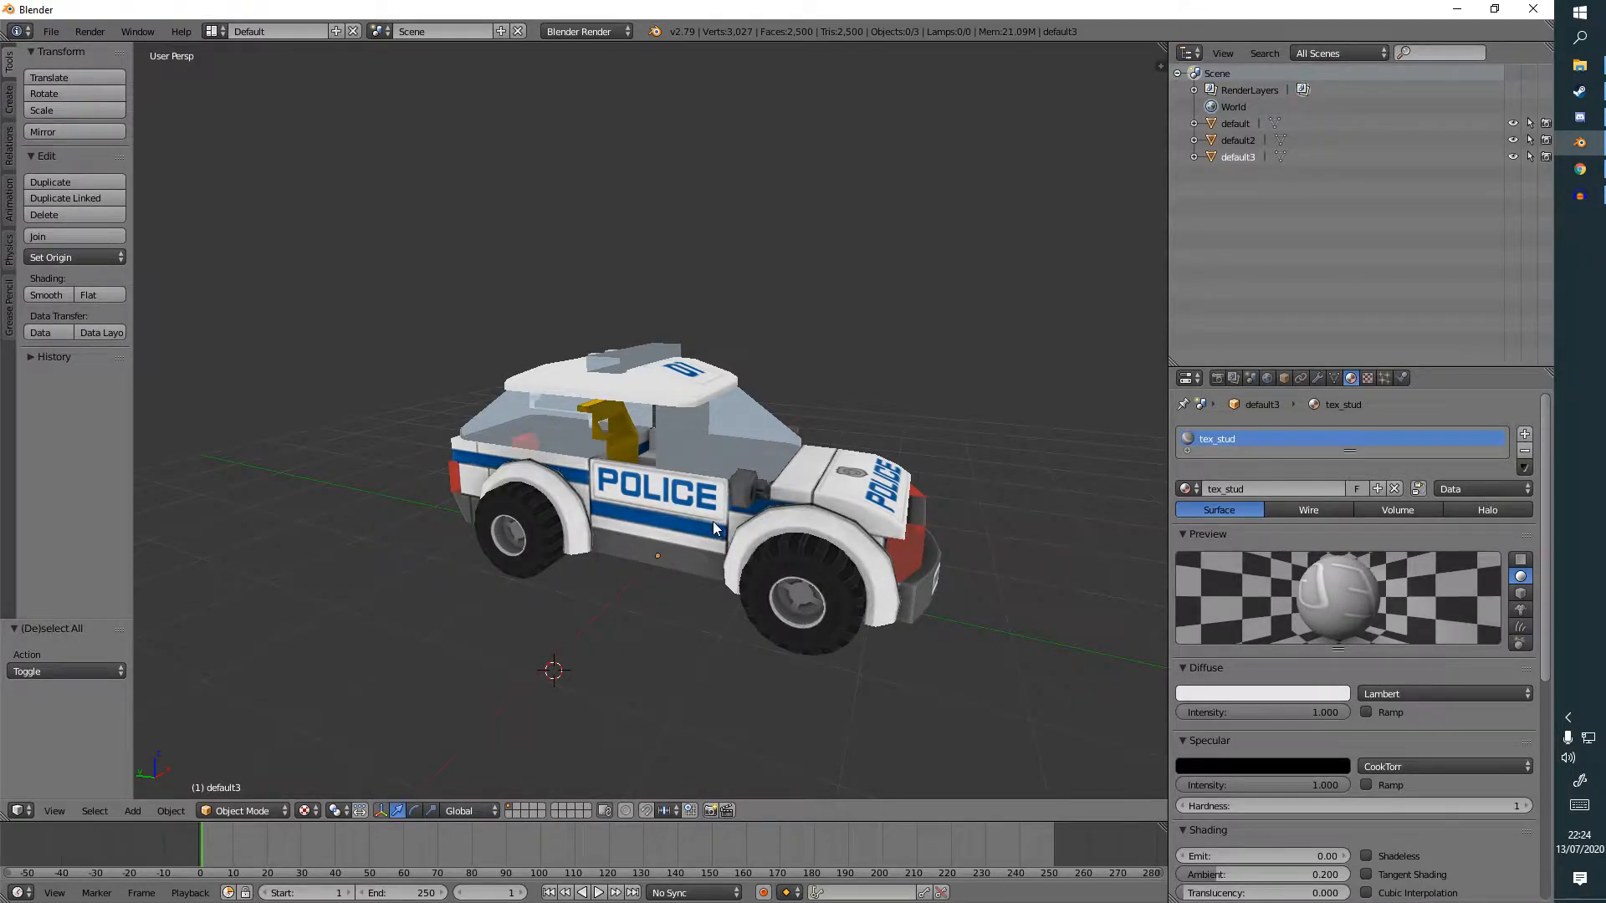
Rename the car's three objects as g_body, g_studs and g_windows according to the parts they contain.
middle_click_drag(713, 528, 672, 531)
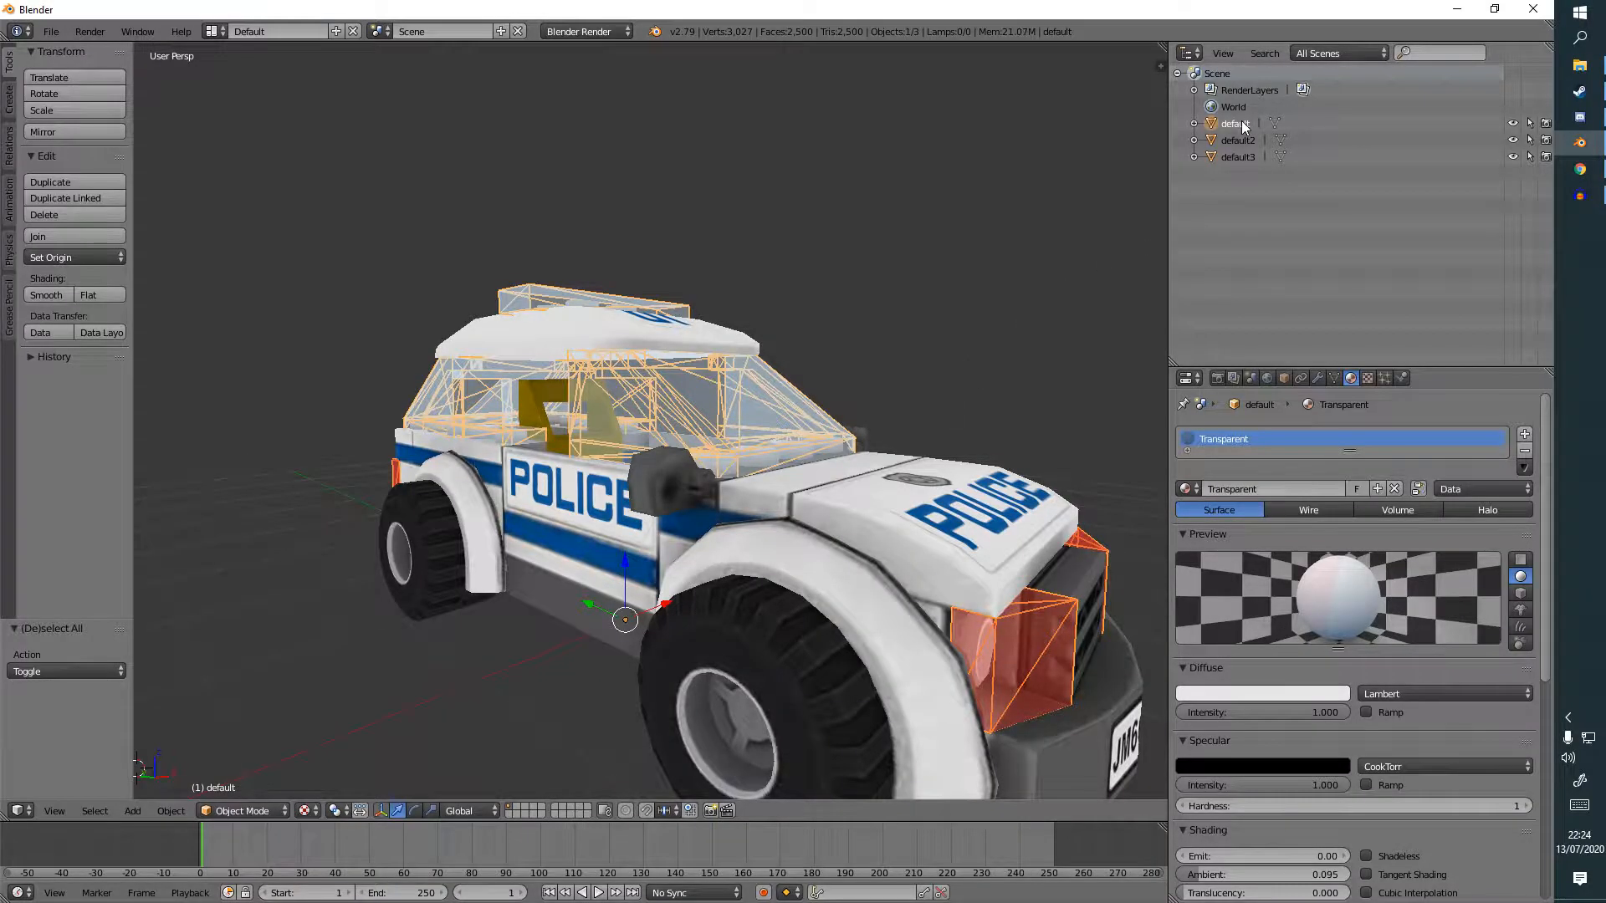
double_click(1237, 124)
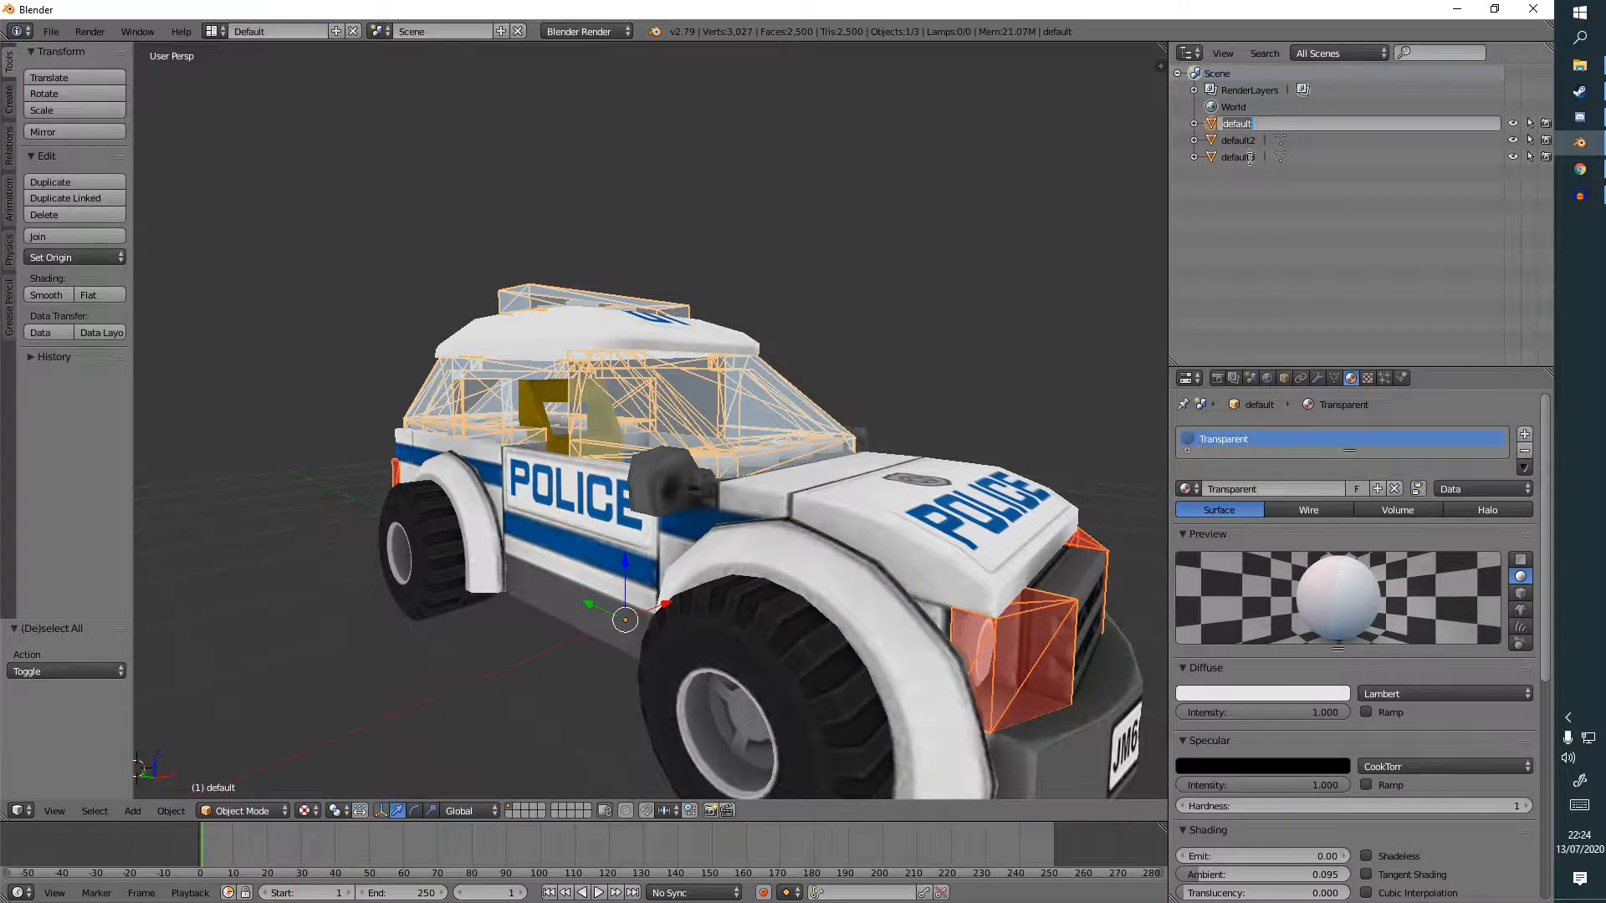
key("Return")
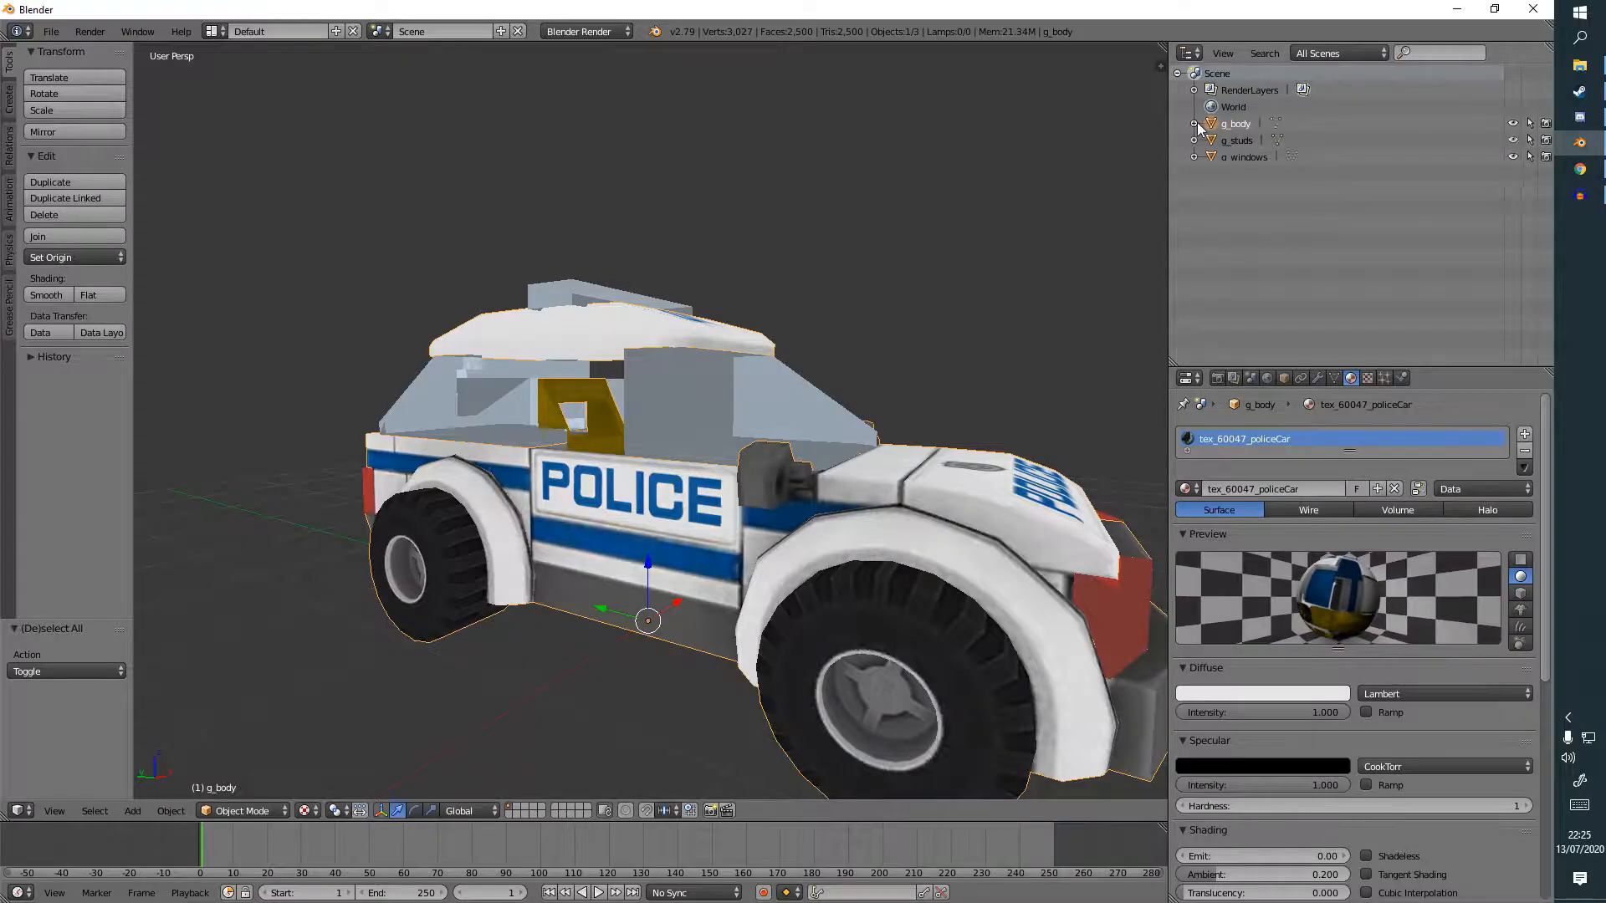
Rename the mesh data of the windows object as g_windows, matching the object's name.
left_click(1195, 141)
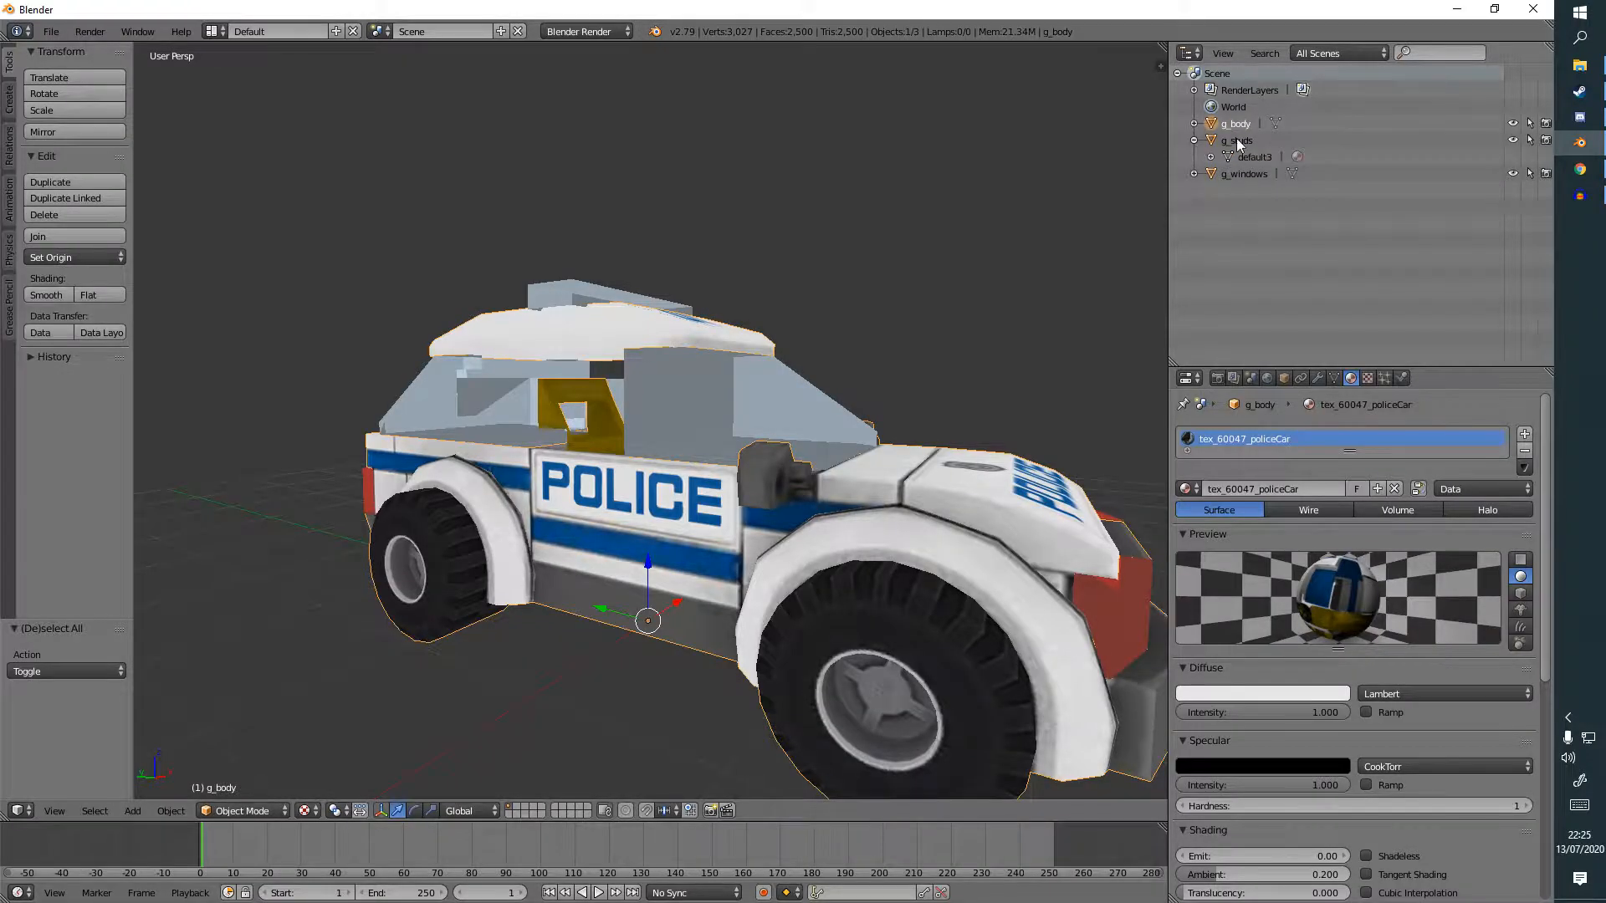
left_click(1238, 143)
left_click(1194, 141)
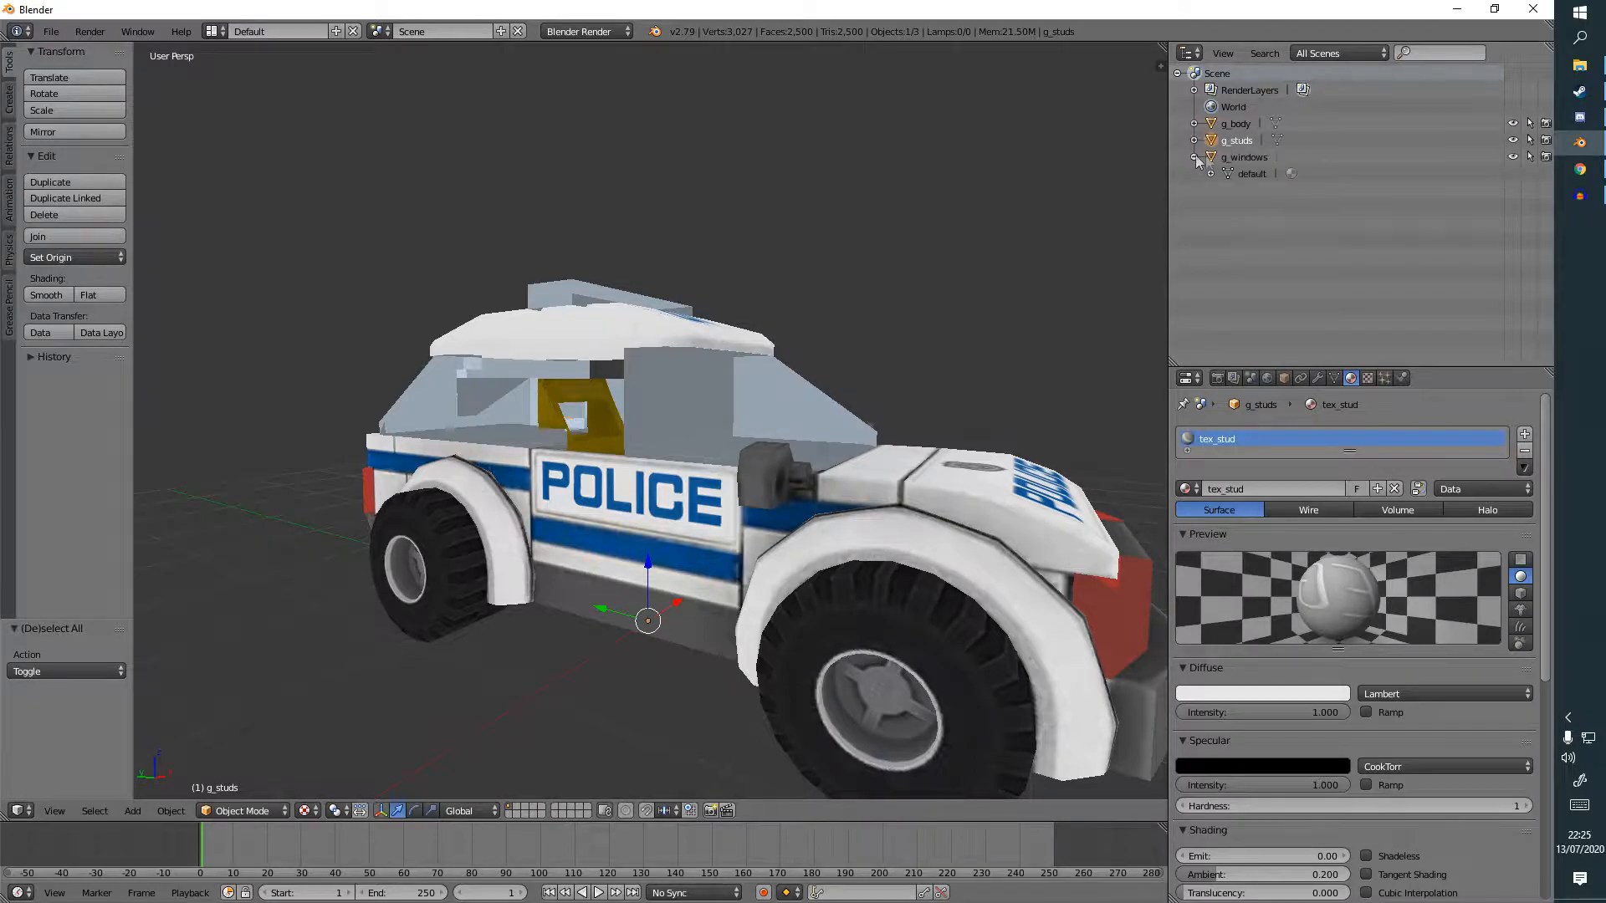
double_click(1243, 158)
key("ctrl+c")
key("Return")
double_click(1252, 175)
key("ctrl+v")
key("Return")
left_click(1195, 157)
Open the g_body car body in Edit Mode with face selection.
middle_click_drag(840, 627, 666, 596)
scroll(753, 623, "down", 1)
scroll(666, 596, "up", 2)
middle_click_drag(667, 509, 742, 455)
scroll(742, 456, "down", 2)
right_click(741, 423)
left_click(243, 812)
left_click(254, 771)
scroll(402, 719, "up", 2)
left_click(512, 811)
Select the linked tyre and rim faces on one rear wheel of the car body.
right_click(495, 434)
middle_click_drag(495, 434, 711, 443)
right_click(586, 586, "ctrl")
middle_click_drag(652, 577, 595, 576)
key("ctrl+l")
right_click(501, 548, "shift")
key("ctrl+l")
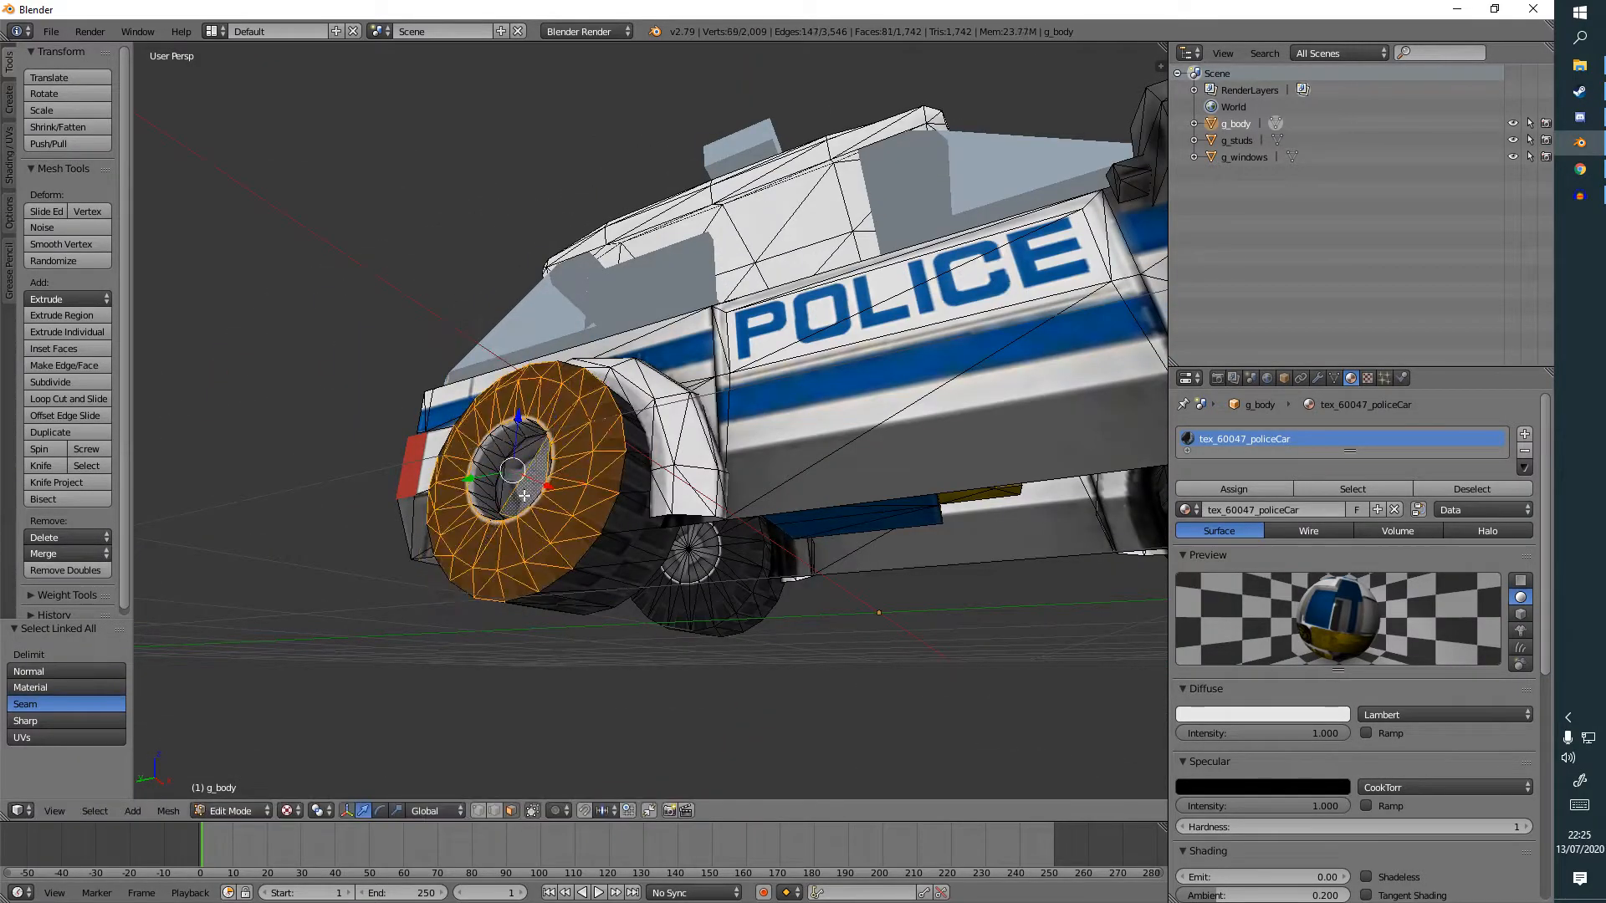
scroll(493, 490, "up", 2)
right_click(418, 486, "shift")
key("ctrl+l")
middle_click_drag(594, 451, 693, 439)
right_click(739, 436, "shift")
key("ctrl+l")
Add the remaining linked wheel faces on this side of the car to the selection.
middle_click_drag(794, 481, 615, 359)
middle_click_drag(535, 502, 443, 502)
right_click(391, 511, "shift")
key("ctrl+l")
scroll(418, 577, "up", 2)
right_click(368, 639, "shift")
key("ctrl+l")
scroll(373, 631, "down", 2)
middle_click_drag(376, 623, 586, 452)
right_click(628, 331, "shift")
key("ctrl+l")
middle_click_drag(631, 331, 836, 435)
Extend the selection with the hub faces and linked faces of another wheel.
middle_click_drag(1093, 591, 535, 535)
scroll(803, 494, "up", 3)
right_click(512, 540, "shift")
right_click(548, 569, "shift")
right_click(623, 460, "shift")
right_click(682, 464, "shift")
key("ctrl+l")
middle_click_drag(686, 465, 555, 476)
right_click(1037, 602, "shift")
key("ctrl+l")
Add more linked wheel faces to the selection and check its completeness with a cancelled test move.
scroll(1004, 577, "down", 4)
right_click(344, 252, "shift")
key("ctrl+l")
scroll(344, 252, "down", 3)
middle_click_drag(344, 252, 468, 288)
scroll(419, 335, "up", 3)
right_click(320, 364, "shift")
key("ctrl+l")
right_click(361, 276, "shift")
key("ctrl+l")
middle_click_drag(368, 284, 636, 435)
key("g")
right_click(585, 402)
Select the individual hub faces of the next wheel with their linked geometry, and check them with a cancelled test move.
middle_click_drag(753, 418, 578, 409)
middle_click_drag(987, 510, 427, 468)
right_click(734, 386, "shift")
right_click(410, 500, "shift")
right_click(373, 512, "shift")
right_click(359, 550, "shift")
right_click(301, 544, "shift")
right_click(283, 507, "shift")
right_click(337, 473, "shift")
key("ctrl+l")
middle_click_drag(442, 383, 920, 331)
key("g")
right_click(848, 413)
Add the last missing linked wheel faces so all four wheels are selected.
middle_click_drag(752, 401, 912, 468)
scroll(845, 418, "up", 2)
right_click(850, 391, "shift")
right_click(782, 502, "shift")
key("ctrl+l")
right_click(514, 520, "shift")
middle_click_drag(778, 552, 365, 527)
key("ctrl+l")
right_click(366, 528, "shift")
right_click(495, 462, "shift")
key("ctrl+l")
Separate the selected wheels from the car body into a new object and return to Object Mode.
scroll(502, 519, "down", 5)
middle_click_drag(535, 419, 803, 301)
scroll(742, 325, "up", 3)
key("p")
left_click(746, 341)
key("Tab")
Open the combined wheels object for editing and separate three of its wheels into individual objects.
right_click(555, 495)
key("Tab")
middle_click_drag(555, 495, 592, 574)
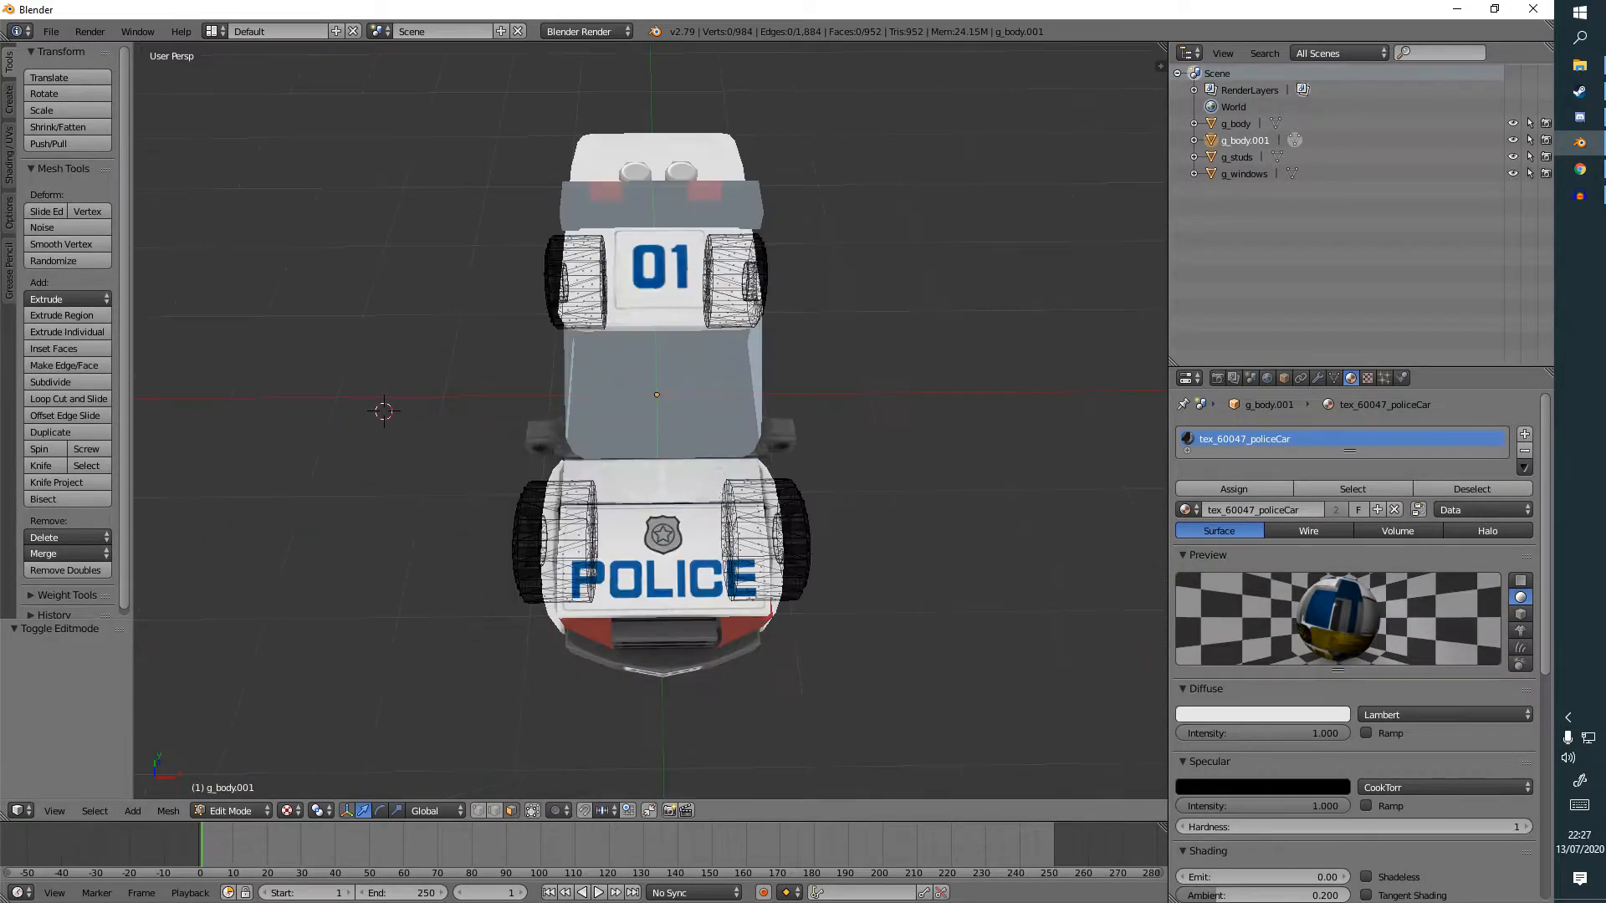
key("a")
key("p")
left_click(870, 527)
key("a")
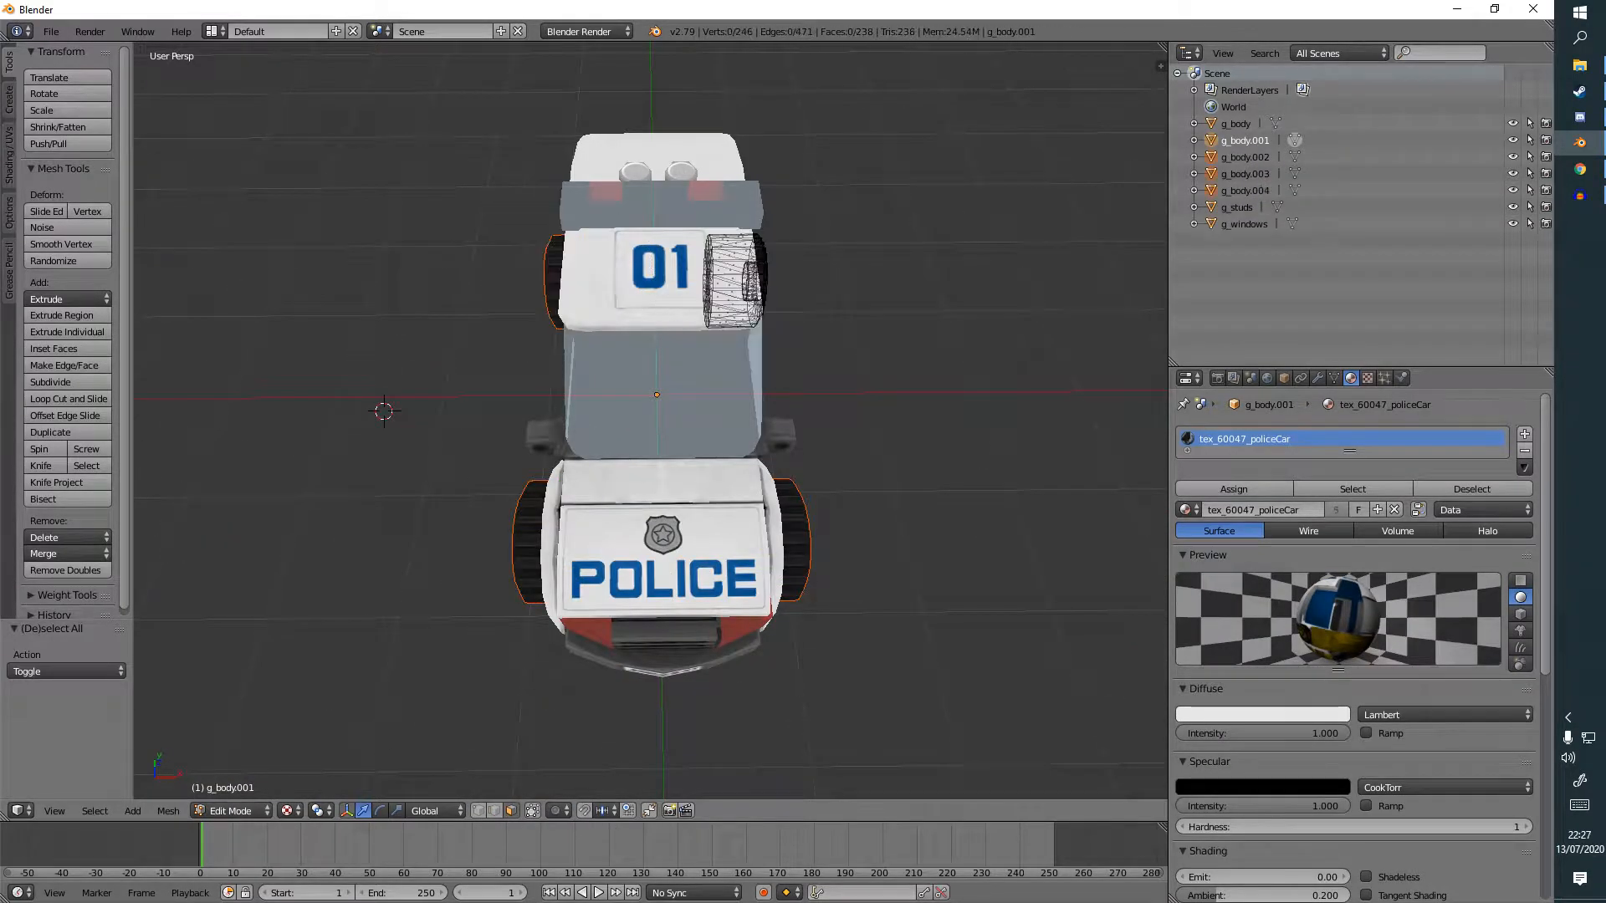
Separate the last remaining rear wheel into its own object and leave Edit Mode.
key("a")
key("p")
left_click(846, 470)
key("Tab")
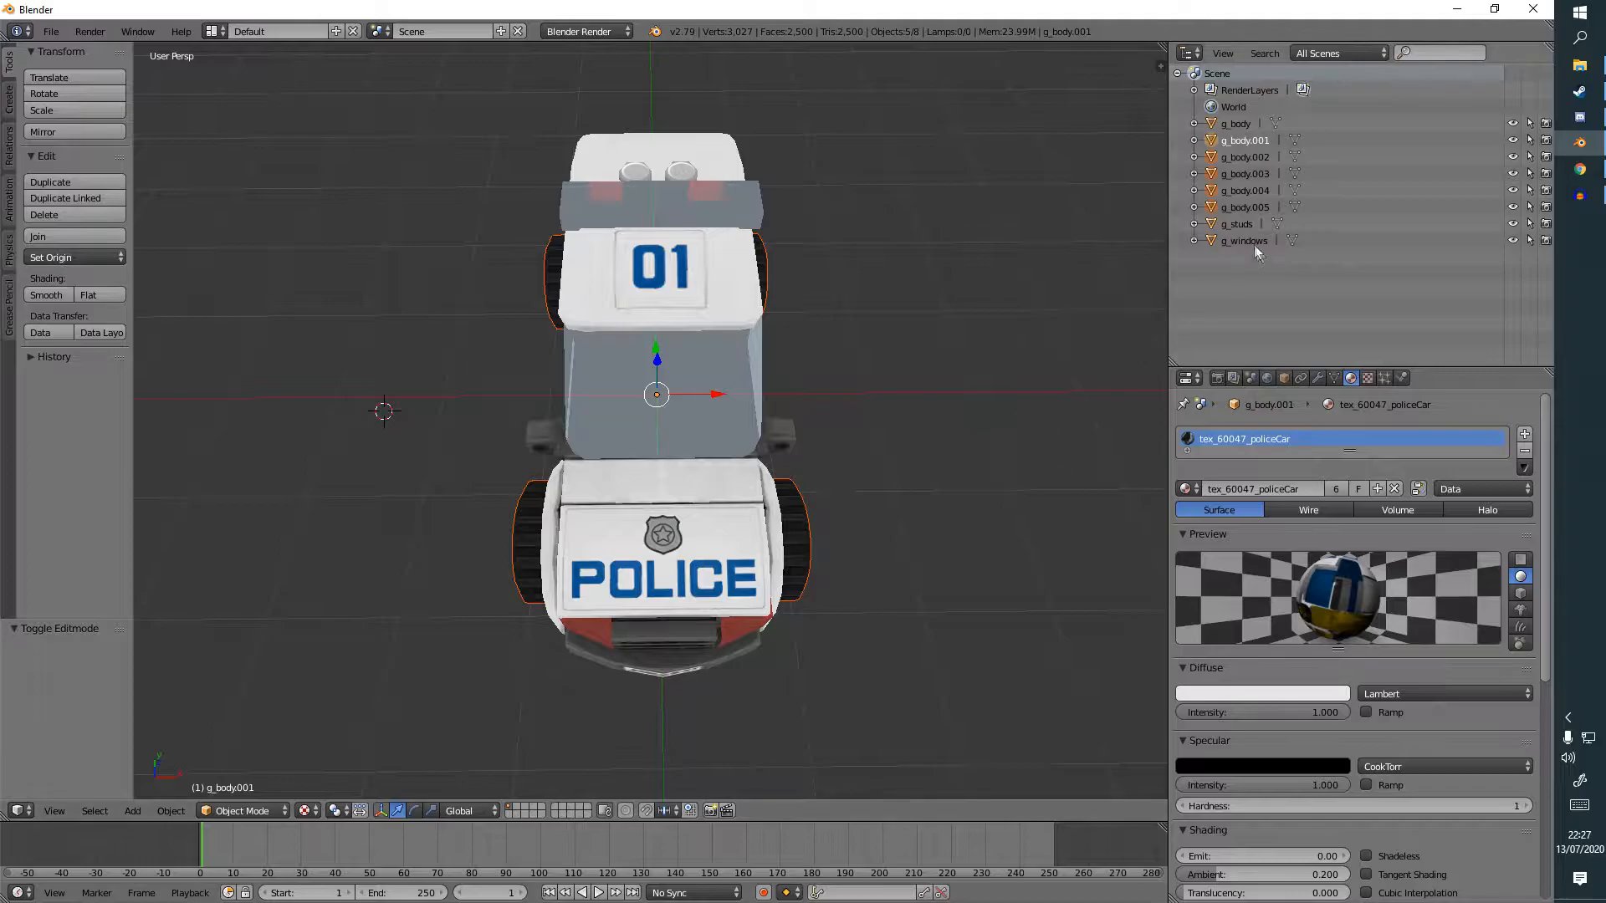
Delete the emptied g_body.001 object.
left_click(1236, 142)
middle_click_drag(1111, 257, 511, 687)
key("x")
left_click(910, 369)
Snap the 3D cursor to the vertex at the inner hub centre of the front wheel g_body.002.
right_click(557, 565)
left_click(251, 811)
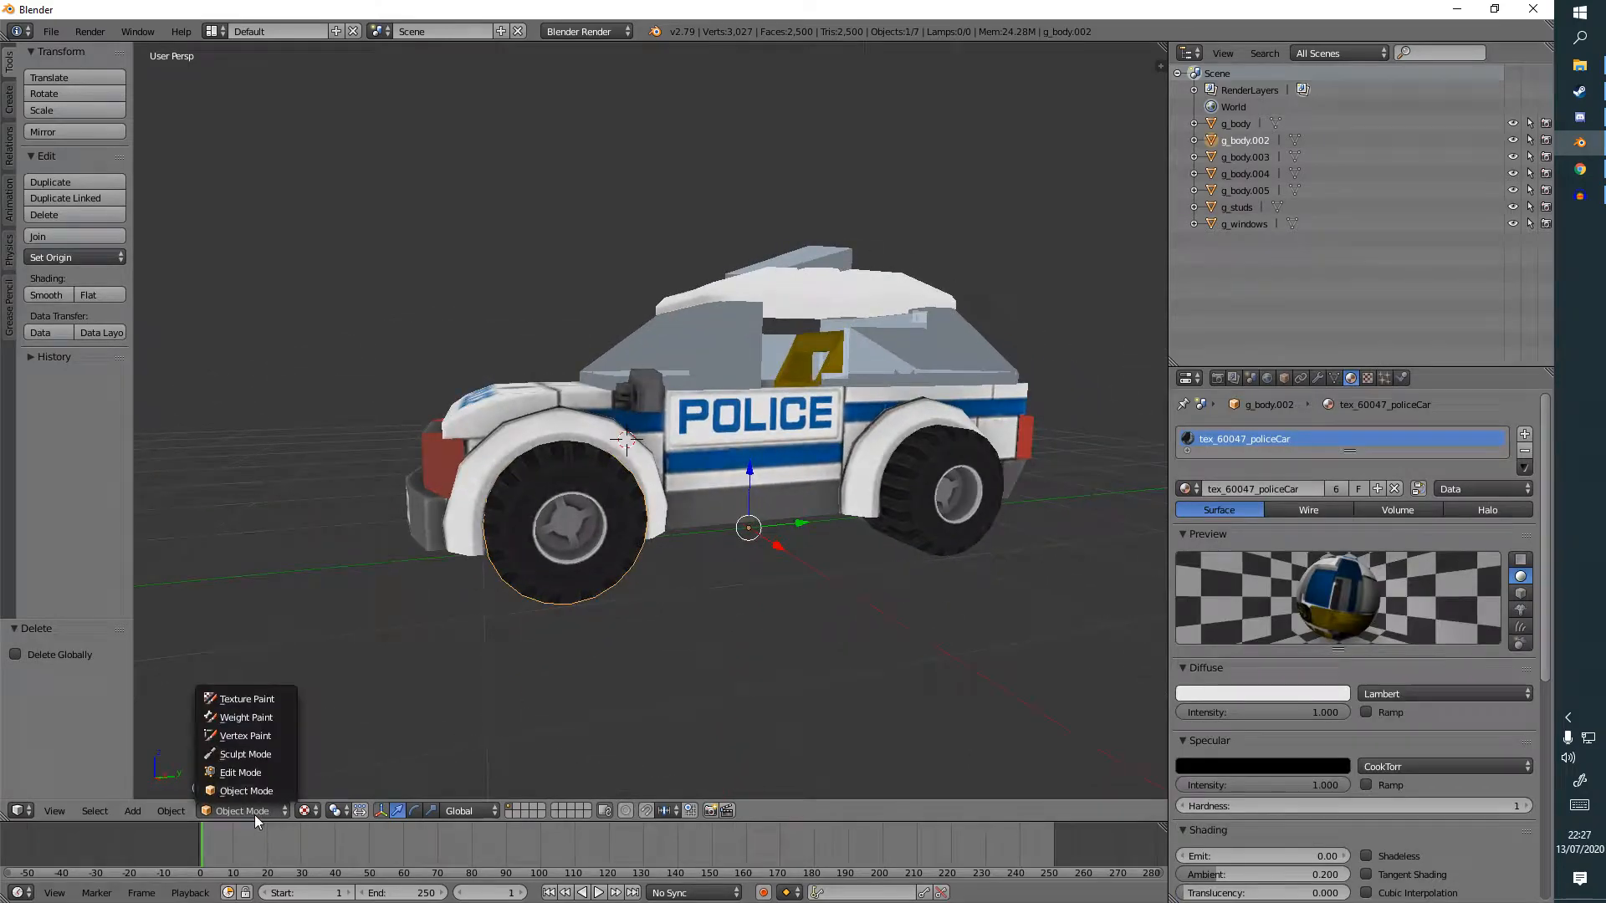
left_click(245, 773)
middle_click_drag(383, 741, 821, 561)
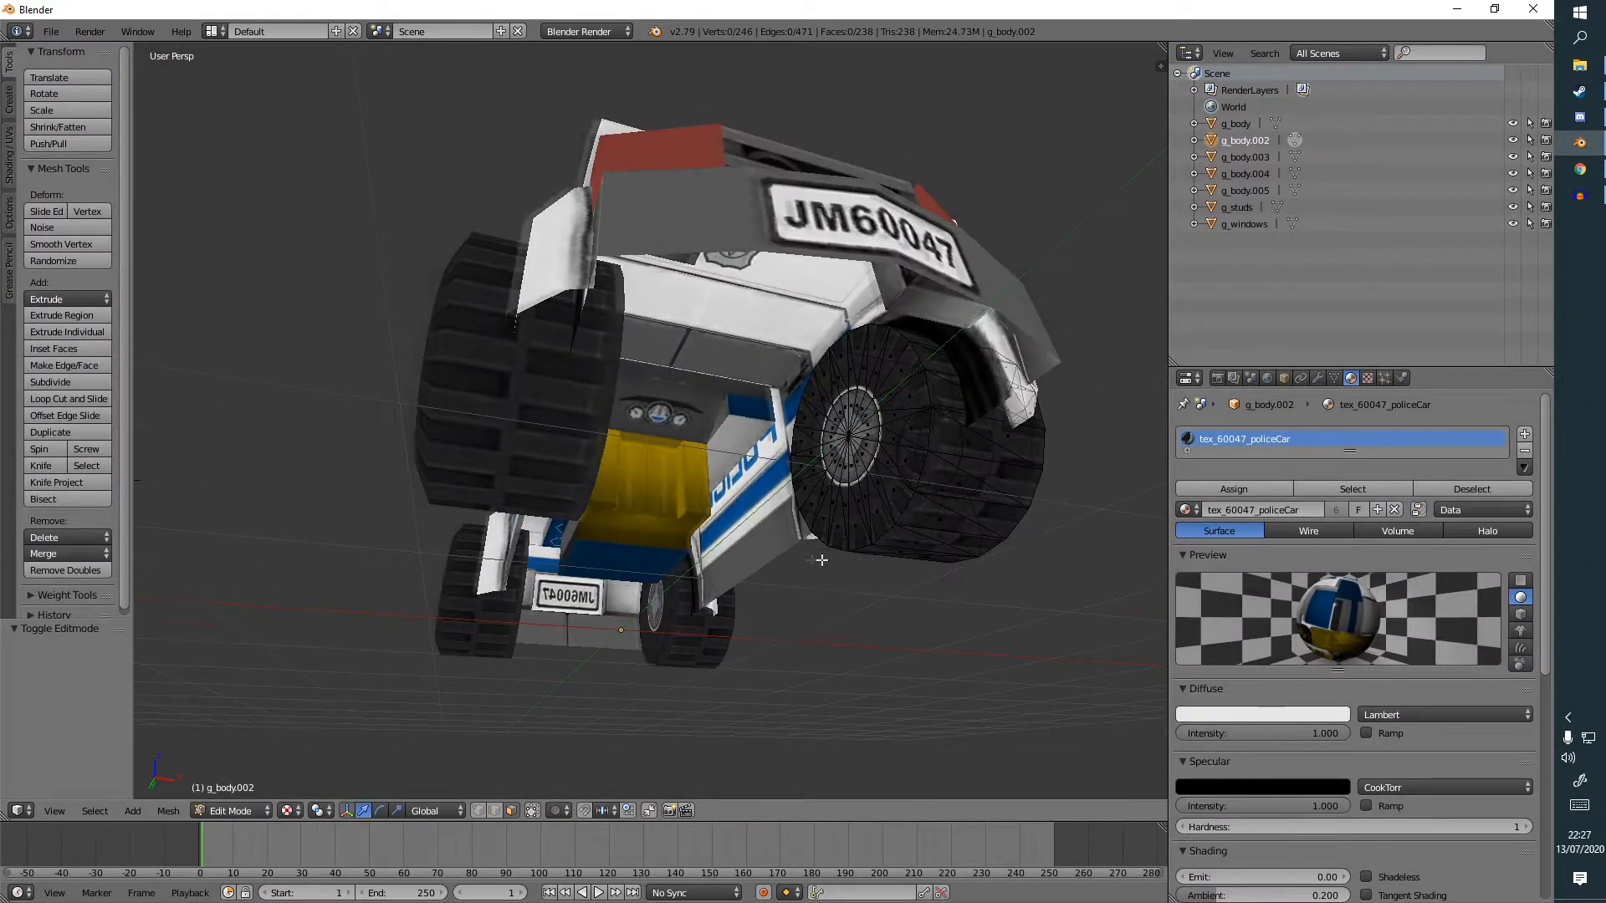
scroll(821, 560, "up", 4)
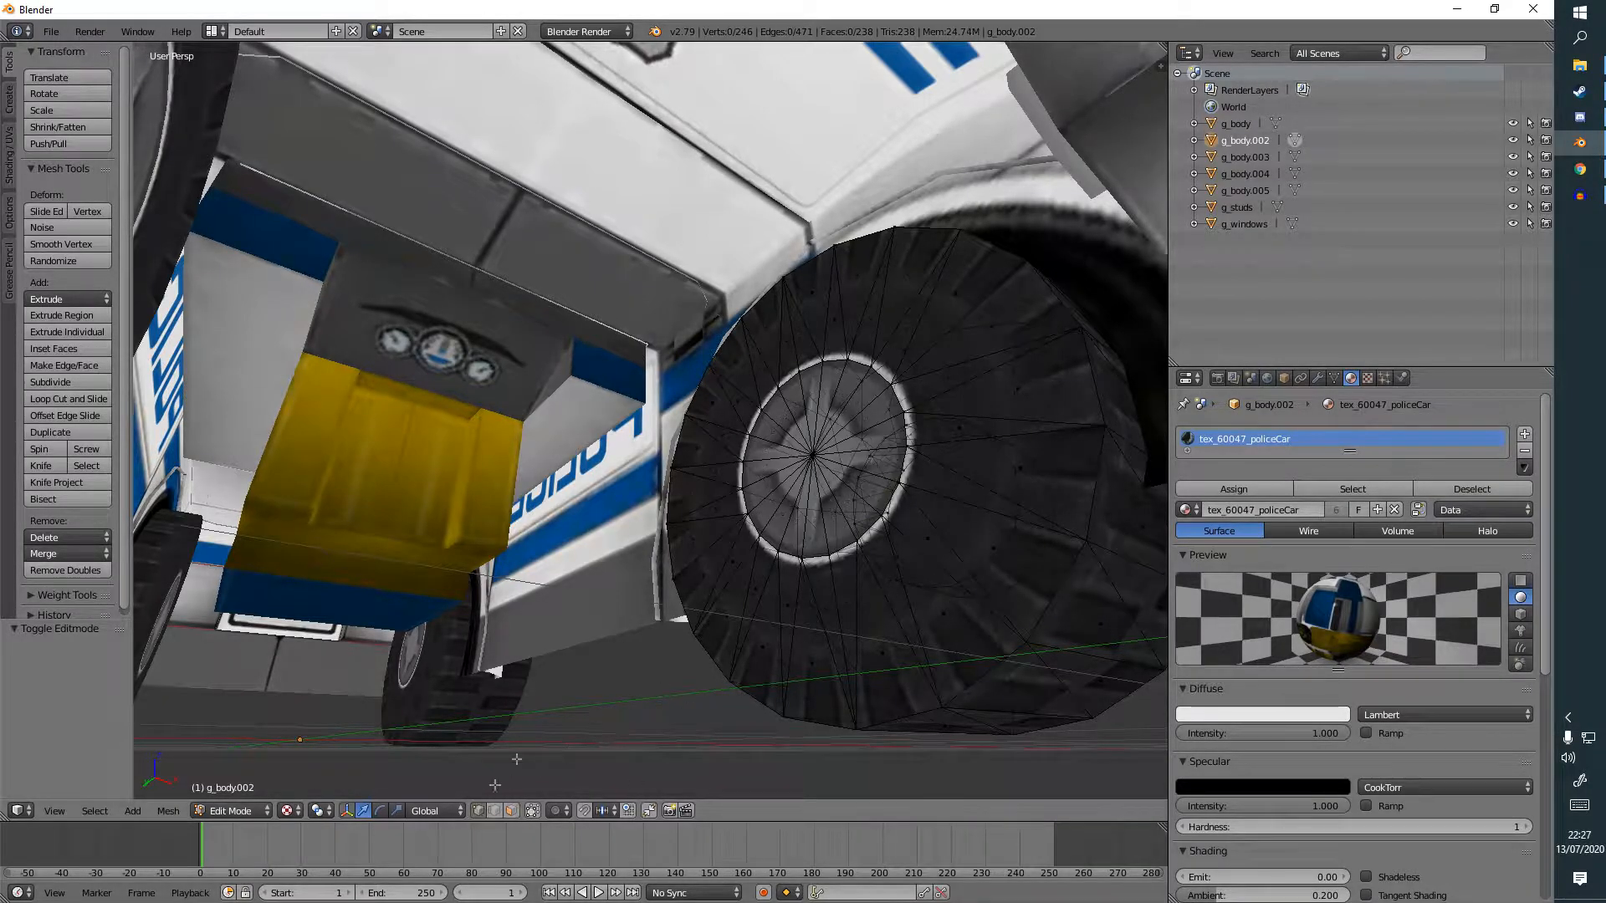
right_click(819, 452)
middle_click_drag(819, 453, 817, 605)
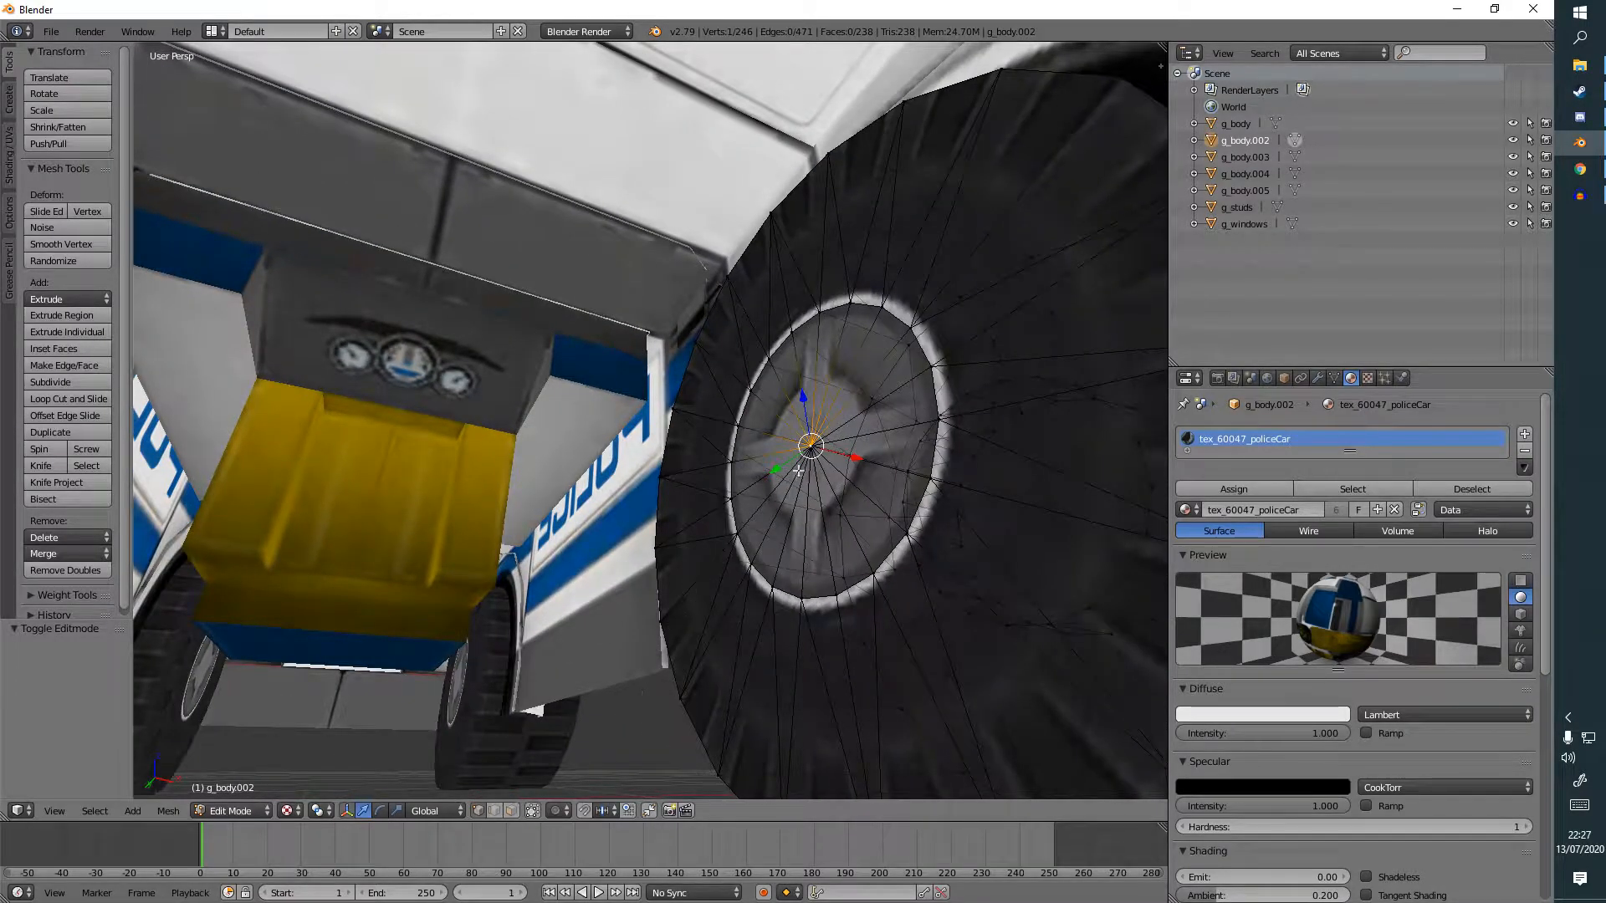
middle_click_drag(745, 536, 711, 570)
key("p")
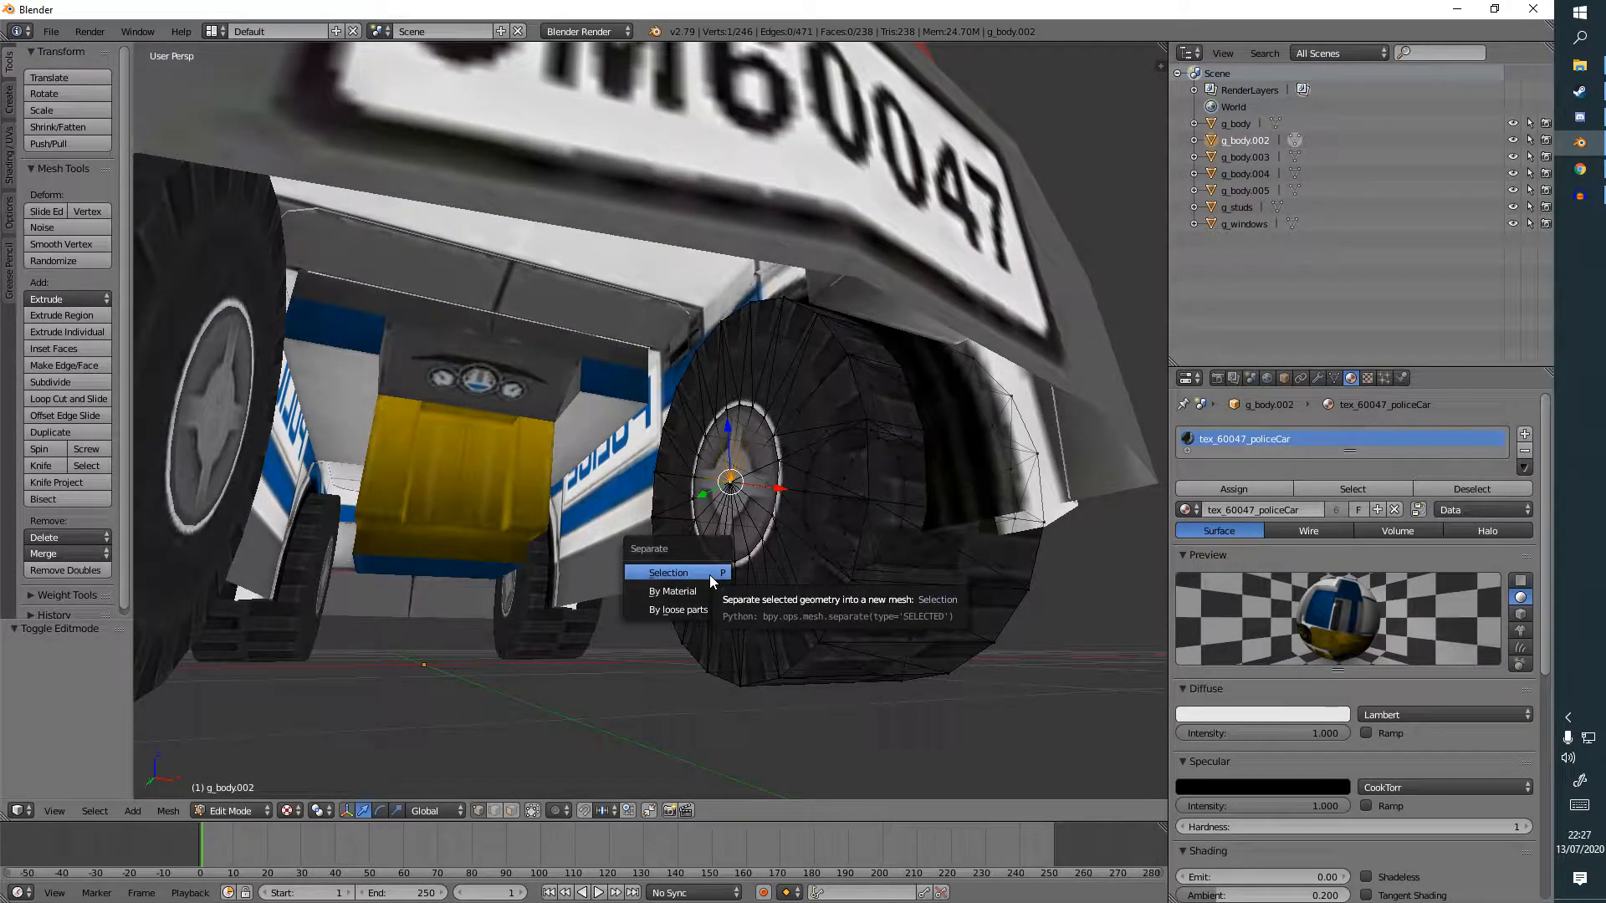
middle_click_drag(710, 575, 864, 560)
key("shift+s")
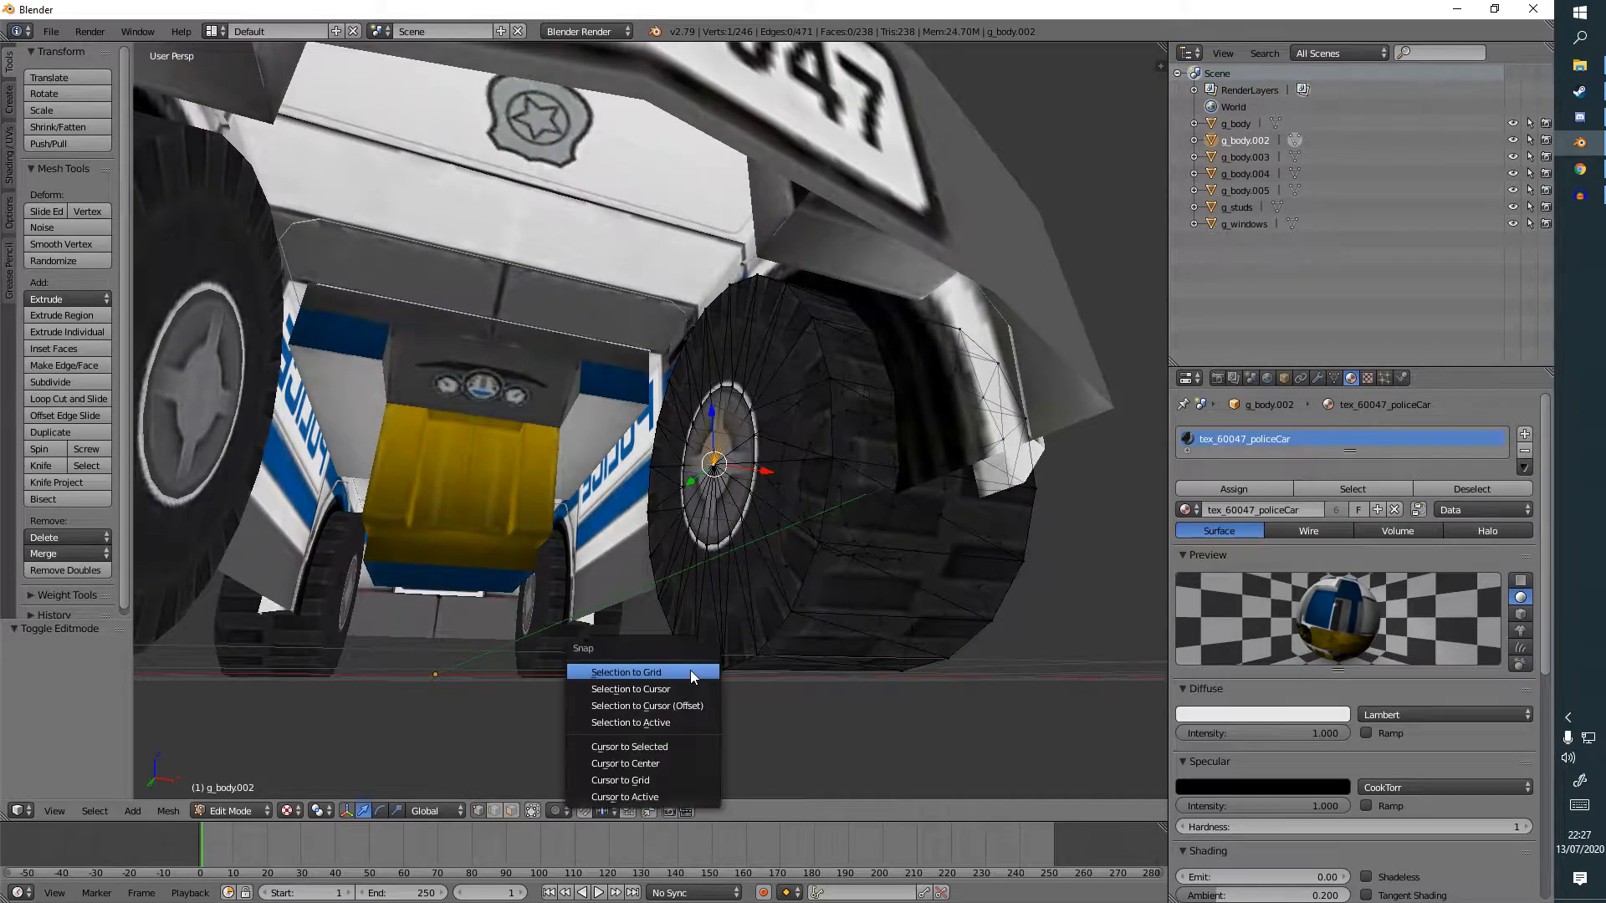
left_click(644, 746)
Return to Object Mode and set the origin of wheel g_body.002 to the 3D cursor.
left_click(227, 808)
left_click(229, 776)
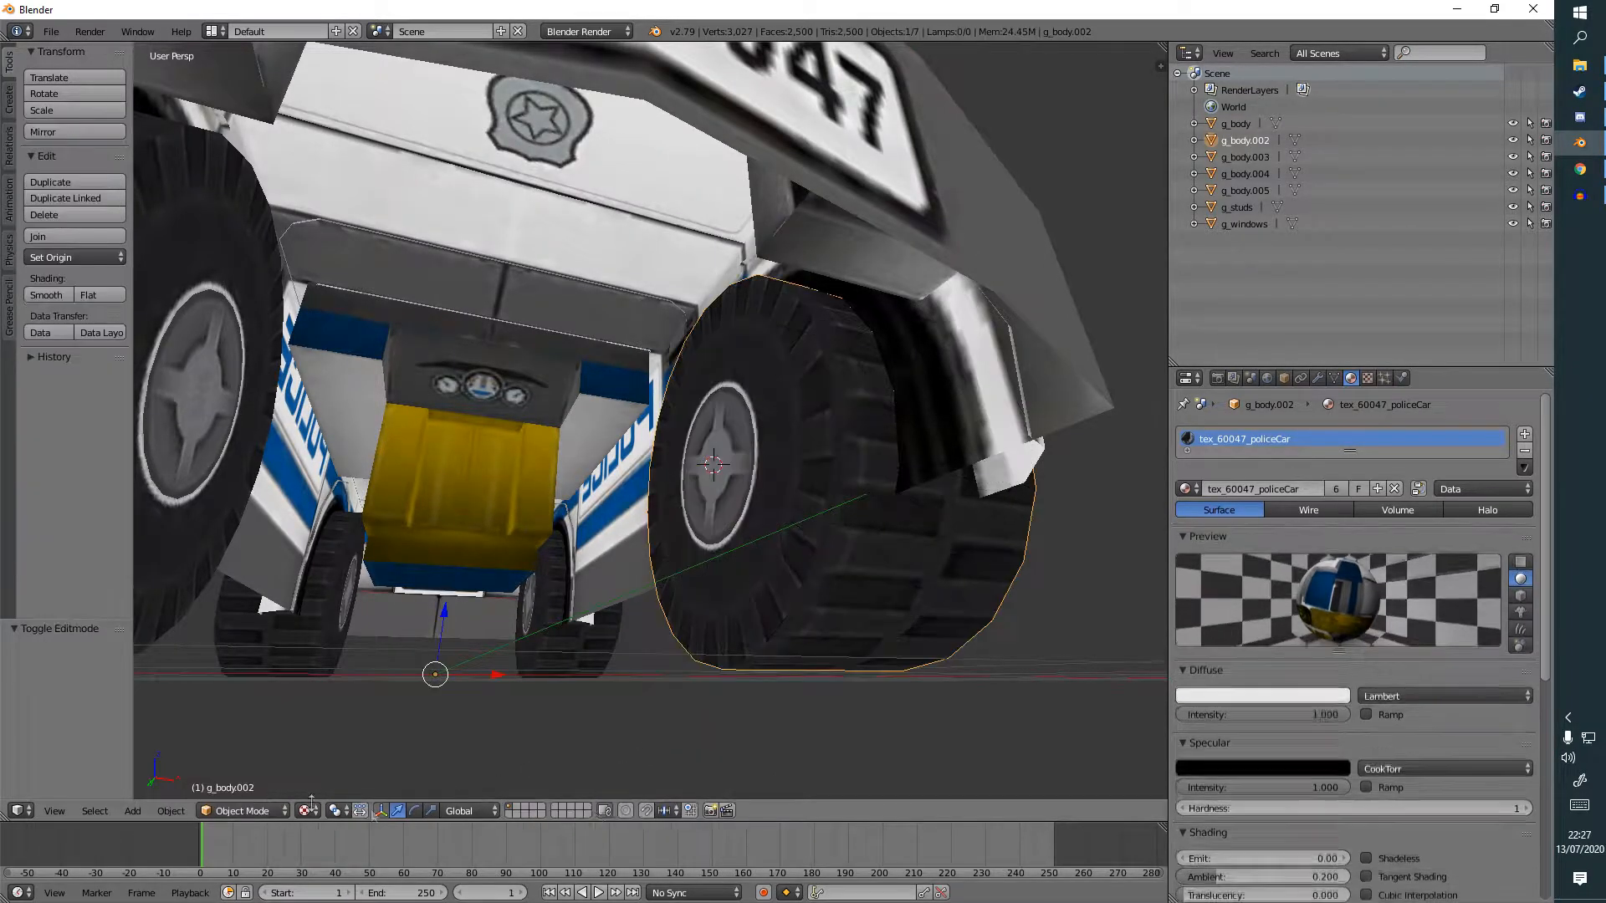
middle_click_drag(821, 615, 726, 548)
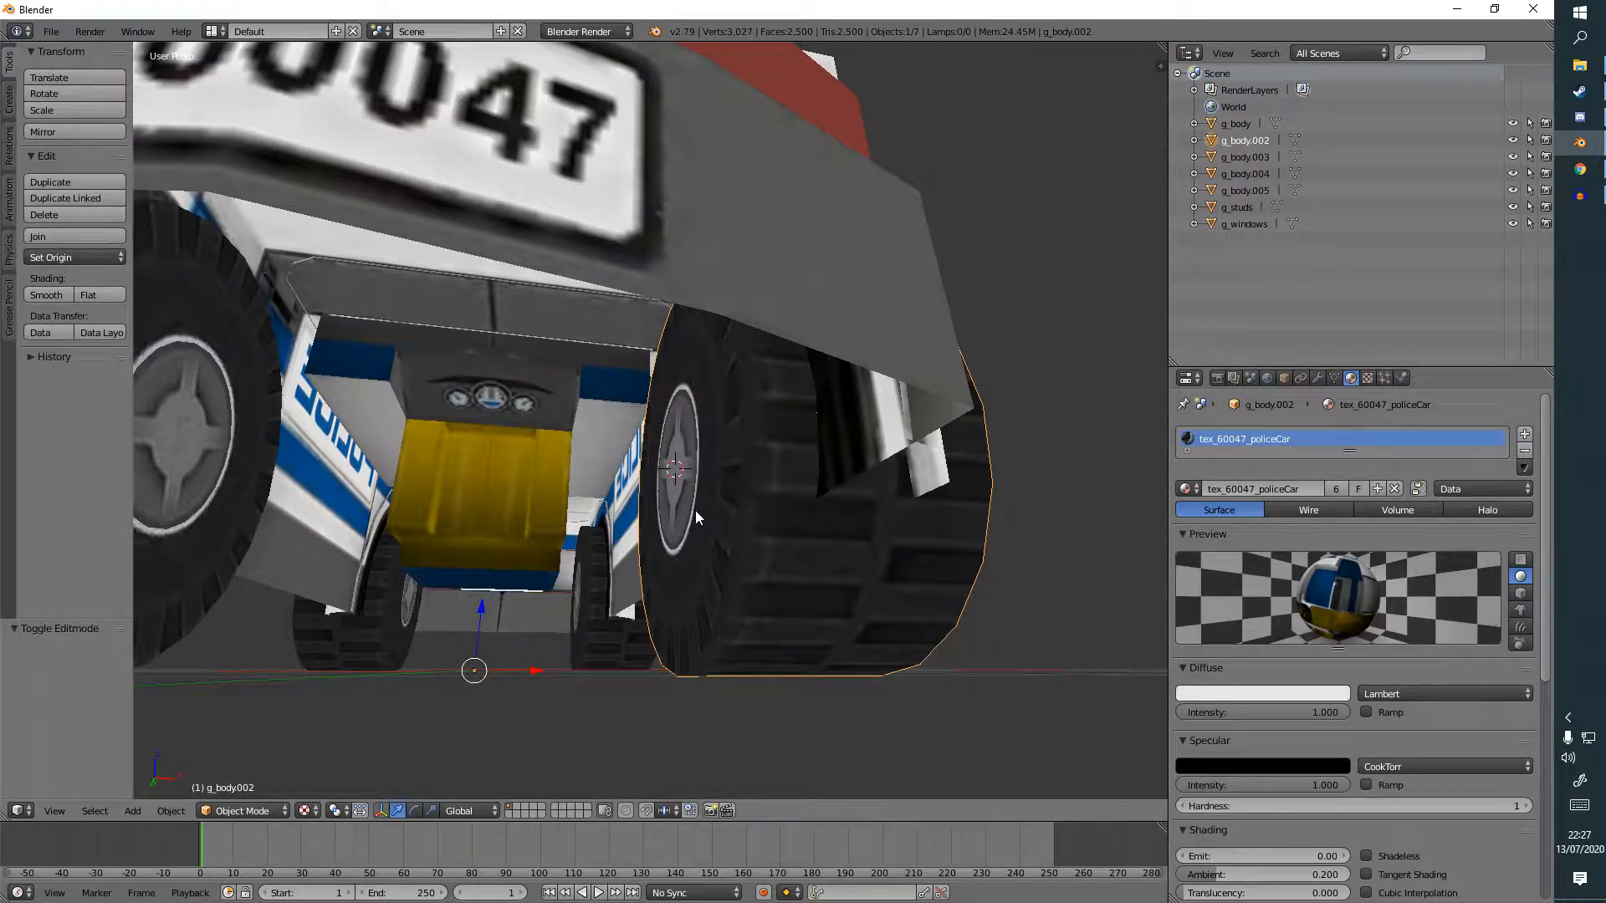
key("shift+ctrl+alt+c")
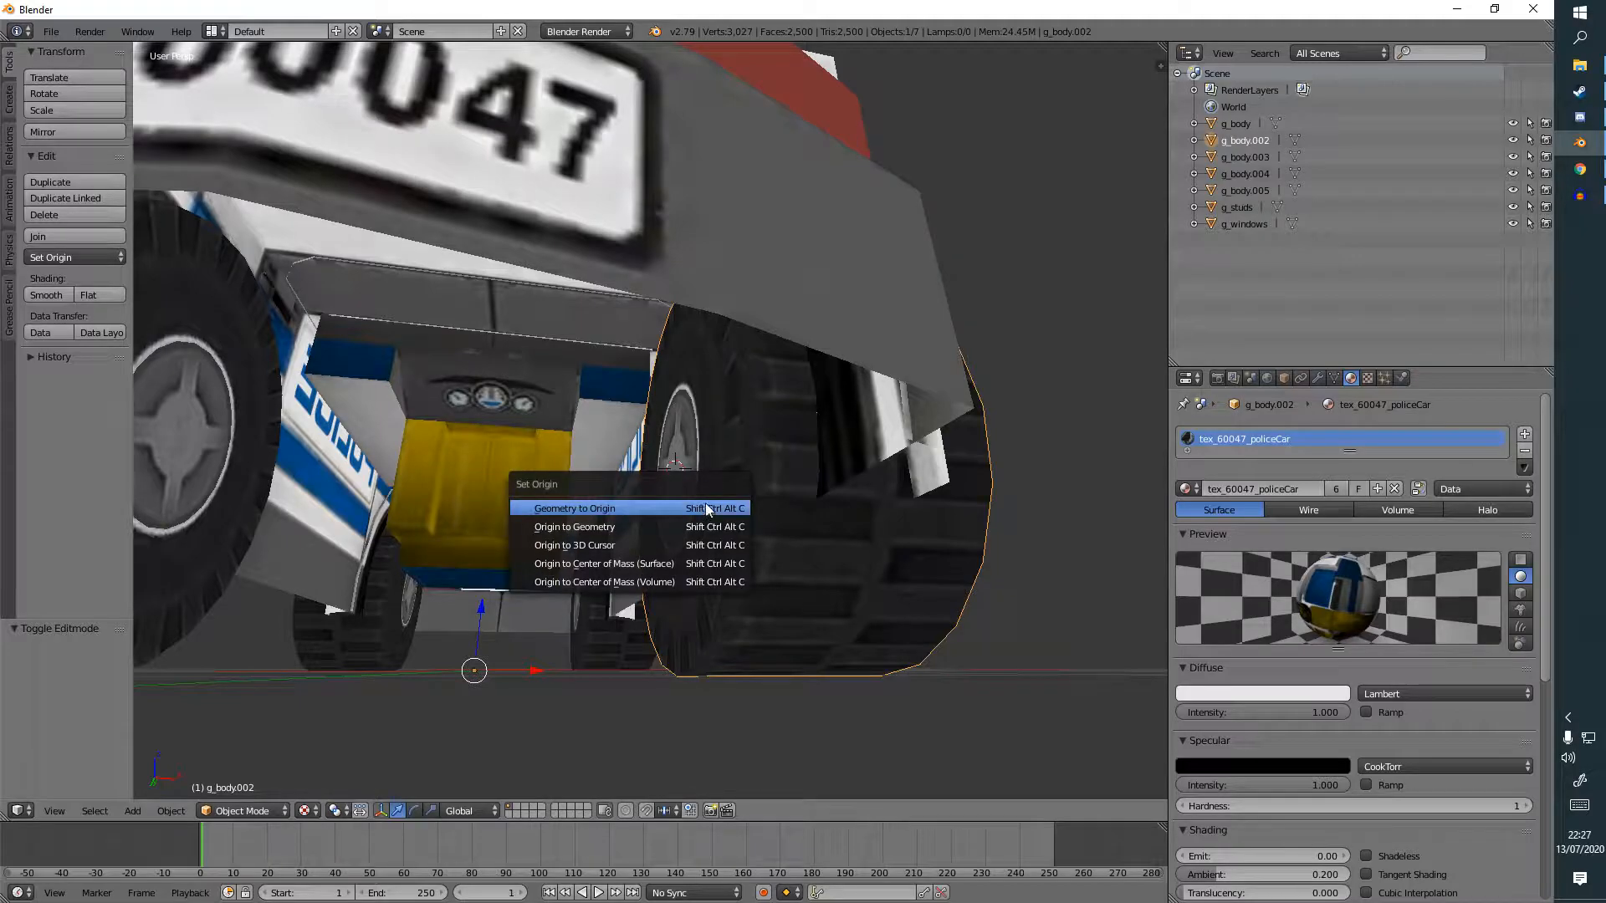
left_click(685, 545)
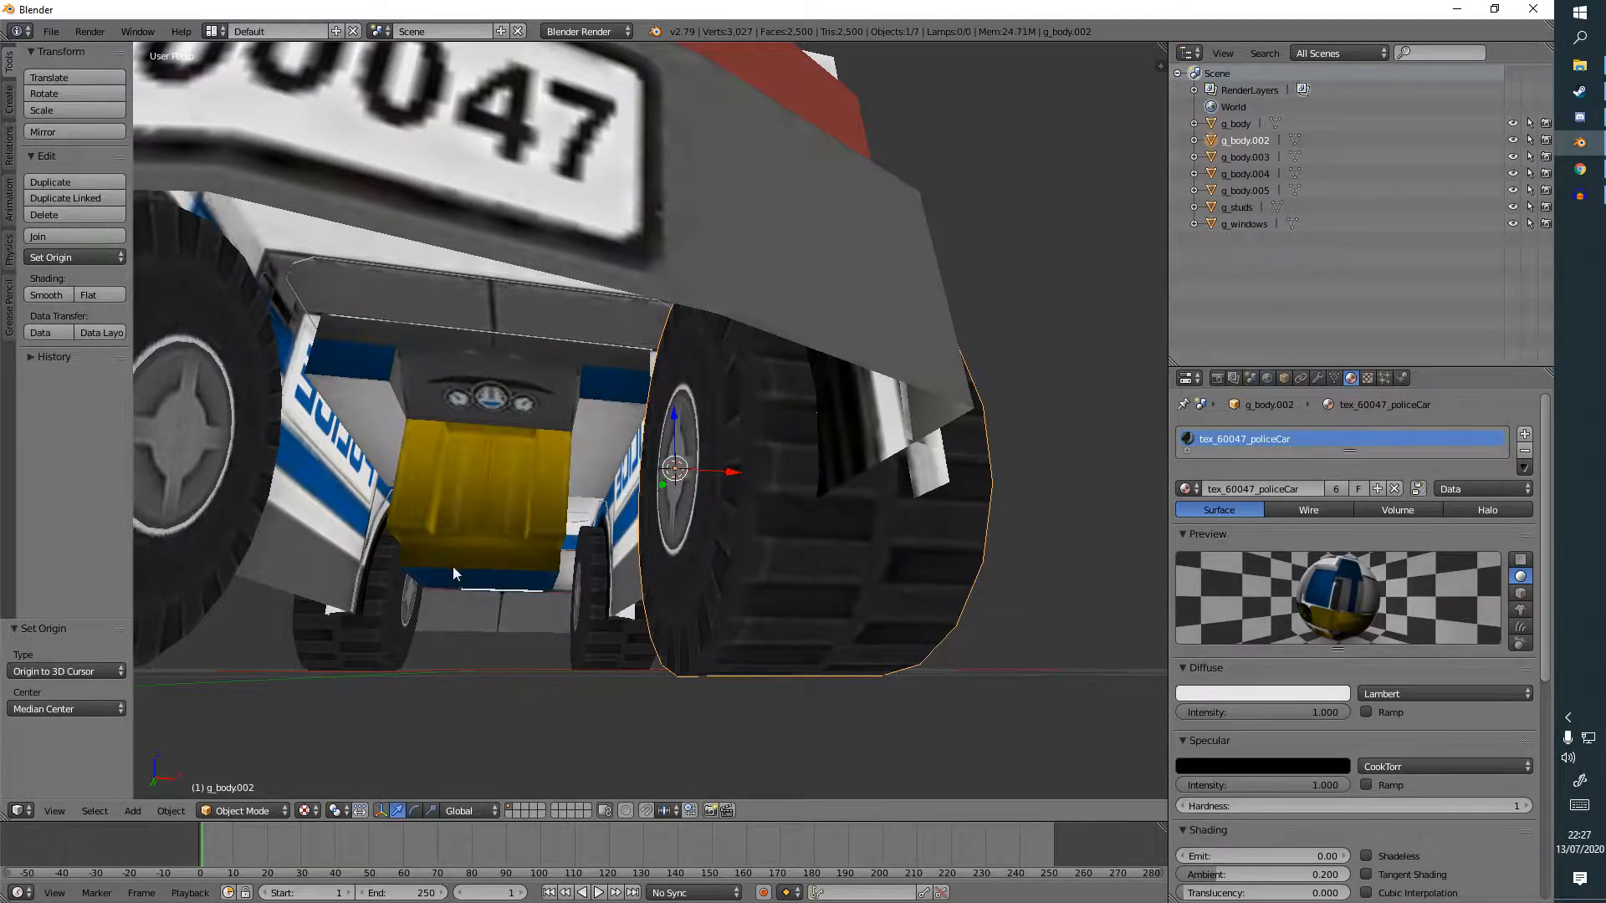
Snap the 3D cursor to the hub centre vertex of the opposite front wheel, g_body.003.
middle_click_drag(453, 568, 465, 514)
right_click(416, 500)
key("shift+s")
middle_click_drag(502, 694, 479, 754)
left_click(243, 811)
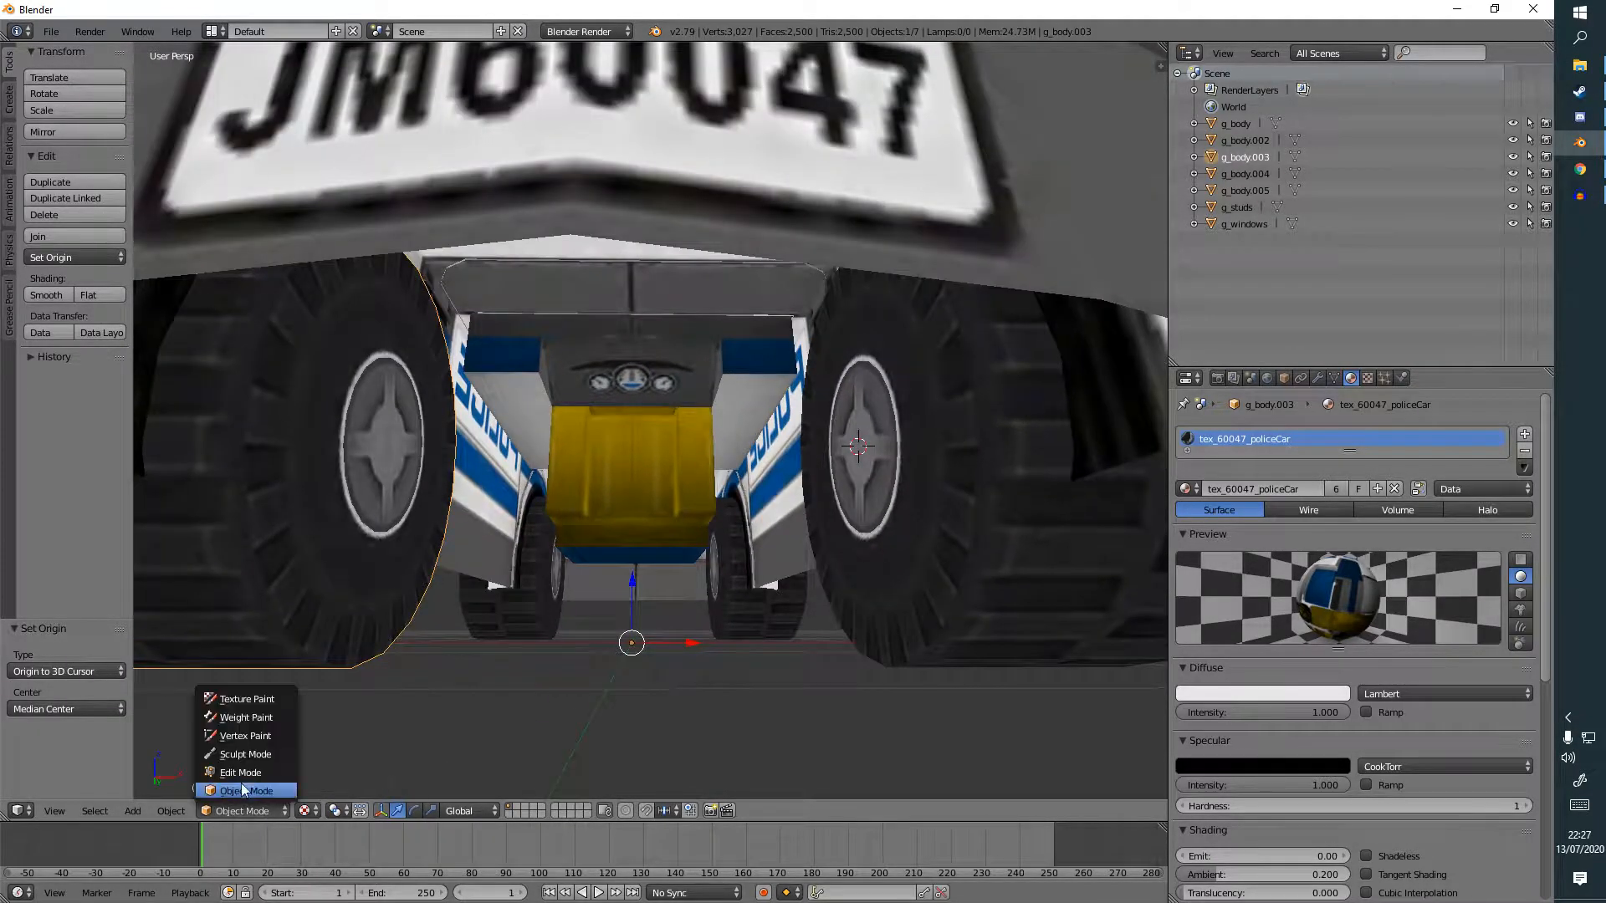
left_click(242, 773)
right_click(383, 447)
middle_click_drag(488, 535, 436, 524)
key("shift+s")
left_click(437, 523)
Return to Object Mode and set the origin of wheel g_body.003 to the 3D cursor.
left_click(239, 810)
left_click(243, 790)
key("ctrl+alt+shift+c")
left_click(415, 679)
Open one of the rear wheels for editing and snap the 3D cursor to its hub centre vertex.
middle_click_drag(422, 680, 660, 502)
right_click(661, 435)
left_click(238, 811)
left_click(242, 773)
right_click(630, 491)
key("shift+s")
left_click(691, 605)
Snap the 3D cursor to the hub centre vertex of rear wheel g_body.005.
middle_click_drag(502, 586, 844, 548)
right_click(719, 518)
right_click(747, 502)
key("shift+s")
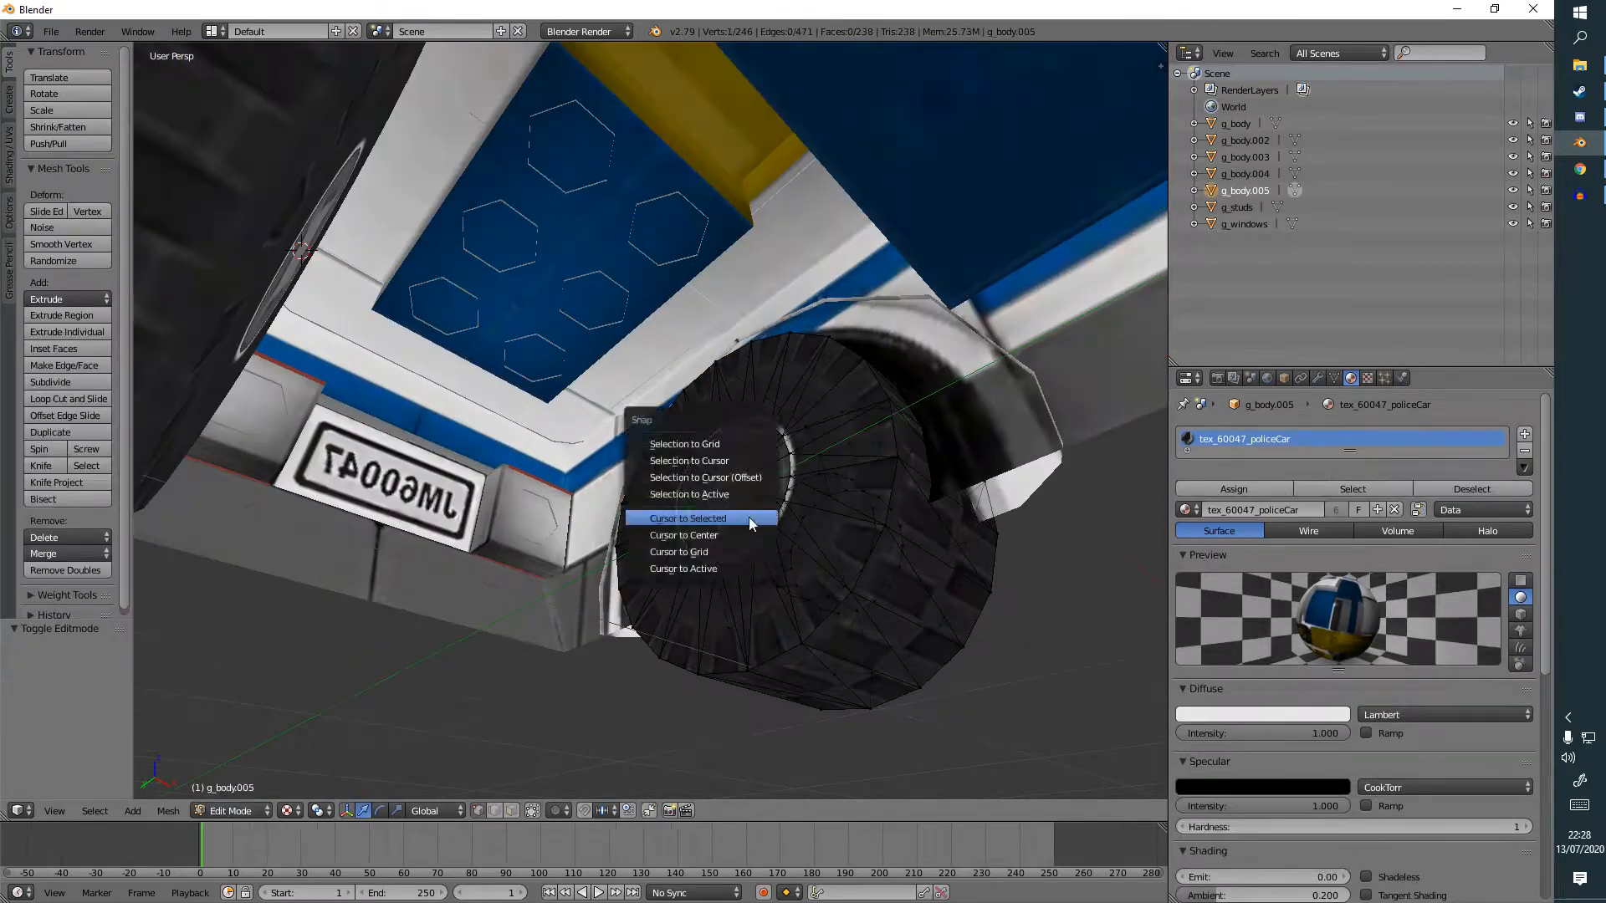
left_click(750, 518)
Return to Object Mode and set the origin of wheel g_body.005 to the 3D cursor.
key("Tab")
right_click(783, 589)
right_click(785, 591)
key("ctrl+alt+shift+c")
left_click(786, 594)
Try rotating rear wheel g_body.005 about the global Z axis to test its origin, and cancel the rotation.
middle_click_drag(786, 595, 684, 538)
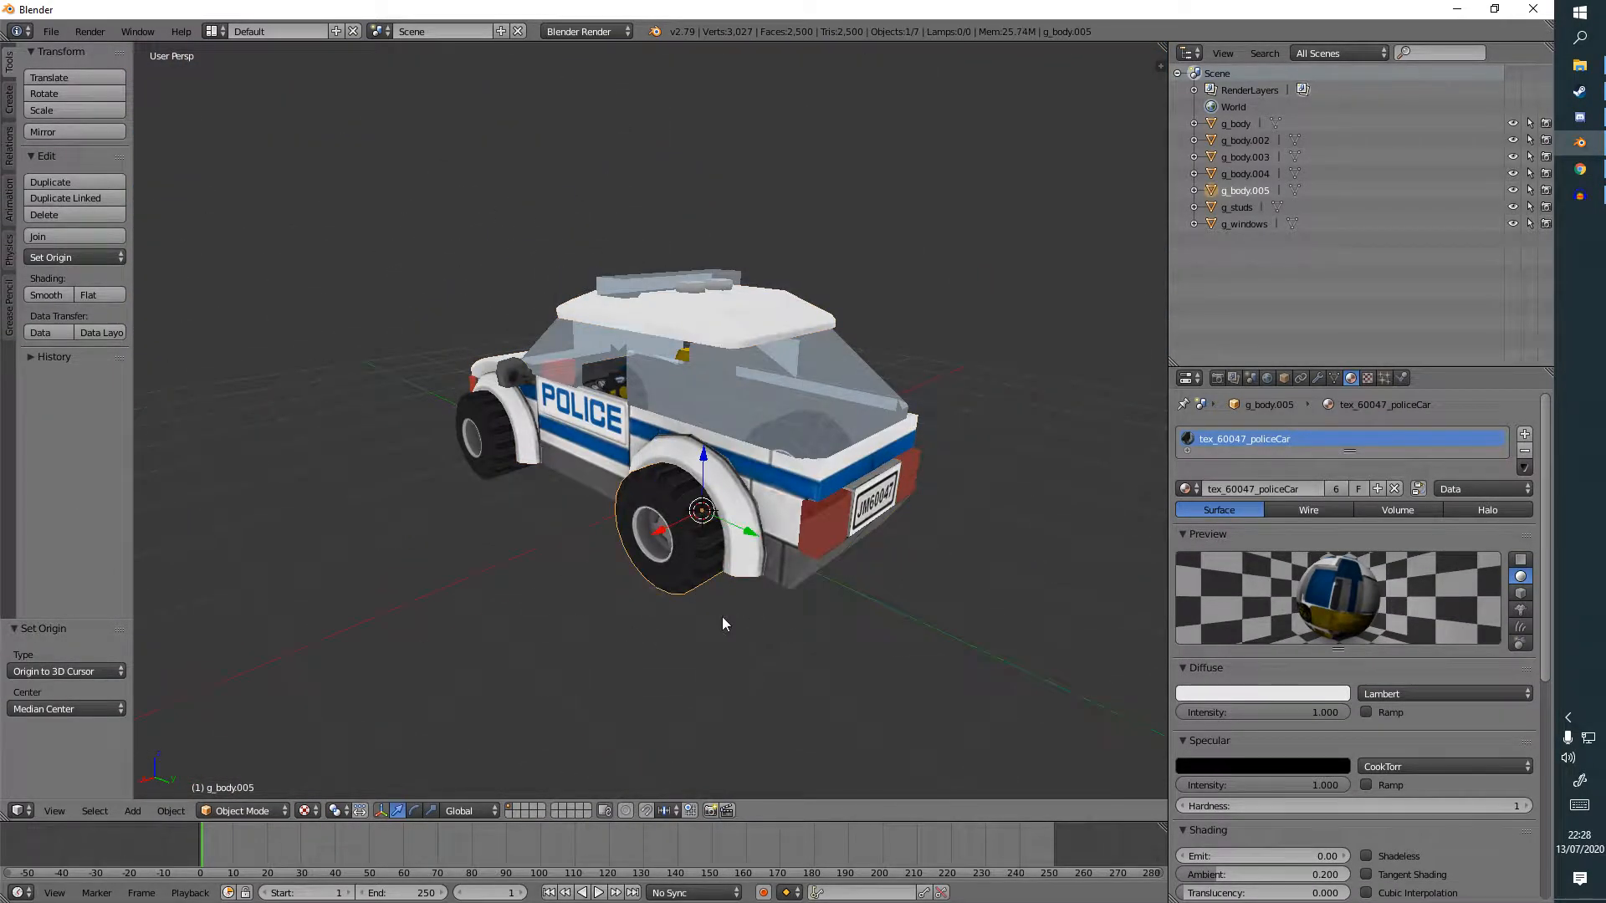
key("r")
key("z")
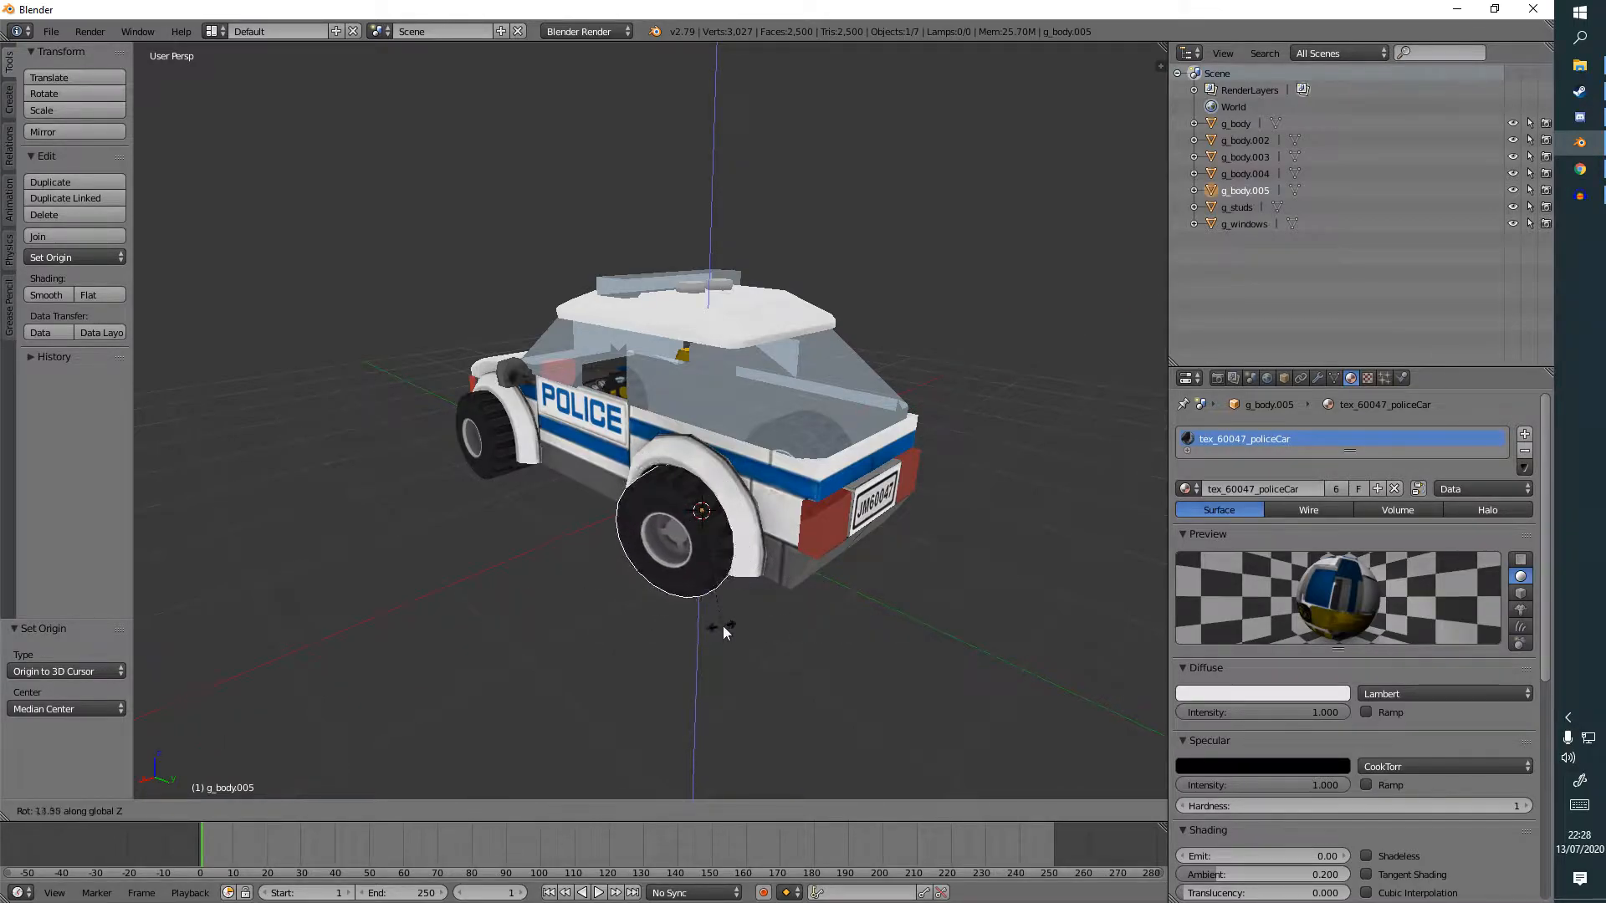
right_click(696, 605)
Select front wheel g_body.002 in wireframe display and try rotating it freely, cancelling the rotation.
middle_click_drag(539, 598, 681, 548)
middle_click_drag(418, 527, 733, 525, "shift")
right_click(586, 522)
scroll(736, 527, "up", 1)
key("z")
key("r")
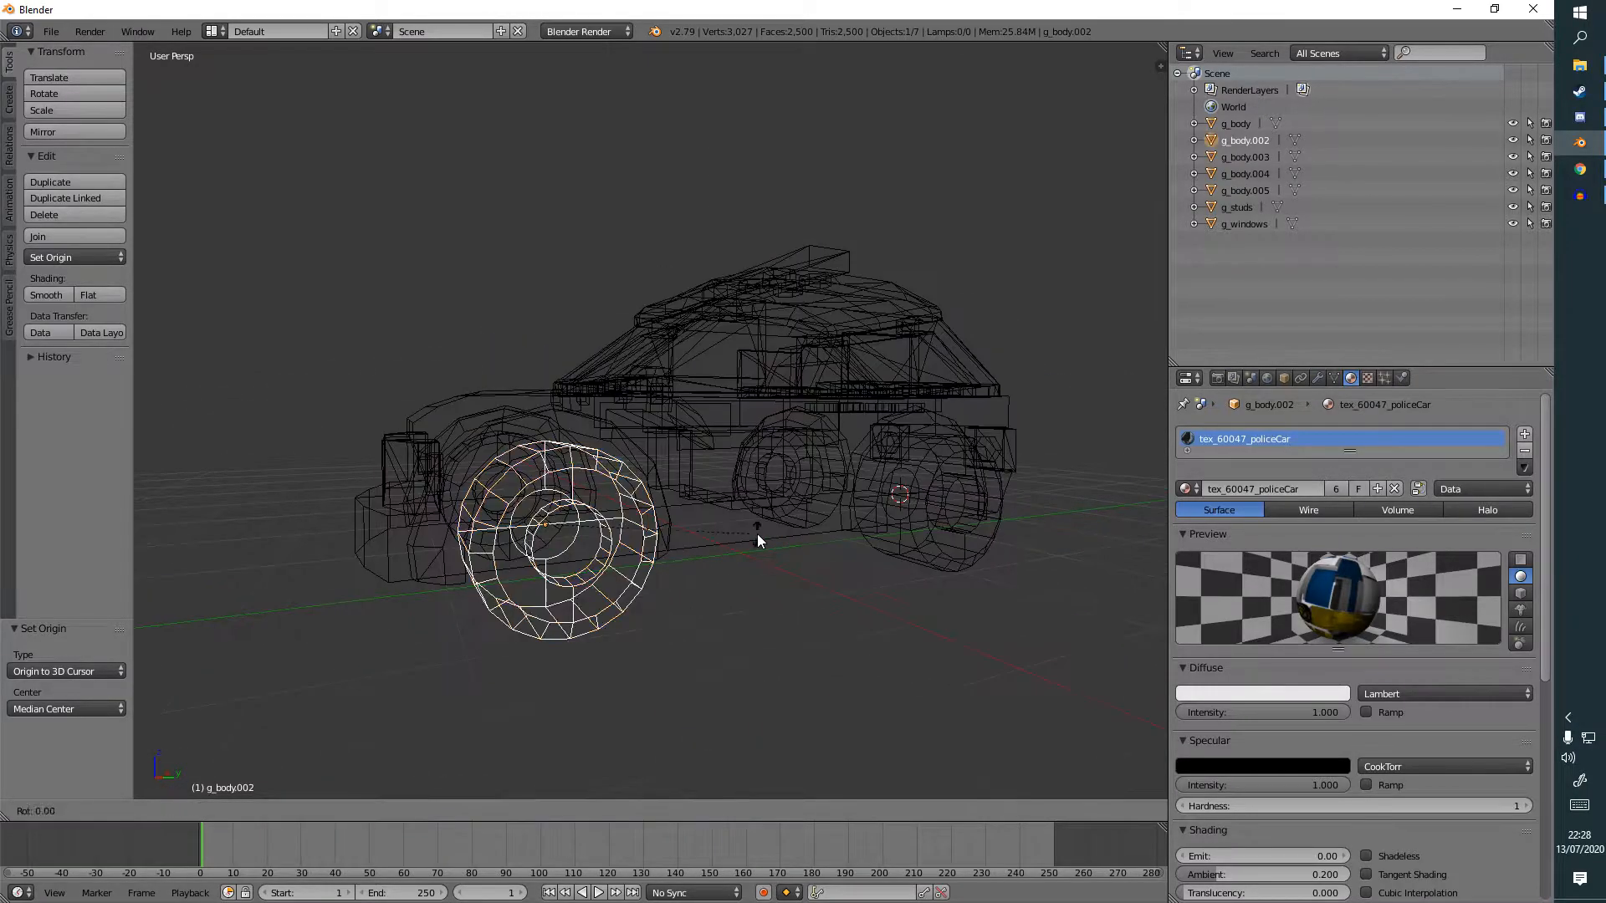
right_click(778, 535)
key("r")
right_click(761, 590)
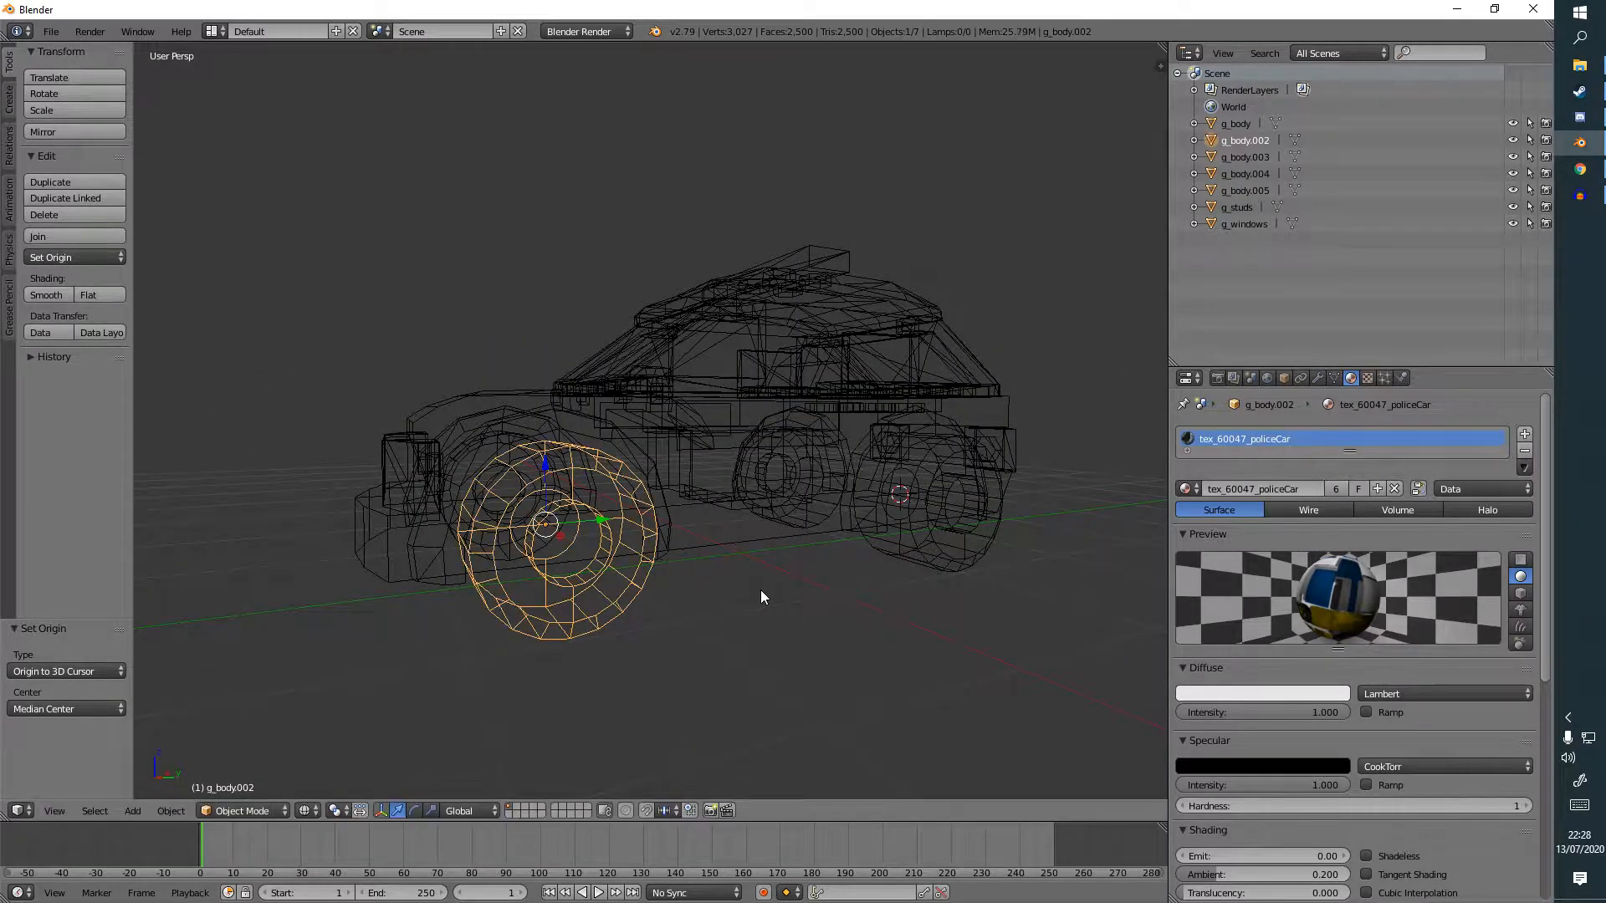
Deselect everything and set the viewport shading back to Texture.
key("n")
key("n")
key("z")
key("z")
middle_click_drag(695, 604, 685, 636)
key("z")
key("a")
left_click(317, 815)
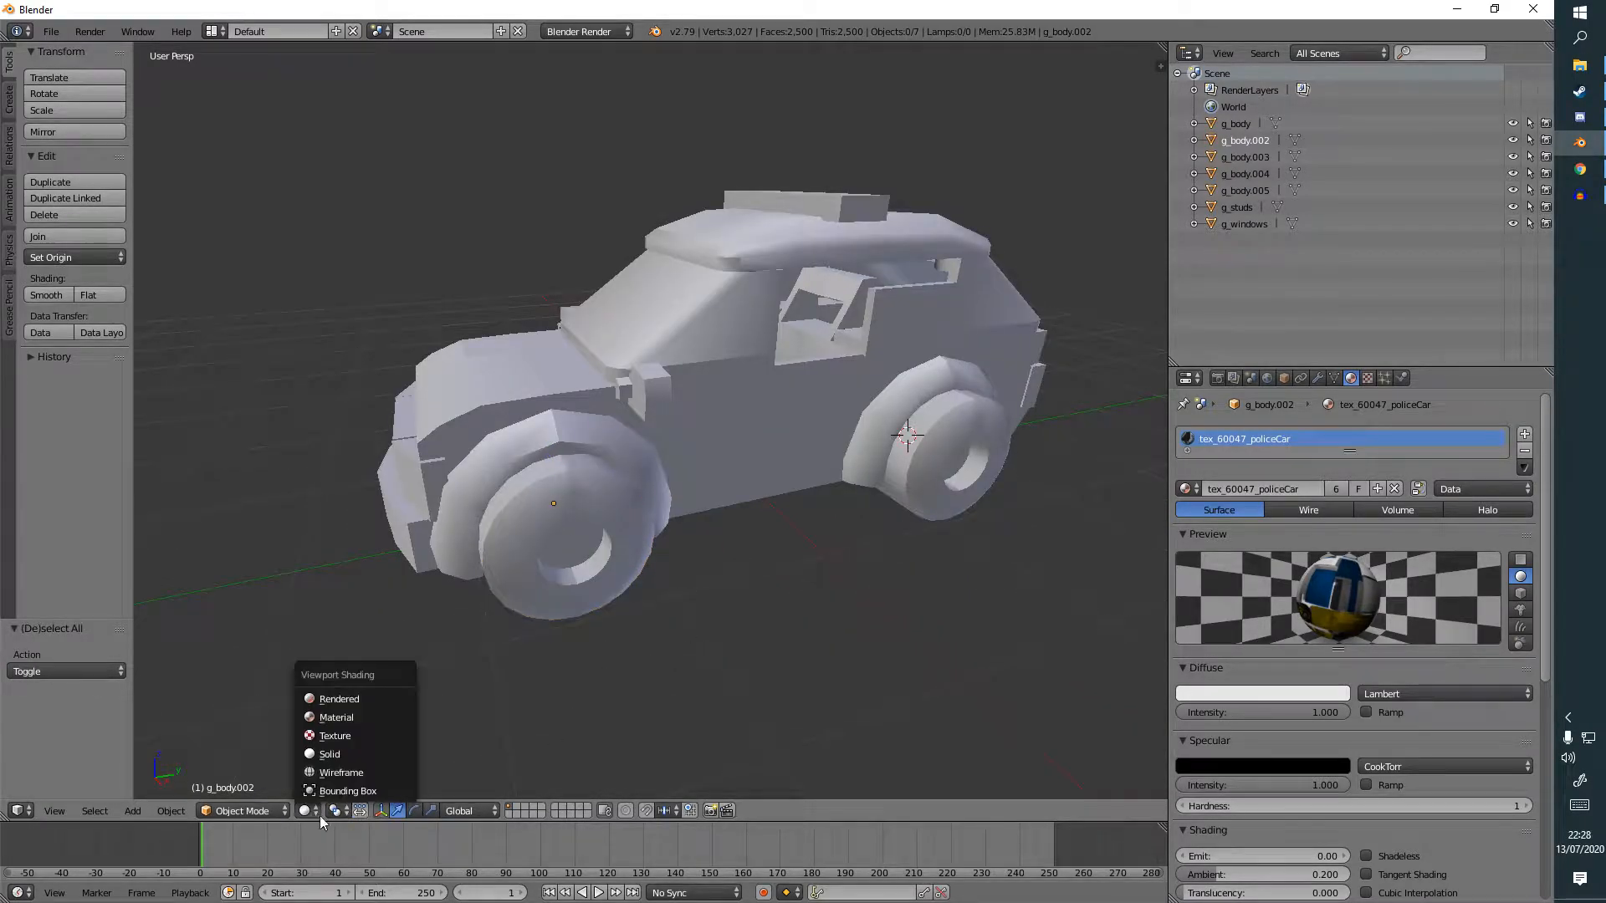
left_click(345, 737)
Try rotating front wheel g_body.002 about the global Z and X axes to test its pivot, discarding the rotations.
mouse_move(813, 656)
middle_mouse_down()
mouse_move(736, 648)
mouse_move(679, 669)
mouse_move(716, 629)
middle_mouse_up()
right_click(548, 577)
key("r")
key("z")
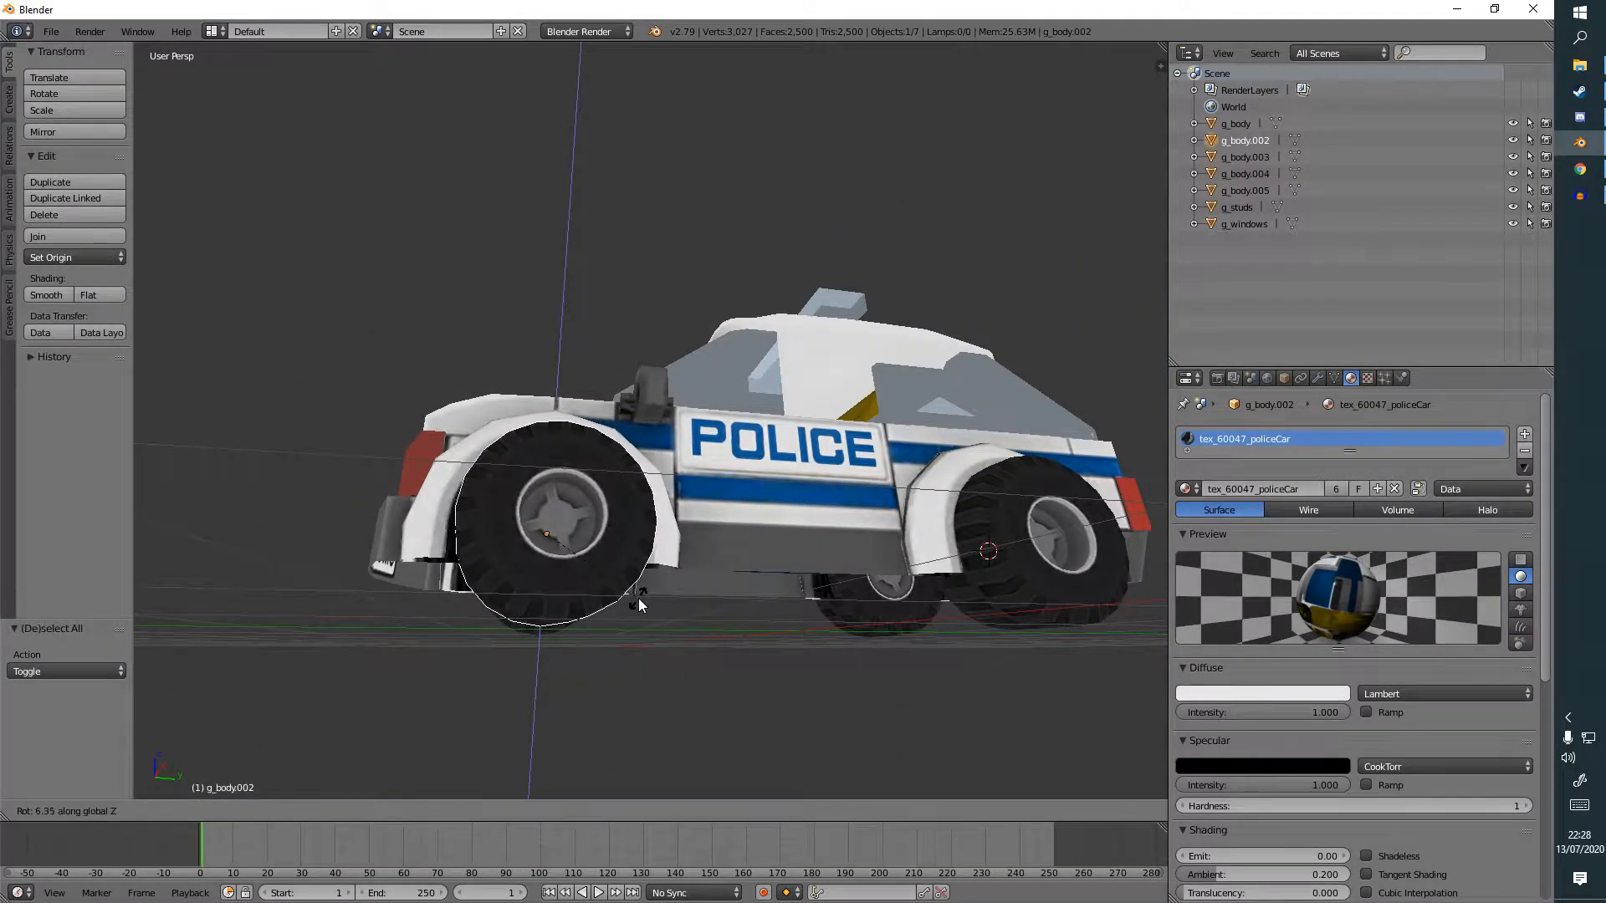
left_click(660, 621)
middle_click_drag(681, 607, 746, 619)
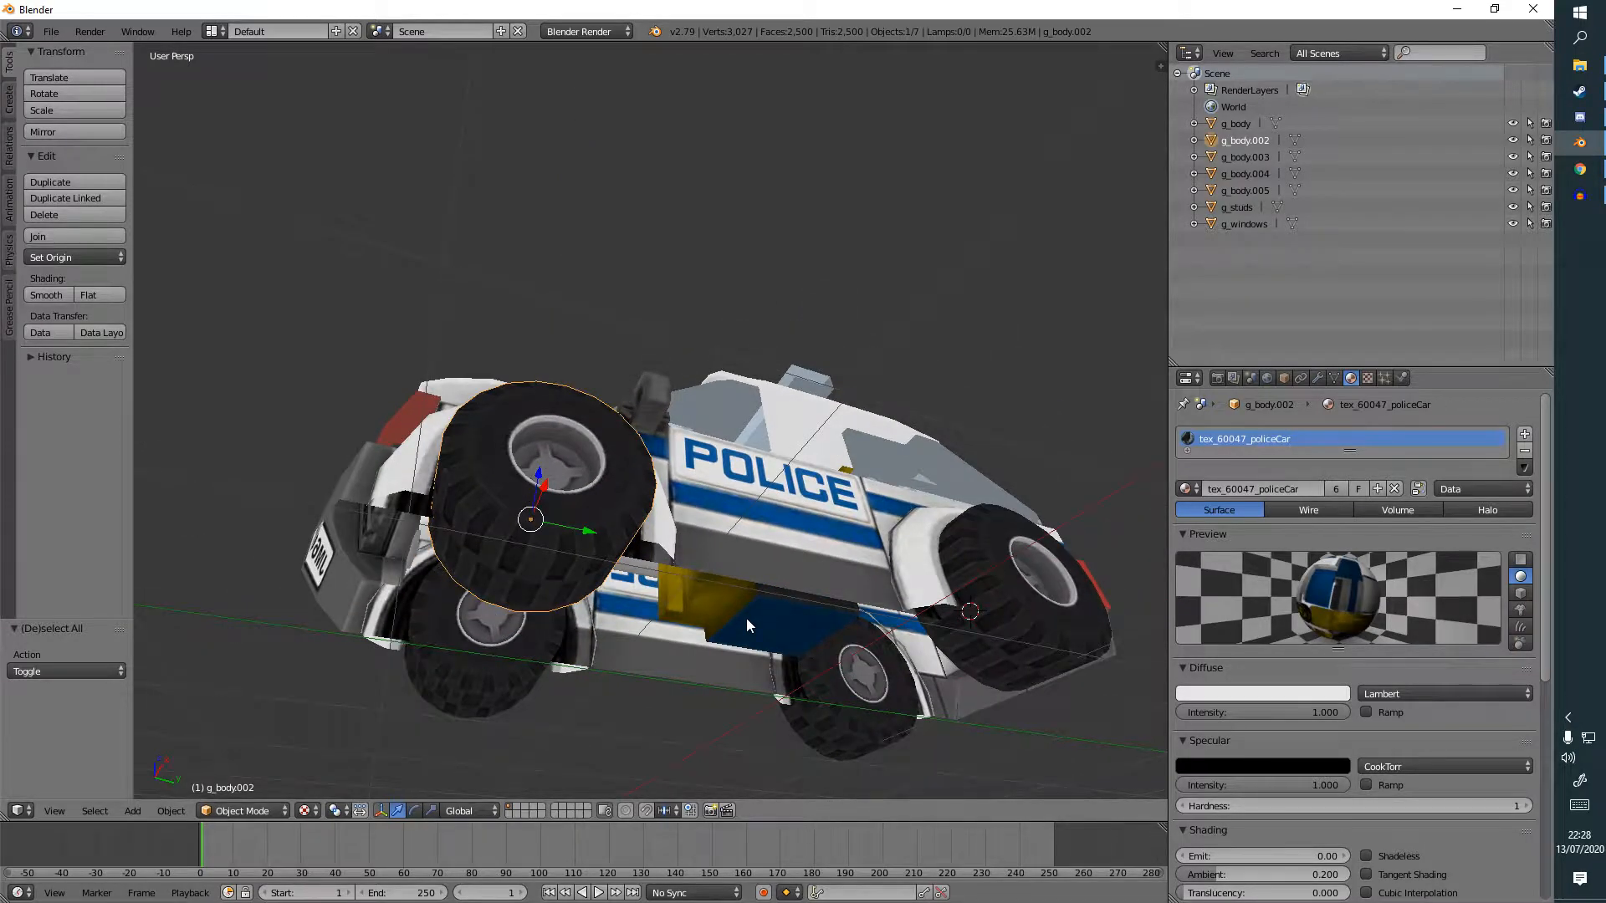
mouse_move(746, 619)
middle_mouse_down()
mouse_move(787, 544)
mouse_move(668, 606)
mouse_move(726, 609)
middle_mouse_up()
key("r")
key("x")
left_click(789, 665)
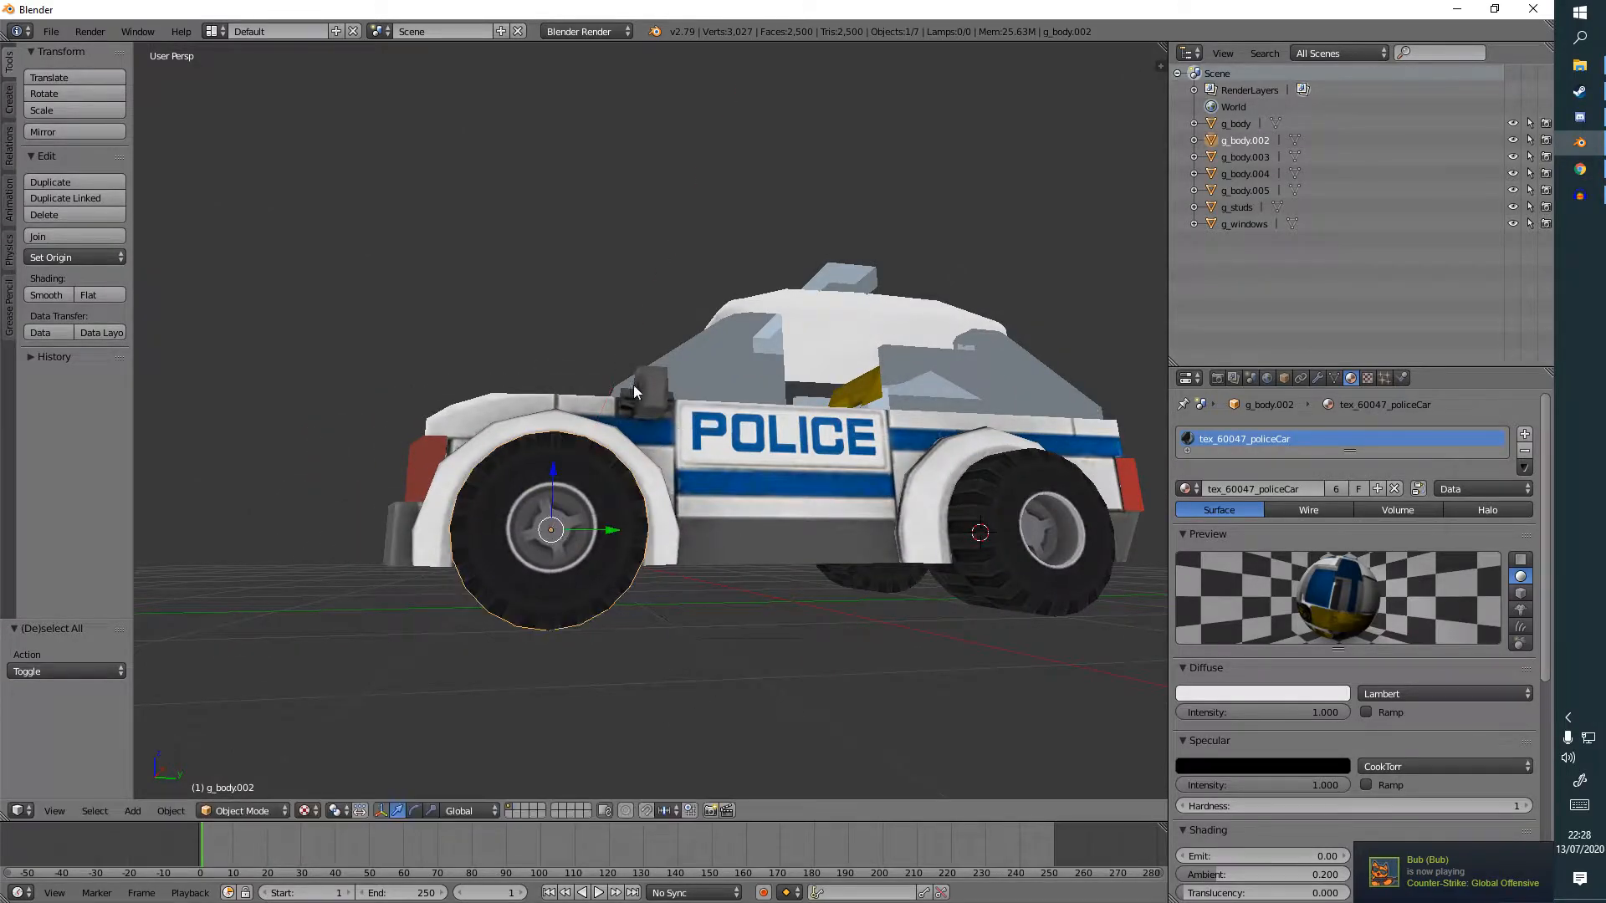
middle_click_drag(634, 385, 819, 580)
middle_click_drag(854, 377, 816, 403)
right_click(809, 395)
key("ctrl+z")
Rename front wheels g_body.002 and g_body.003 as g_wheel_fl and g_wheel_fr.
double_click(1240, 141)
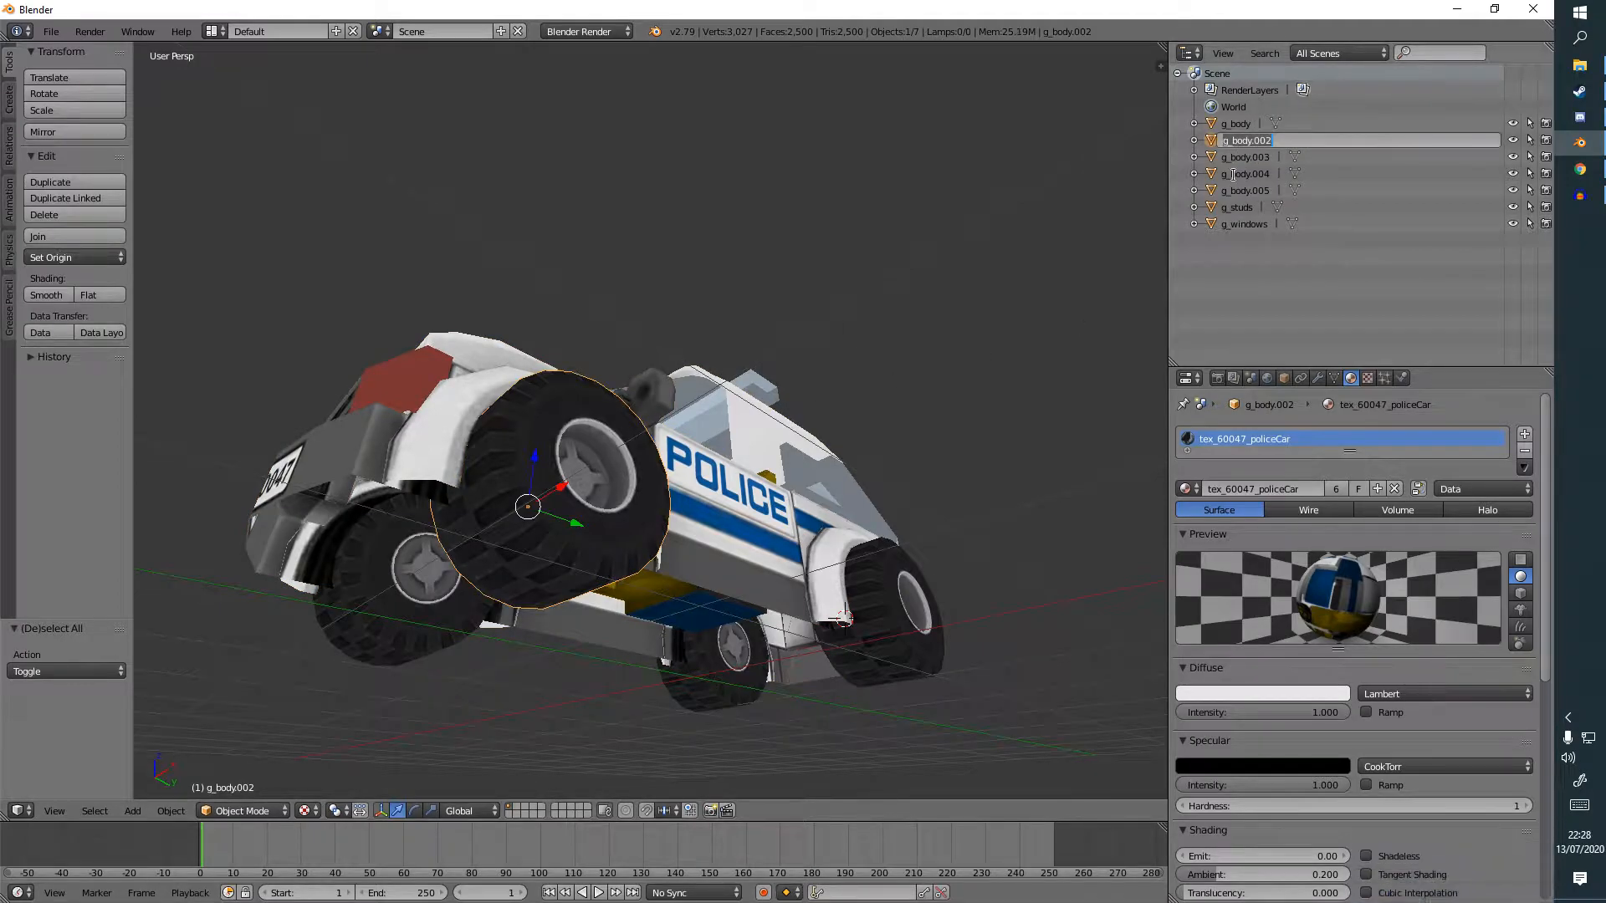
type("g_wheel_fl")
key("Return")
double_click(1249, 139)
type("g_wheel_fr")
key("Return")
Rename rear wheels g_body.004 and g_body.005 as g_wheel_br and g_wheel_bl.
left_click(1251, 142)
middle_click_drag(1020, 351, 912, 351)
double_click(1250, 142)
type("g_wheel_br")
key("Return")
double_click(1239, 144)
type("g_wheel_bl")
key("Return")
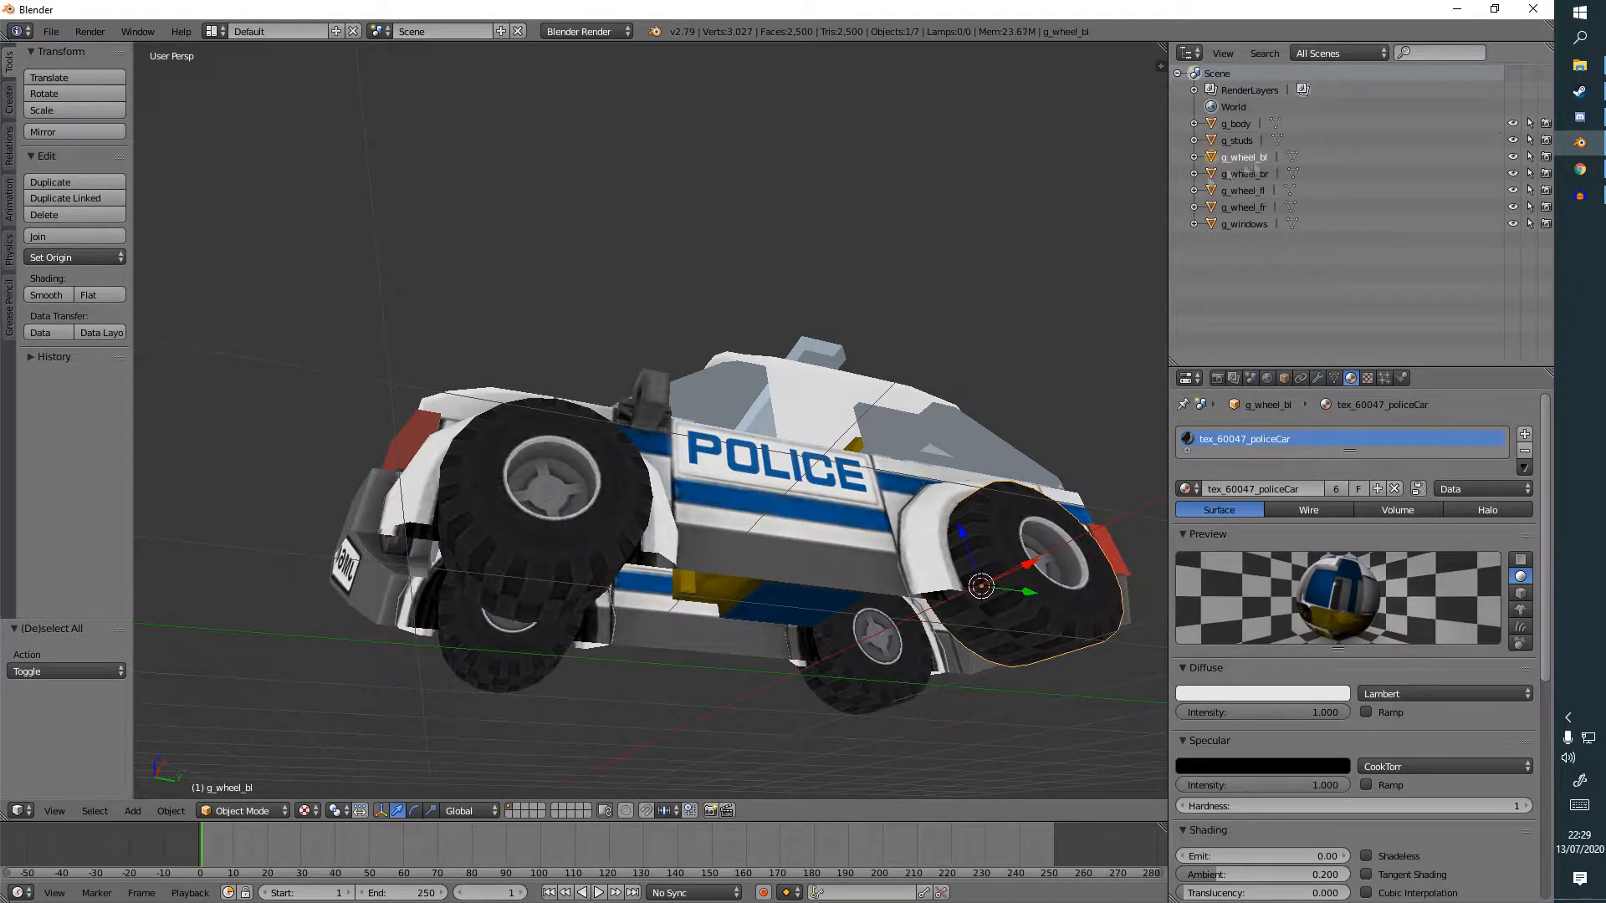
Rename the rear wheel objects with full names, g_wheel_back_left and g_wheel_back_right.
middle_click_drag(1071, 284, 987, 360)
double_click(1275, 158)
type("g_wheel_back_left")
key("Return")
double_click(1277, 175)
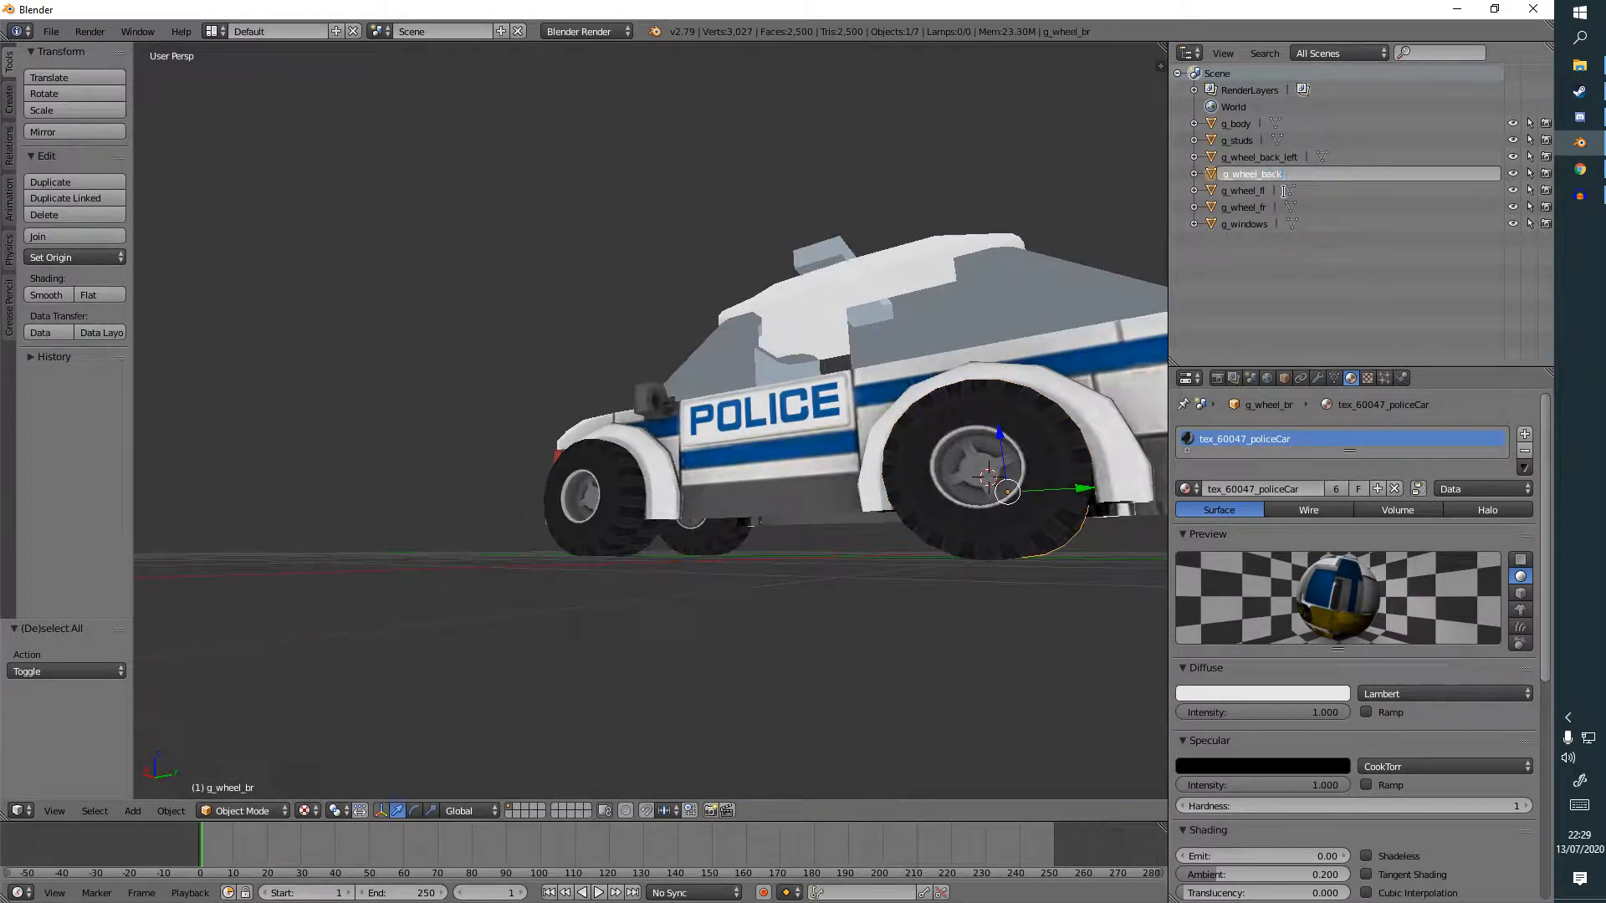
type("_right")
key("Return")
Rename the front wheel objects with full names, g_wheel_front_left and g_wheel_front_right.
double_click(1255, 192)
type("g_wheel_front_left")
key("Return")
double_click(1286, 196)
type("g_wheel_front_right")
key("Return")
Check the separate parts by selecting them in turn, and open the g_body mesh in Edit Mode.
middle_click_drag(962, 510, 619, 468)
right_click(844, 615)
right_click(585, 402)
right_click(811, 460)
middle_click_drag(803, 477, 795, 514)
right_click(794, 515)
left_click(276, 810)
left_click(243, 794)
Examine the faces around the POLICE door panel of g_body using visible-only face selection, and return to Object Mode.
scroll(523, 579, "up", 5)
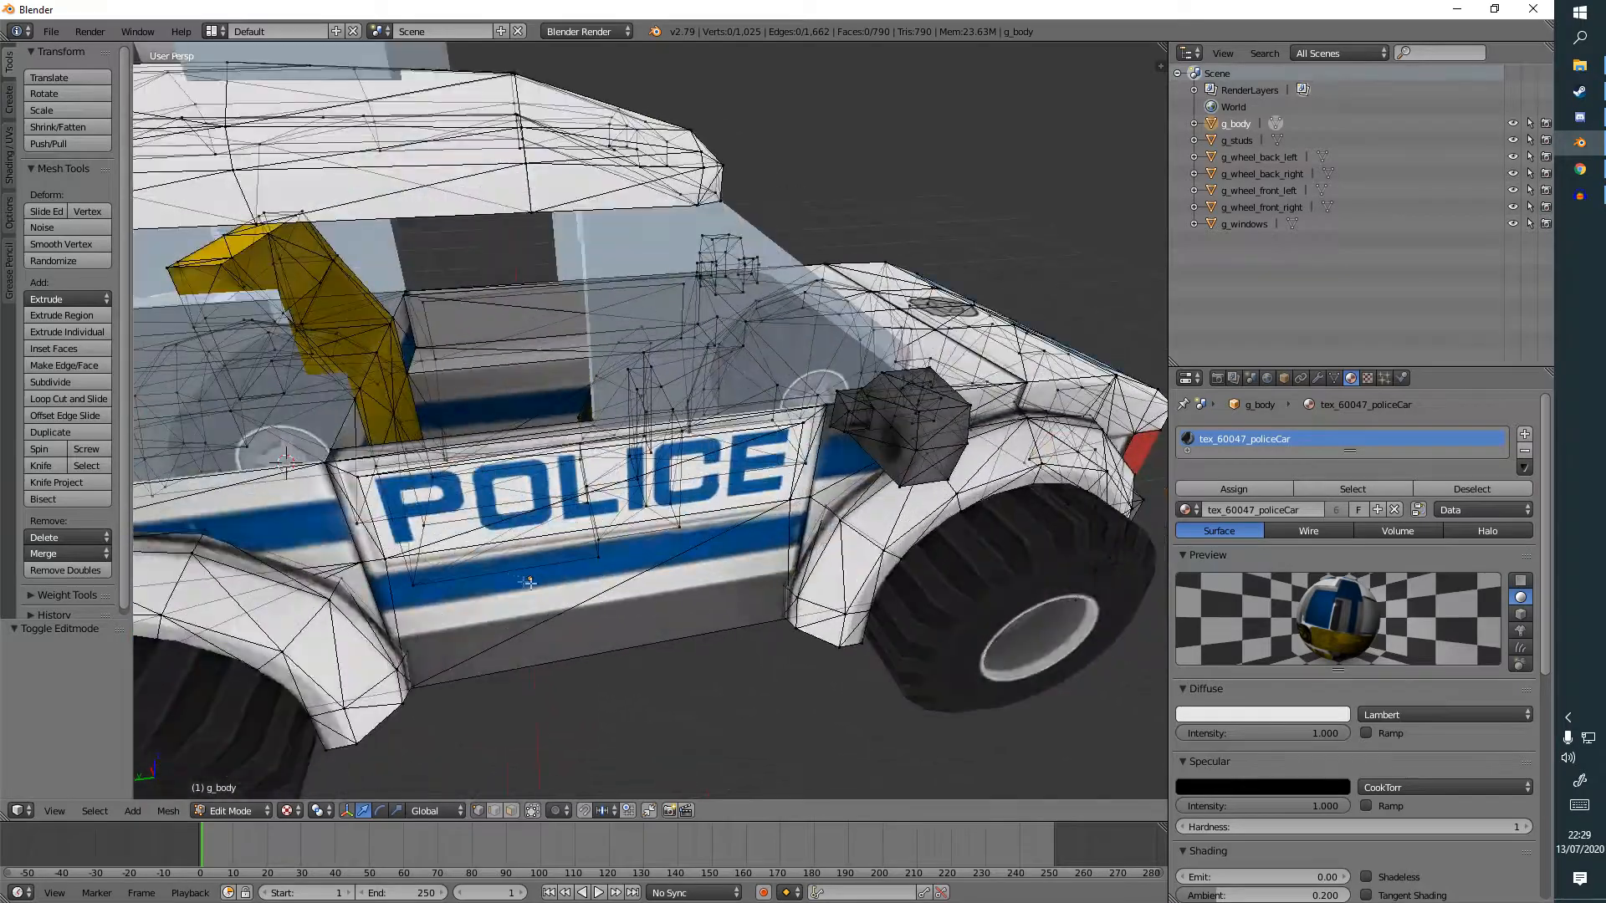
right_click(559, 586)
middle_click_drag(558, 585, 717, 615)
scroll(683, 657, "down", 4)
scroll(659, 612, "up", 2)
key("a")
left_click(537, 811)
middle_click_drag(774, 711, 560, 653)
right_click(449, 495)
left_click(511, 811)
middle_click_drag(512, 596, 506, 506)
right_click(506, 506)
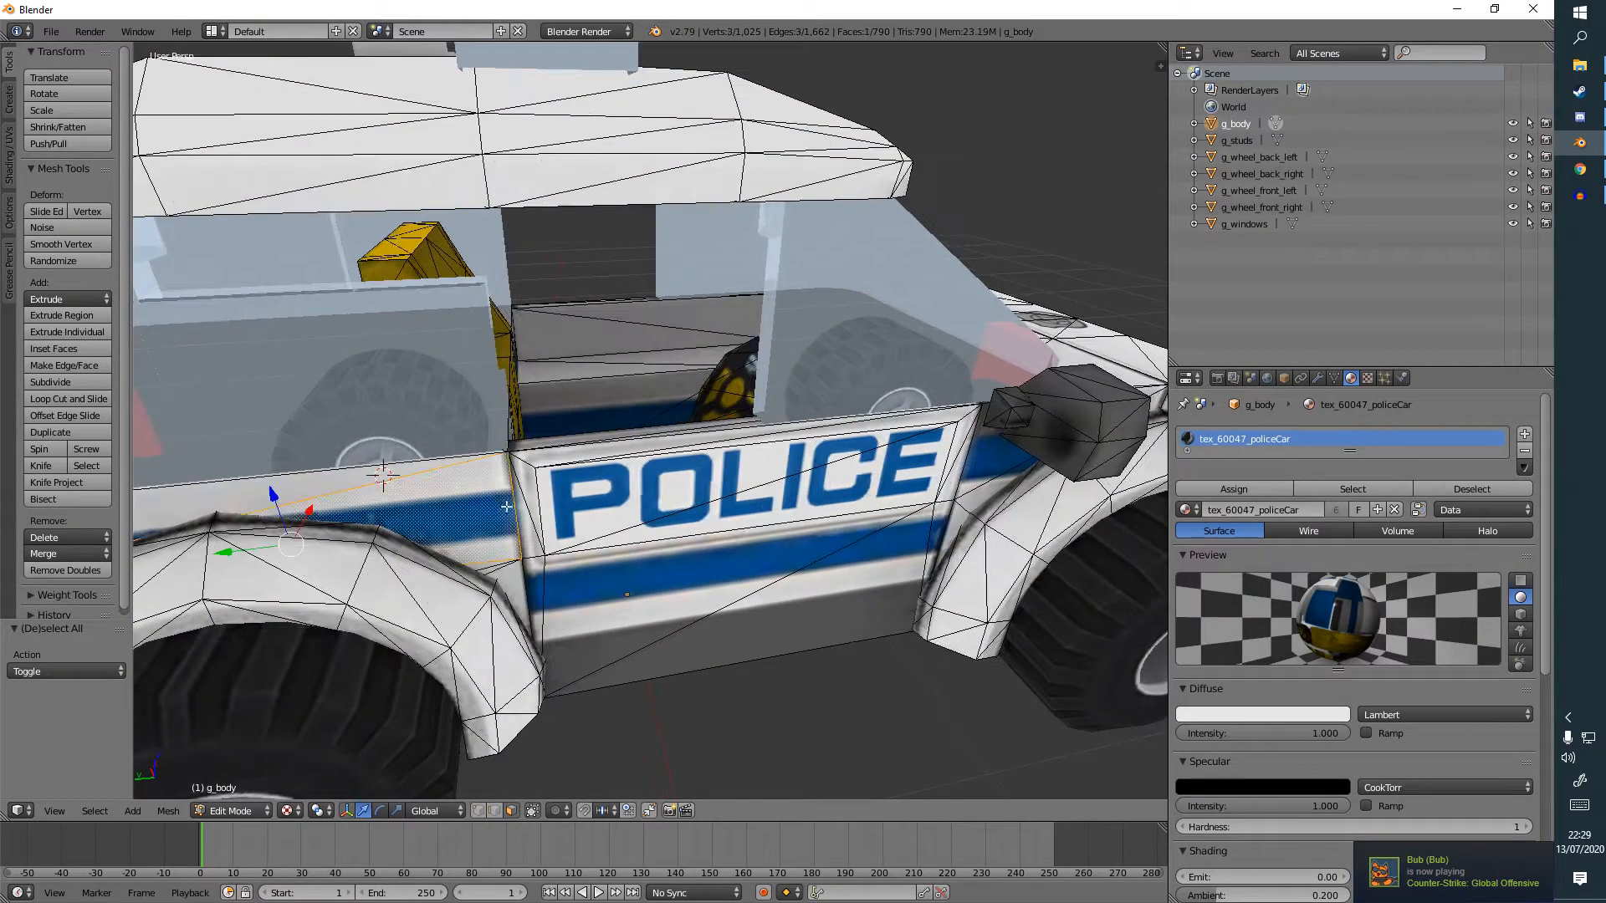
right_click(520, 509)
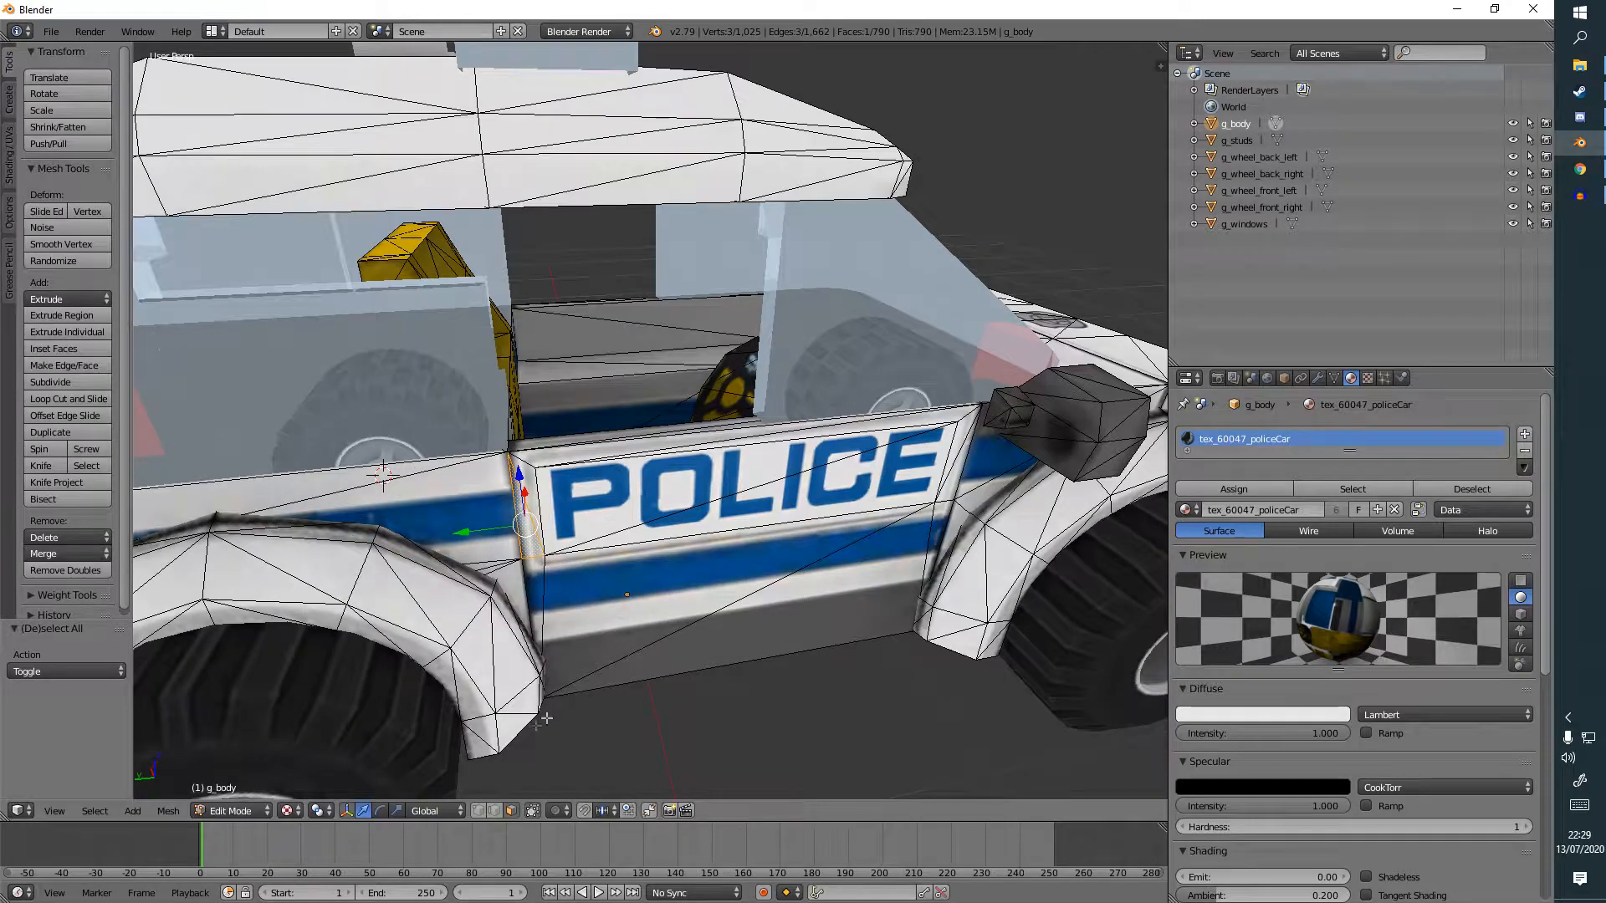
left_click(532, 811)
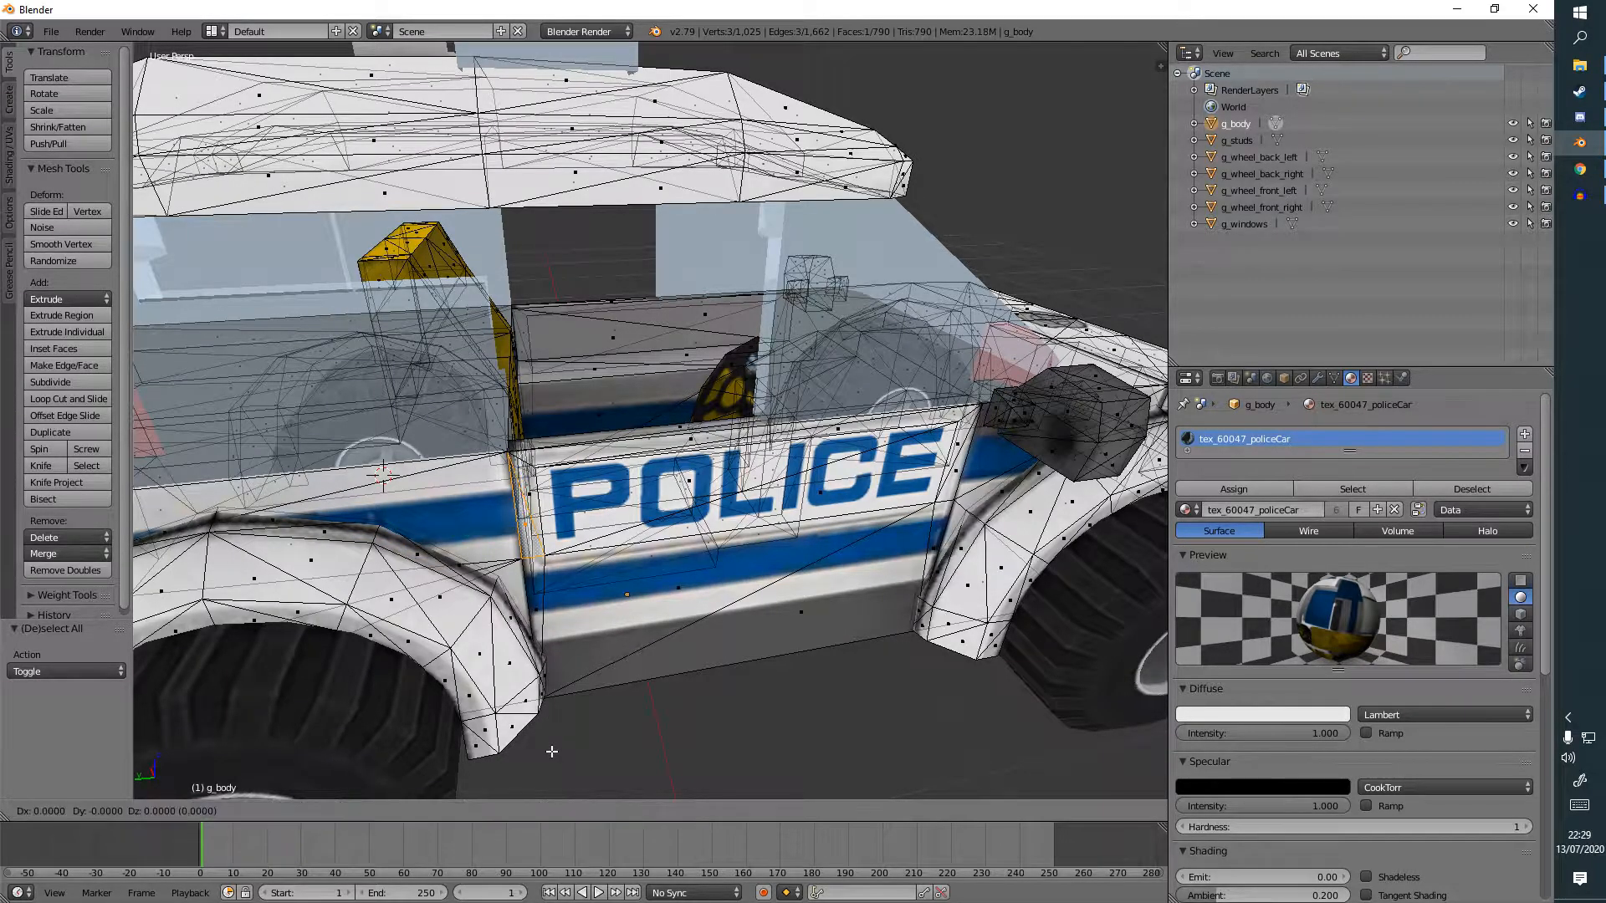
left_click(234, 810)
left_click(241, 789)
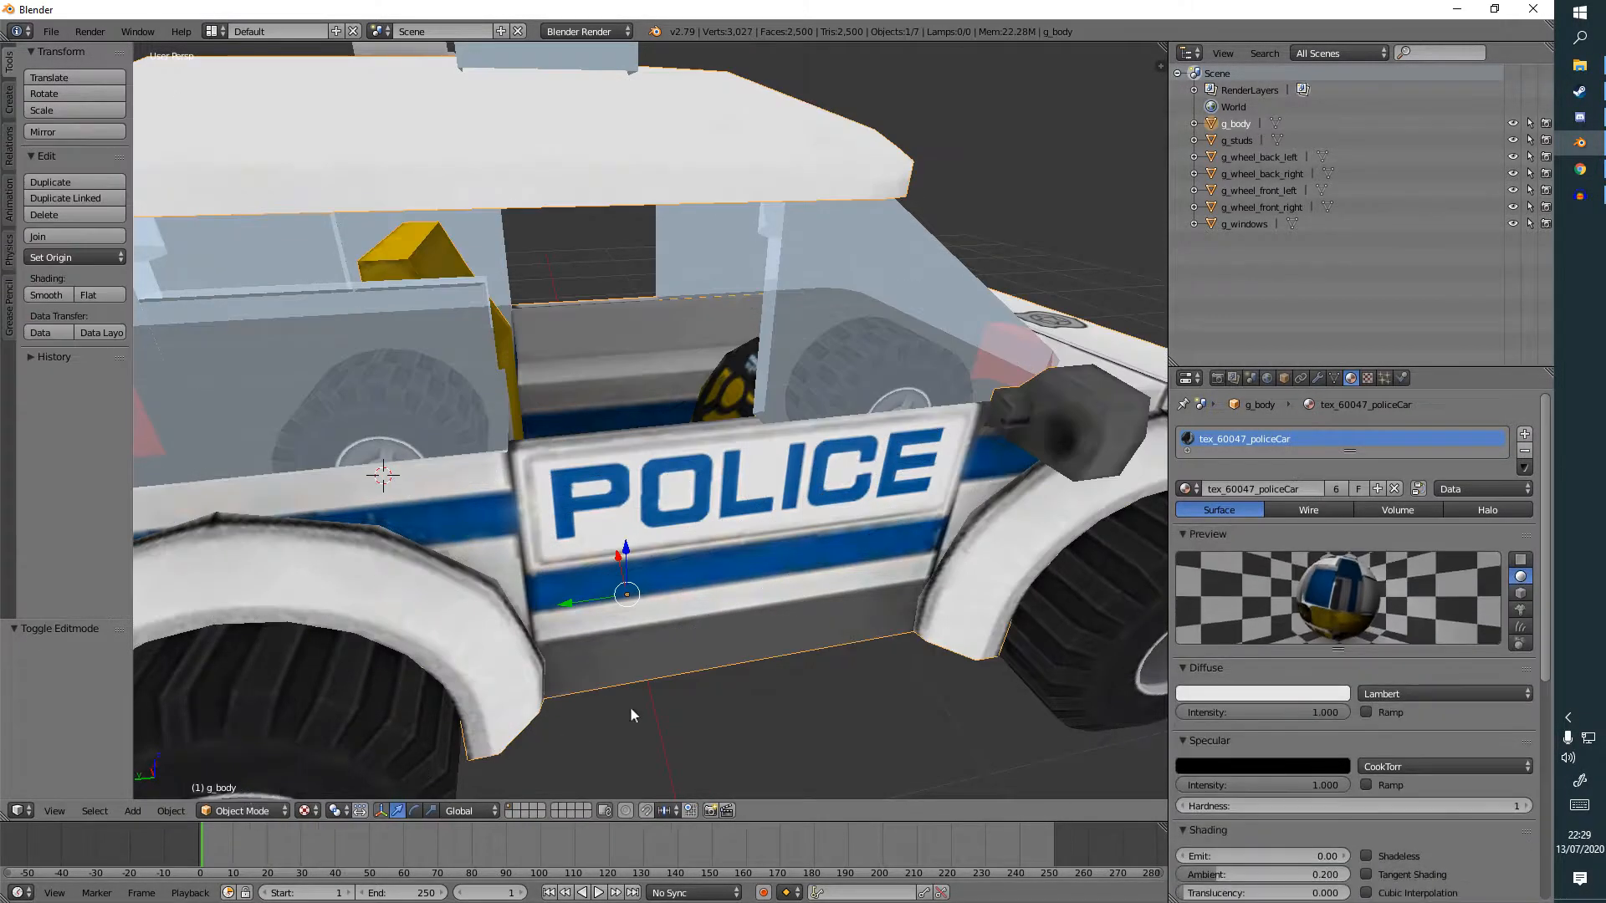
scroll(463, 690, "down", 5)
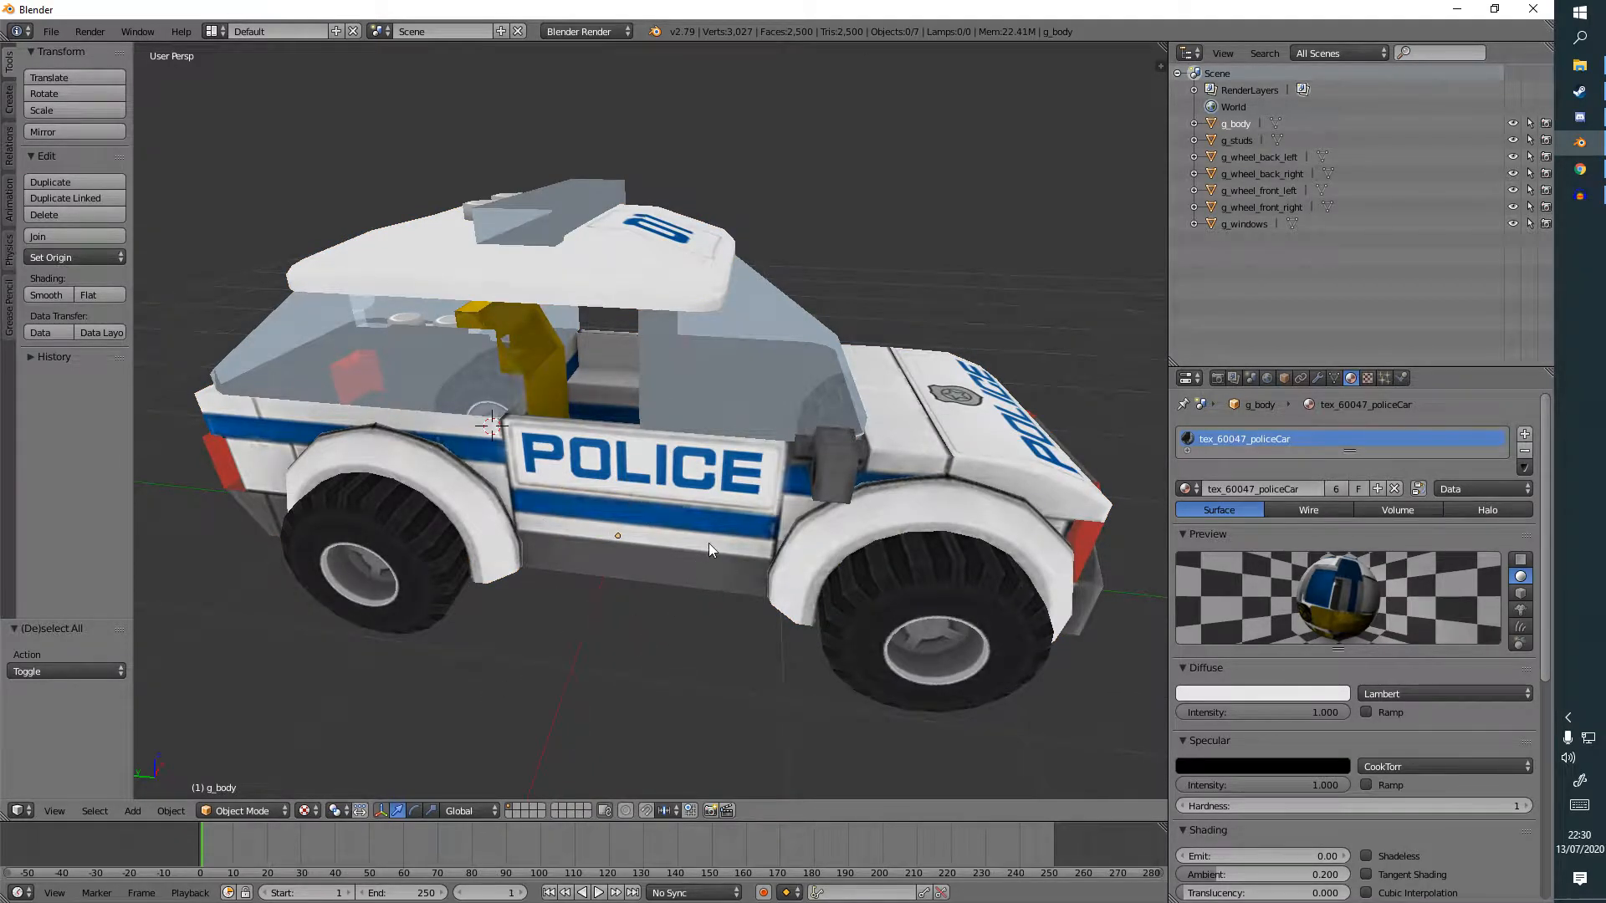
Select the wheels and other car parts in turn to examine which material each one uses.
key("alt+Tab")
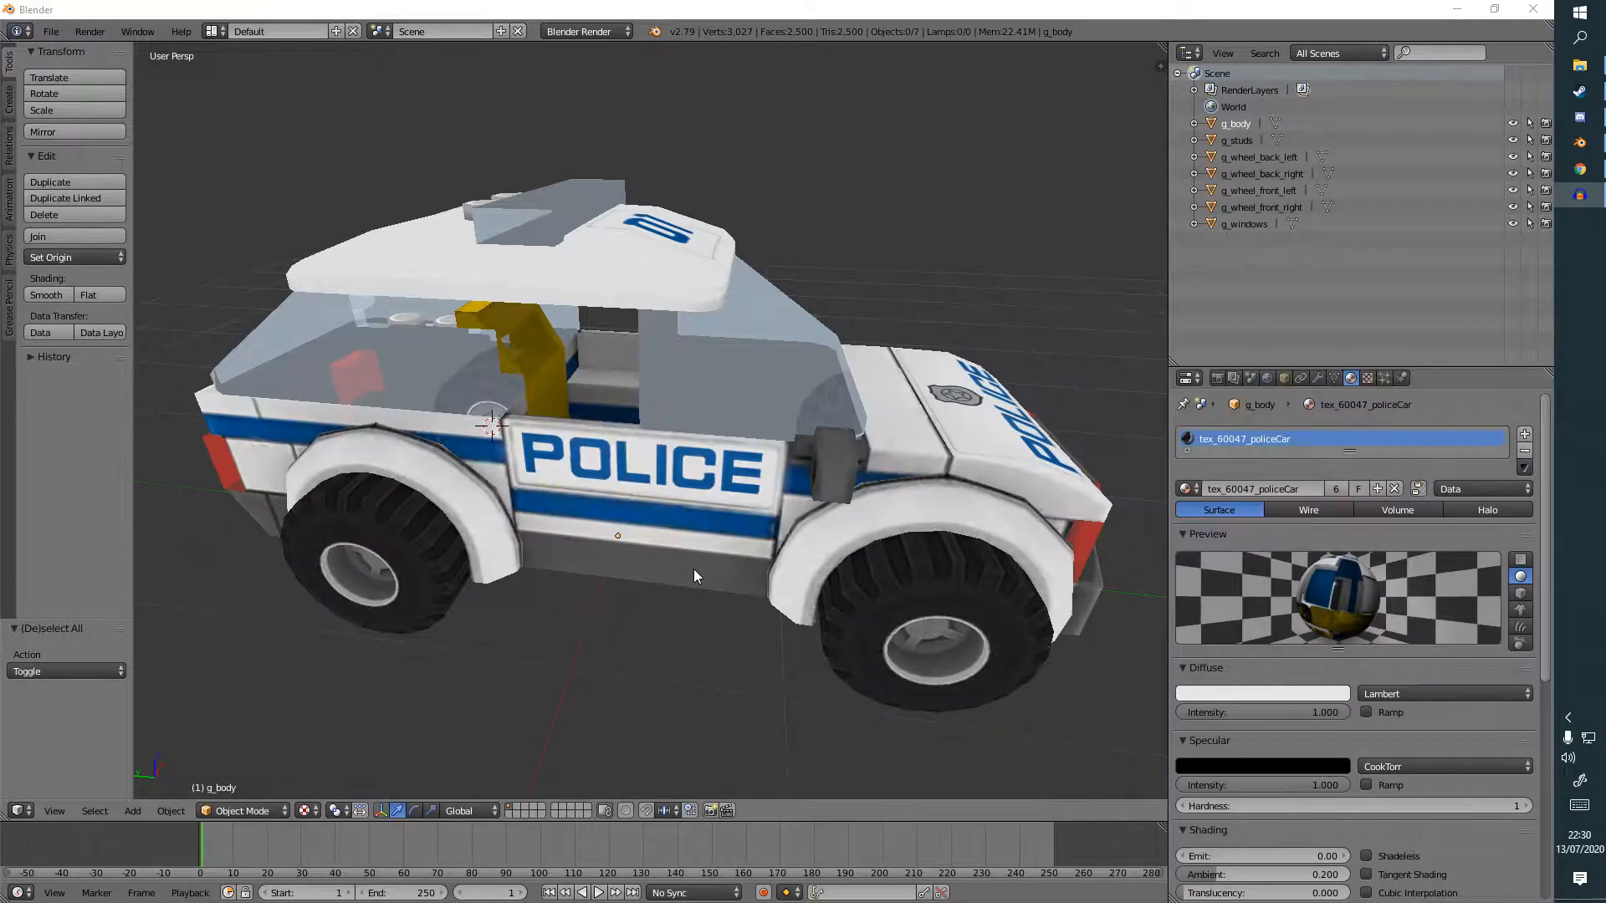
middle_click_drag(1055, 567, 991, 567)
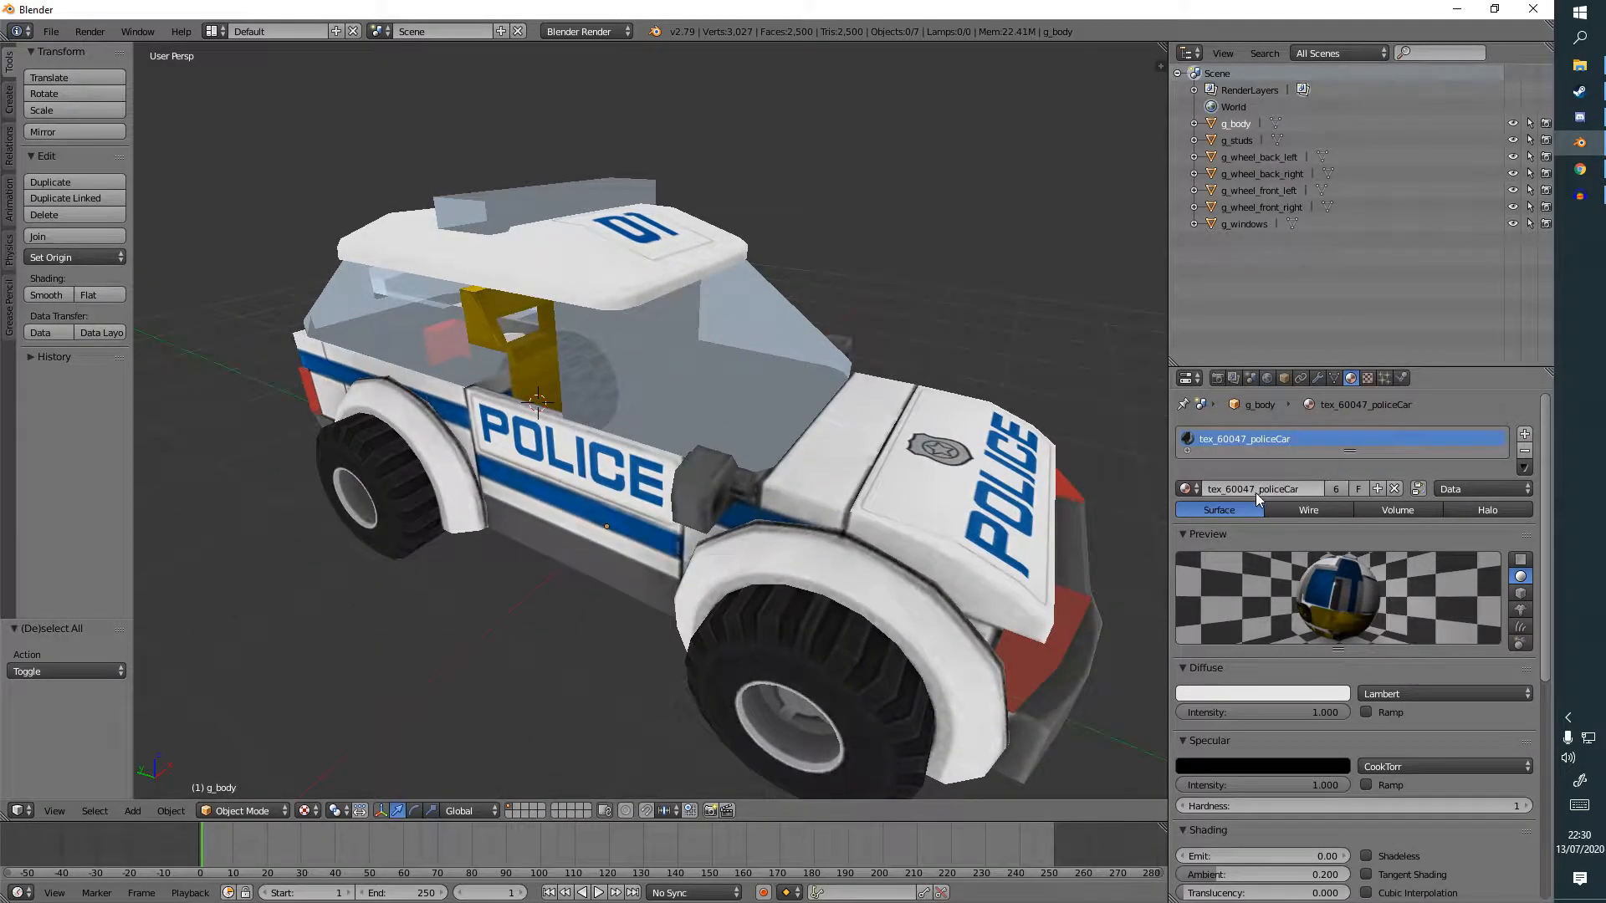
right_click(850, 648)
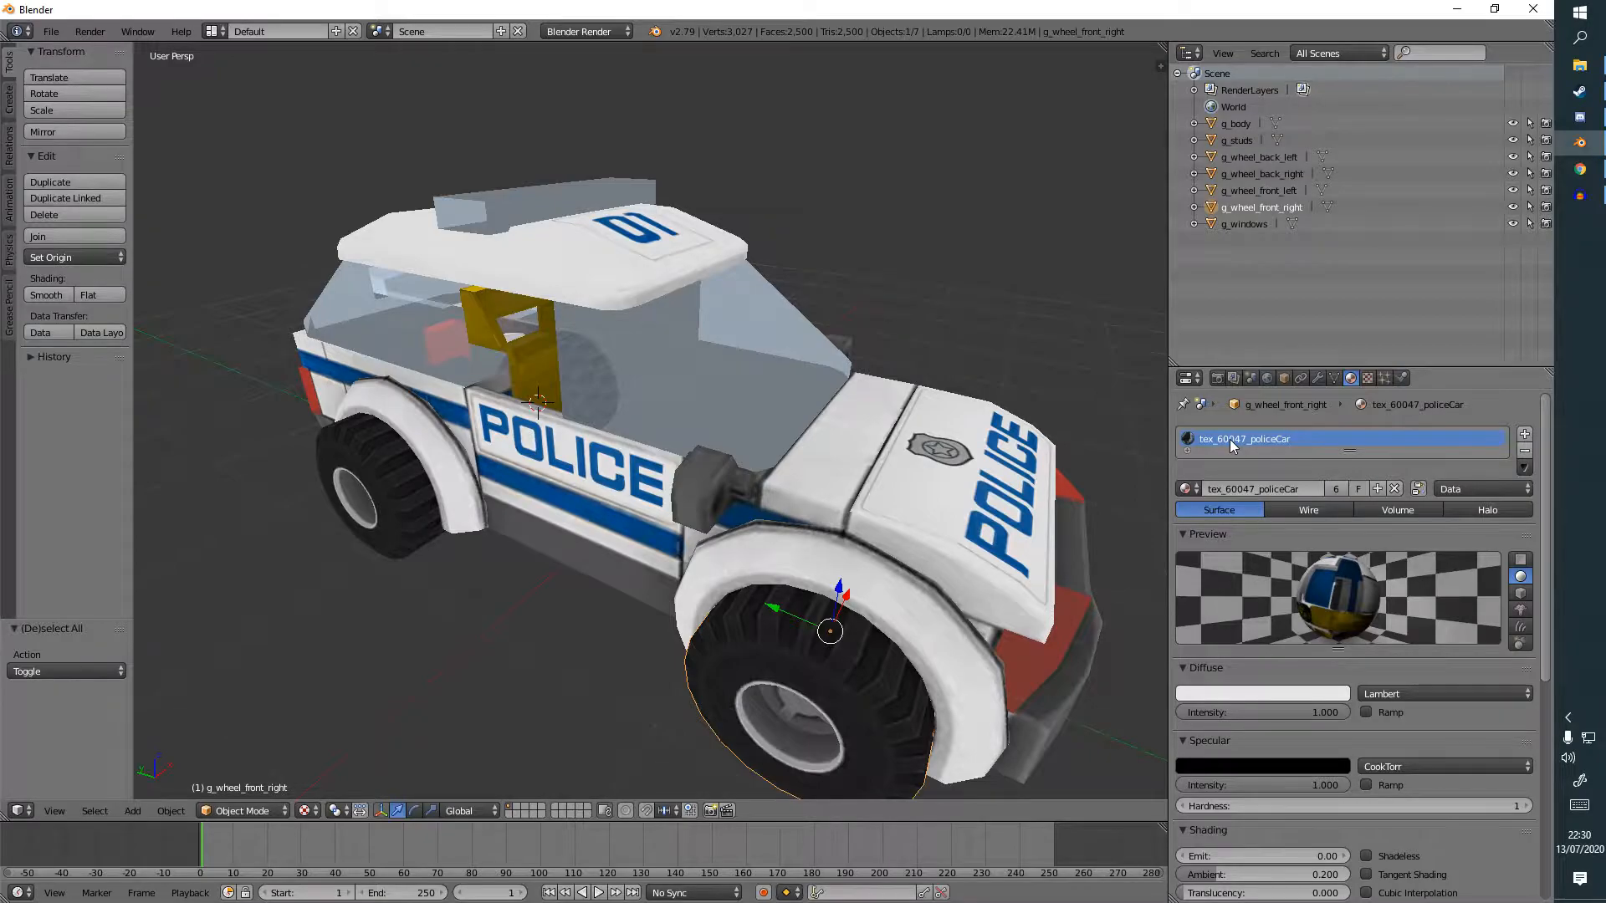
scroll(1015, 545, "down", 3)
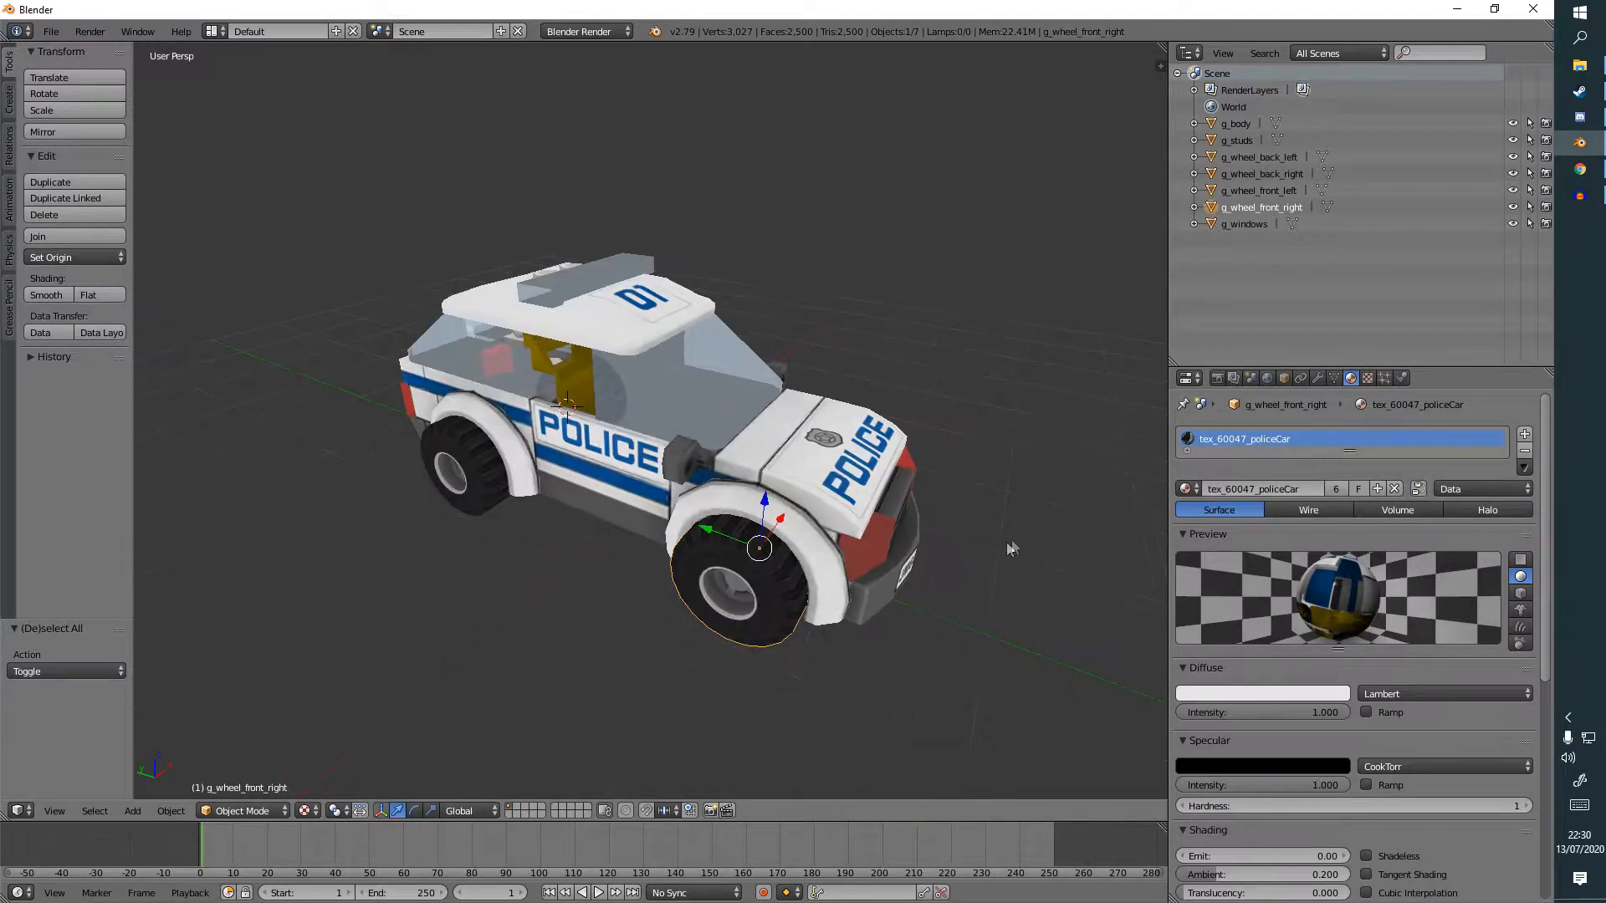
middle_click_drag(1014, 544, 773, 513)
right_click(760, 509)
right_click(658, 570)
right_click(659, 406)
middle_click_drag(618, 474, 690, 528)
right_click(689, 528)
right_click(743, 558)
Select g_wheel_back_right and rename its shared material tex_60047_policeCar as mtr_police_car.
right_click(463, 459)
left_click(1209, 489)
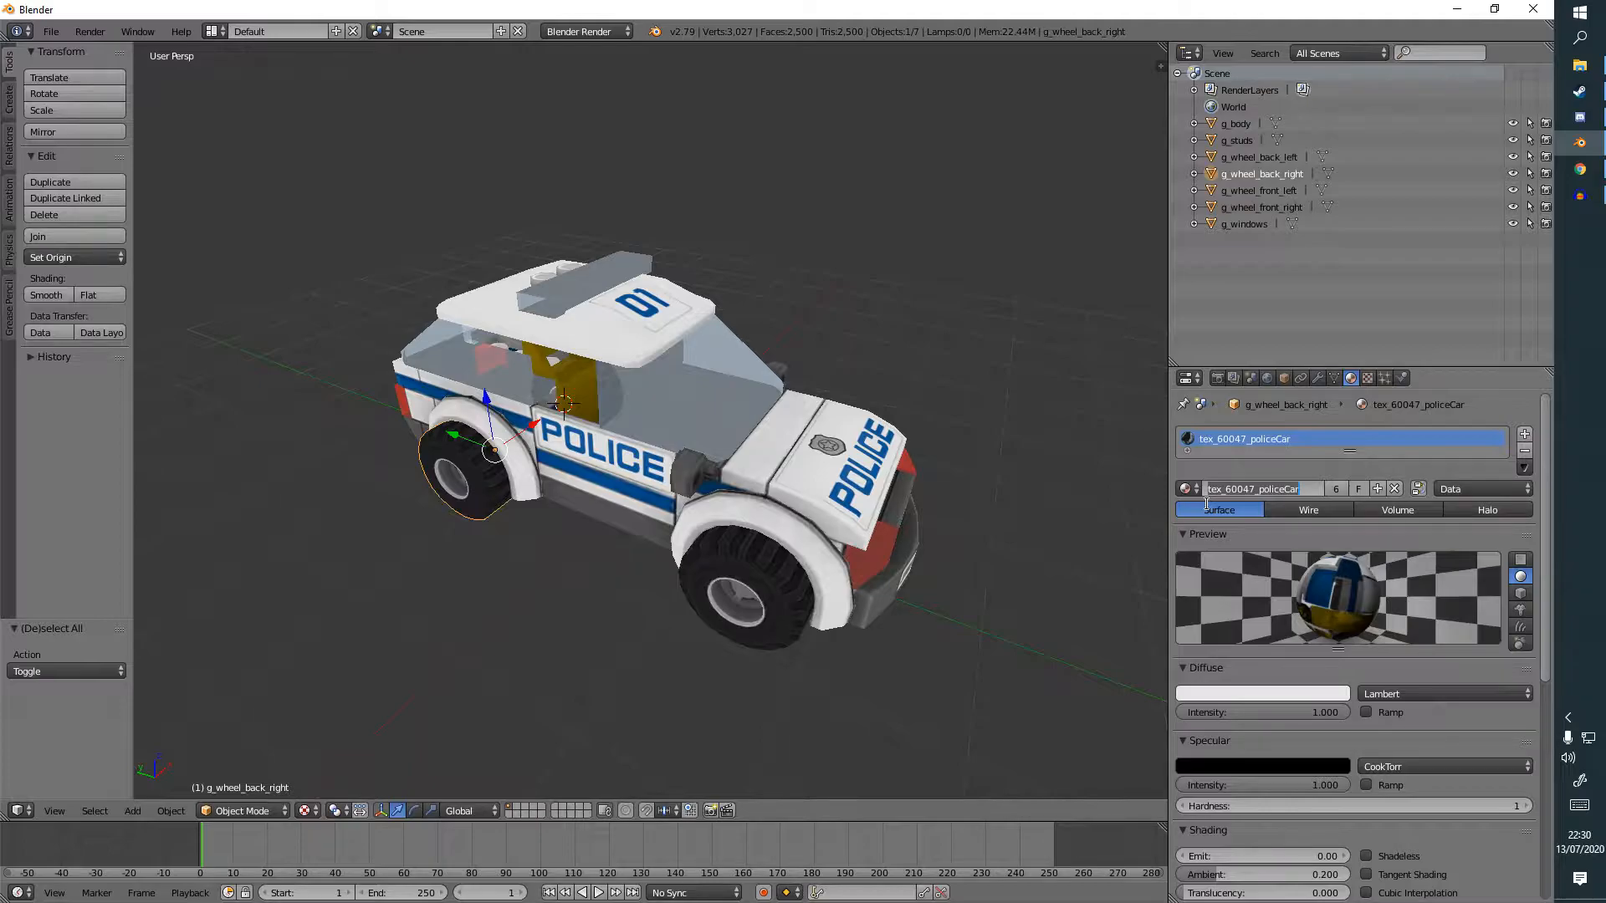
type("mtr_")
key("BackSpace")
key("BackSpace")
key("BackSpace")
type("at_")
key("BackSpace")
key("BackSpace")
key("BackSpace")
type("tr")
type("_police_car")
key("Return")
Check the material on the other parts, and rename the g_studs material as mtr_stud.
right_click(735, 604)
right_click(786, 516)
middle_click_drag(594, 632, 749, 652)
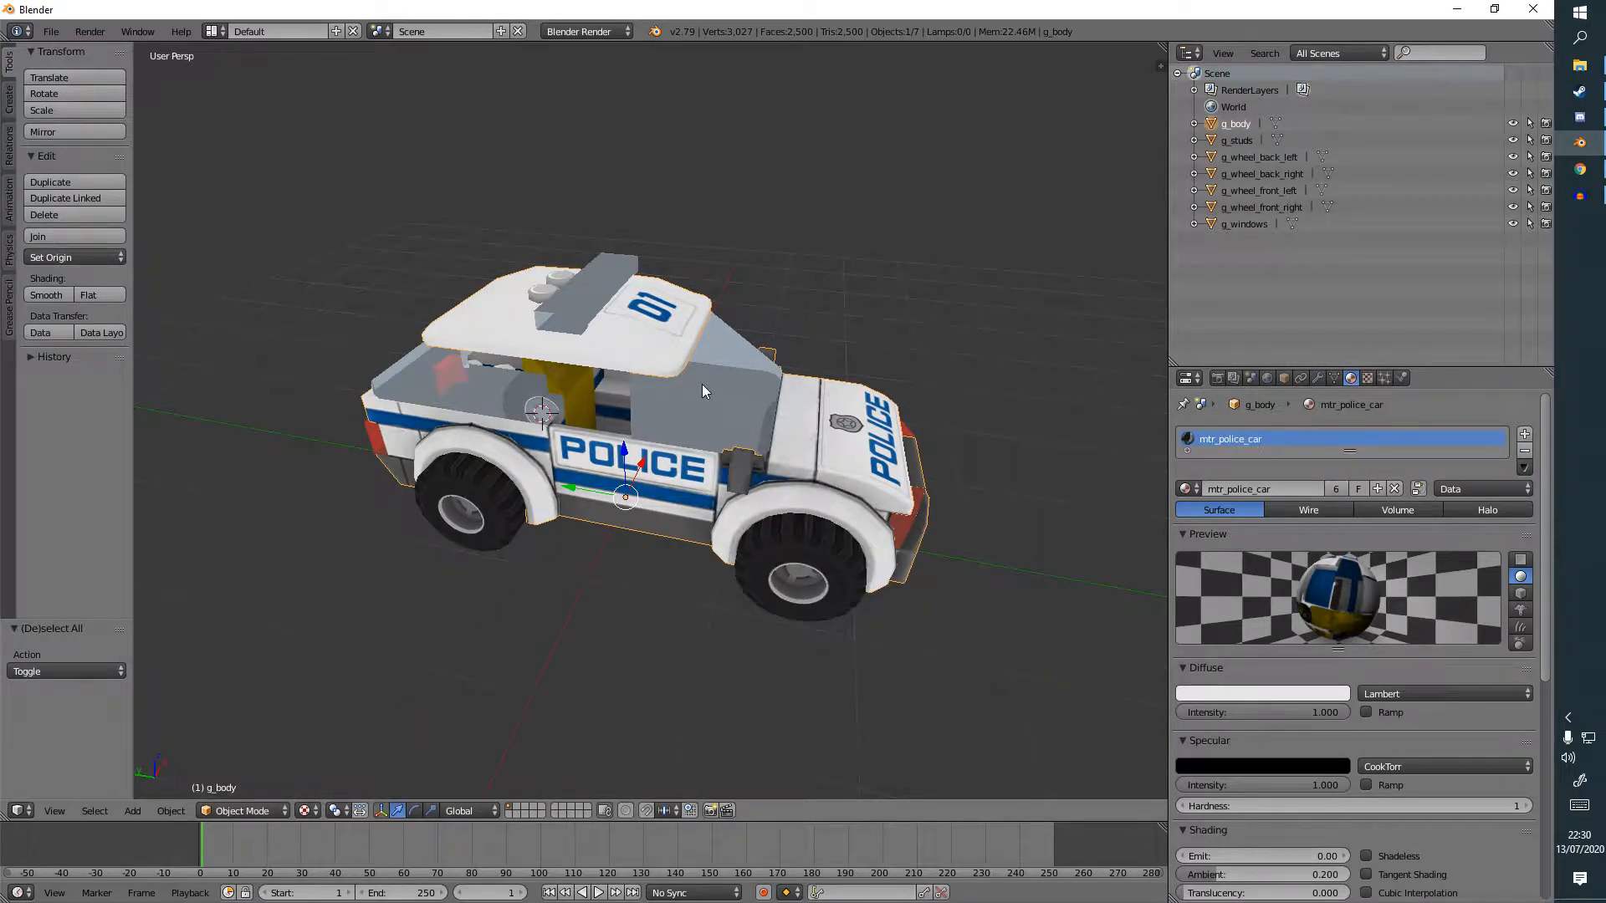
middle_click_drag(701, 384, 567, 332)
right_click(566, 332)
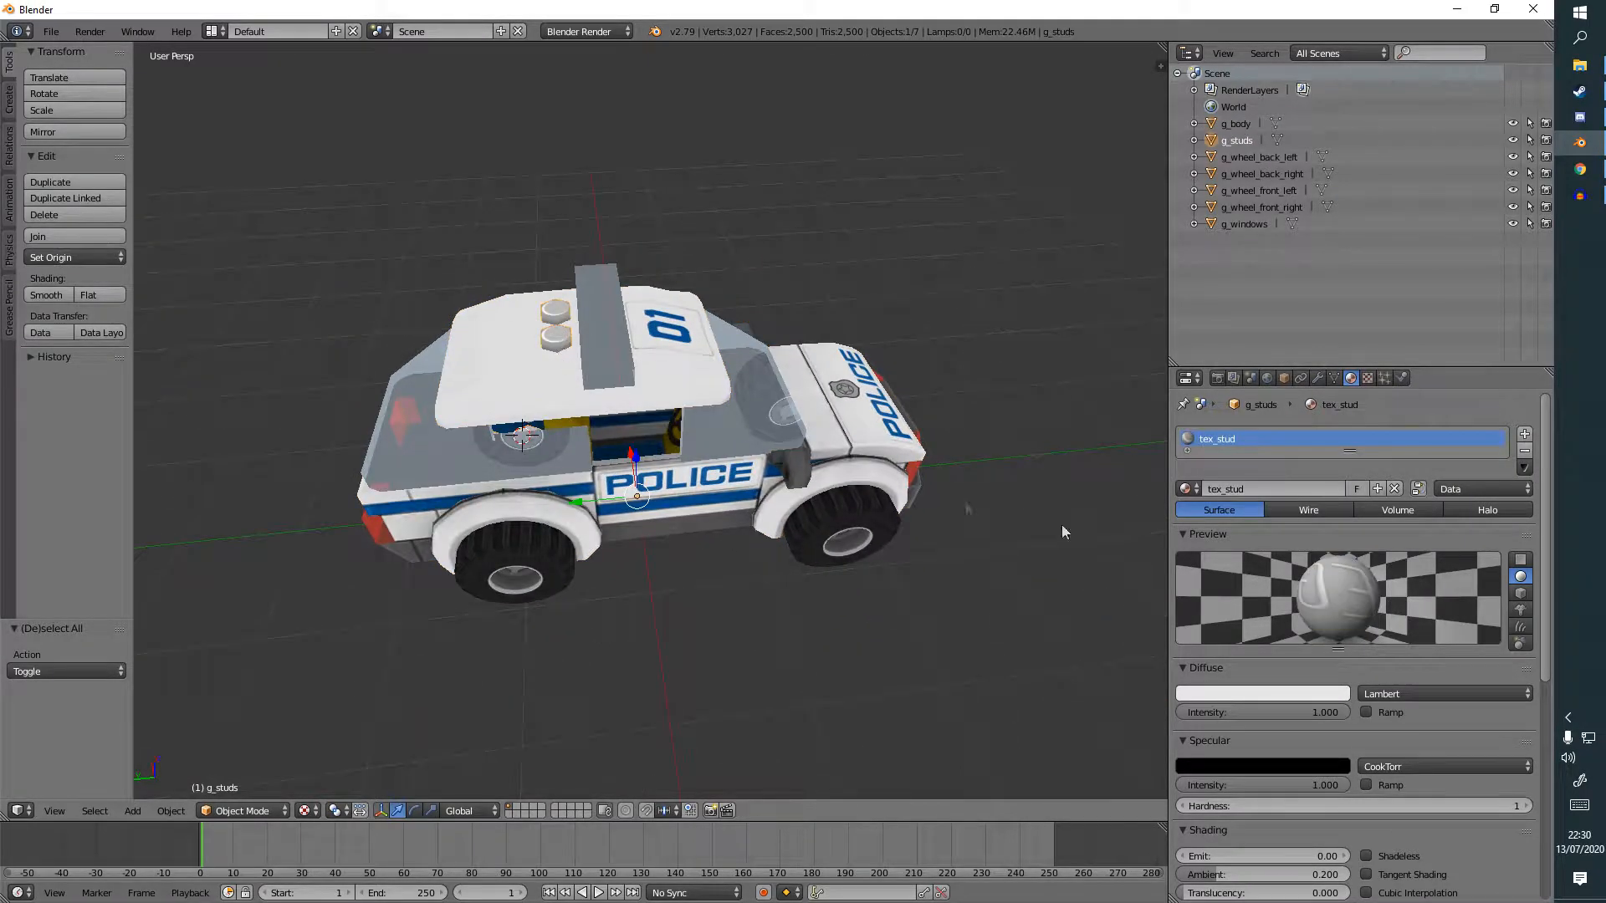
double_click(1257, 490)
type("mtr_stud")
key("Return")
Select g_windows and rename its material as mtr_windows.
right_click(749, 414)
double_click(1292, 486)
type("mtr")
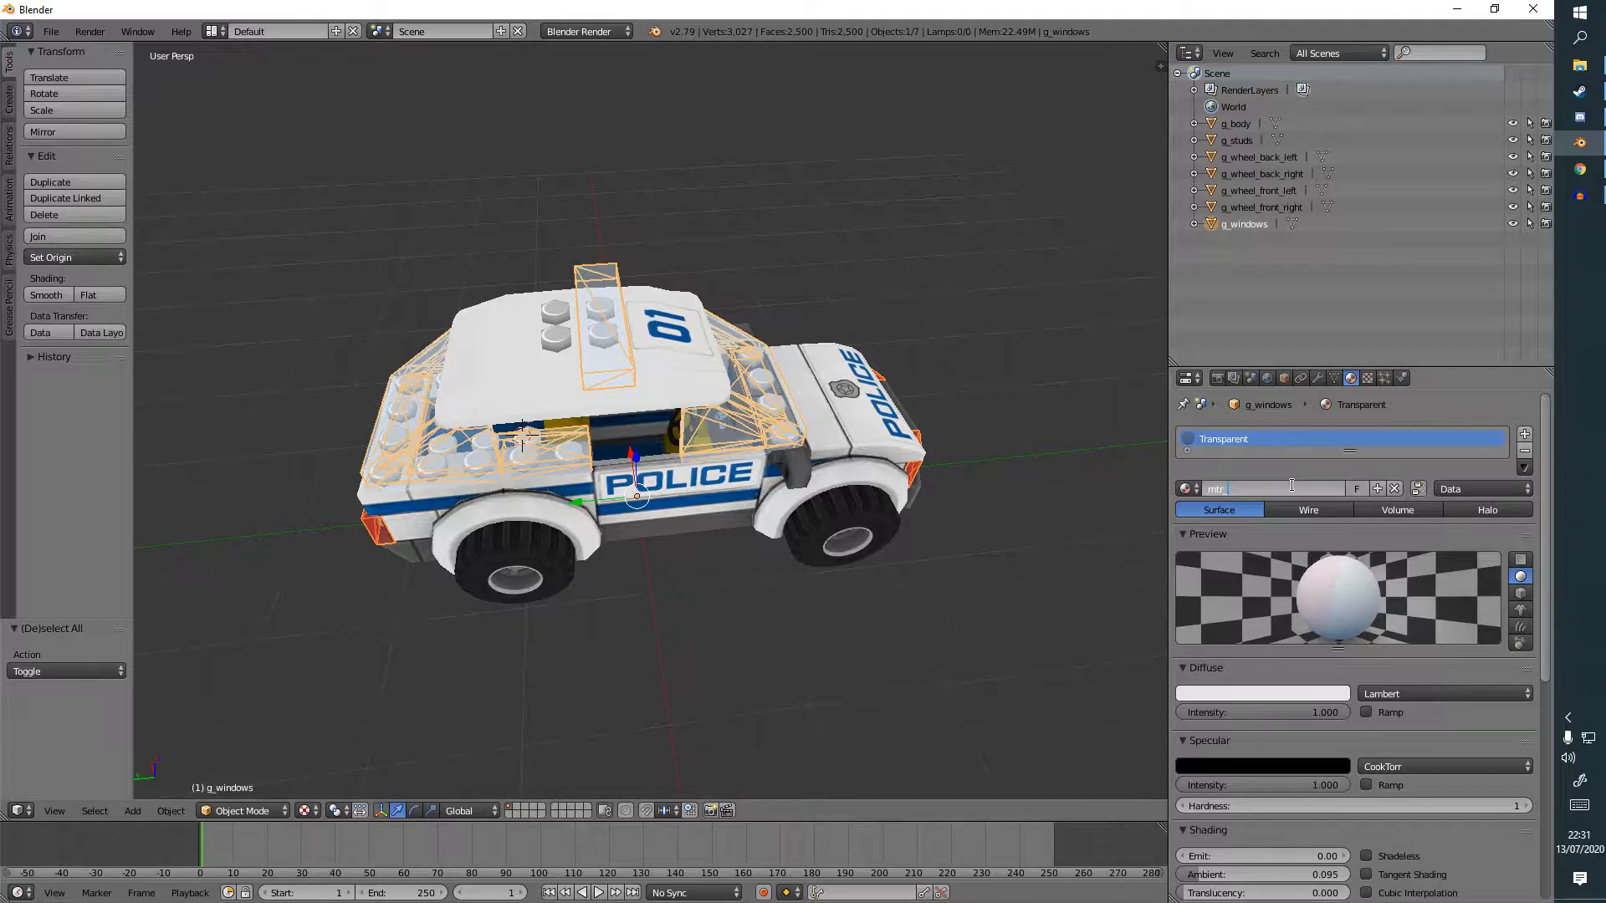
type("_windows")
key("Return")
middle_click_drag(736, 502, 617, 483)
scroll(617, 482, "up", 3)
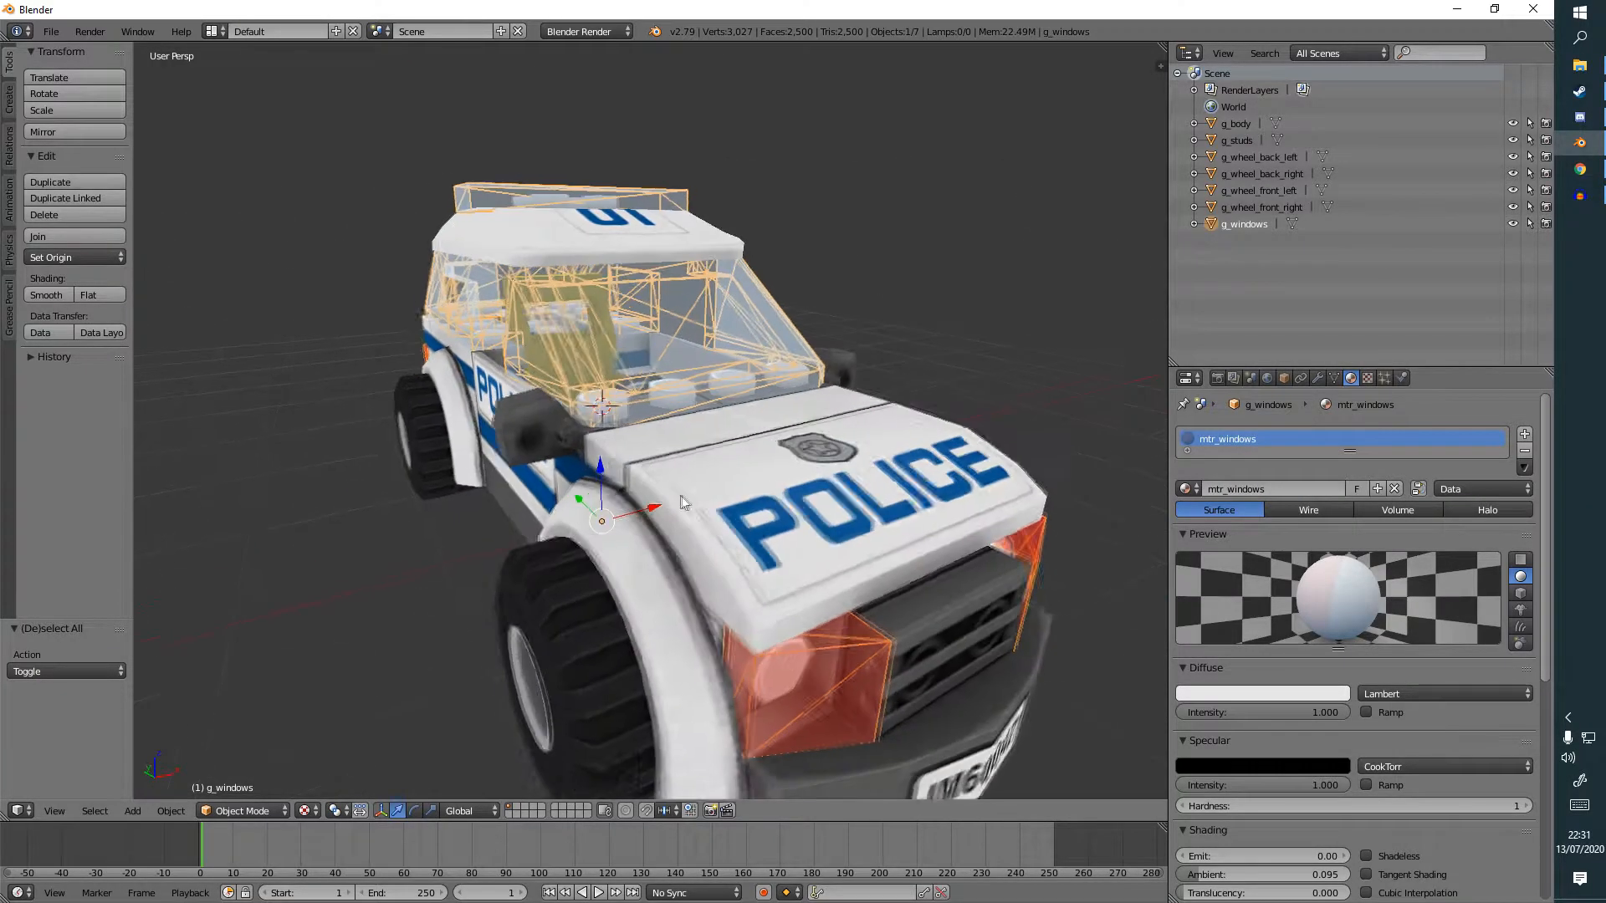
Rename the mesh data inside g_wheel_front_right to g_wheel_front_right so it matches its object.
left_click(1193, 224)
left_click(1194, 208)
double_click(1273, 209)
key("ctrl+c")
double_click(1269, 224)
key("ctrl+v")
key("Return")
Rename the mesh data inside g_wheel_front_left to g_wheel_front_left, and collapse the expanded outliner entries.
left_click(1193, 192)
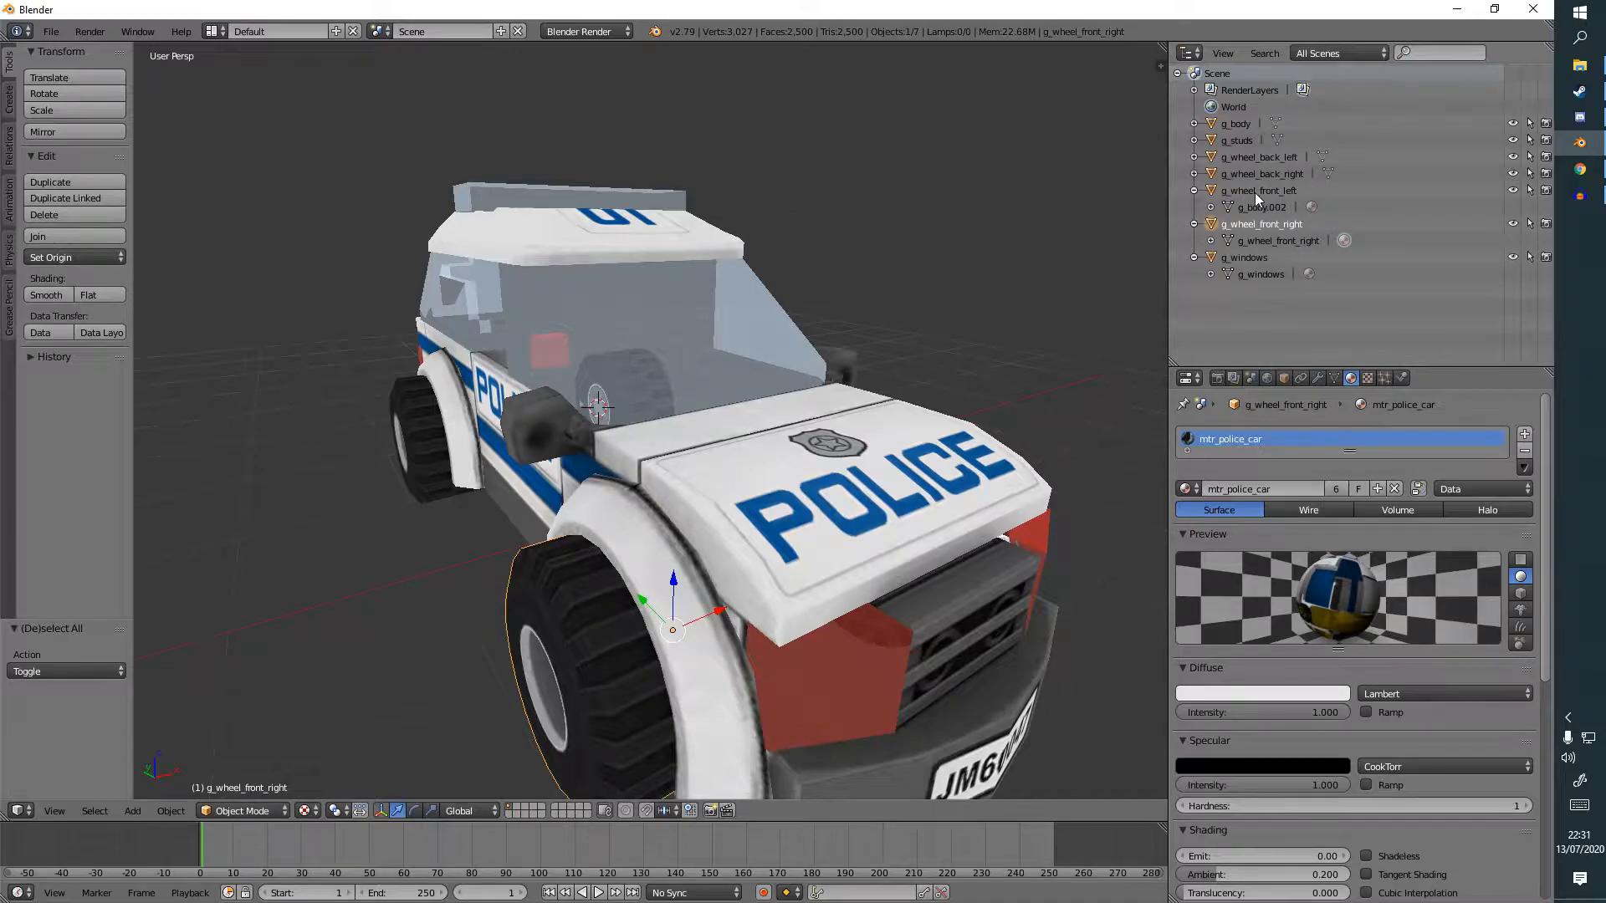
double_click(1254, 192)
key("ctrl+c")
double_click(1261, 207)
key("ctrl+v")
key("Return")
left_click(1193, 191)
left_click(1193, 208)
left_click(1194, 224)
Rename the mesh data inside g_wheel_back_right to g_wheel_back_right so it matches its object.
left_click(1194, 174)
double_click(1261, 174)
key("ctrl+c")
double_click(1261, 190)
key("ctrl+v")
key("Return")
left_click(1193, 174)
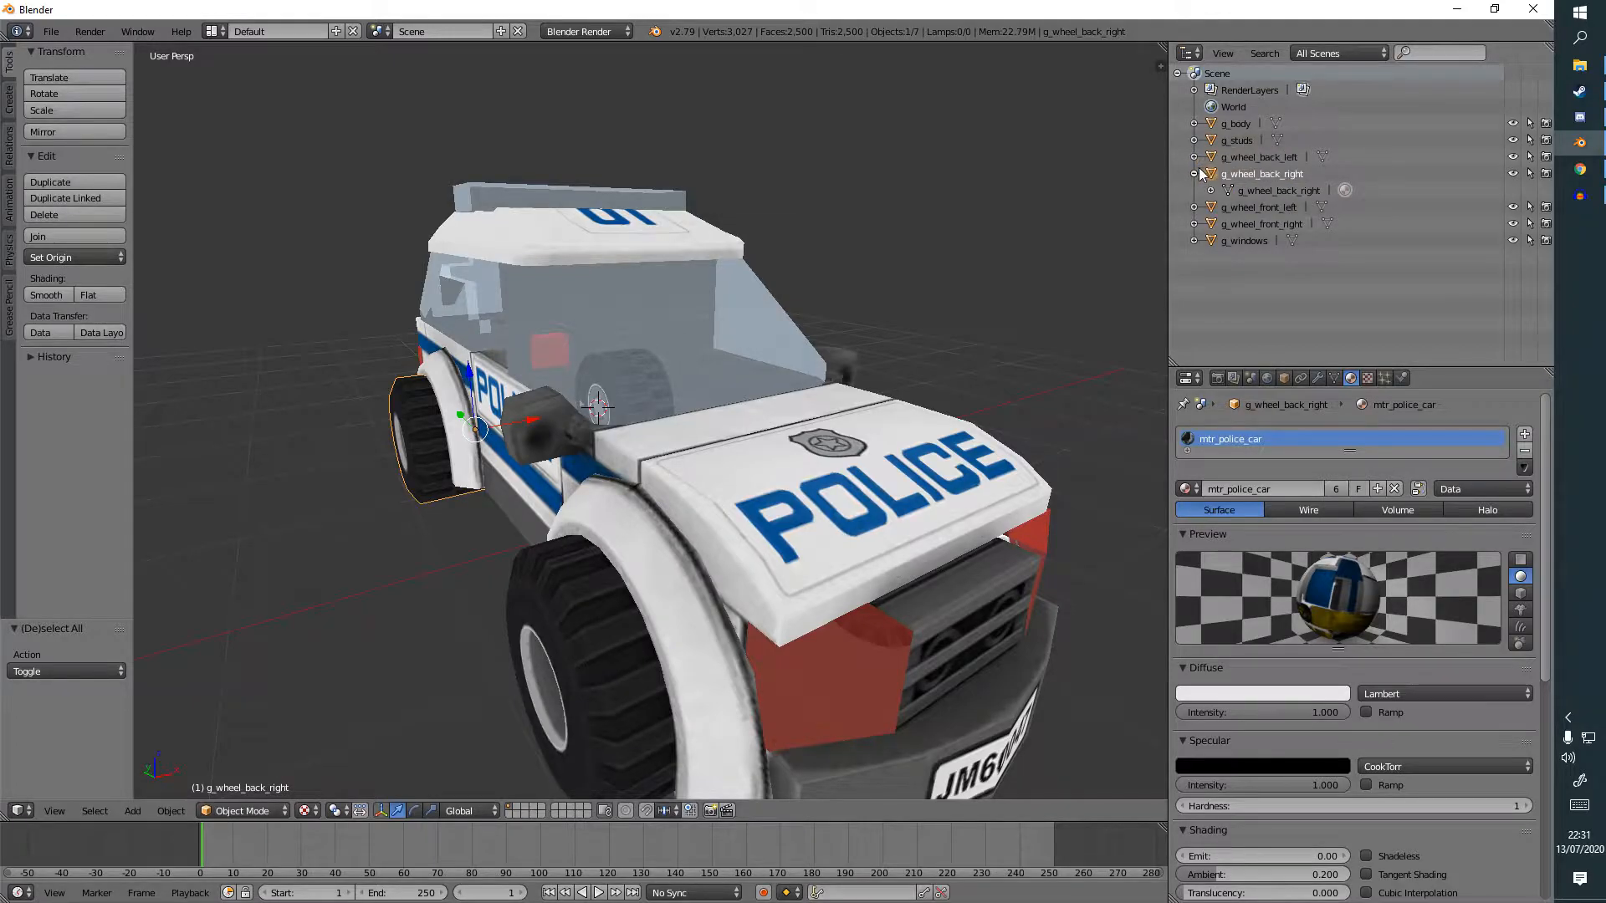
Rename the mesh data inside g_wheel_back_left to g_wheel_back_left so it matches its object.
left_click(1194, 157)
double_click(1259, 157)
key("ctrl+c")
double_click(1242, 173)
key("ctrl+v")
key("Return")
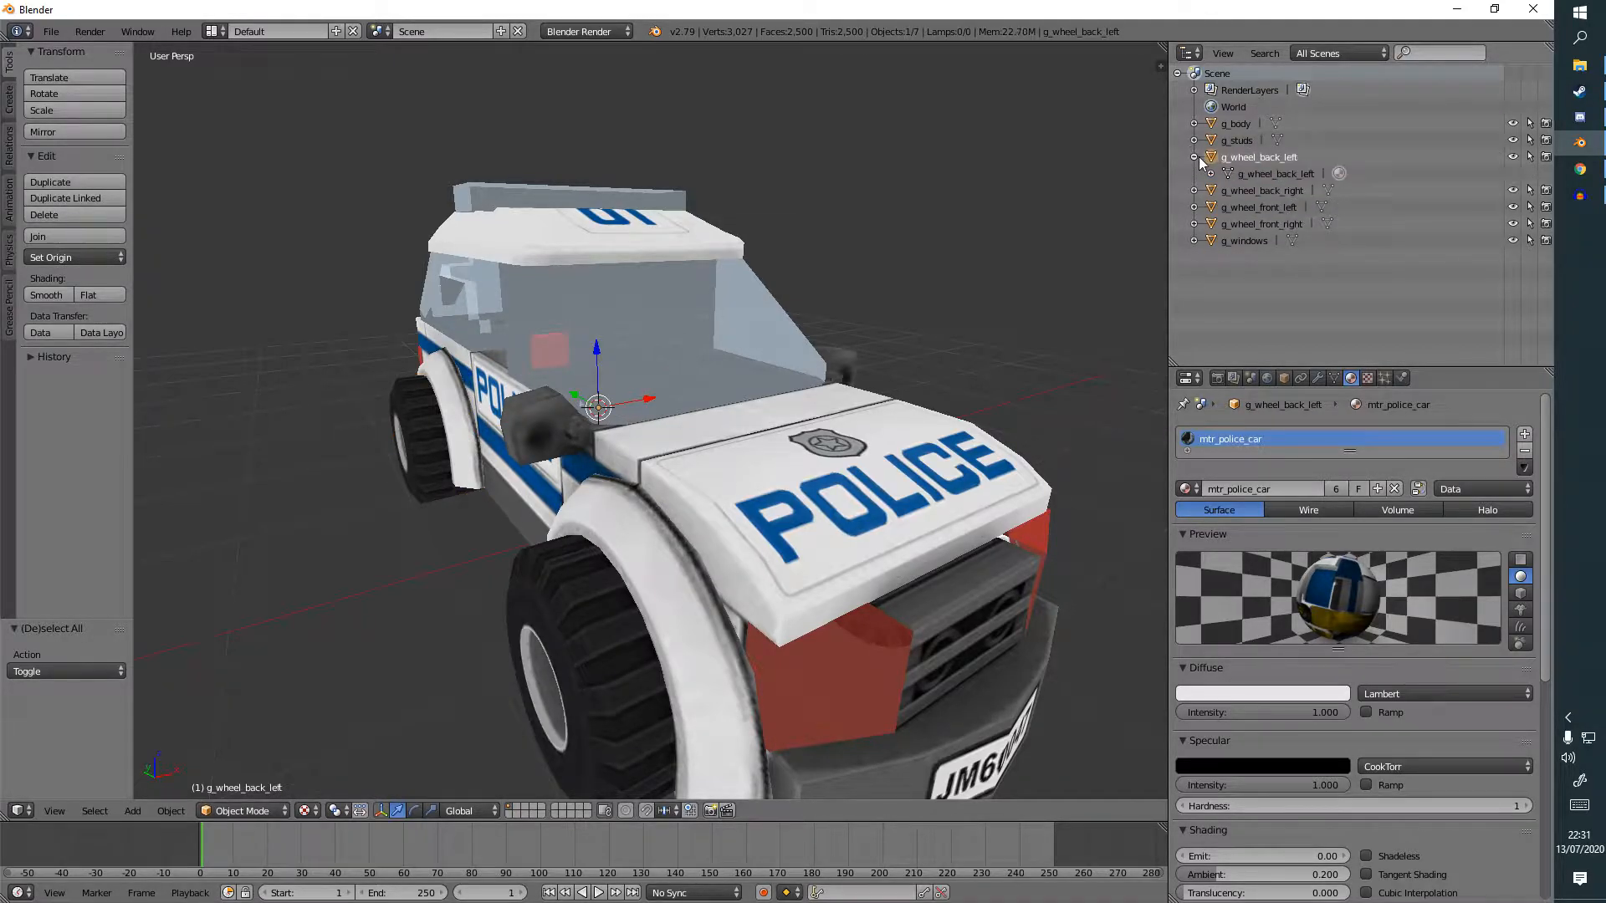
left_click(1194, 157)
Check the mesh data and material names nested under g_studs.
left_click(1193, 140)
left_click(1211, 142)
left_click(1193, 140)
Examine the car's orientation and object origins from several angles, with all parts and with g_body selected.
scroll(1060, 431, "down", 2)
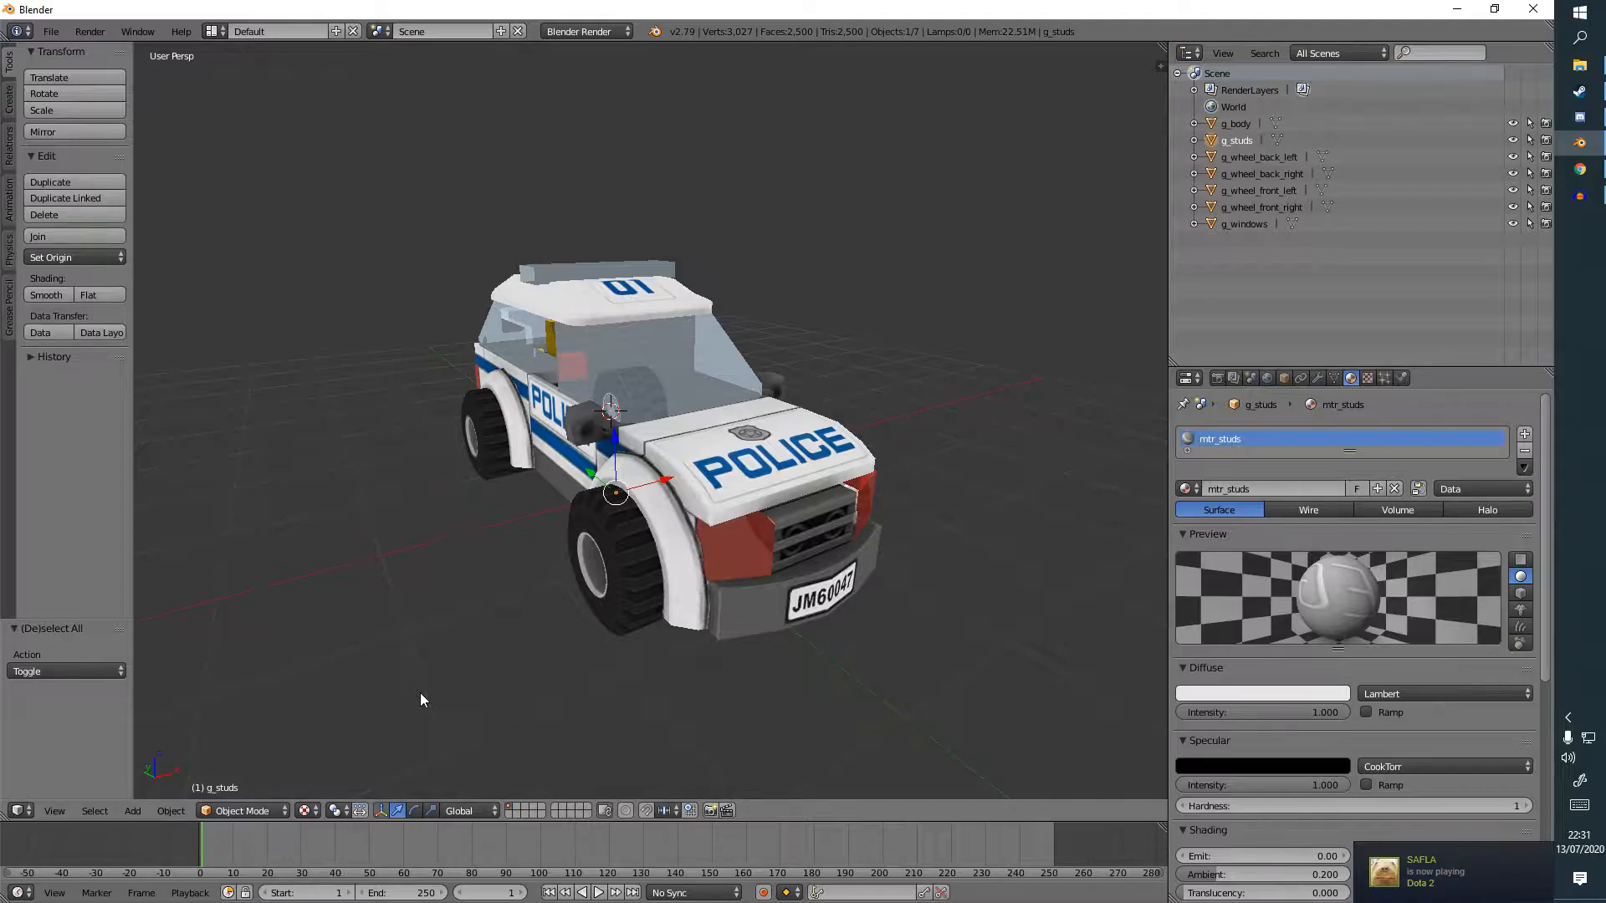
left_click(306, 810)
middle_click_drag(415, 675, 485, 666)
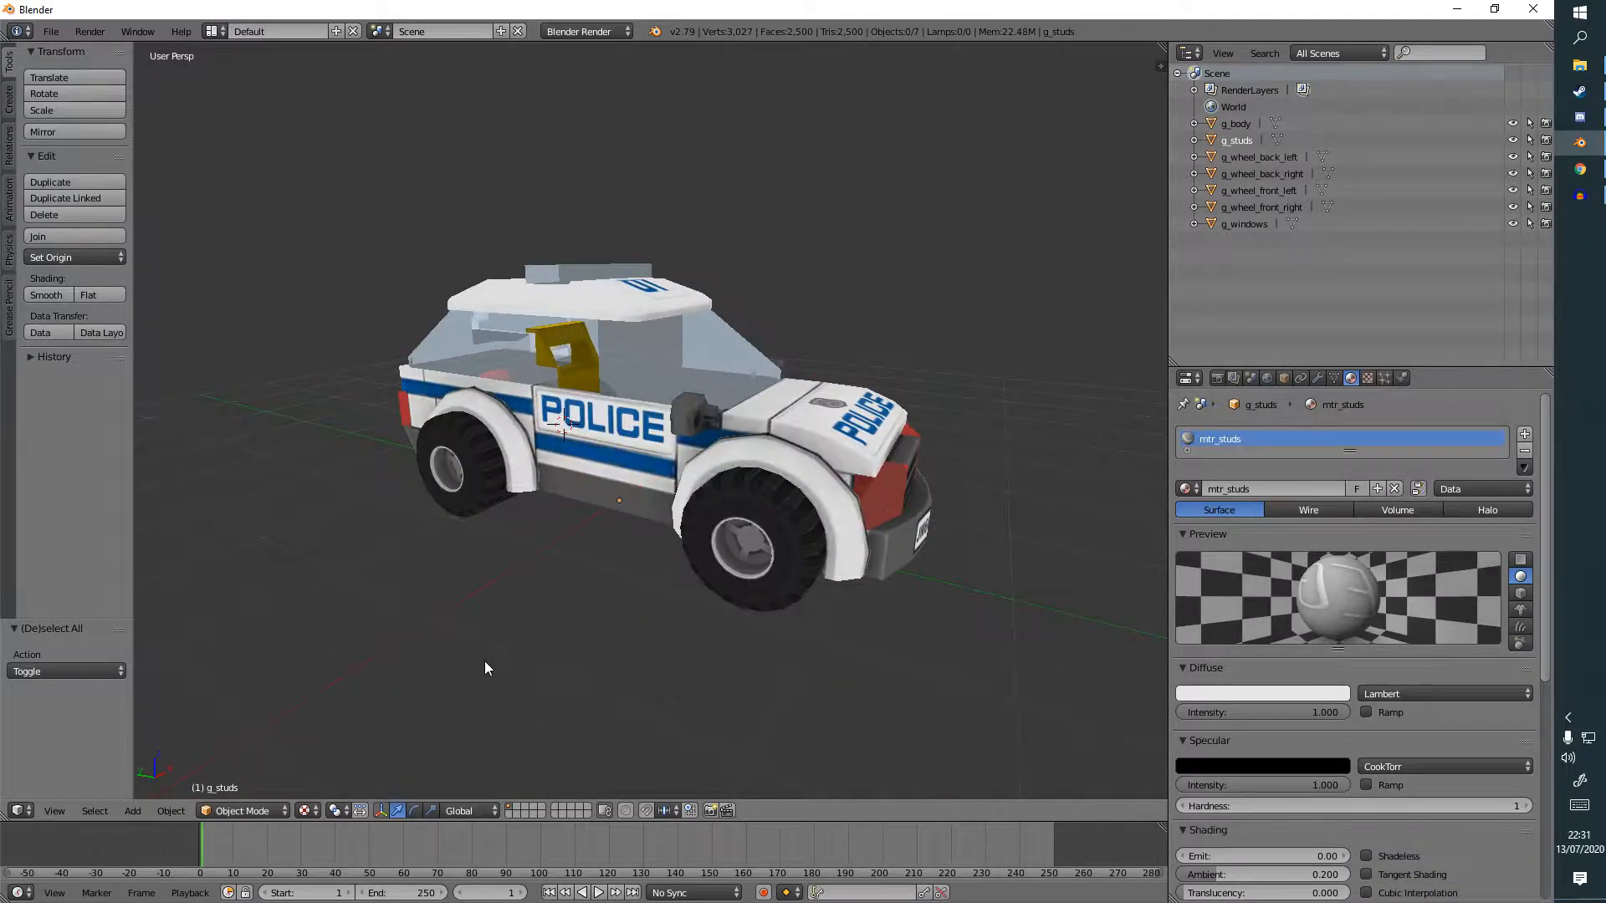
key("a")
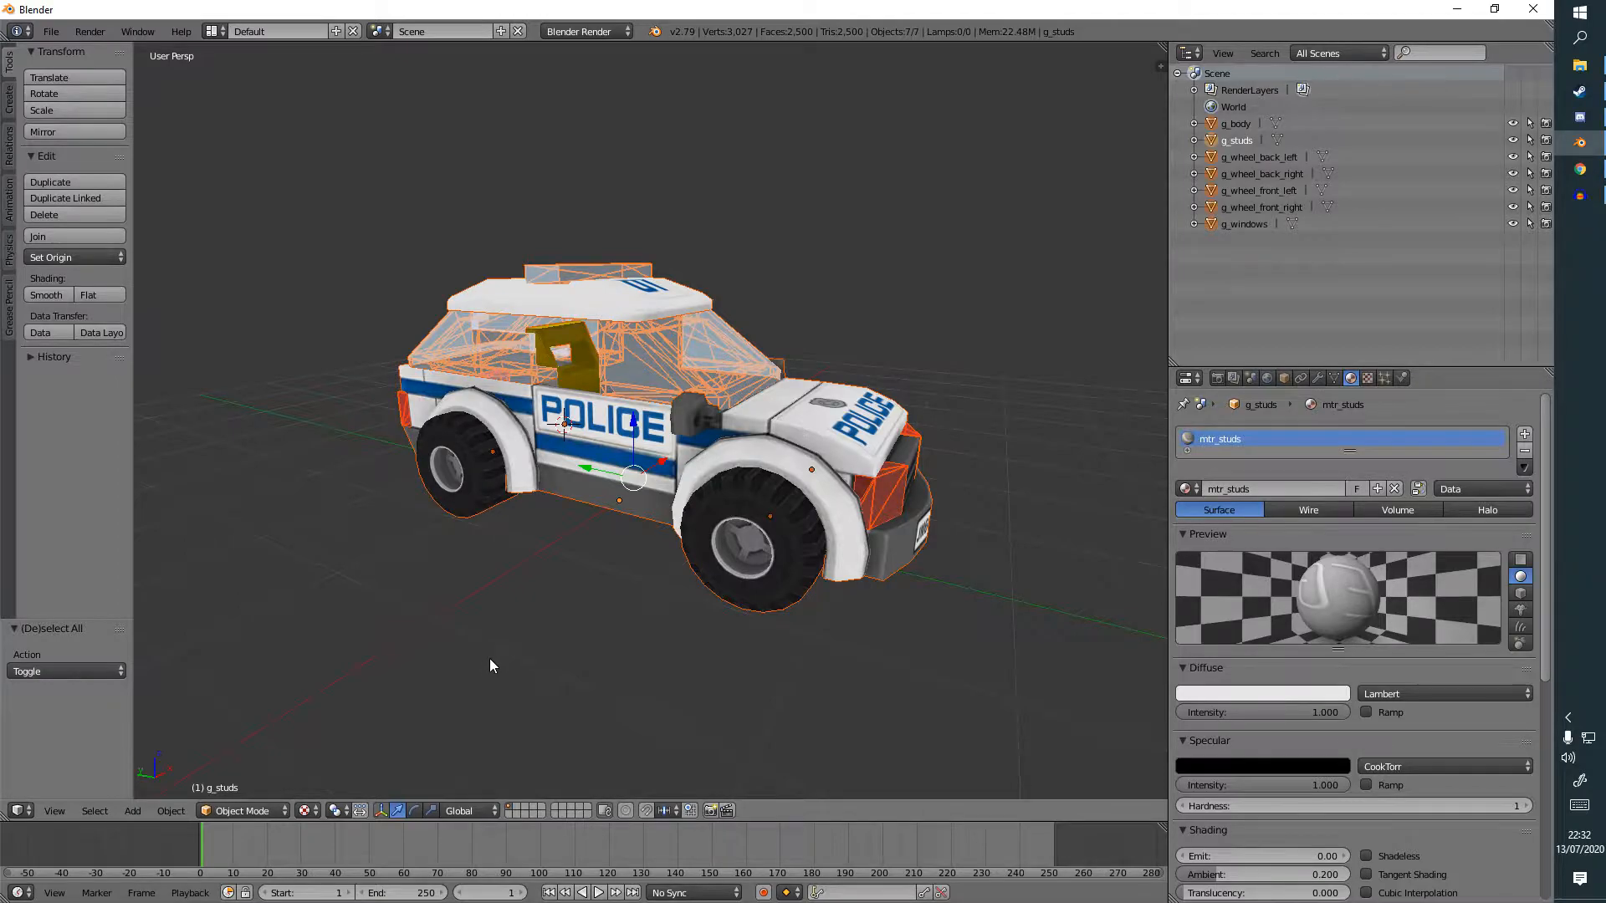
middle_click_drag(489, 661, 607, 642)
scroll(607, 642, "down", 1)
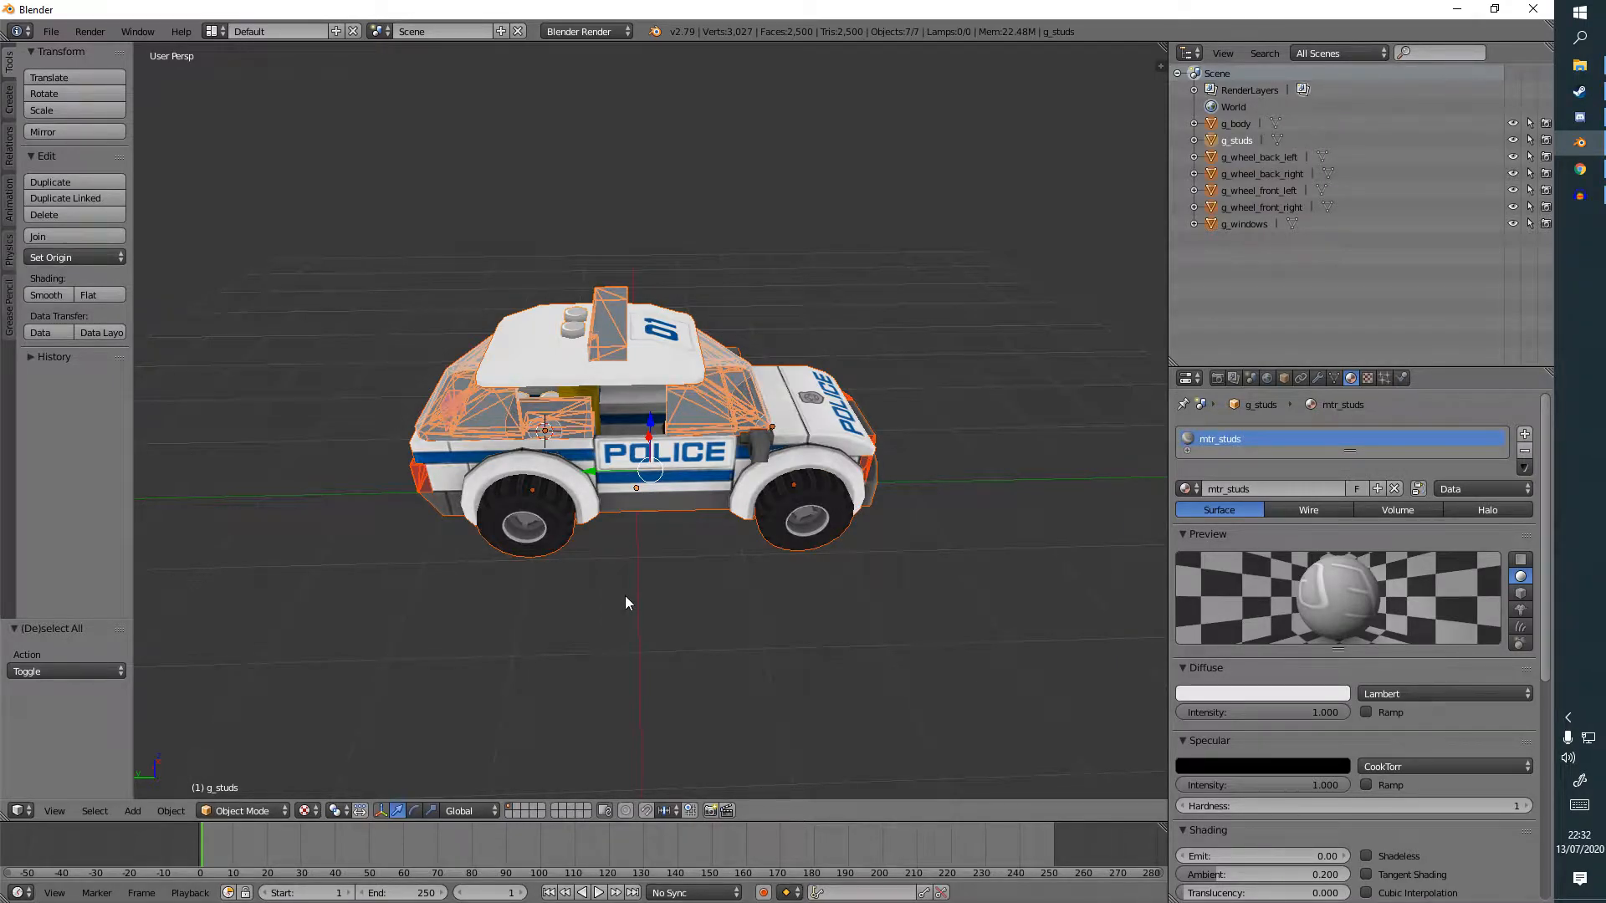
left_click(1237, 126)
middle_click_drag(1123, 241, 645, 522)
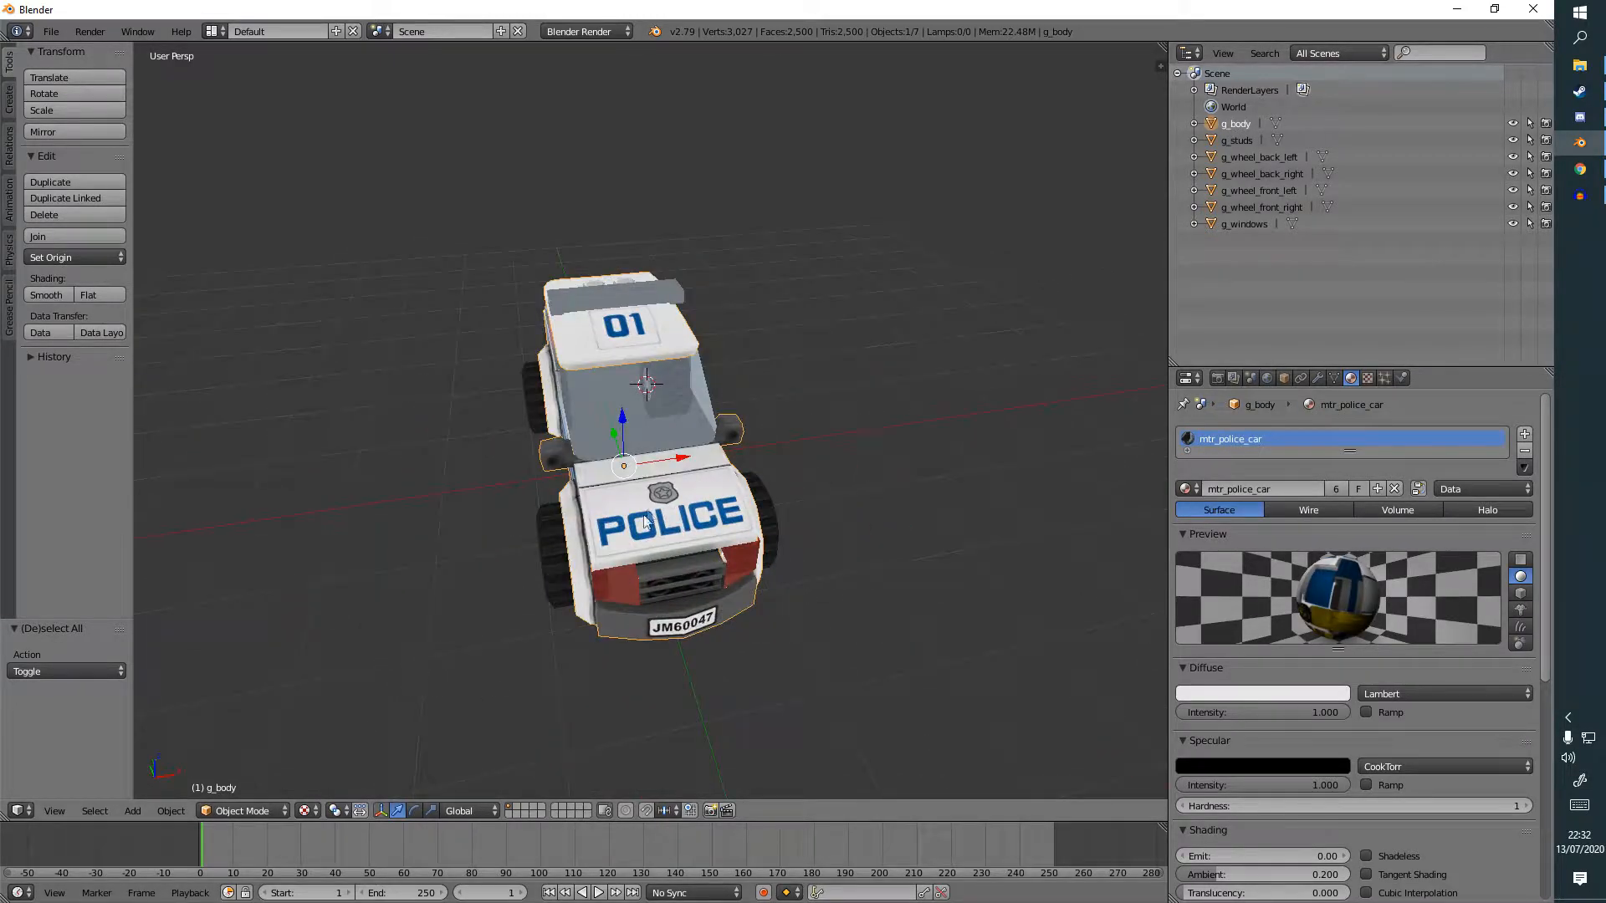
middle_click_drag(554, 289, 685, 511)
scroll(686, 510, "up", 2)
key("a")
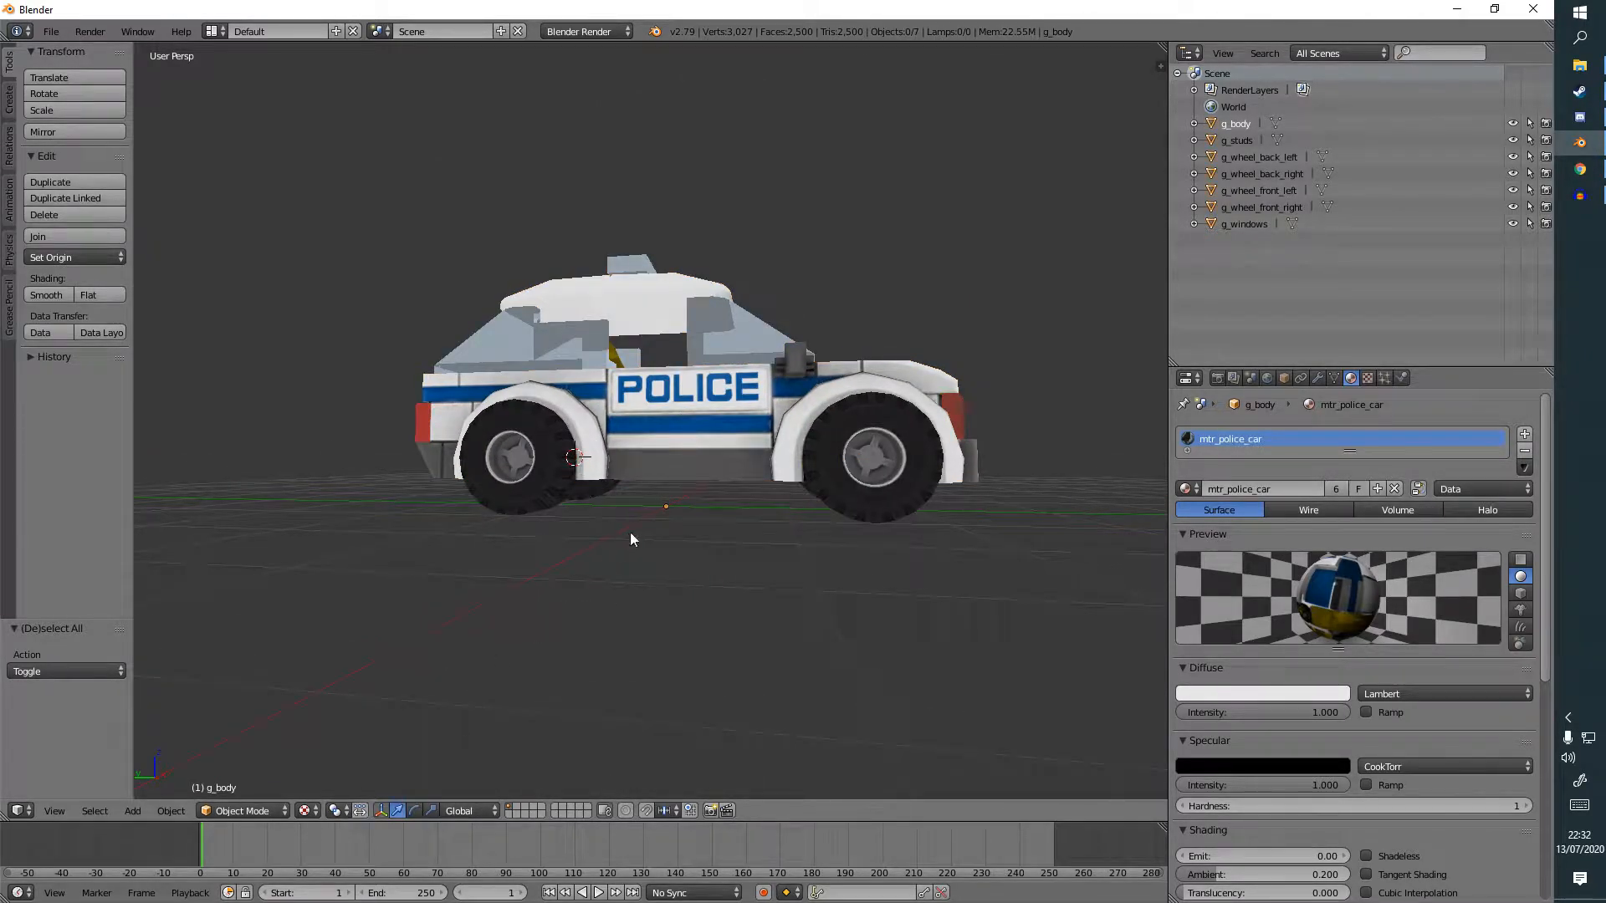
Rotate all car parts 180° about the global Z axis around the 3D cursor and apply the rotation.
key("n")
middle_click_drag(886, 586, 784, 654)
key("a")
left_click(335, 811)
left_click(370, 773)
type("rz180")
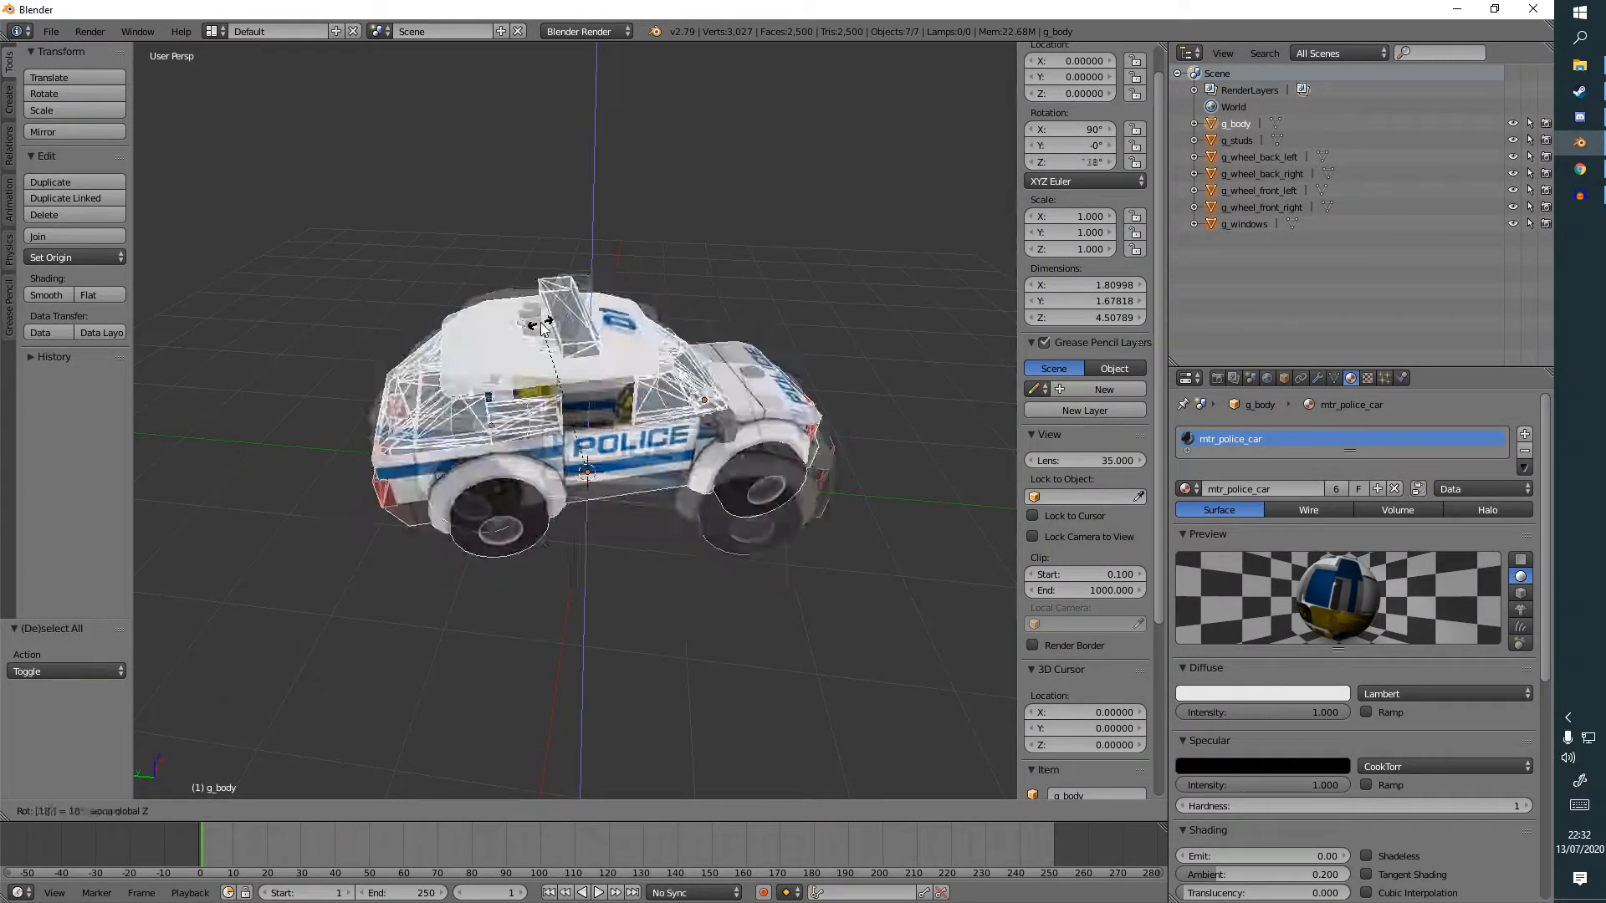
key("Return")
key("ctrl+a")
left_click(540, 340)
Set the pivot point to Individual Origins and review the object and mesh properties of g_studs.
right_click(426, 501)
mouse_move(544, 583)
middle_mouse_down()
mouse_move(455, 562)
mouse_move(587, 542)
mouse_move(559, 564)
middle_mouse_up()
left_click(335, 810)
left_click(384, 754)
right_click(564, 460)
right_click(668, 294)
right_click(706, 298)
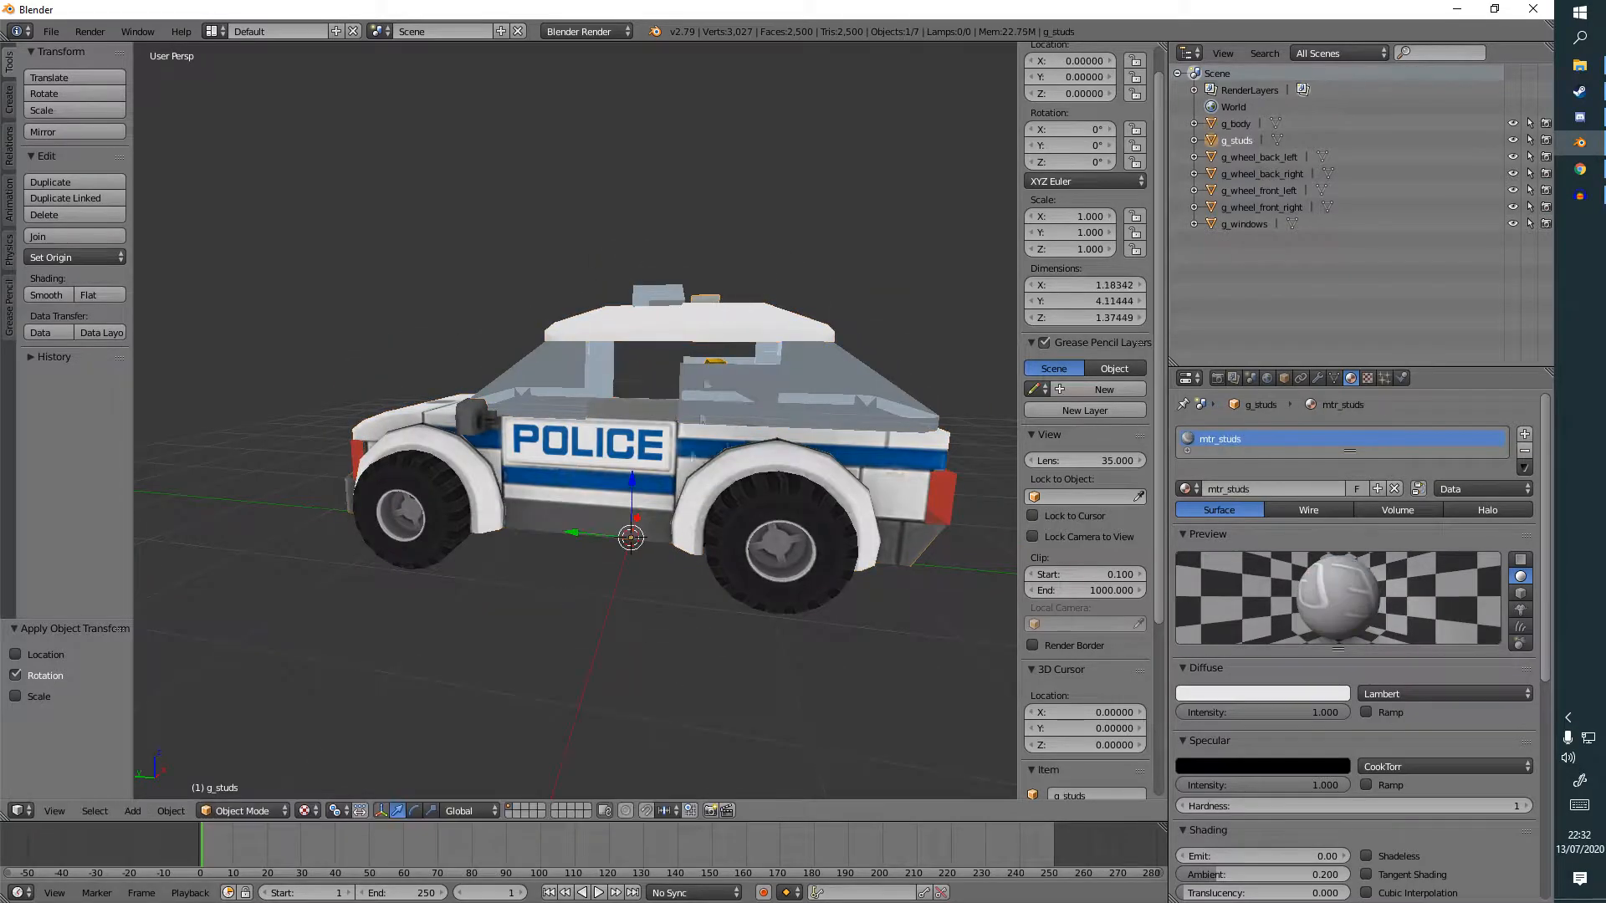
left_click(1285, 379)
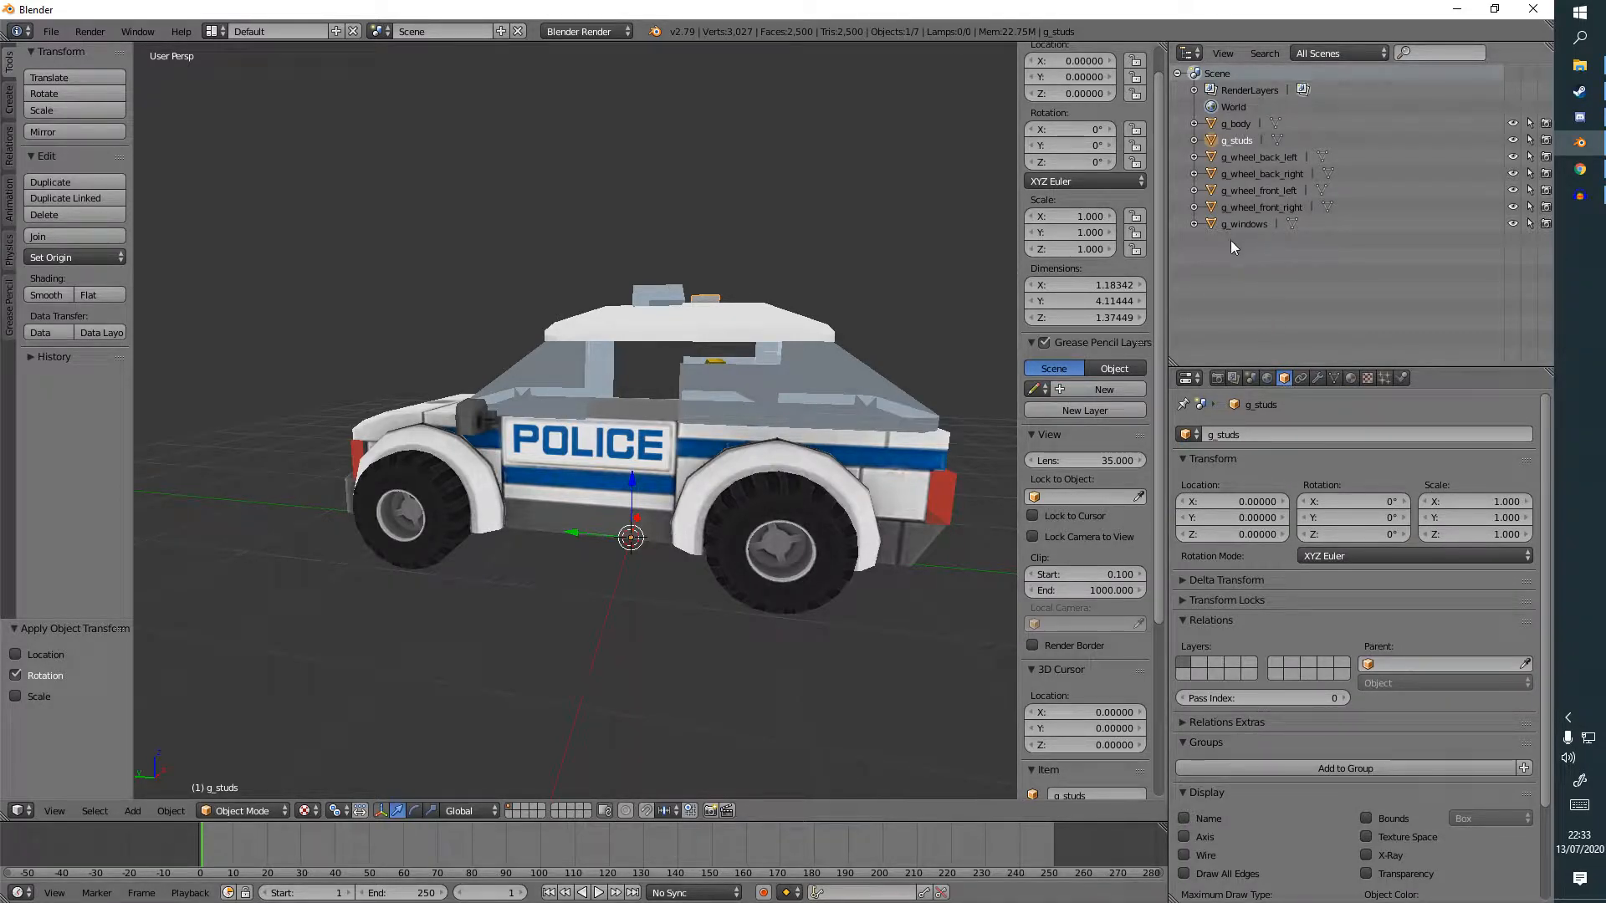
left_click(1334, 378)
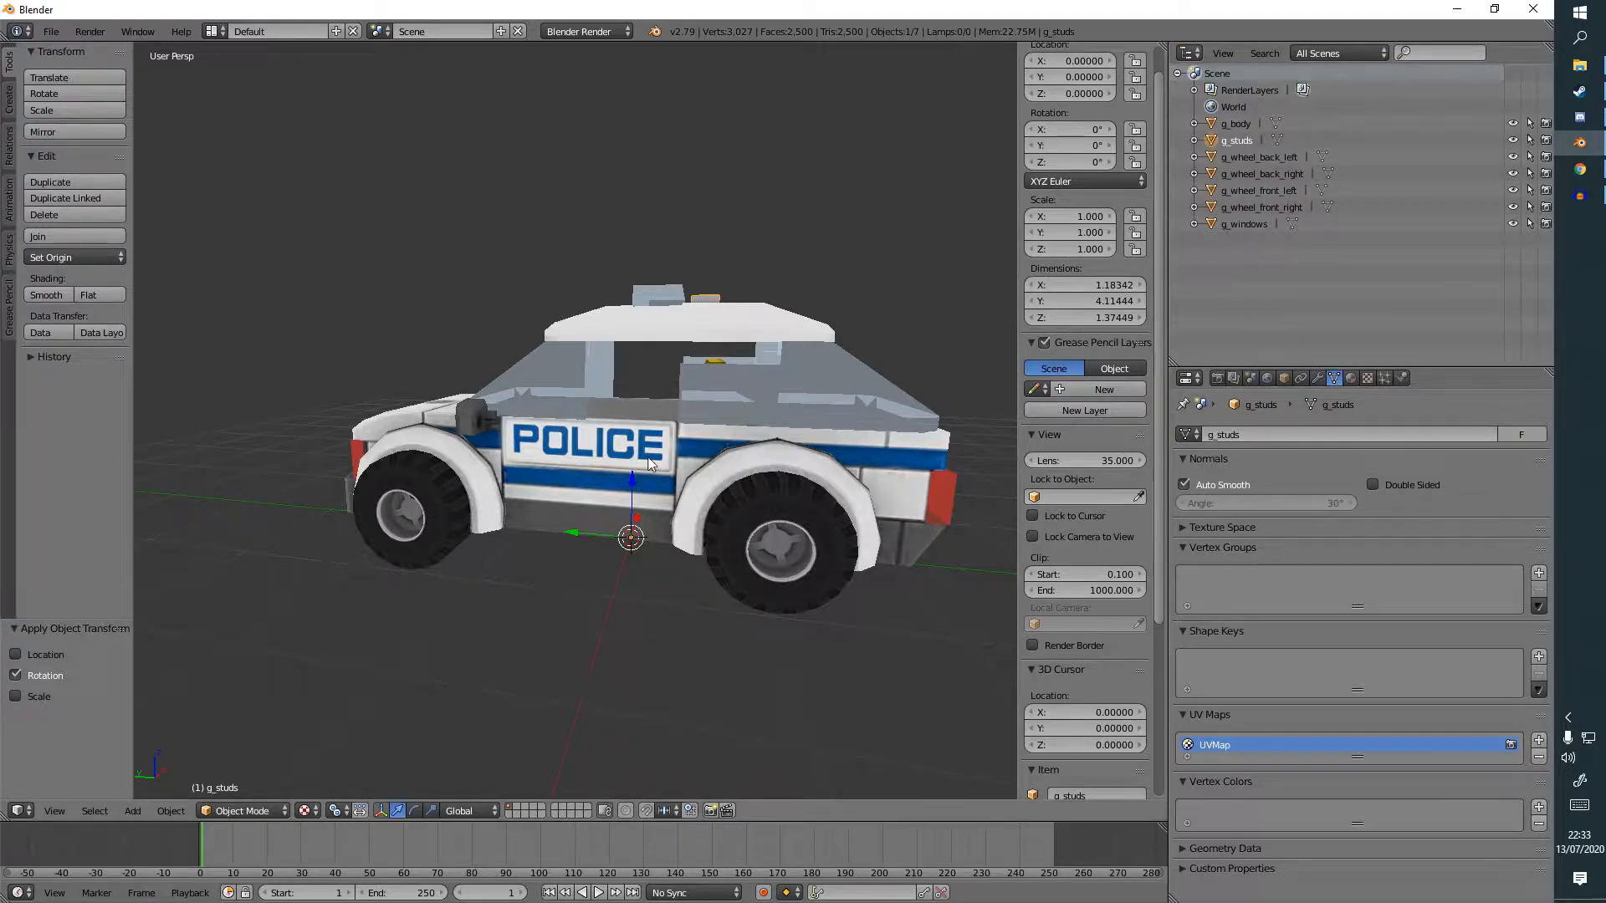
Add a Plain Axes empty at the world origin and rename it root_point.
left_click(136, 810)
mouse_move(174, 666)
left_click(269, 666)
middle_click_drag(661, 648, 736, 627)
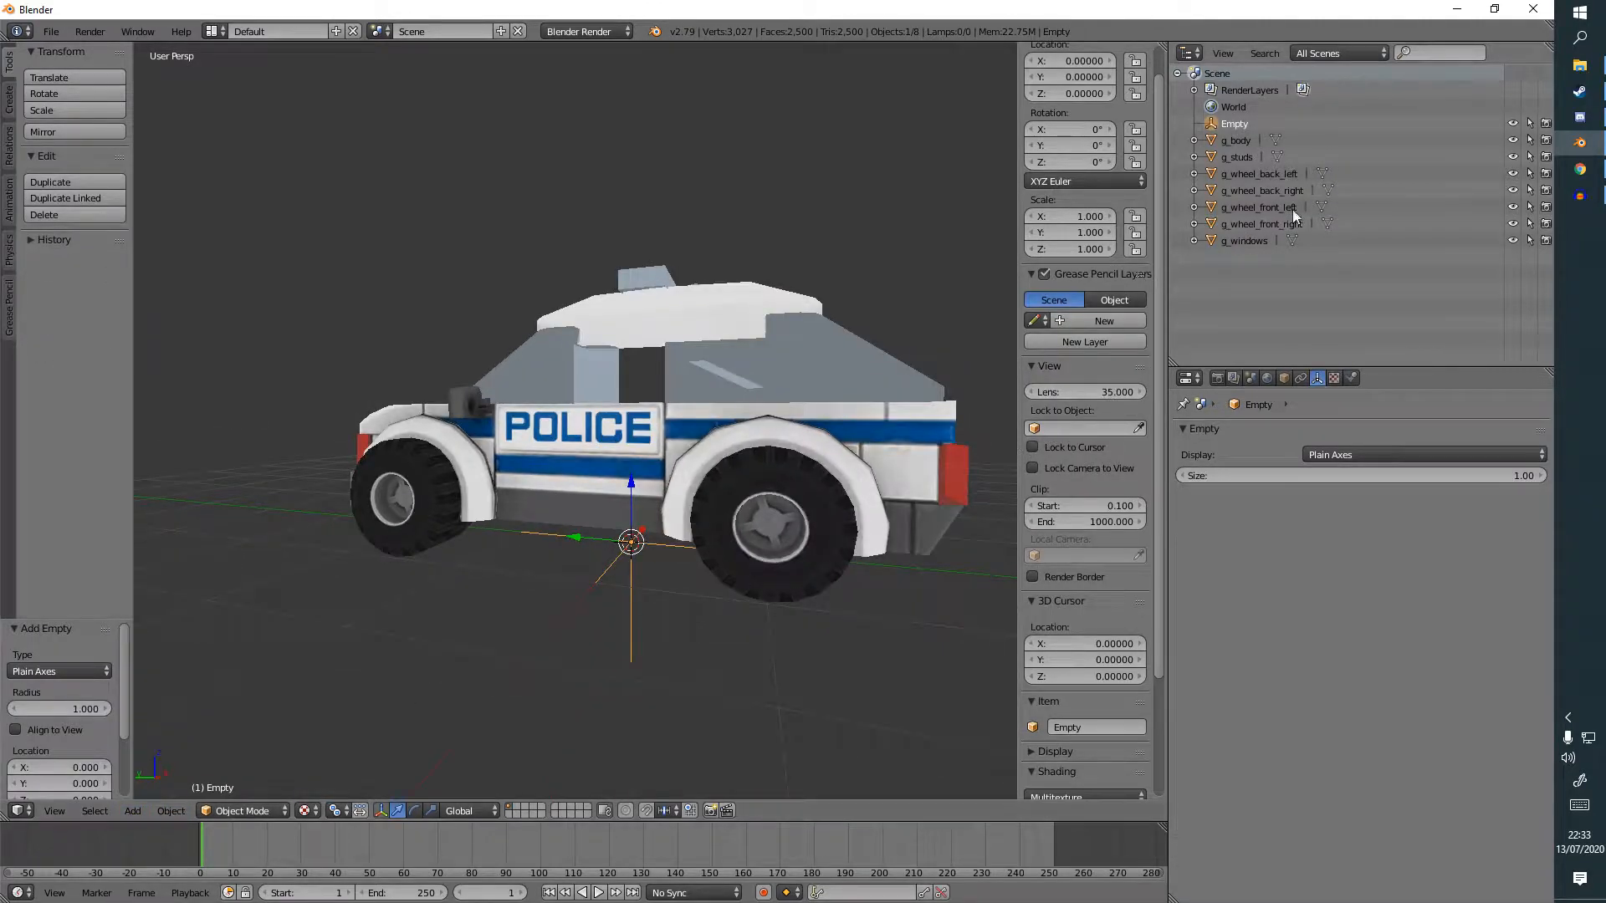
double_click(1233, 124)
type("root_point")
key("Return")
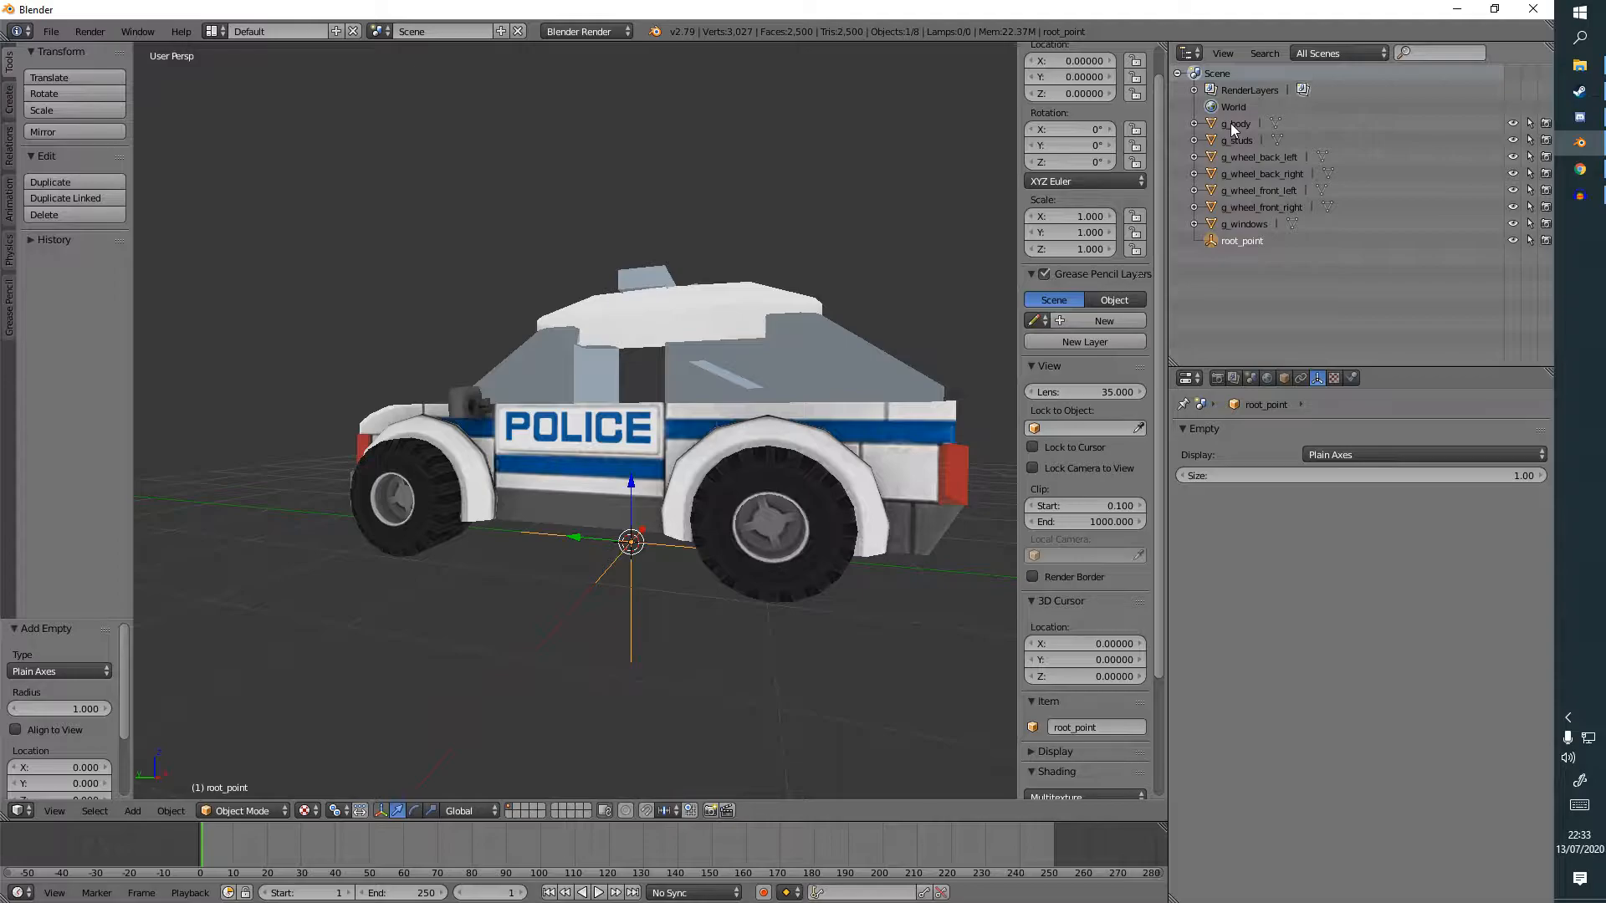
Parent the body, studs, windows and all four wheels to root_point in the outliner.
left_click_drag(1231, 123, 1235, 192)
mouse_move(1238, 123)
left_mouse_down()
mouse_move(1228, 174)
mouse_move(1228, 141)
left_mouse_up()
left_click(1194, 124)
left_click(1237, 142)
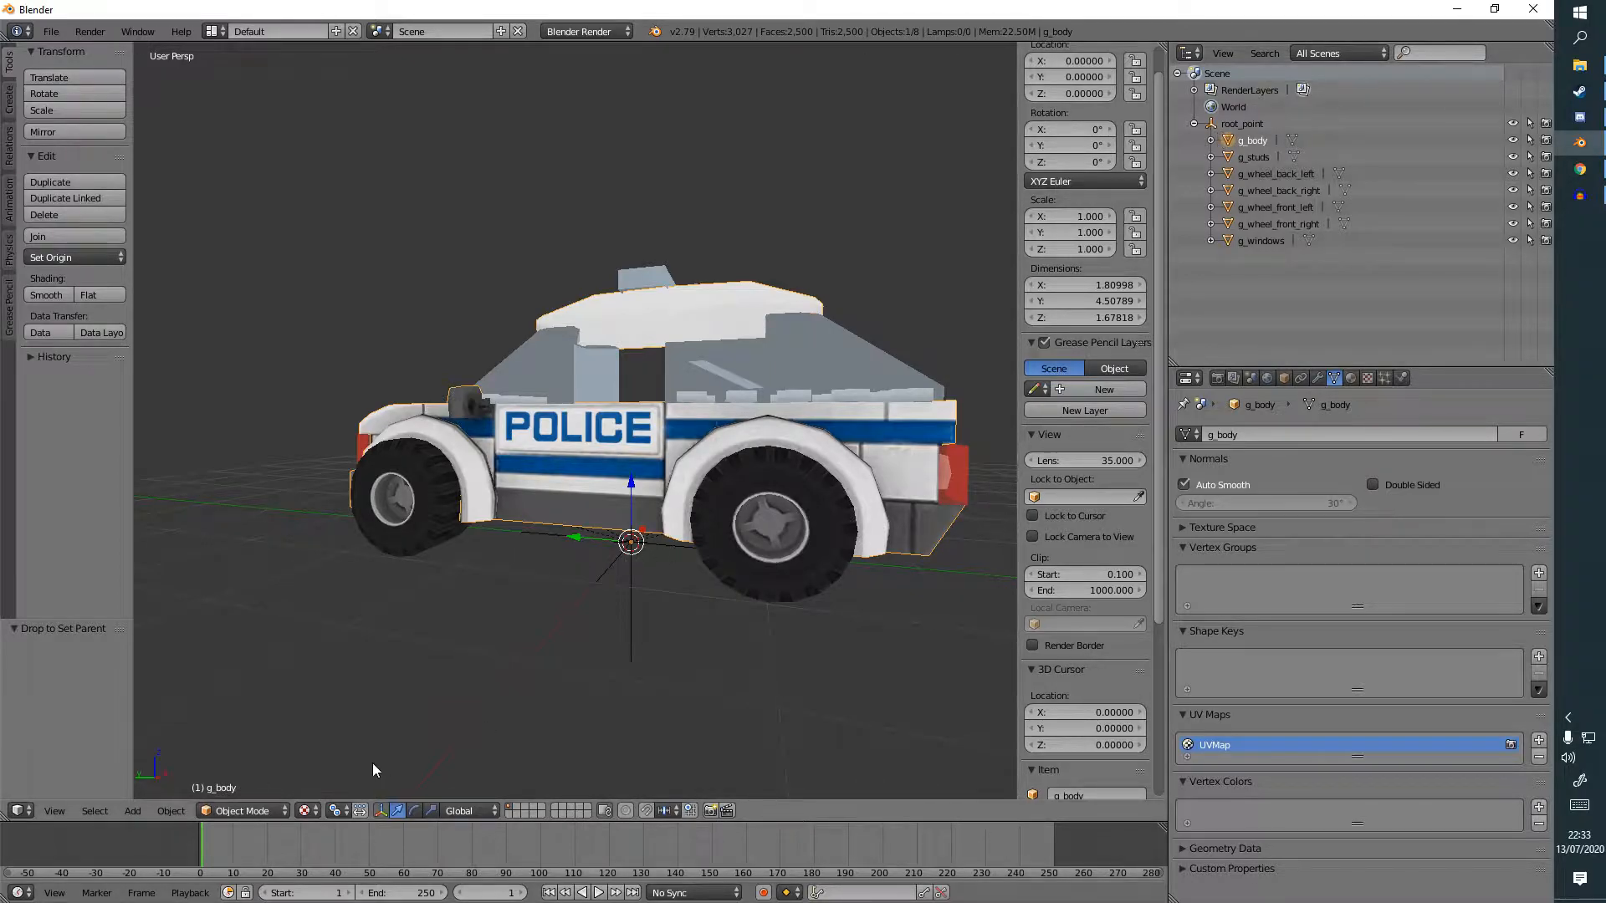
Try spinning g_wheel_front_left about the global X axis to test its rotation around the hub.
middle_click_drag(354, 743, 448, 645)
key("a")
middle_click_drag(447, 558, 554, 682)
right_click(542, 615)
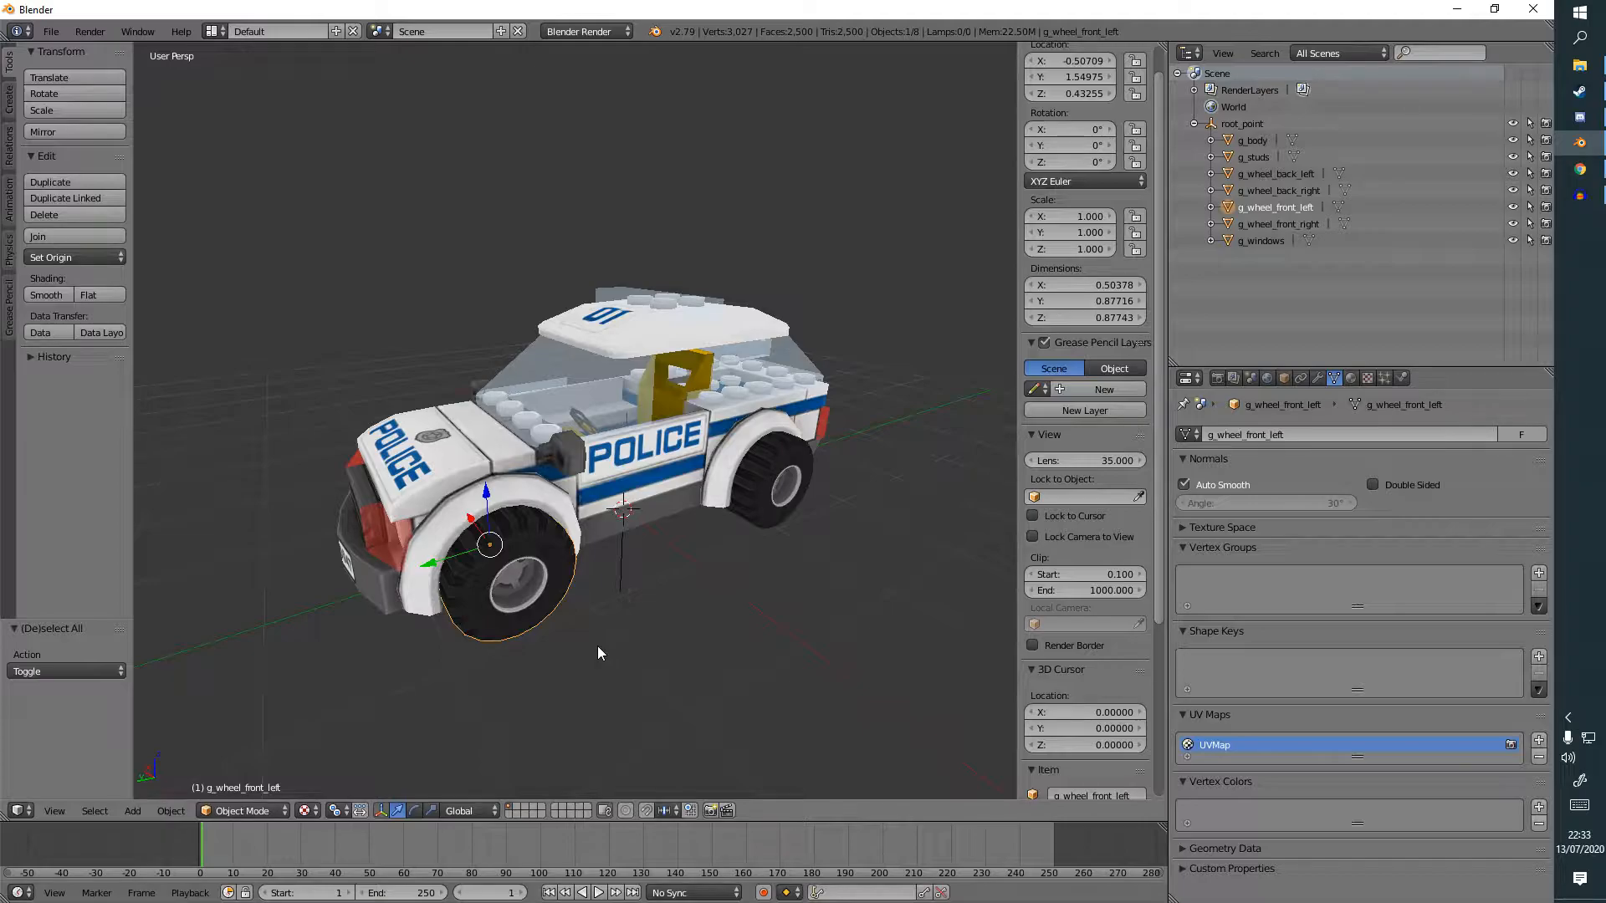
scroll(598, 614, "up", 3)
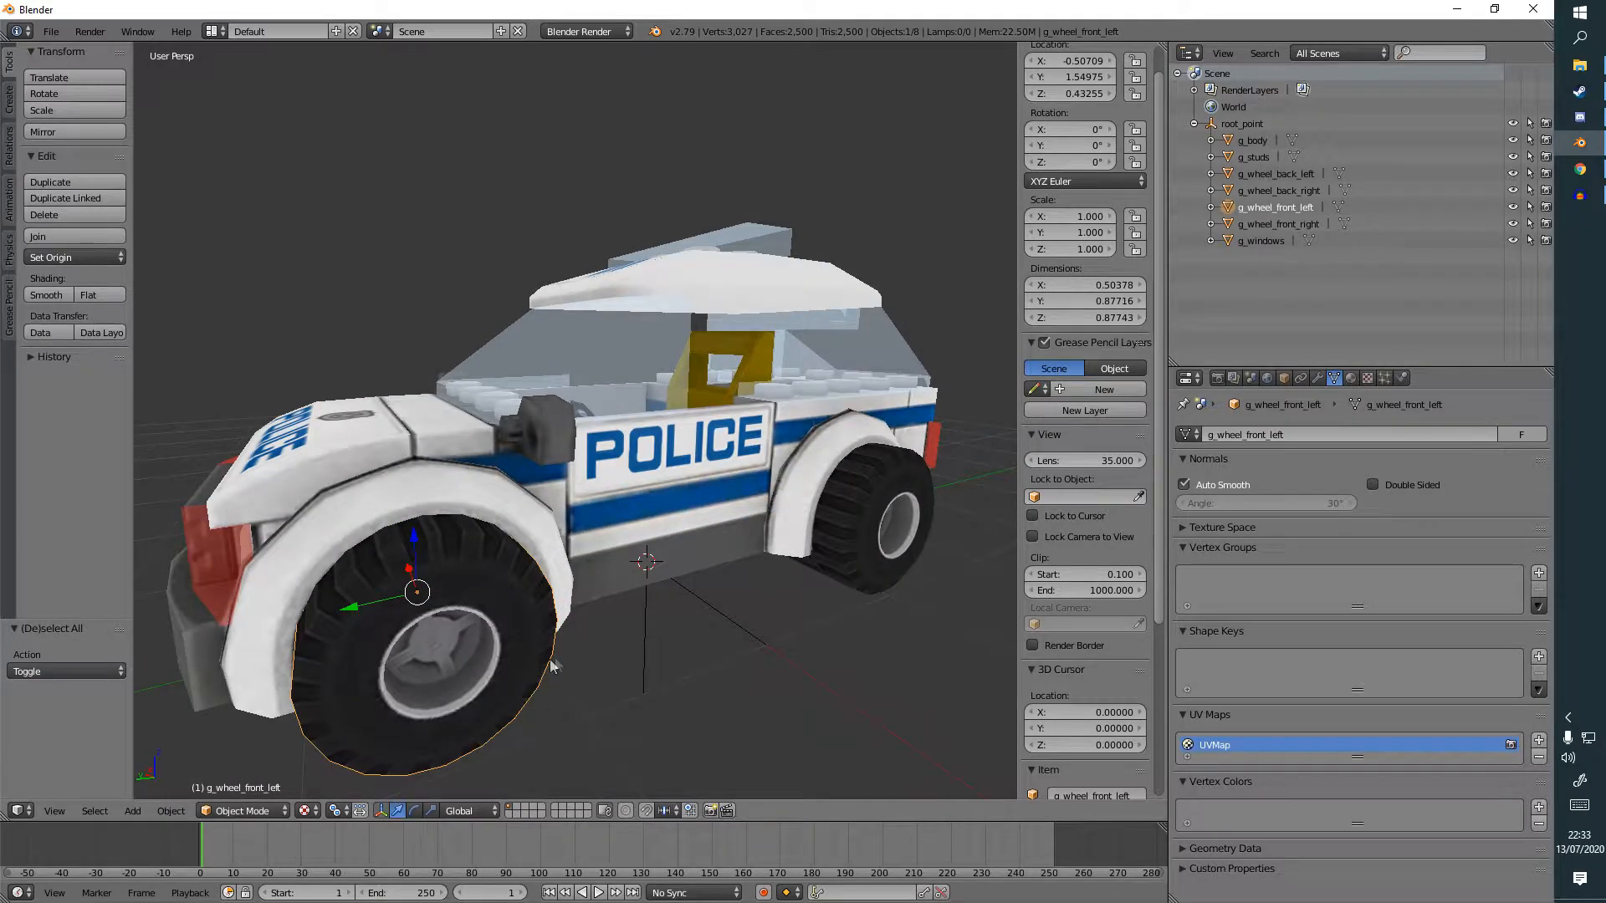
middle_click_drag(544, 667, 686, 651)
key("r")
key("x")
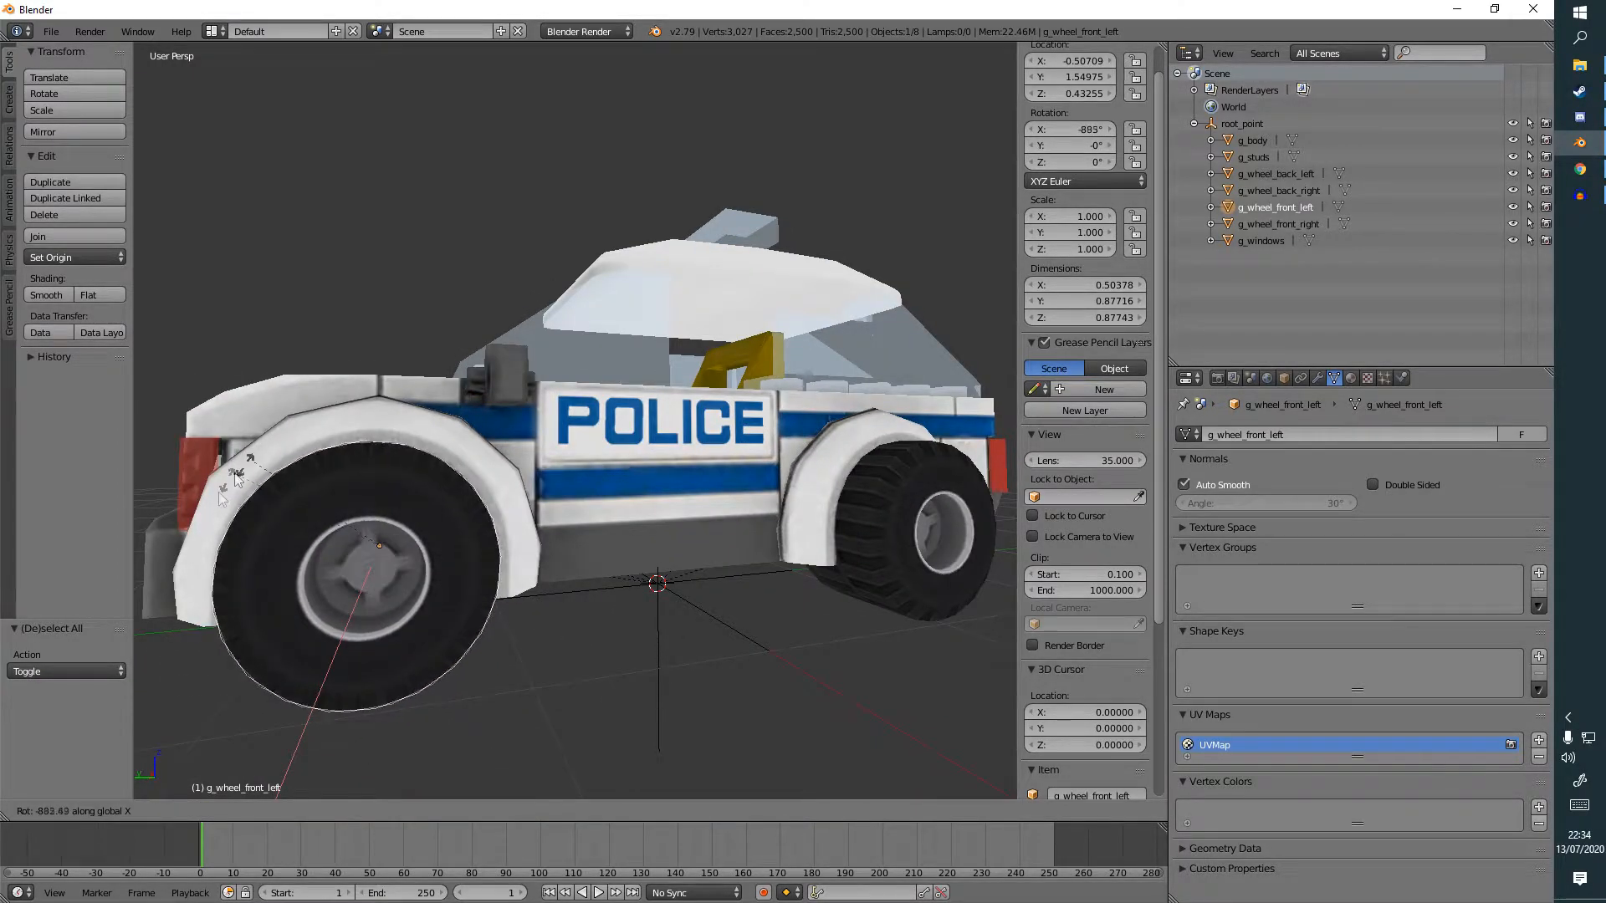
right_click(363, 695)
Try steering g_wheel_front_left by rotating it about the global Z axis.
middle_click_drag(363, 694, 596, 605)
key("r")
key("z")
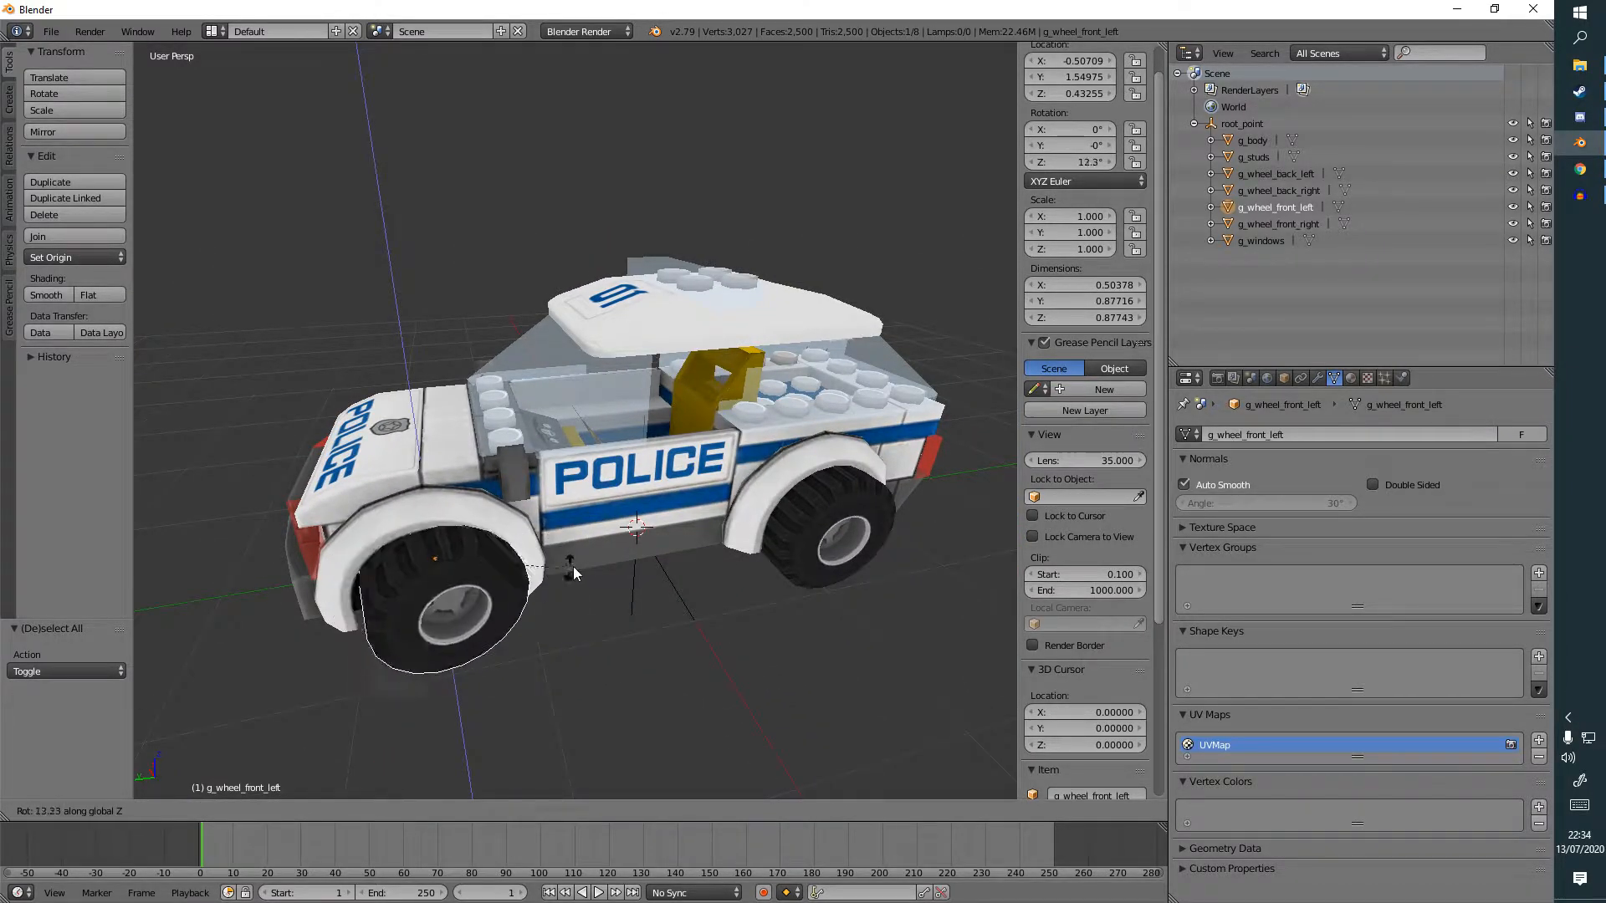
key("Escape")
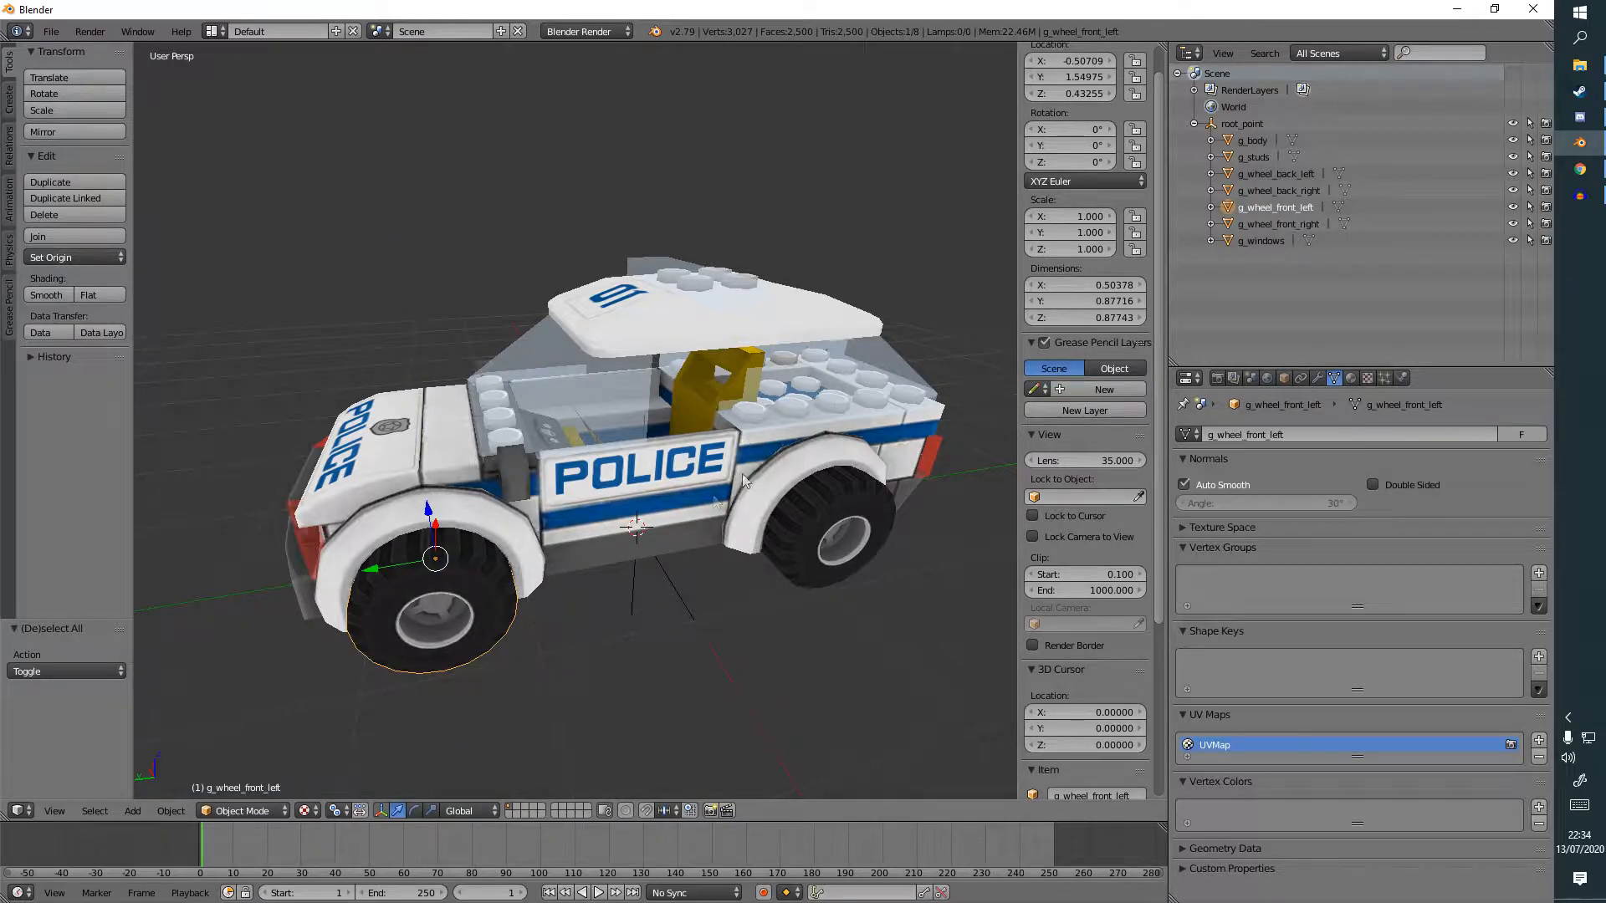
middle_click_drag(529, 634, 489, 631)
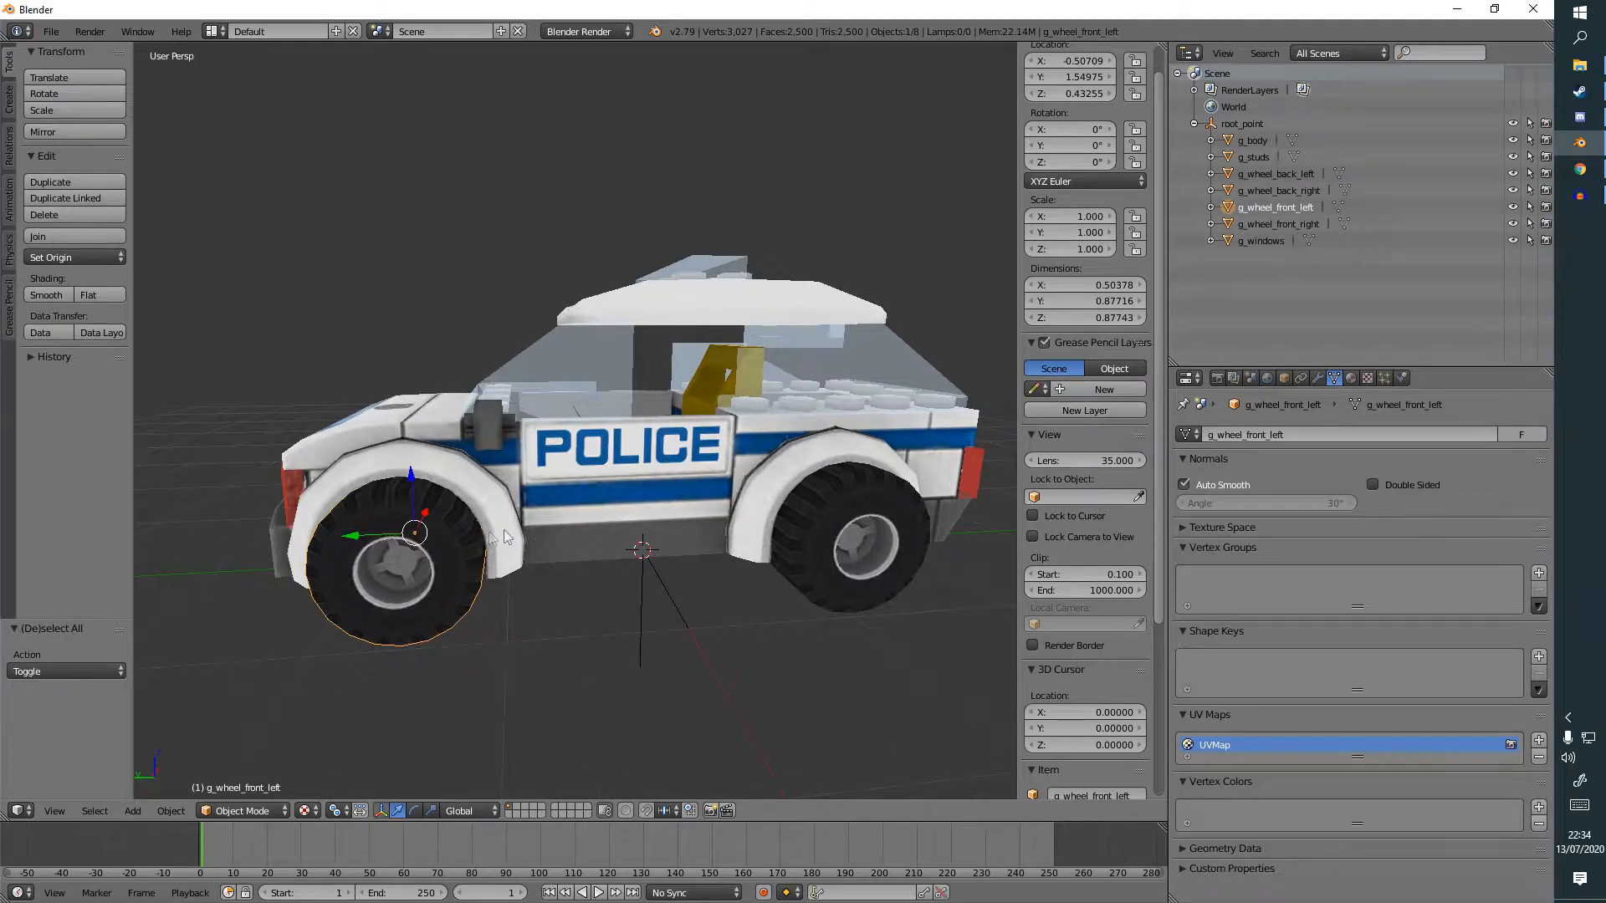
middle_click_drag(533, 527, 585, 525)
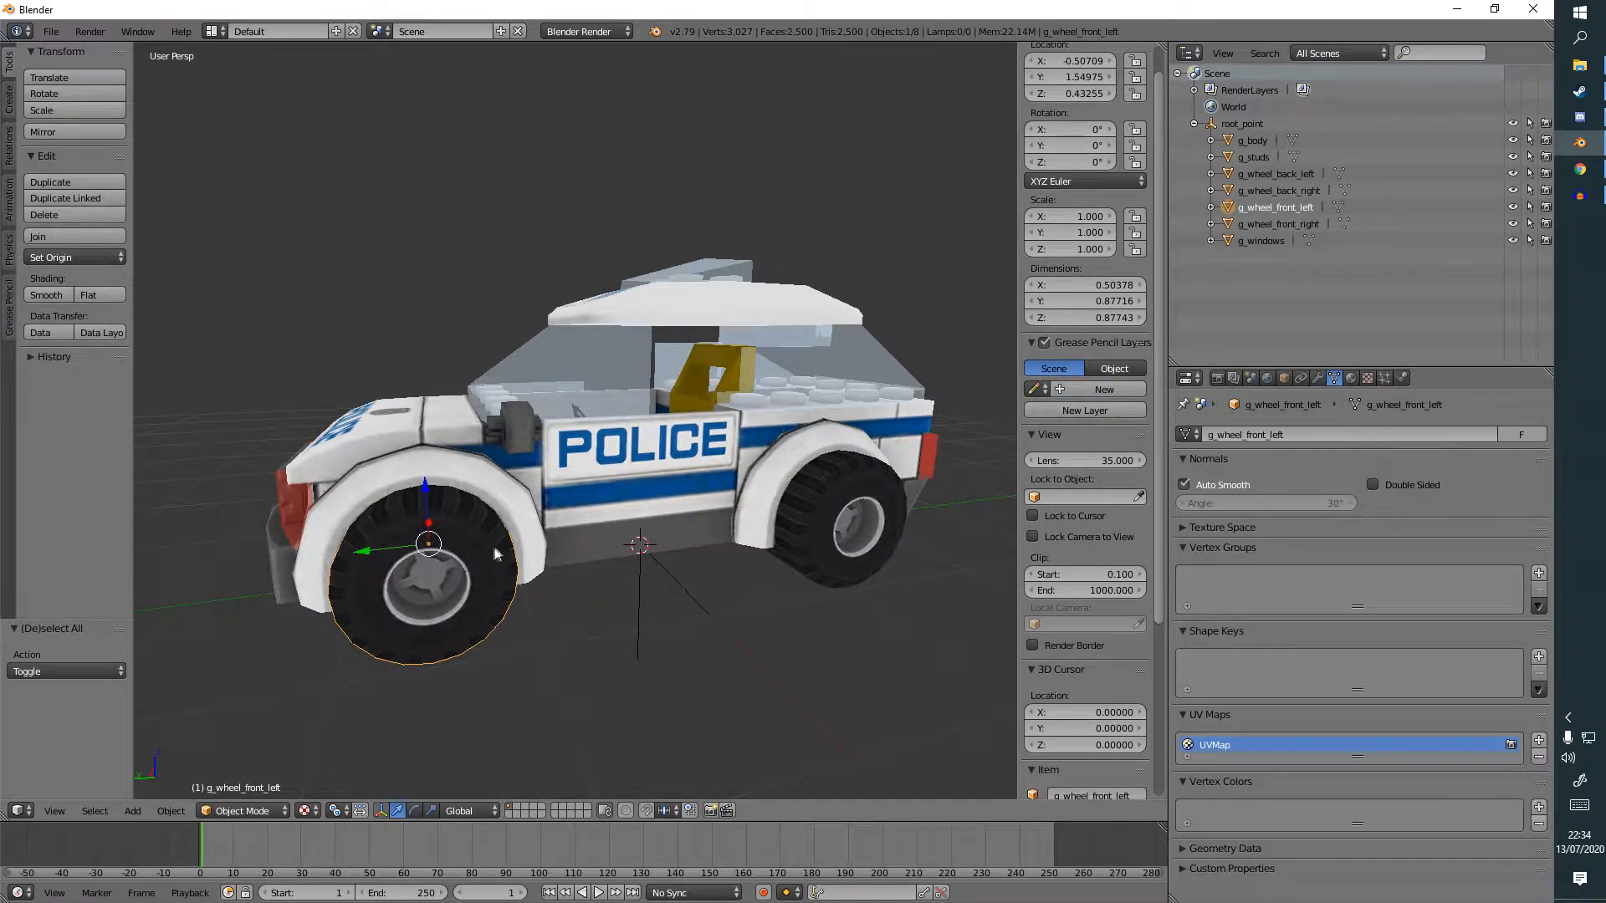
middle_click_drag(461, 590, 785, 560)
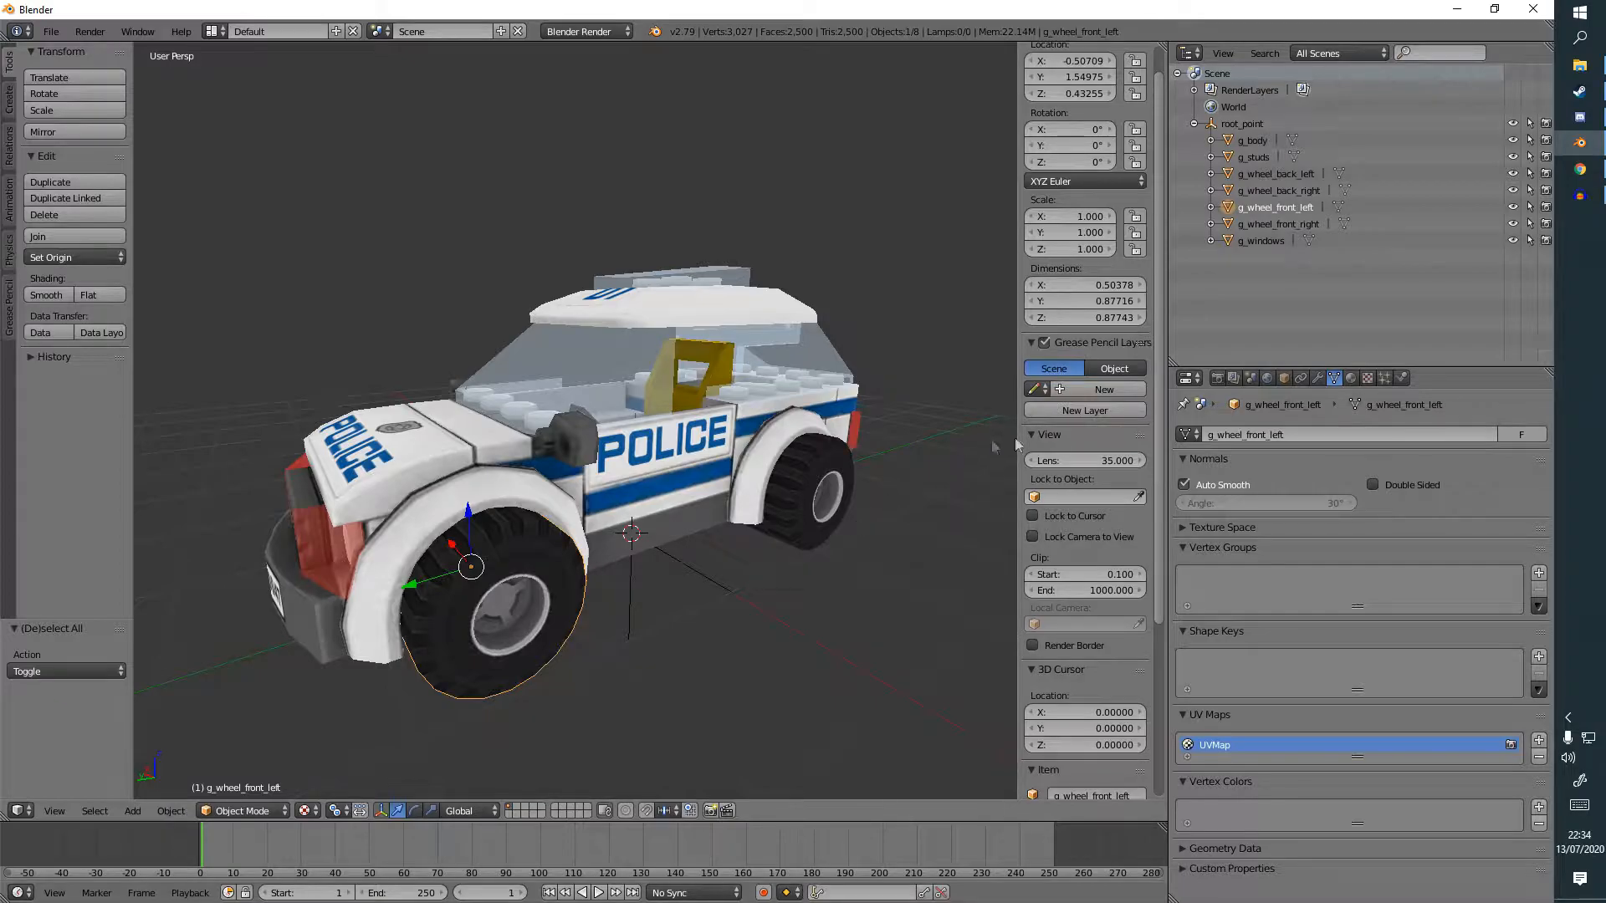
Add two more Plain Axes empties at the world origin.
left_click(1242, 123)
left_click(132, 810)
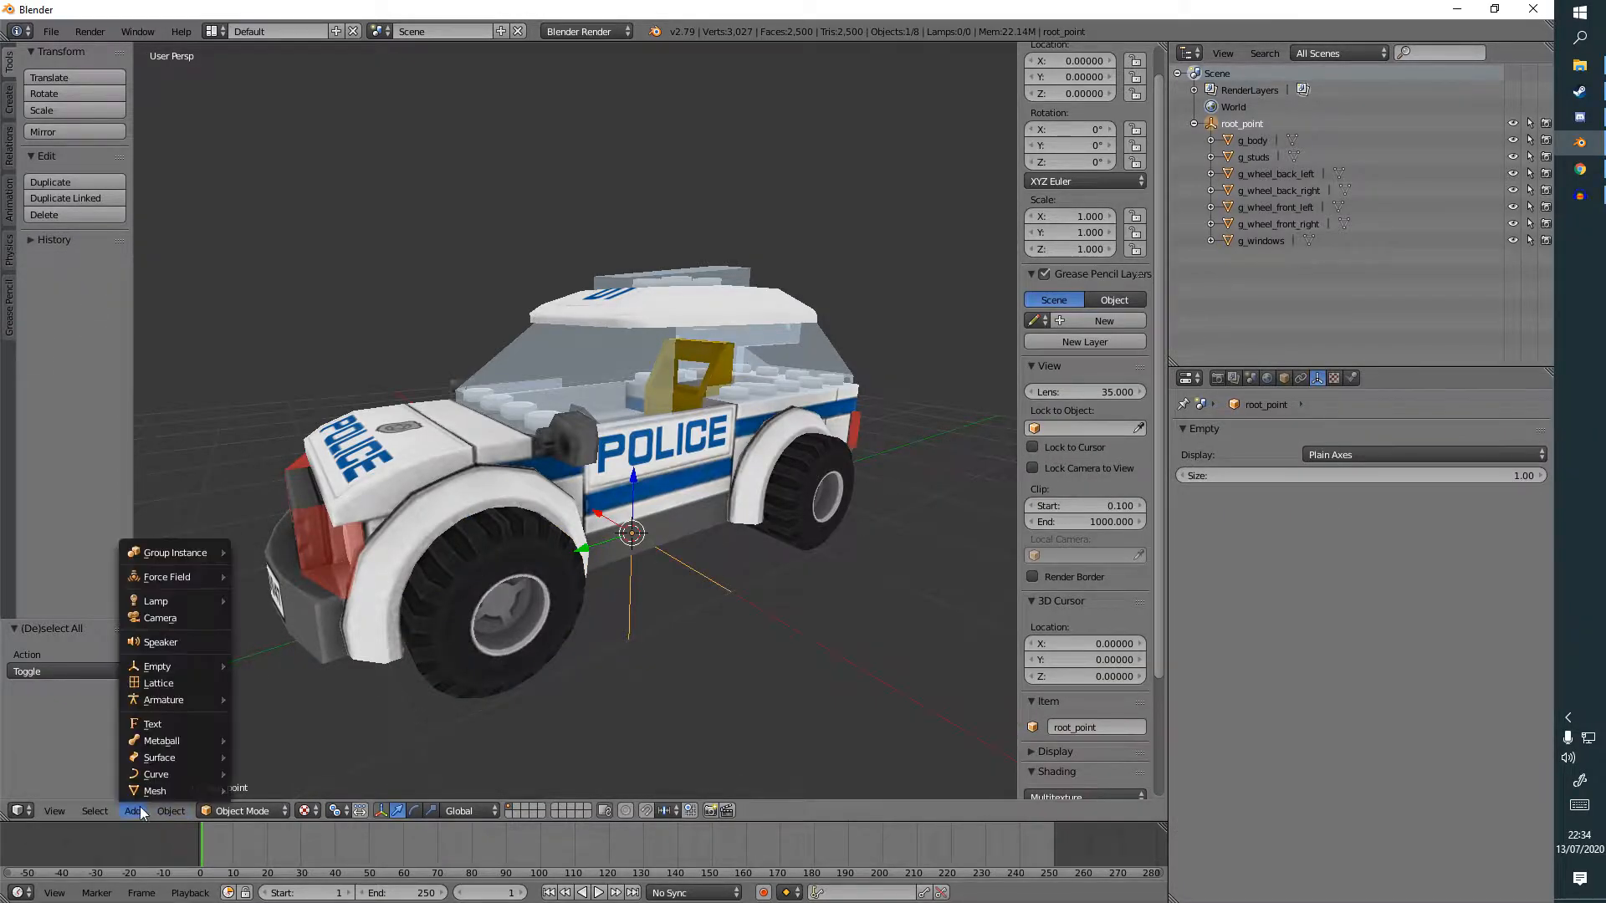
mouse_move(194, 666)
left_click(301, 666)
left_click(132, 811)
left_click(285, 665)
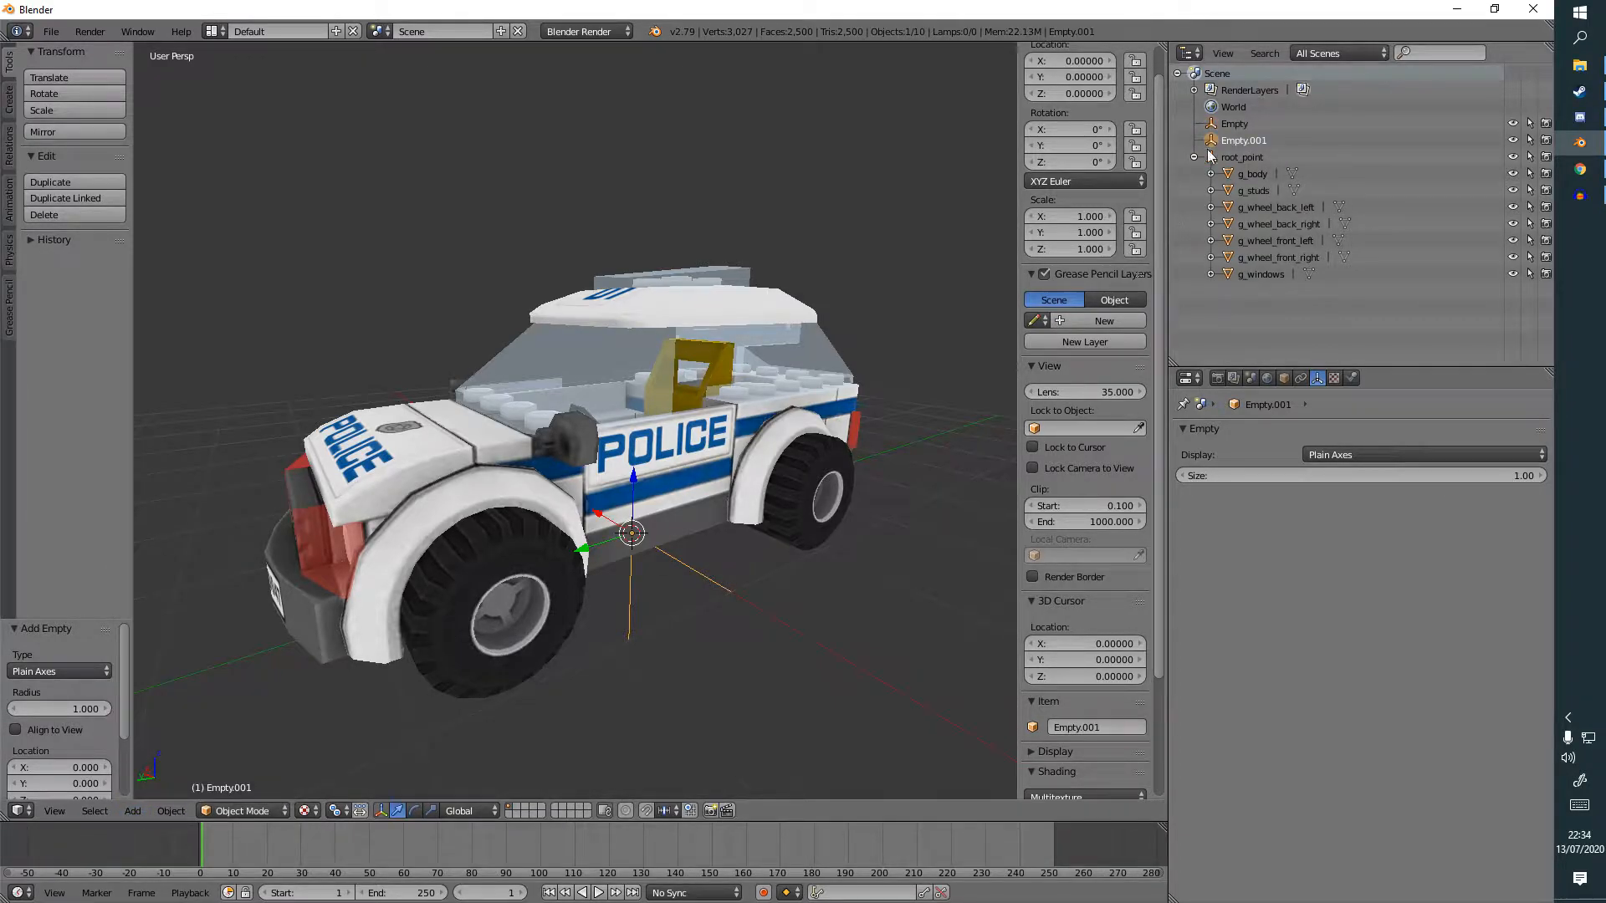
Rename the two new empties anim_wheel_front_left and anim_wheel_front_right.
double_click(1231, 123)
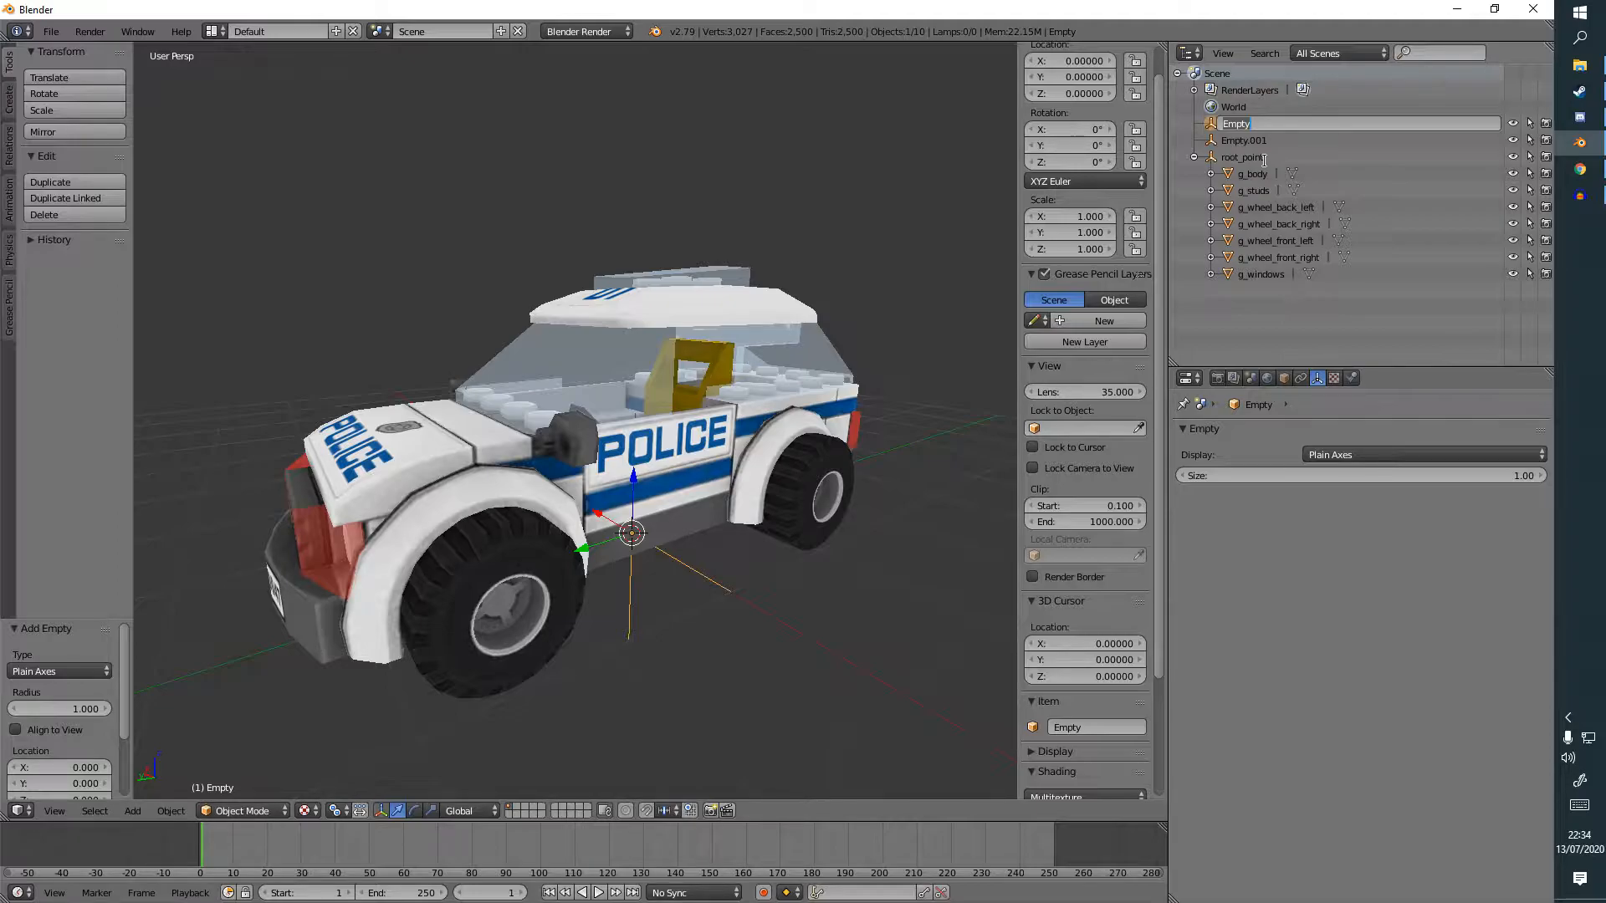
type("anim")
type("_wheel_front_left")
key("Return")
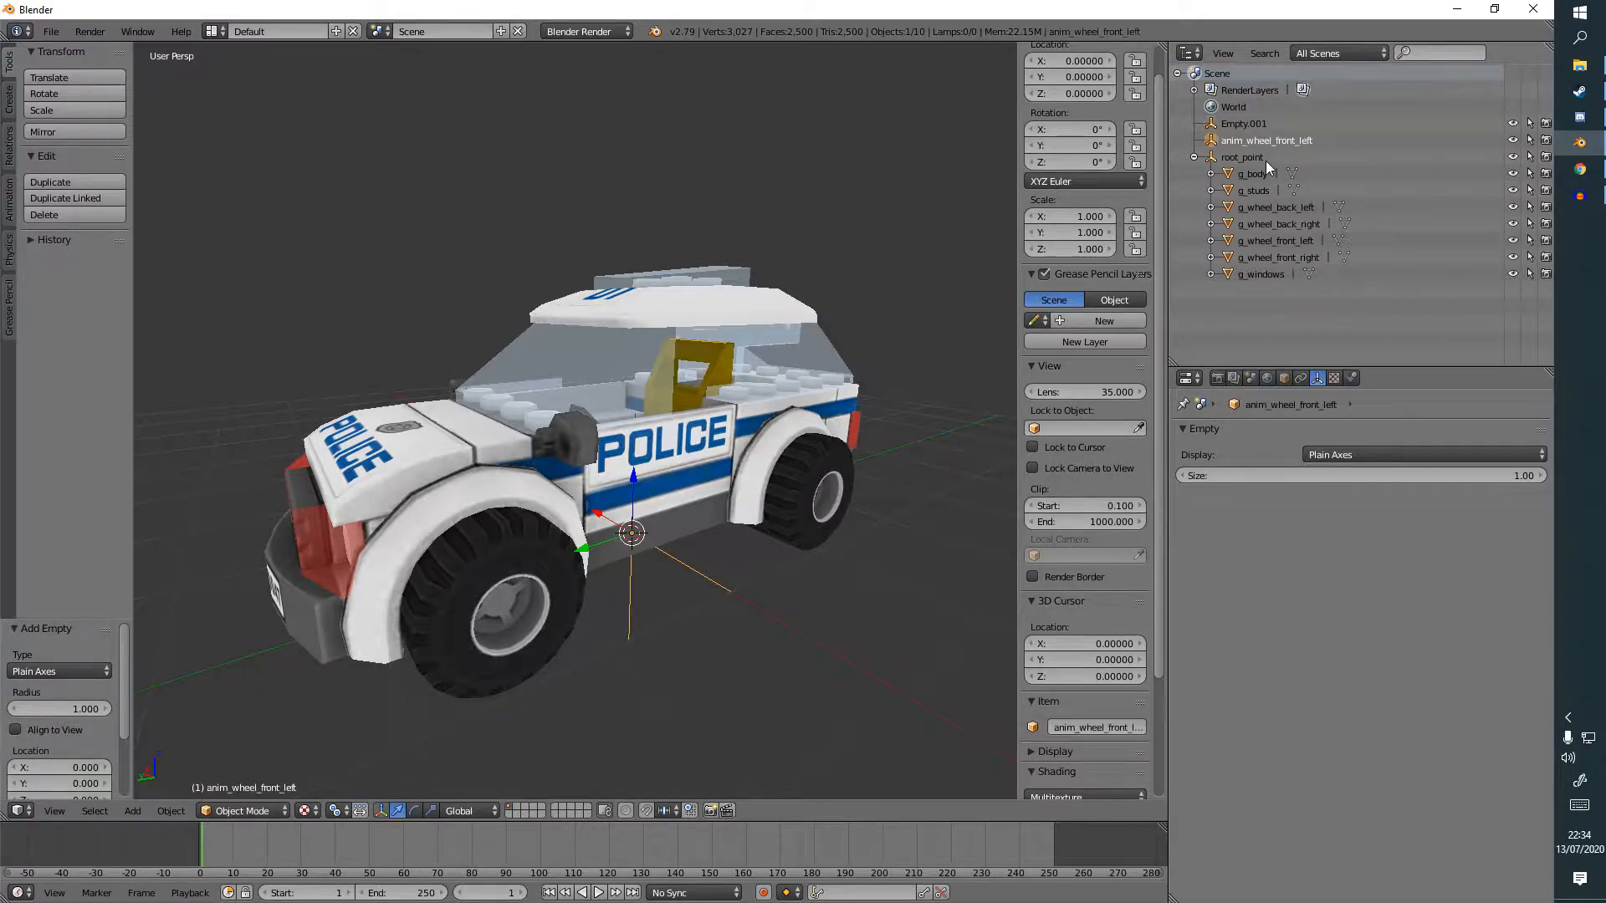
double_click(1216, 125)
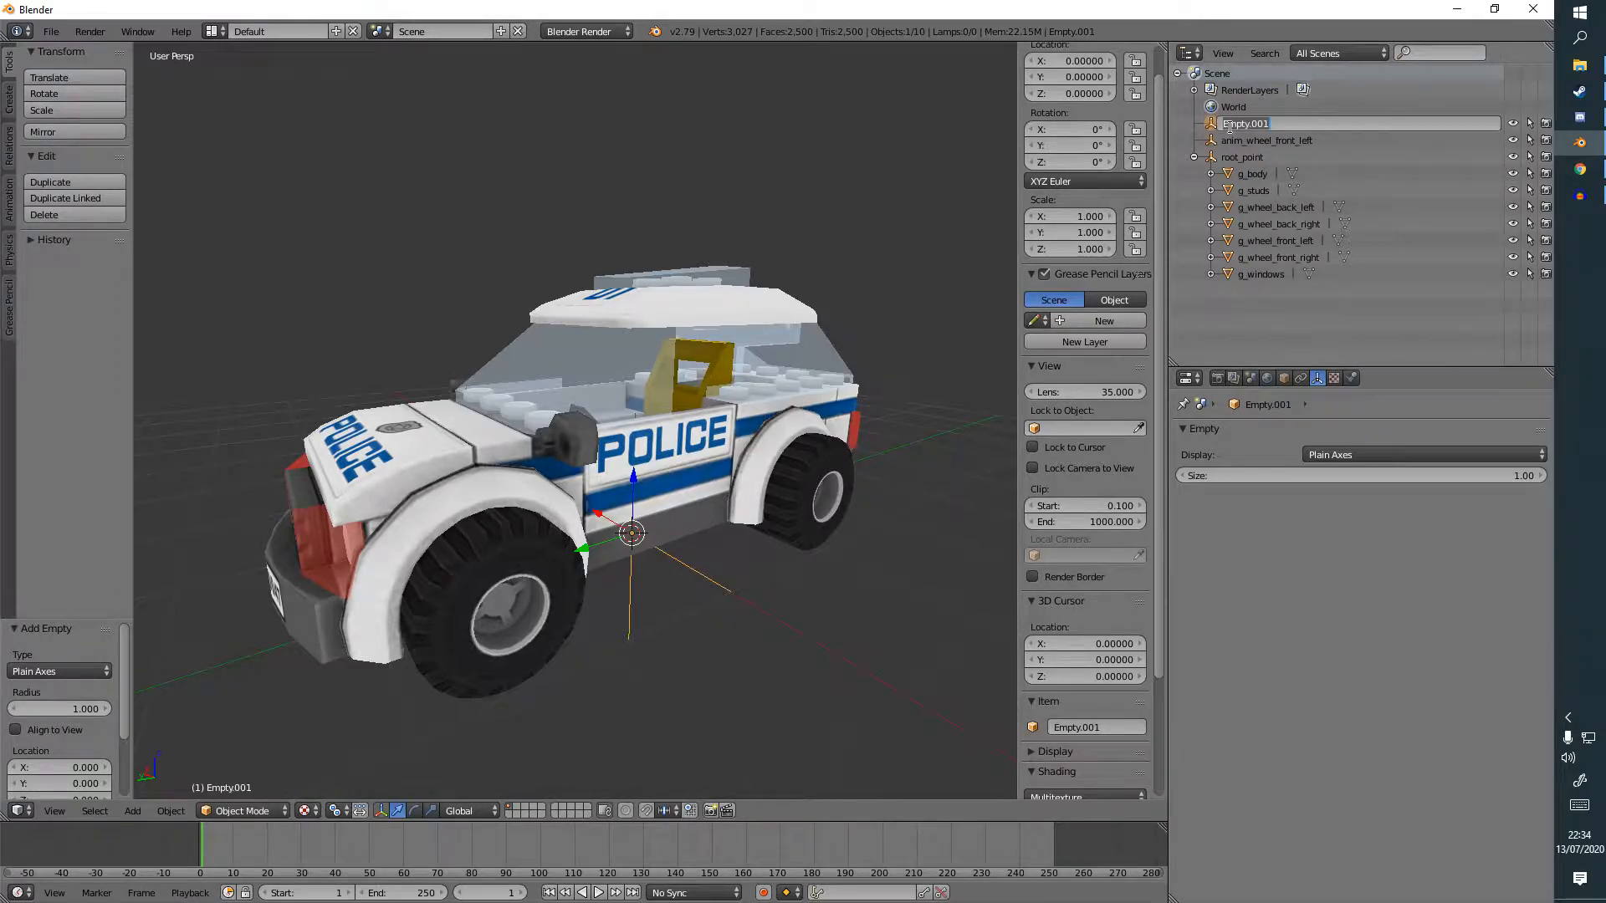
type("anim_wheel_front_right")
key("Return")
Select the front wheels and an anim empty in turn to identify which wheel each empty belongs to.
left_click(1243, 259)
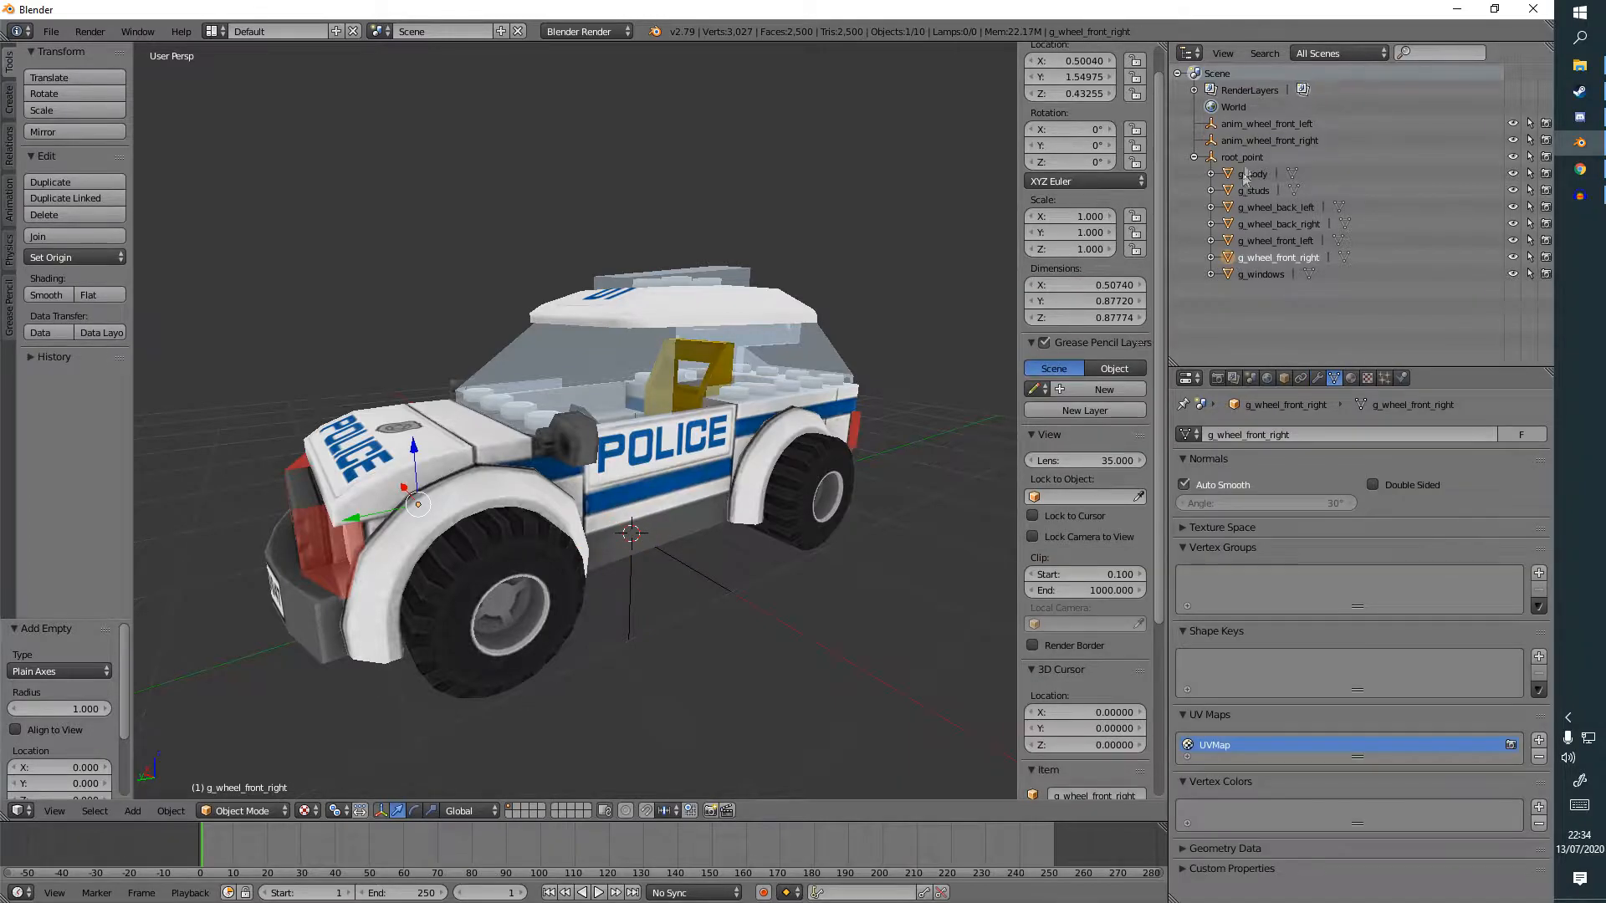
left_click(1238, 143)
left_click(1246, 258)
left_click(1248, 242)
left_click(1257, 258)
left_click(1248, 243)
Snap the 3D cursor to g_wheel_front_left and select the anim_wheel_front_right empty.
middle_click_drag(736, 535, 686, 518)
middle_click_drag(653, 519, 769, 485, "shift")
right_click(810, 554)
right_click(599, 417)
key("shift+s")
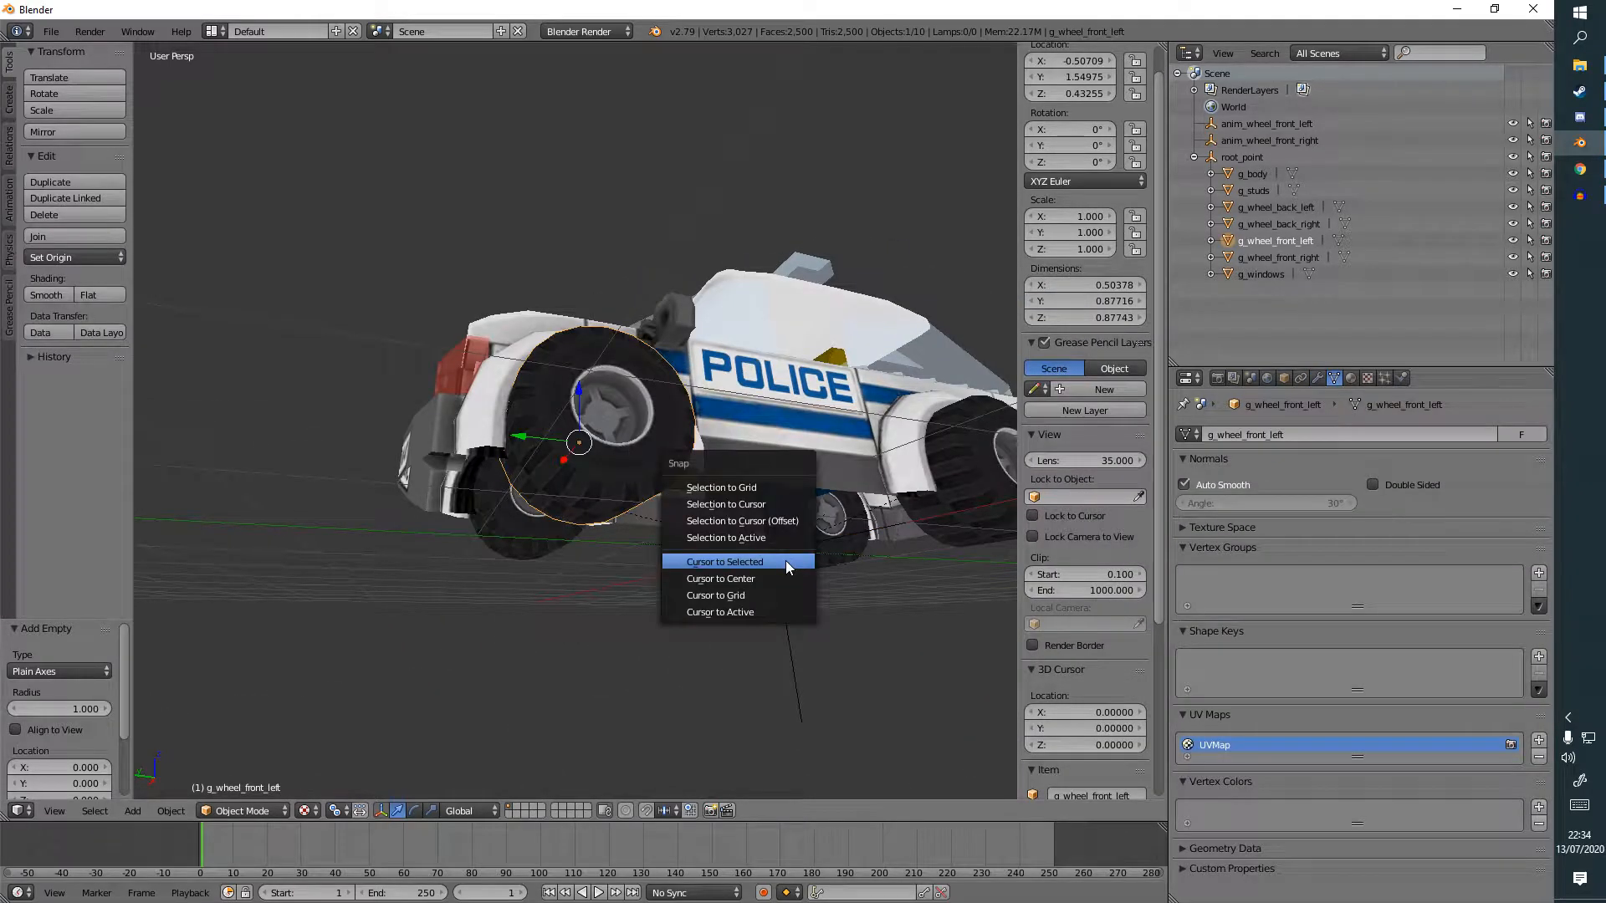
left_click(785, 560)
right_click(774, 589)
key("g")
right_click(717, 574)
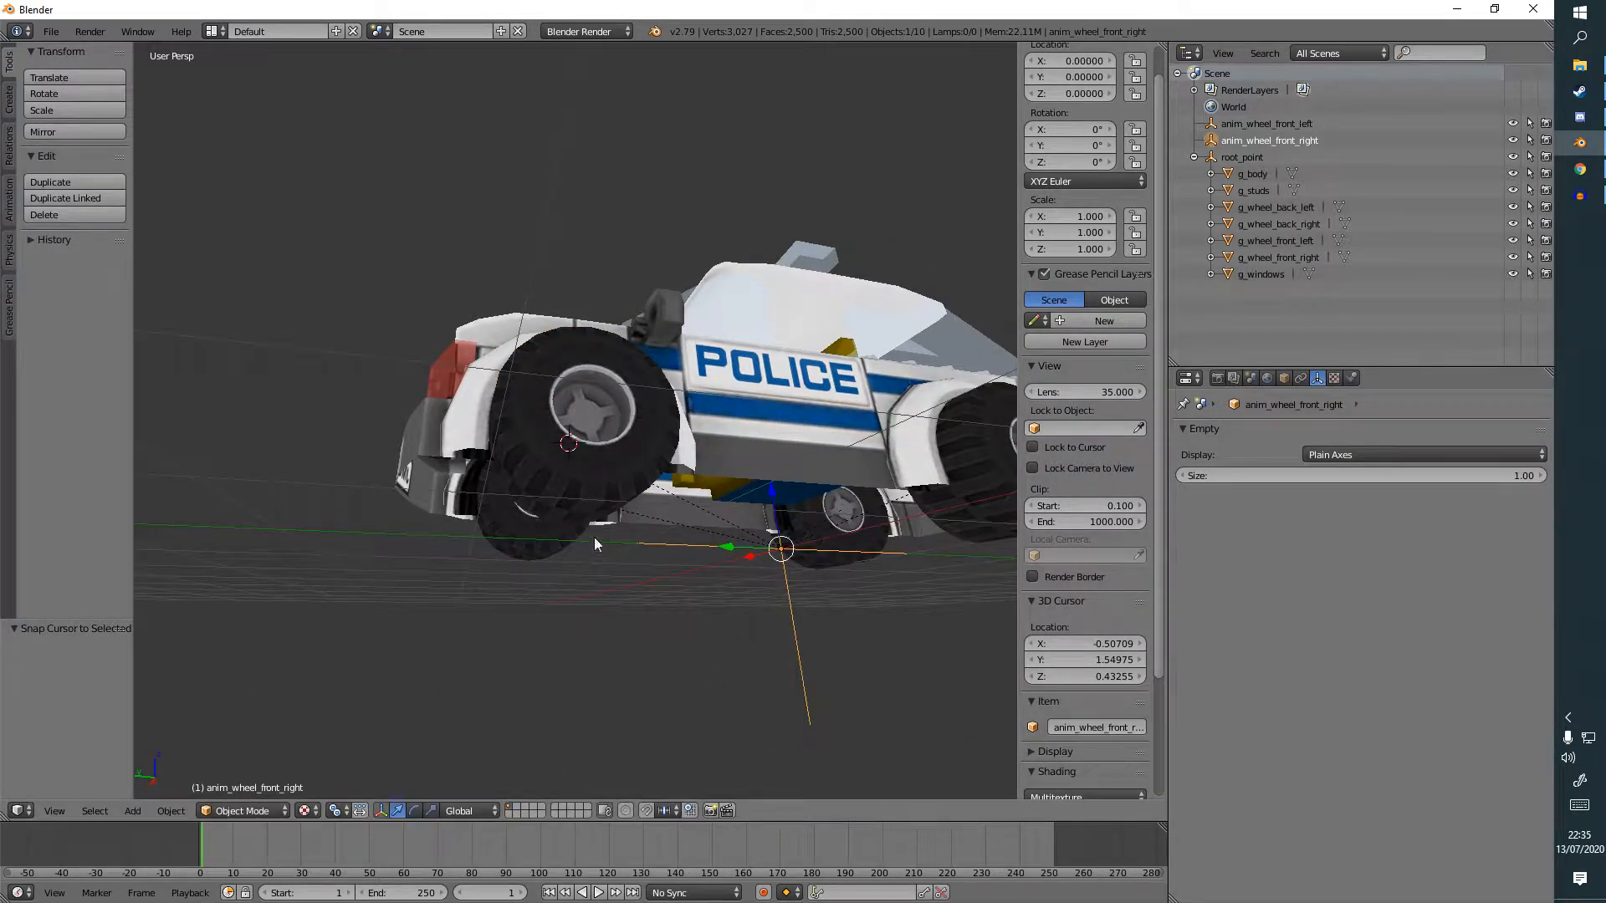
Snap the 3D cursor to g_wheel_front_right and snap the anim_wheel_front_right empty to the cursor.
right_click(593, 538)
key("shift+s")
left_click(590, 541)
right_click(816, 577)
right_click(766, 574)
mouse_move(789, 591)
middle_mouse_down()
mouse_move(861, 581)
mouse_move(821, 594)
middle_mouse_up()
right_click(626, 624)
right_click(636, 621)
key("g")
right_click(624, 612)
key("shift+s")
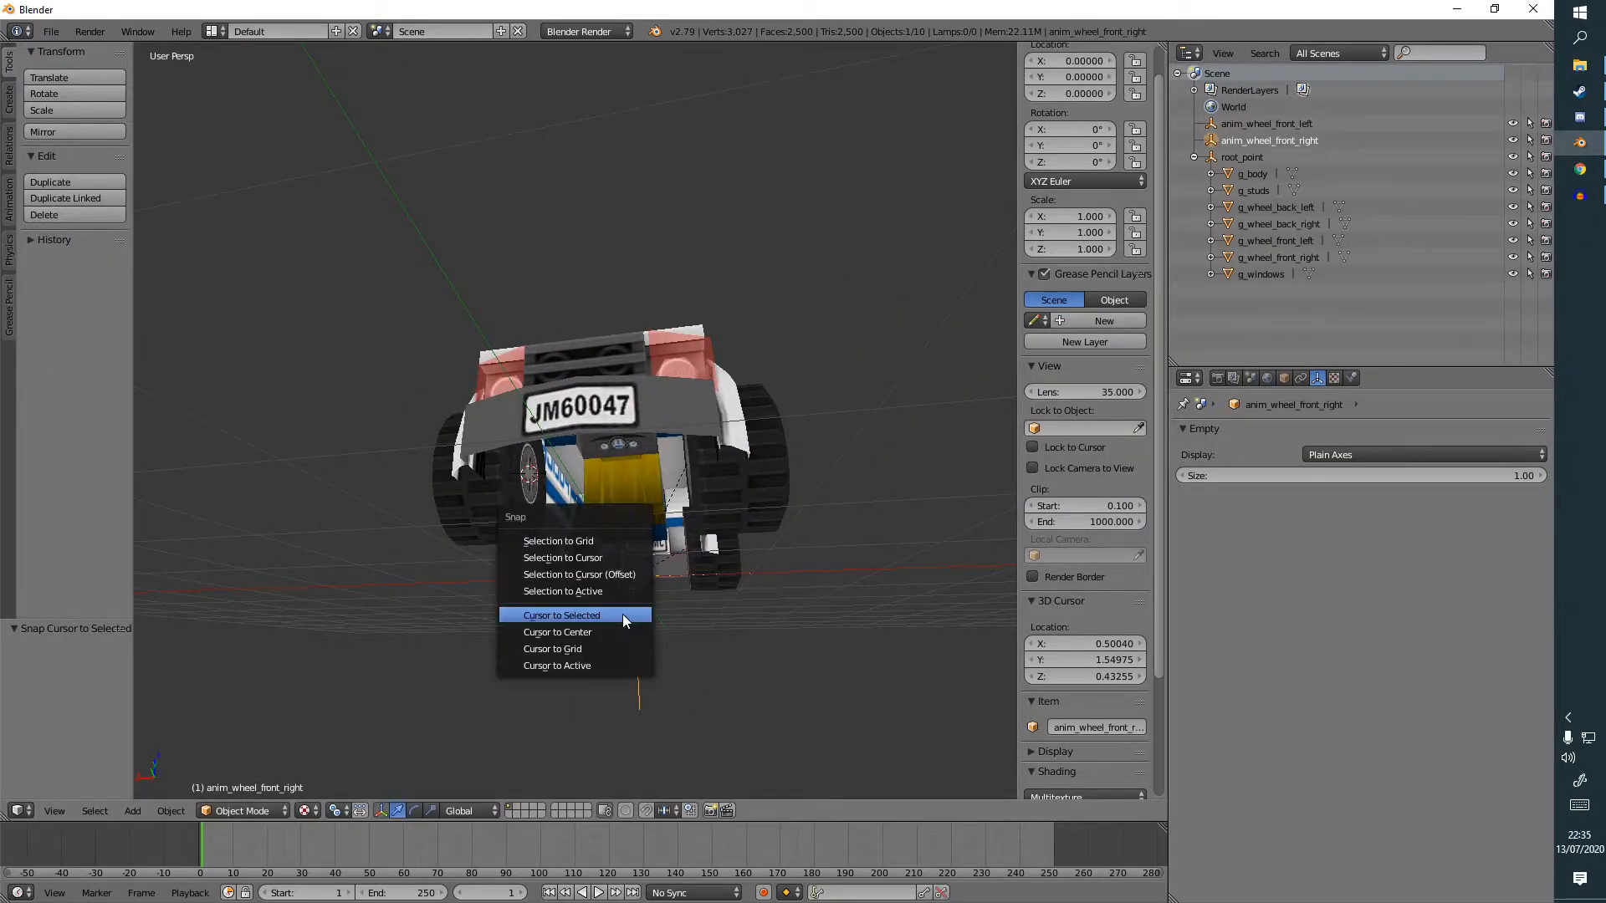
left_click(617, 553)
Snap the 3D cursor to g_wheel_front_left and snap the anim_wheel_front_left empty to the cursor.
right_click(710, 482)
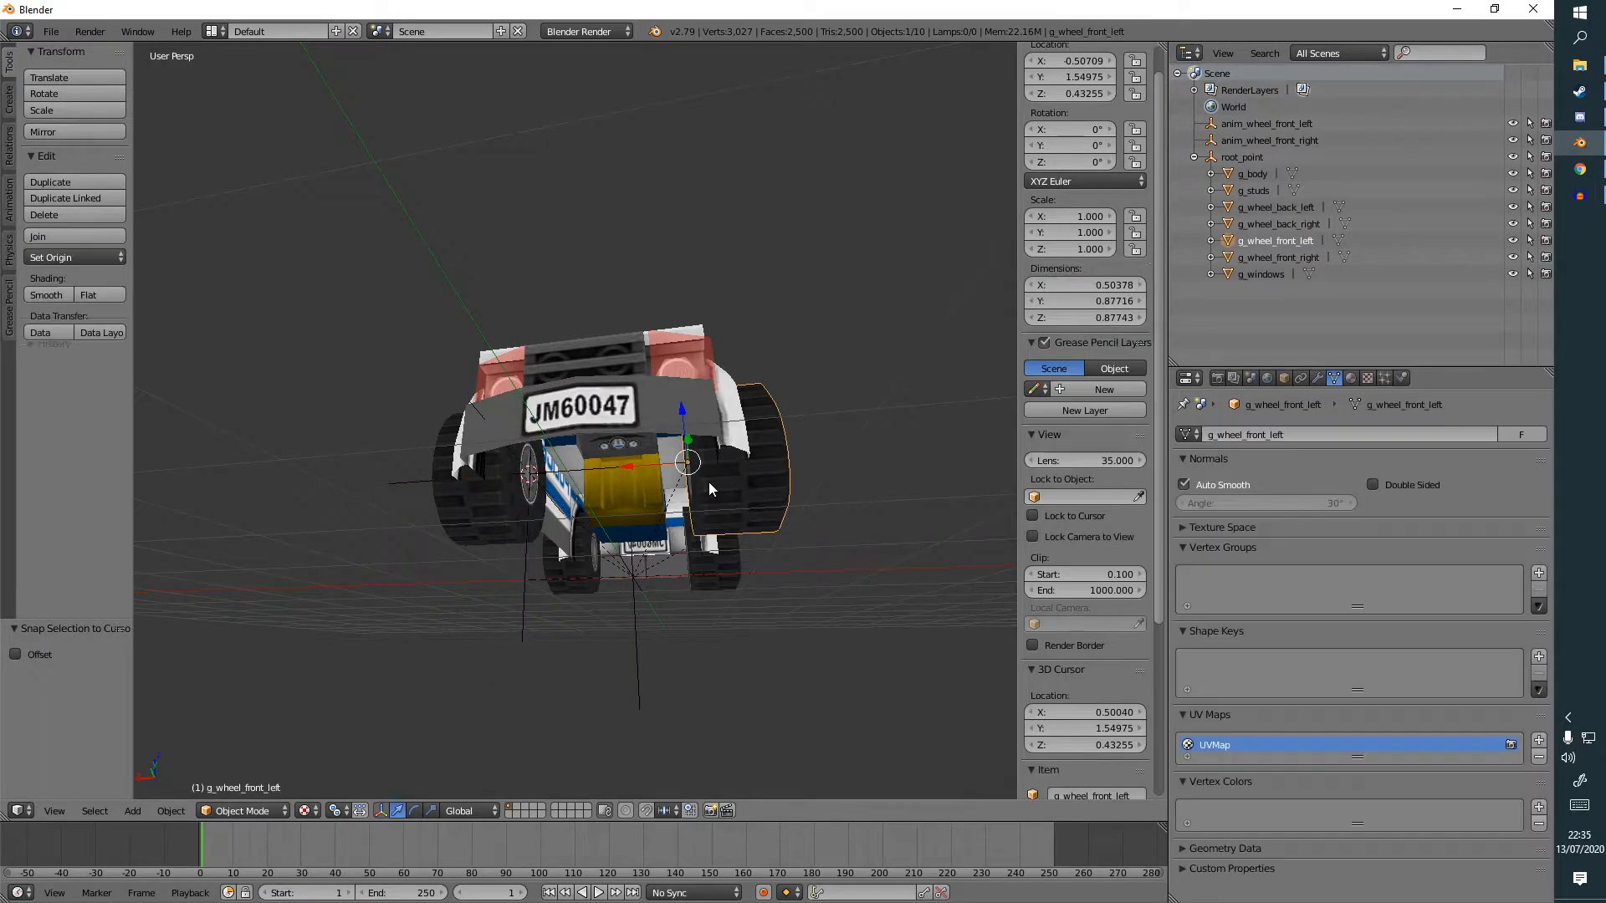
key("shift+s")
left_click(686, 541)
right_click(641, 638)
key("shift+s")
left_click(640, 587)
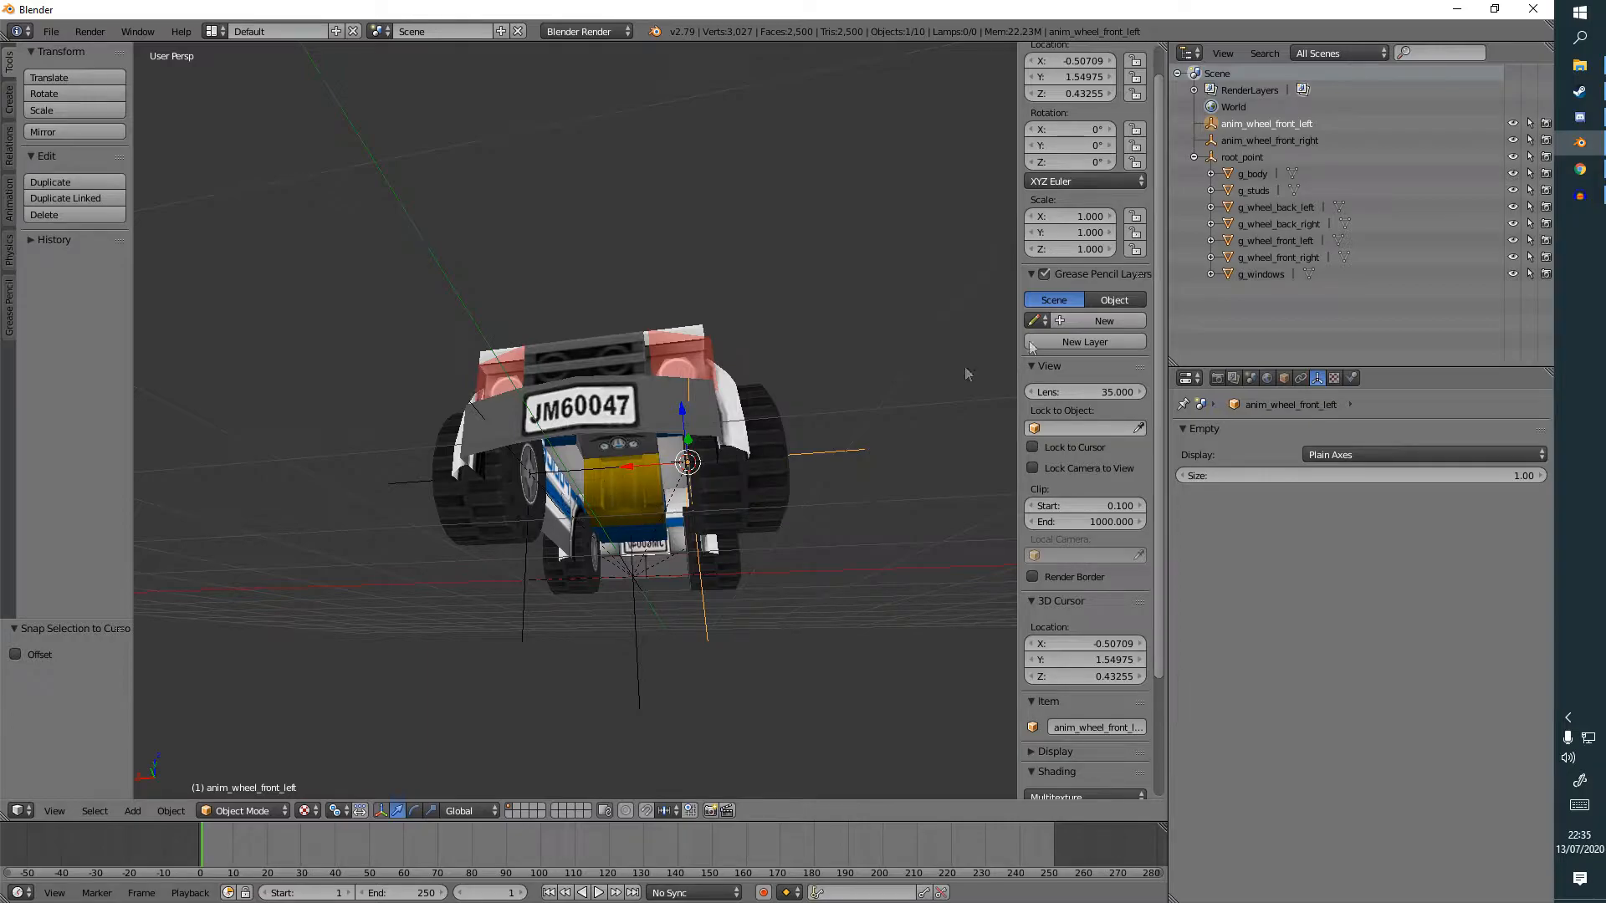
Parent g_wheel_front_left to anim_wheel_front_left and g_wheel_front_right to anim_wheel_front_right.
left_click(1247, 242)
left_click_drag(1246, 242, 1252, 124)
left_click(1247, 241)
left_click_drag(1246, 241, 1244, 141)
Parent the anim_wheel_front_left and anim_wheel_front_right empties to root_point and clear the selection.
left_click(1246, 123)
left_click(1255, 124)
key("a")
Inspect the assembled car from several angles, selecting the windows and the body in turn.
middle_click_drag(892, 319, 507, 376)
scroll(806, 469, "down", 2)
middle_click_drag(650, 535, 735, 620)
scroll(735, 620, "up", 2)
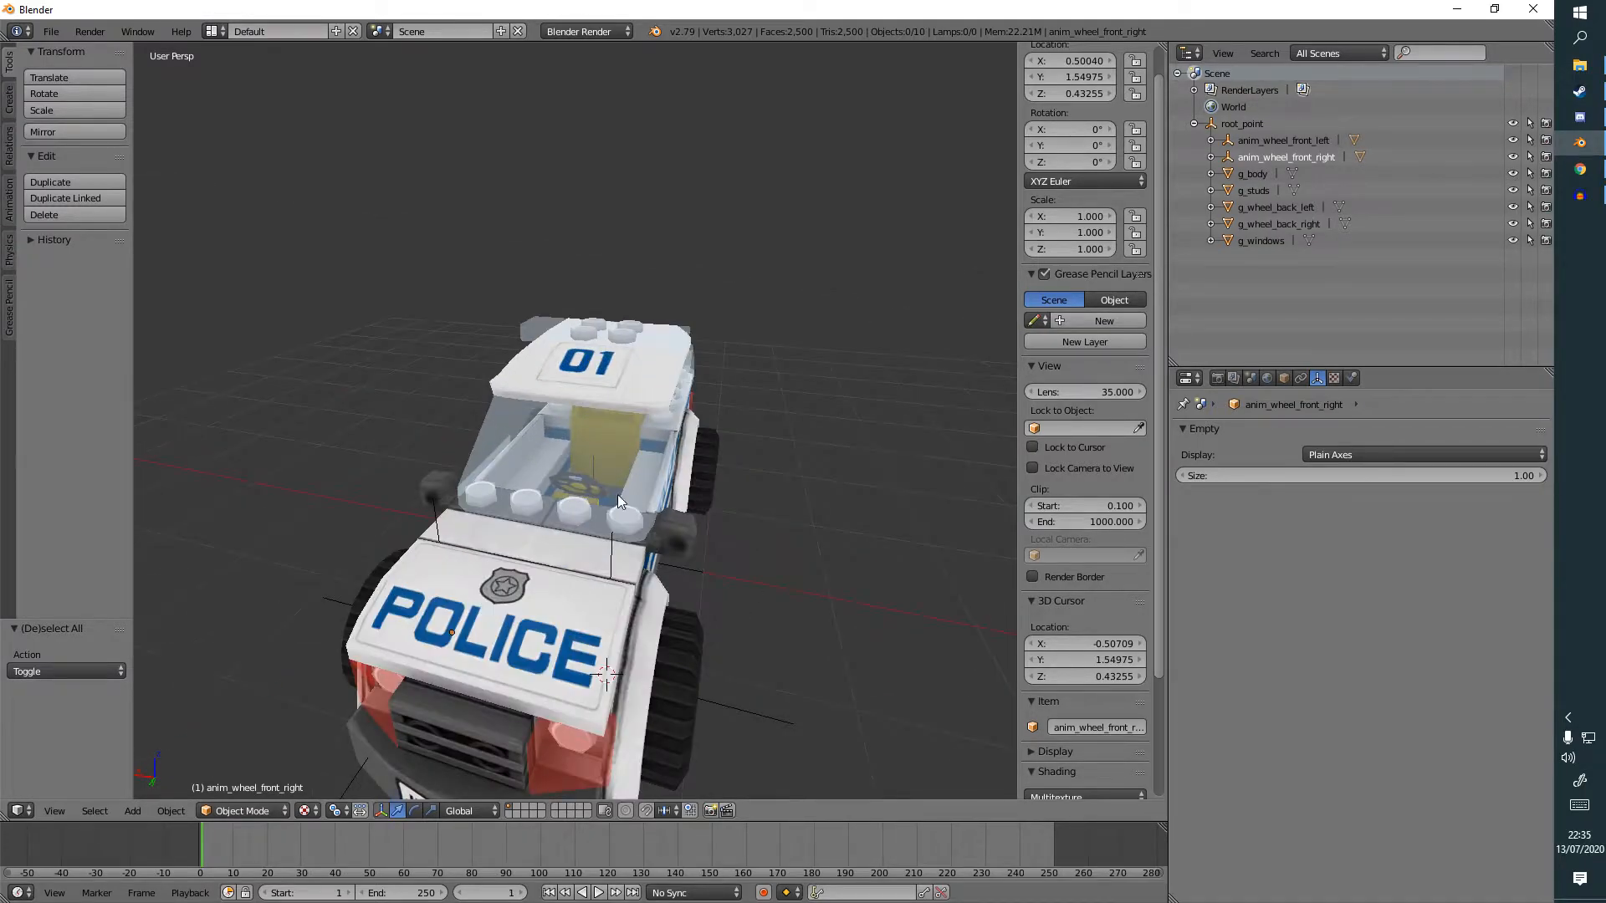
middle_click_drag(617, 495, 489, 499)
right_click(562, 490)
middle_click_drag(627, 569, 818, 593)
key("a")
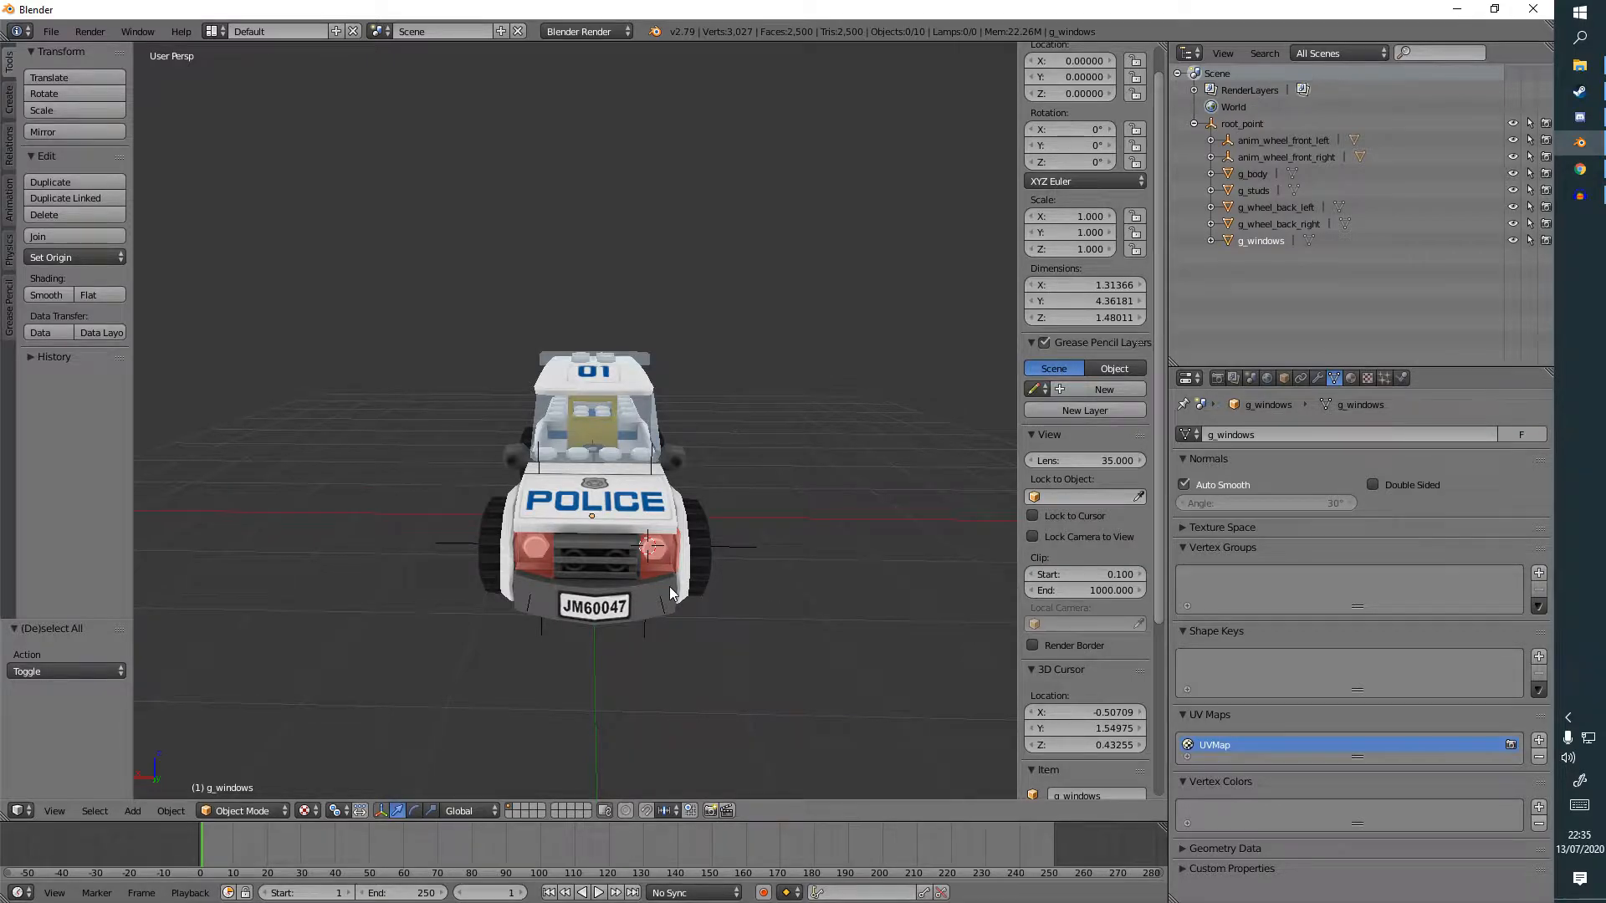
middle_click_drag(767, 574, 639, 590)
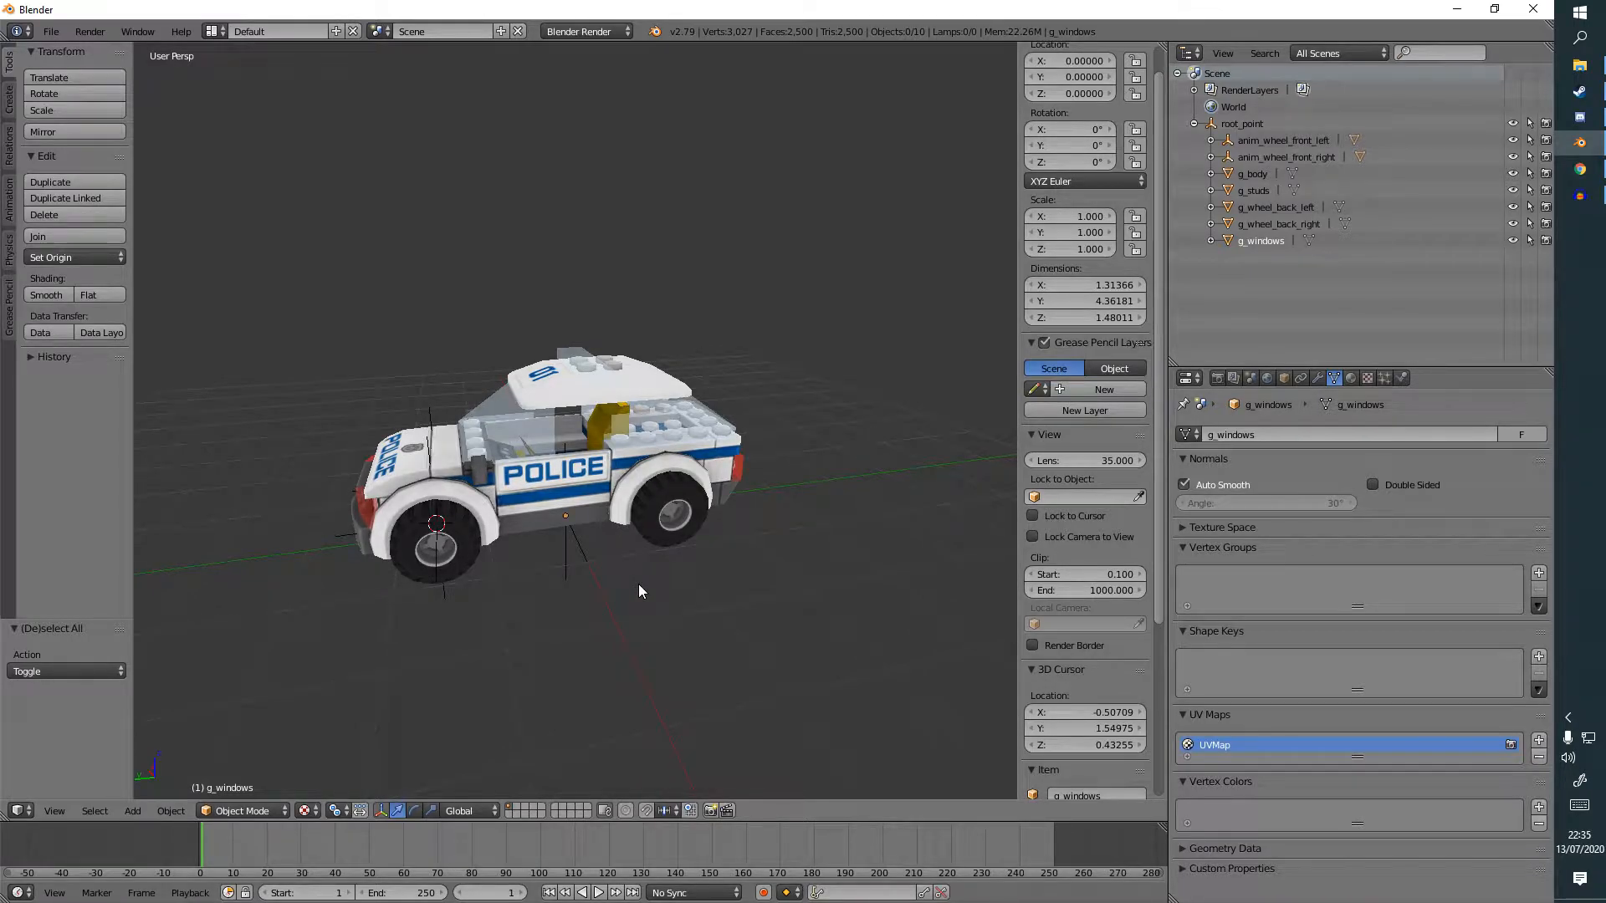
middle_click_drag(687, 565, 600, 519)
right_click(600, 519)
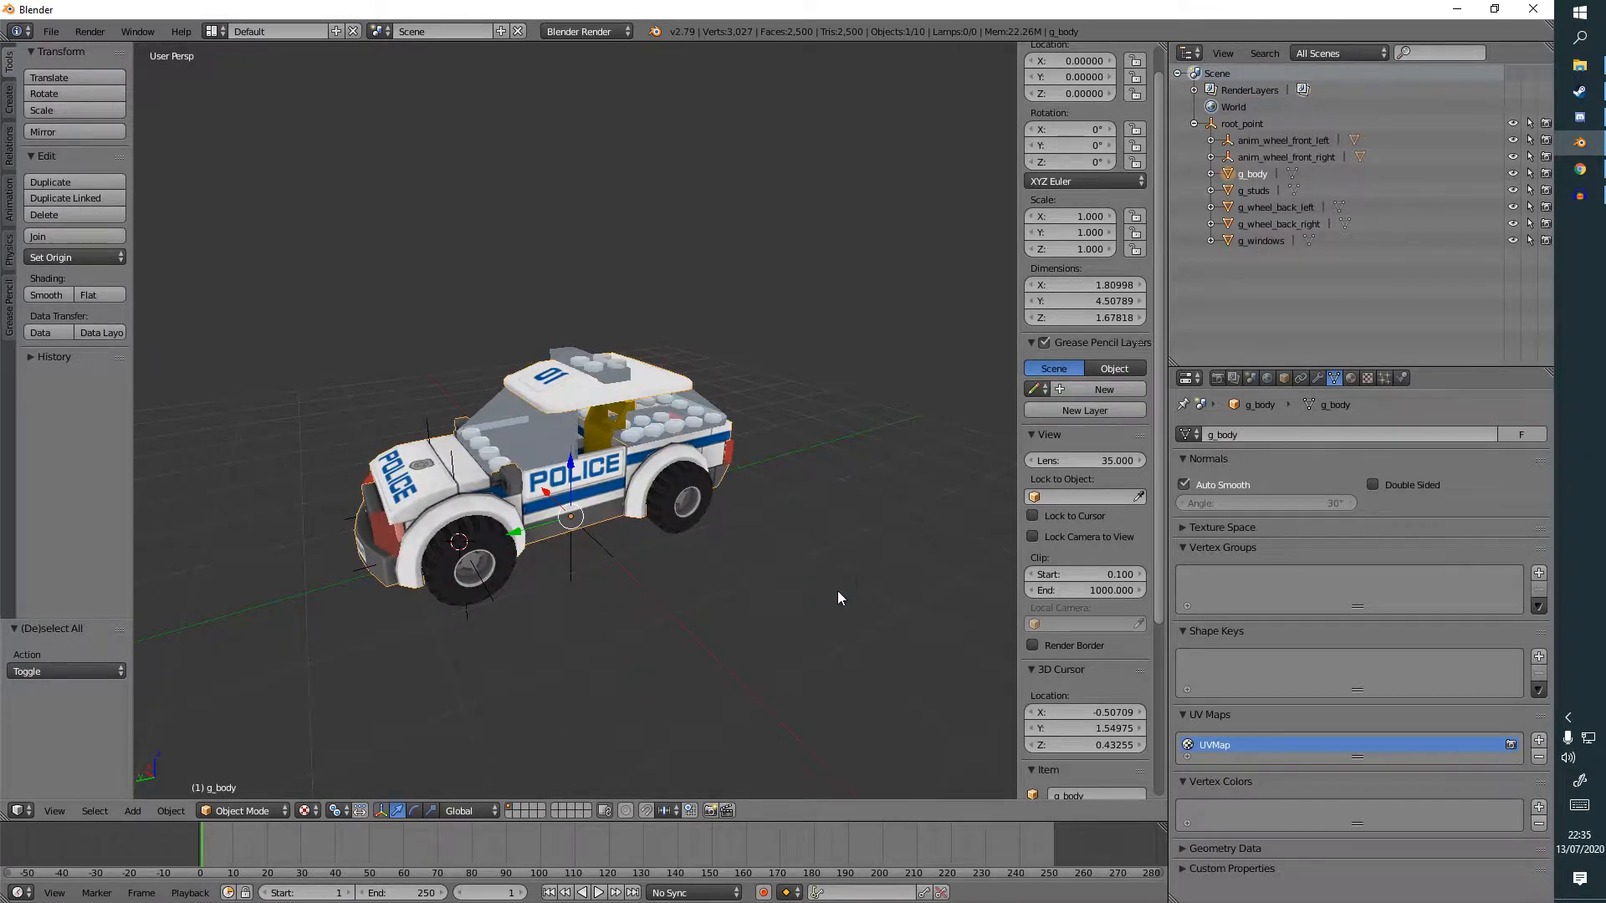
key("a")
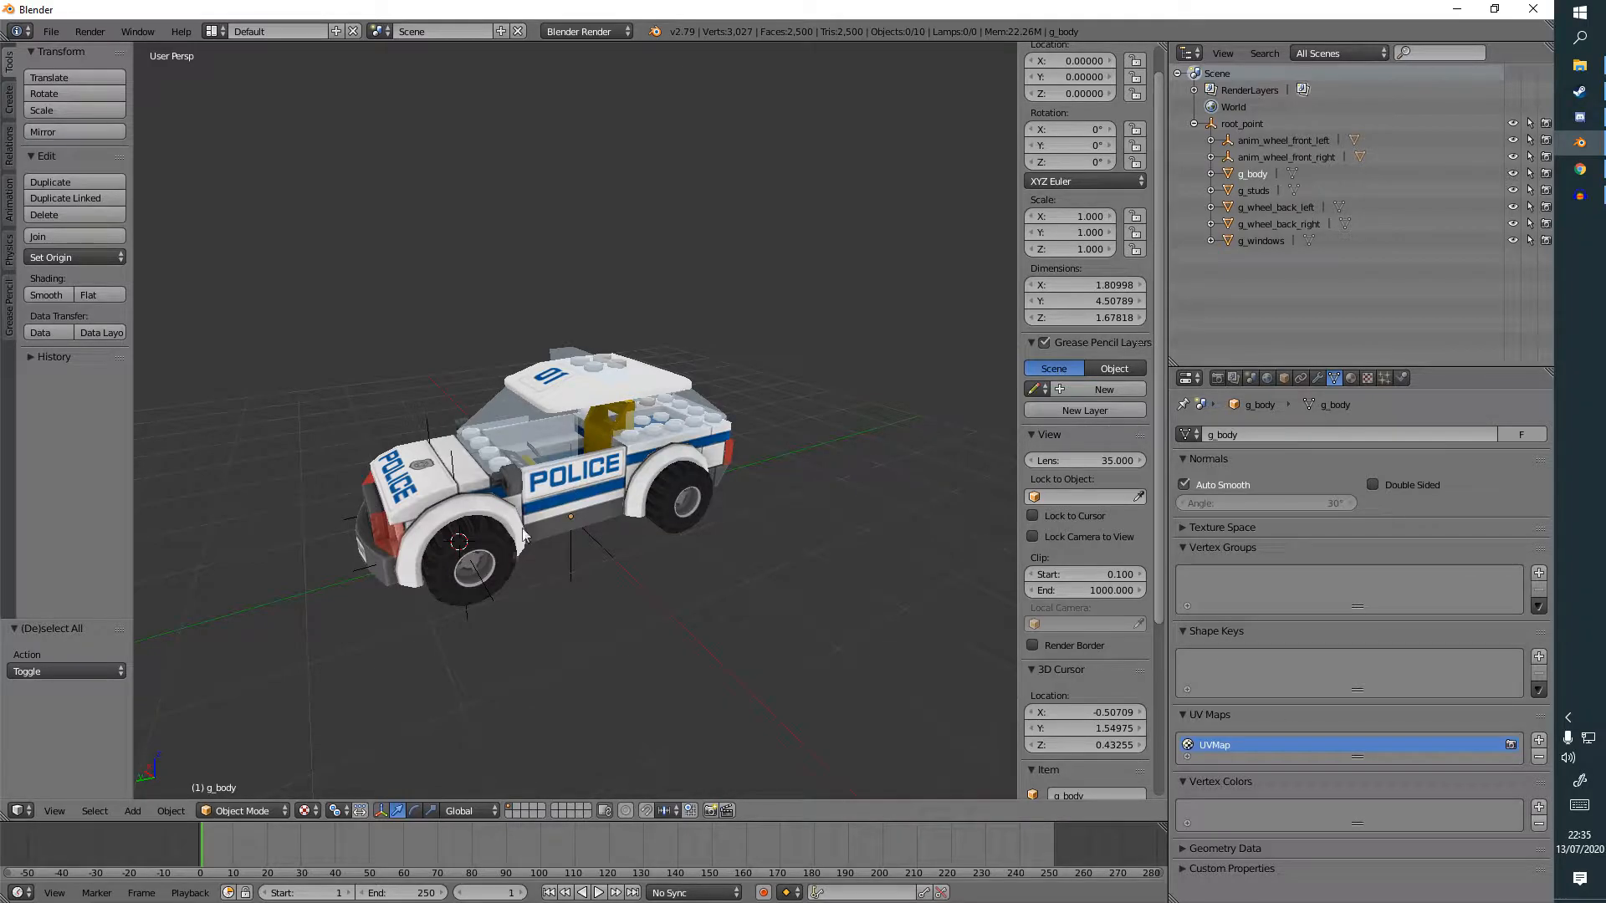
Check the UV layout of the whole g_body mesh over its texture and return to the 3D view in Object Mode.
right_click(544, 480)
left_click(264, 811)
left_click(258, 772)
key("a")
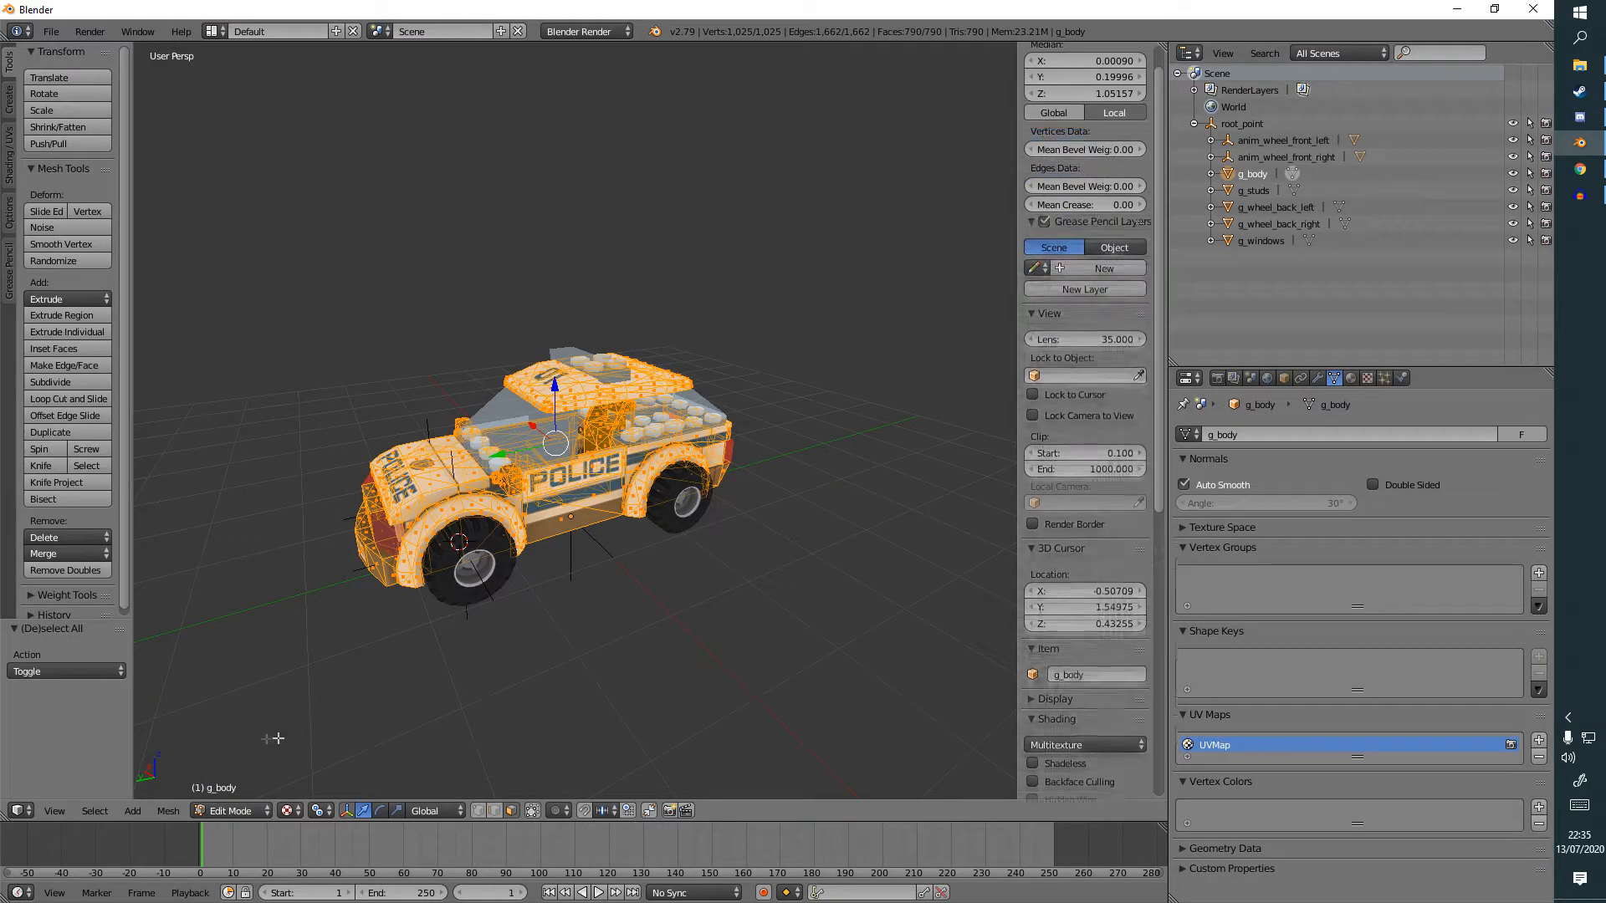
left_click(17, 810)
left_click(50, 681)
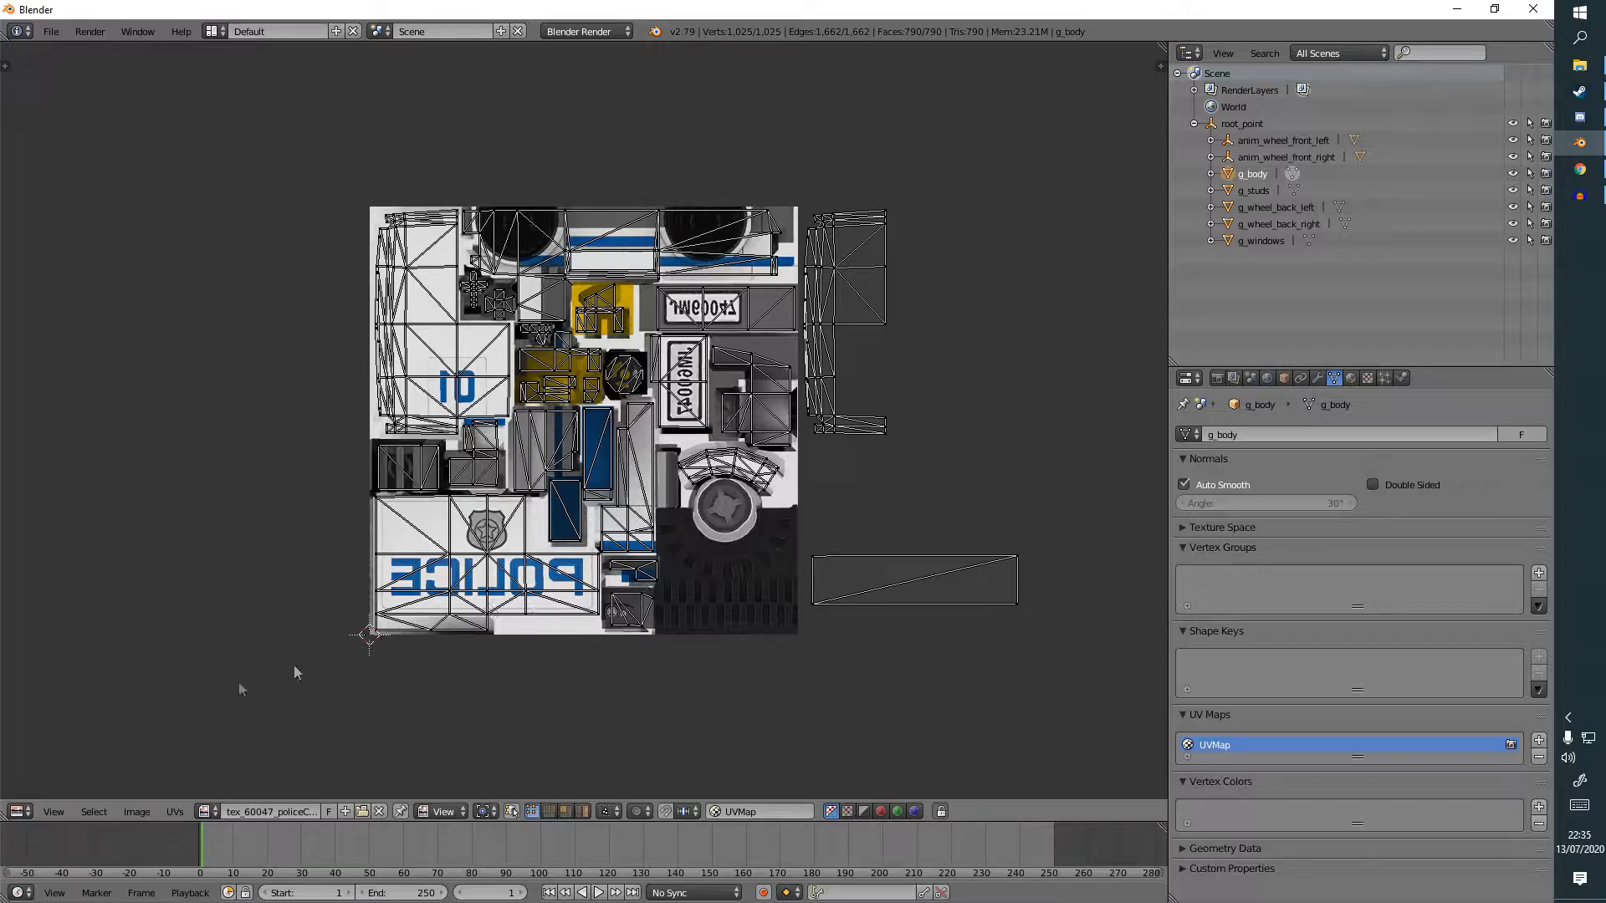
left_click(17, 811)
left_click(42, 786)
left_click(233, 811)
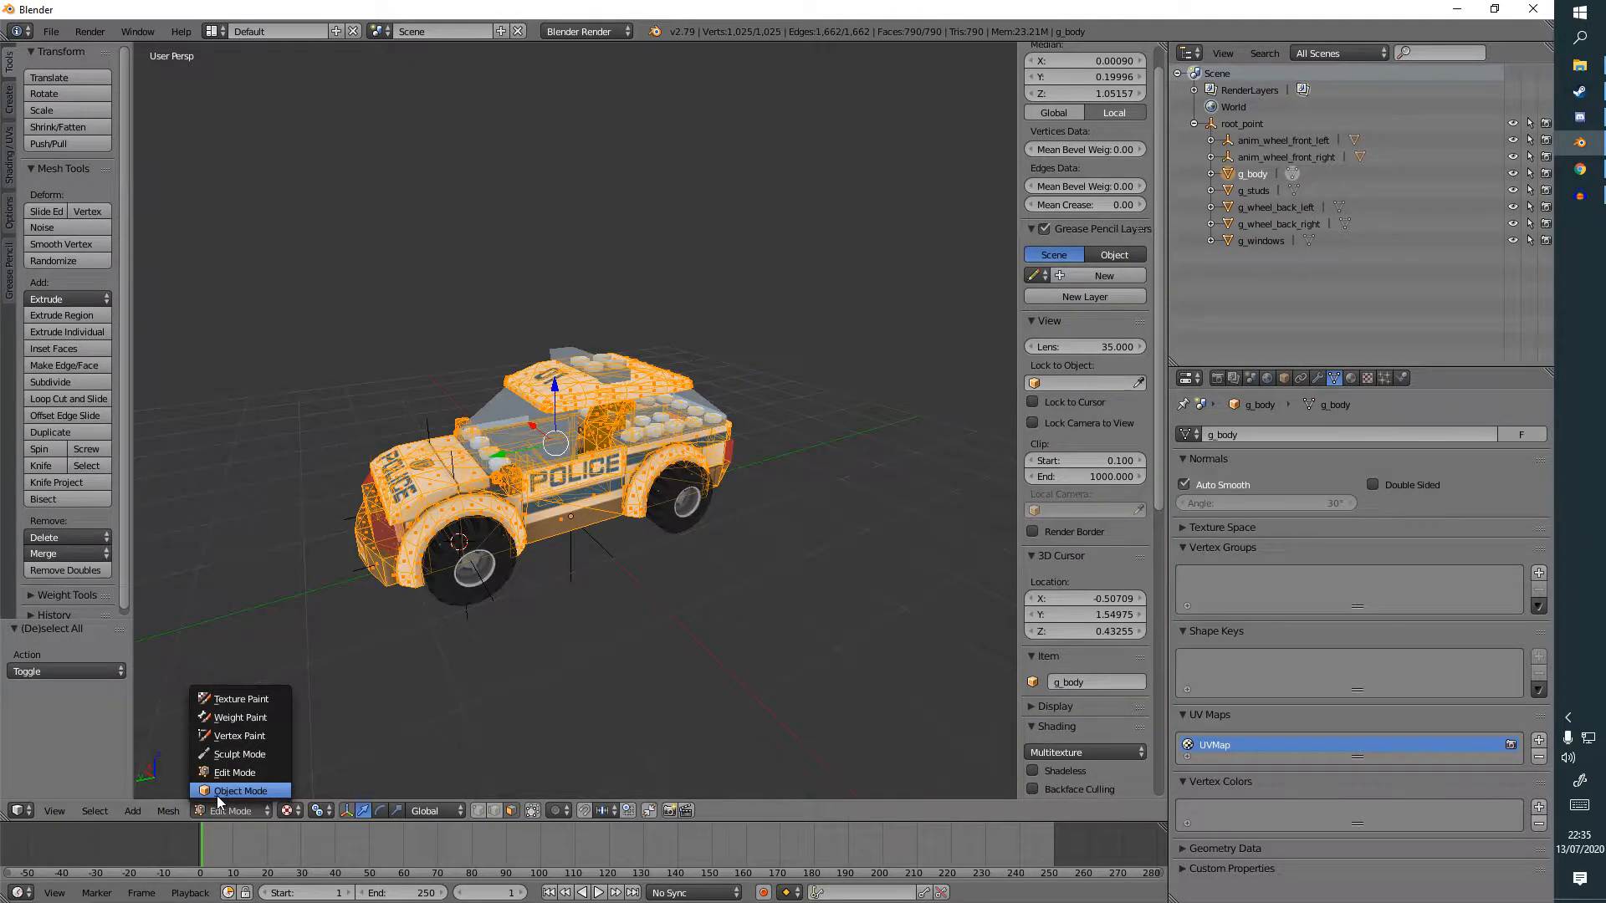
left_click(243, 783)
middle_click_drag(513, 691, 641, 595)
key("a")
Save the scene as police_car.blend in the Model Animation Tutorial folder.
key("ctrl+s")
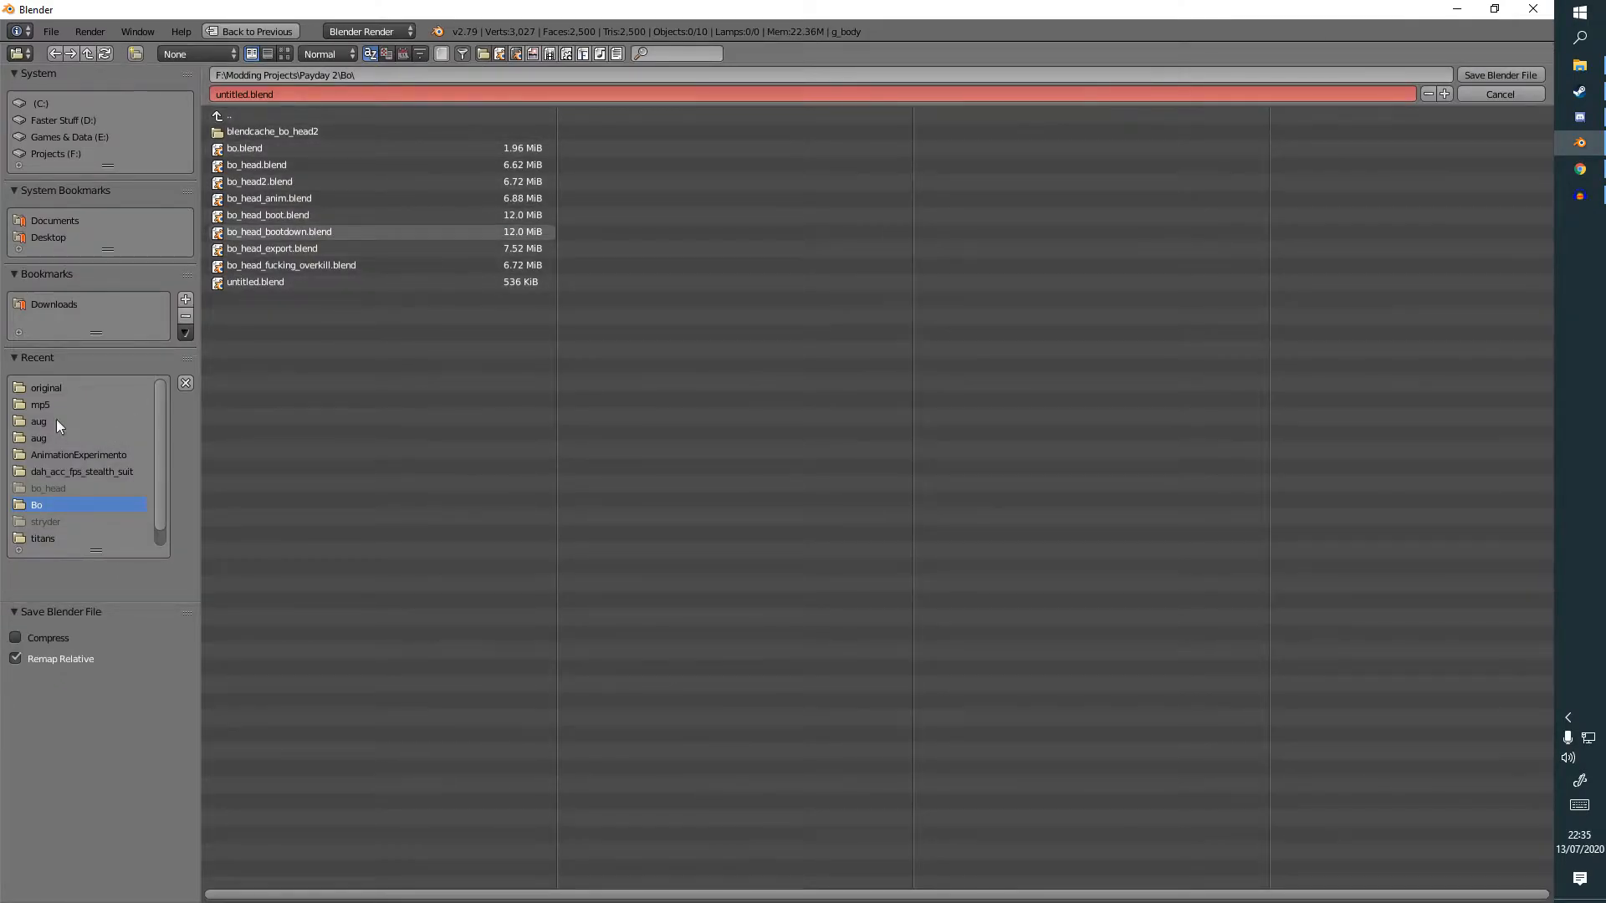
left_click(67, 389)
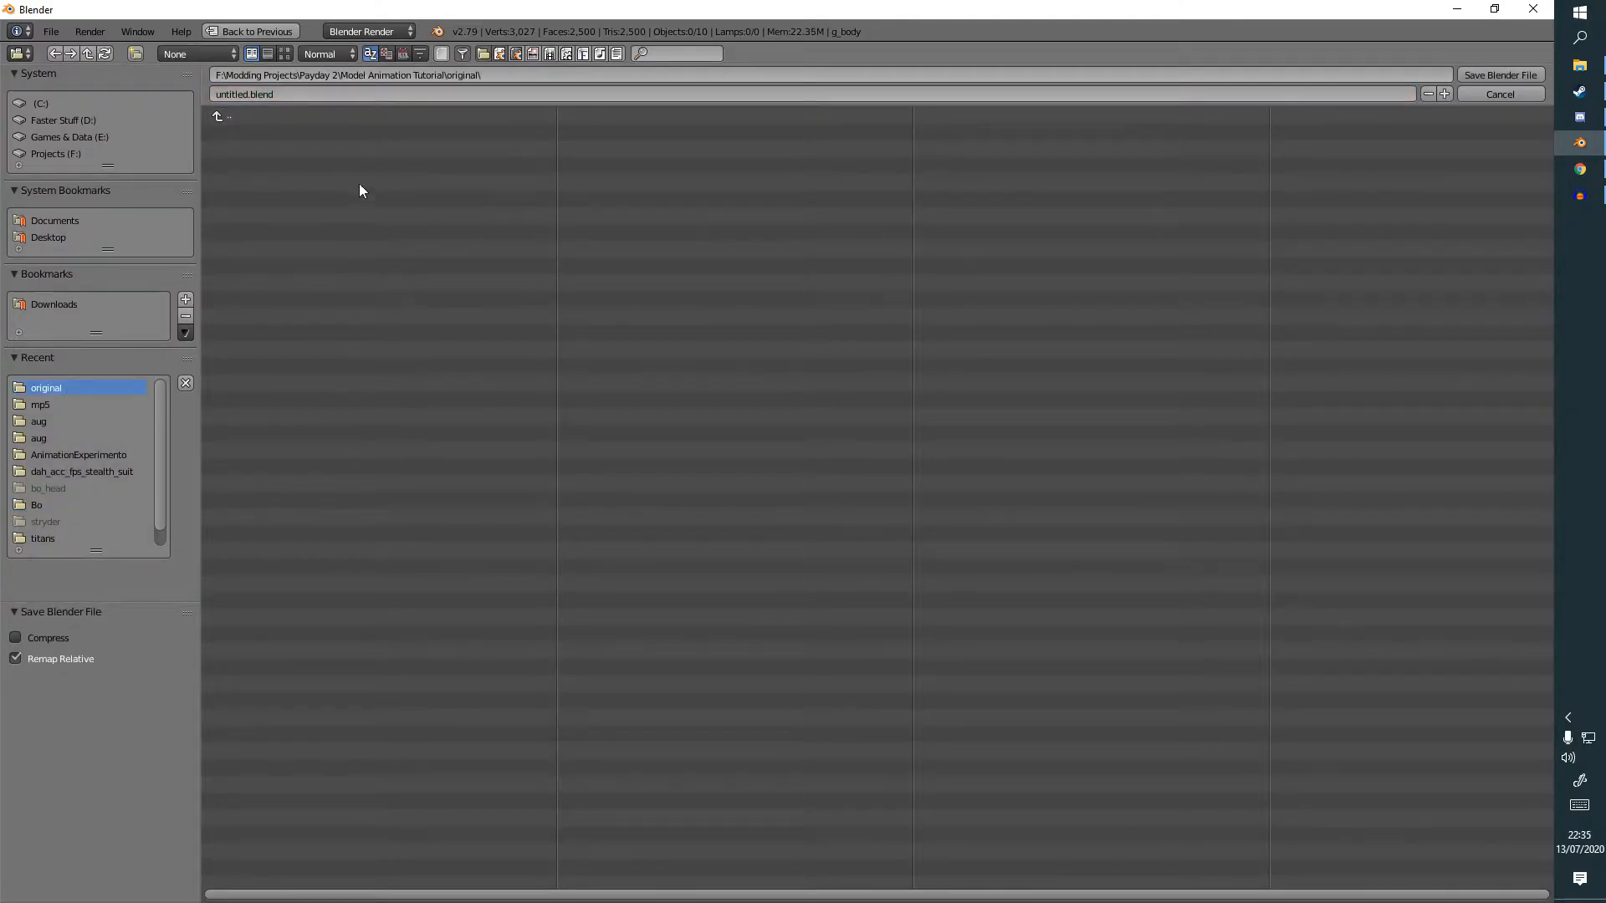
left_click(309, 113)
left_click(324, 94)
type("po")
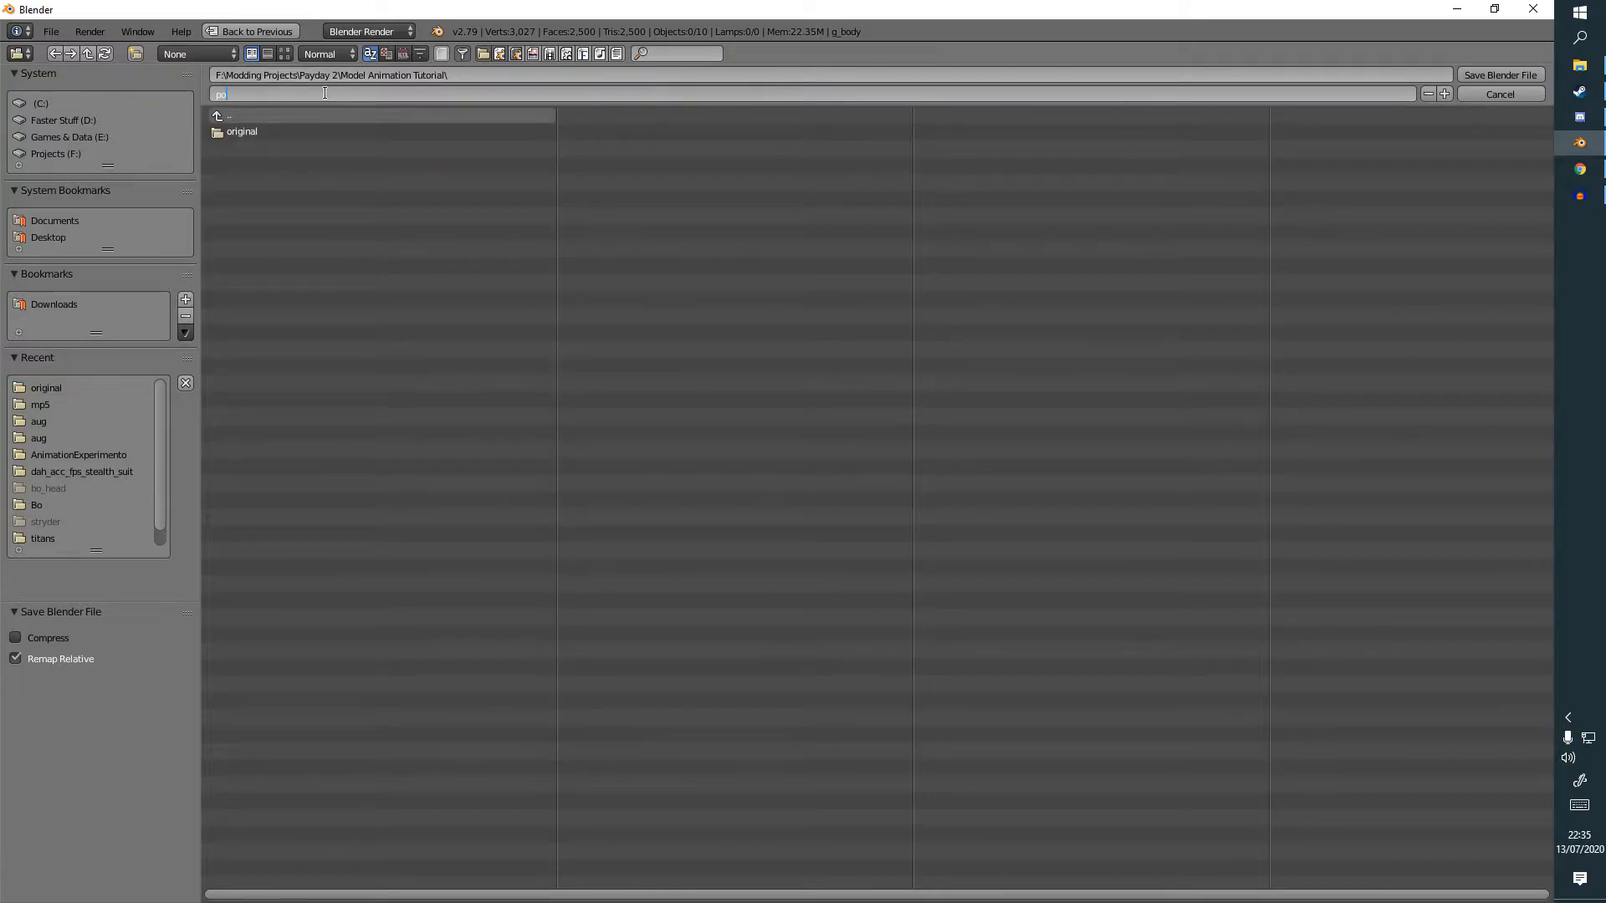
type("lice_car.blend")
key("Return")
Look over the general glTF 2.0 export options and leave without exporting.
middle_click_drag(435, 471, 538, 477)
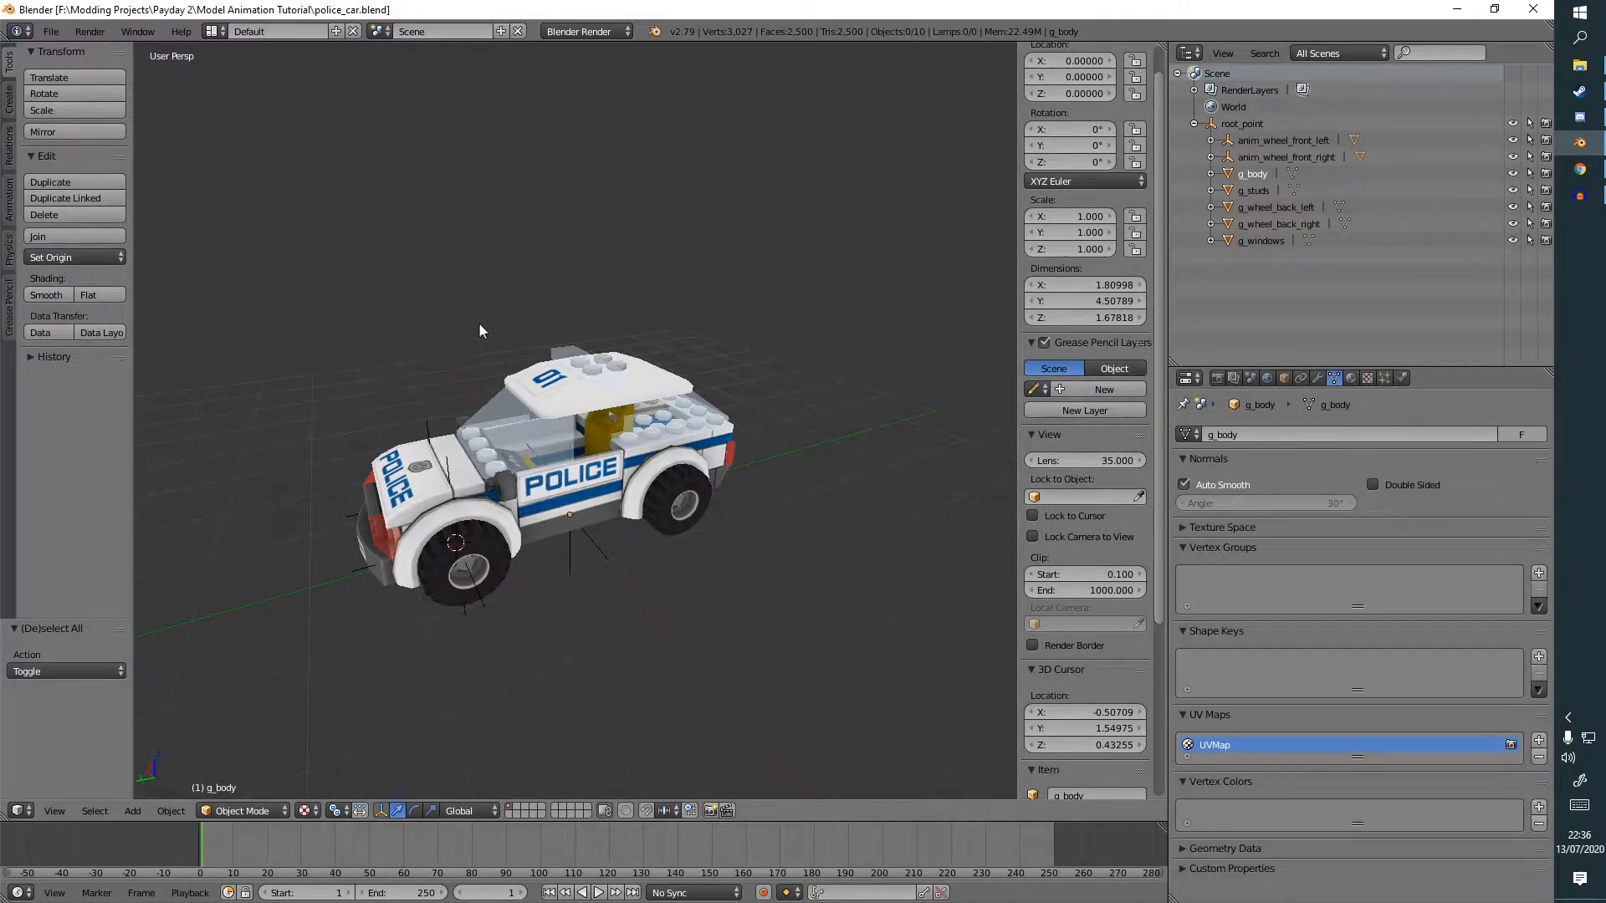
left_click(50, 31)
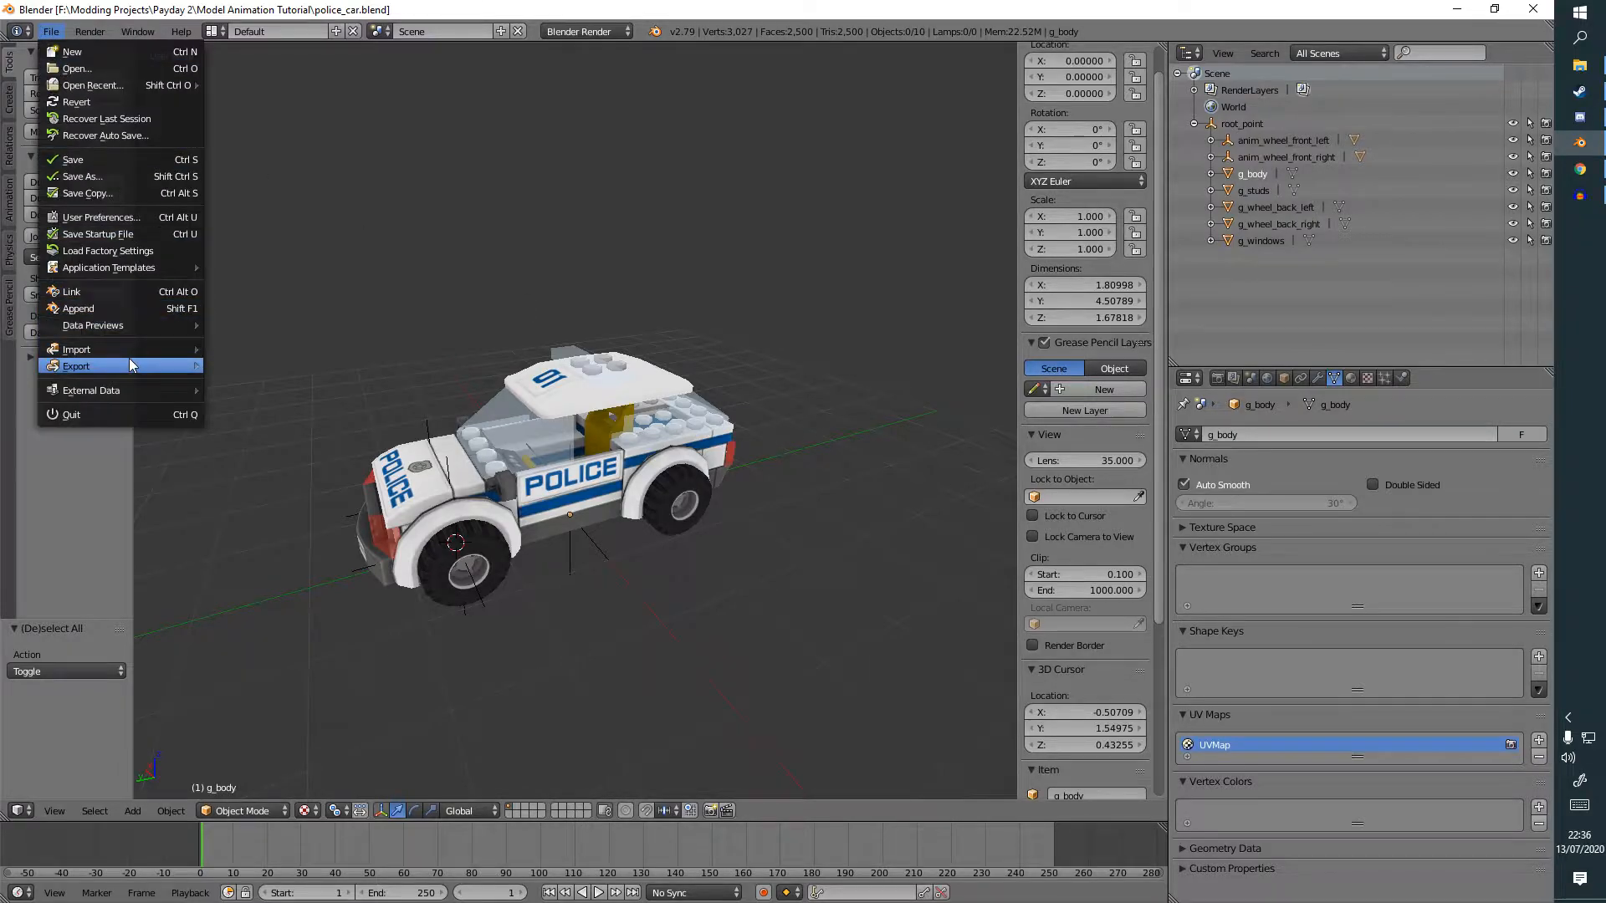
mouse_move(126, 366)
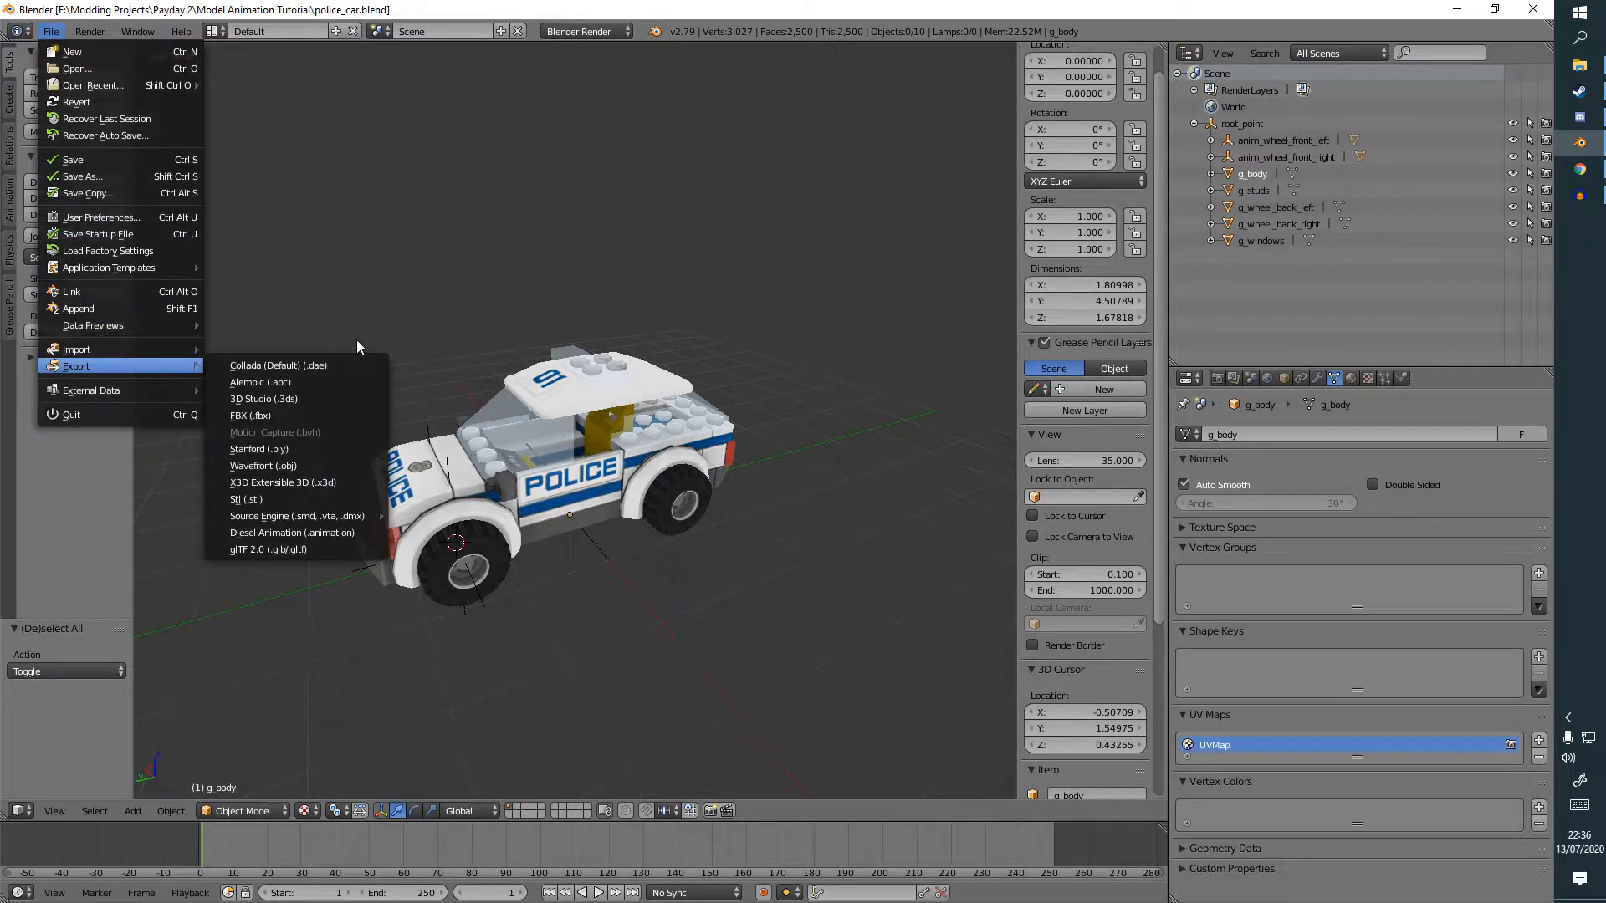
left_click(324, 543)
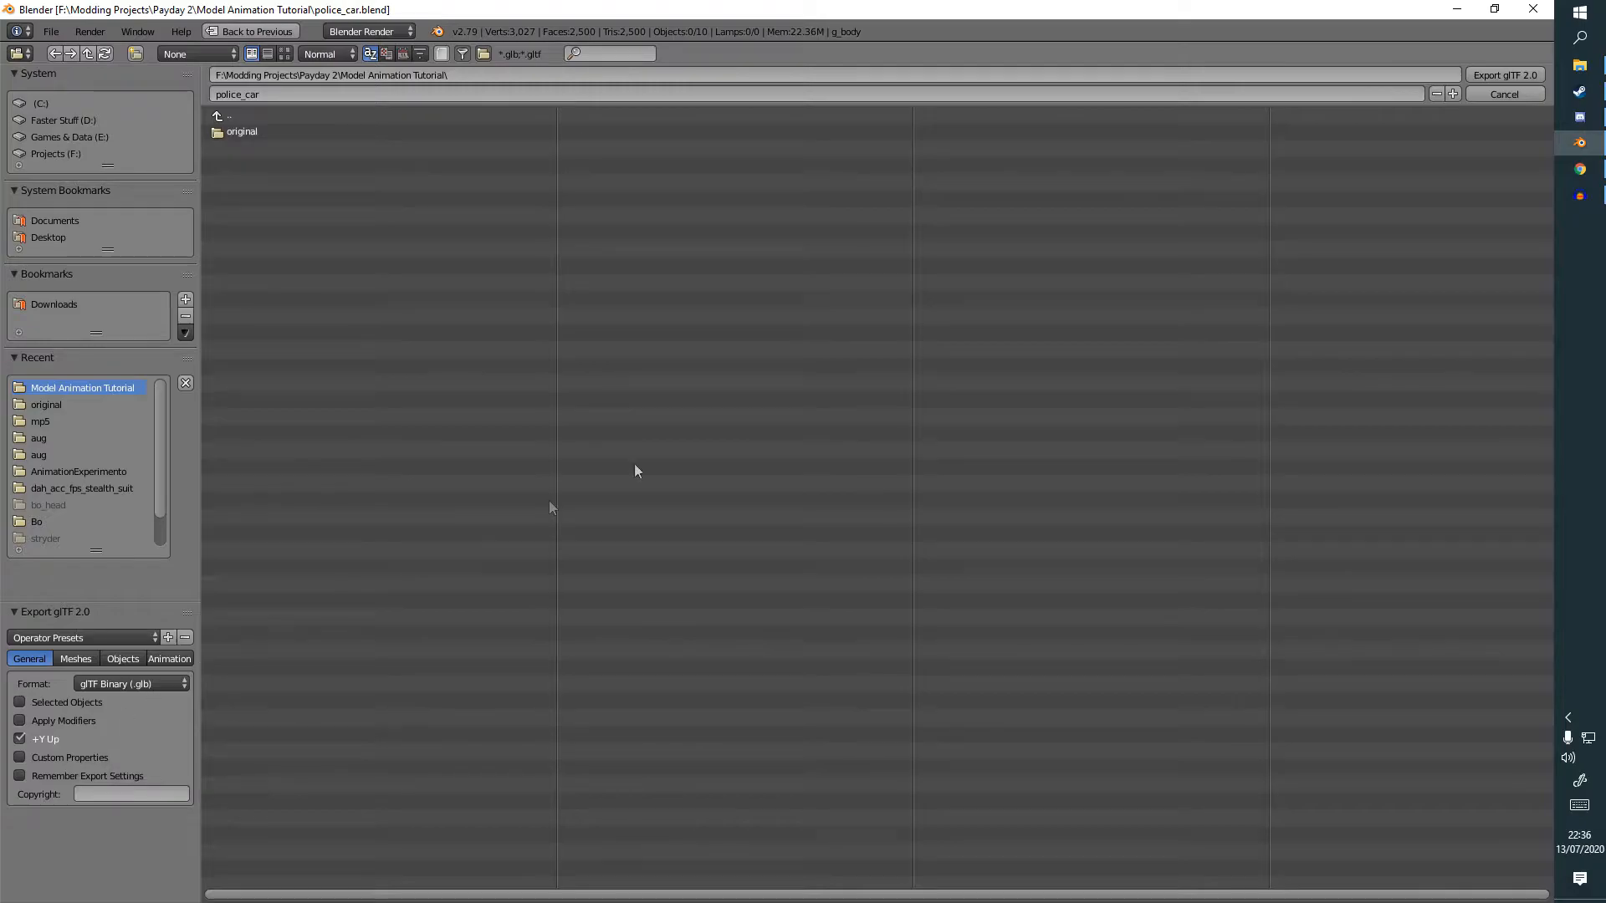
left_click(1504, 94)
middle_click_drag(695, 363, 443, 489)
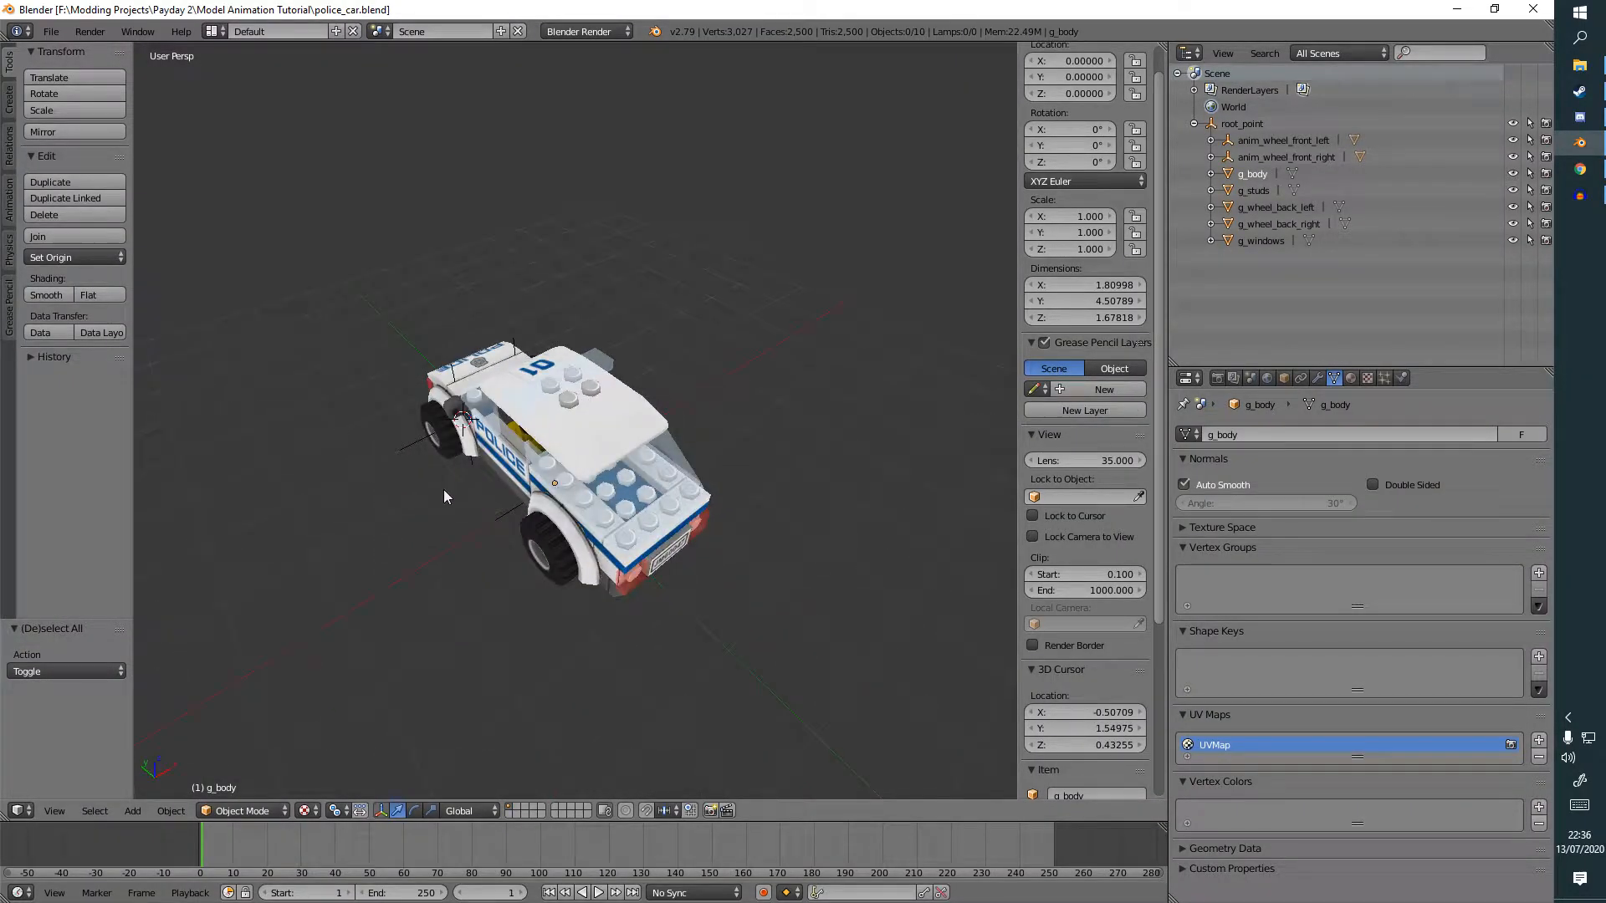
Turn off +Y Up in the glTF 2.0 export options and cancel the export.
left_click(52, 32)
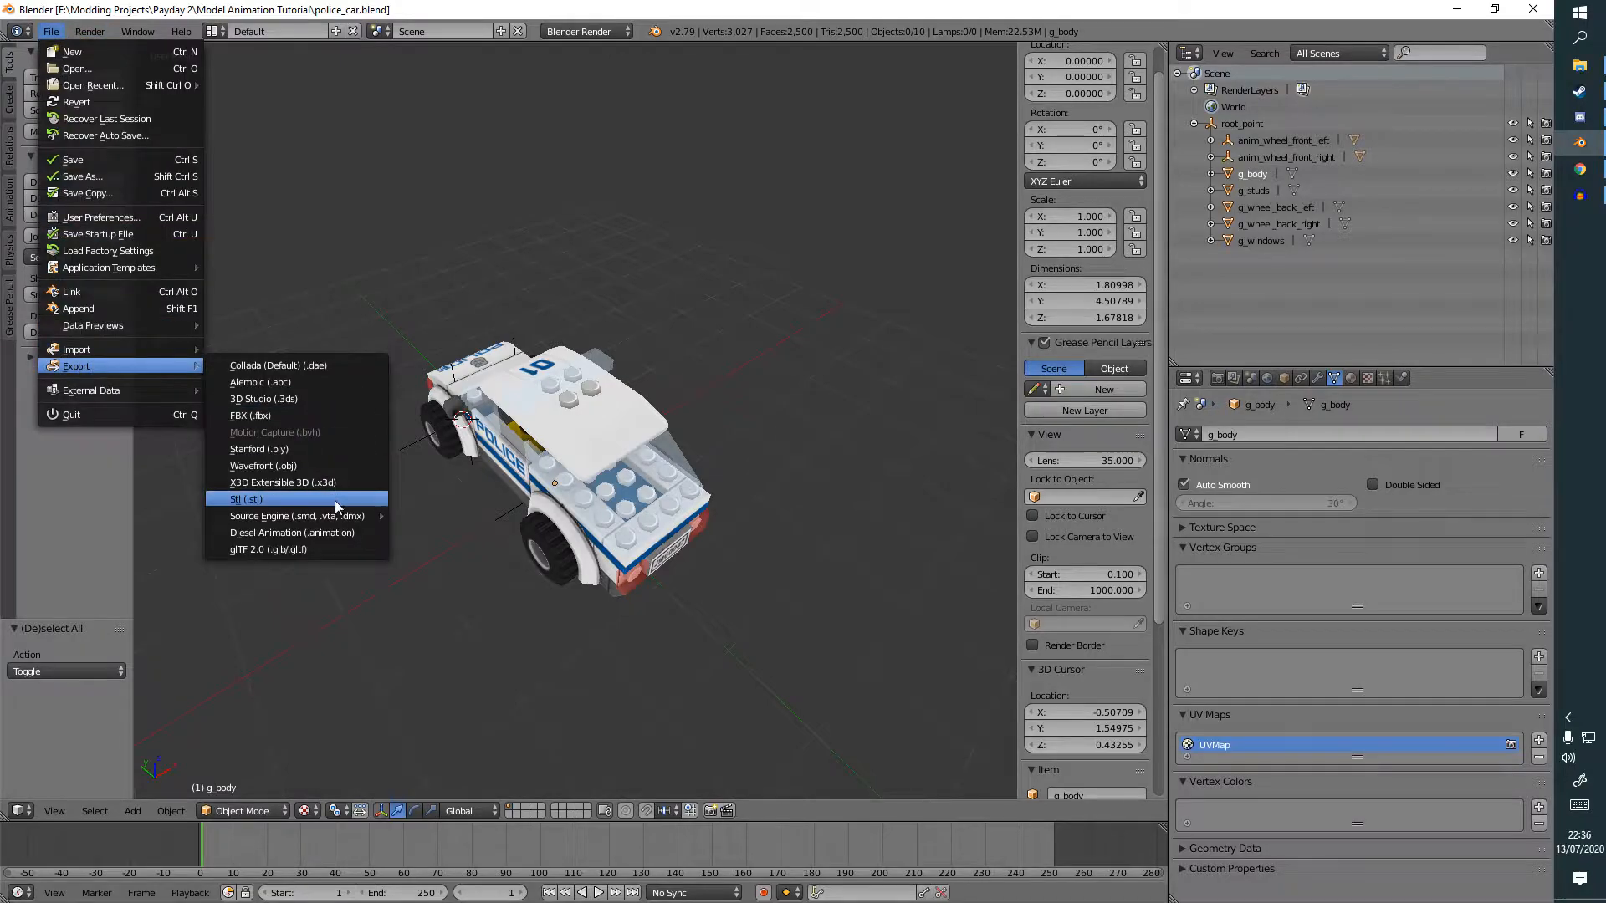
left_click(320, 535)
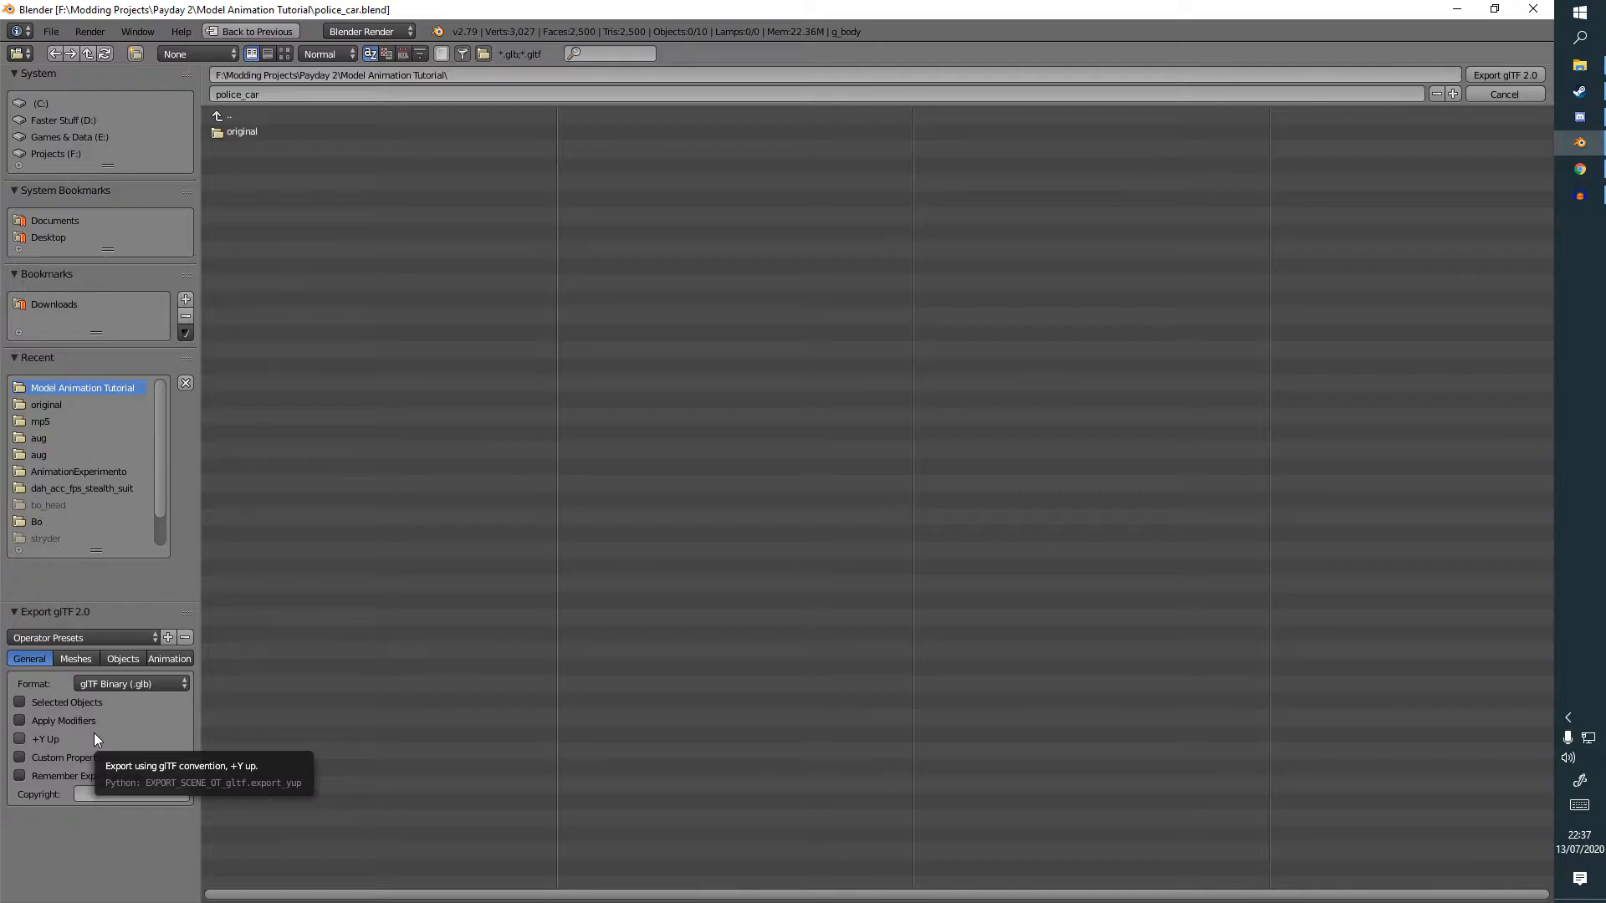
left_click(1508, 99)
middle_click_drag(731, 485, 795, 438)
scroll(795, 439, "up", 3)
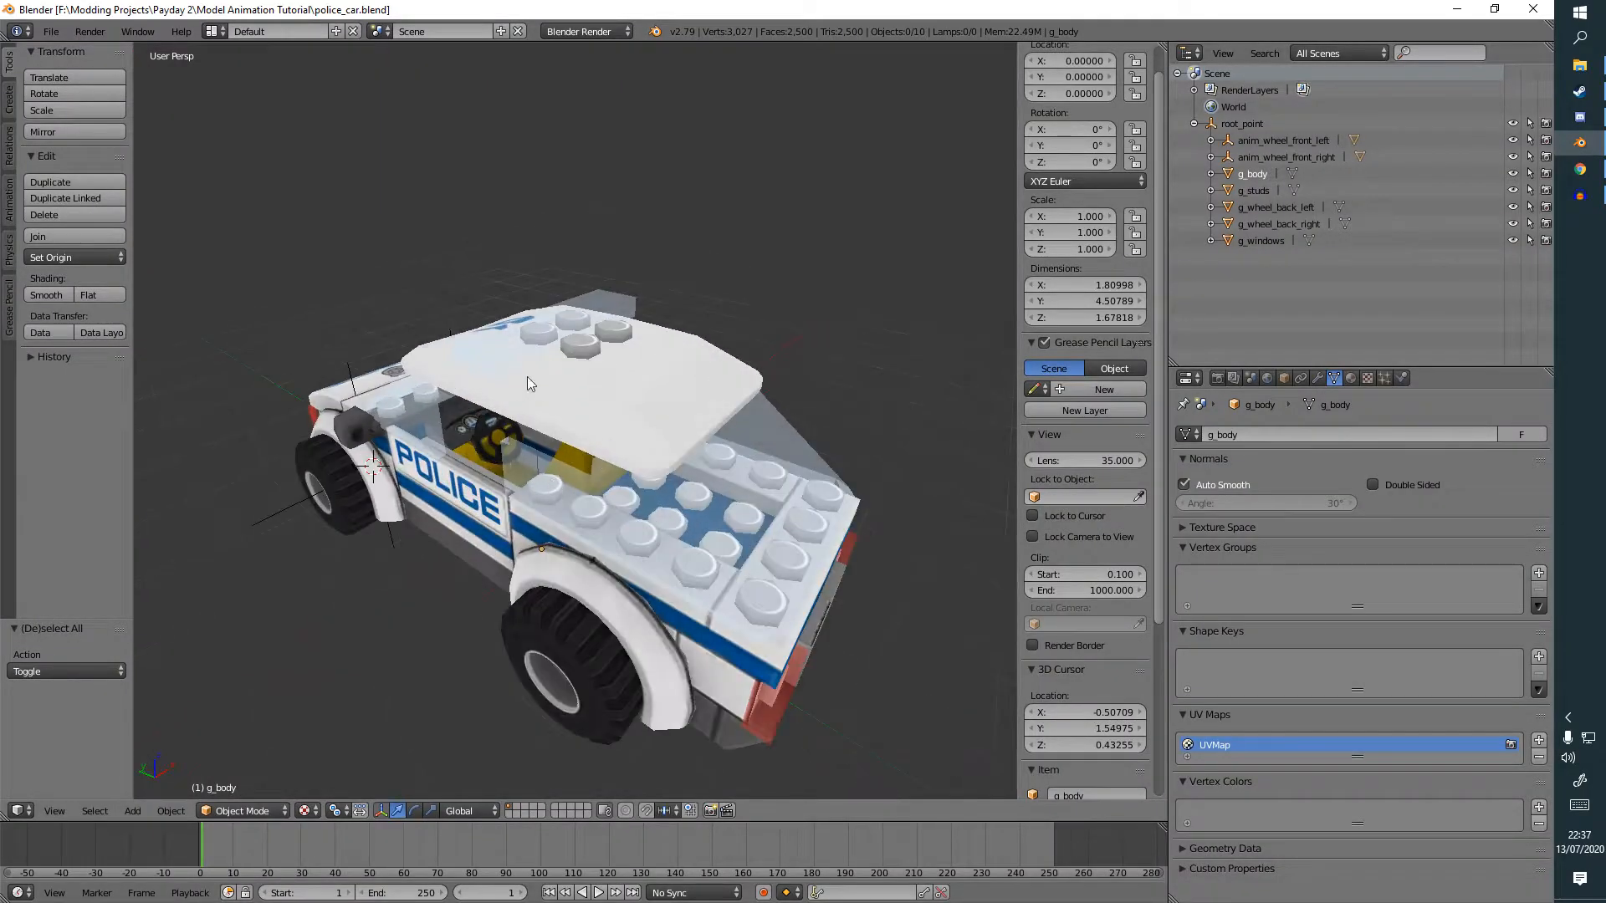
Select the whole g_windows mesh in Edit Mode and examine the available shading tools and the window geometry.
right_click(528, 385)
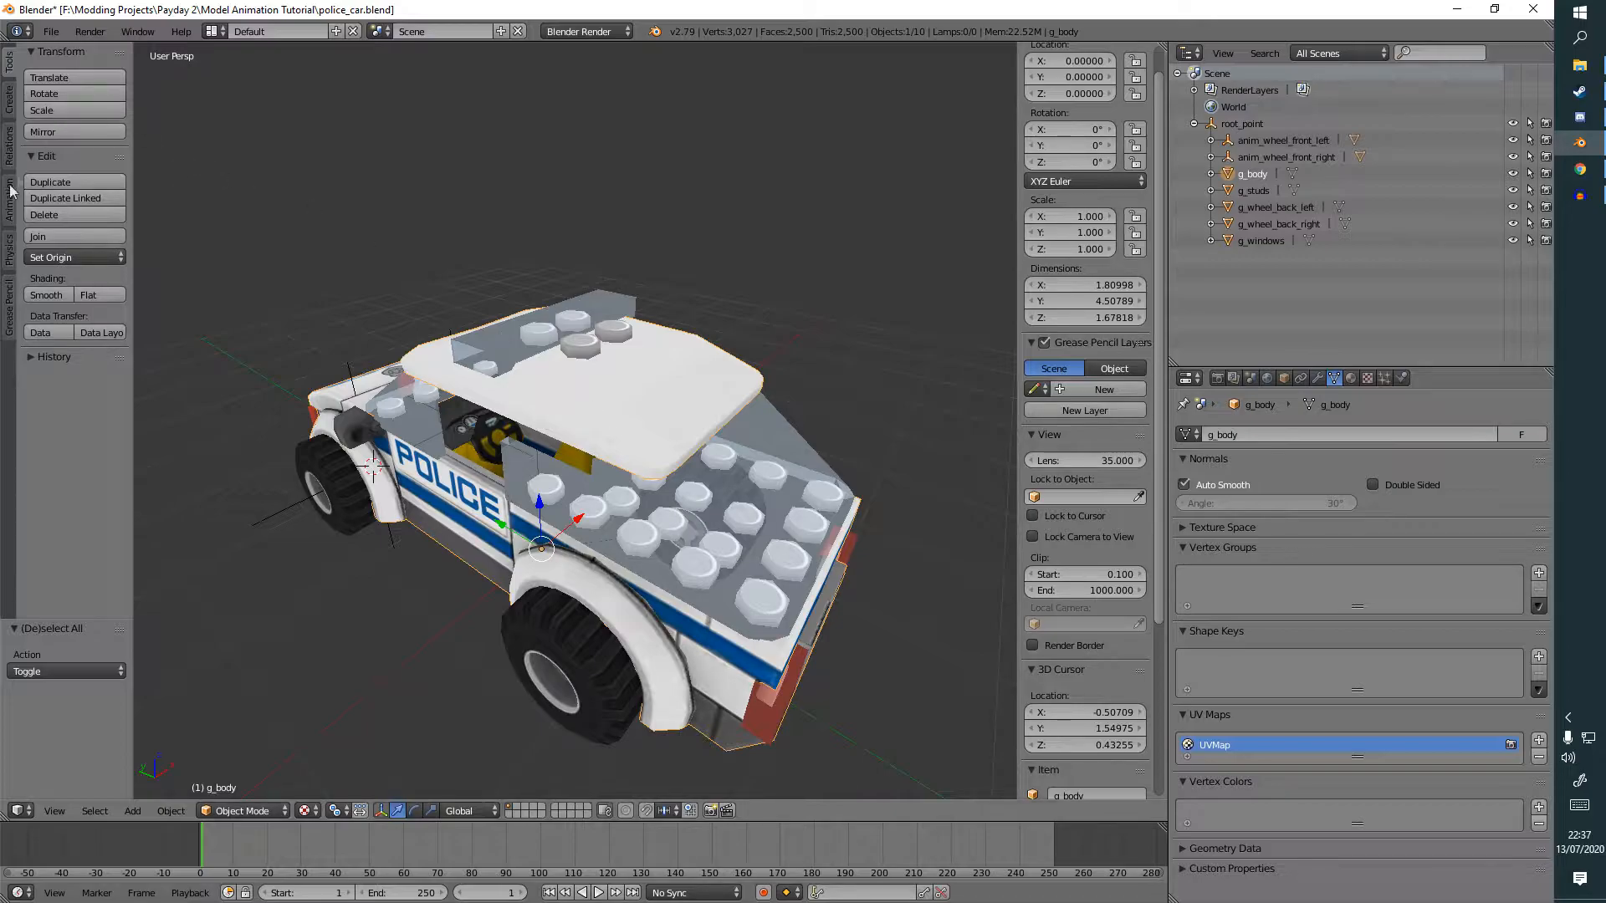
right_click(640, 412)
left_click(243, 811)
left_click(242, 777)
key("a")
key("a")
left_click(9, 154)
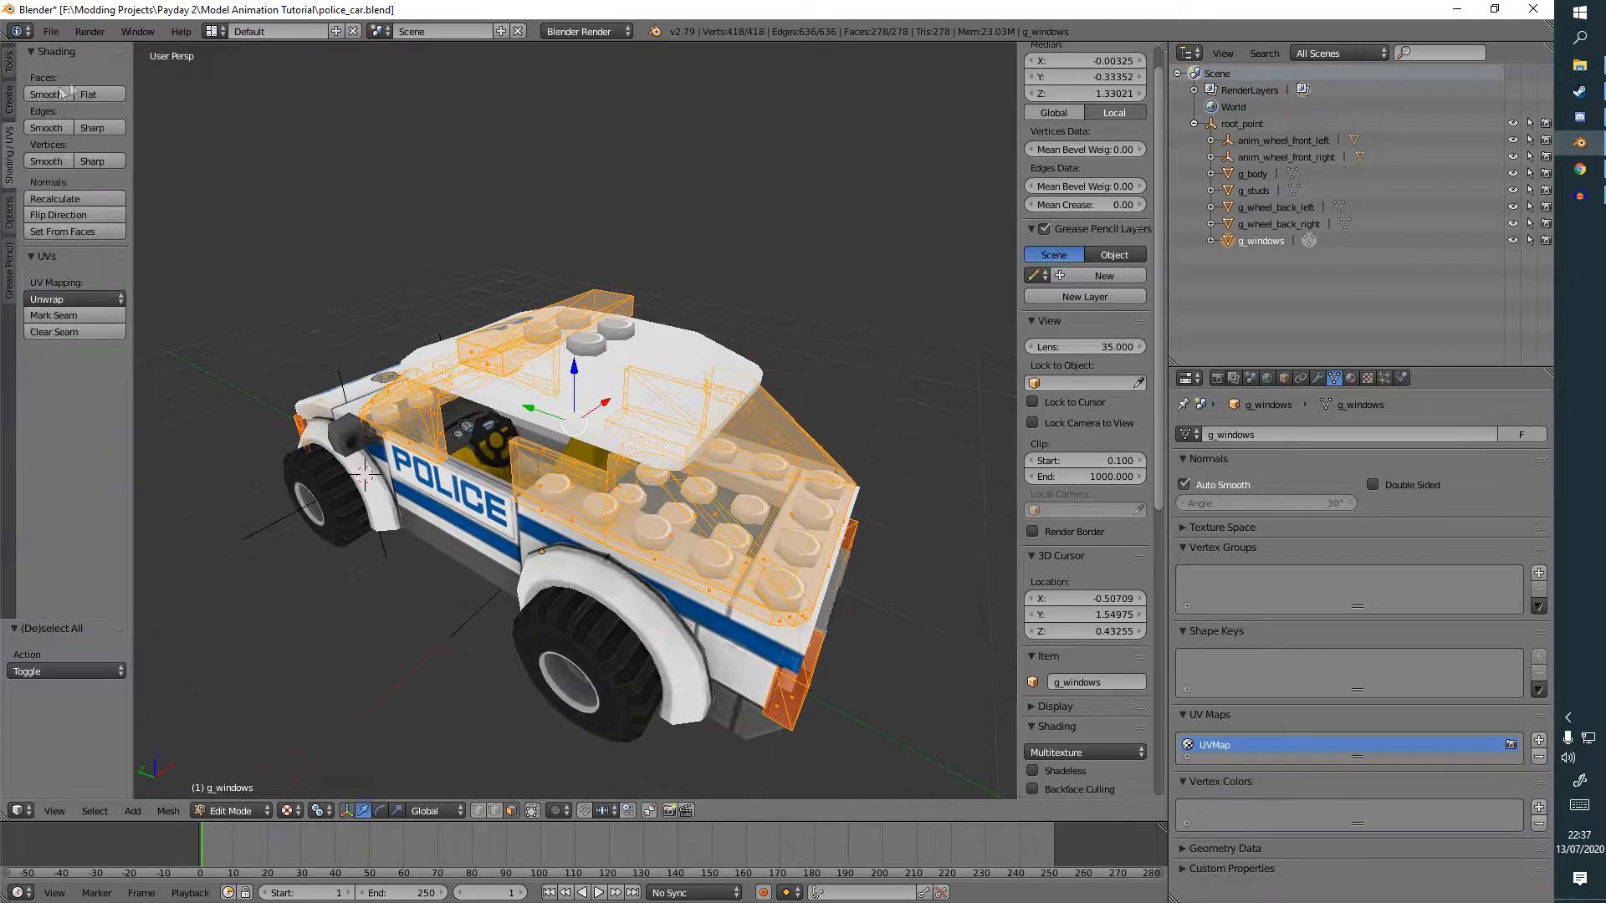
middle_click_drag(506, 539, 550, 497)
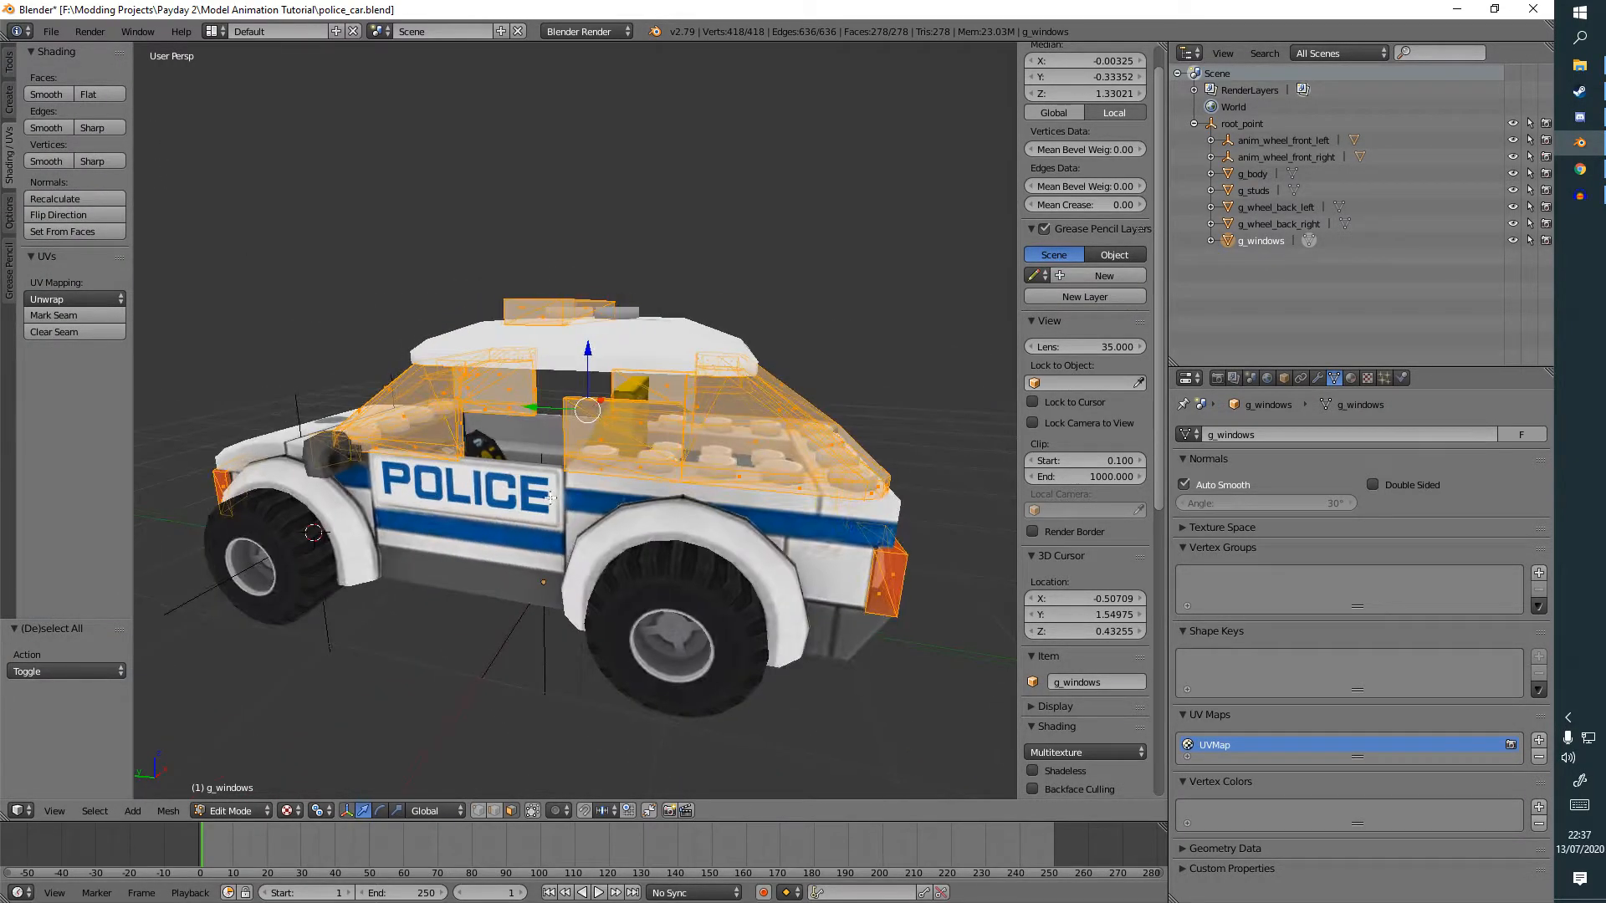
middle_click_drag(622, 458, 593, 492)
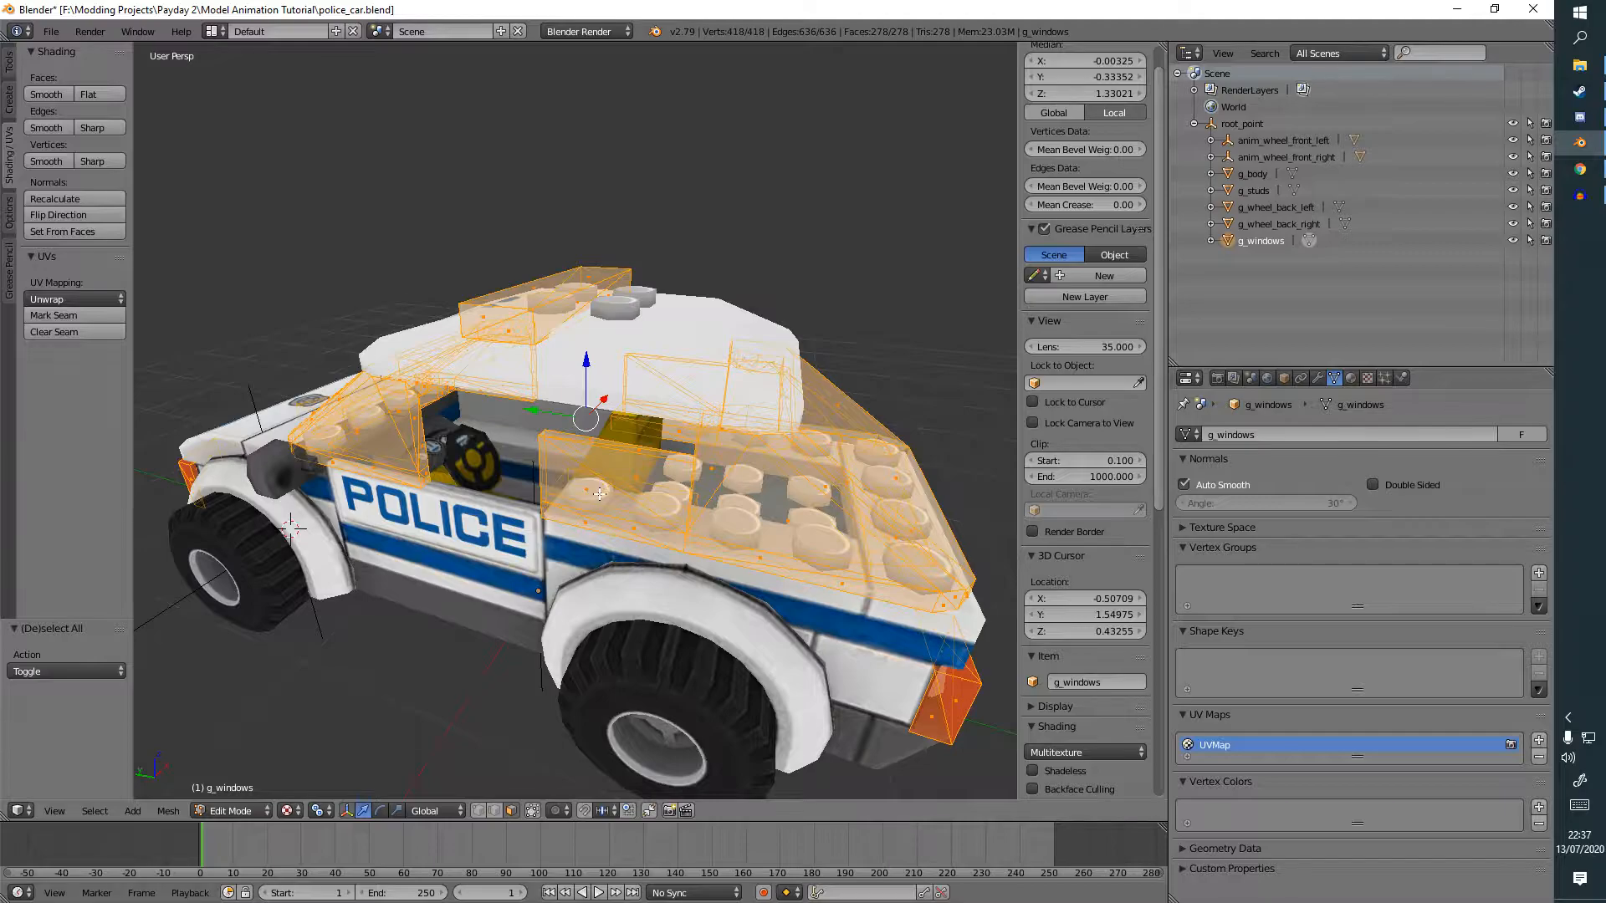
Clear the mesh selection and examine individual faces of g_windows around the door opening.
scroll(593, 494, "up", 1)
key("a")
right_click(590, 511)
middle_click_drag(597, 534, 493, 502)
scroll(585, 550, "up", 1)
right_click(509, 503)
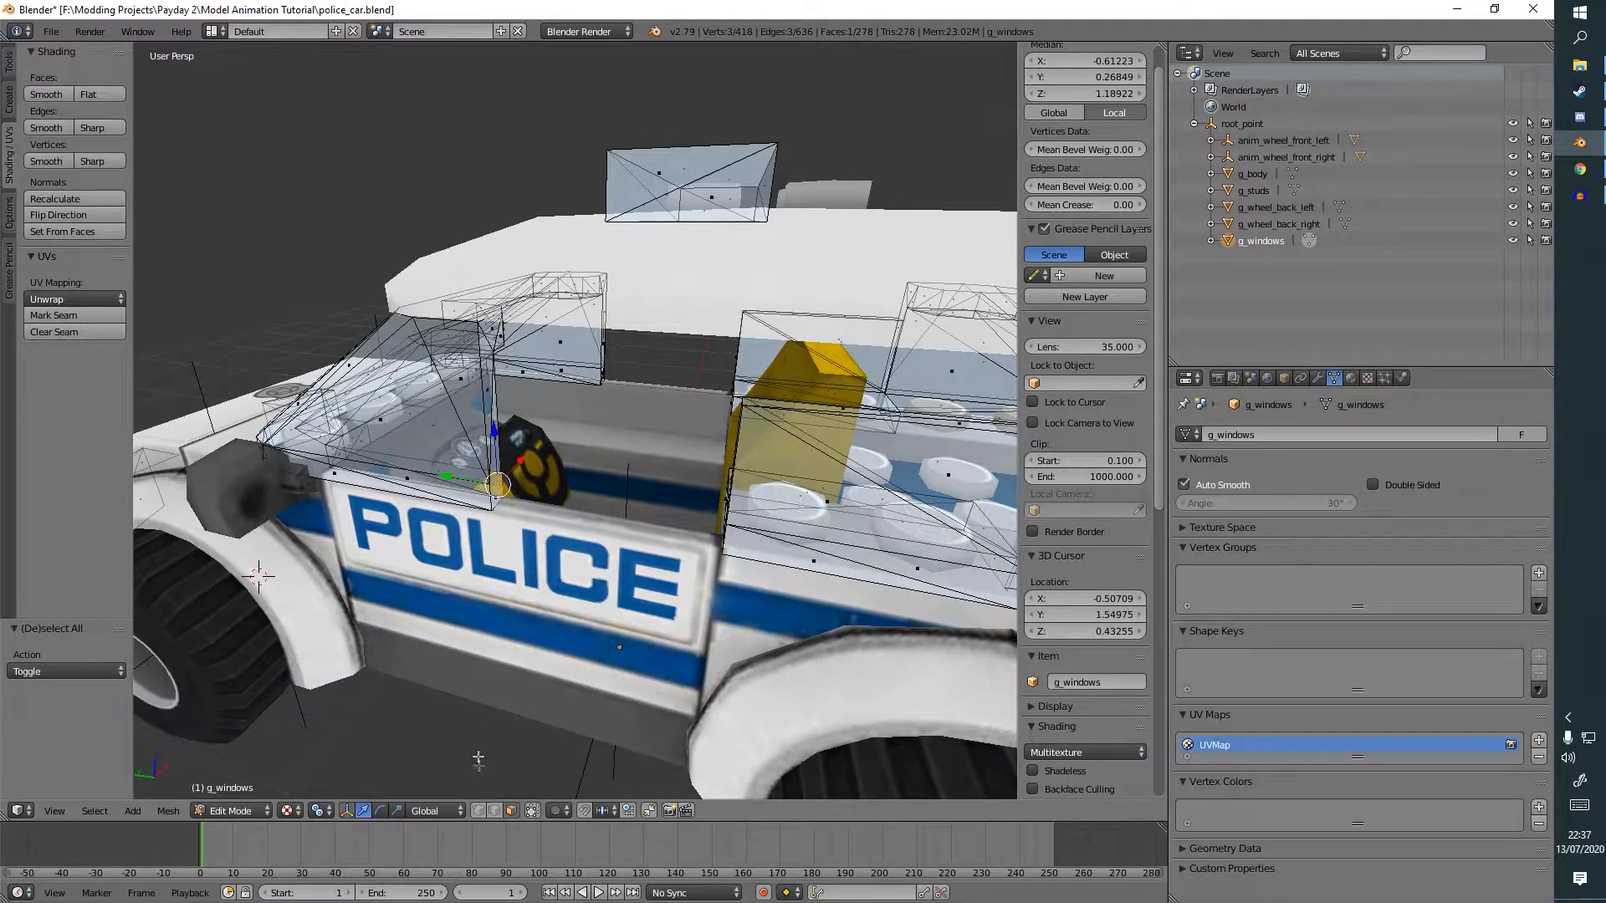
Try moving a lower corner vertex of the front side window, undo the move, and deselect everything.
right_click(502, 505)
scroll(502, 505, "up", 3)
middle_click_drag(446, 541, 559, 485)
key("g")
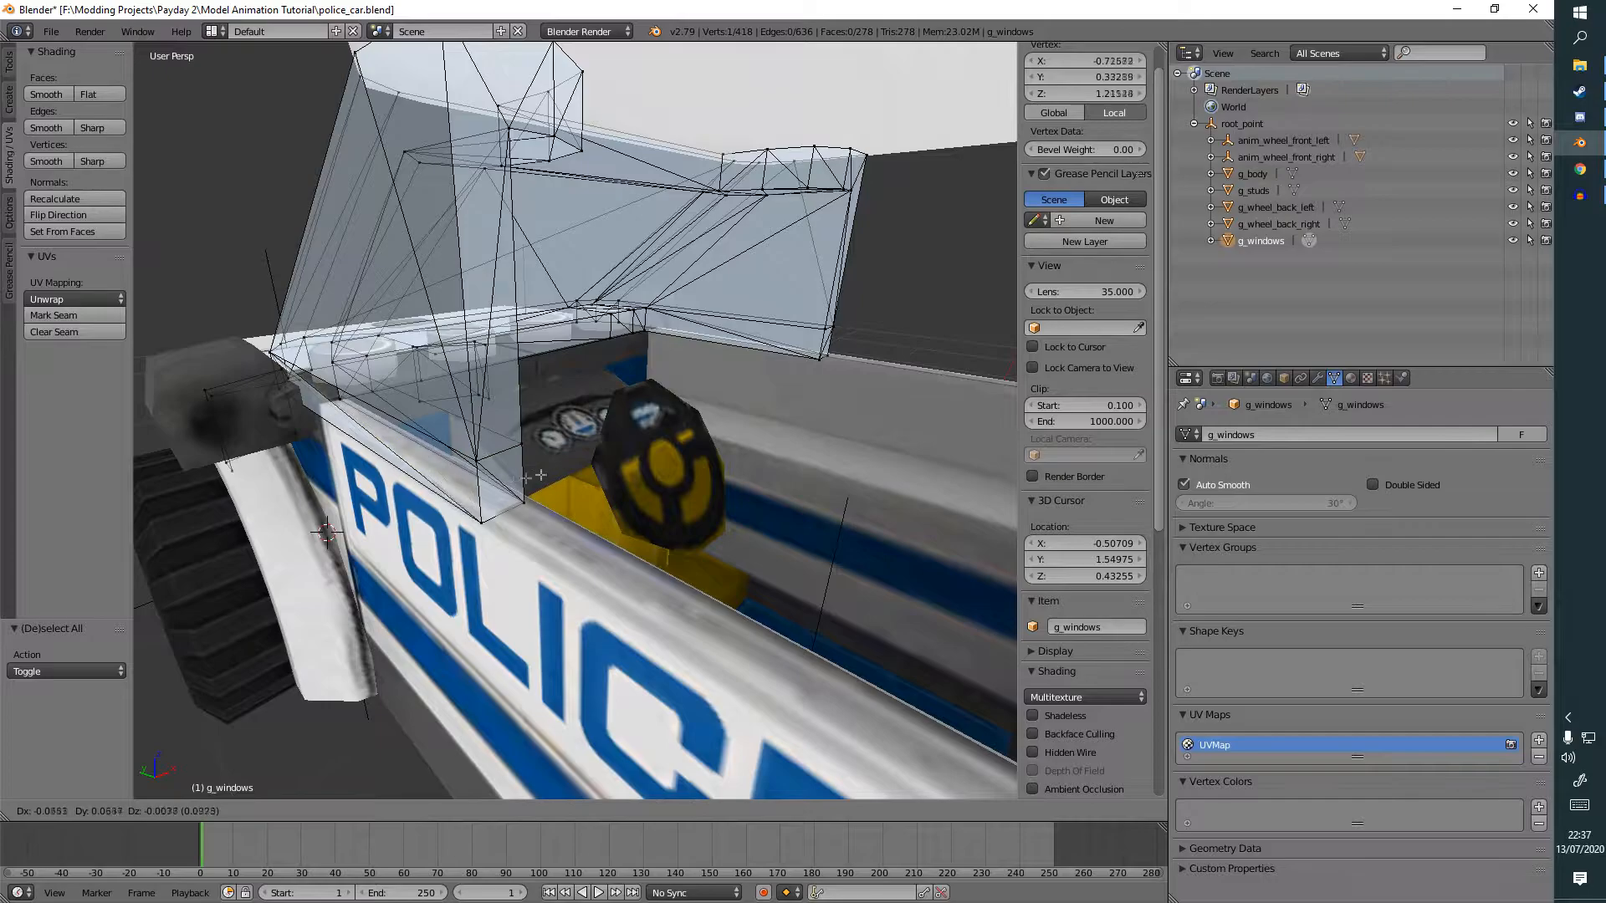
left_click(387, 562)
middle_click_drag(387, 562, 499, 300)
middle_click_drag(682, 304, 570, 351)
key("ctrl+z")
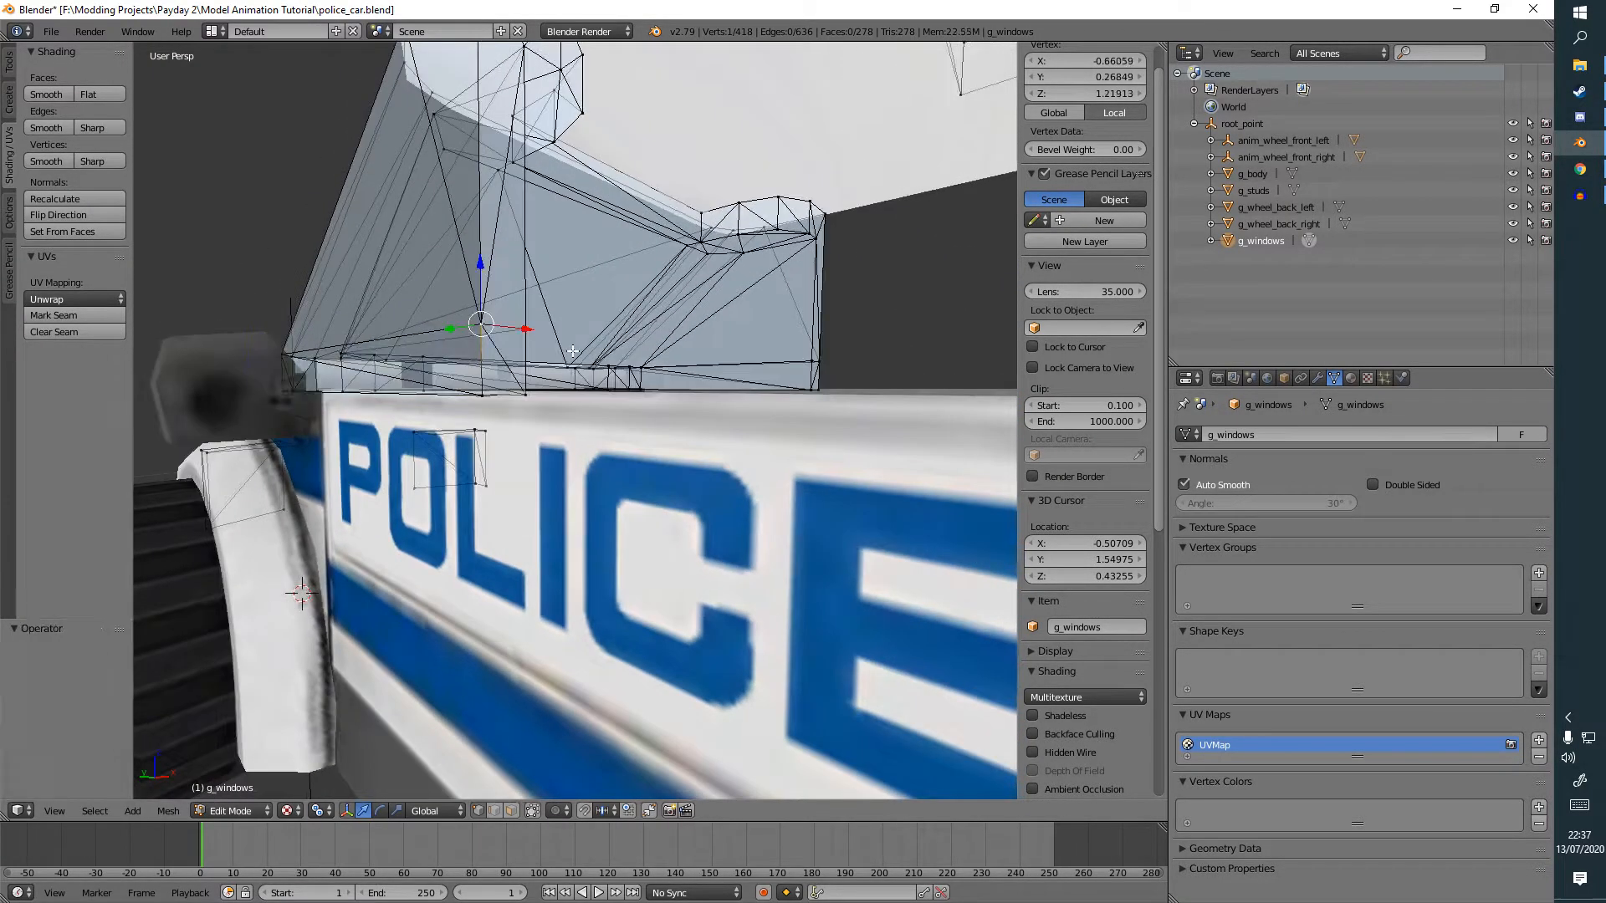
key("a")
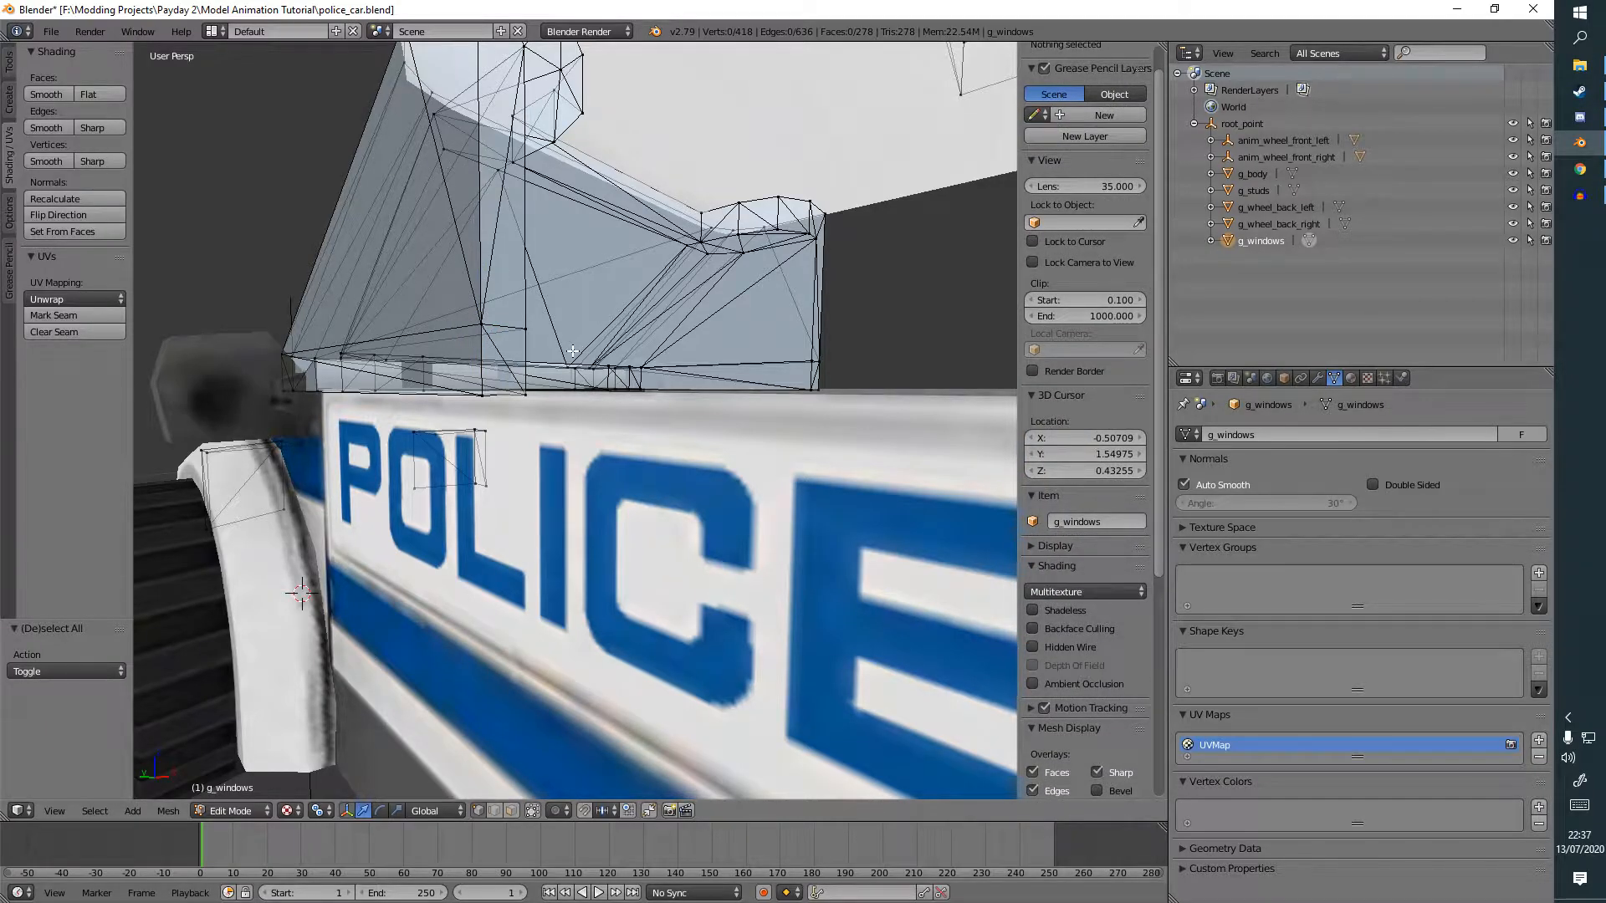
Return g_windows to Object Mode and clear the object selection.
scroll(573, 351, "down", 6)
left_click(232, 811)
left_click(251, 788)
scroll(564, 614, "down", 3)
key("a")
middle_click_drag(564, 614, 661, 635)
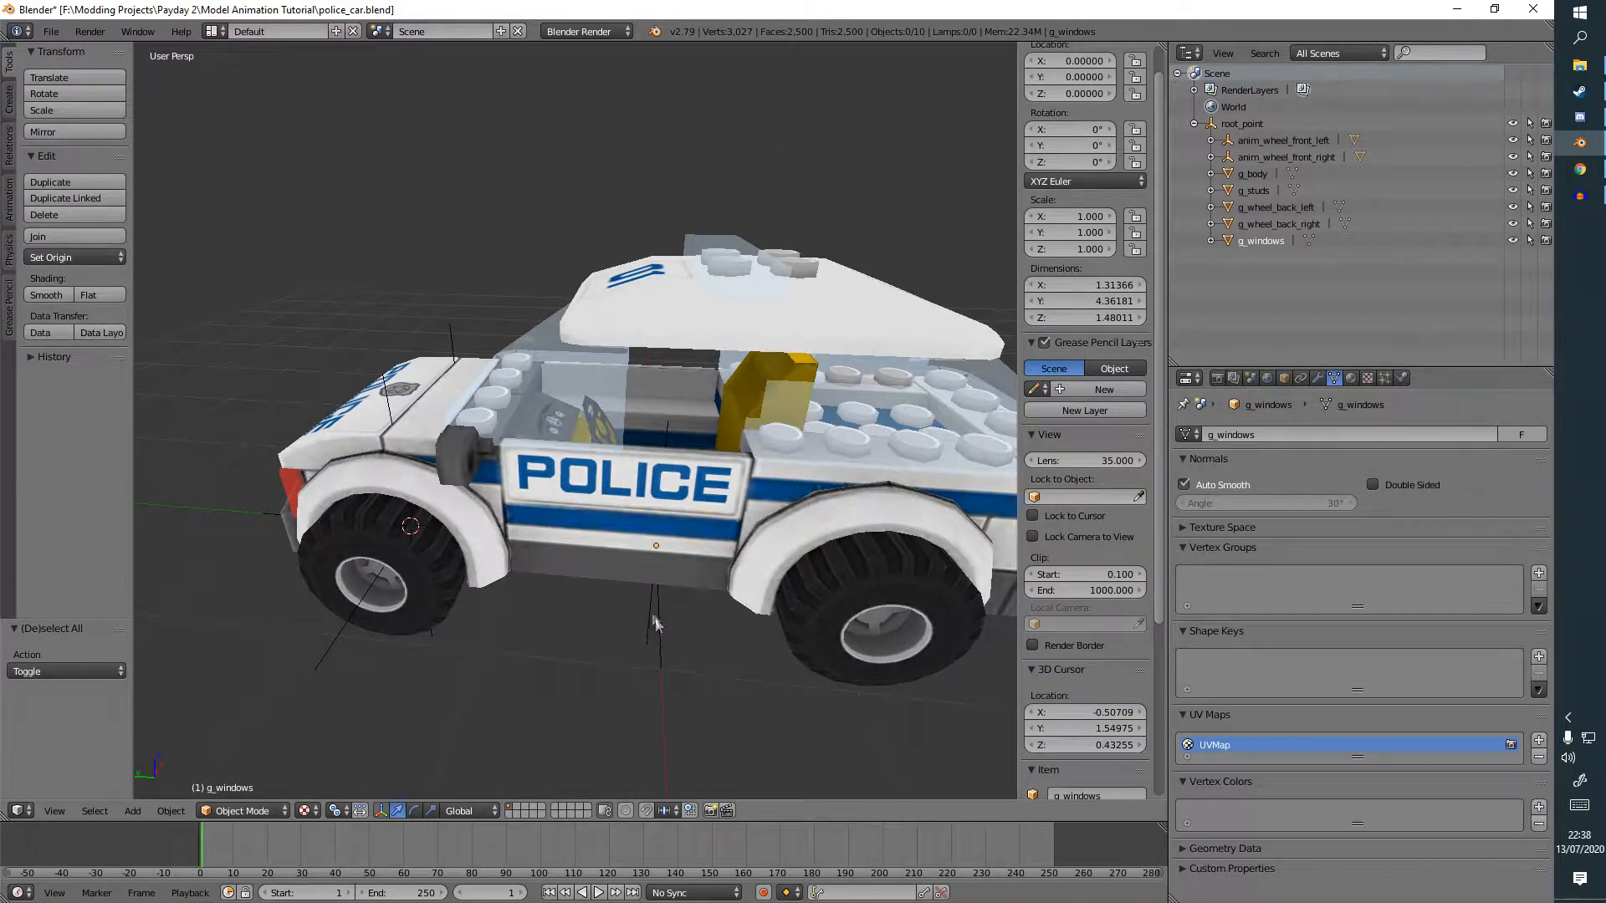
Add an Edge Split modifier to g_windows with Edge Angle disabled and Sharp Edges enabled.
right_click(565, 427)
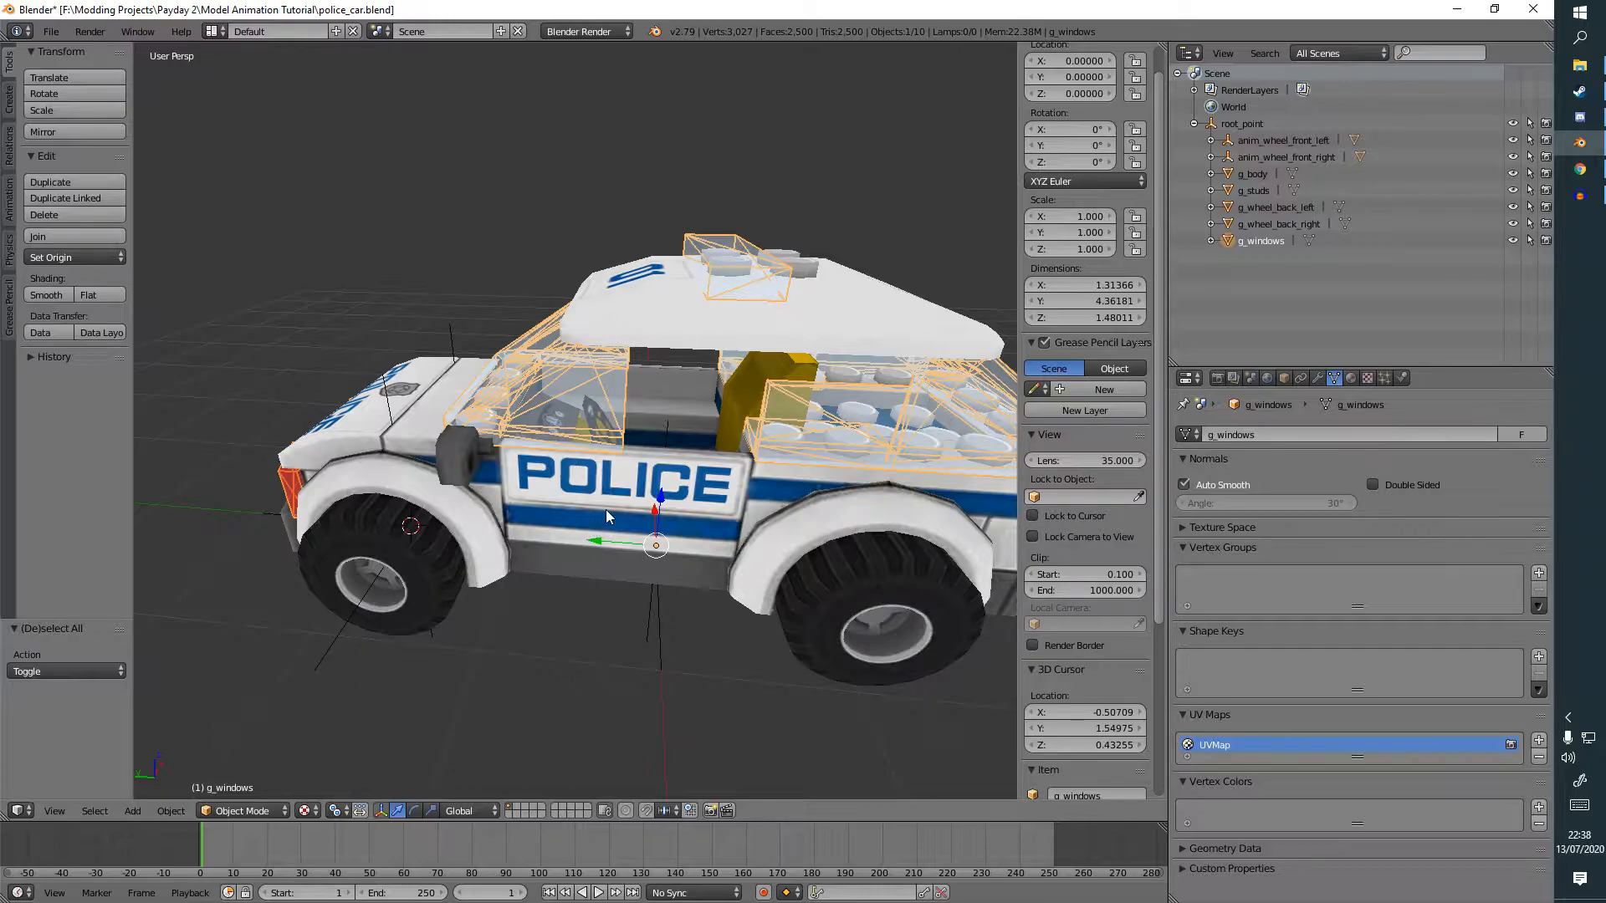
left_click(1319, 378)
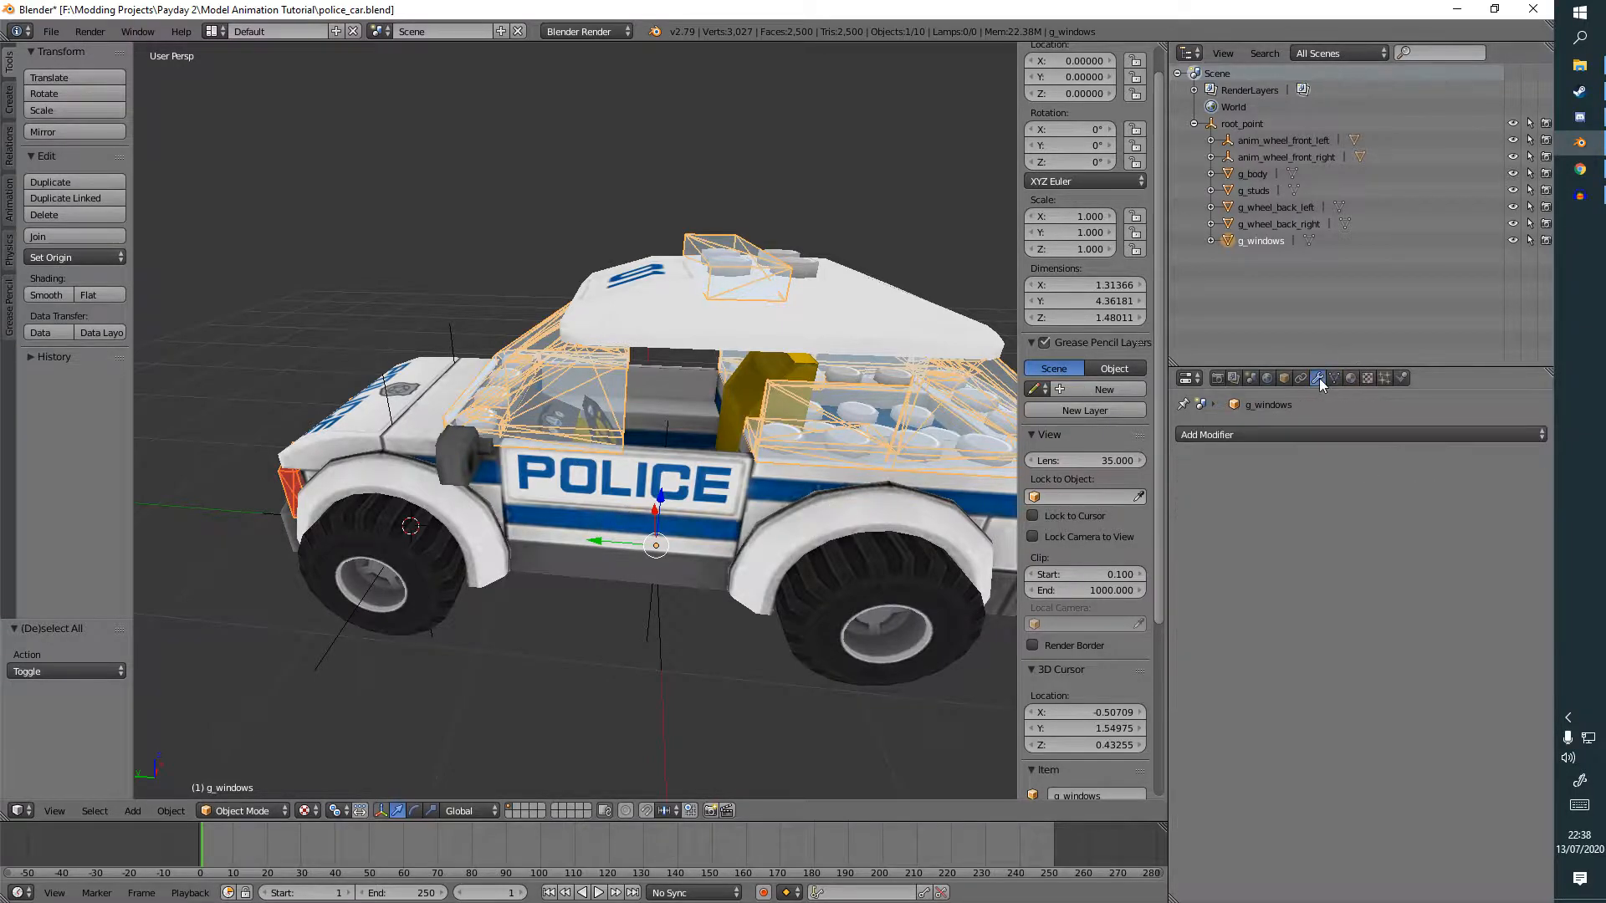
left_click(1259, 430)
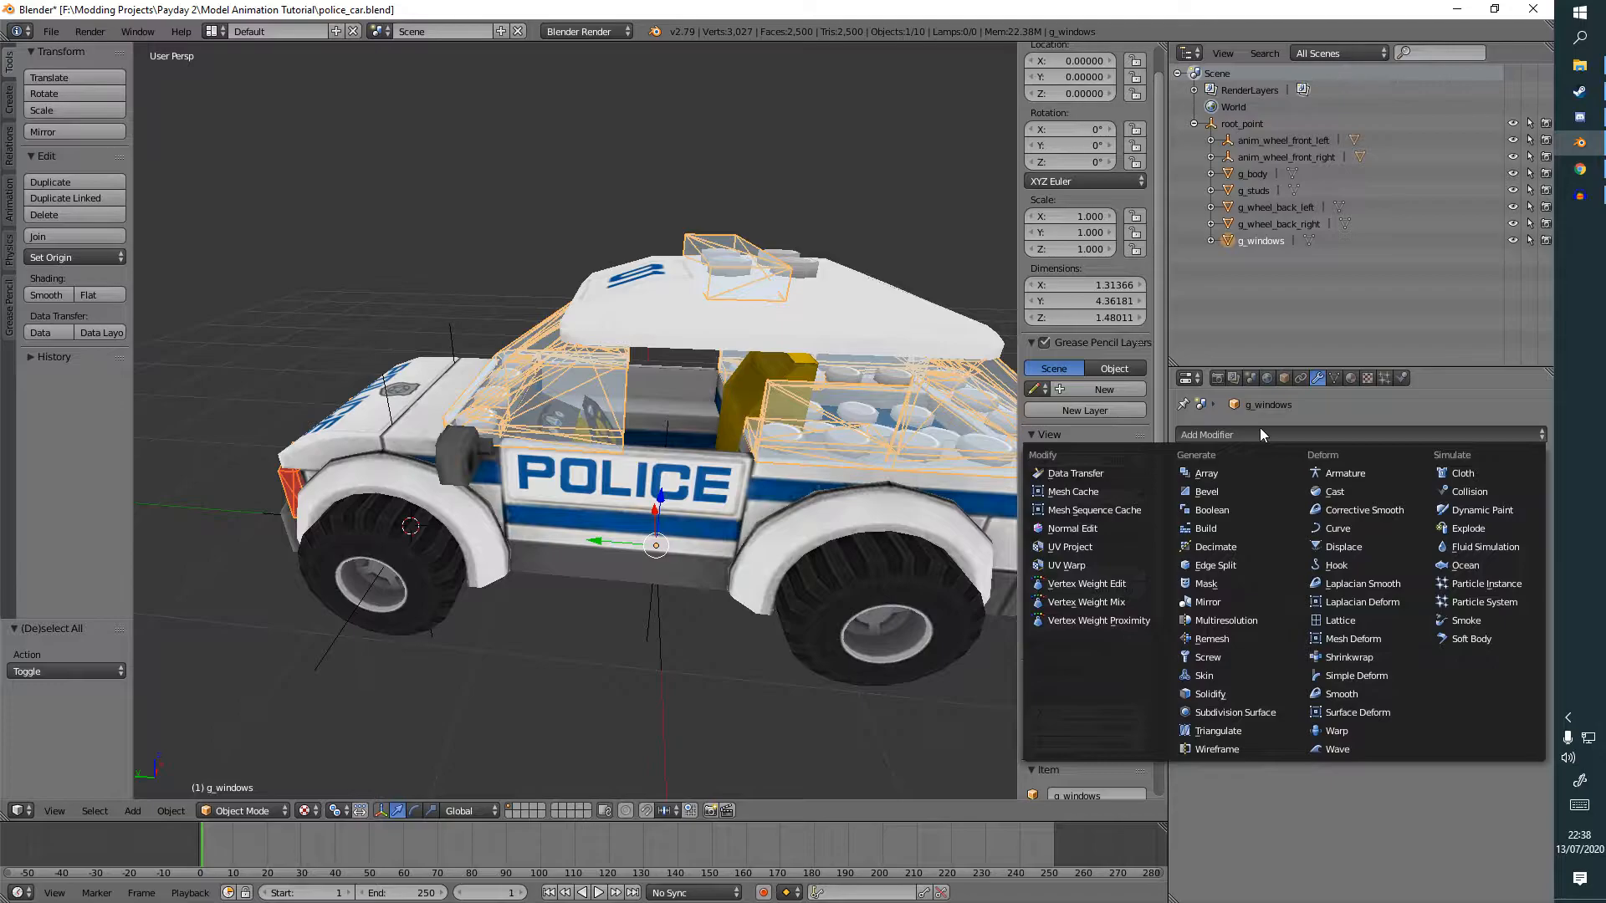
left_click(1266, 560)
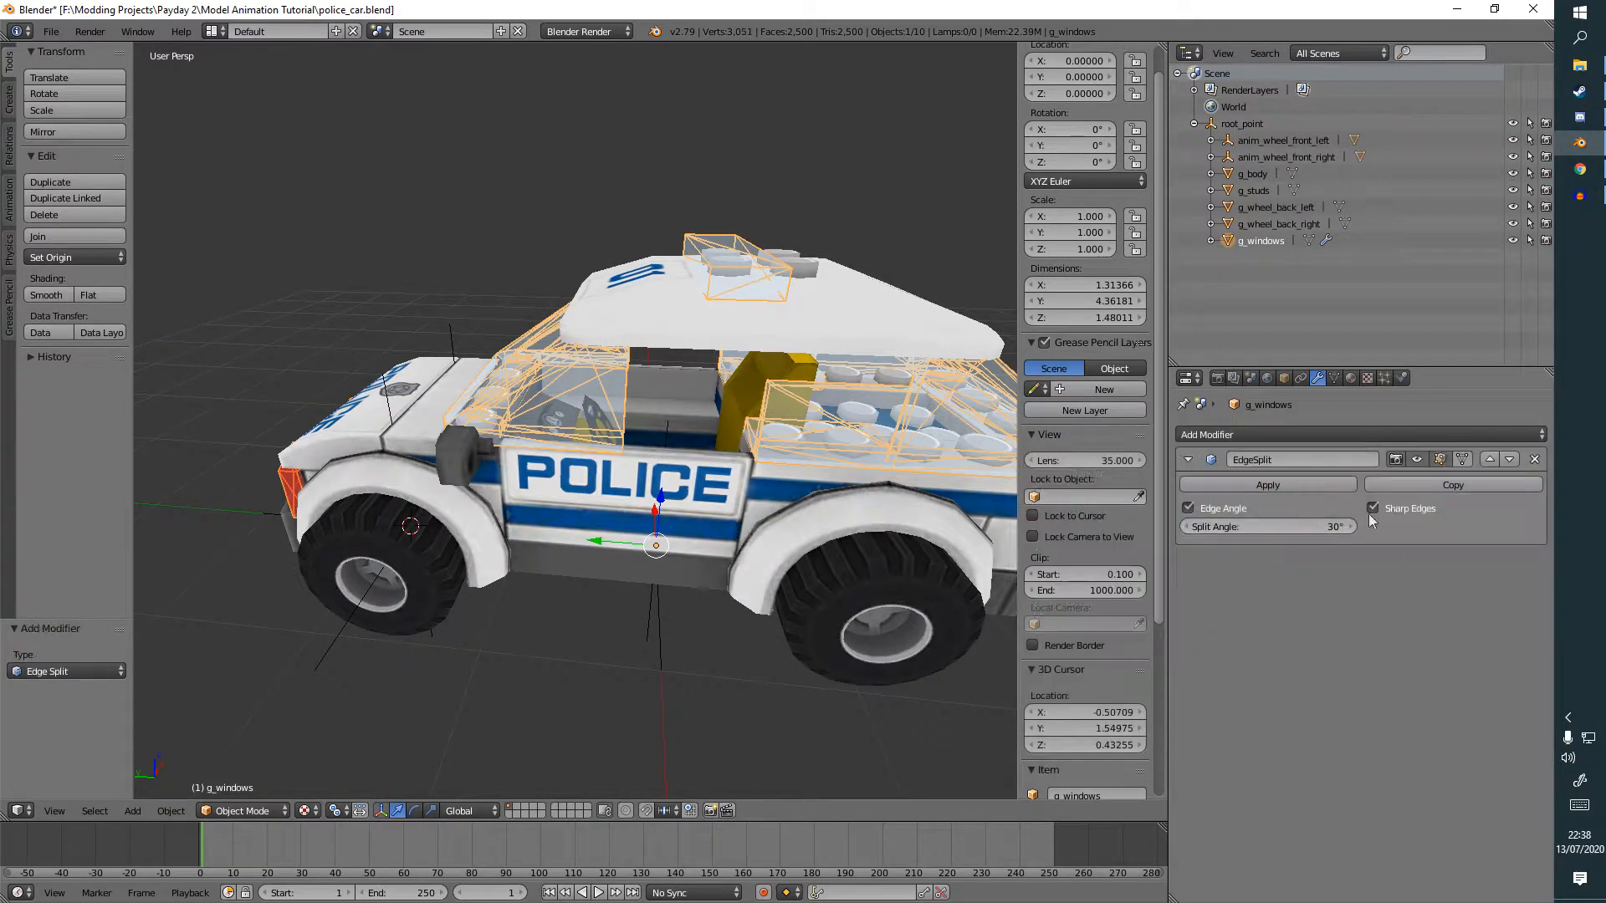
left_click(1232, 509)
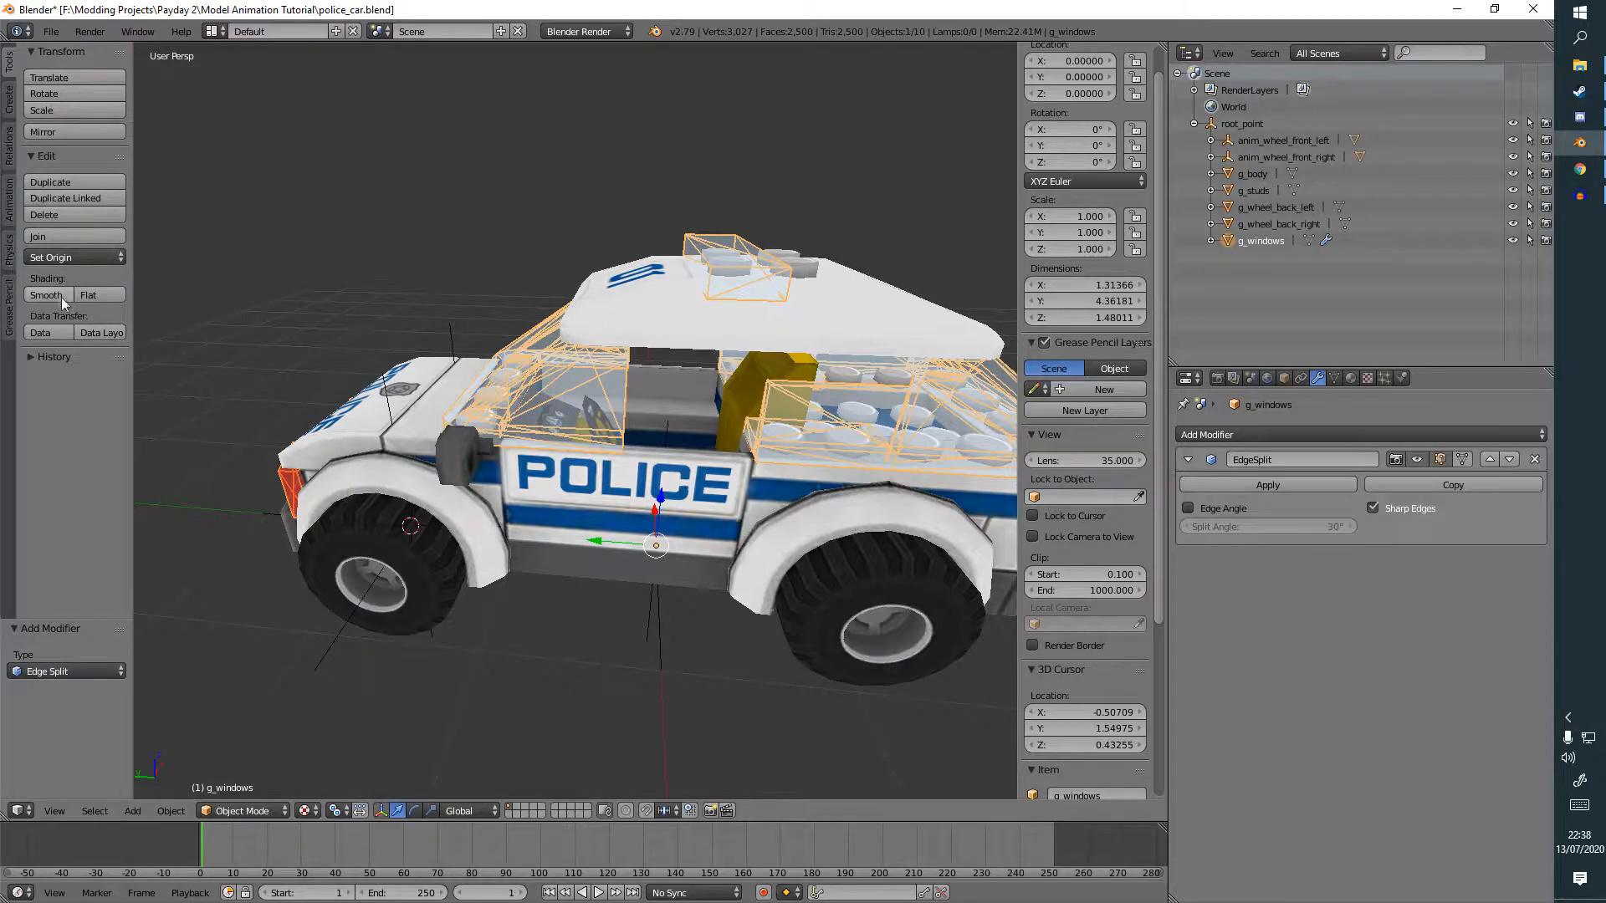
Look through the shading and UV tools for g_windows in Edit Mode with all its geometry selected.
left_click(6, 186)
left_click(9, 156)
left_click(5, 252)
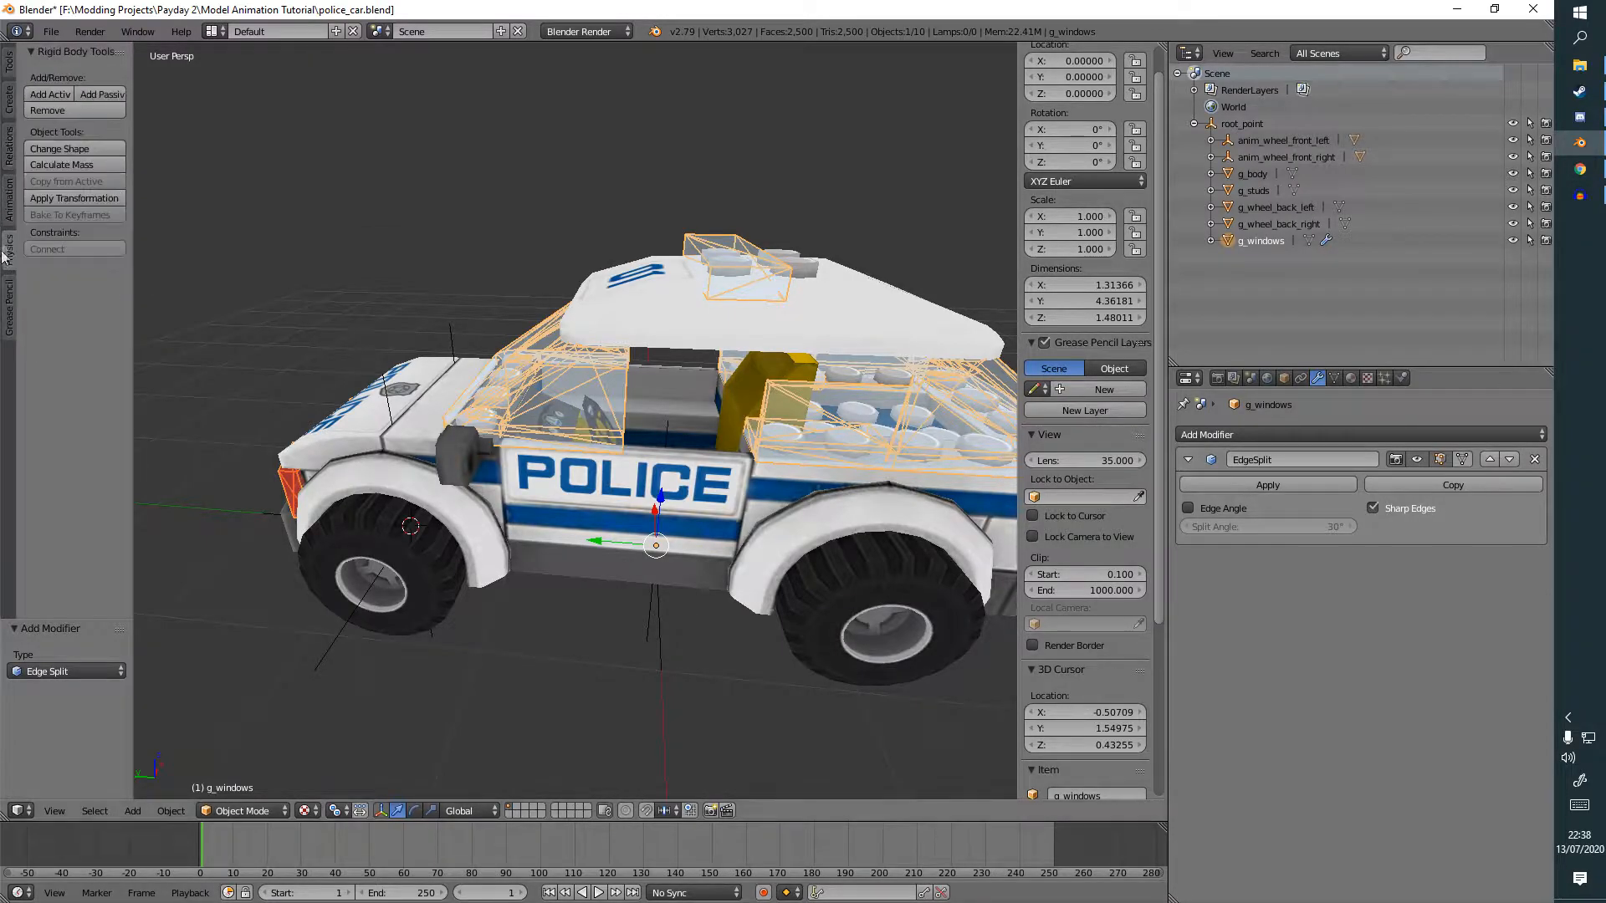
left_click(9, 99)
left_click(255, 809)
left_click(251, 774)
key("a")
left_click(8, 159)
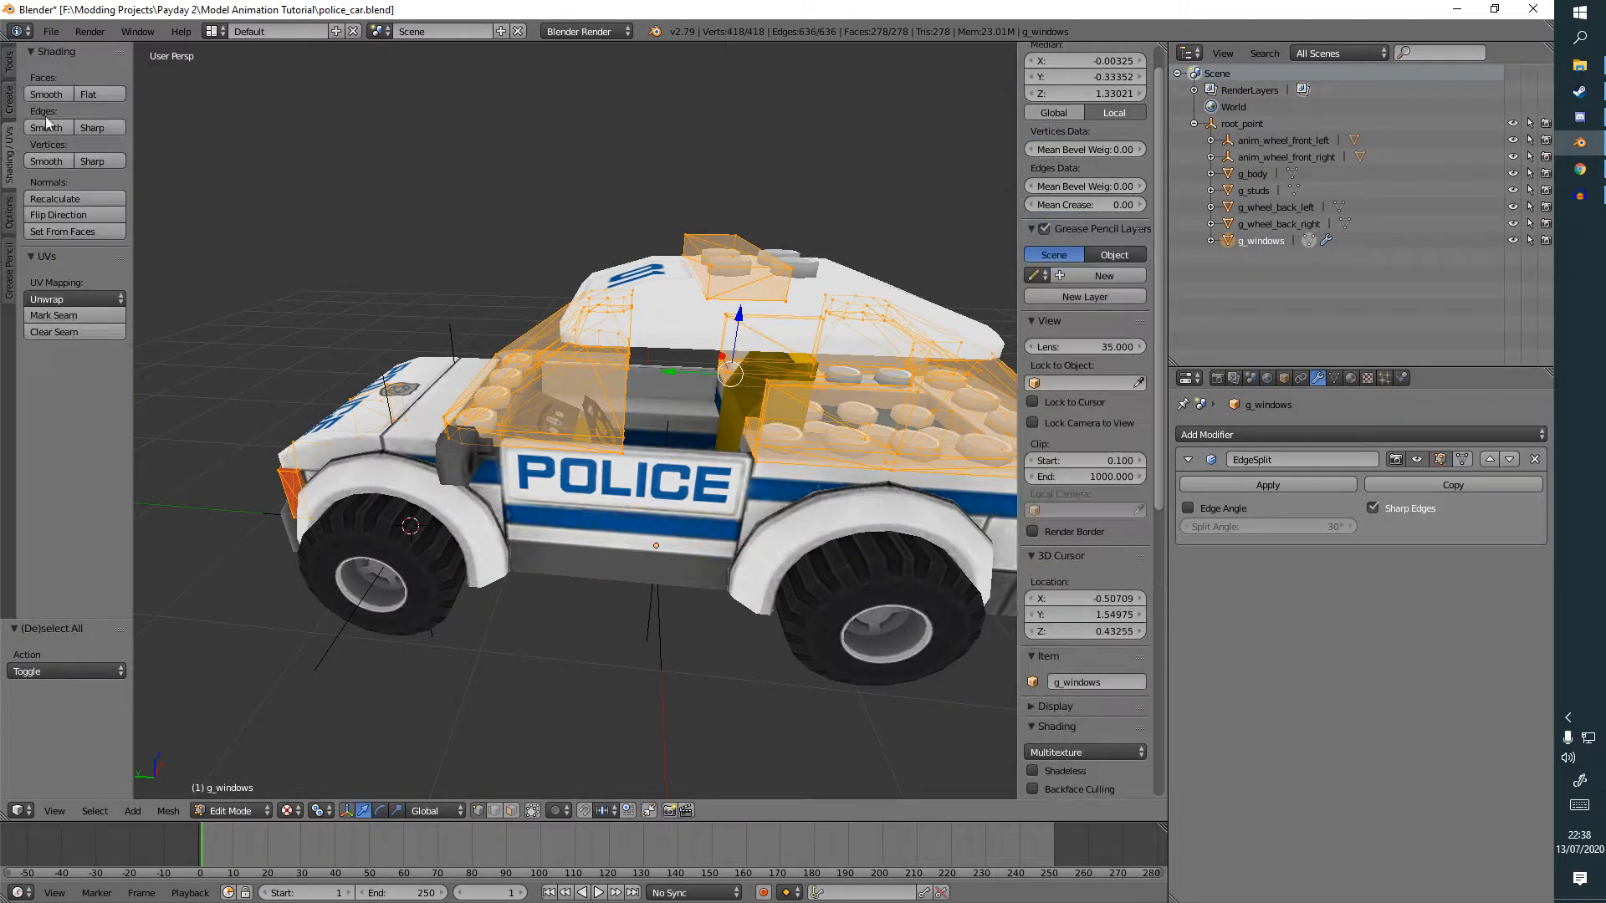
middle_click_drag(461, 426, 488, 481)
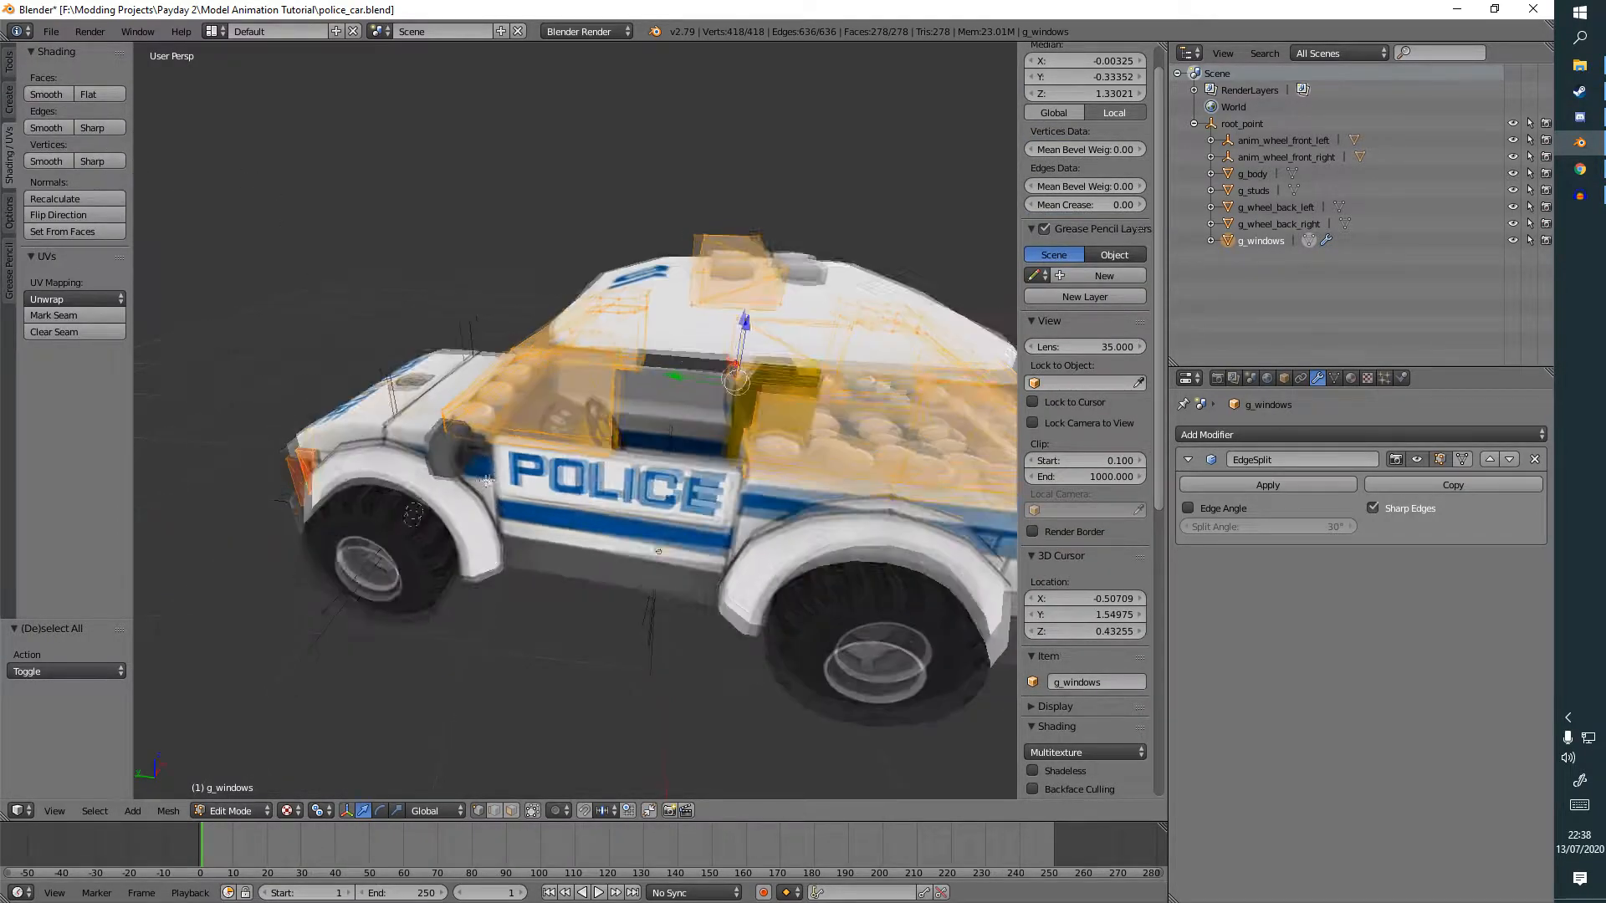
Return g_windows to Object Mode and clear the object selection.
left_click(237, 811)
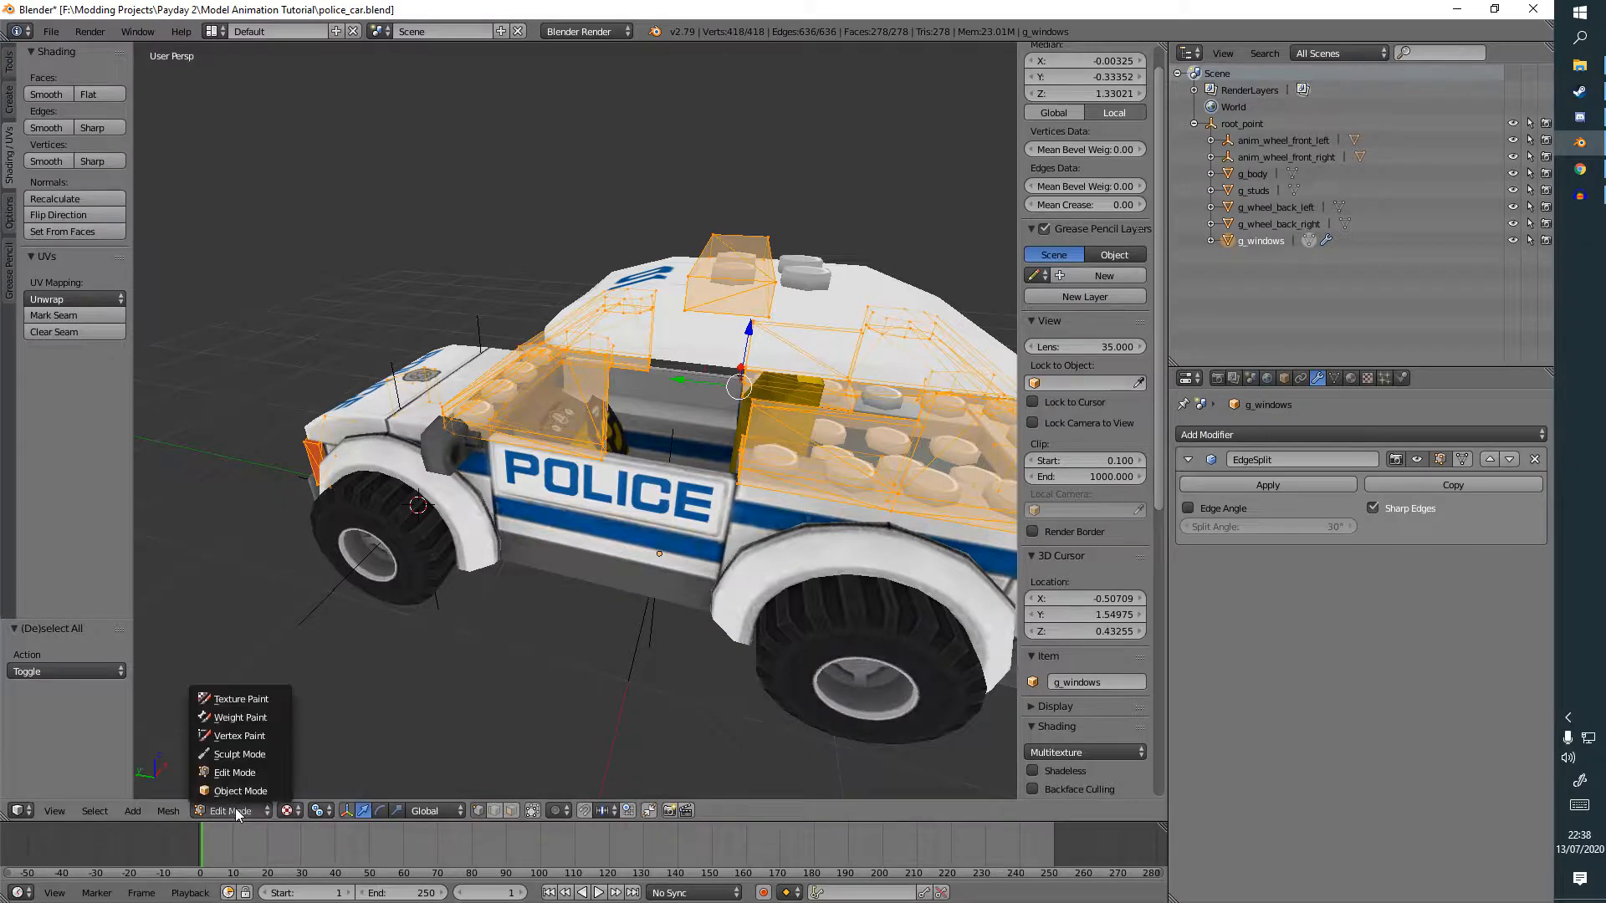
left_click(240, 791)
key("a")
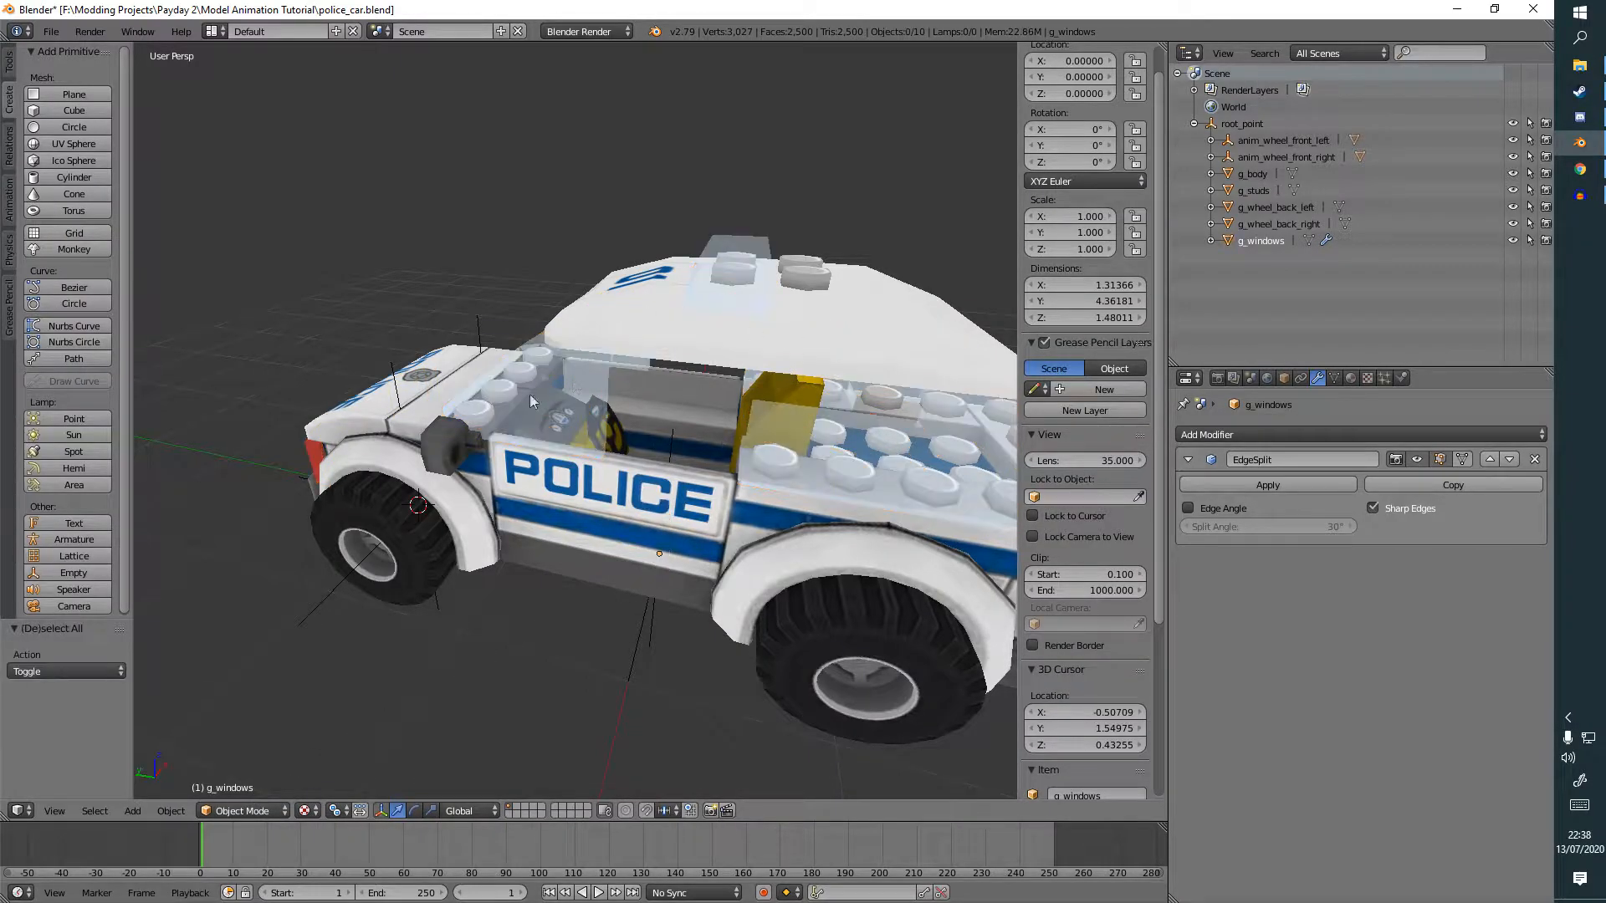
middle_click_drag(661, 403, 555, 436)
scroll(570, 423, "up", 1)
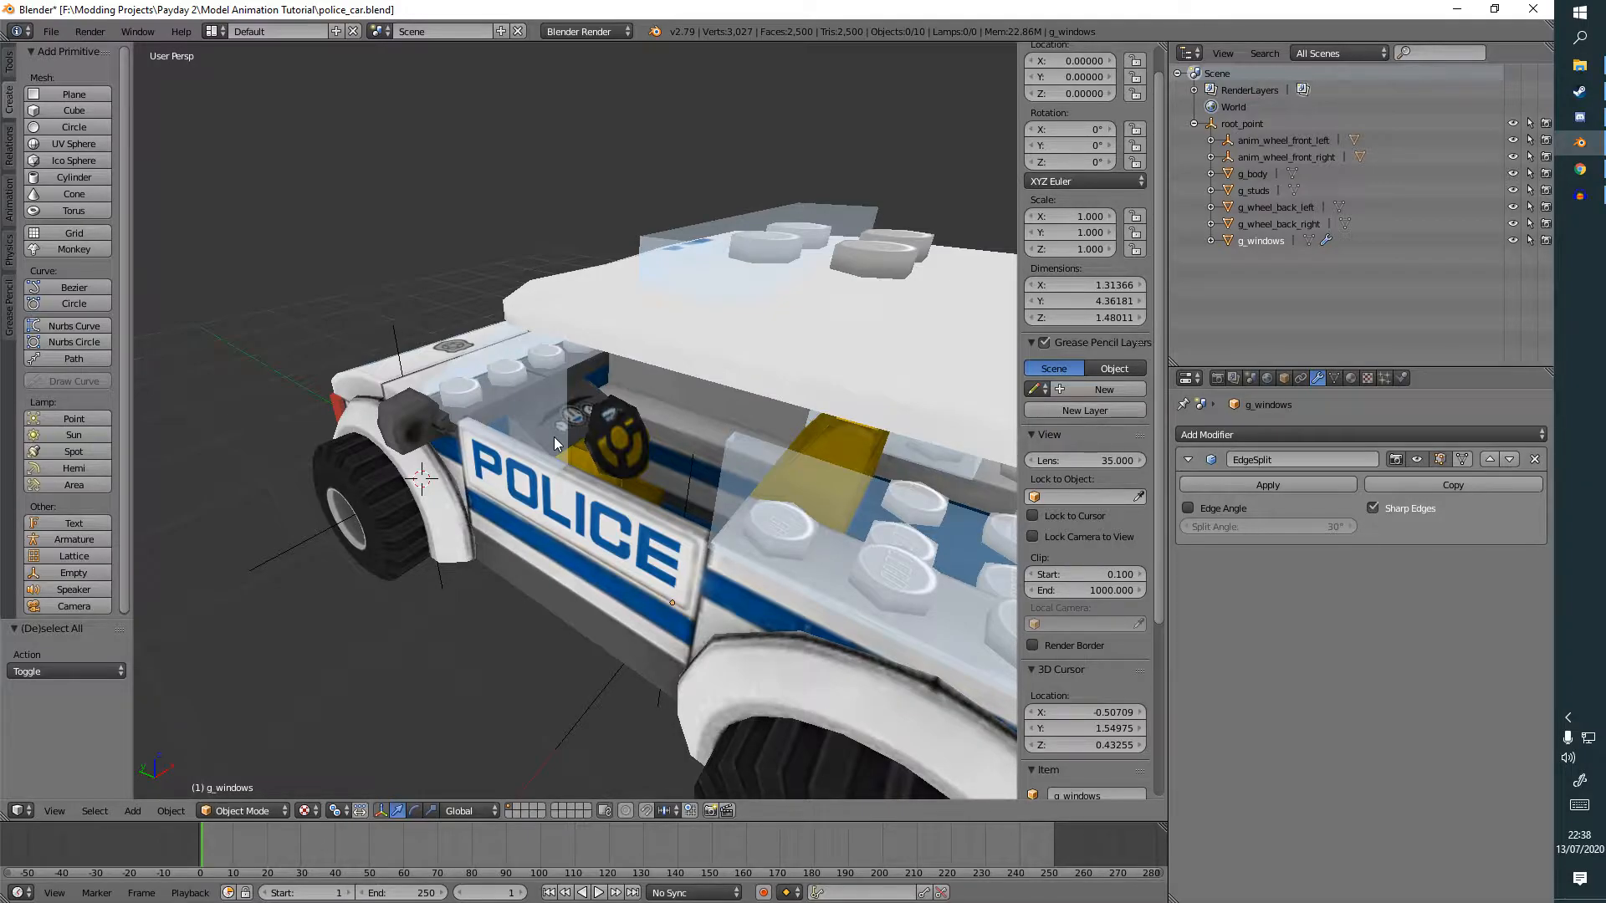
Examine the general, mesh, object and animation options of the glTF 2.0 export, then leave the export screen.
left_click(51, 31)
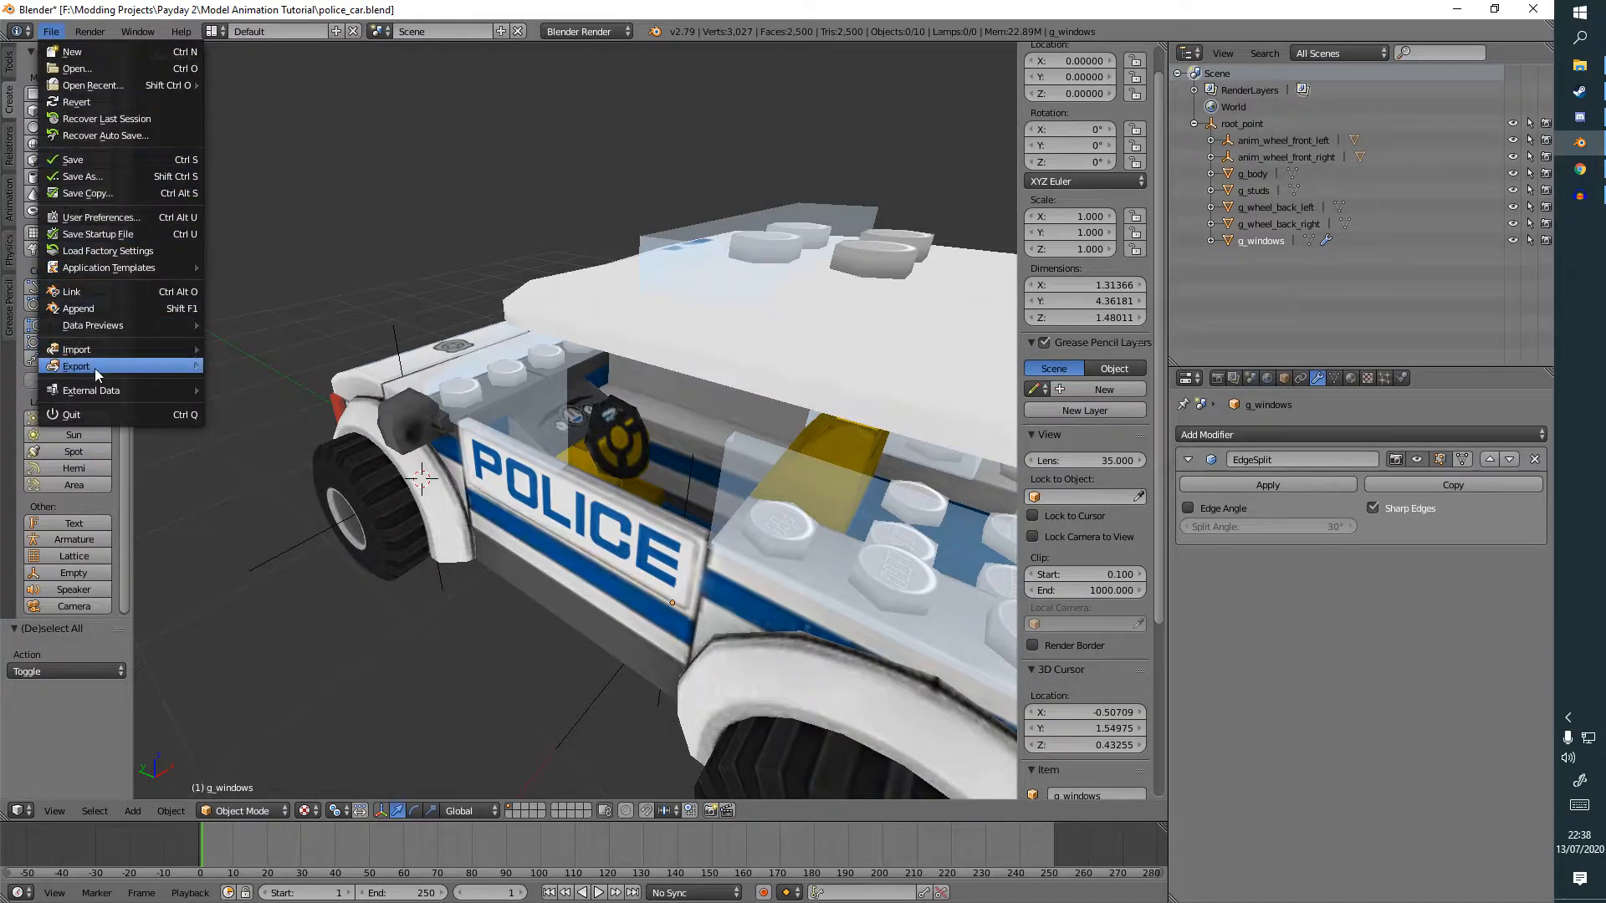
mouse_move(92, 365)
left_click(343, 549)
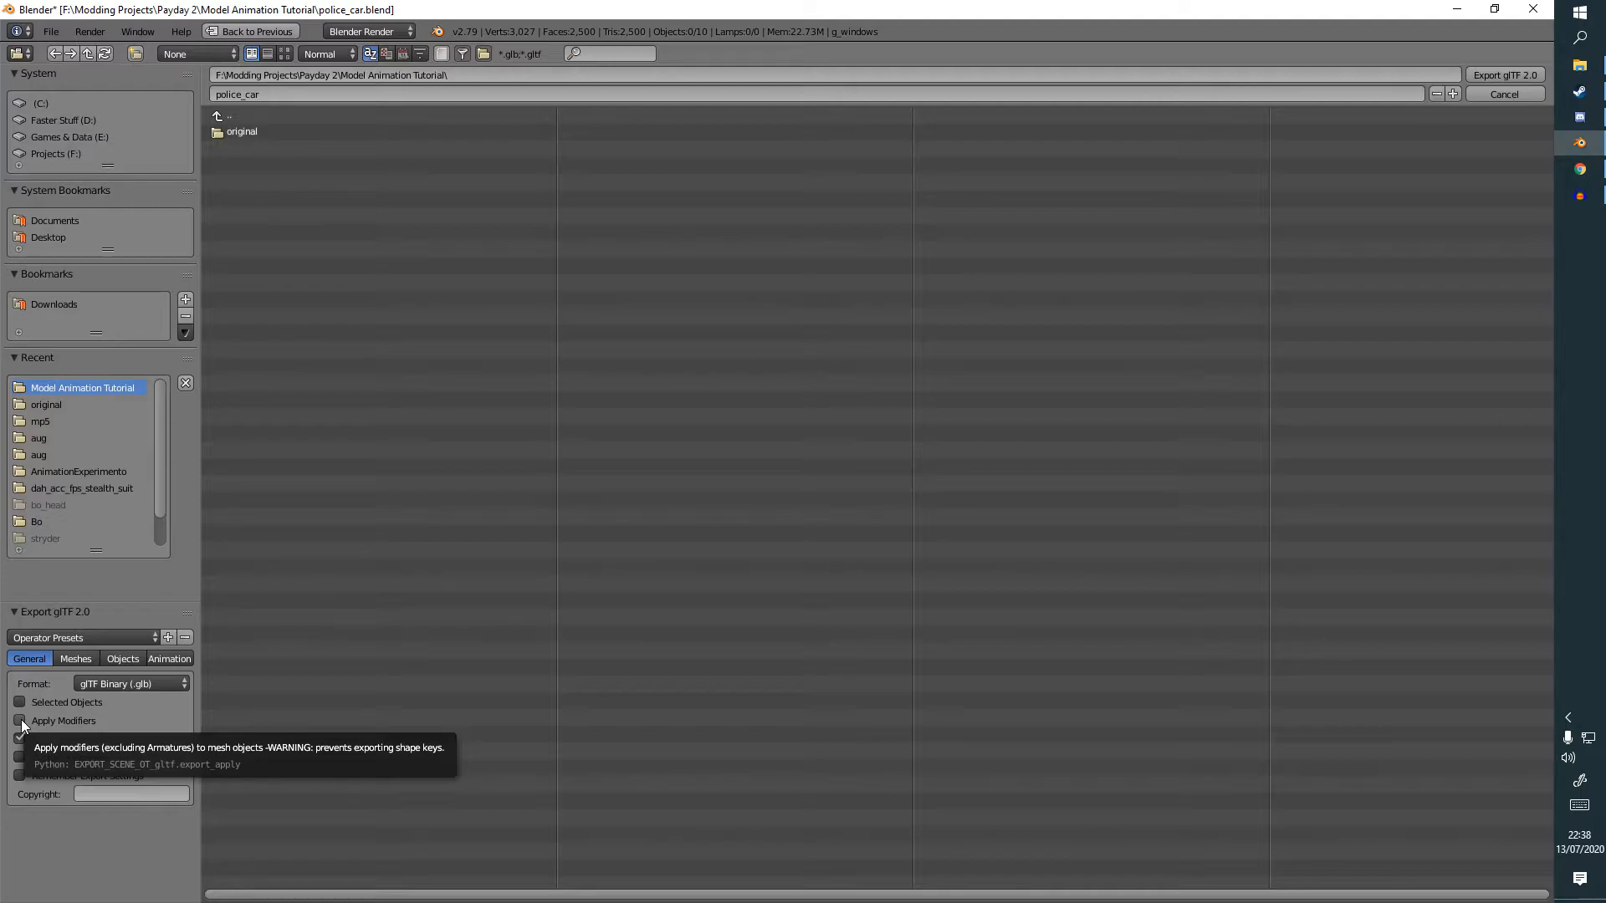
left_click(75, 659)
left_click(176, 659)
left_click(123, 660)
left_click(29, 659)
left_click(130, 684)
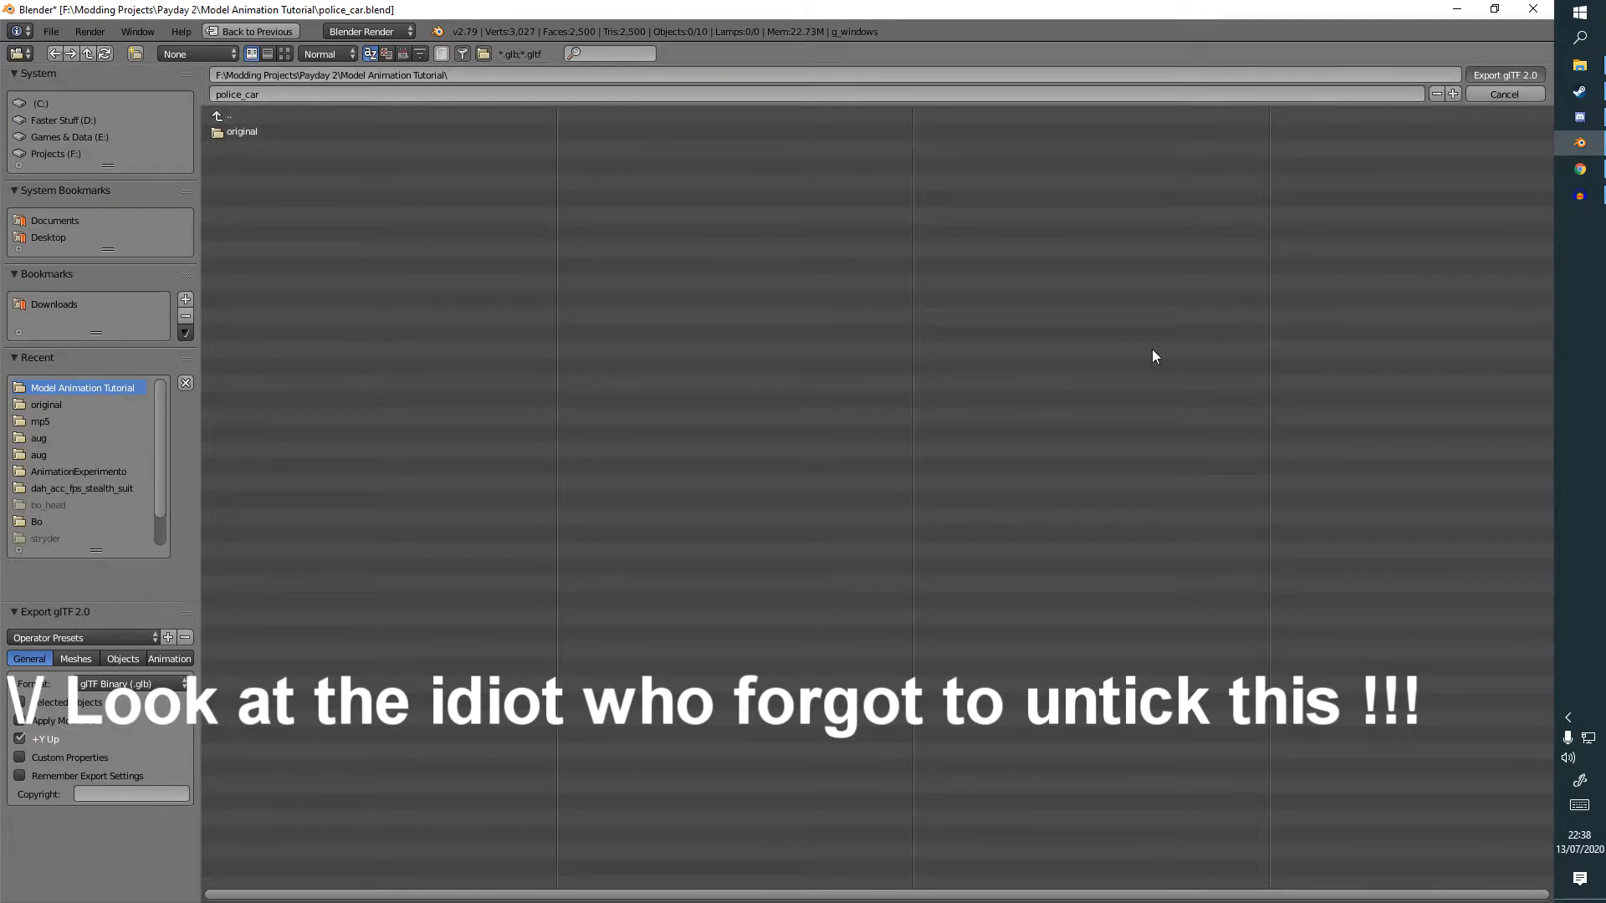
key("Escape")
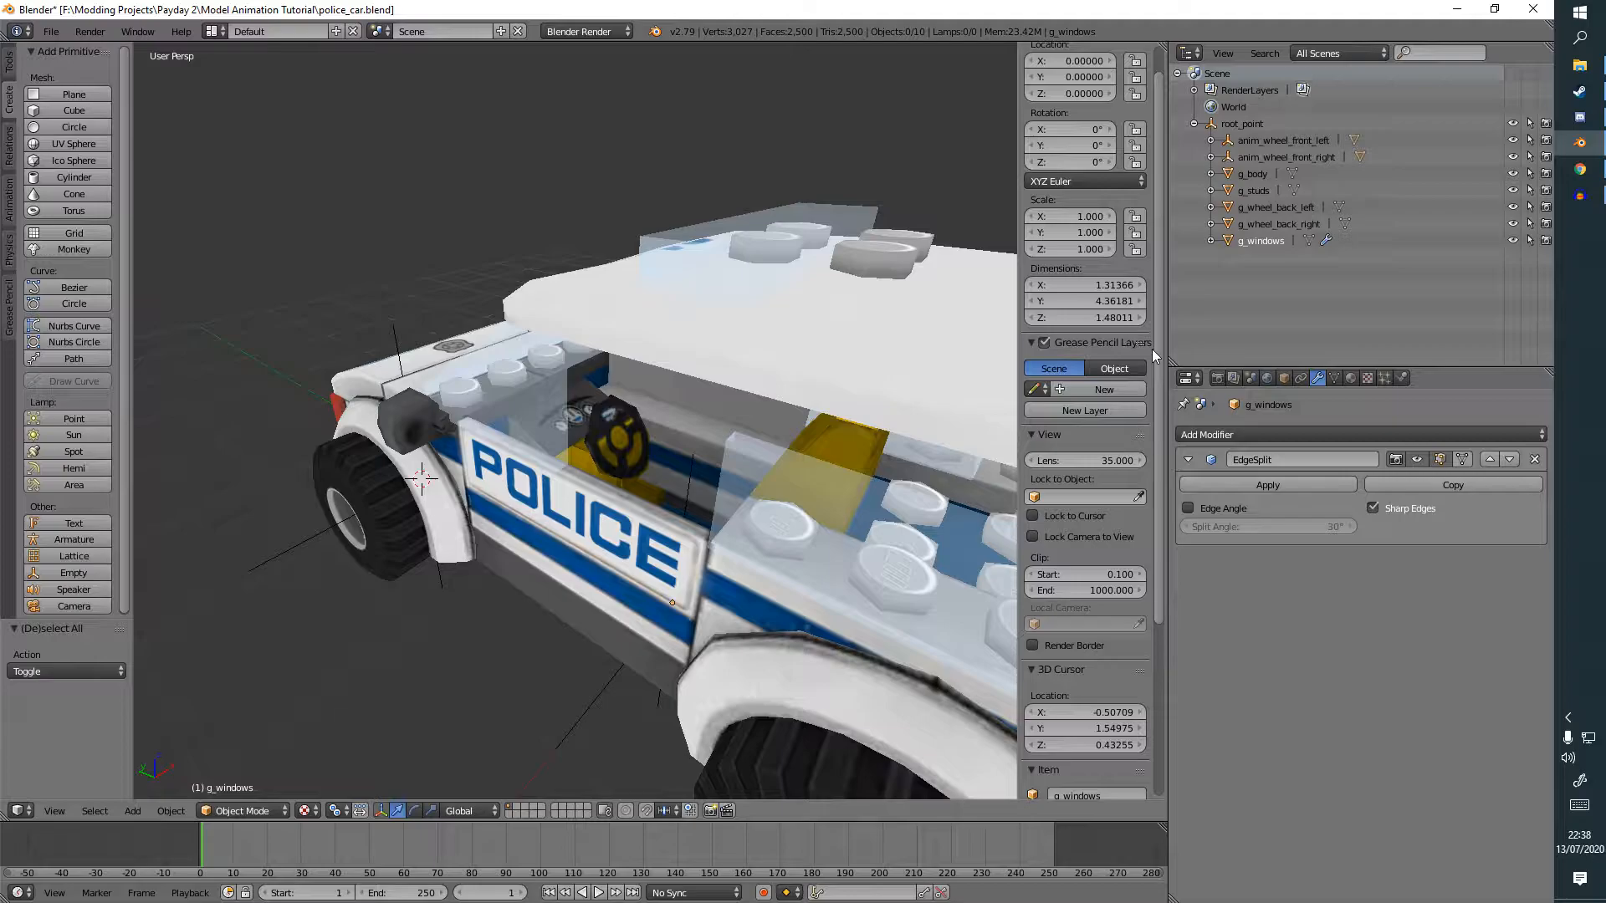
Save the model over the existing police_car.blend file.
scroll(855, 413, "down", 3)
middle_click_drag(855, 413, 973, 408)
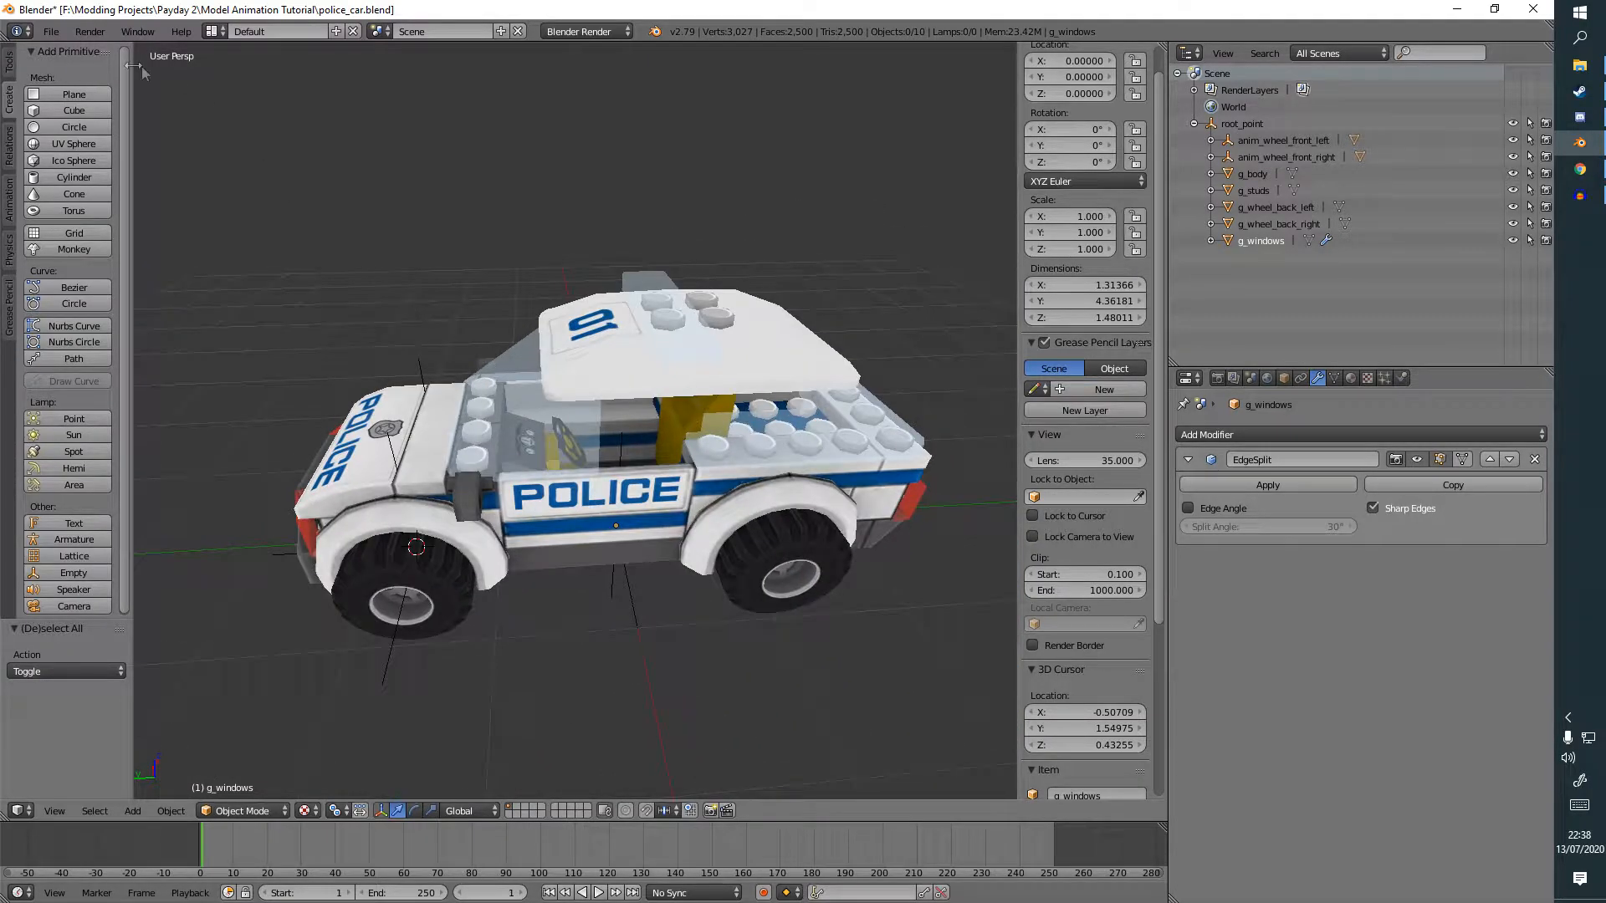
key("ctrl+s")
left_click(533, 188)
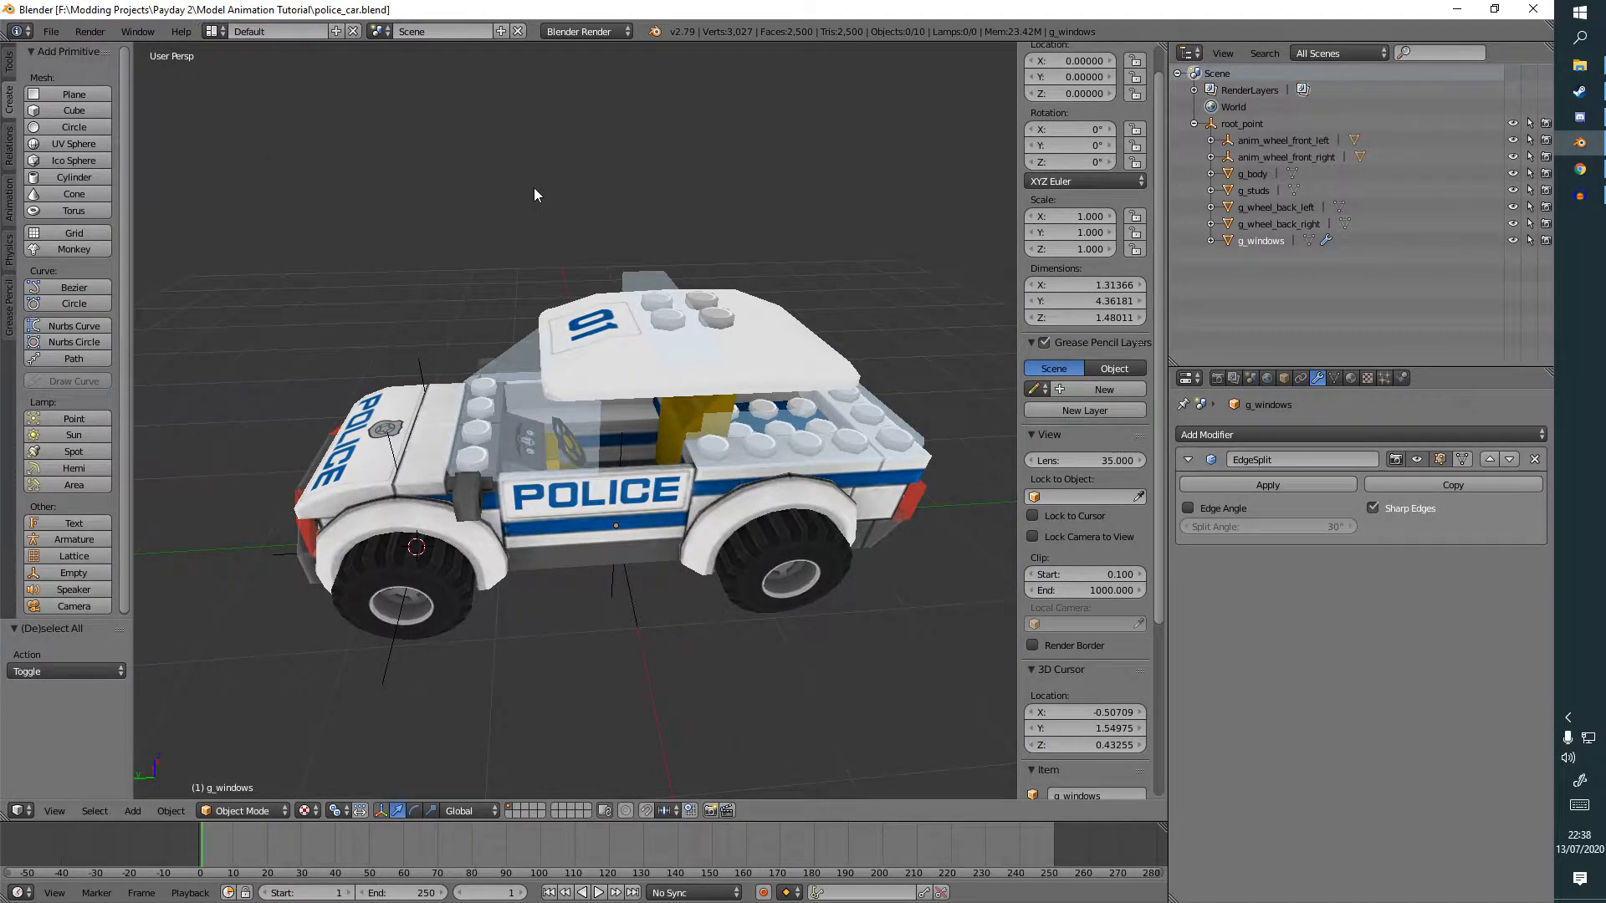
Switch to File Explorer and Steam to look for the PAYDAY 2 game folder, checking the D: and C: drives.
left_click(1580, 65)
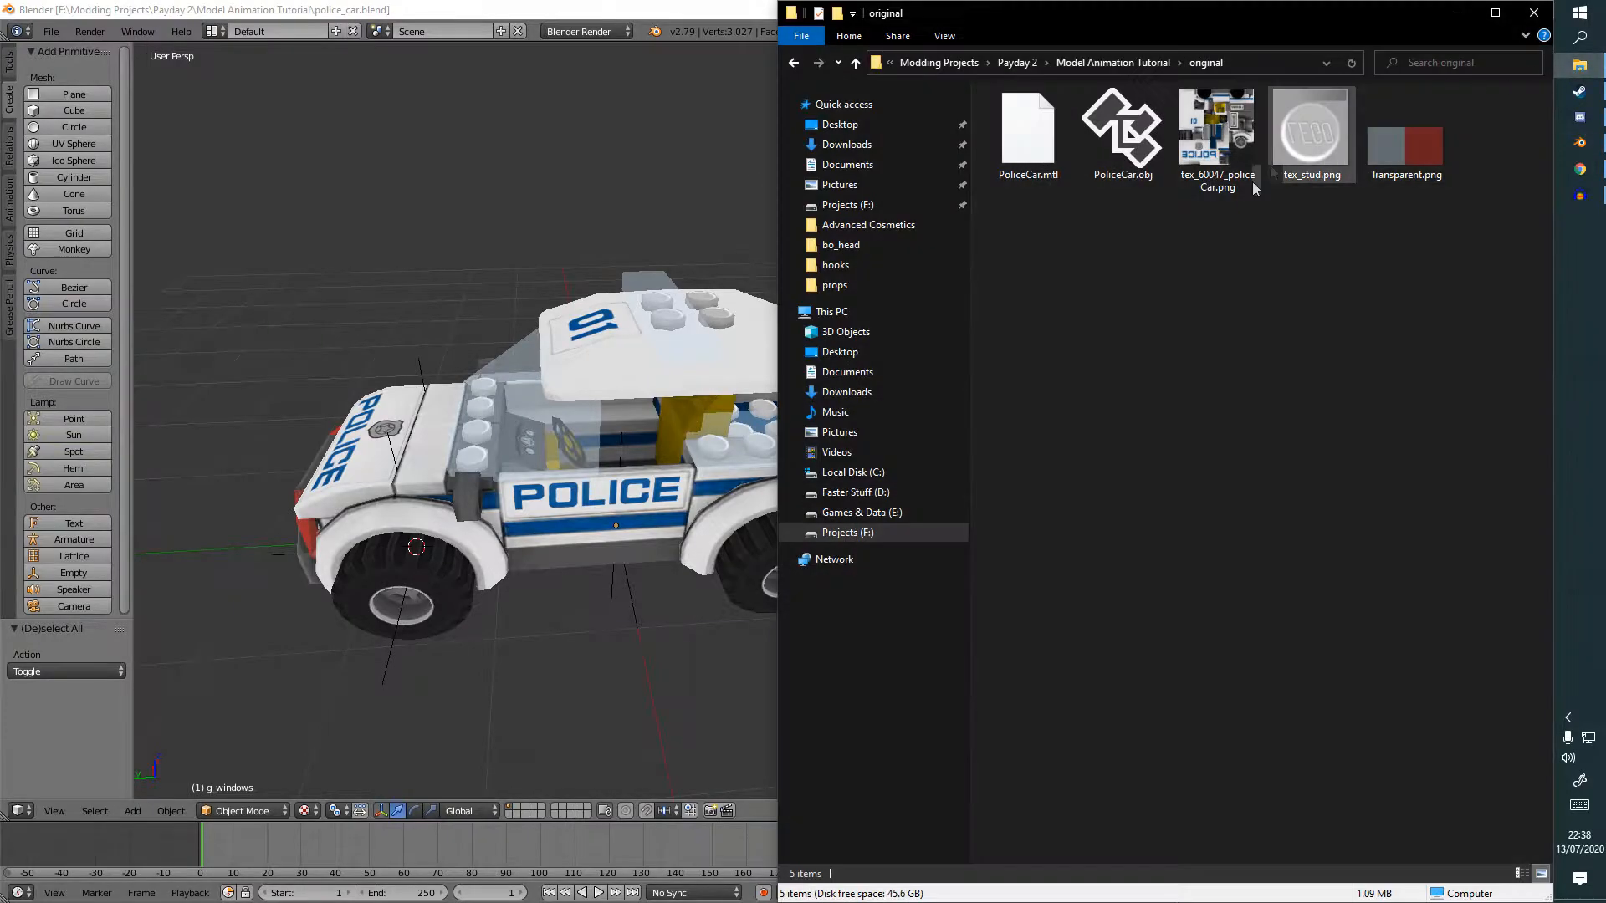
left_click(874, 497)
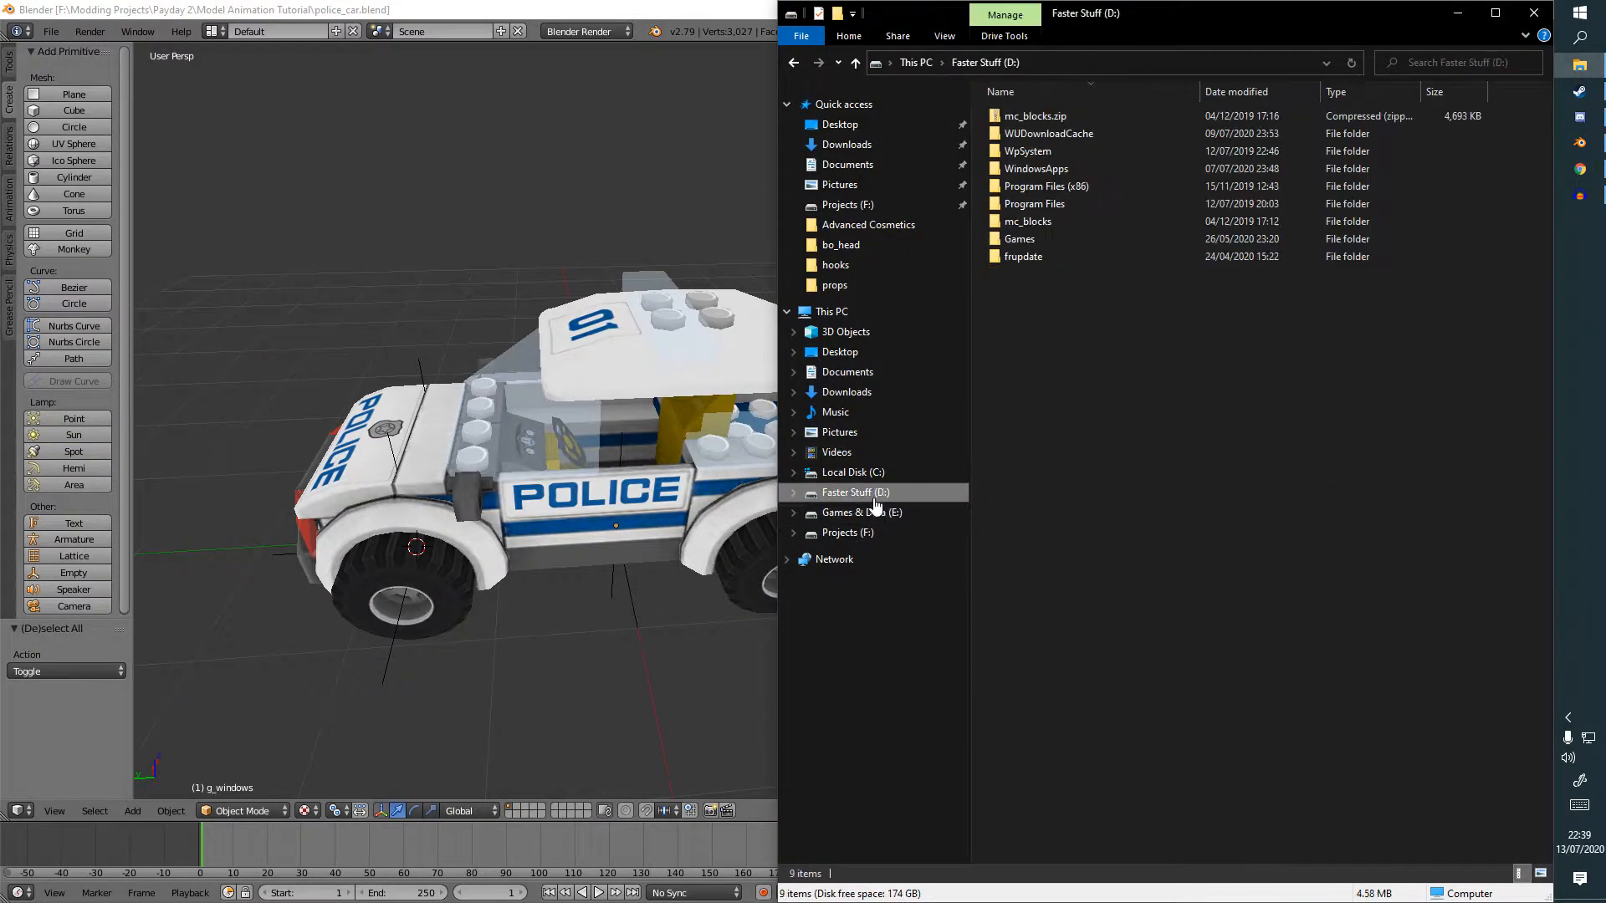
left_click(887, 471)
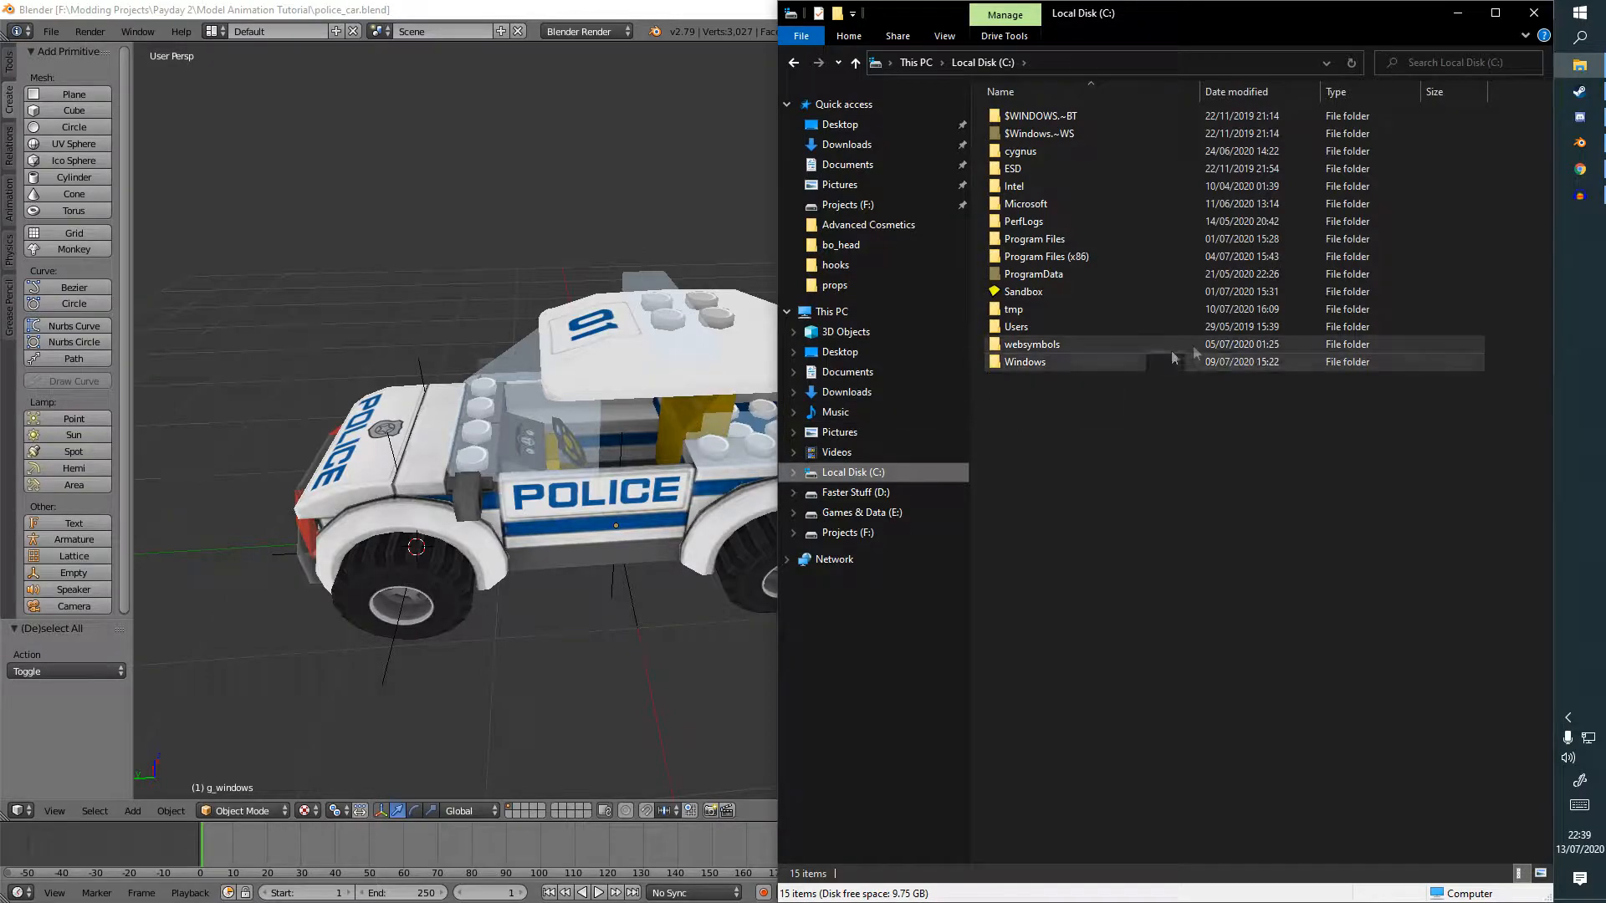
left_click(1570, 97)
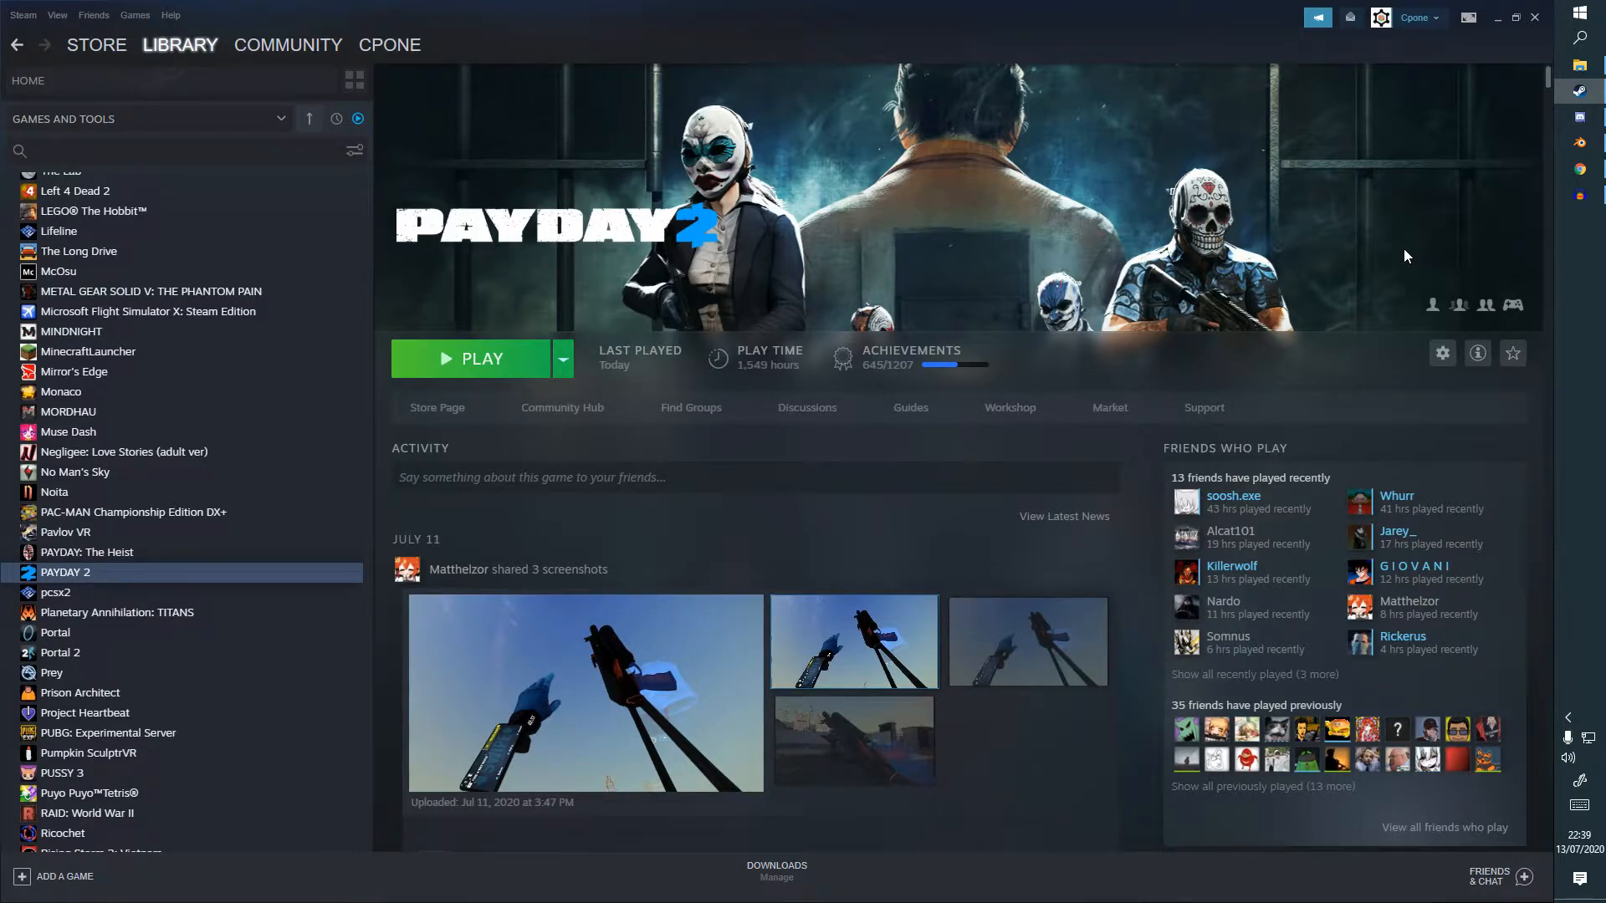
left_click(526, 368)
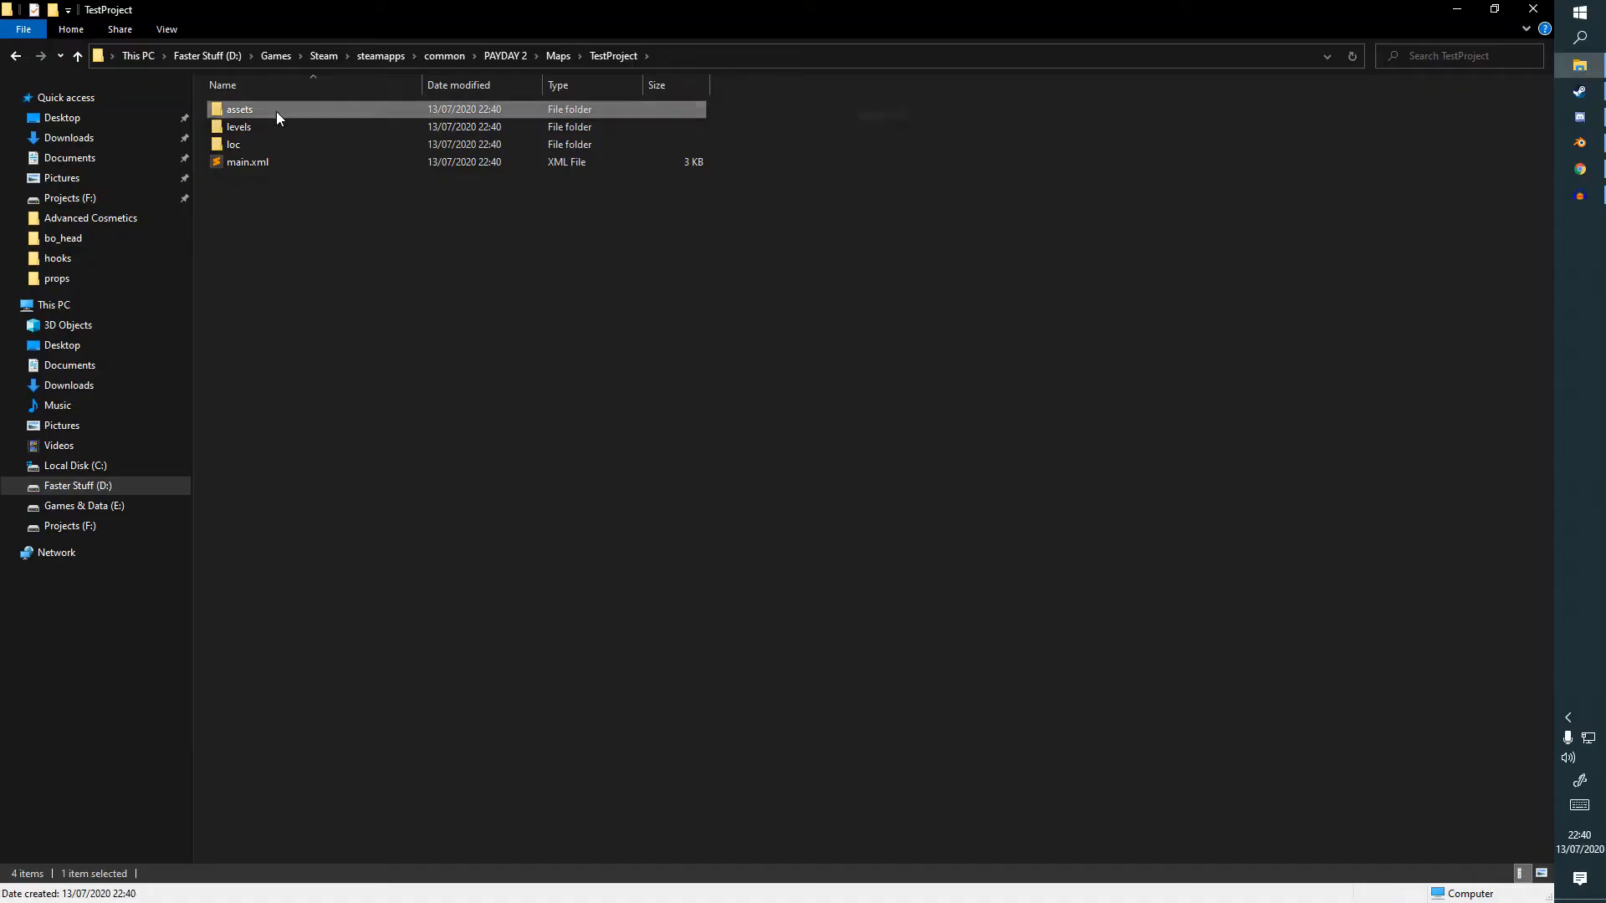
Create a folder named units inside the TestProject map's assets folder and open it.
double_click(276, 114)
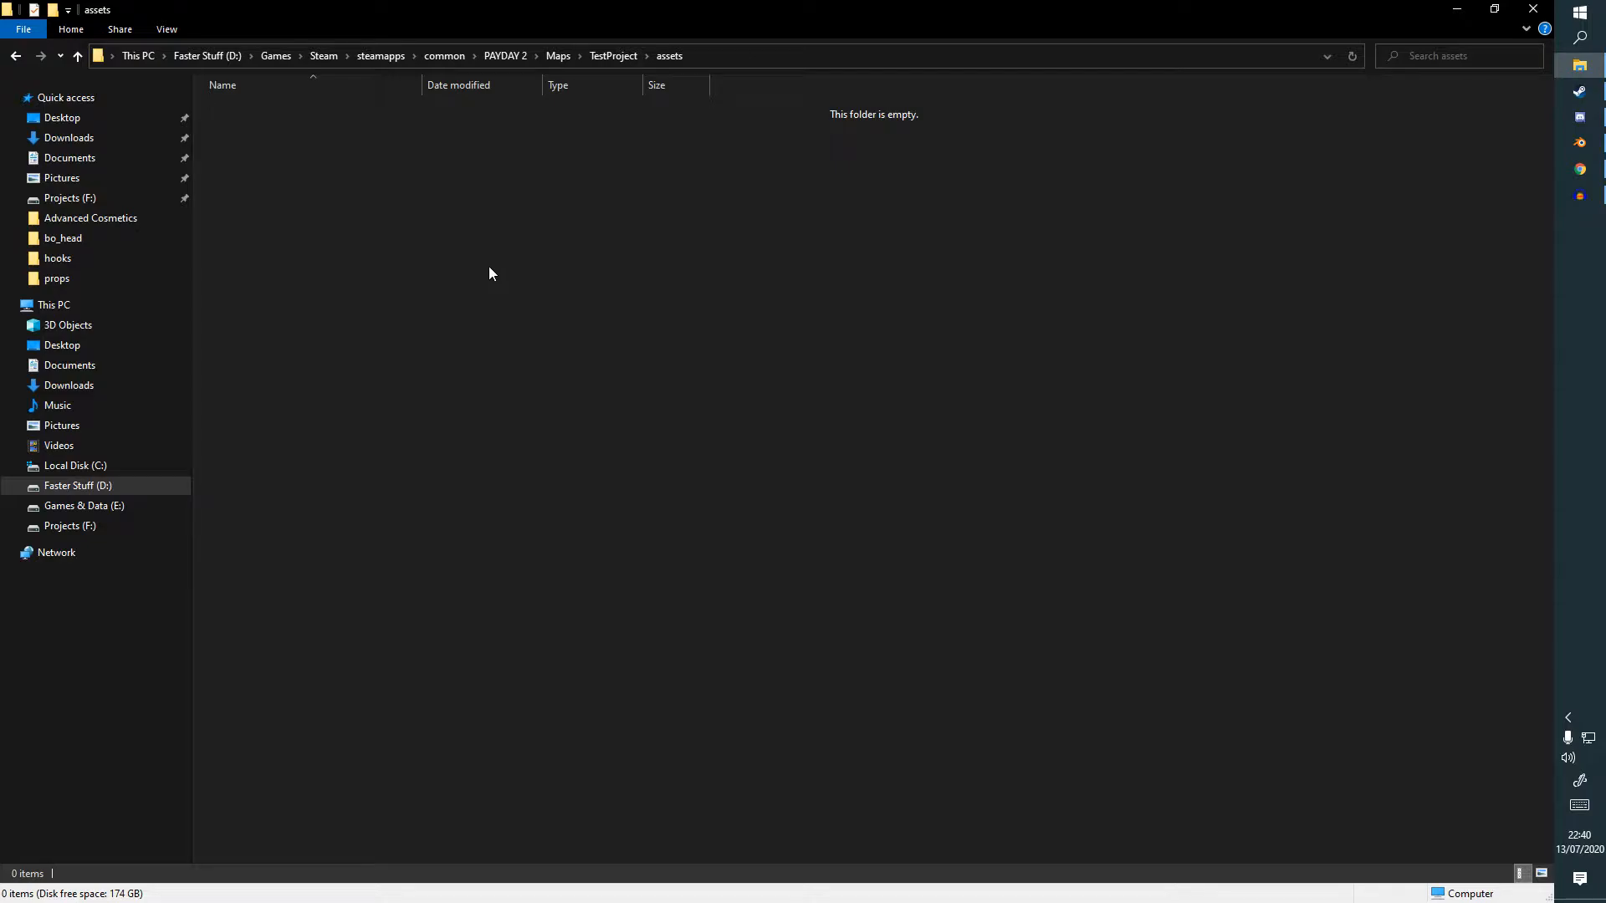
right_click(488, 266)
mouse_move(389, 607)
left_click(567, 610)
type("units")
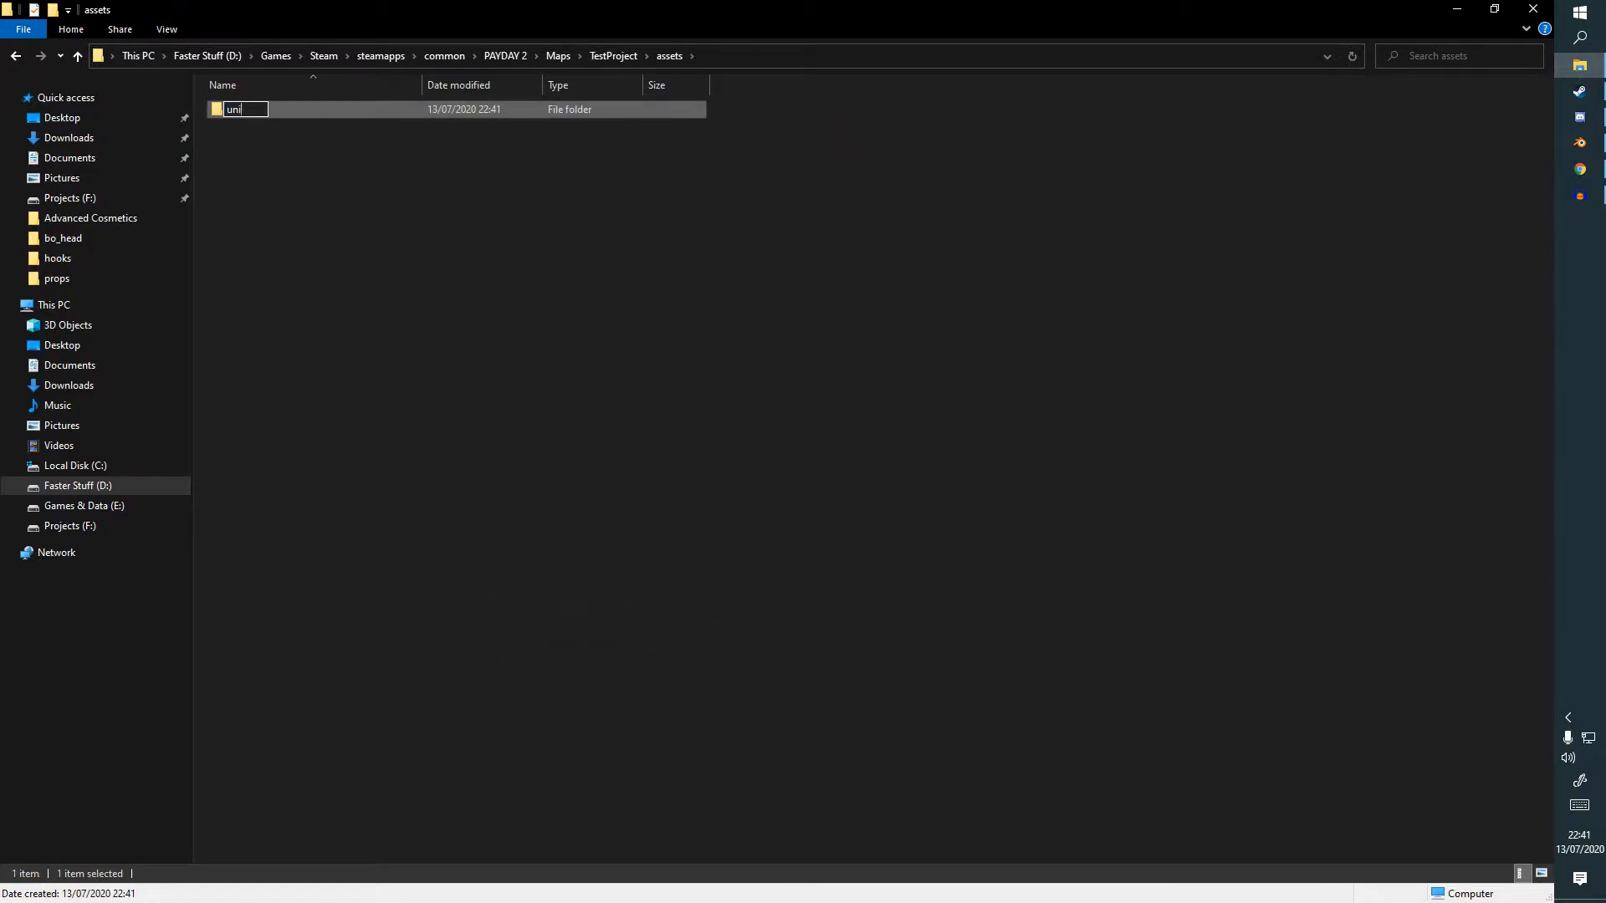
key("Return")
key("Return")
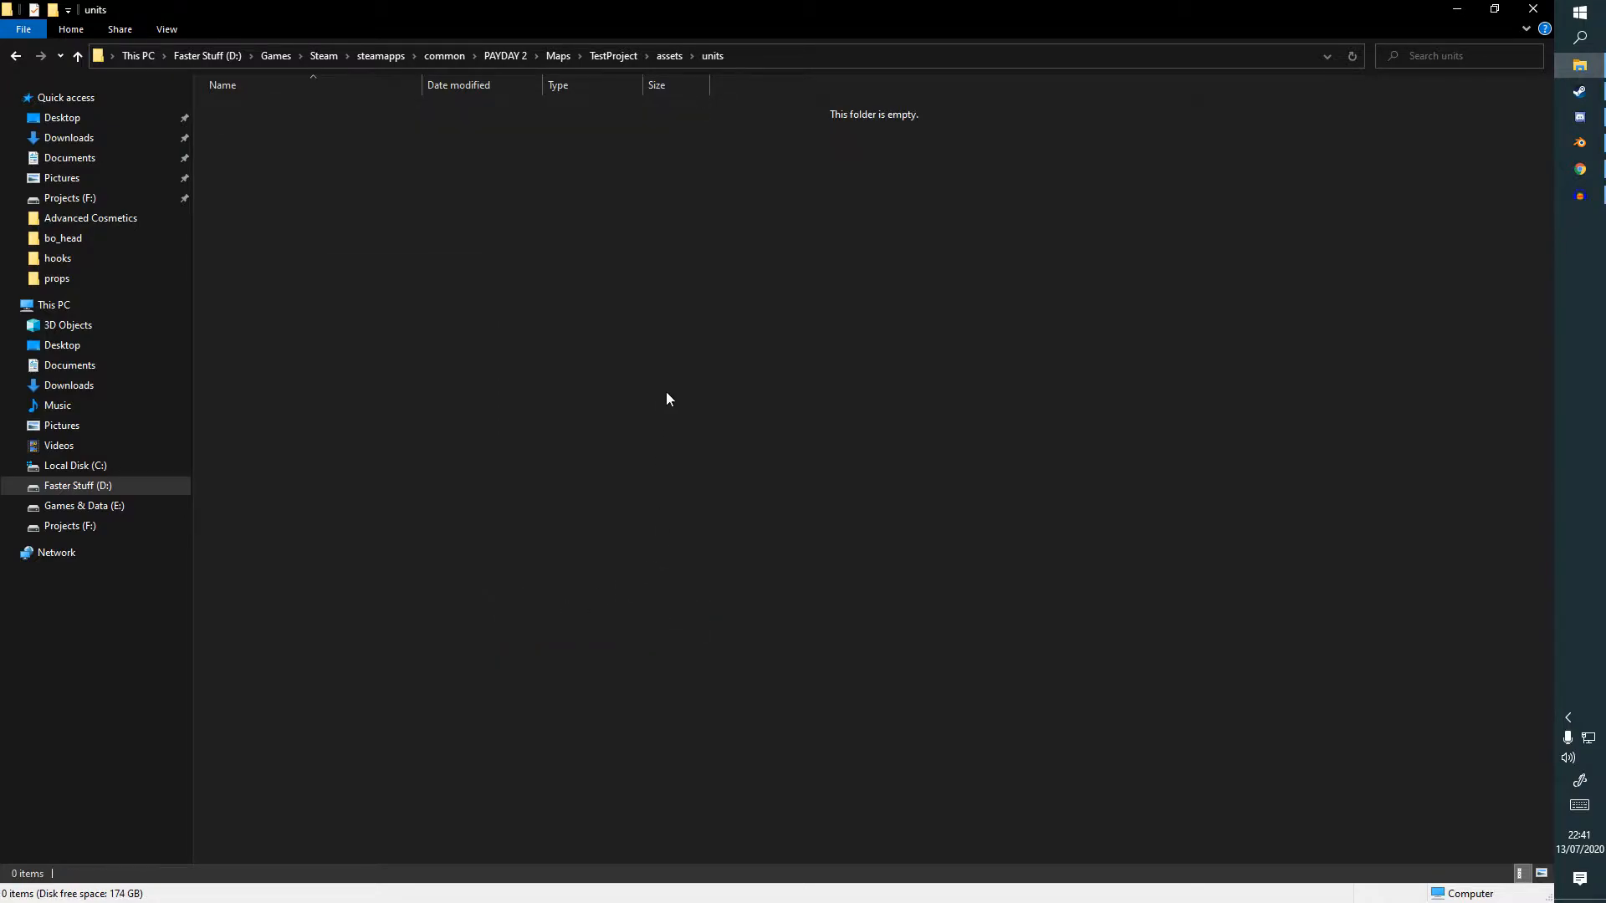
Create a folder named pd2_mod_test inside units and open it.
right_click(664, 398)
mouse_move(636, 735)
left_click(730, 733)
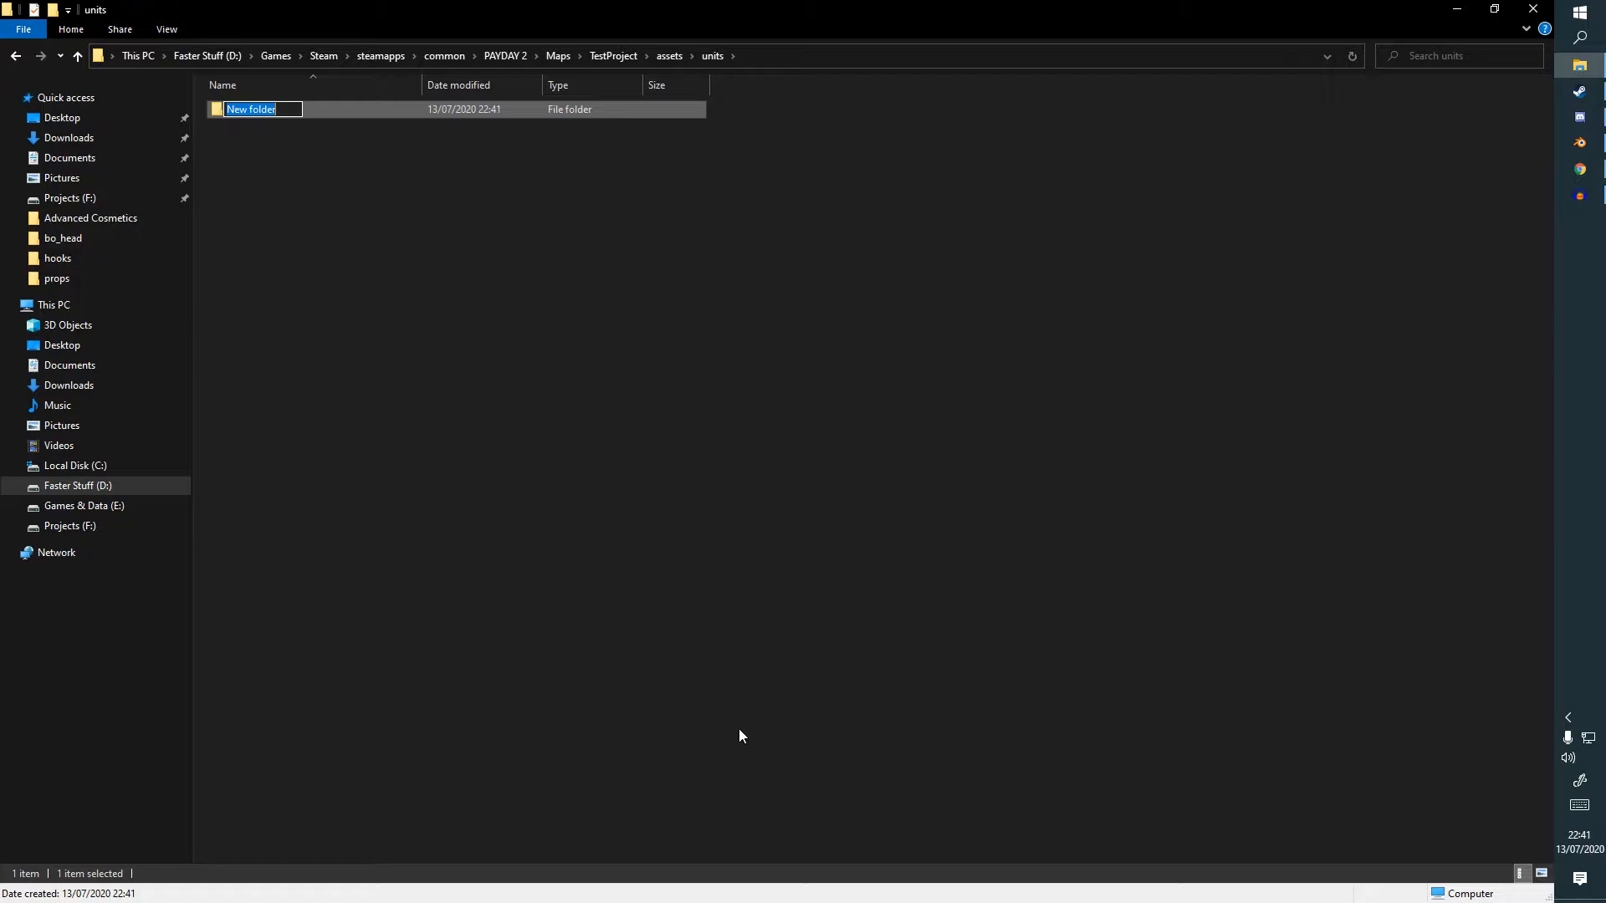
type("pd2_mod_test")
key("Return")
key("Return")
Create a folder named props inside pd2_mod_test and open it.
right_click(561, 365)
mouse_move(464, 708)
left_click(572, 708)
type("props")
key("Return")
key("Return")
Create a folder named anim_police_car inside props and open it.
right_click(509, 721)
mouse_move(477, 619)
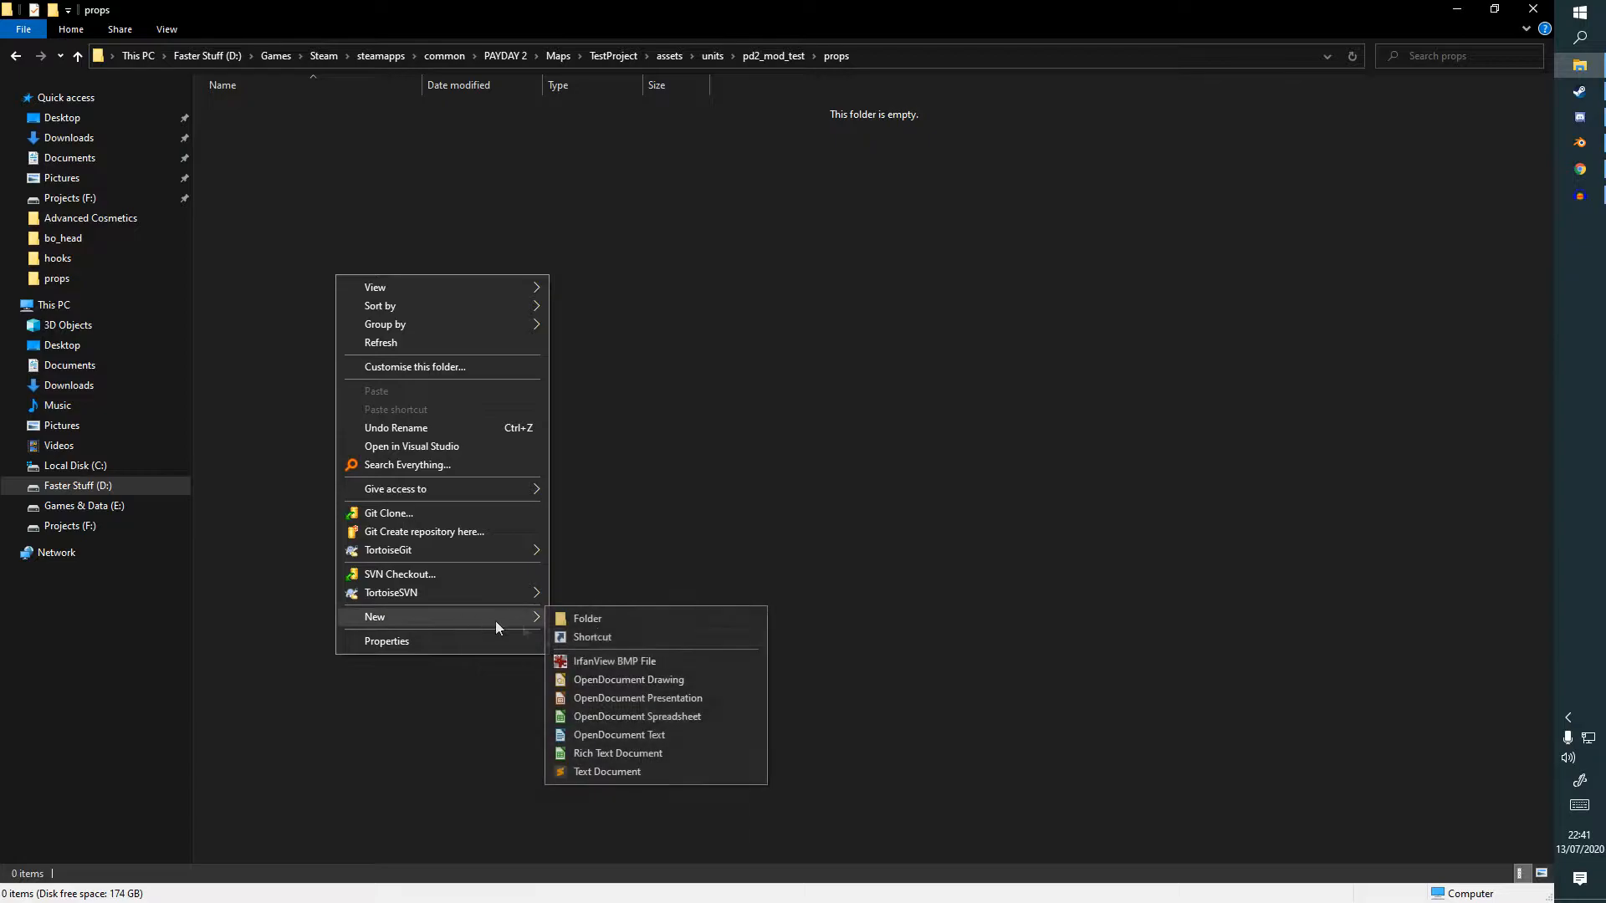
left_click(602, 619)
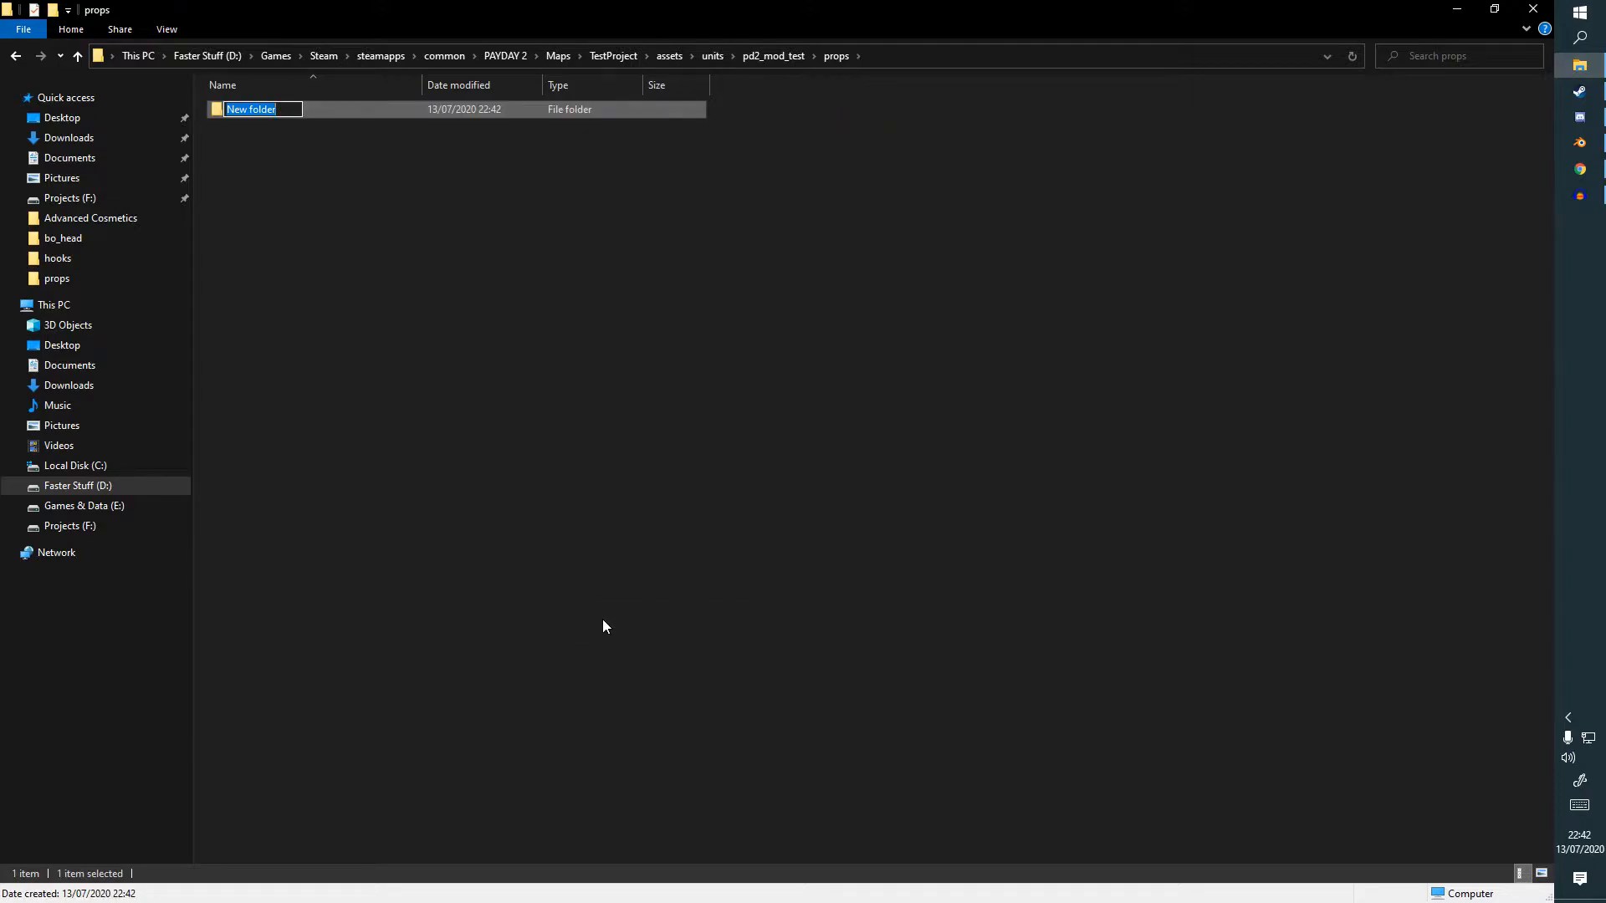
type("prop")
key("ctrl+a")
type("anim_police_car")
key("Return")
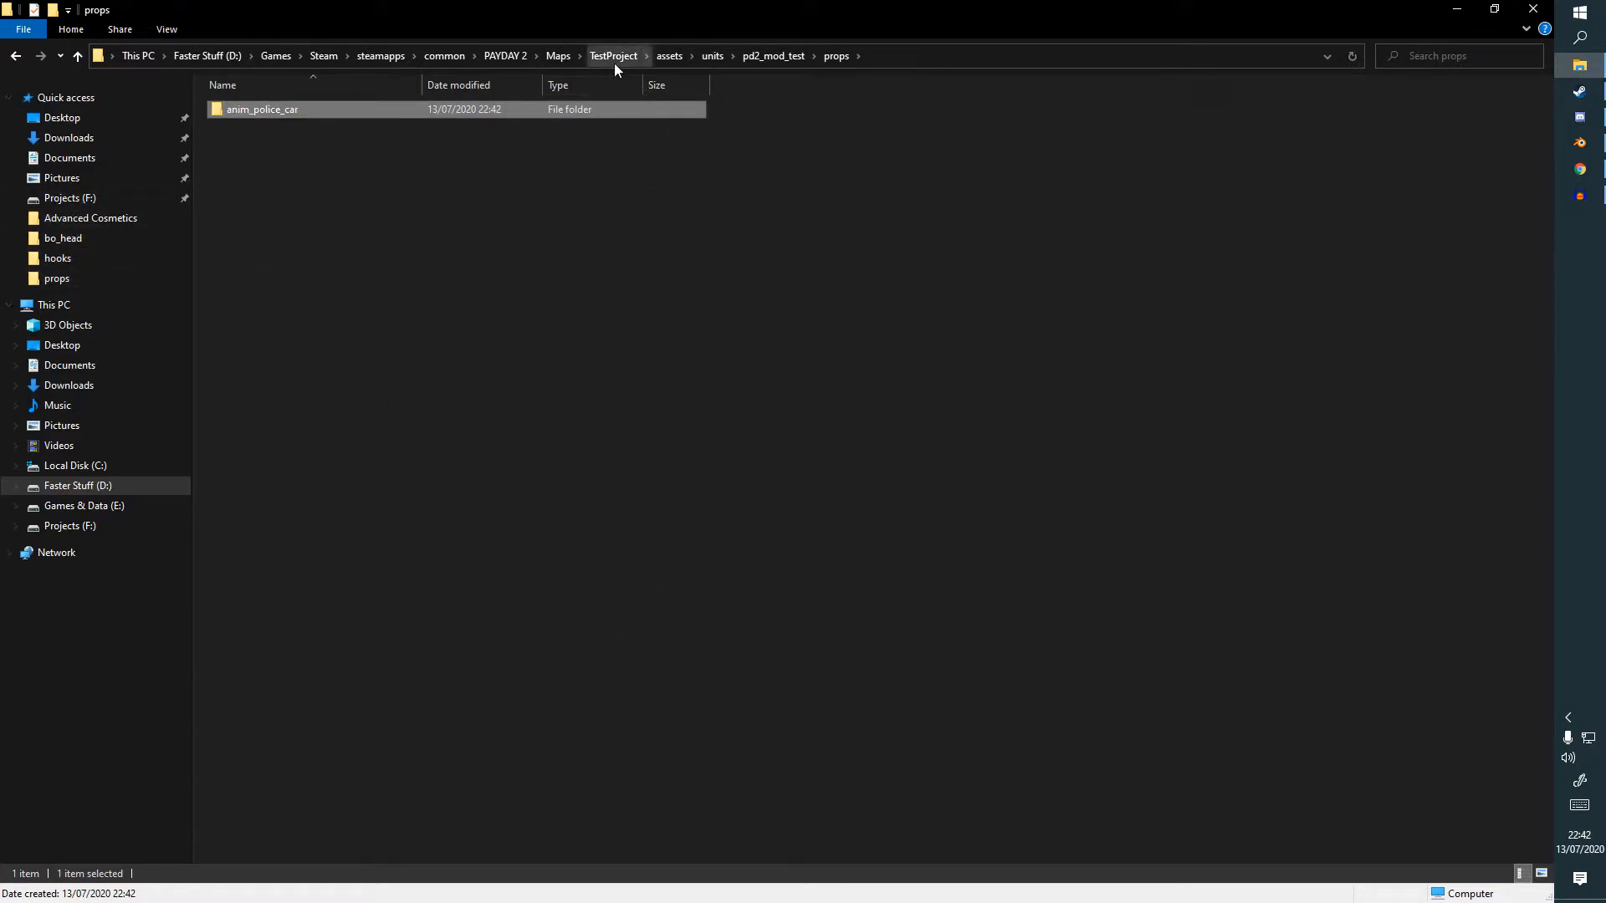
double_click(261, 106)
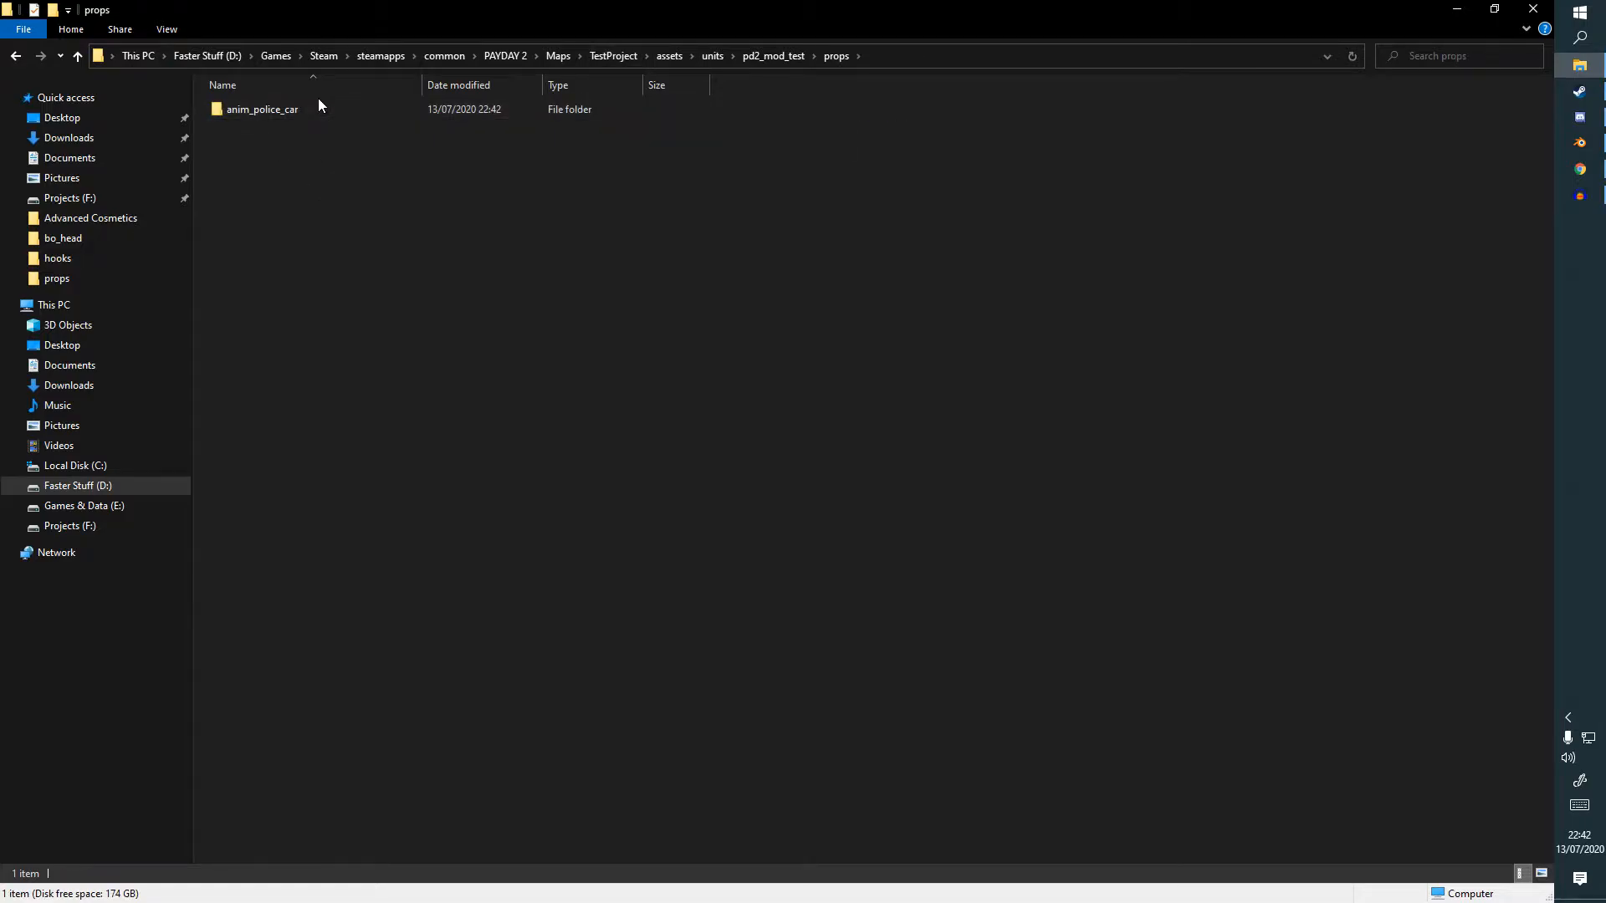
left_click(322, 107)
double_click(324, 113)
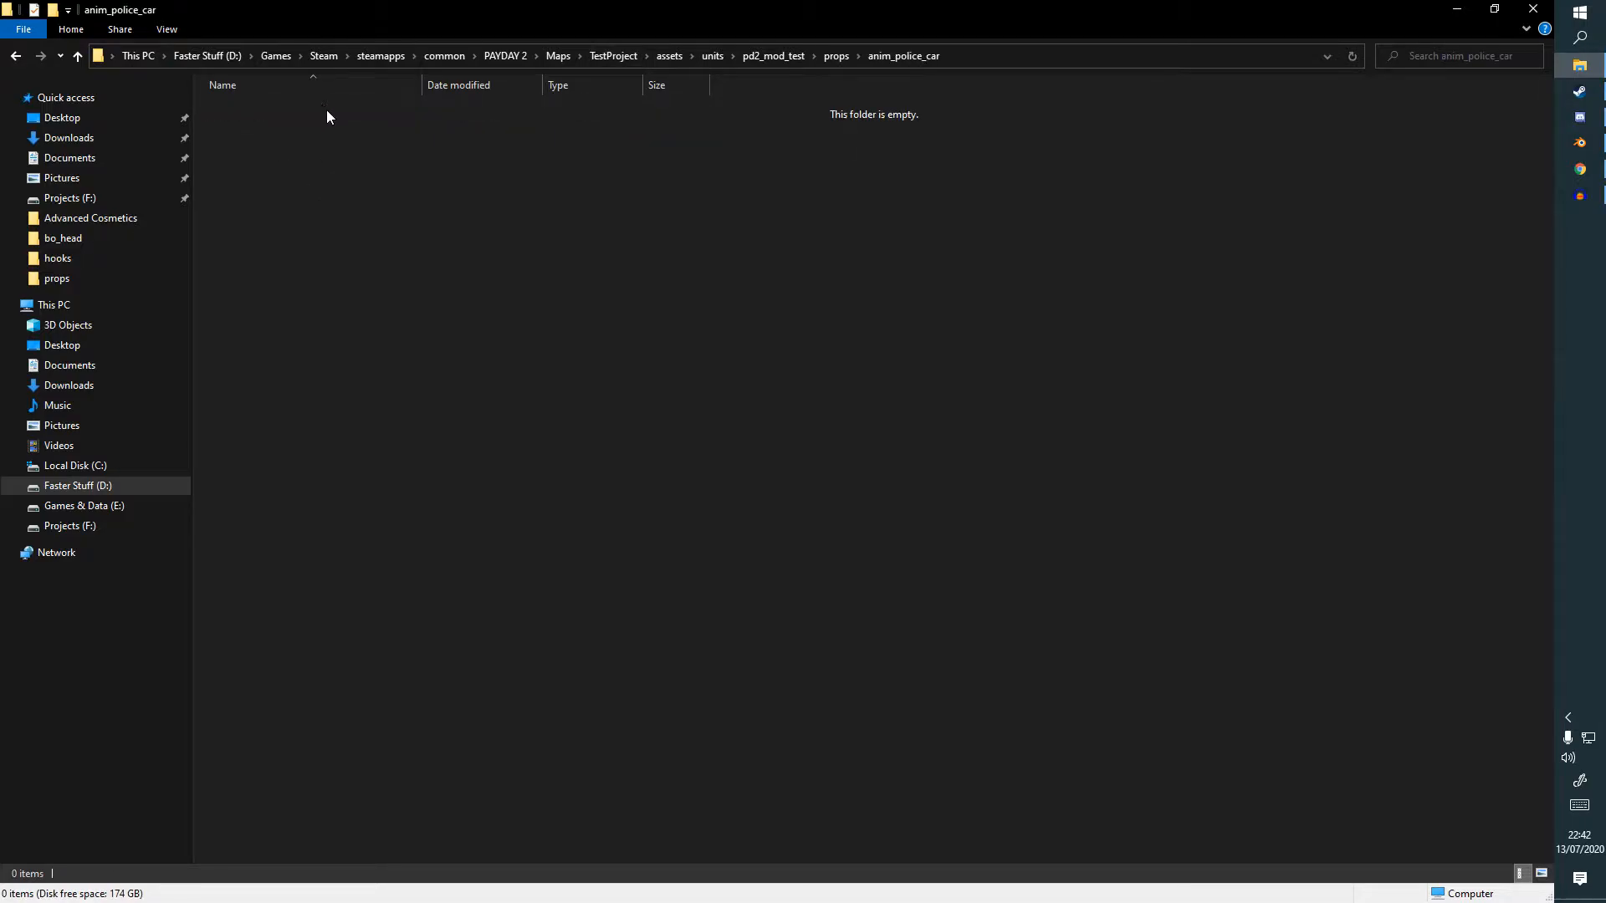
Create an empty text file named anim_police_car.unit in the anim_police_car folder, accepting the extension change.
right_click(450, 363)
mouse_move(376, 704)
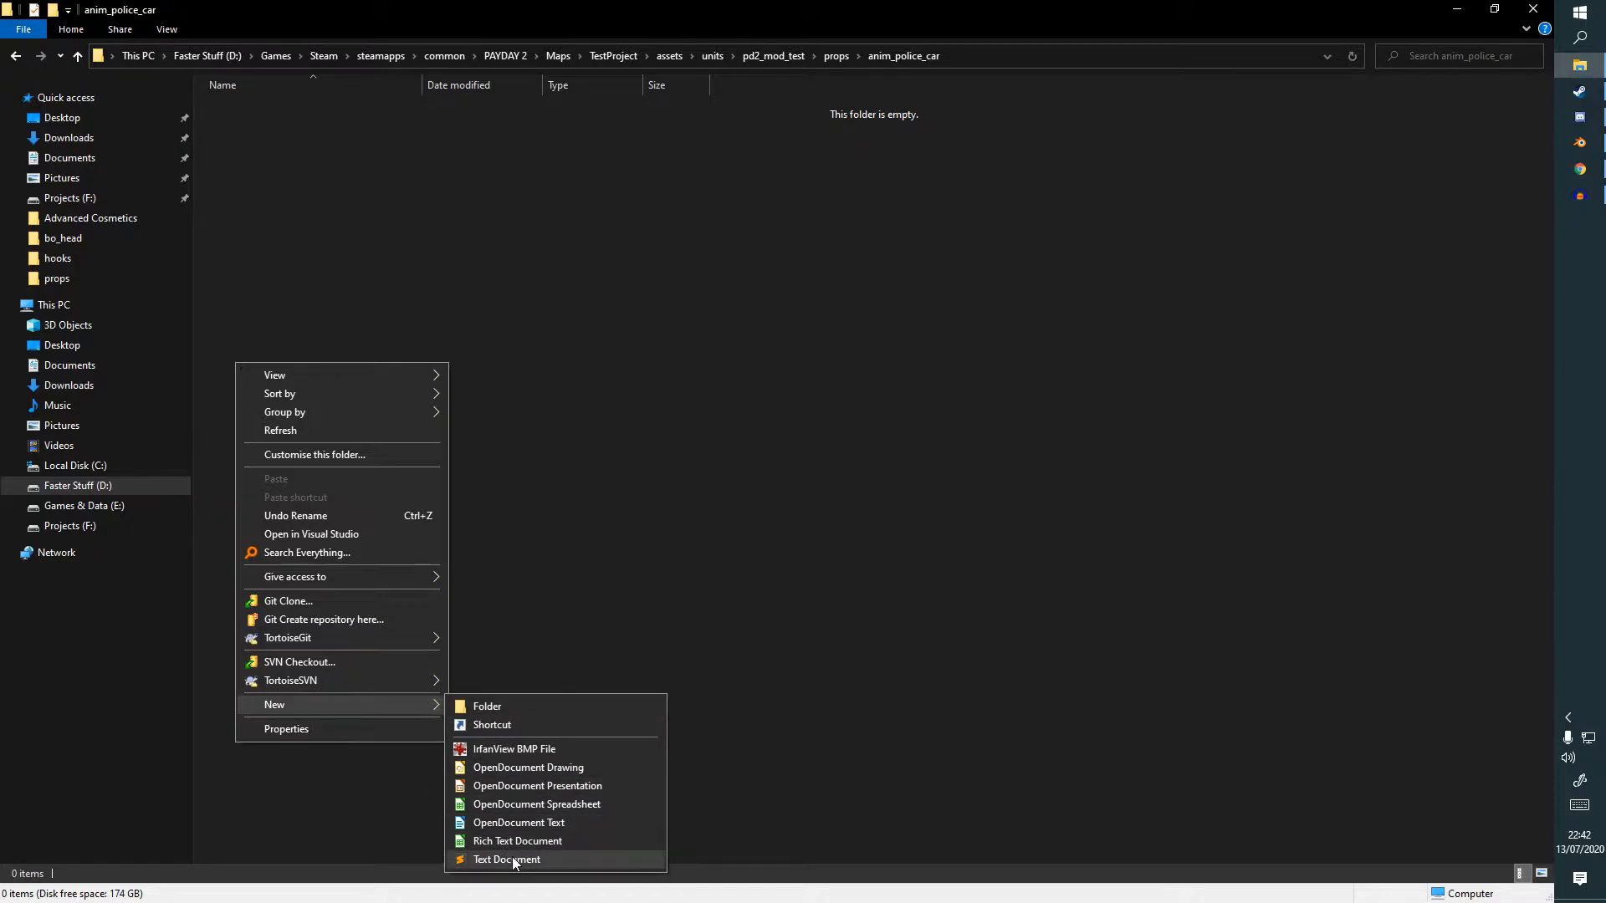
left_click(509, 859)
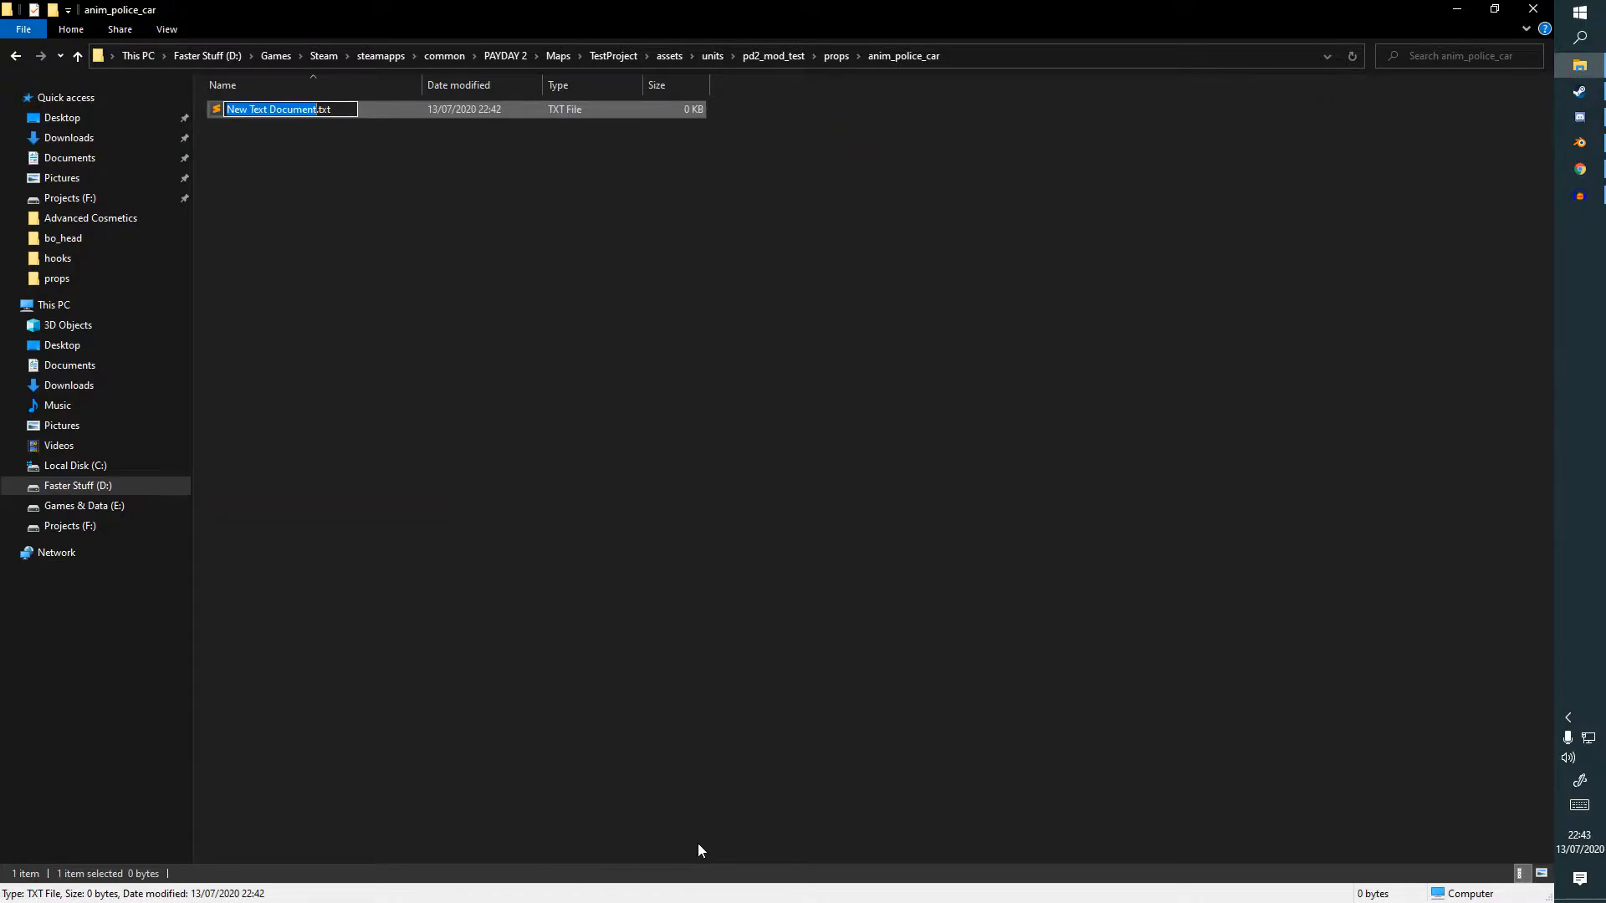
type("anim_pool")
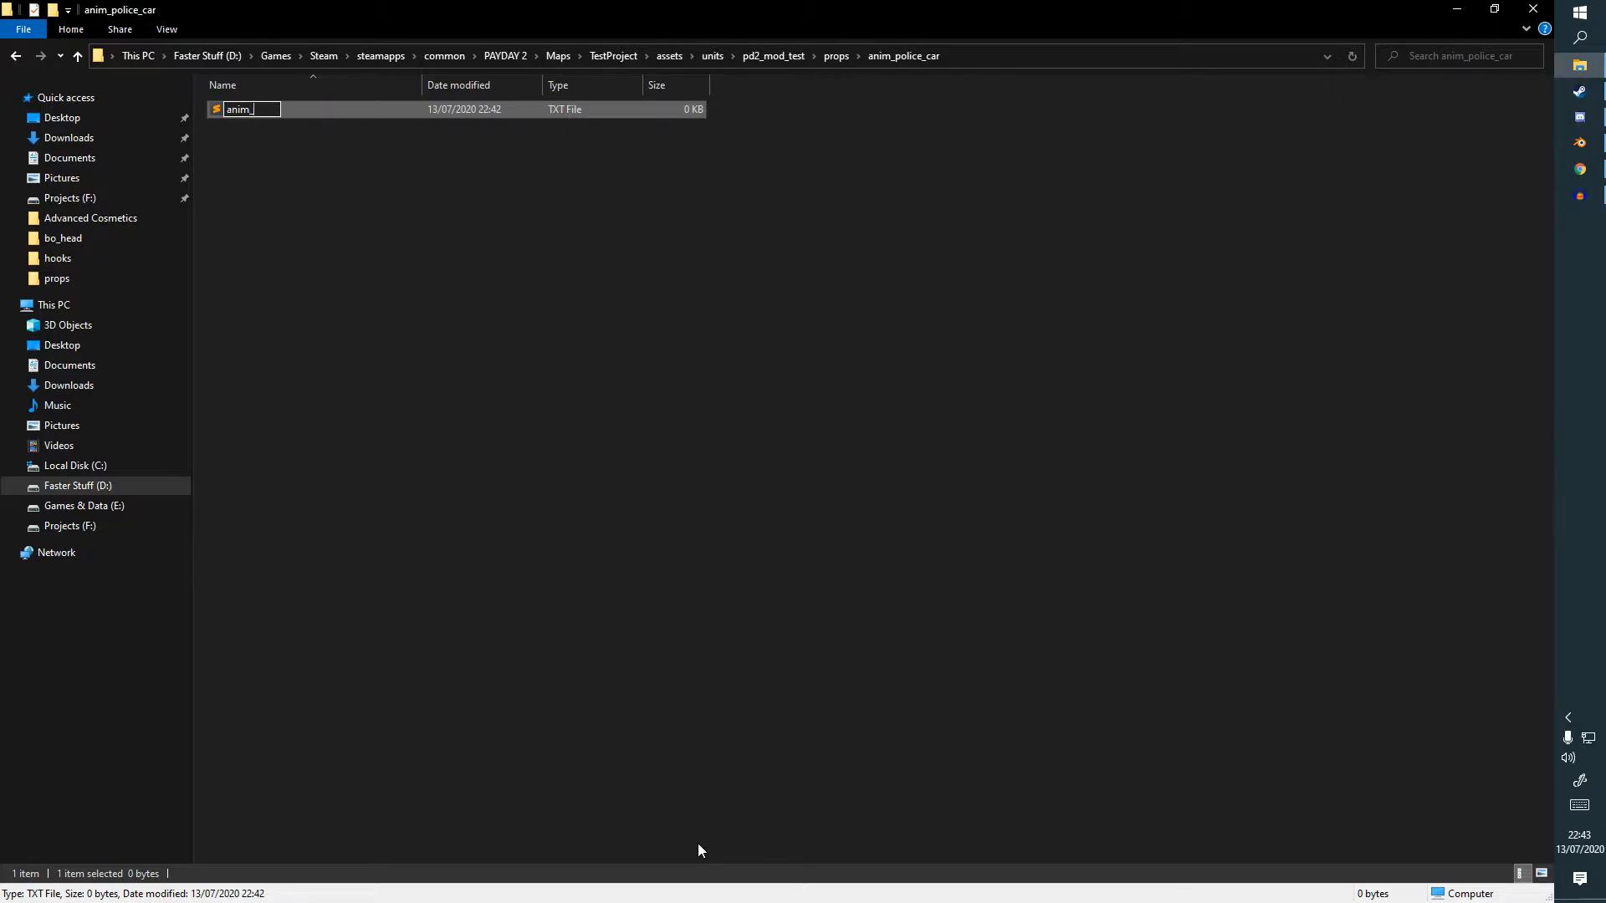
key("BackSpace")
key("BackSpace")
type("lice_car.unit")
key("Return")
key("Return")
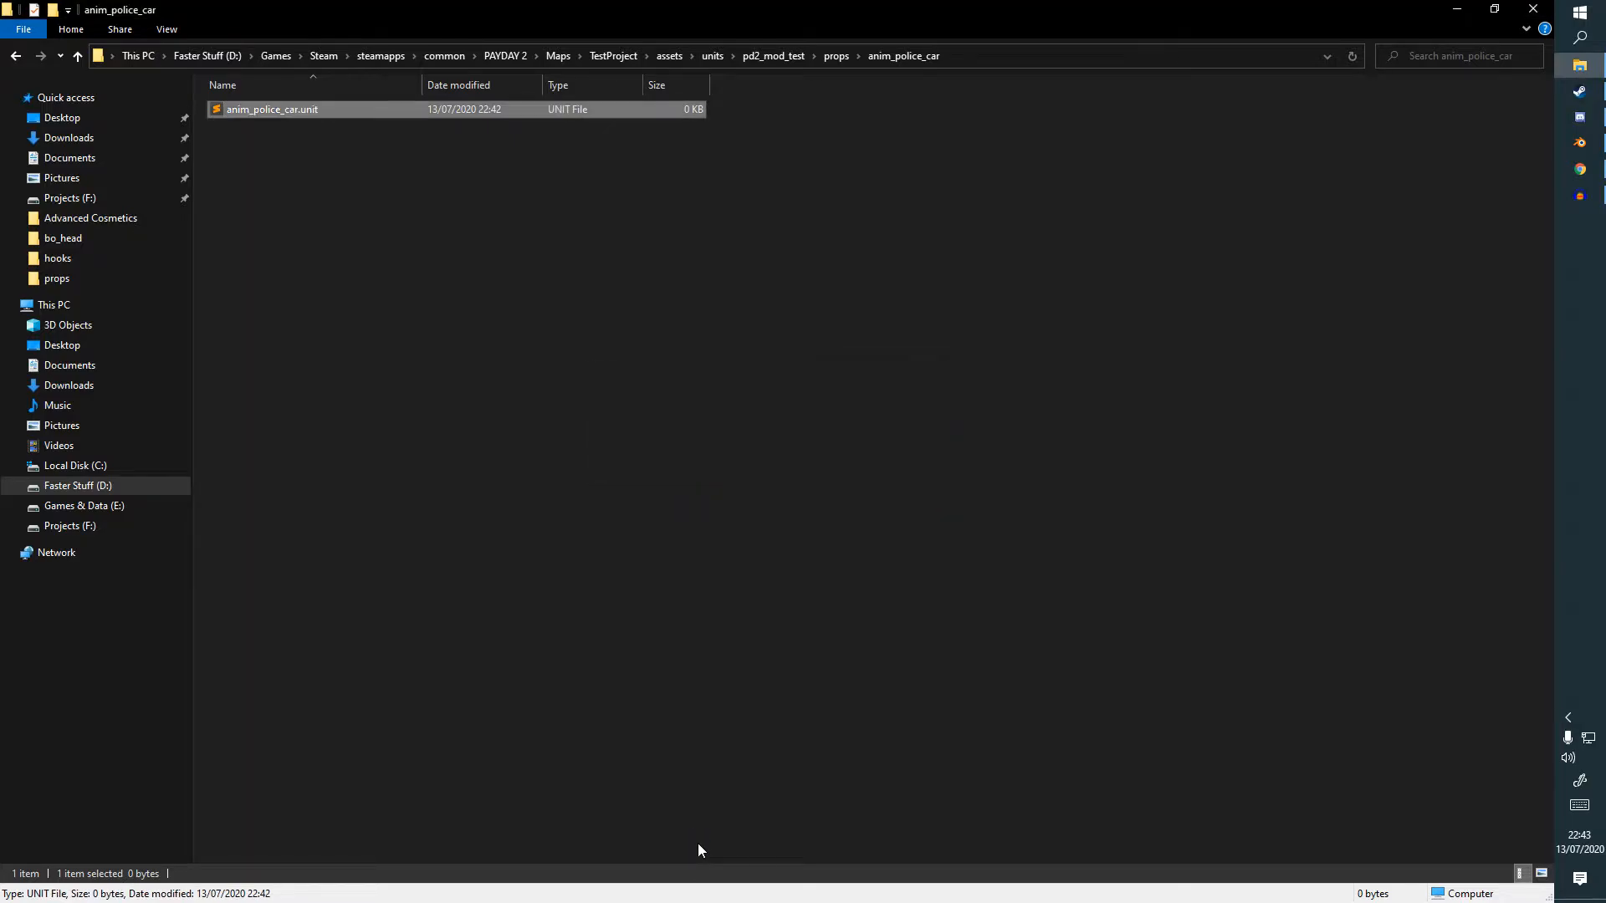
Duplicate the .unit file and rename the copy anim_police_car.object, accepting the extension change.
key("ctrl+c")
key("ctrl+v")
right_click(324, 116)
left_click(204, 495)
left_click_drag(300, 110, 534, 138)
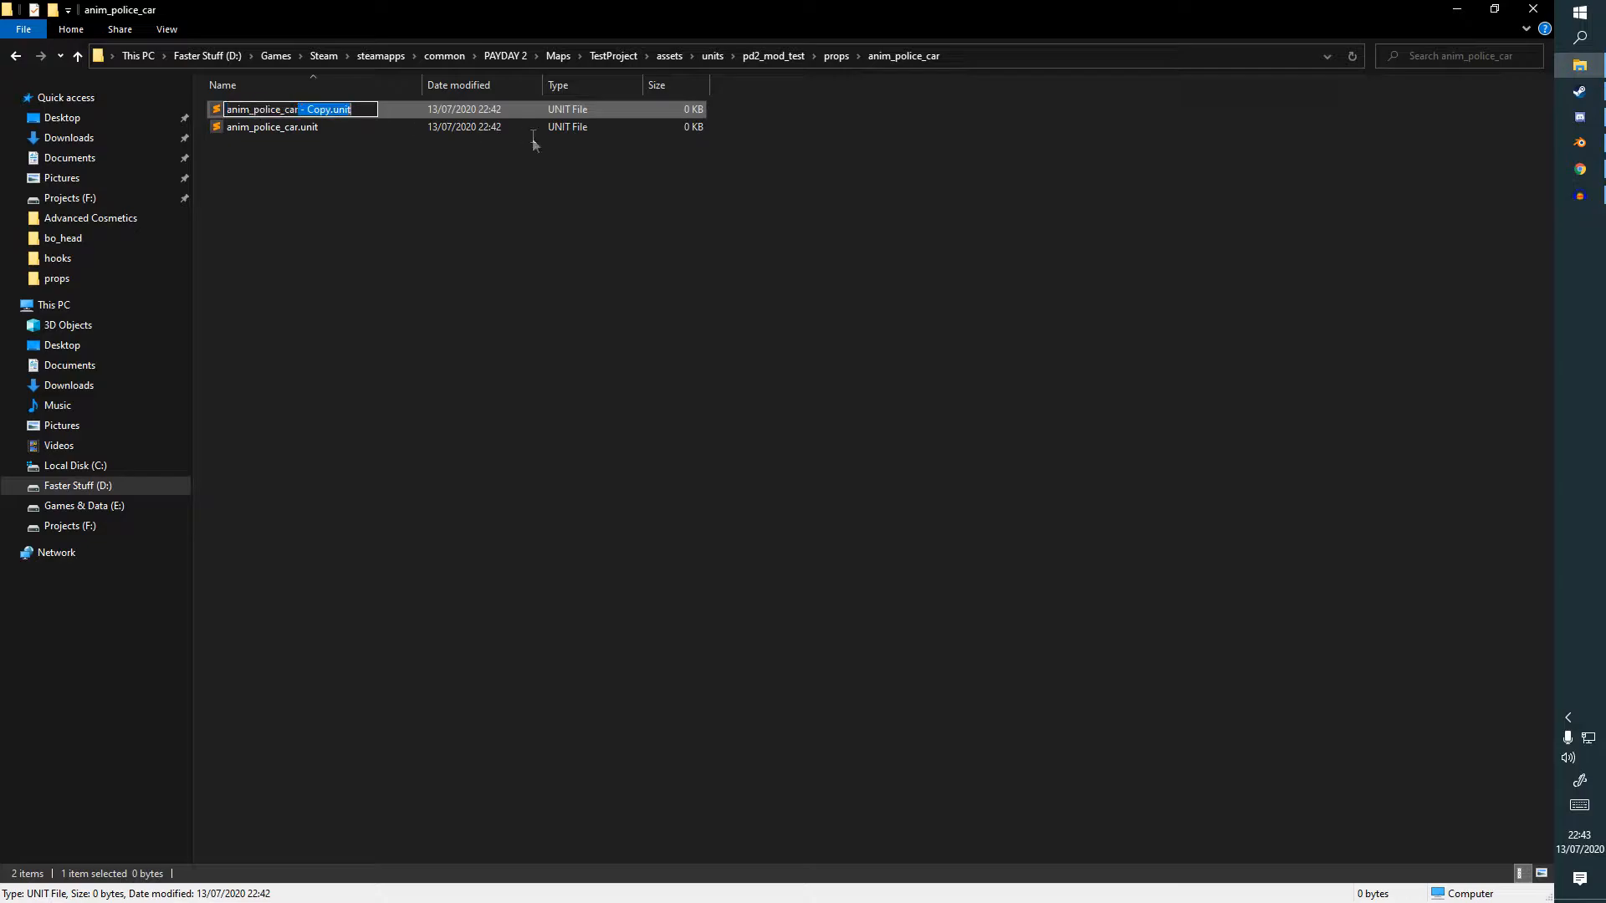
type(".object")
key("Return")
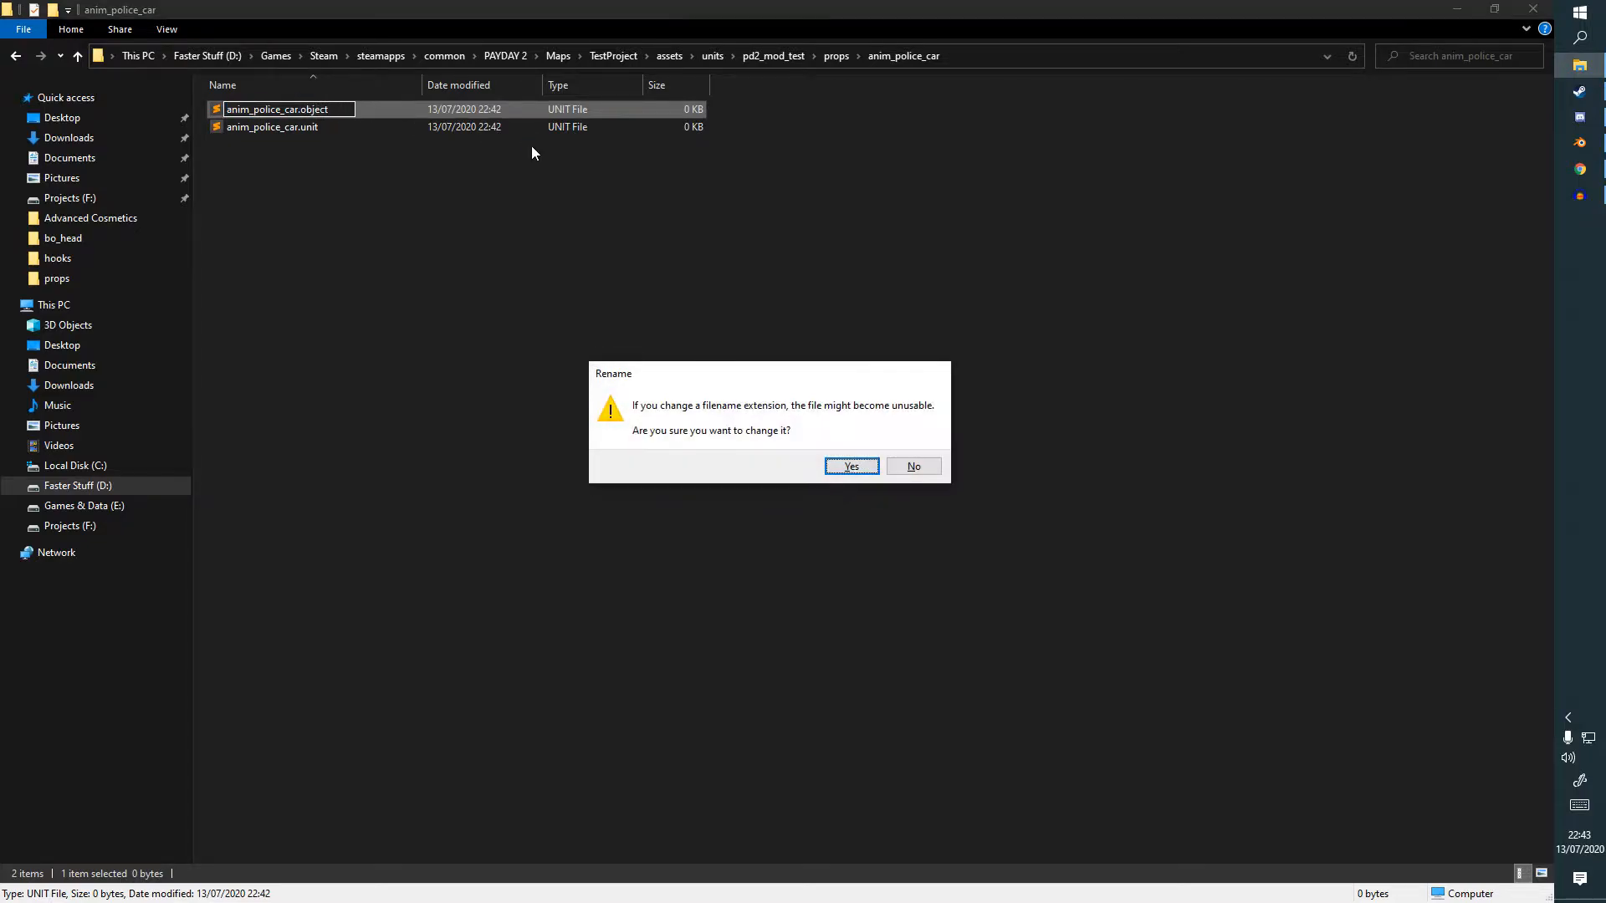
key("Return")
Duplicate the .object file and rename the copy anim_police_car.material_config, accepting the extension change.
key("ctrl+c")
key("ctrl+v")
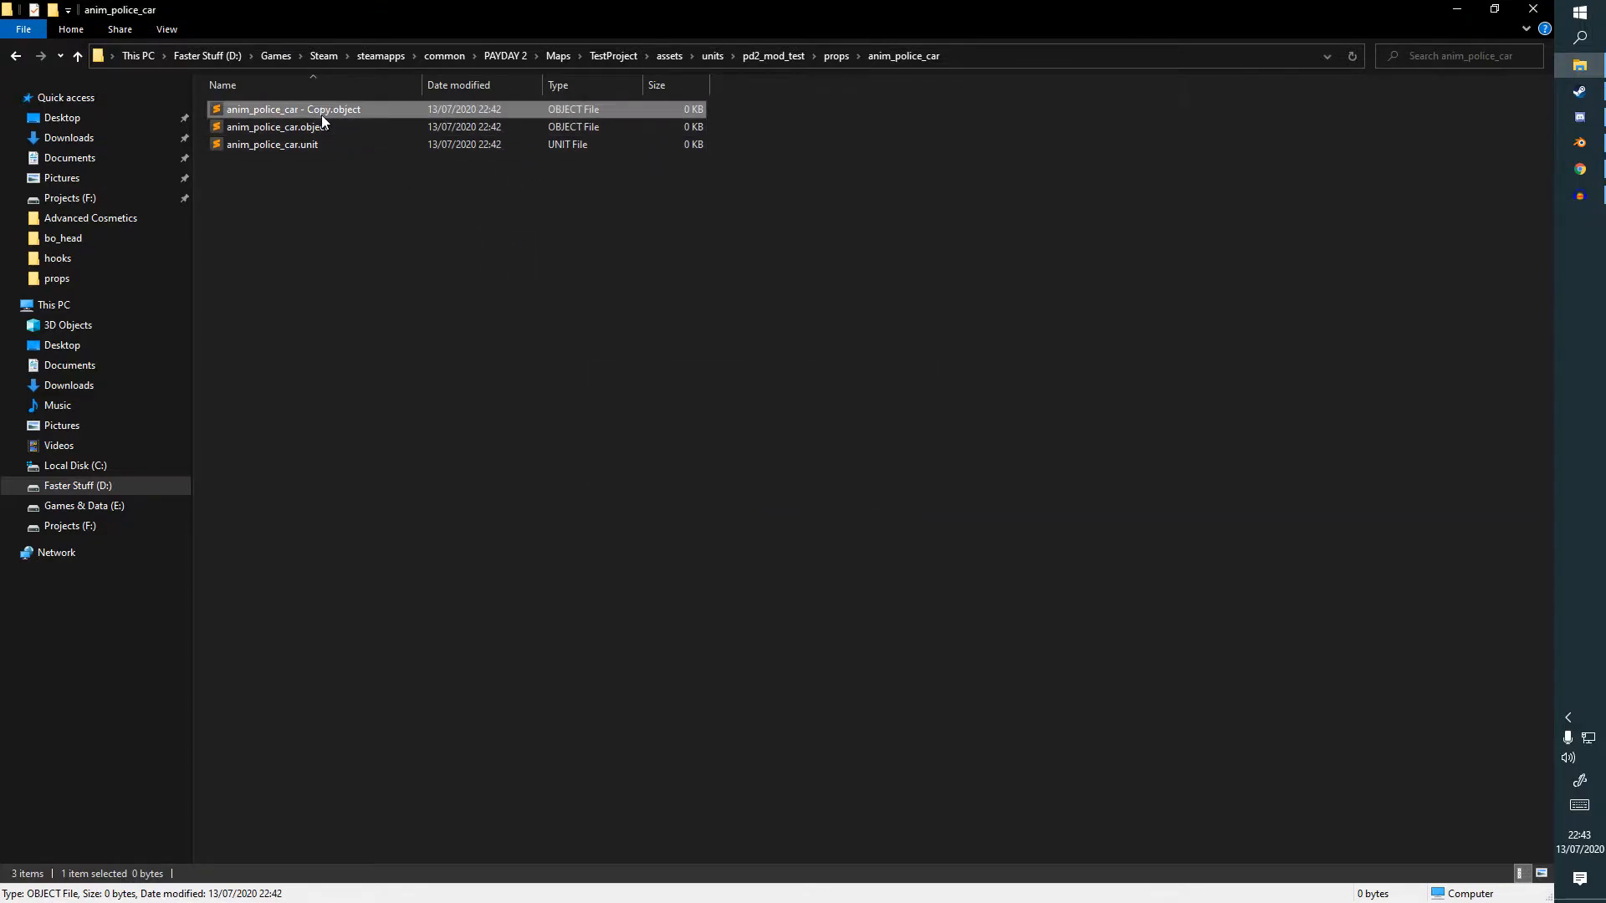
right_click(321, 114)
left_click(211, 496)
left_click(298, 108)
key("shift+End")
type(".material_config")
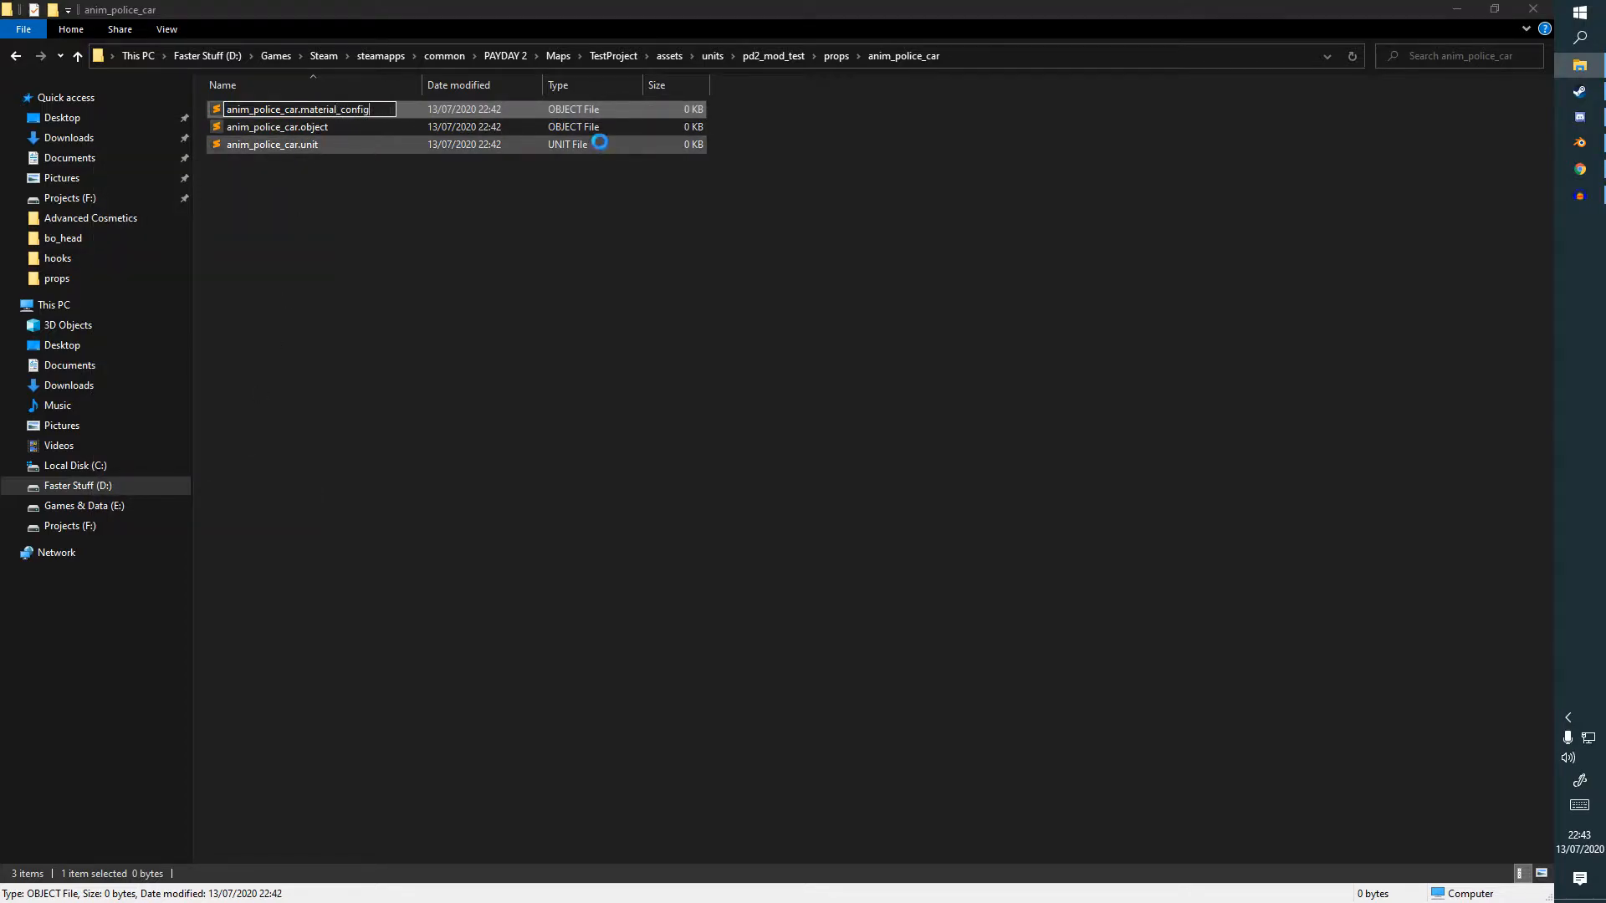
key("Return")
key("Return")
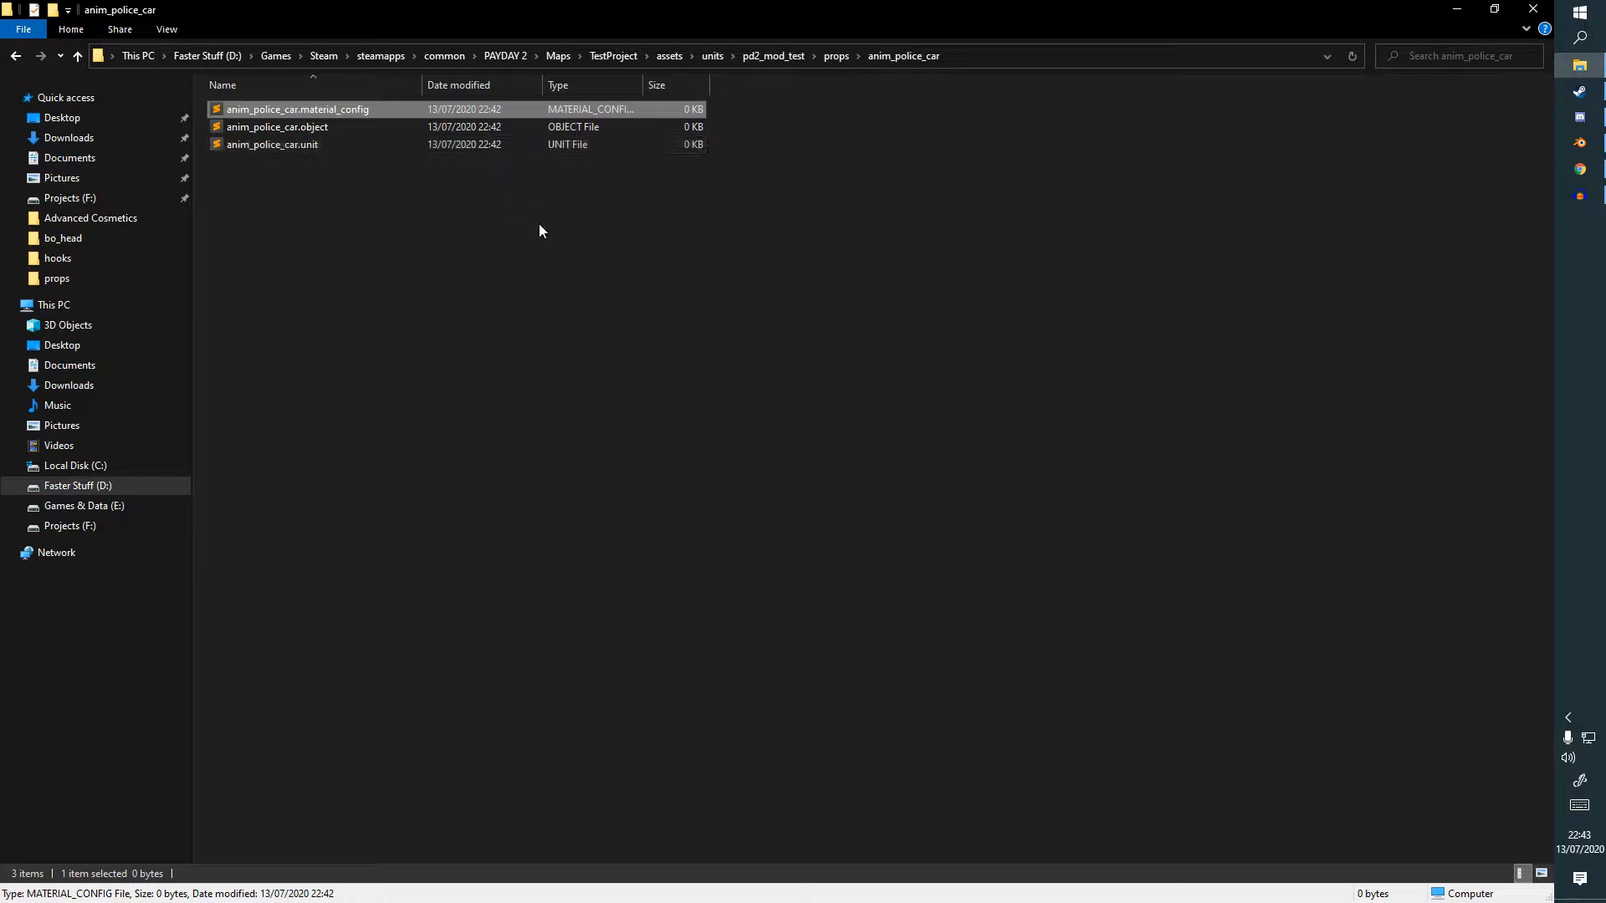
key("ctrl+c")
key("ctrl+v")
right_click(407, 115)
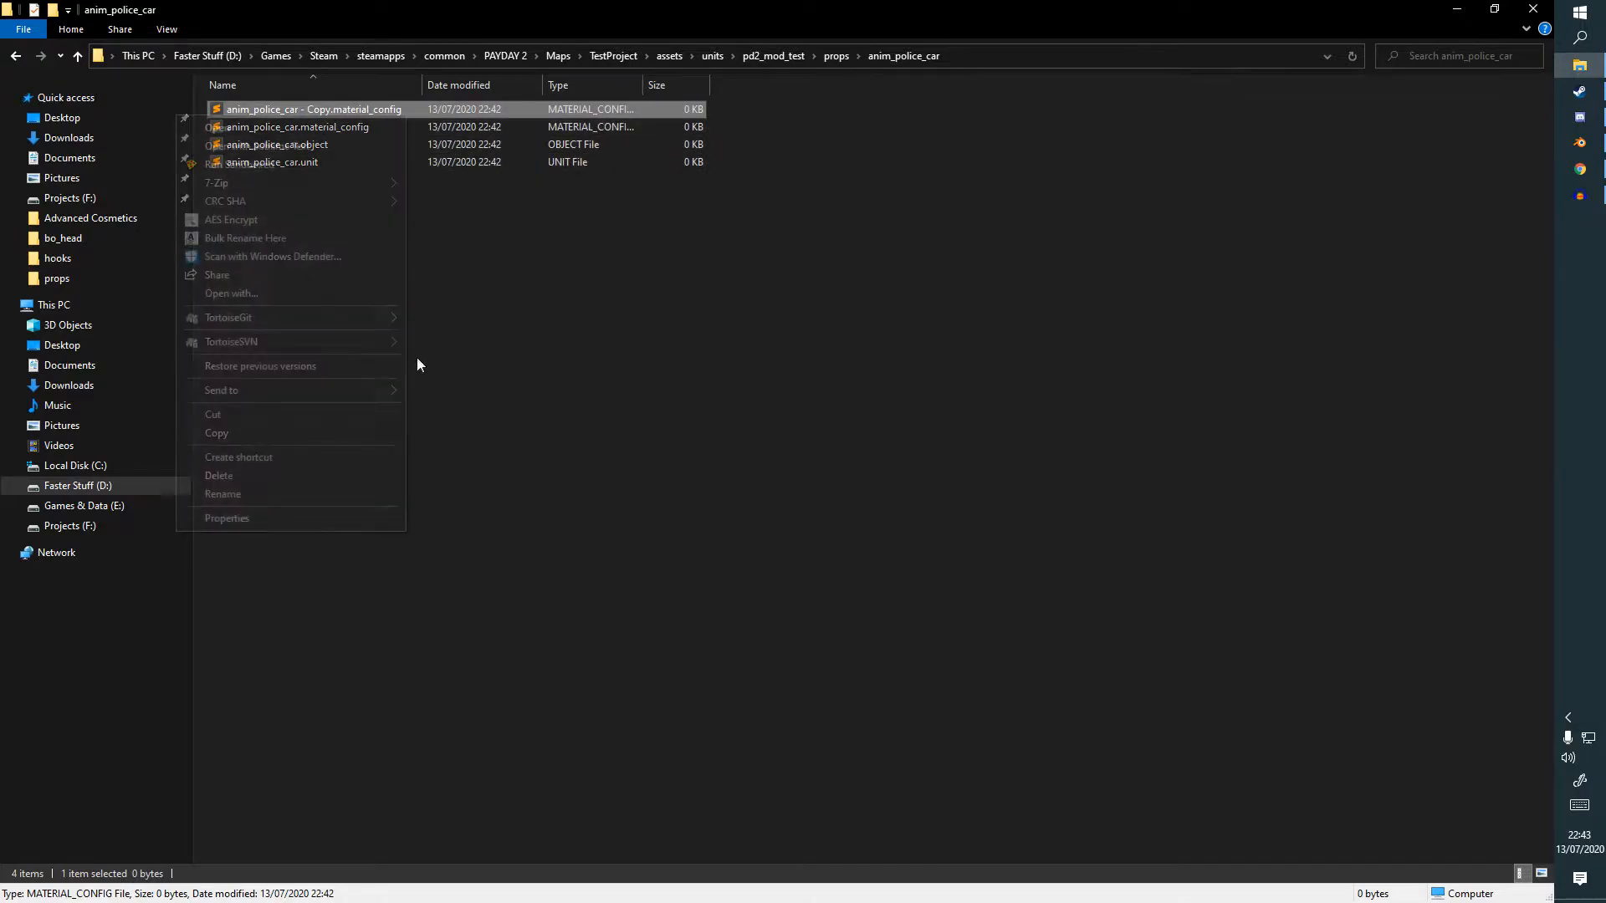
left_click(310, 495)
key("ctrl+Left")
key("shift+End")
key("BackSpace")
key("BackSpace")
key("BackSpace")
key("BackSpace")
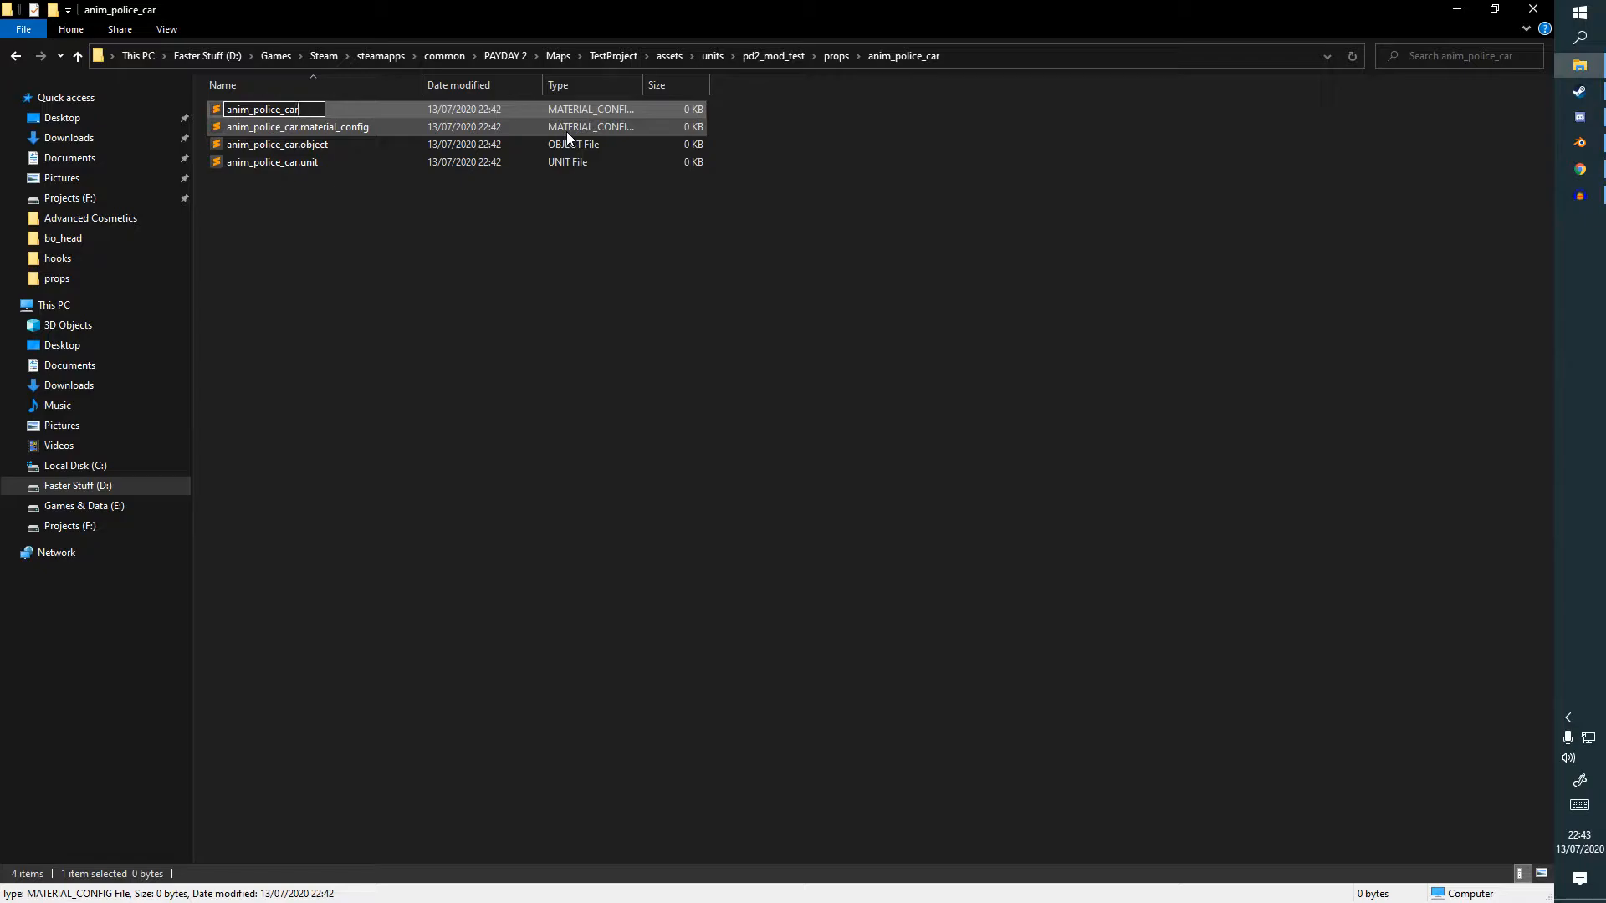
key("Return")
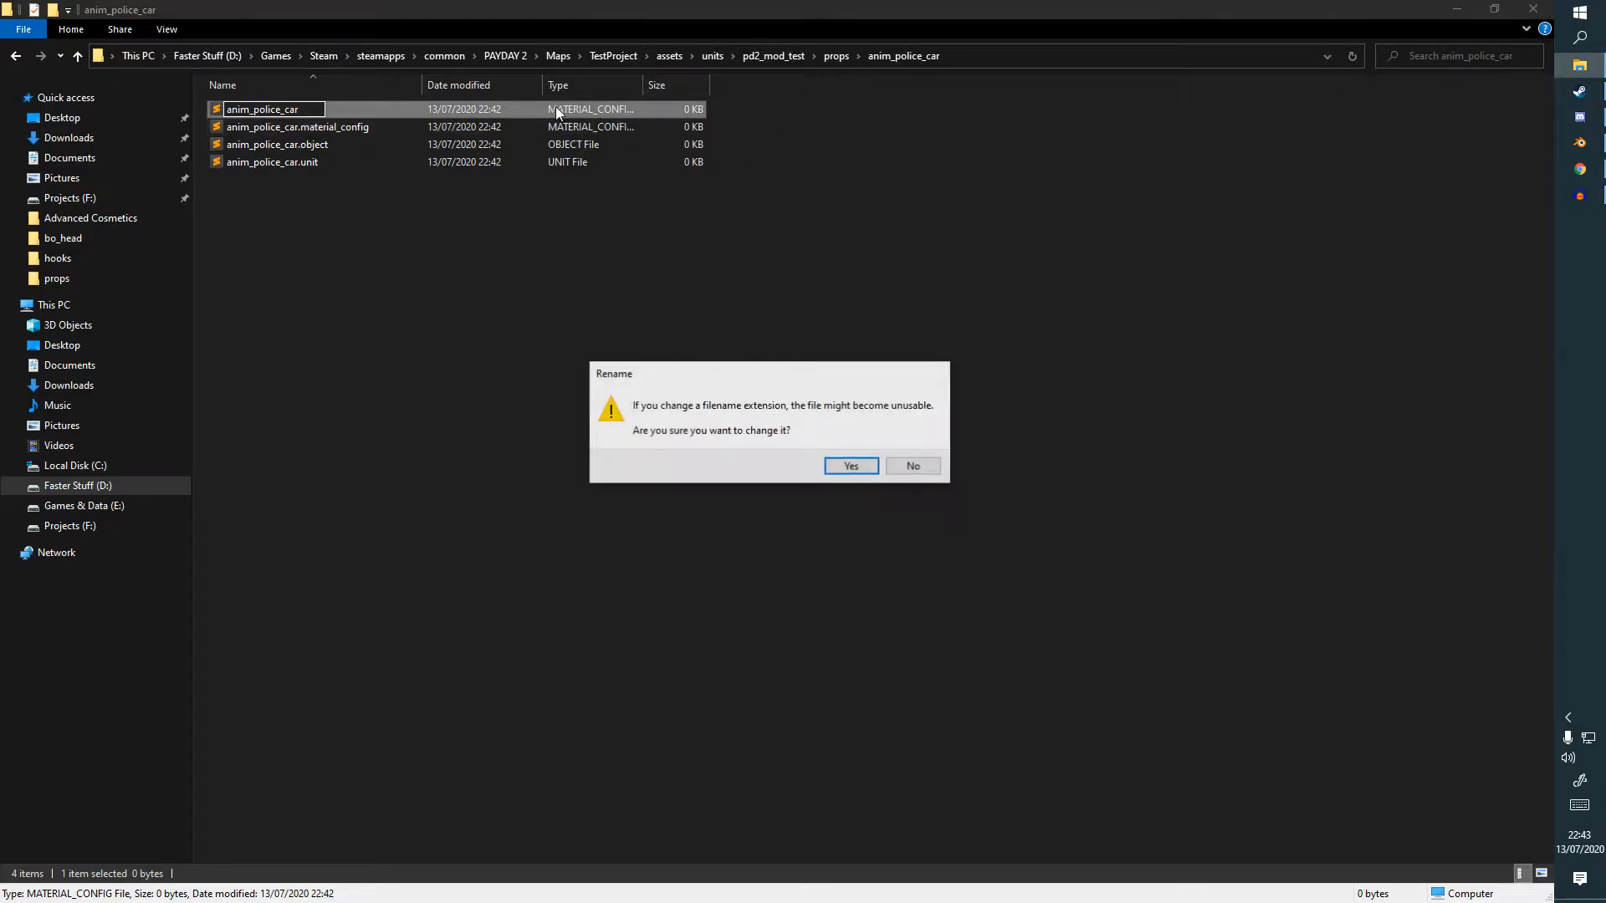
left_click(850, 466)
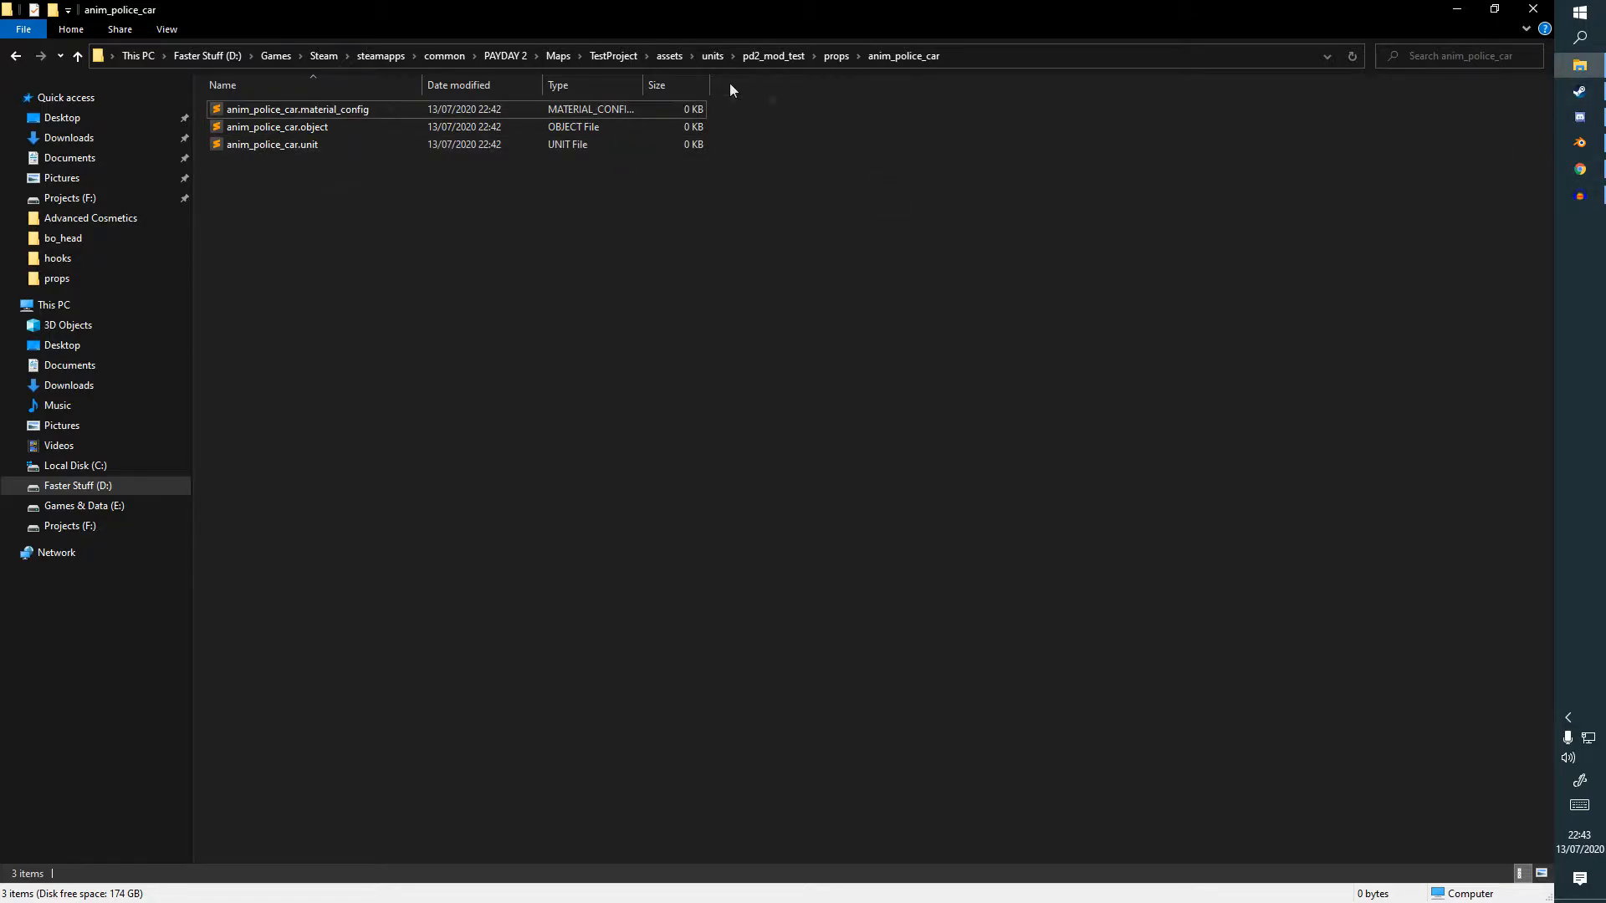
mouse_move(543, 228)
left_mouse_down()
mouse_move(388, 86)
mouse_move(567, 231)
left_mouse_up()
Go back up to the TestProject map folder and open add.xml from its levels/TestProject folder.
left_click(838, 56)
left_click(798, 57)
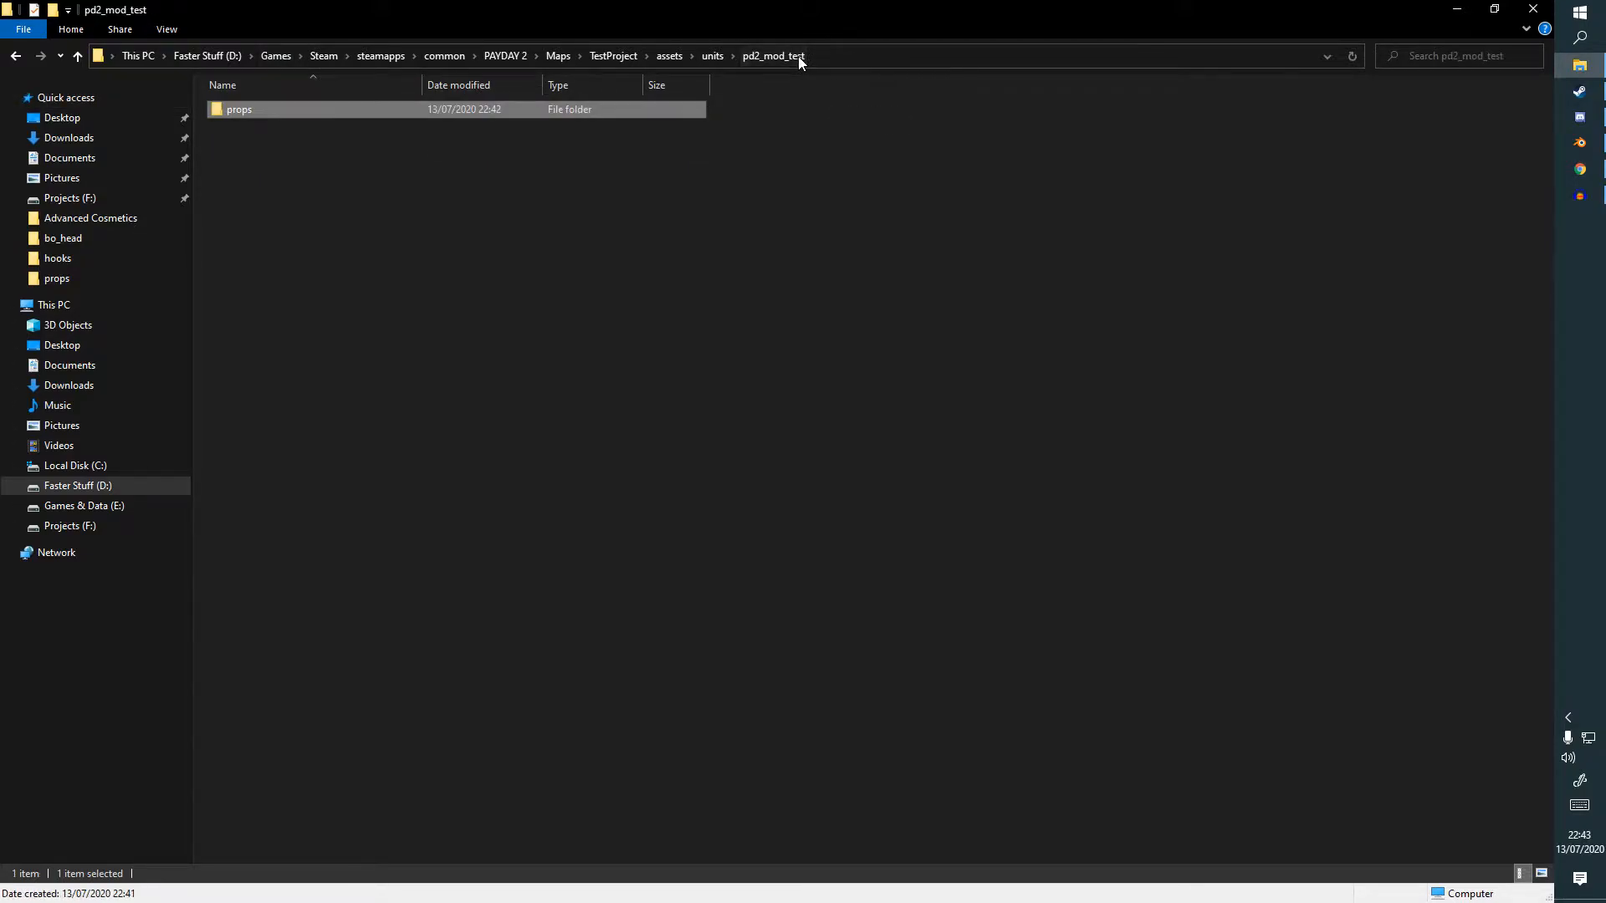
left_click(716, 57)
left_click(669, 55)
left_click(613, 56)
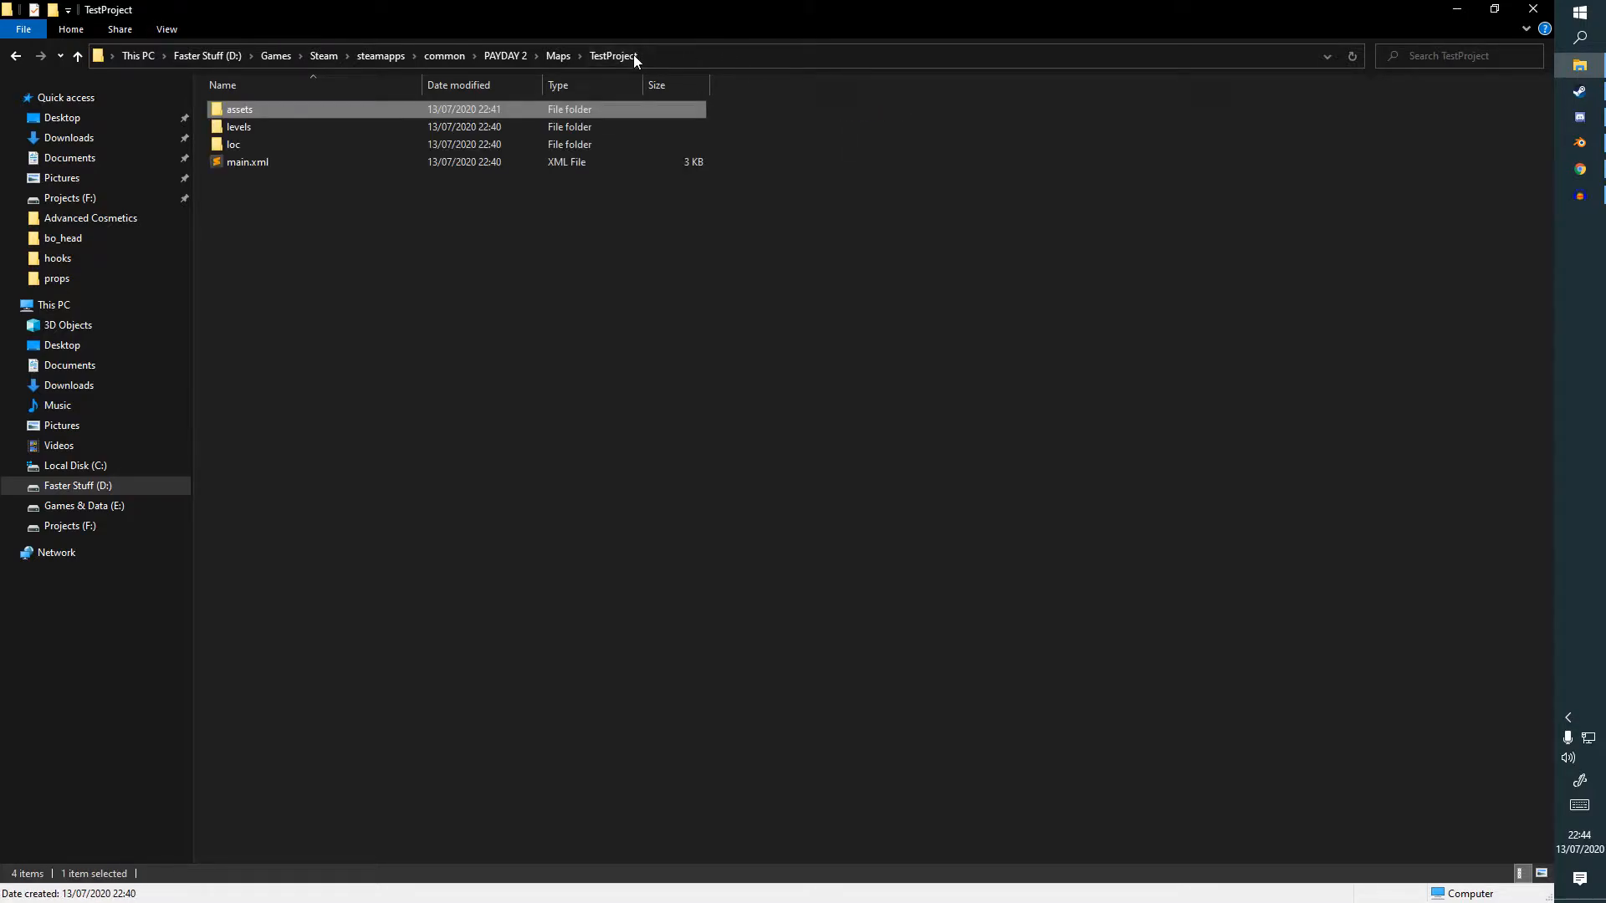
double_click(482, 130)
double_click(489, 117)
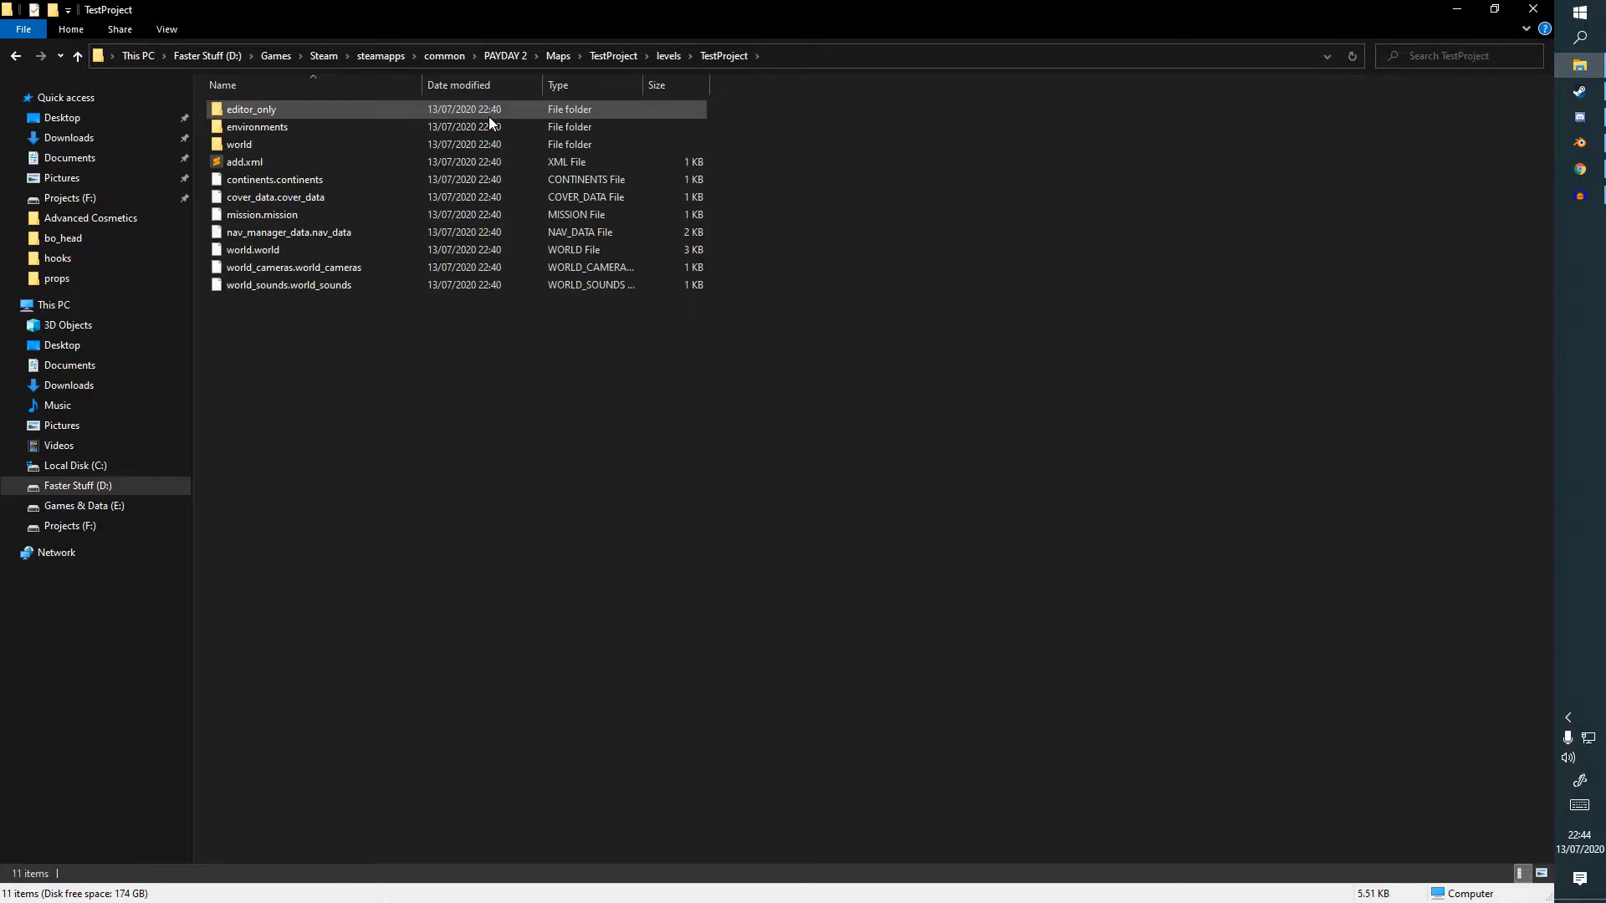
double_click(338, 161)
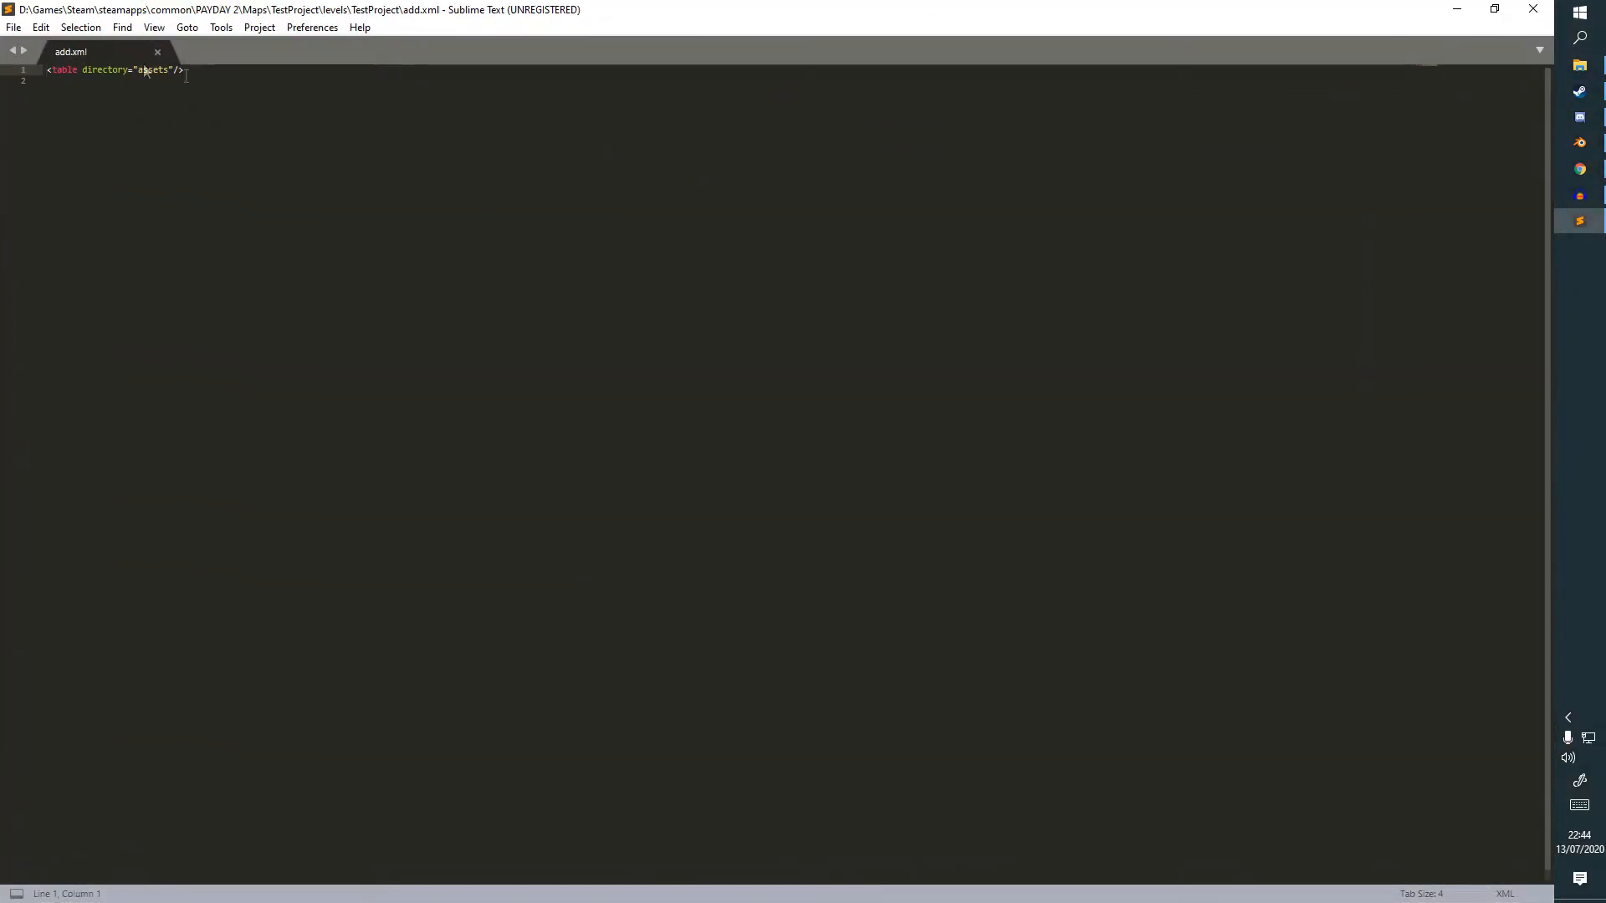
Arrange the add.xml editor and the file browser side by side, and open TestProject's assets folder.
left_click_drag(602, 10, 0, 109)
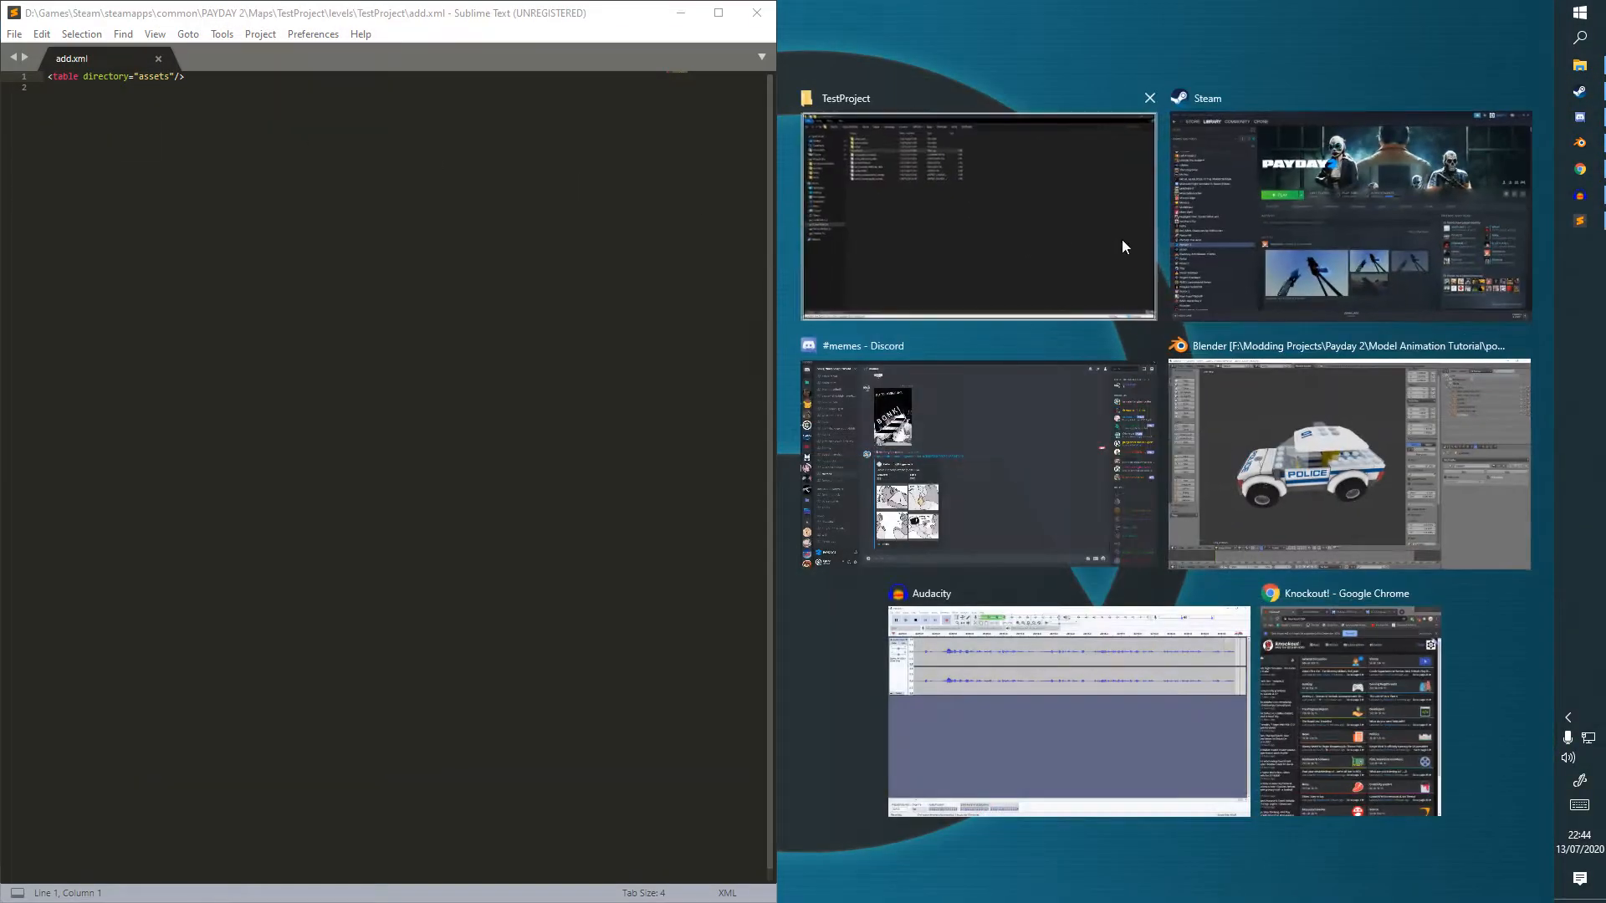
left_click(1124, 247)
left_click(124, 83)
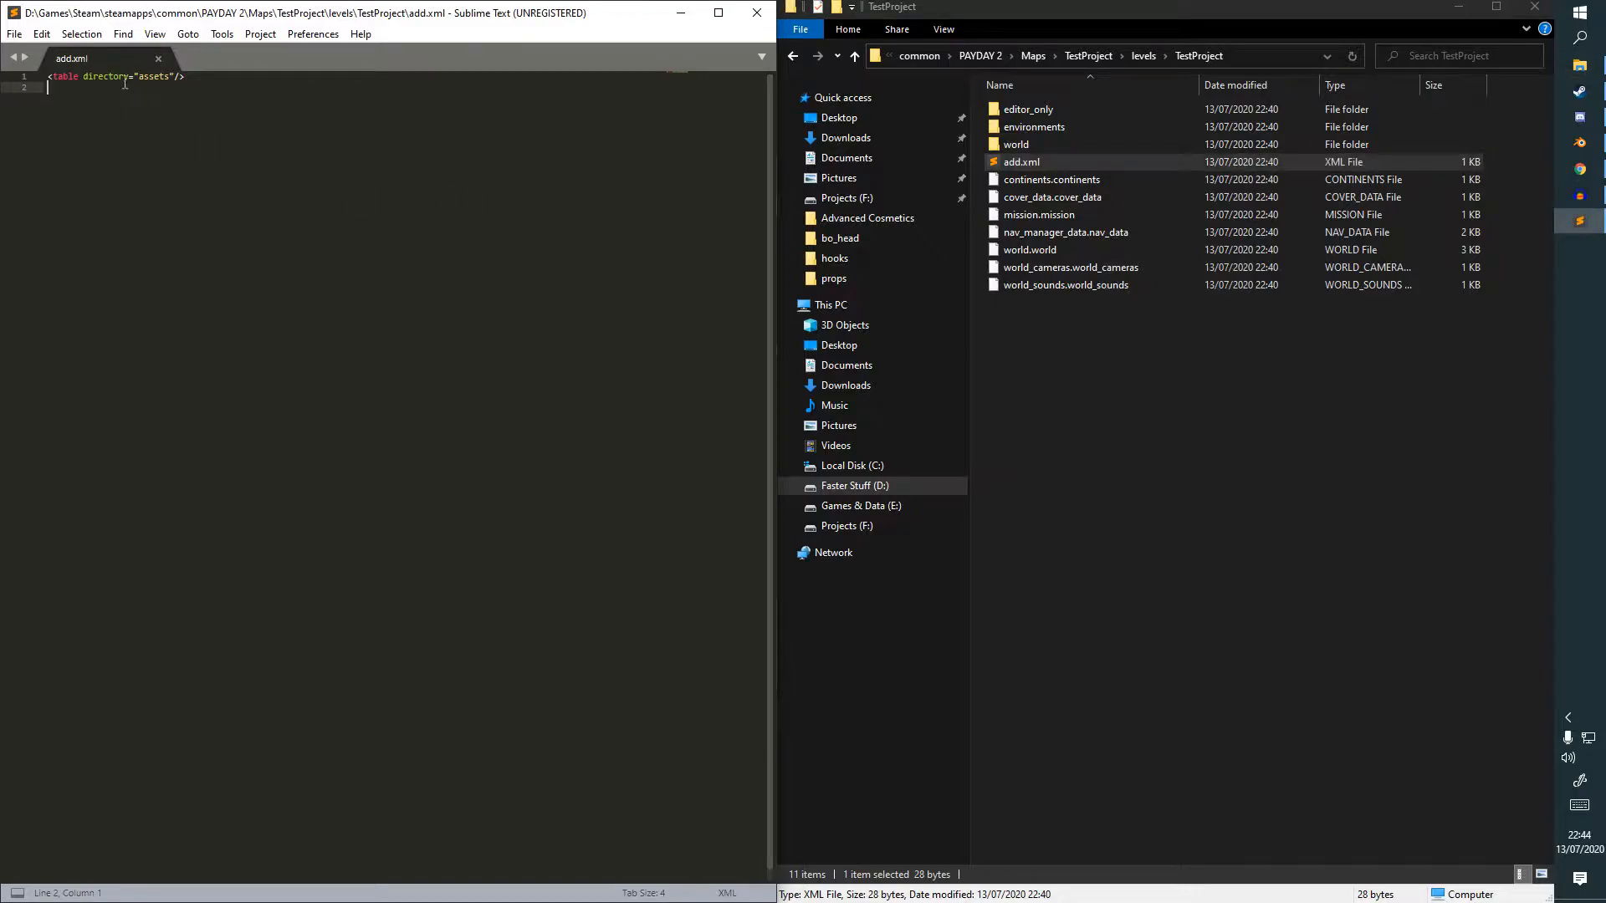
double_click(150, 76)
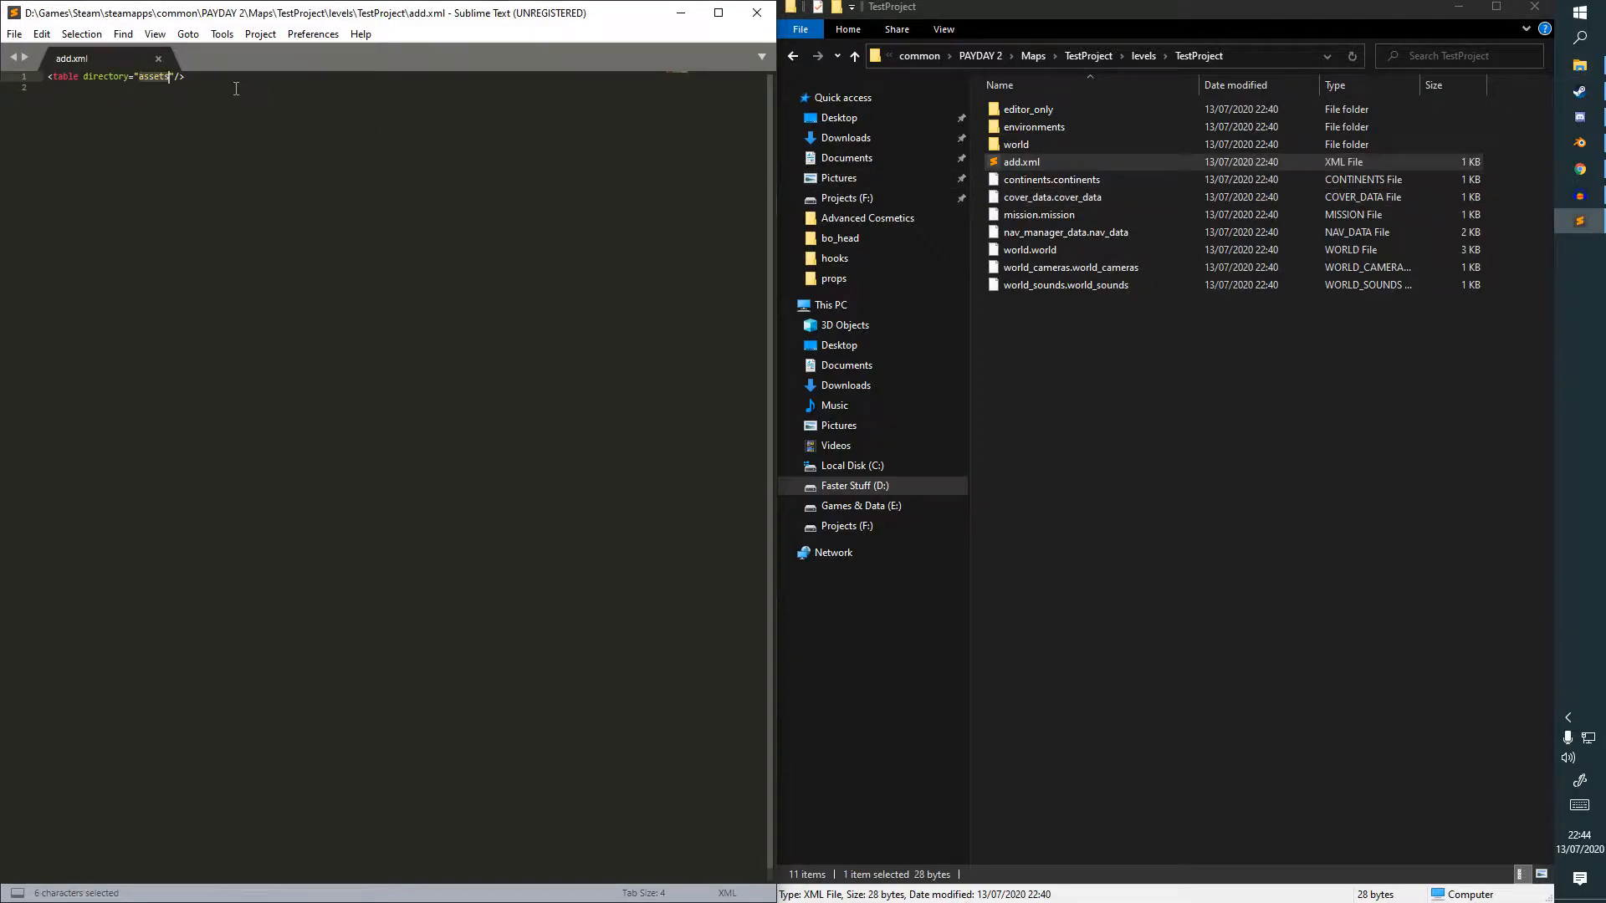
left_click(1139, 56)
left_click(1235, 55)
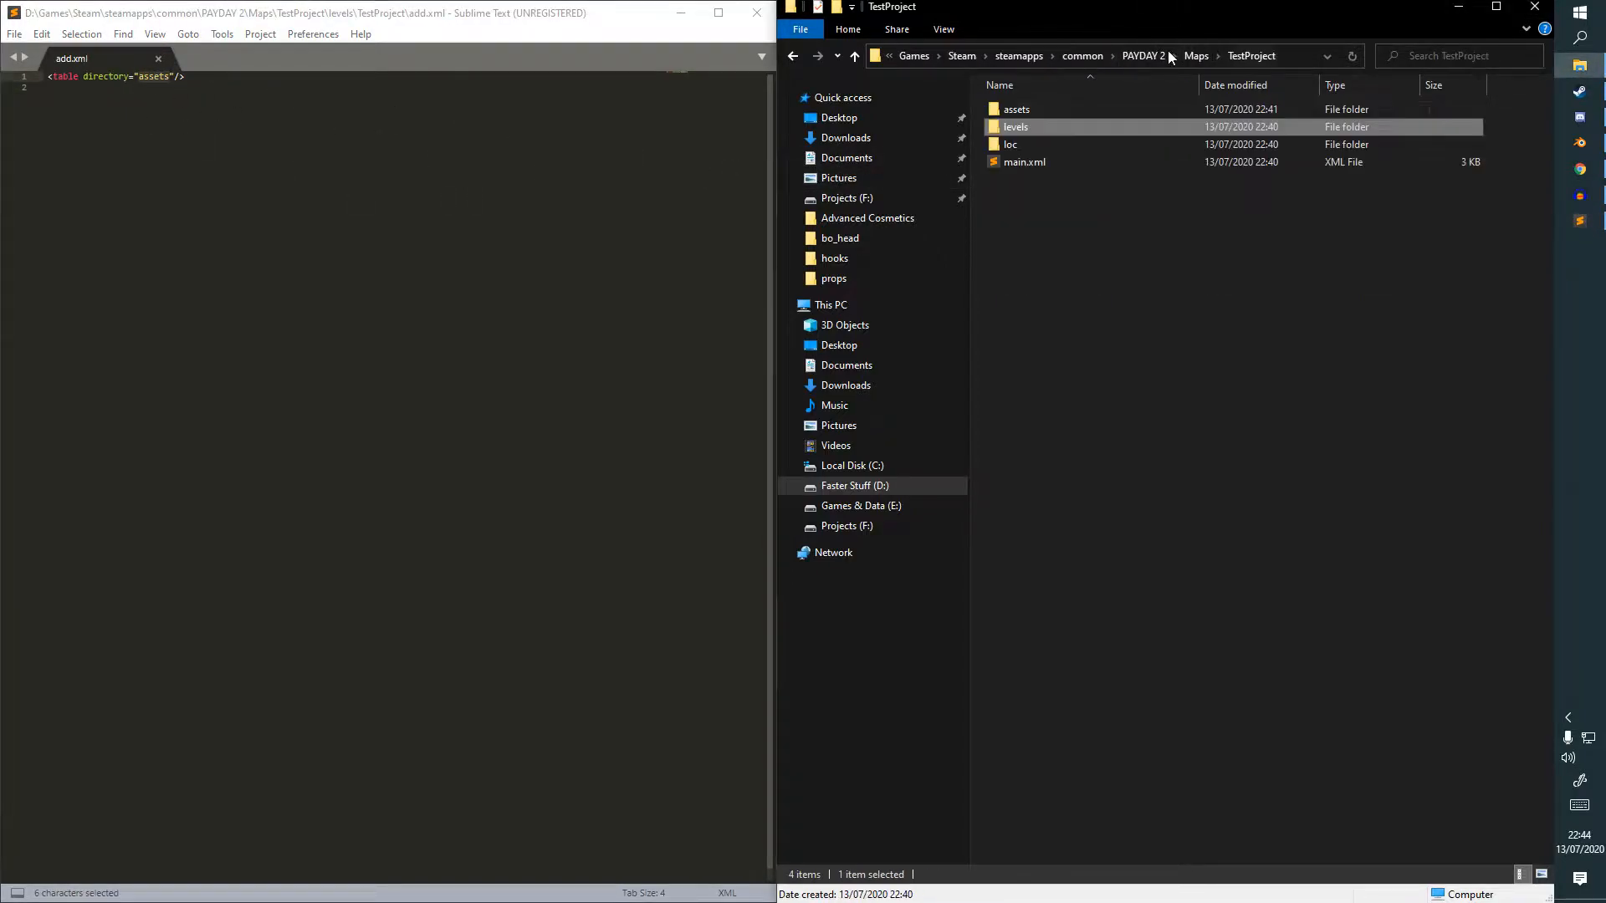
double_click(1047, 114)
Turn the self-closing assets table in add.xml into an opening and a closing table tag with an empty line between, and save.
left_click(315, 105)
key("Left")
key("BackSpace")
key("Right")
key("Return")
key("Return")
type("</table>")
key("Up")
key("ctrl+s")
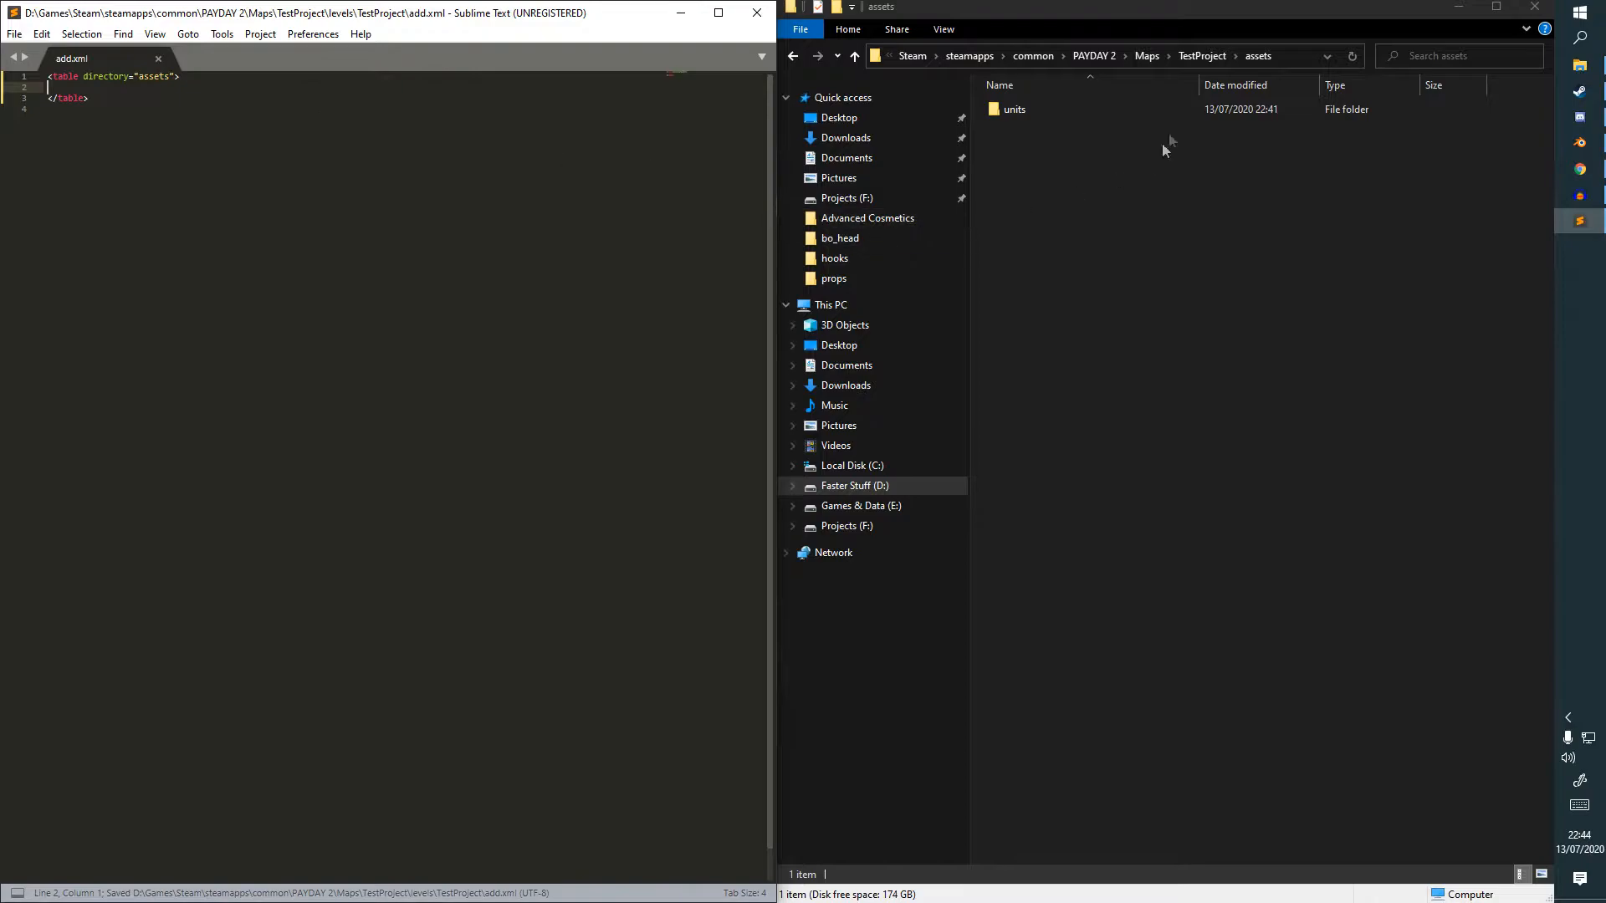
Open the add.xml file from the DropshipTest map's levels/DropshipTest folder.
left_click(1152, 56)
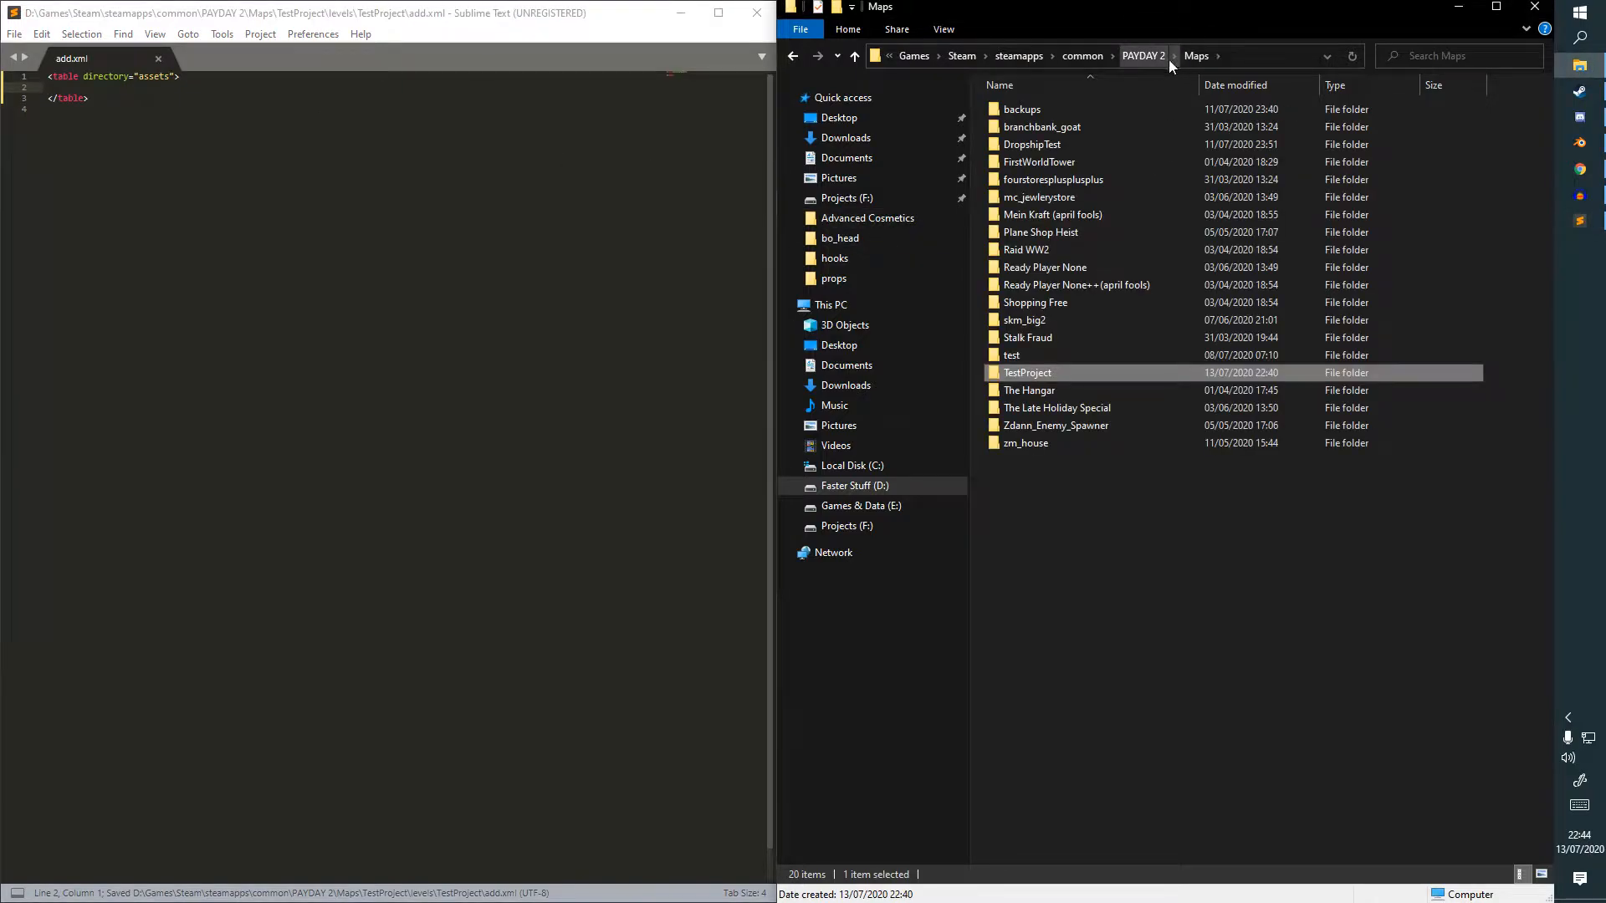
double_click(1078, 141)
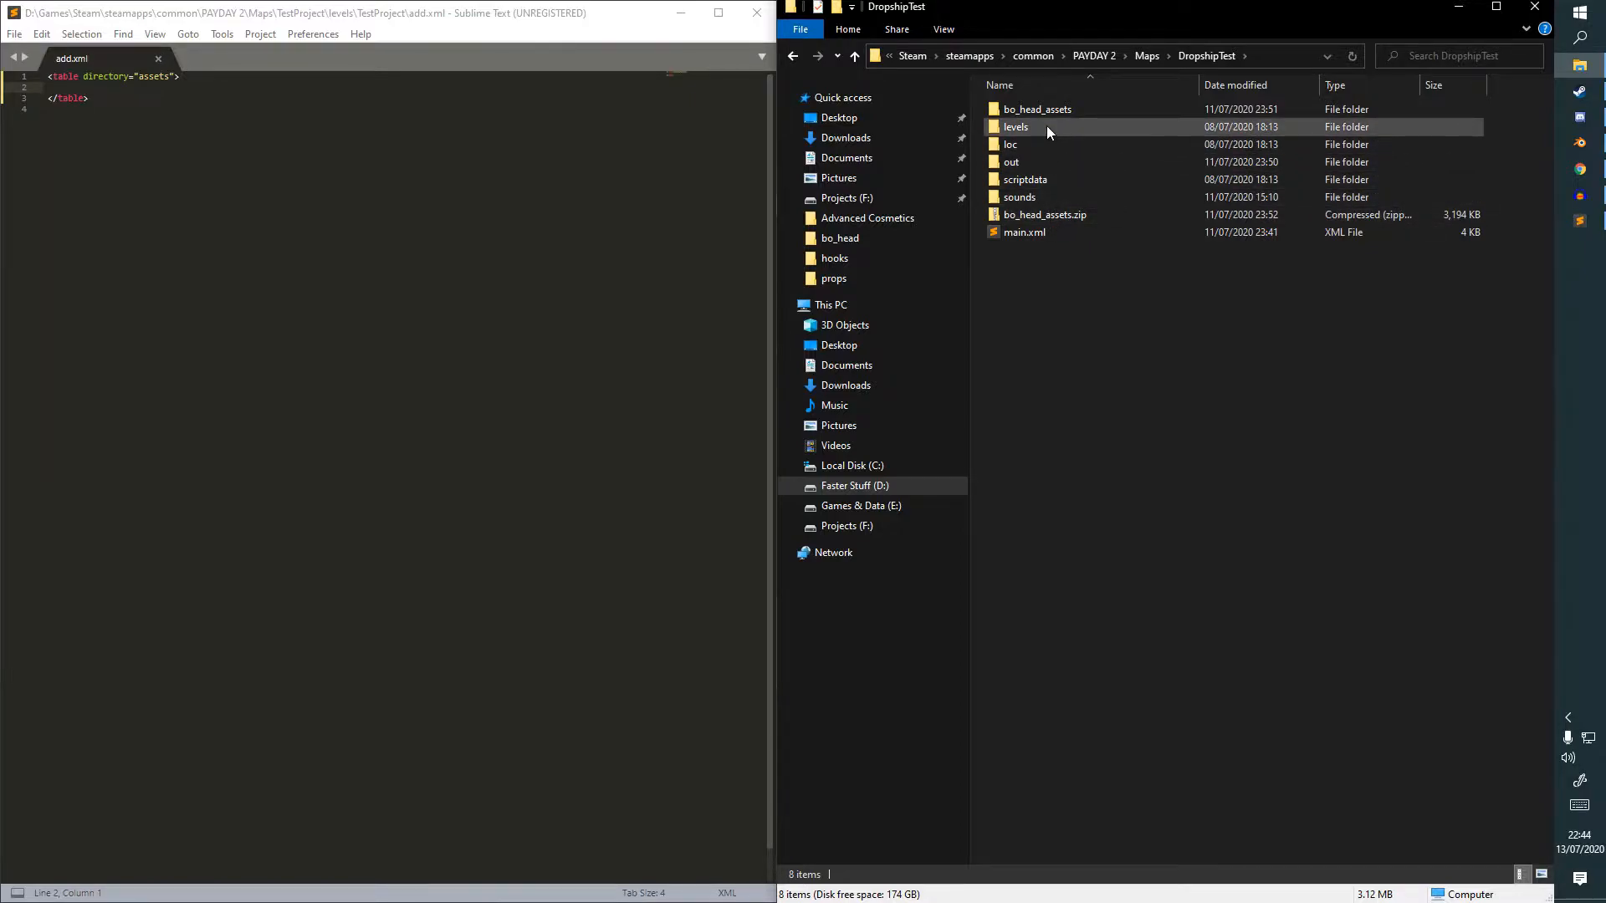
double_click(1047, 125)
double_click(1051, 108)
double_click(1020, 162)
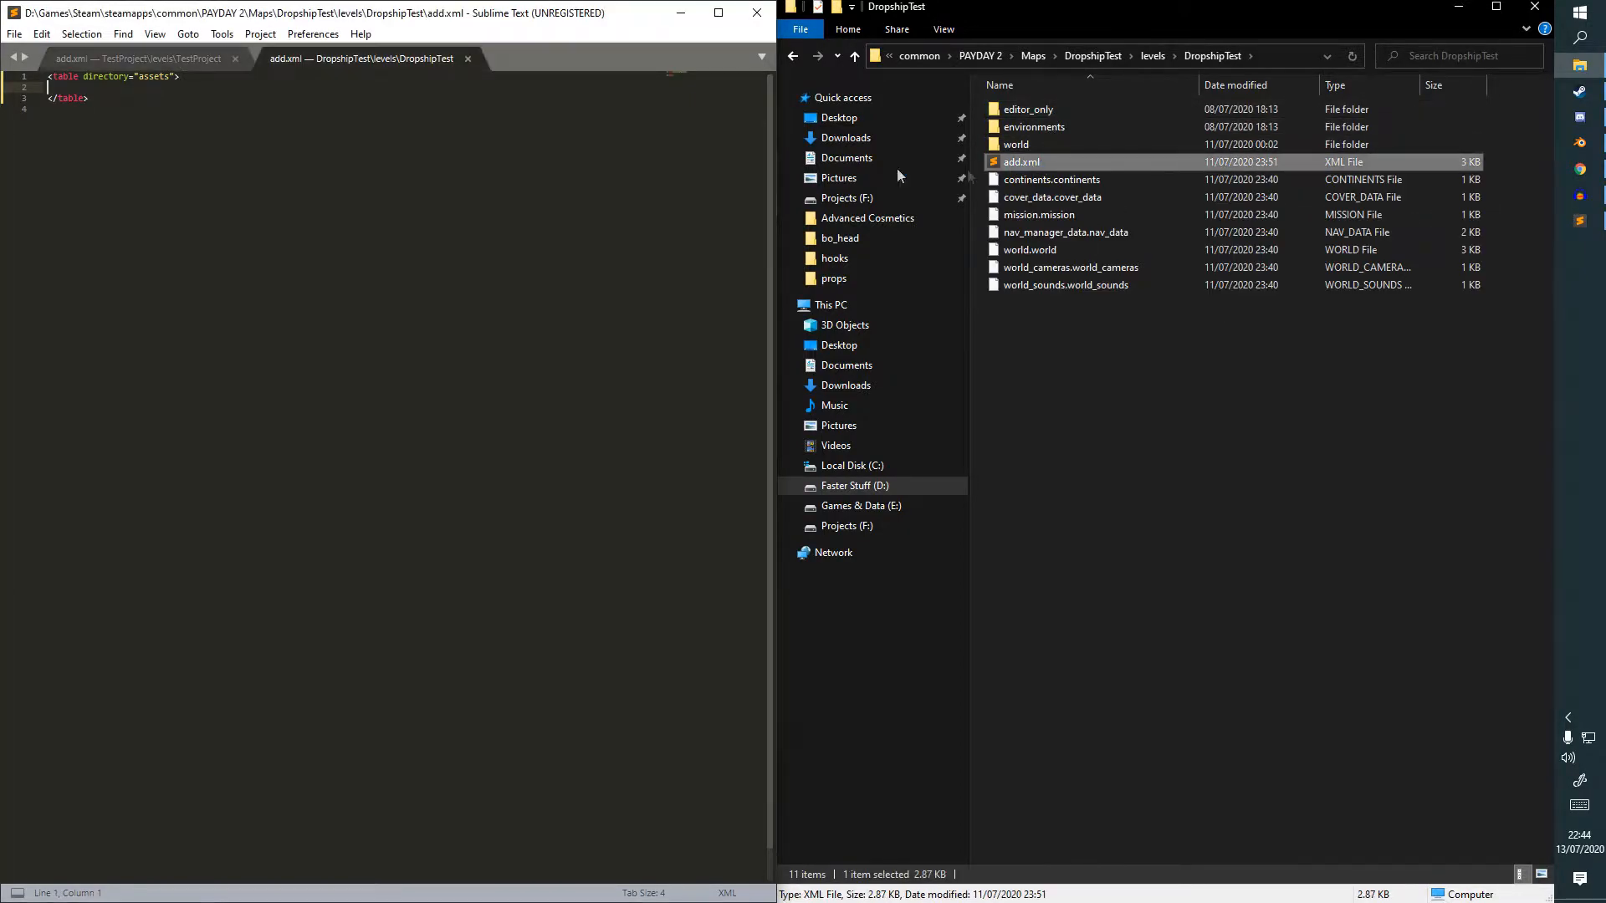
Copy the anim_crow_dropship add line from DropshipTest's add.xml into TestProject's table, close it with </add>, and save.
left_click_drag(68, 87, 549, 87)
key("ctrl+c")
left_click(467, 59)
key("Tab")
key("ctrl+v")
key("Return")
key("Return")
type("</add>")
key("ctrl+s")
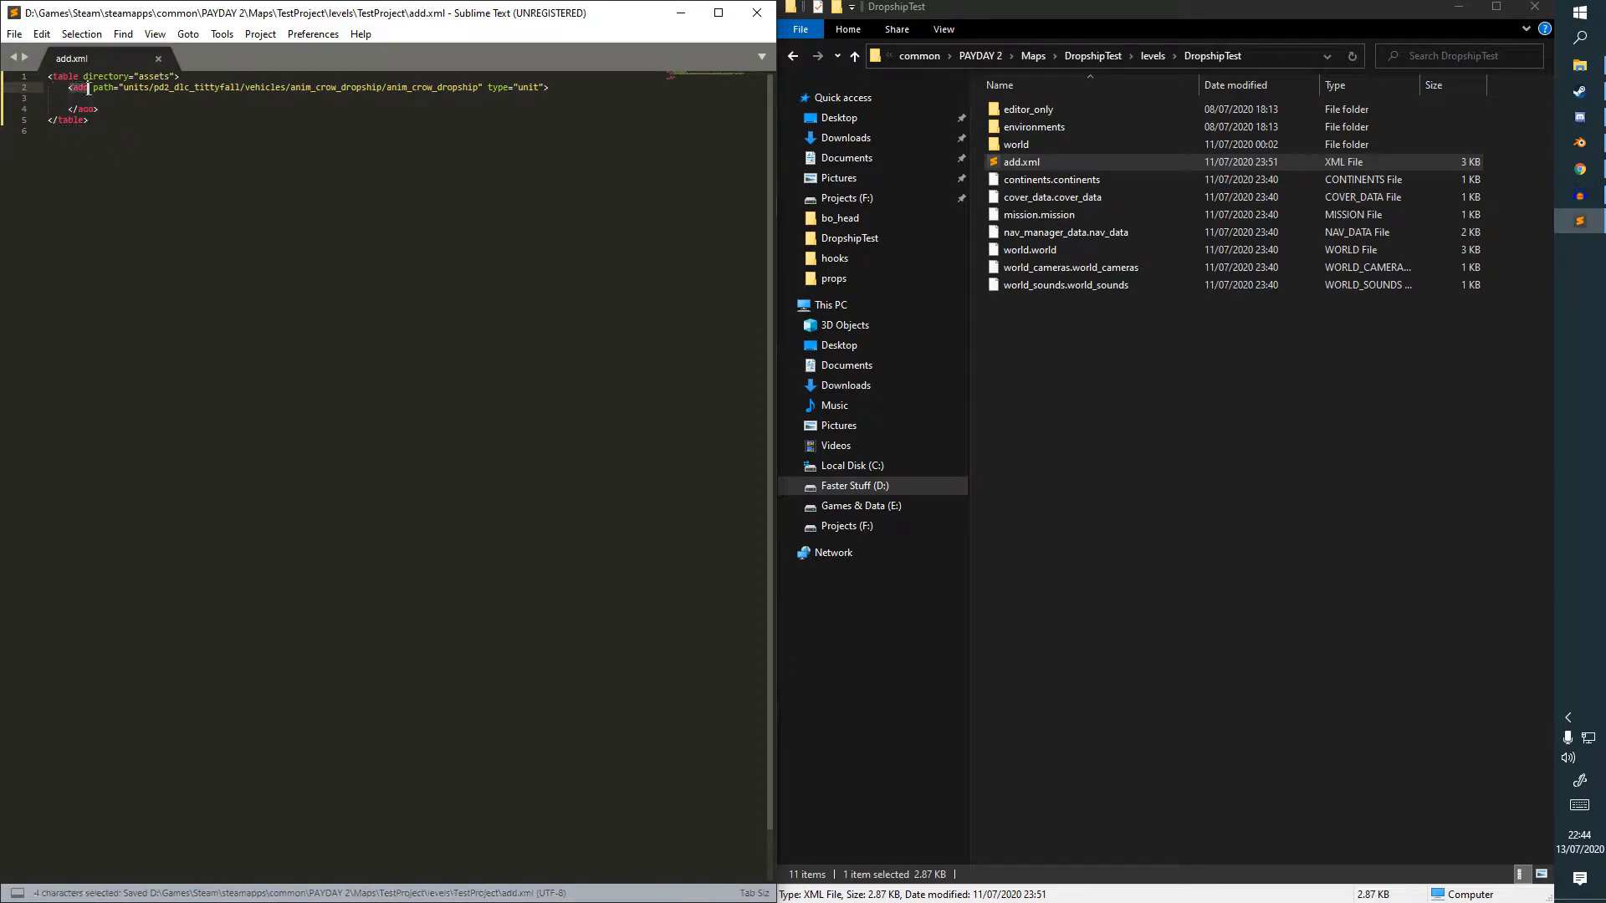
Examine the path and type attributes of the pasted add element.
double_click(102, 87)
left_click_drag(104, 88, 207, 92)
key("ctrl+z")
key("ctrl+s")
double_click(499, 87)
double_click(527, 88)
left_click_drag(69, 87, 571, 110)
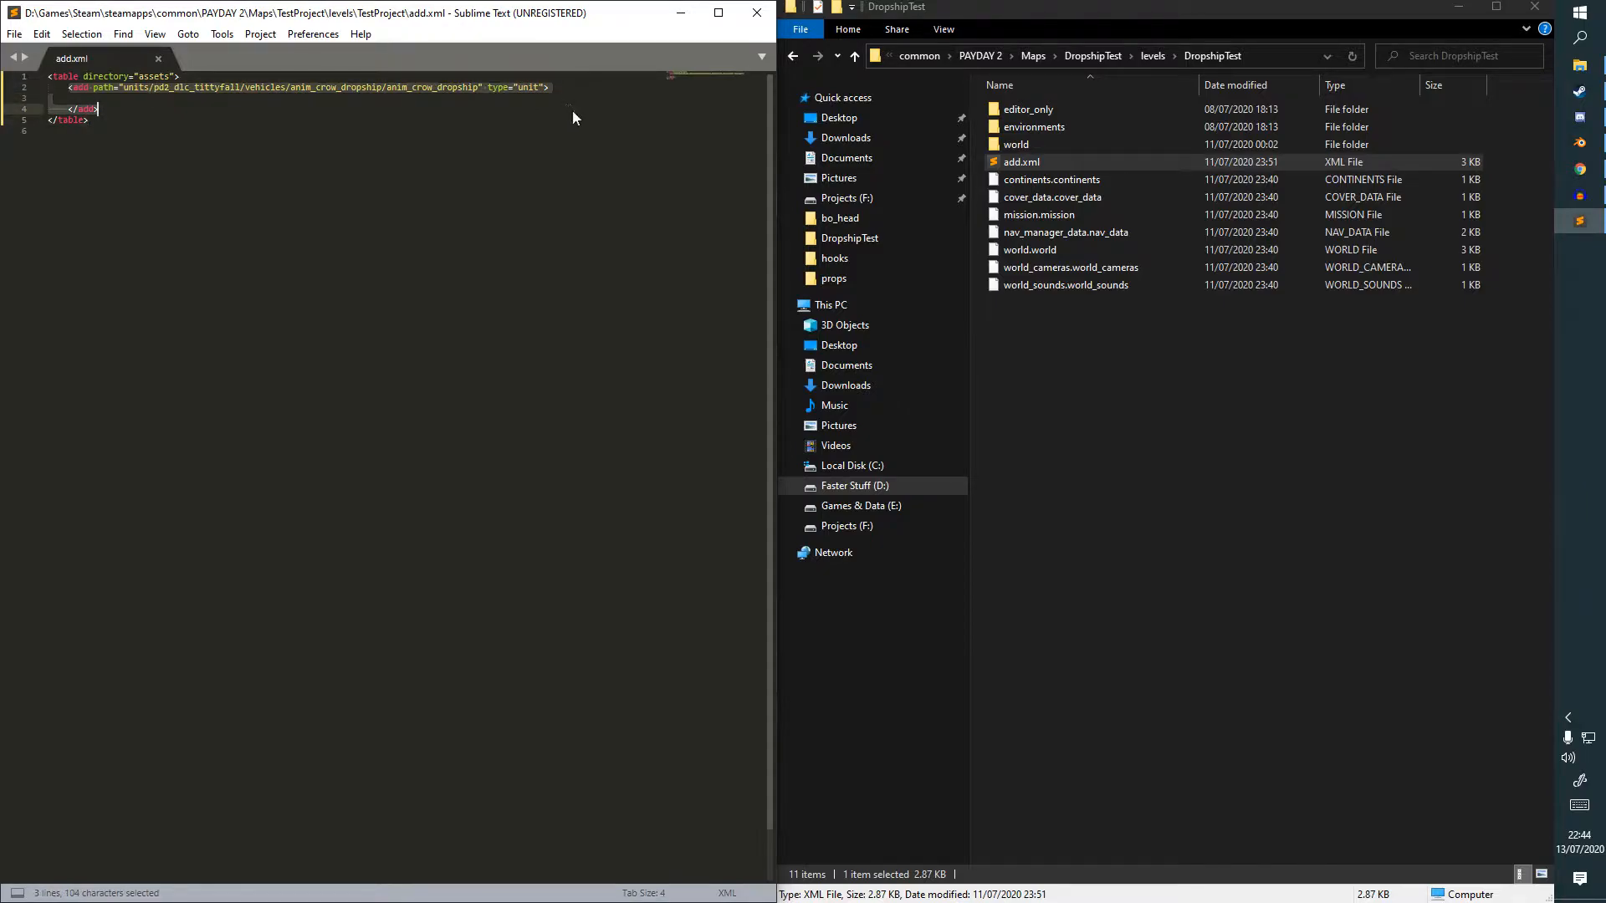
key("ctrl+s")
Start an indented unit tag with an empty path attribute inside the add element.
left_click(494, 103)
left_click(480, 99)
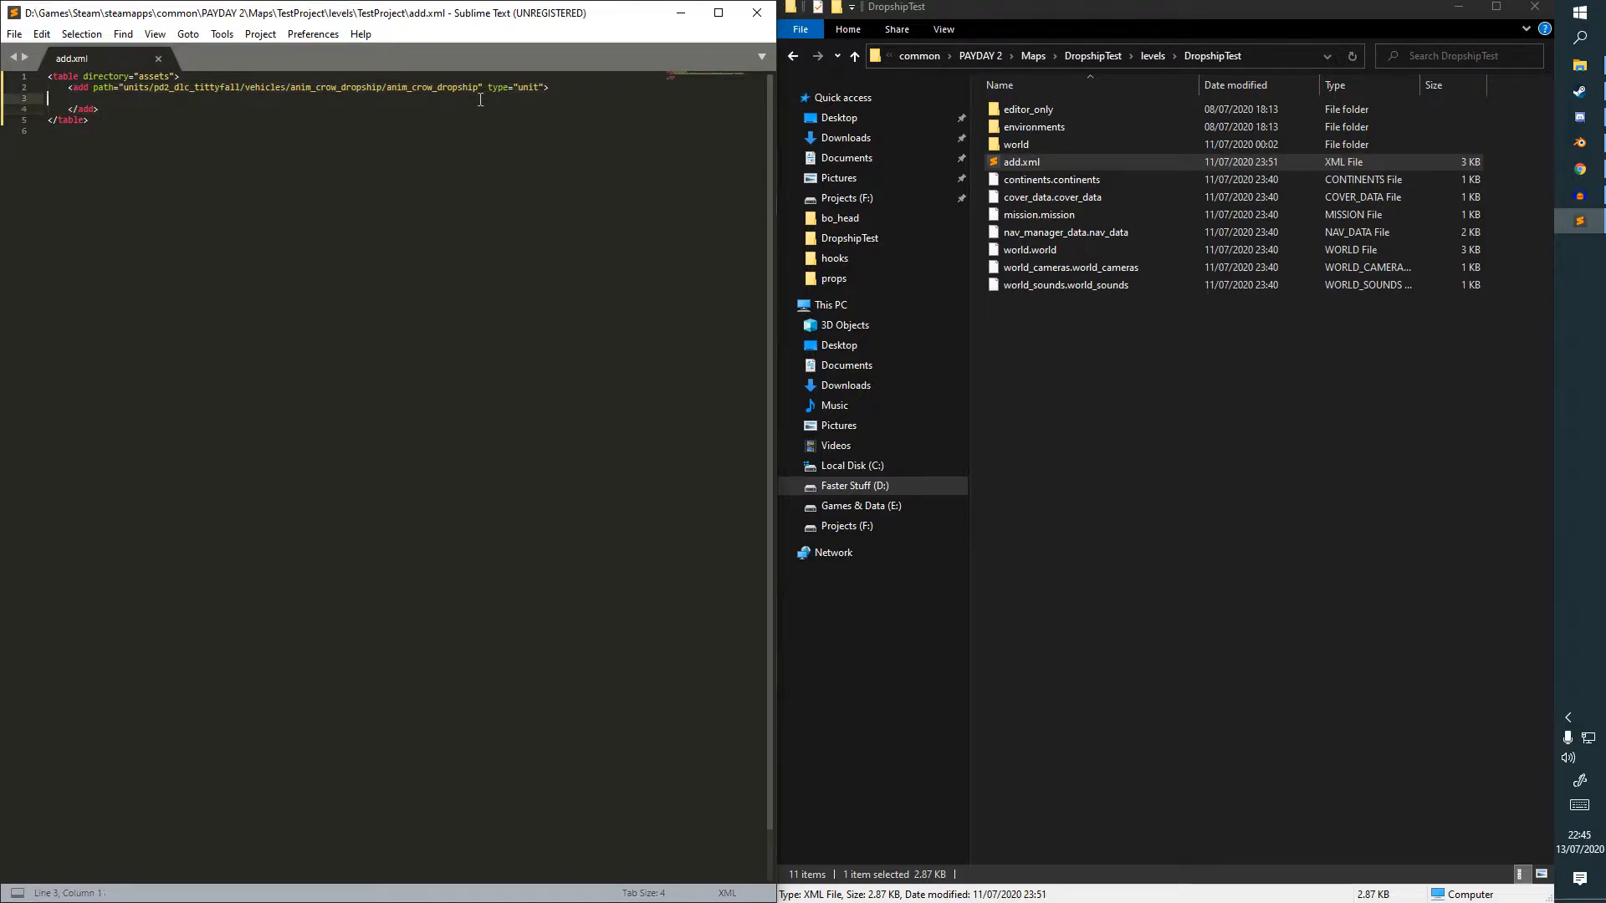
key("Tab")
key("Tab")
key("ctrl+s")
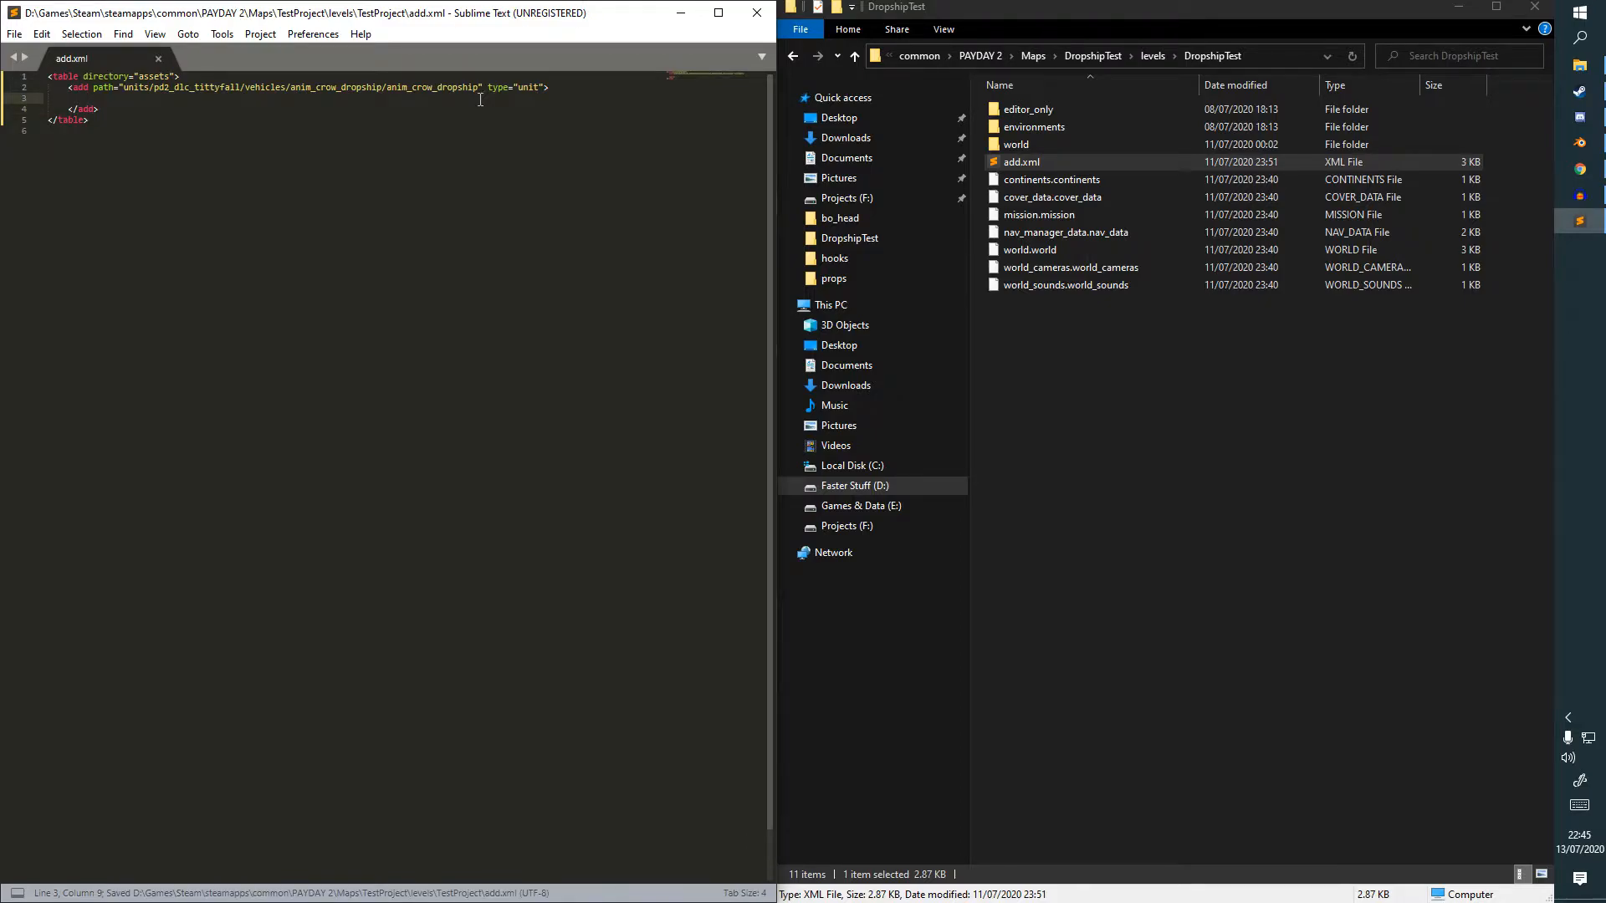
type("<")
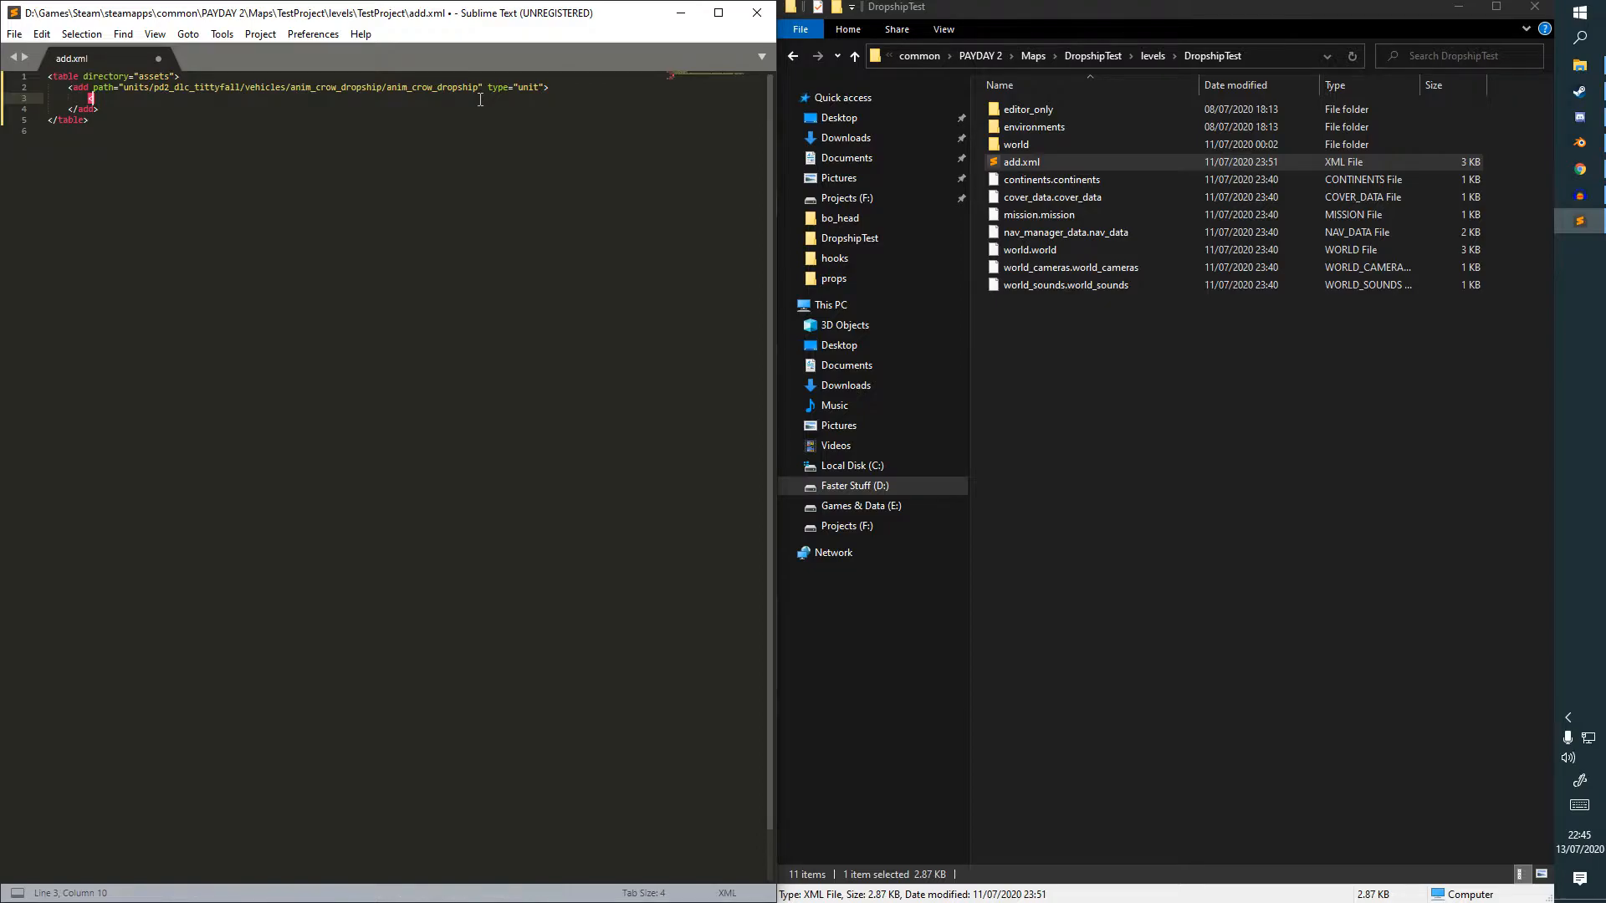
type("unit path=\"")
Shorten the folder name in the add path to pd2_dlc and open TestProject's assets/units/pd2_mod_test/props/anim_police_car folder.
left_click_drag(240, 87, 189, 87)
key("BackSpace")
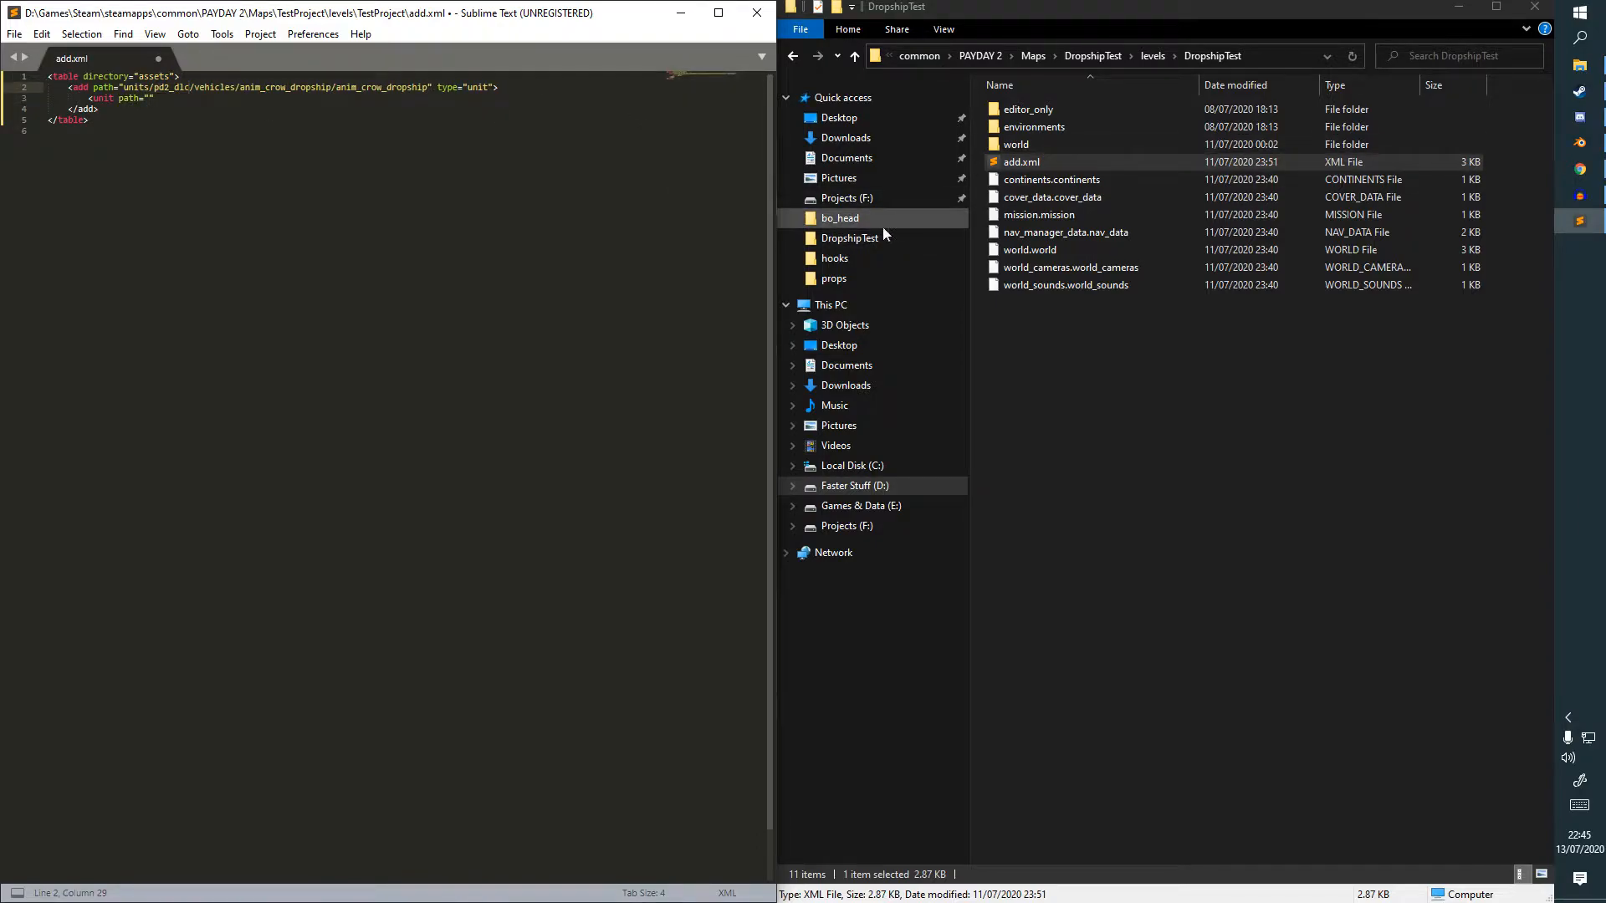
left_click(1151, 58)
left_click(1099, 59)
double_click(1069, 373)
double_click(1045, 110)
double_click(1044, 110)
double_click(1043, 110)
double_click(1045, 112)
double_click(1047, 113)
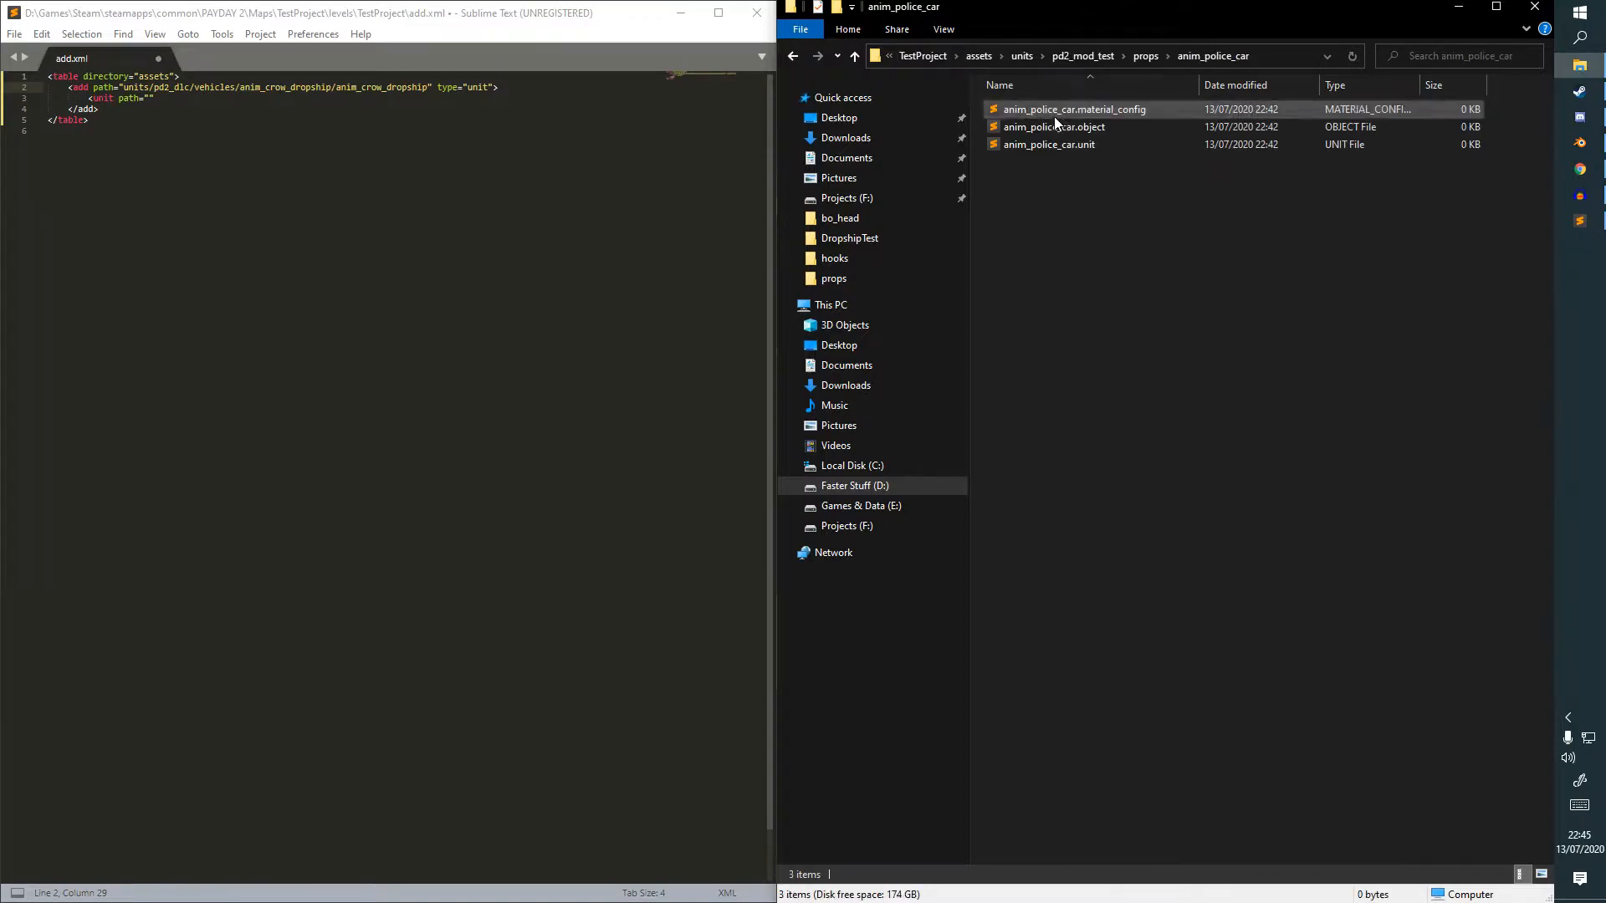
Change the add element's path to units/pd2_mod_test/props/anim_police_car/anim_police_car and save add.xml.
double_click(172, 88)
type("pd2_mod_test")
double_click(237, 87)
type("props")
key("Right")
key("ctrl+shift+Right")
type("anim_police_car")
key("Right")
key("ctrl+shift+Right")
type("anim_police_car")
key("ctrl+s")
Copy the add element's path into the unit tag's path attribute and close the tag with />.
left_click(150, 98)
left_click_drag(408, 88, 124, 87)
key("ctrl+c")
left_click(150, 98)
key("ctrl+v")
key("Right")
type("/>")
Duplicate the unit line until the add element holds four identical entries.
key("shift+Home")
key("ctrl+c")
key("Right")
key("Return")
key("ctrl+v")
key("Return")
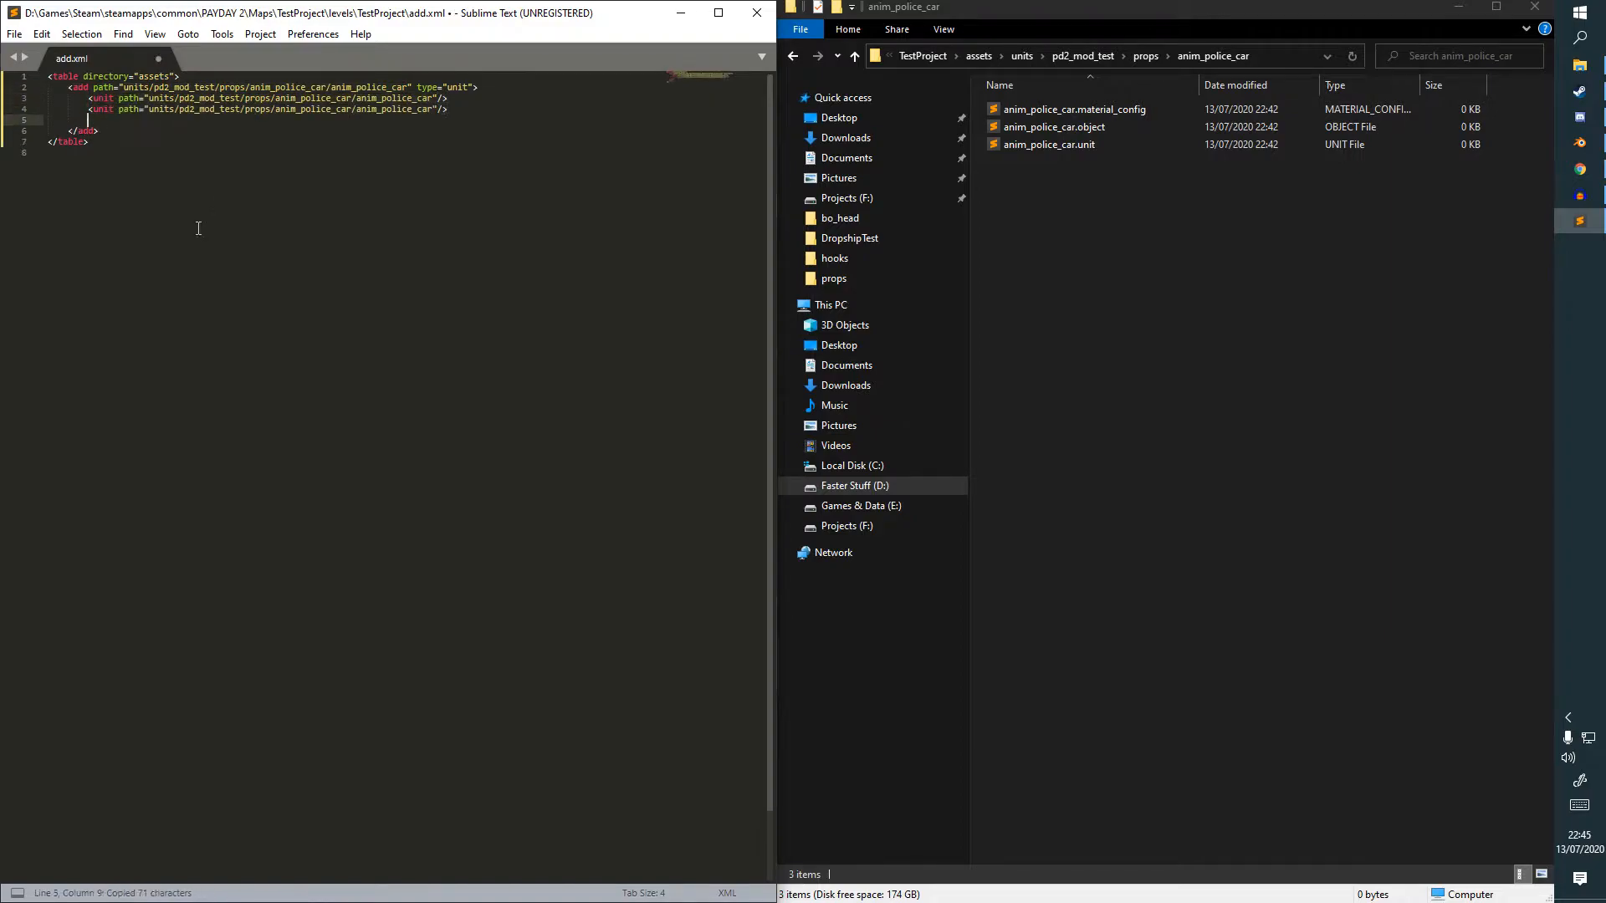
key("ctrl+v")
key("Return")
key("ctrl+v")
Rename the first entry's tag to material_config and the second entry's tag to object.
double_click(103, 99)
type("material_config")
scroll(164, 161, "down", 1)
key("Down")
key("ctrl+Left")
key("ctrl+Left")
key("ctrl+Left")
key("Left")
key("ctrl+shift+Left")
type("object")
Rename the fourth entry's tag to model and save add.xml, declining the licence purchase offer.
key("Down")
key("Down")
key("ctrl+Left")
key("Left")
key("ctrl+shift+Left")
type("model")
key("ctrl+s")
scroll(544, 257, "up", 1)
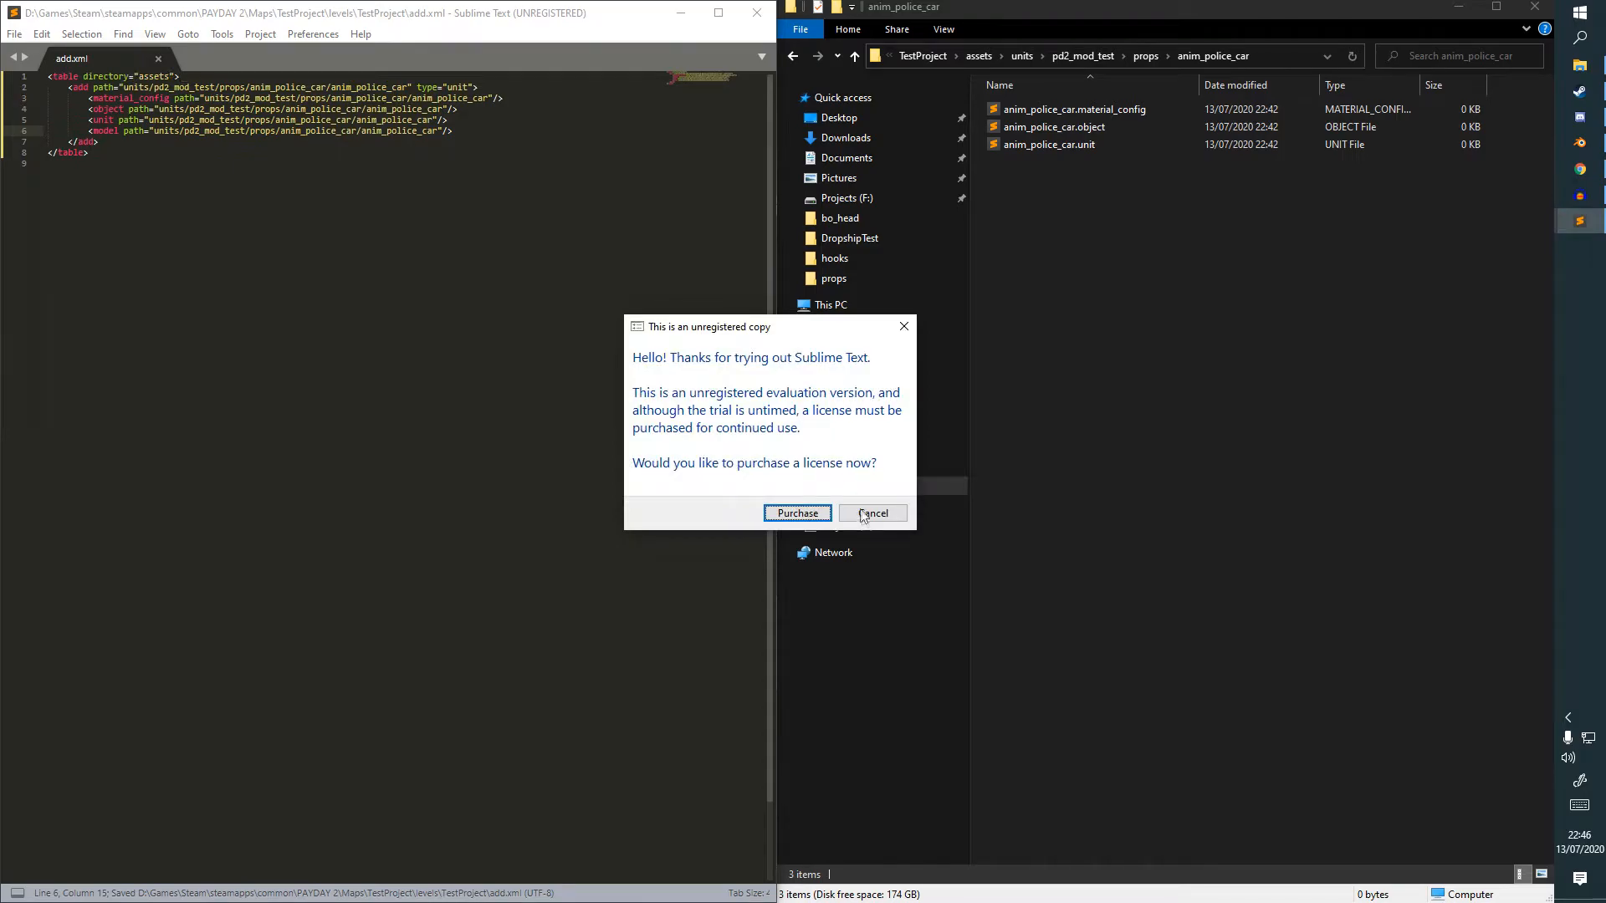
key("Escape")
scroll(470, 288, "up", 4, "ctrl")
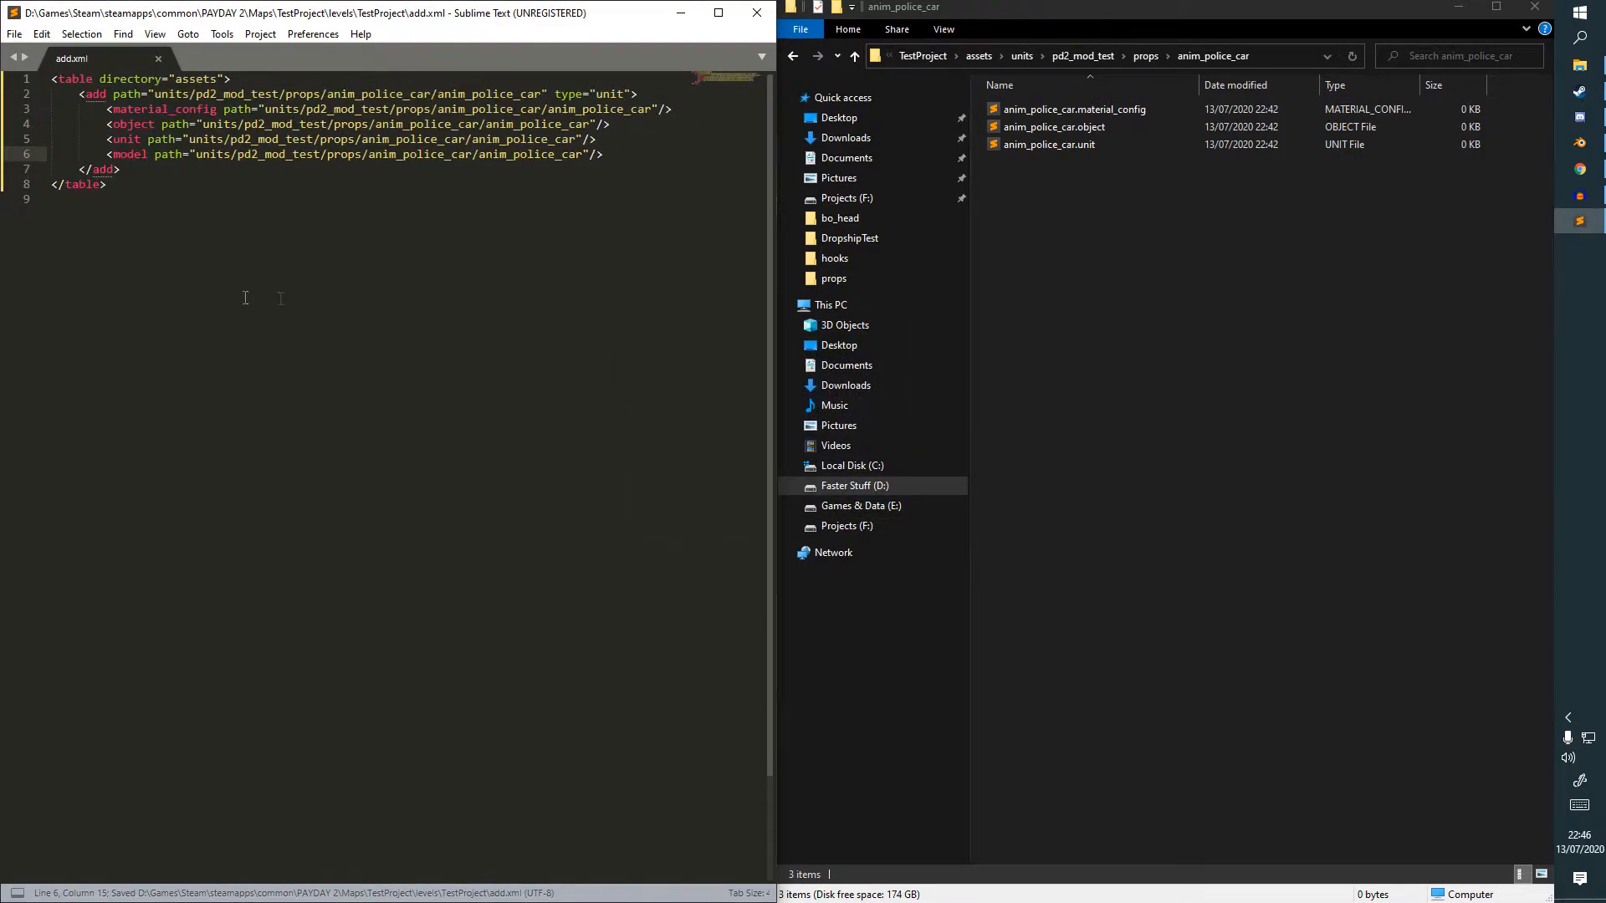
left_click(191, 219)
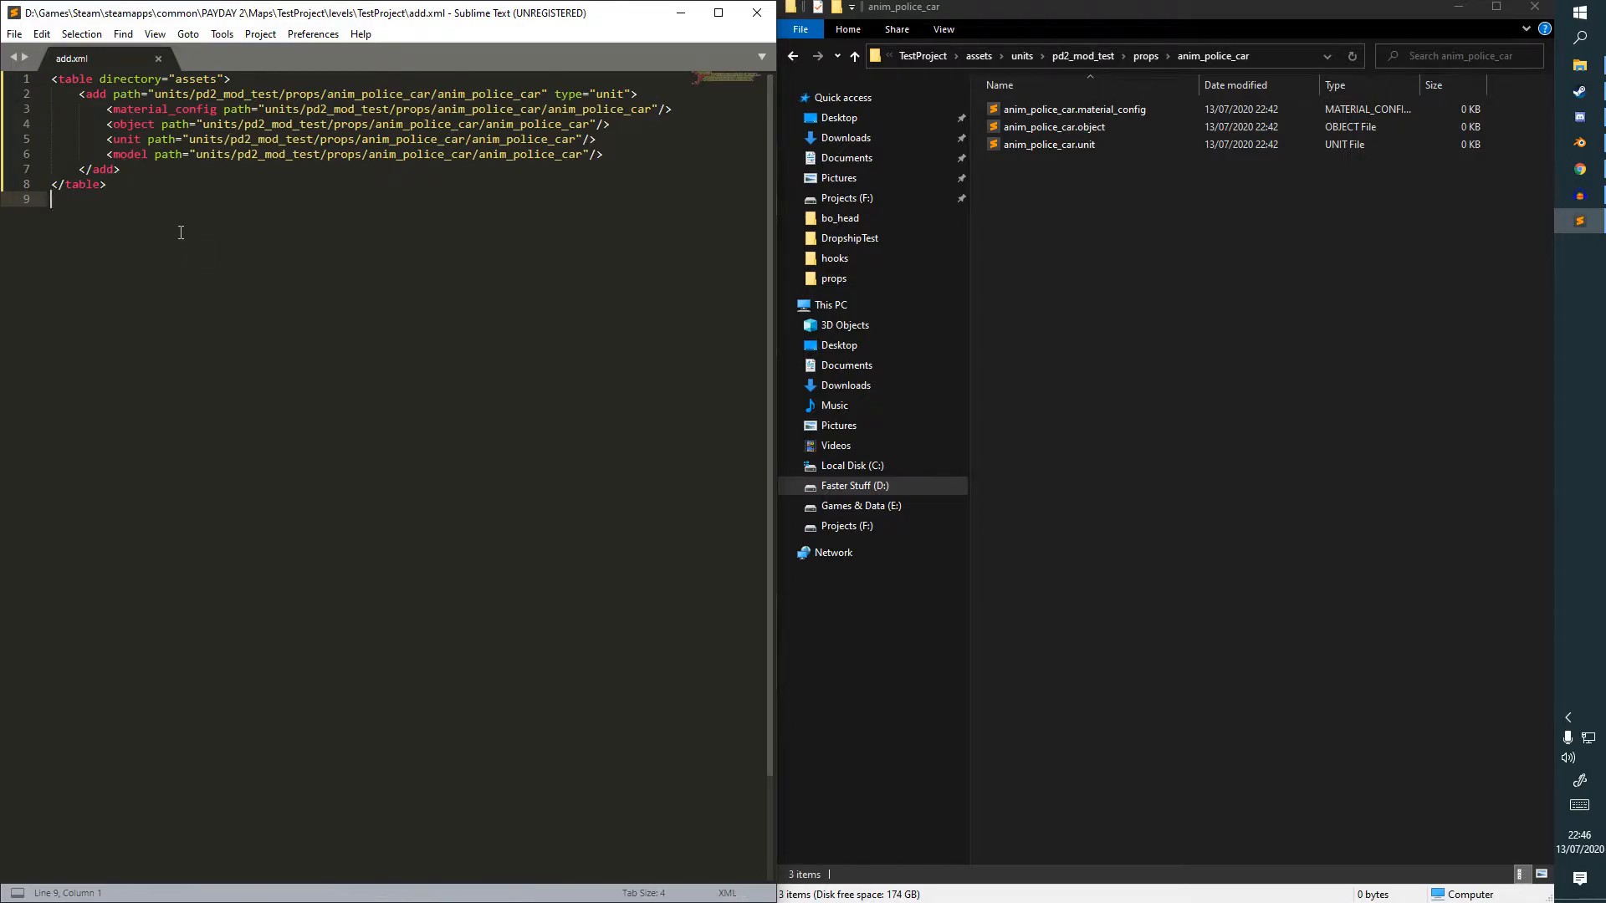
key("ctrl+s")
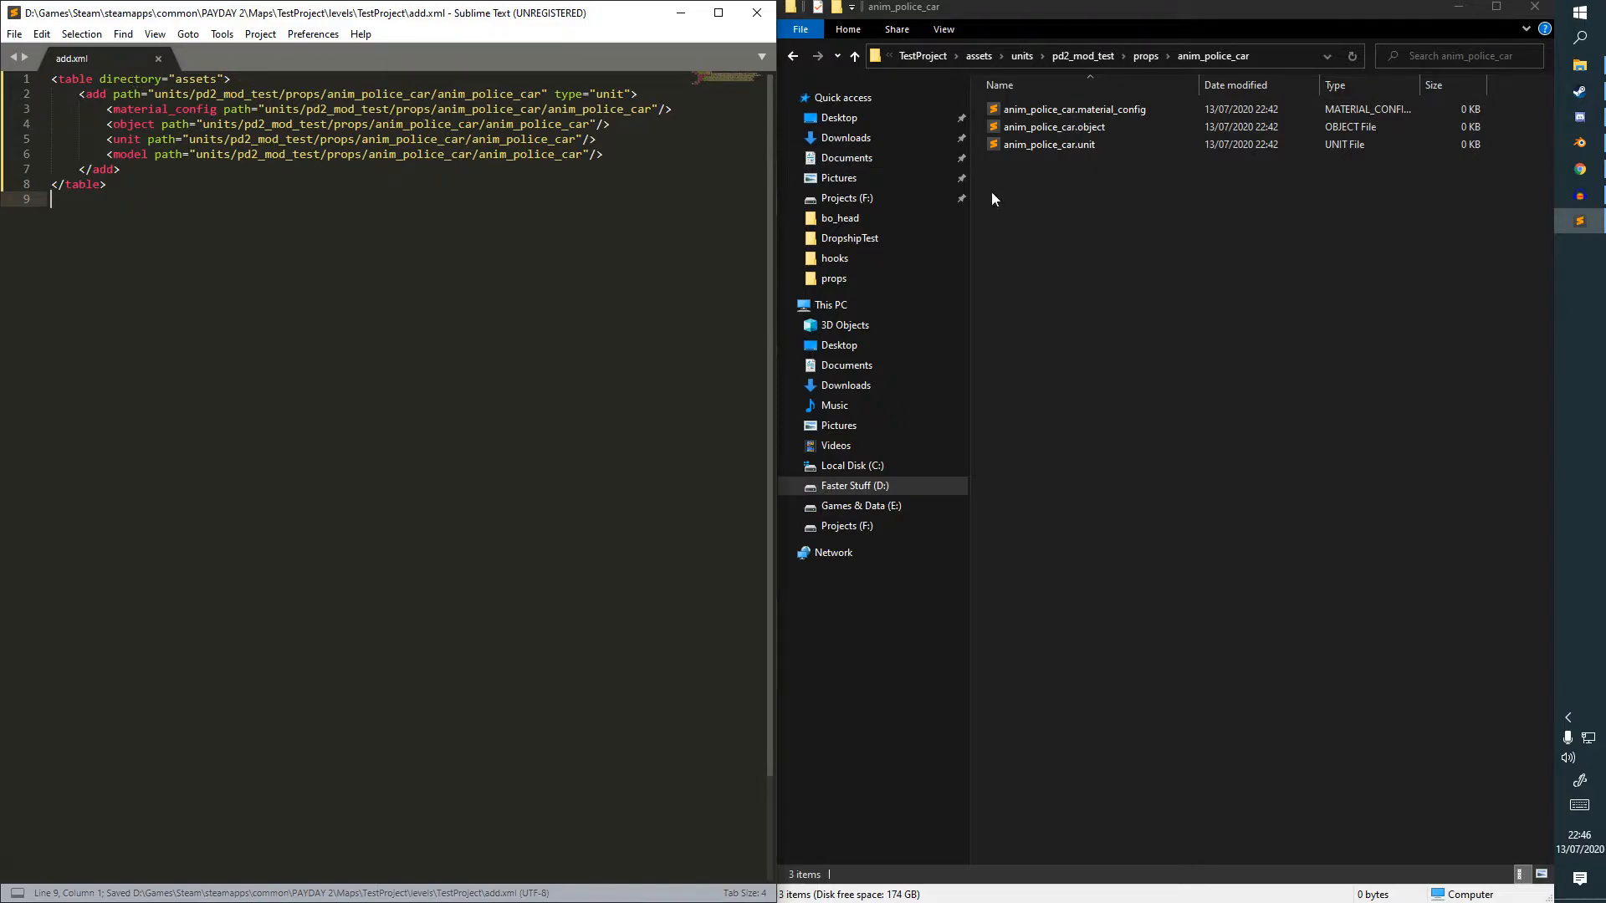
Open Diesel Bundle Viewer and browse the units/payday2 tree down to the end of the weapons folder.
left_click(1579, 67)
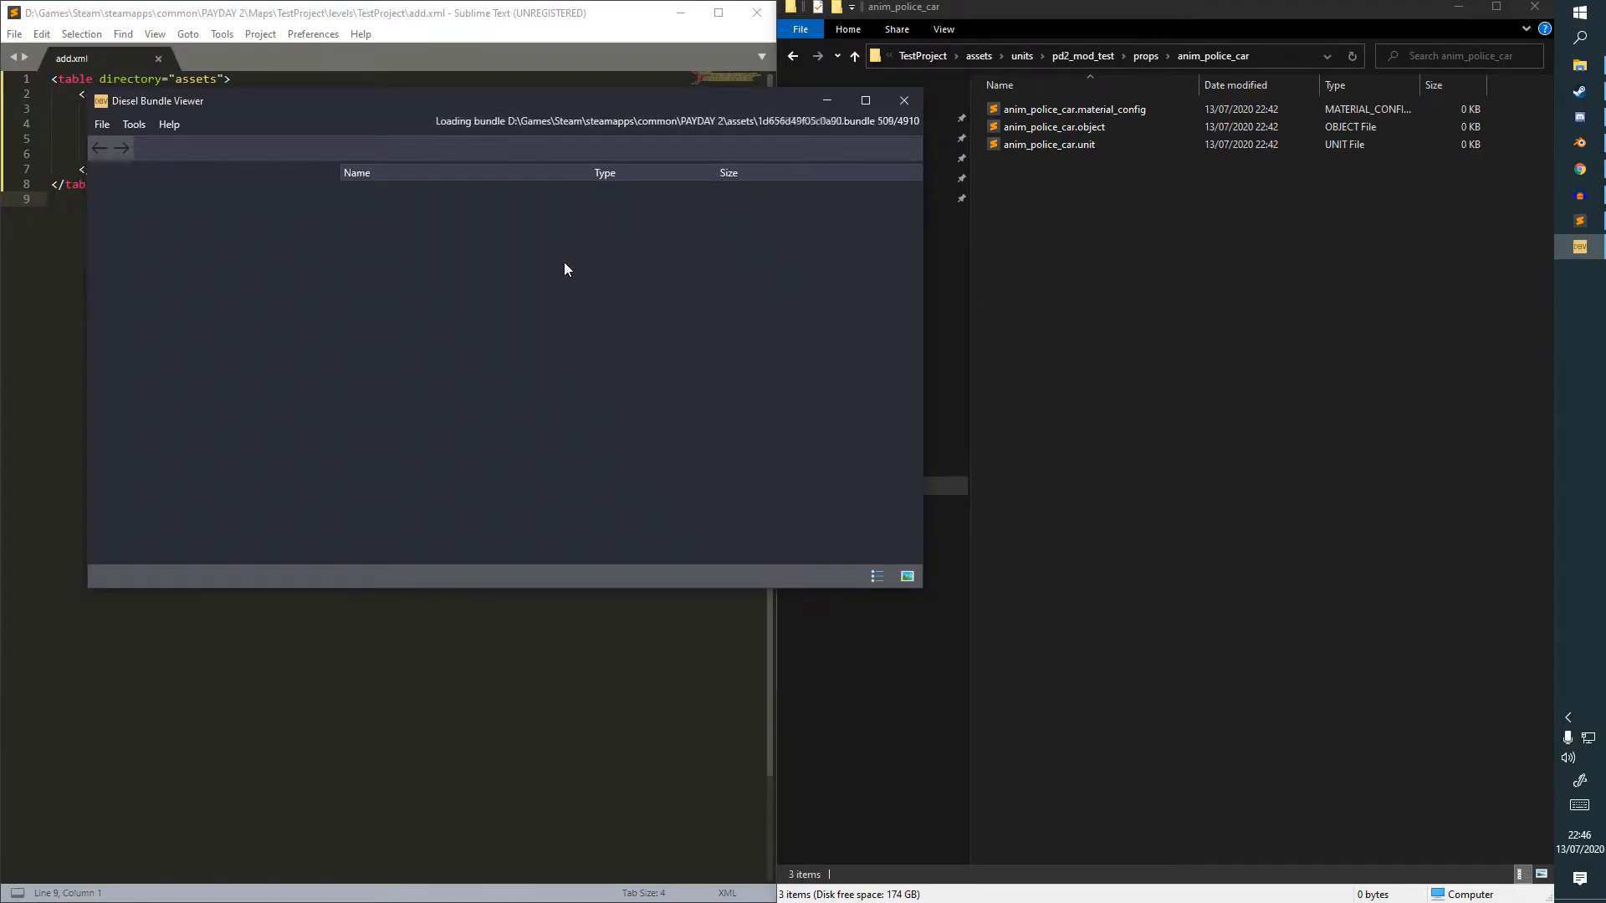
left_click_drag(660, 100, 915, 218)
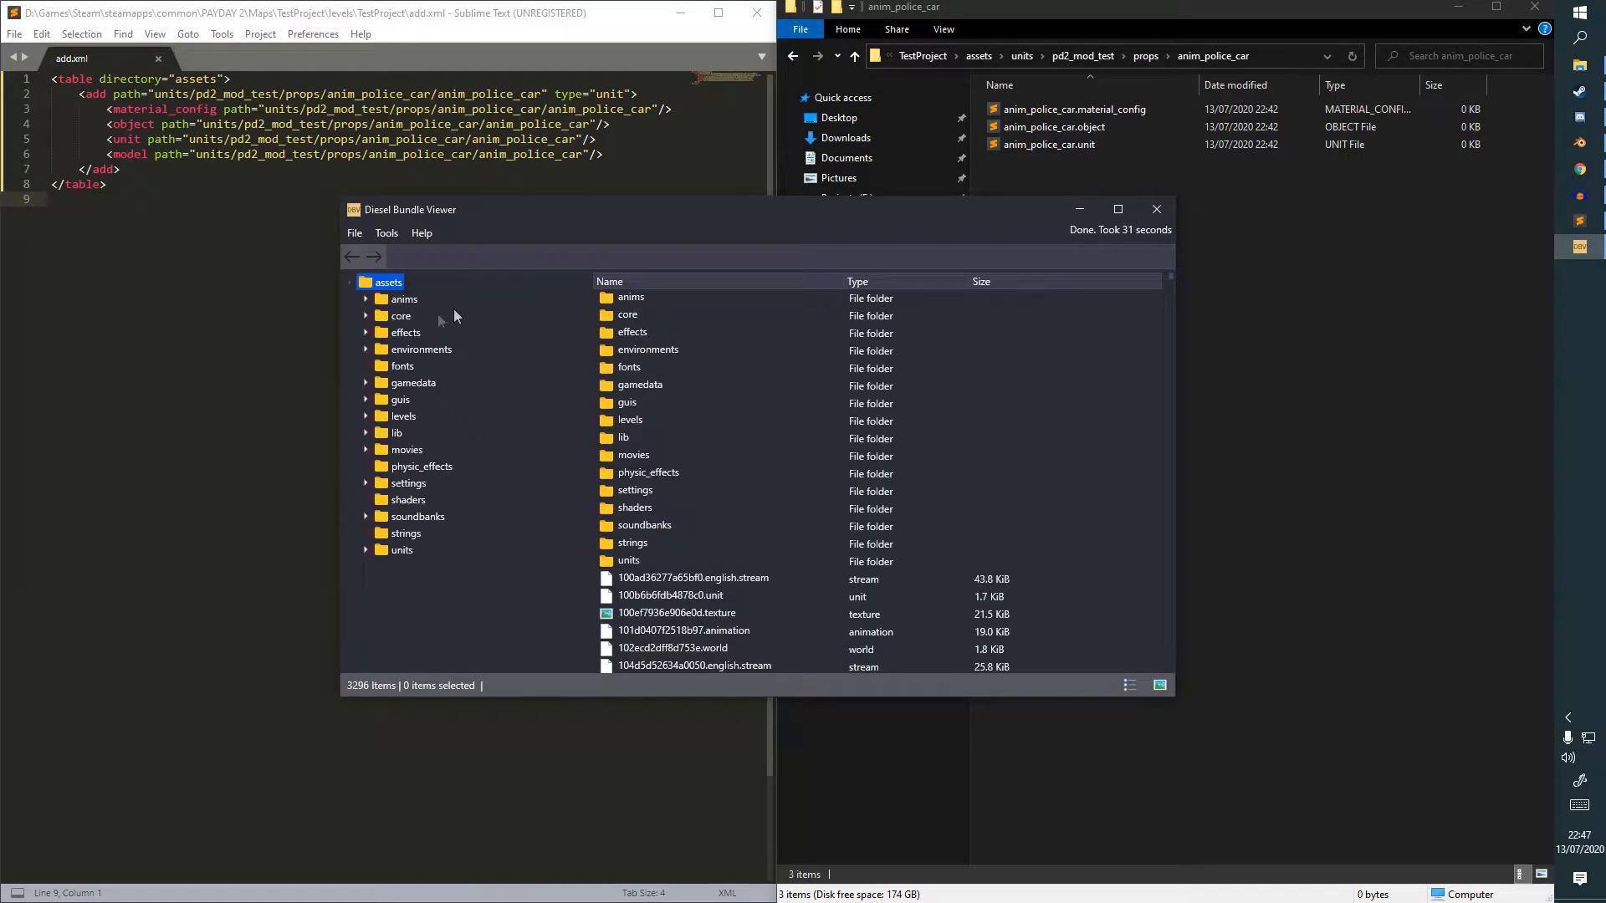
left_click(365, 551)
scroll(376, 468, "down", 7)
left_click(383, 363)
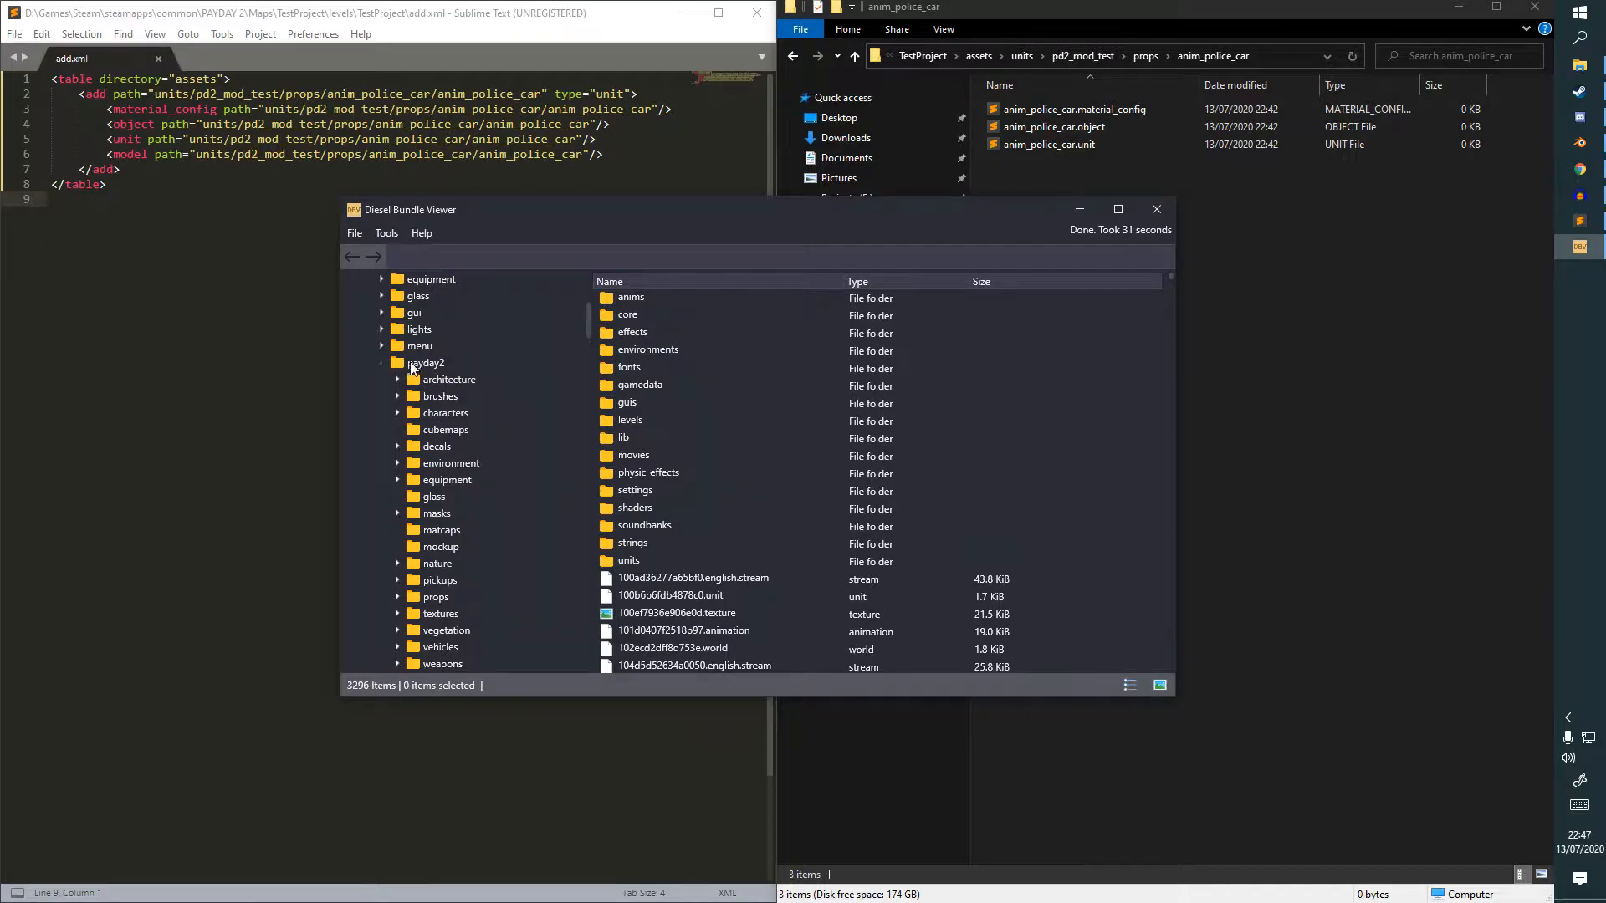
left_click(410, 365)
left_click(399, 591)
scroll(442, 585, "down", 15)
scroll(489, 524, "up", 15)
left_click_drag(585, 318, 594, 459)
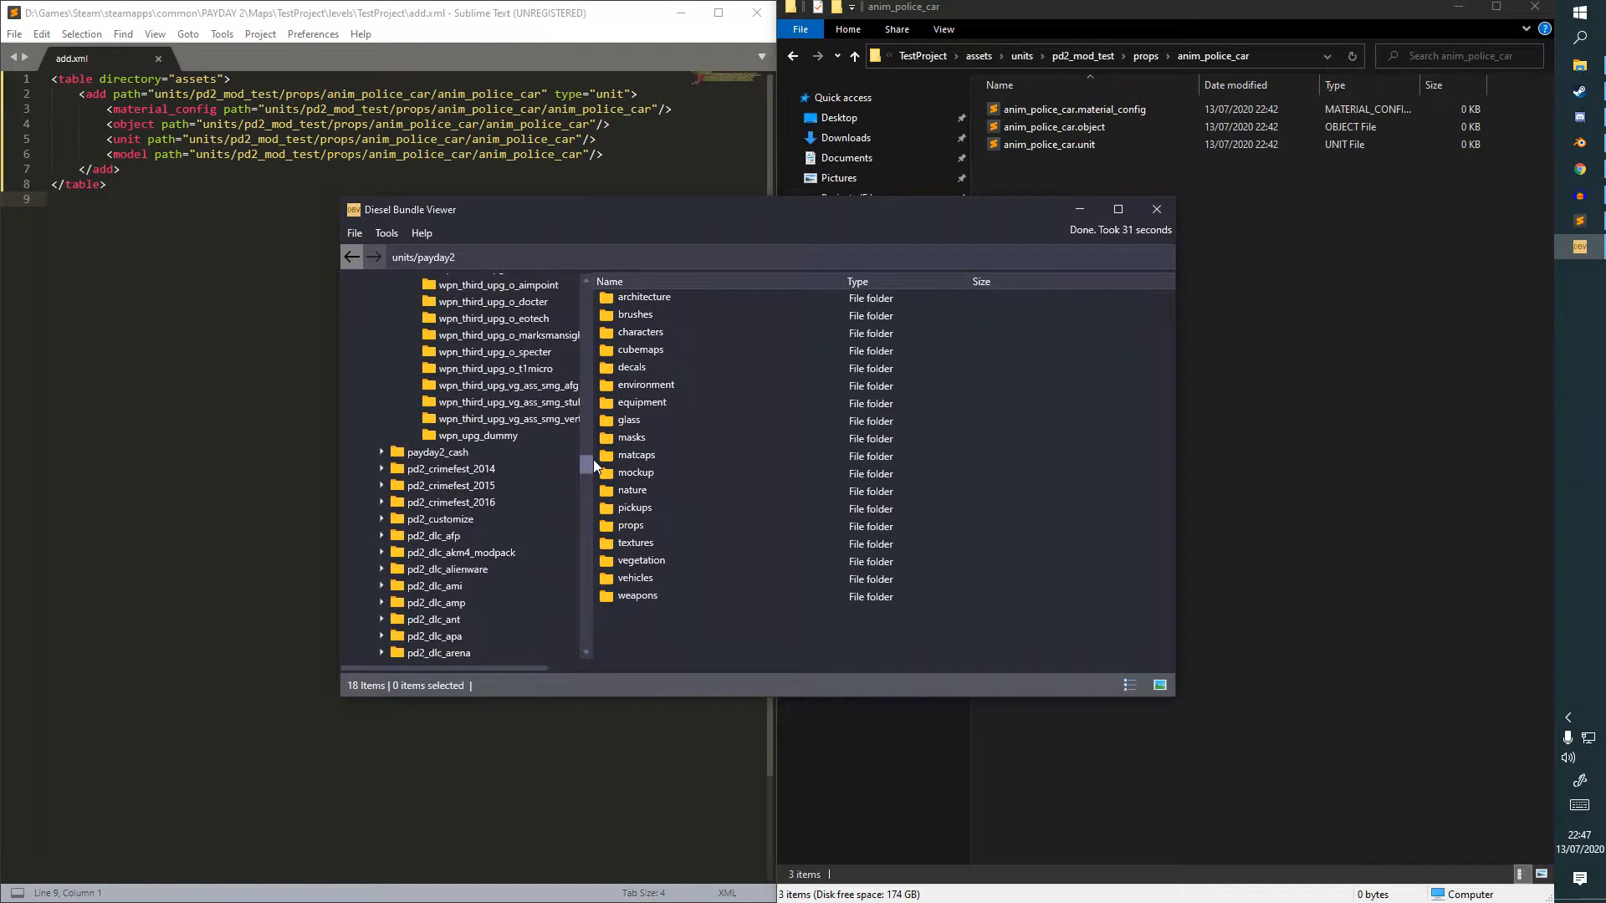
Extract wpn_upg_dummy.object from weapons/wpn_upg_dummy into the project's anim_police_car folder.
left_click(492, 435)
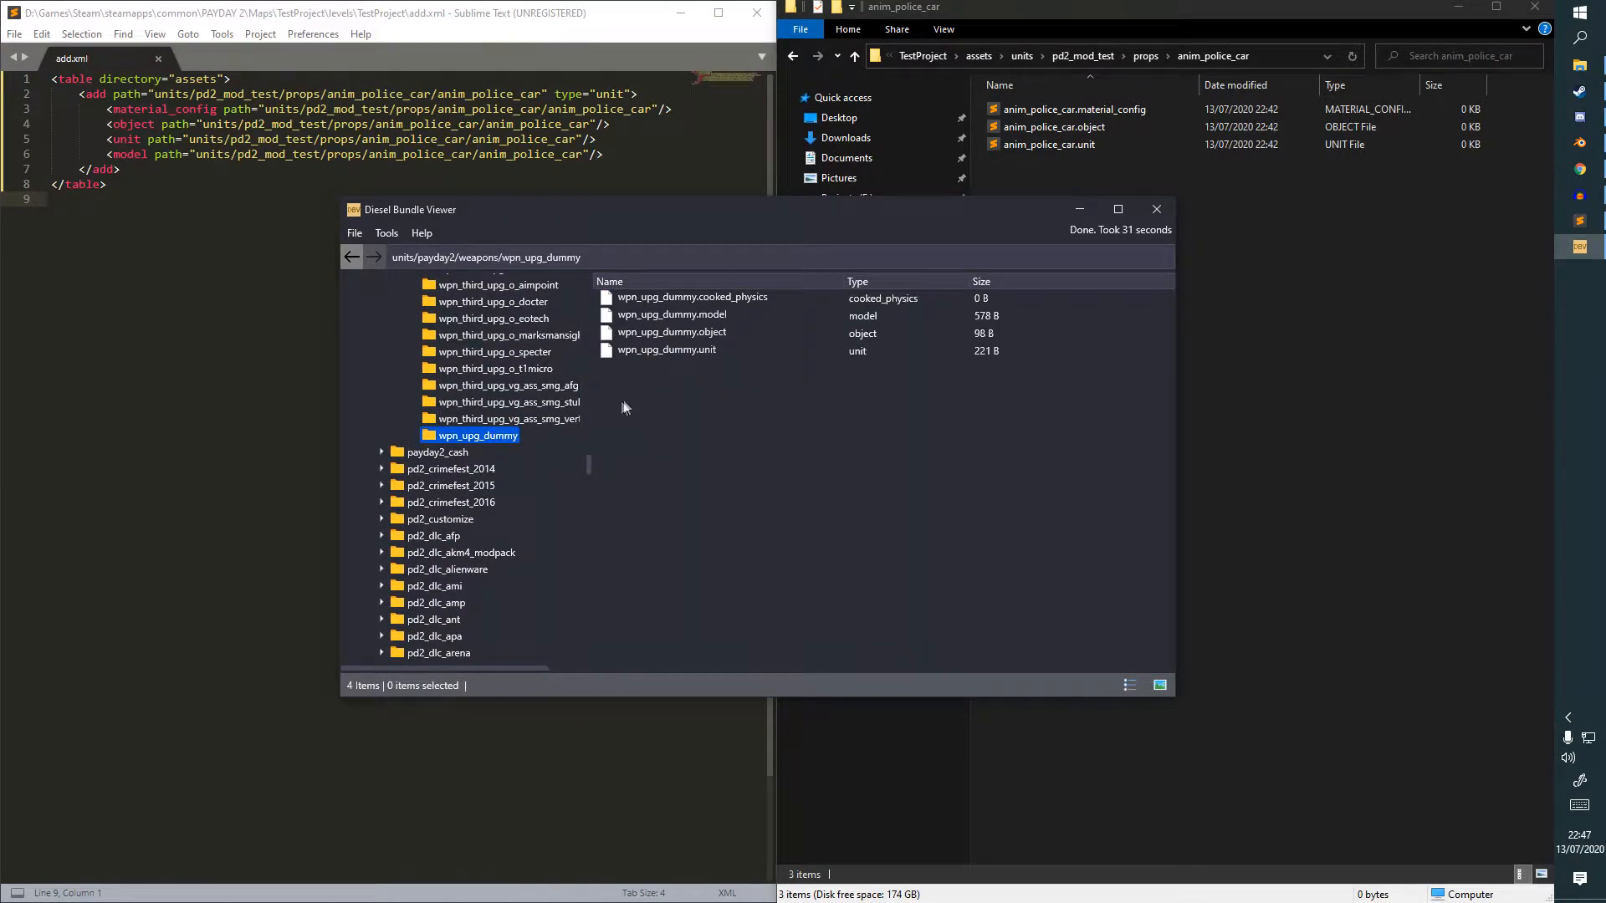
left_click(683, 317)
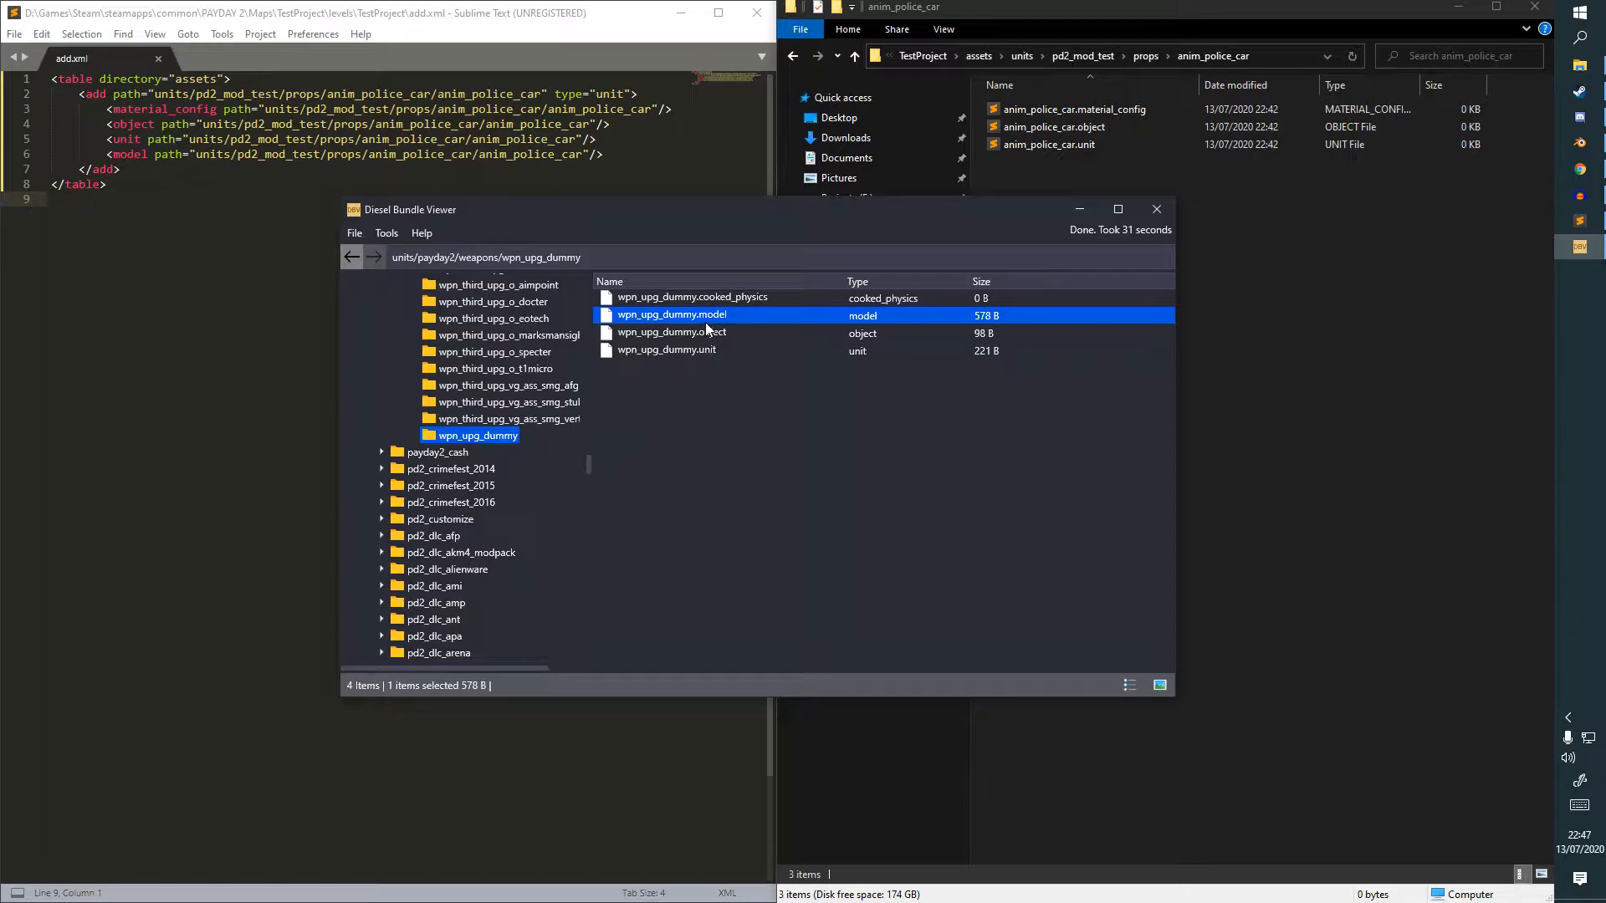
left_click_drag(706, 332, 1405, 372)
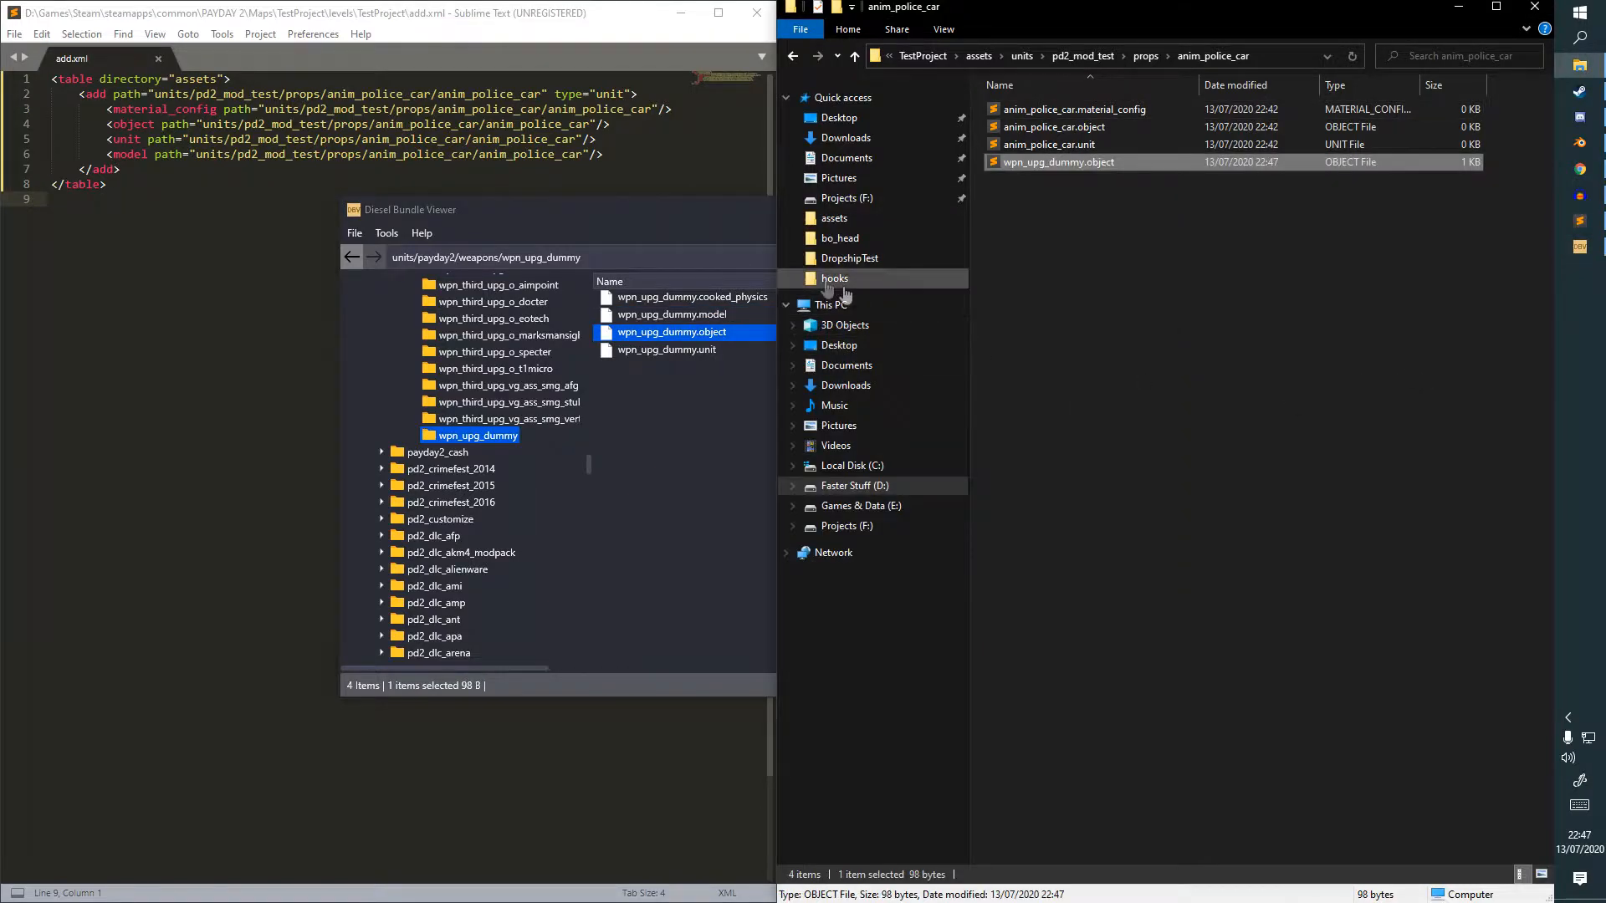
Delete wpn_upg_dummy.object from the anim_police_car folder, extract wpn_upg_dummy.model there instead, and close Diesel Bundle Viewer.
left_click(729, 228)
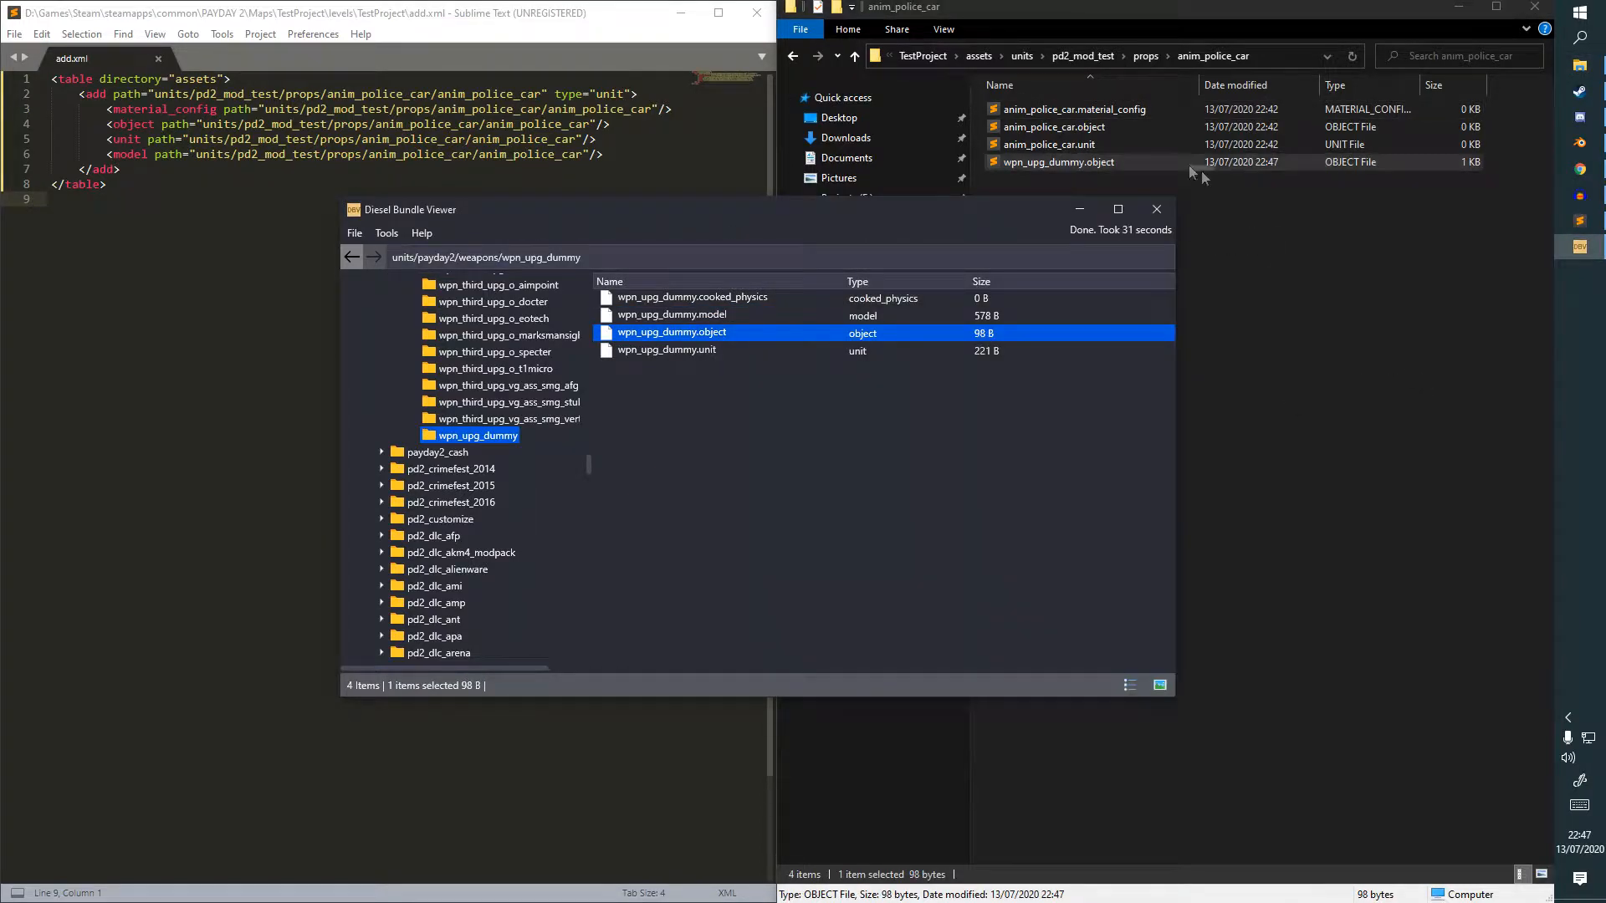
left_click(1168, 158)
key("Delete")
left_click_drag(672, 315, 1255, 310)
left_click(724, 210)
left_click(1157, 209)
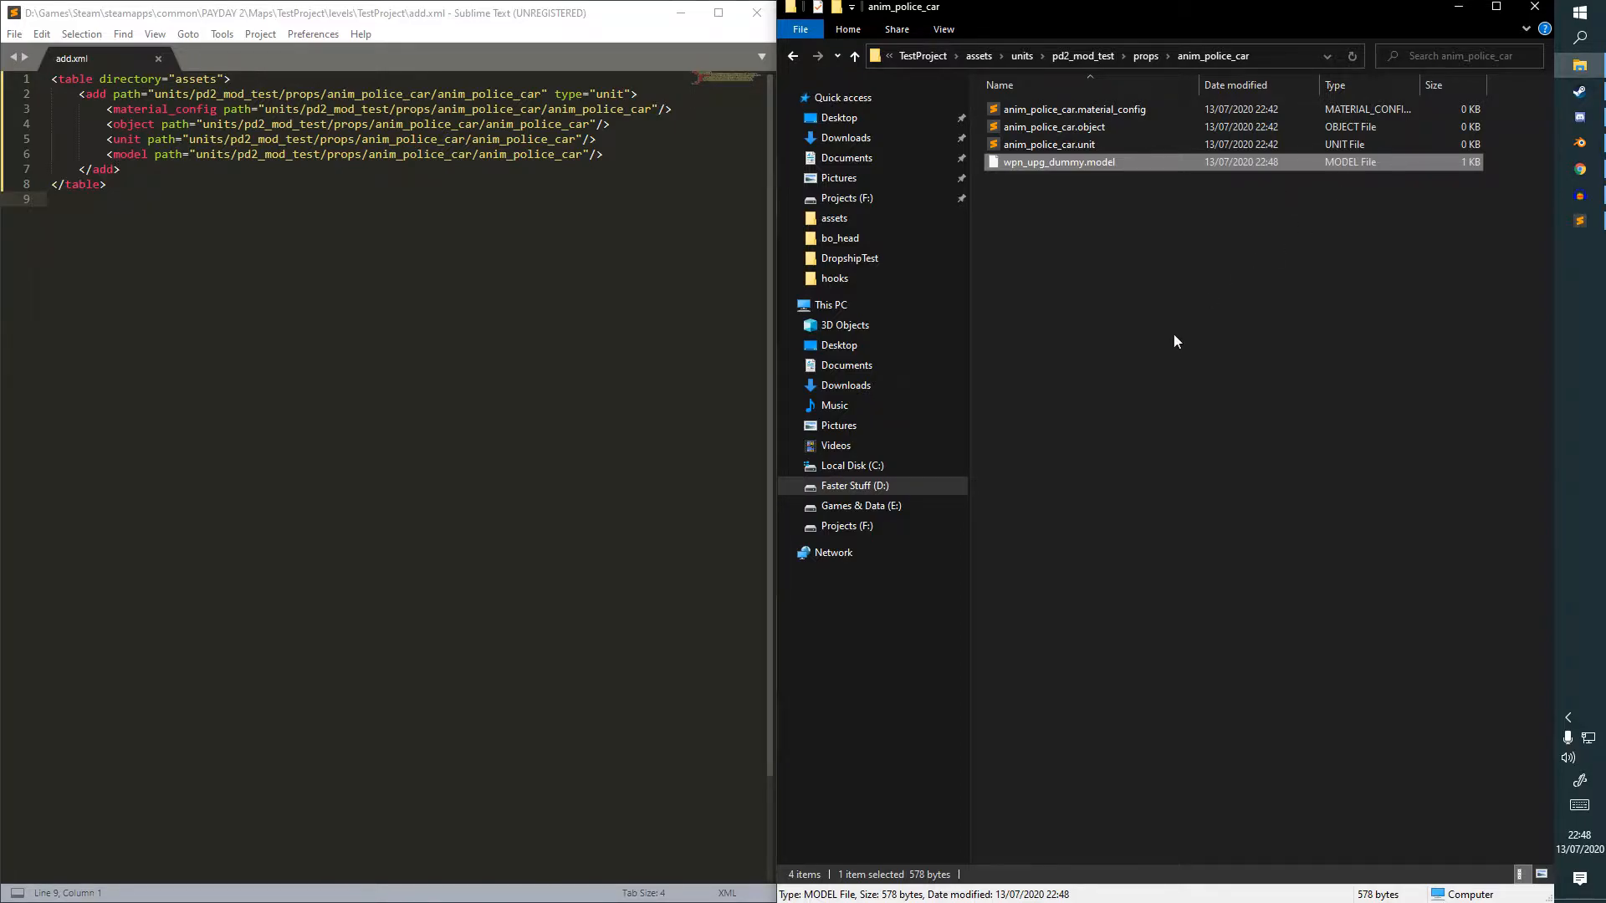
left_click(870, 486)
left_click(866, 506)
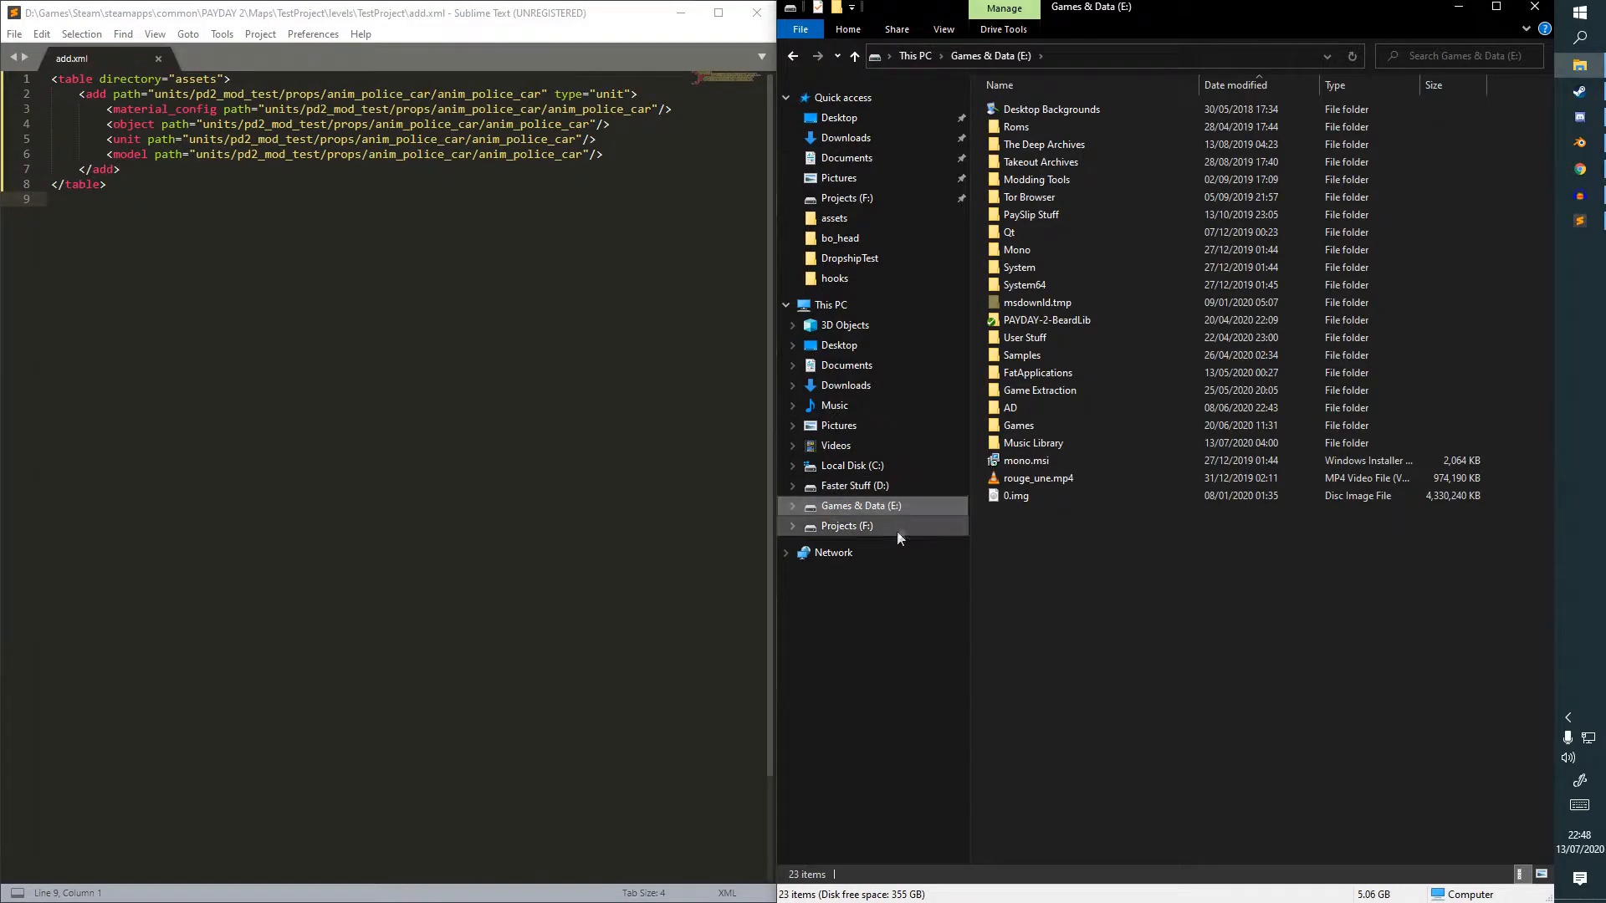
left_click(893, 528)
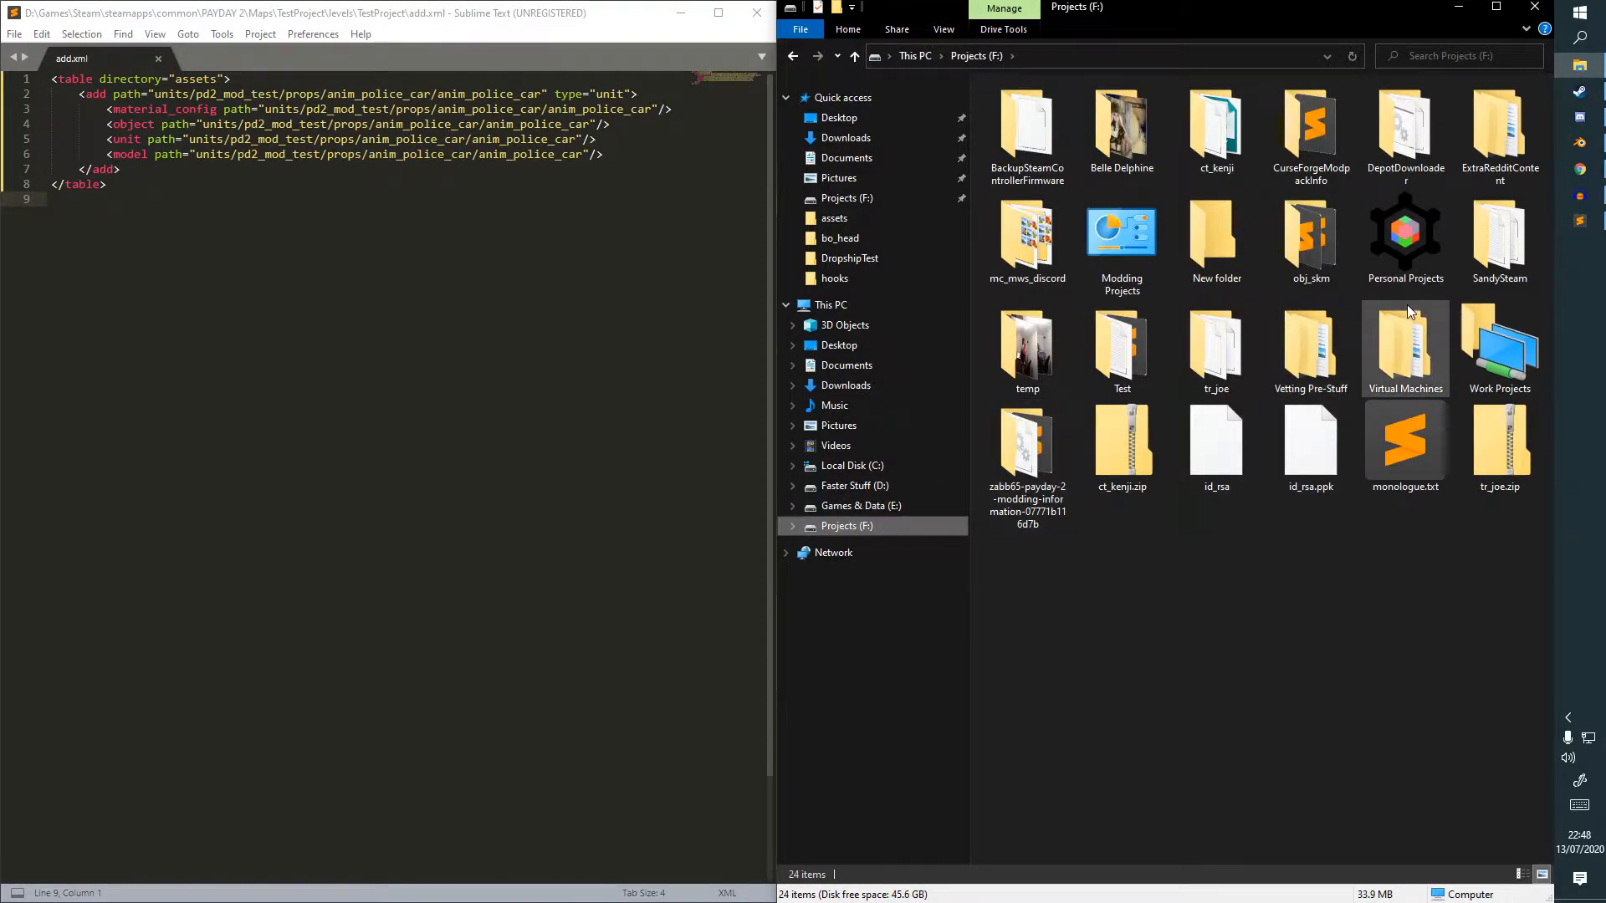
left_click(796, 61)
left_click(796, 61)
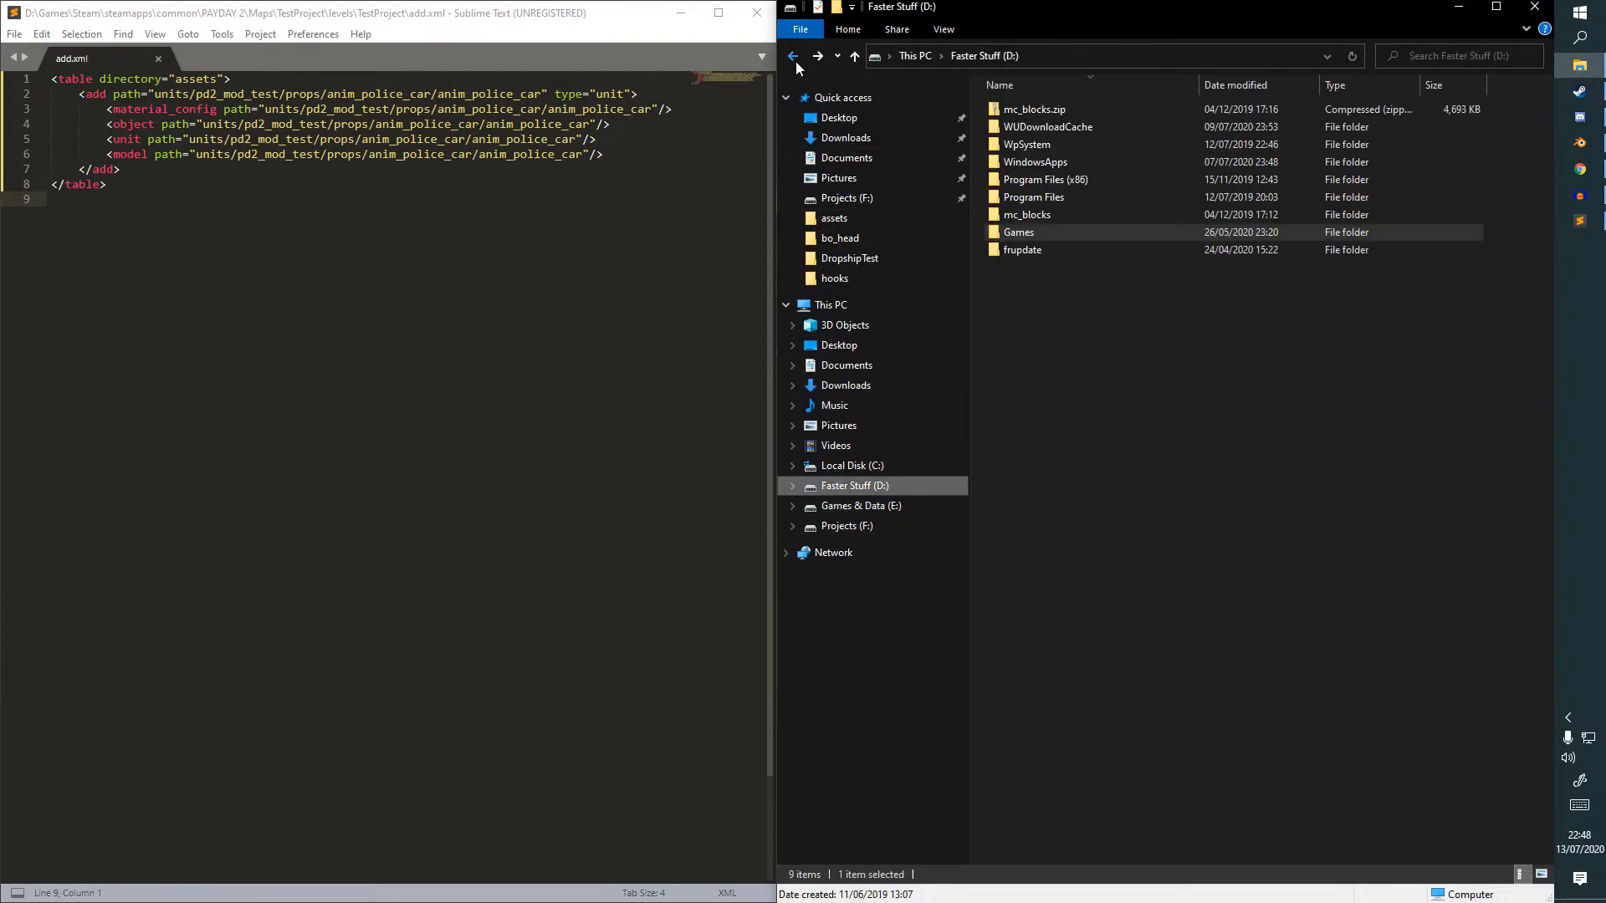
left_click(796, 62)
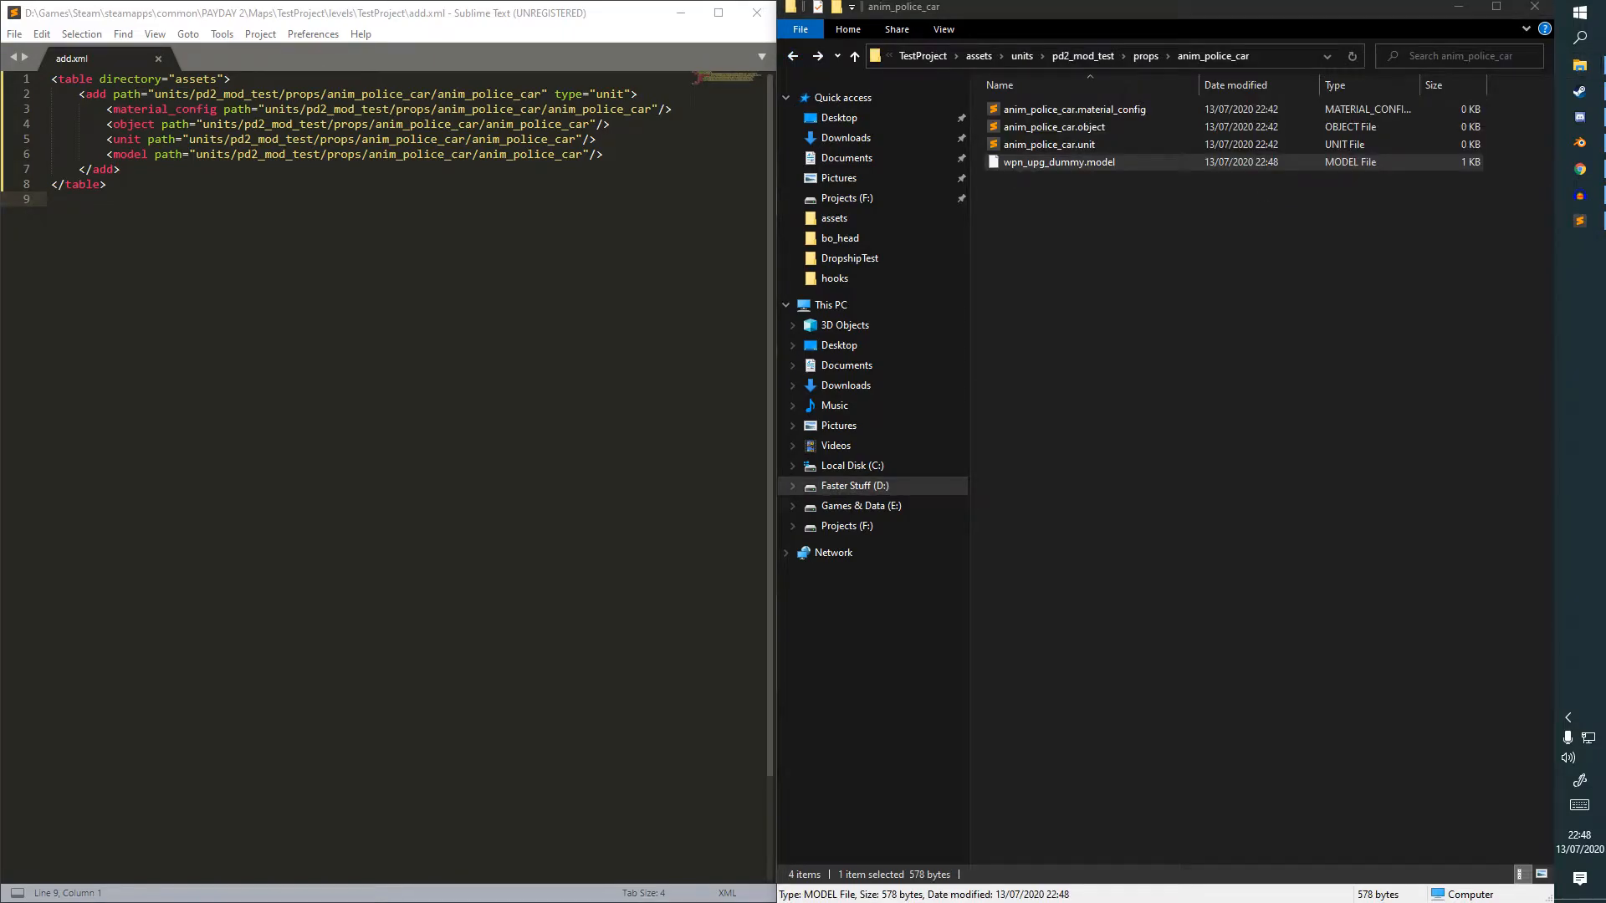
Browse for the modding tool in a second file browser window and launch PAYDAY 2 Model Tool over the workspace.
key("super+e")
left_click_drag(1197, 156, 753, 2)
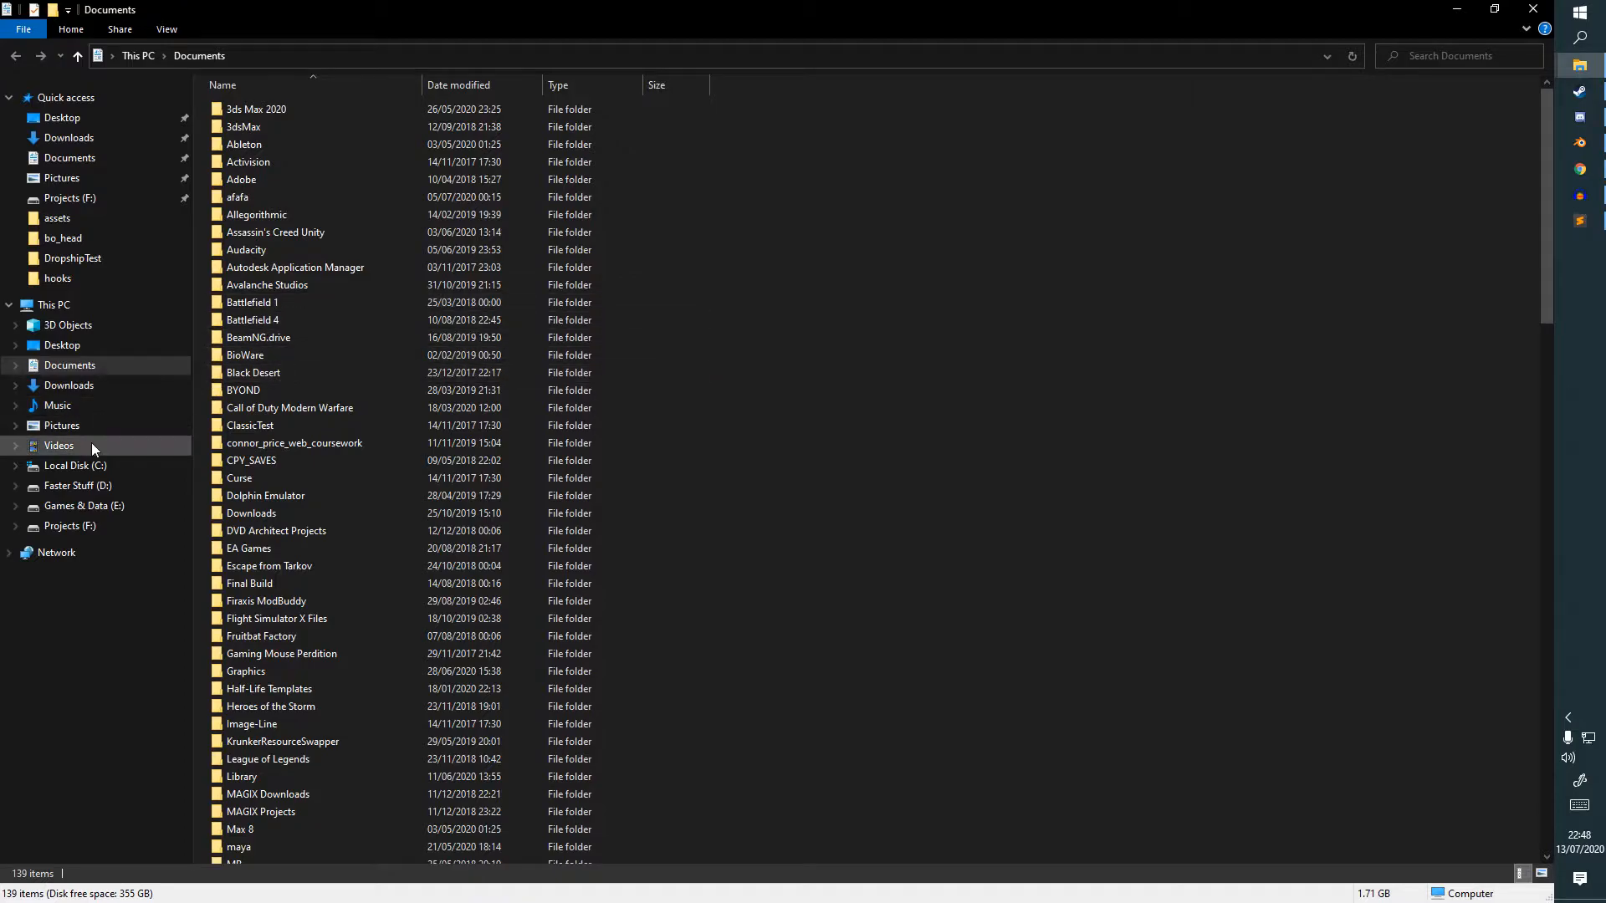
left_click(77, 486)
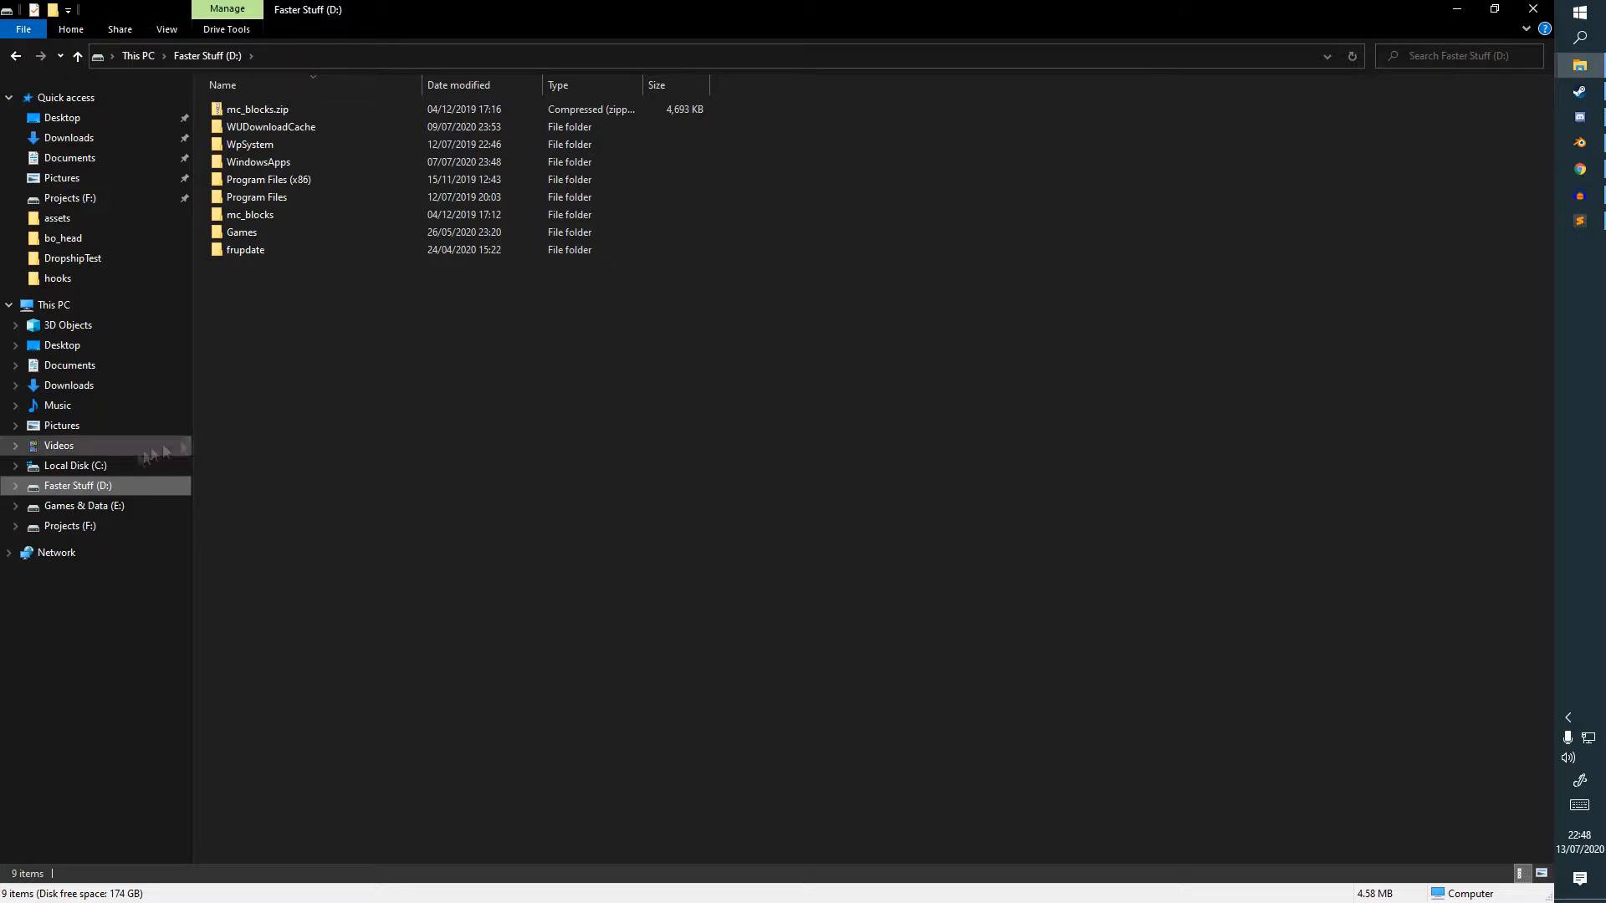
key("Down")
double_click(287, 287)
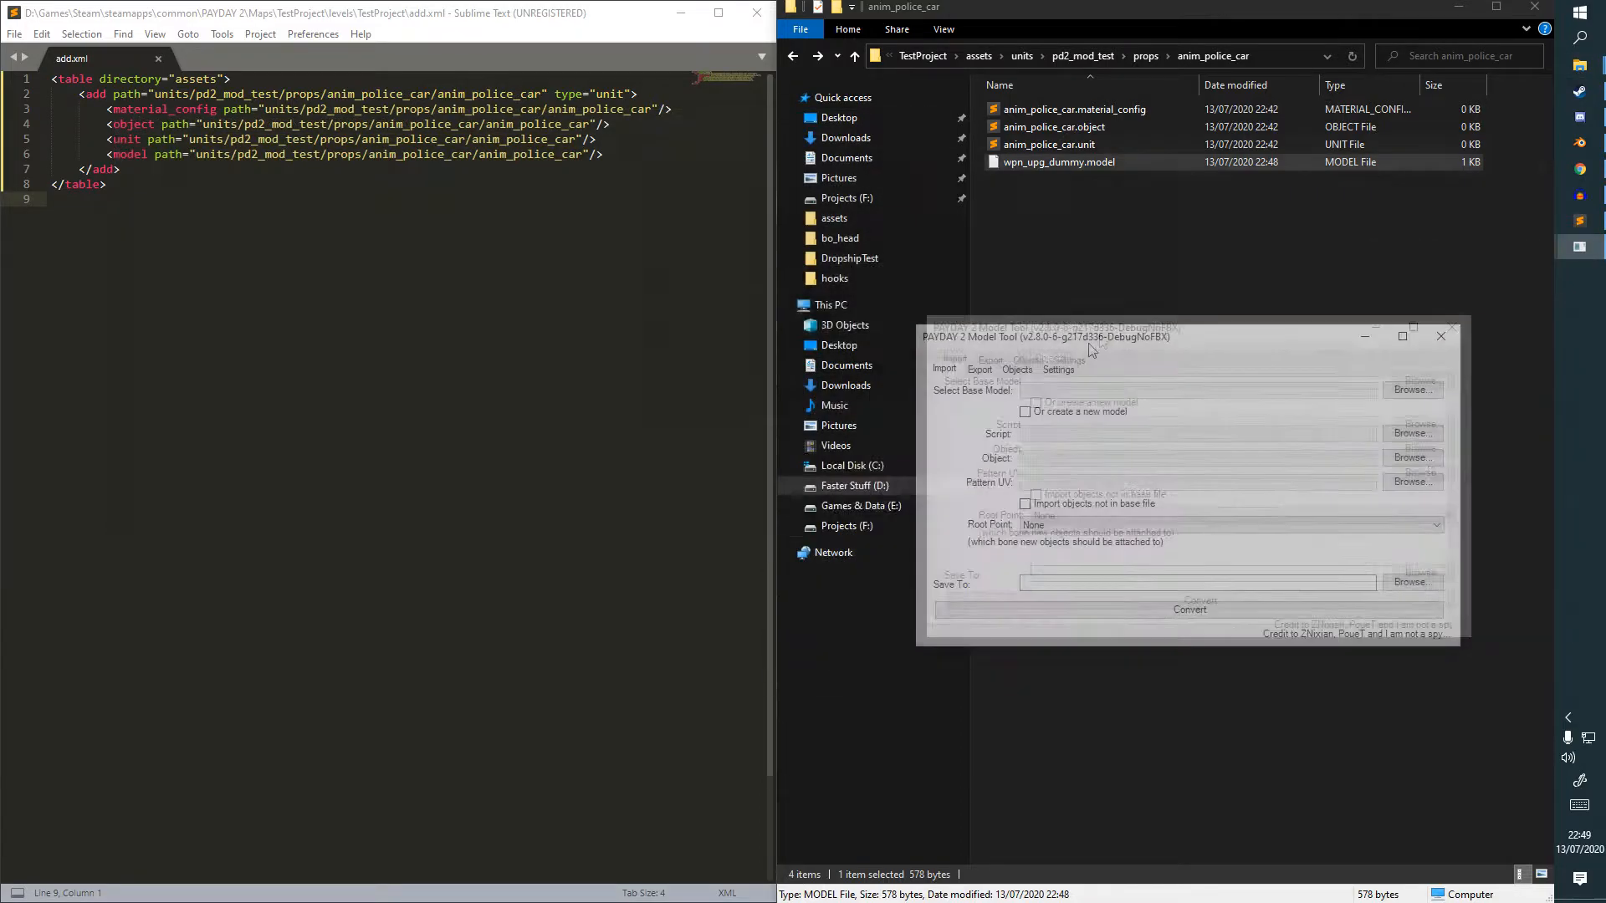
left_click_drag(1106, 346, 568, 297)
Choose wpn_upg_dummy.model from the project's anim_police_car folder as the base model.
left_click(914, 348)
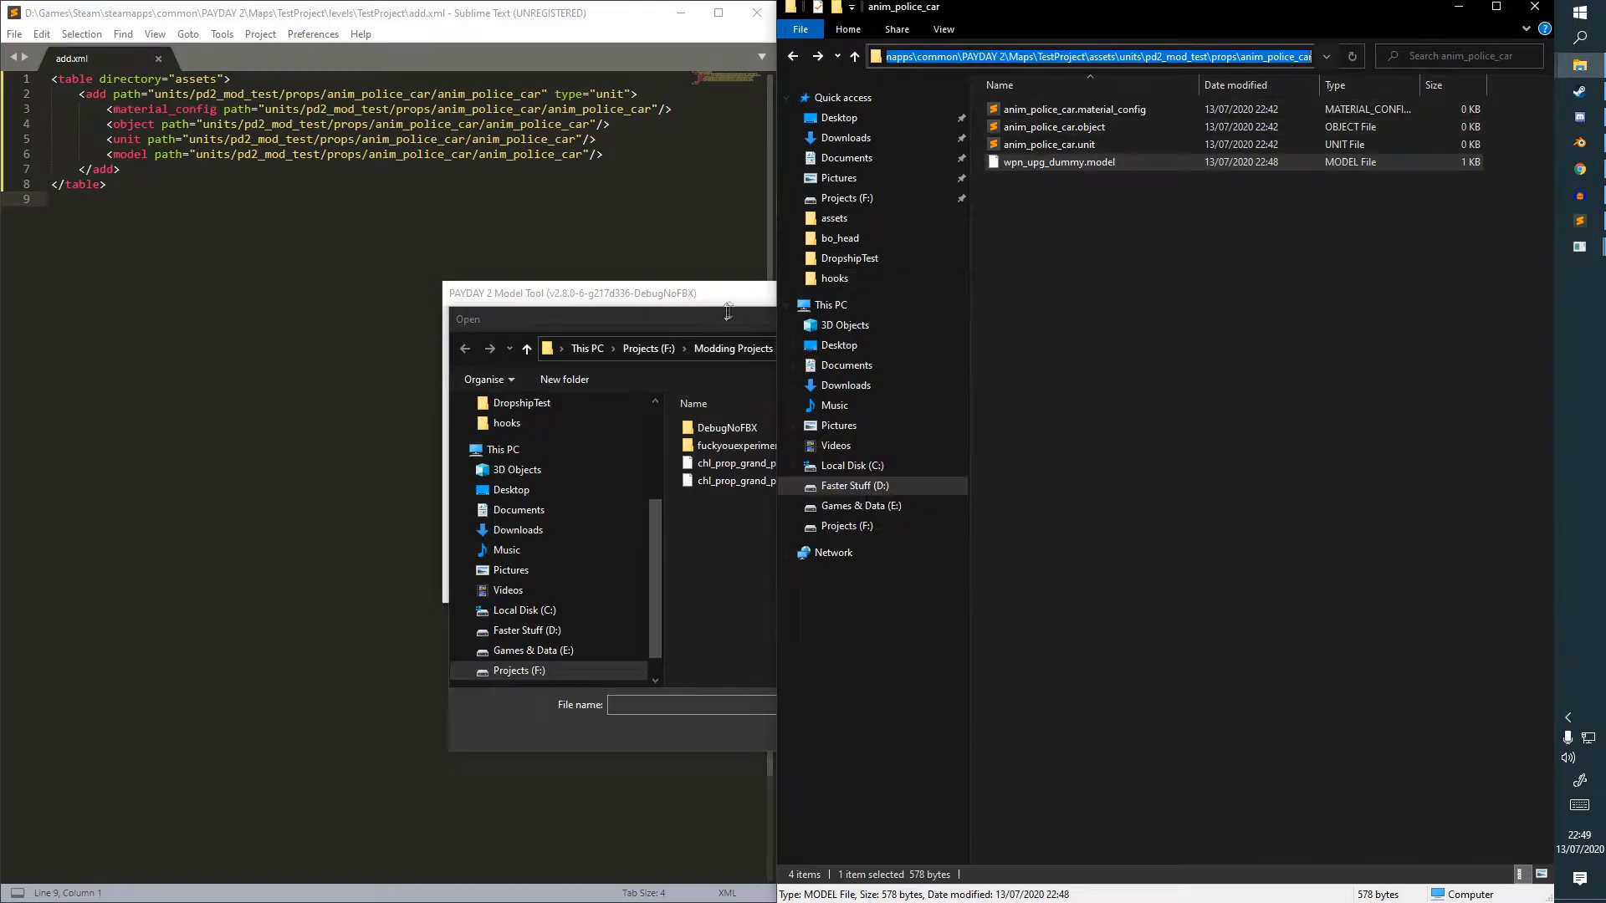
left_click(860, 349)
type("D:\\Games\\Steam\\steamapps\\common\\PAYDAY 2\\Maps\\TestProject\\assets\\units\\pd2_mod_test\\props\\anim_police_car")
key("Return")
left_click(888, 425)
double_click(888, 424)
Choose police_car.glb from F:\Modding Projects\Payday 2\Model Animation Tutorial as the object and enable importing objects not in the base file.
left_click(930, 419)
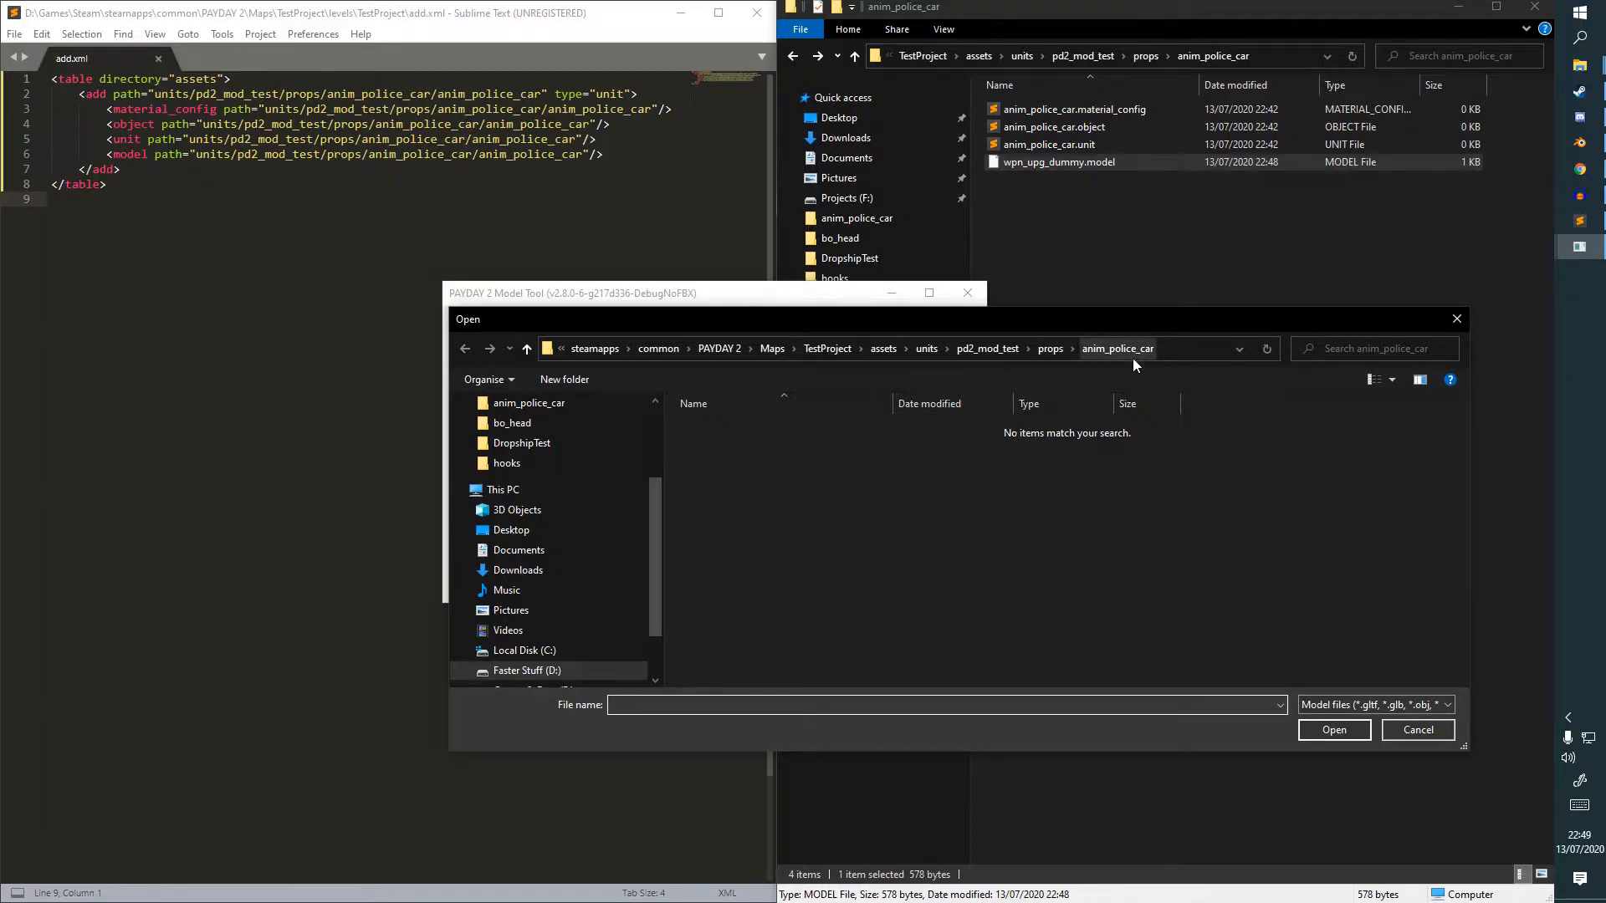
scroll(652, 457, "up", 1)
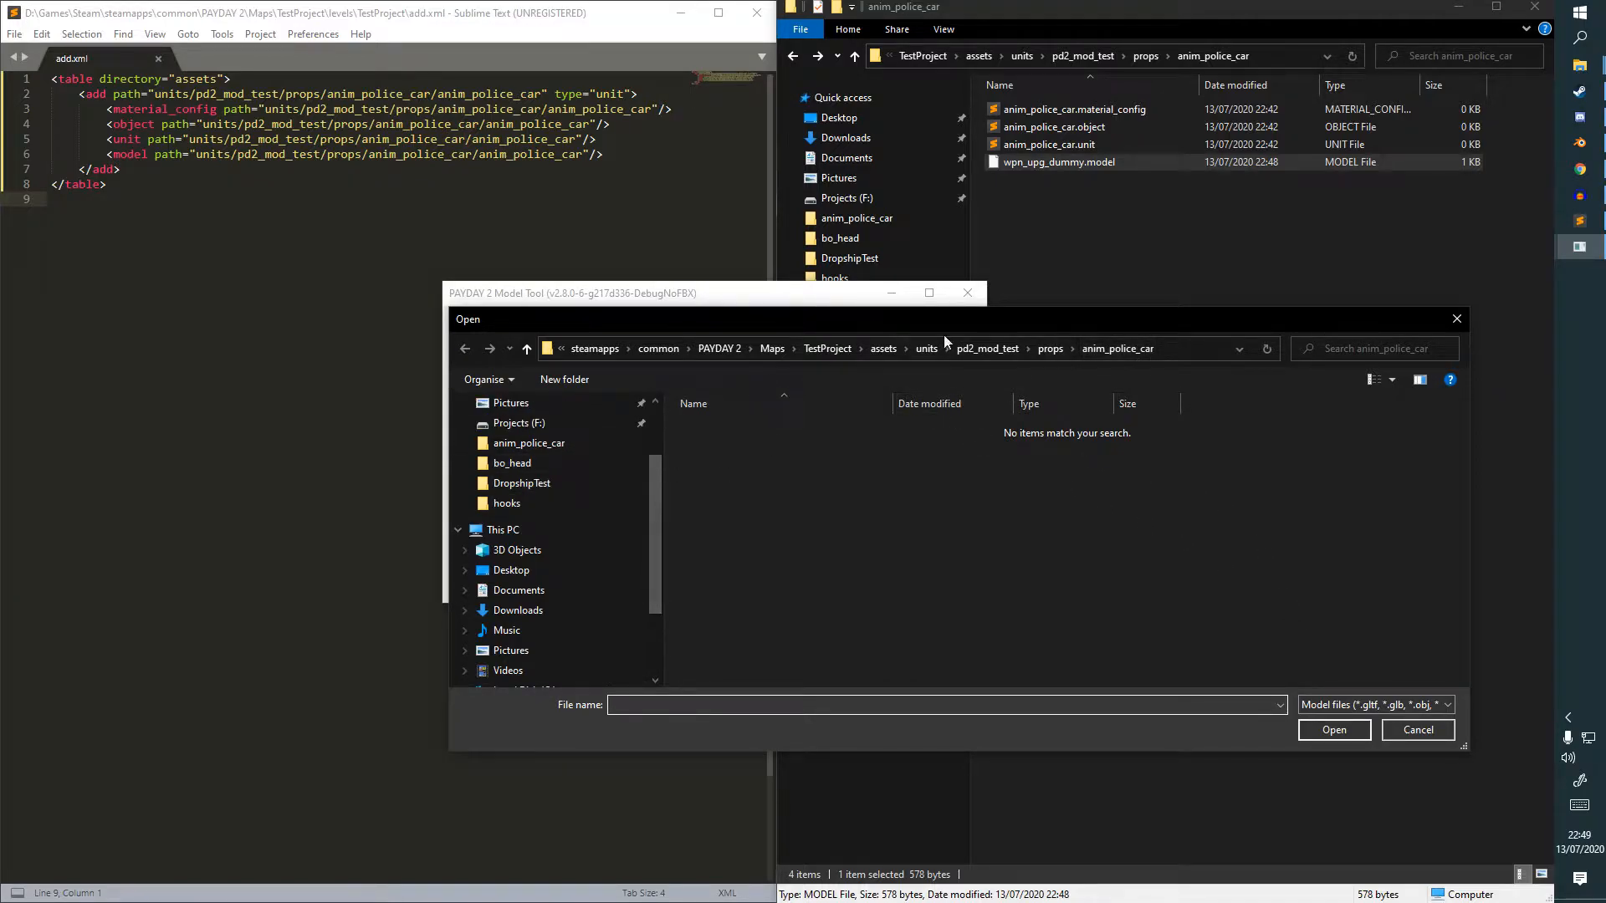
mouse_move(1580, 92)
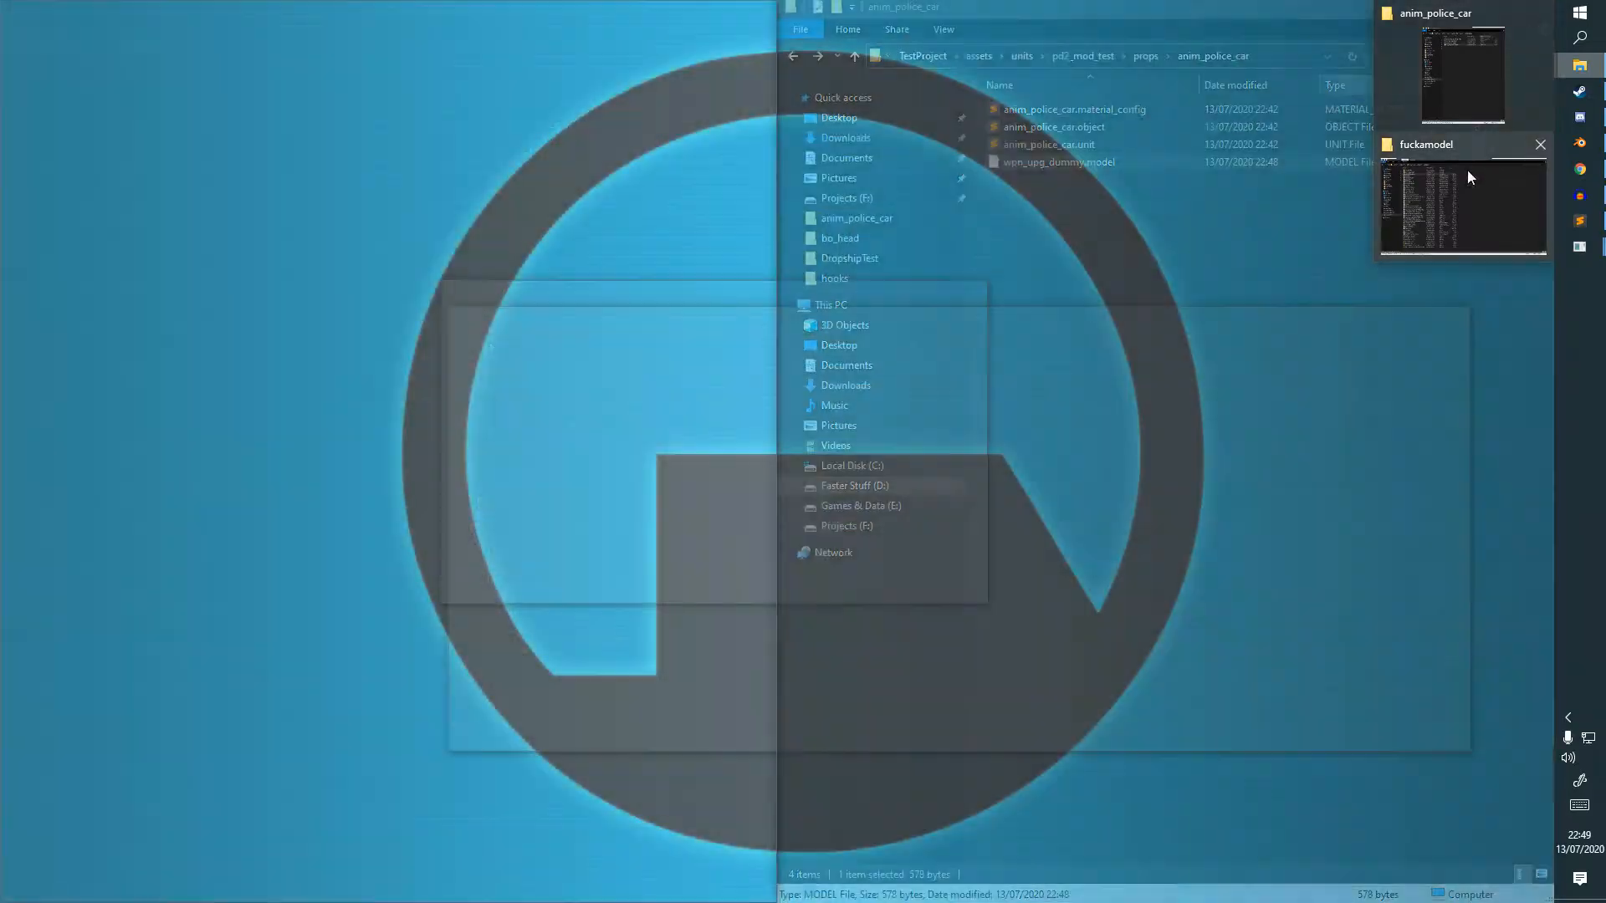
left_click(1470, 174)
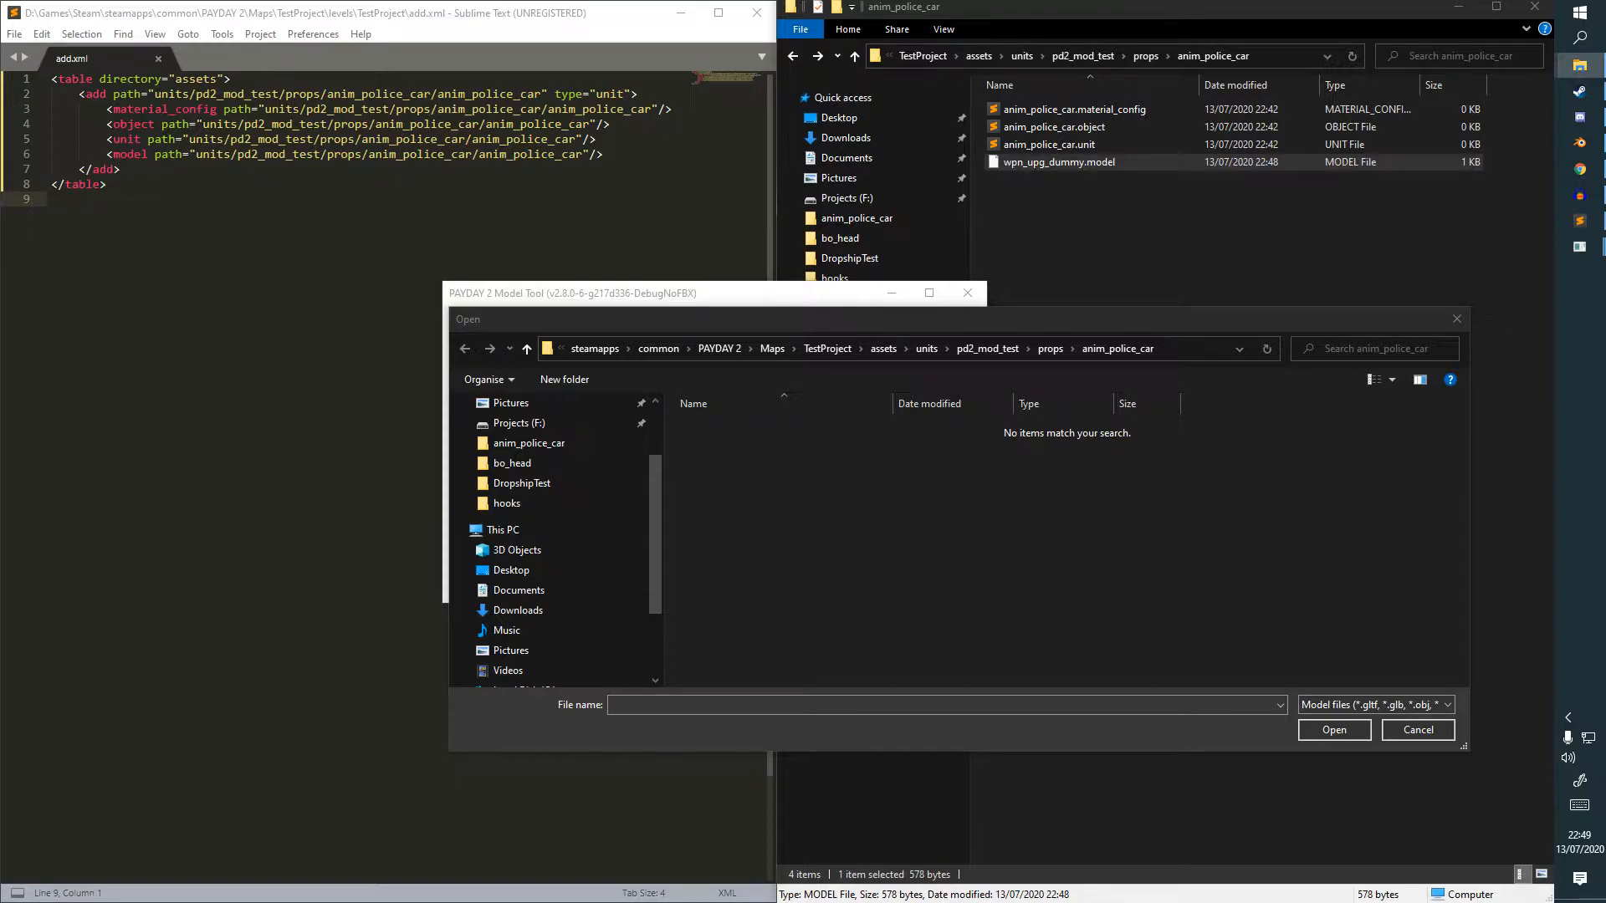
left_click(1015, 354)
type("F:\\Modding Projects\\Payday 2\\Model Animation Tutorial")
key("Return")
double_click(728, 445)
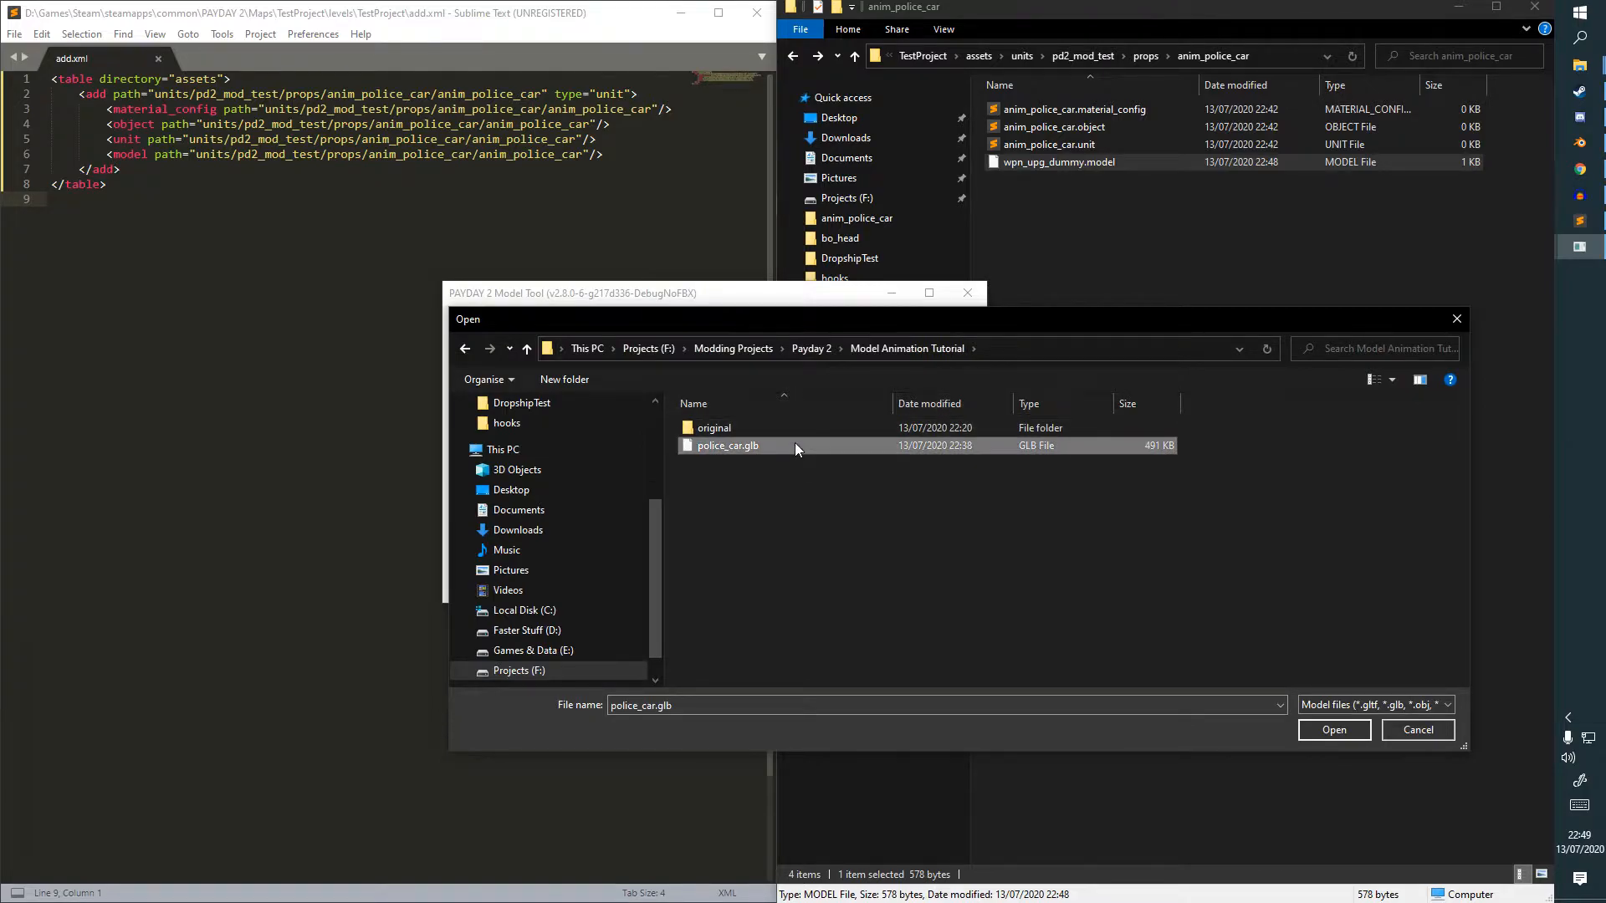
left_click(598, 463)
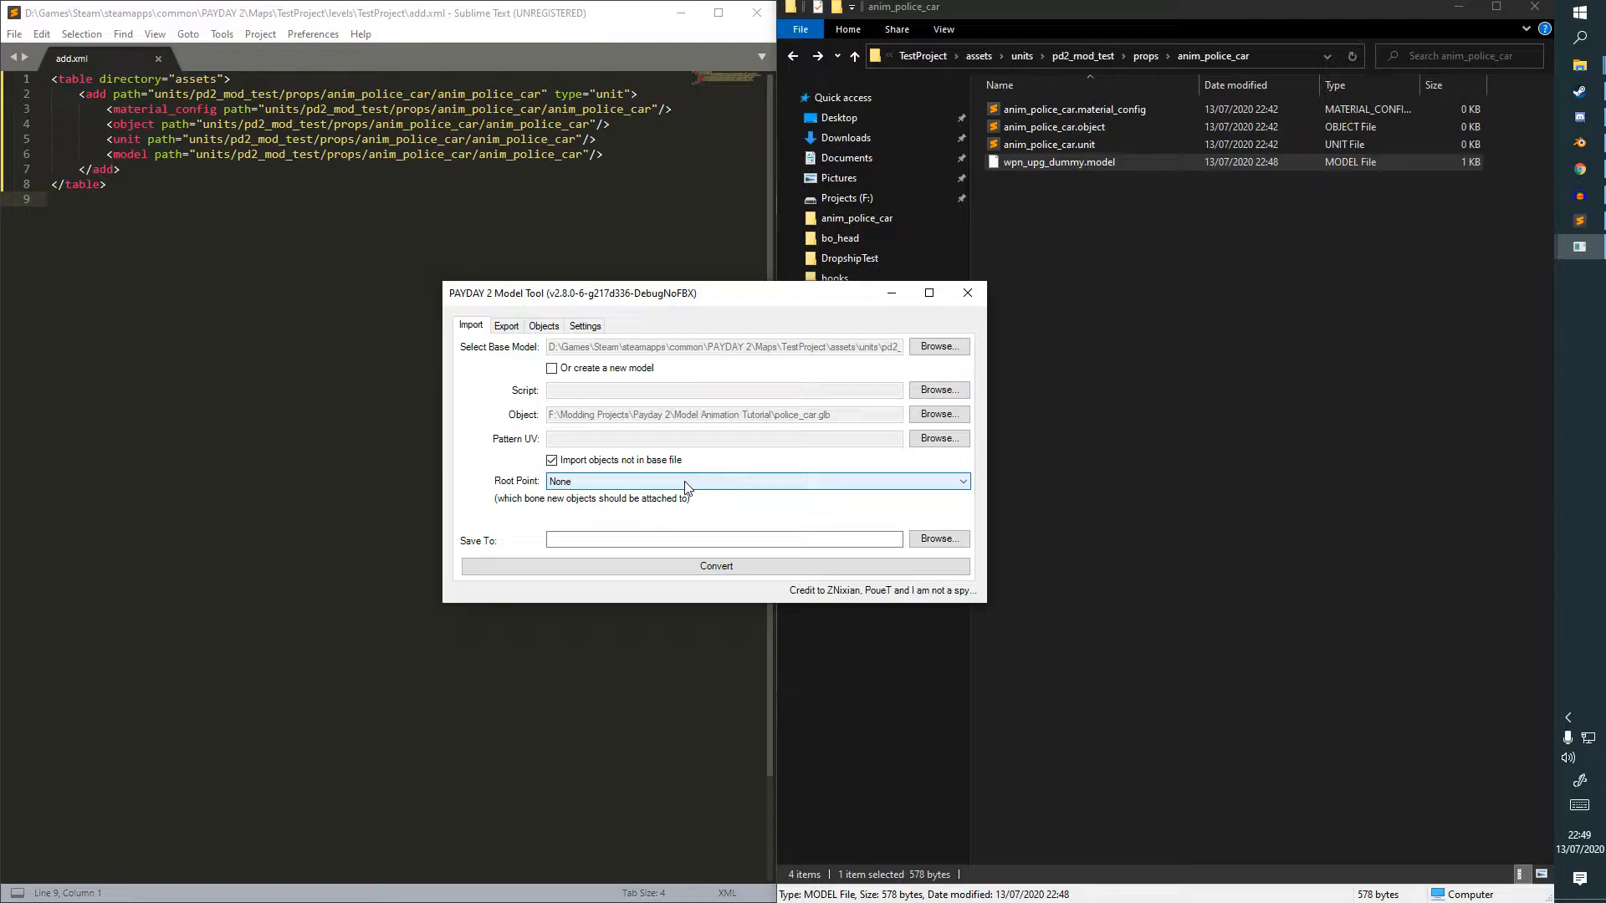
Set the output file to anim_police_car as a Diesel Model in the project's props\anim_police_car folder.
left_click(939, 539)
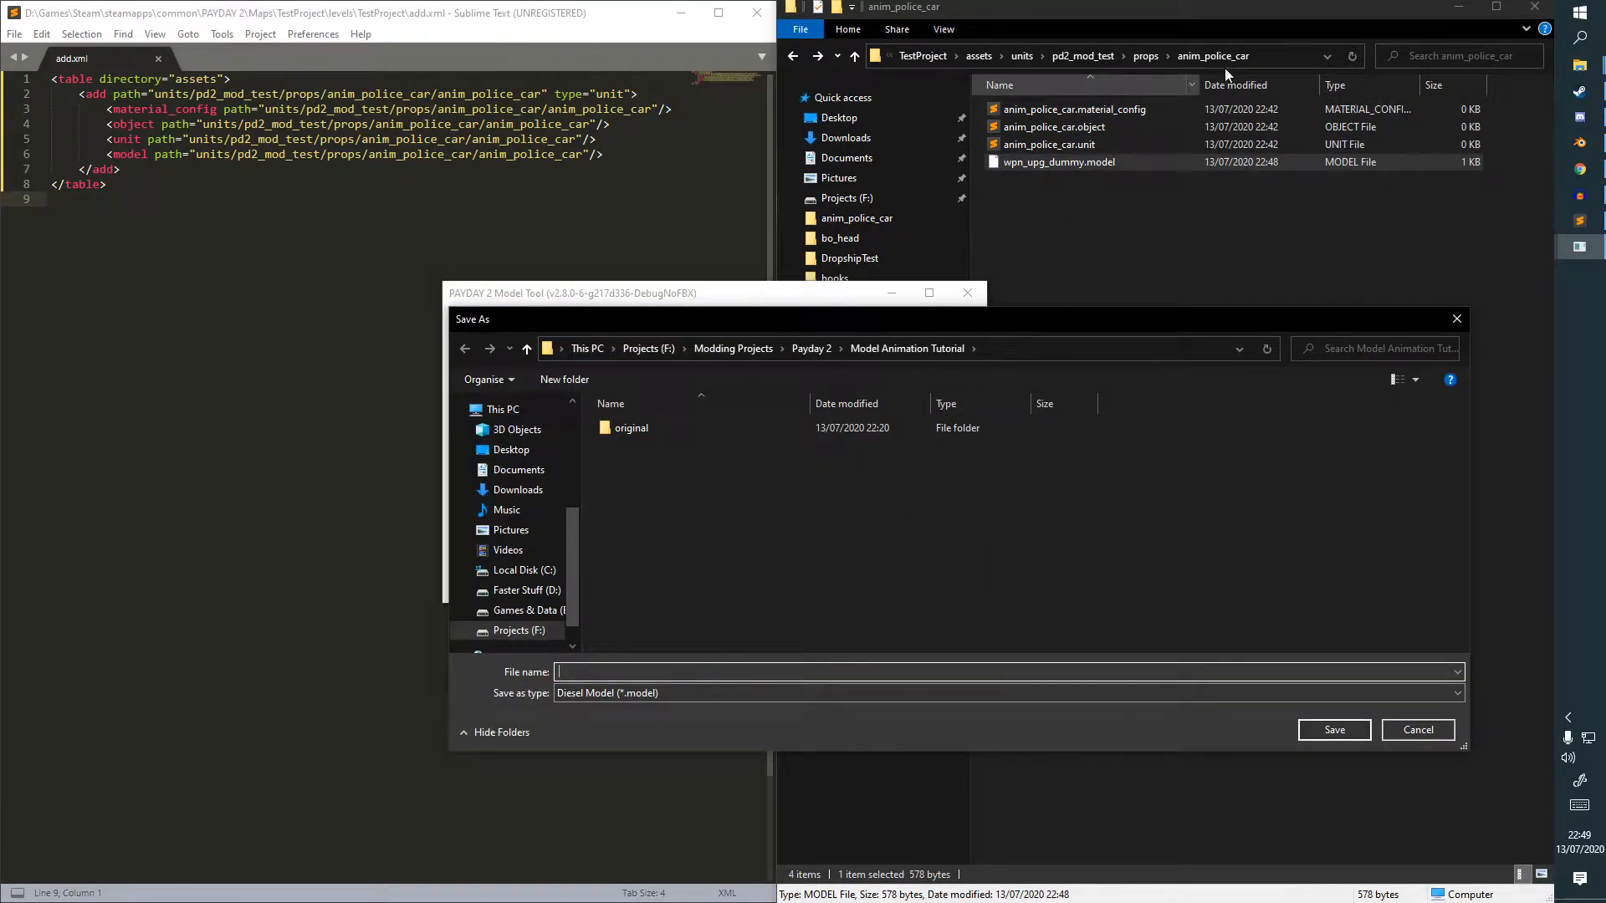
left_click(1271, 59)
key("ctrl+c")
key("alt+Tab")
left_click(1031, 345)
key("ctrl+v")
key("Return")
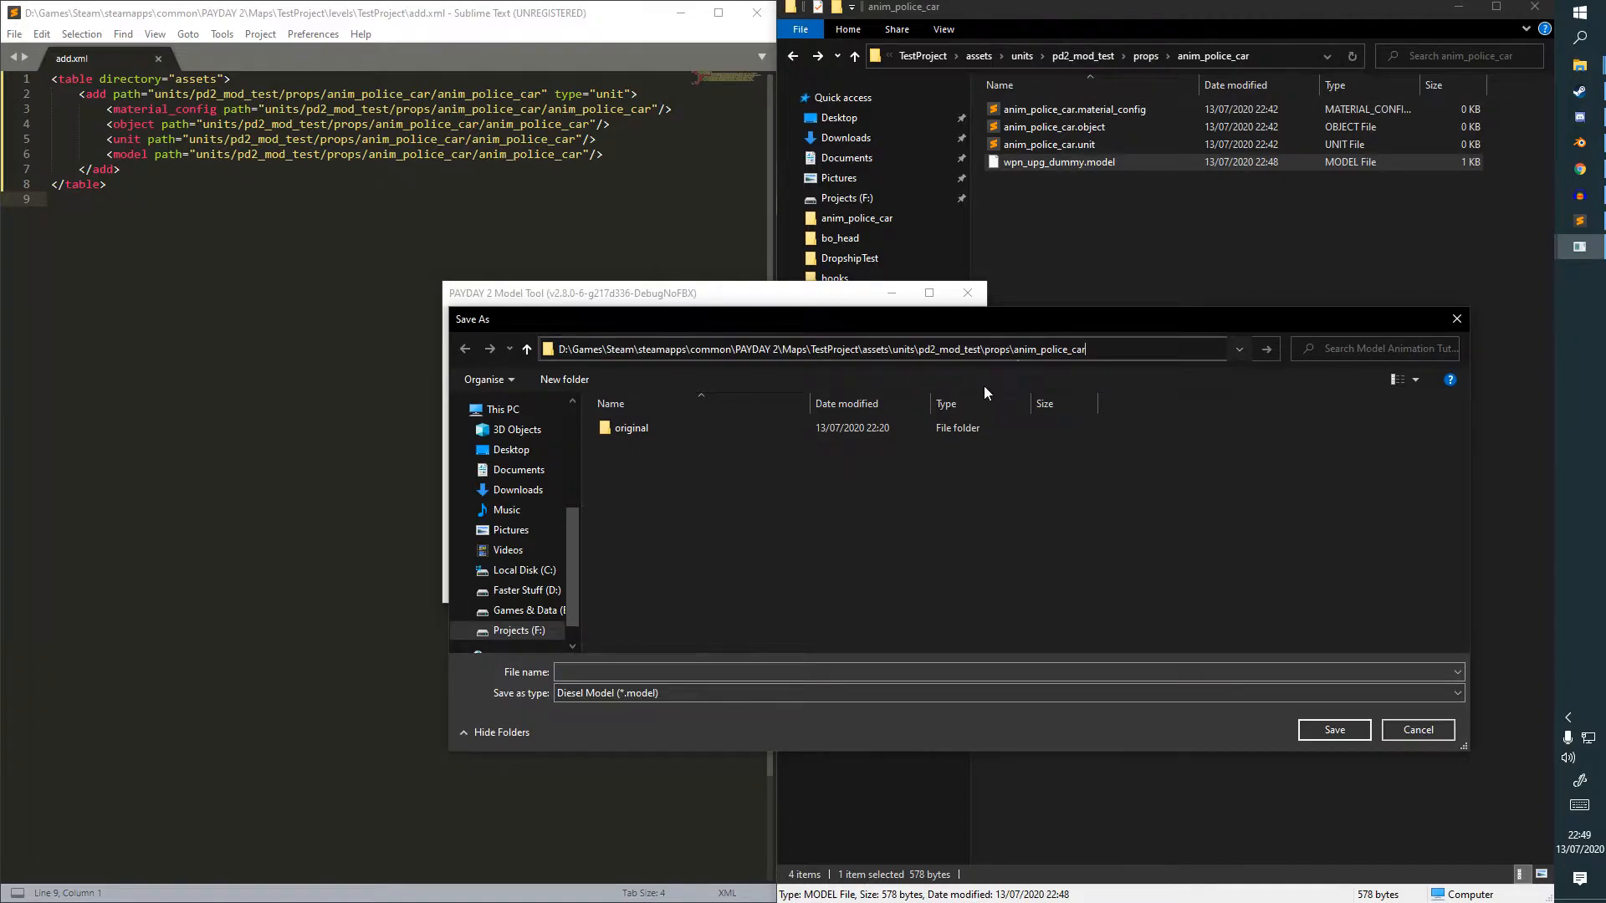
left_click(667, 673)
type("anim_police_car")
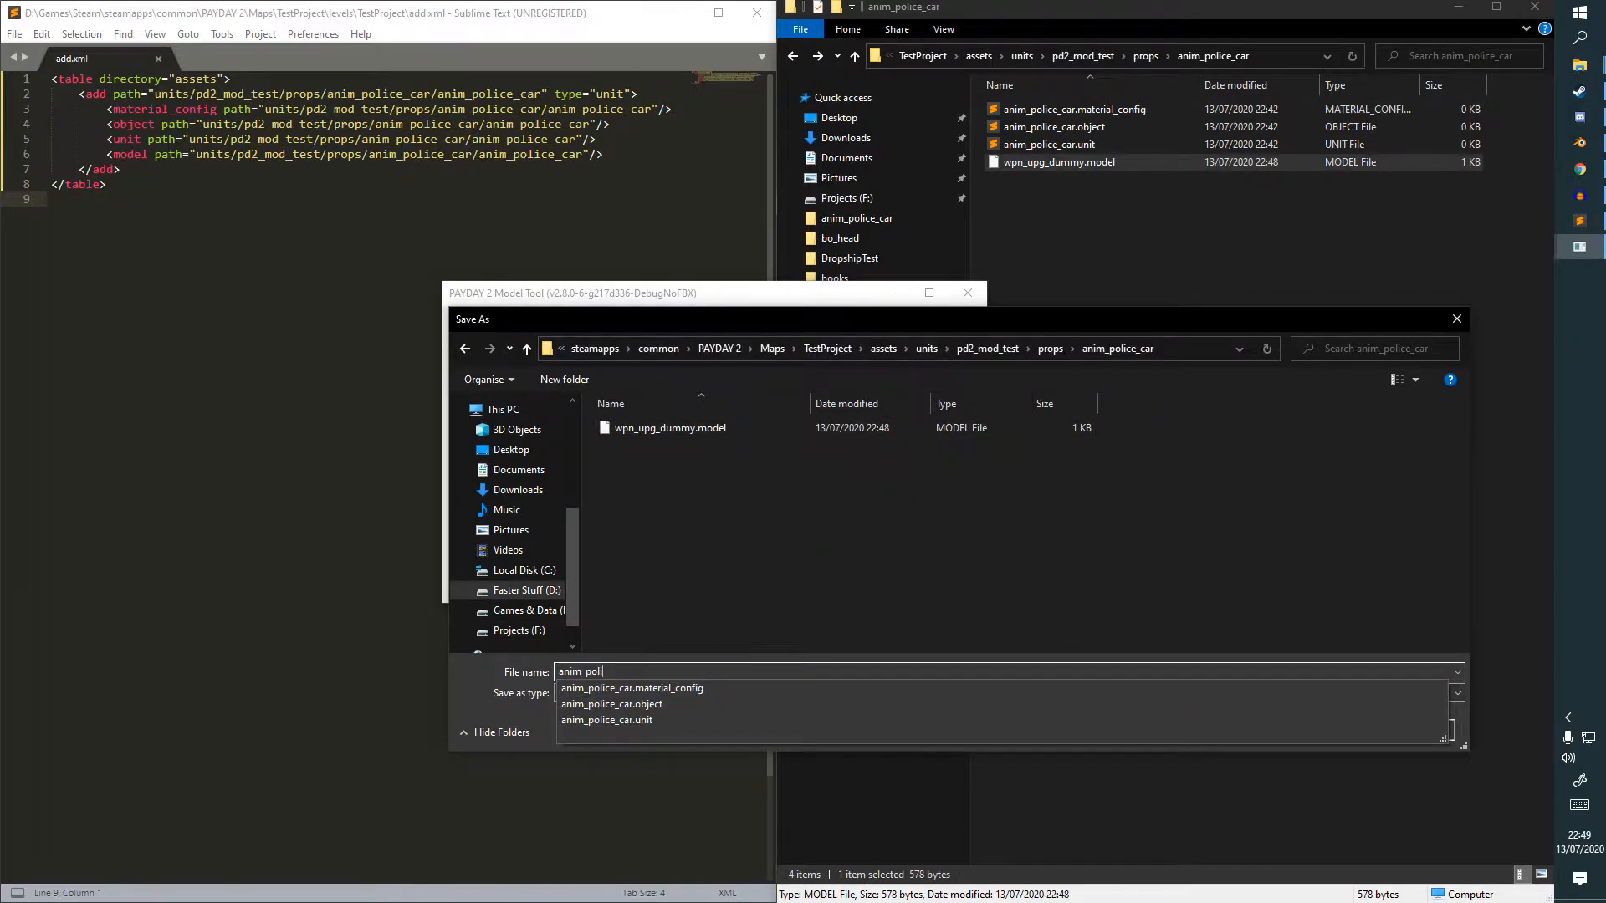
key("Return")
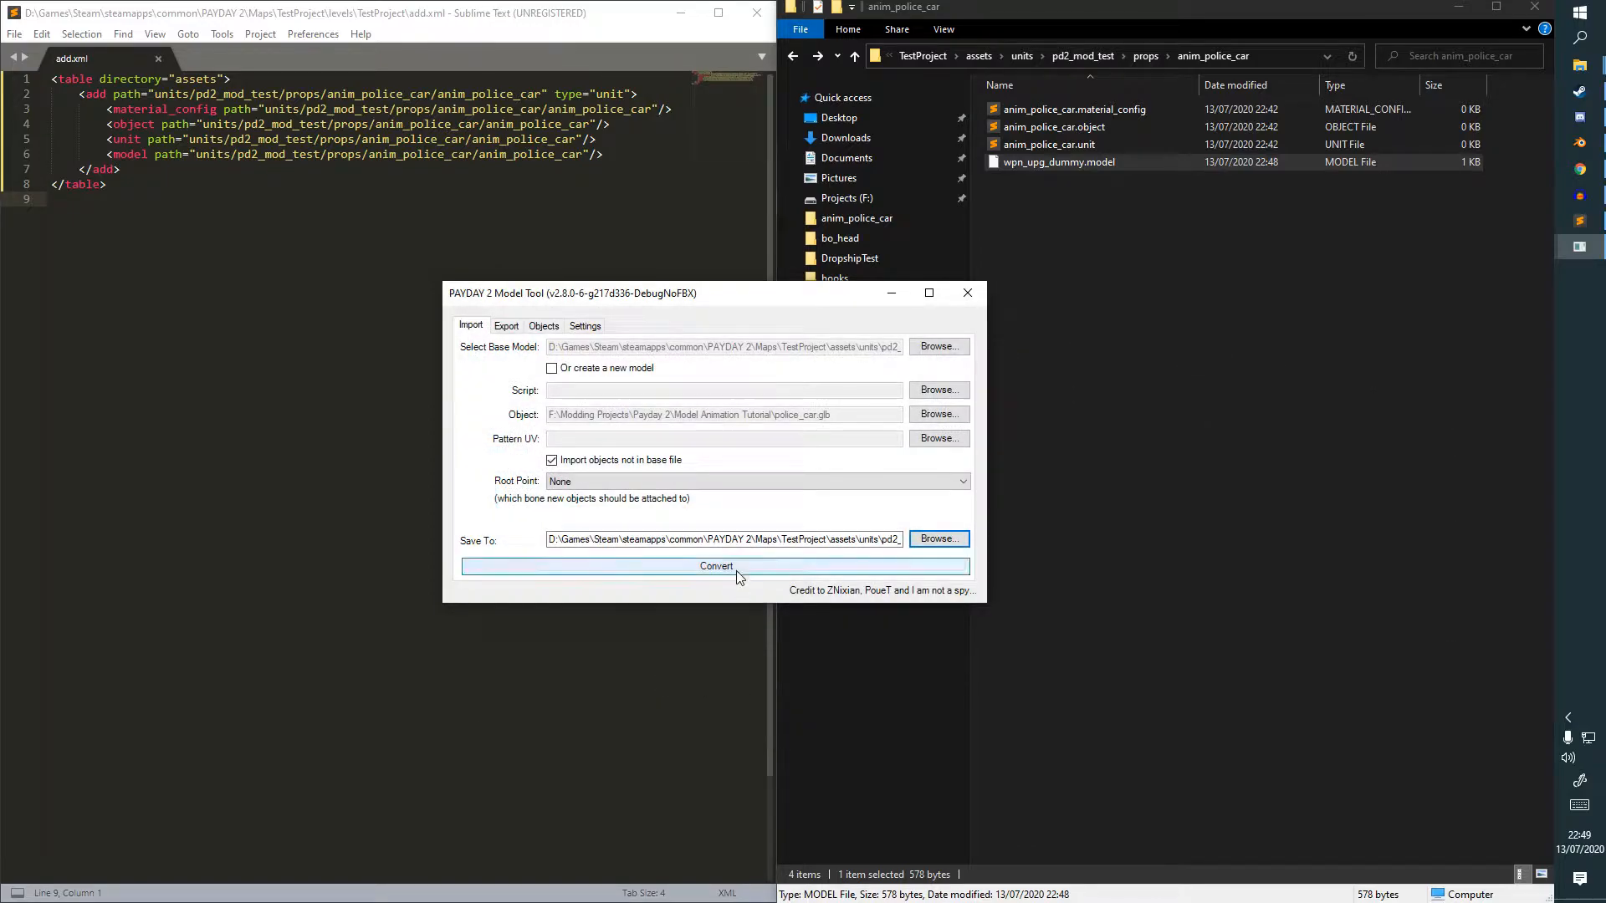
Convert the police car model and check the new anim_police_car.model beside the dummy model in the project folder.
left_click(737, 574)
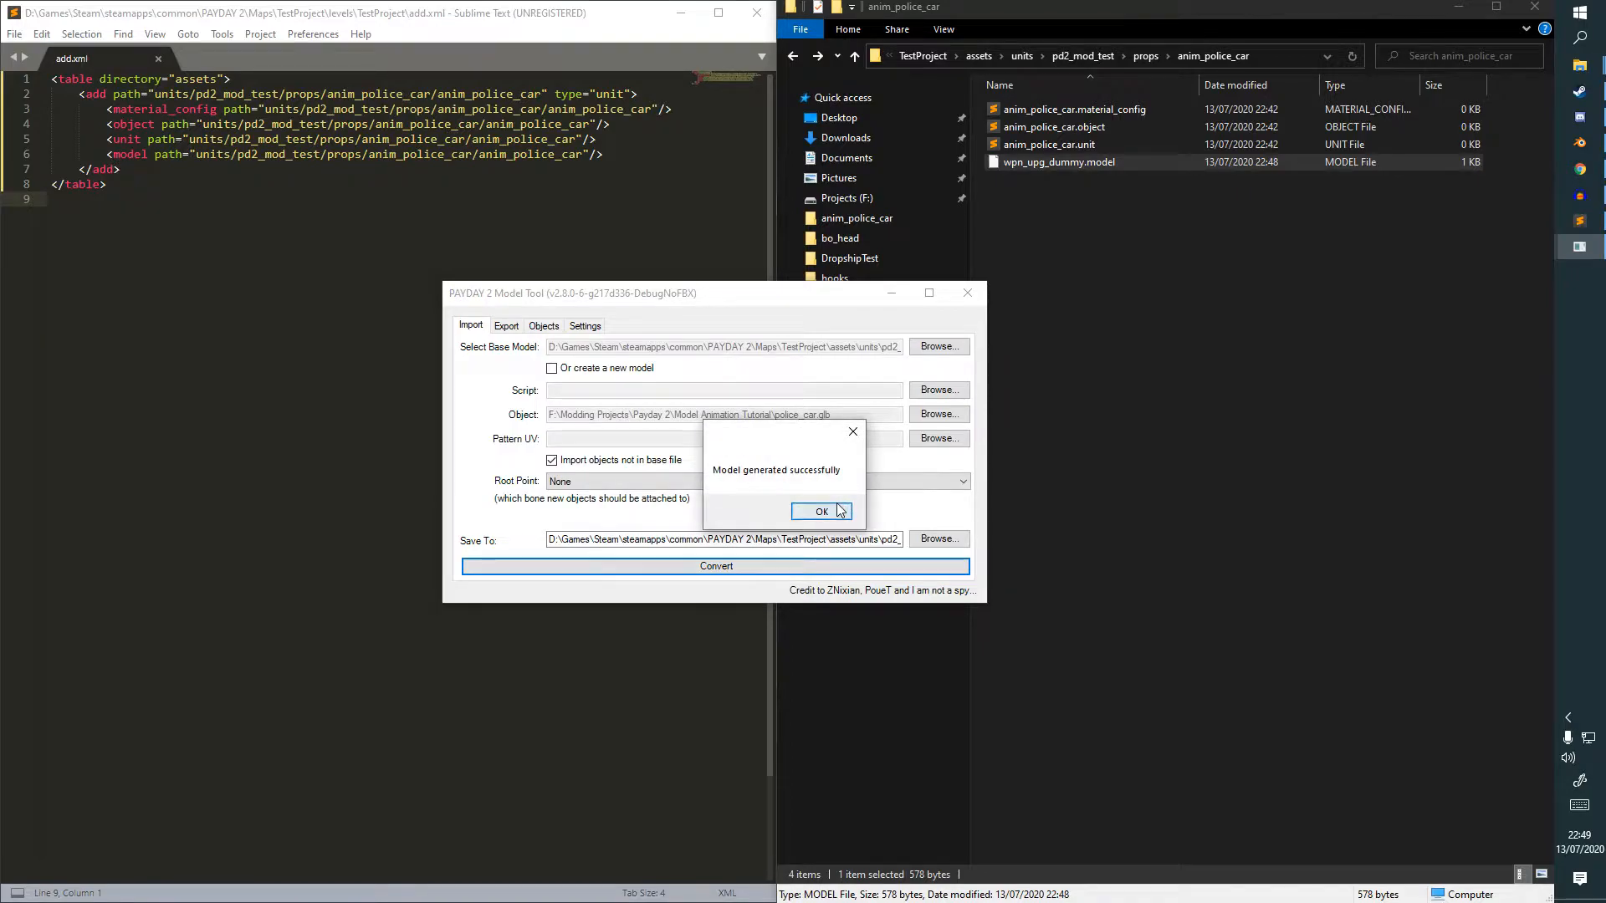
left_click(839, 512)
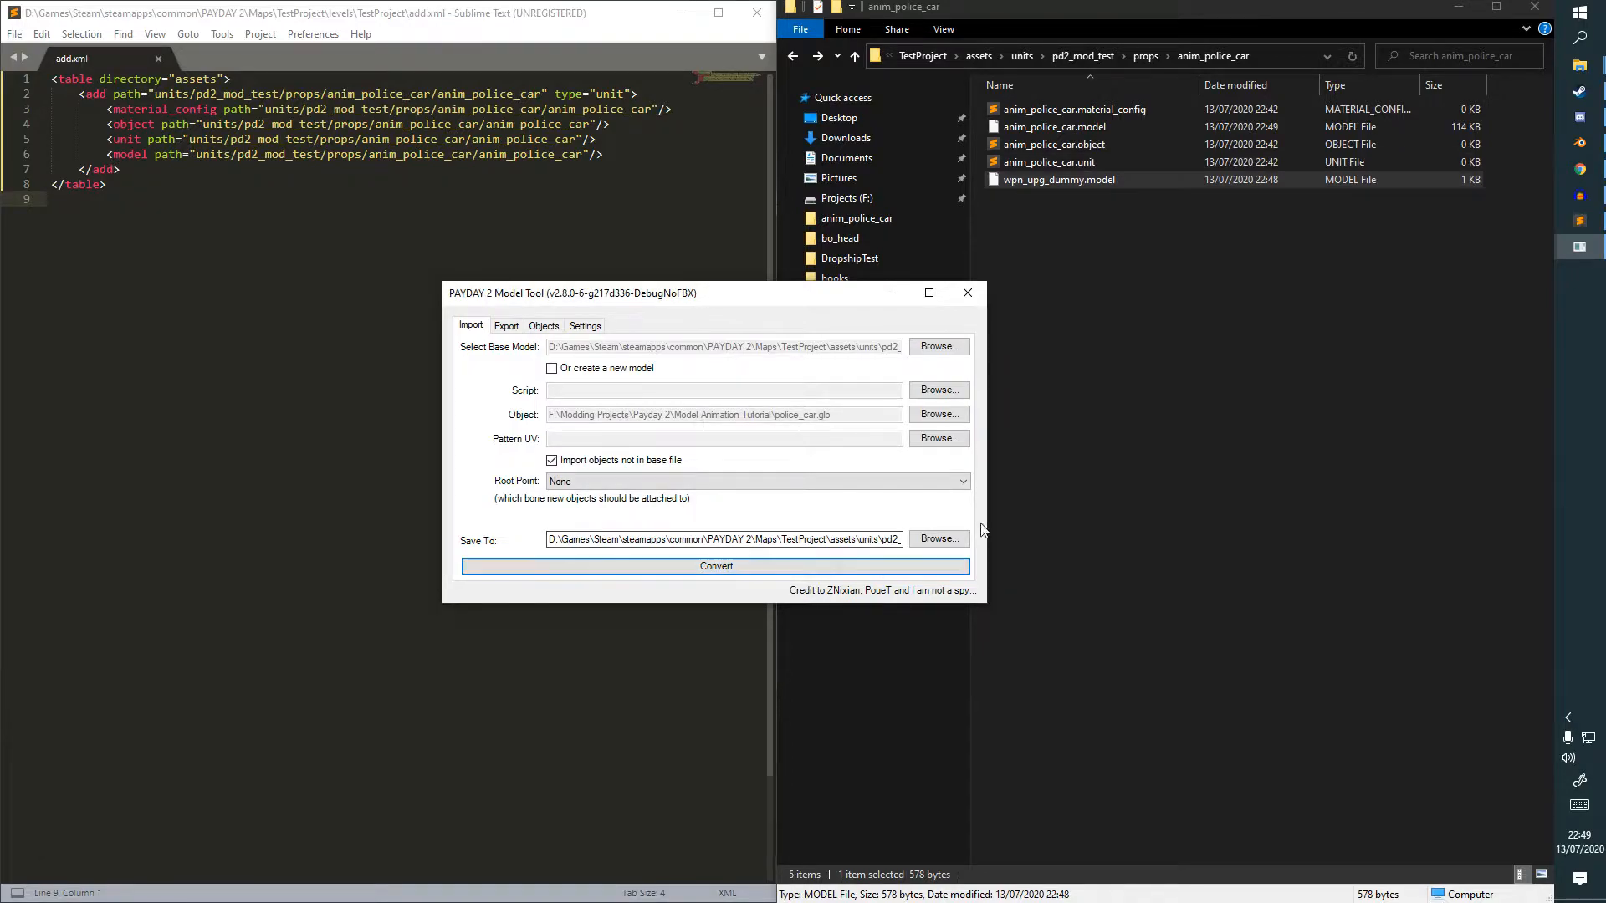
left_click(1077, 125)
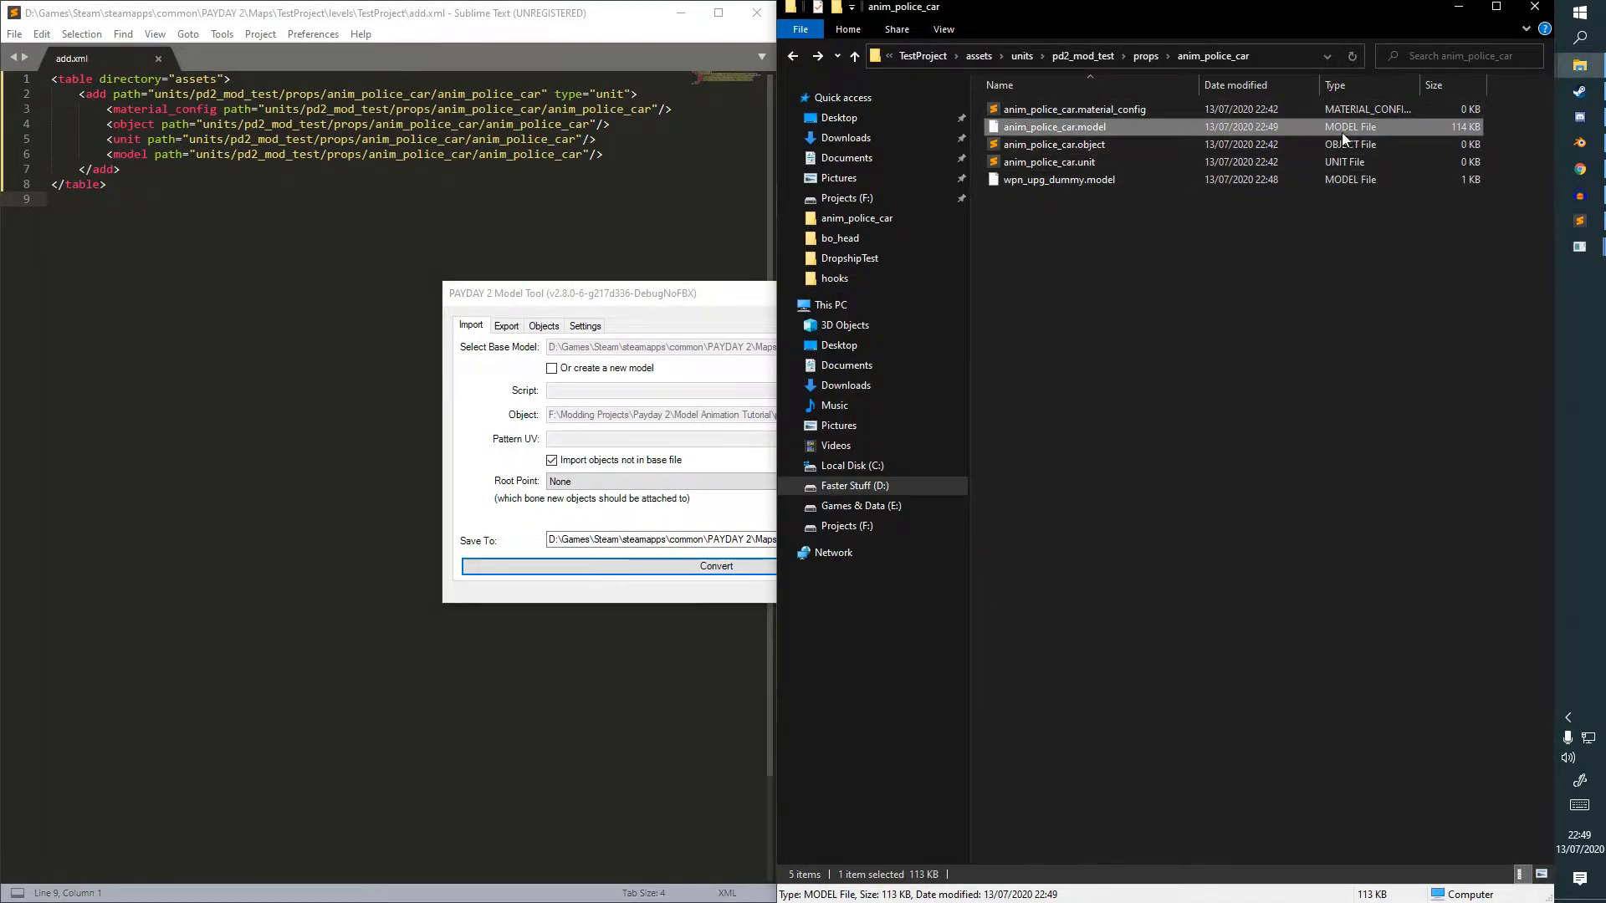
left_click(1293, 181)
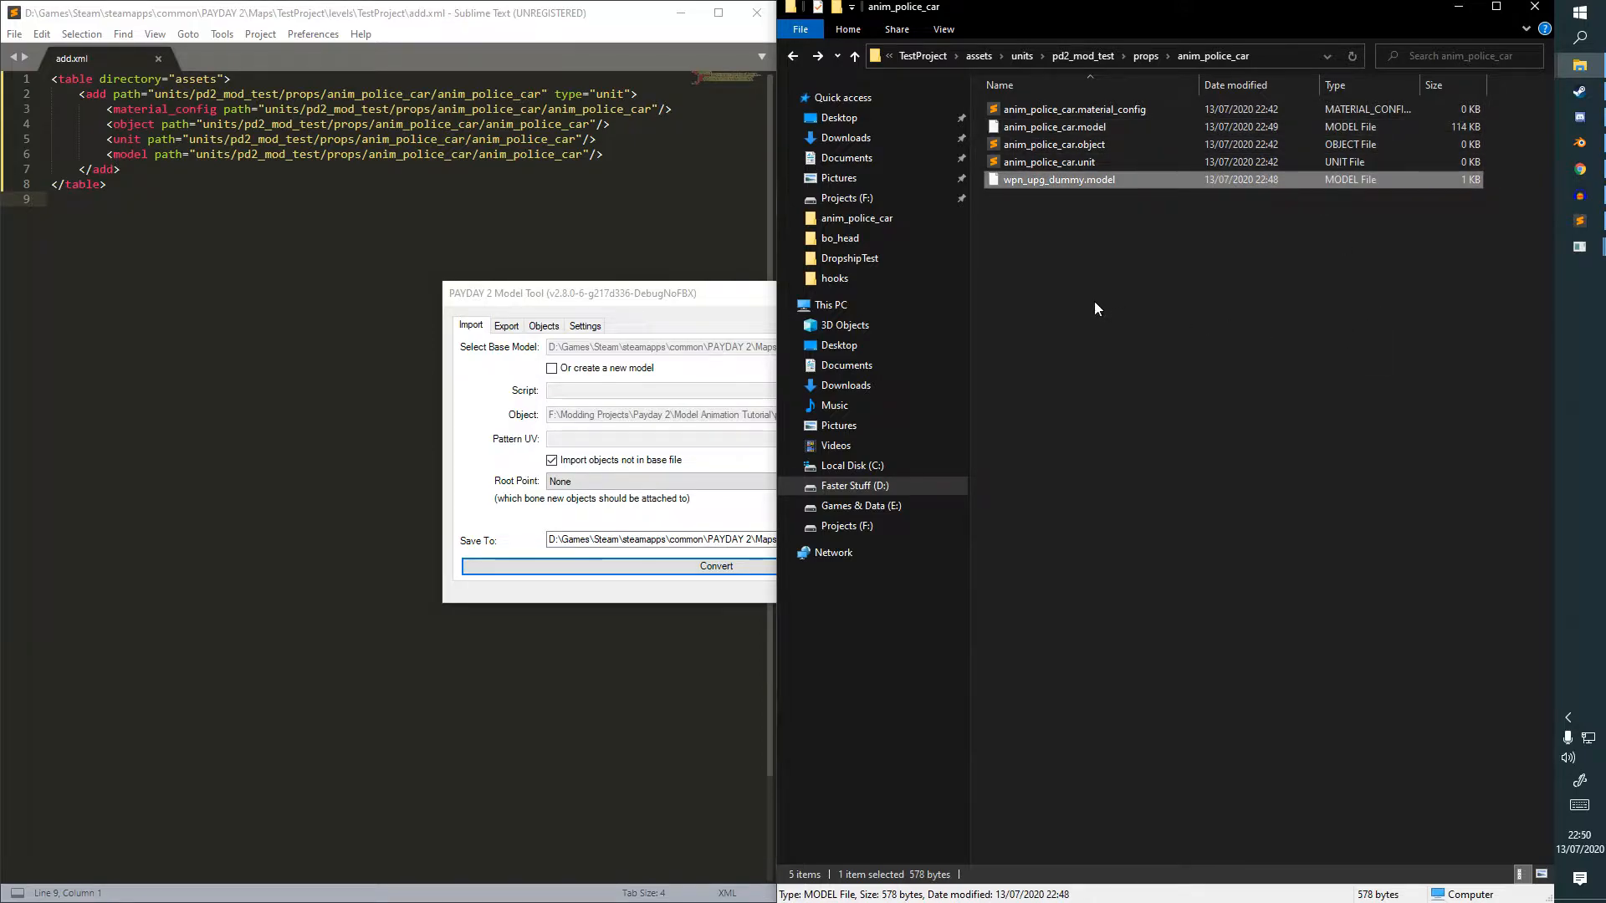
Load anim_police_car.model into the Model Tool's object viewer.
left_click(693, 293)
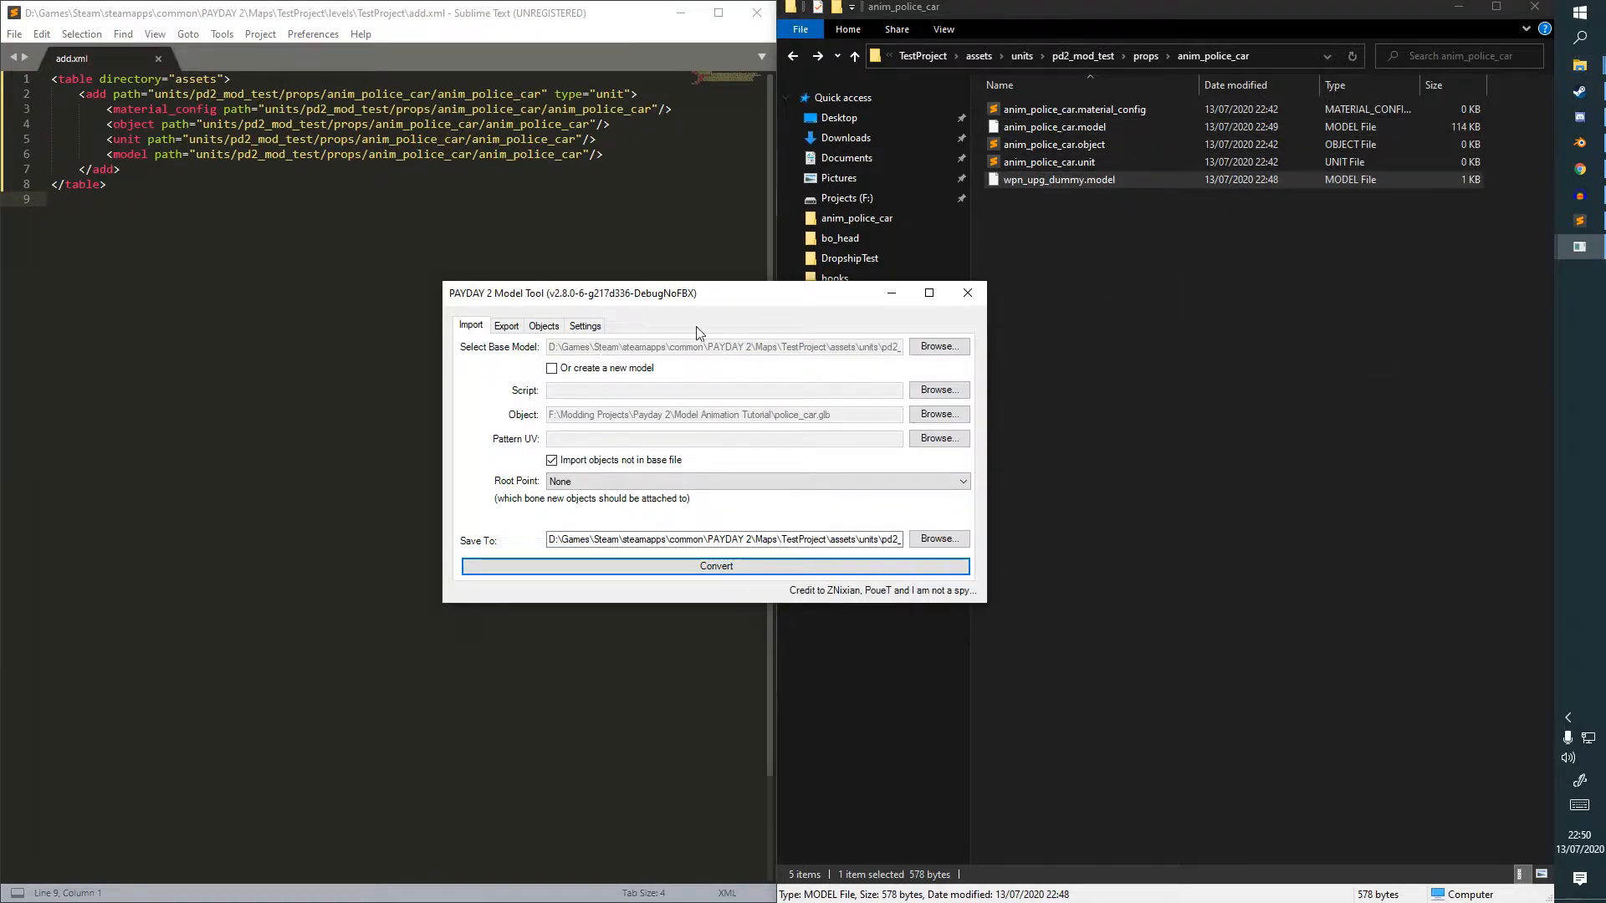
left_click(545, 326)
left_click(952, 348)
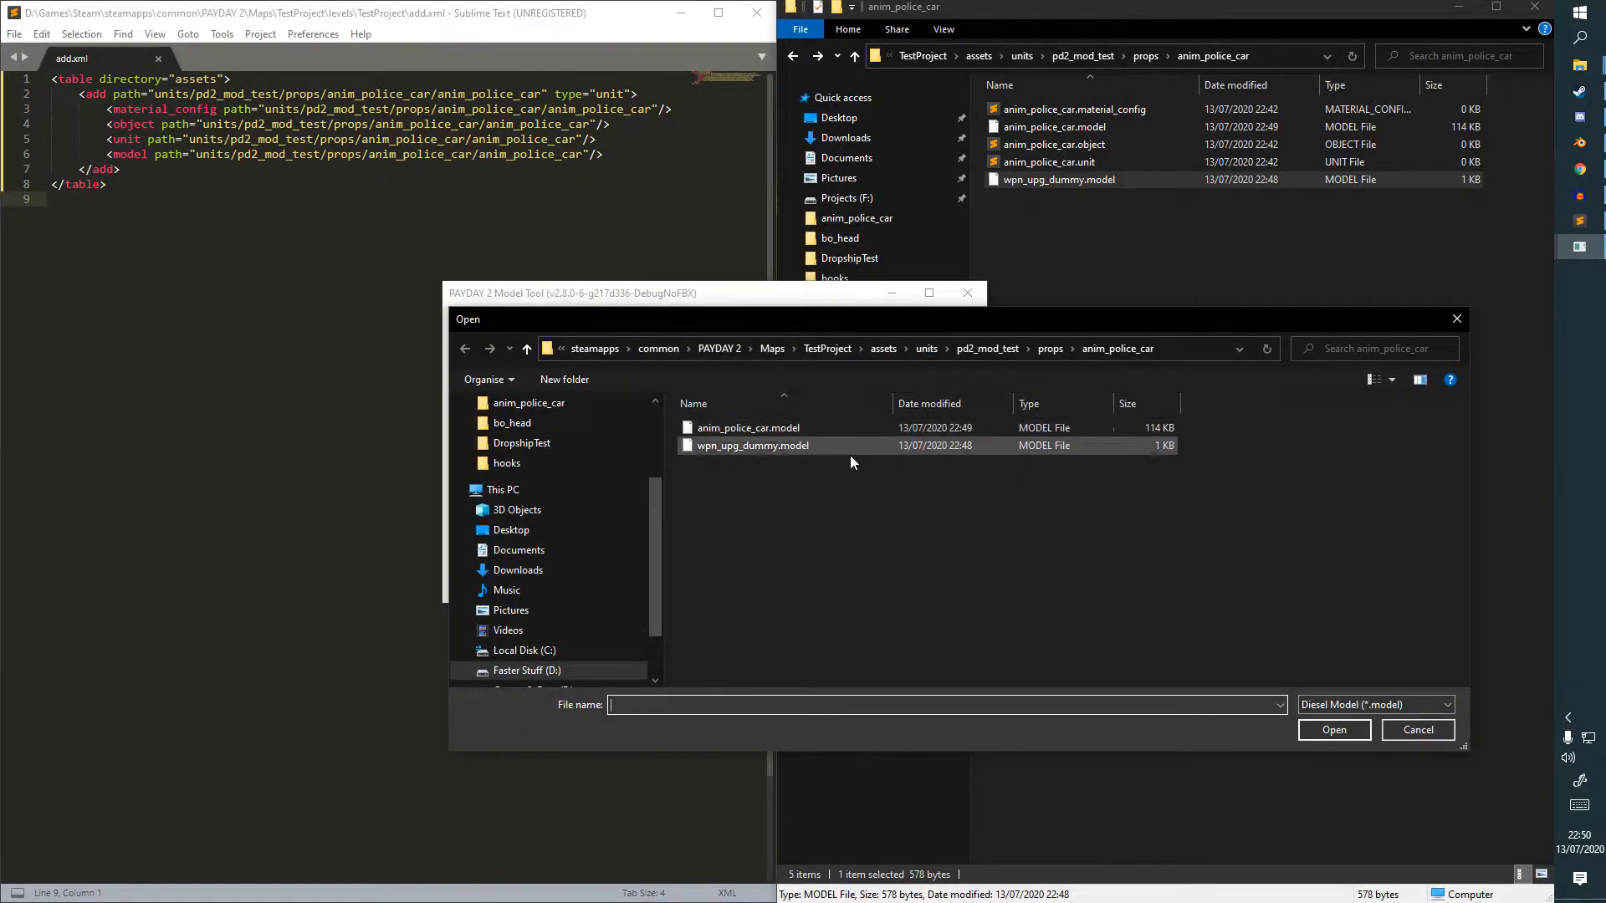
double_click(821, 430)
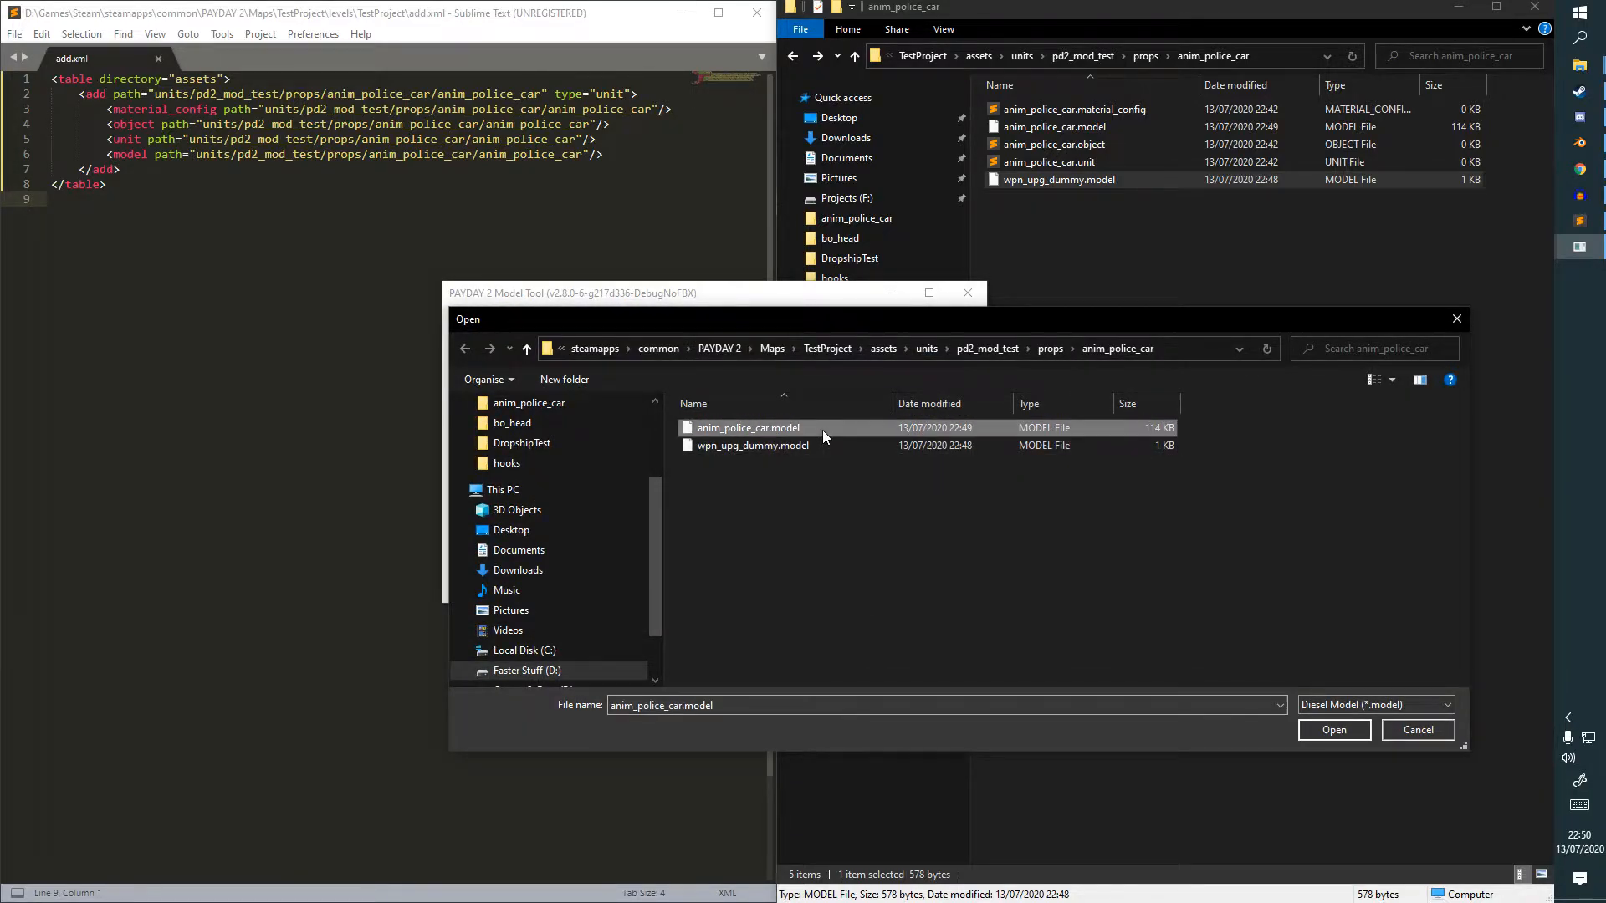
Expand Object3D and root_point, and inspect the body, studs, back wheel and window models.
left_click(471, 418)
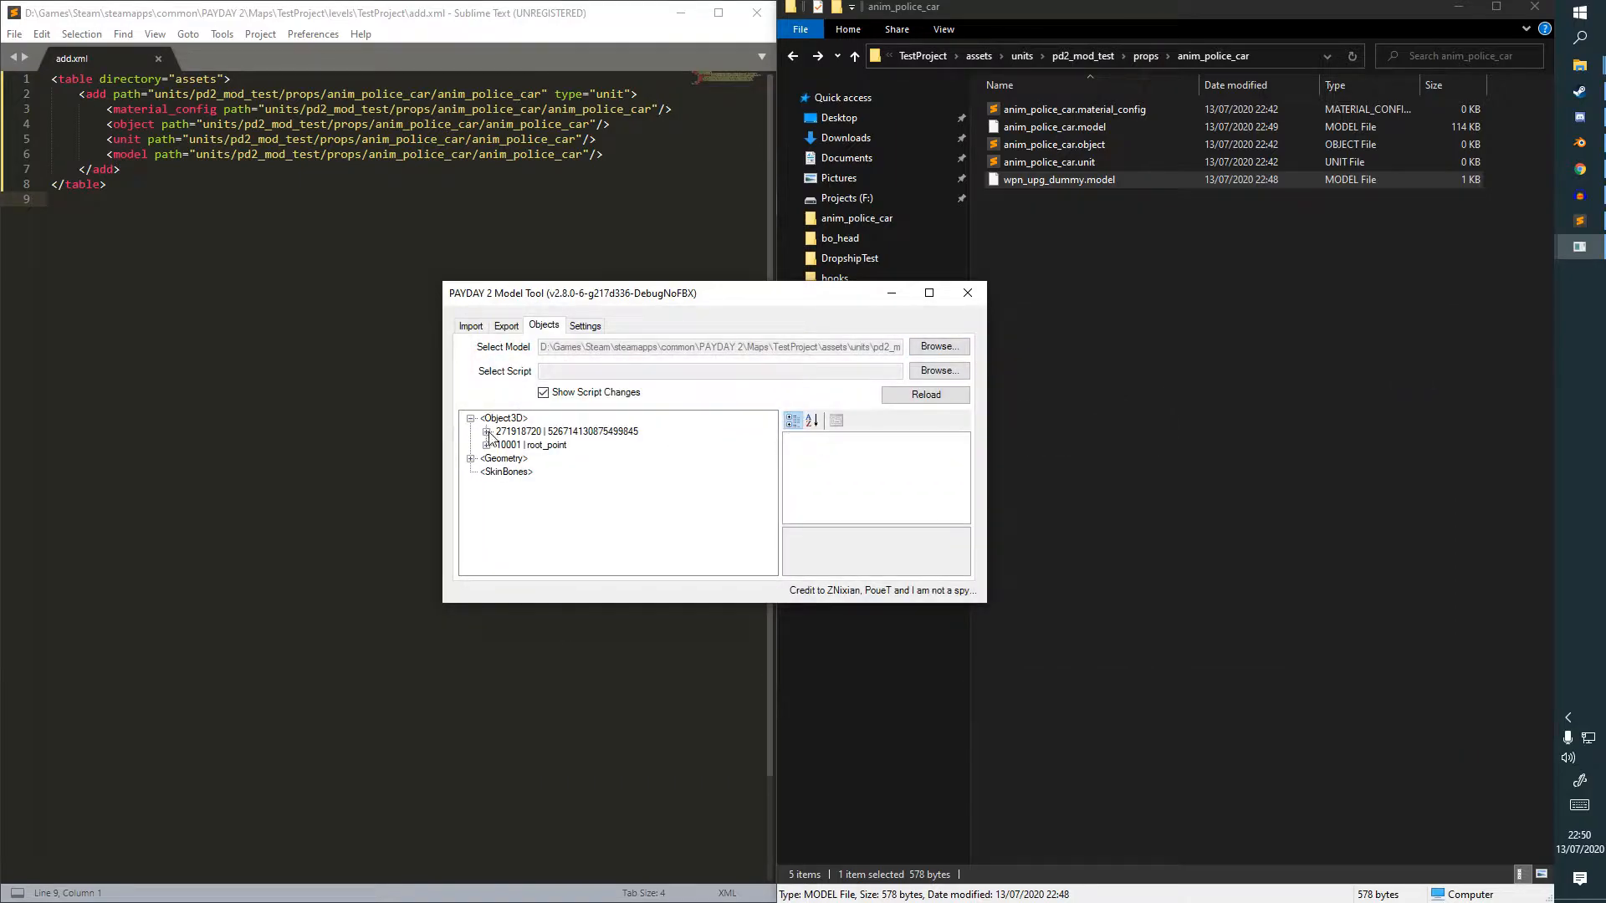
left_click(524, 445)
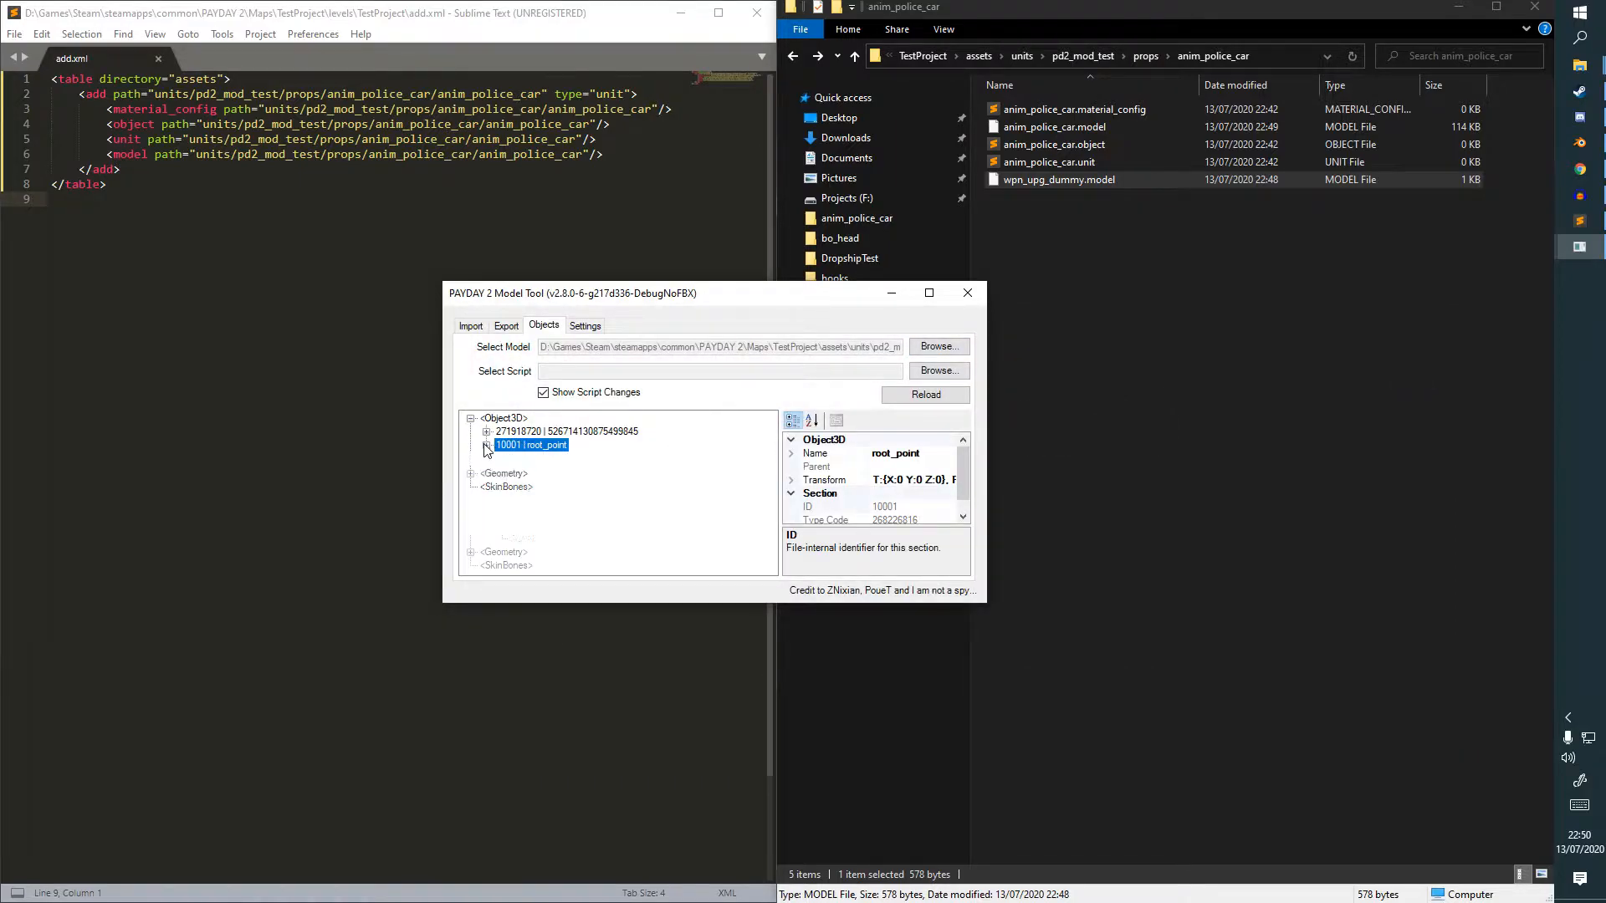
left_click(486, 445)
left_click(565, 499)
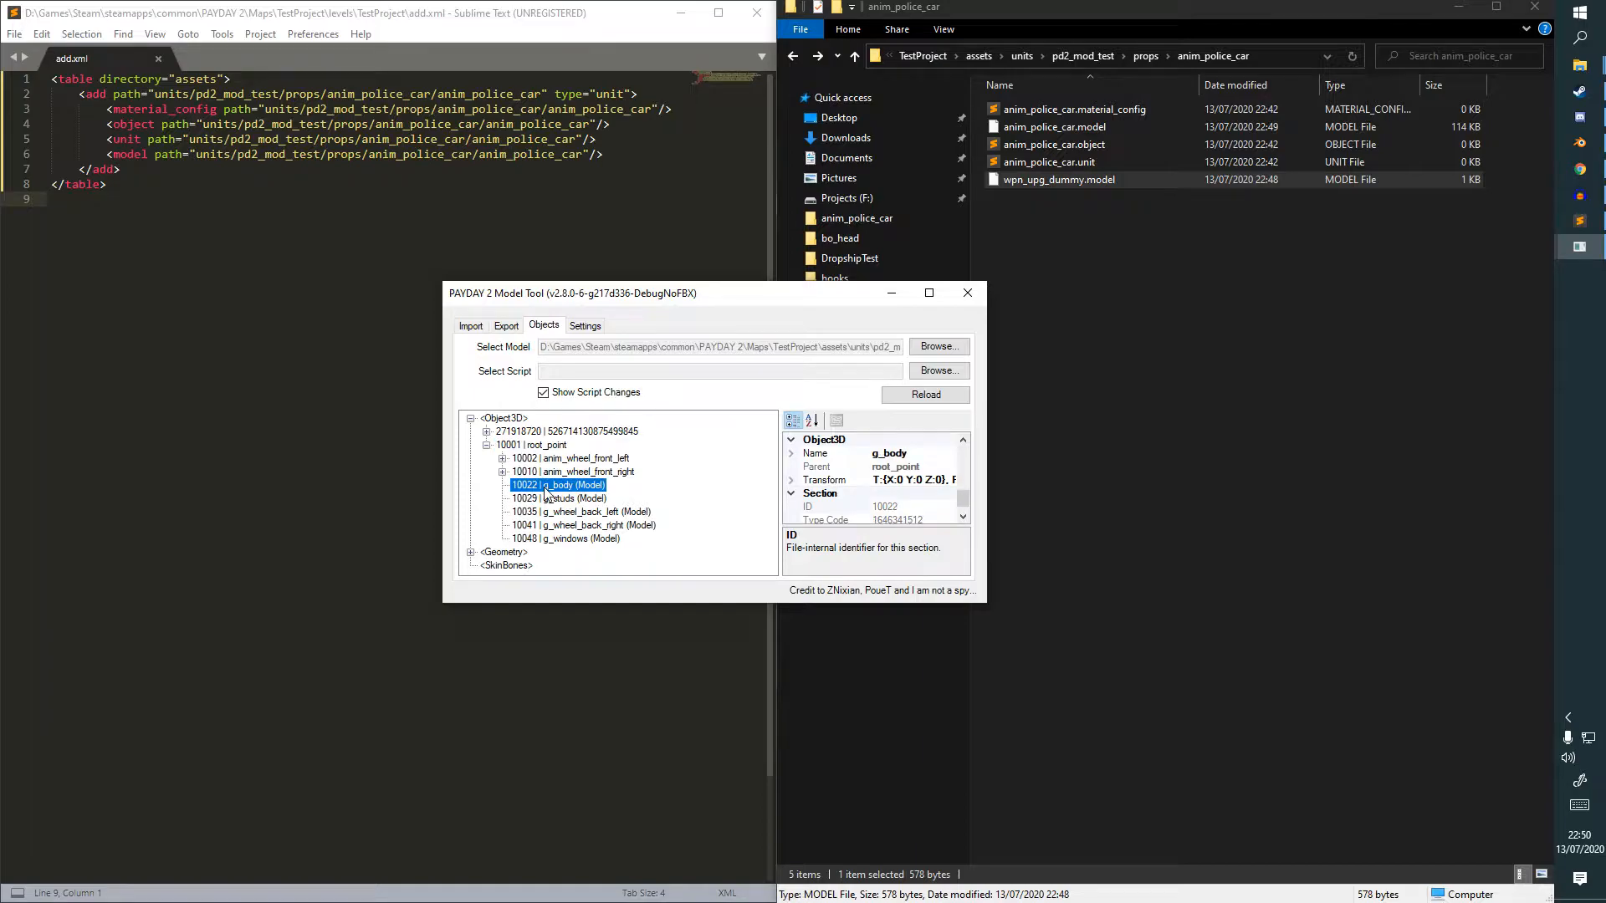
left_click(595, 512)
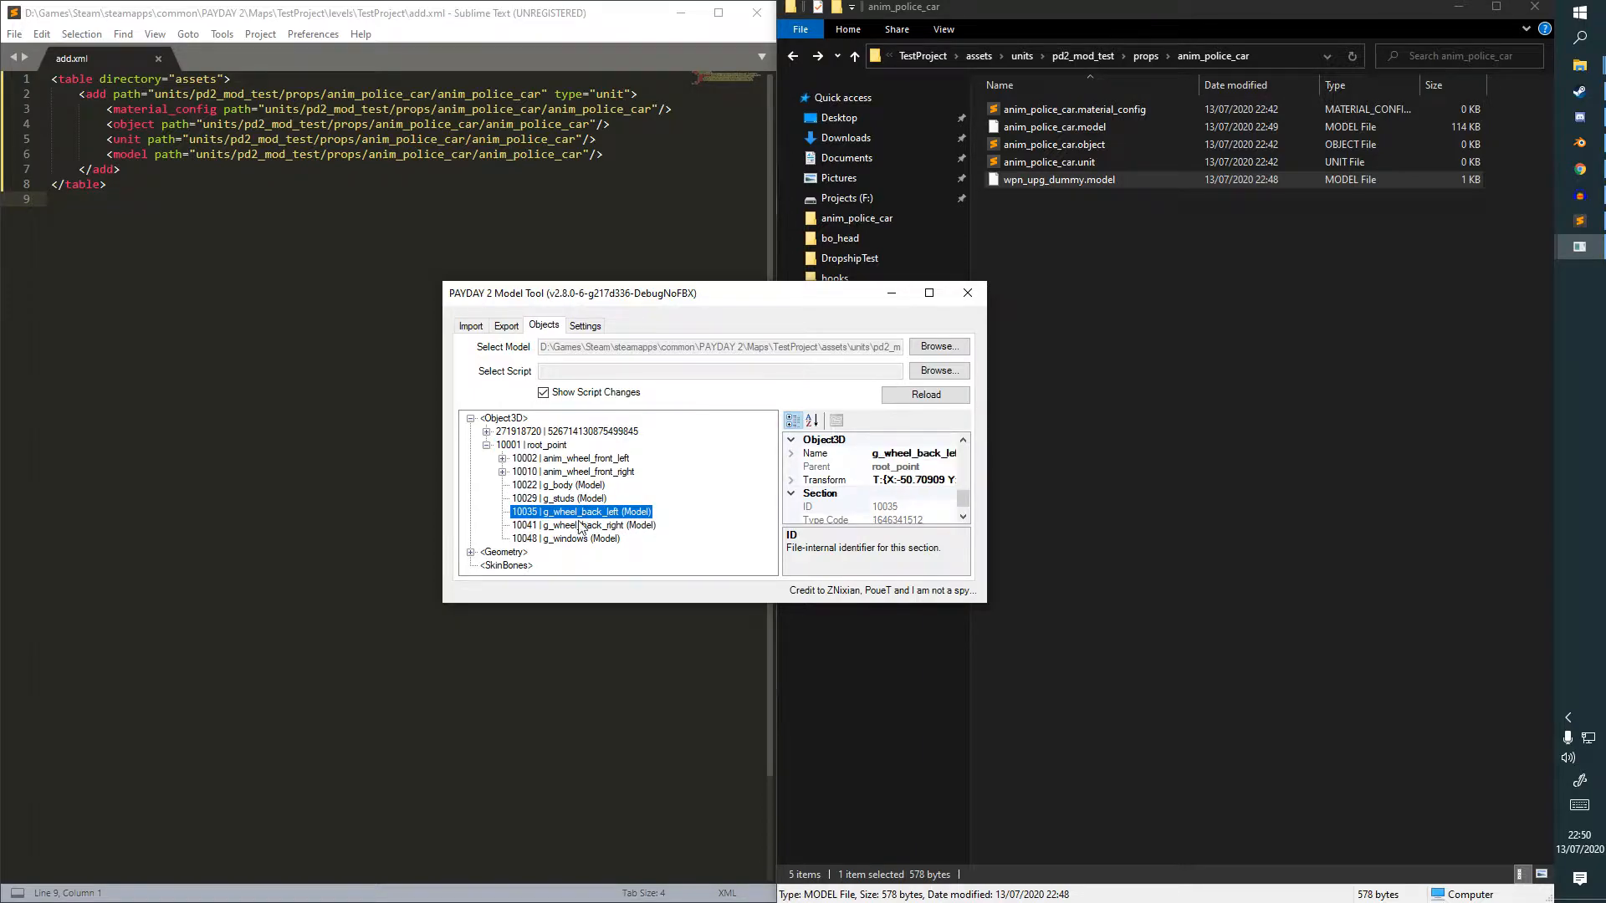
left_click(585, 526)
left_click(573, 539)
Examine how the front wheel models are parented to anim_wheel_front_left and anim_wheel_front_right, and collapse the root_point hierarchy.
left_click(502, 458)
left_click(502, 485)
left_click(590, 487)
left_click(588, 460)
left_click(588, 487)
left_click(594, 473)
left_click(596, 502)
left_click(601, 475)
left_click(597, 510)
left_click(596, 476)
left_click(586, 499)
left_click(541, 489)
left_click(503, 485)
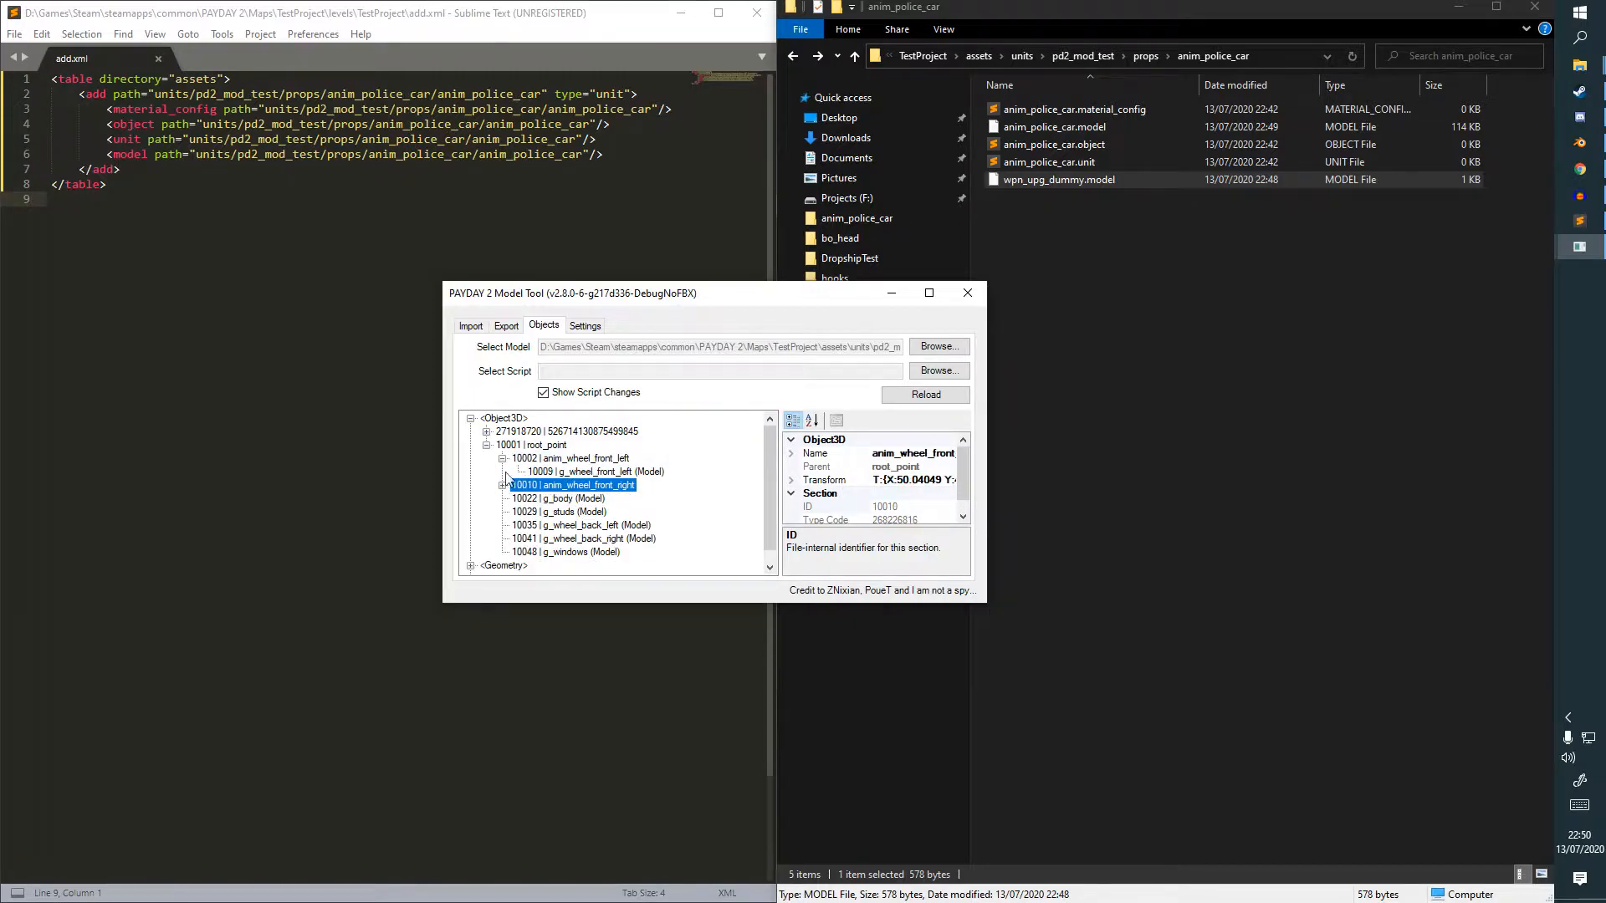
left_click(502, 458)
left_click(486, 445)
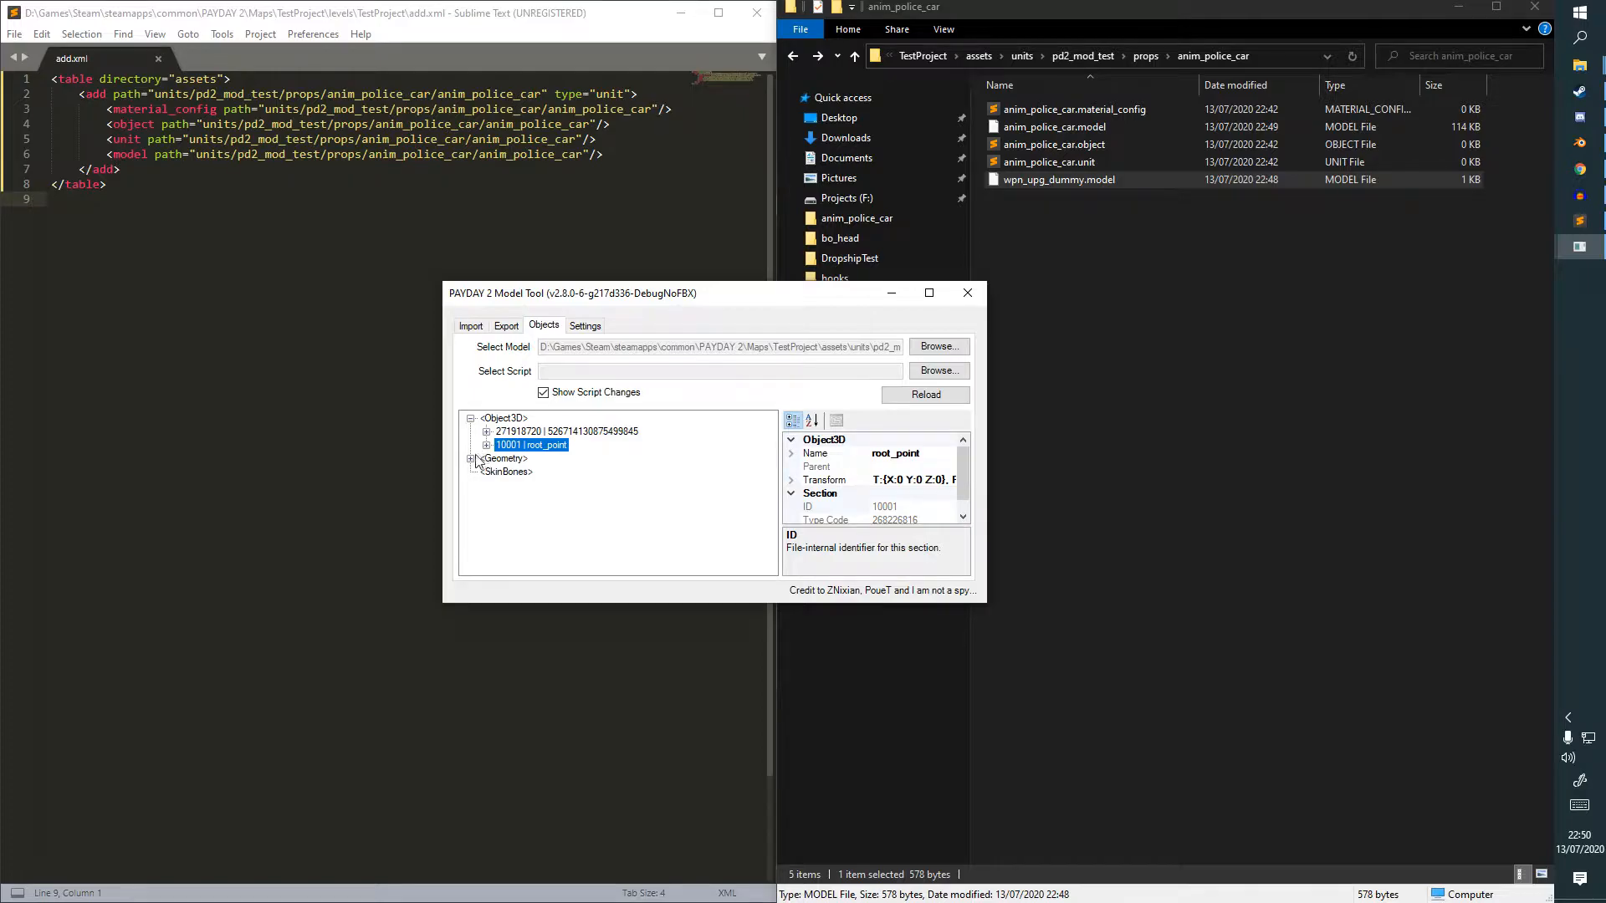
Examine the model's Geometry entries, collapse them, and return to the Object3D entries.
left_click(471, 459)
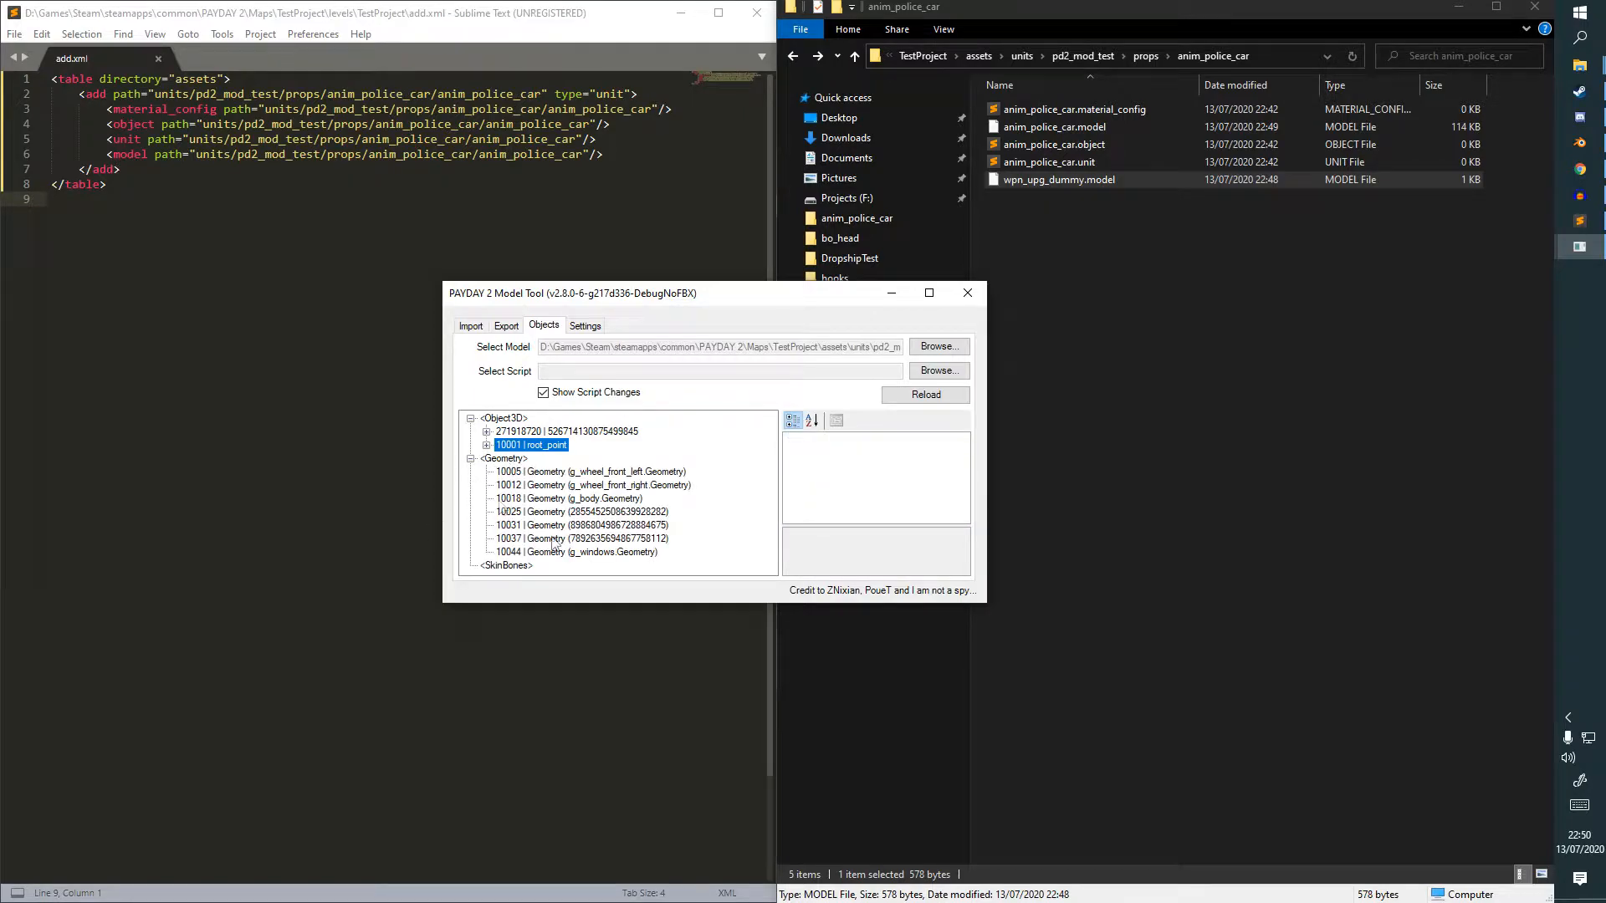
left_click(471, 458)
left_click(482, 445)
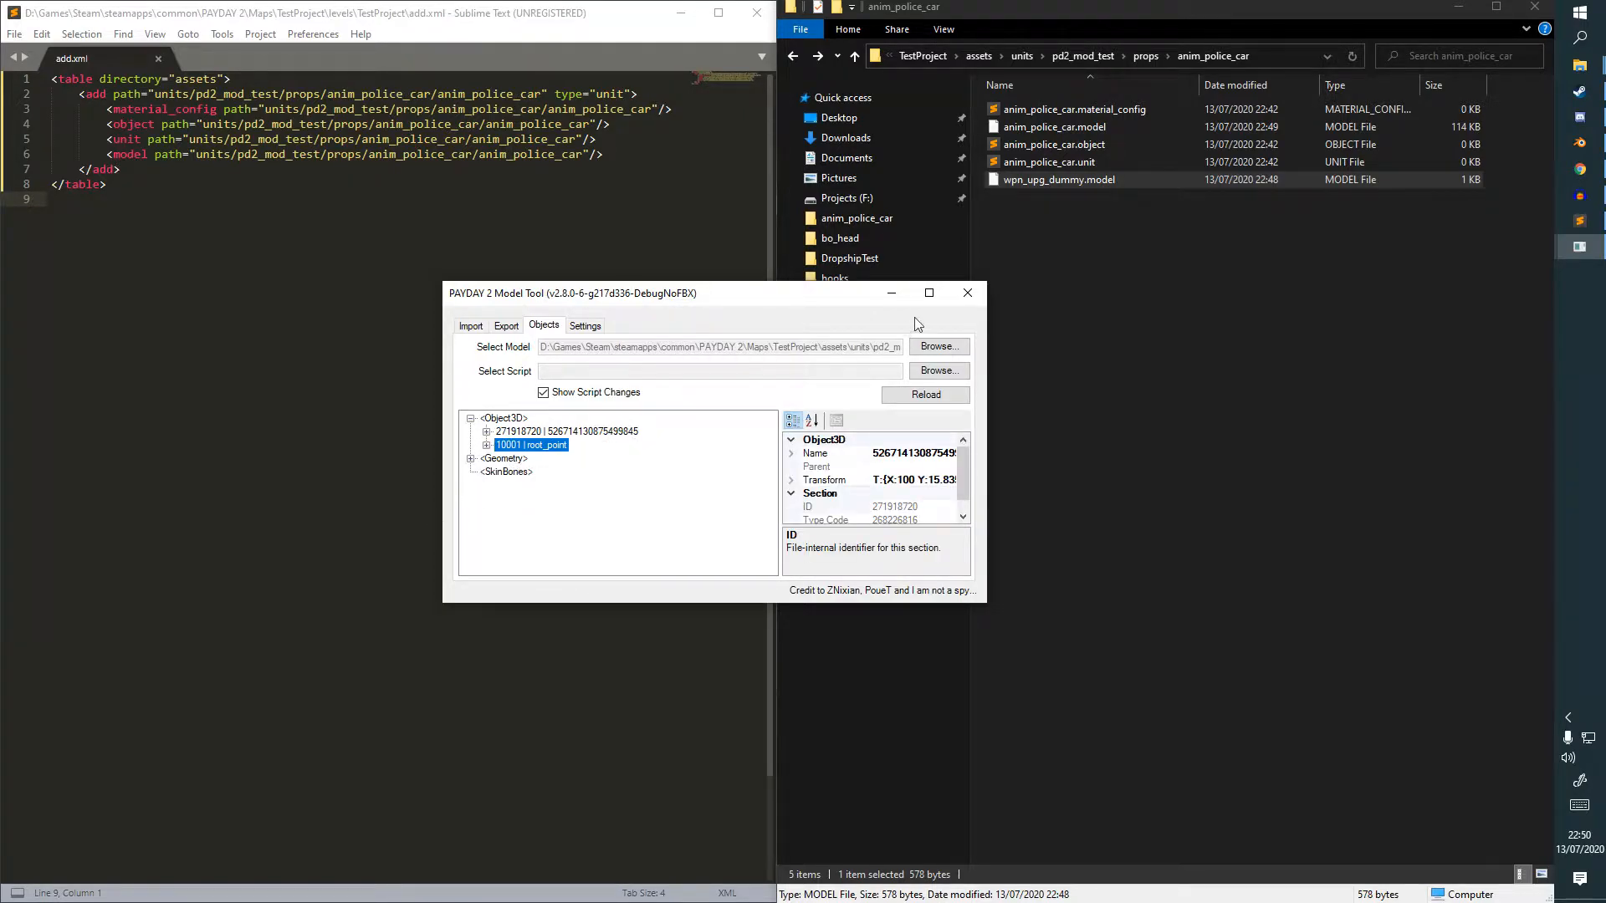
Close the Model Tool and check the material assigned to g_windows in Blender.
left_click(971, 292)
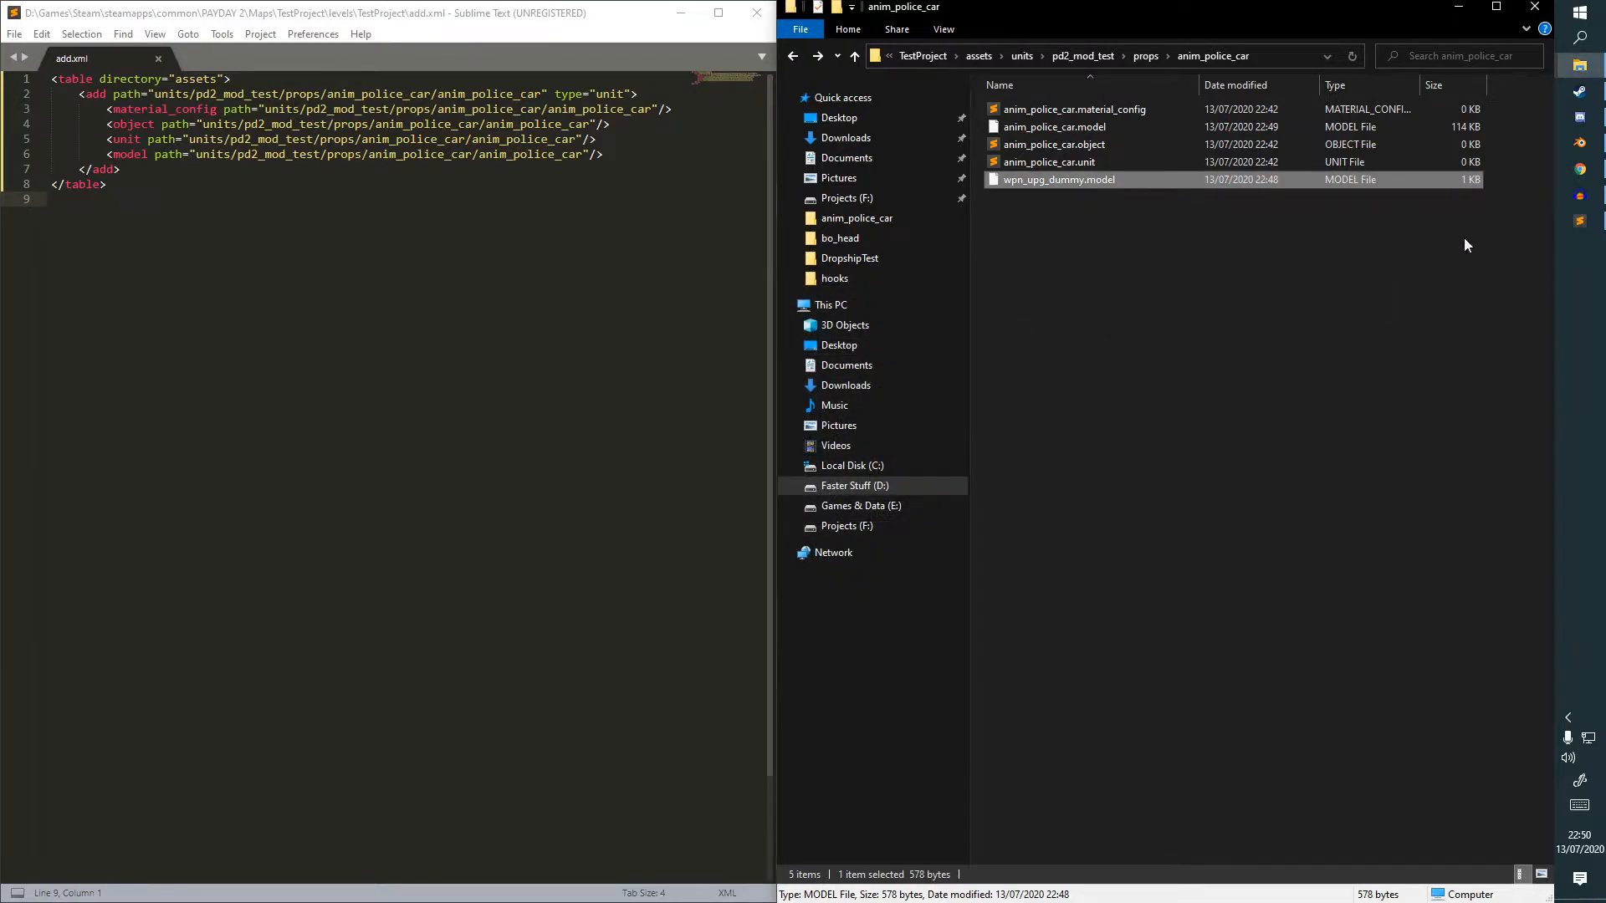
left_click(1579, 143)
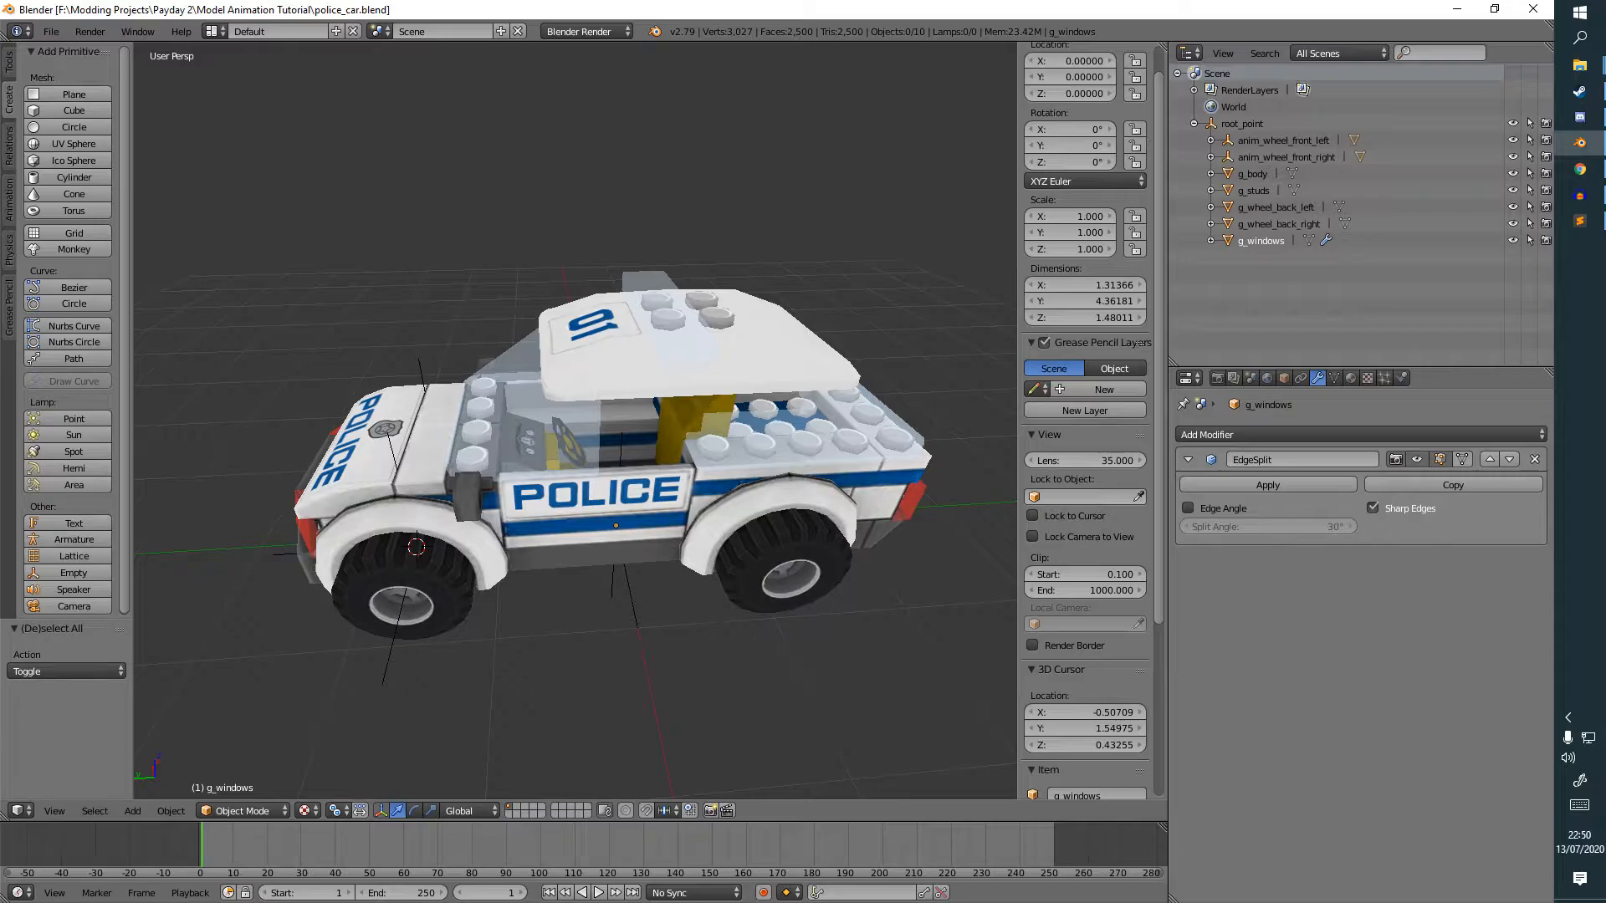
left_click(1350, 378)
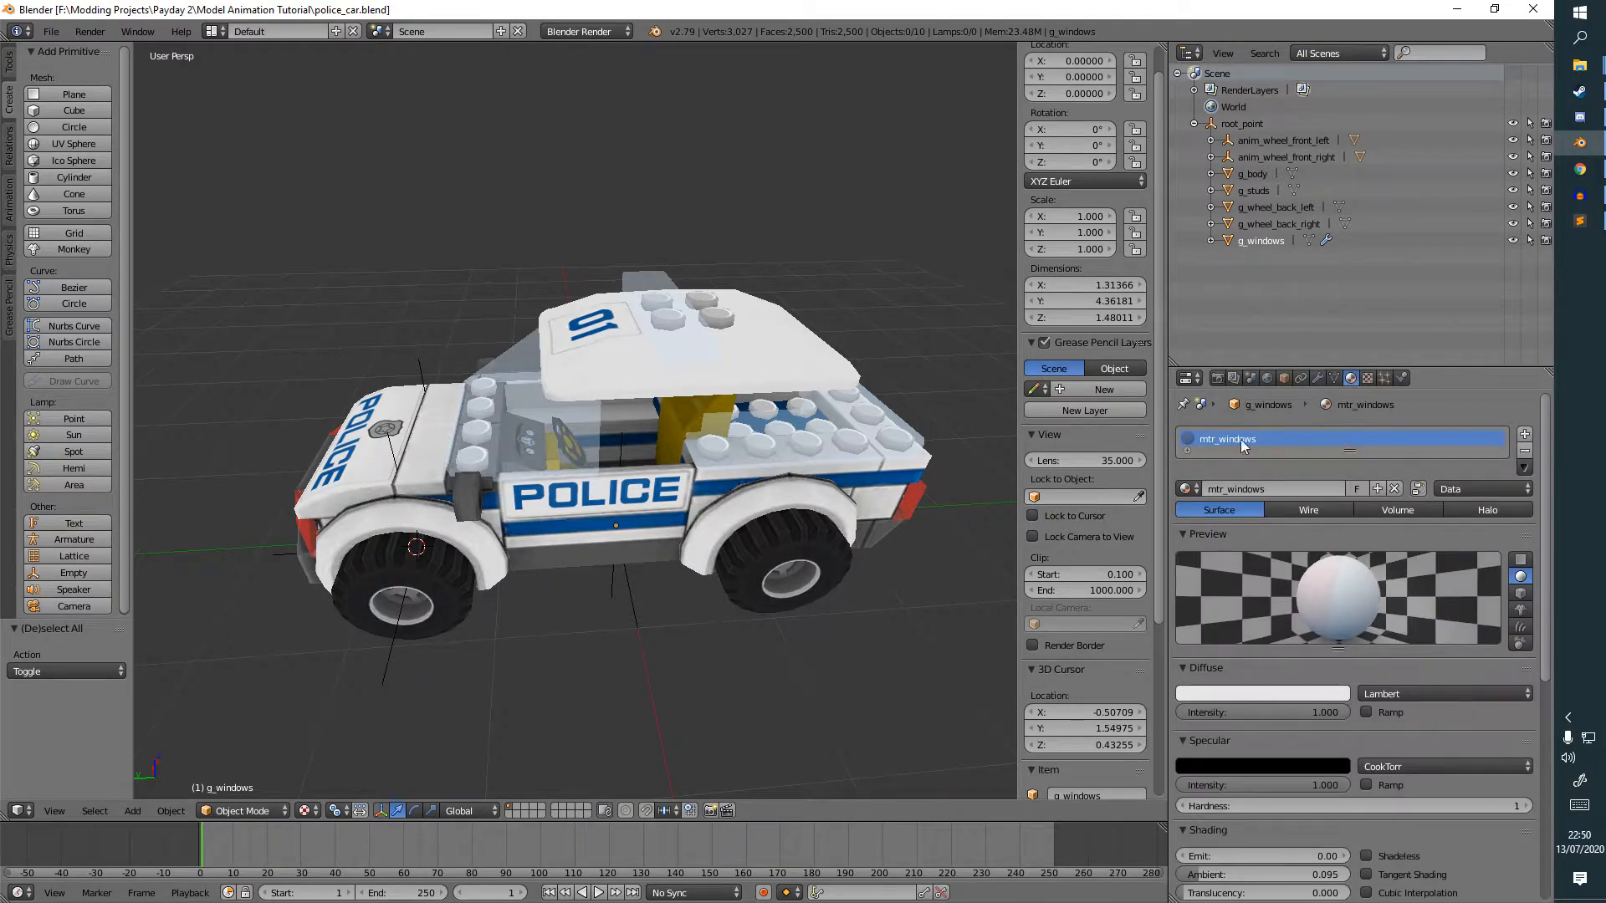
left_click(1457, 8)
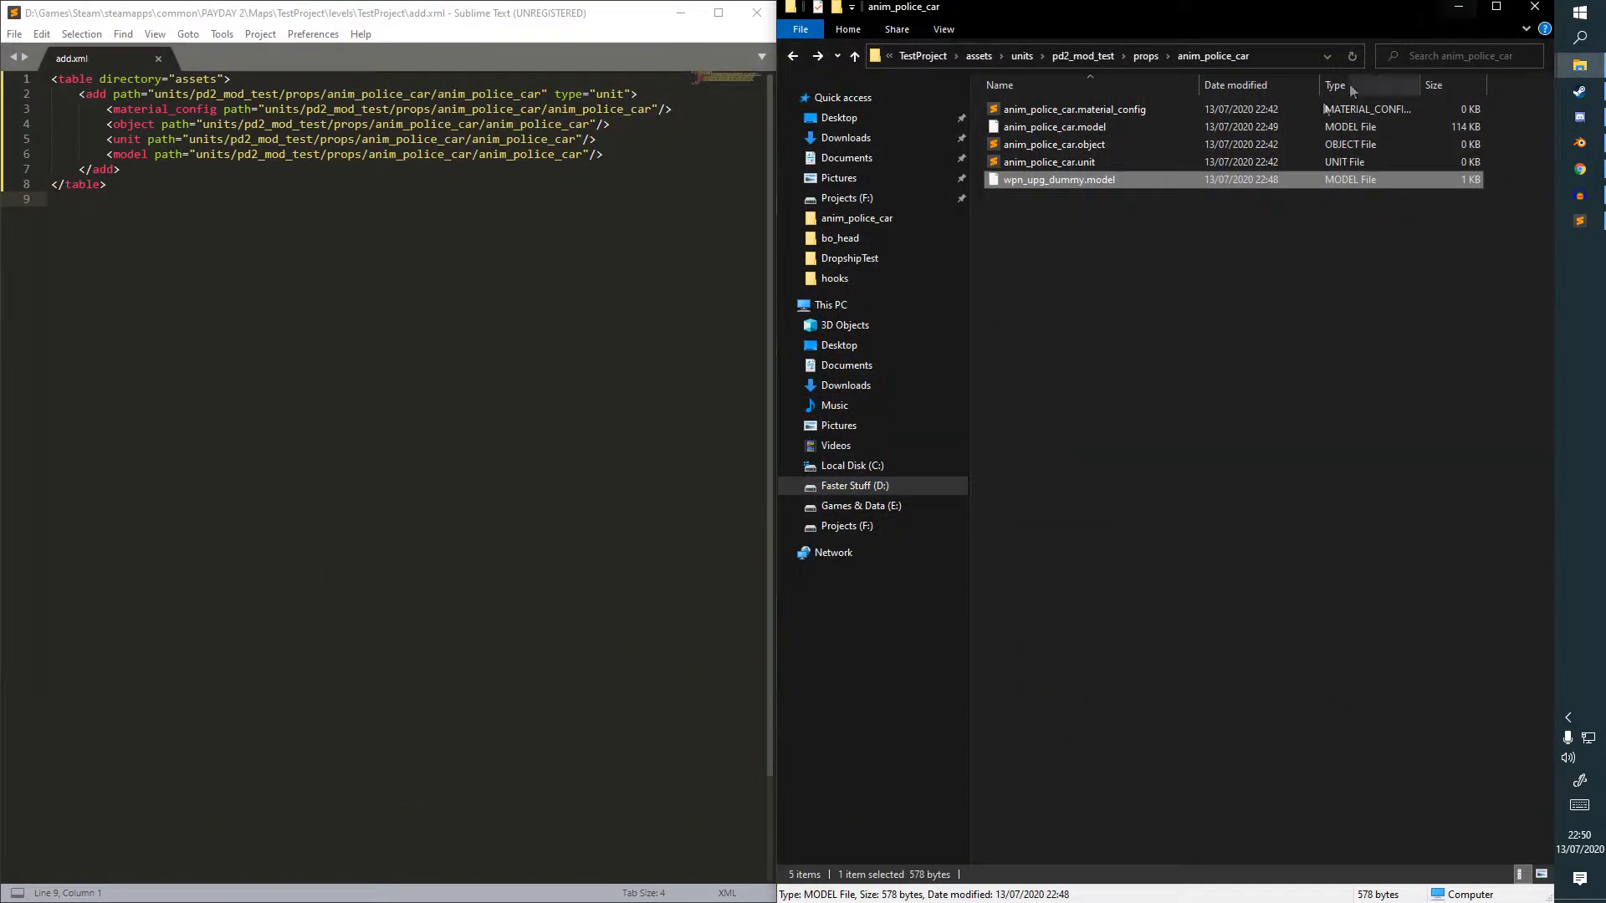
Open anim_police_car.object and anim_police_car.unit in Sublime Text for editing.
double_click(1142, 139)
double_click(1114, 162)
left_click(1146, 56)
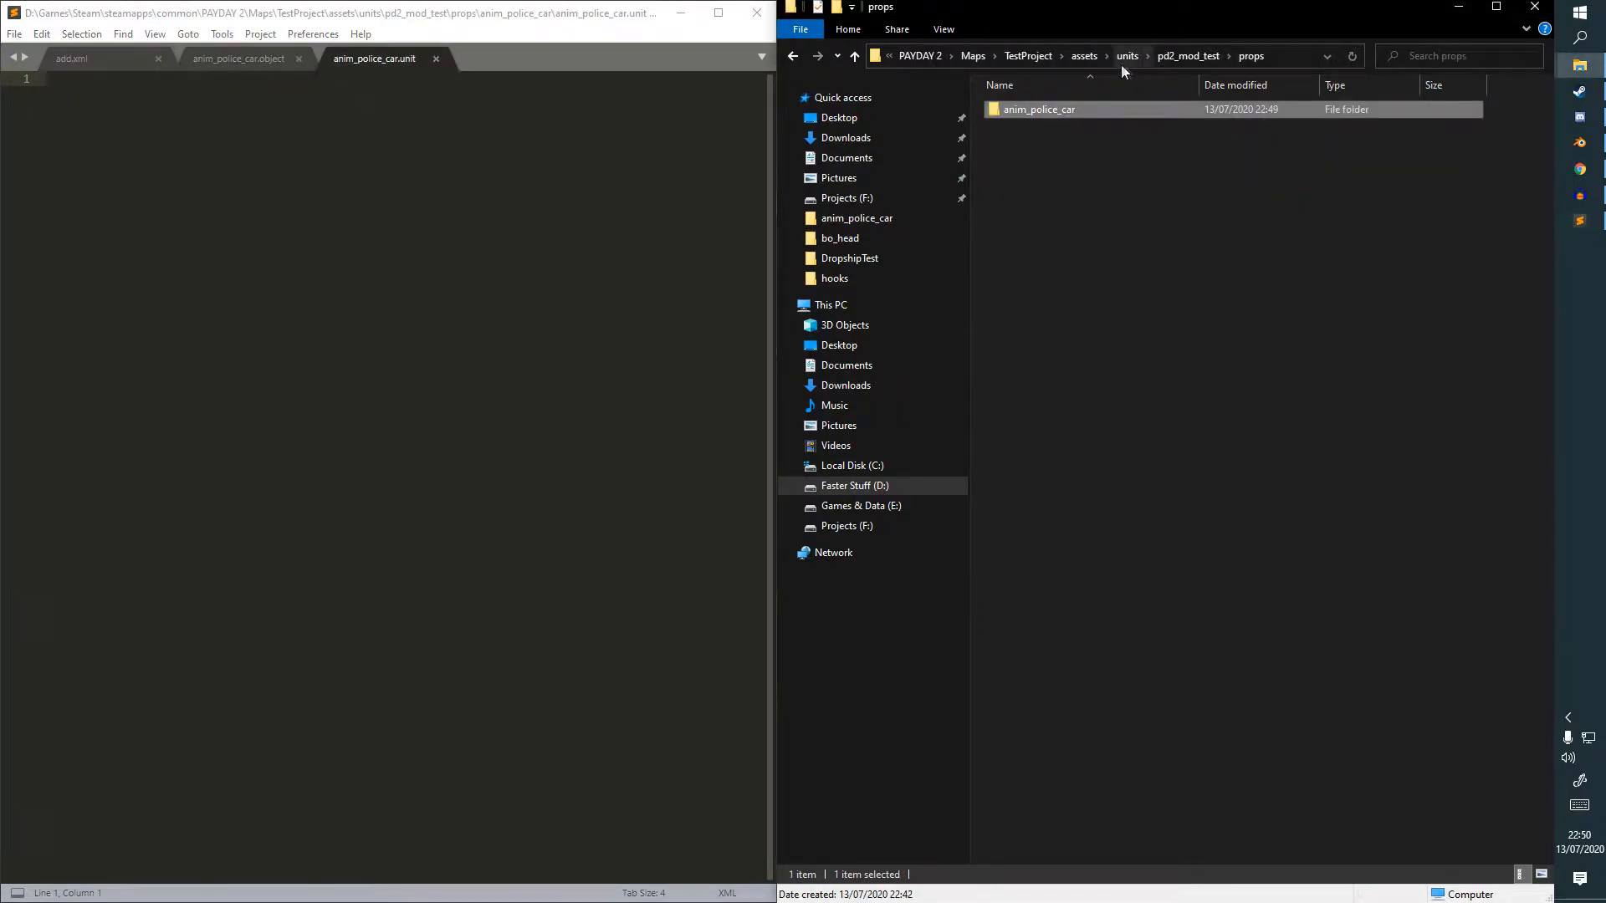
left_click(1190, 56)
left_click(1128, 56)
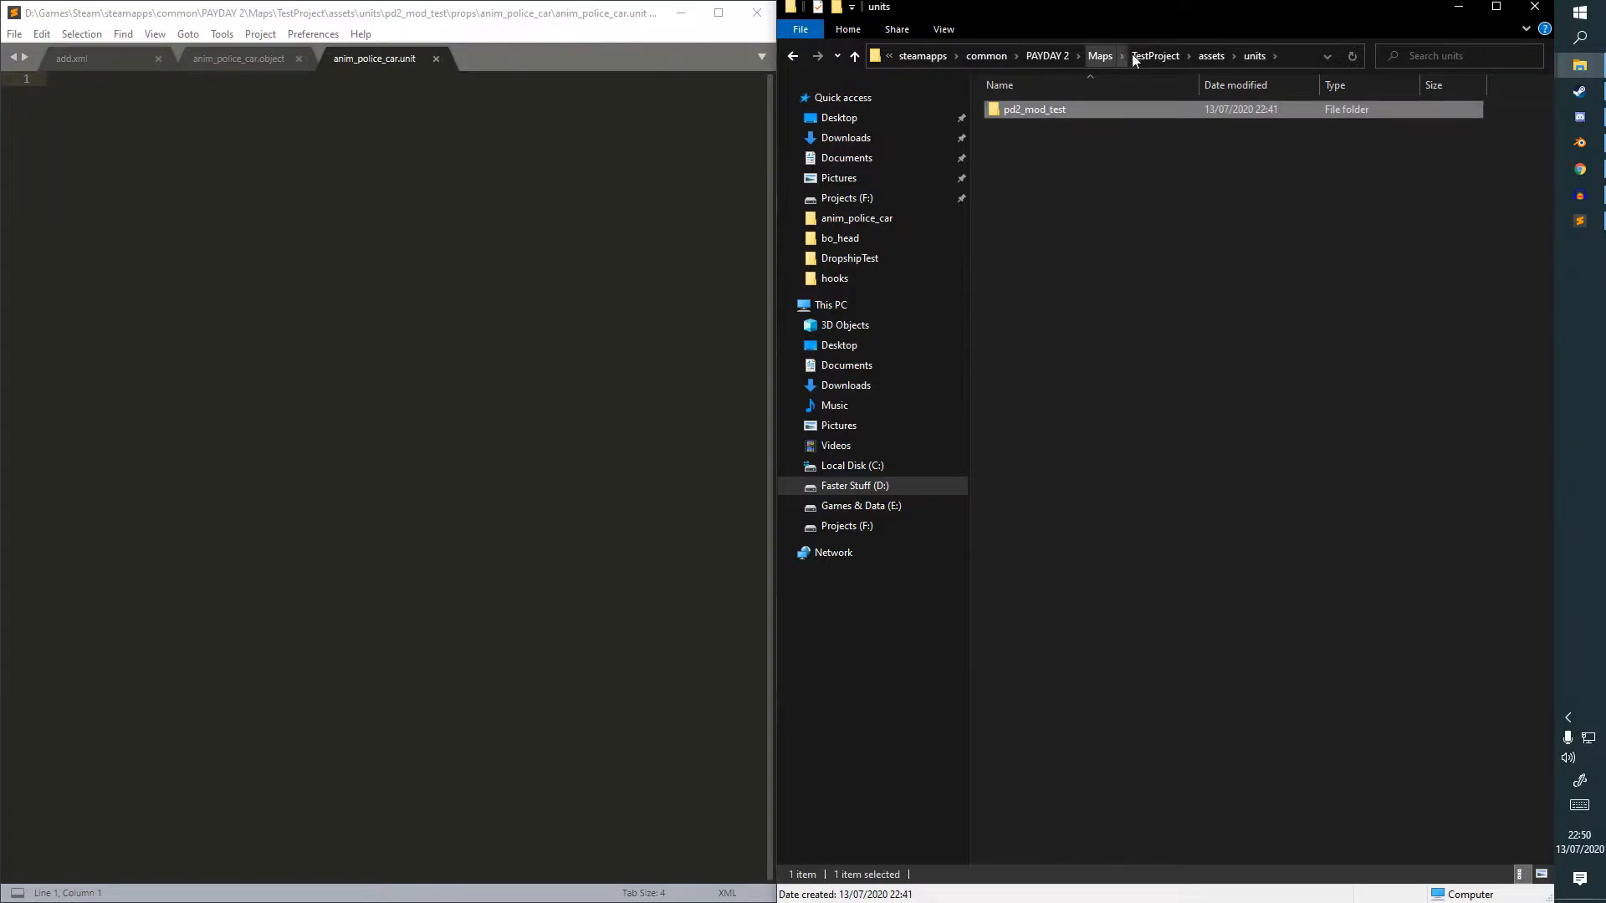
left_click(1203, 56)
left_click(1190, 56)
left_click(1158, 55)
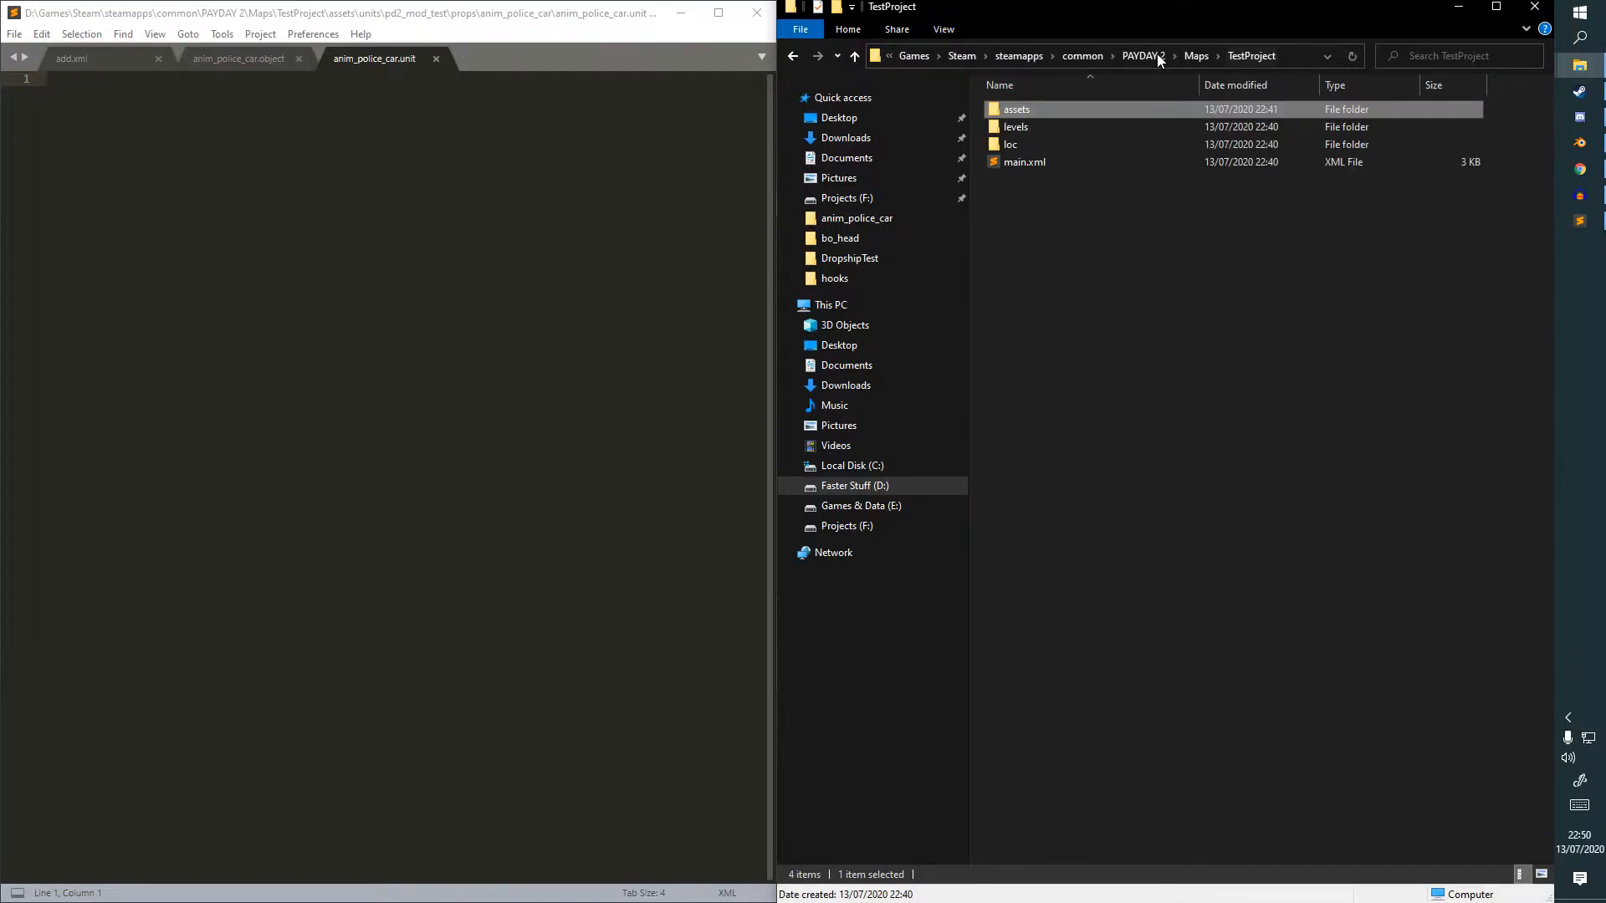
left_click(907, 239)
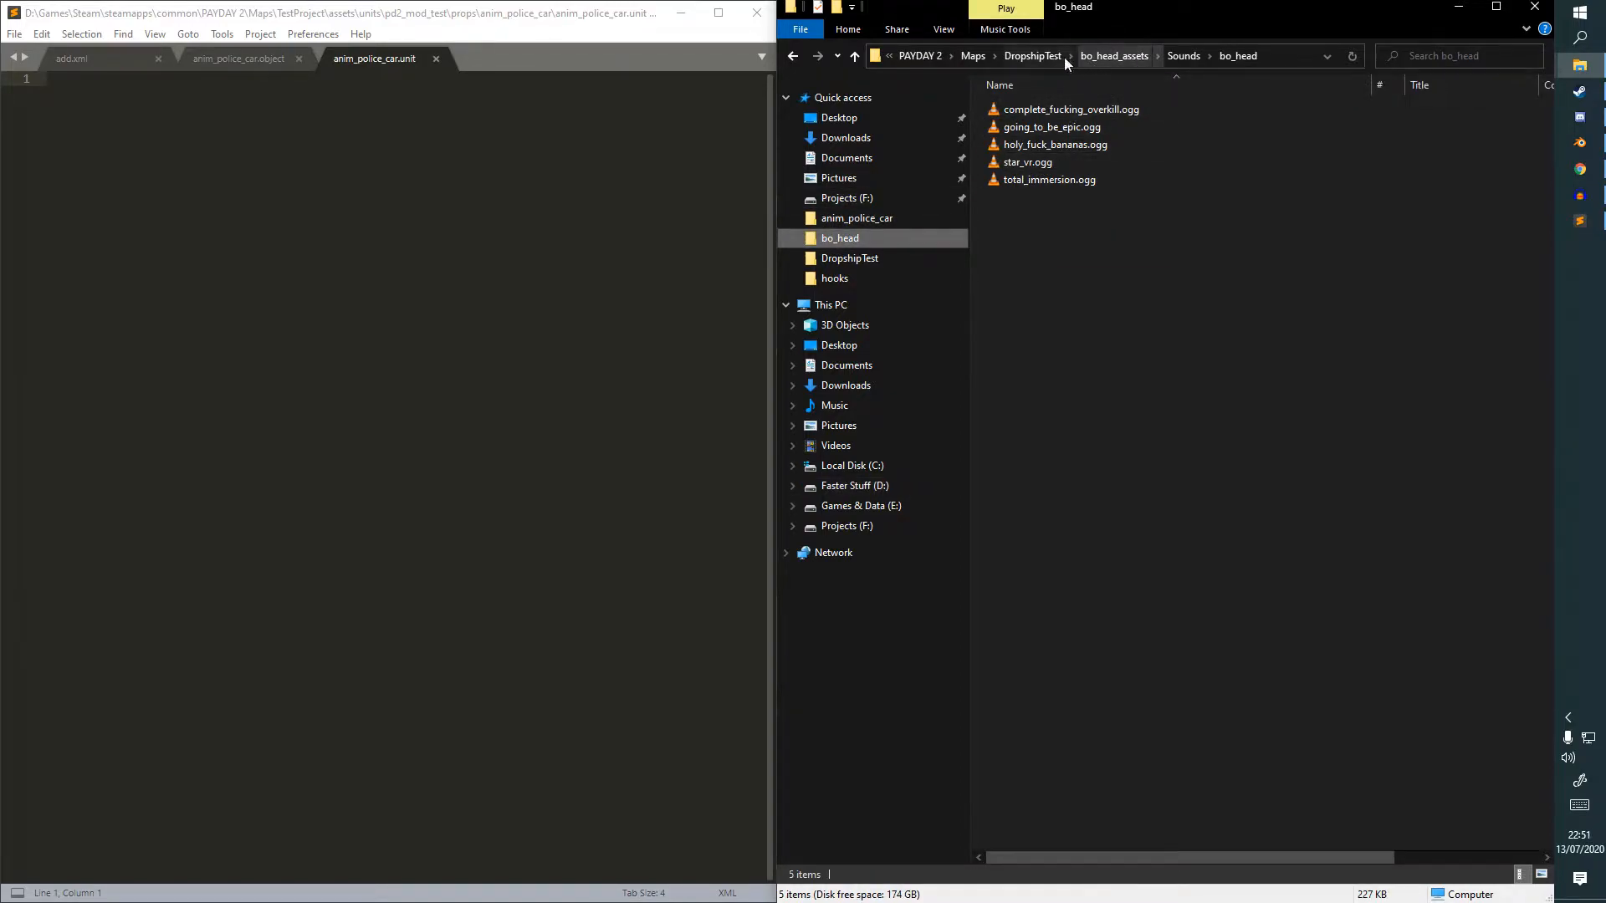
left_click(897, 225)
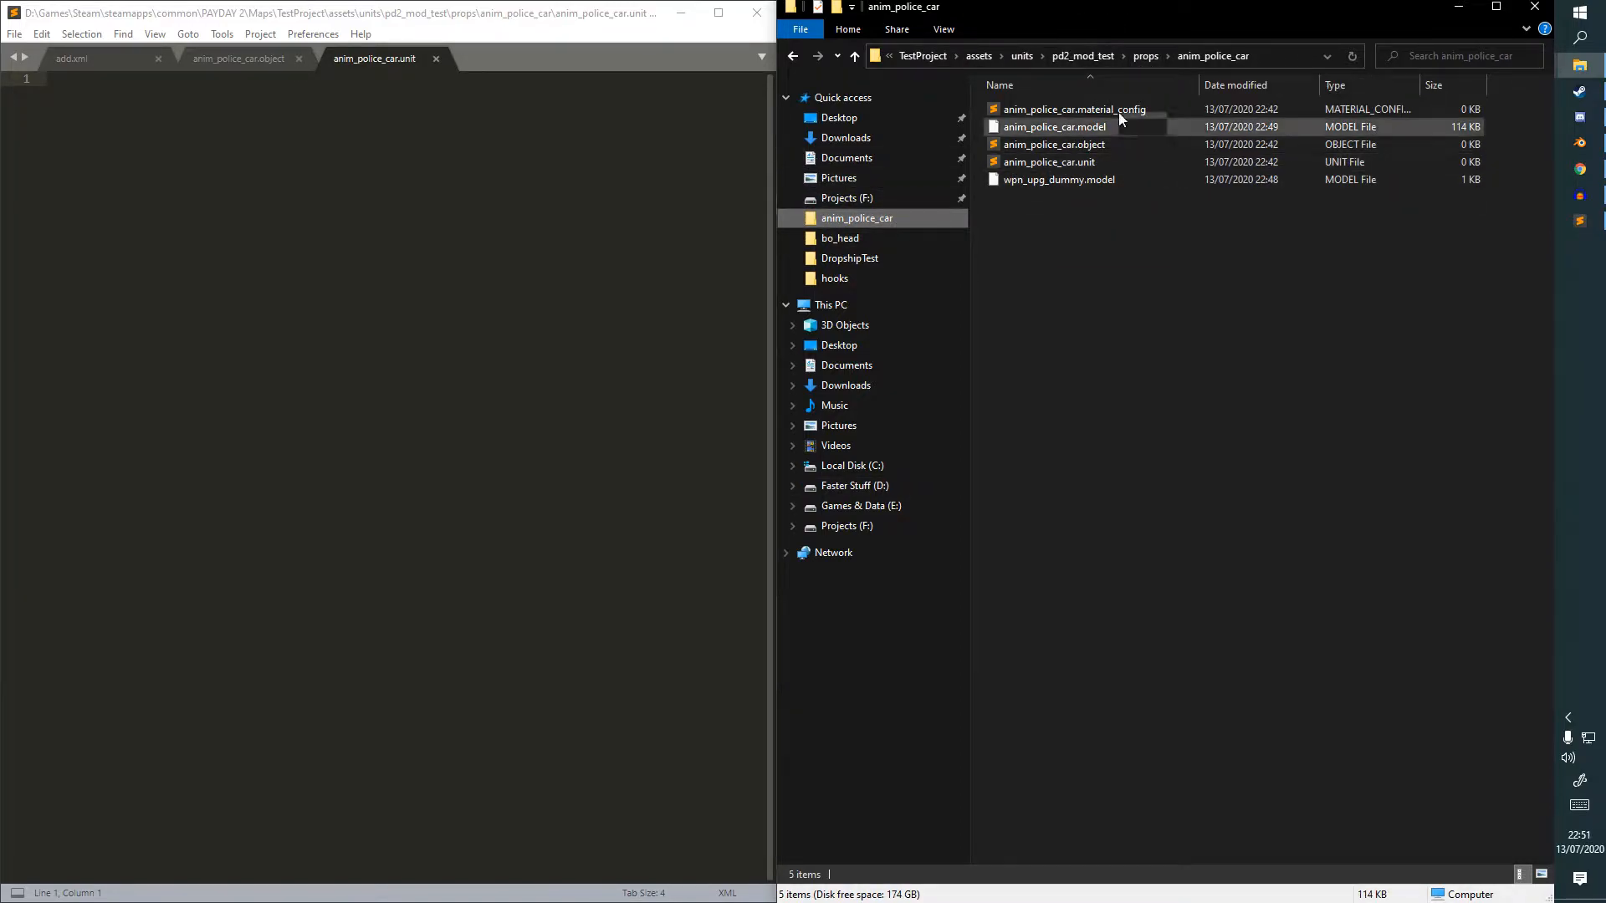
left_click(1143, 56)
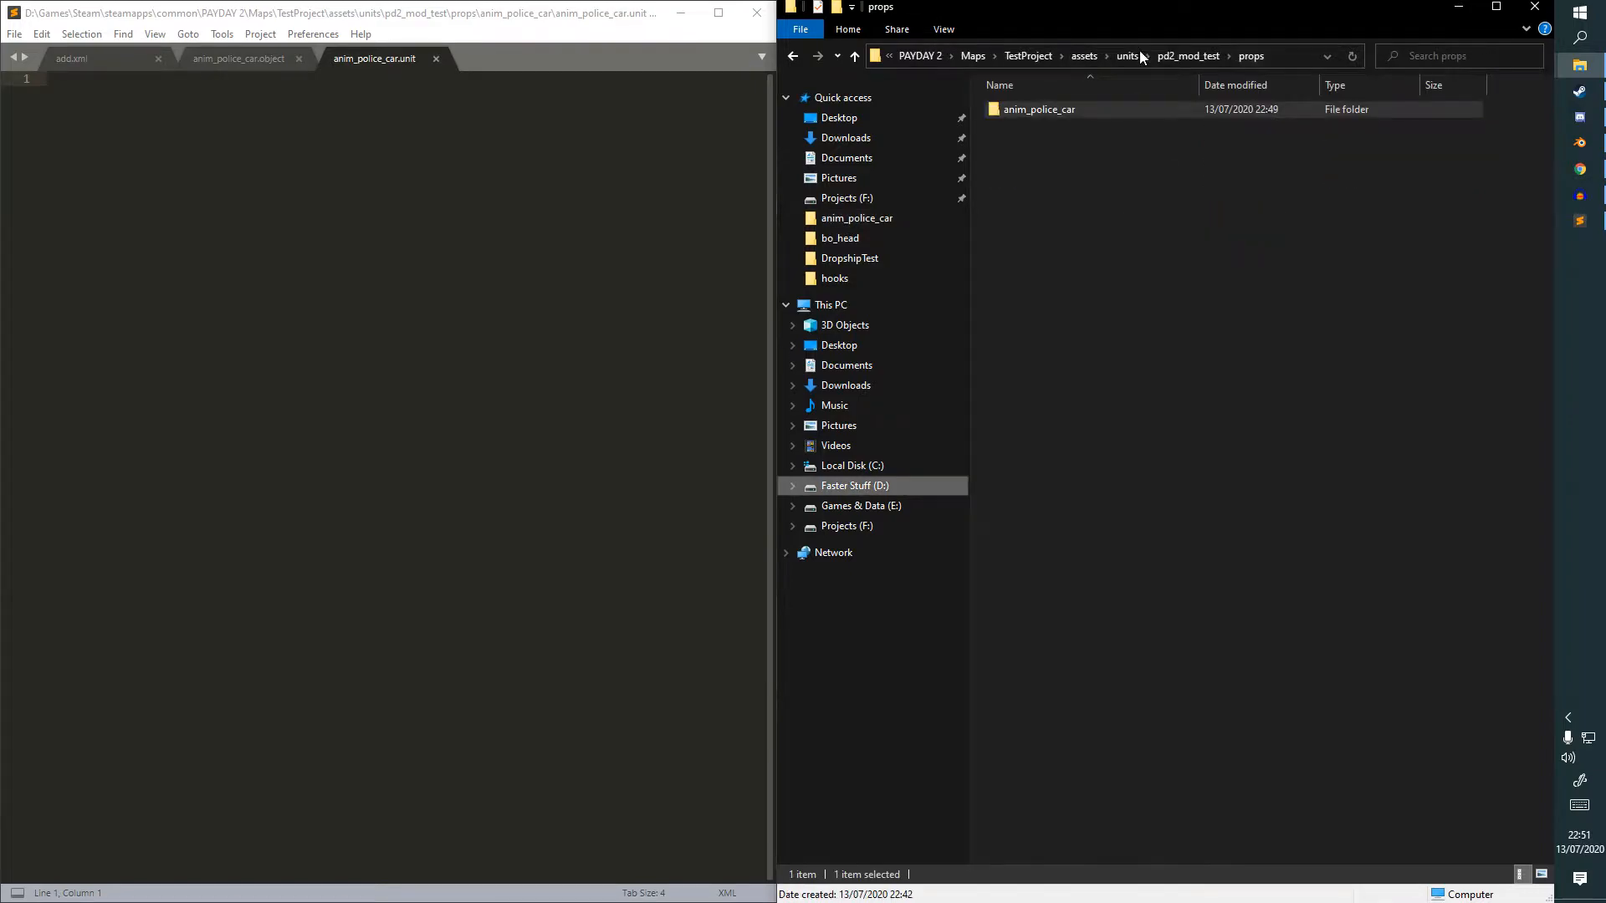
left_click(1159, 56)
Find the anim_crow_dropship vehicle folder in DropshipTest's bo_head_assets and open anim_crow_dropship.object in Sublime Text.
left_click(900, 261)
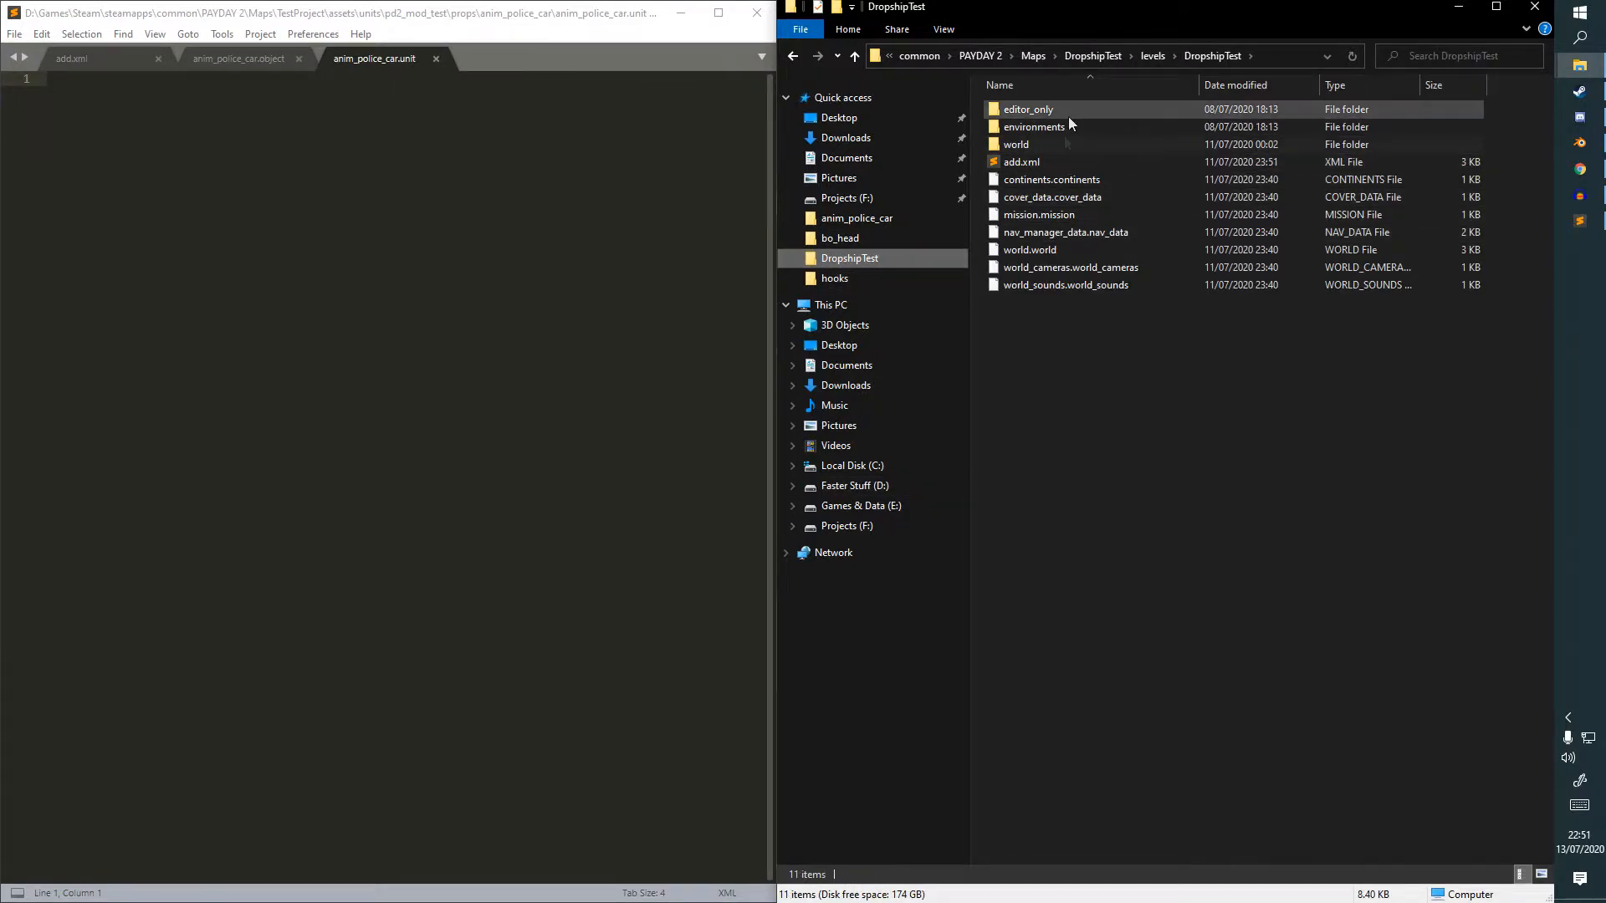
left_click(1153, 56)
left_click(1170, 57)
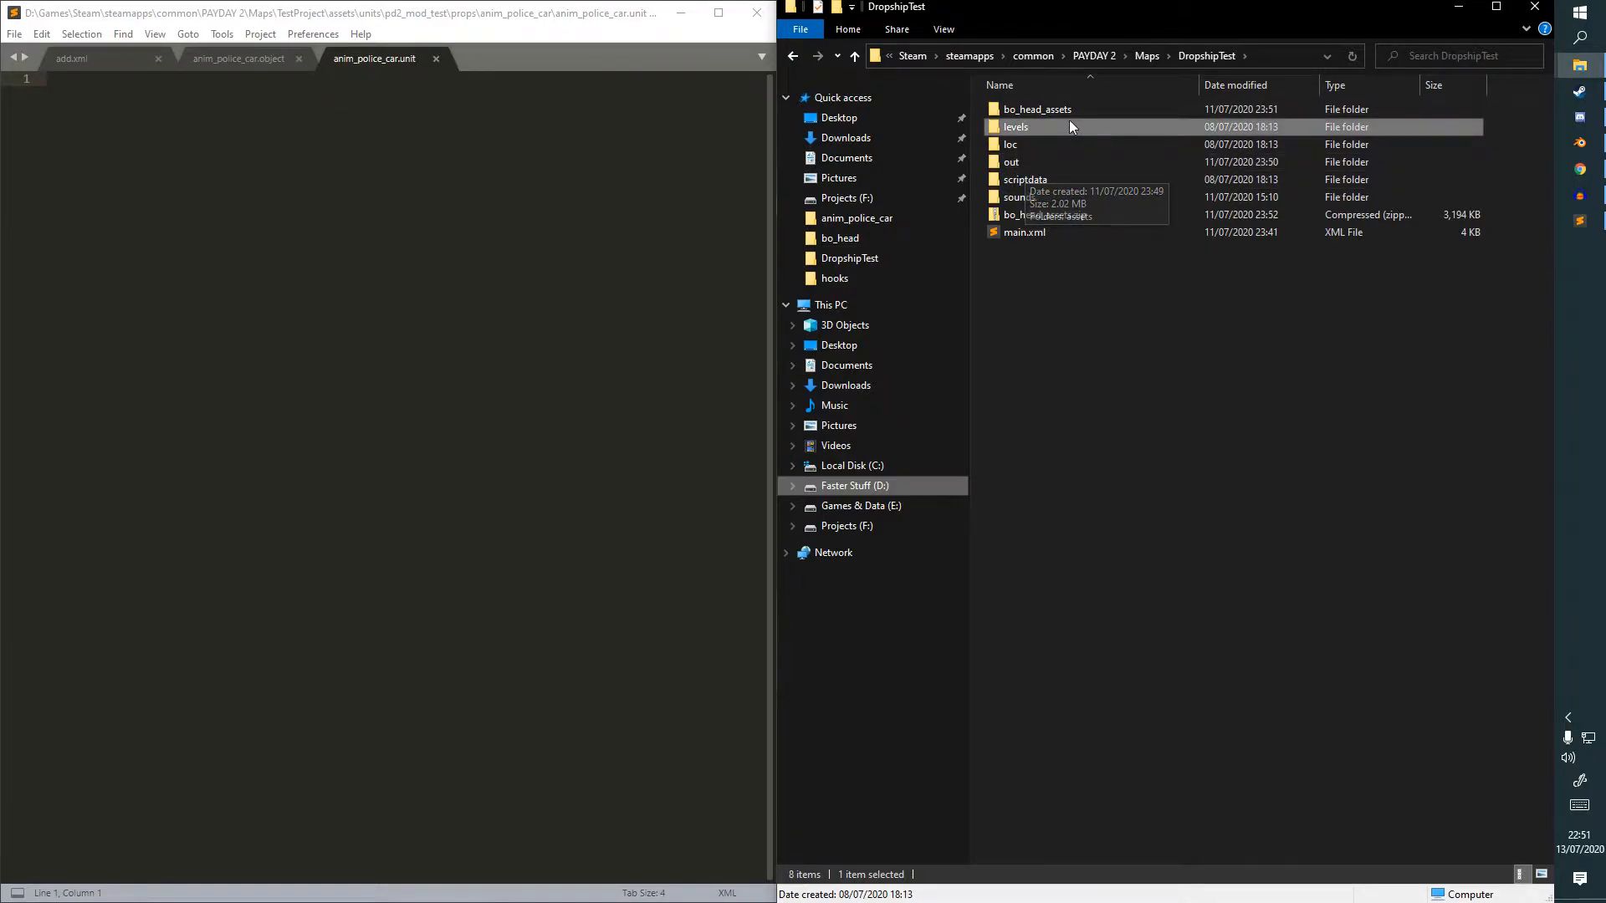
double_click(1066, 109)
double_click(1067, 144)
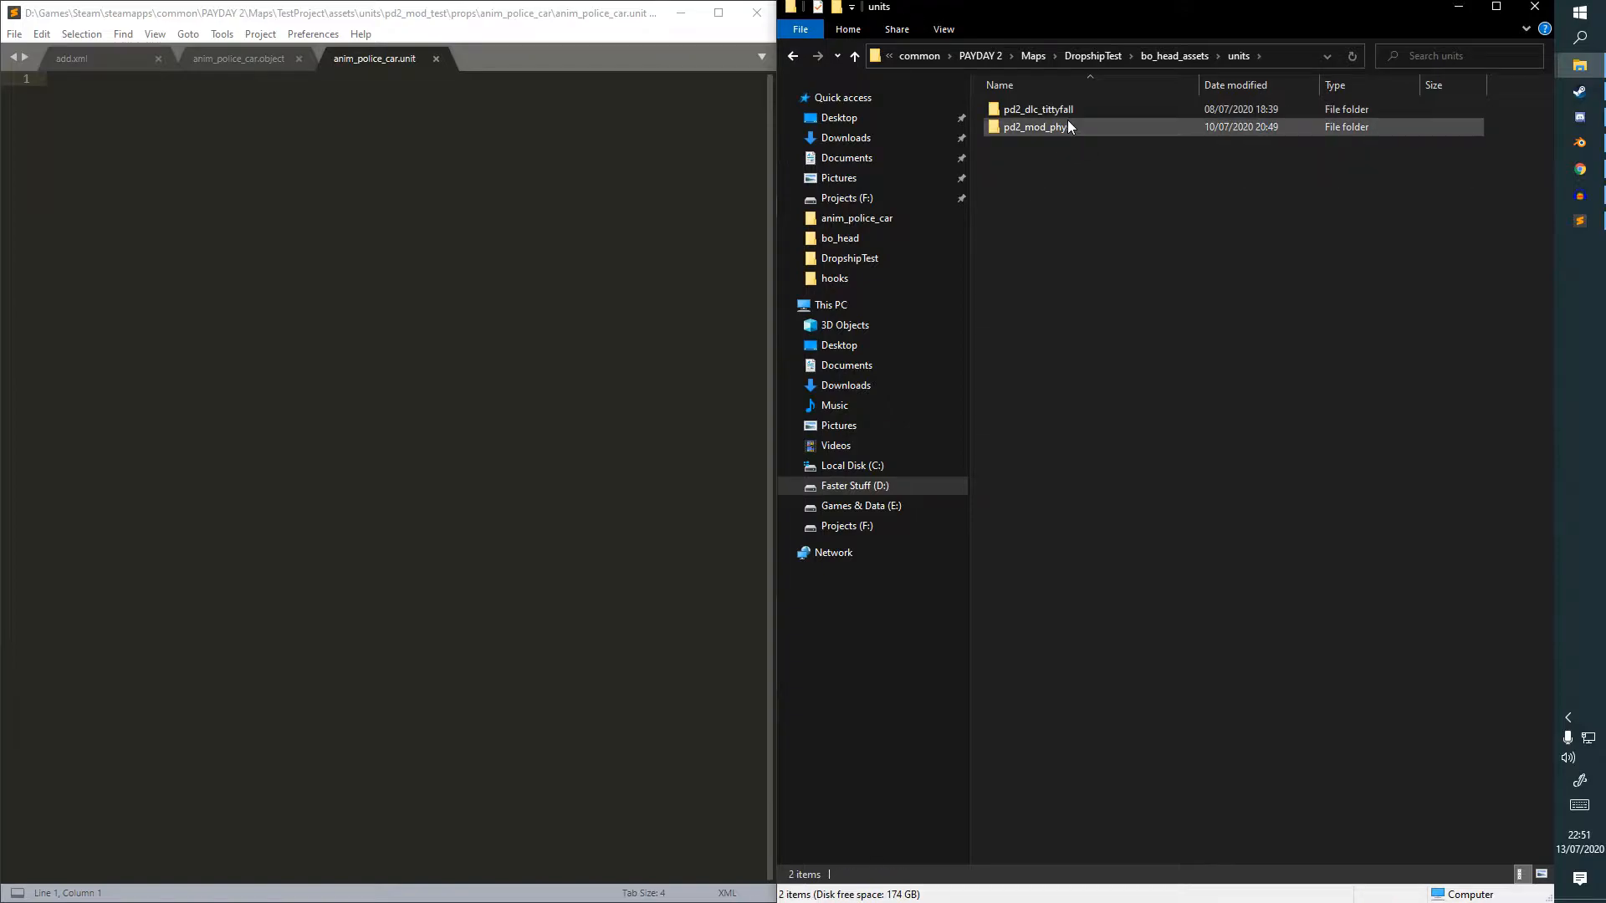
double_click(1069, 108)
double_click(1069, 111)
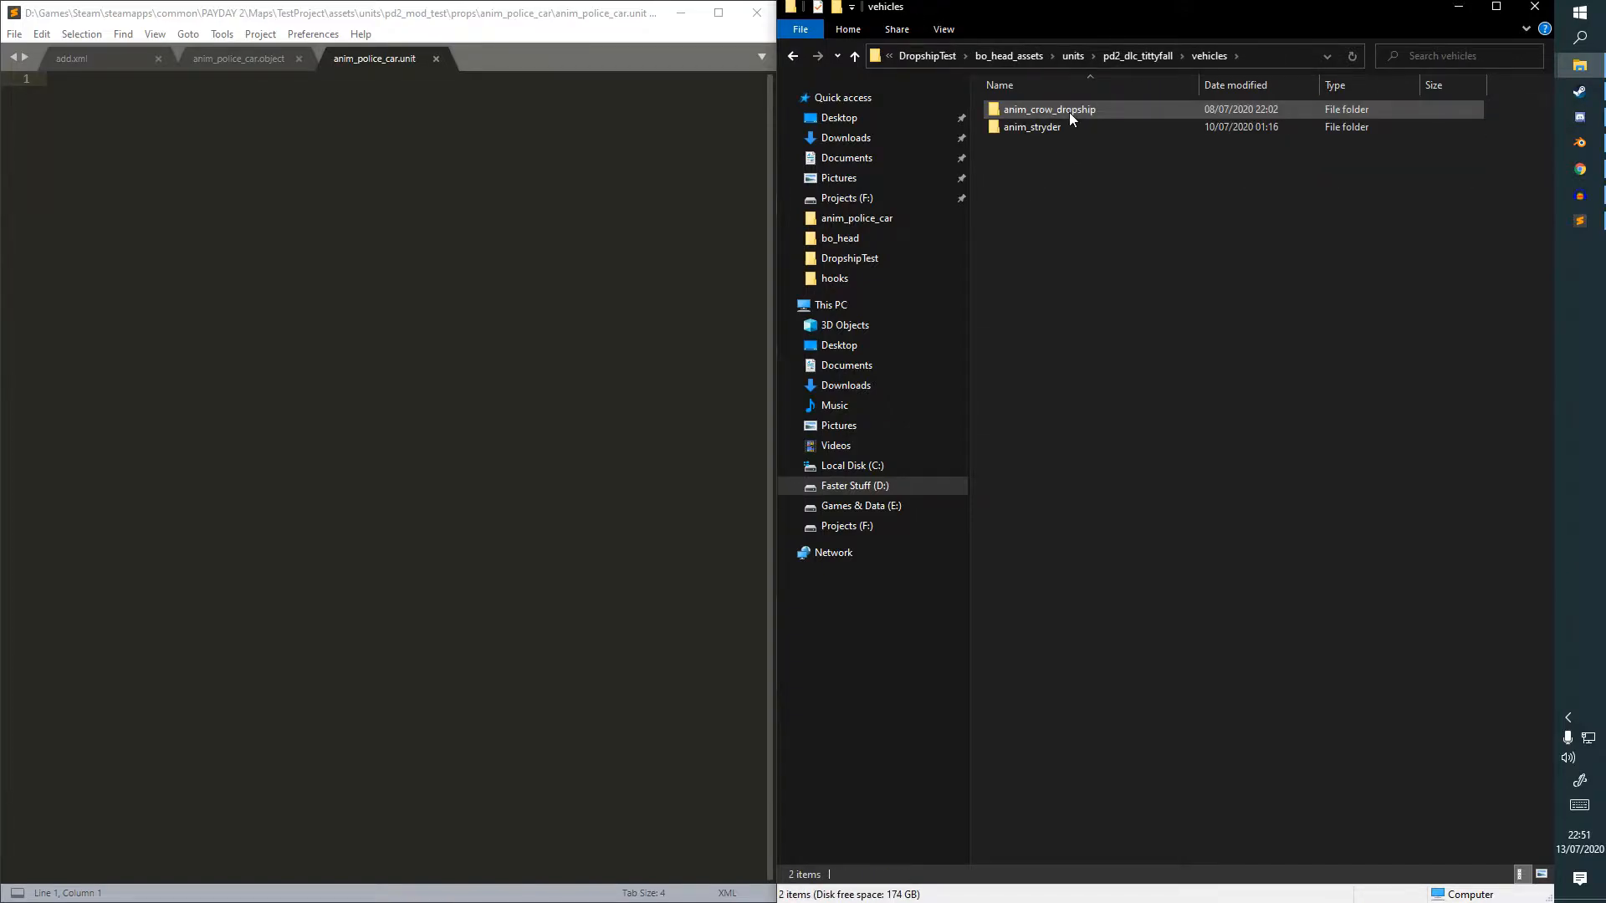
double_click(1070, 125)
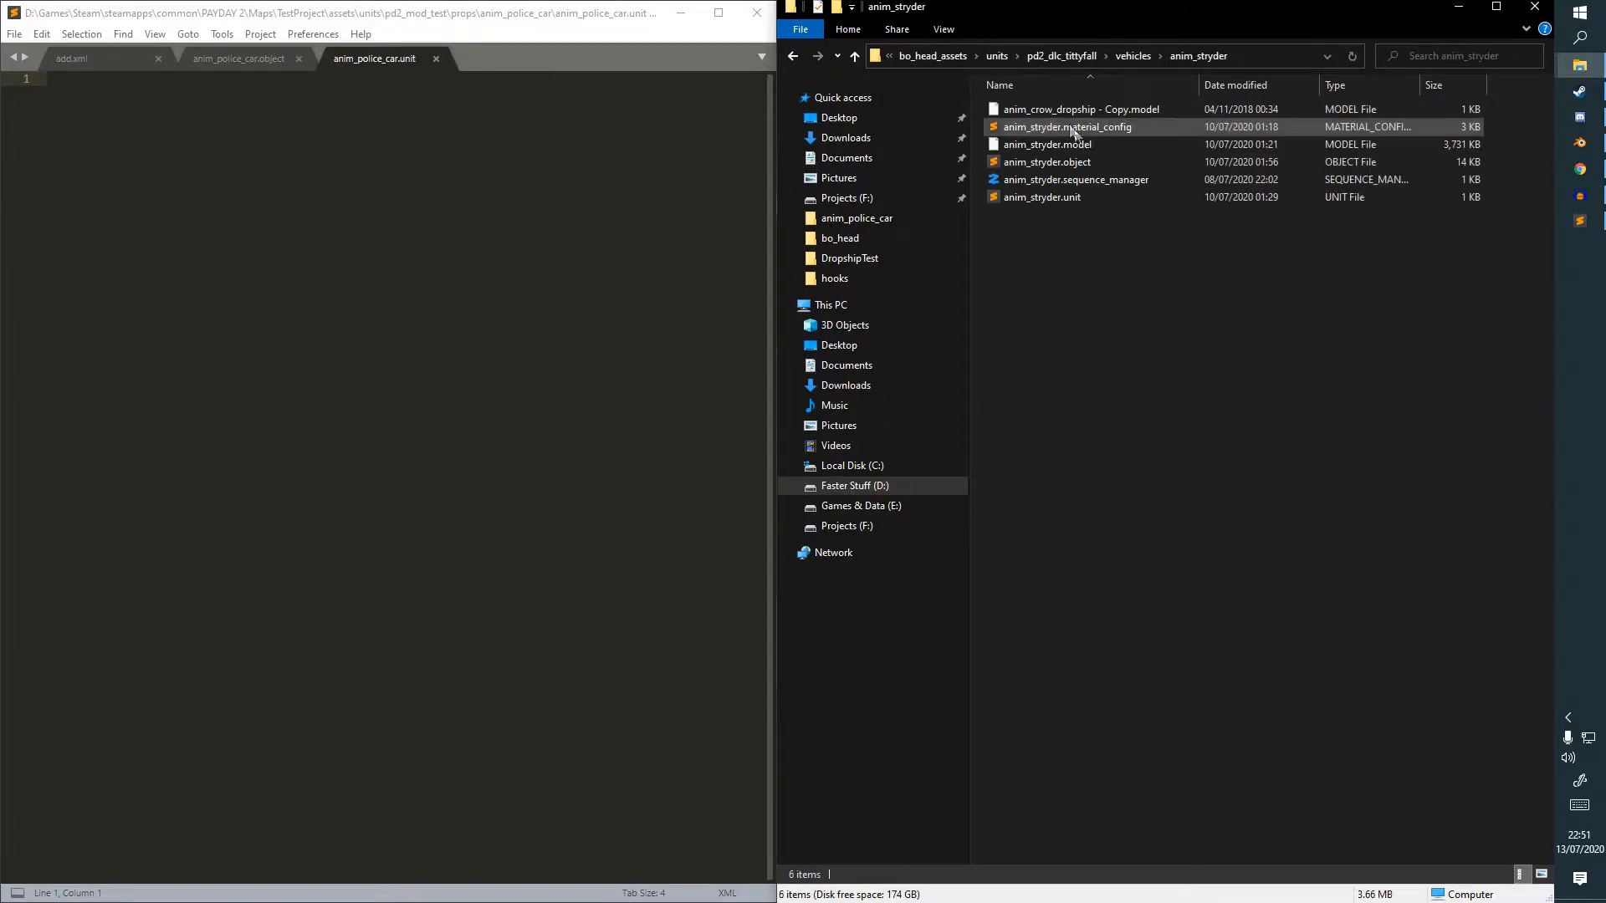
left_click(1134, 57)
double_click(1146, 108)
double_click(1104, 161)
Copy the entire contents of anim_crow_dropship.object into the empty anim_police_car.unit file.
key("ctrl+a")
key("ctrl+c")
left_click(375, 59)
key("ctrl+v")
Delete every graphics object except g_hull, and remove the whole bodies block.
left_click_drag(478, 777, 4, 334)
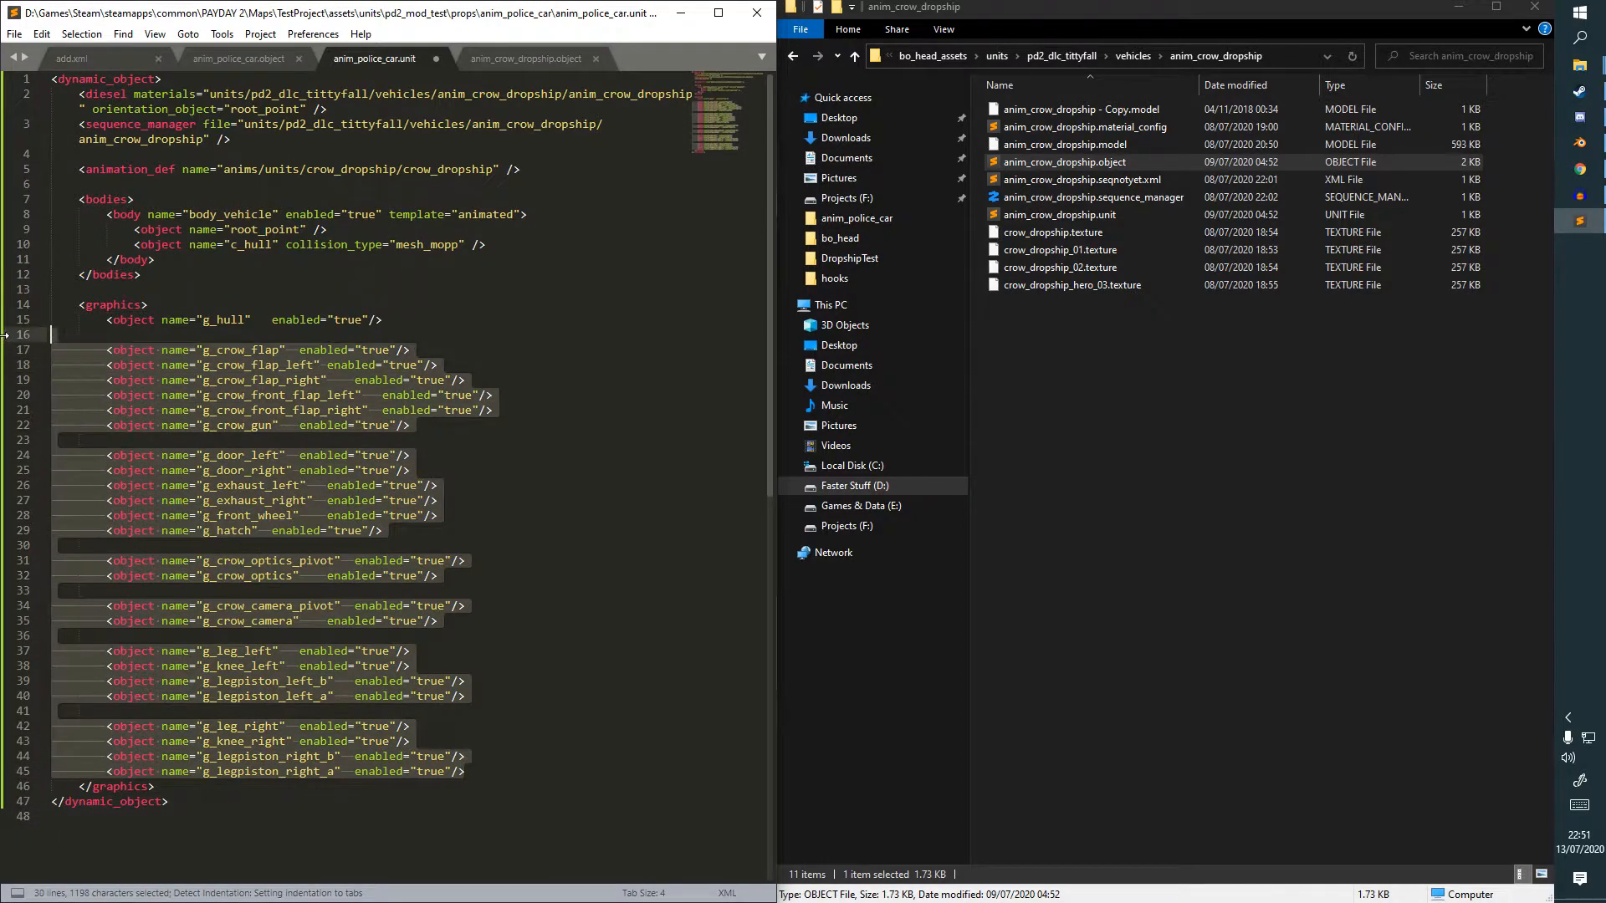
key("BackSpace")
key("BackSpace")
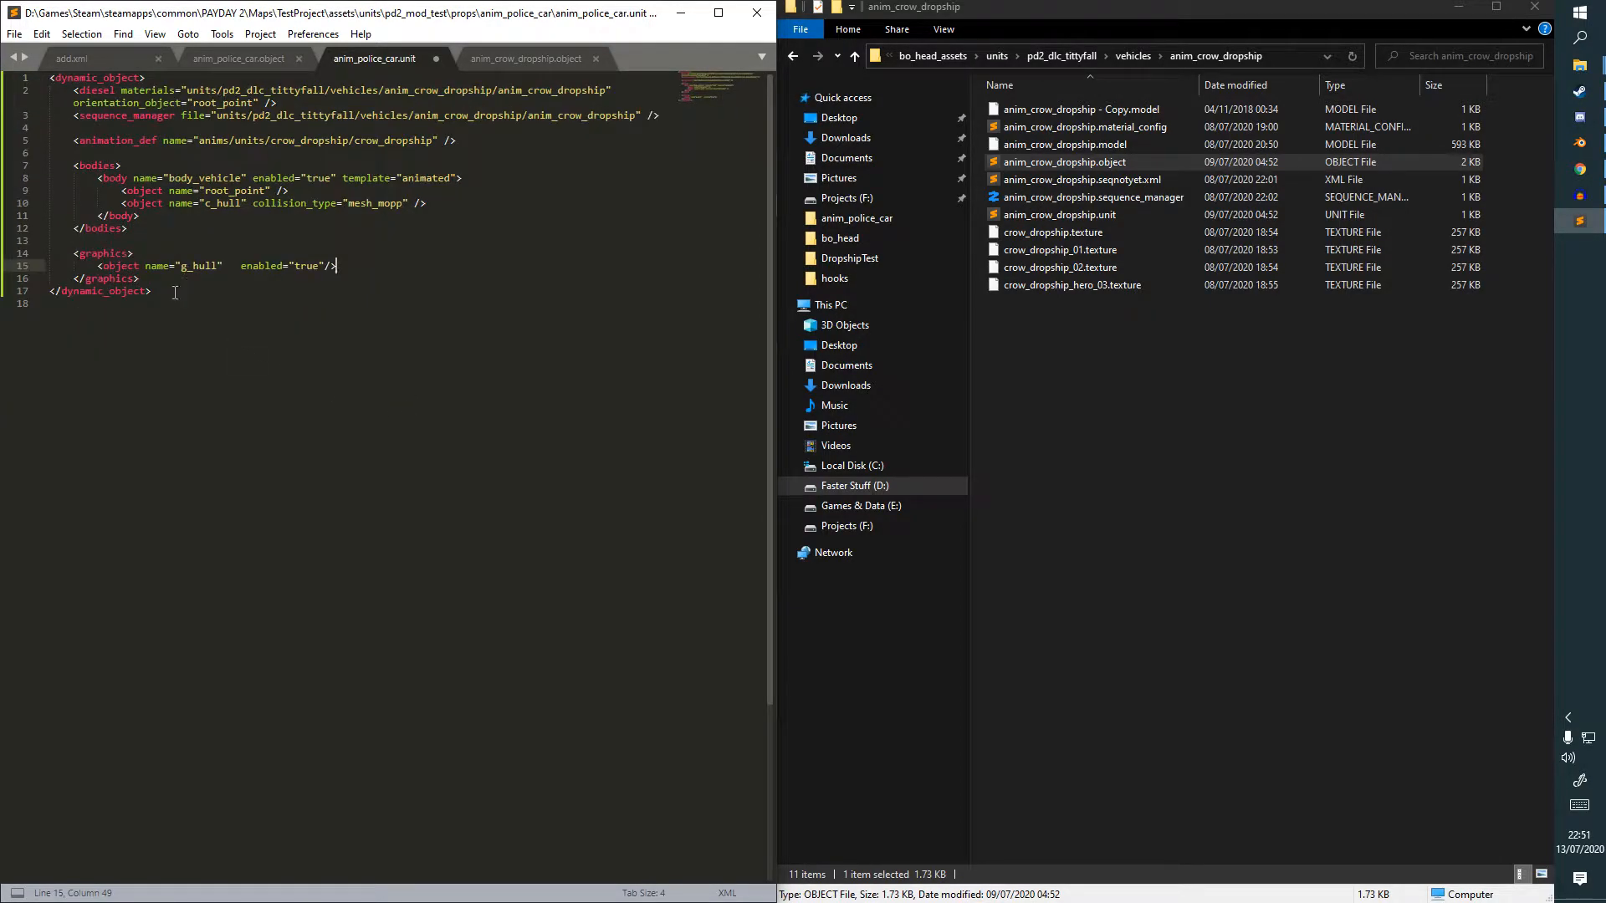
left_click_drag(169, 226, 48, 165)
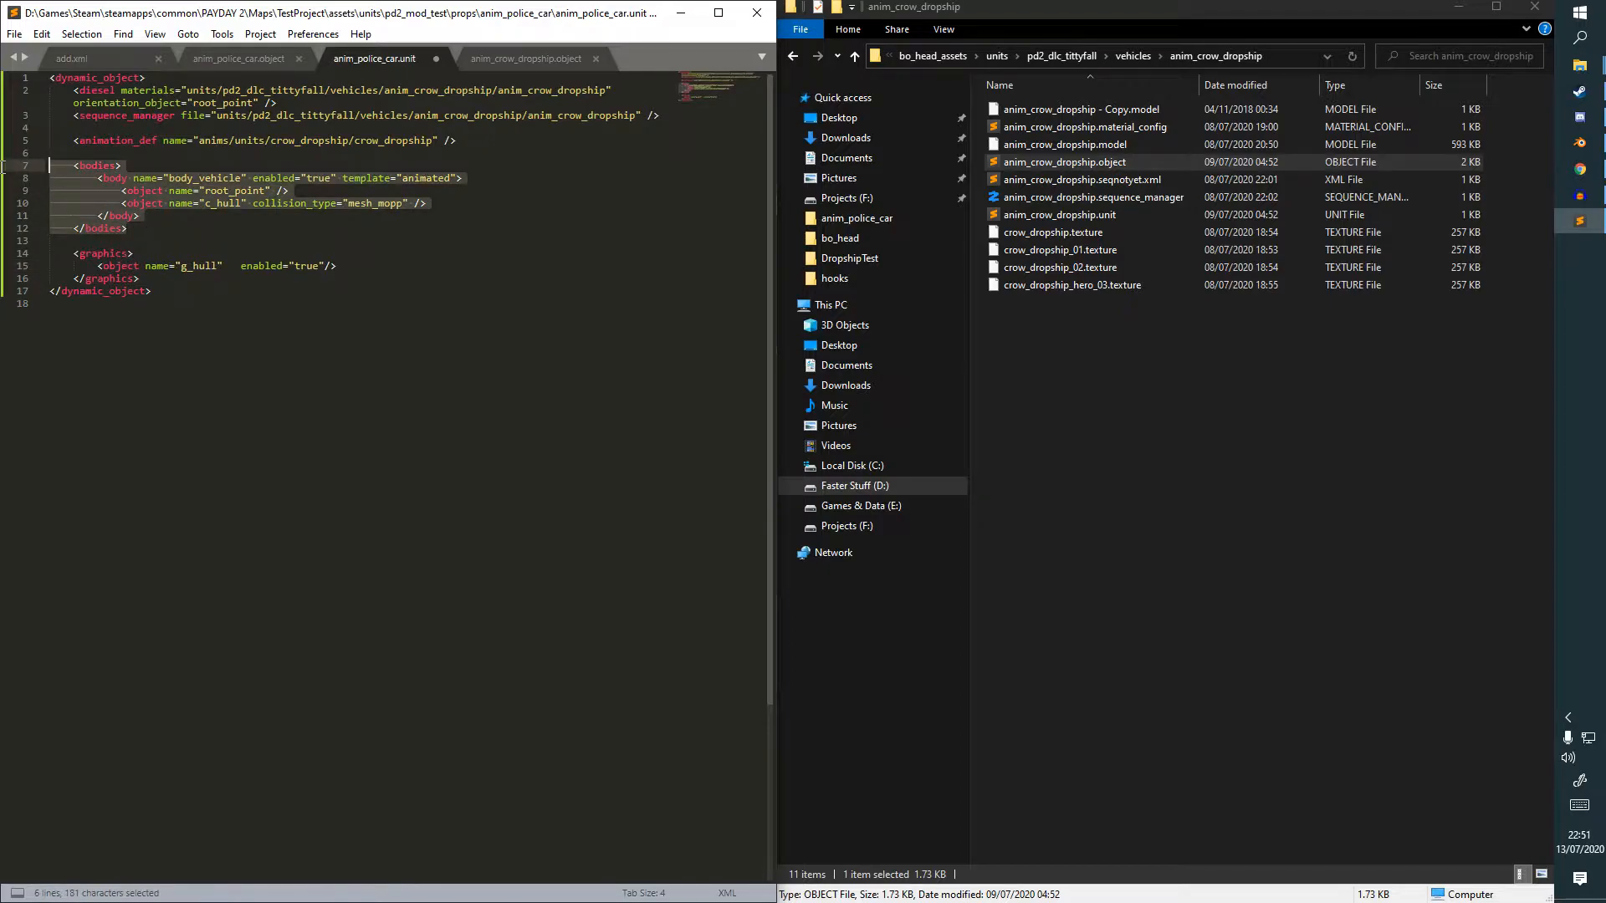
key("BackSpace")
key("BackSpace")
key("BackSpace")
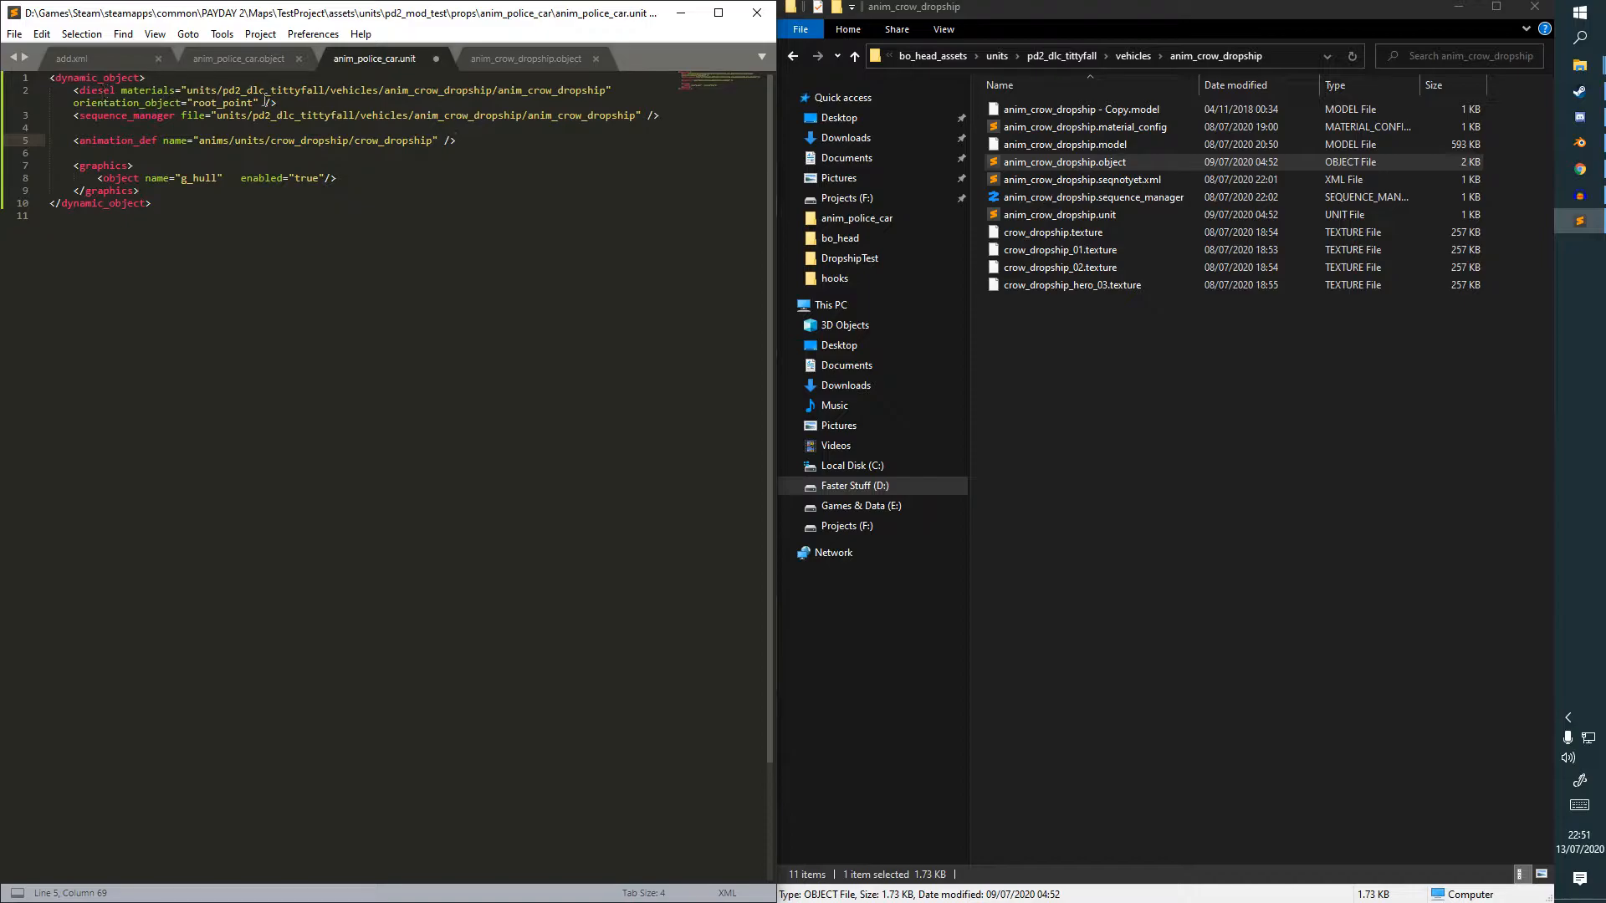
Set the diesel materials path to units/pd2_dlc_mod_test/props/anim_police_car/anim_police_car.
double_click(201, 89)
left_click(606, 91, "shift")
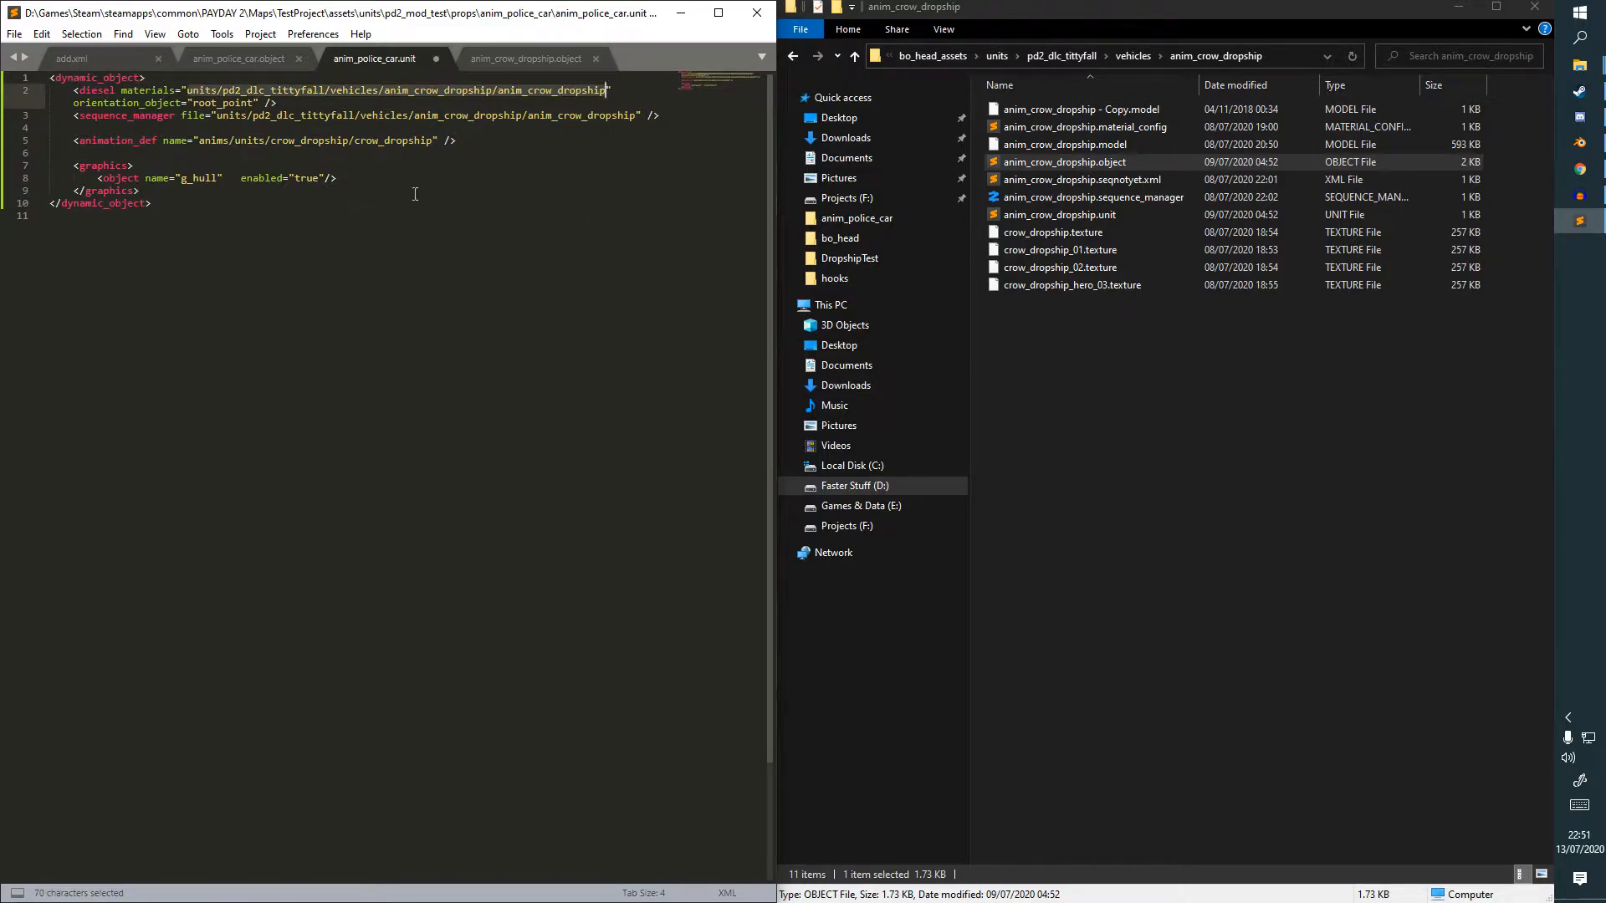
type("units/")
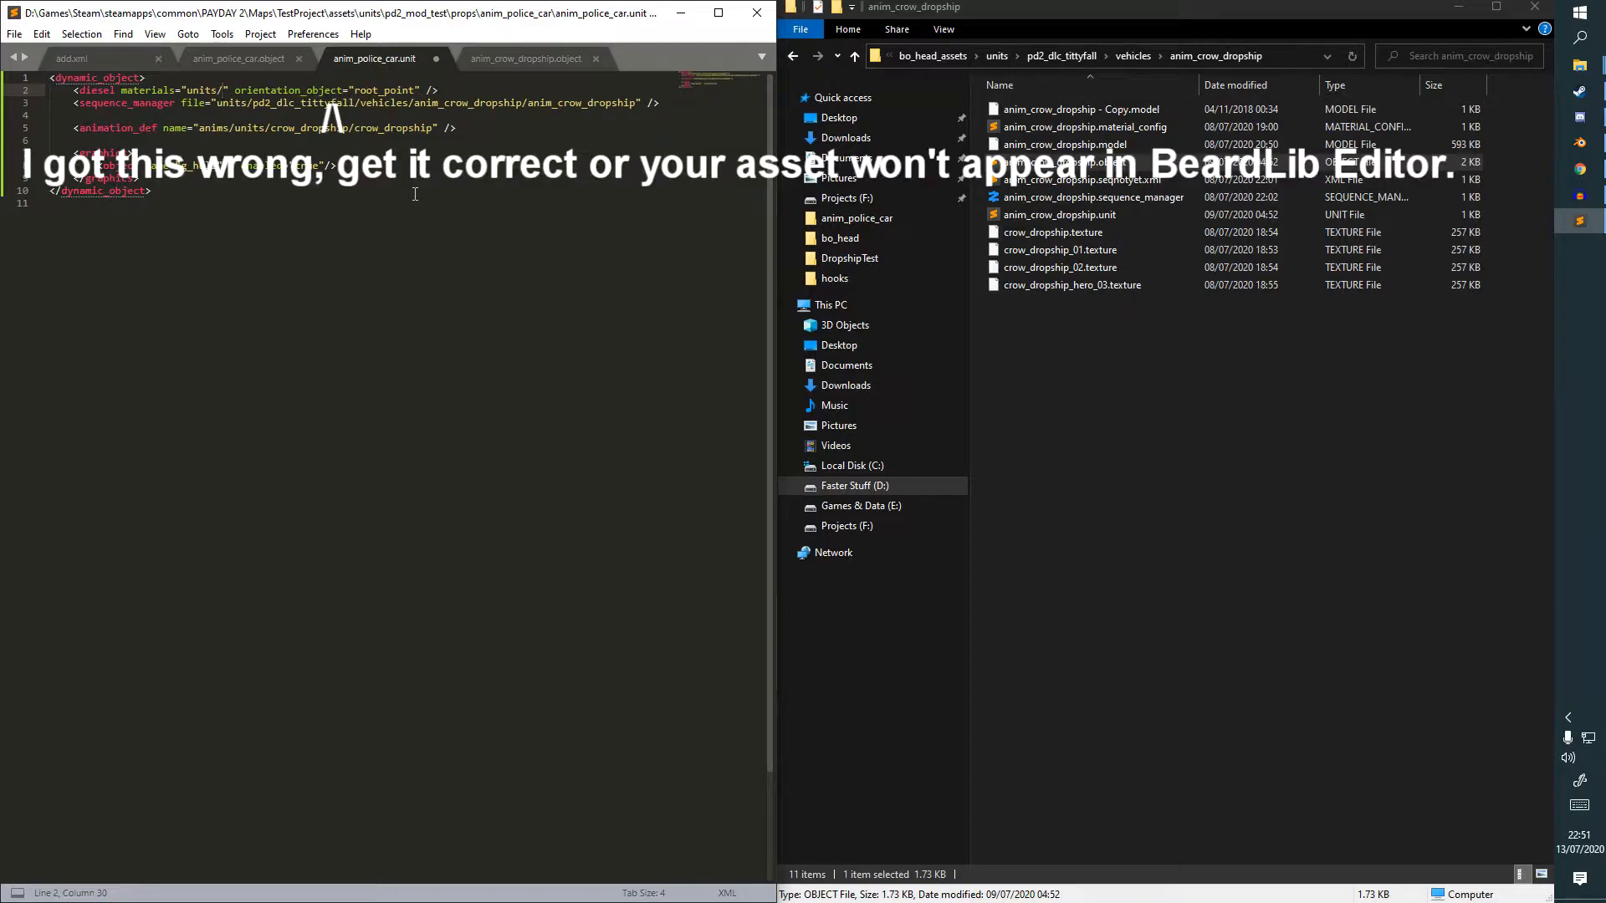
type("pd2_dlc_mod_test/props/")
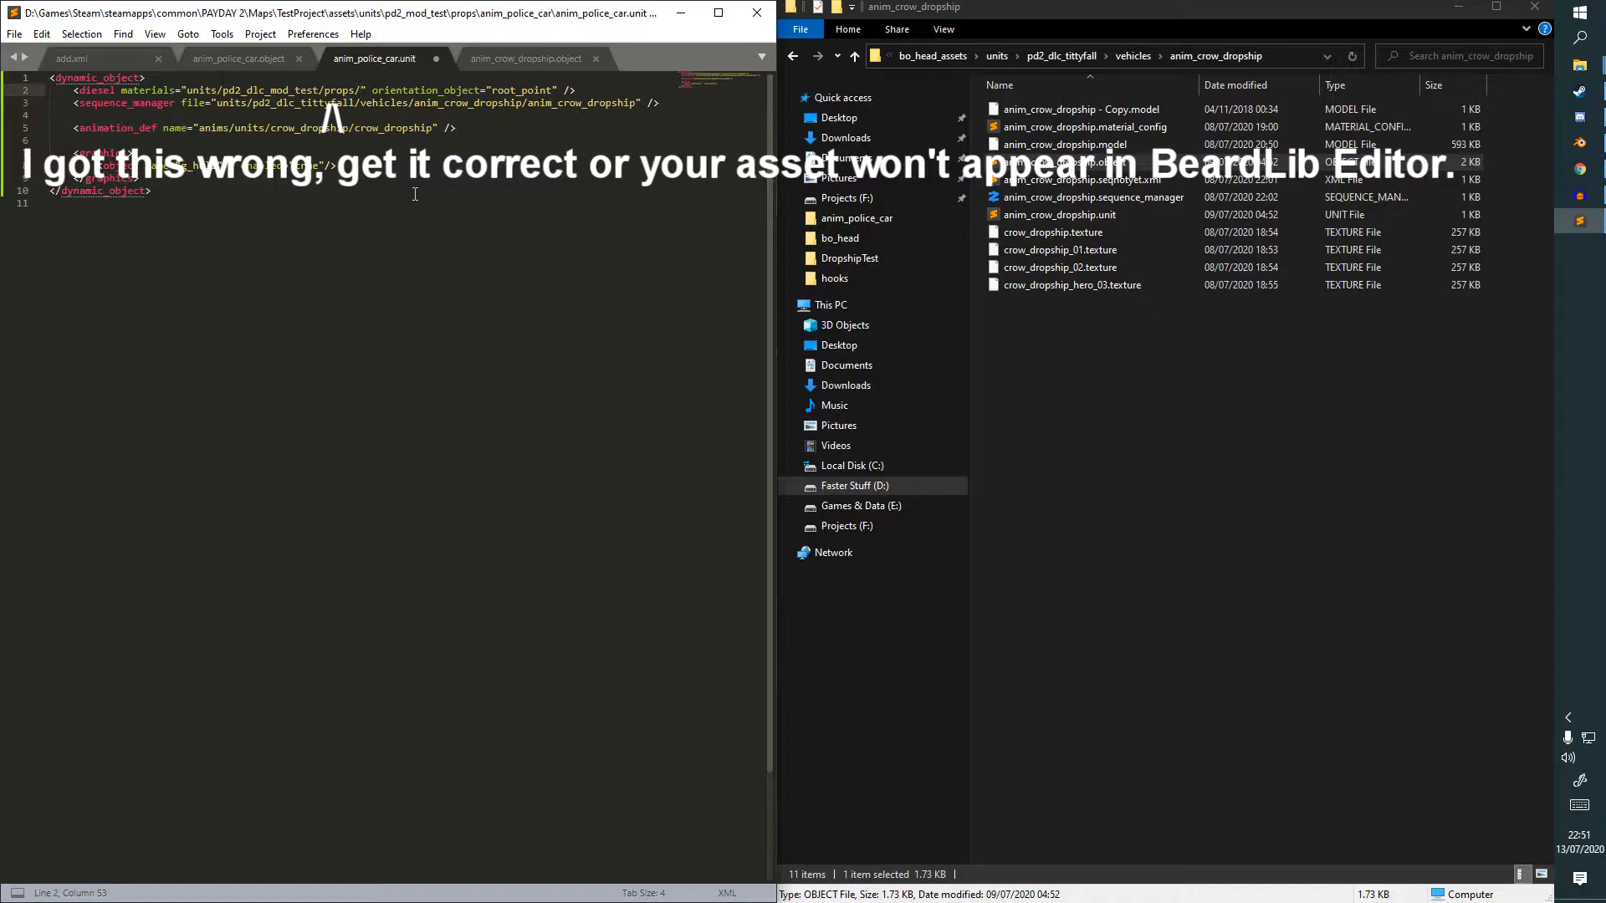
type("anim_poli")
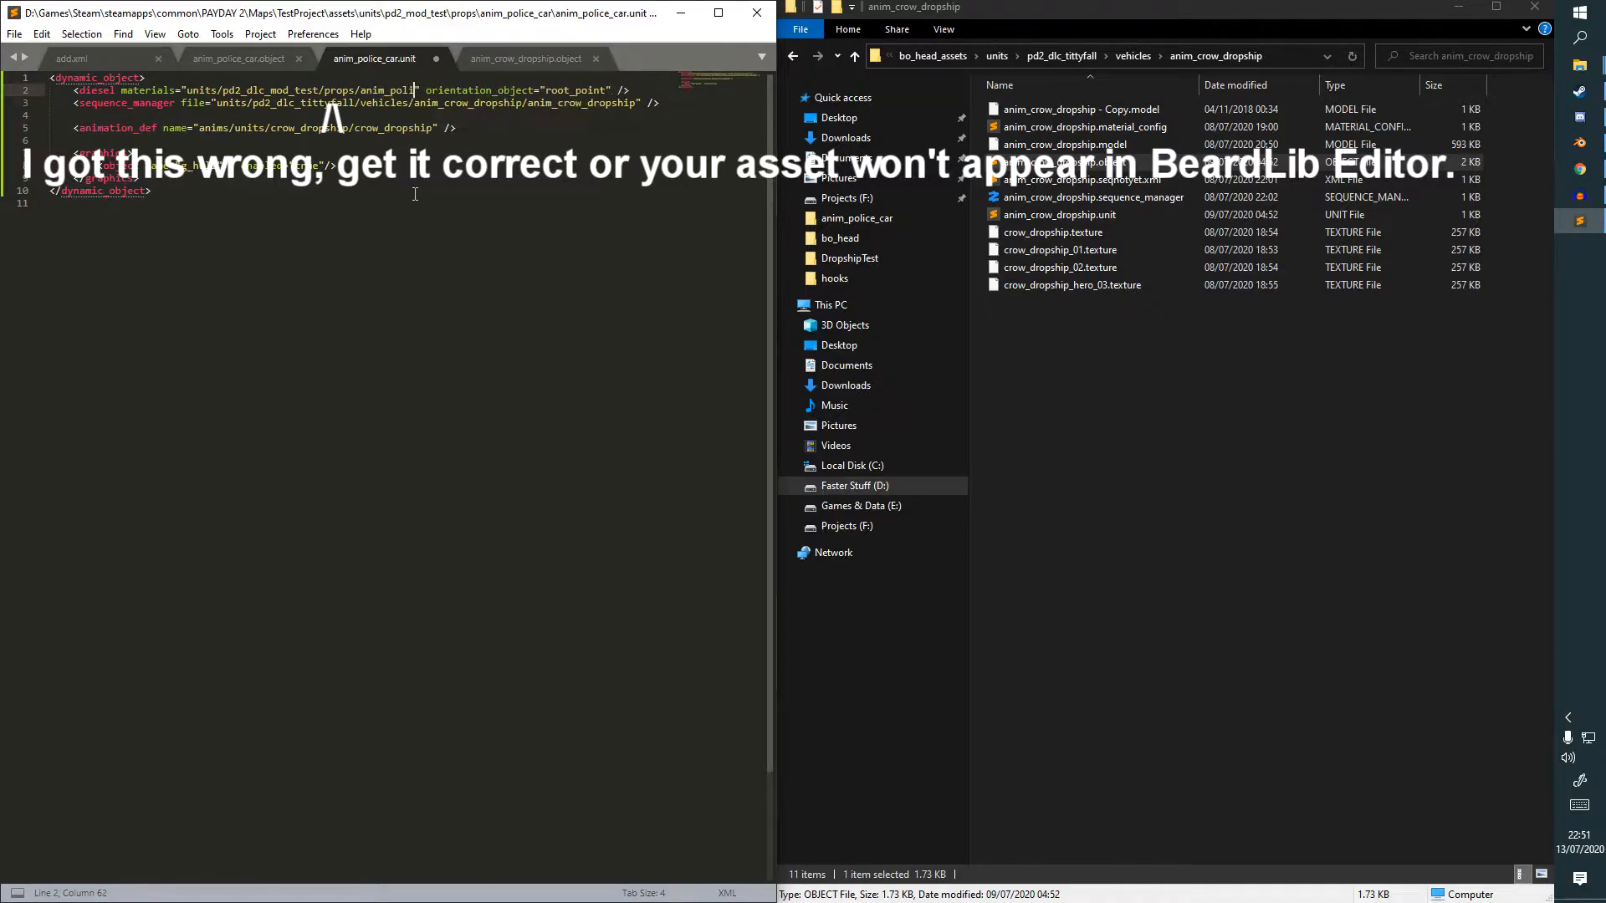
type("ce_car/anim_police_car")
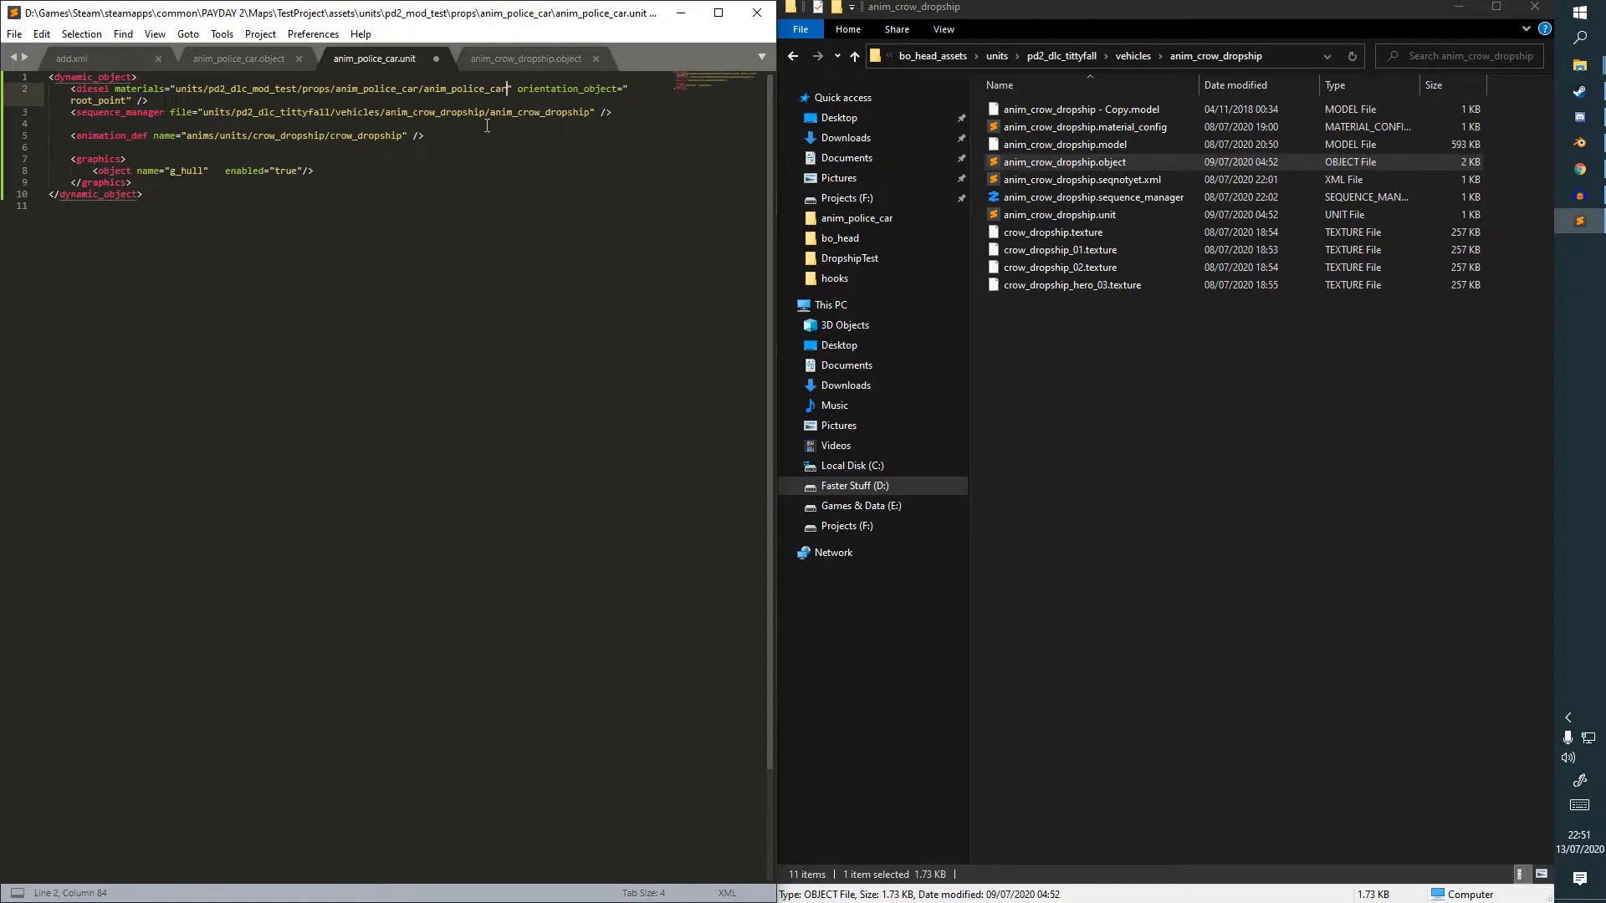
Remove the sequence_manager and animation_def lines, keeping a blank line before the graphics block.
double_click(558, 88)
double_click(96, 101)
left_click_drag(658, 110, 48, 112)
key("BackSpace")
key("BackSpace")
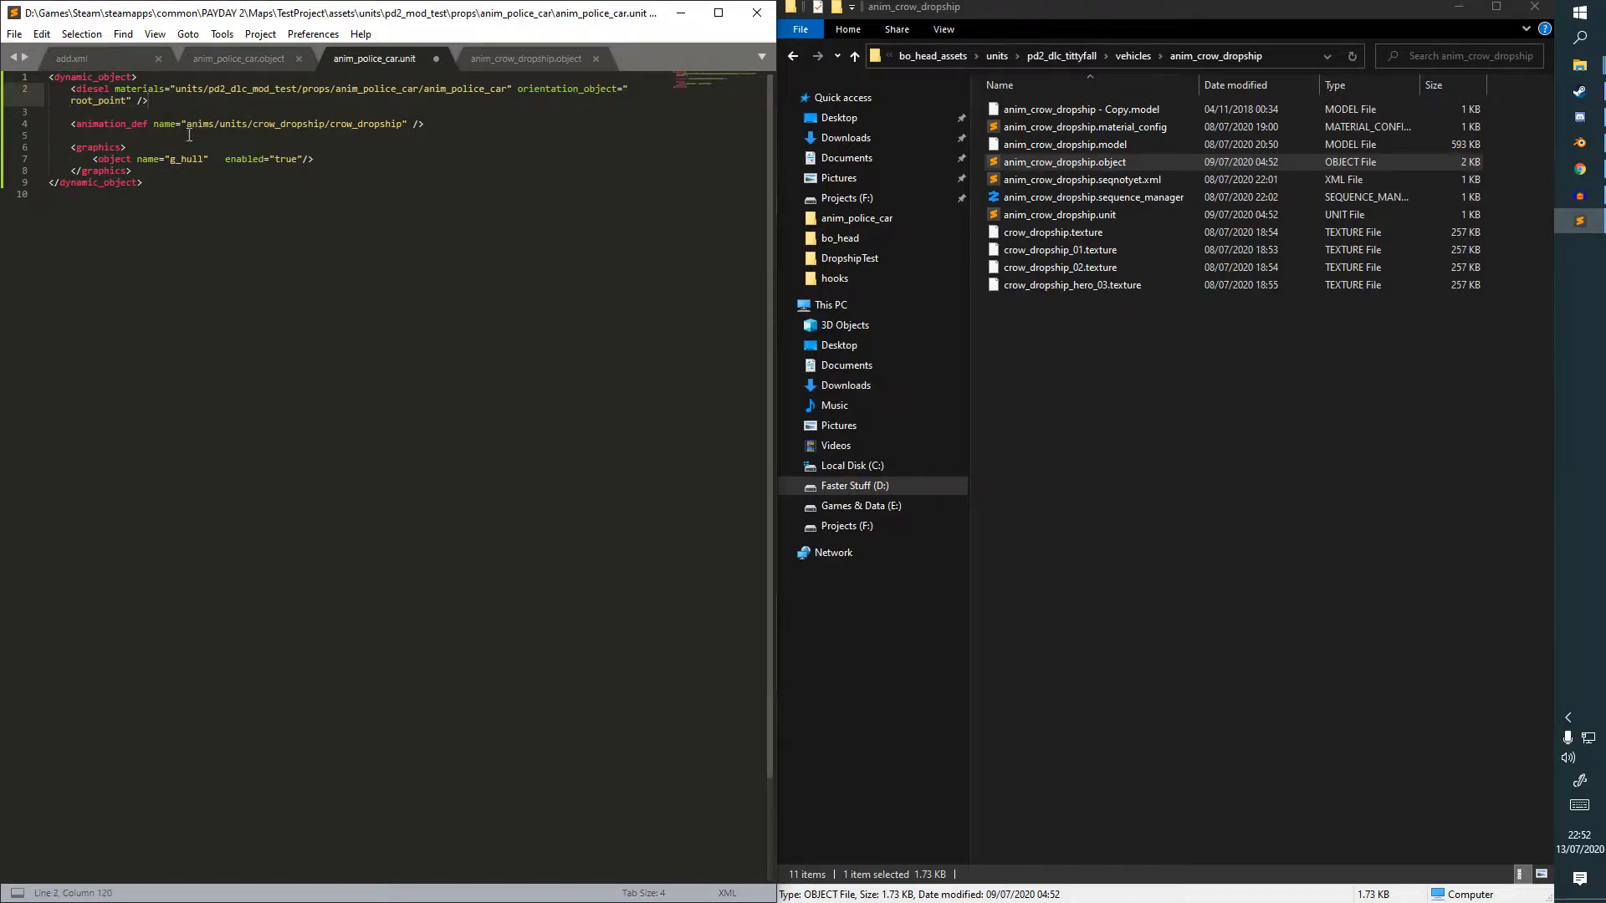
left_click_drag(451, 123, 148, 100)
key("BackSpace")
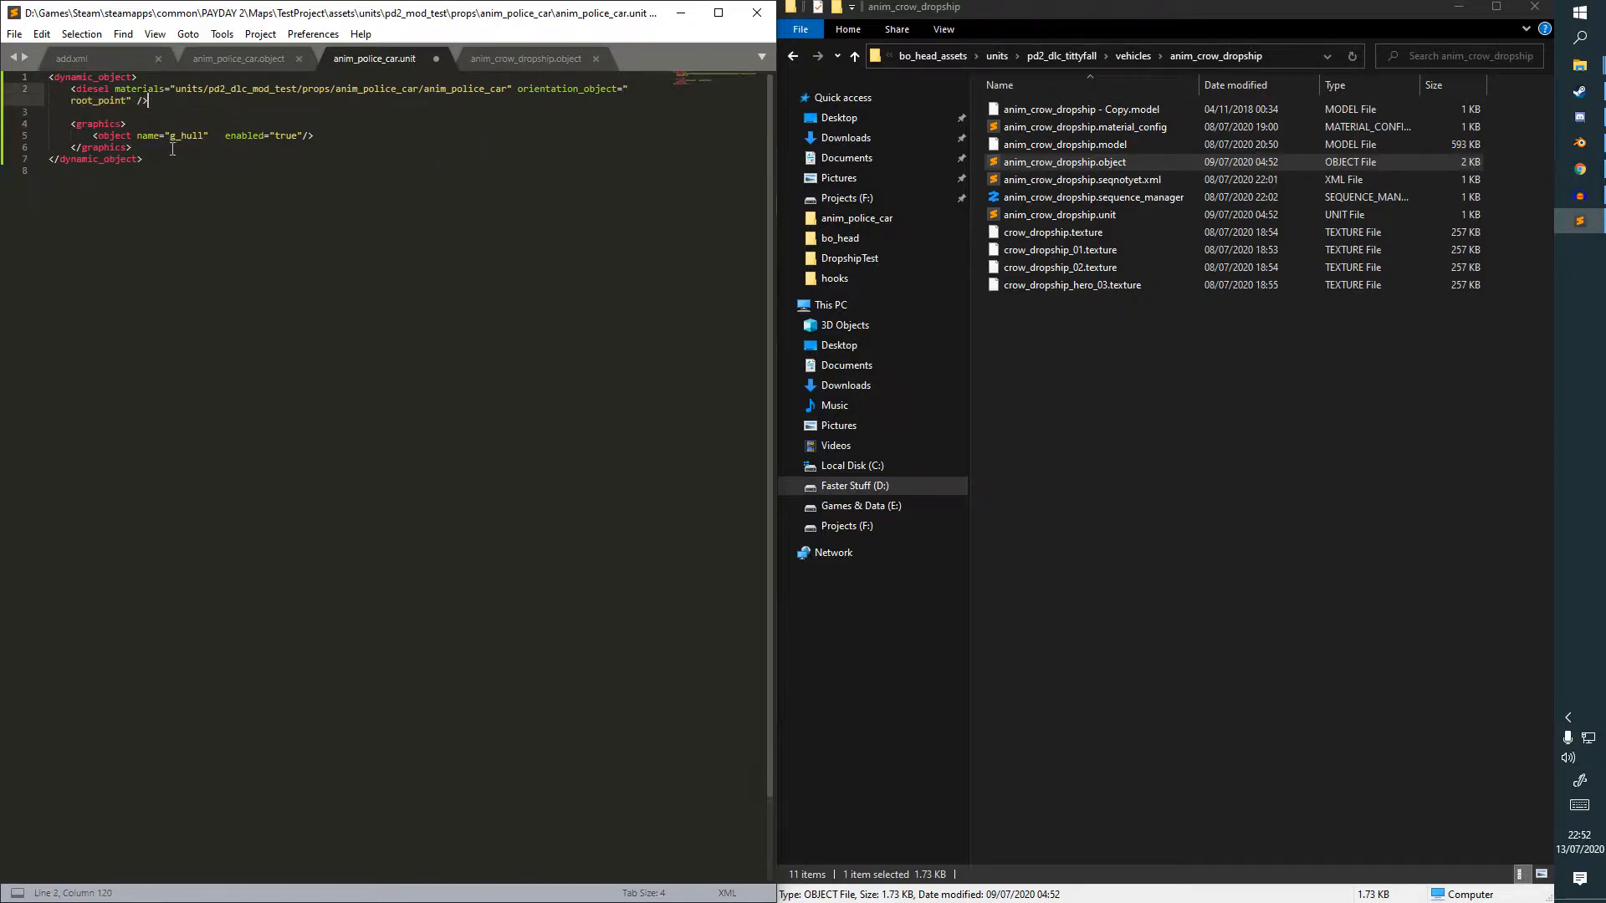
left_click(100, 110)
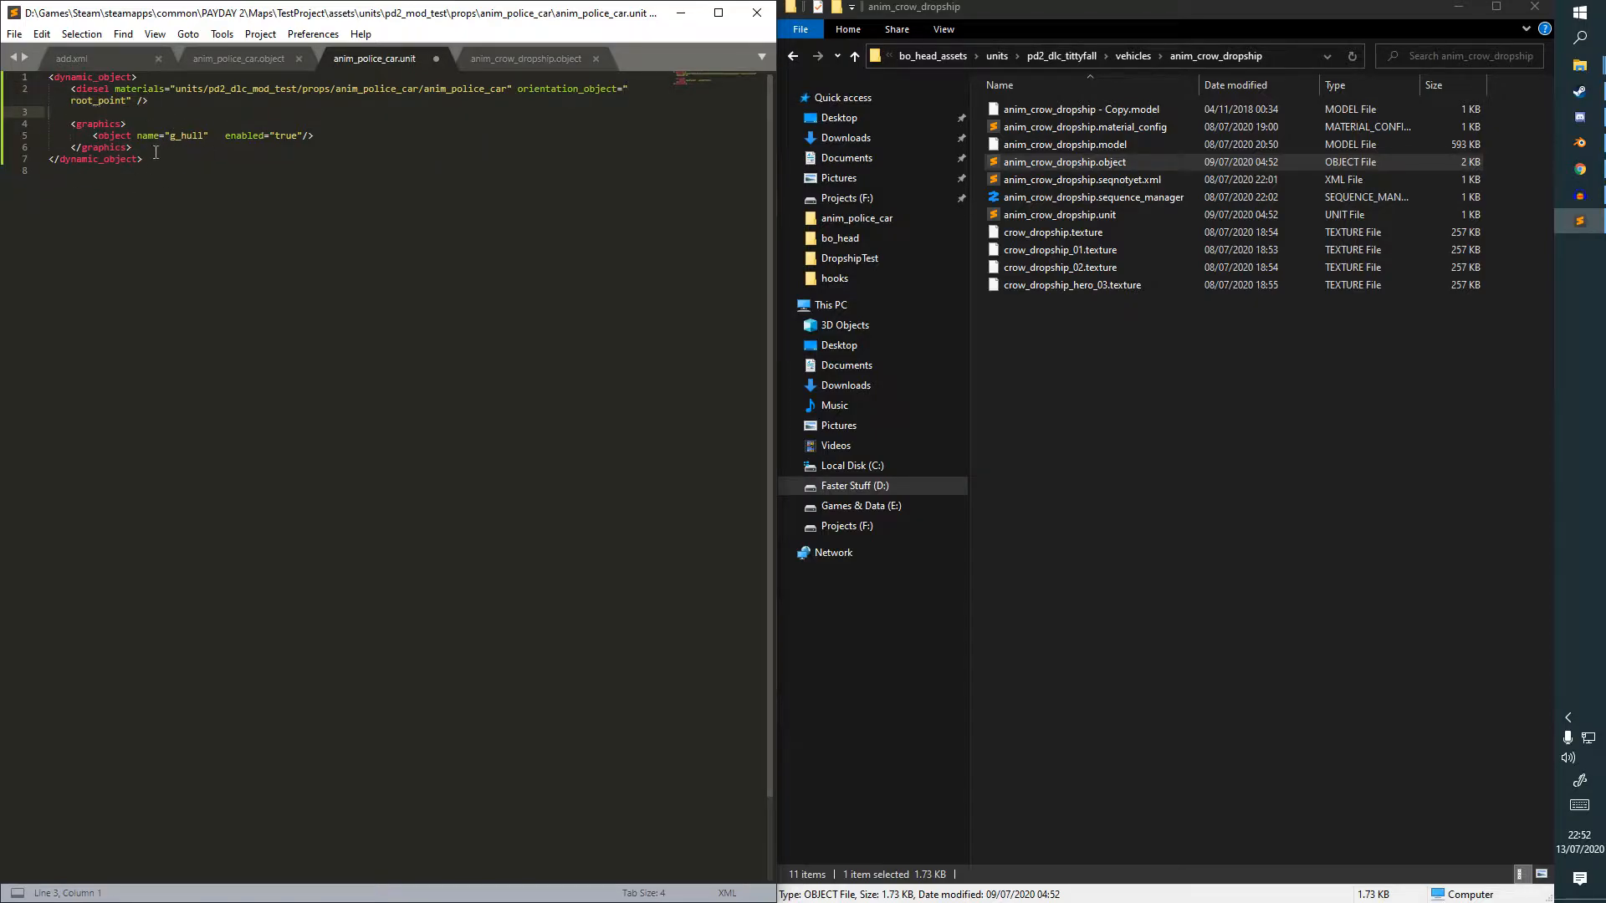
With Blender's object list visible beside the code, rename the g_hull graphics object to g_body and remove the extra spaces before enabled.
double_click(184, 136)
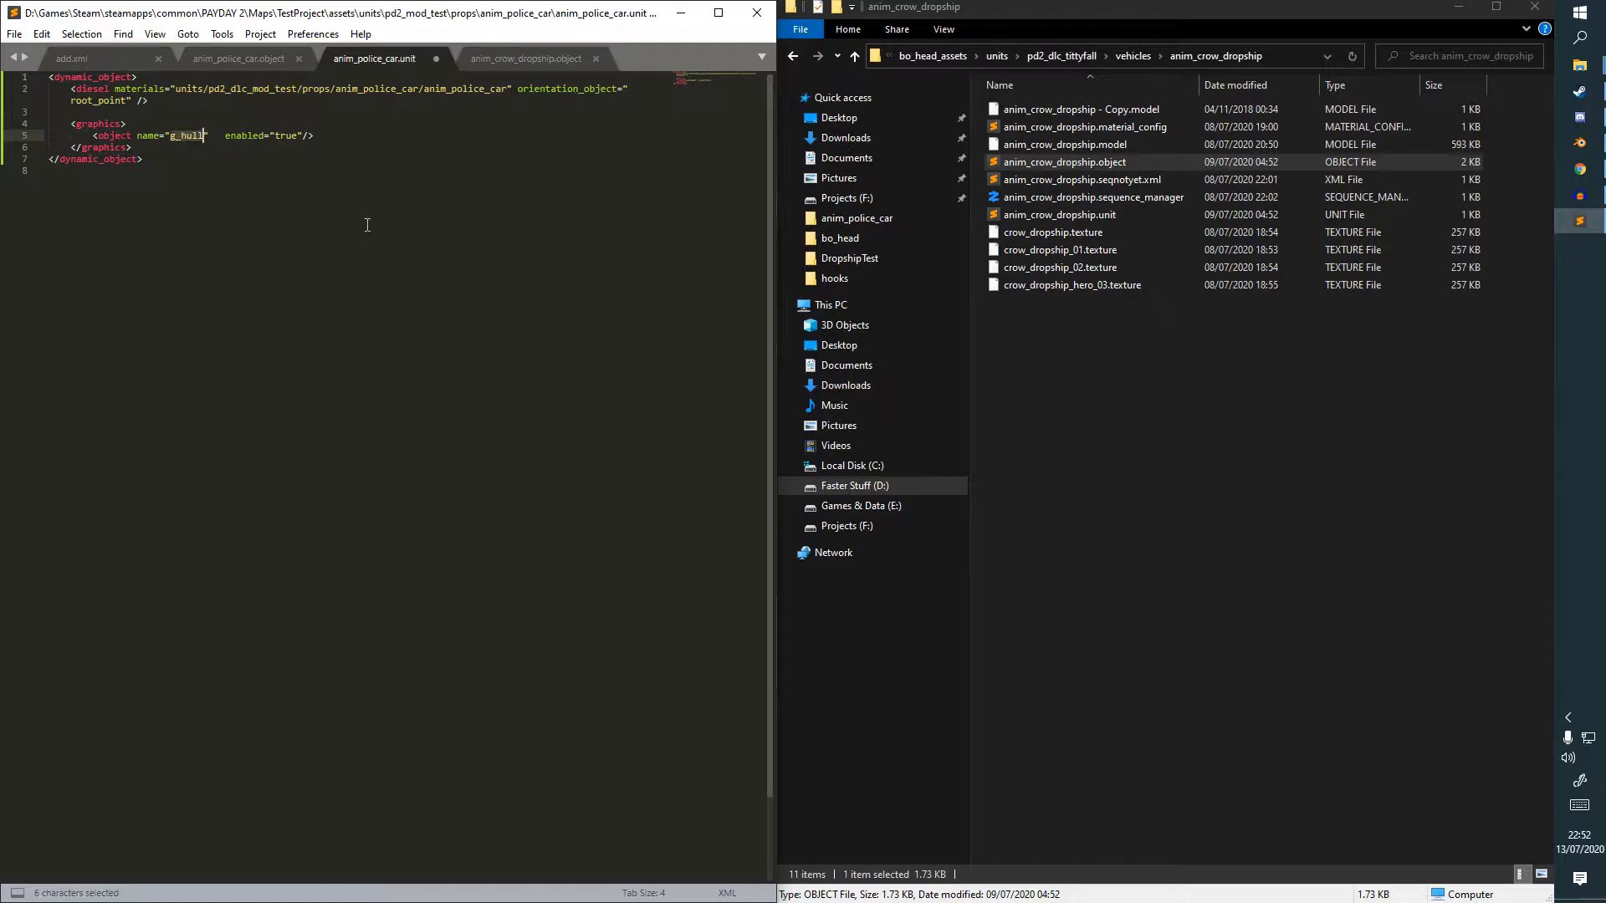
left_click(1570, 145)
left_click_drag(1034, 10, 844, 279)
left_click(648, 217)
double_click(188, 136)
type("g_body")
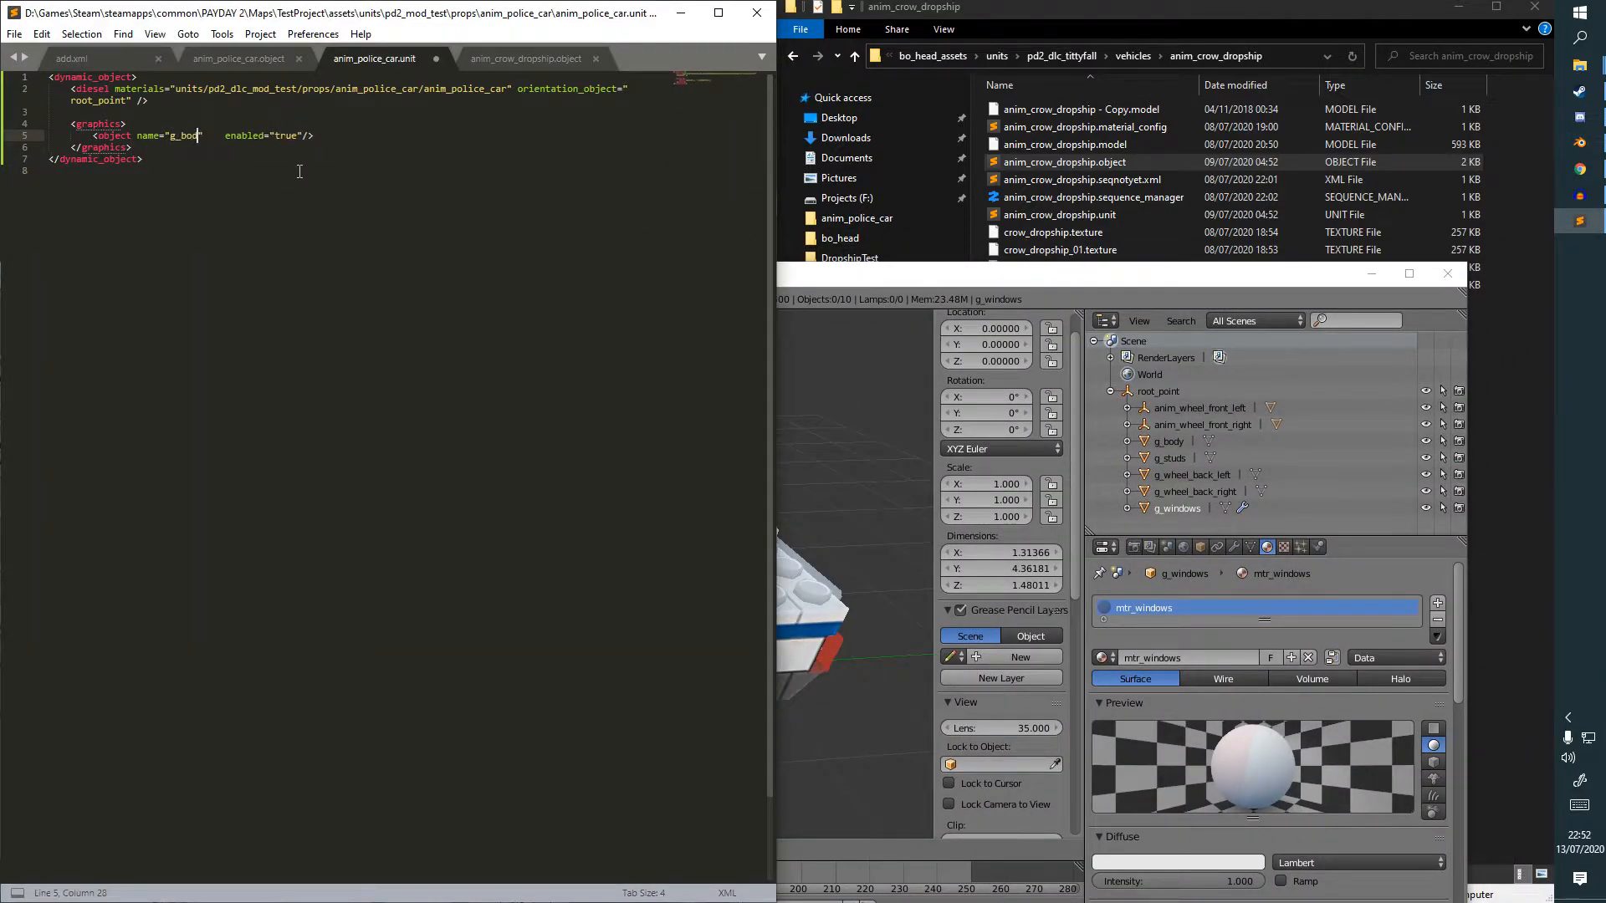
key("BackSpace")
key("BackSpace")
Duplicate the g_body object line in the graphics block and rename the copy g_studs.
left_click_drag(130, 124, 322, 136)
left_click(93, 136)
key("ctrl+c")
key("Right")
key("Return")
key("ctrl+v")
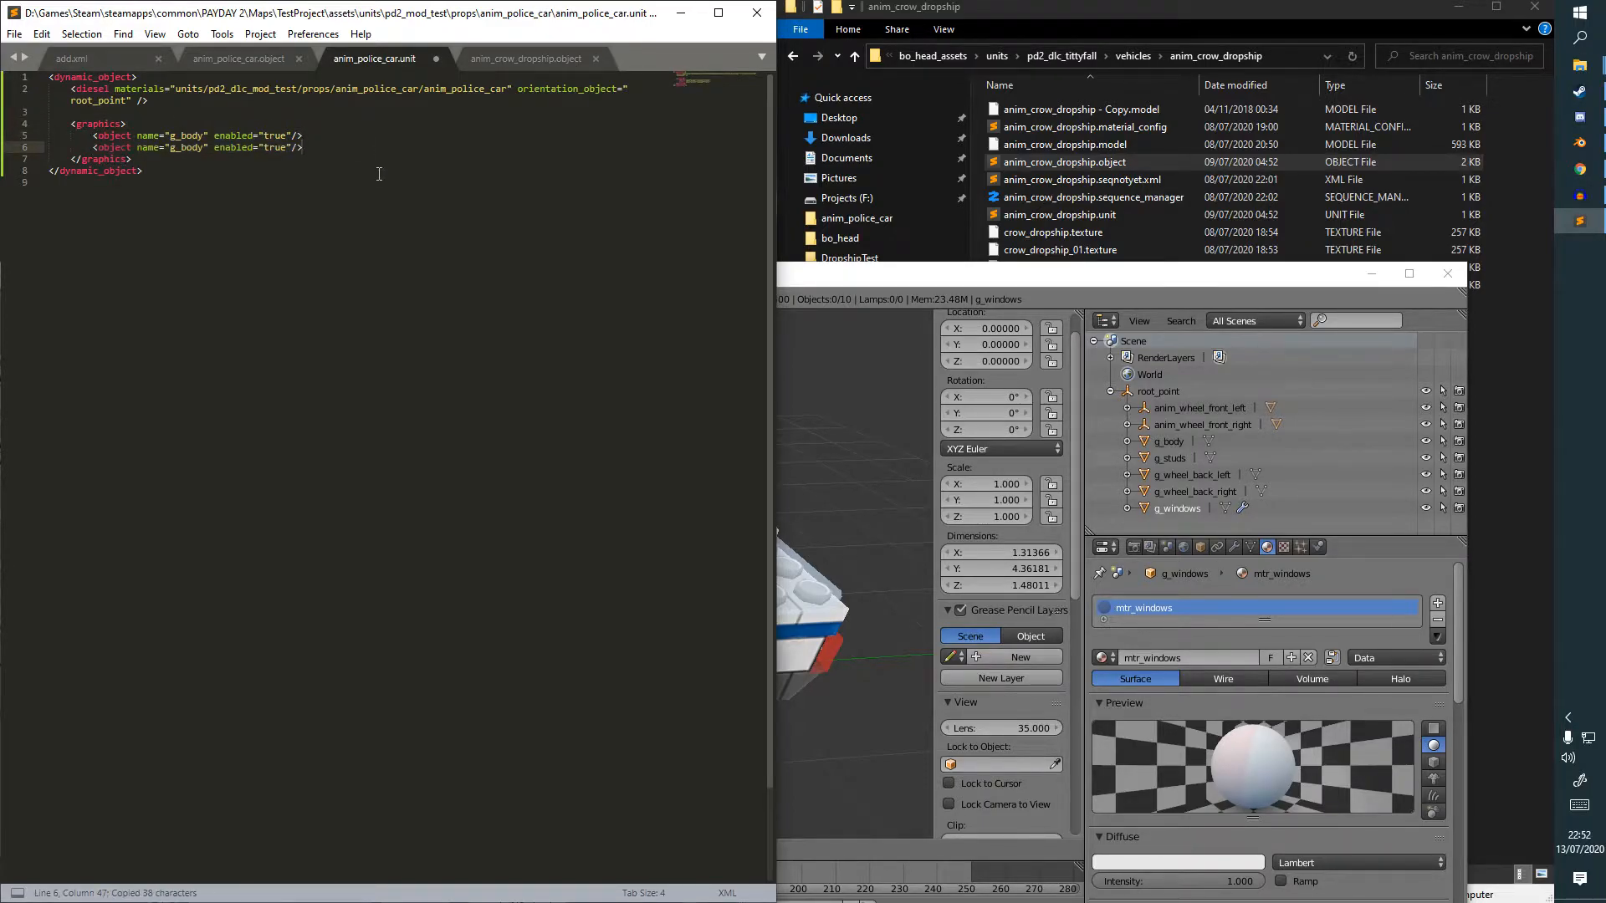
left_click(183, 149)
key("ctrl+shift+Right")
type("studs")
Add another enabled object line below g_studs and name it g_wheel_back_left.
key("ctrl+Right")
key("ctrl+Right")
key("ctrl+Right")
key("ctrl+Right")
key("ctrl+Right")
key("ctrl+Right")
key("Left")
key("shift+Home")
key("shift+Home")
key("shift+Right")
key("shift+Right")
key("ctrl+c")
key("Right")
key("Return")
key("ctrl+v")
double_click(190, 158)
type("g_wheel_bka")
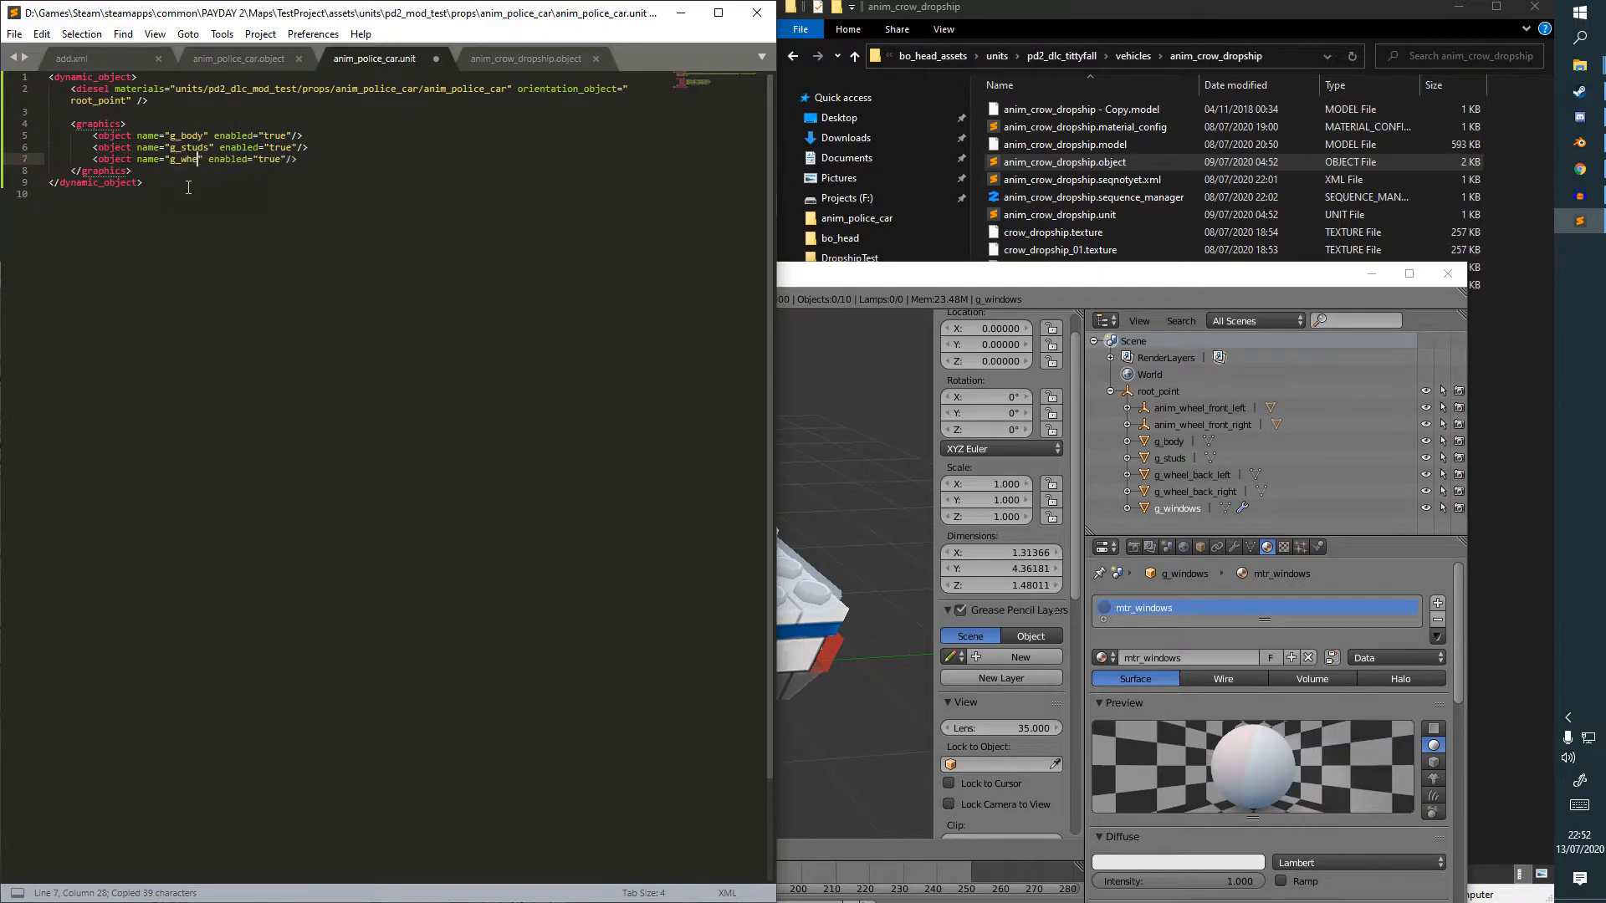
key("BackSpace")
key("BackSpace")
type("ack_el")
key("BackSpace")
key("BackSpace")
type("left")
Duplicate the g_wheel_back_left object line and rename the copy g_wheel_back_right.
key("End")
key("ctrl+c")
key("ctrl+v")
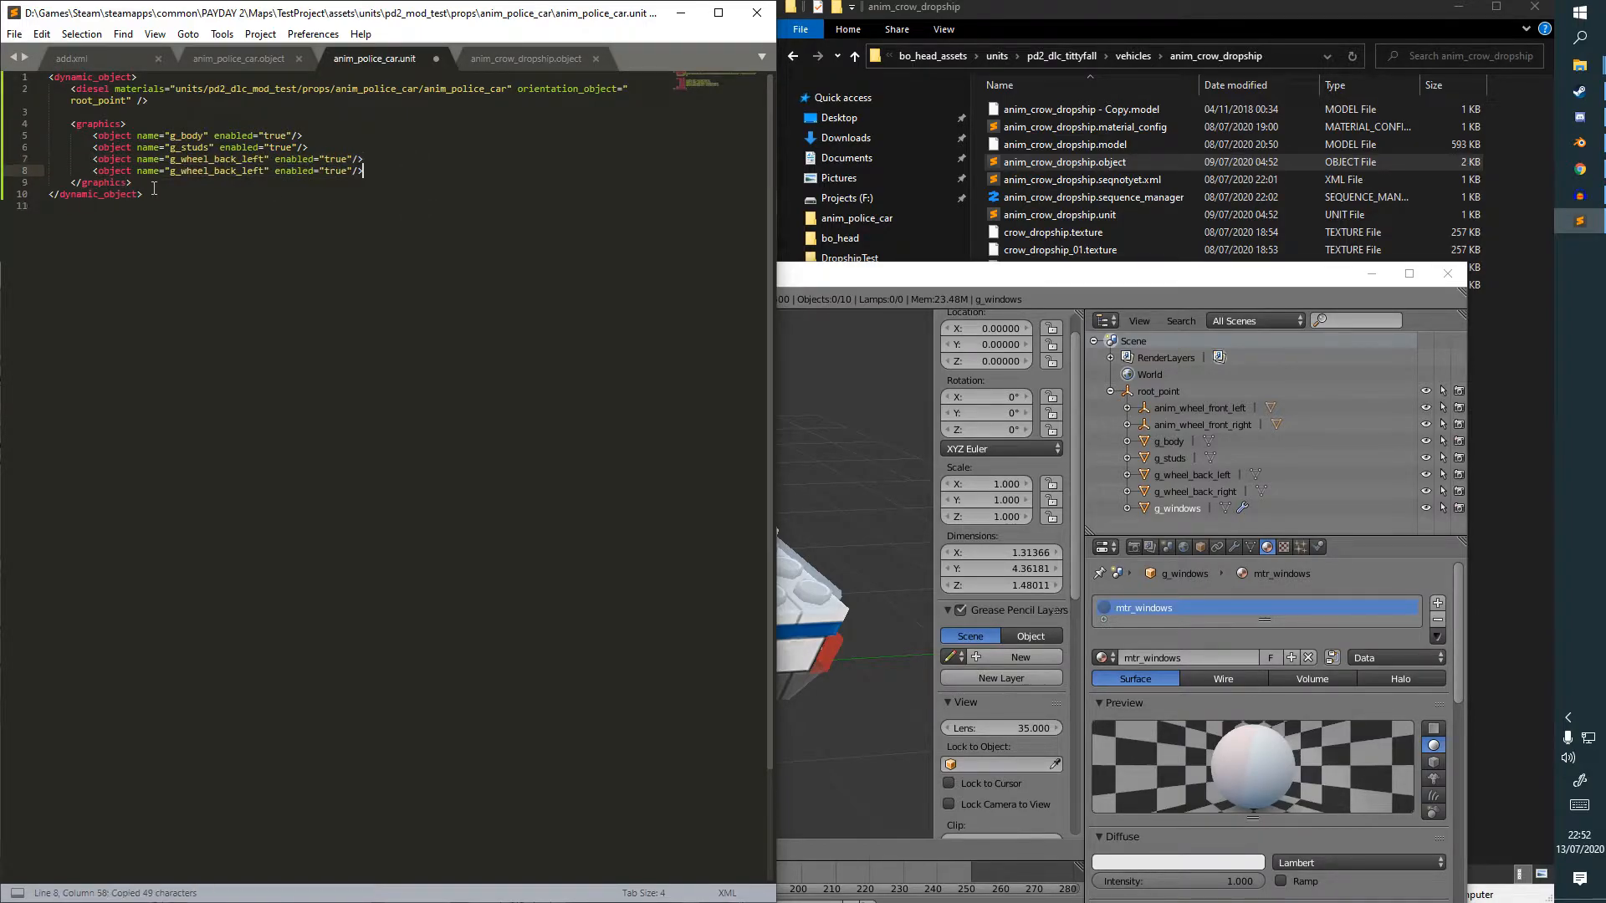
key("BackSpace")
key("BackSpace")
key("BackSpace")
key("BackSpace")
type("right")
Insert a blank line between the g_studs entry and the back wheel entries.
left_click(175, 182)
left_click_drag(90, 170, 369, 171)
key("ctrl+c")
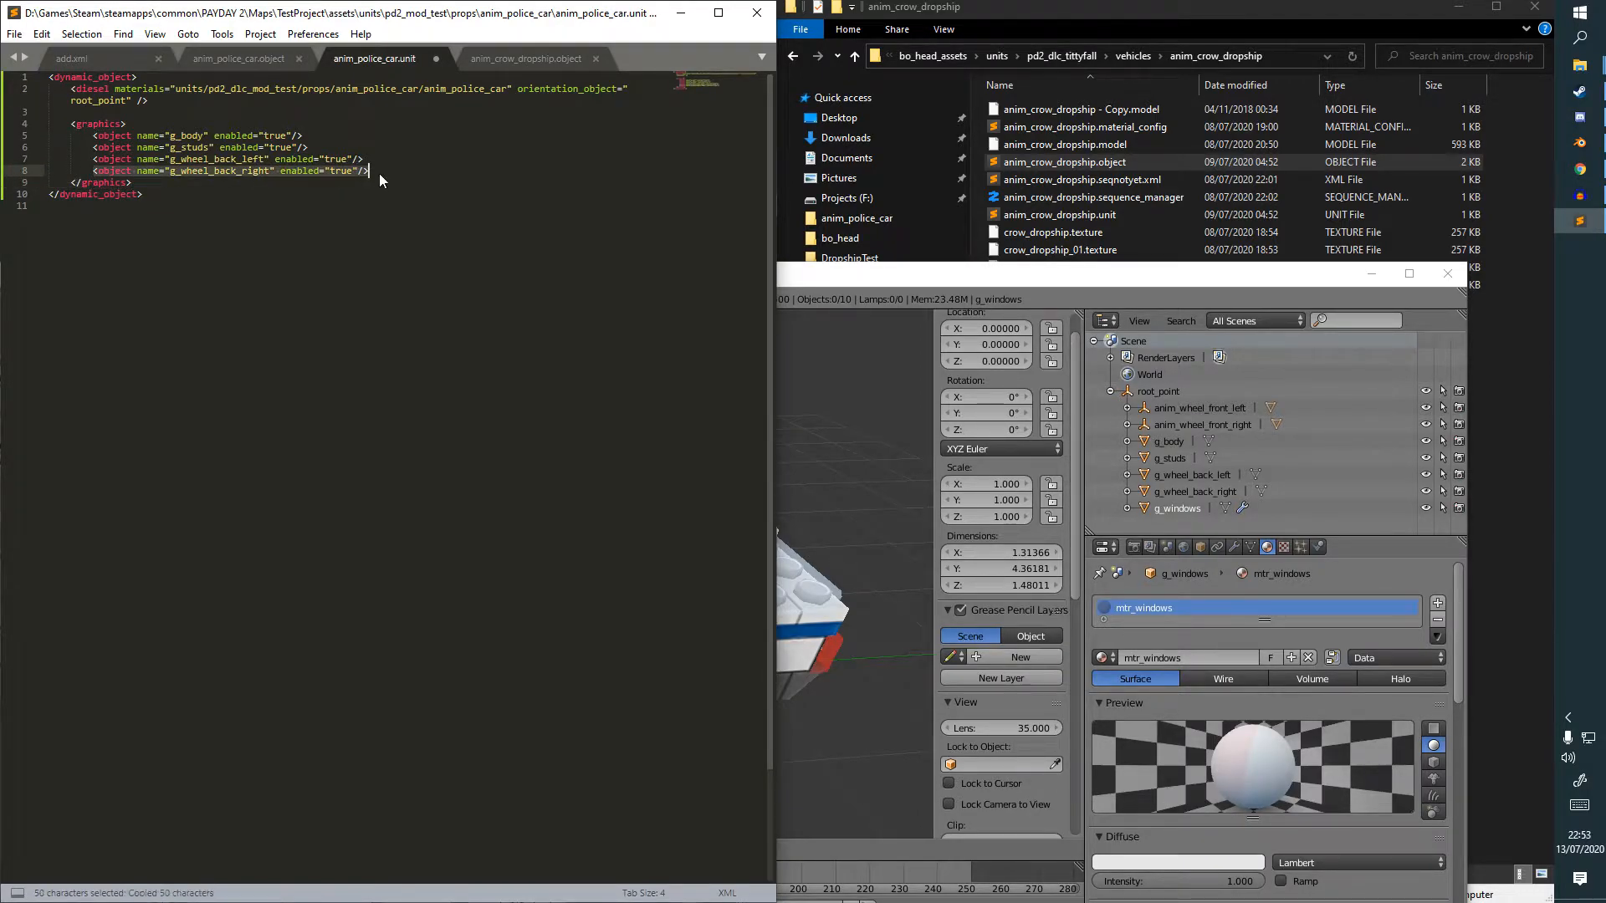
left_click(393, 170)
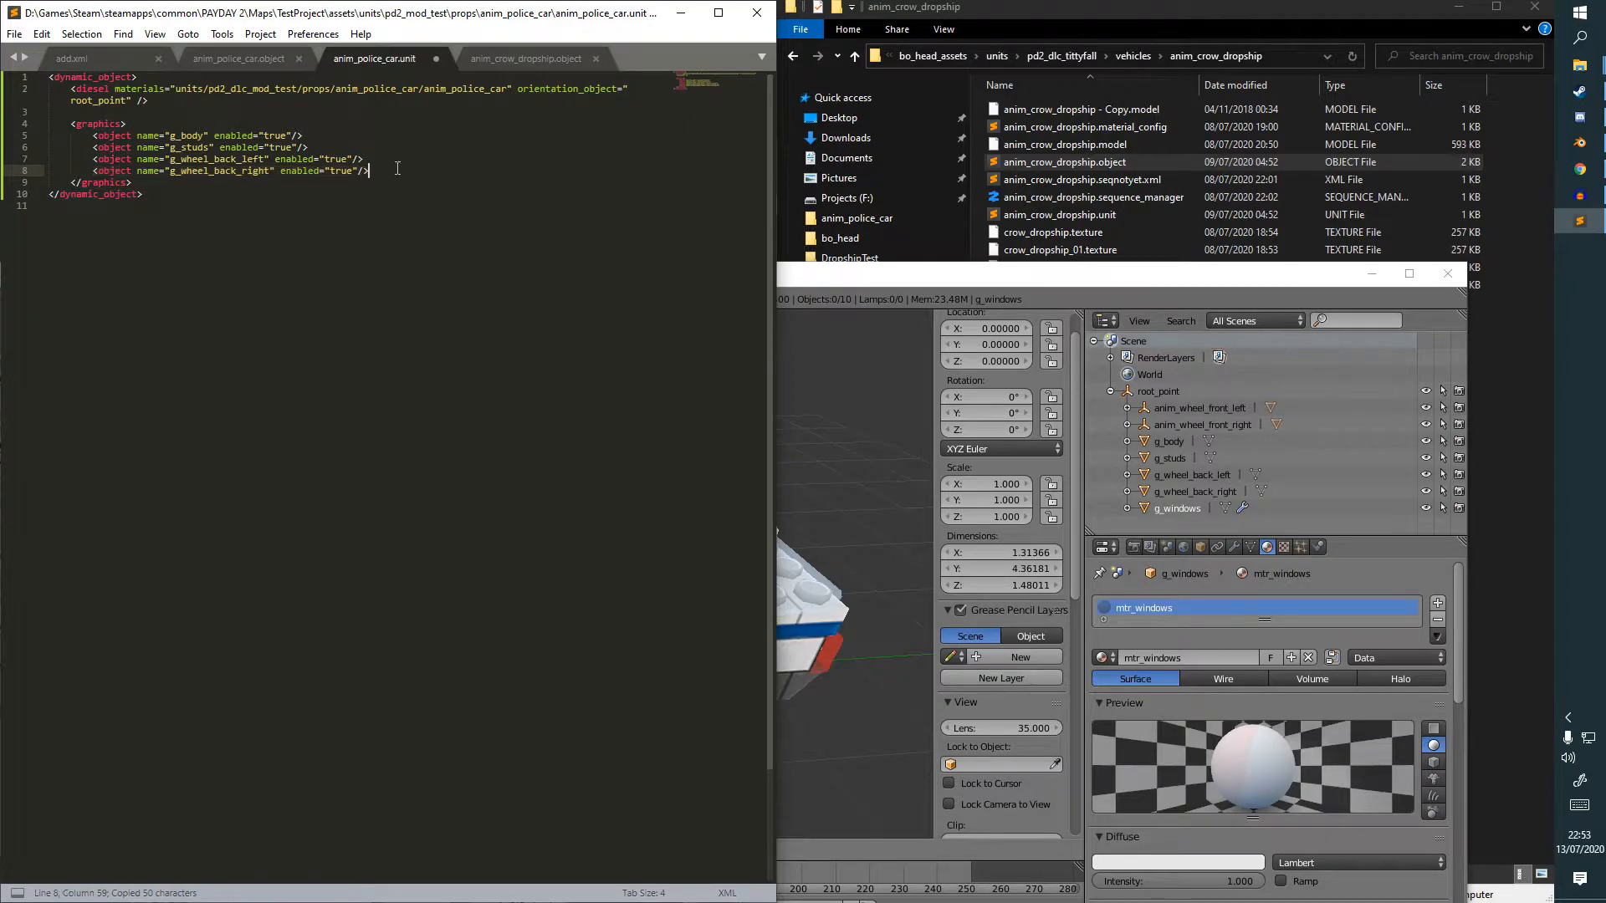
key("Up")
key("Up")
key("Return")
key("BackSpace")
key("BackSpace")
key("BackSpace")
key("ctrl+z")
Duplicate the g_studs object line in the graphics block and rename the copy g_windows.
left_click(359, 147)
left_click(93, 144, "shift")
key("ctrl+c")
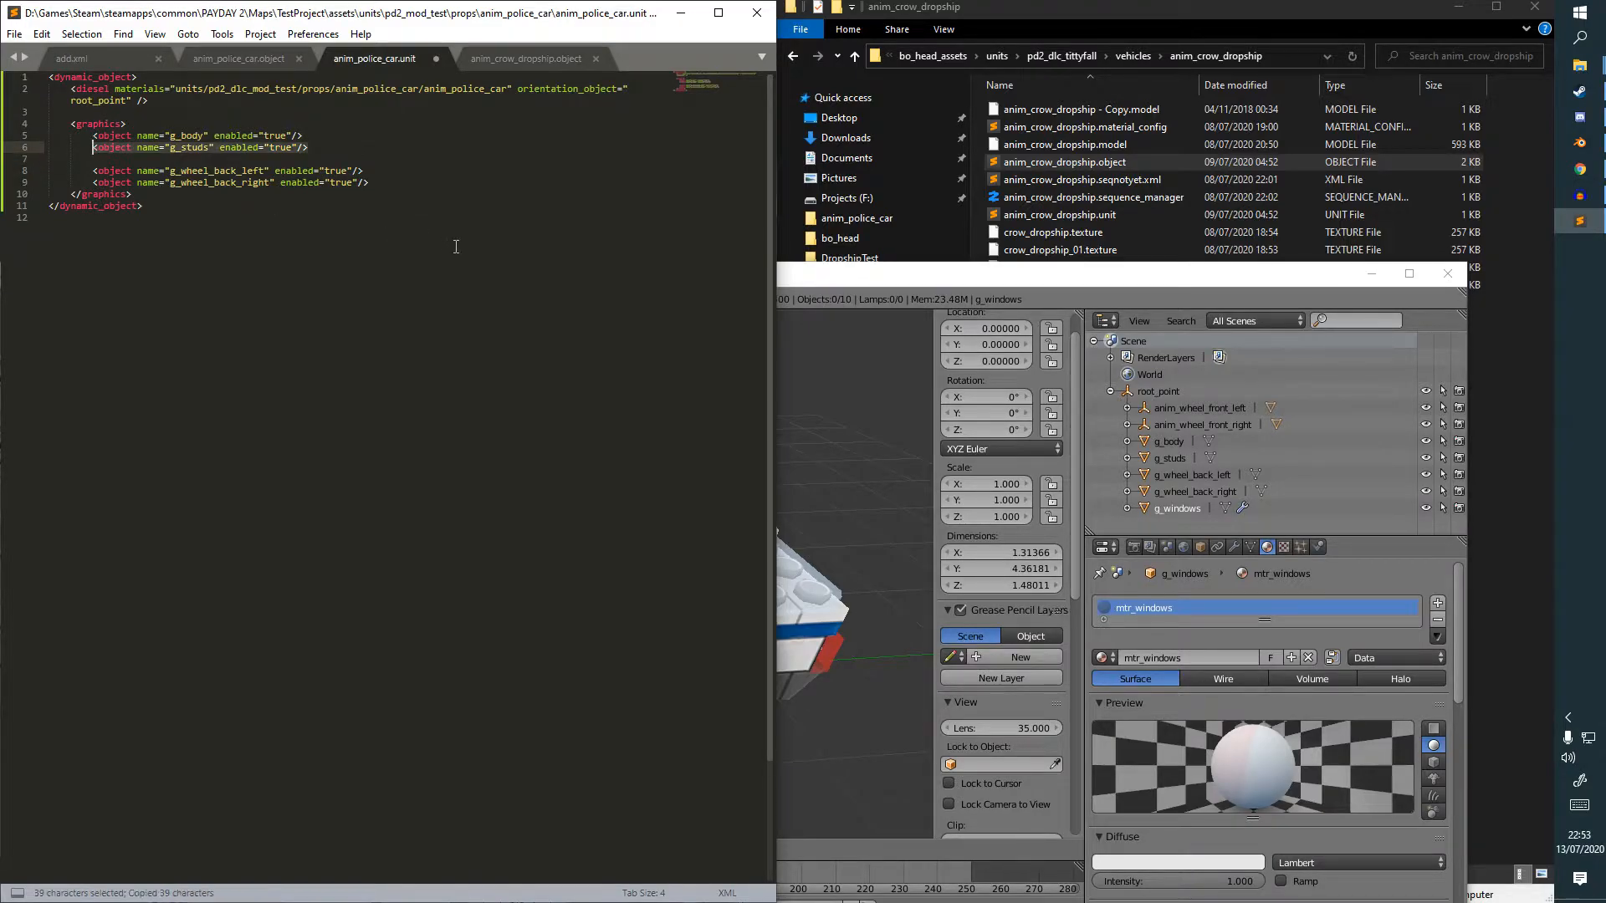
key("Right")
key("Return")
key("ctrl+v")
key("ctrl+Left")
key("ctrl+Left")
key("ctrl+Left")
key("ctrl+Left")
key("Left")
key("Left")
key("shift+Left")
key("shift+Left")
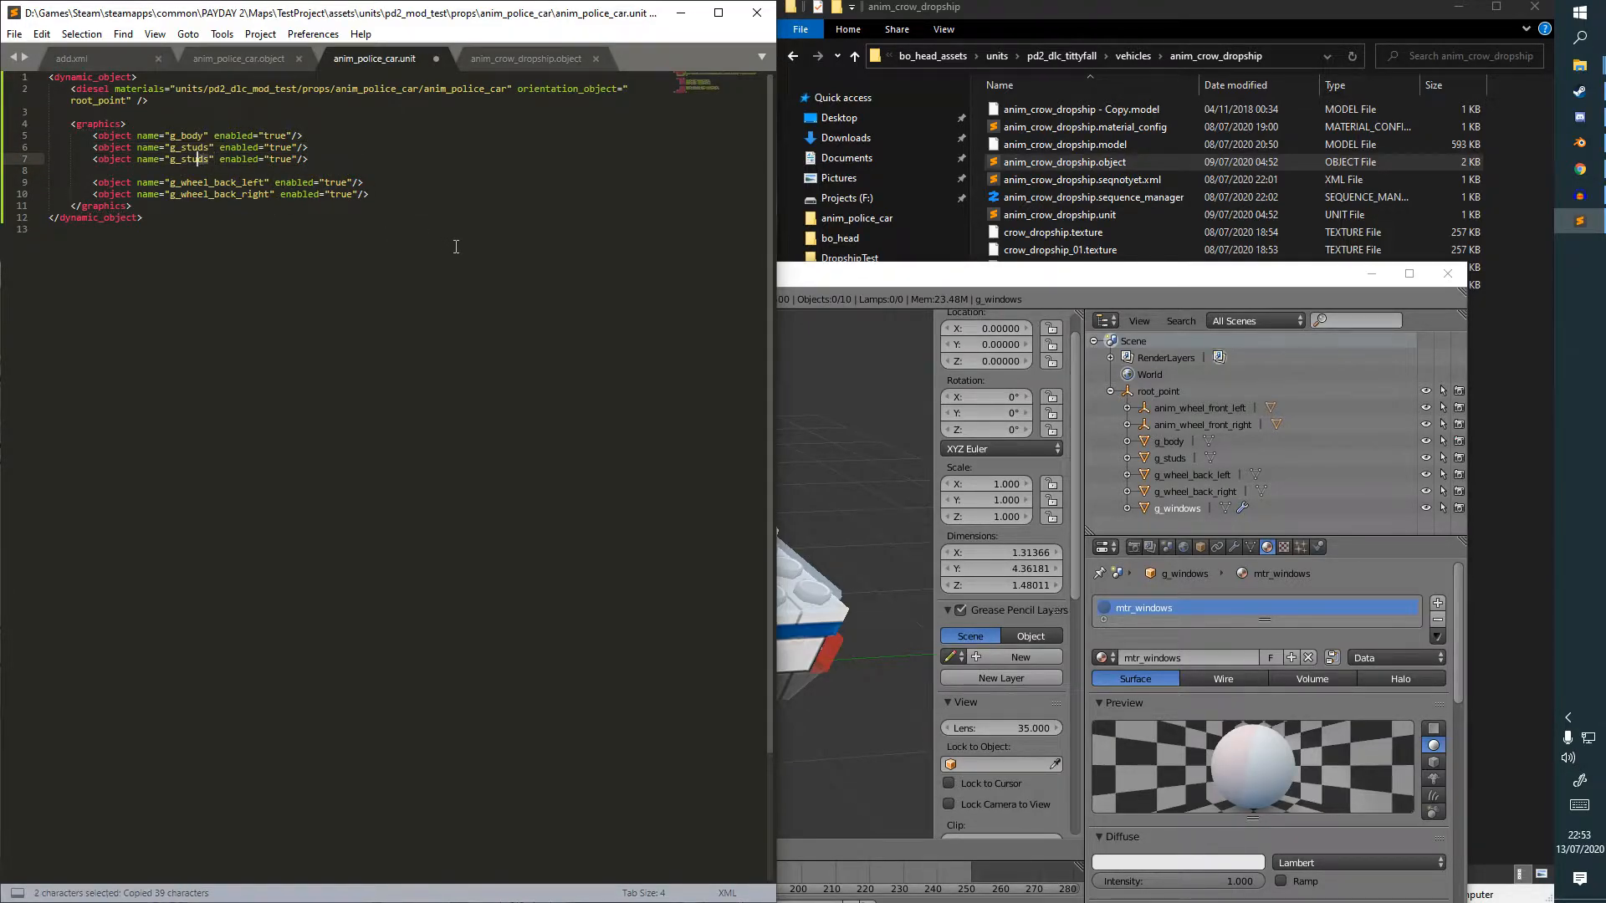
type("window")
Duplicate the two back wheel object lines directly below themselves in the graphics block.
left_click_drag(132, 206, 417, 200)
left_click(83, 175)
key("ctrl+c")
key("Right")
key("Return")
key("ctrl+v")
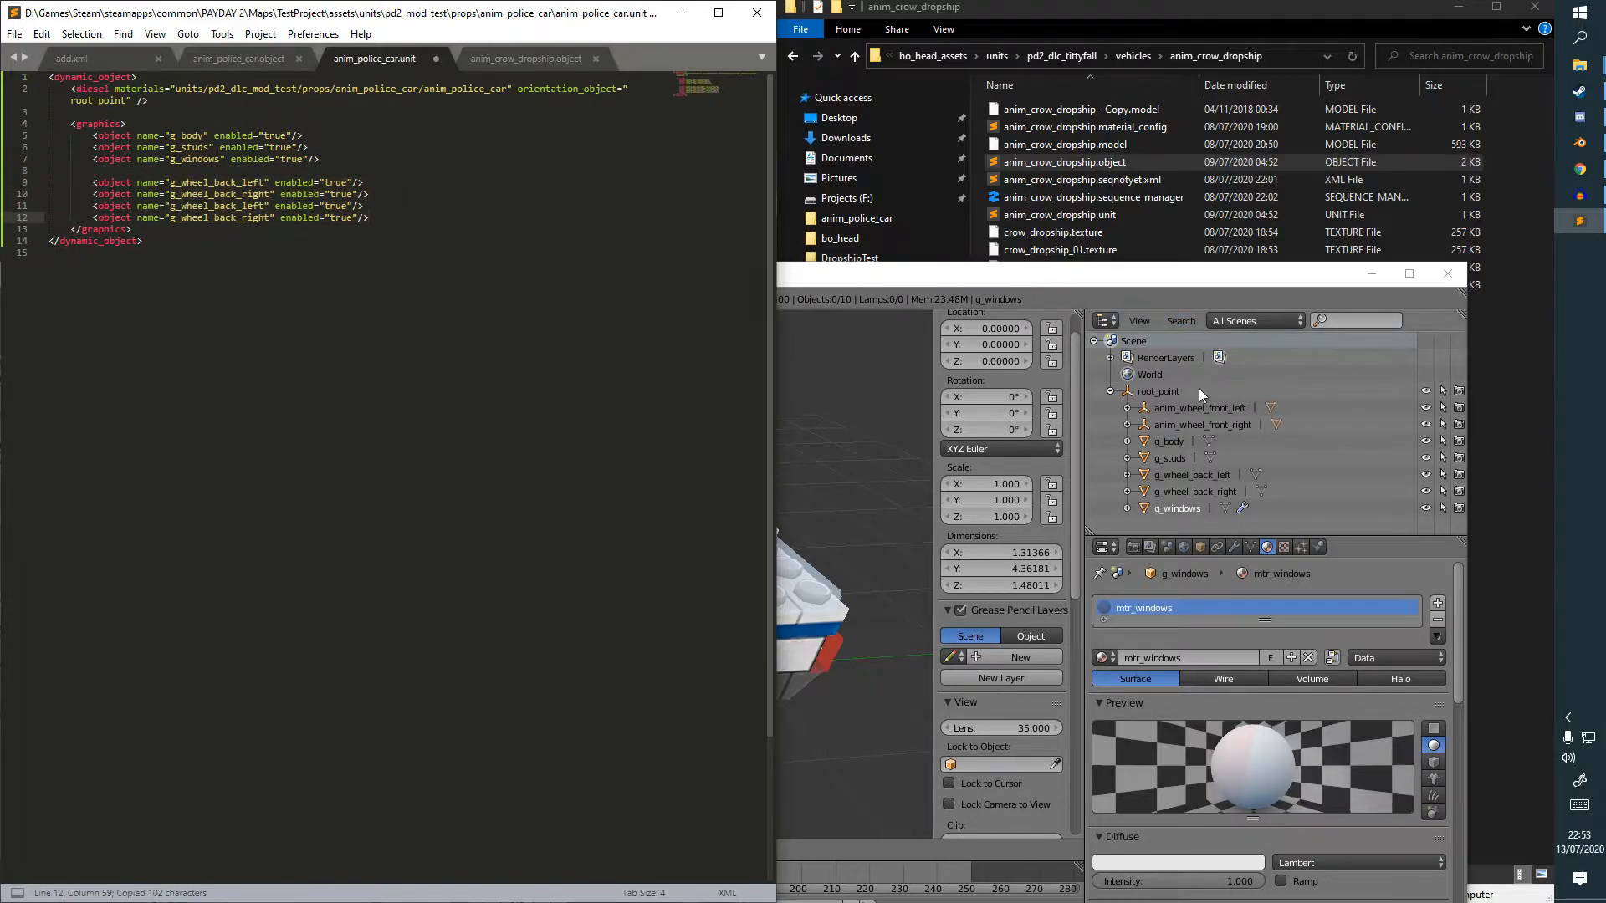
Expand the front wheel anim empties in Blender's outliner, and rename the duplicated g_wheel_back_left entry g_wheel_front_left in the text editor.
left_click(1124, 406)
left_click(1127, 442)
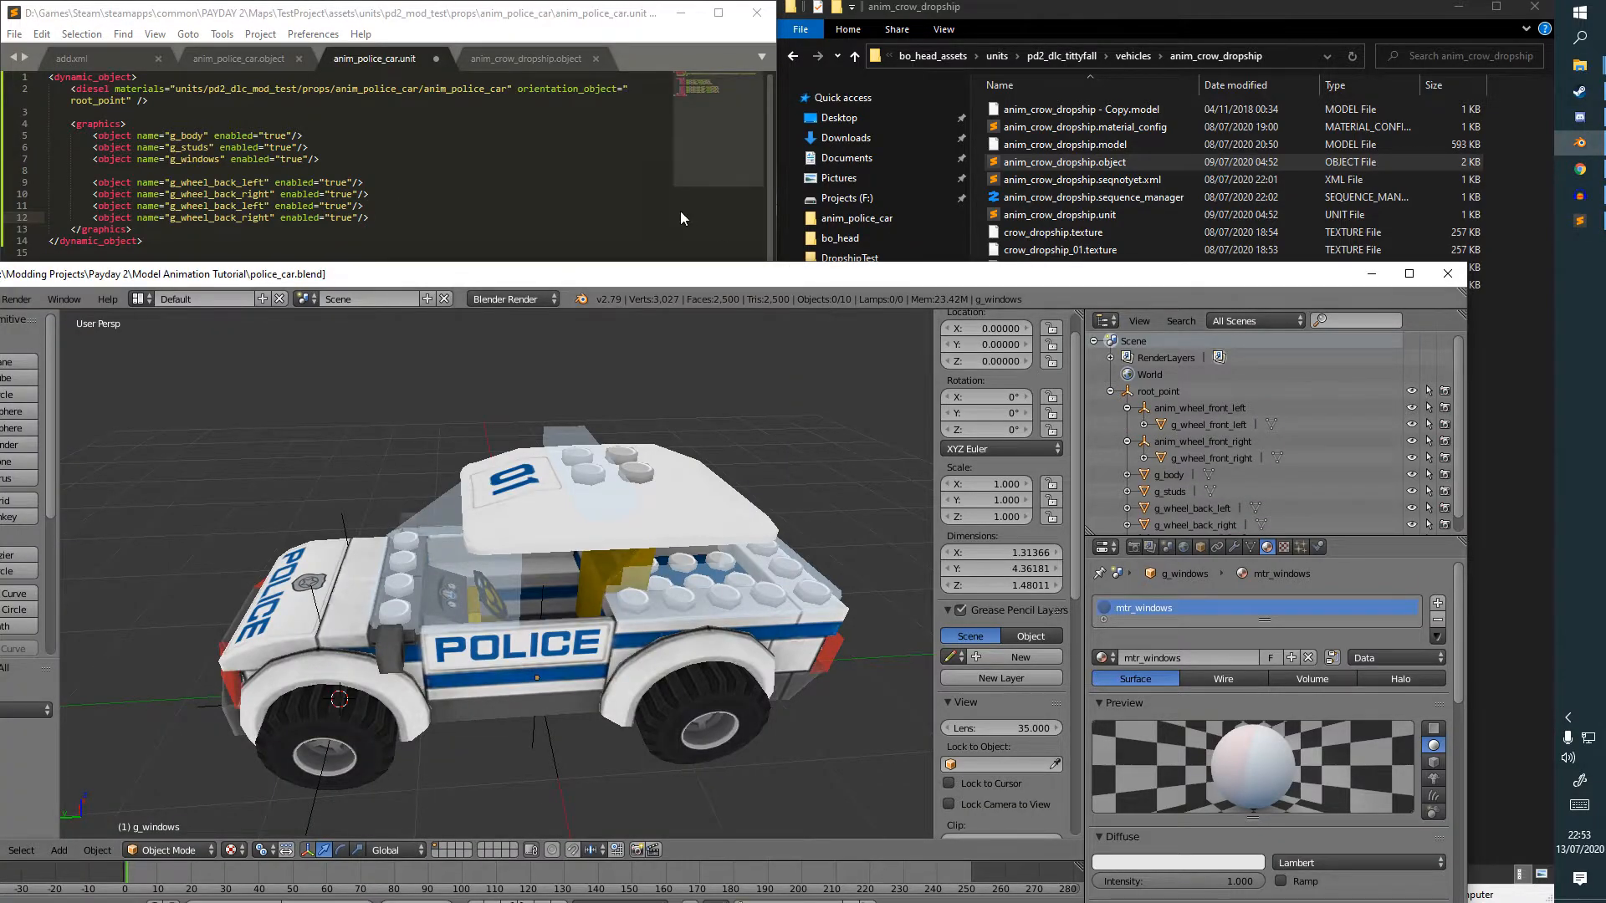
left_click(485, 172)
double_click(253, 204)
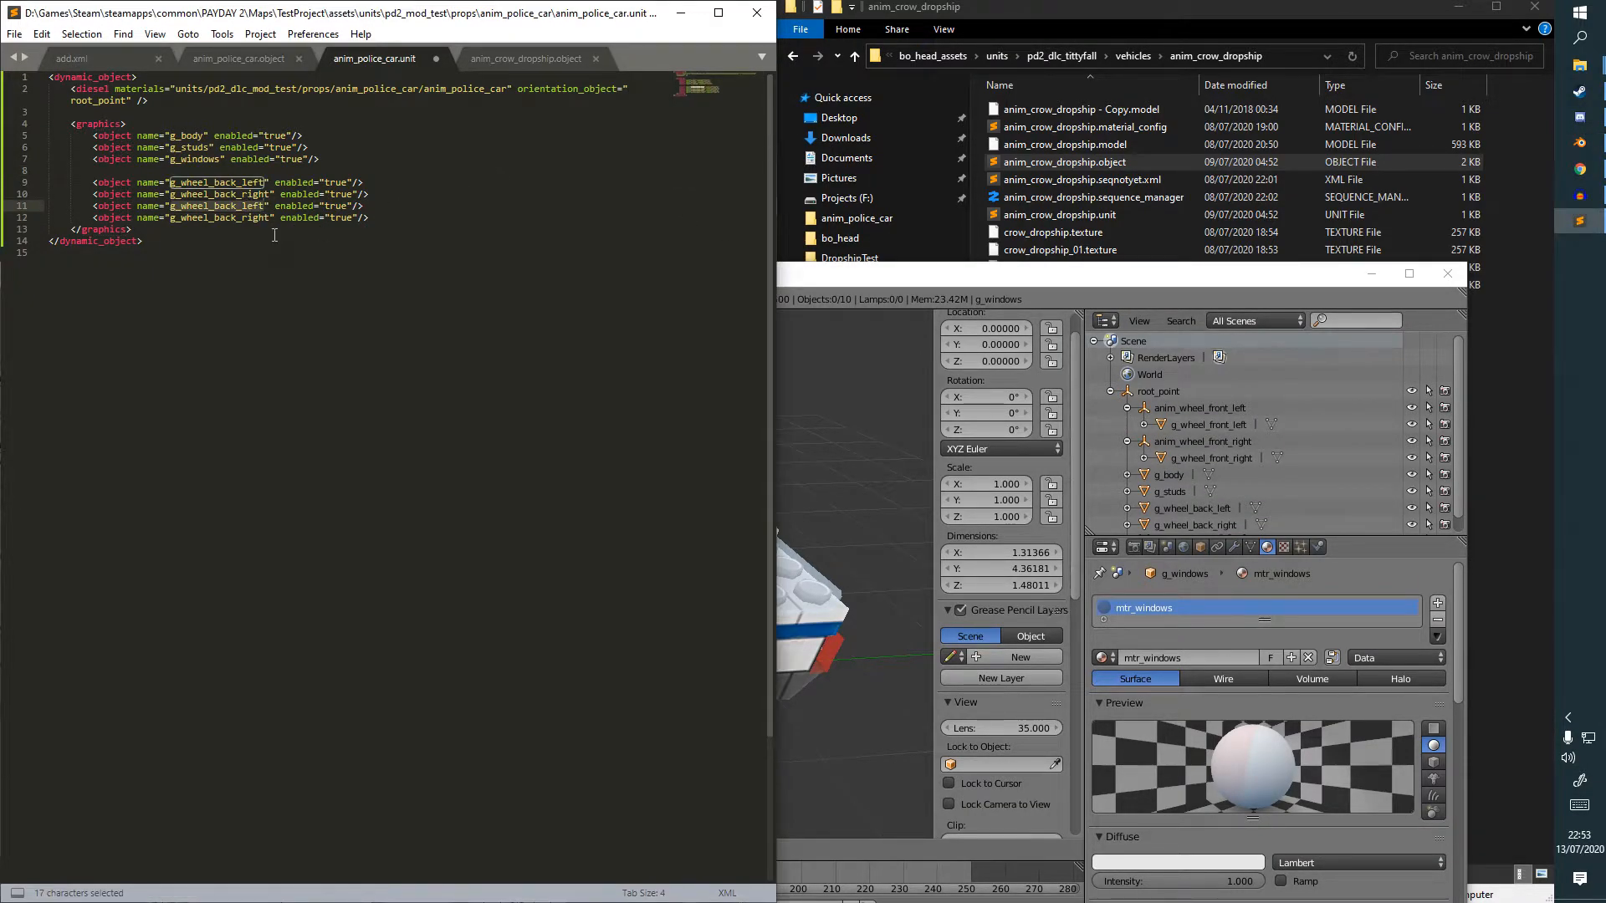
type("g_Whe")
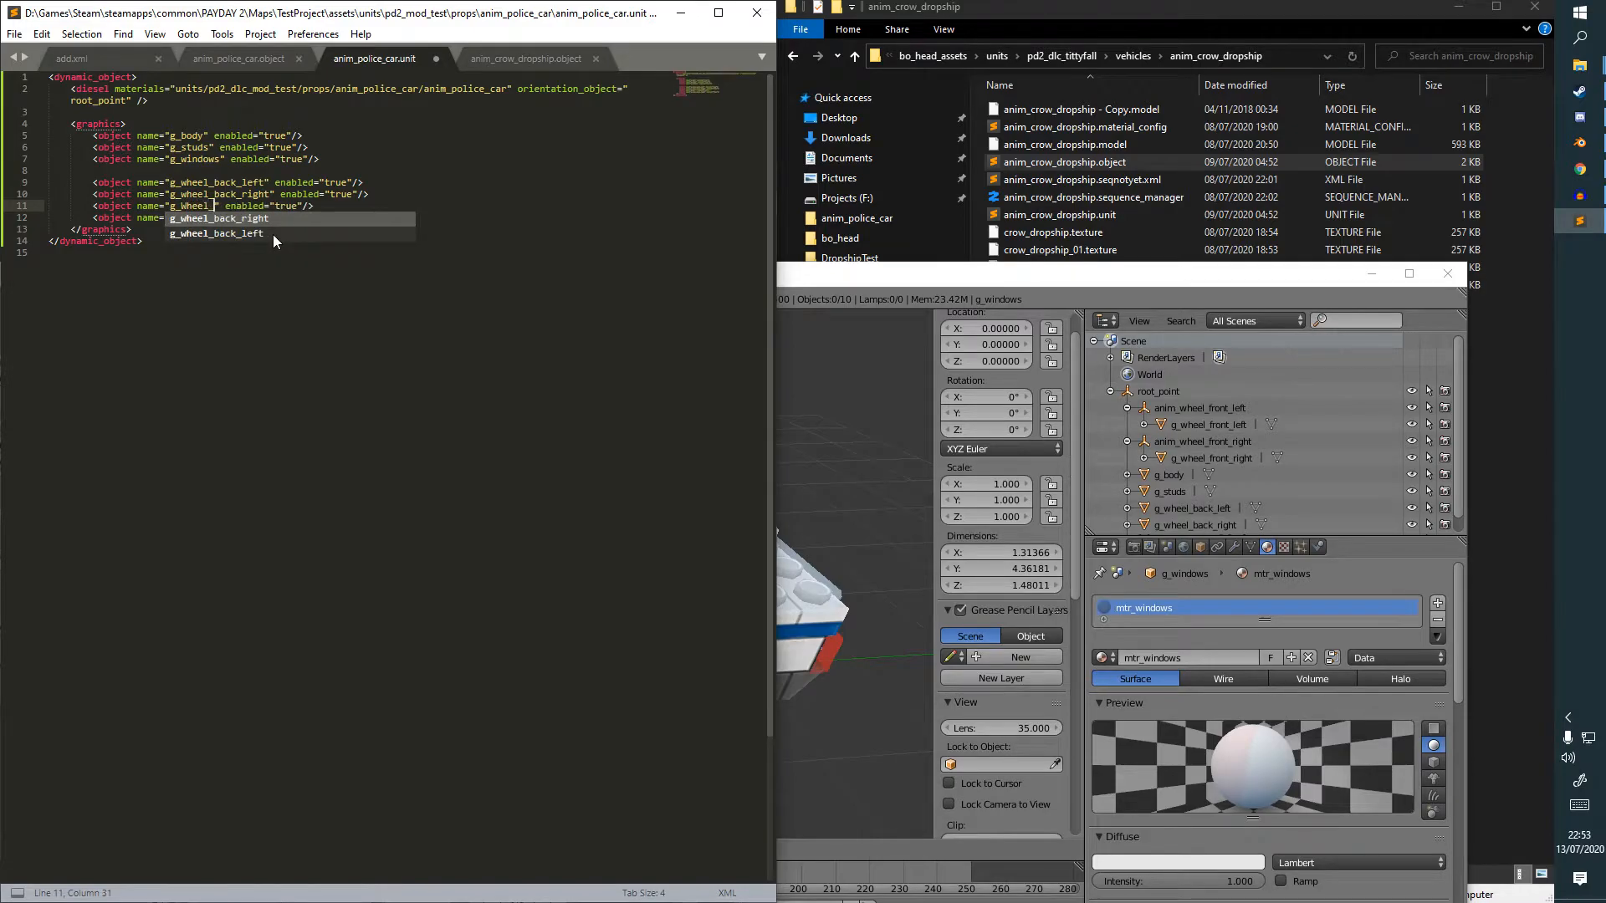
key("BackSpace")
key("BackSpace")
key("BackSpace")
type("wheel_front_")
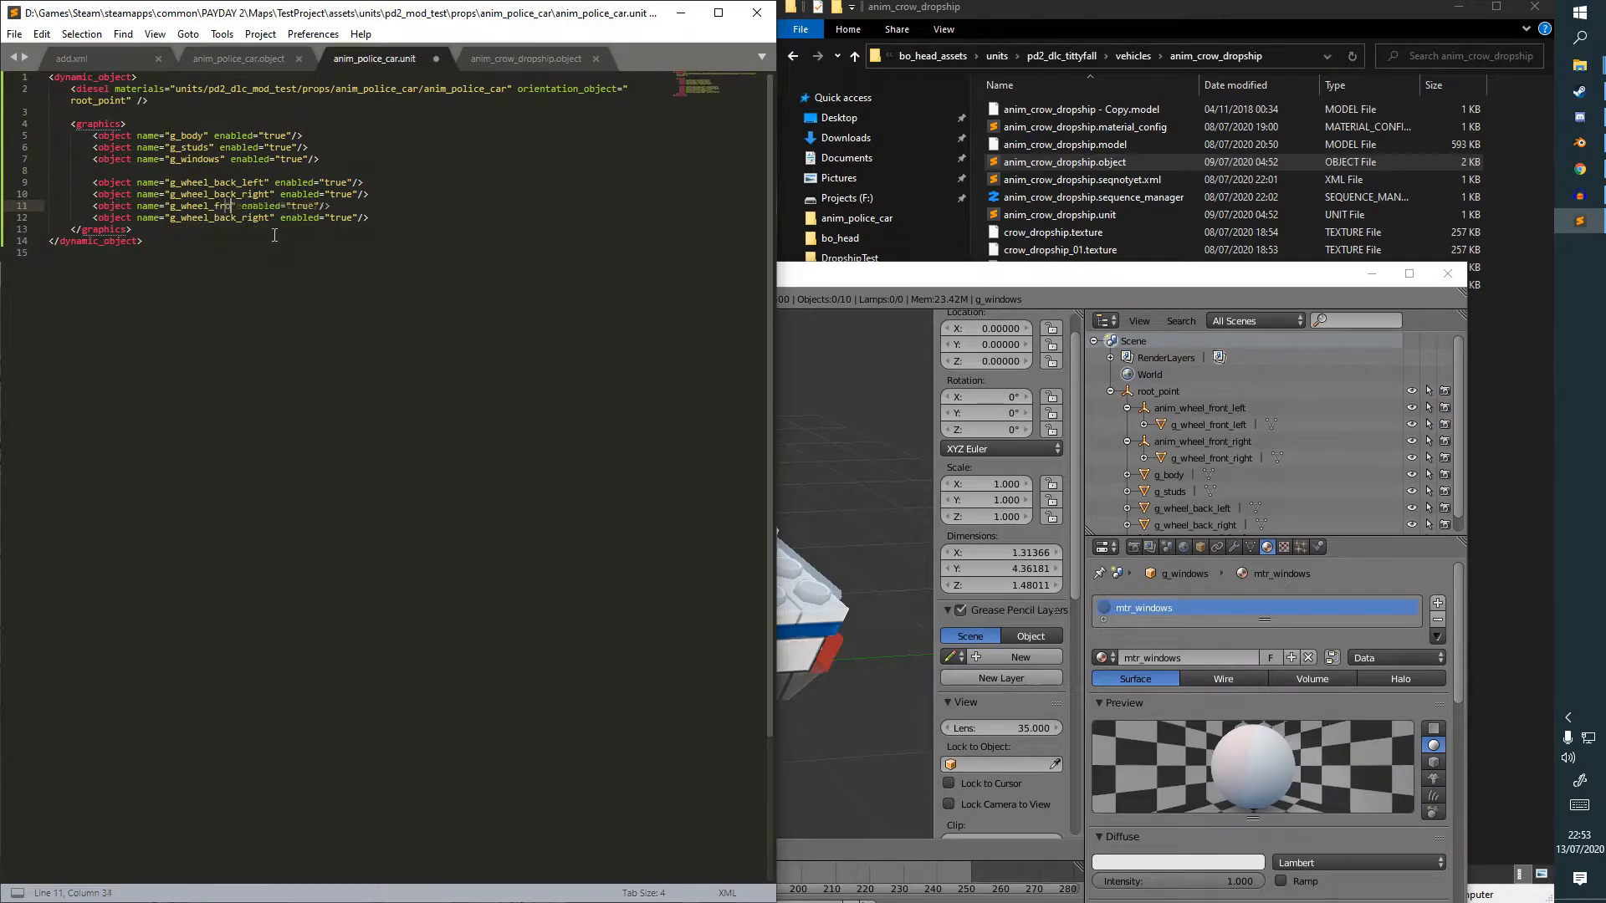
type("left")
Rename the duplicated g_wheel_back_right entry g_wheel_front_right and save the file.
key("Down")
key("ctrl+d")
type("g_whee")
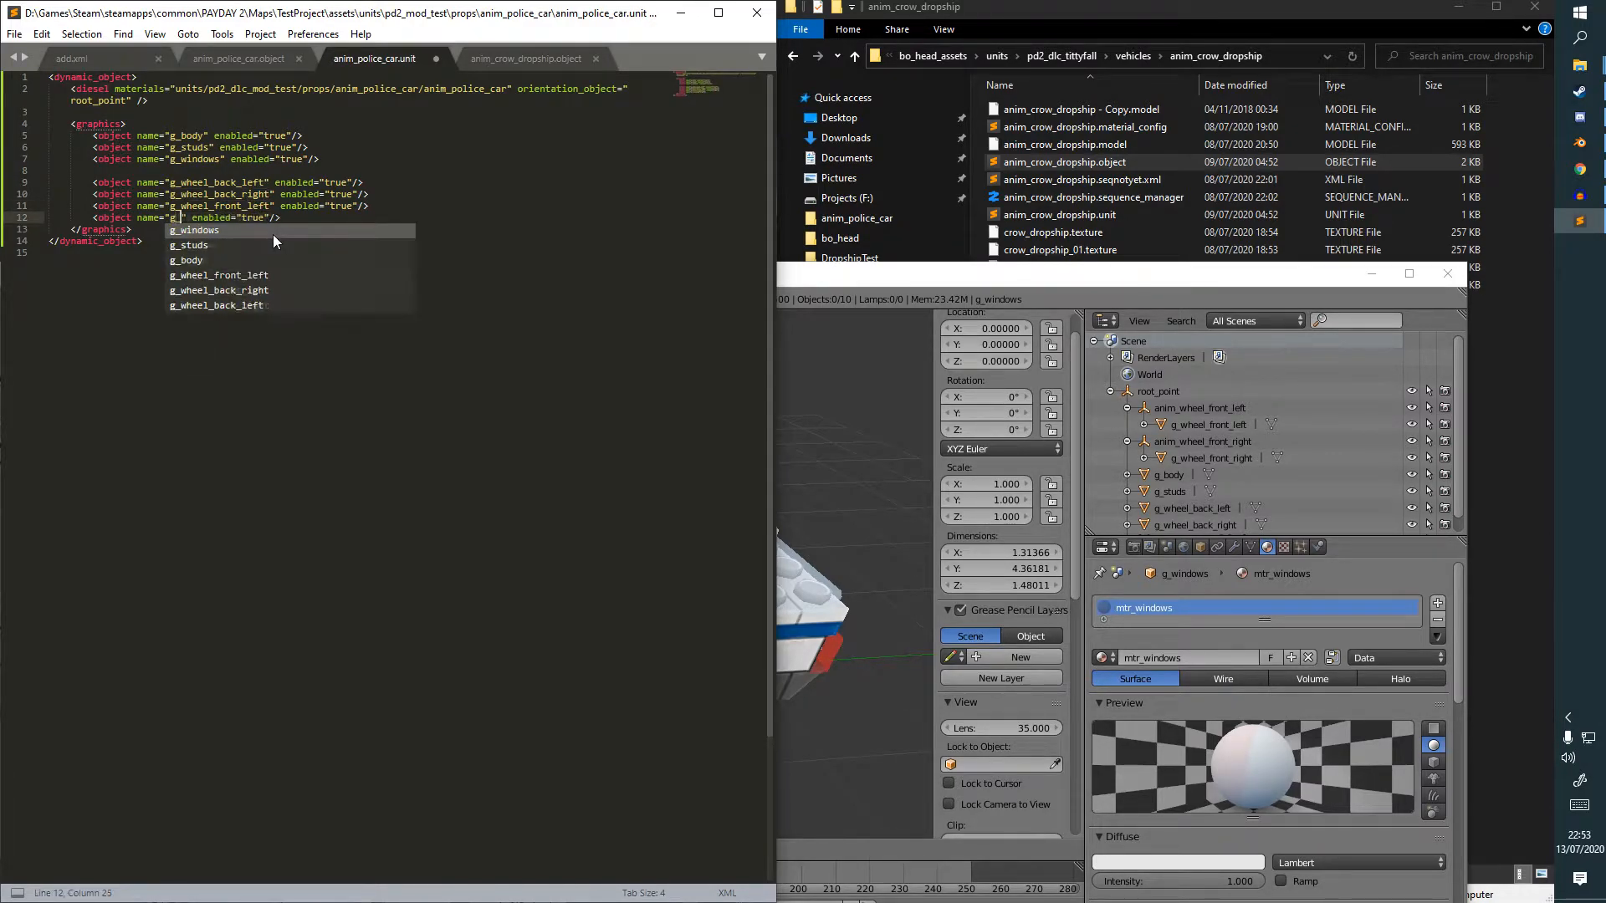
type("l_front_right")
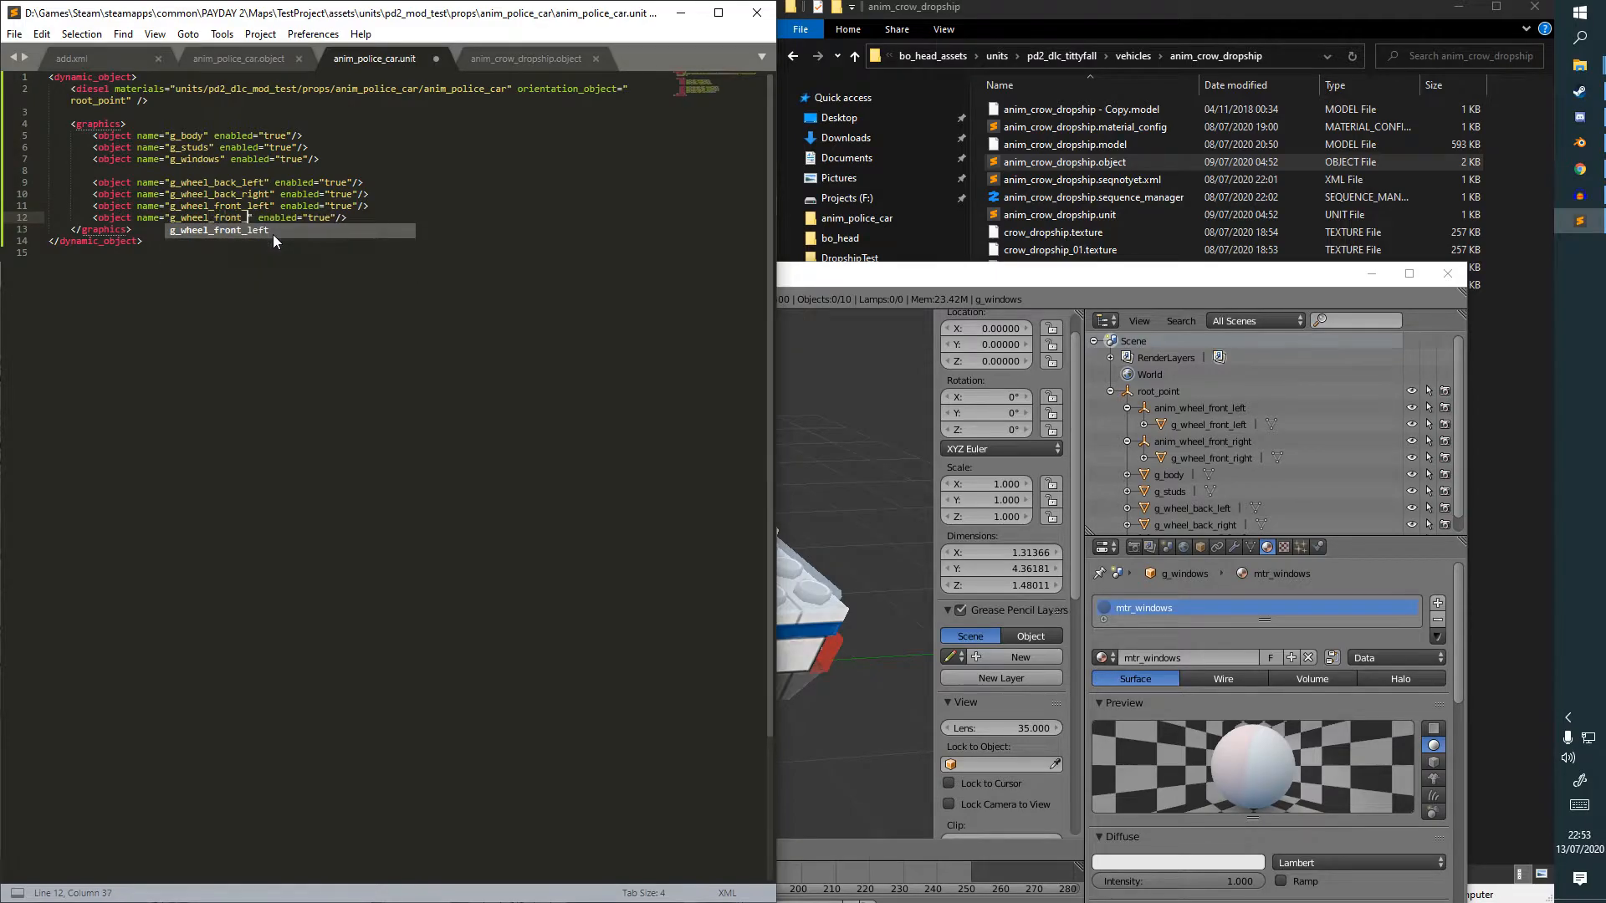
key("ctrl+s")
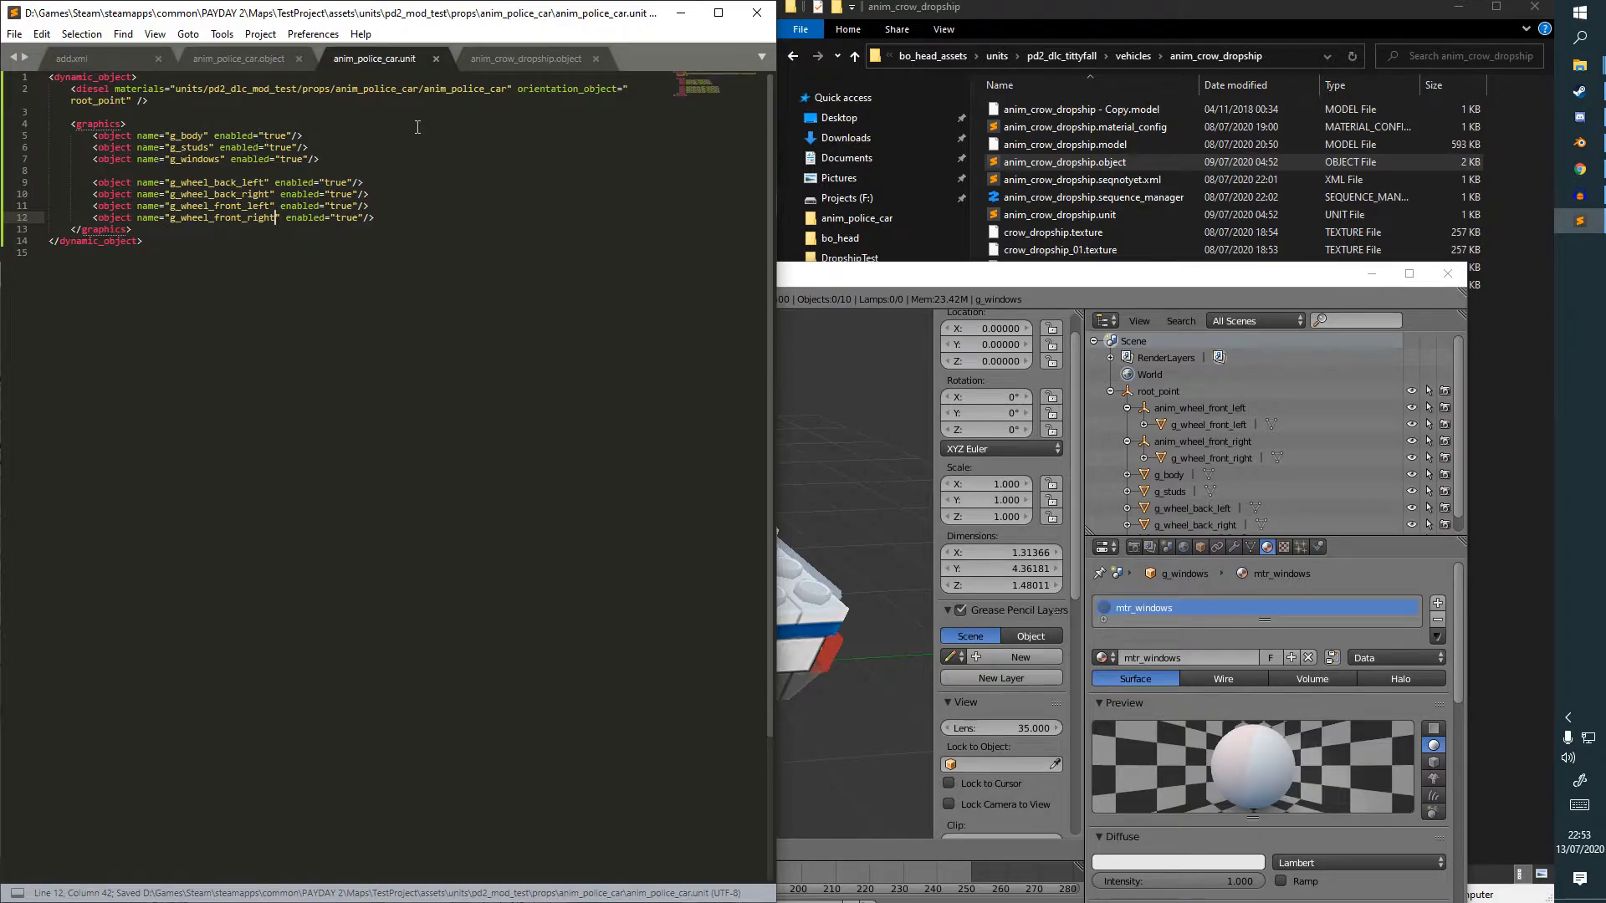
Move the whole dynamic_object definition from anim_police_car.unit into anim_police_car.object and save it.
key("ctrl+a")
key("ctrl+x")
left_click(228, 61)
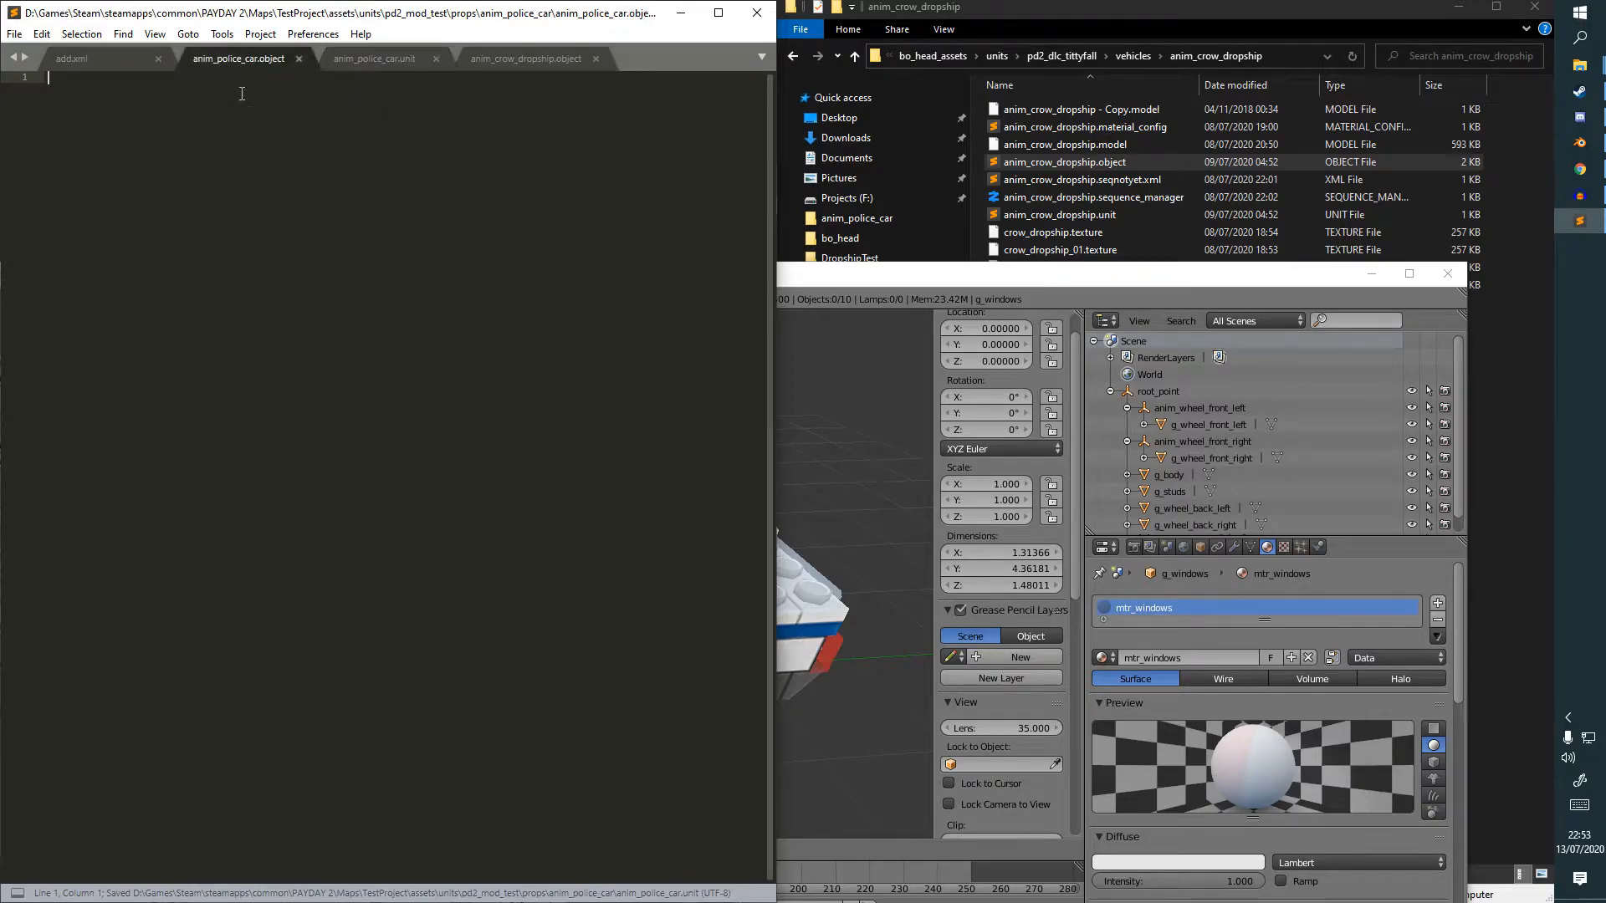
key("ctrl+a")
key("ctrl+v")
key("ctrl+s")
Close anim_crow_dropship.object and open anim_crow_dropship.unit from the anim_crow_dropship folder.
left_click(376, 58)
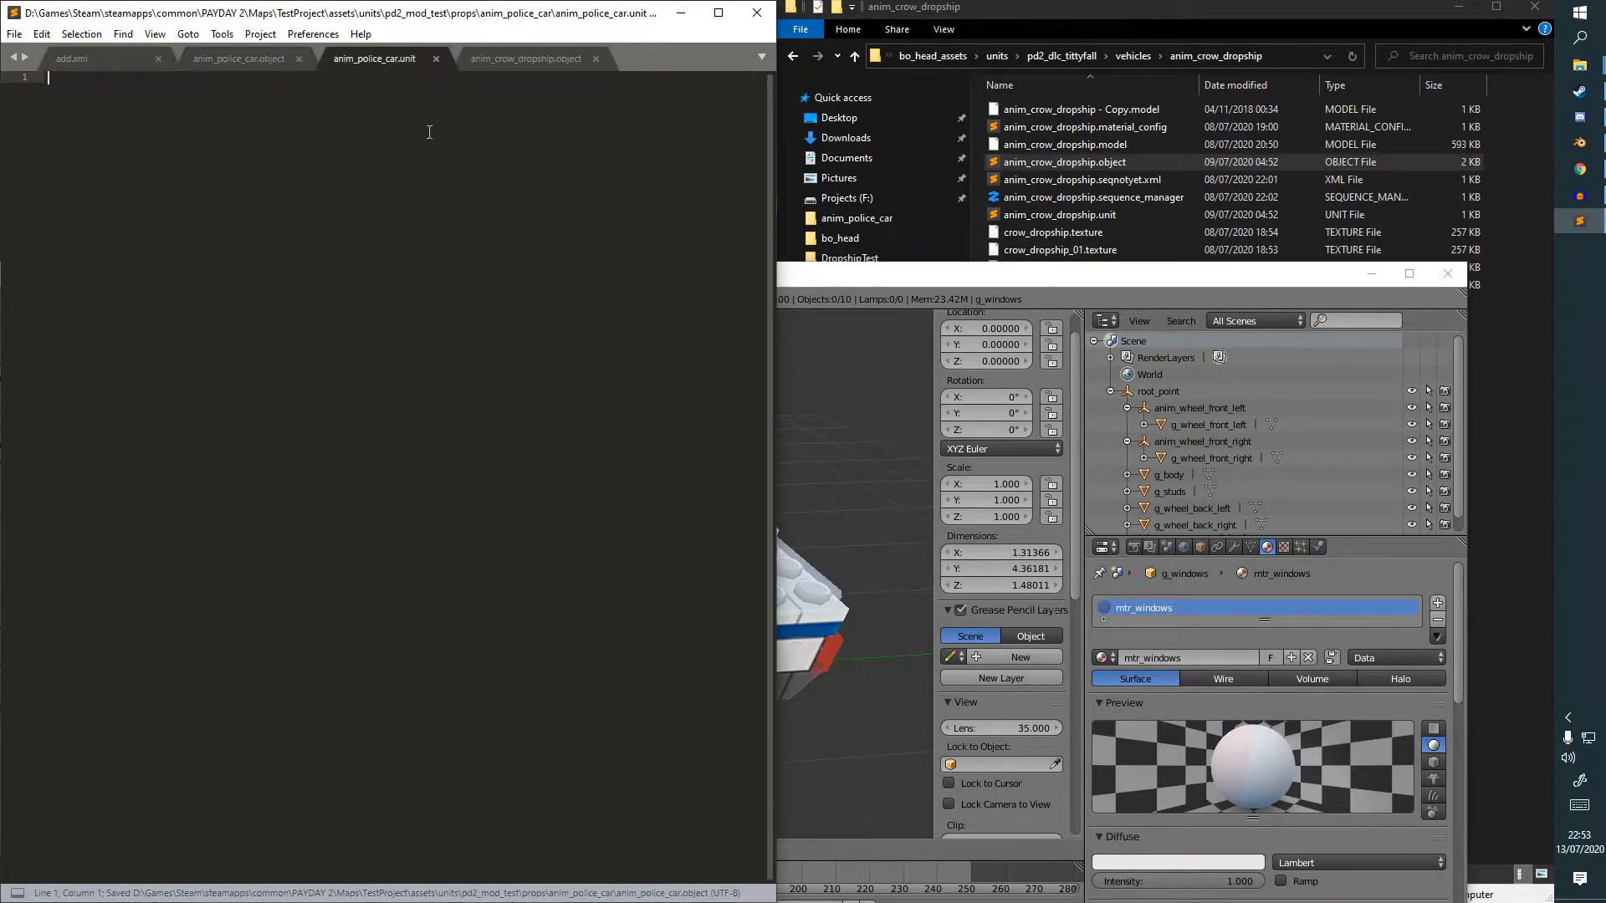
left_click(510, 58)
left_click(595, 59)
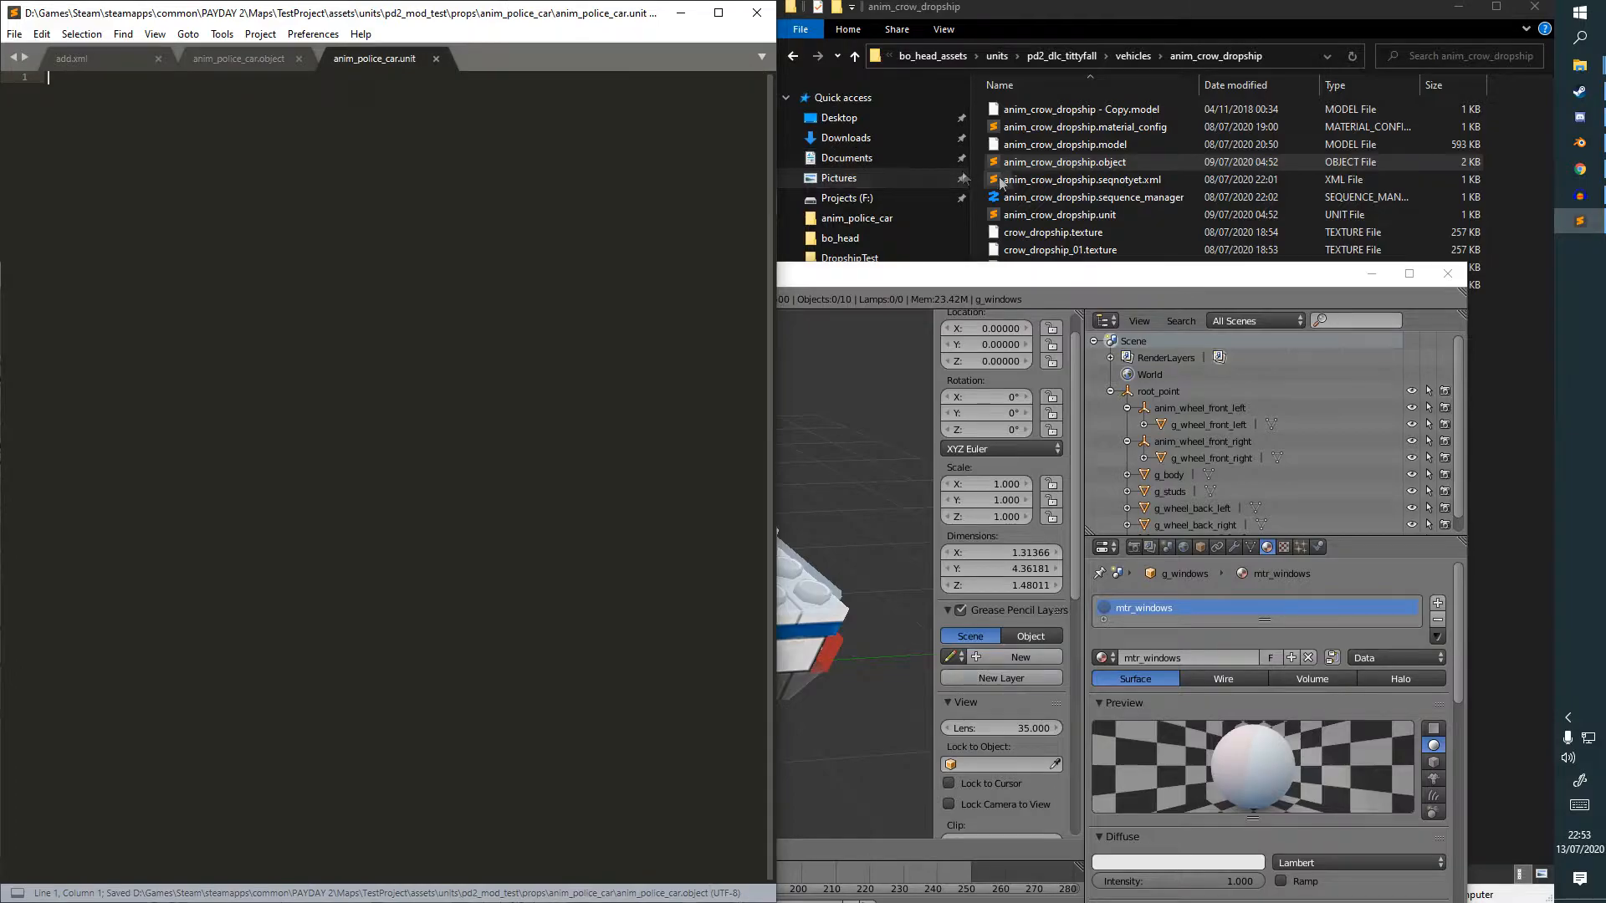
left_click(1101, 166)
double_click(1111, 216)
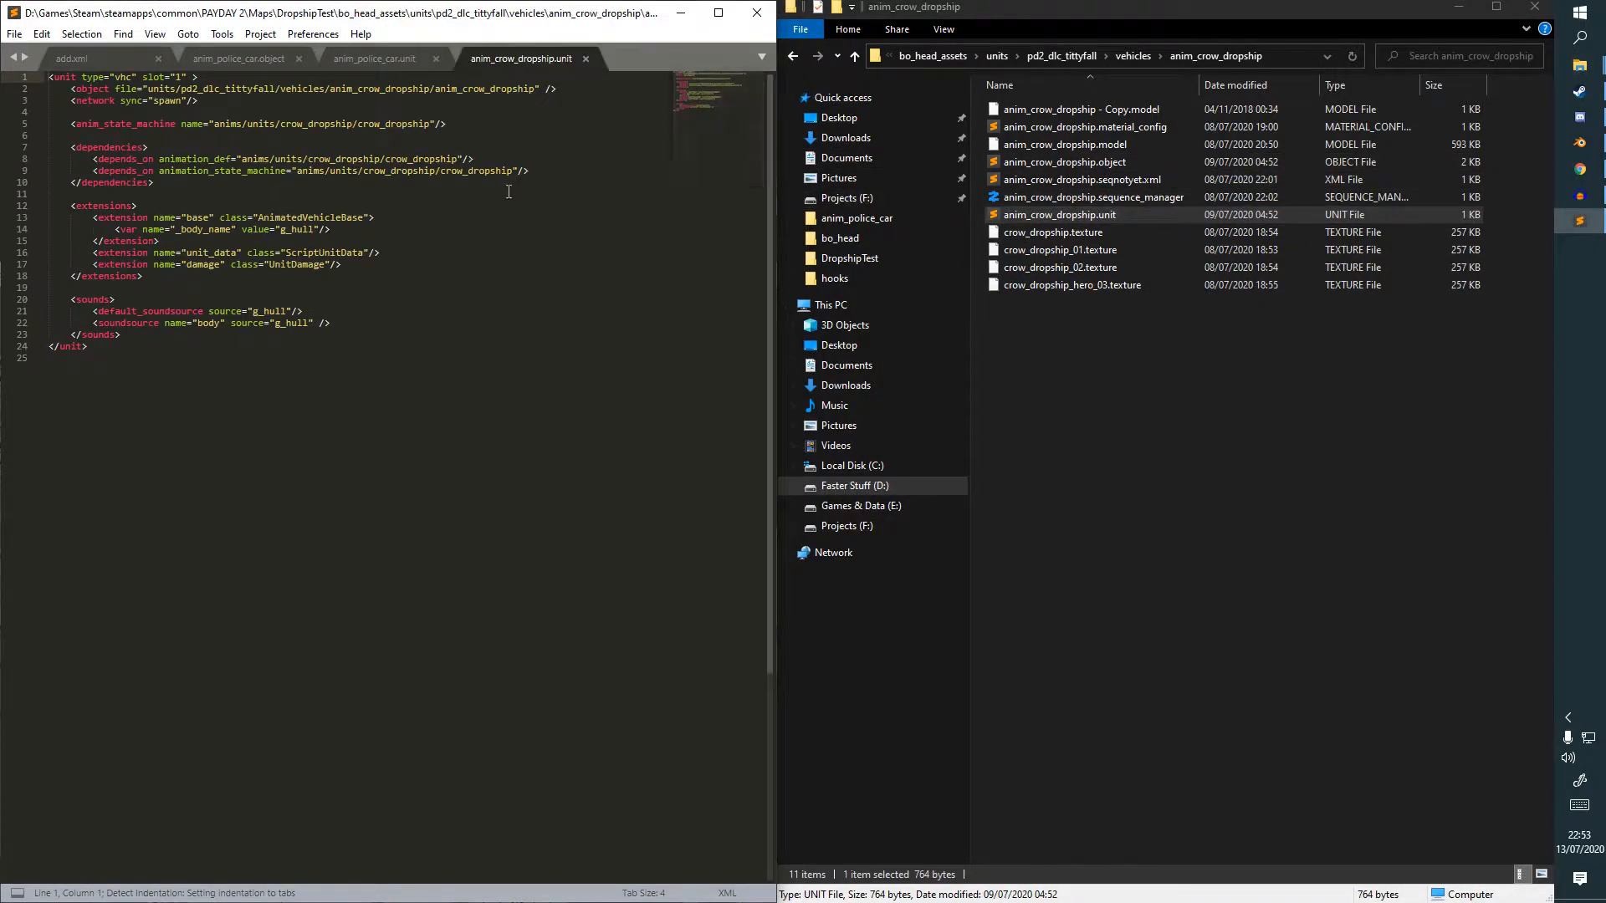
Copy the full contents of anim_crow_dropship.unit into anim_police_car.unit and close the dropship file.
key("ctrl+a")
key("ctrl+c")
left_click(403, 59)
key("ctrl+v")
left_click(586, 59)
Remove the stray spaces before the closing brackets of the unit and object tags in anim_police_car.unit and save.
left_click(155, 124)
left_click(117, 77)
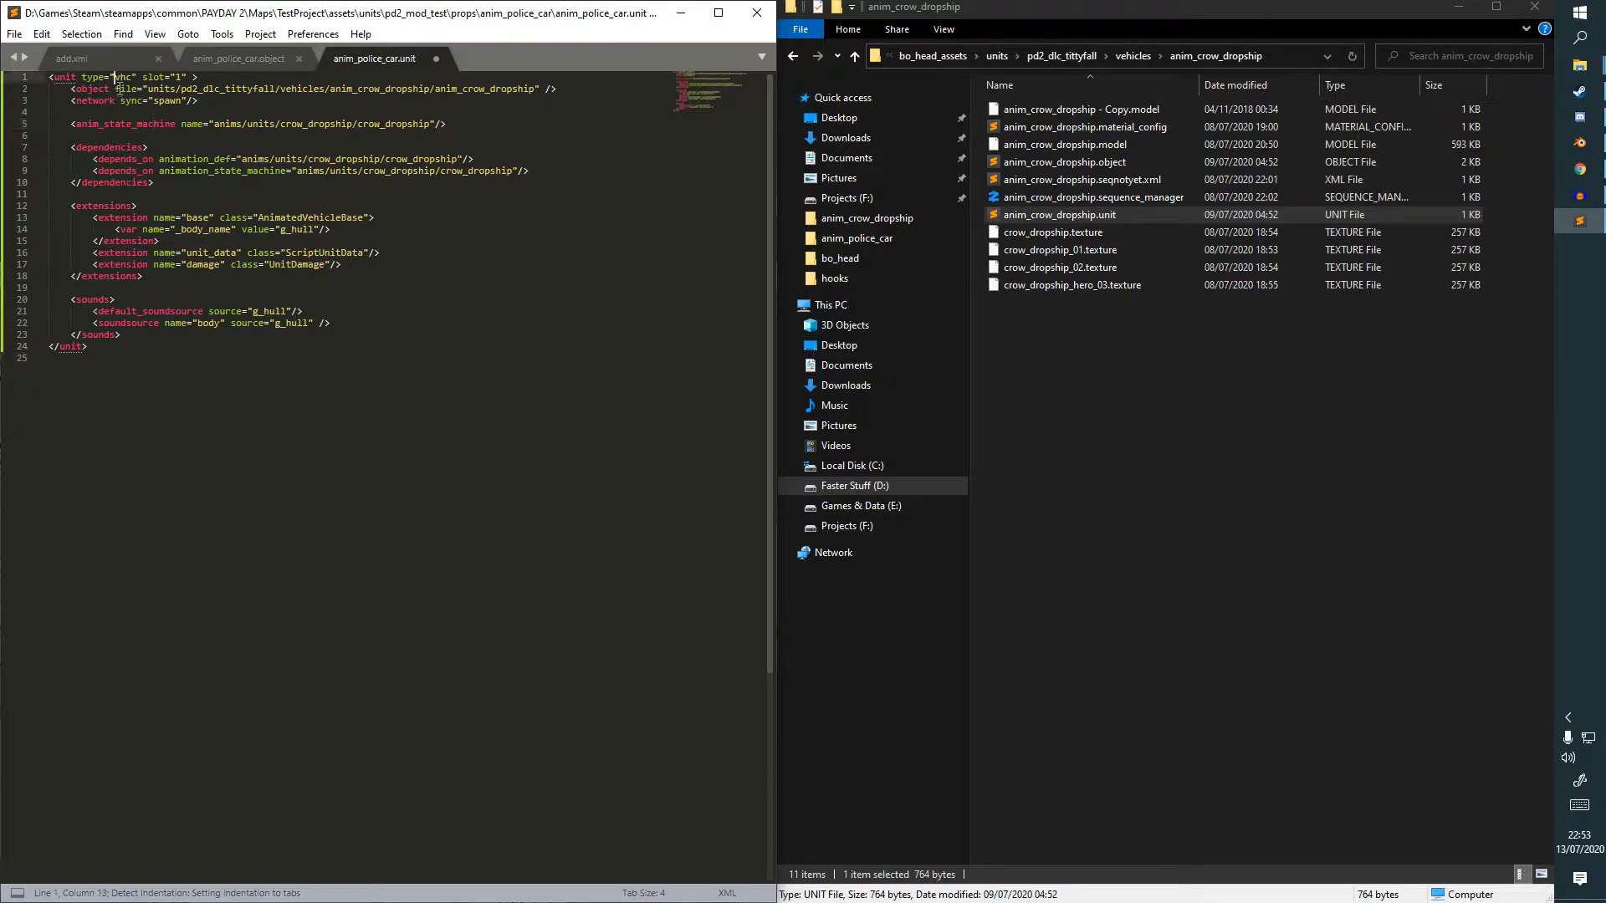
double_click(124, 77)
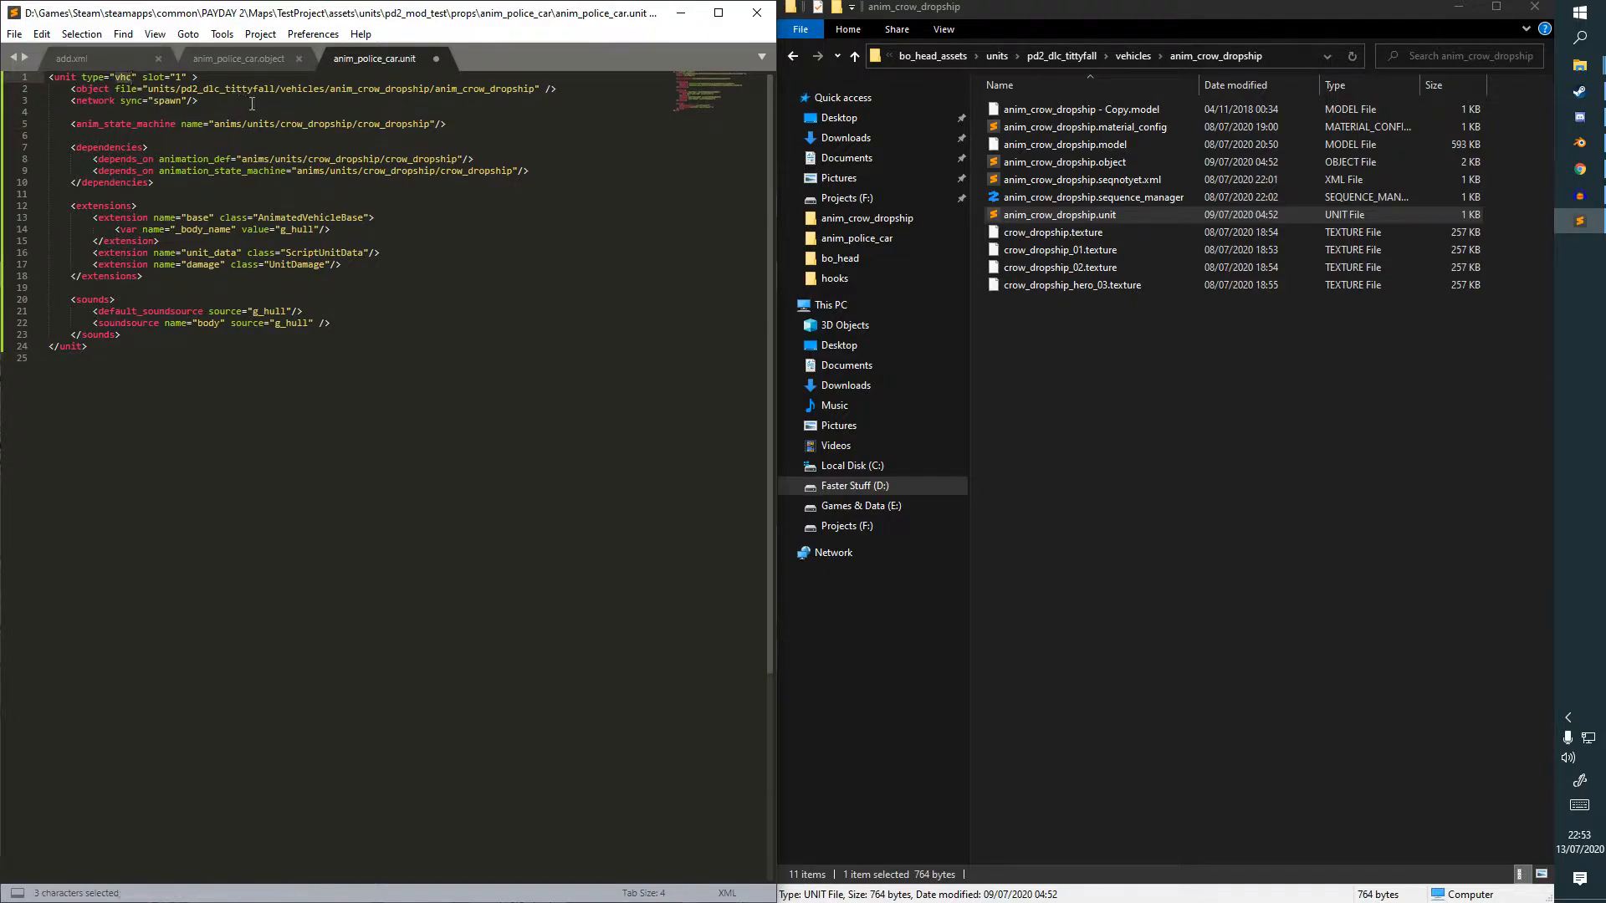
left_click_drag(143, 77, 188, 77)
left_click(183, 79)
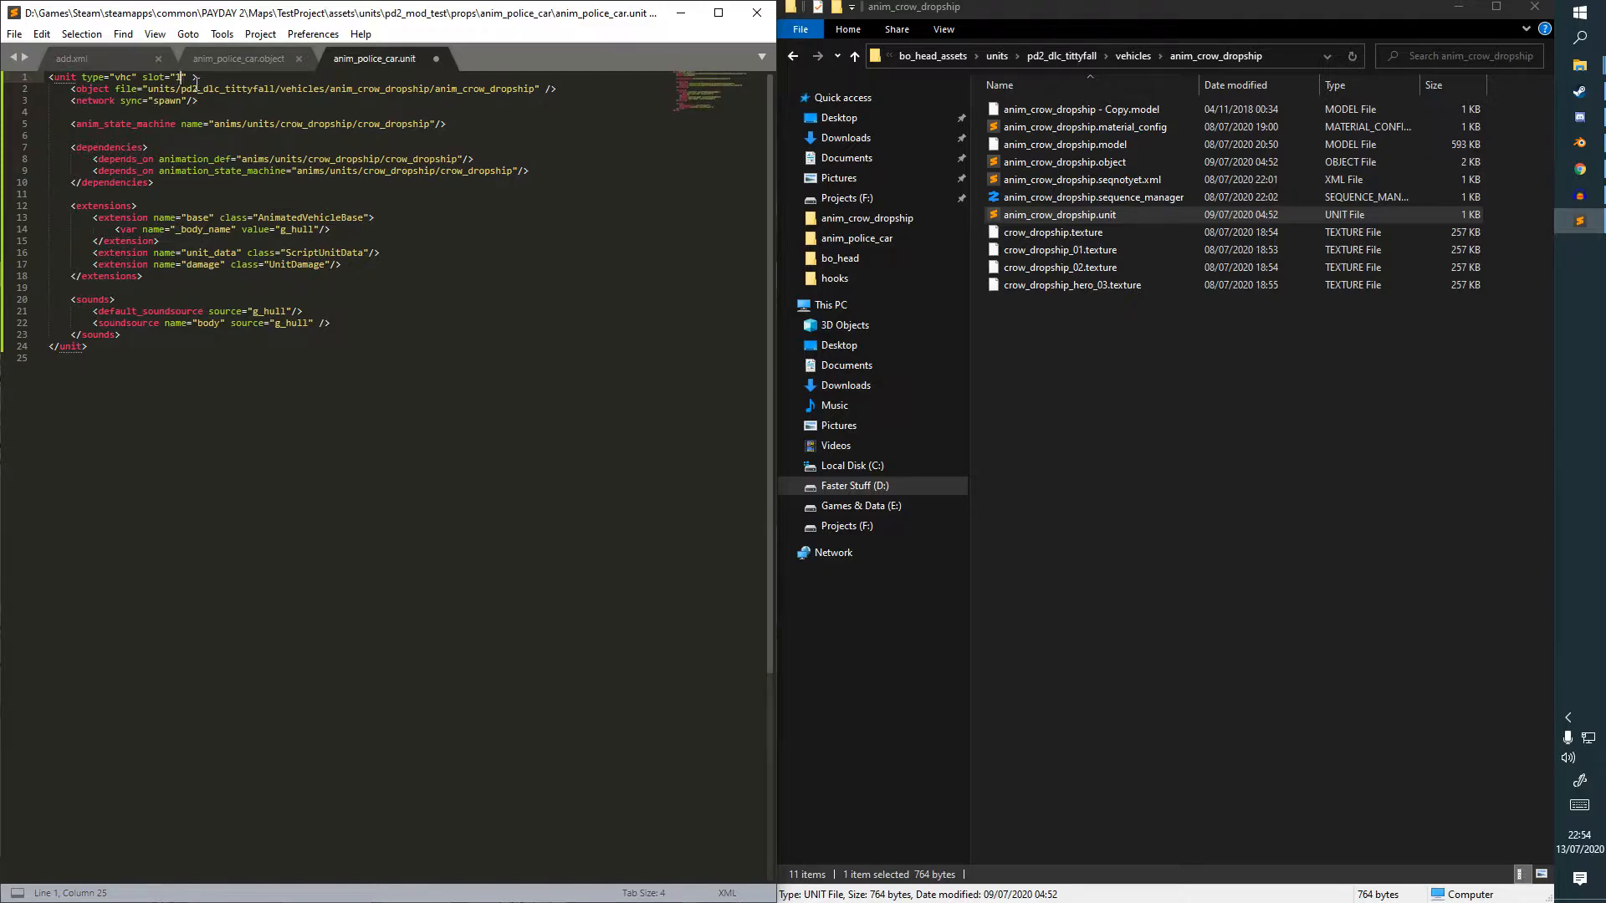
key("BackSpace")
key("ctrl+s")
left_click(579, 86)
key("Left")
key("BackSpace")
key("ctrl+s")
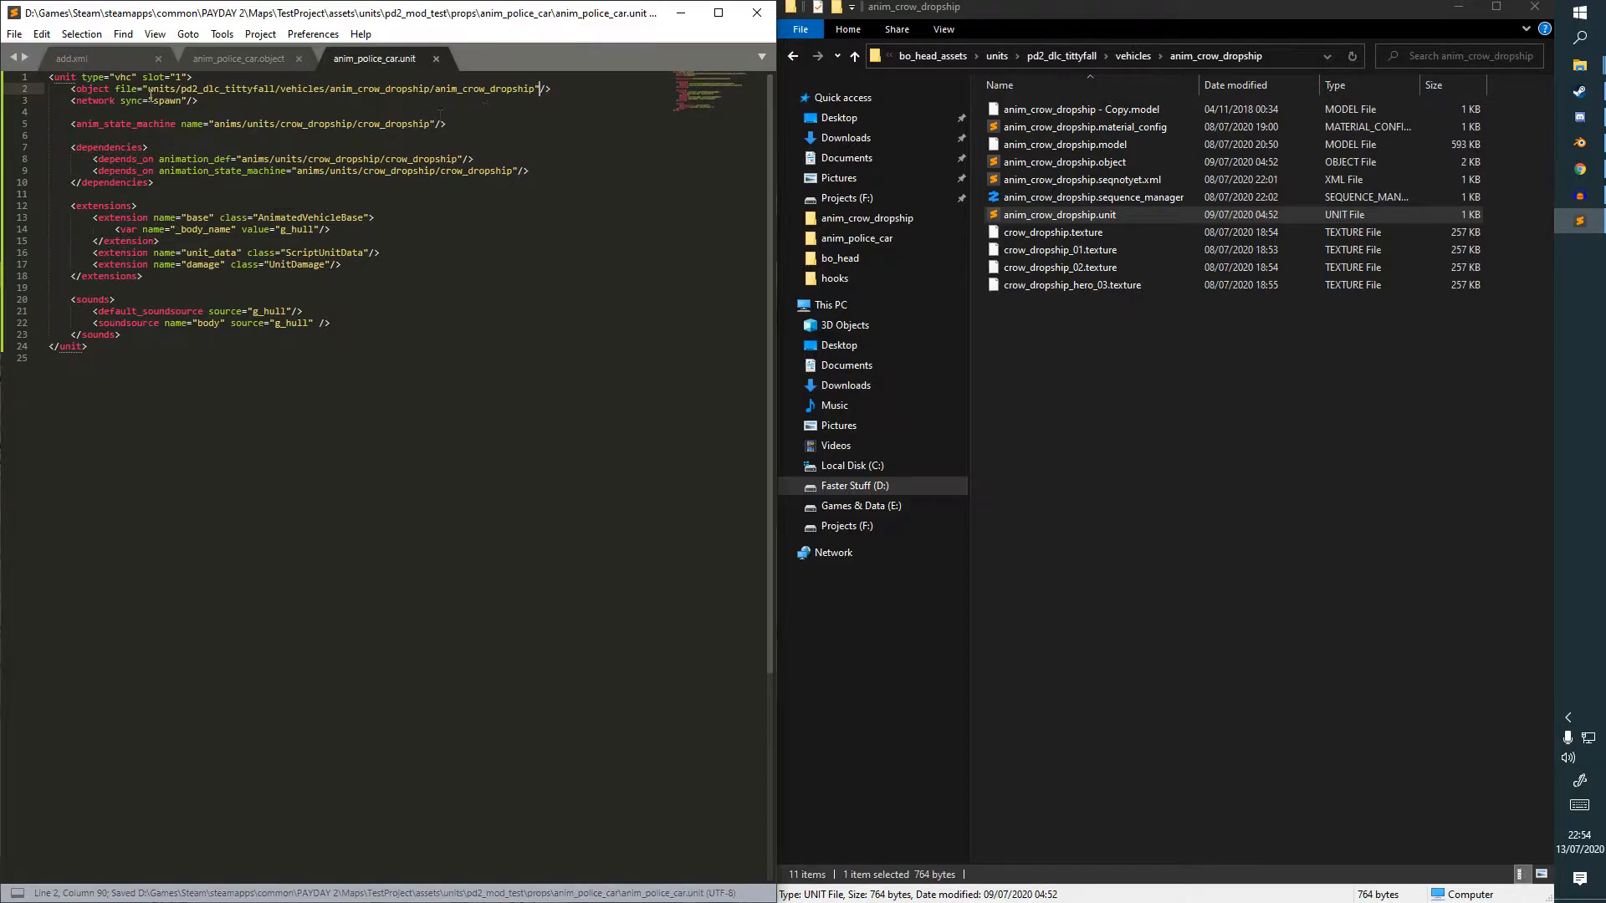
Set the object file path to units/pd2_mod_test/props/anim_police_car/anim_police_car and save.
left_click_drag(149, 89, 537, 89)
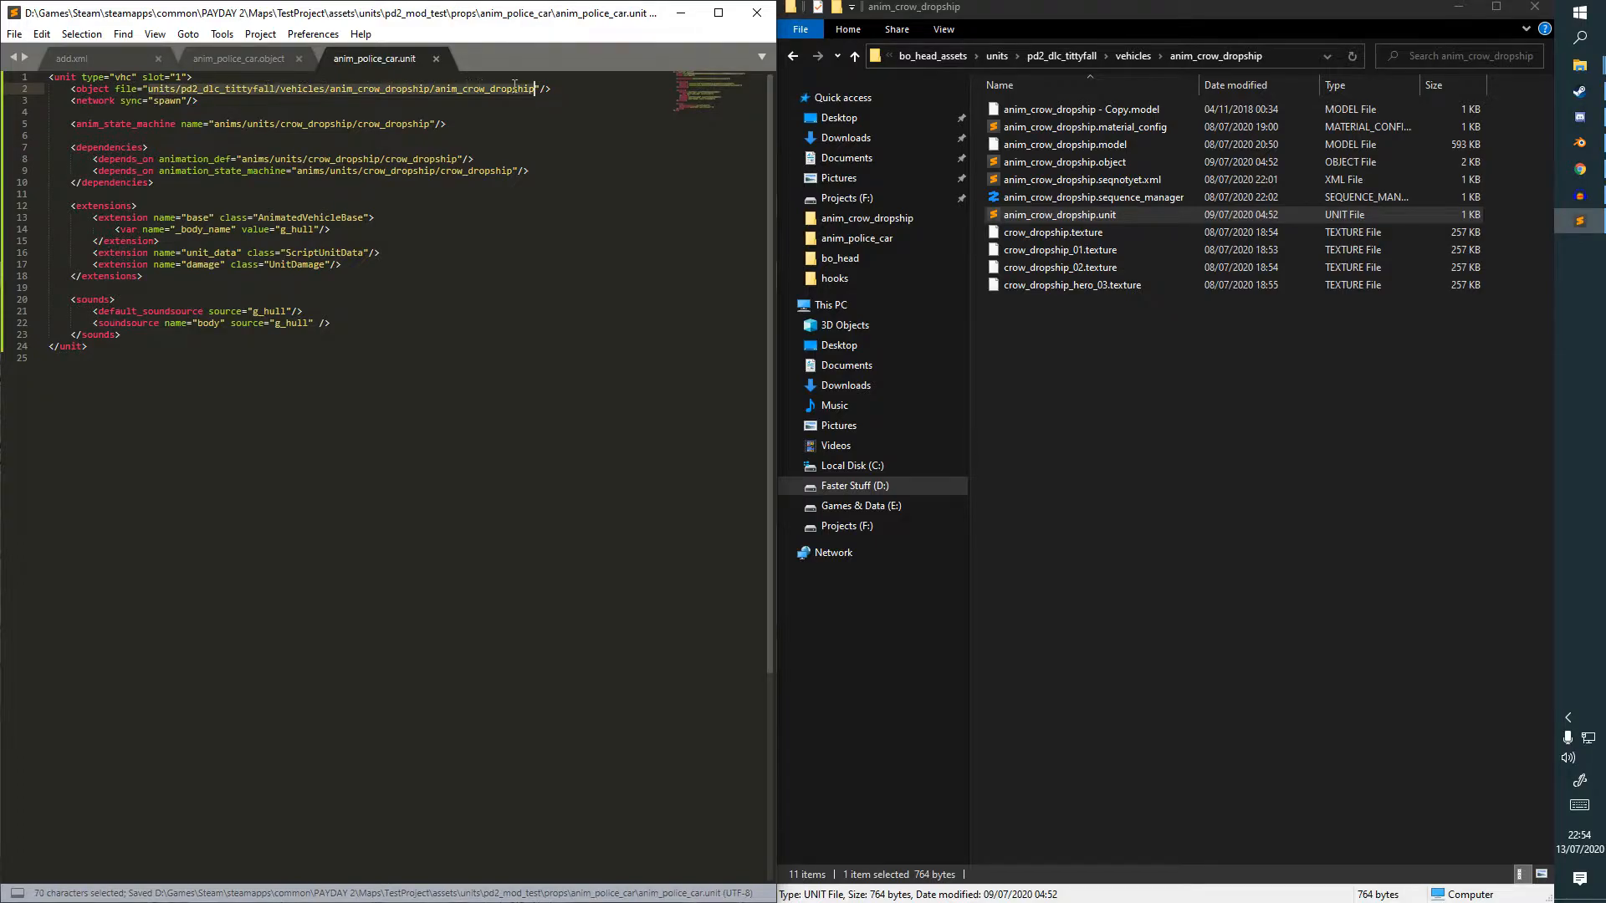
type("units/pd2_")
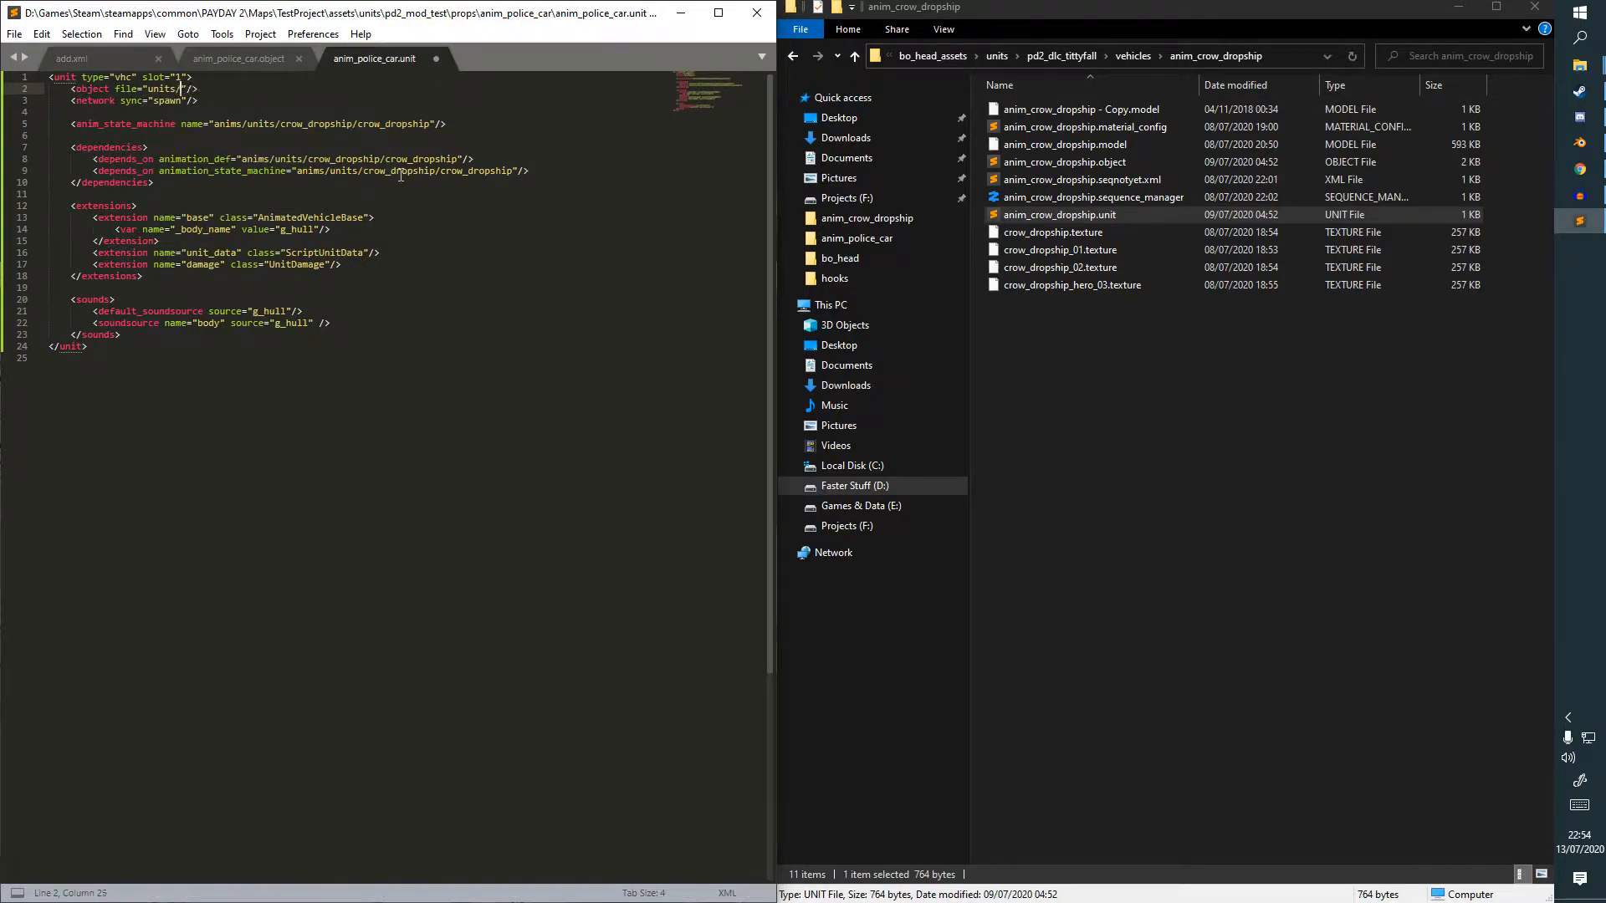
type("mod_test/props/anim_police_car/anim_police_car")
key("ctrl+s")
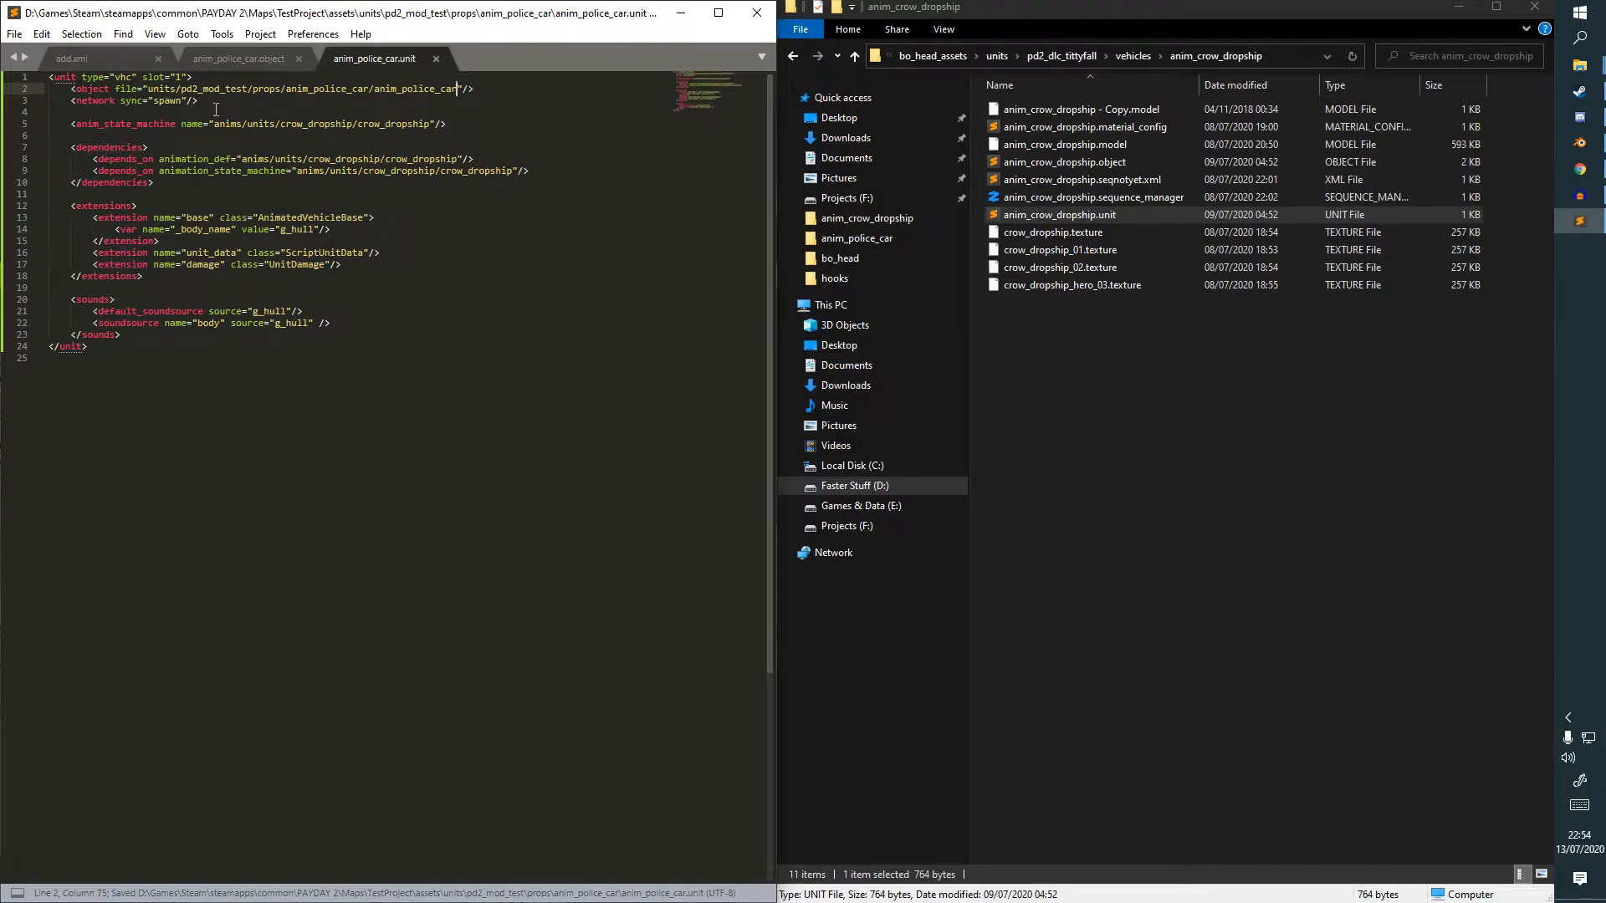
Delete the anim_state_machine line and the dependencies block from anim_police_car.unit and save.
left_click_drag(498, 126, 62, 113)
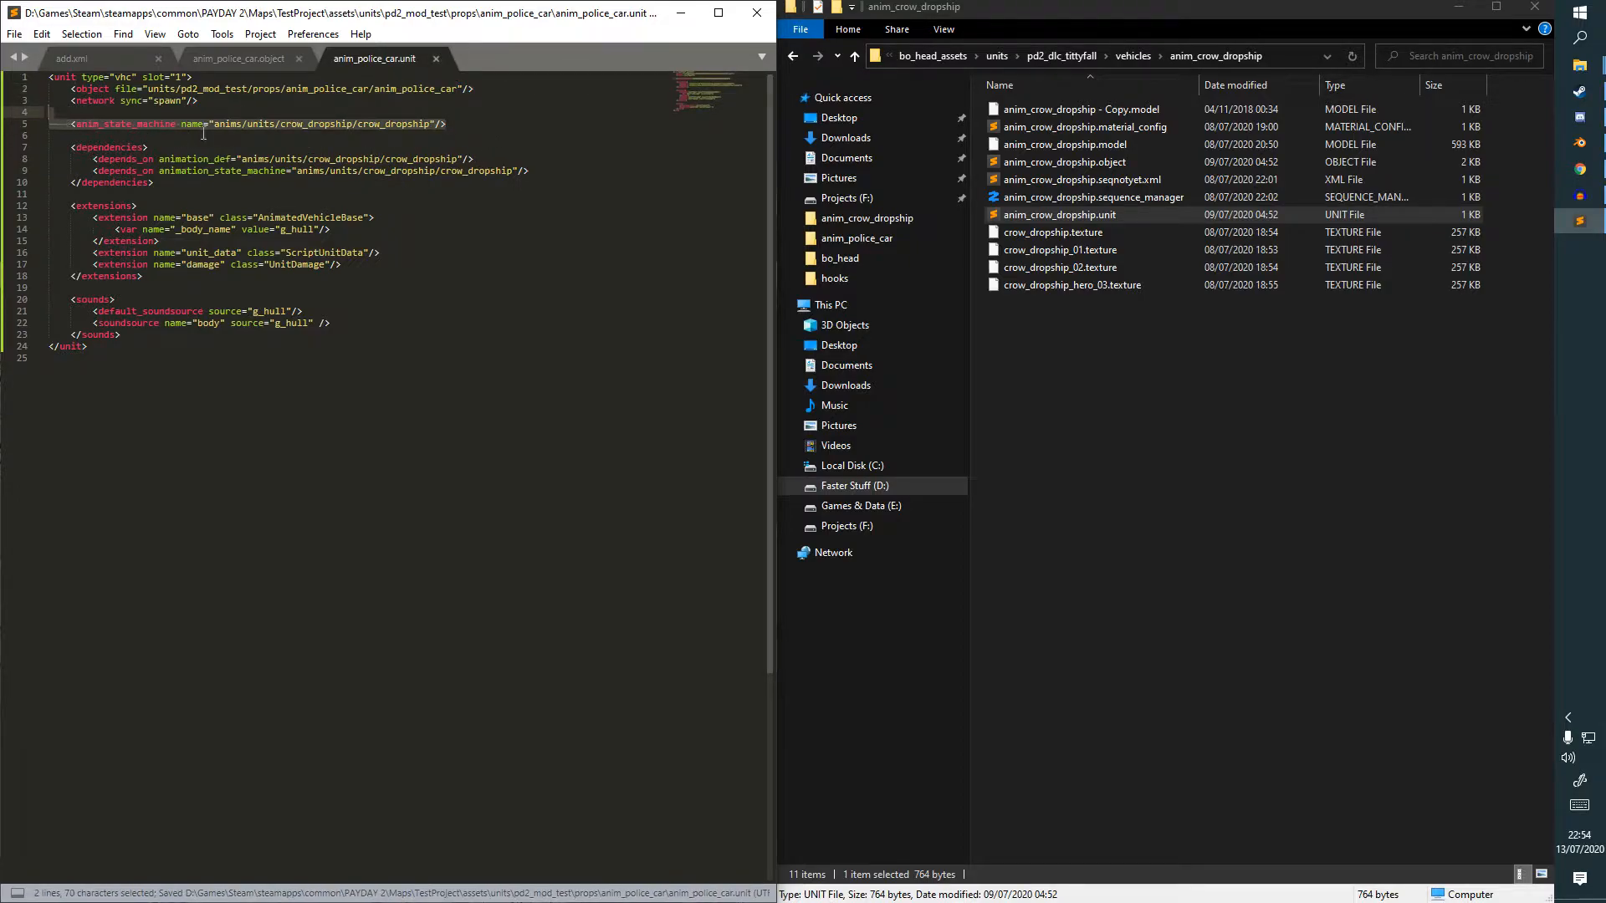
key("BackSpace")
key("BackSpace")
left_click_drag(205, 159, 51, 126)
key("BackSpace")
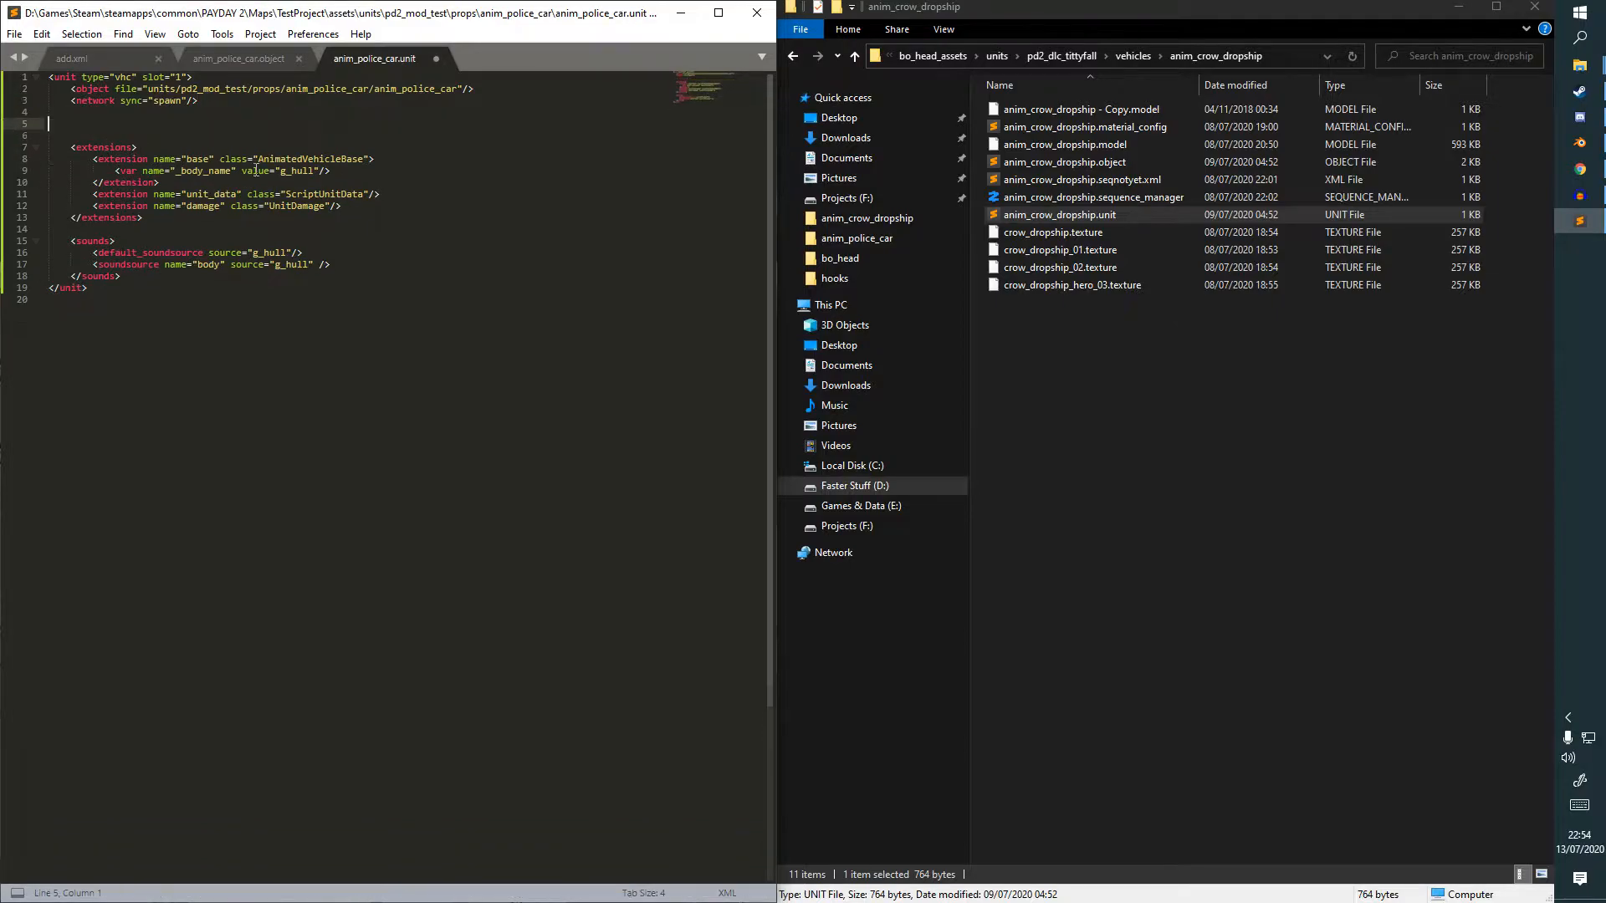
key("BackSpace")
key("BackSpace")
left_click_drag(72, 101, 212, 98)
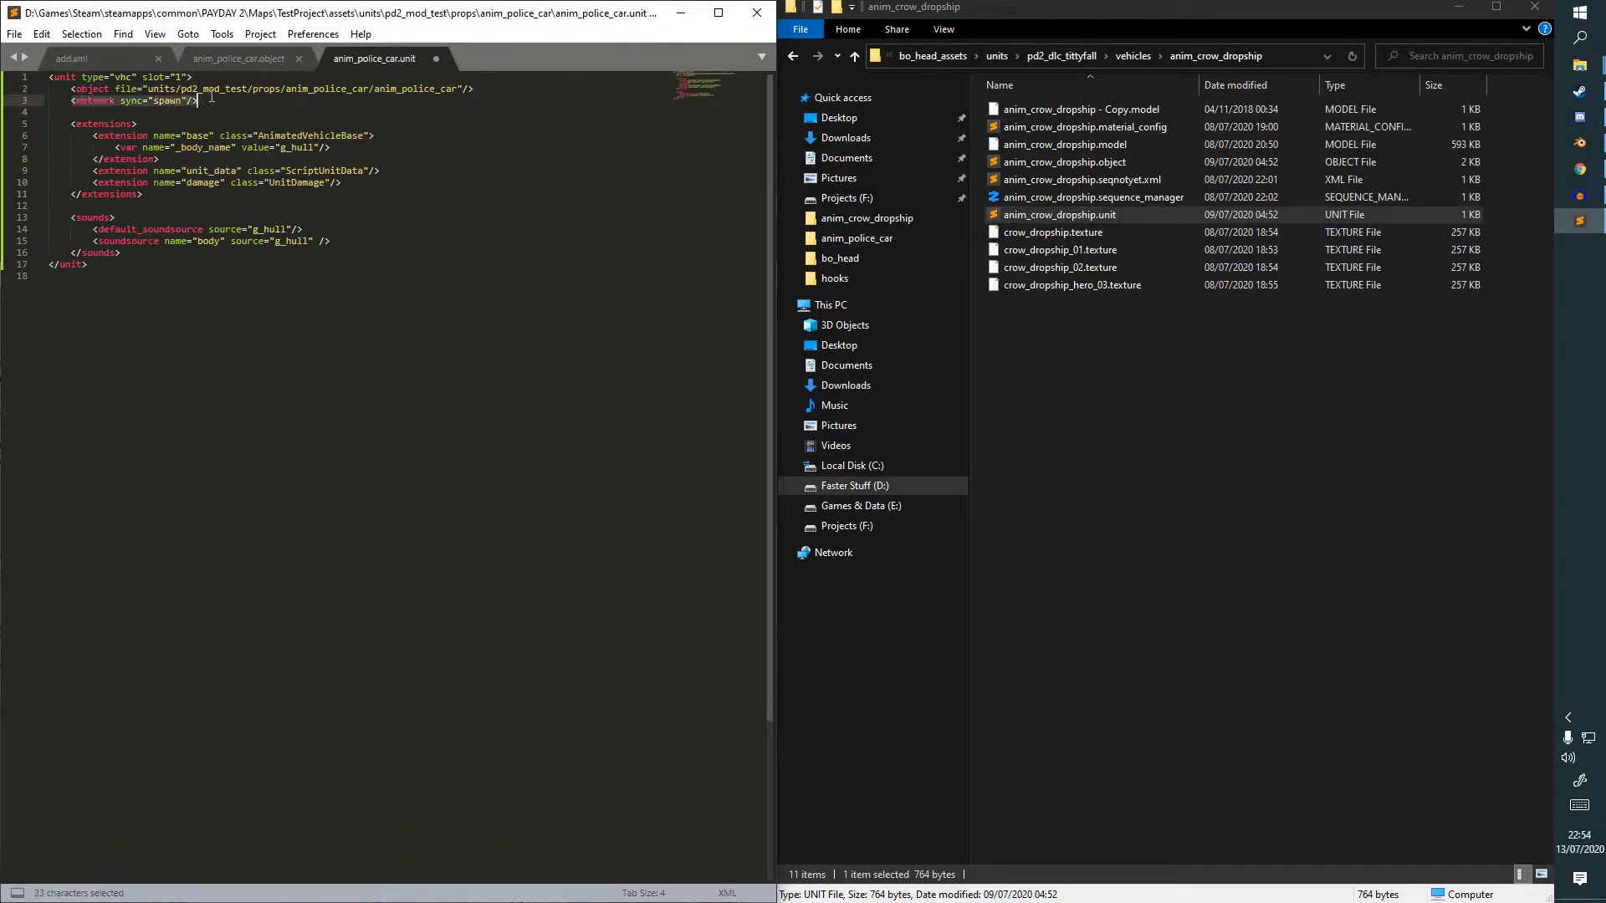
left_click(103, 109)
key("ctrl+s")
Delete the sounds block and the AnimatedVehicleBase base extension from anim_police_car.unit and save.
left_click(105, 205)
left_click(92, 110)
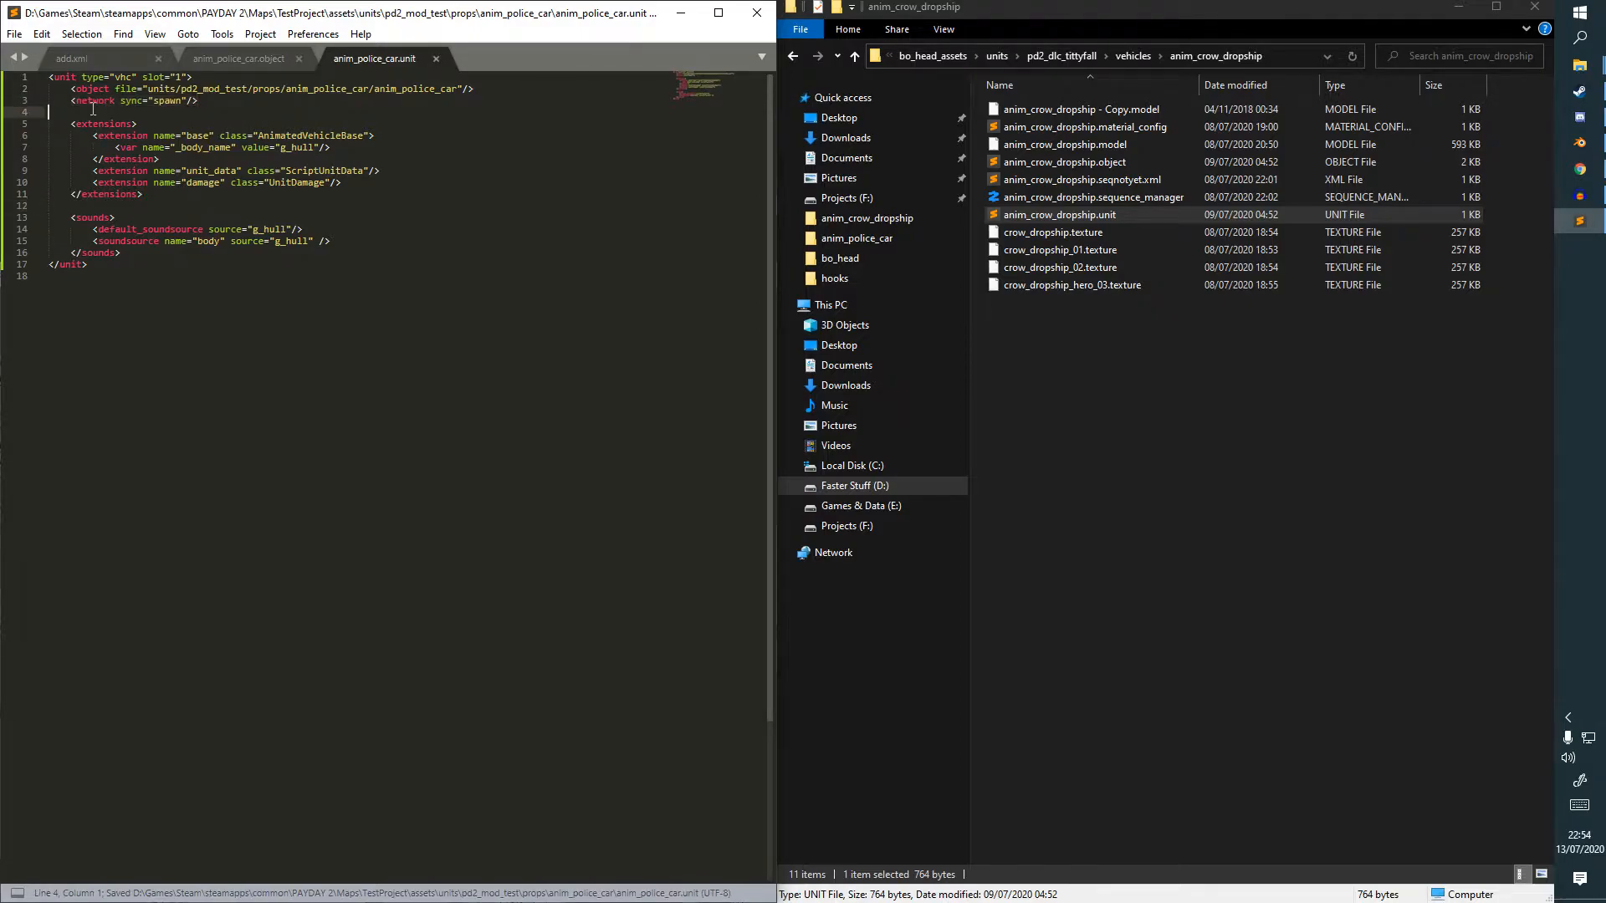
left_click_drag(151, 254, 9, 207)
key("BackSpace")
key("BackSpace")
left_click_drag(160, 160, 48, 135)
key("BackSpace")
key("BackSpace")
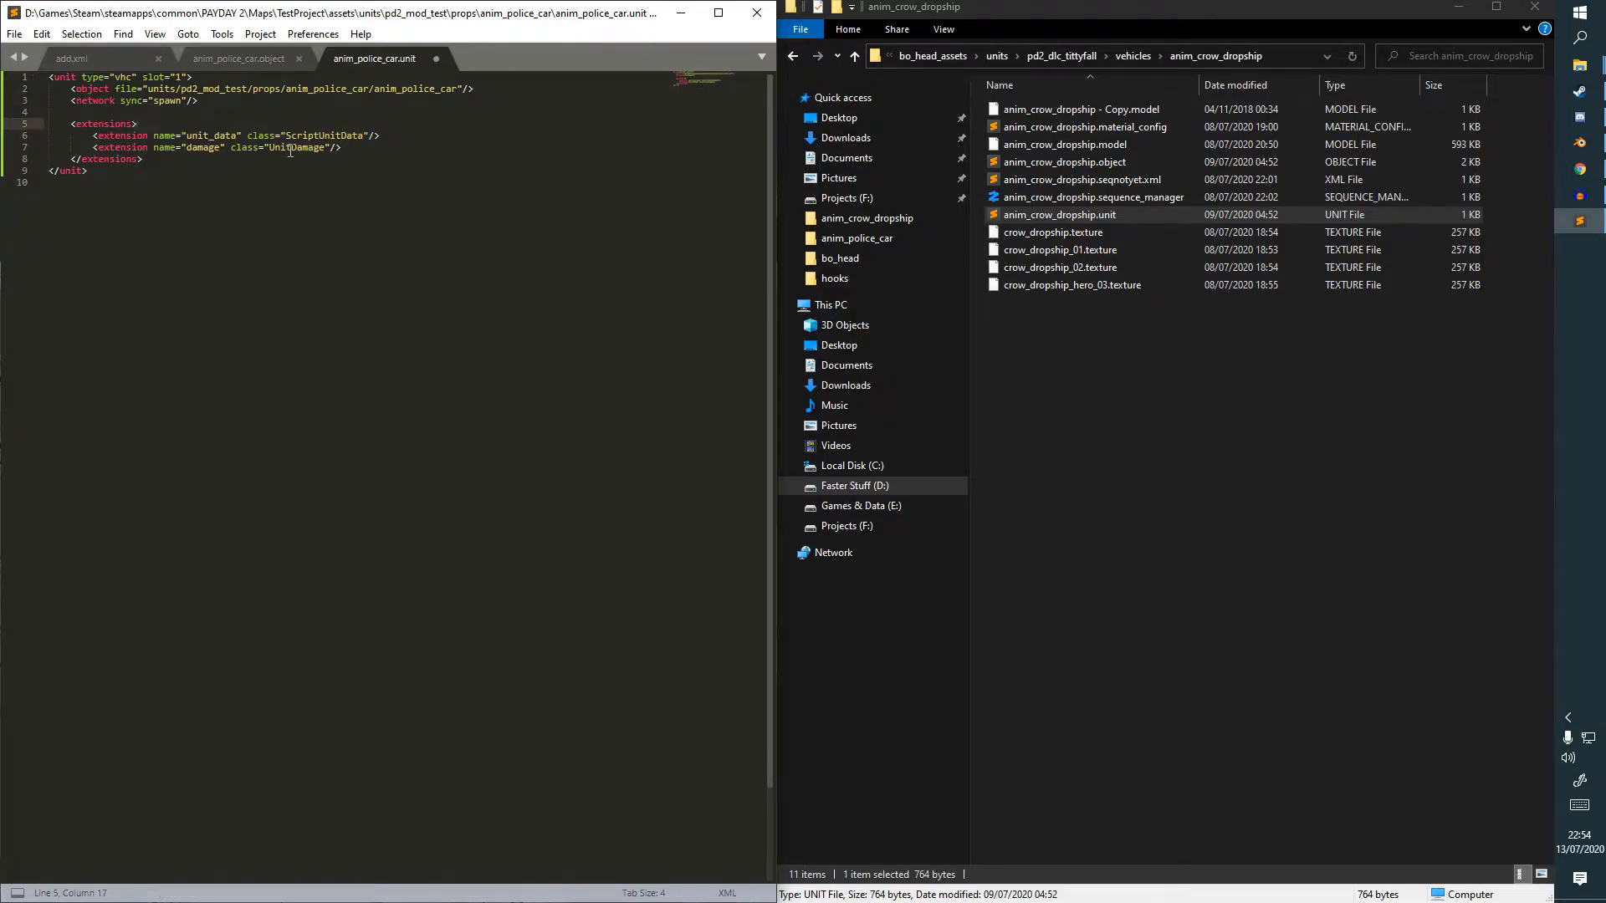
key("ctrl+a")
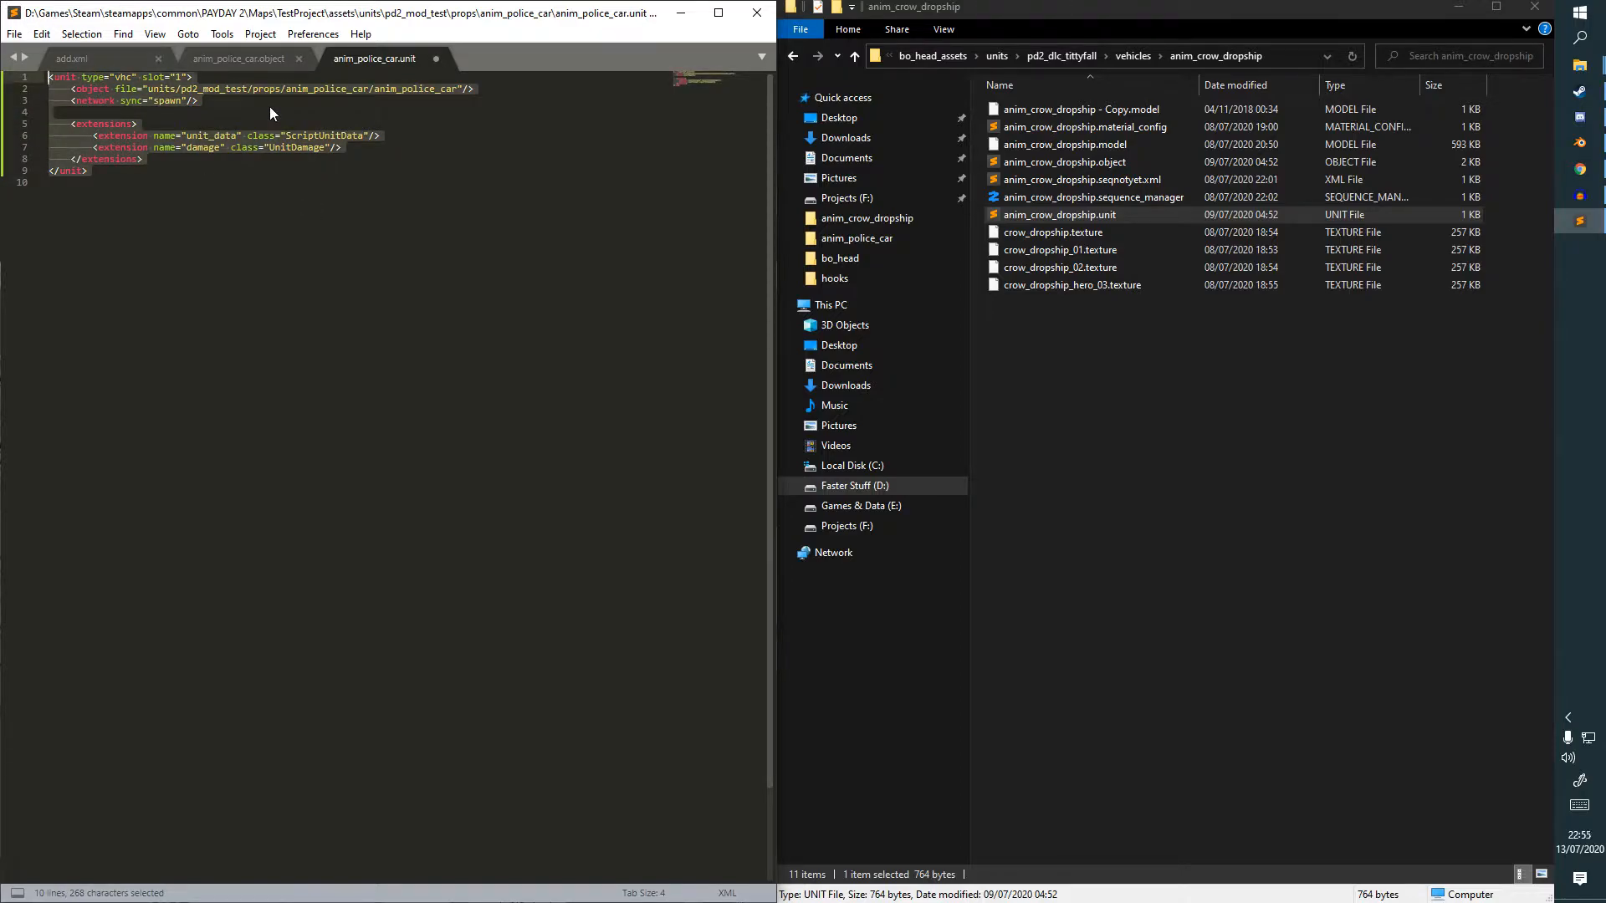
key("ctrl+s")
Delete the UnitDamage damage extension line, leaving only the unit_data extension.
left_click_drag(365, 149, 20, 149)
key("BackSpace")
key("BackSpace")
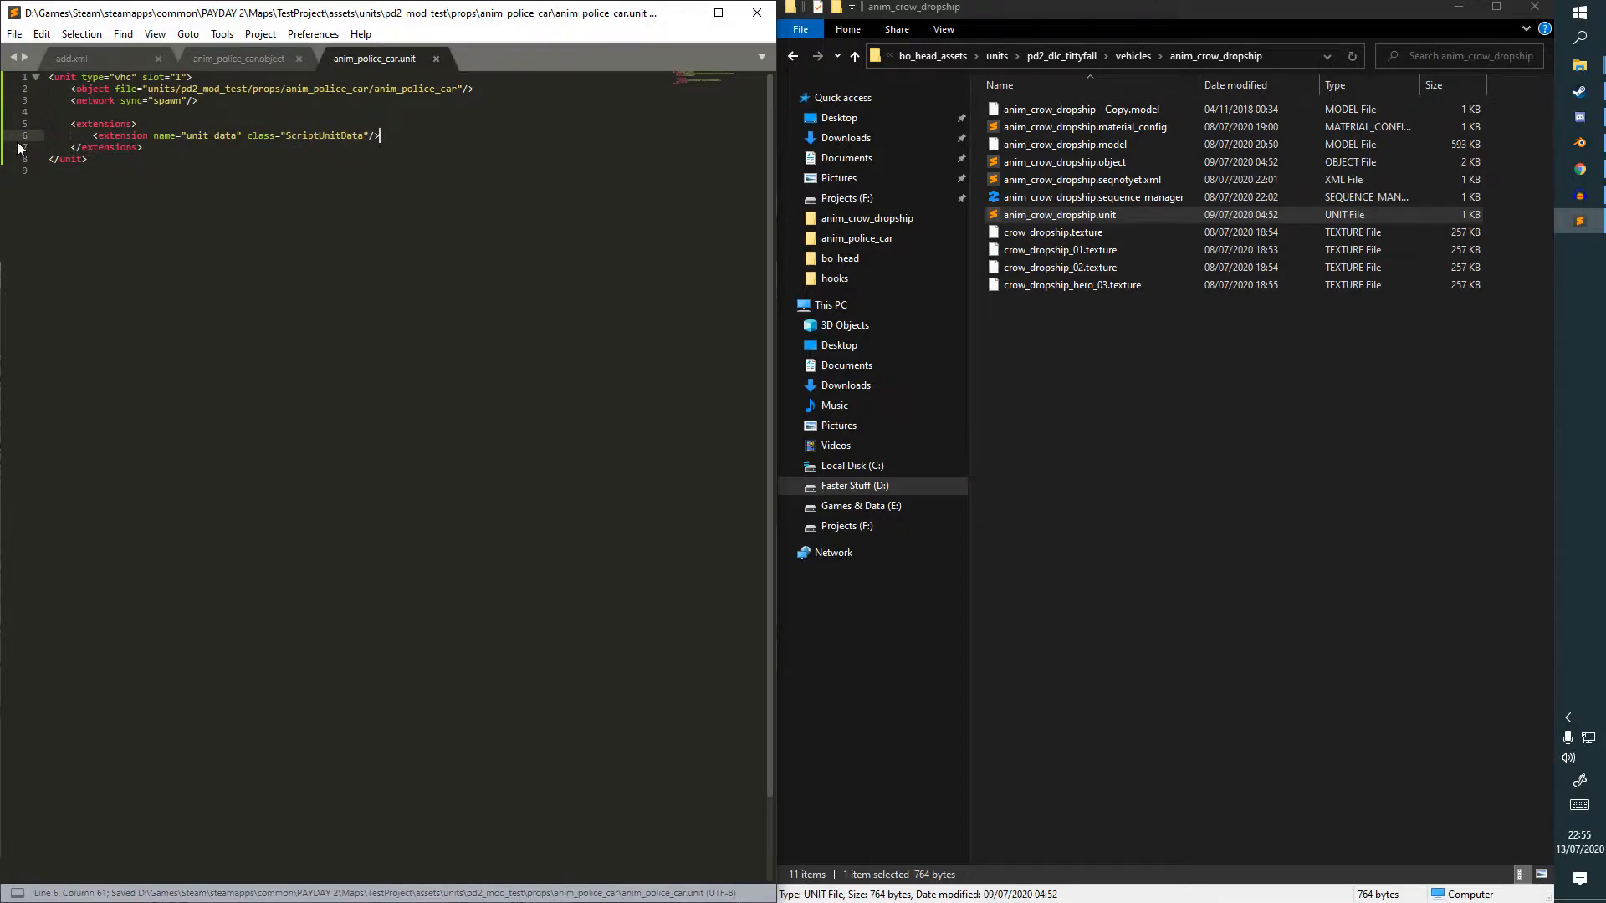
left_click(337, 174)
Check the finished police car object and unit files, and open anim_police_car.material_config from the anim_police_car folder.
left_click(233, 60)
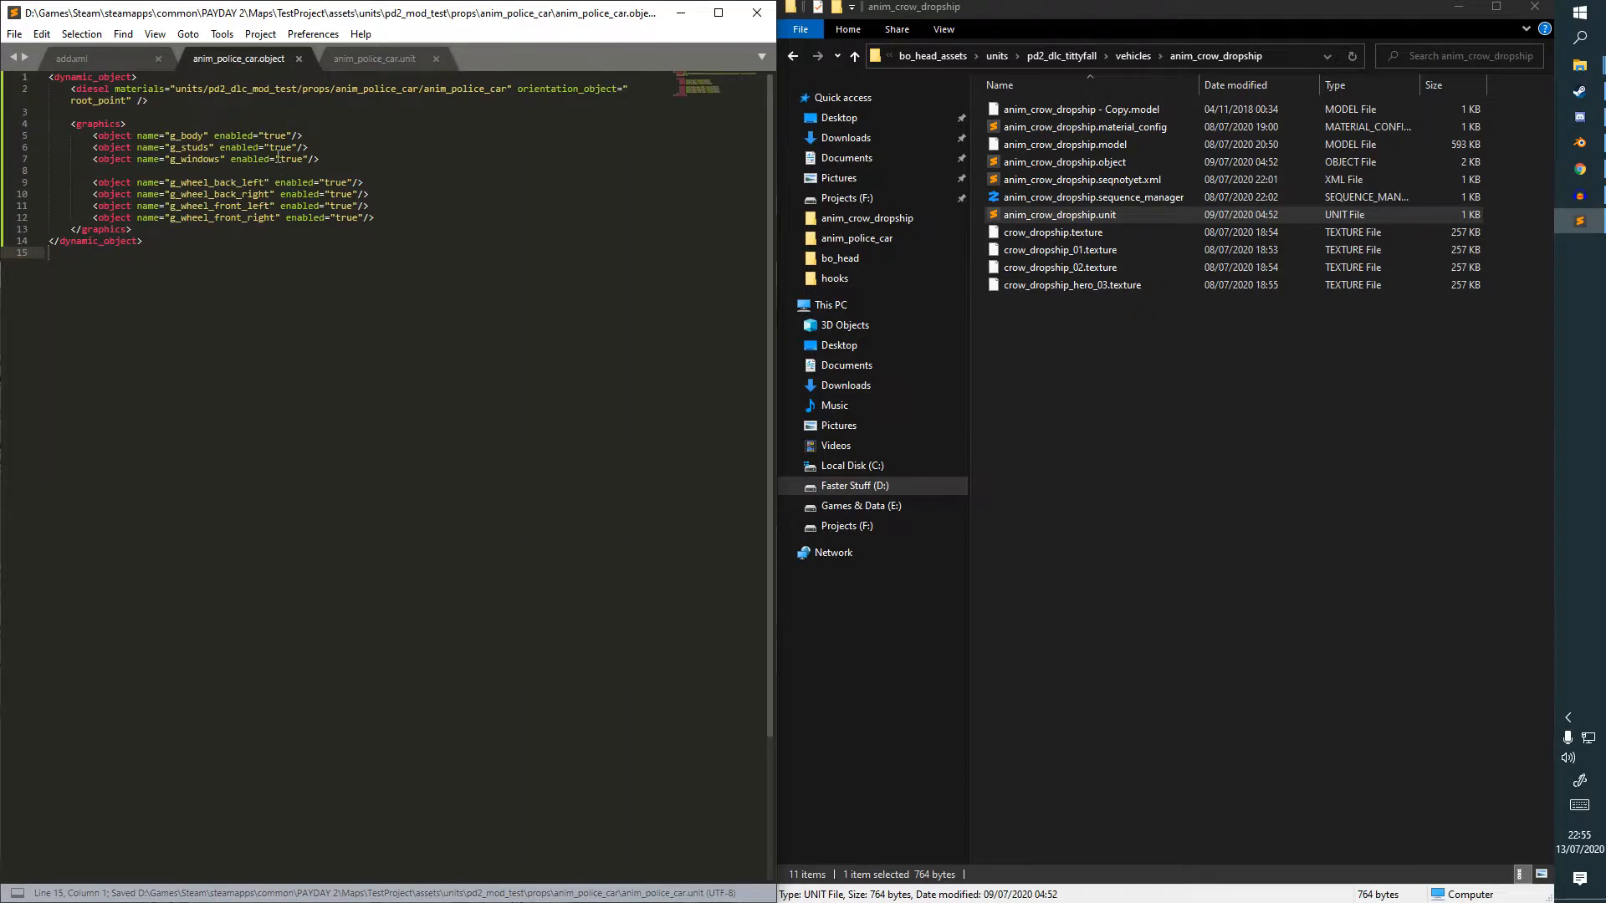
left_click(354, 62)
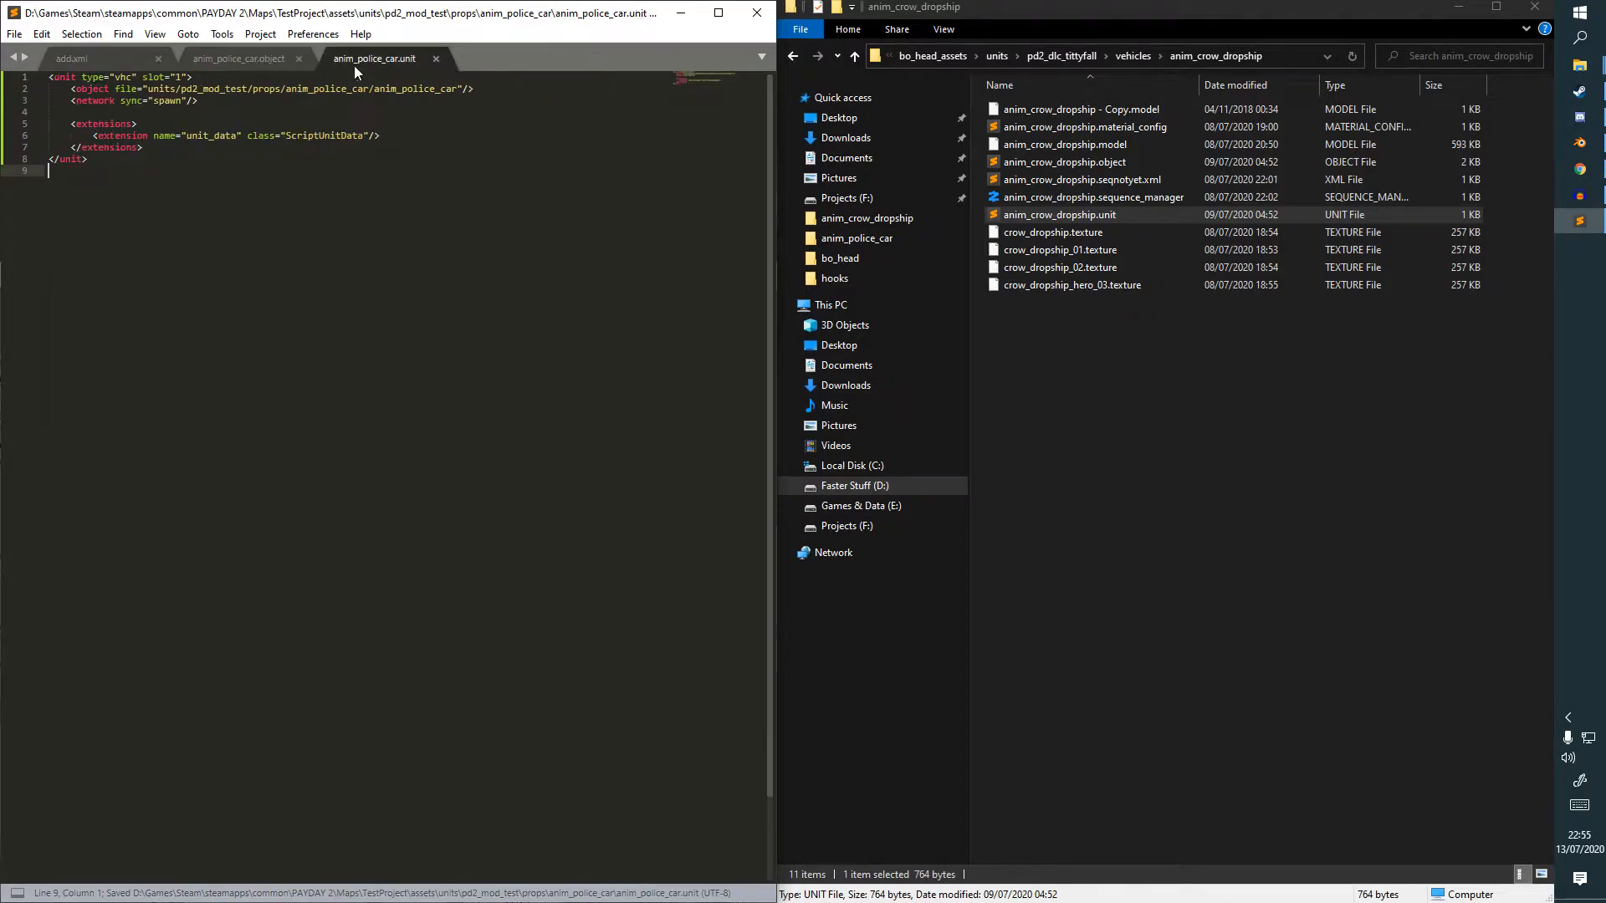
left_click(251, 61)
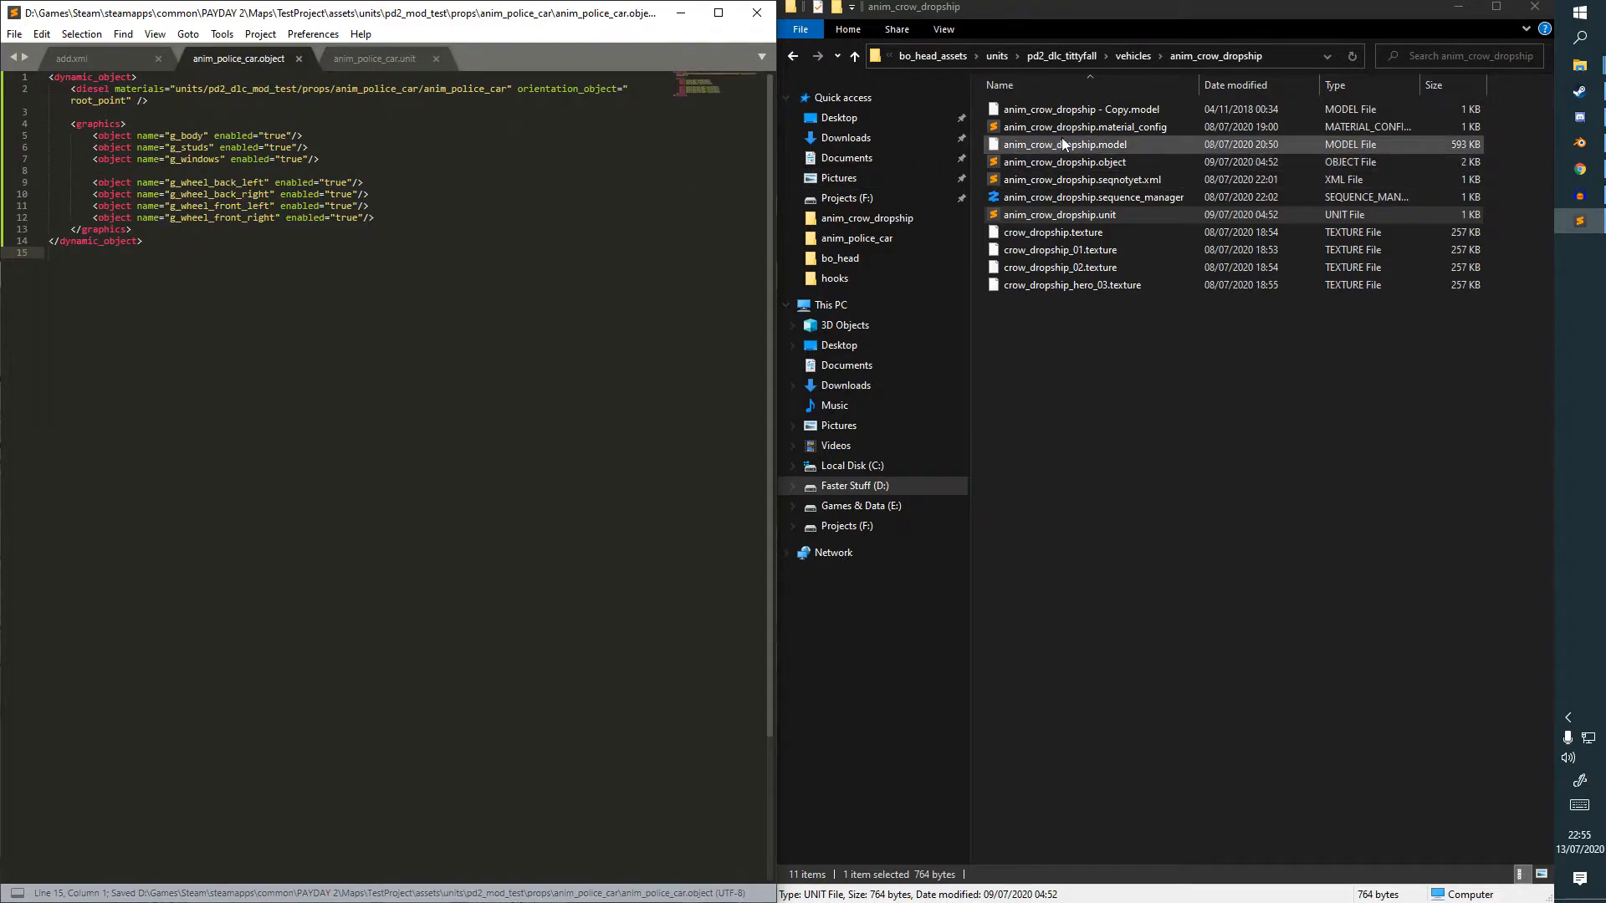
left_click(878, 238)
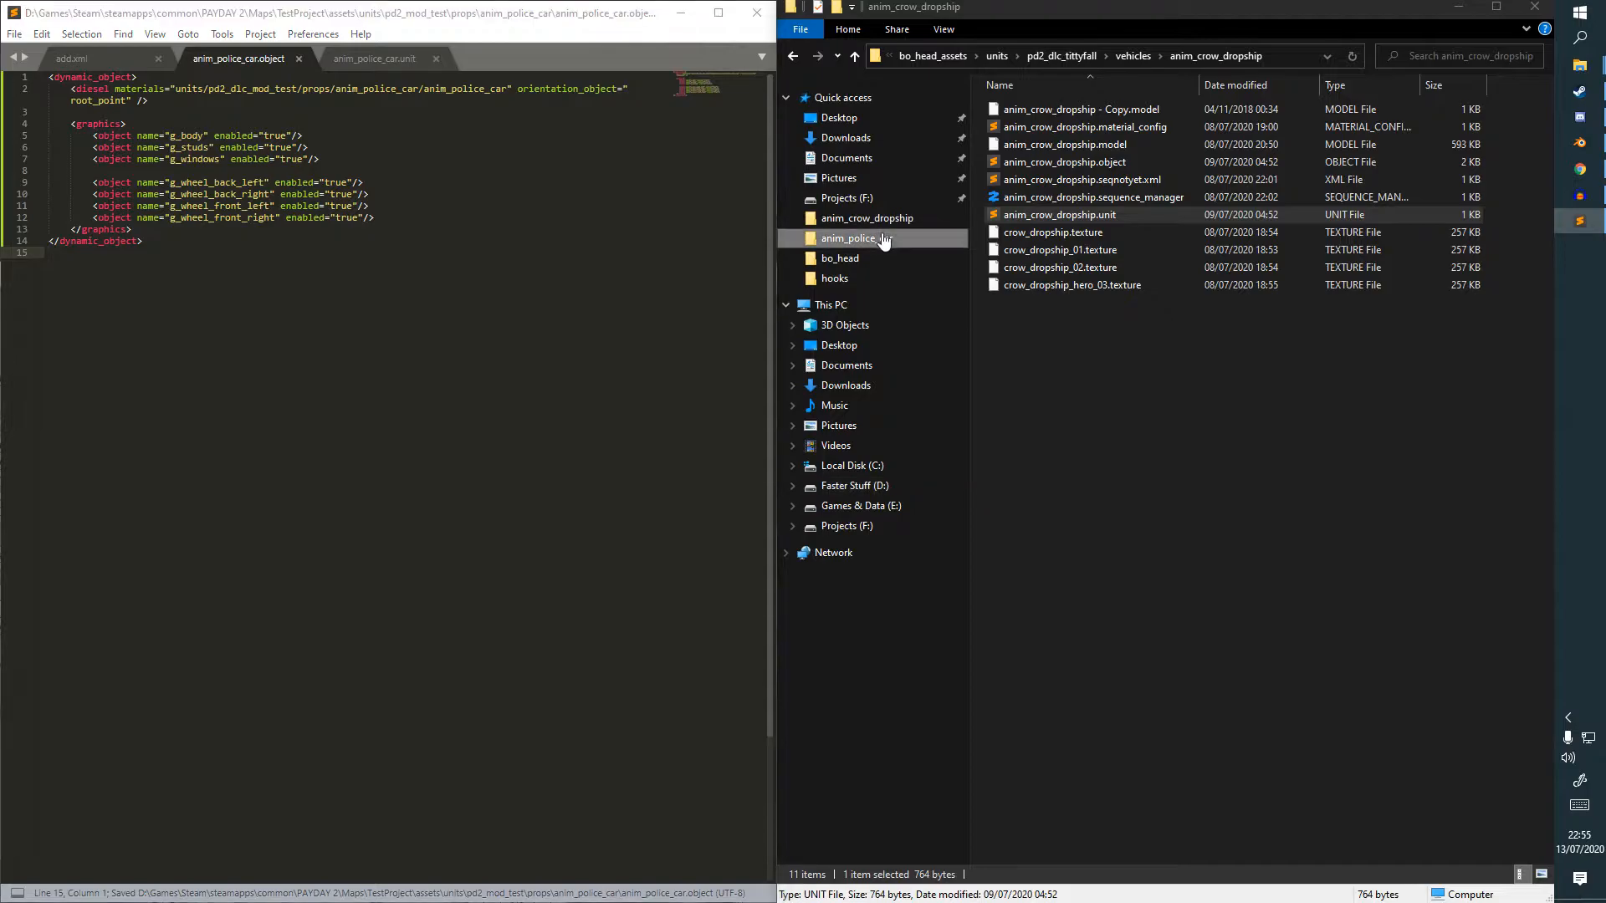
double_click(1079, 109)
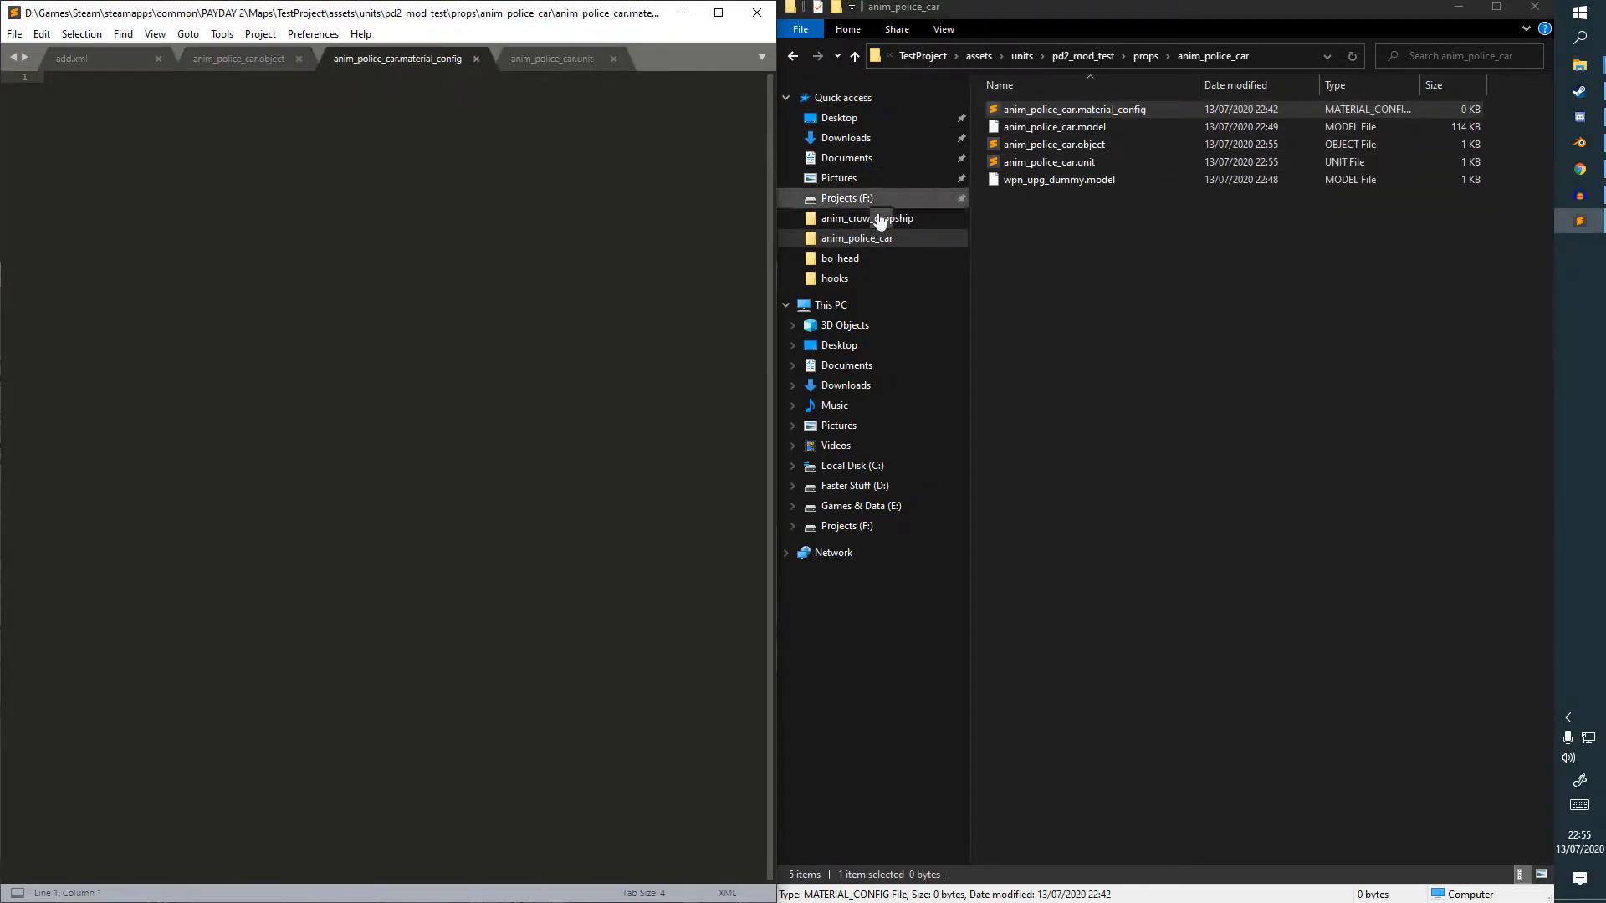
Copy the full contents of anim_crow_dropship.material_config into anim_police_car.material_config.
left_click(891, 218)
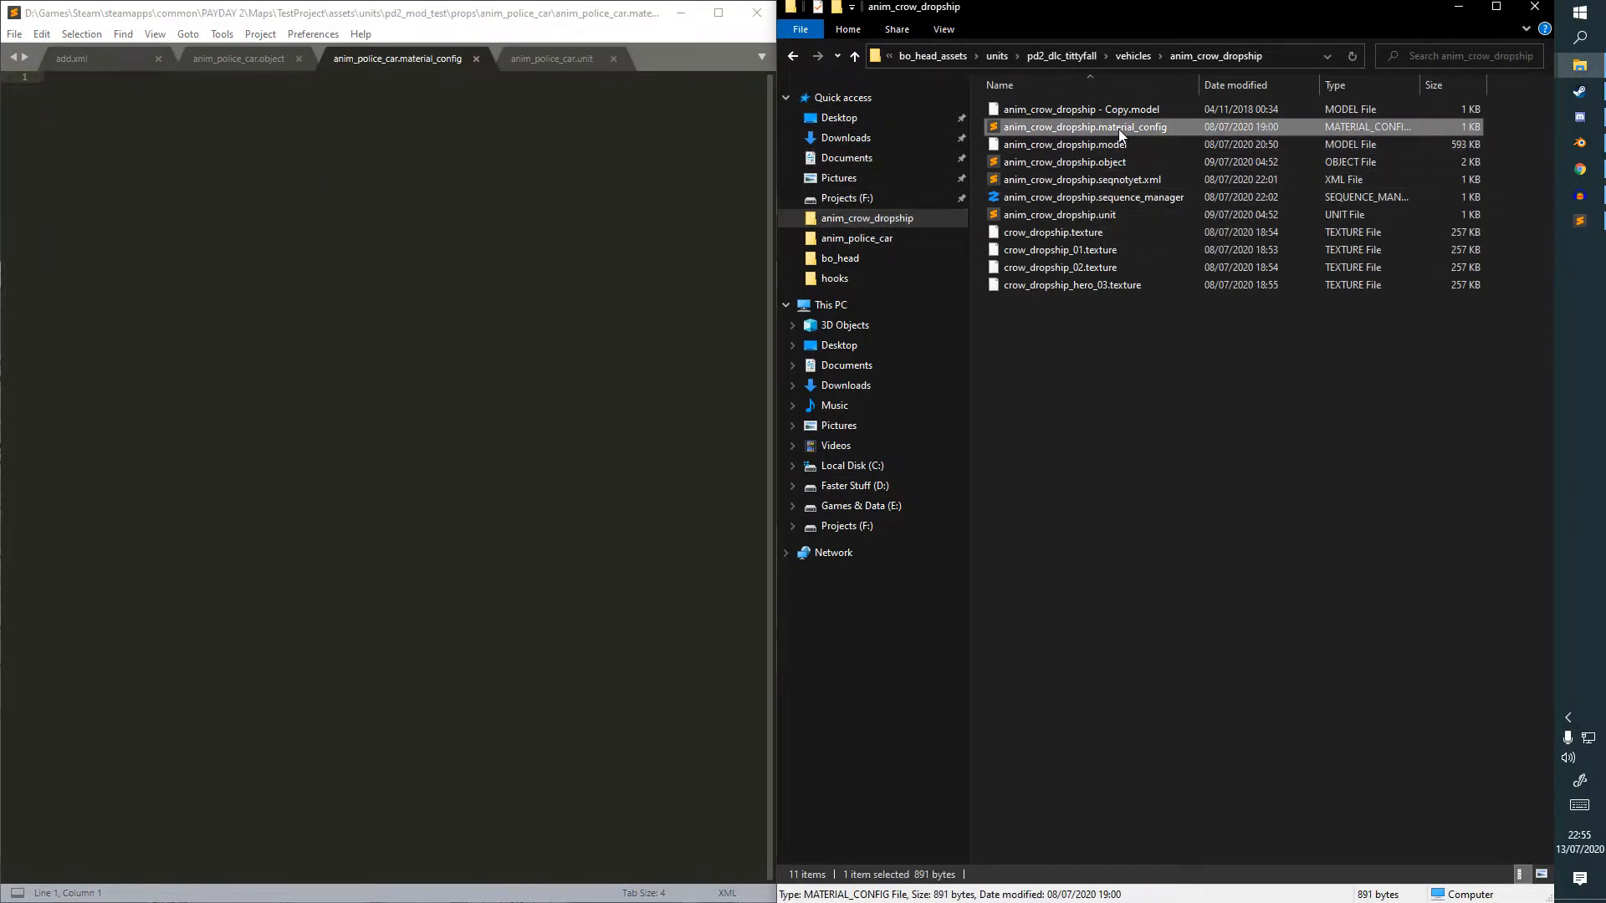
double_click(1117, 127)
key("ctrl+a")
key("ctrl+c")
left_click(371, 60)
key("ctrl+a")
key("ctrl+v")
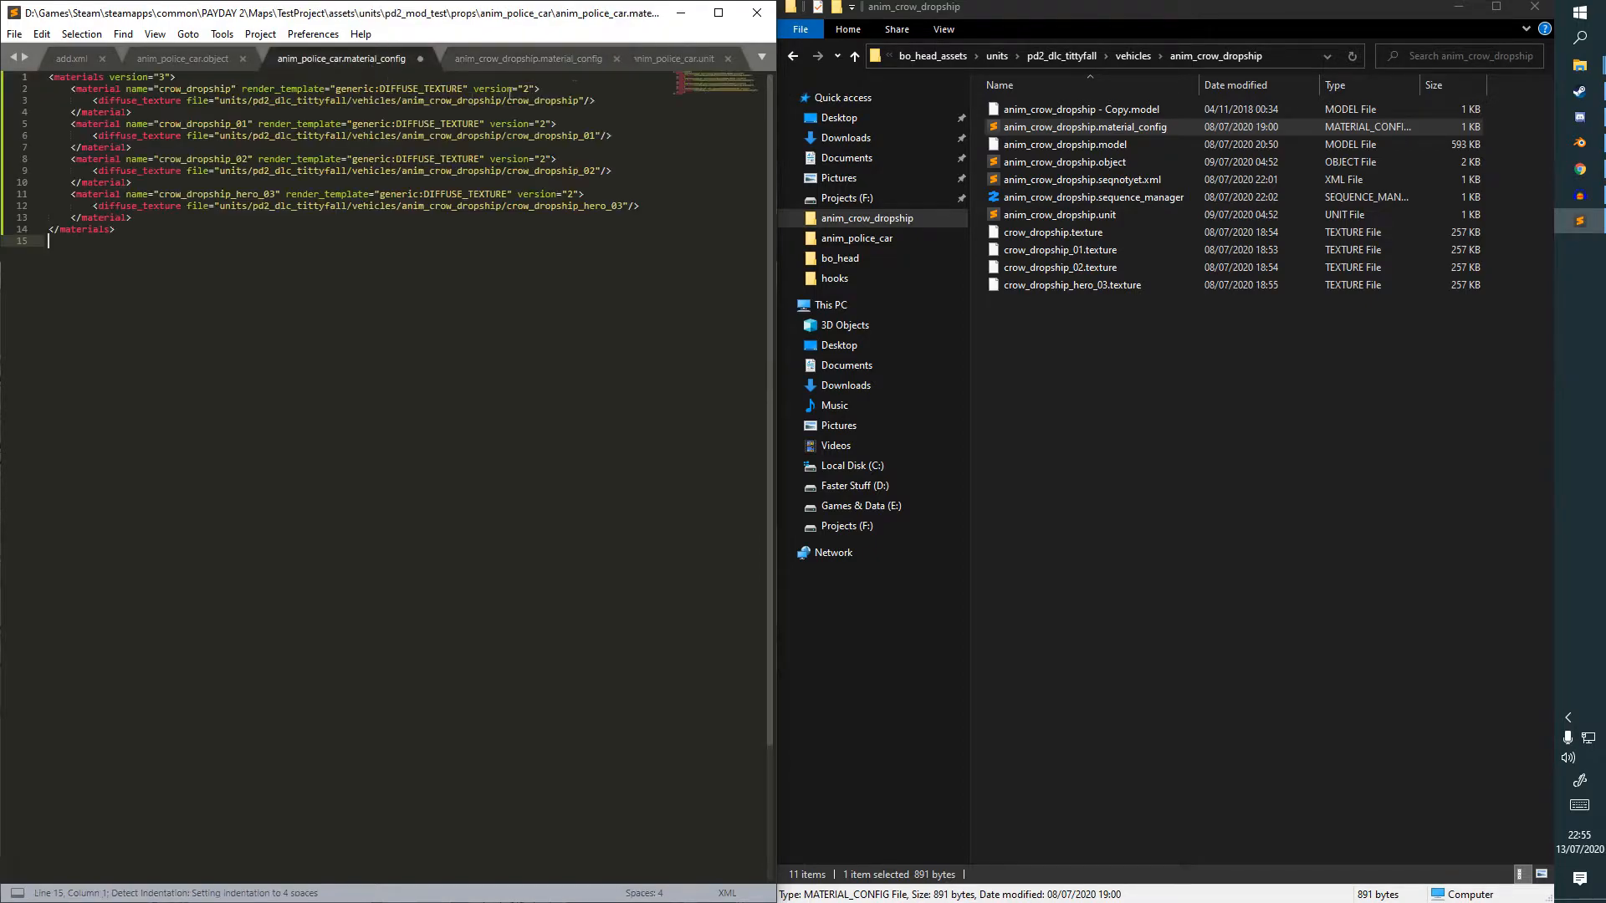
Close anim_crow_dropship.material_config, reduce anim_police_car.material_config to the single crow_dropship material by deleting the other three, and save.
left_click(604, 55)
left_click(616, 59)
left_click(346, 124)
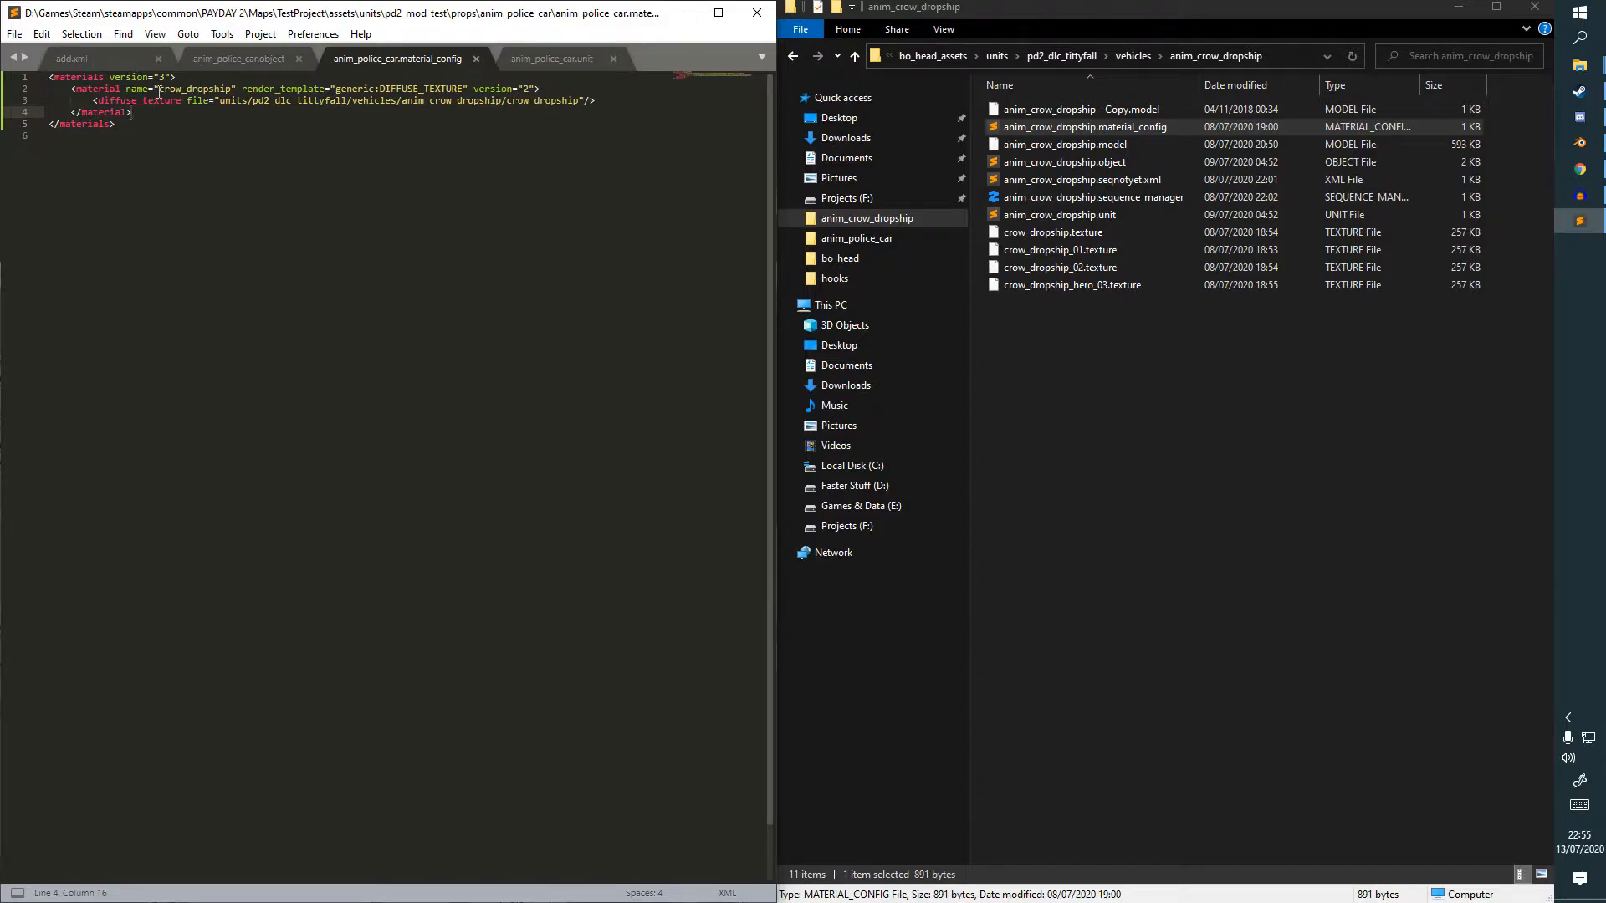
left_click(485, 87)
key("ctrl+s")
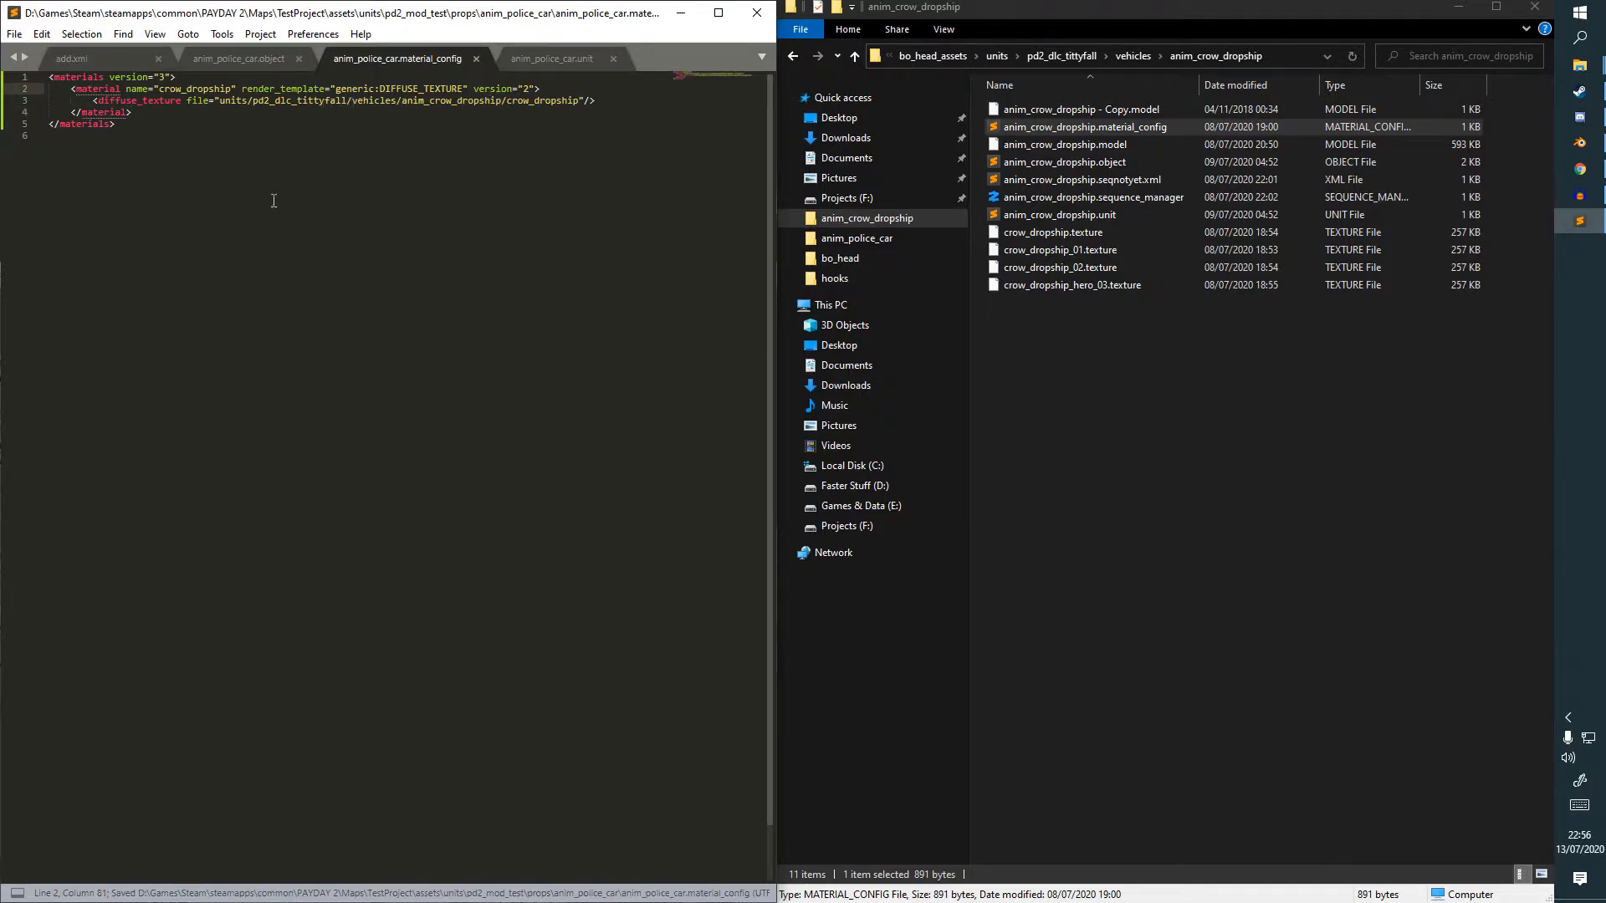
Examine the material's name against the police car materials in Blender, and its render_template attribute with the generic:DIFFUSE_TEXTURE value.
double_click(205, 88)
key("alt+Tab")
key("alt+Tab")
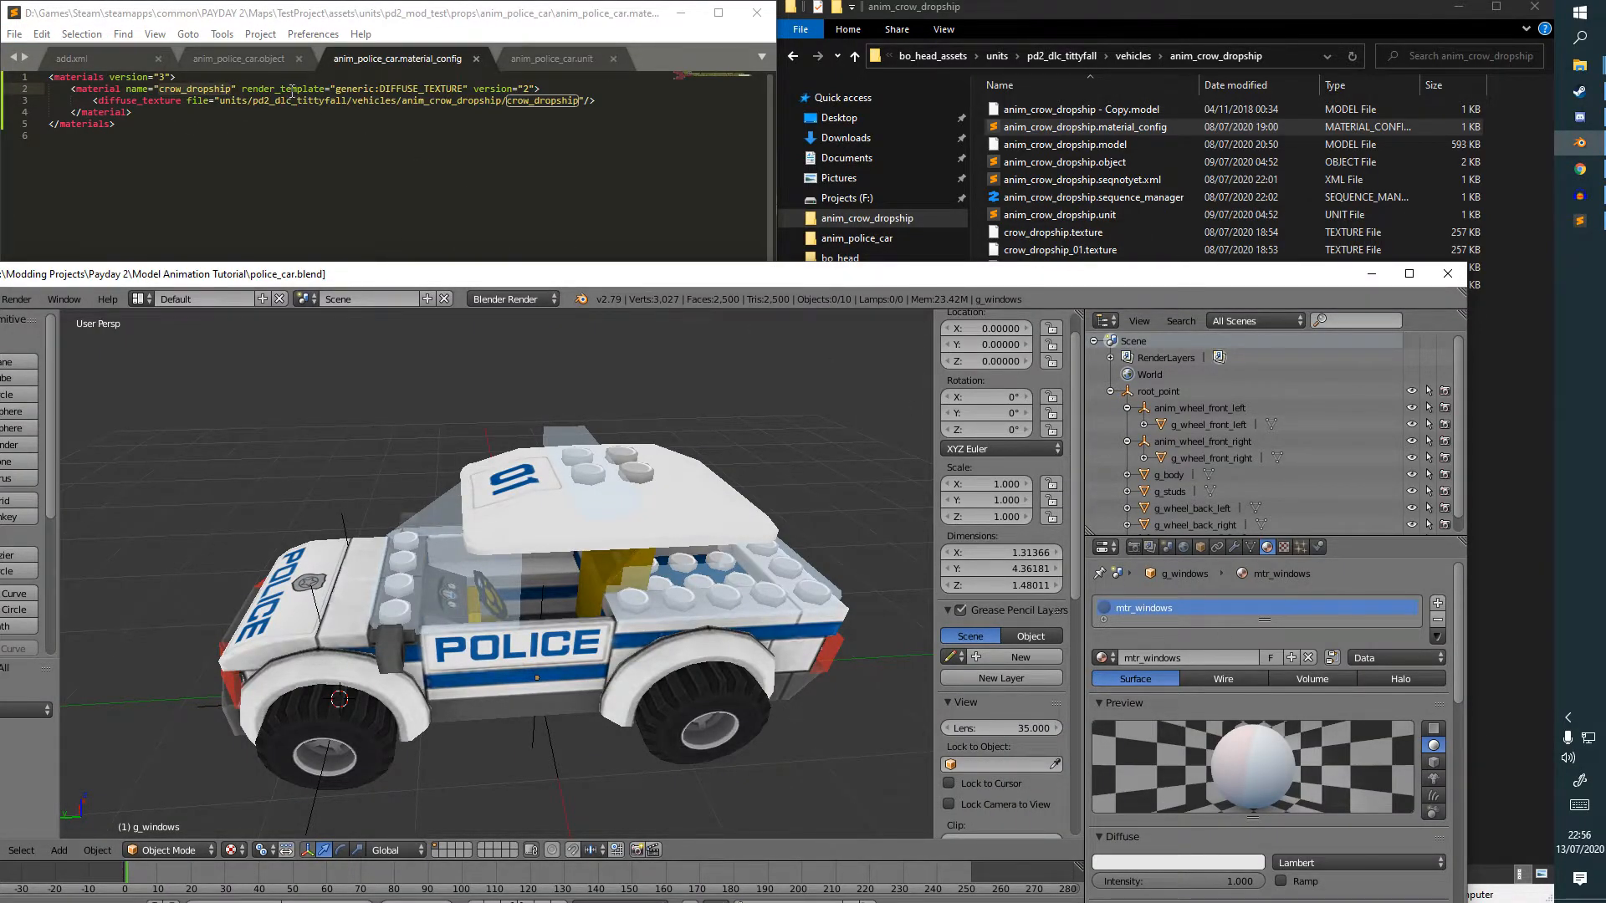
left_click(263, 88)
double_click(266, 88)
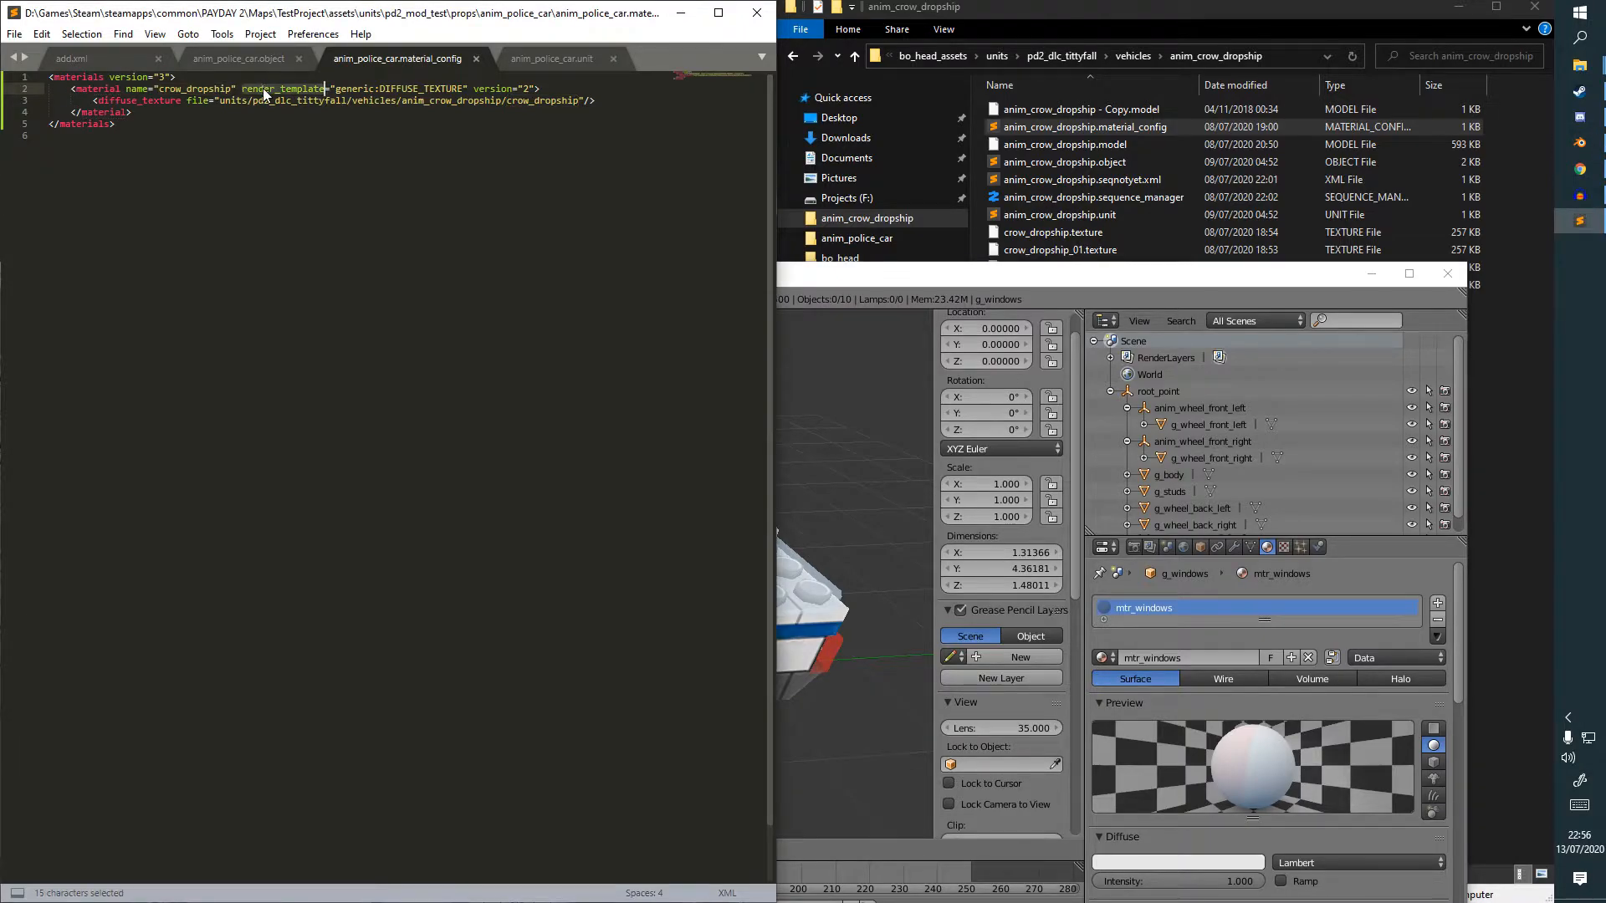
double_click(353, 88)
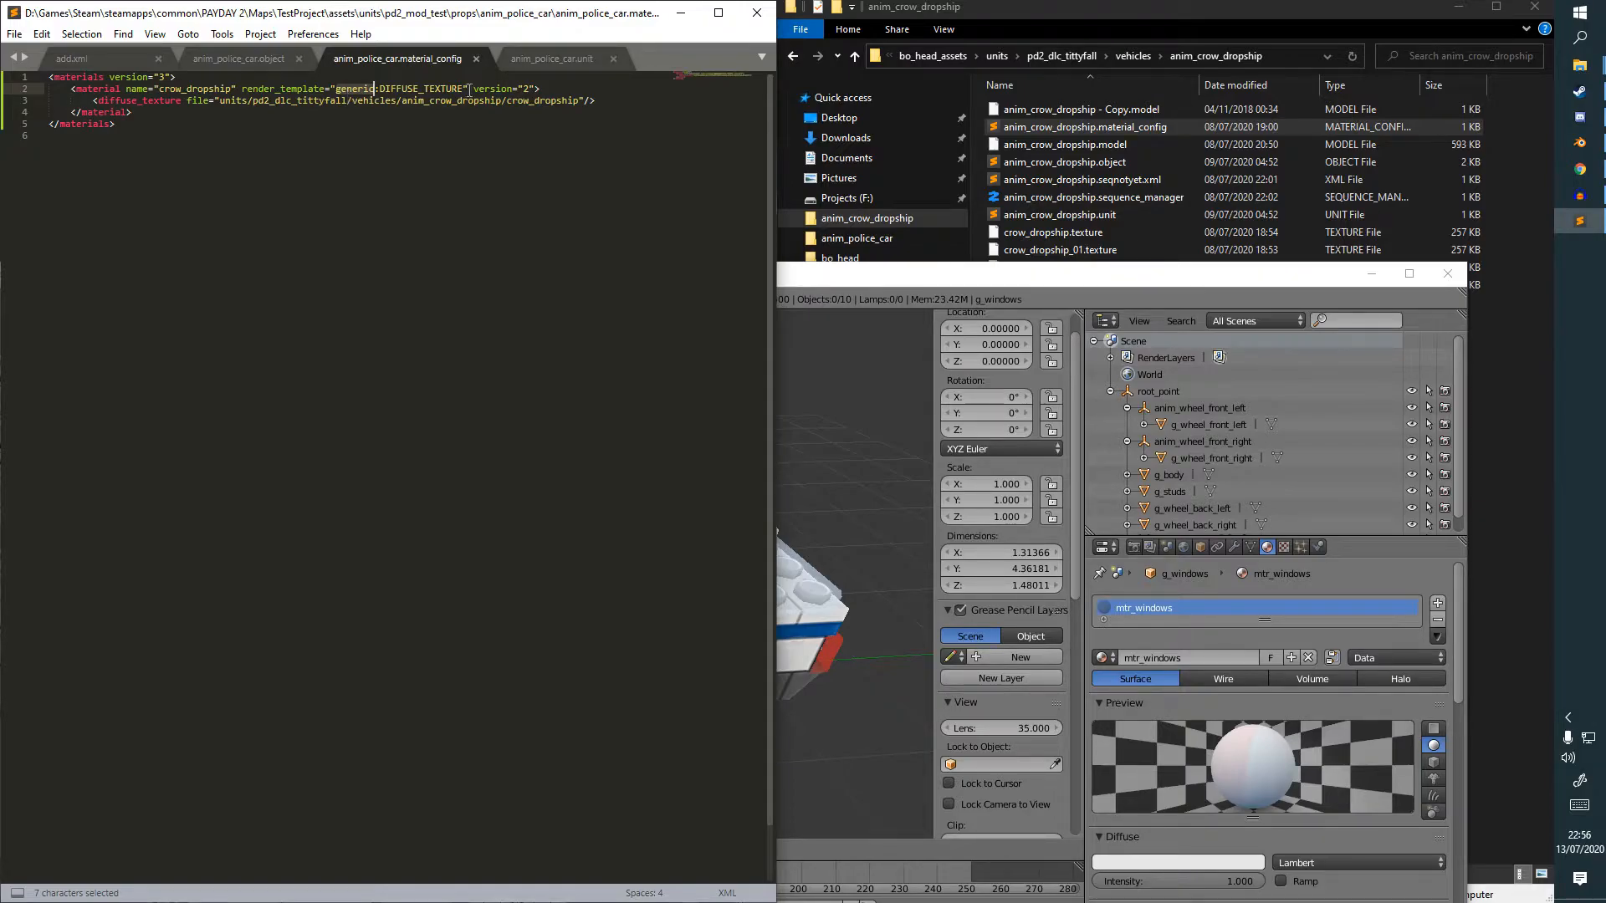
Look through the Games and Steam folders on drive D: in File Explorer, and open the Games & Data (E:) drive.
left_click(827, 217)
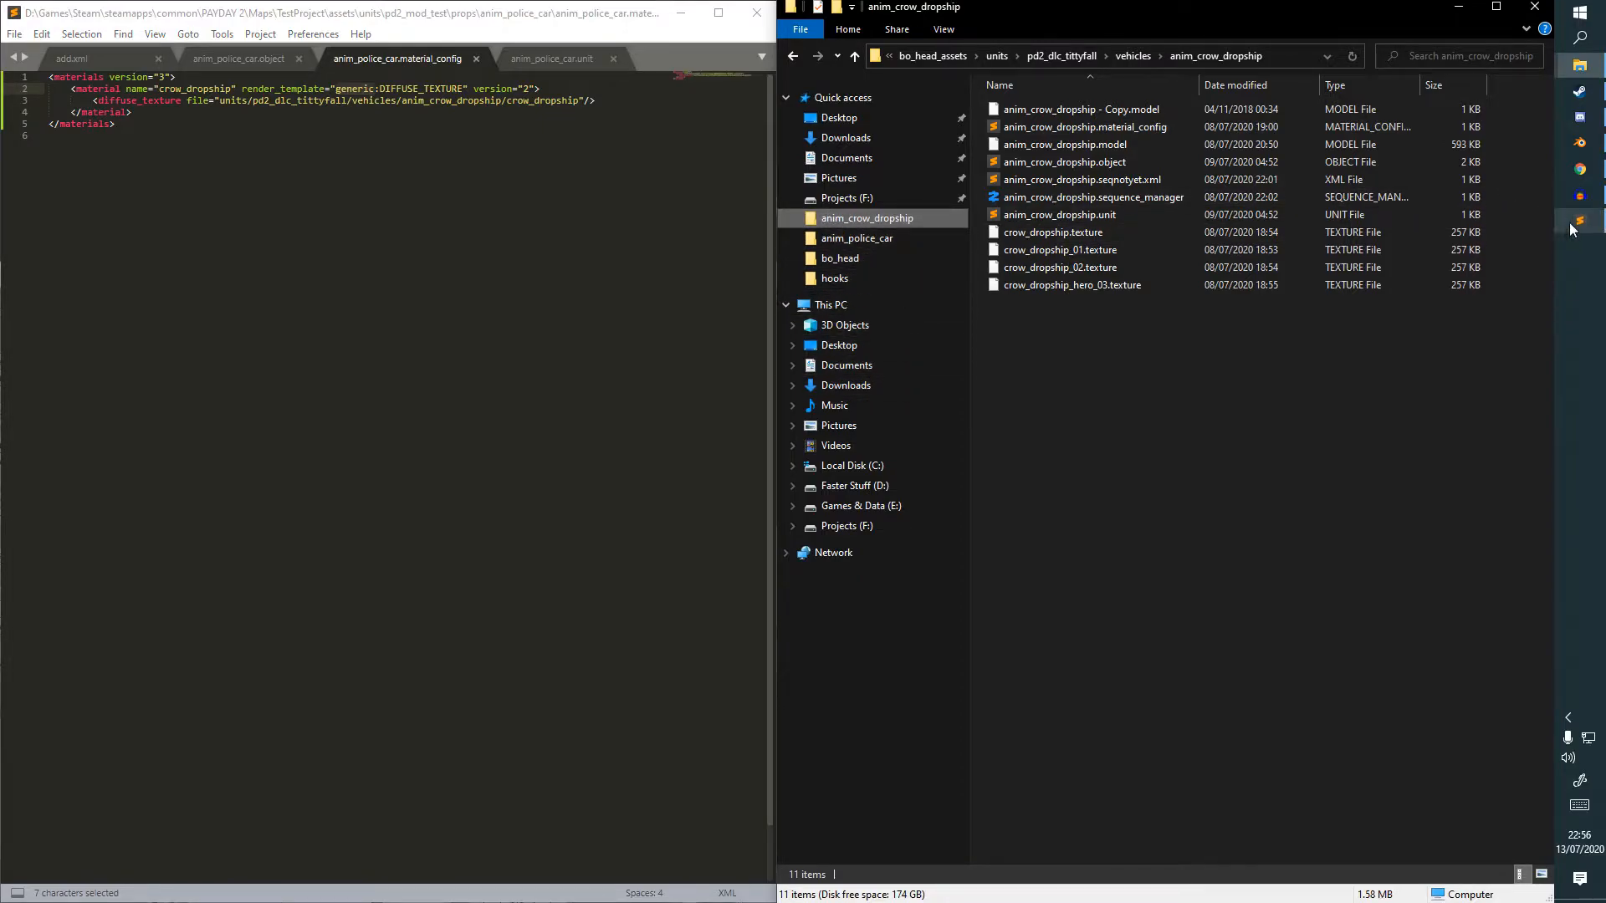
left_click(907, 465)
left_click(906, 485)
double_click(1018, 231)
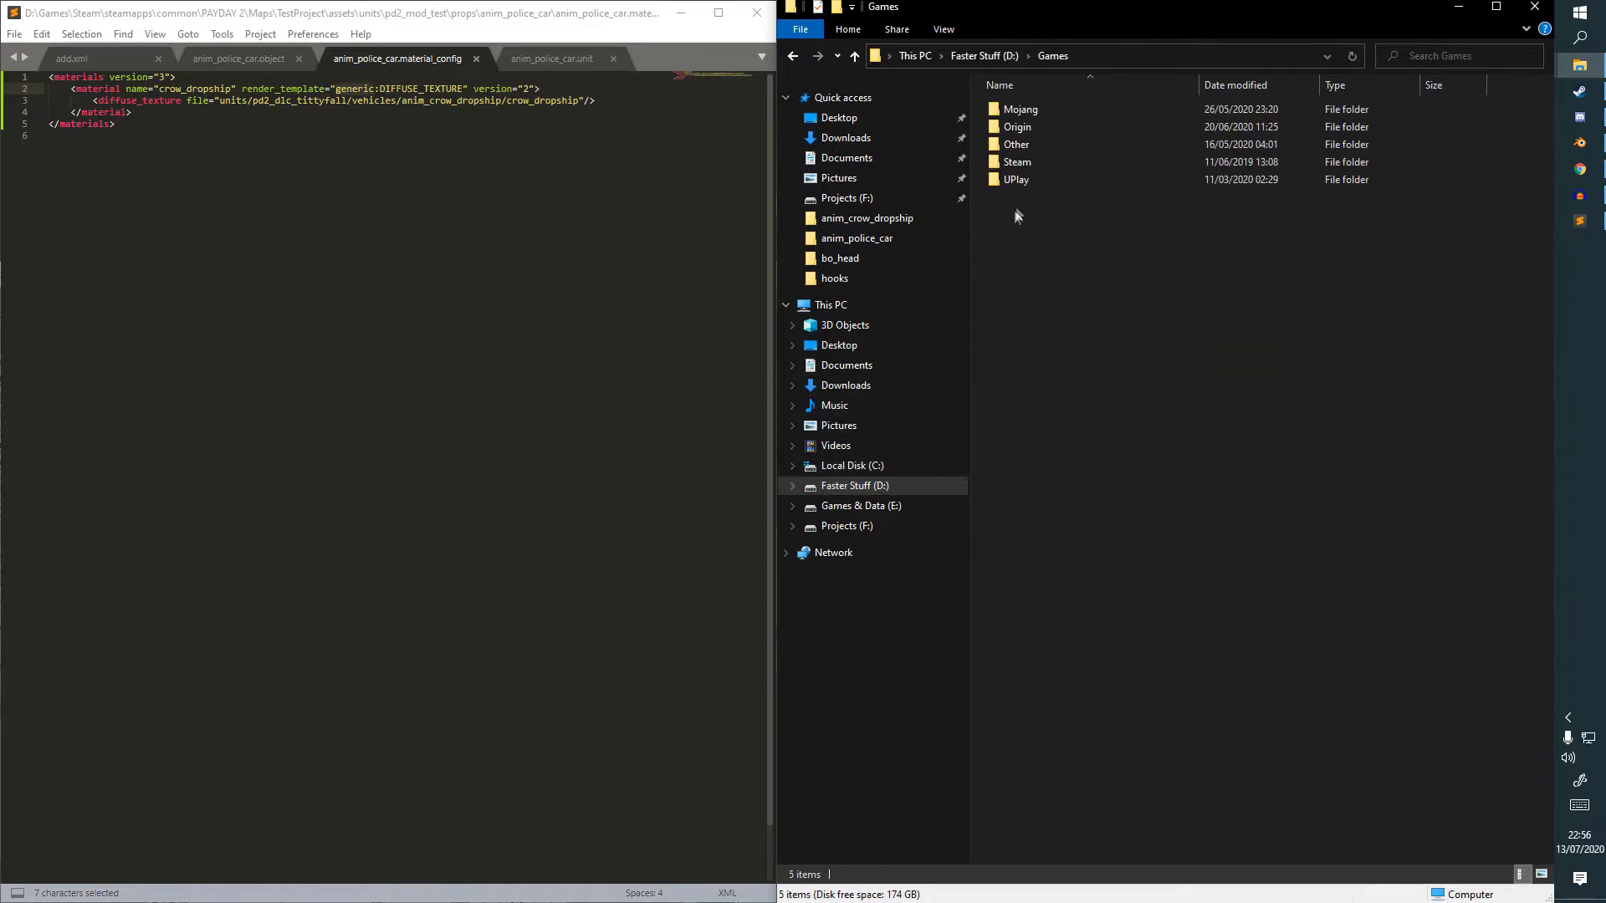
double_click(1027, 163)
left_click(898, 505)
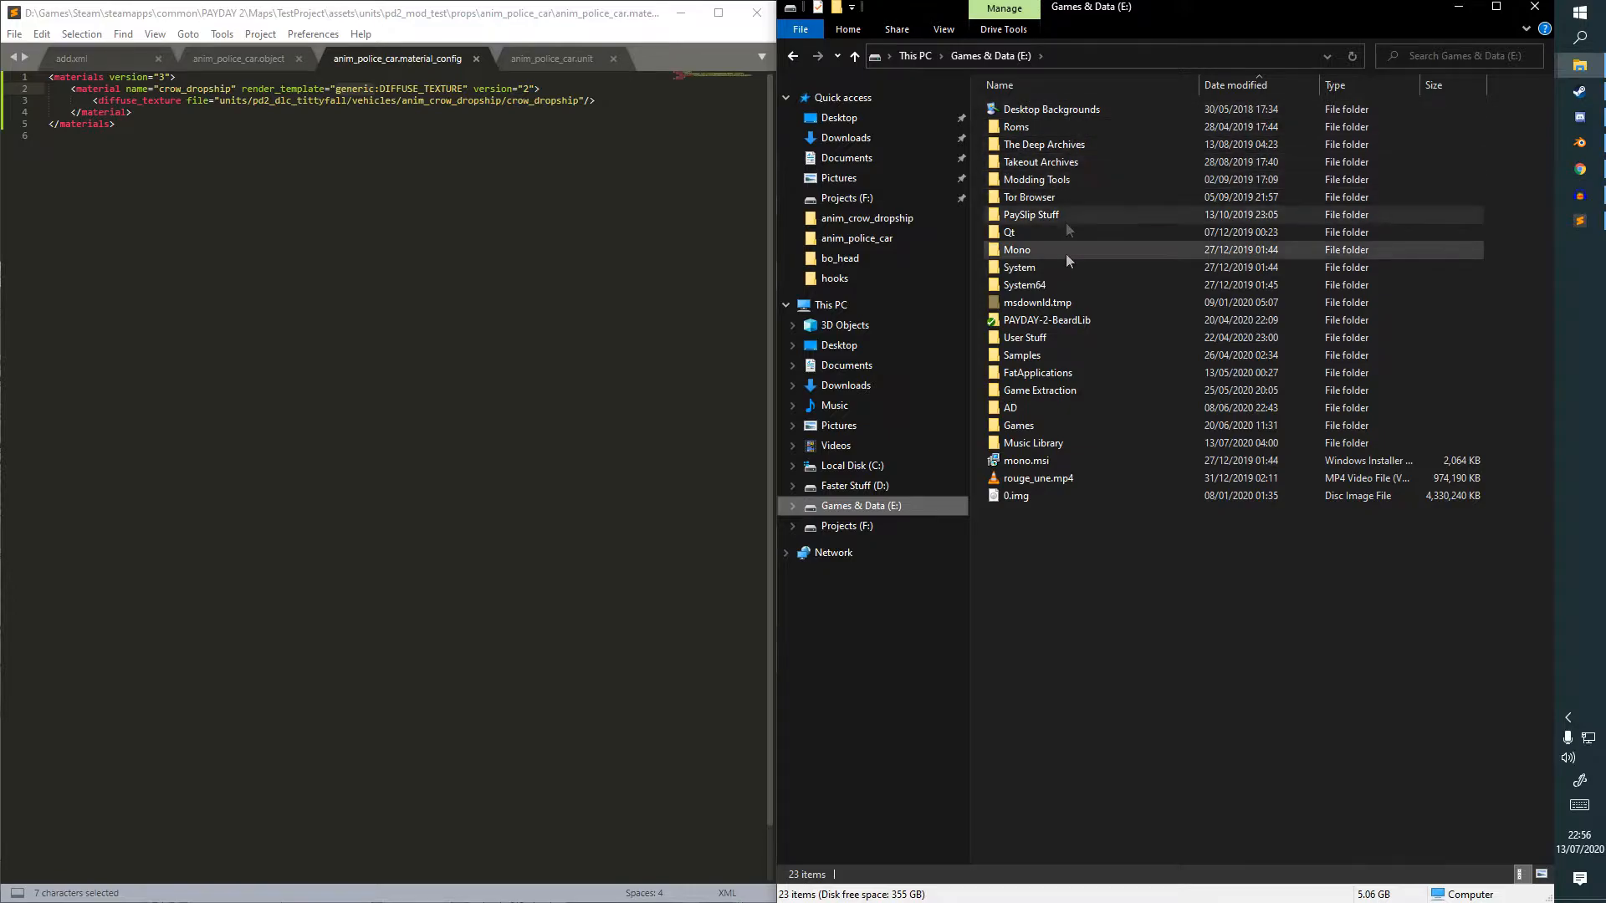
Open base.render_template_database from the Game Extraction > Payday 2 > shaders folder.
double_click(1046, 390)
double_click(1051, 215)
double_click(1045, 212)
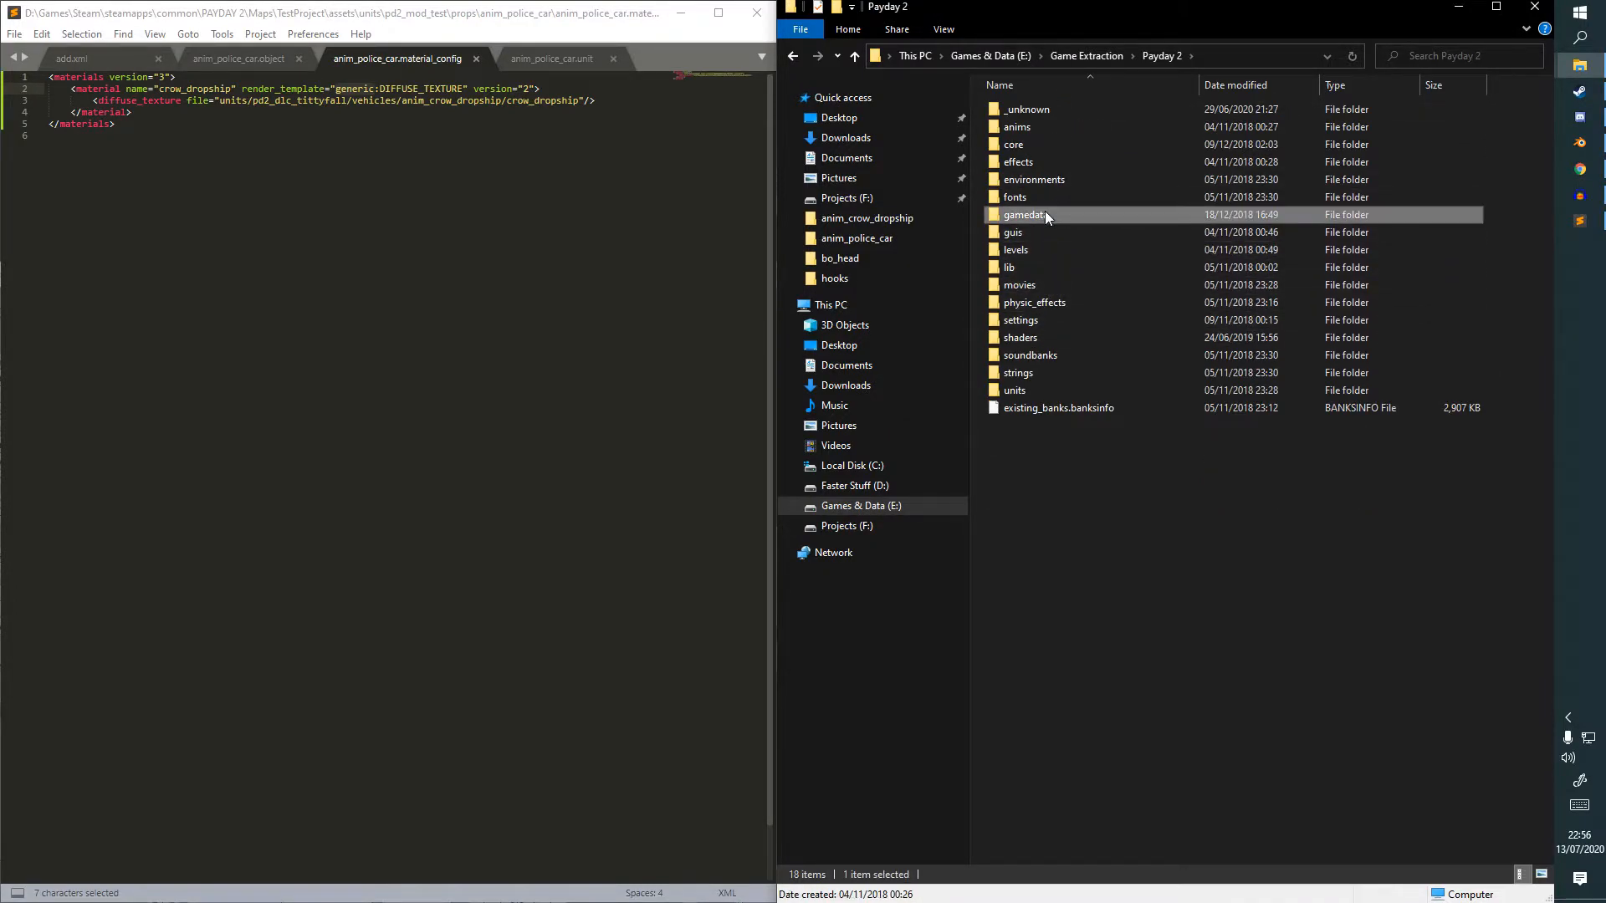
left_click(1147, 56)
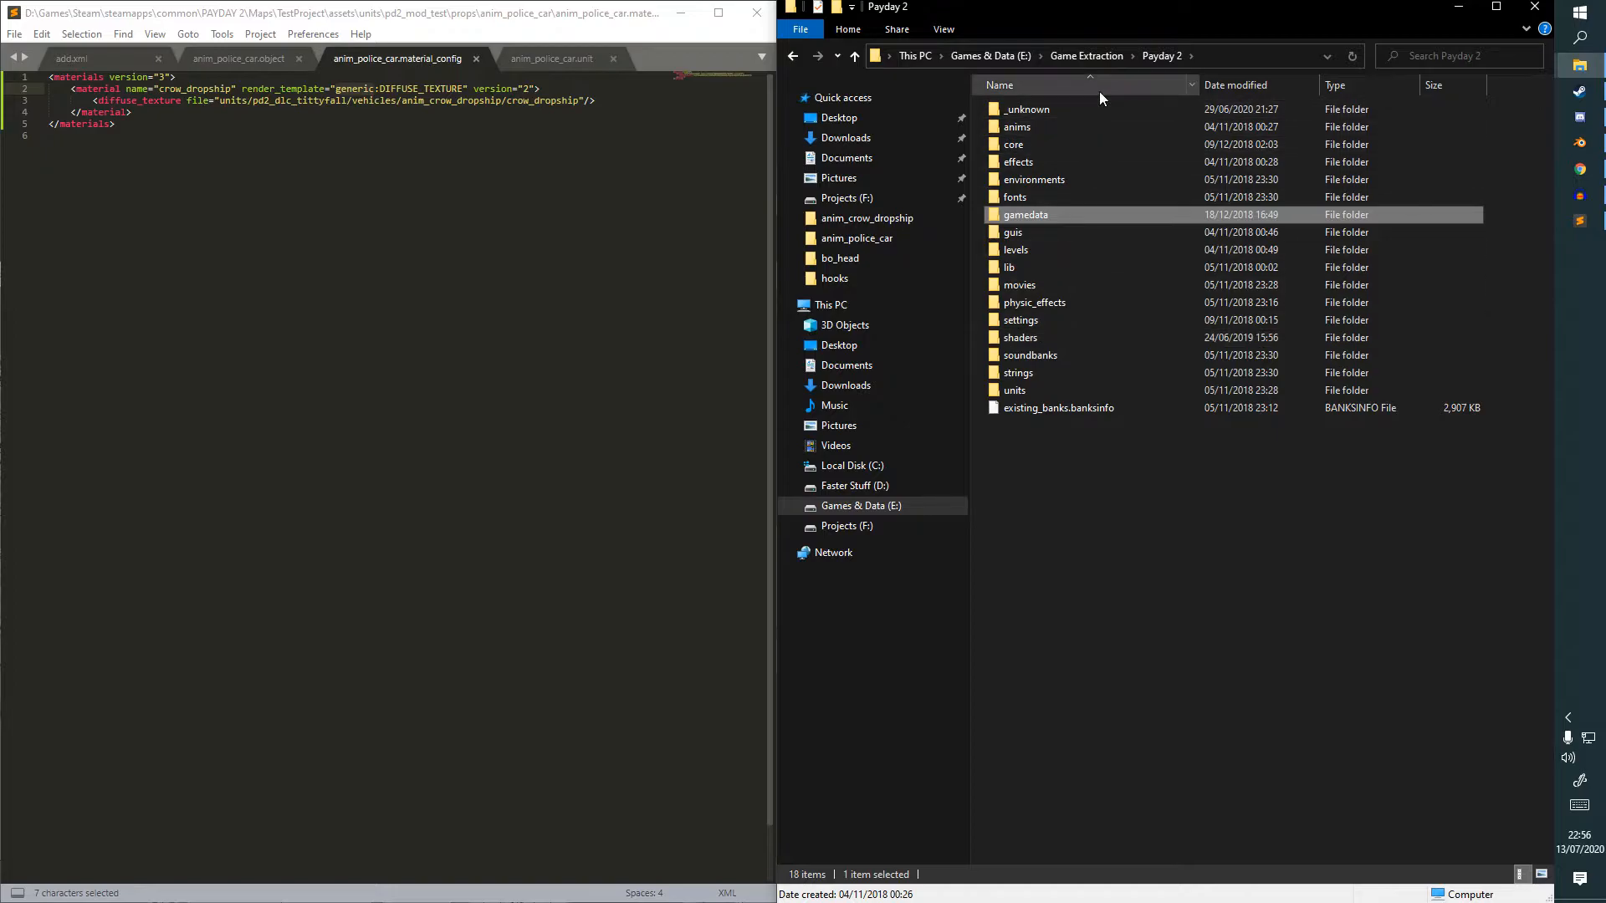
double_click(1058, 336)
double_click(1067, 128)
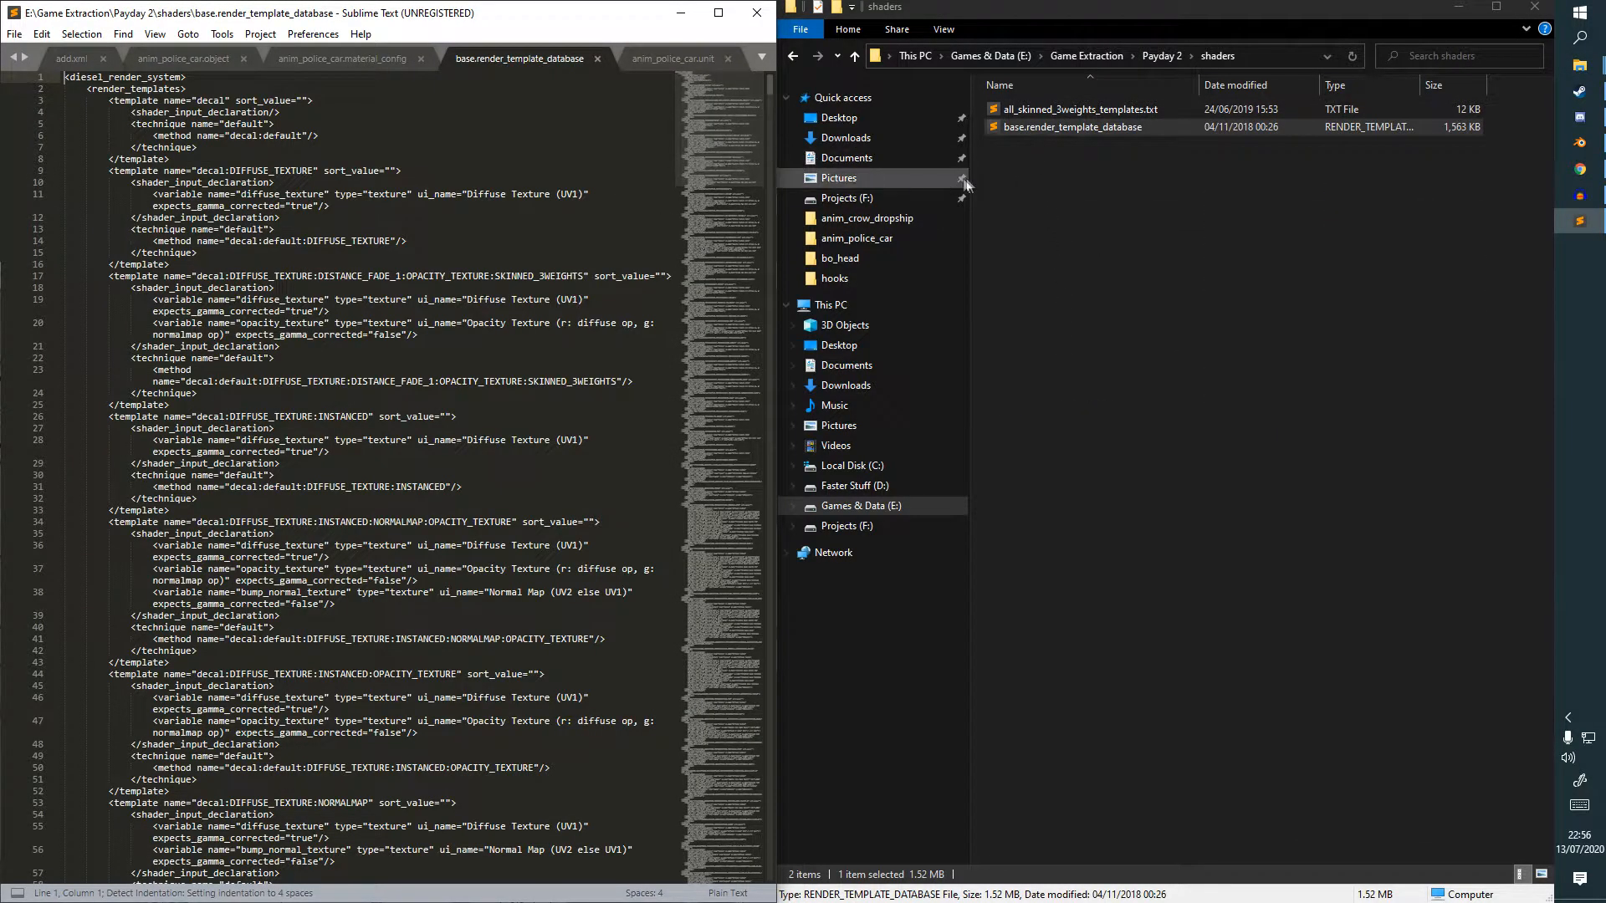
Set the render template database's syntax highlighting to XML and maximize the editor window.
left_click(156, 37)
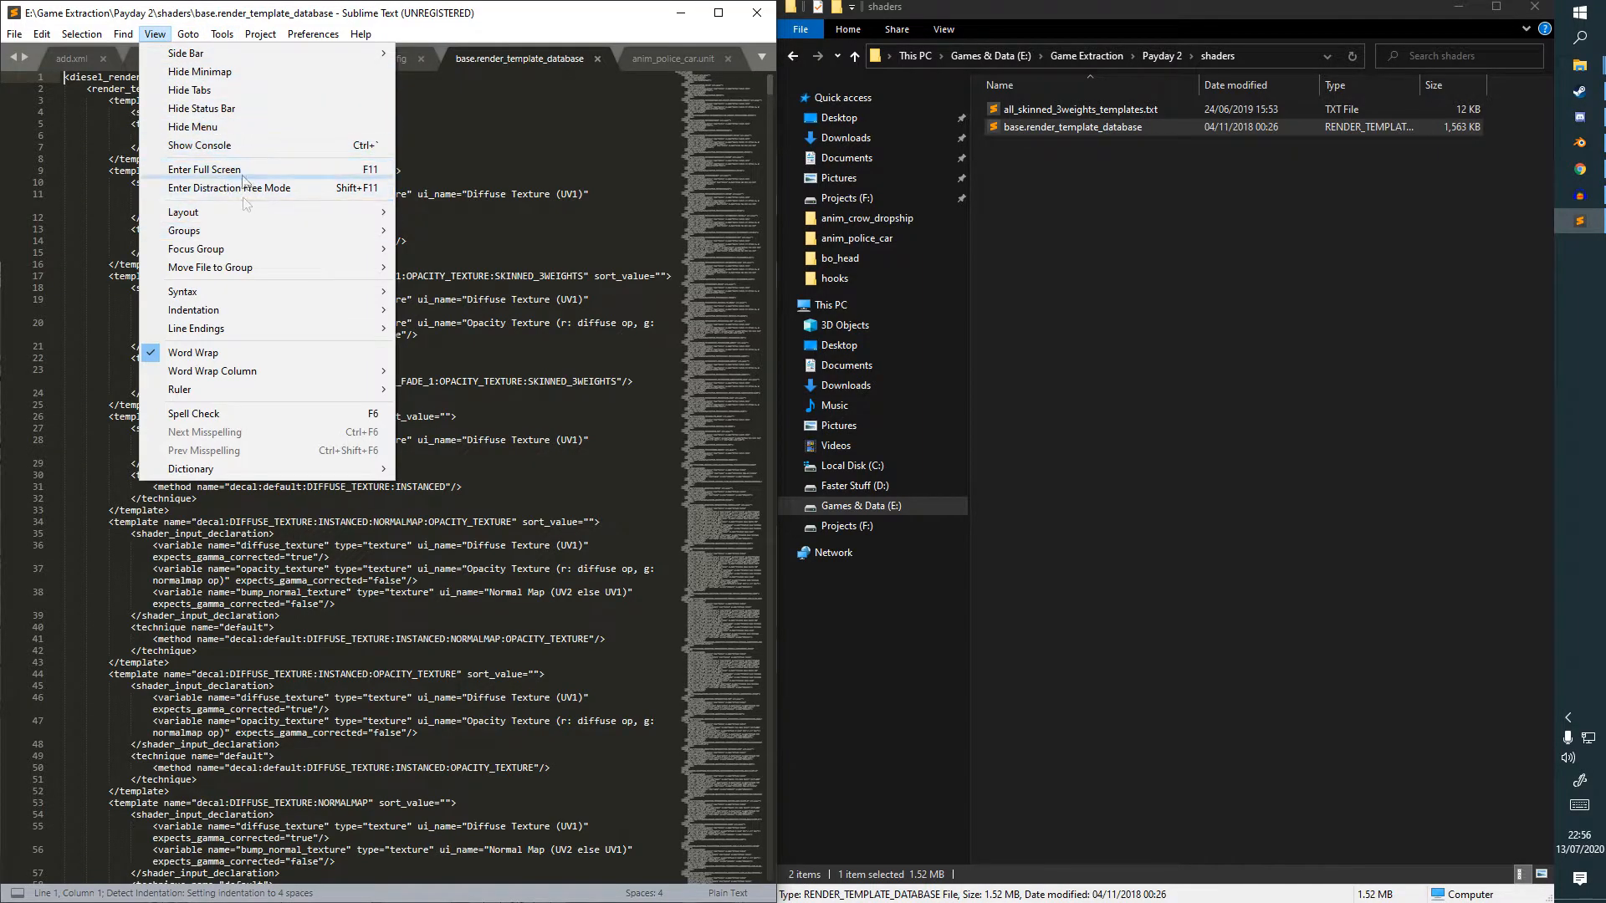
mouse_move(309, 291)
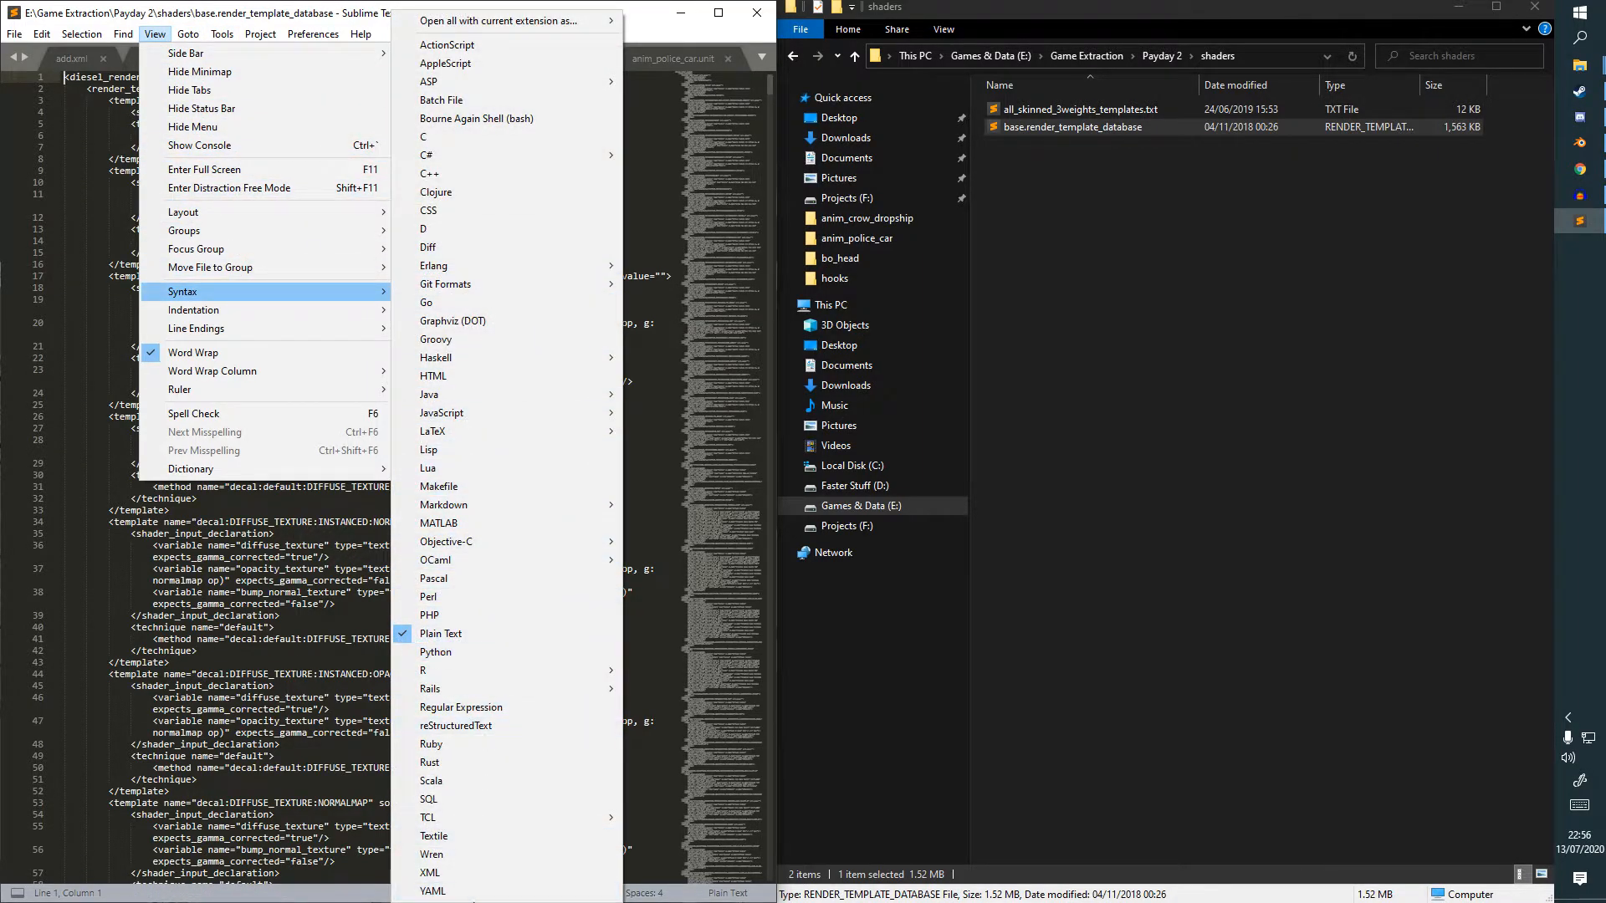
left_click(431, 872)
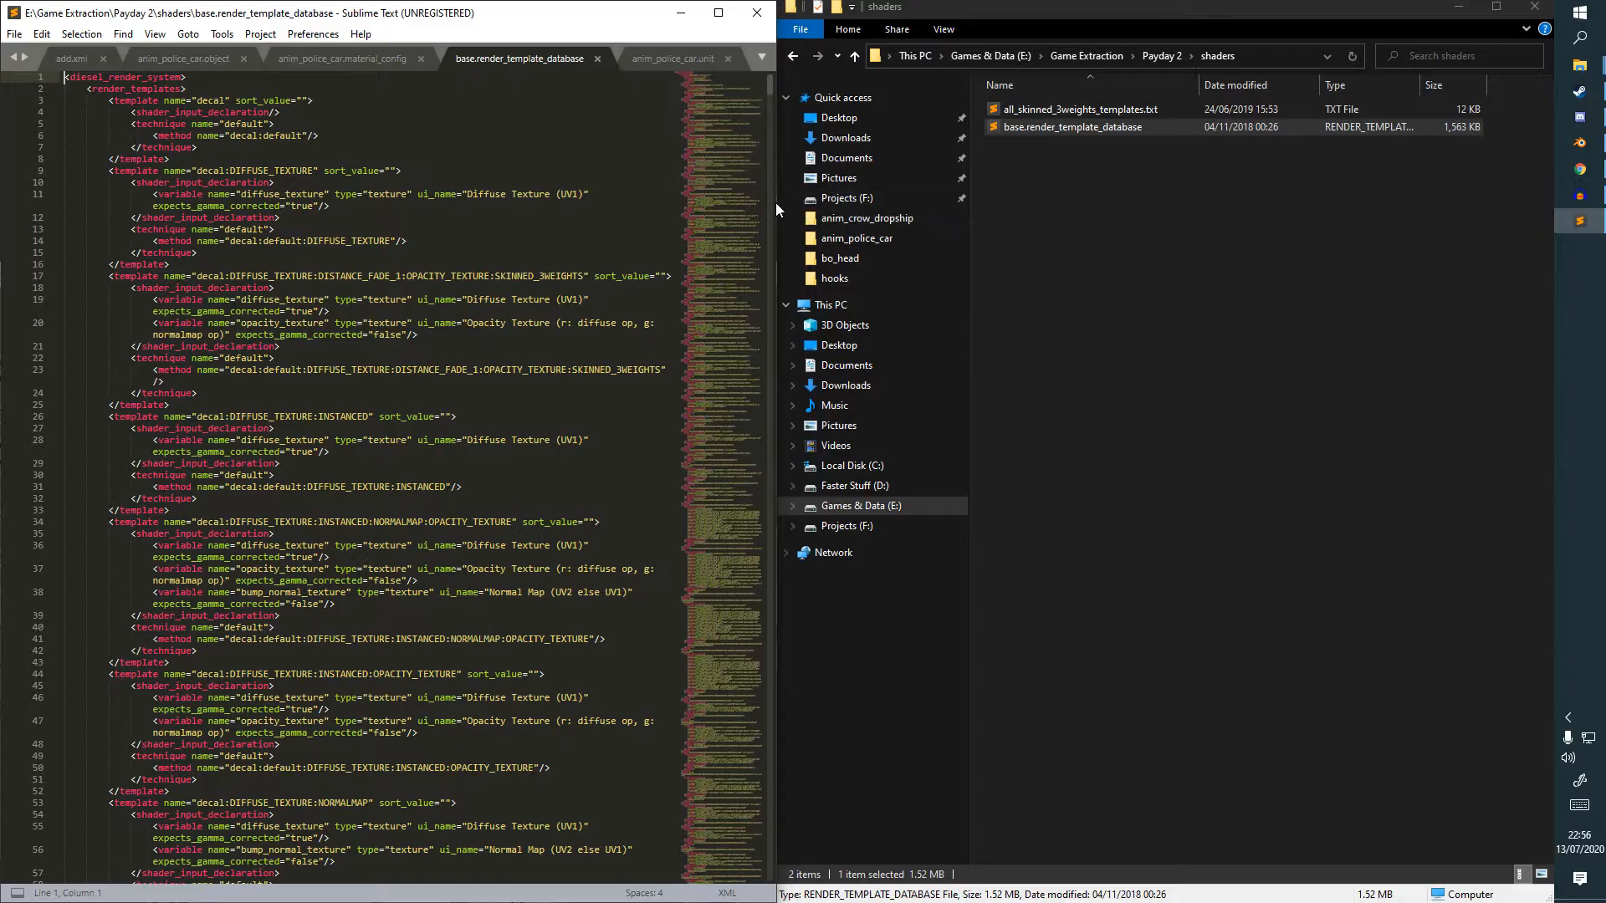
left_click(730, 23)
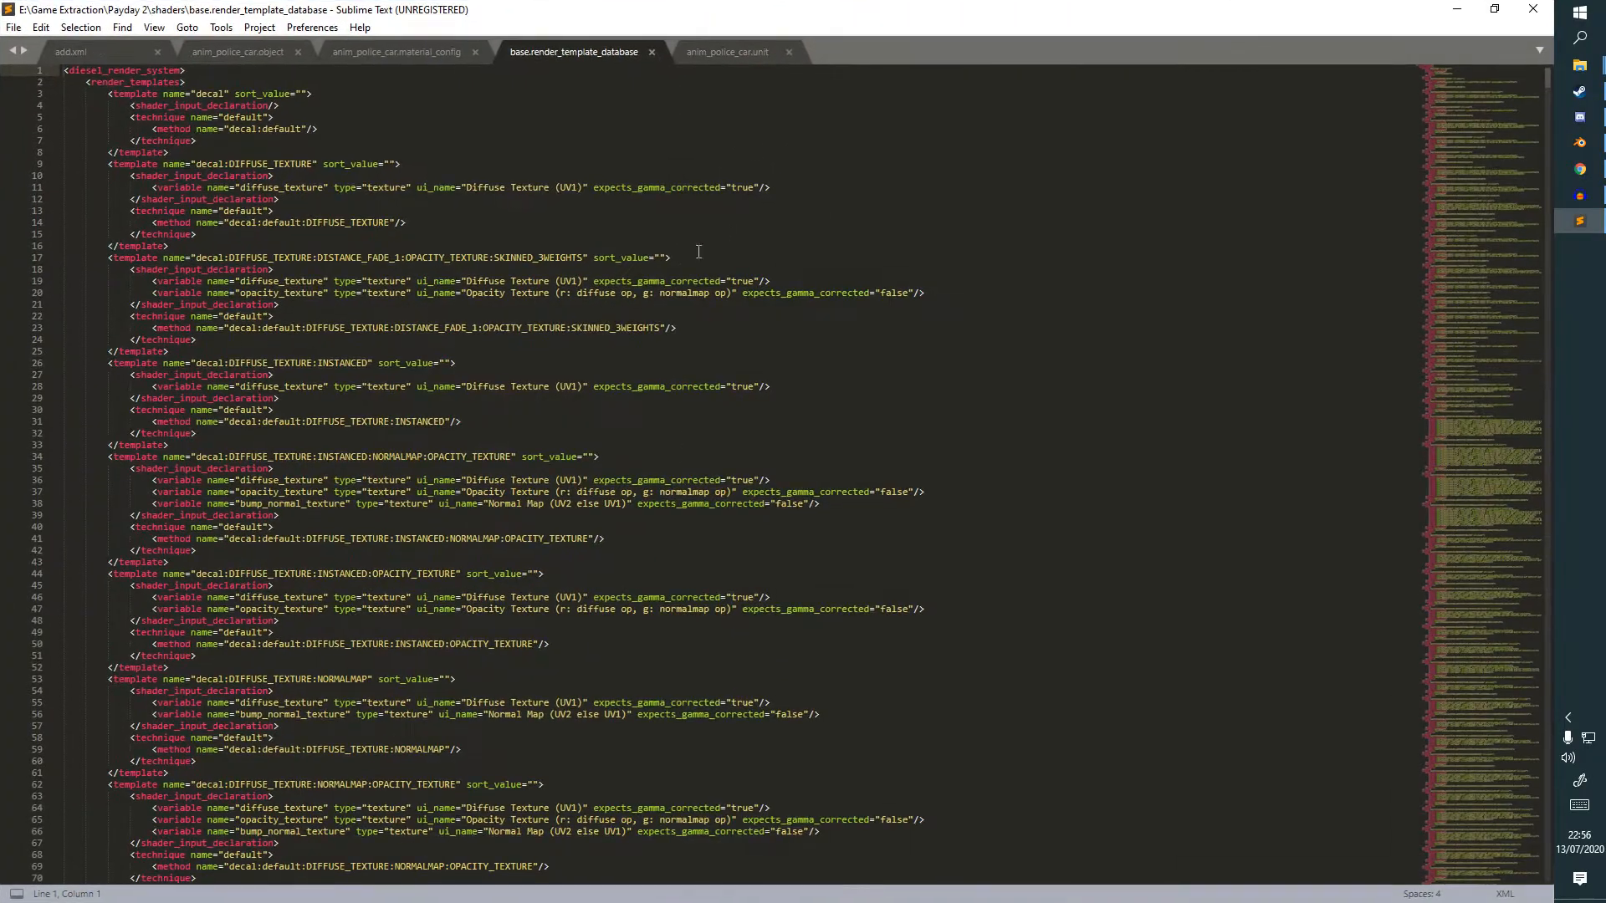
Examine the generic render templates' texture variables and their UV channels, then close the render template database.
scroll(1472, 249, "down", 20)
left_click_drag(1472, 243, 1452, 346)
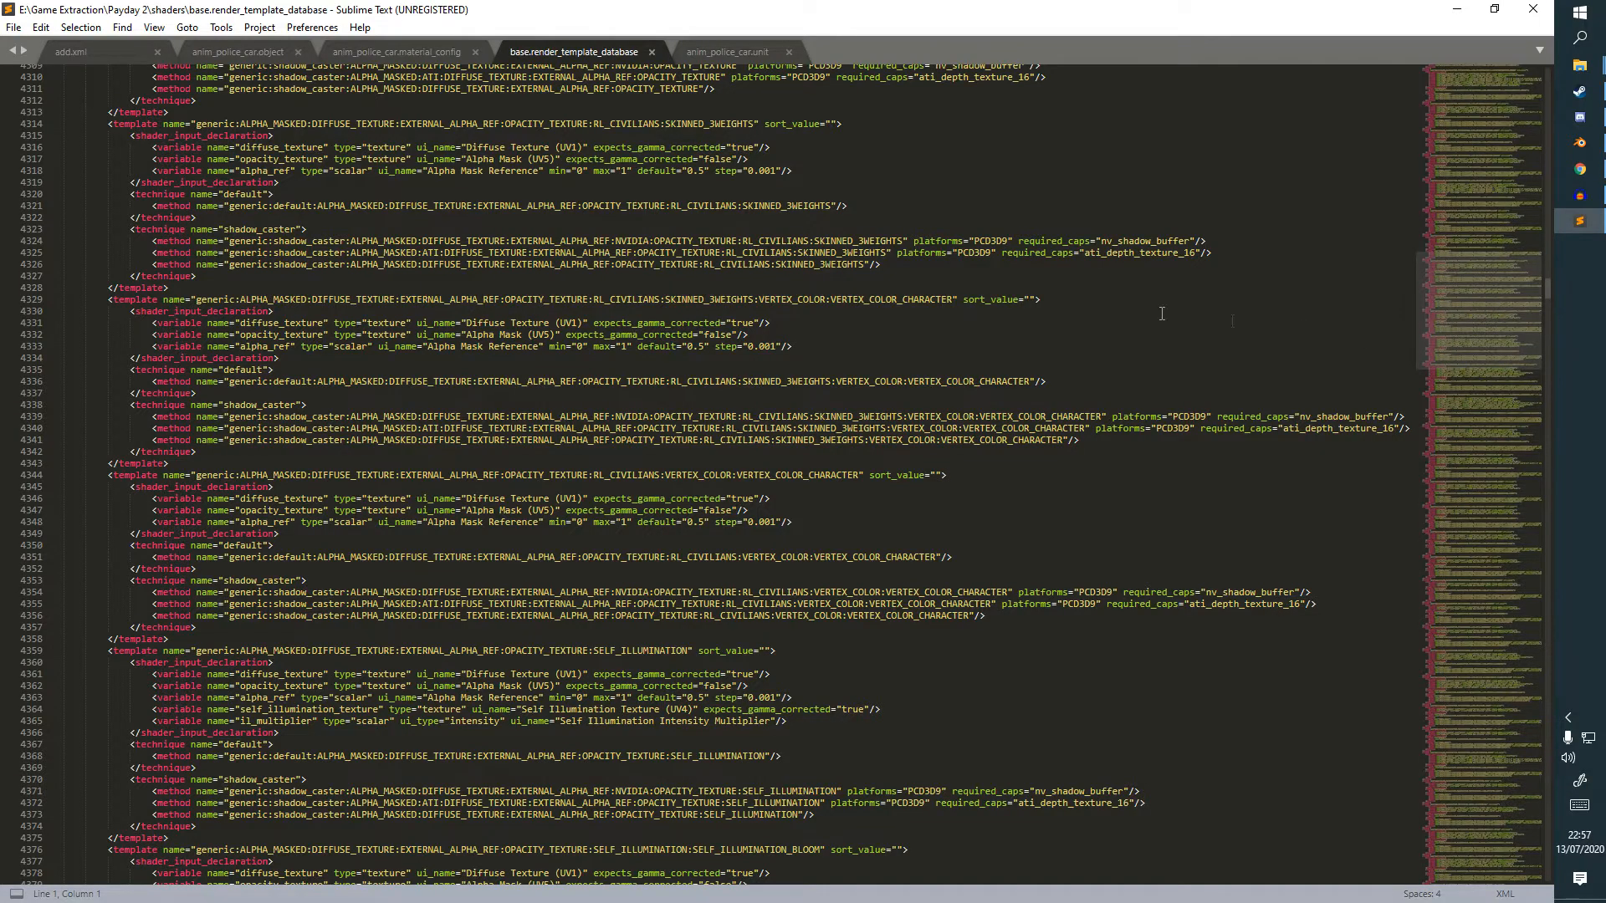
scroll(787, 368, "down", 12)
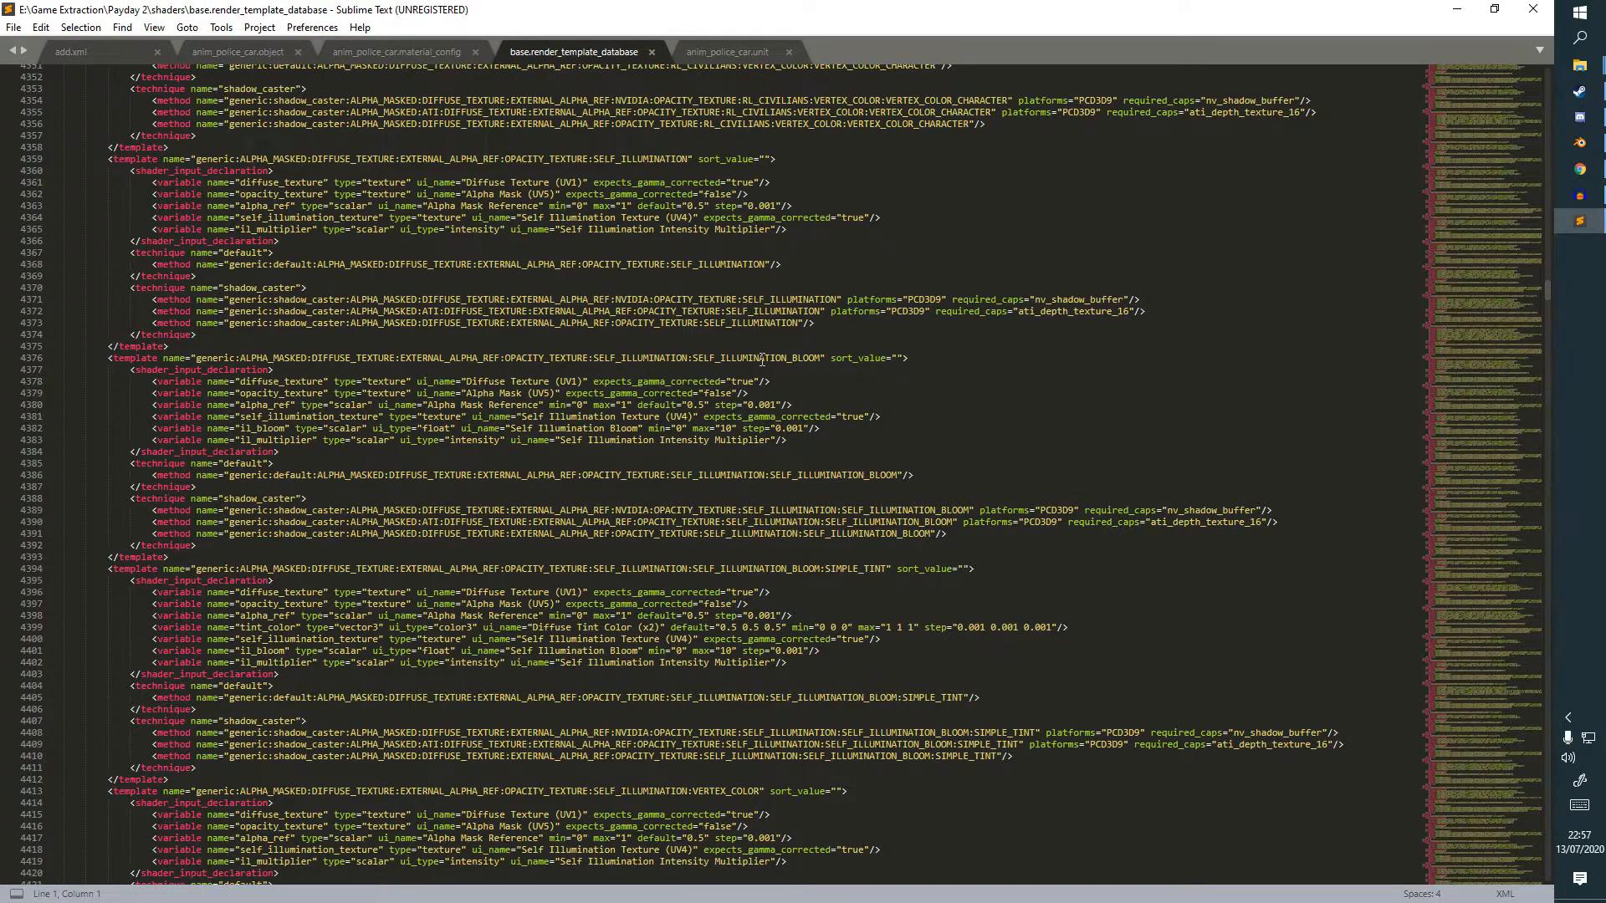
scroll(762, 359, "down", 5)
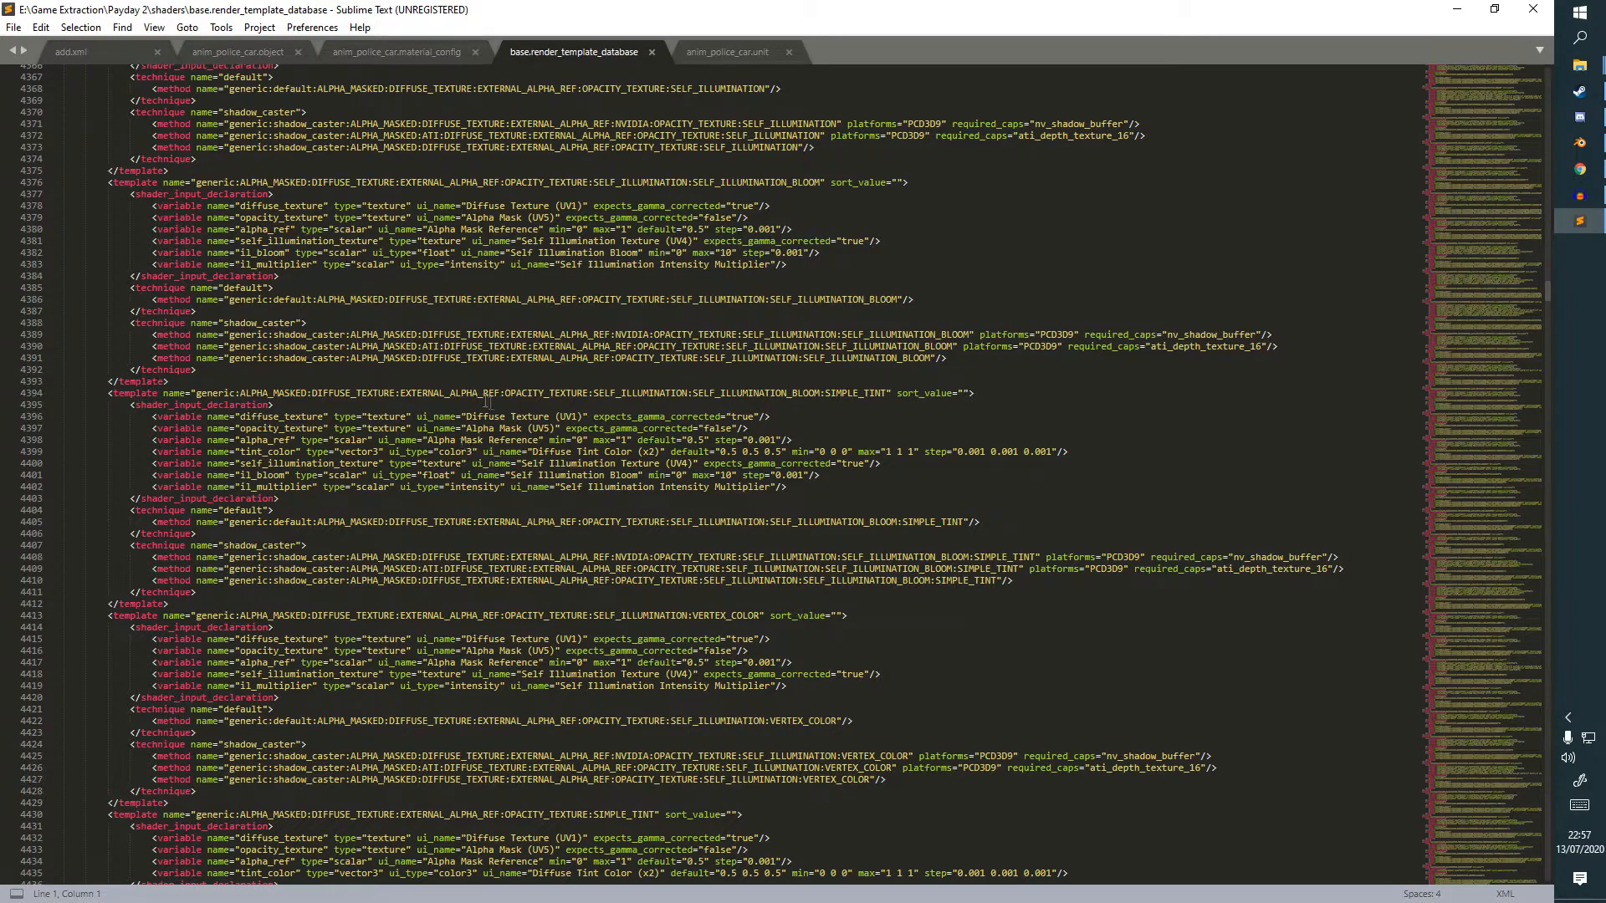
left_click_drag(466, 416, 577, 416)
left_click(480, 429)
left_click_drag(470, 429, 547, 429)
left_click(578, 439)
double_click(569, 417)
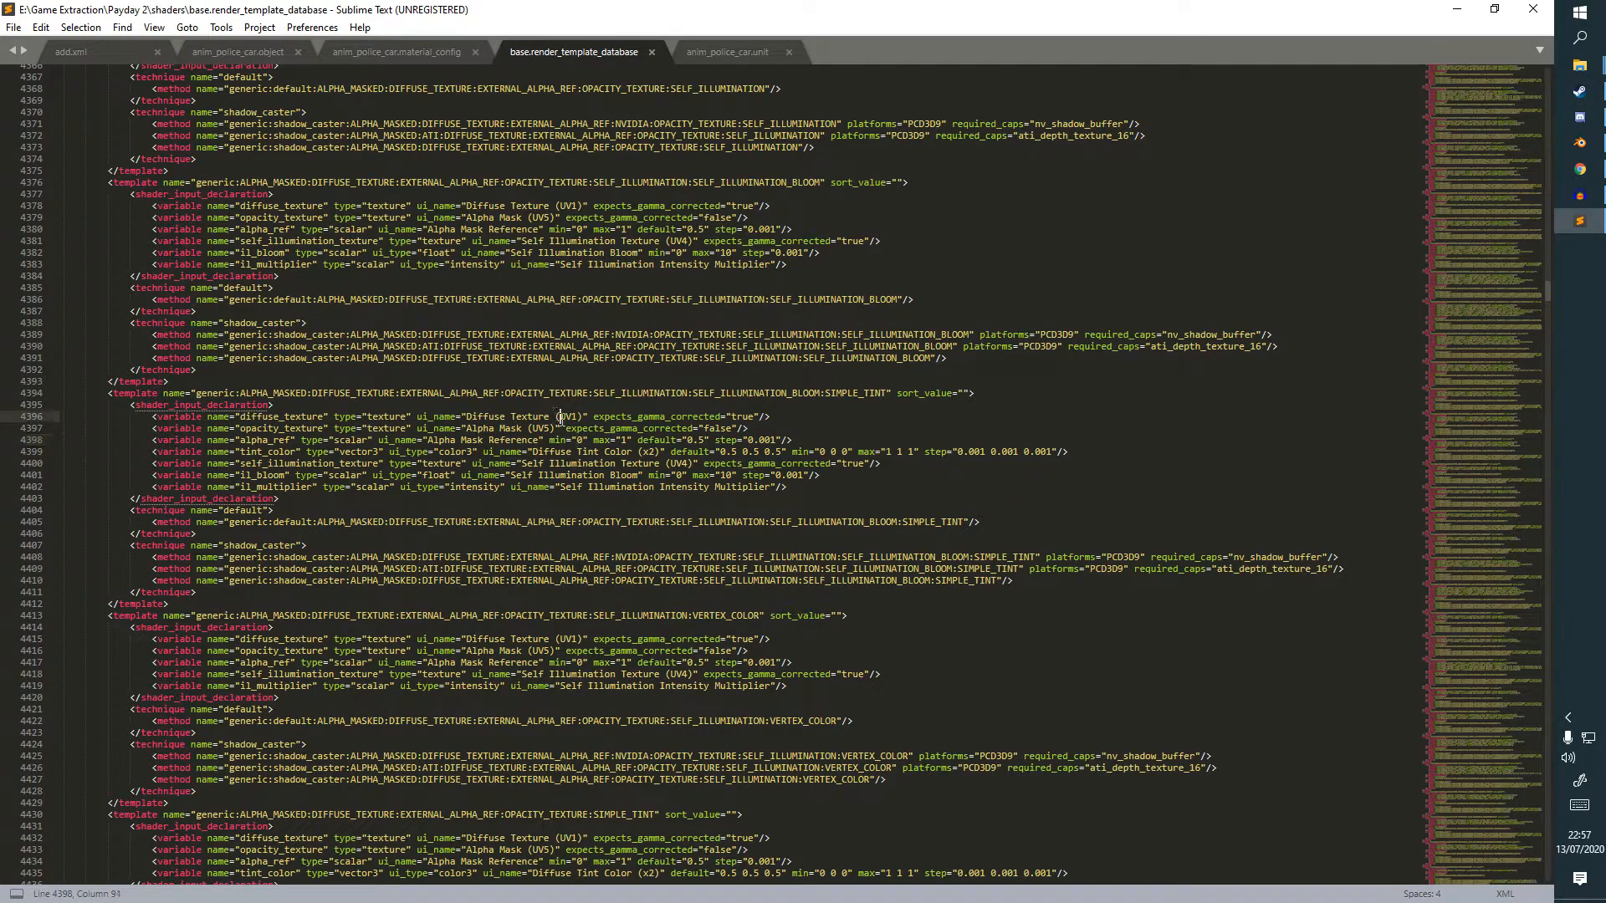
double_click(540, 429)
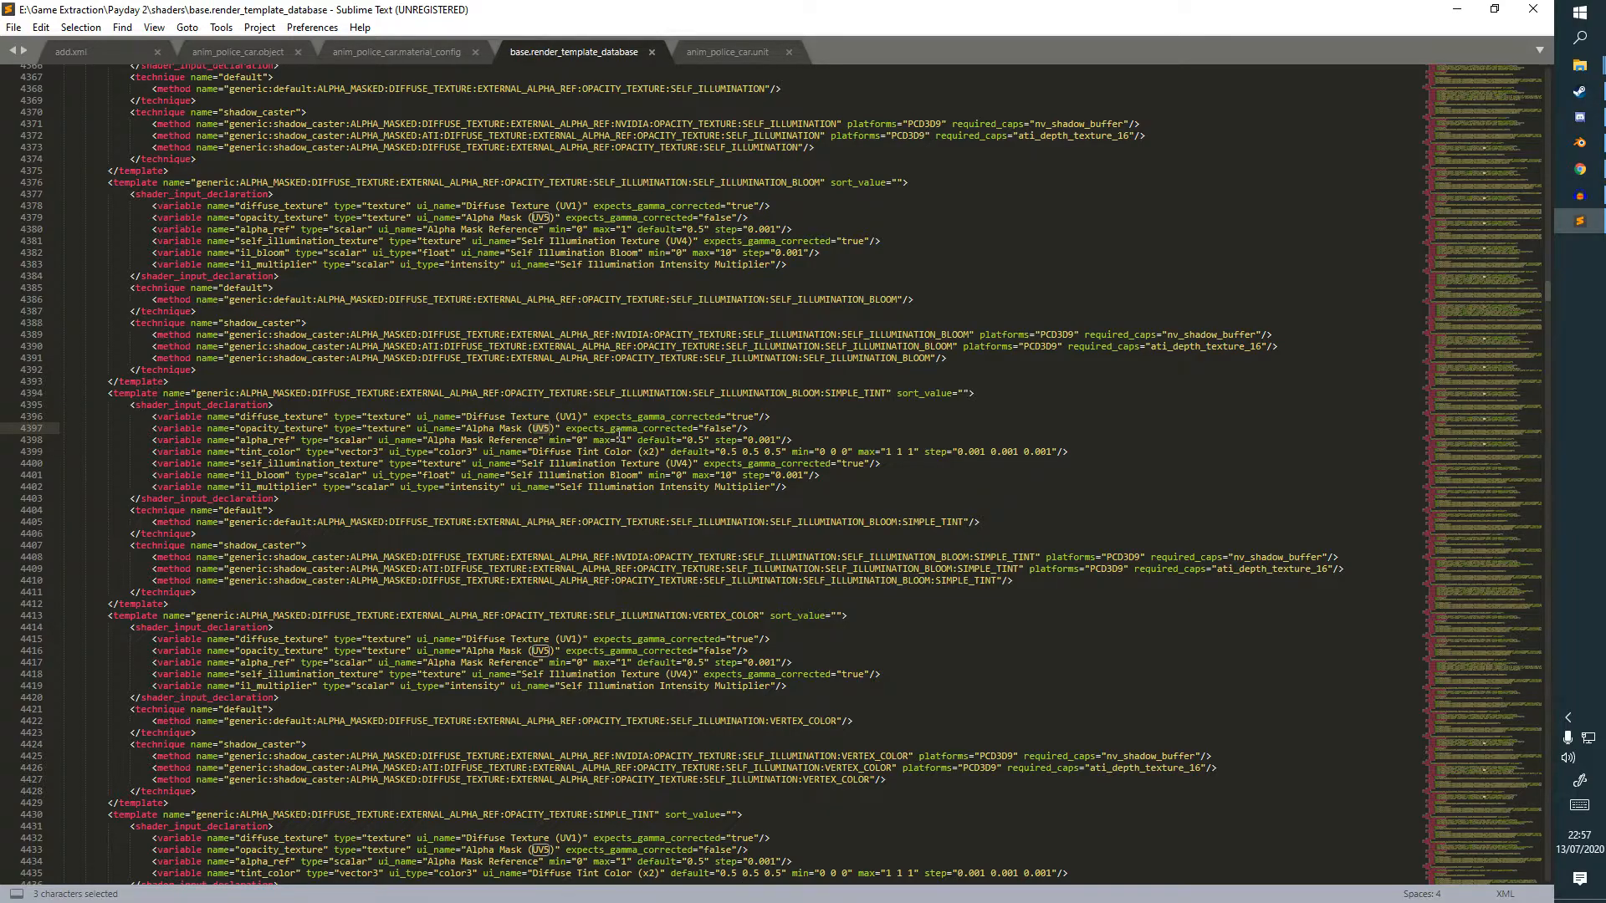
scroll(619, 434, "down", 2)
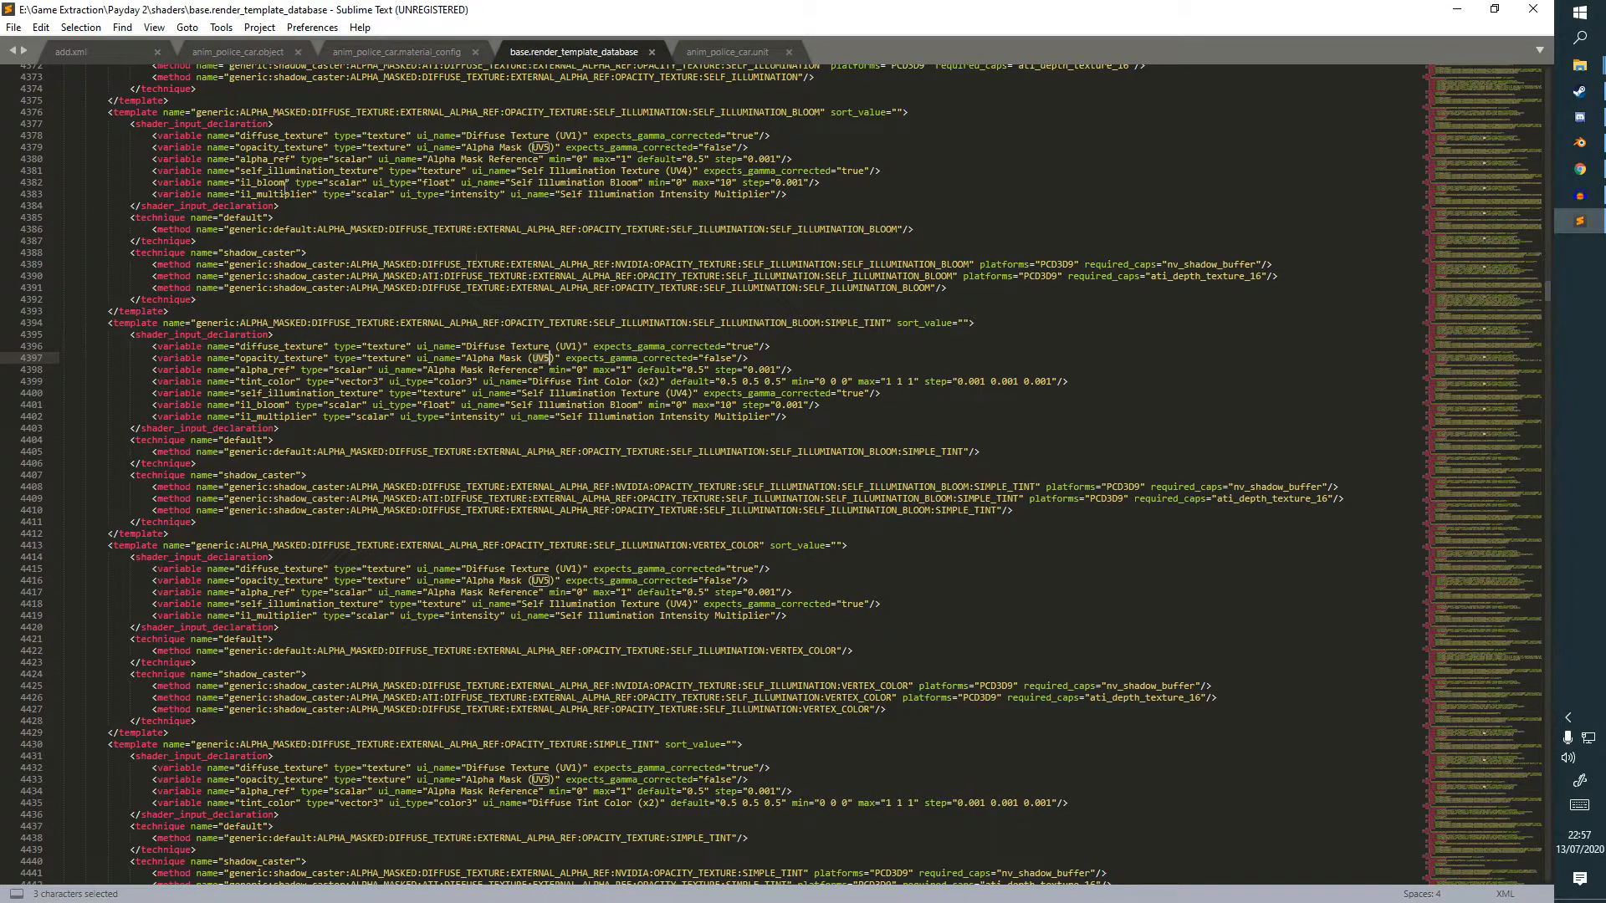
left_click_drag(221, 310, 196, 102)
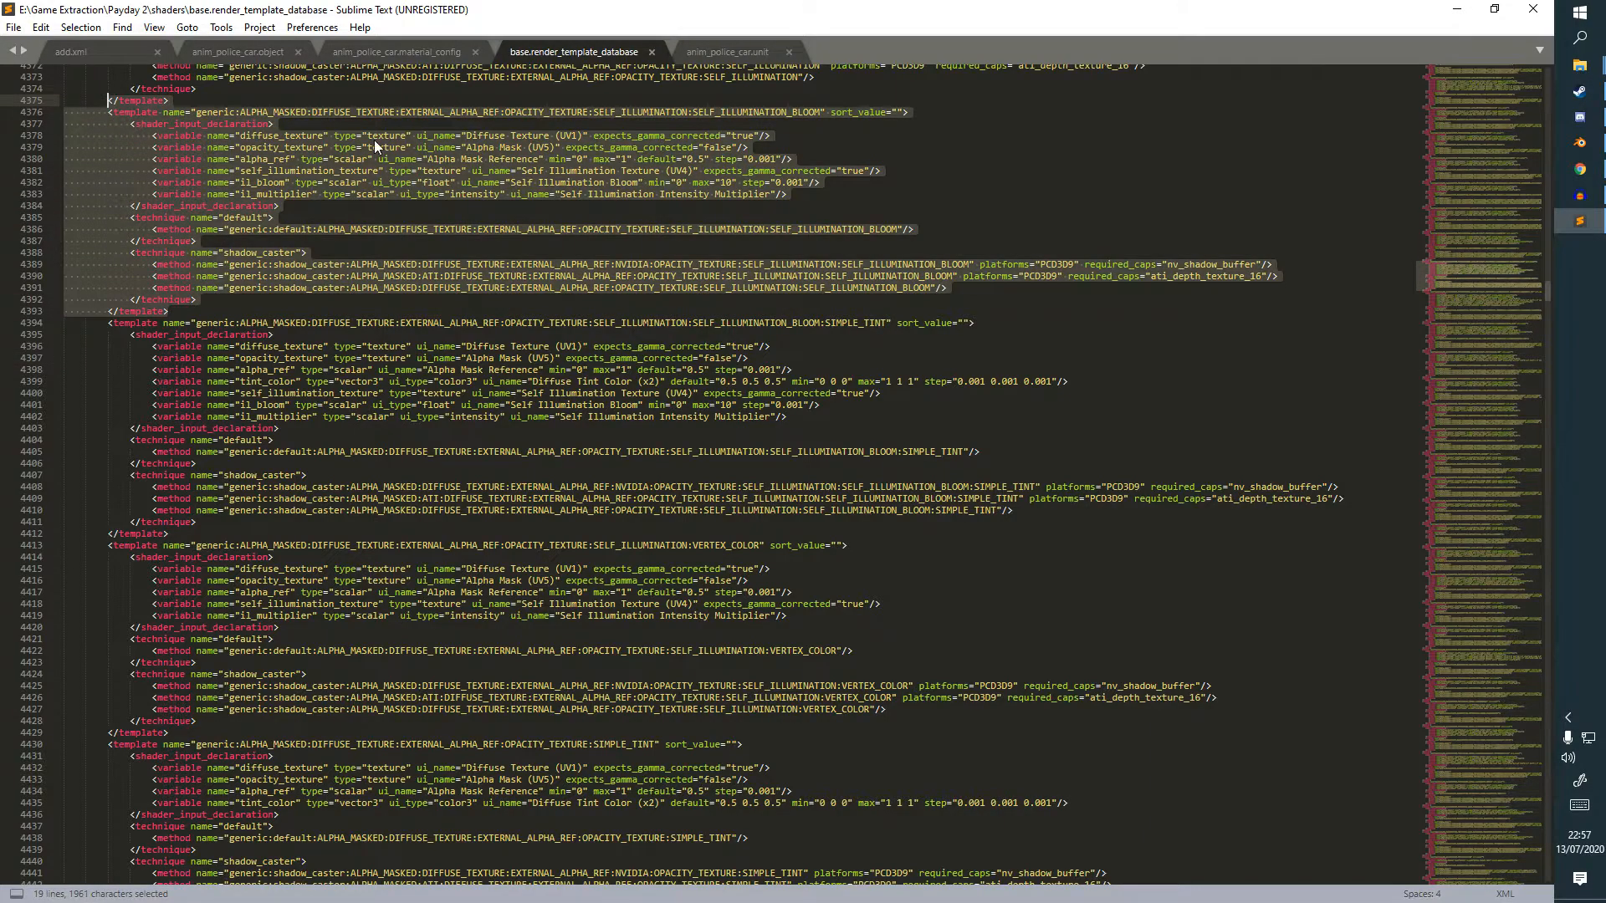
left_click(374, 137)
left_click(652, 52)
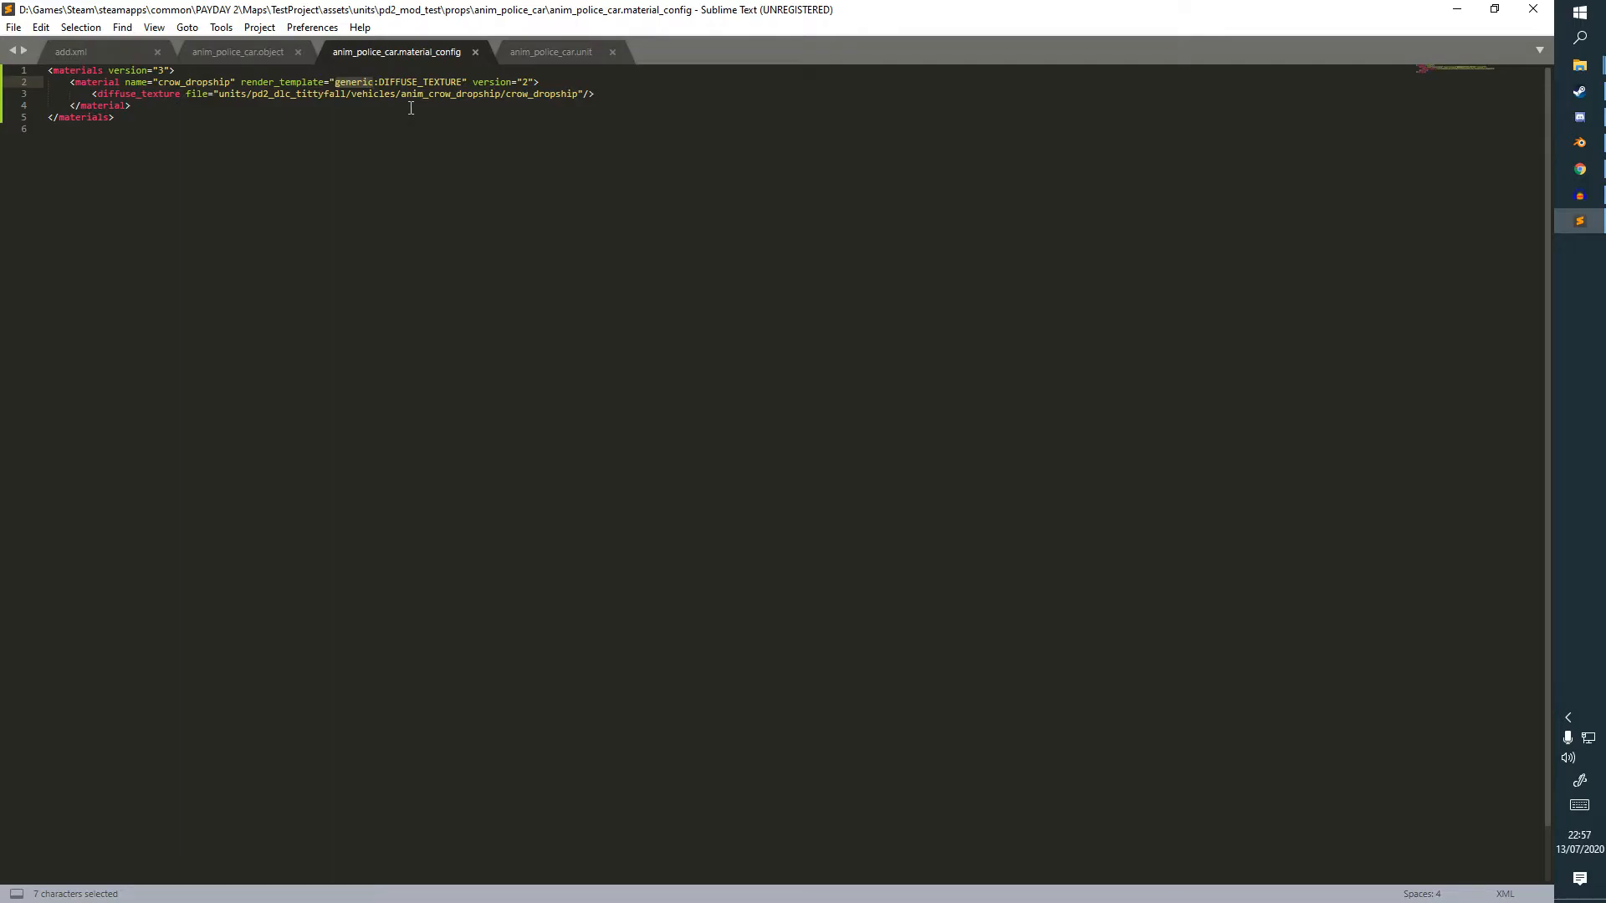
Switch to Blender, collapse the front wheel entries in the outliner and list the police car's materials.
key("alt+Tab")
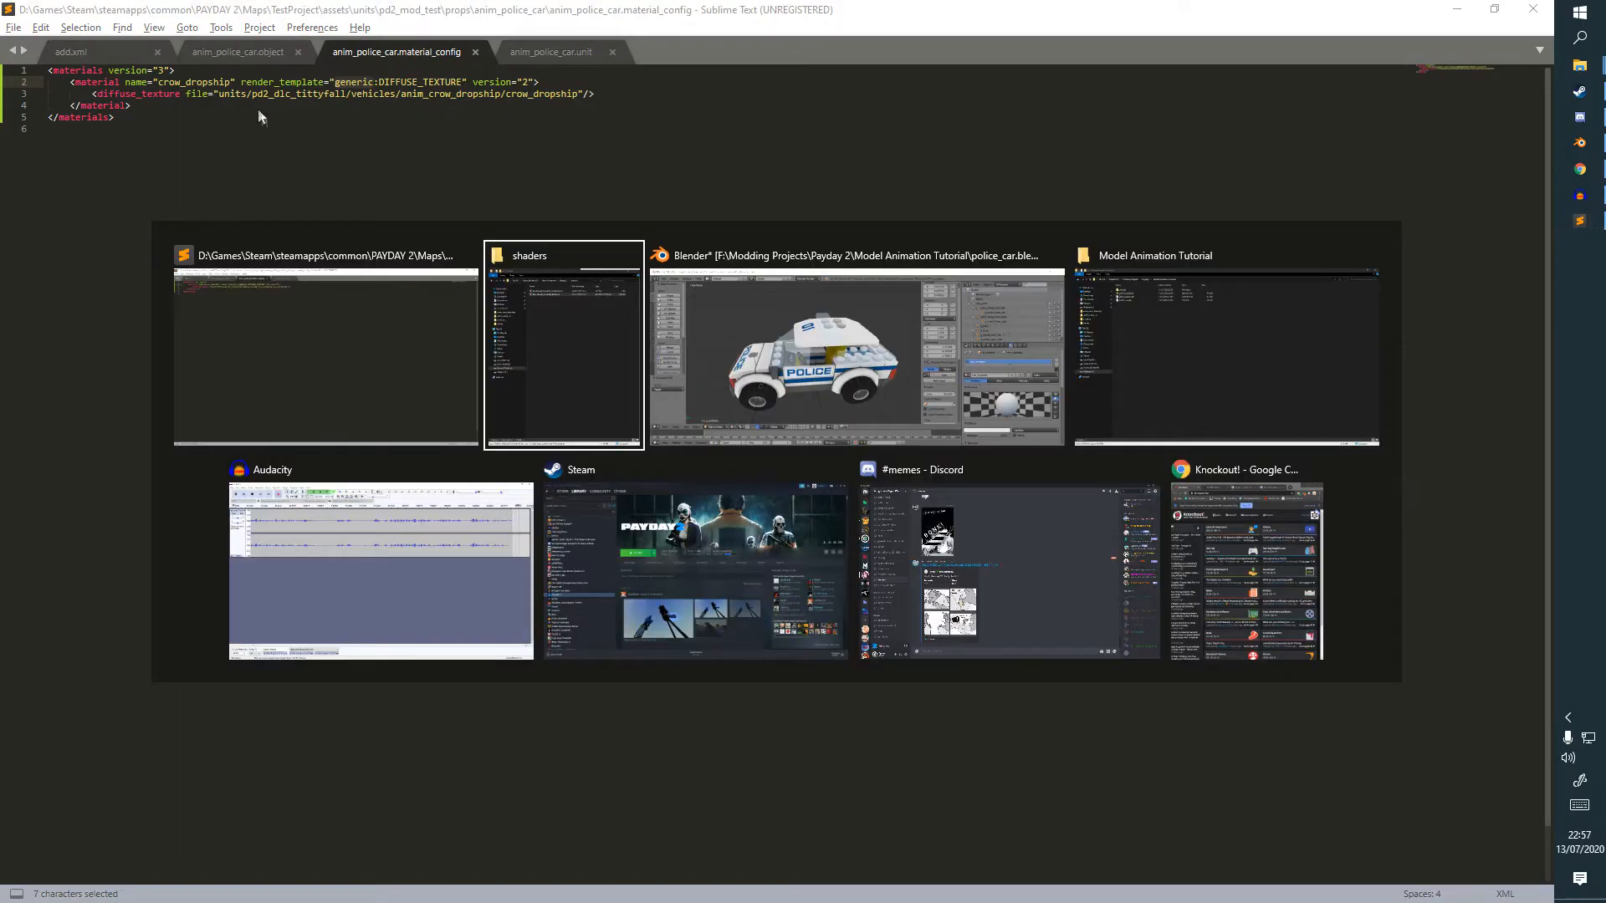
left_click(812, 340)
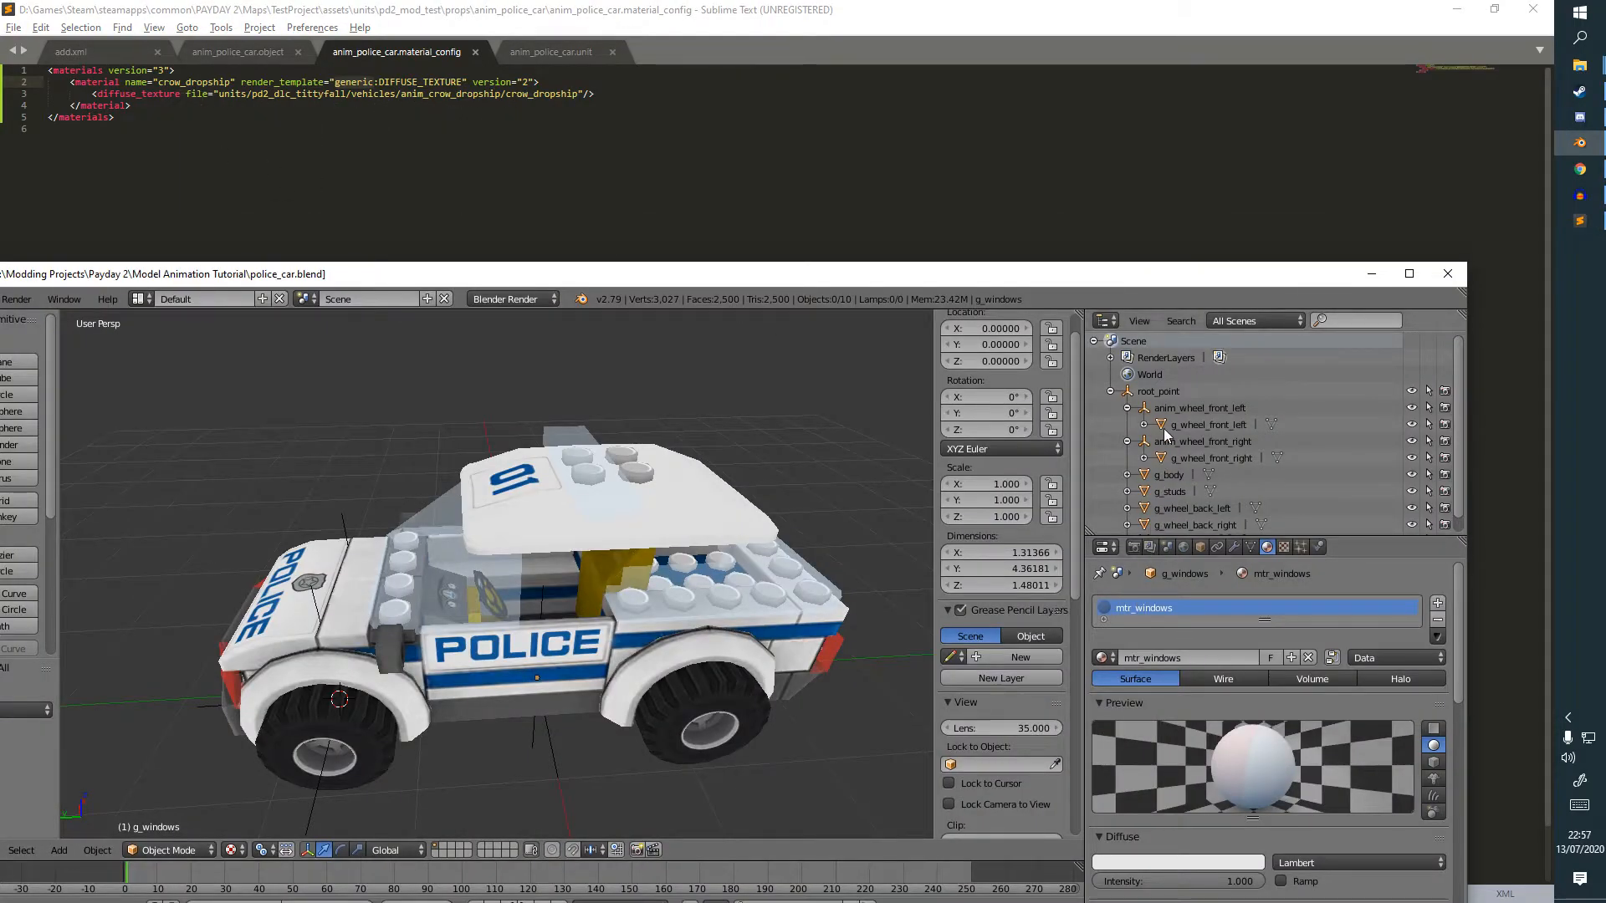
left_click(1127, 407)
left_click(1126, 424)
left_click(1103, 658)
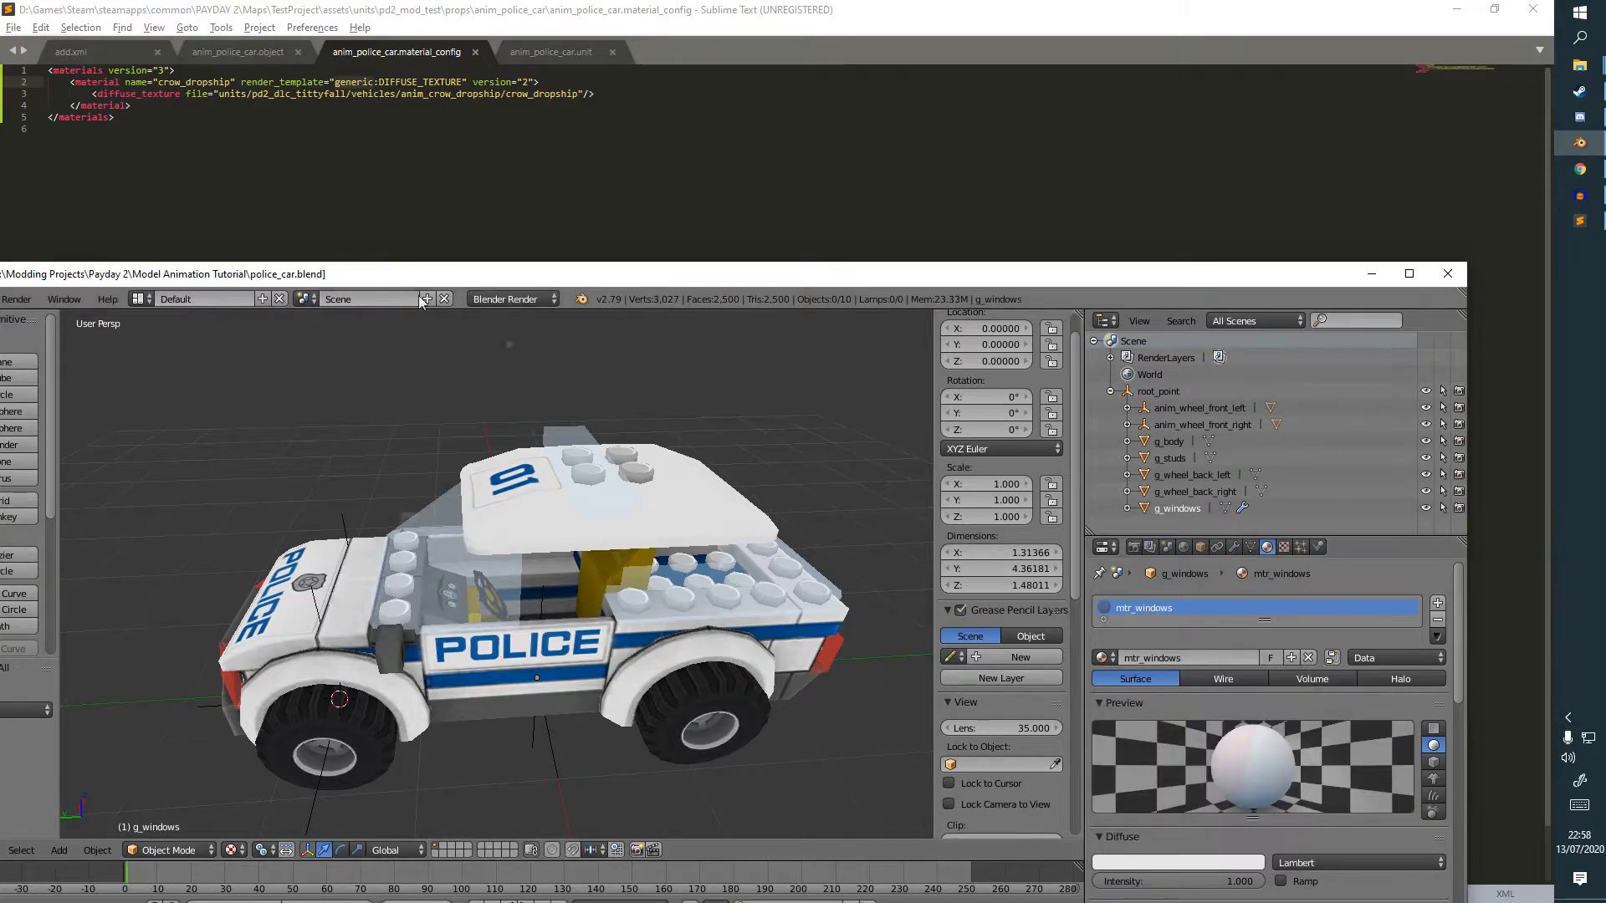
Rename the crow_dropship material to mtr_police_car in anim_police_car.material_config and save the file.
double_click(207, 82)
type("mtr_police_ca")
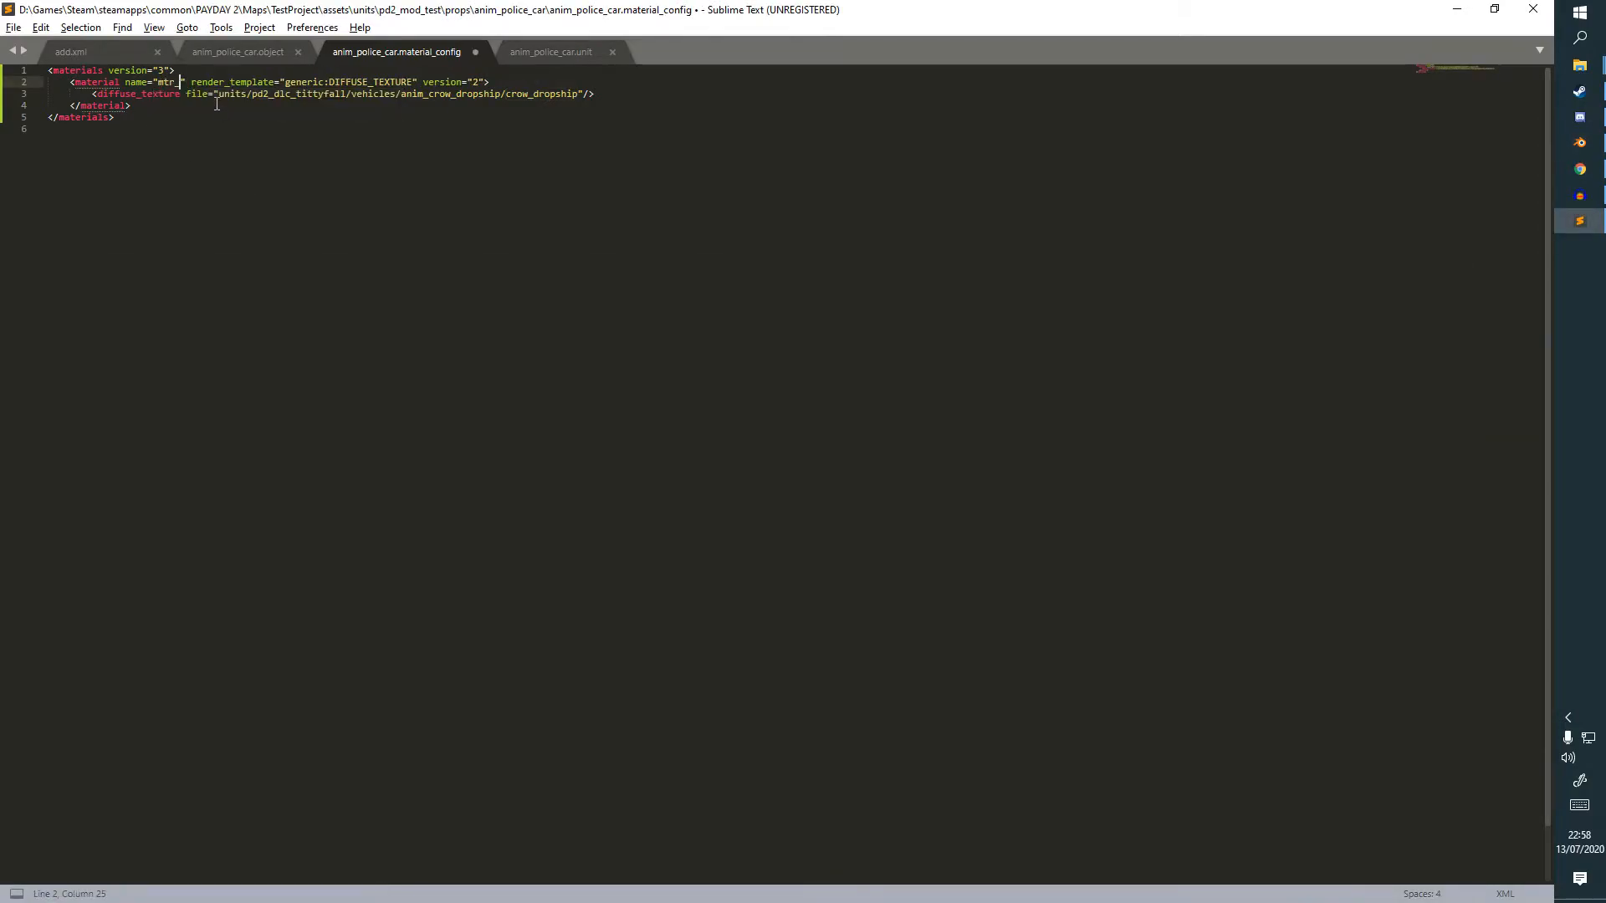
type("r")
key("ctrl+s")
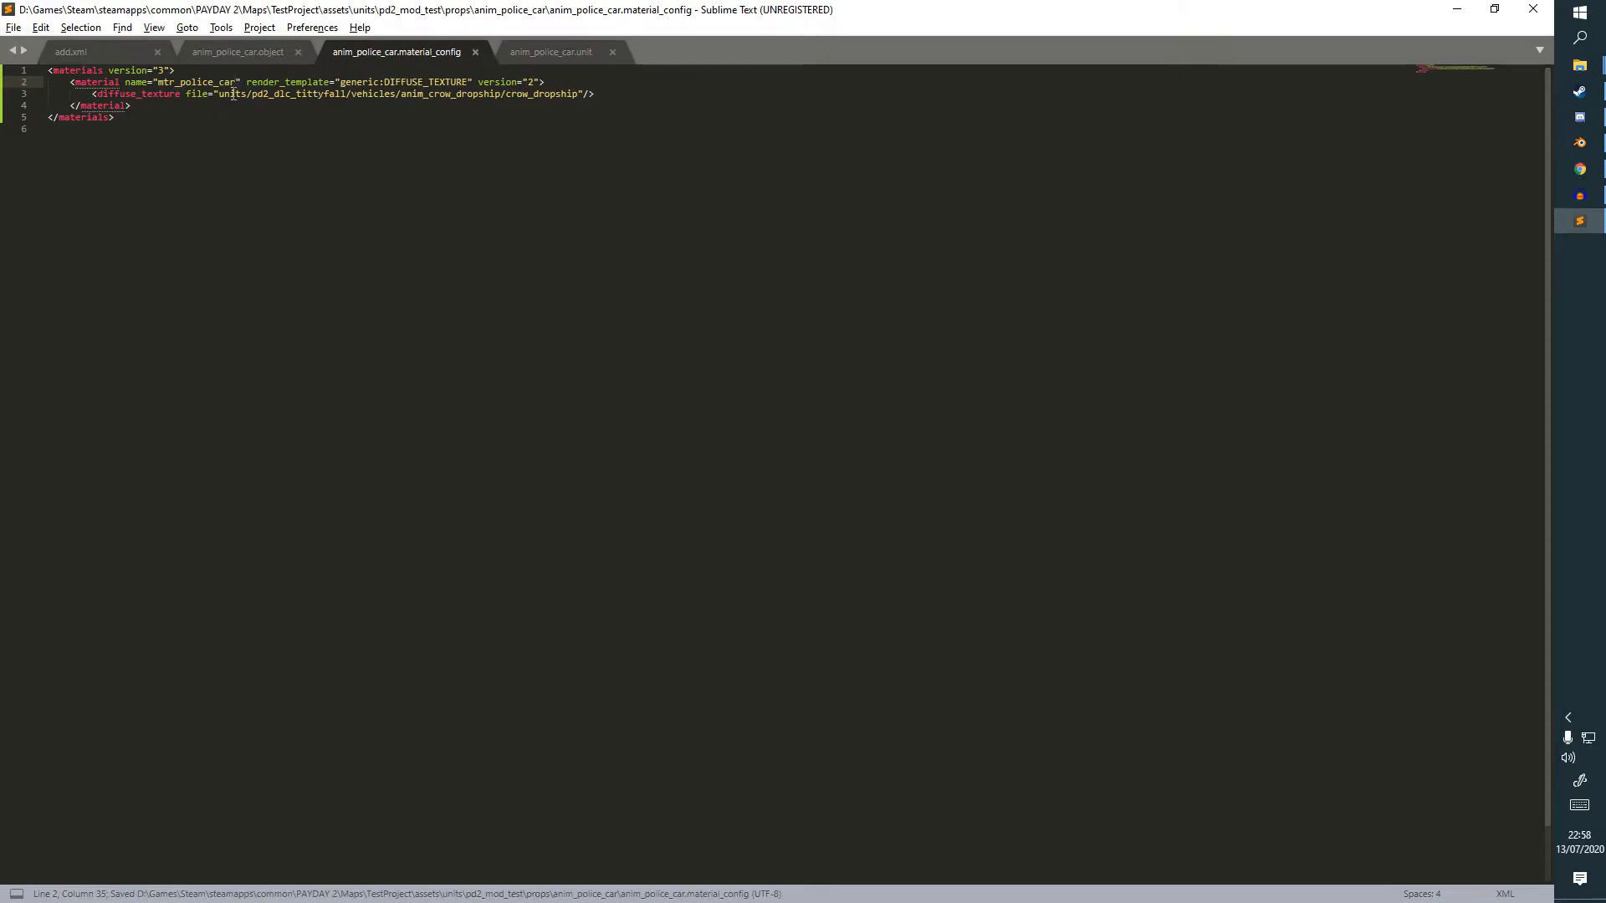
double_click(266, 93)
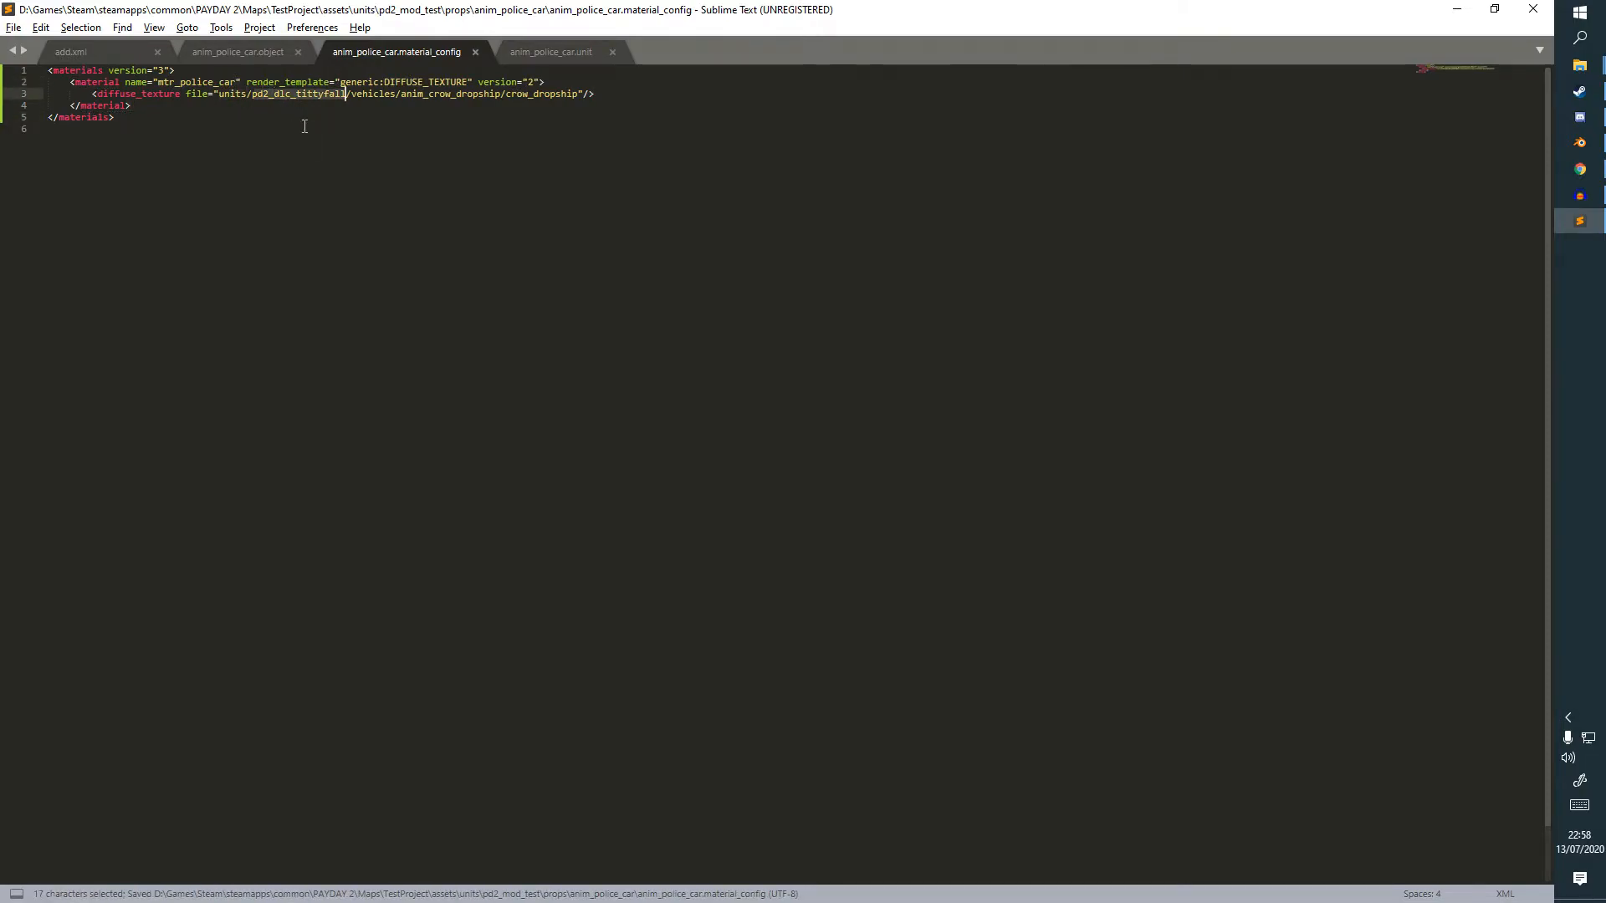
type("anim_")
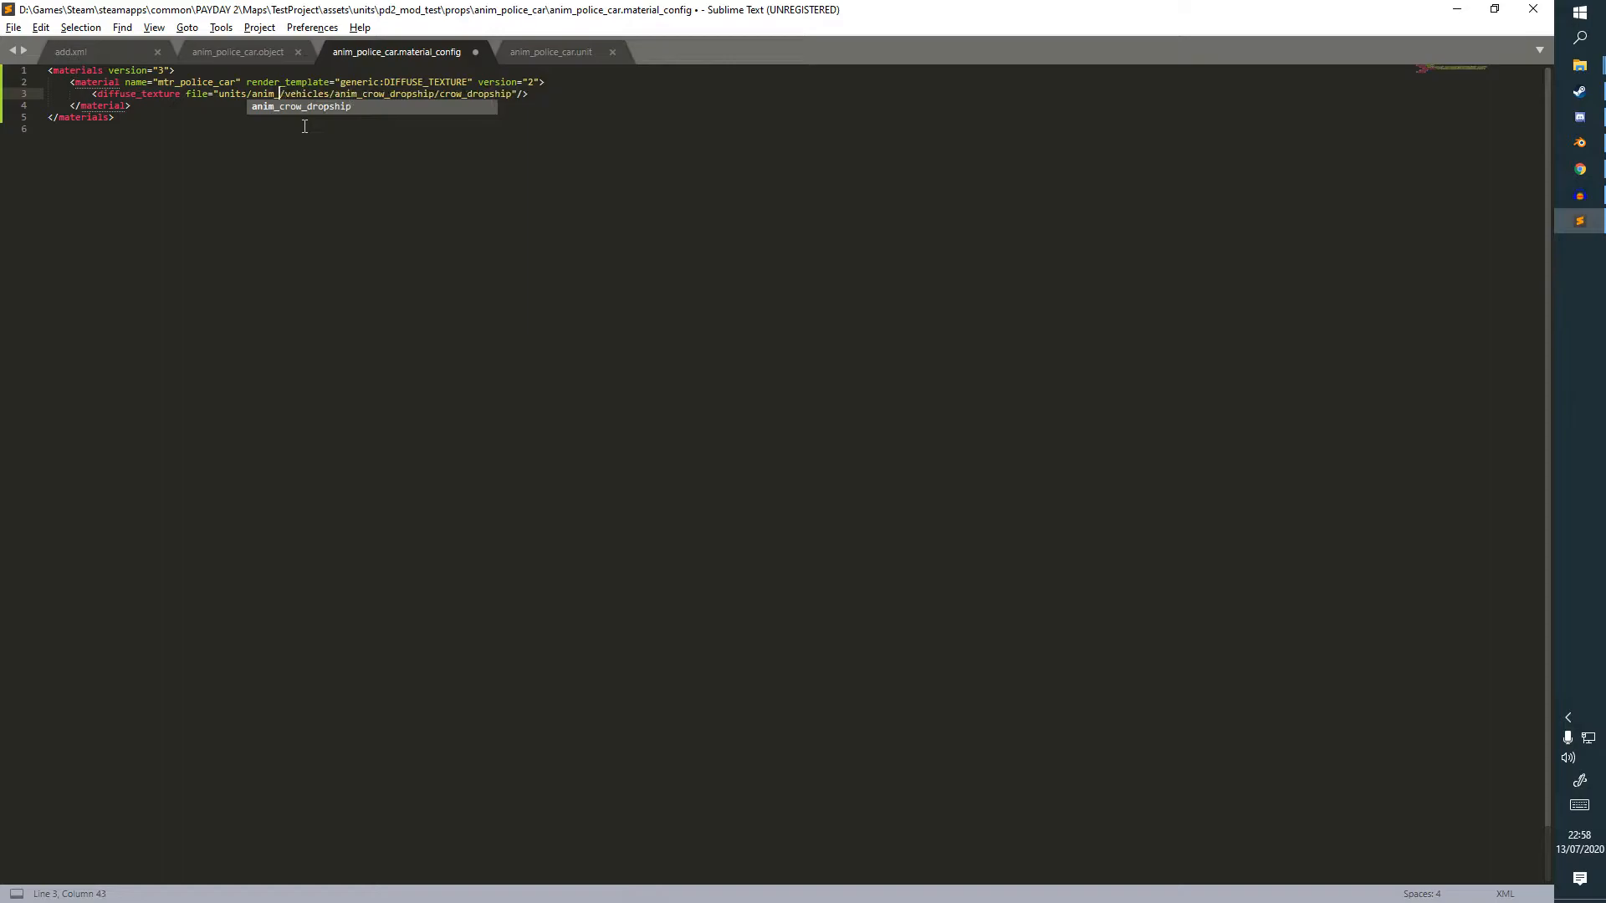
type("police_car")
double_click(361, 93)
key("ctrl+z")
key("ctrl+z")
key("ctrl+z")
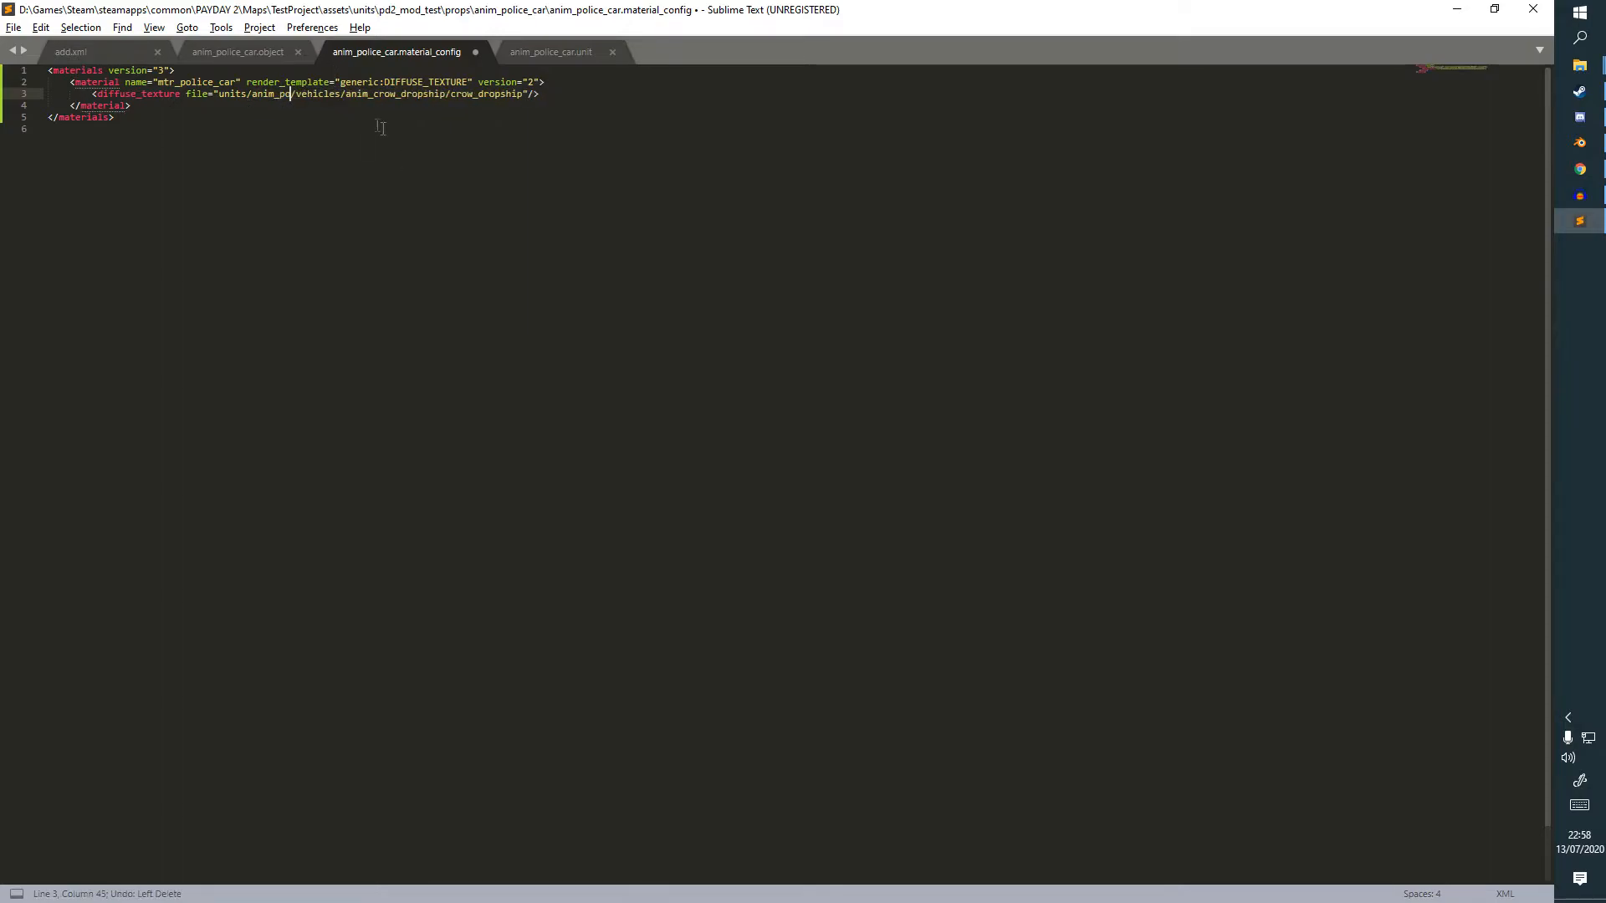
Change the folders in the diffuse texture path to units/pd2_mod_test/props/anim_police_car.
type("pd2_mod_")
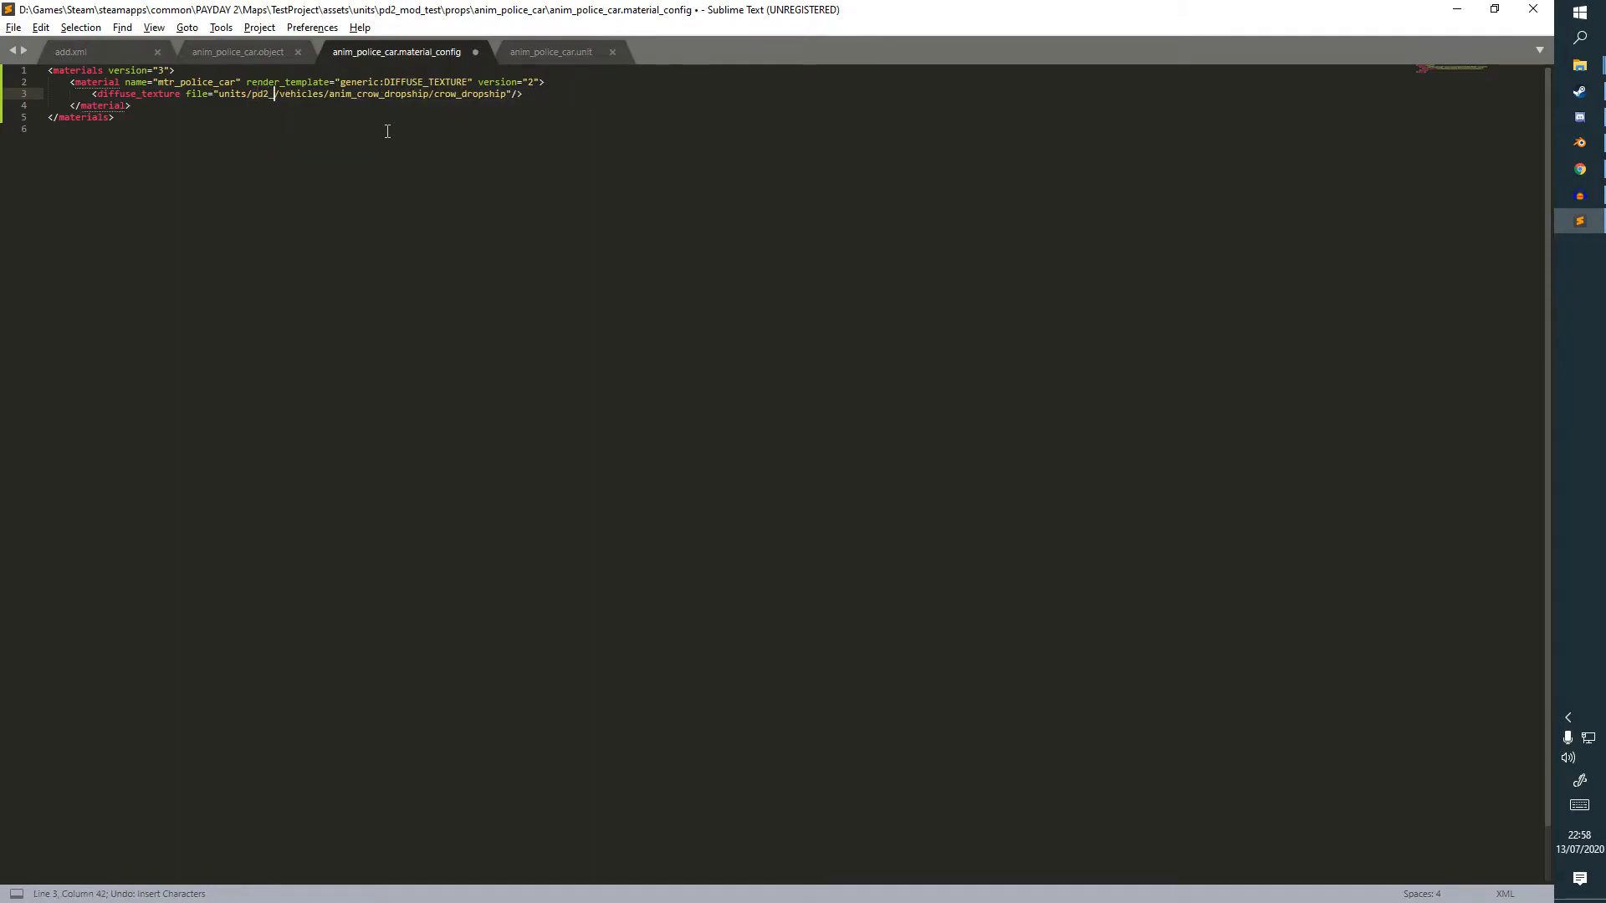
type("test")
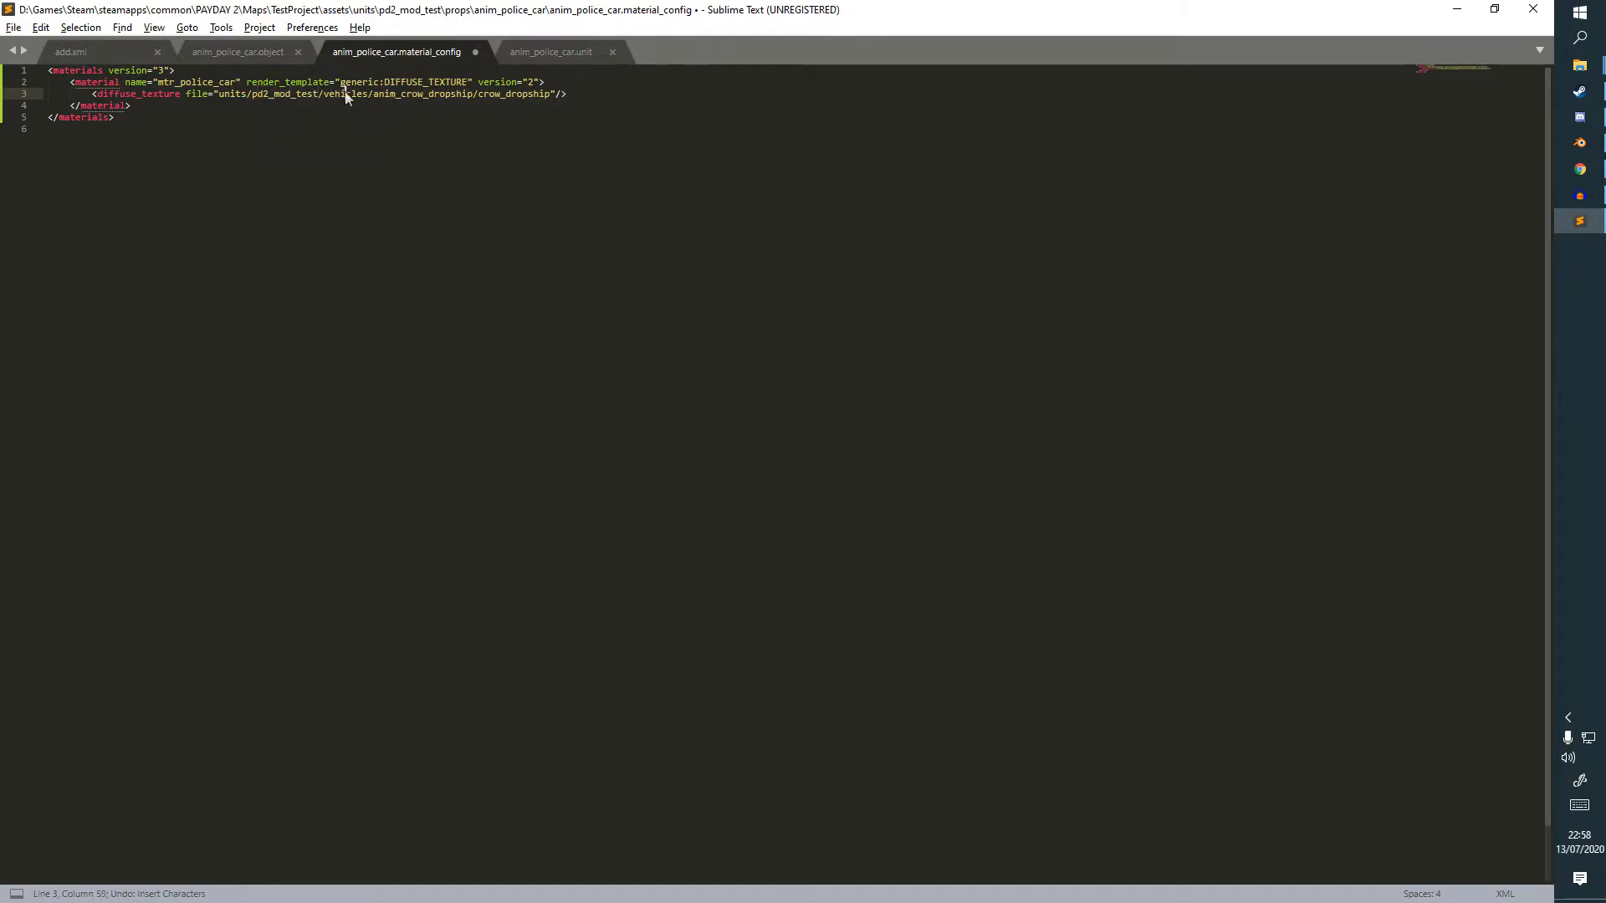
double_click(345, 94)
type("props")
left_click(382, 94)
key("ctrl+shift+Right")
key("BackSpace")
type("police_car")
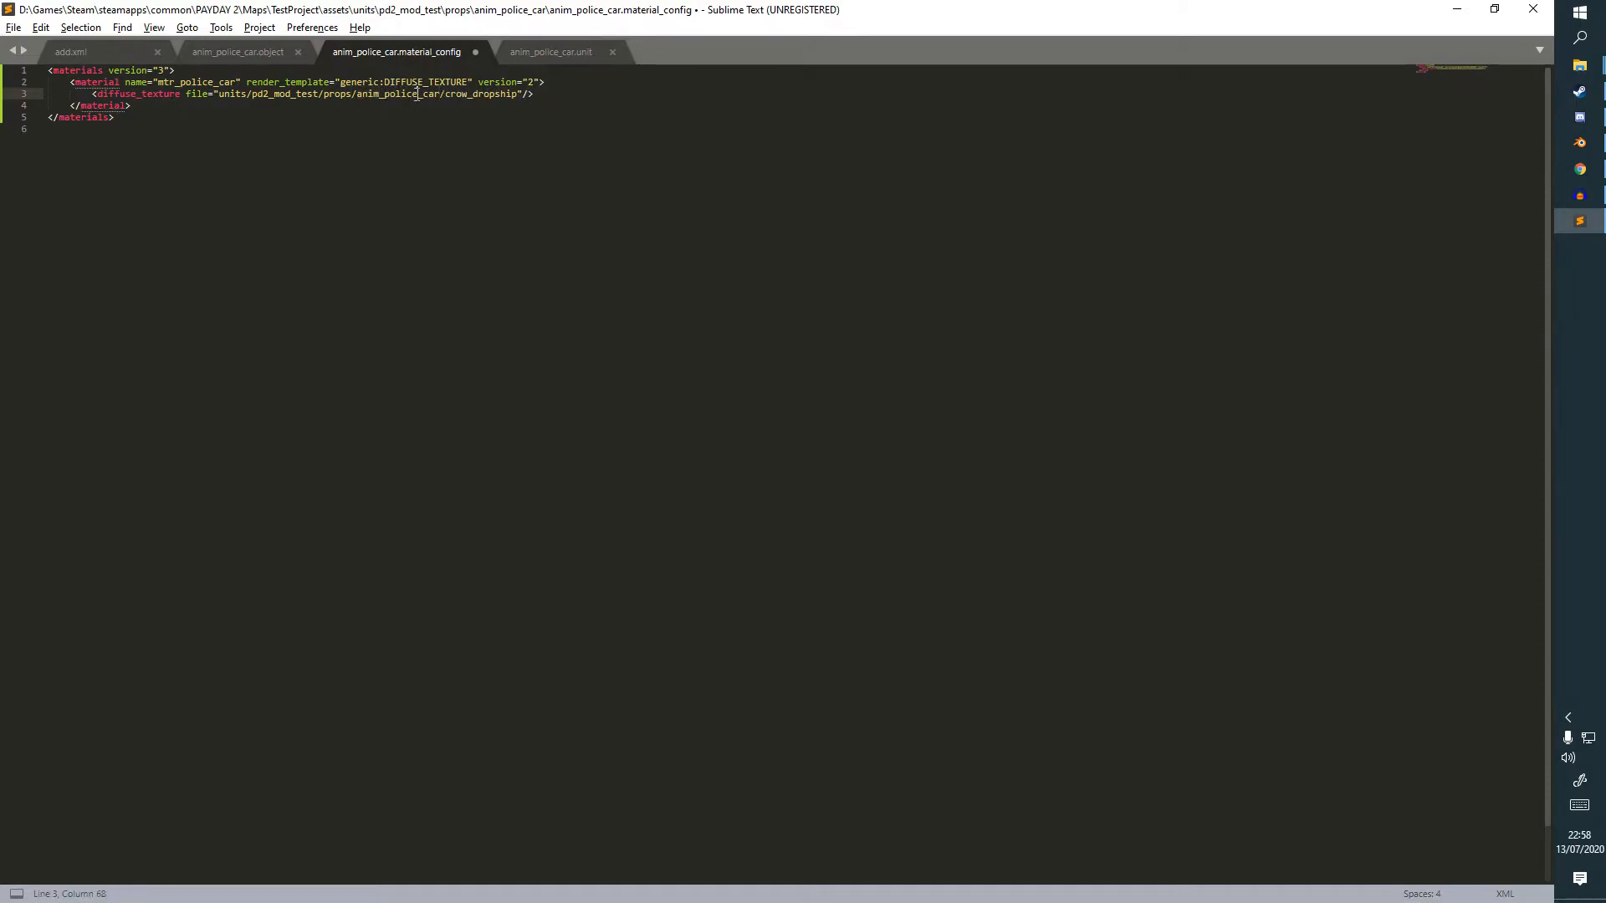
Set the diffuse texture's file name to anim_police_car and save the material config.
double_click(478, 94)
type("anim_police_car")
key("ctrl+s")
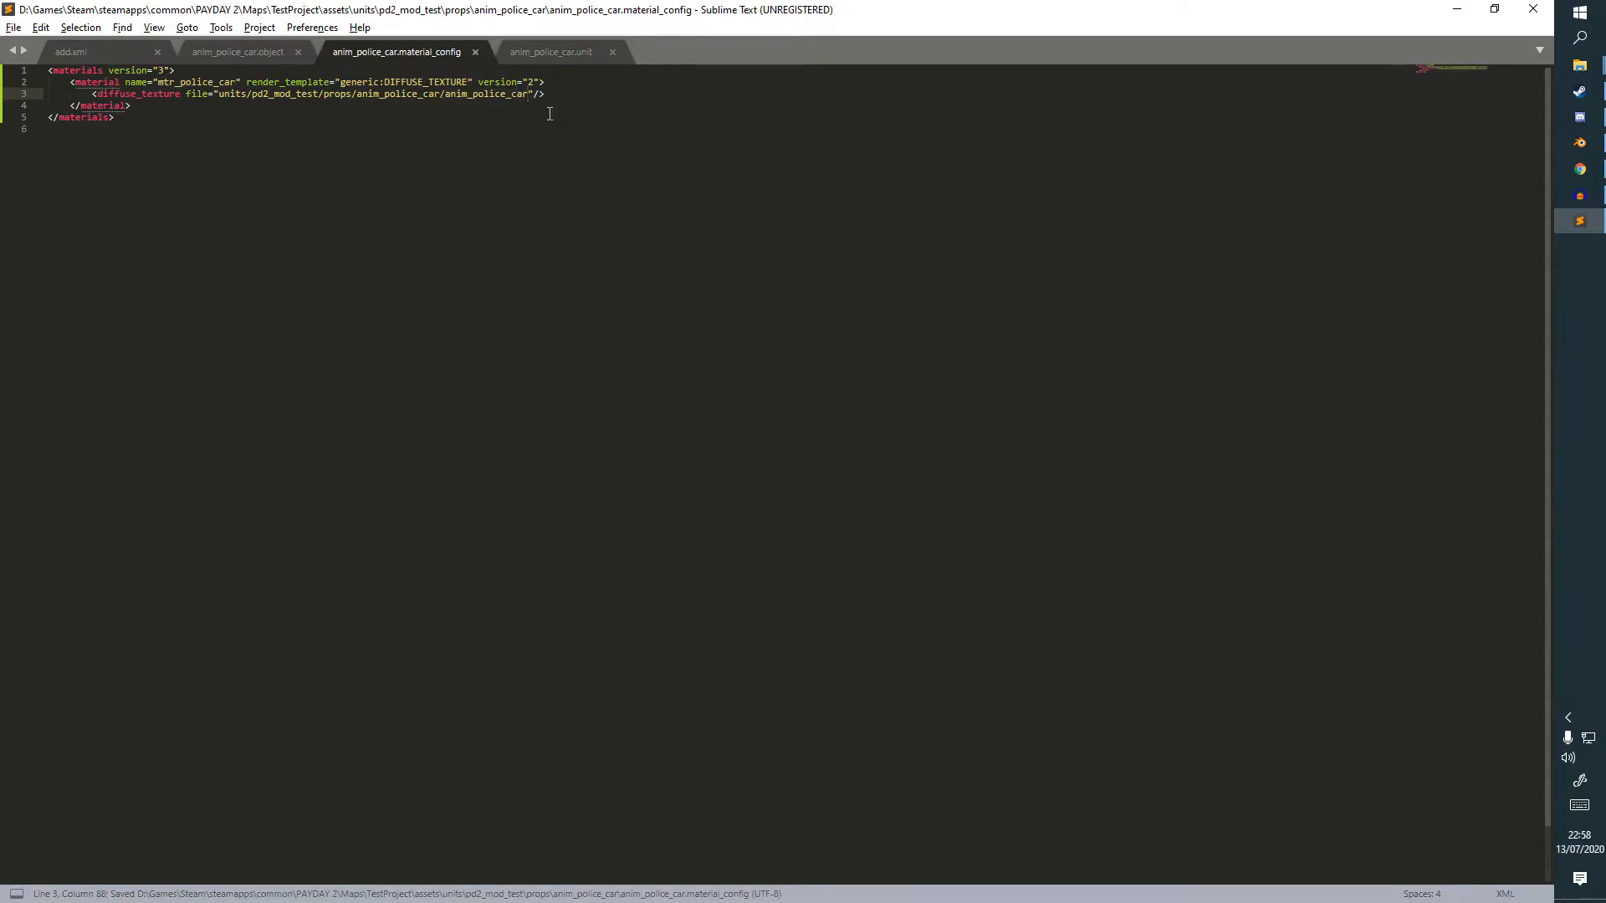
Check the material names in Blender, change the diffuse texture's file name to police_car and save the material config.
left_click(574, 91)
key("alt+Tab")
double_click(500, 95)
key("alt+Tab")
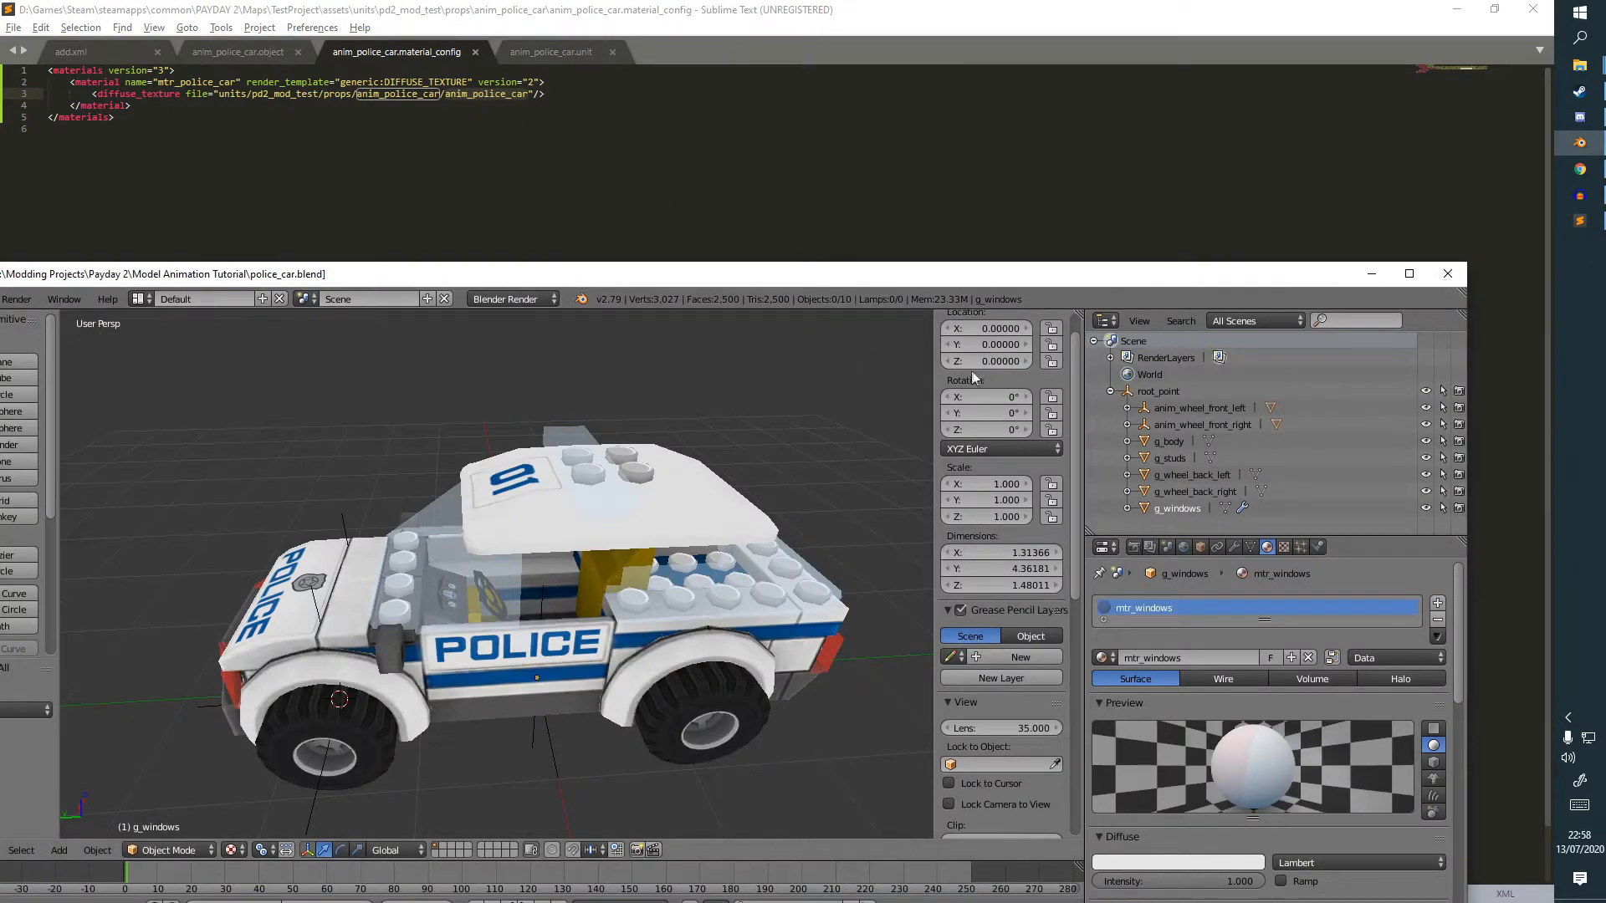
left_click(1102, 658)
left_click(597, 37)
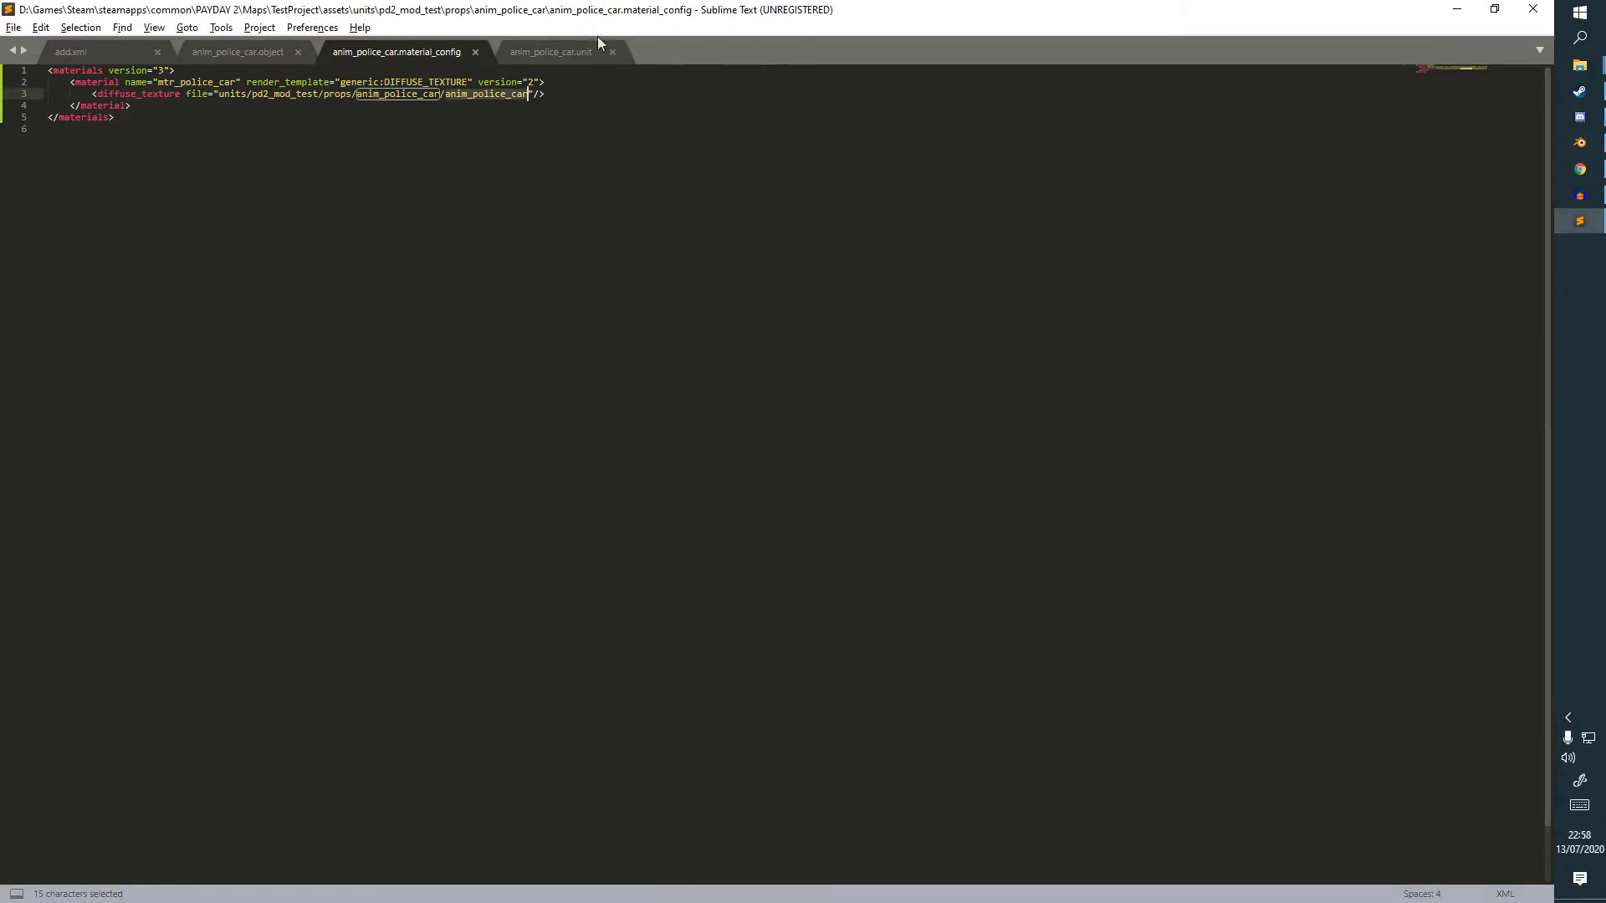
type("police_car")
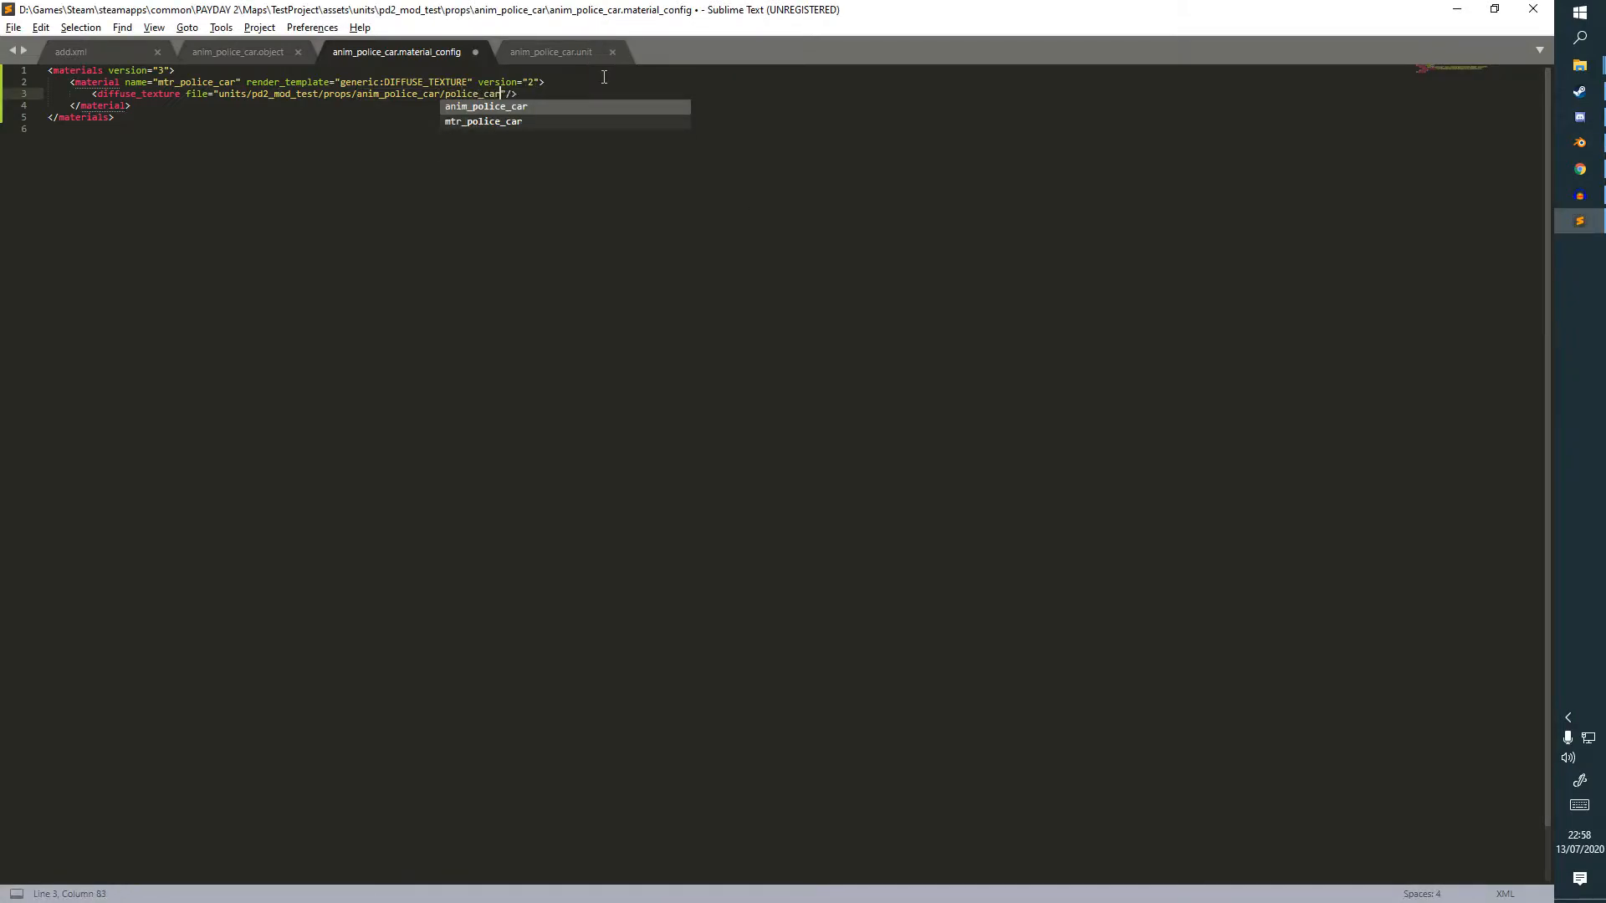
key("ctrl+s")
Duplicate the mtr_police_car material block twice below the original and save the file.
left_click_drag(524, 95, 69, 84)
key("ctrl+c")
key("ctrl+c")
key("ctrl+s")
key("Right")
key("Return")
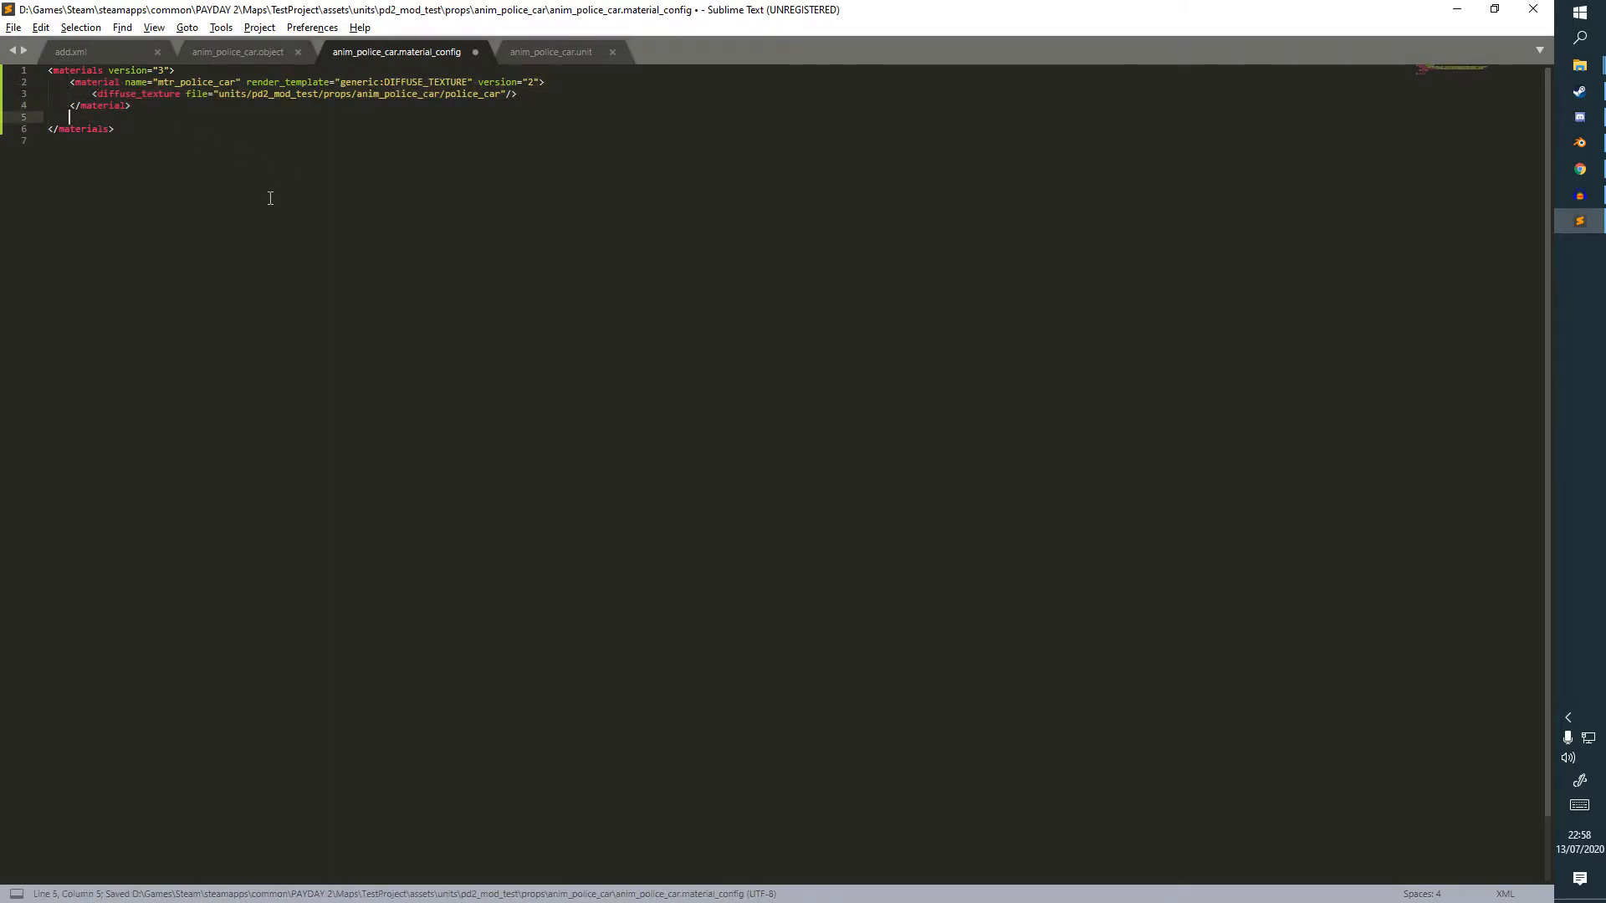
key("ctrl+v")
key("Return")
key("ctrl+v")
key("ctrl+s")
Rename the second material to mtr_studs and set its diffuse texture's file name to studs.
key("alt+Tab")
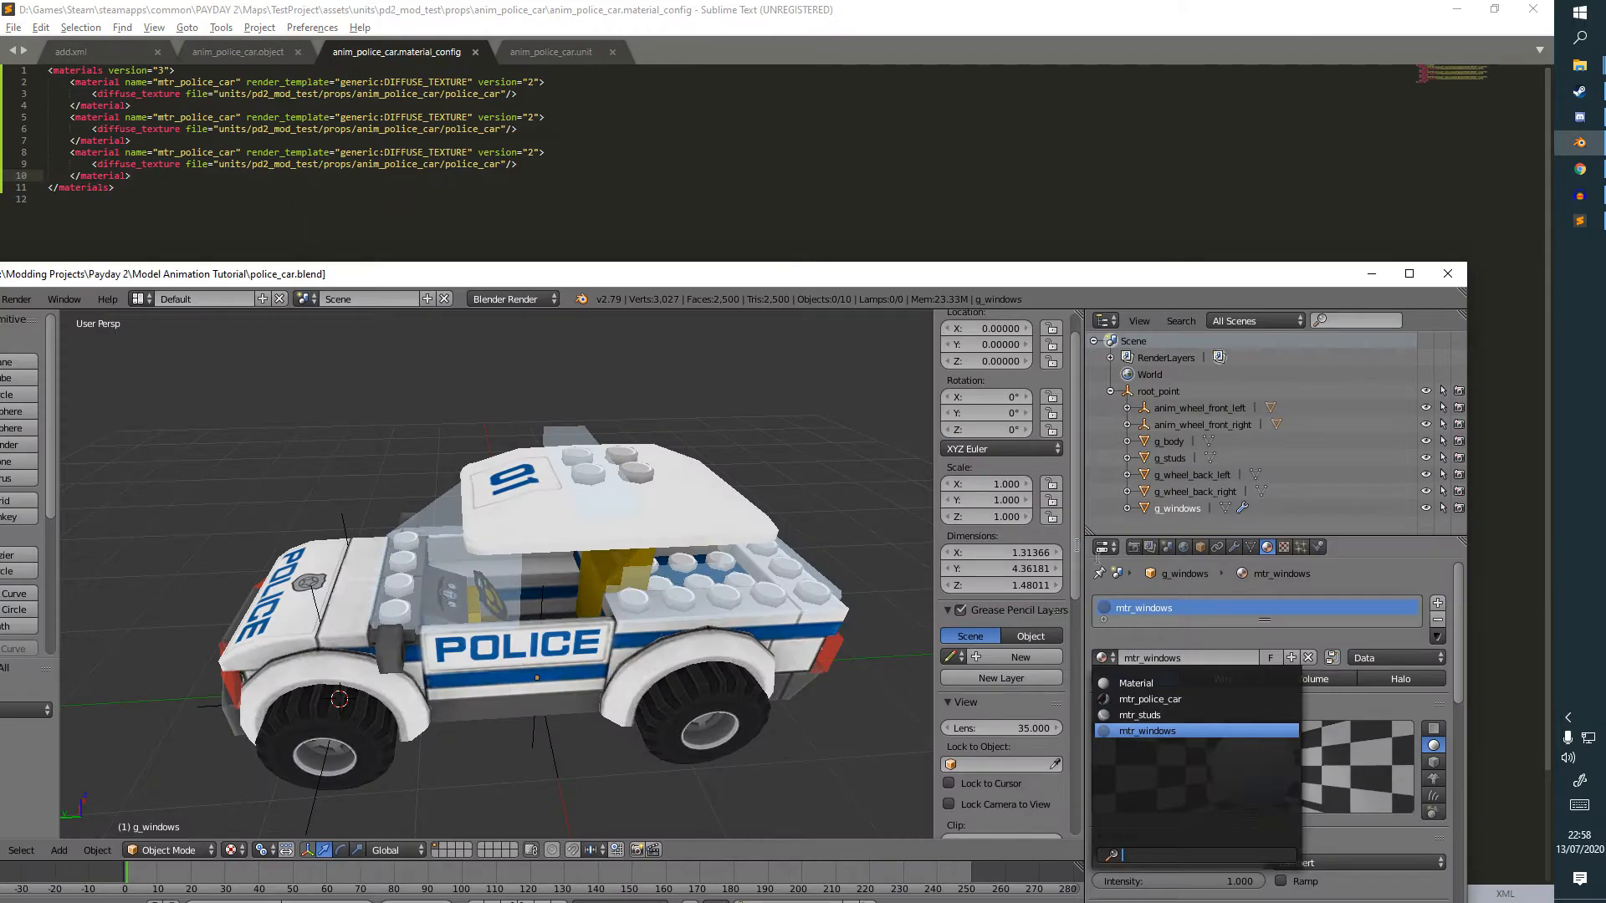
double_click(211, 118)
type("mtr_studs")
key("ctrl+s")
double_click(458, 129)
type("studs")
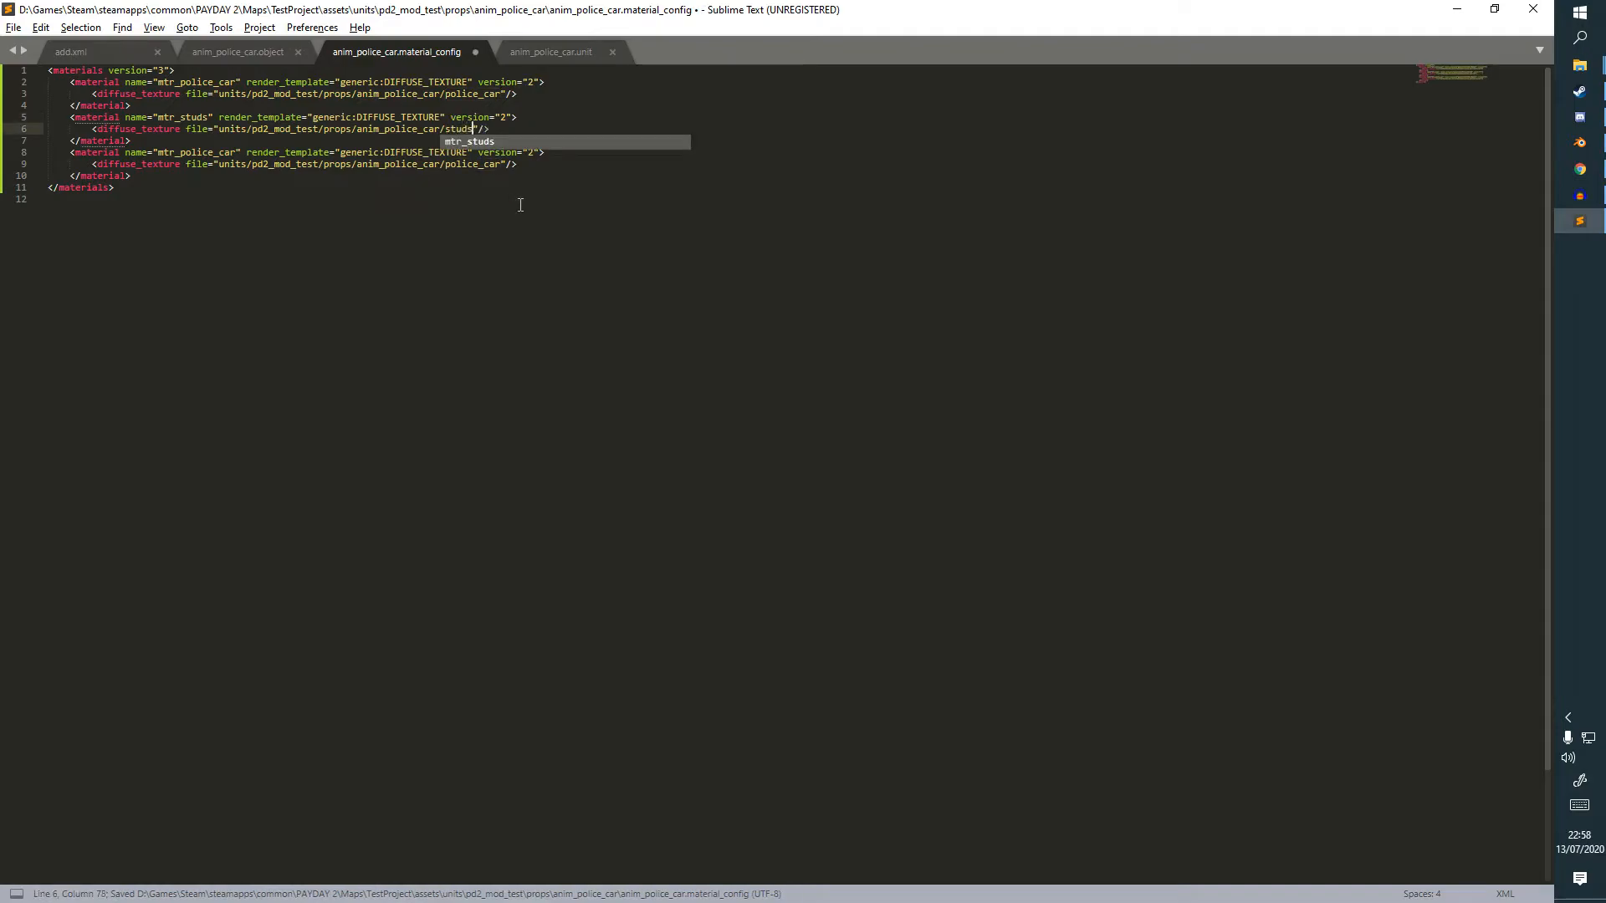
Rename the third material to mtr_windows, set its texture file name to windows, then save and close the material config.
double_click(197, 158)
type("mtr_wing")
type("ows")
left_click(505, 163)
double_click(485, 164)
type("windows")
key("ctrl+s")
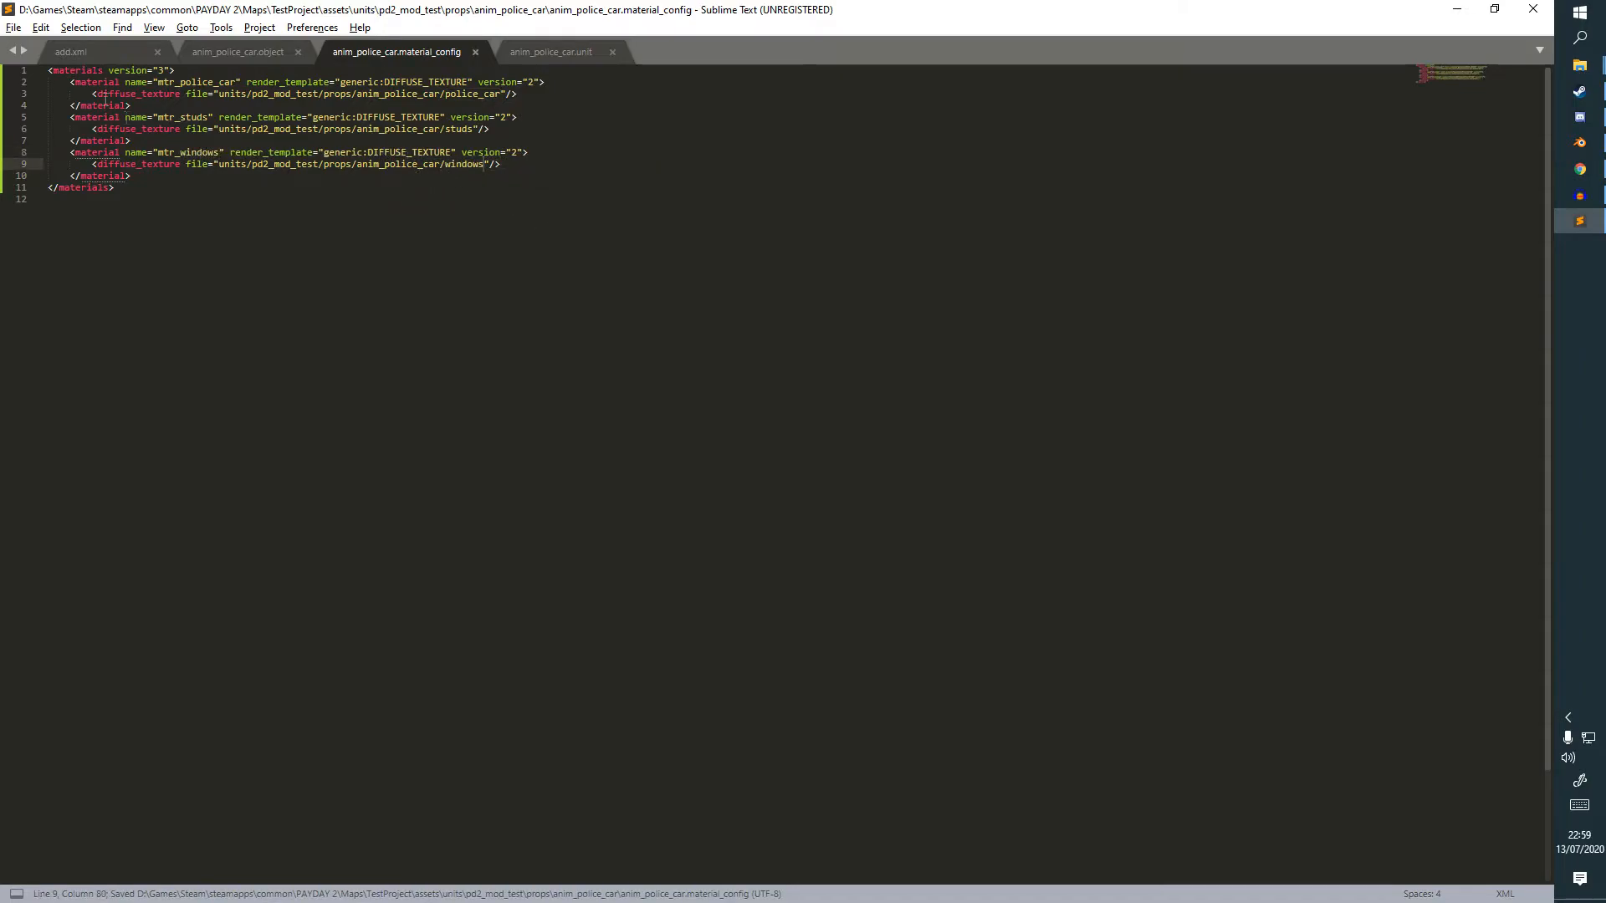
left_click(476, 53)
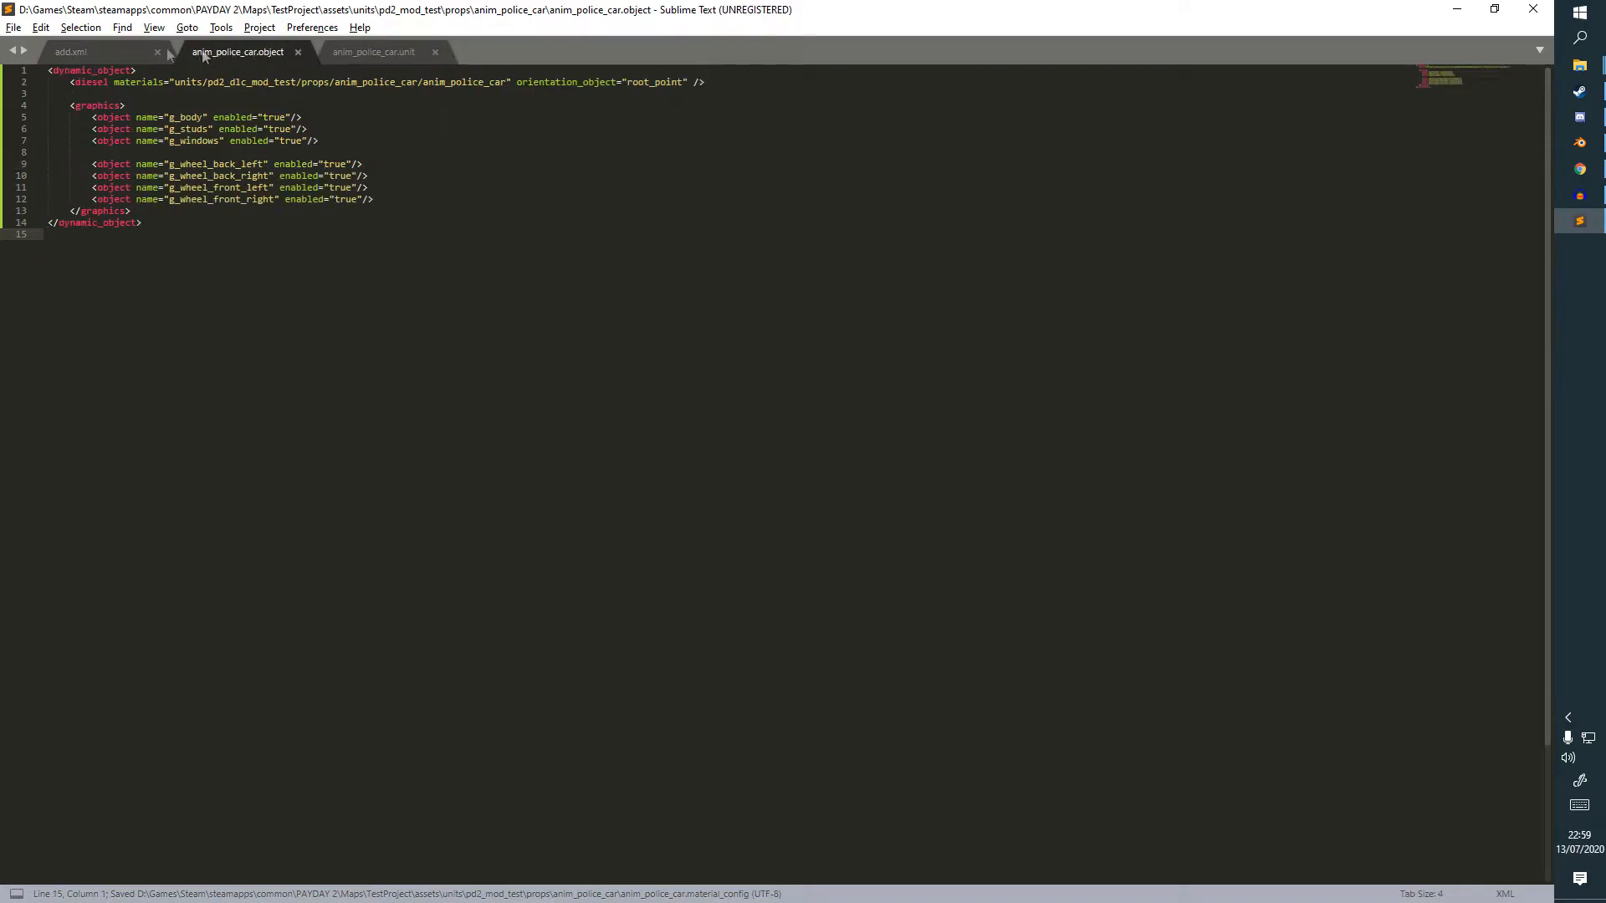
Switch to add.xml and close all the other open files.
left_click(139, 47)
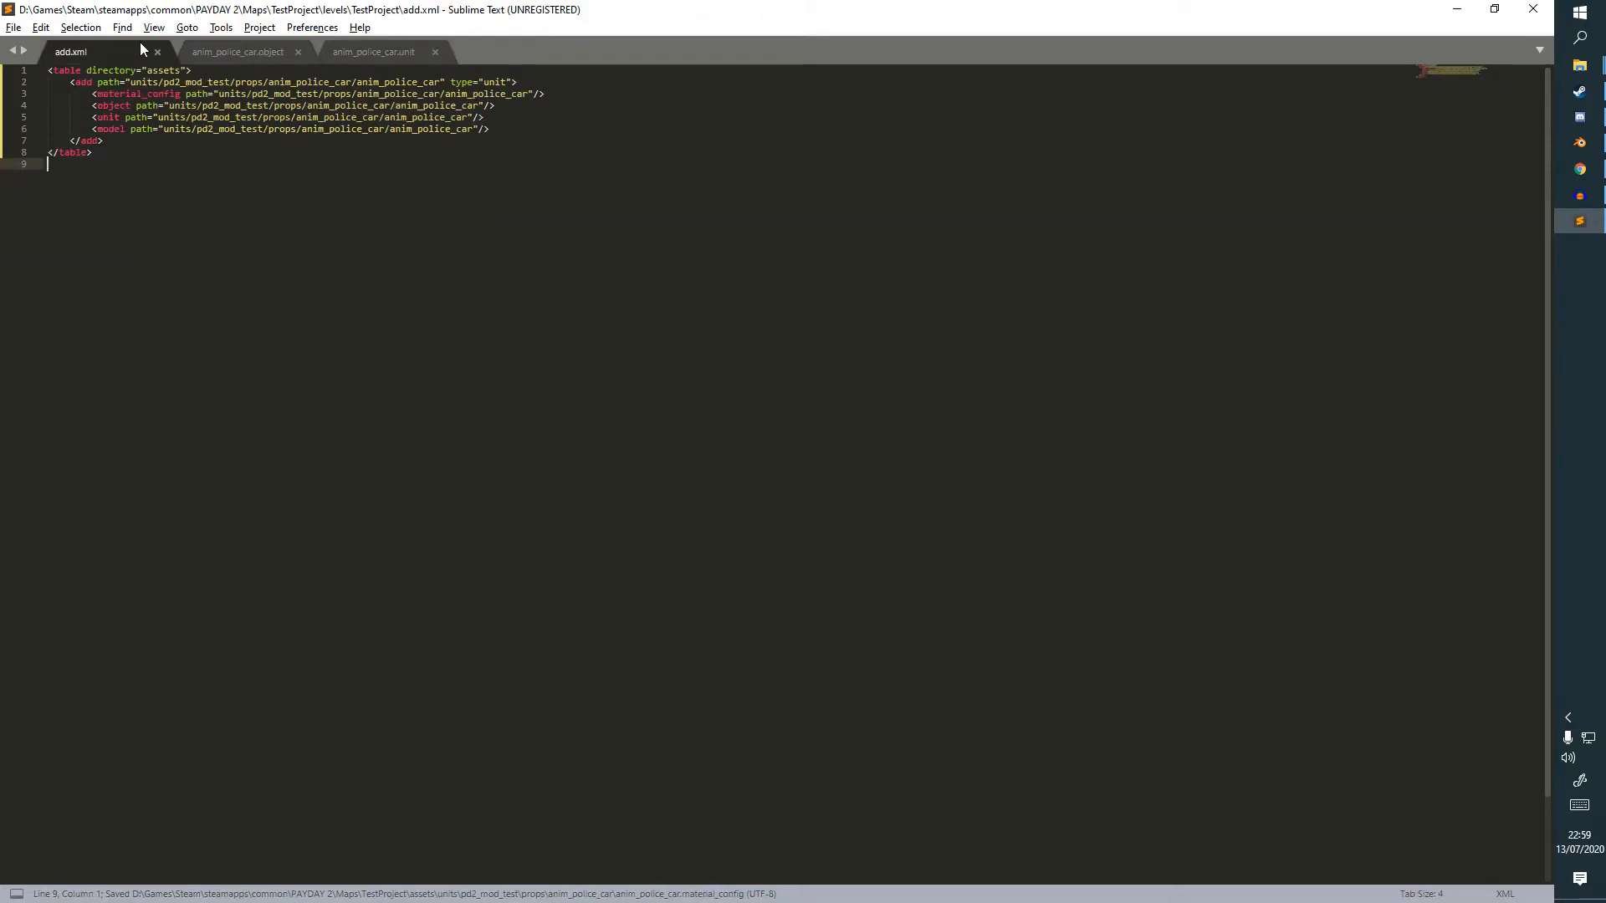
right_click(139, 42)
left_click(239, 90)
Below the model entry in add.xml, add a texture entry with the path units/pd2_mod_test/props/anim_police_car/.
left_click(518, 128)
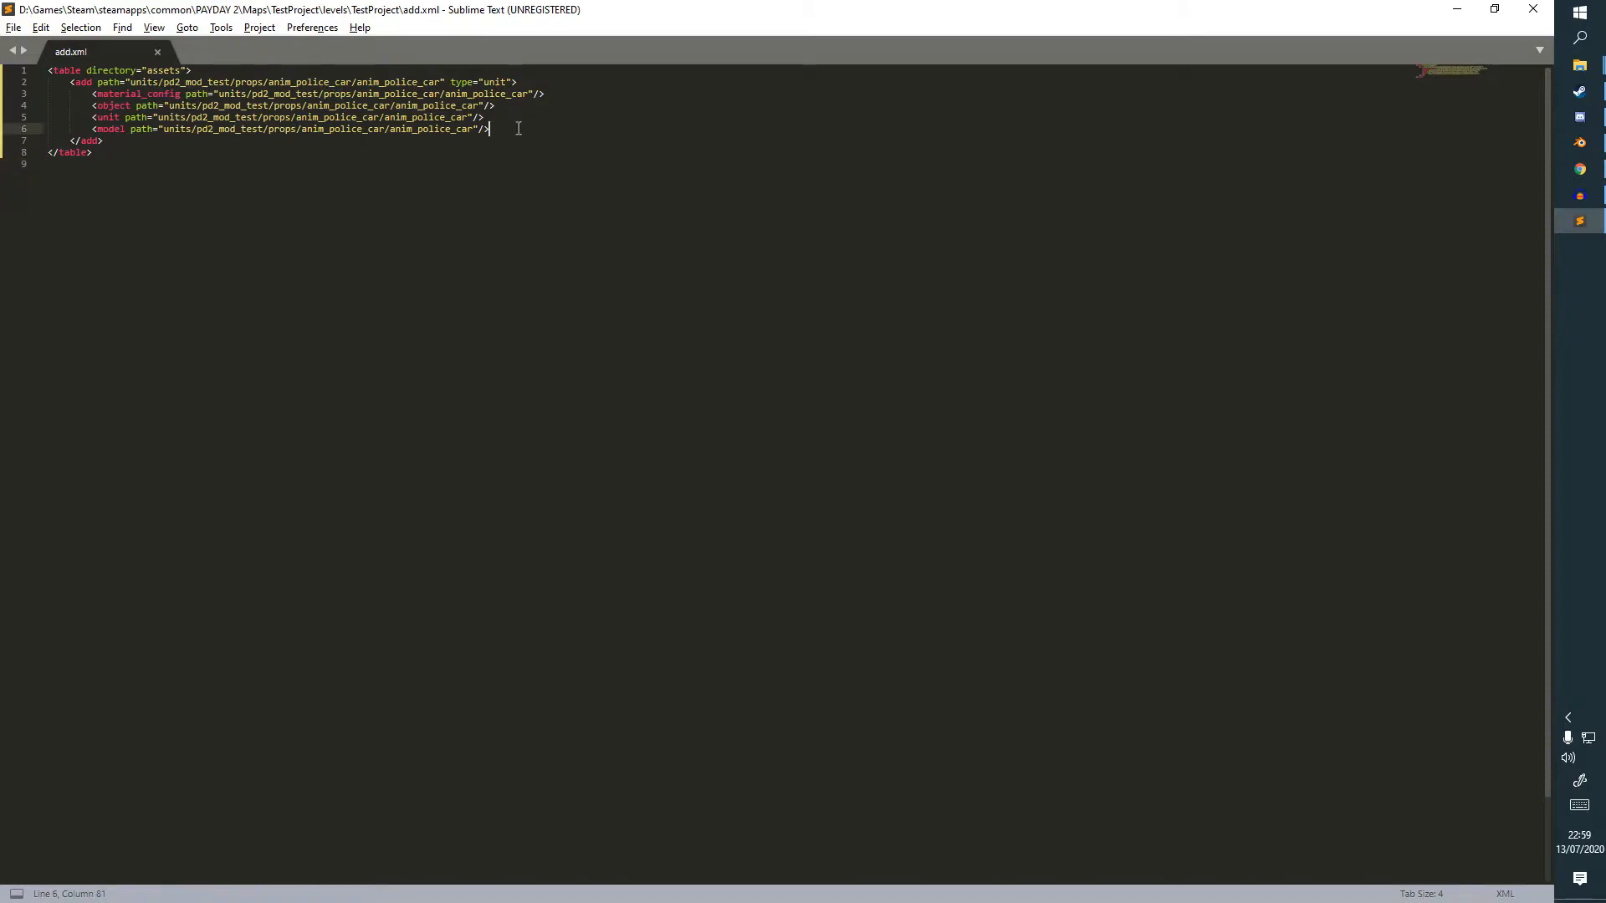
key("Return")
key("Return")
type("< ")
type("c")
type("path")
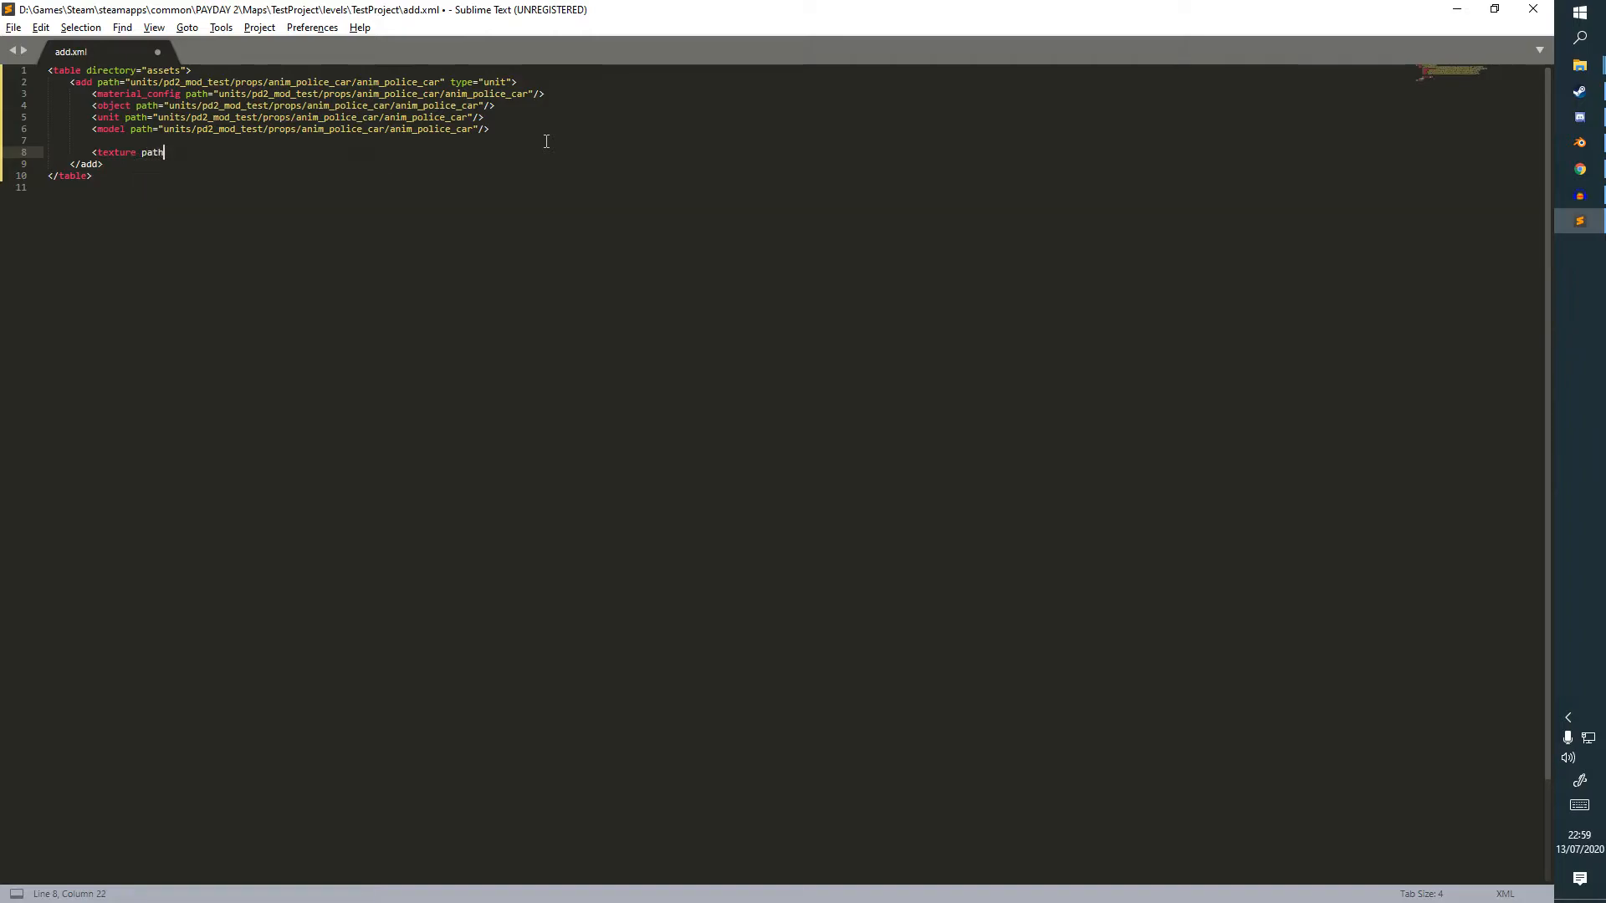
type("=\"\"/>")
left_click_drag(164, 130, 390, 129)
key("ctrl+c")
left_click(182, 152)
key("ctrl+v")
Duplicate the texture entry twice directly below the first one.
left_click_drag(442, 153, 92, 153)
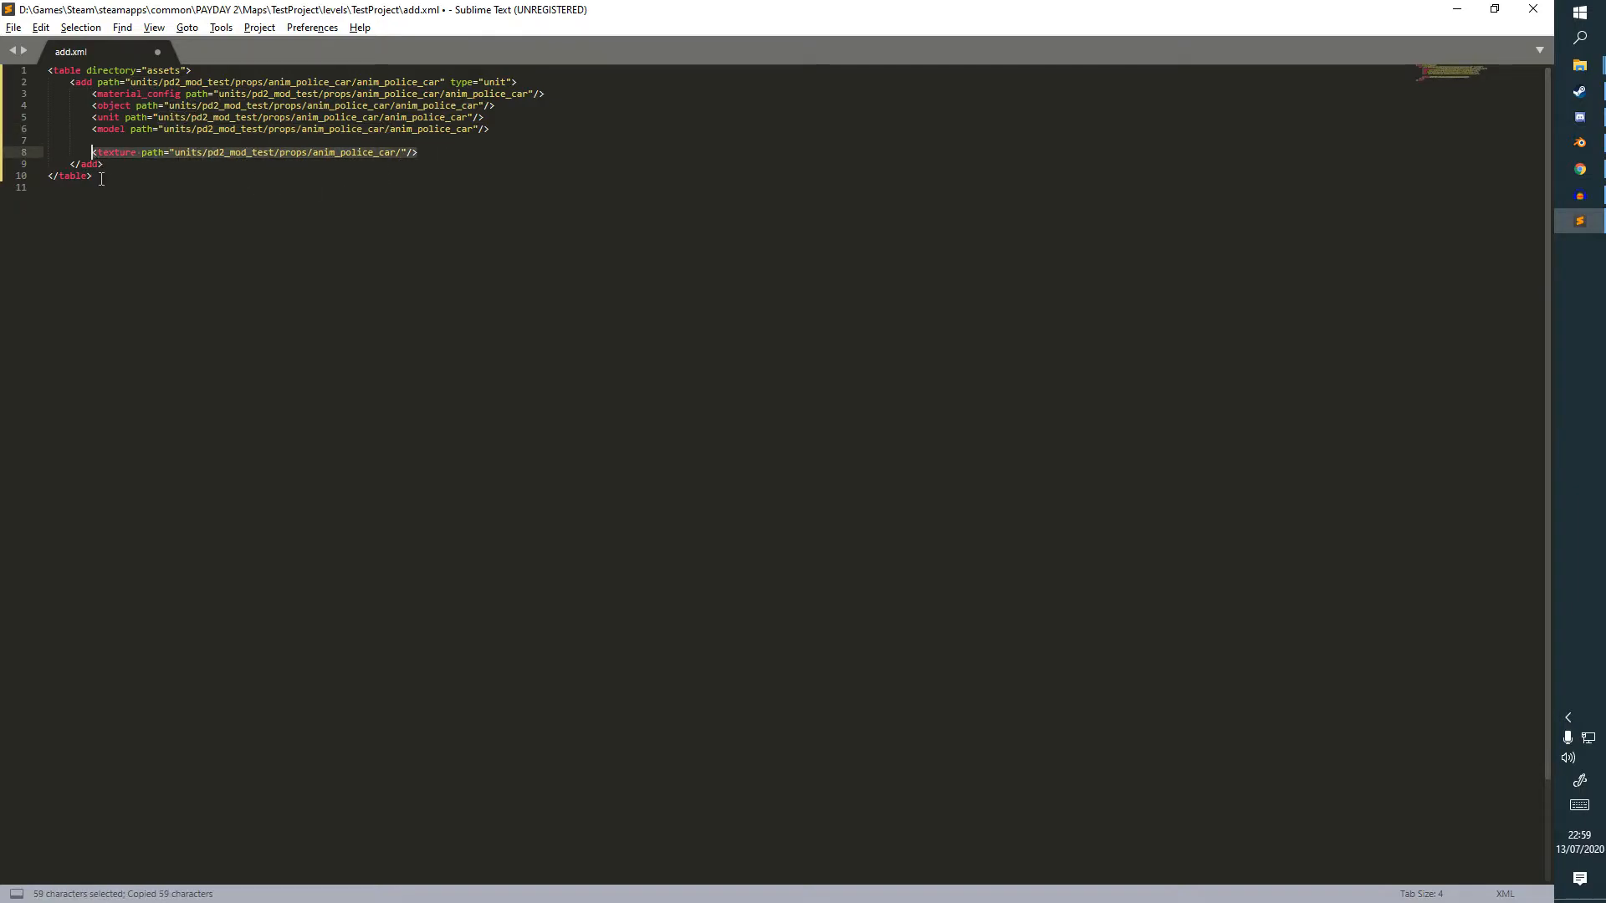
key("ctrl+c")
key("End")
key("Return")
key("ctrl+v")
key("Return")
key("ctrl+v")
Complete the three texture paths with police_car, studs and windows, and save add.xml.
key("Up")
key("Up")
key("Left")
key("Left")
key("Left")
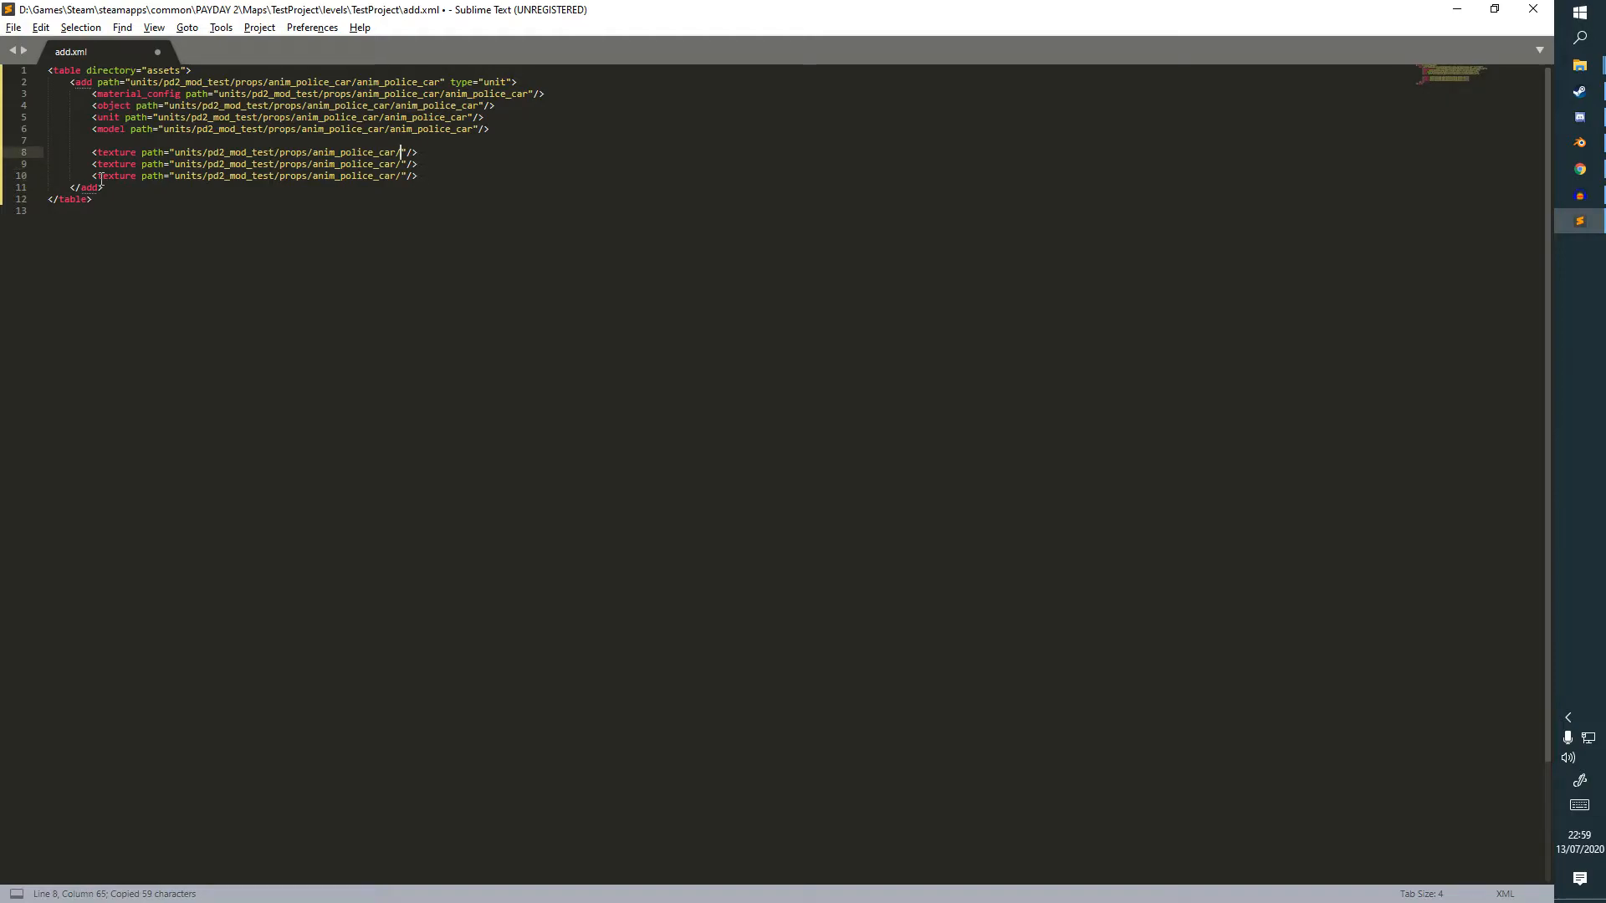
type("police_car")
key("Escape")
key("Down")
key("ctrl+Left")
key("ctrl+Left")
type("studs")
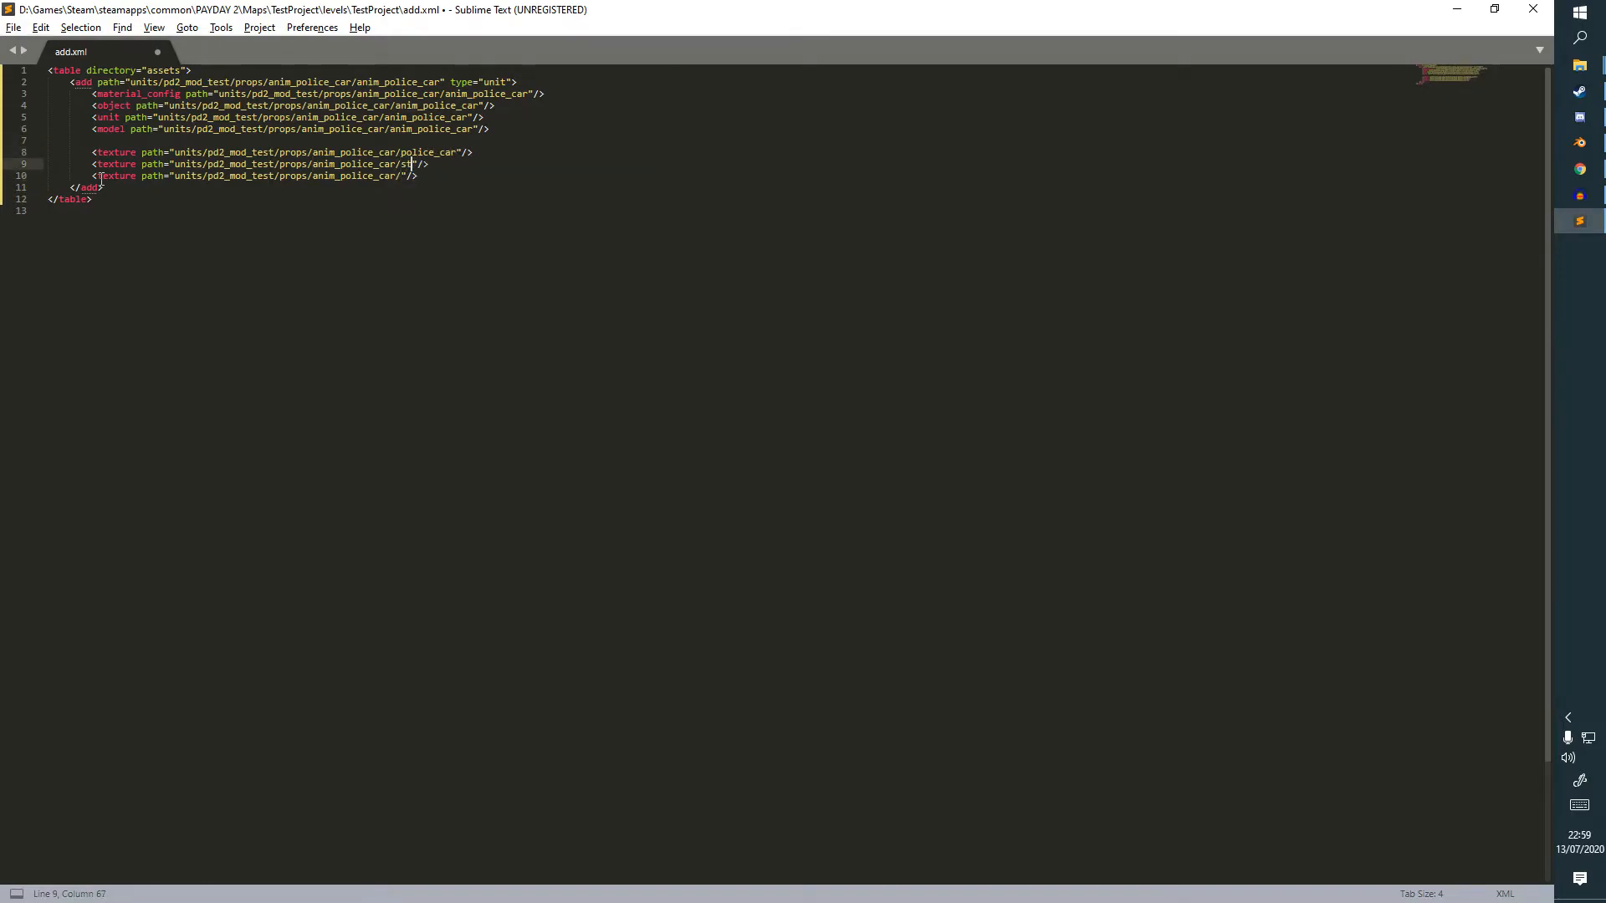
key("Down")
type("windows")
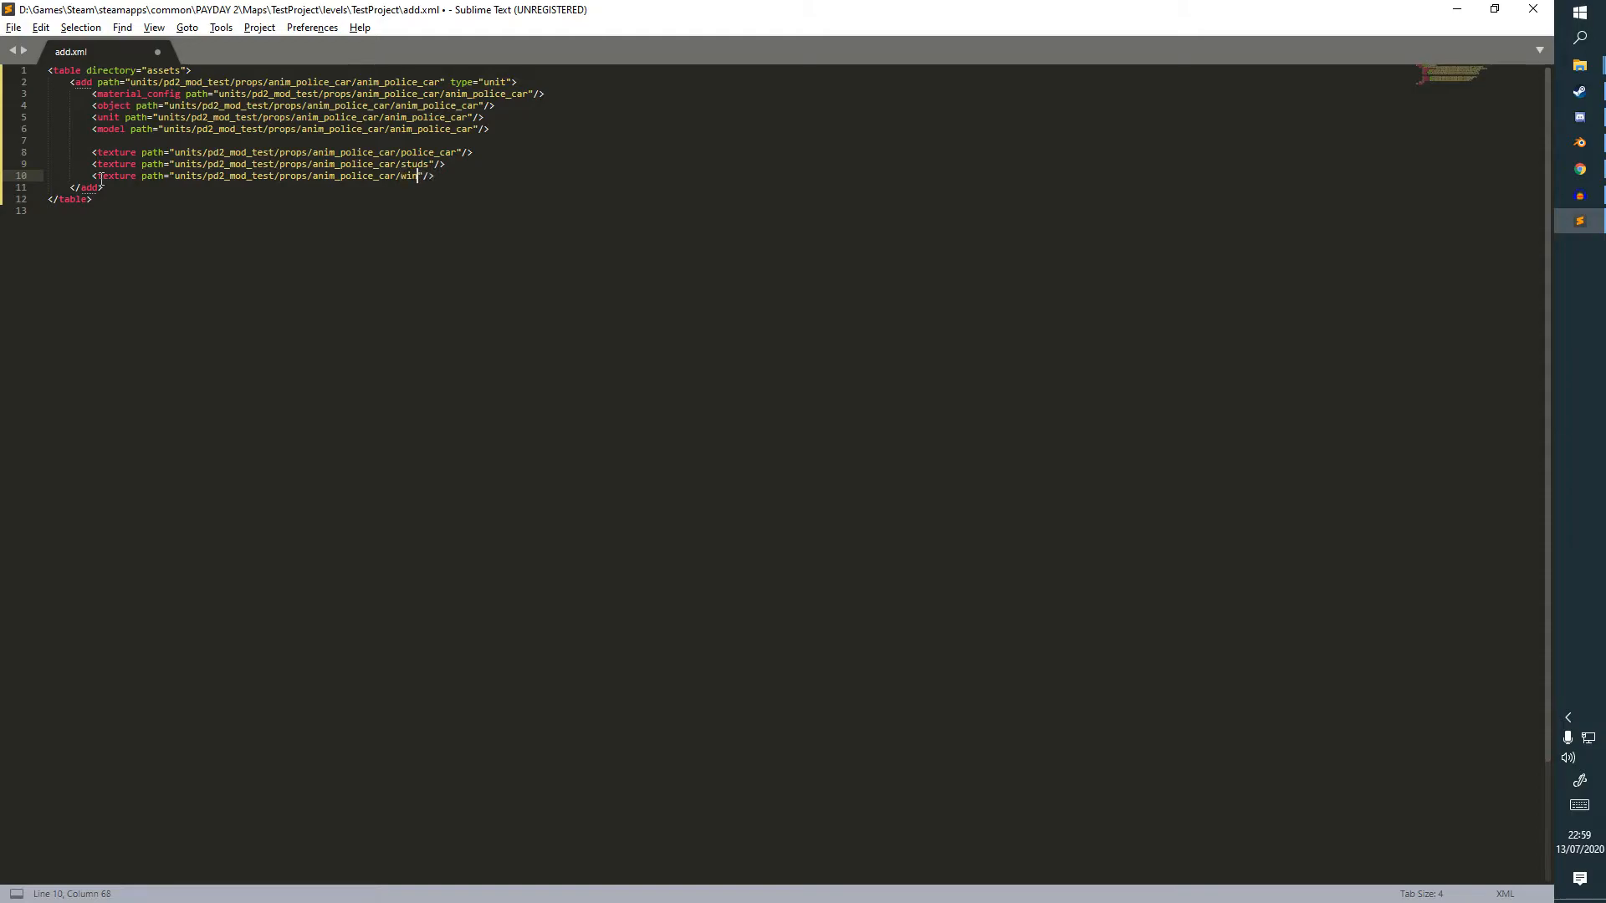
key("ctrl+s")
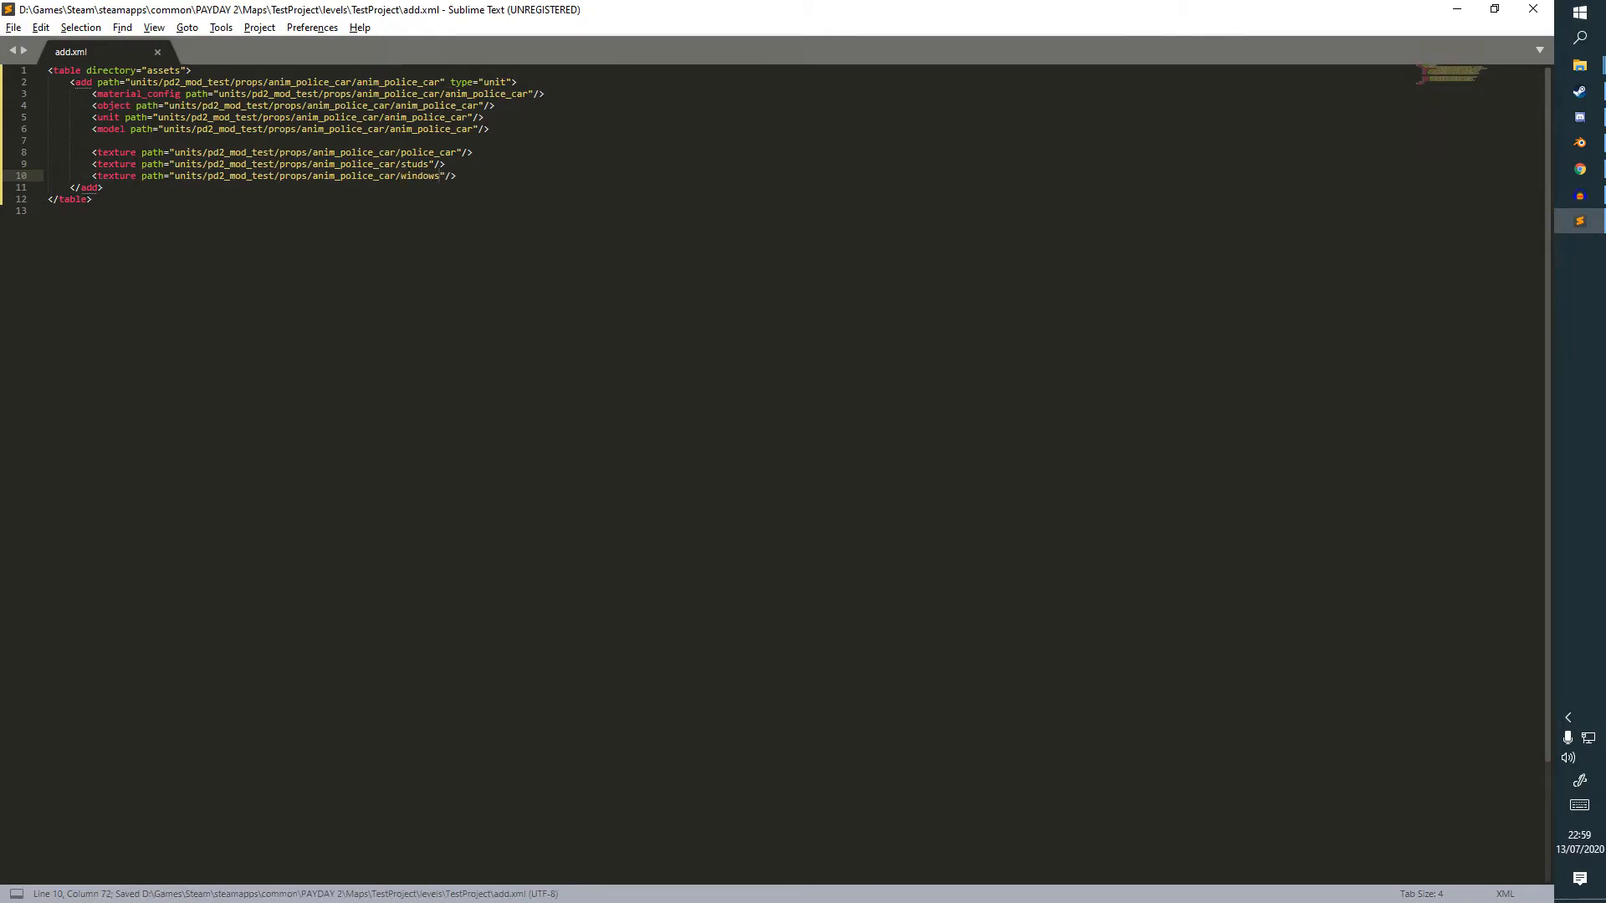
Bring up the original folder with the source PNG textures and place its window beside the text editor.
left_click_drag(1605, 311, 730, 2)
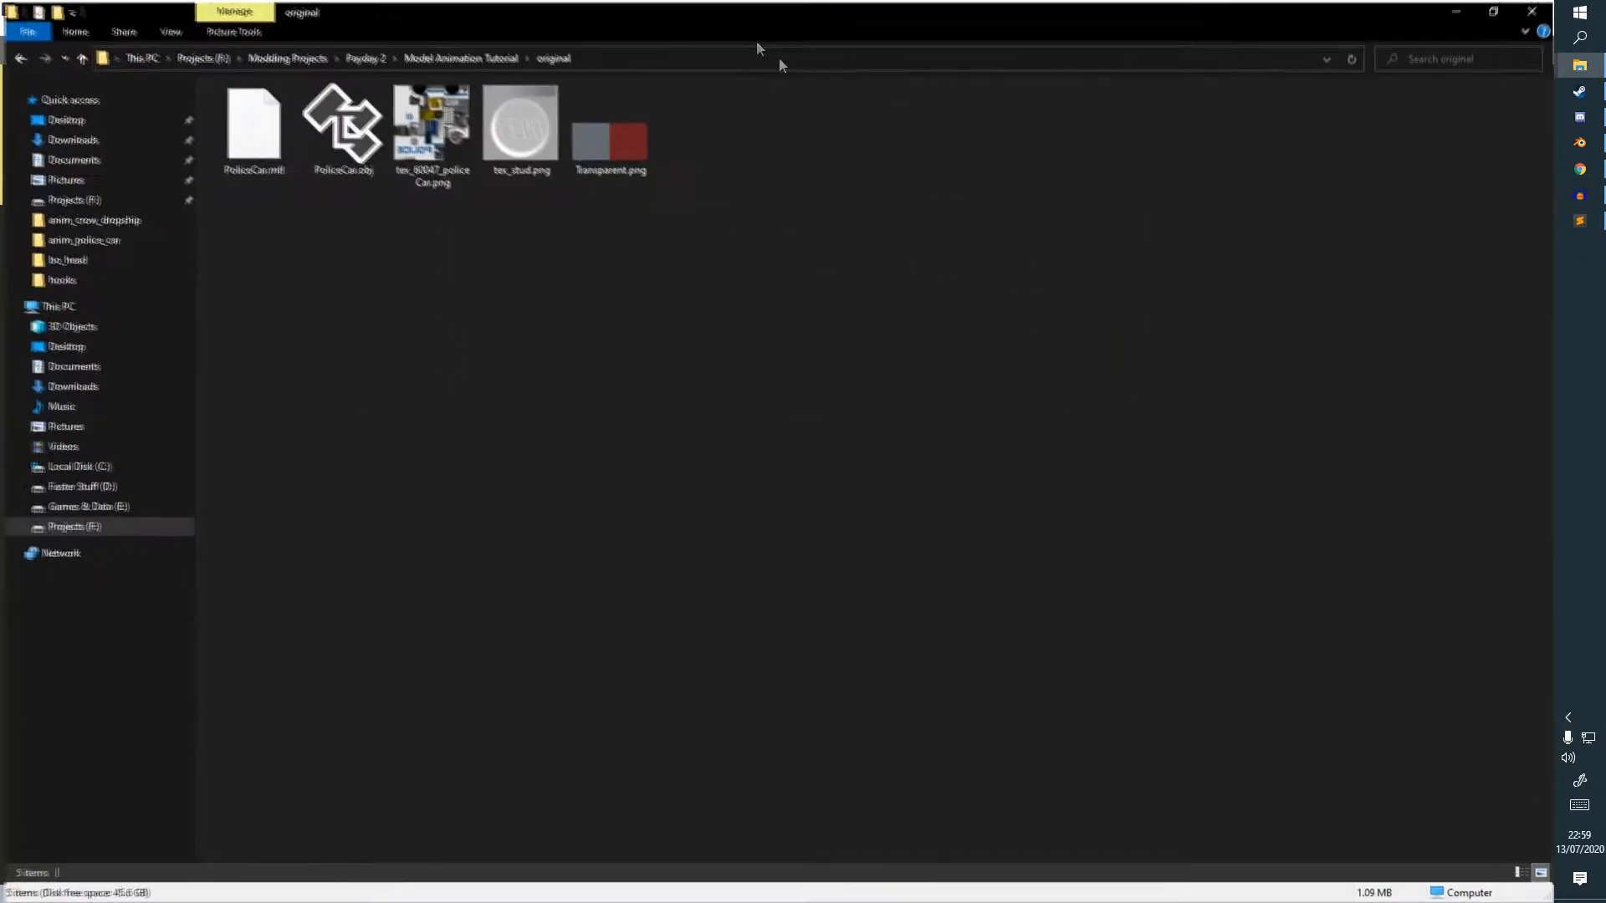
left_click(458, 105)
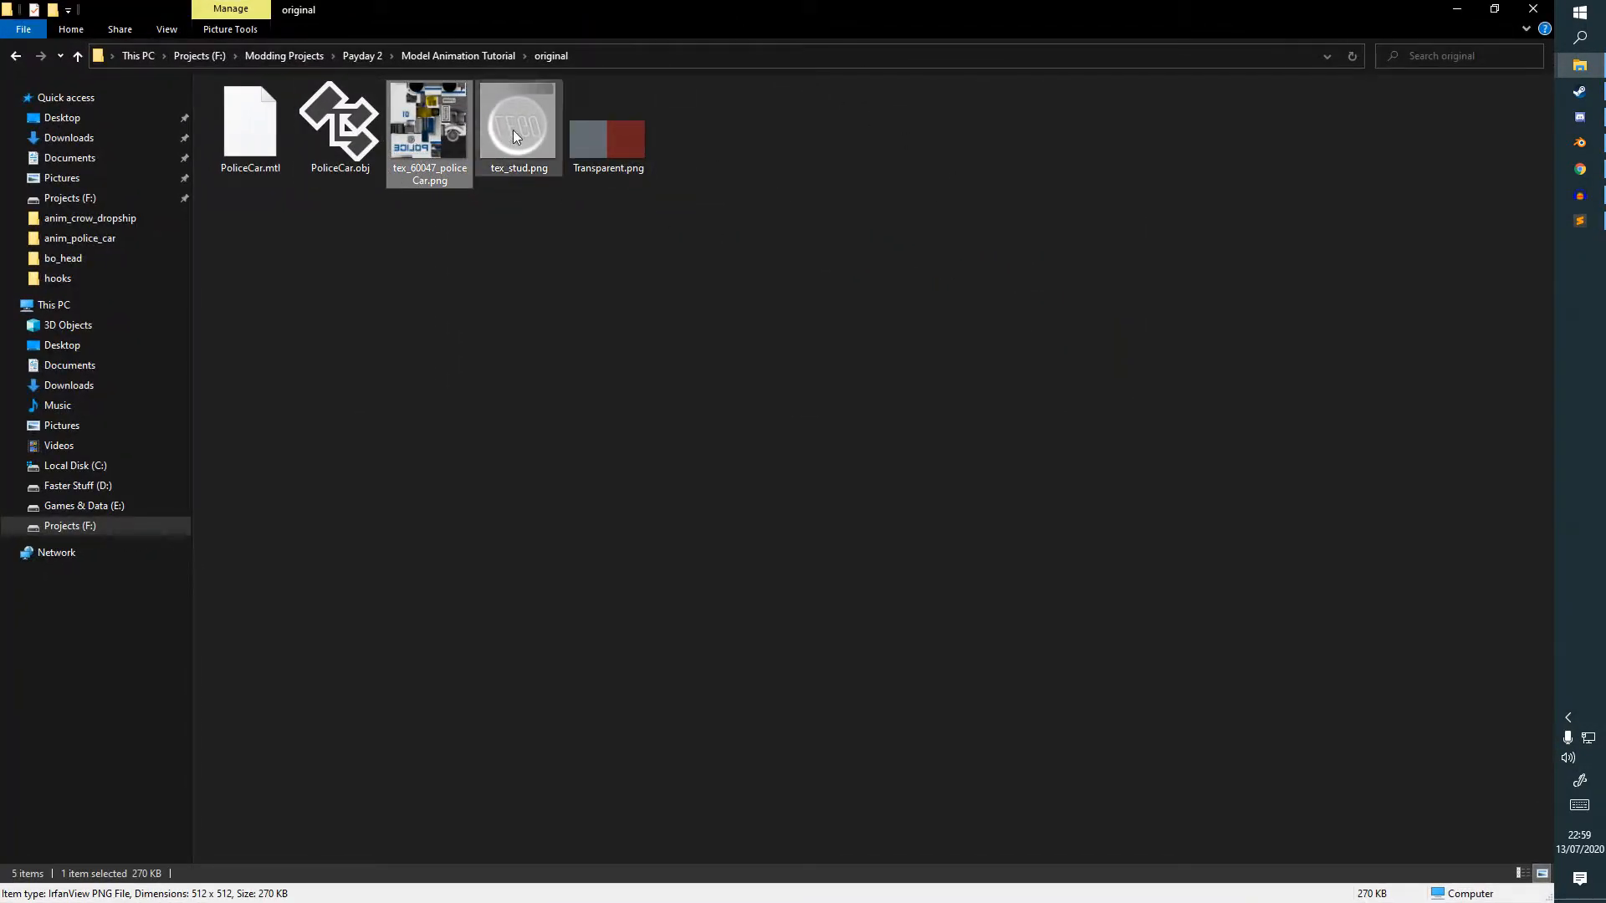
left_click(607, 146)
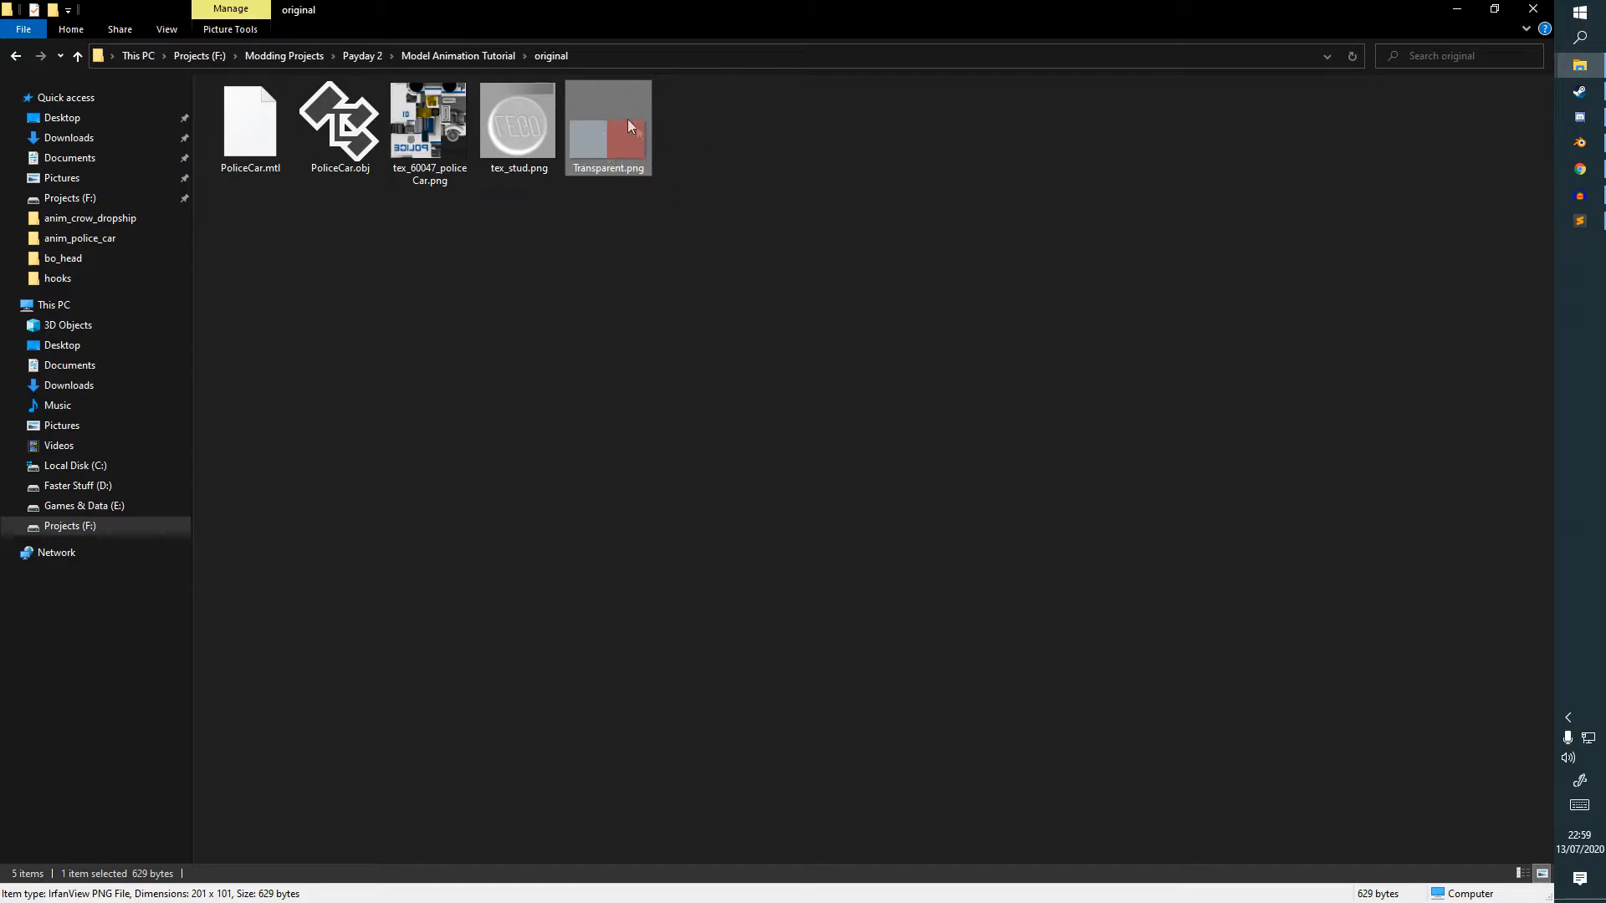
key("super")
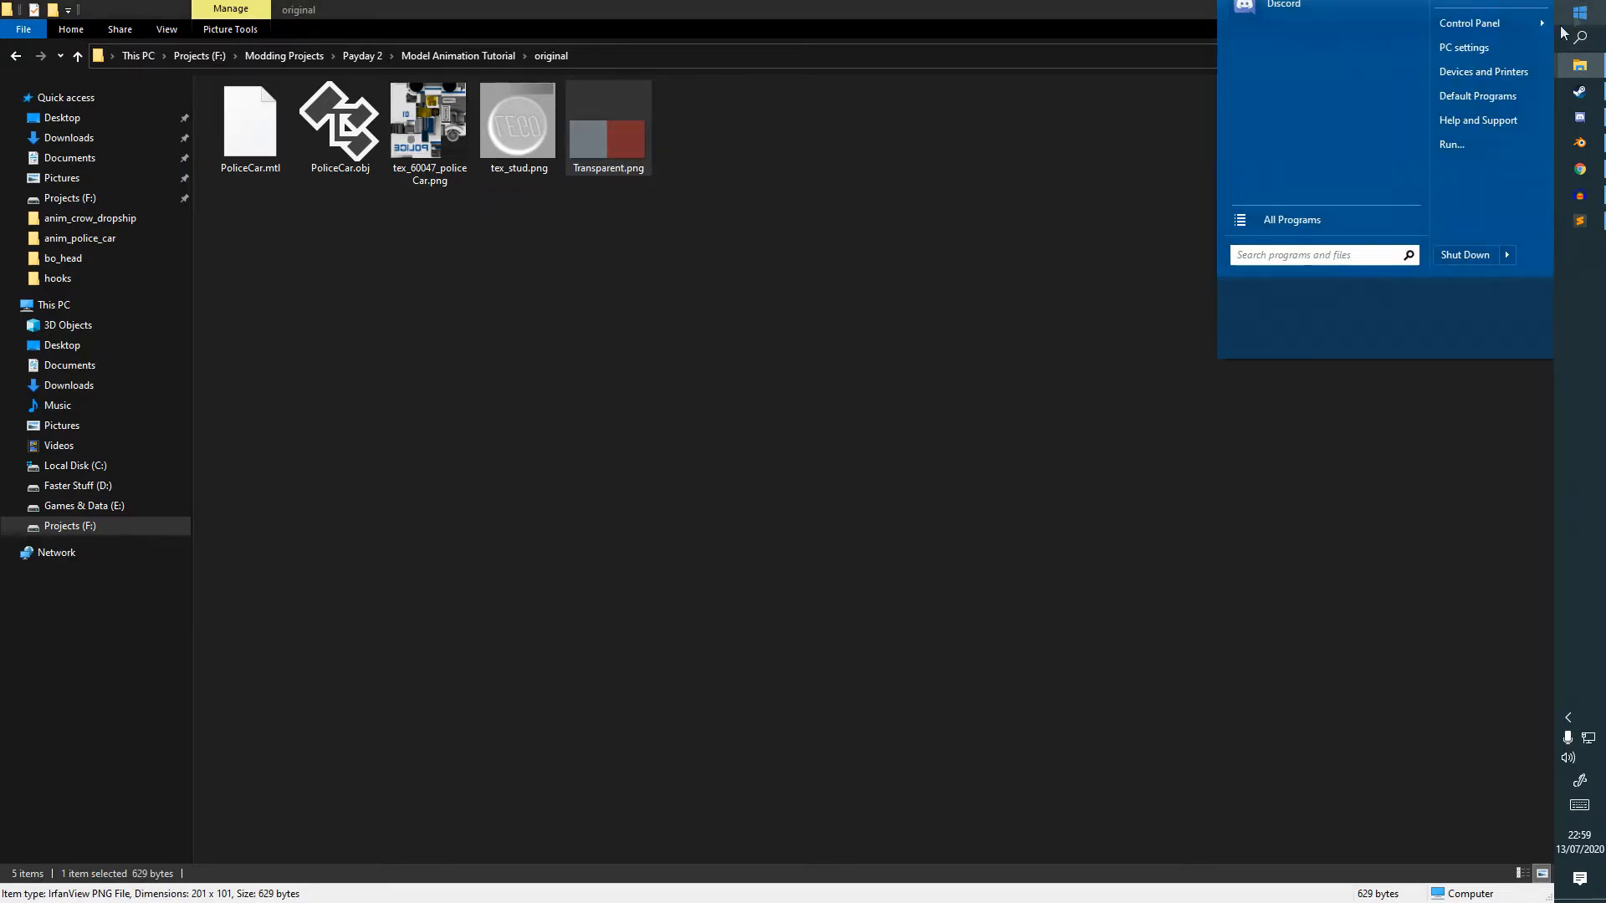
left_click(1472, 99)
left_click(1494, 171)
left_click_drag(1464, 10, 1602, 4)
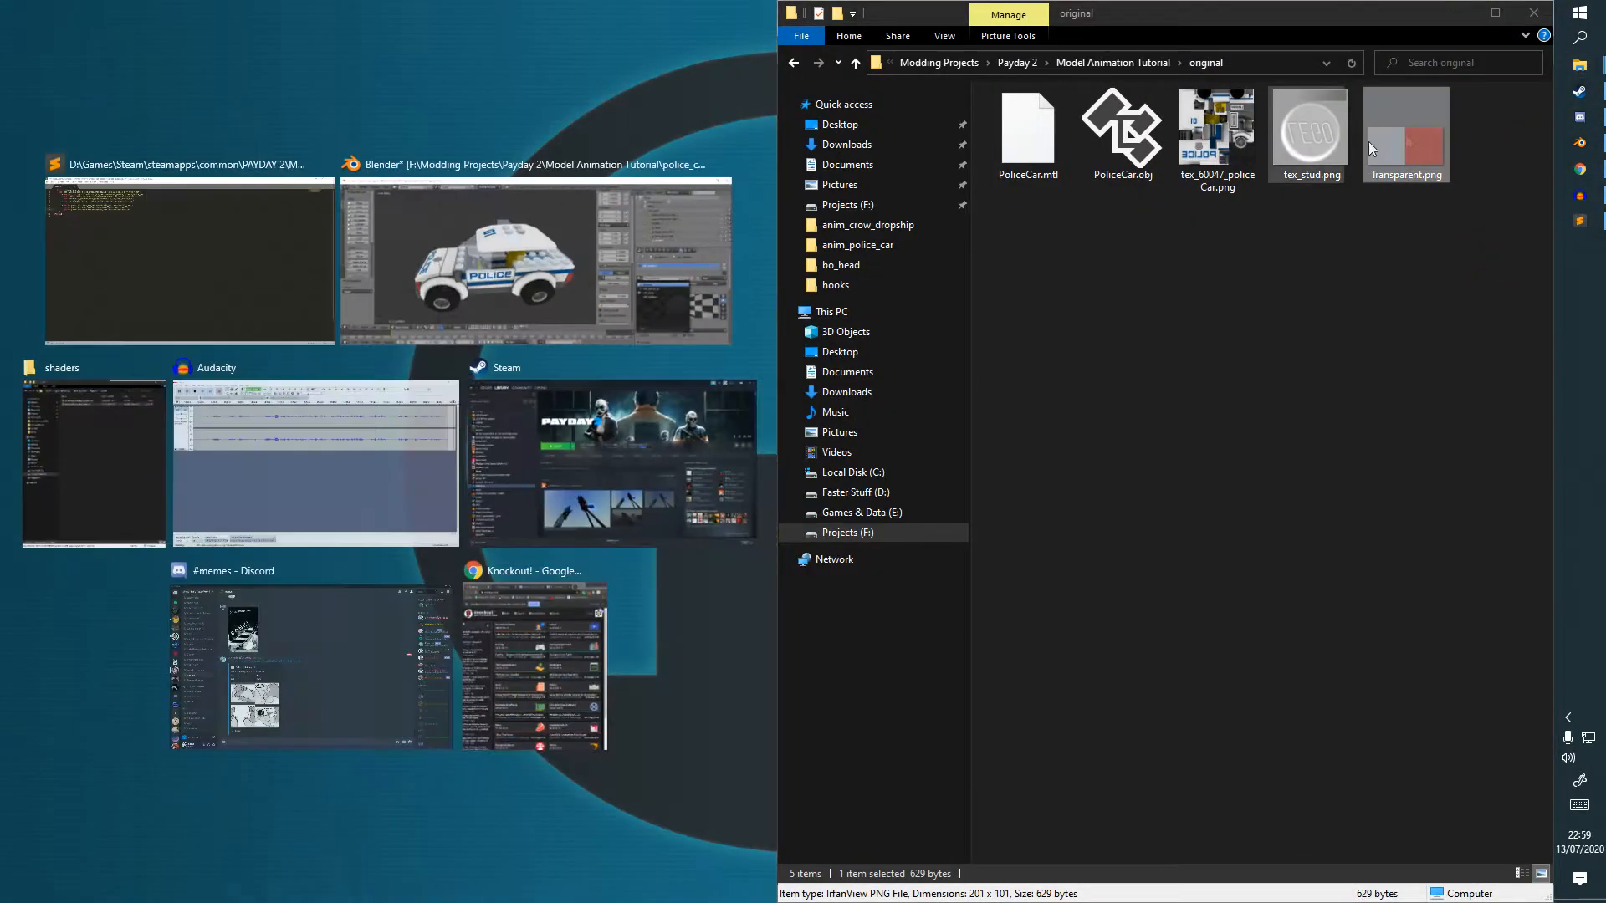
left_click(190, 259)
Open the anim_police_car folder in the other file window and place it next to the original folder.
mouse_move(1580, 65)
left_click(1461, 110)
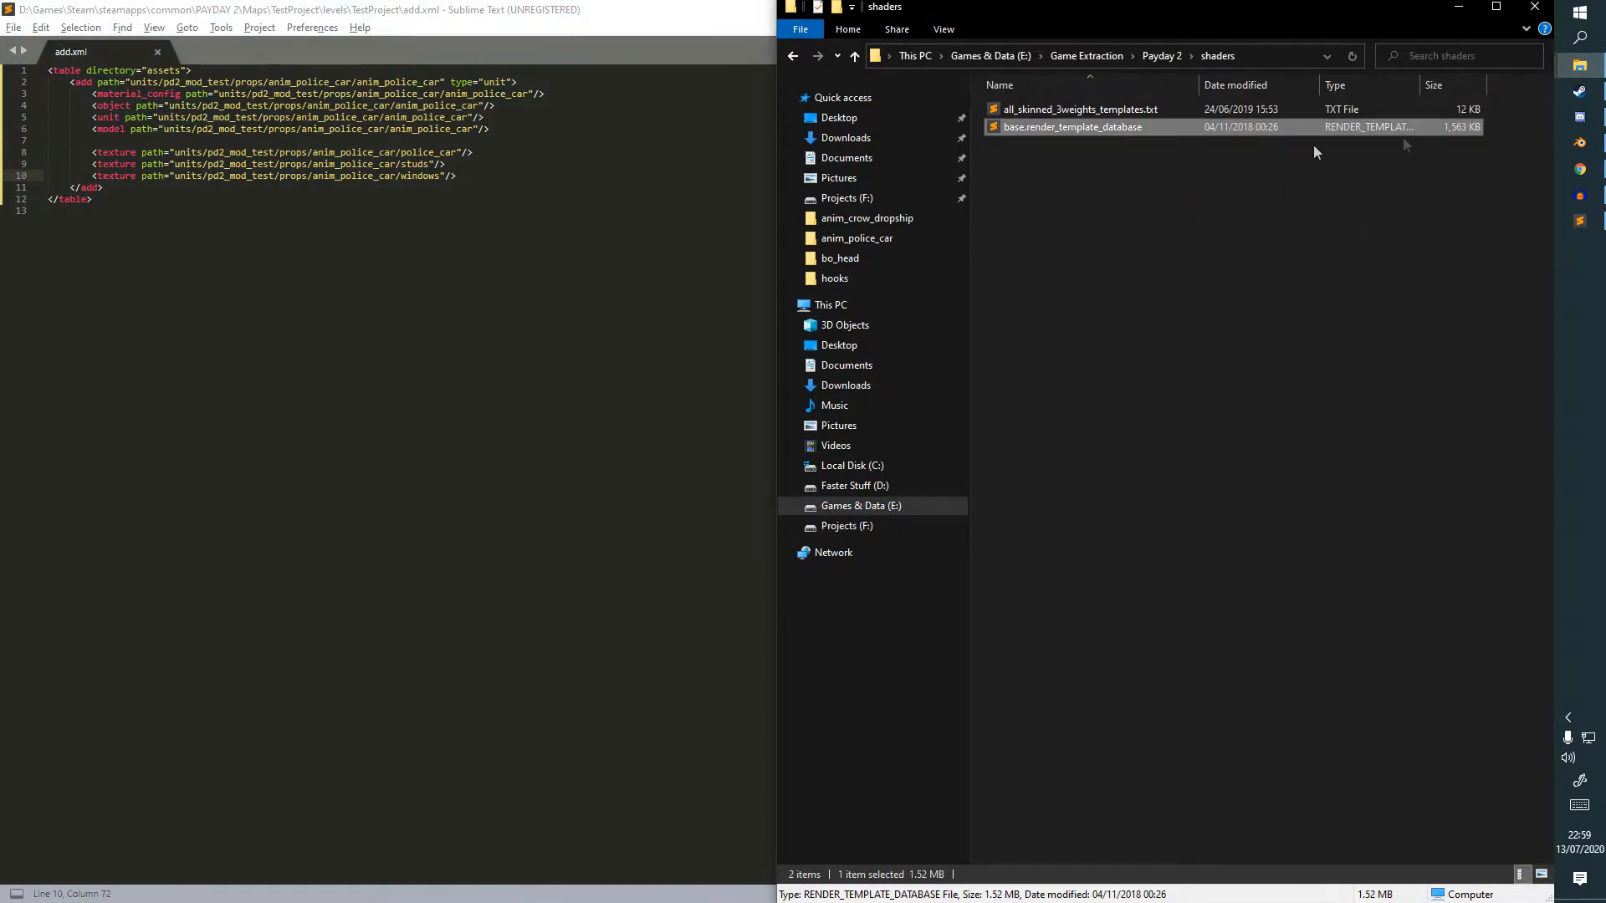
left_click(857, 238)
left_click_drag(1004, 8, 3, 59)
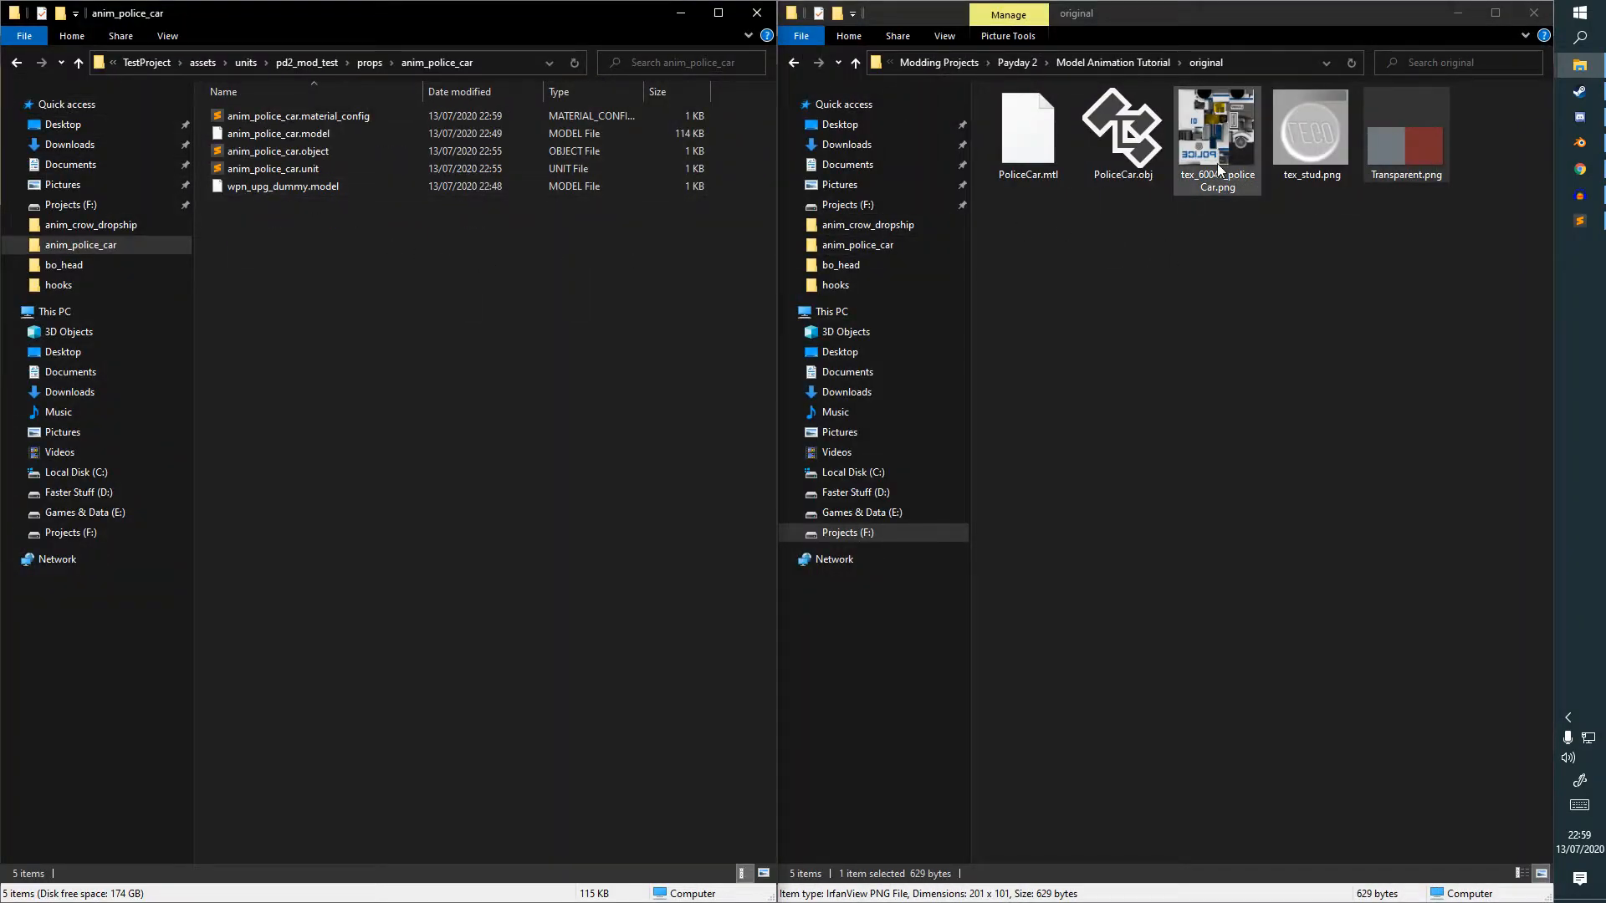
Open tex_60047_policeCar.png in paint.net, dismiss the update offer and bring the layer list into view.
right_click(1218, 165)
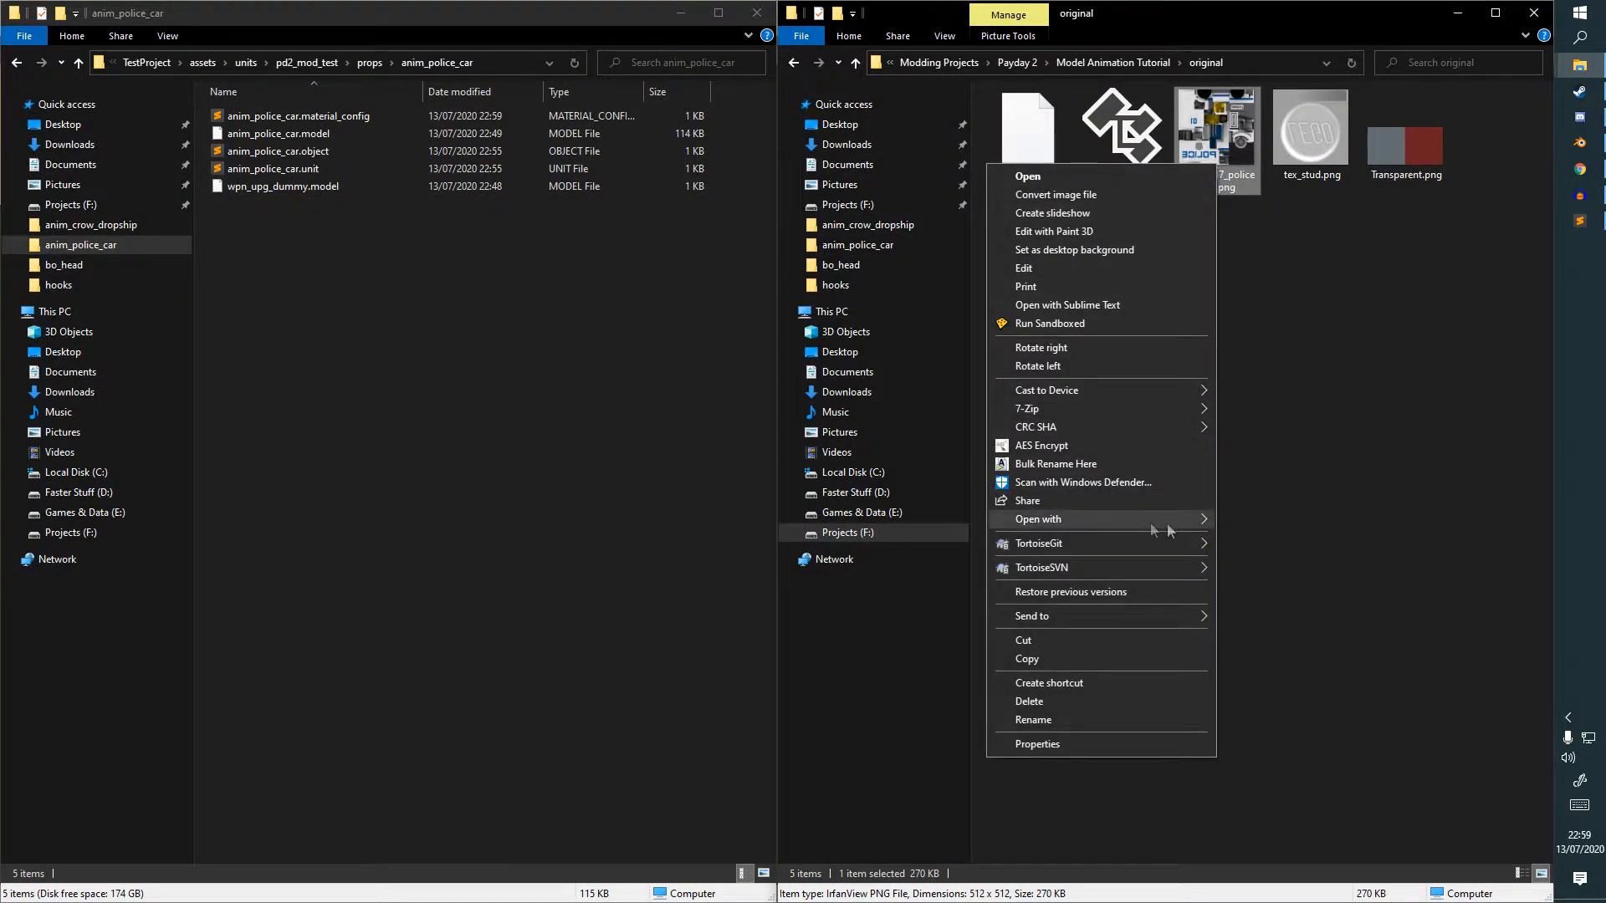
mouse_move(1168, 527)
left_click(1292, 592)
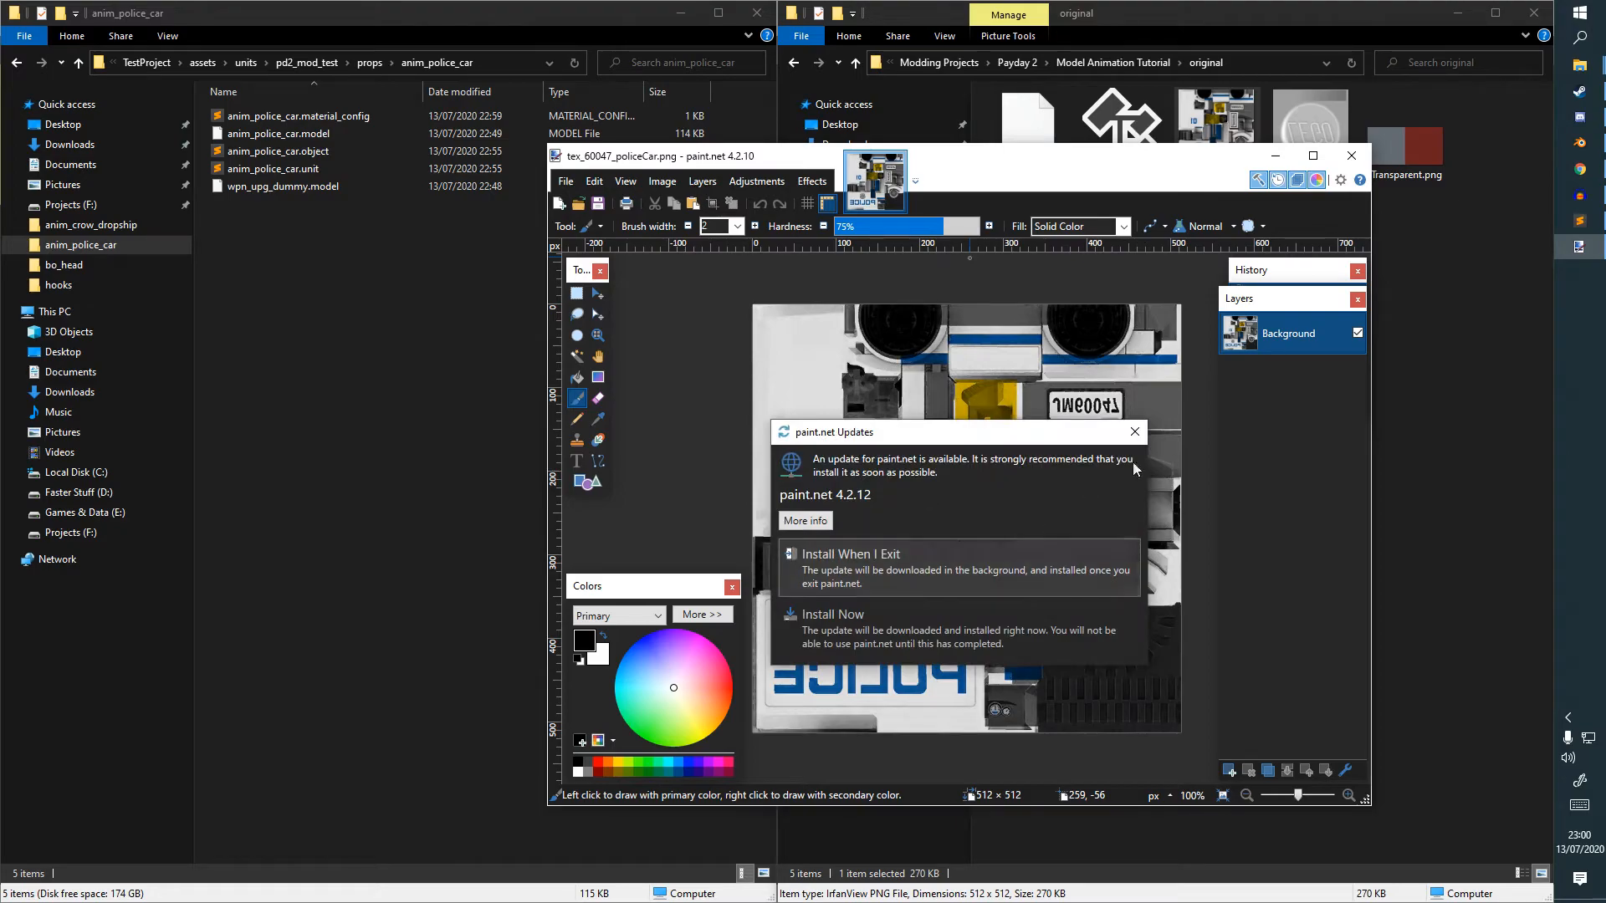
left_click(1134, 432)
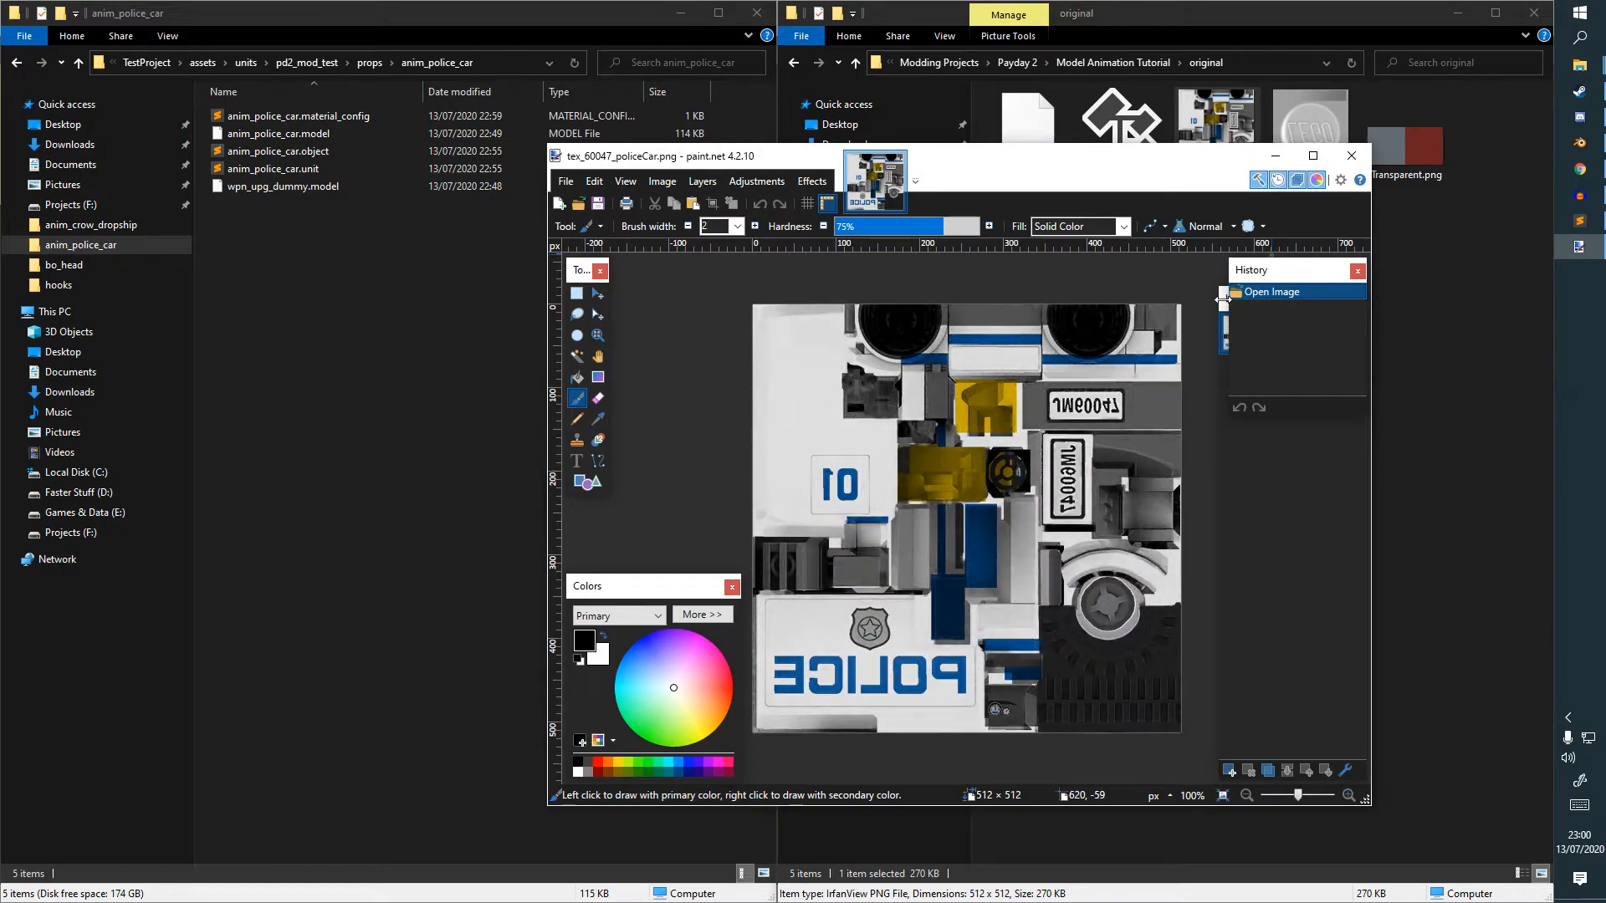
left_click(1222, 307)
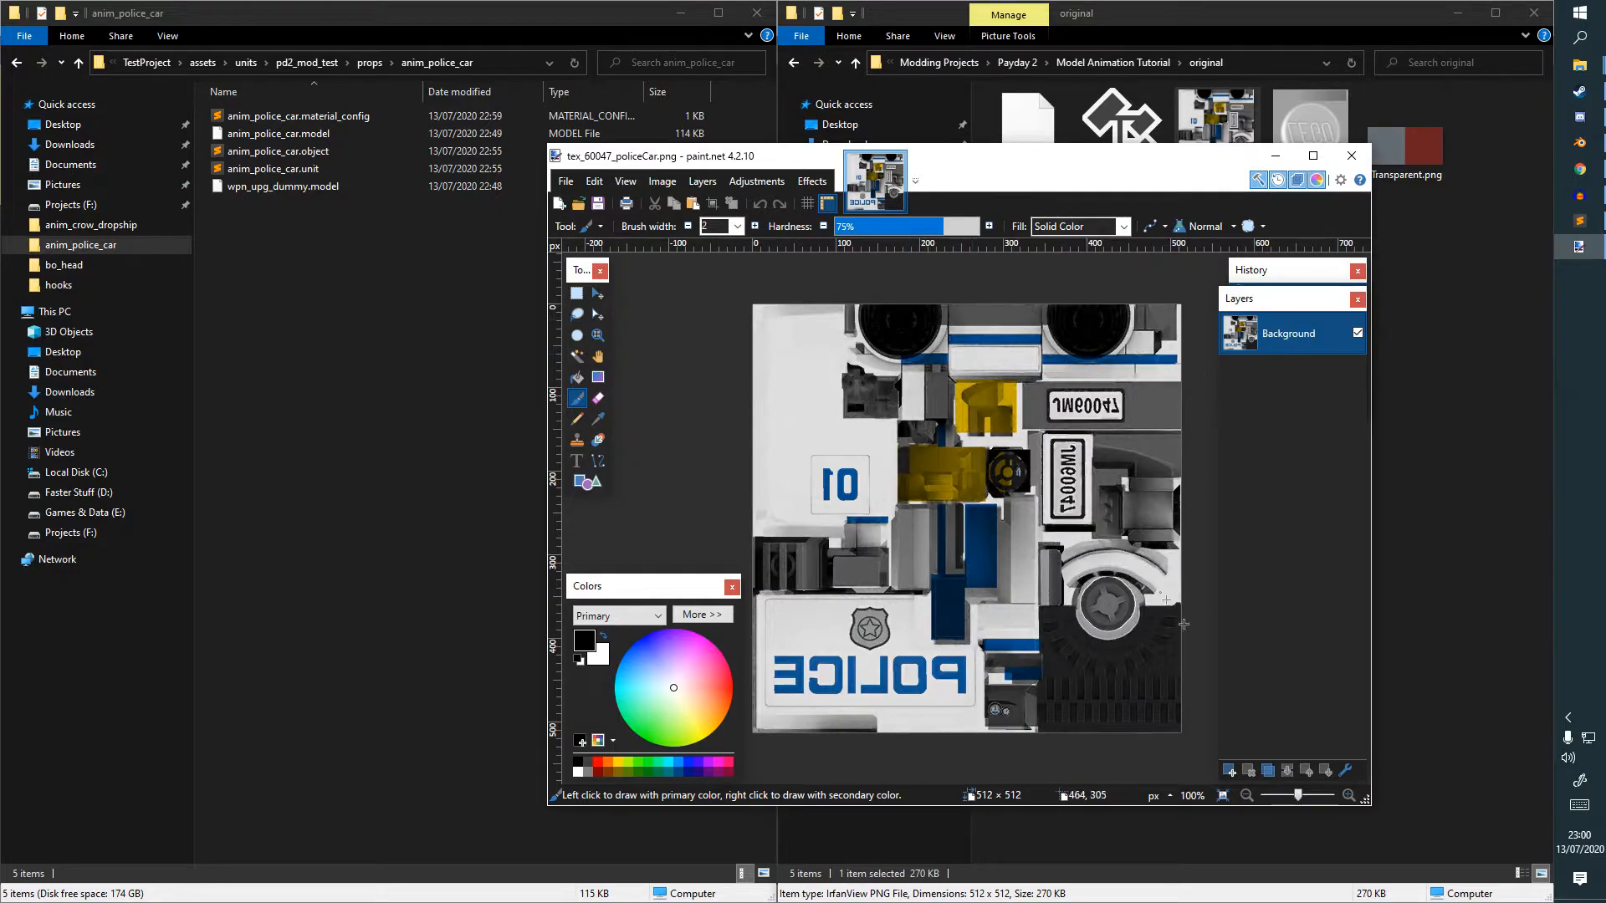
Set the opacity of the police car texture's Background layer to 18.
left_click(1345, 769)
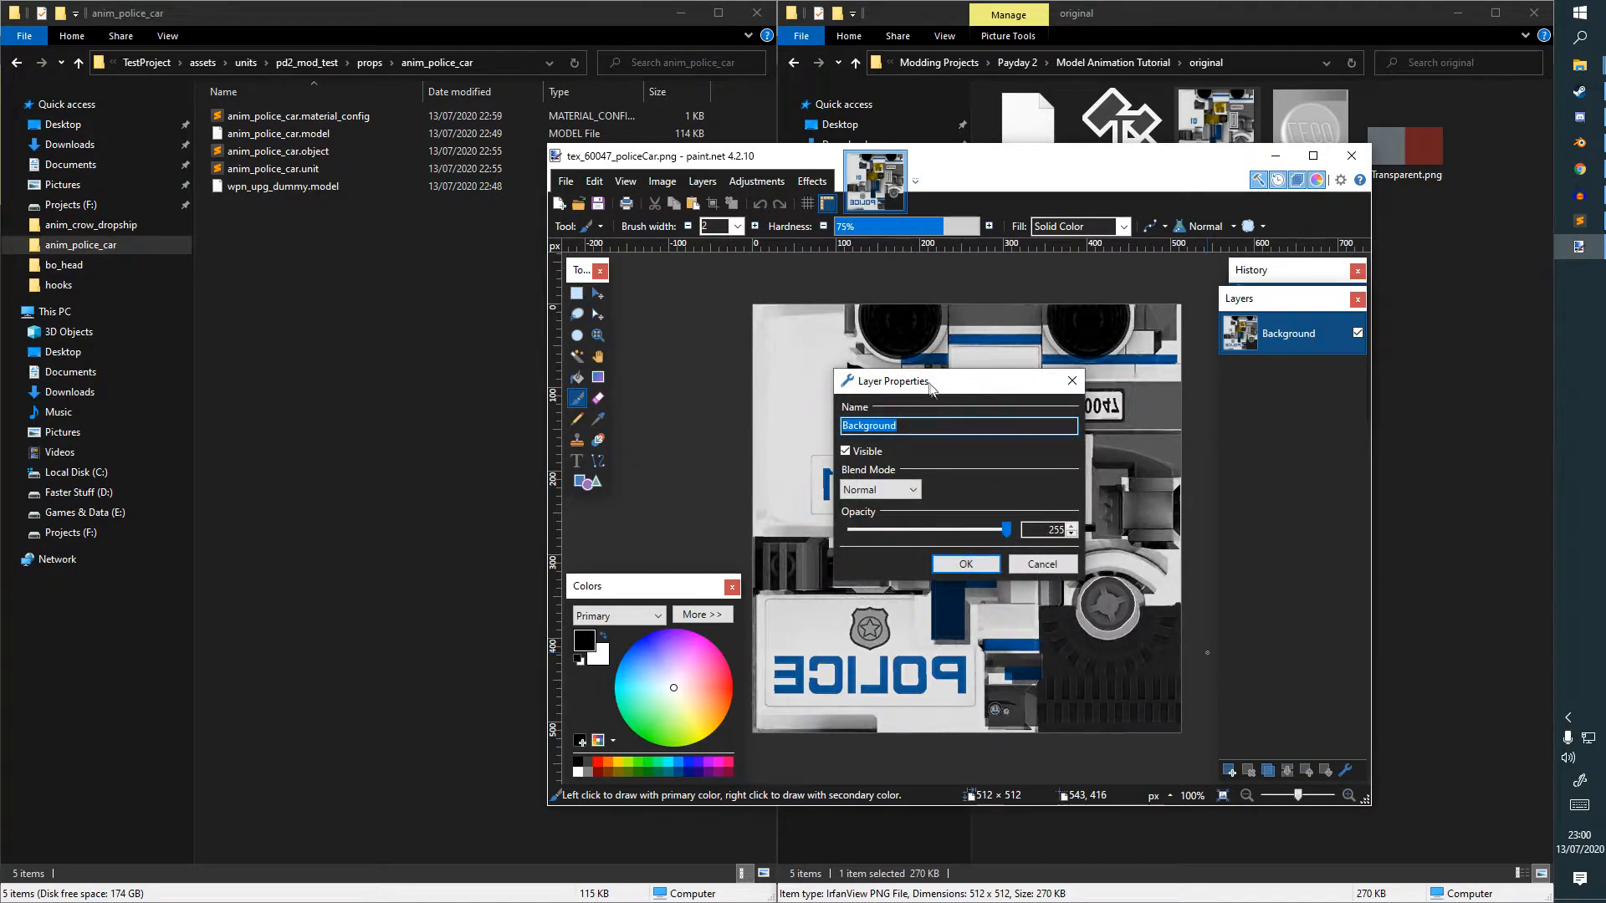
left_click_drag(935, 392, 972, 391)
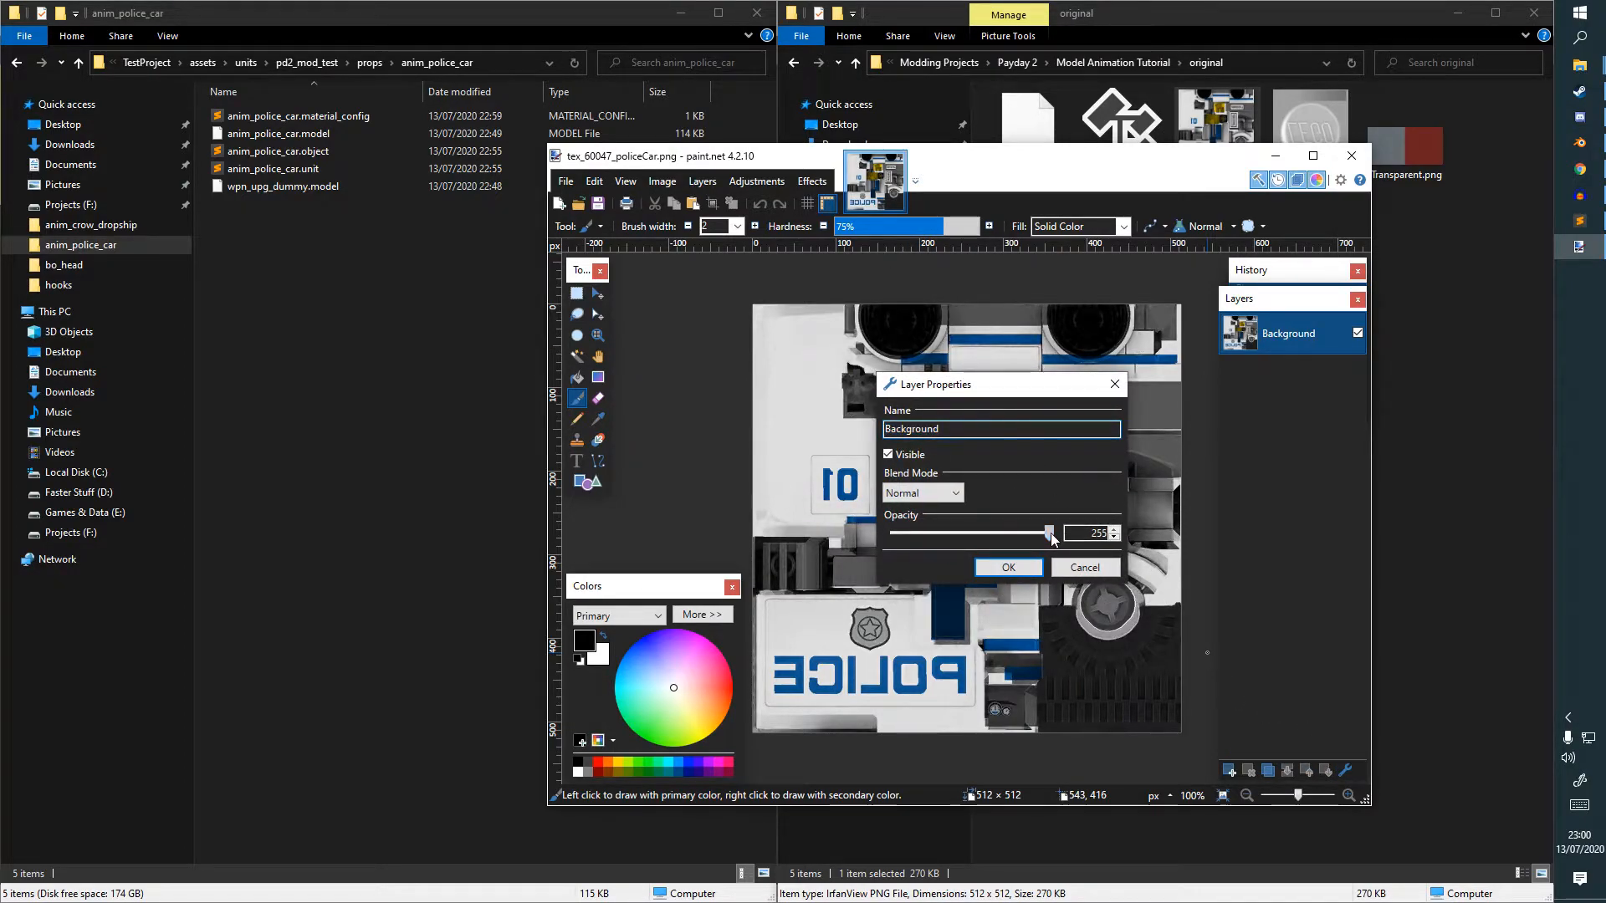
mouse_move(1049, 533)
left_mouse_down()
mouse_move(902, 539)
mouse_move(1044, 540)
left_mouse_up()
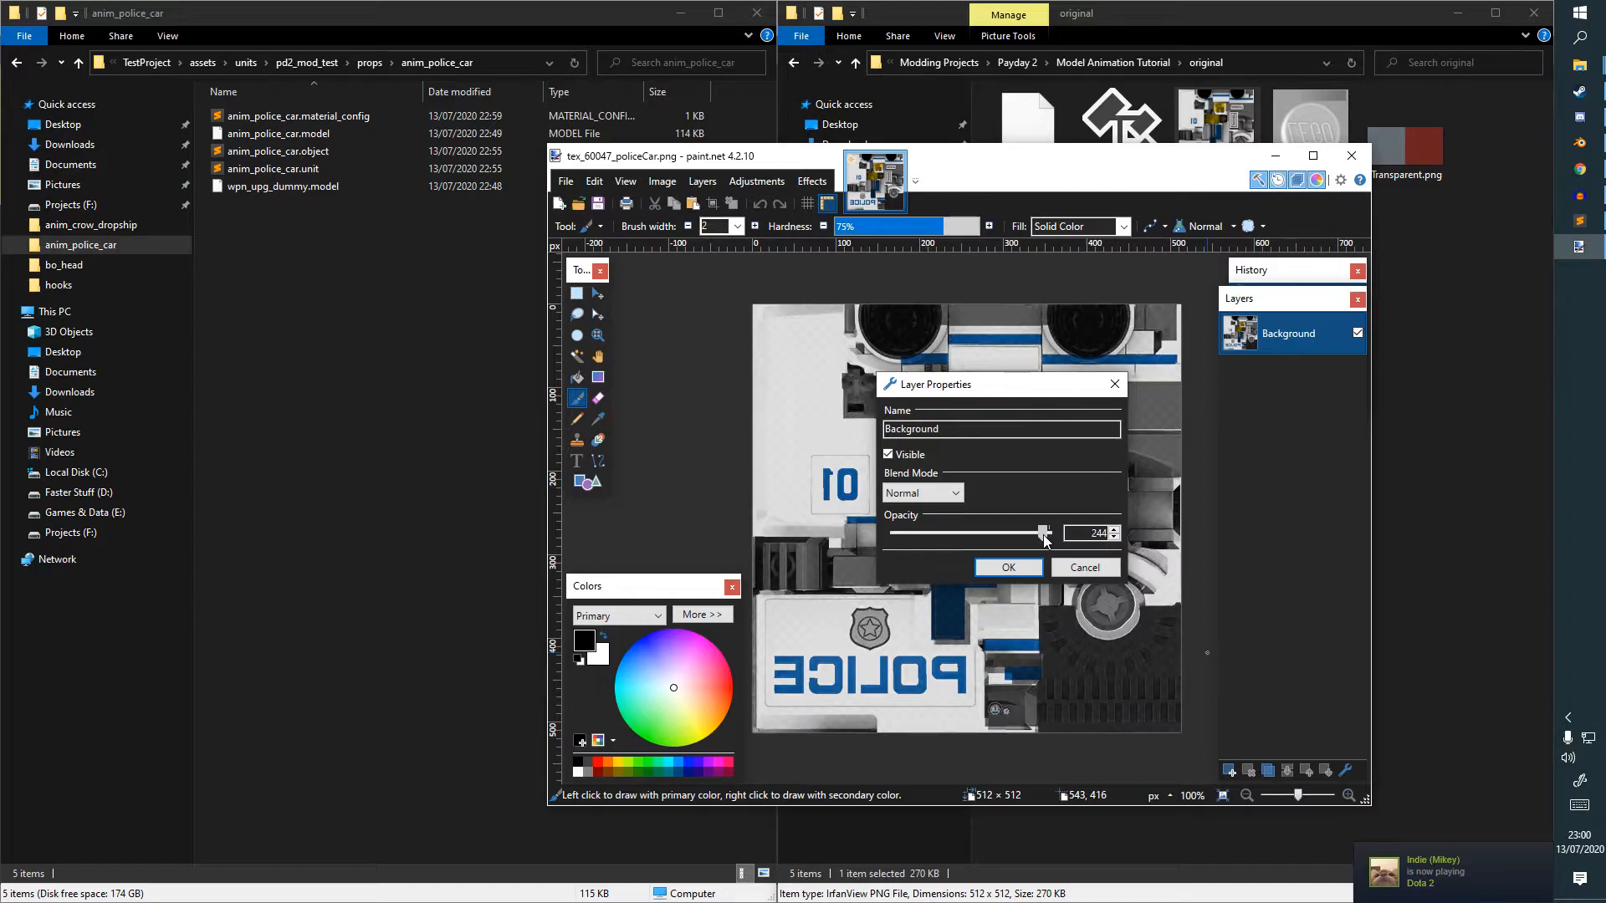
left_click_drag(1044, 539, 910, 548)
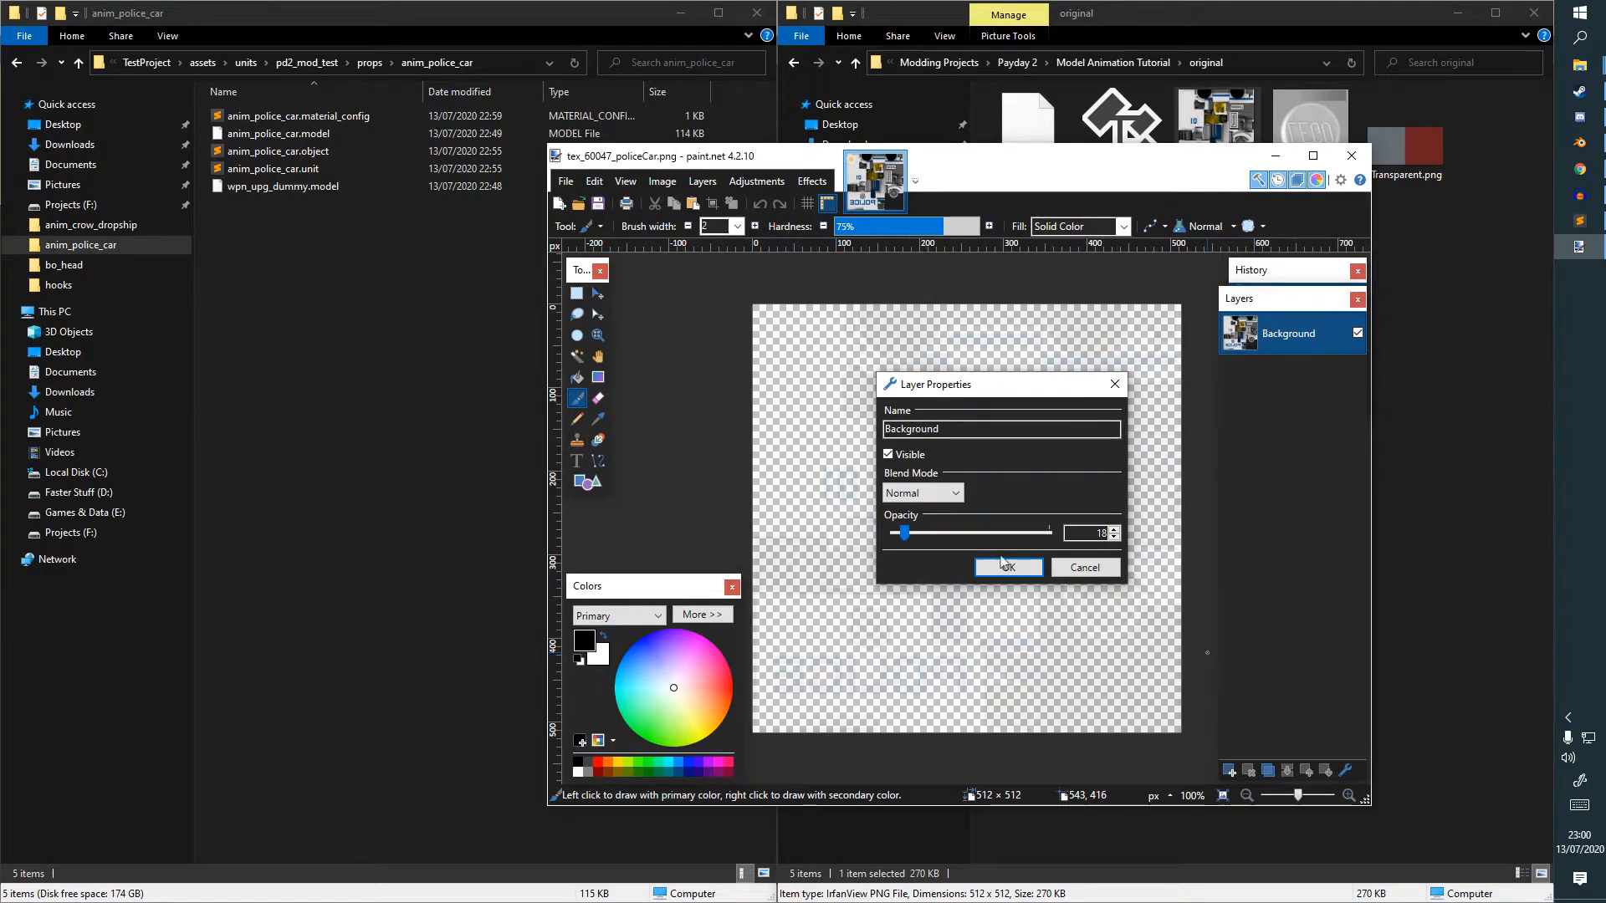
key("Return")
Start saving the police car texture as a new file in the mod's anim_police_car folder.
left_click(567, 181)
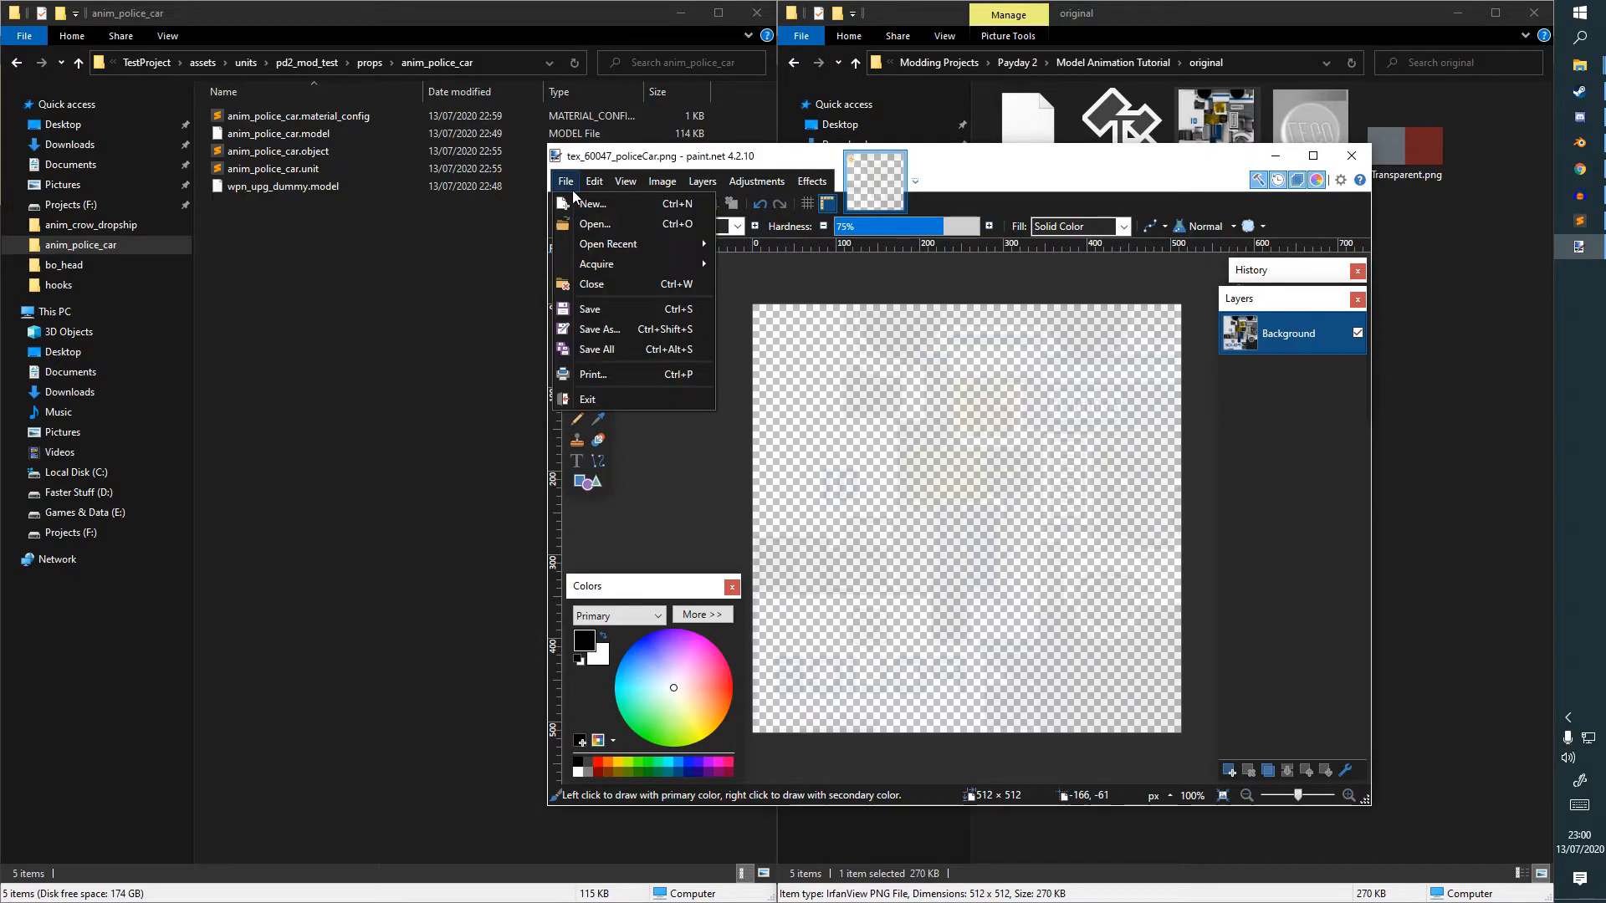
left_click(694, 310)
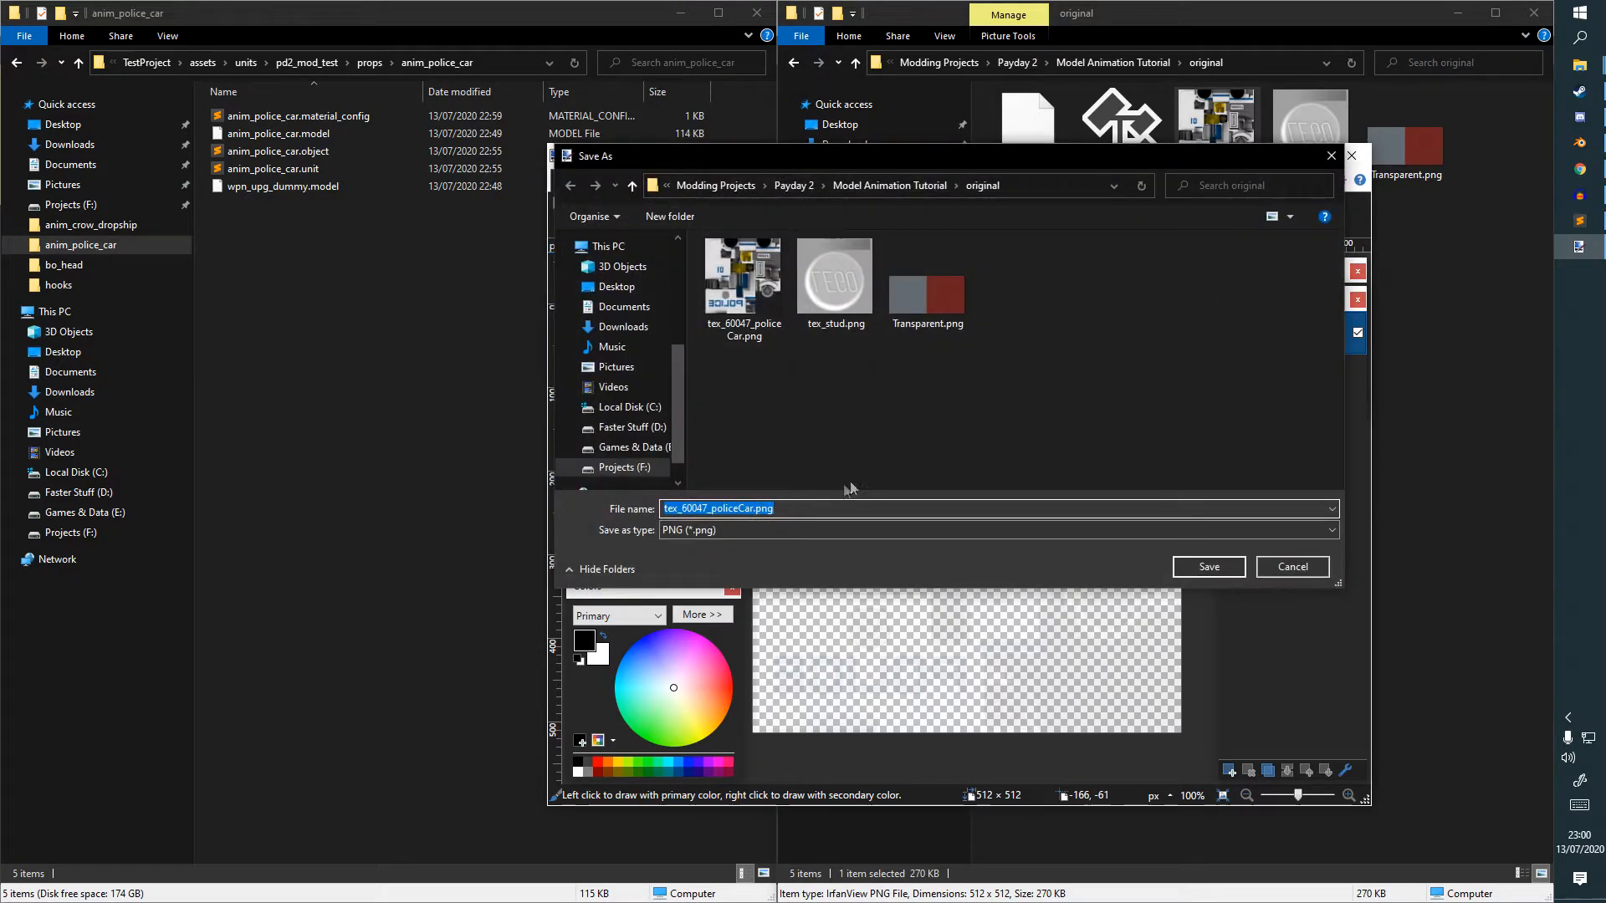
left_click(502, 62)
key("ctrl+c")
left_click(1053, 189)
key("ctrl+v")
key("Return")
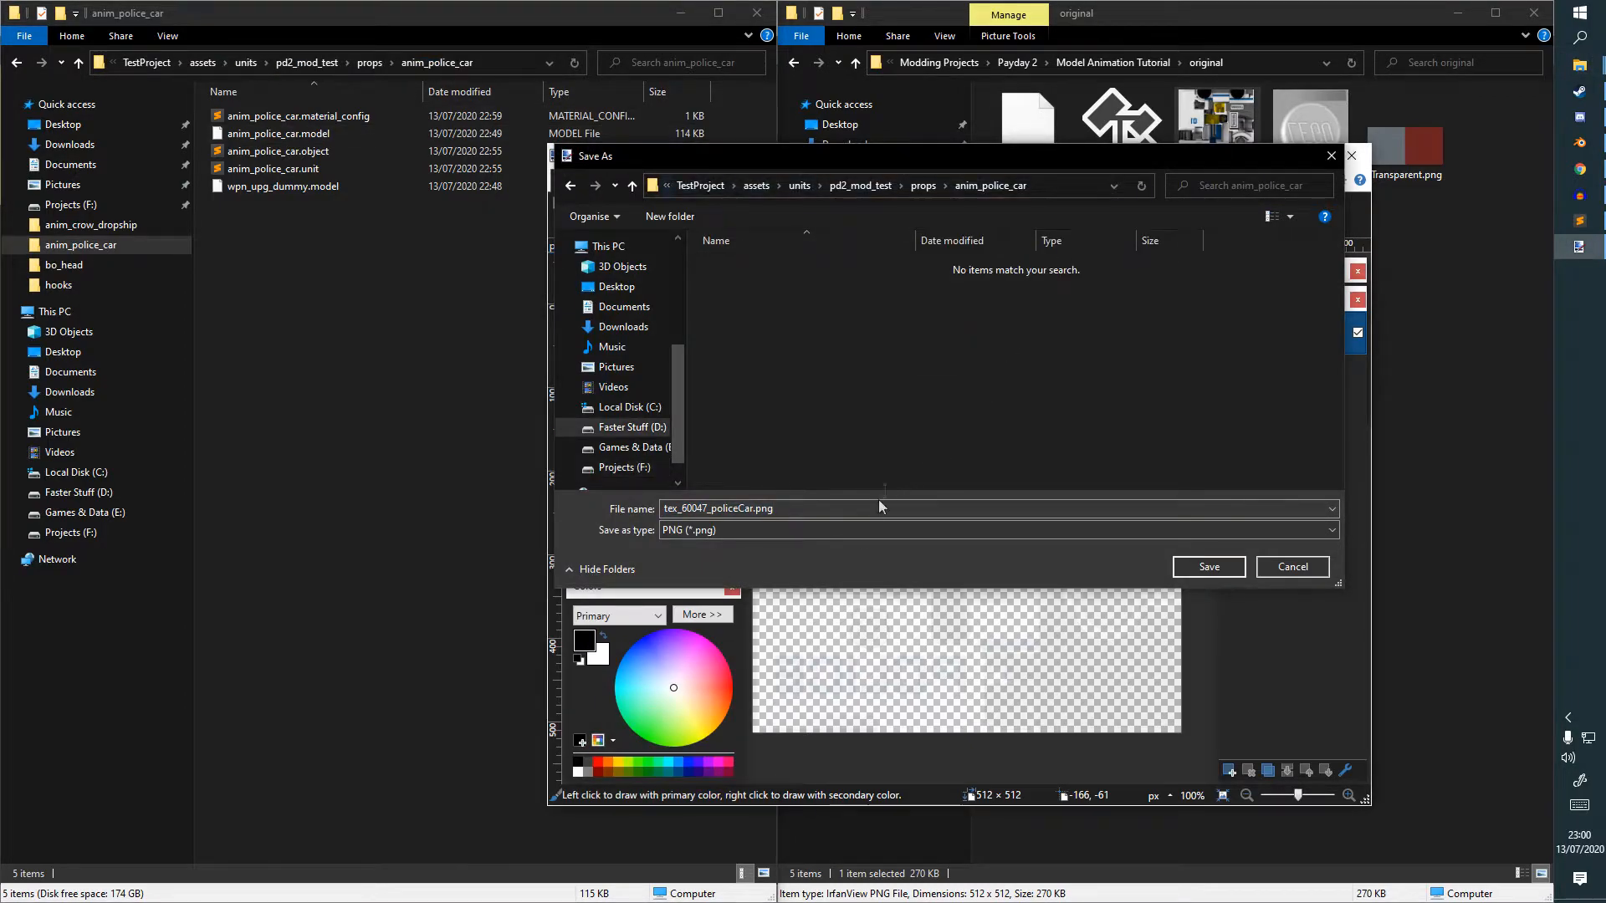
Save the texture as the DirectDraw Surface file police_car.dds with BC3 (Linear, DXT5) compression.
left_click(836, 529)
left_click(835, 635)
left_click(805, 508)
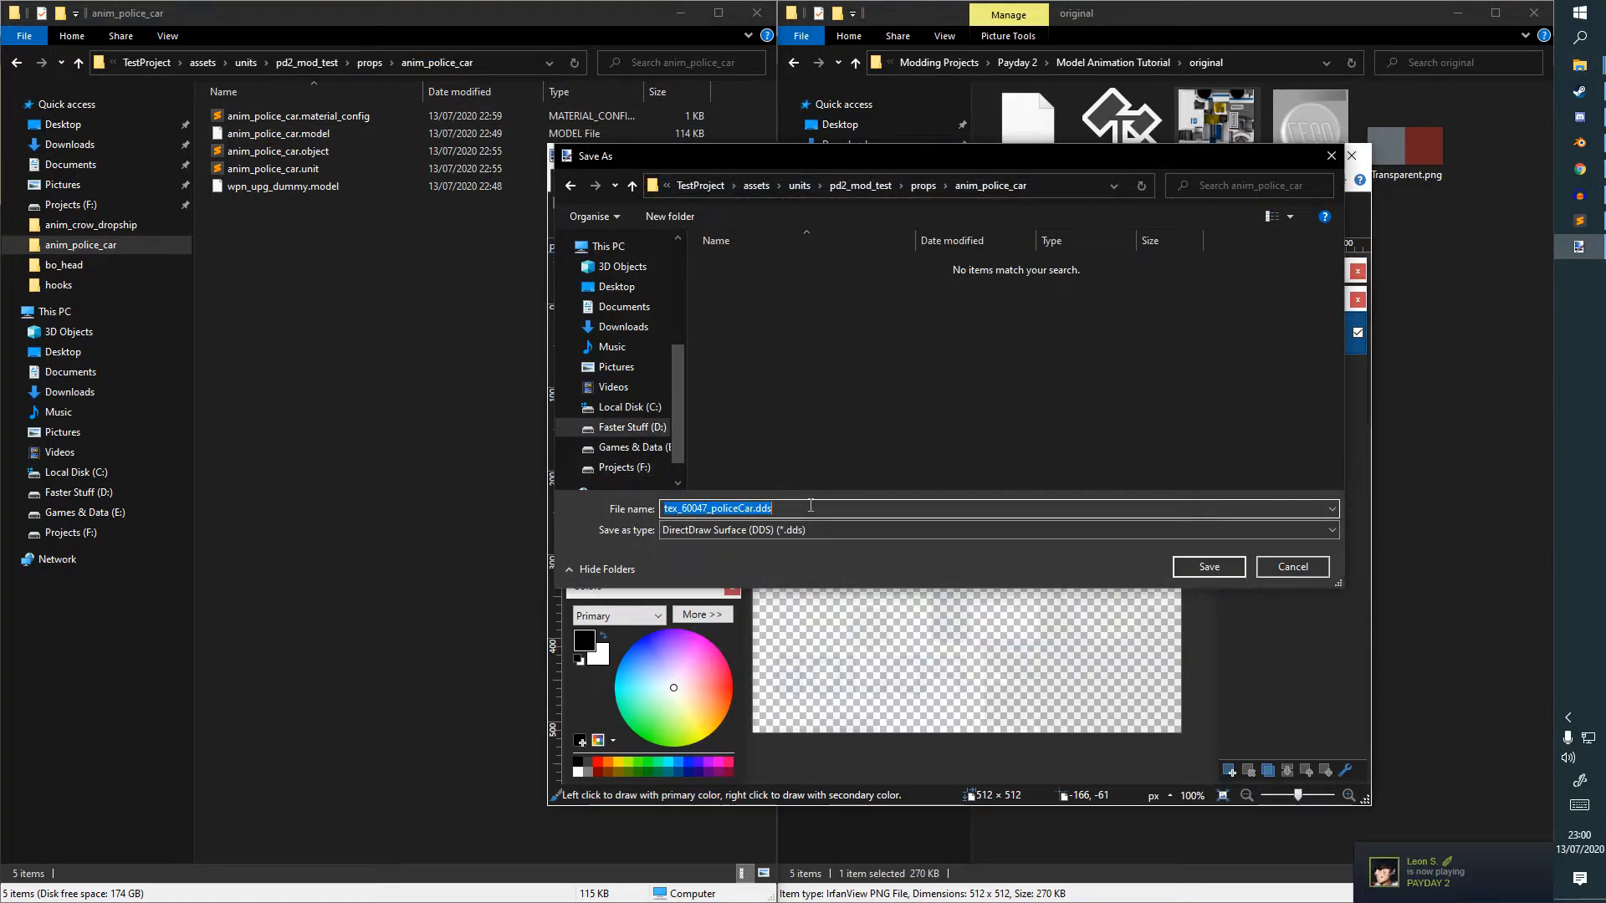
type("police_car.dd")
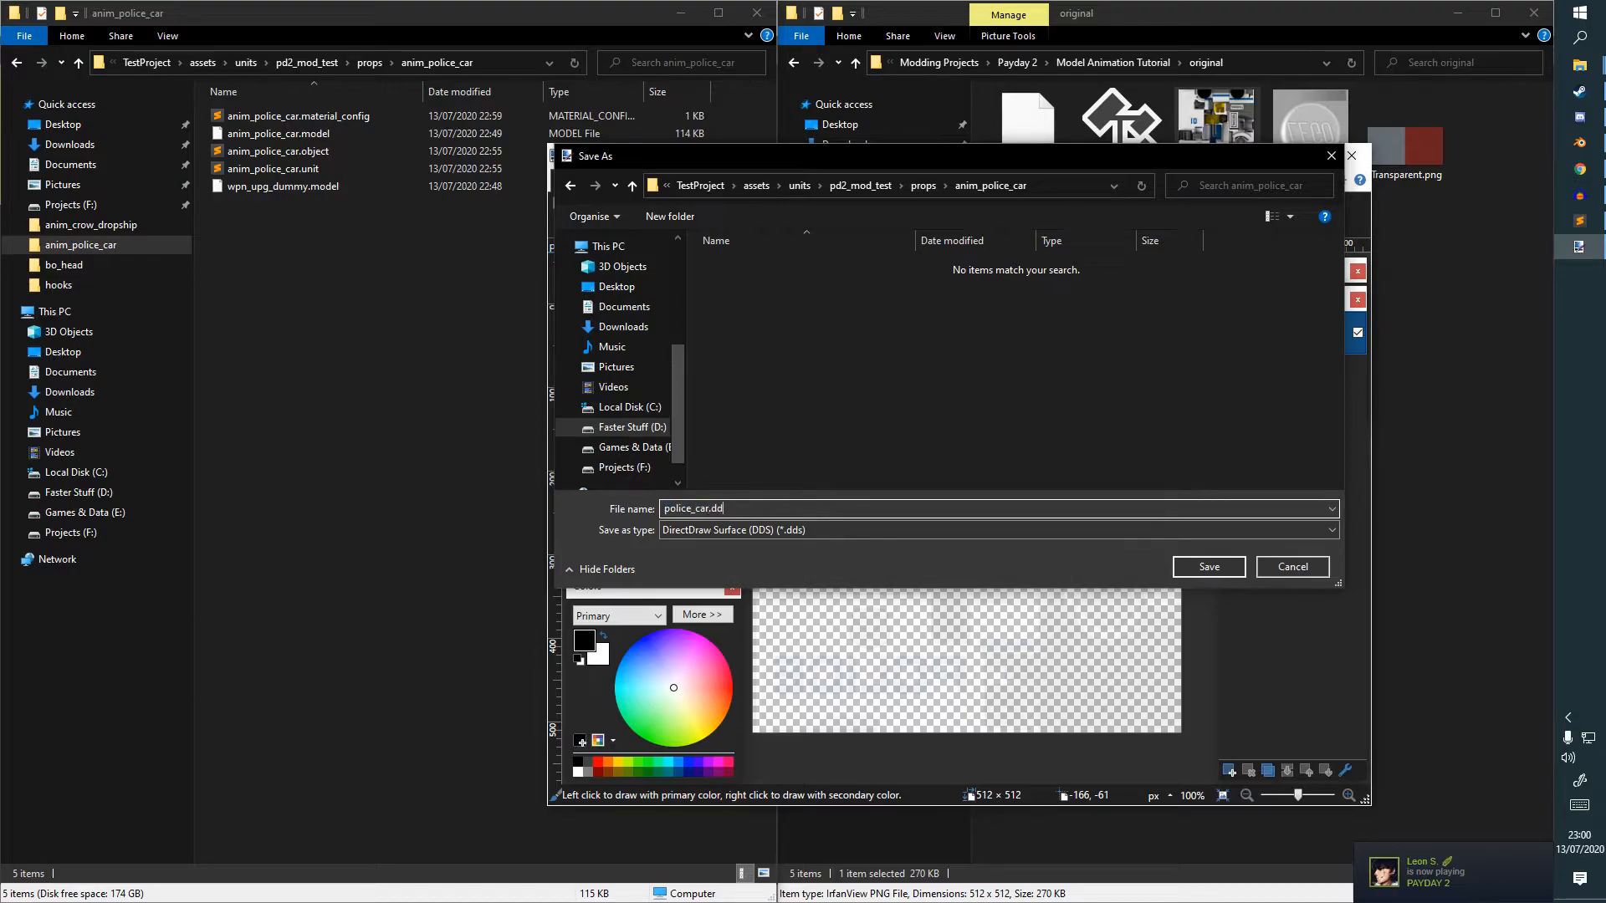
key("Return")
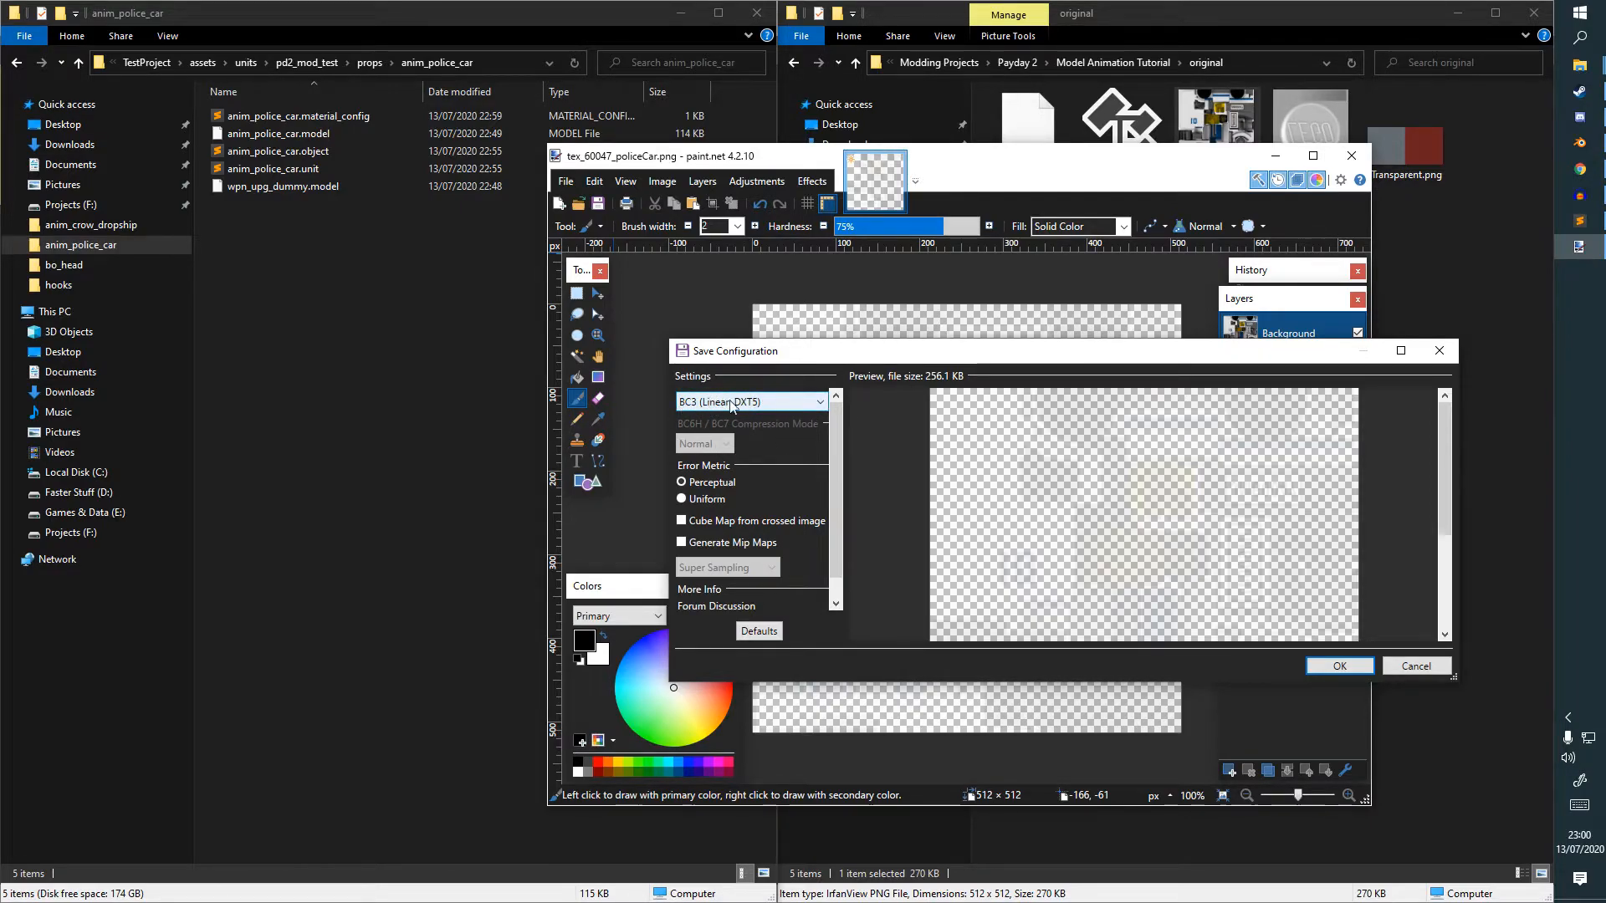
left_click(671, 402)
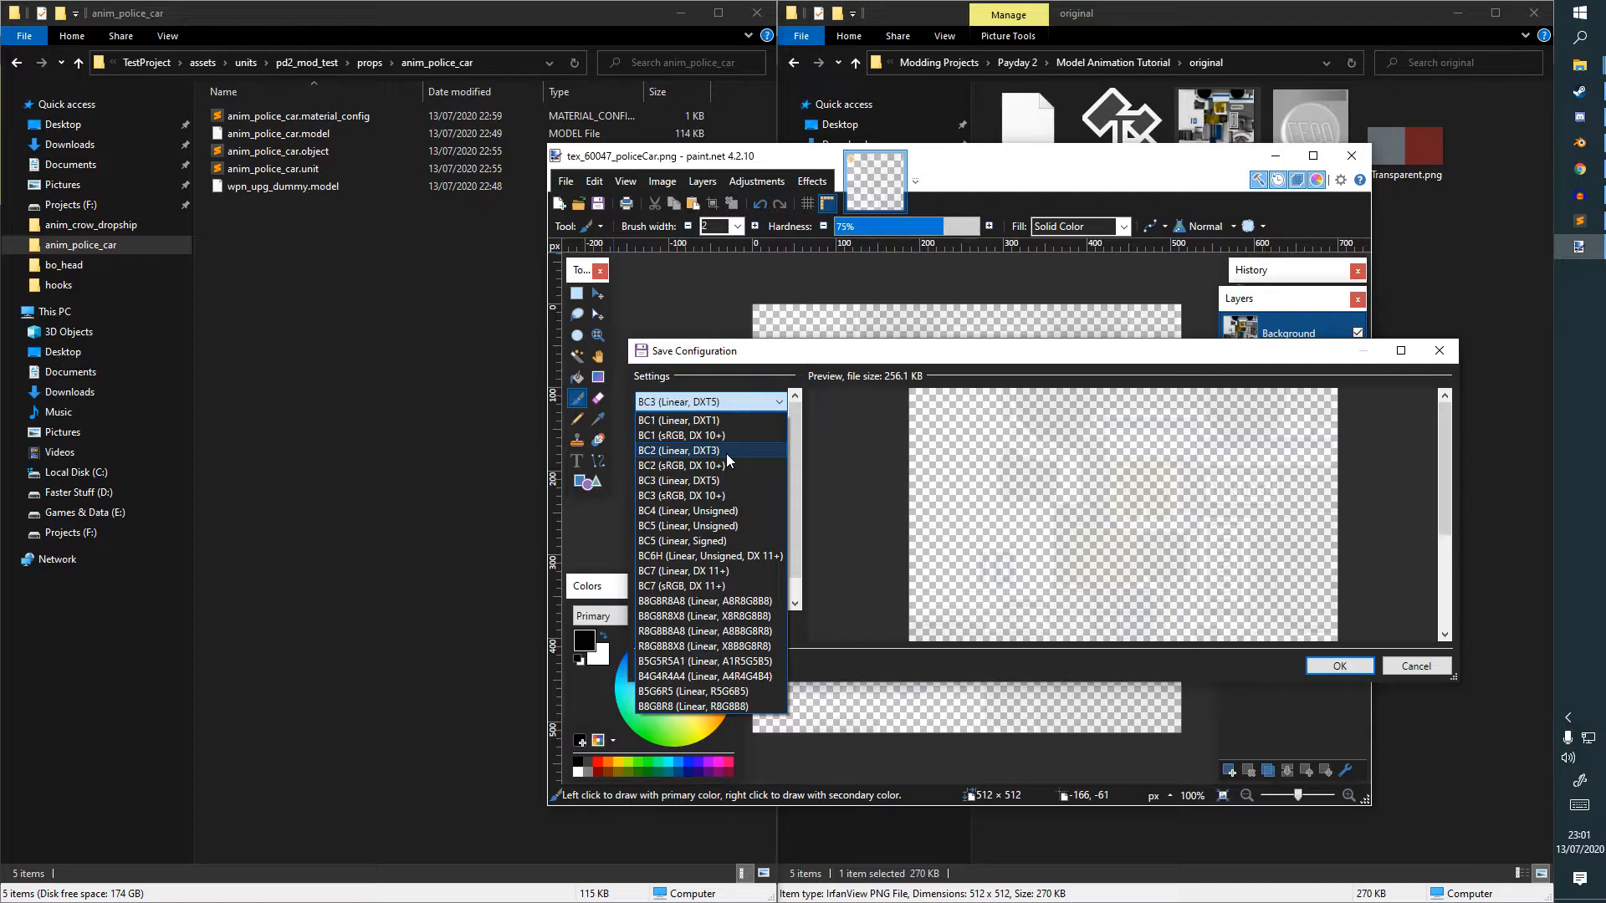
left_click(720, 480)
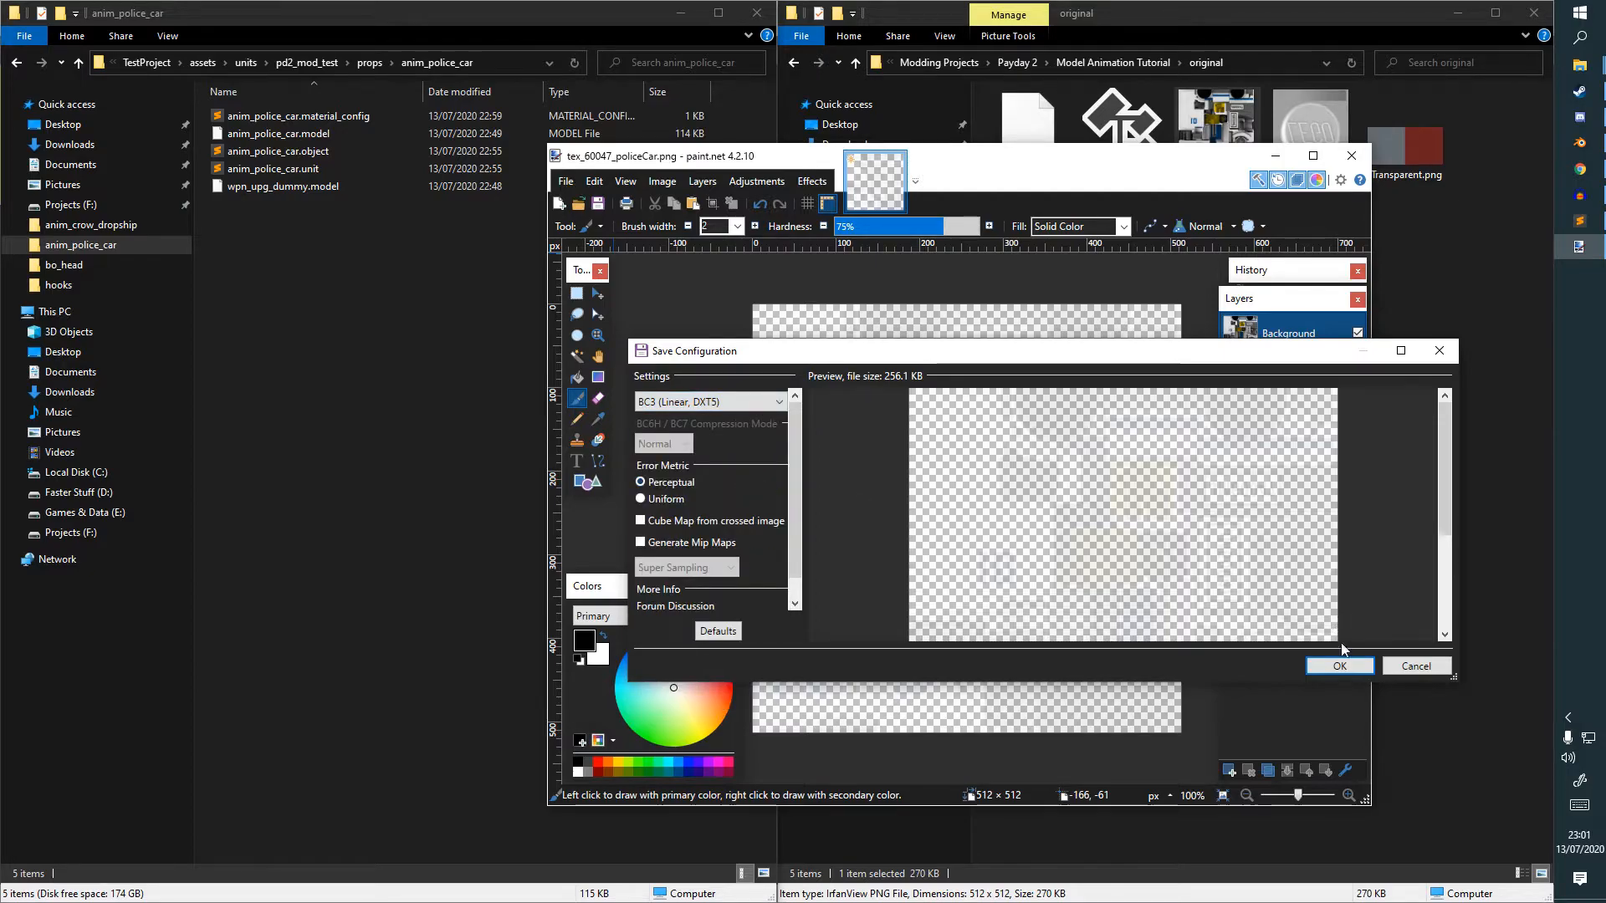
left_click(1336, 667)
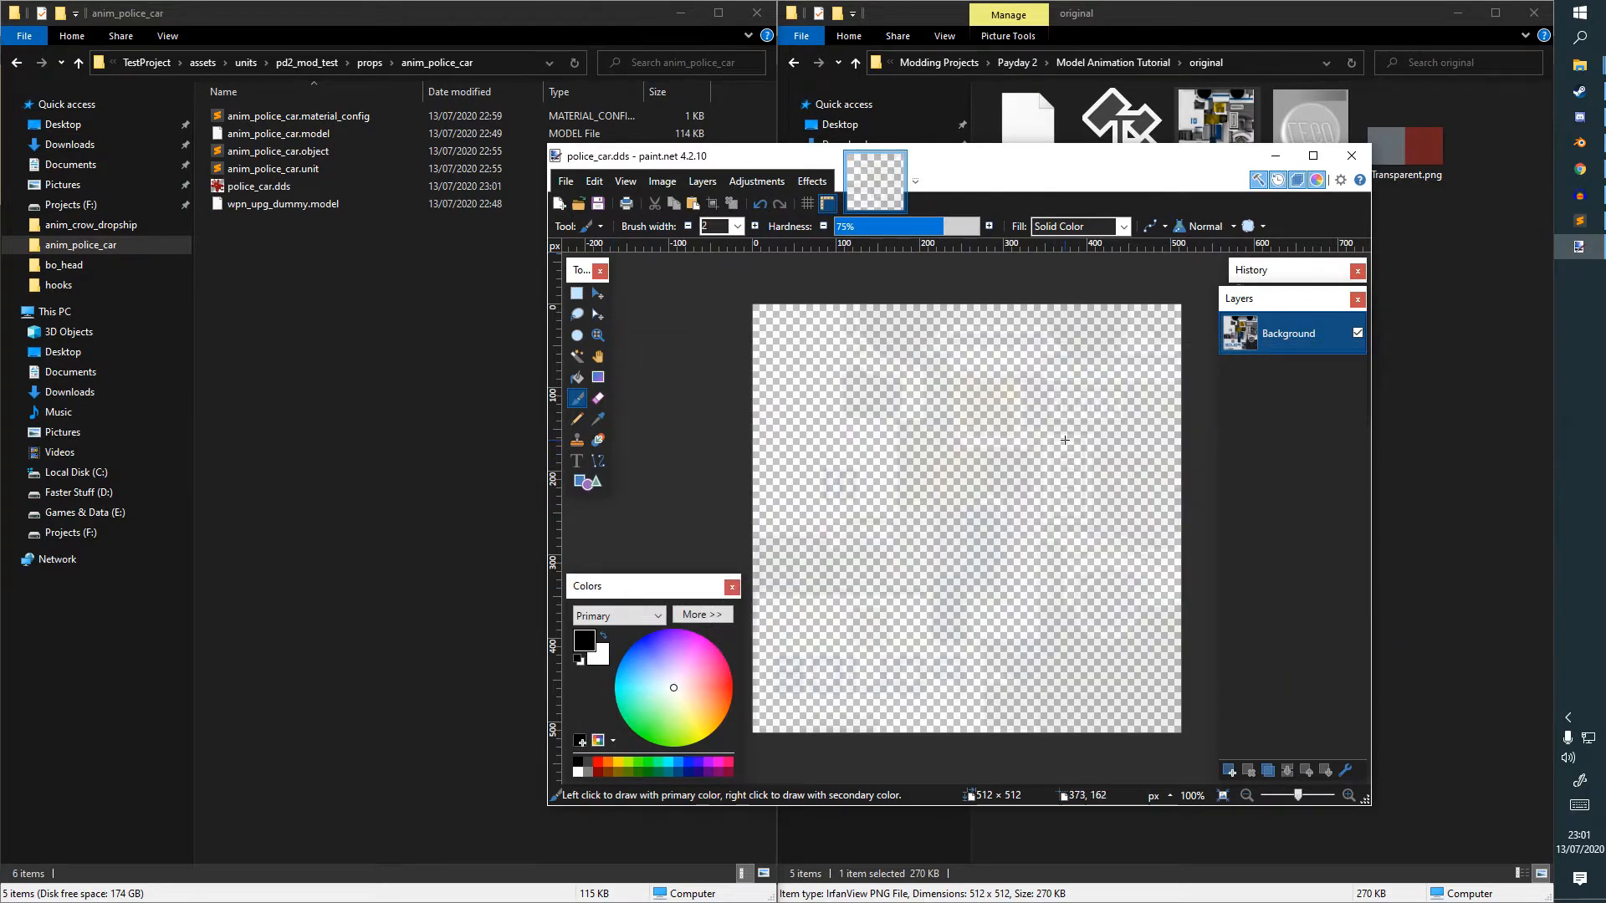
Open tex_stud.png from the original folder as a separate image in paint.net.
mouse_move(1137, 167)
left_mouse_down()
mouse_move(1110, 257)
mouse_move(1021, 266)
left_mouse_up()
mouse_move(1325, 167)
left_mouse_down()
mouse_move(1333, 182)
mouse_move(716, 365)
mouse_move(691, 295)
left_mouse_up()
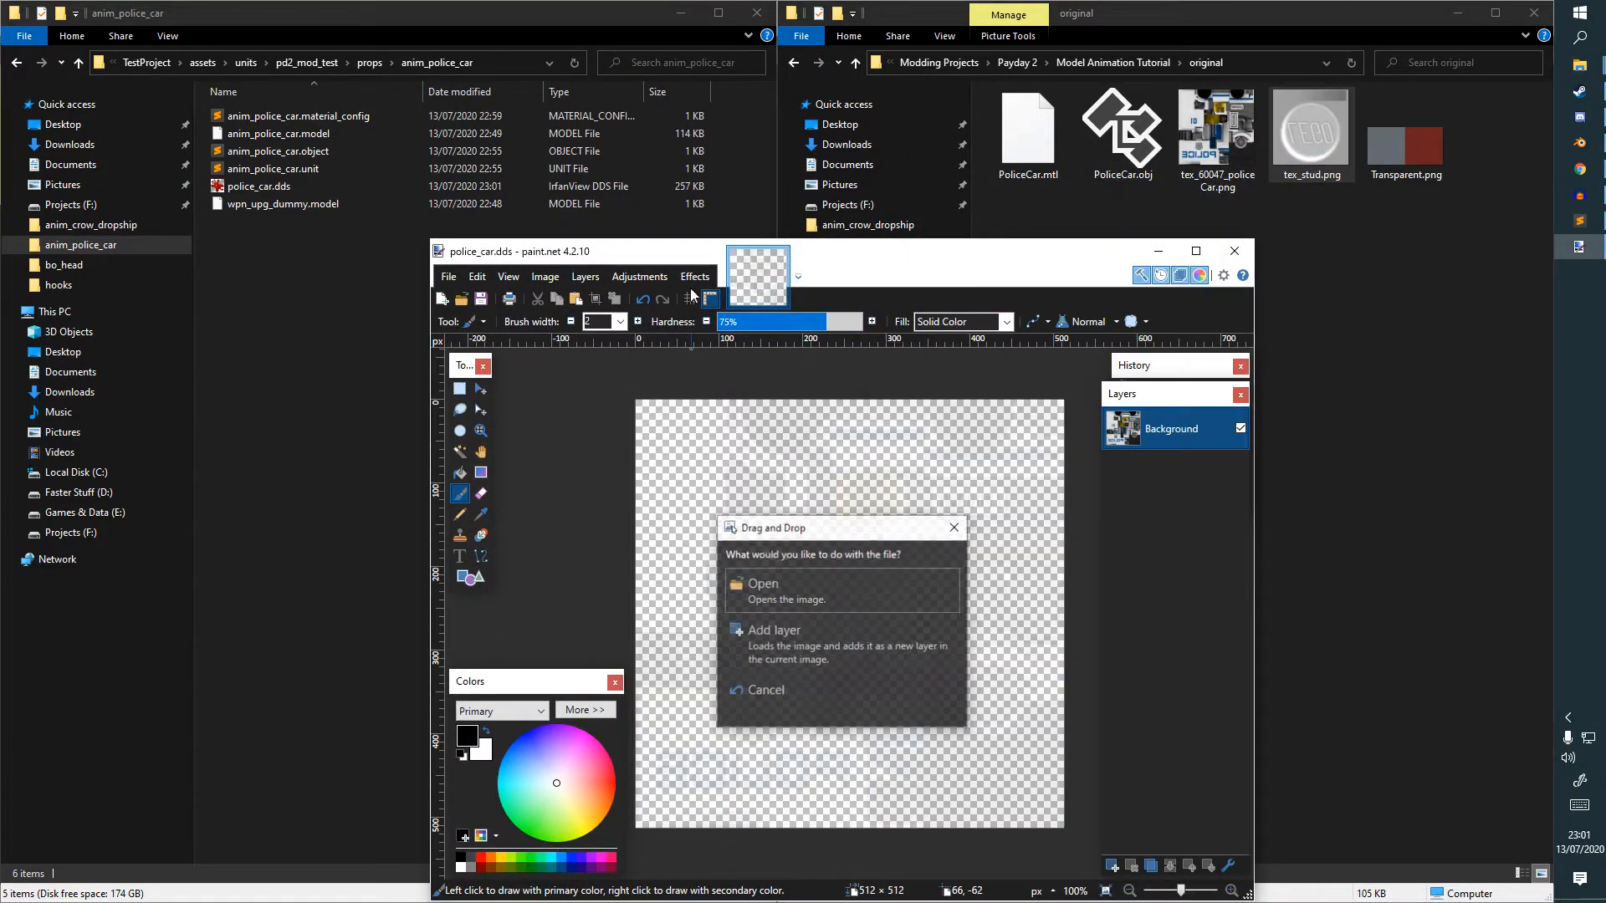
left_click(841, 591)
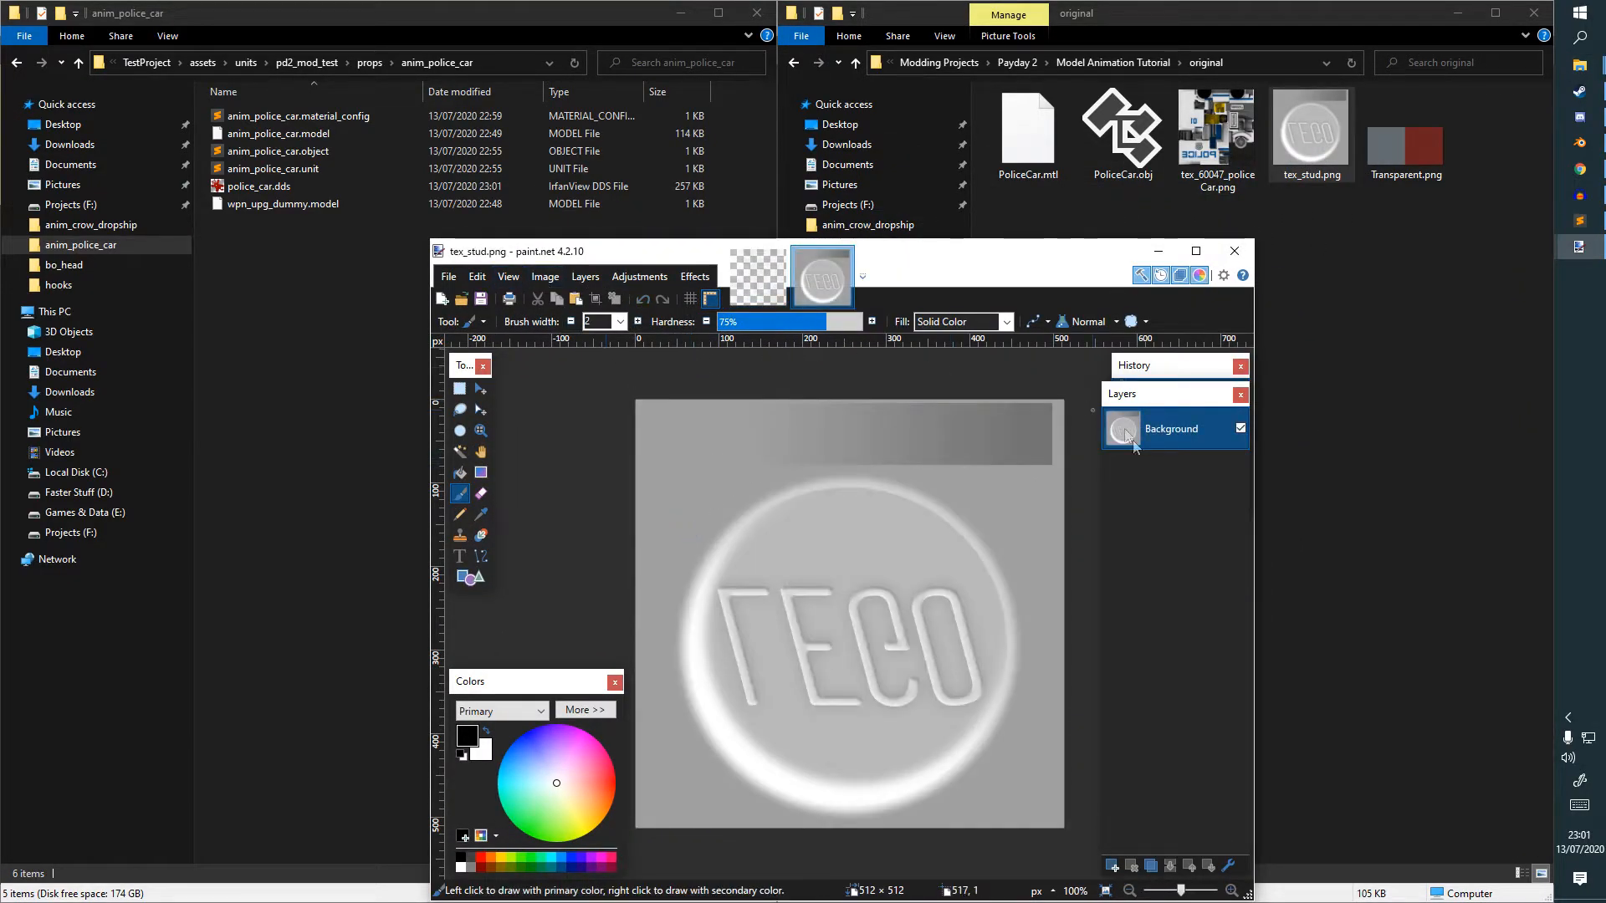
Lower the opacity of the stud texture's Background layer until it is almost fully transparent.
left_click(1228, 866)
left_click_drag(889, 624, 761, 624)
left_click(848, 659)
Save the stud texture as the DirectDraw Surface file studs.dds in the mod's anim_police_car folder.
left_click(449, 277)
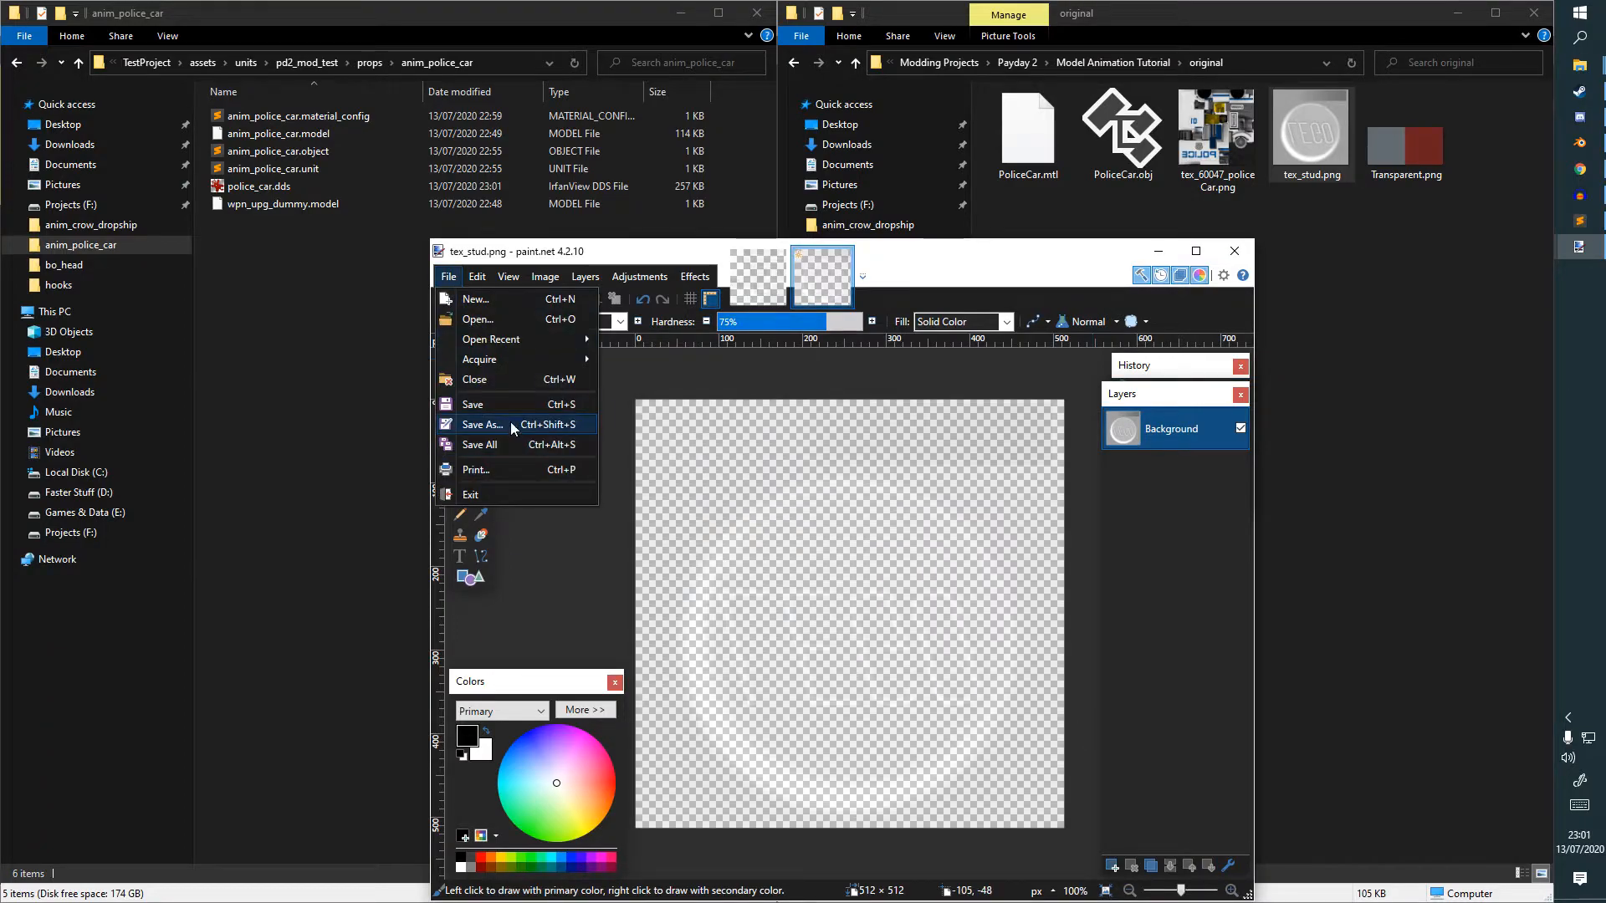
left_click(511, 425)
left_click(517, 62)
left_click(898, 283)
key("ctrl+v")
key("Return")
left_click(632, 625)
left_click(627, 730)
left_click(623, 604)
type("studs")
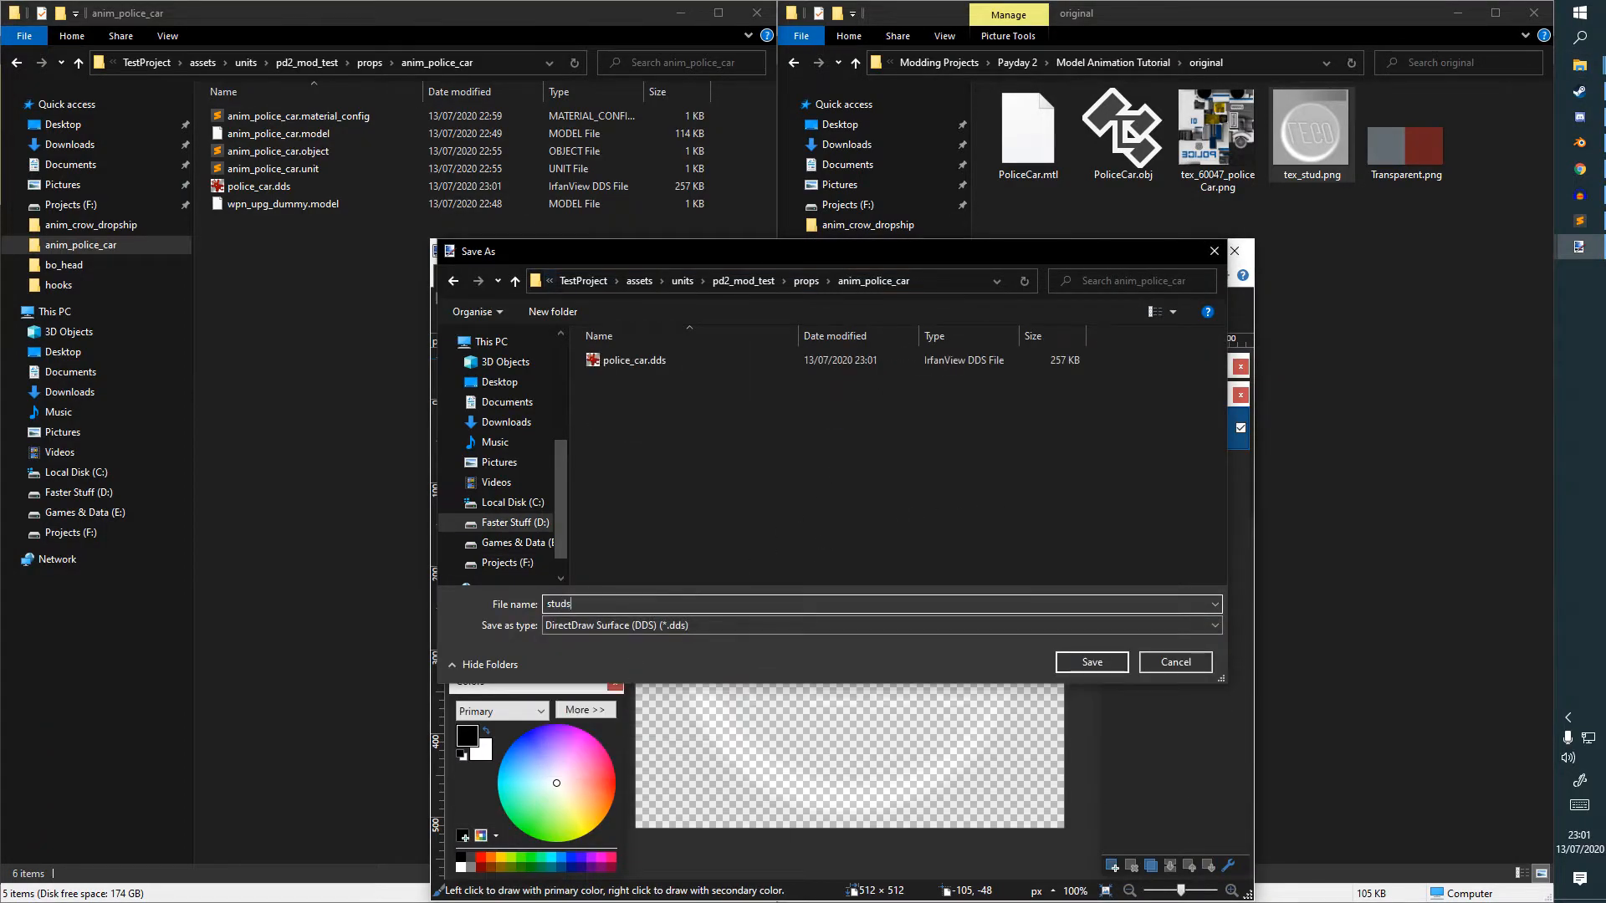
key("Return")
key("Return")
Open Transparent.png from the original folder in paint.net and start saving it as a new file in the anim_police_car folder.
left_click_drag(1405, 146, 1046, 435)
left_click(795, 587)
left_click(449, 277)
left_click(511, 425)
left_click(509, 67)
key("ctrl+c")
left_click(931, 285)
key("ctrl+v")
key("Return")
Name the window texture windows.dds and save it in DirectDraw Surface format.
left_click(681, 604)
type("windows.dds")
left_click(663, 627)
left_click(667, 650)
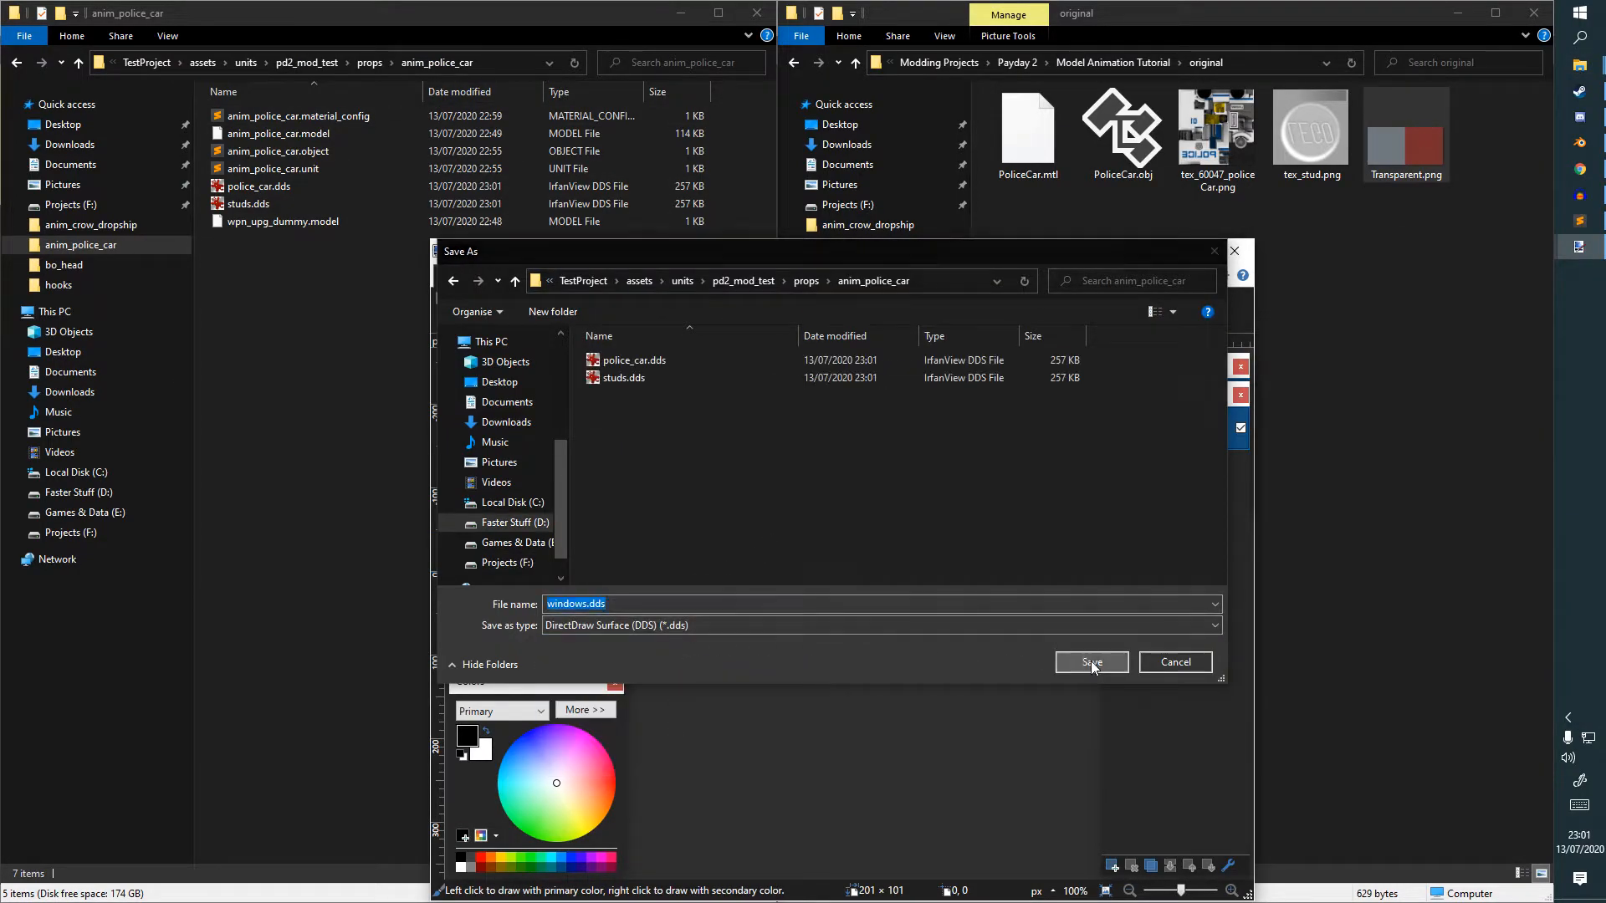
left_click(1092, 666)
left_click(1221, 774)
Lower the opacity of the window texture's Background layer and close paint.net.
double_click(1176, 430)
left_click_drag(888, 624, 767, 624)
left_click(849, 659)
left_click(1236, 251)
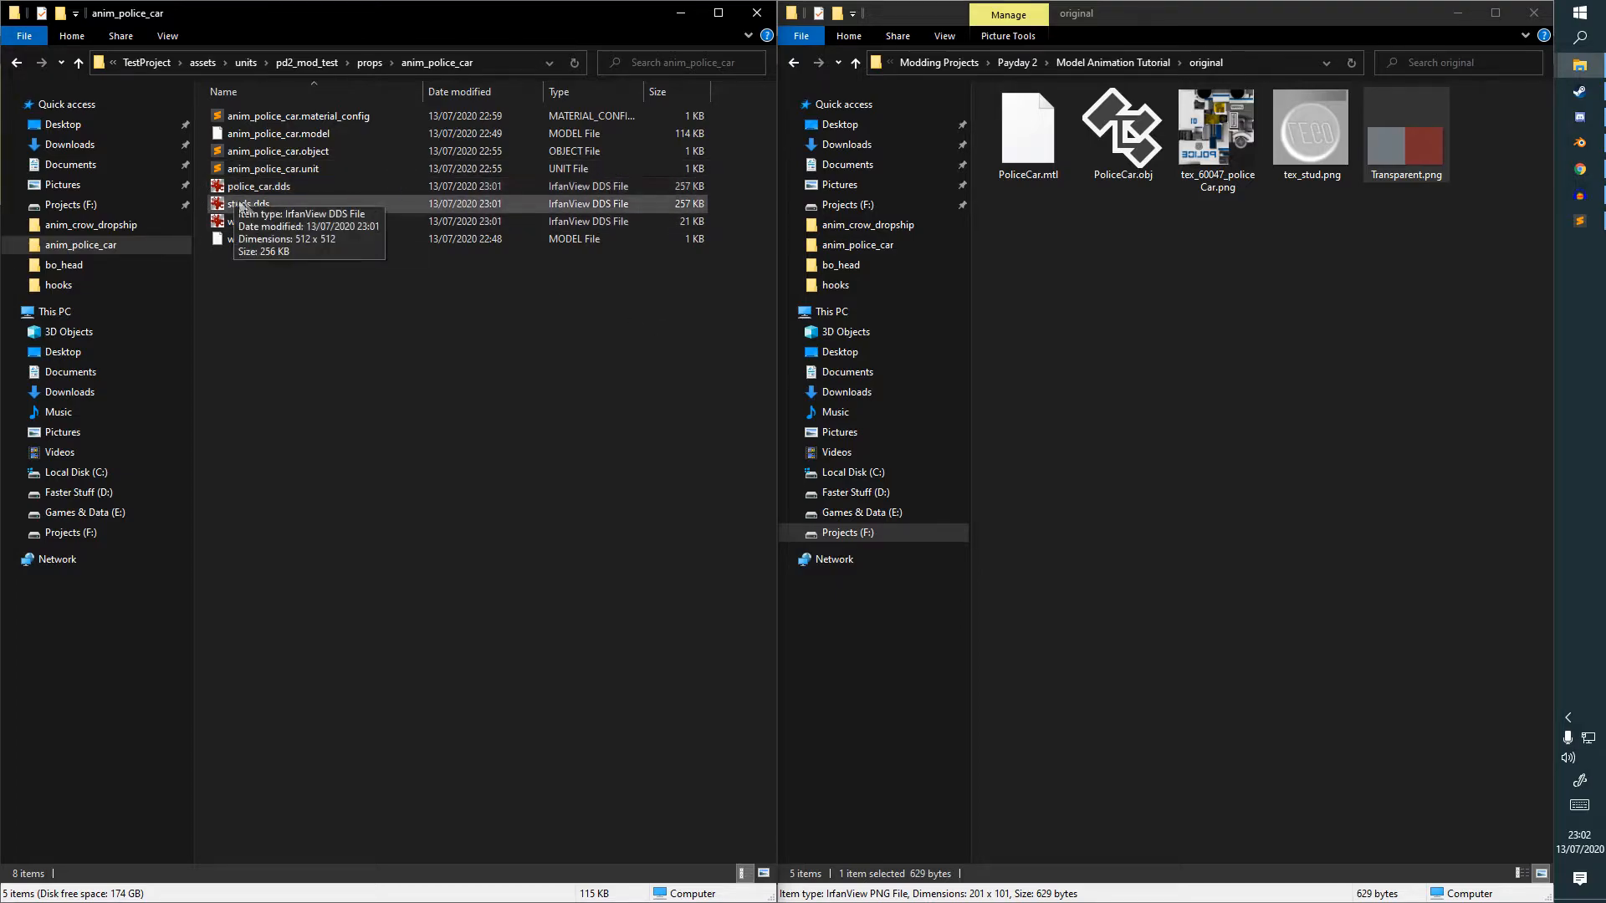
Rename police_car.dds to police_car.texture and undo the rename.
right_click(308, 186)
left_click(226, 566)
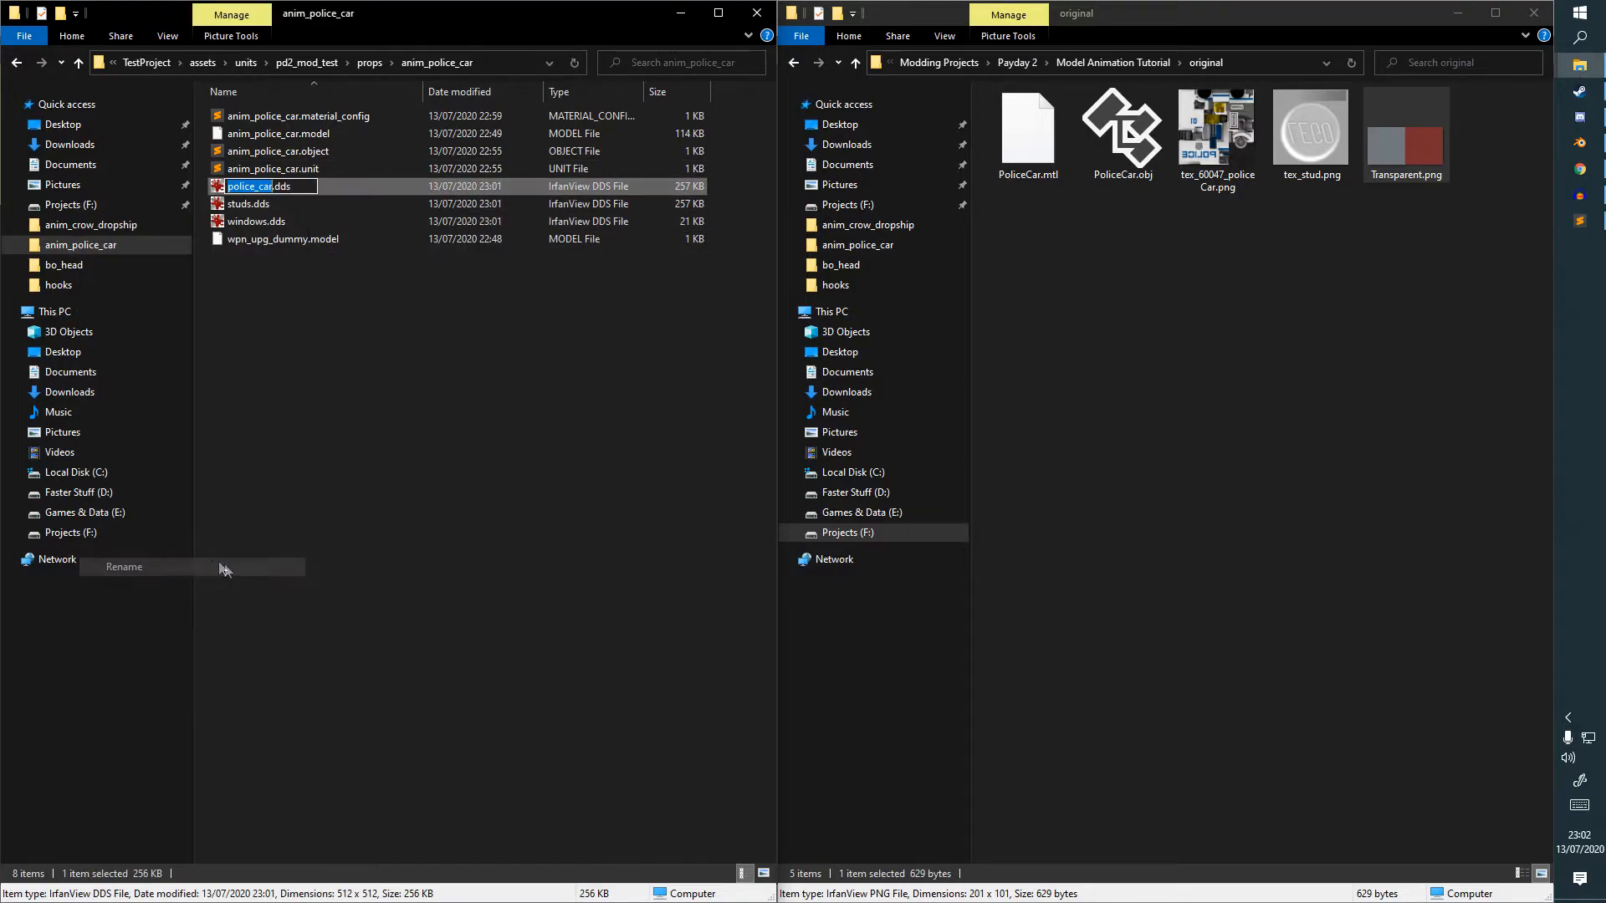
key("Right")
type("texture")
key("Return")
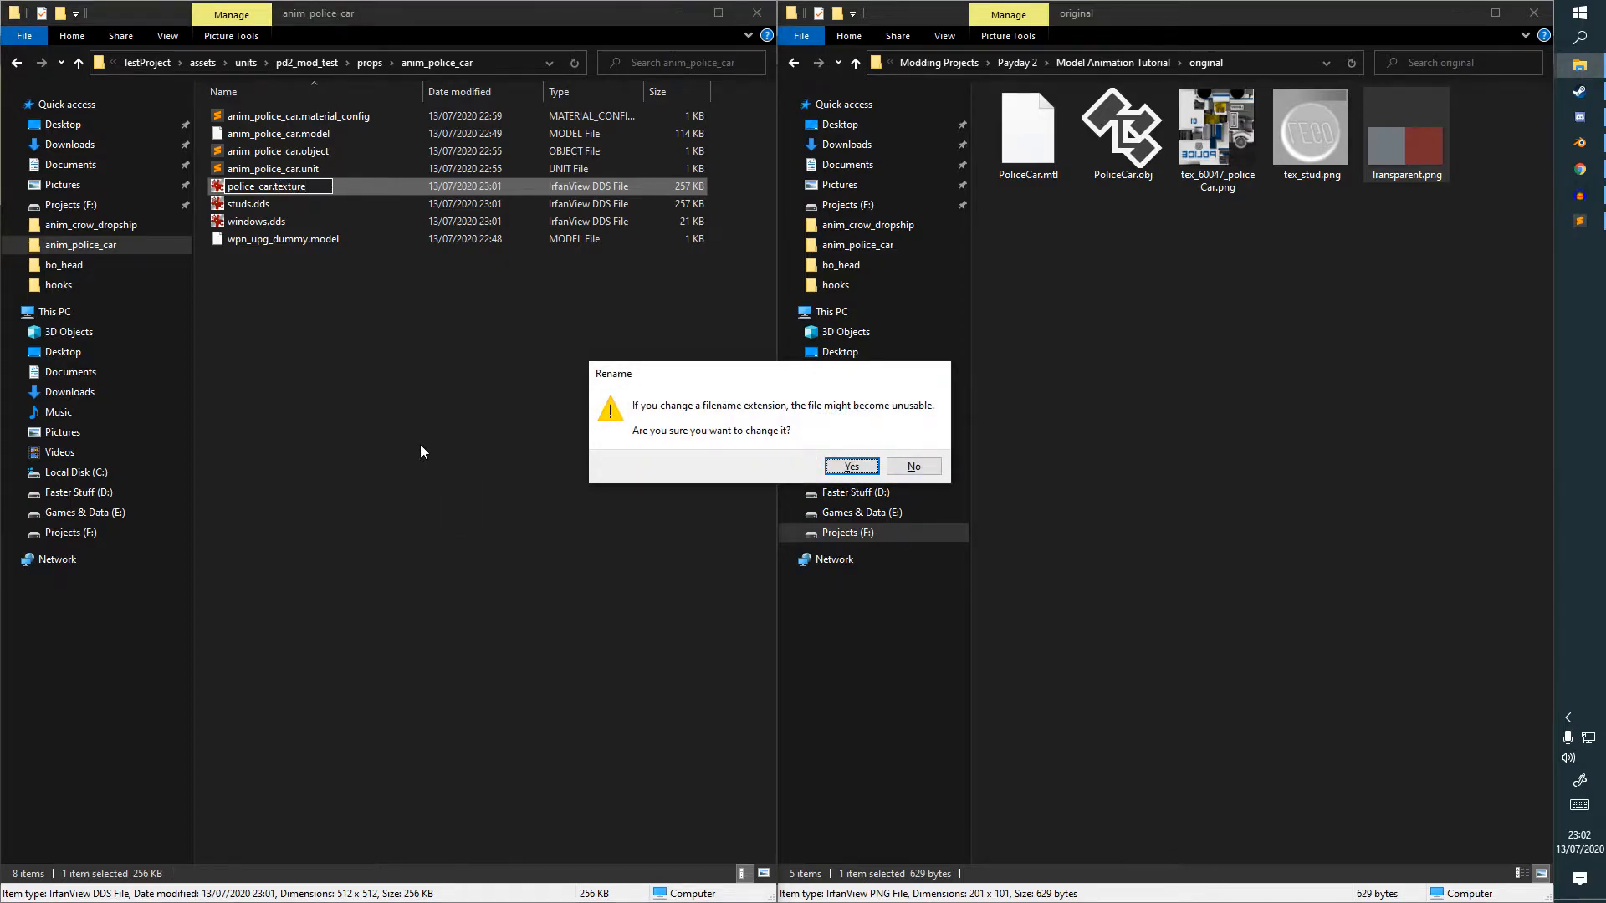
key("Return")
left_click(470, 427)
key("ctrl+z")
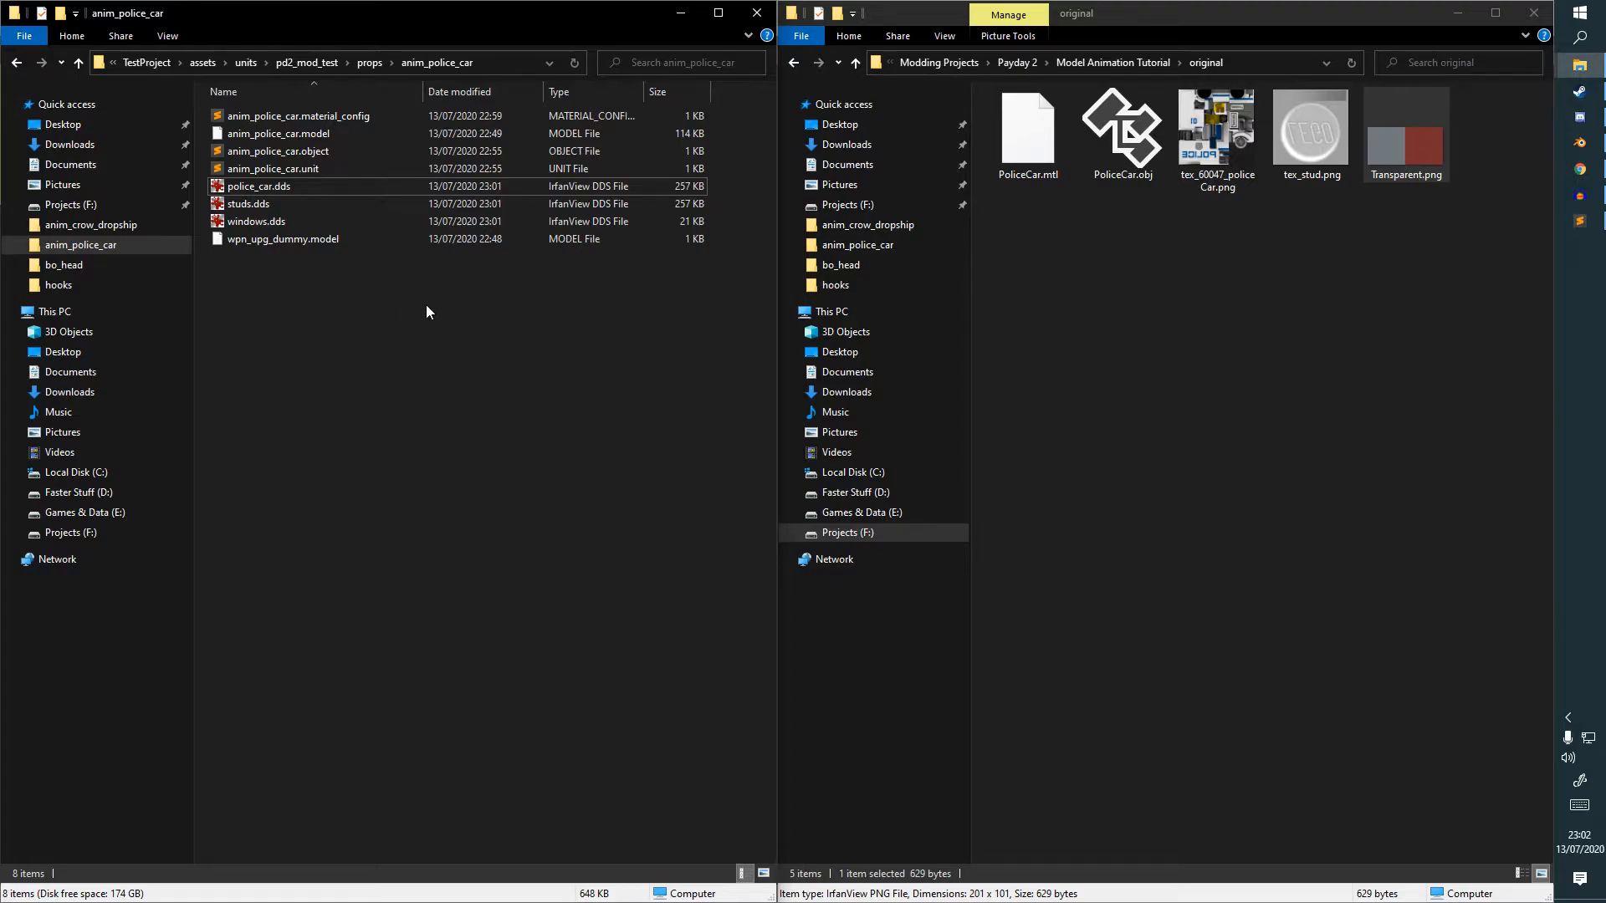
In add.xml in Sublime Text, change the tags of the police_car, studs and windows entries from texture to dds and save the file.
left_click(372, 63)
left_click(413, 63)
left_click(349, 65)
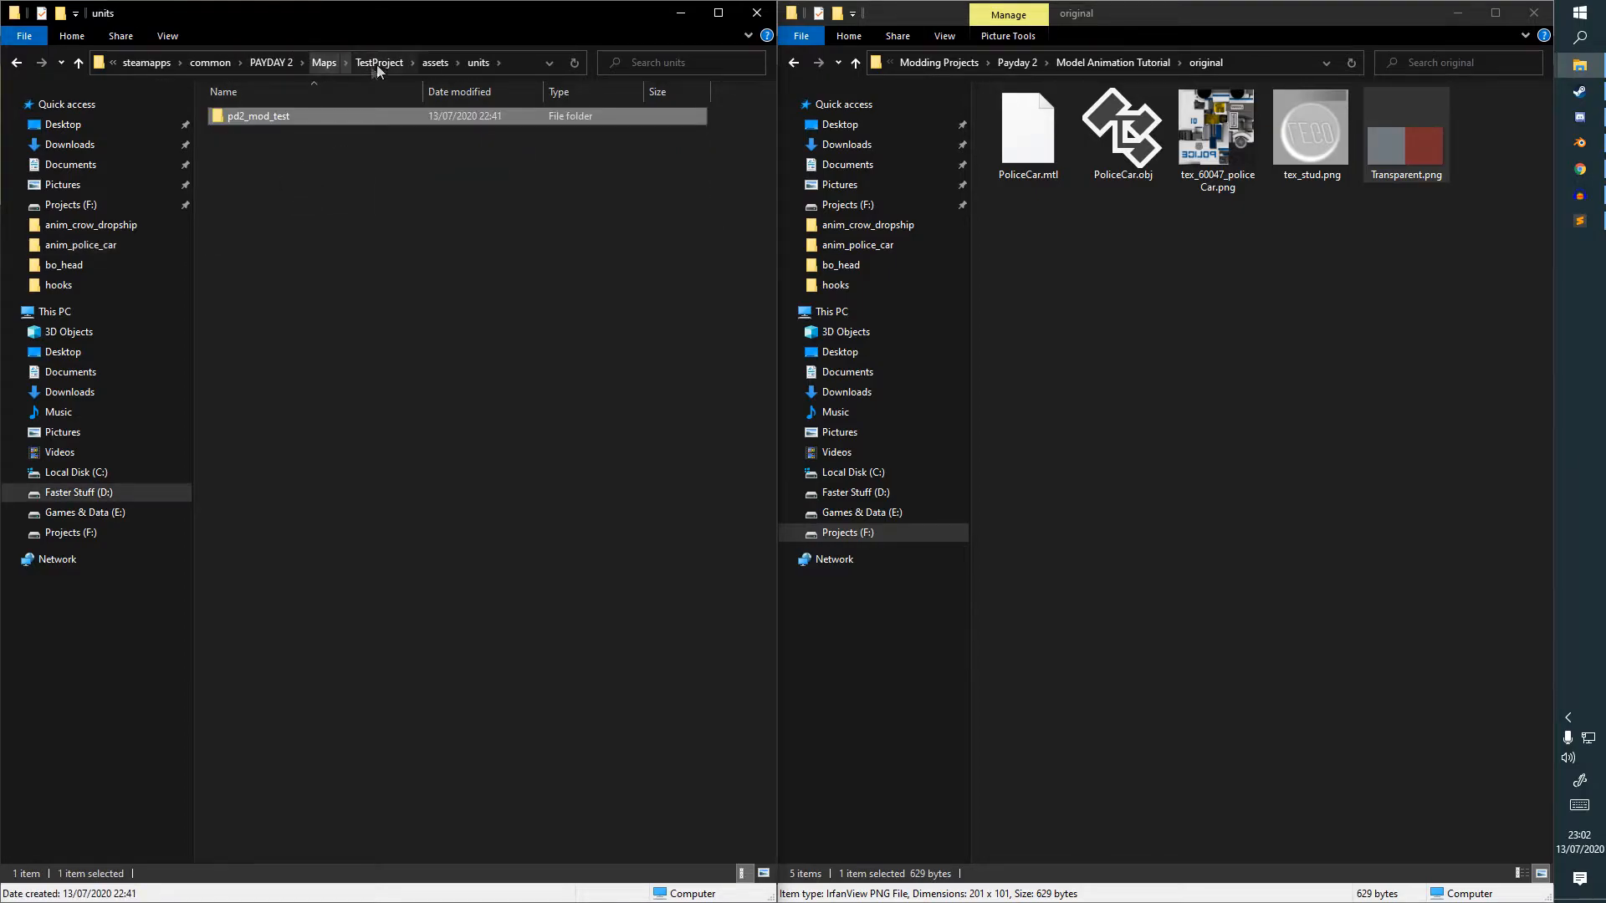
key("alt+Tab")
double_click(108, 153)
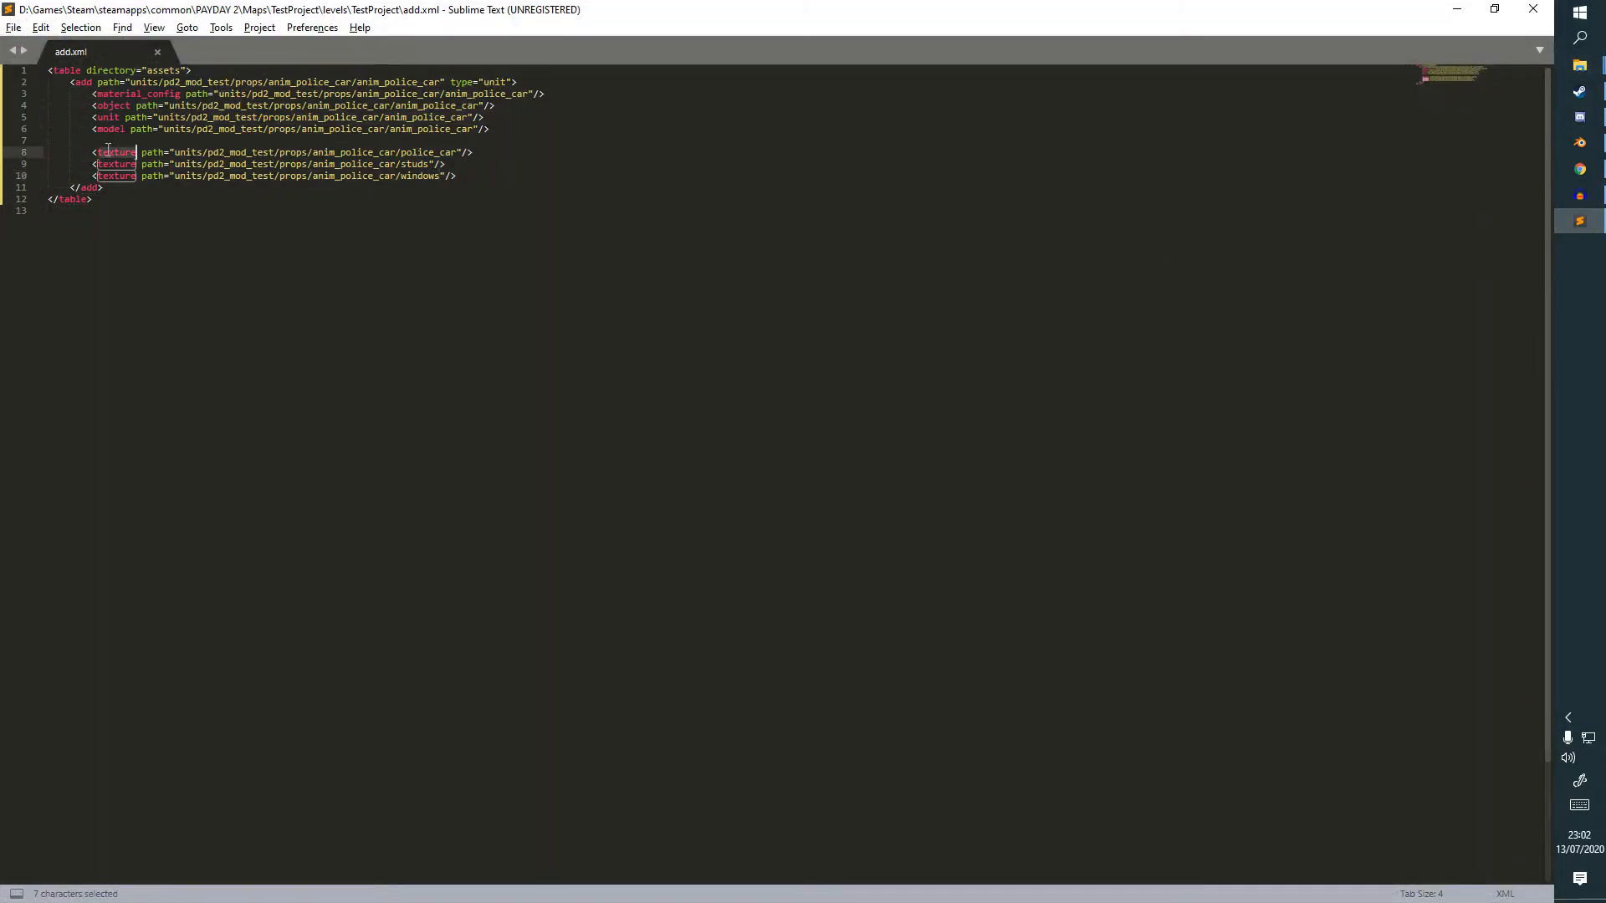
type("dds")
double_click(115, 164)
type("dds")
double_click(119, 176)
type("dds")
key("ctrl+s")
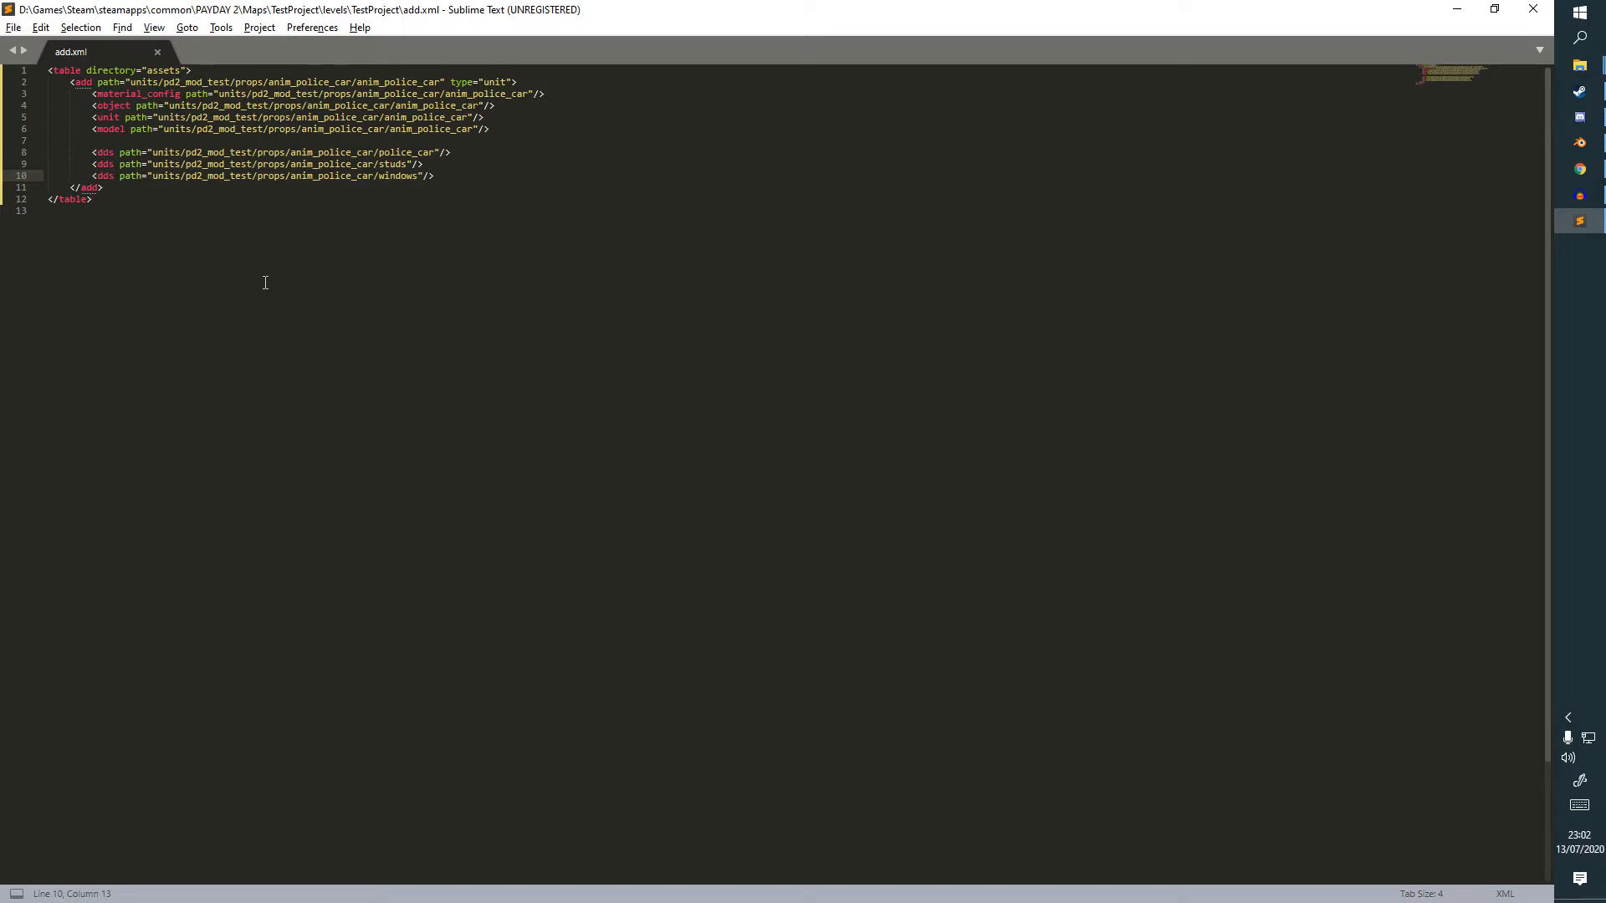
key("ctrl+s")
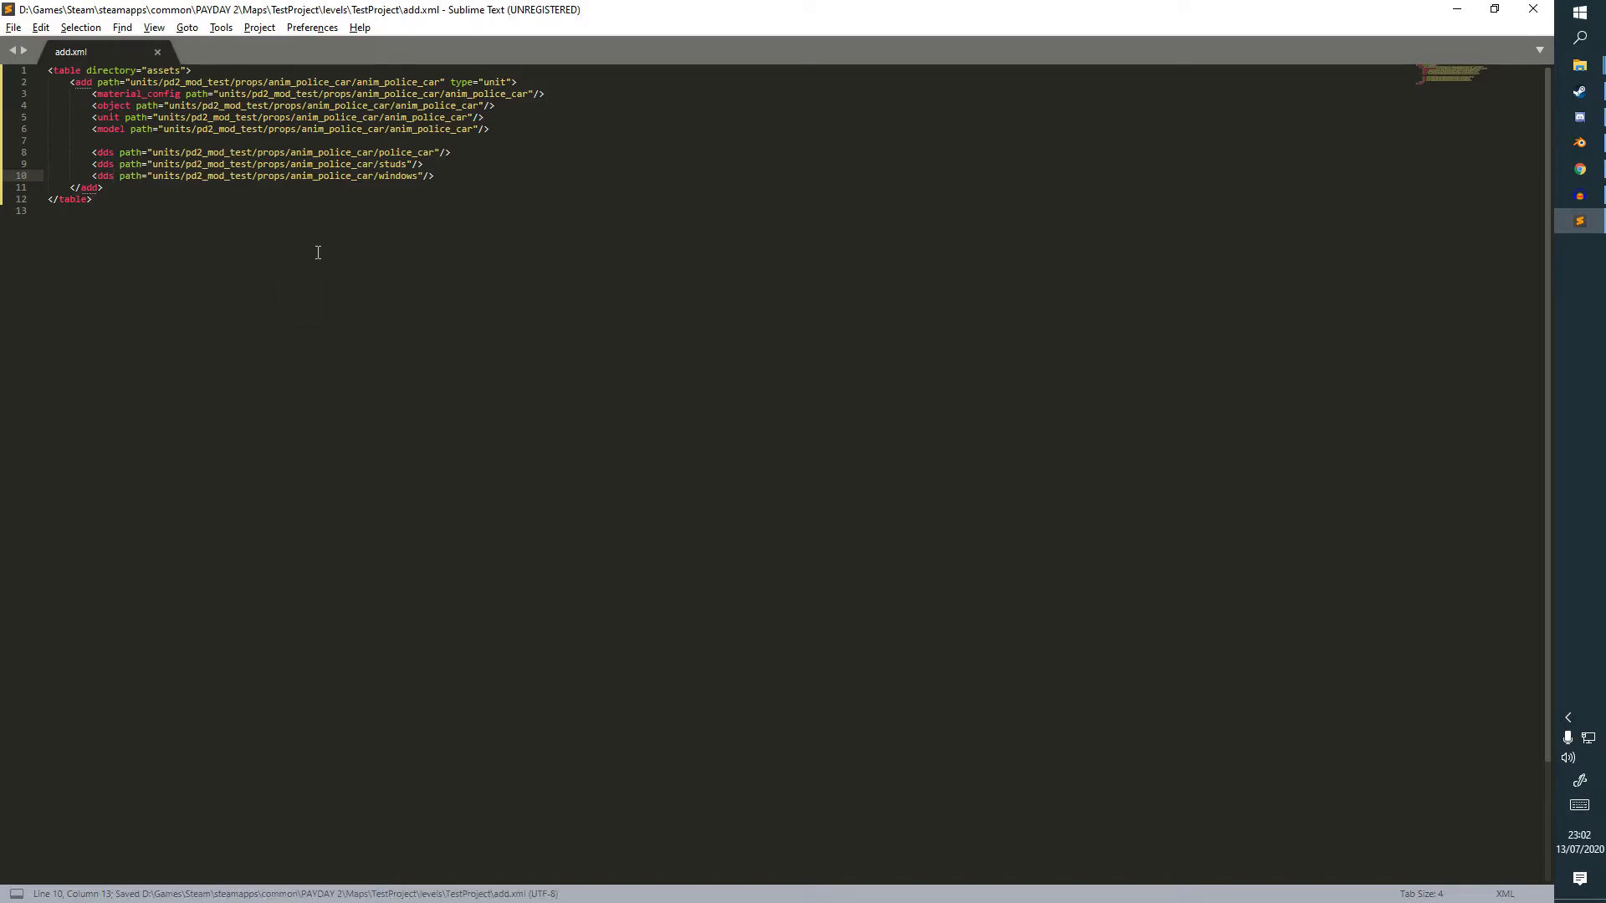
left_click(1457, 10)
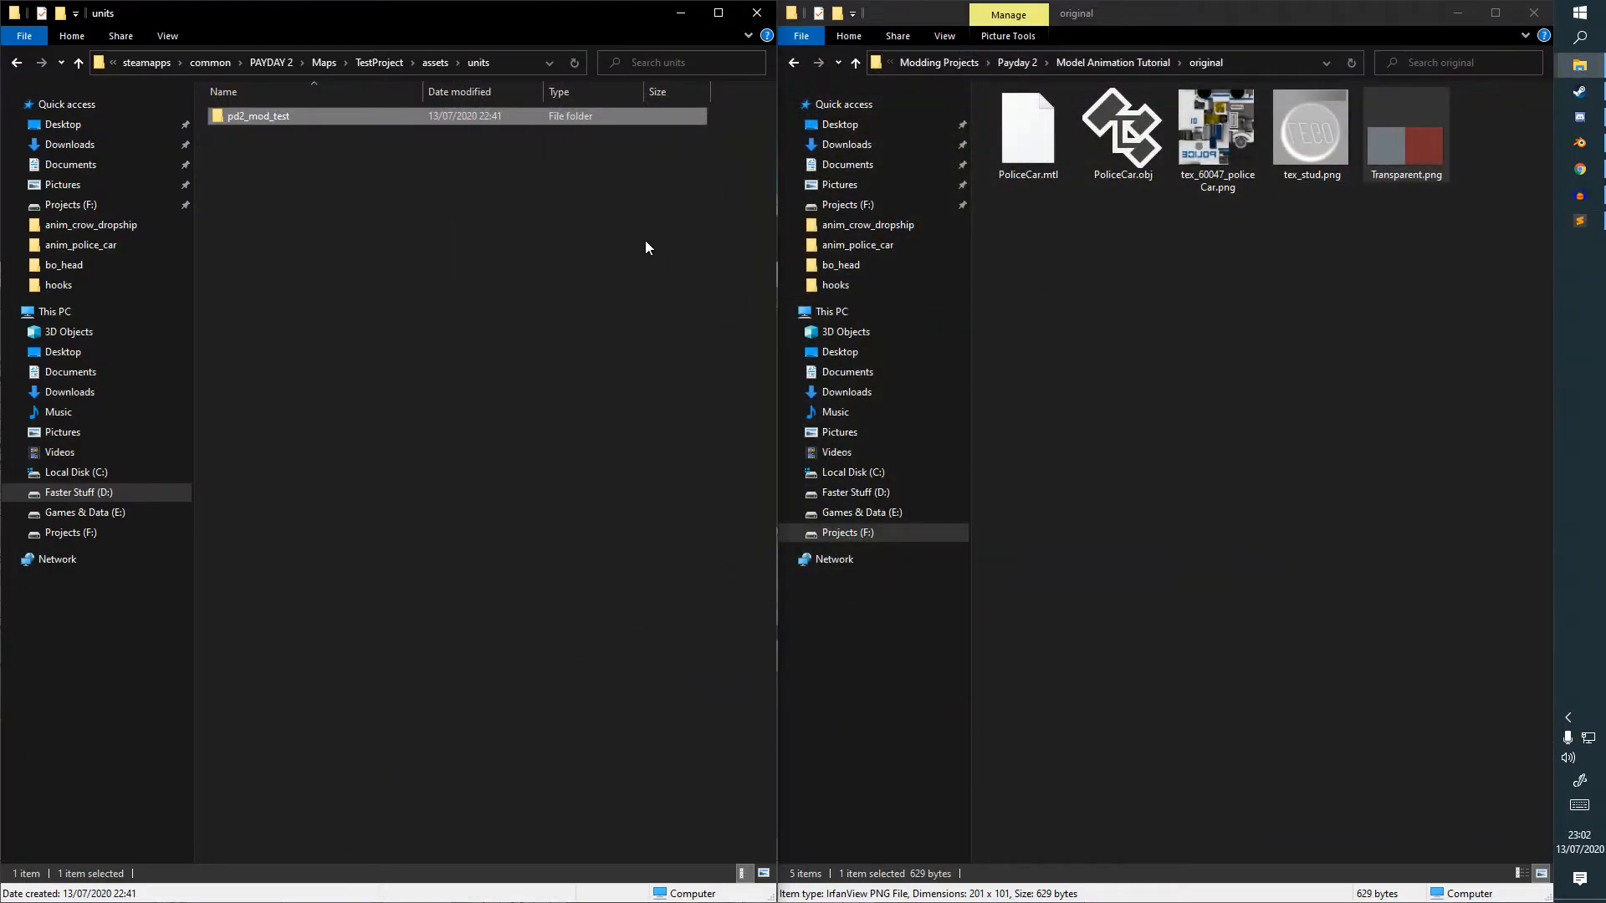
Launch PAYDAY 2 from Steam and spawn the anim_police_car unit on the floor in the level editor.
left_click(1580, 91)
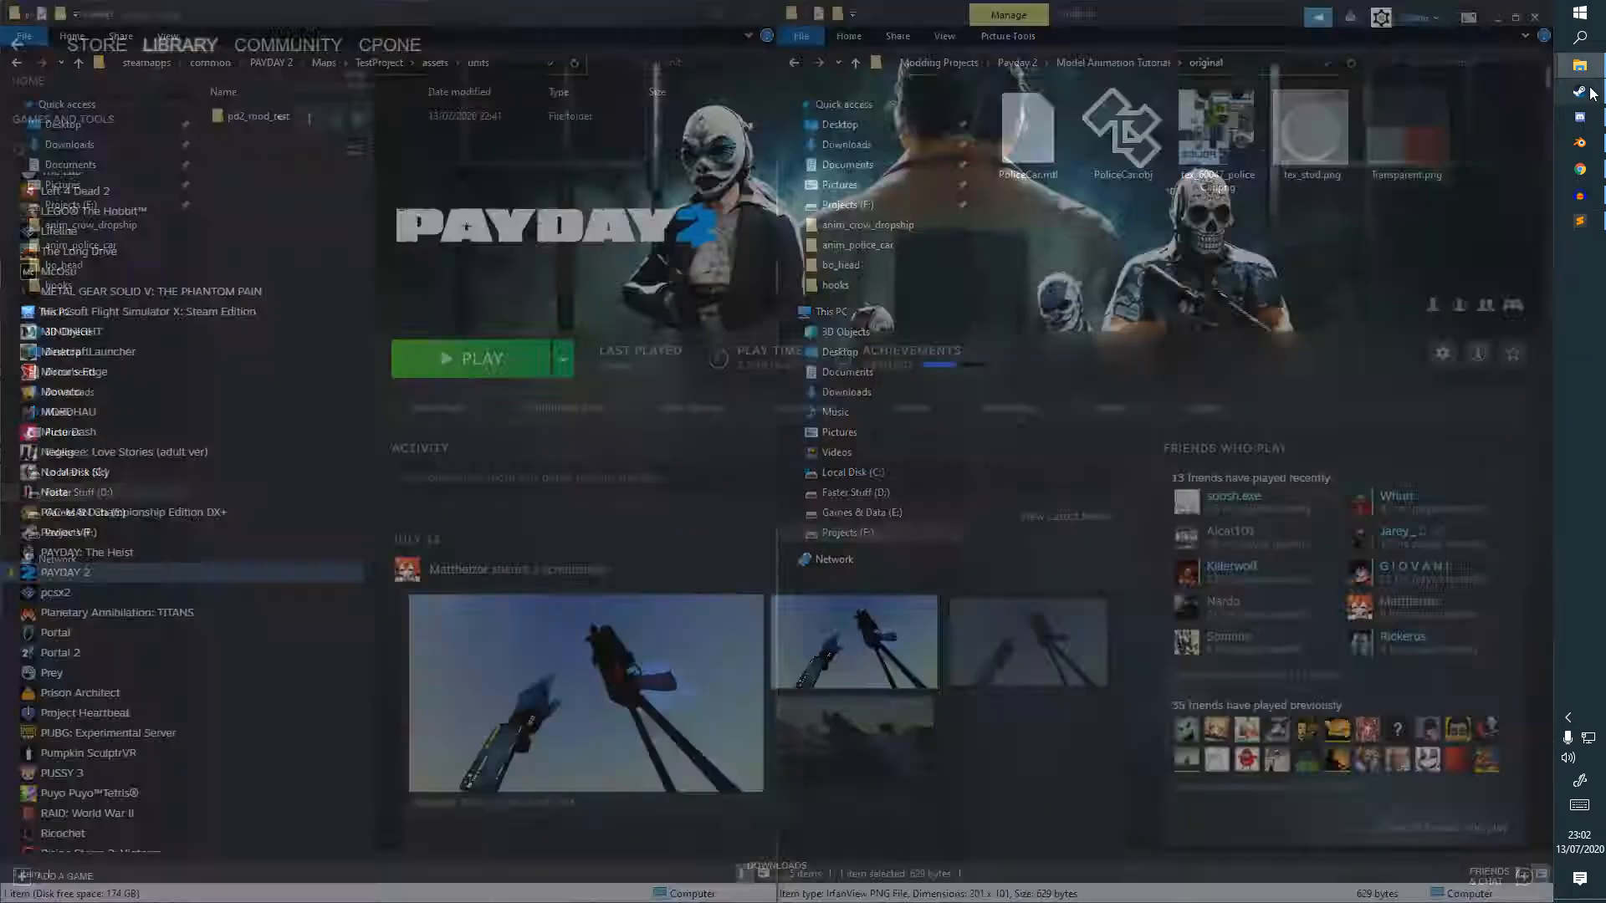
left_click(812, 504)
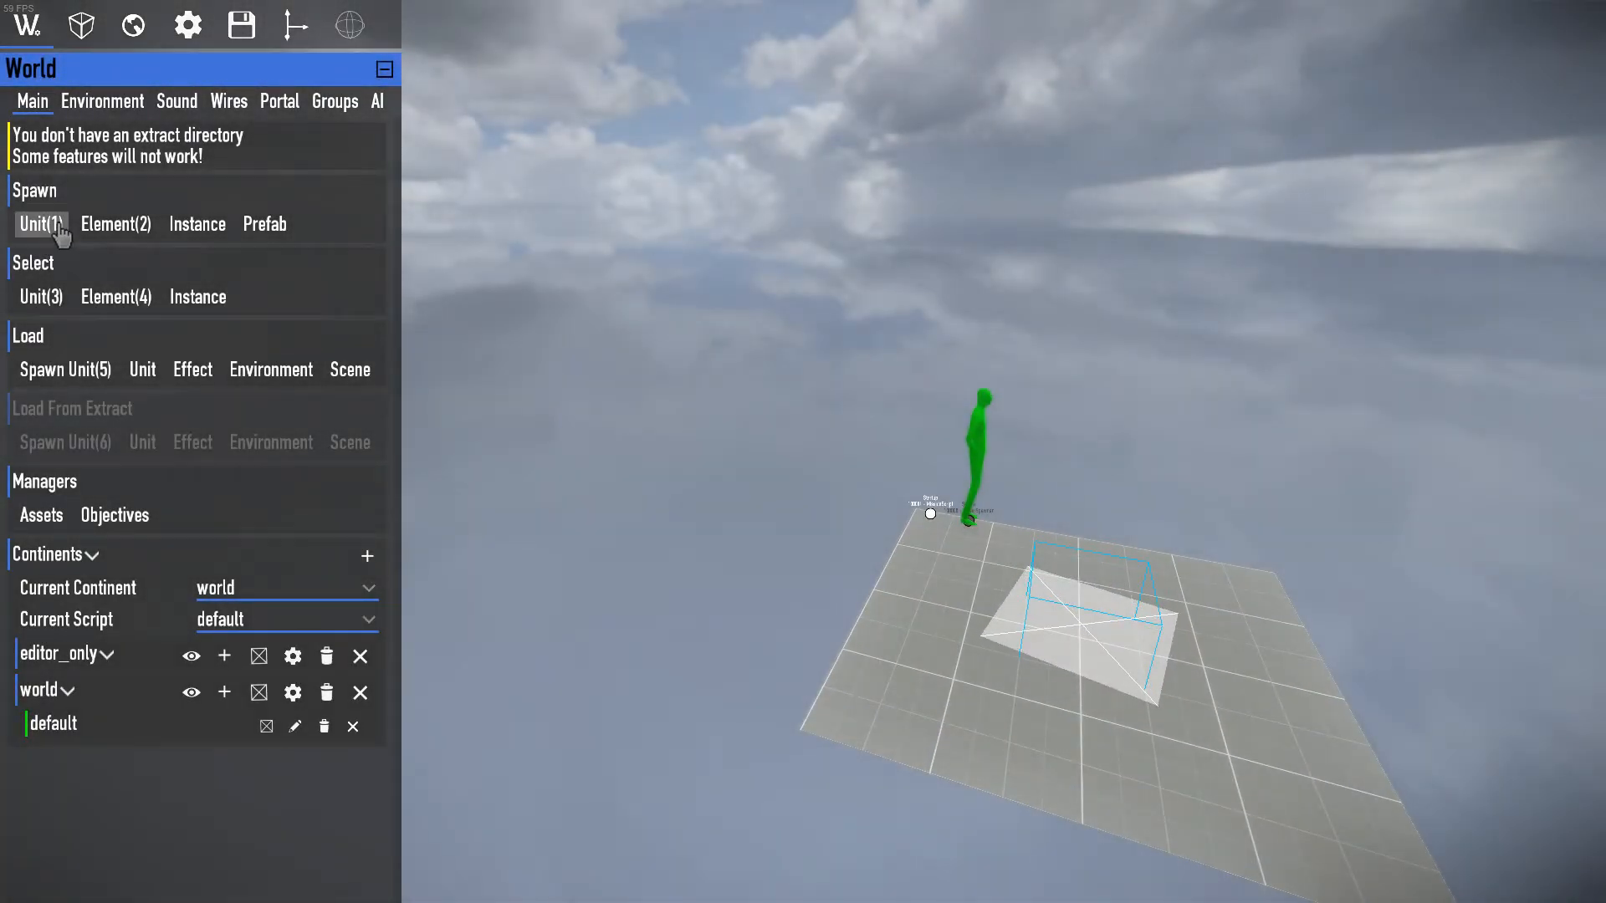
left_click(60, 226)
type("anim")
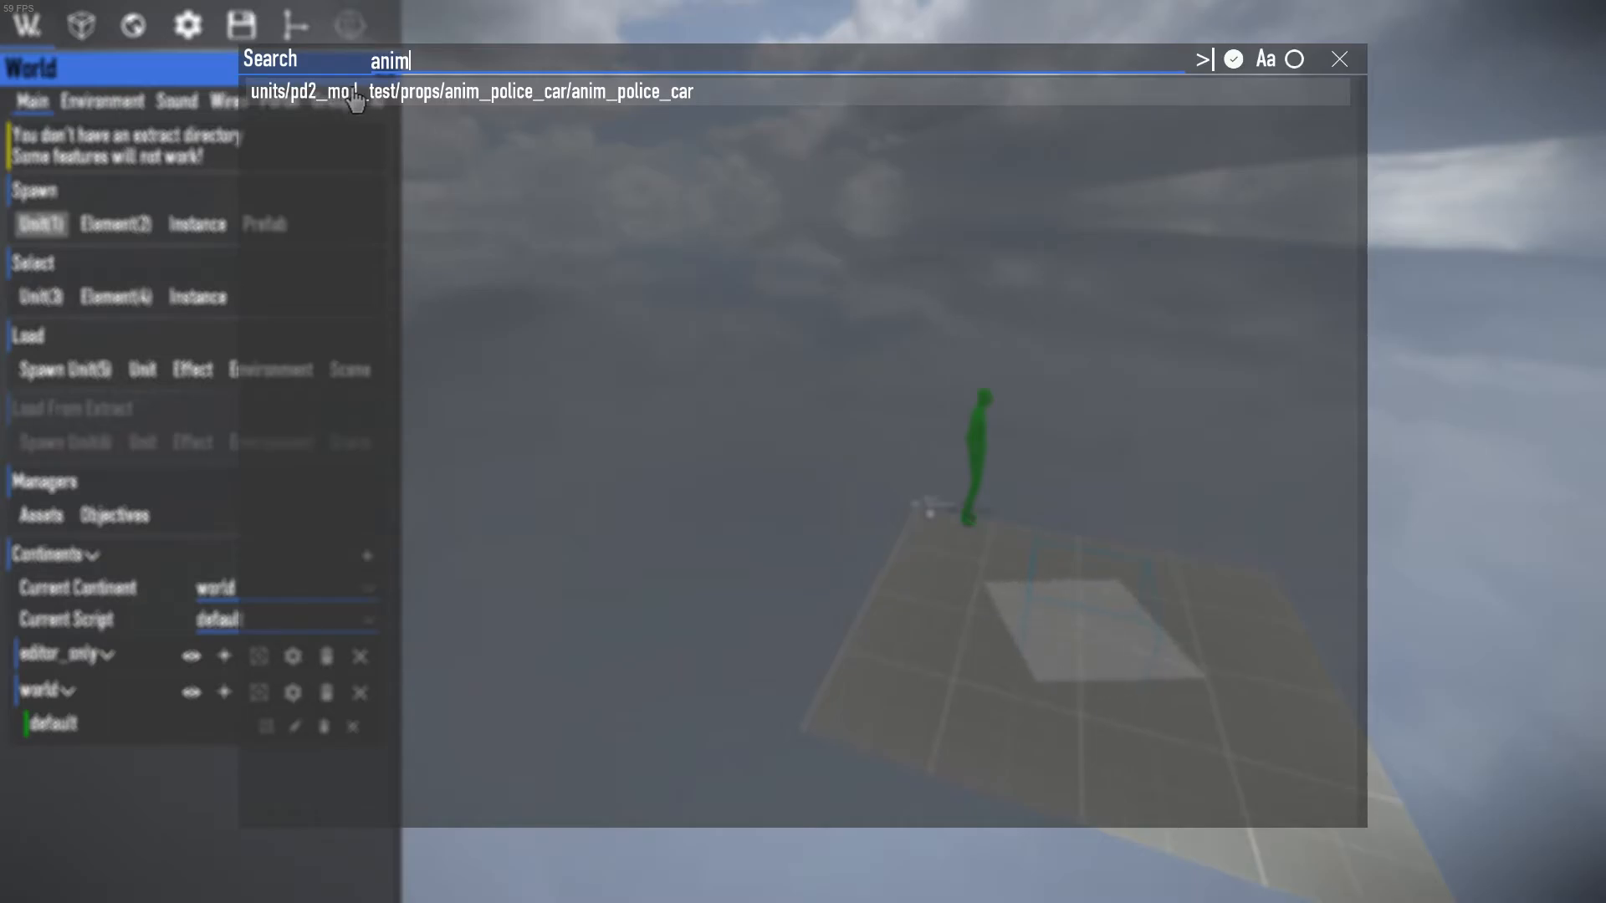
left_click(448, 99)
left_click(1046, 651)
key("shift")
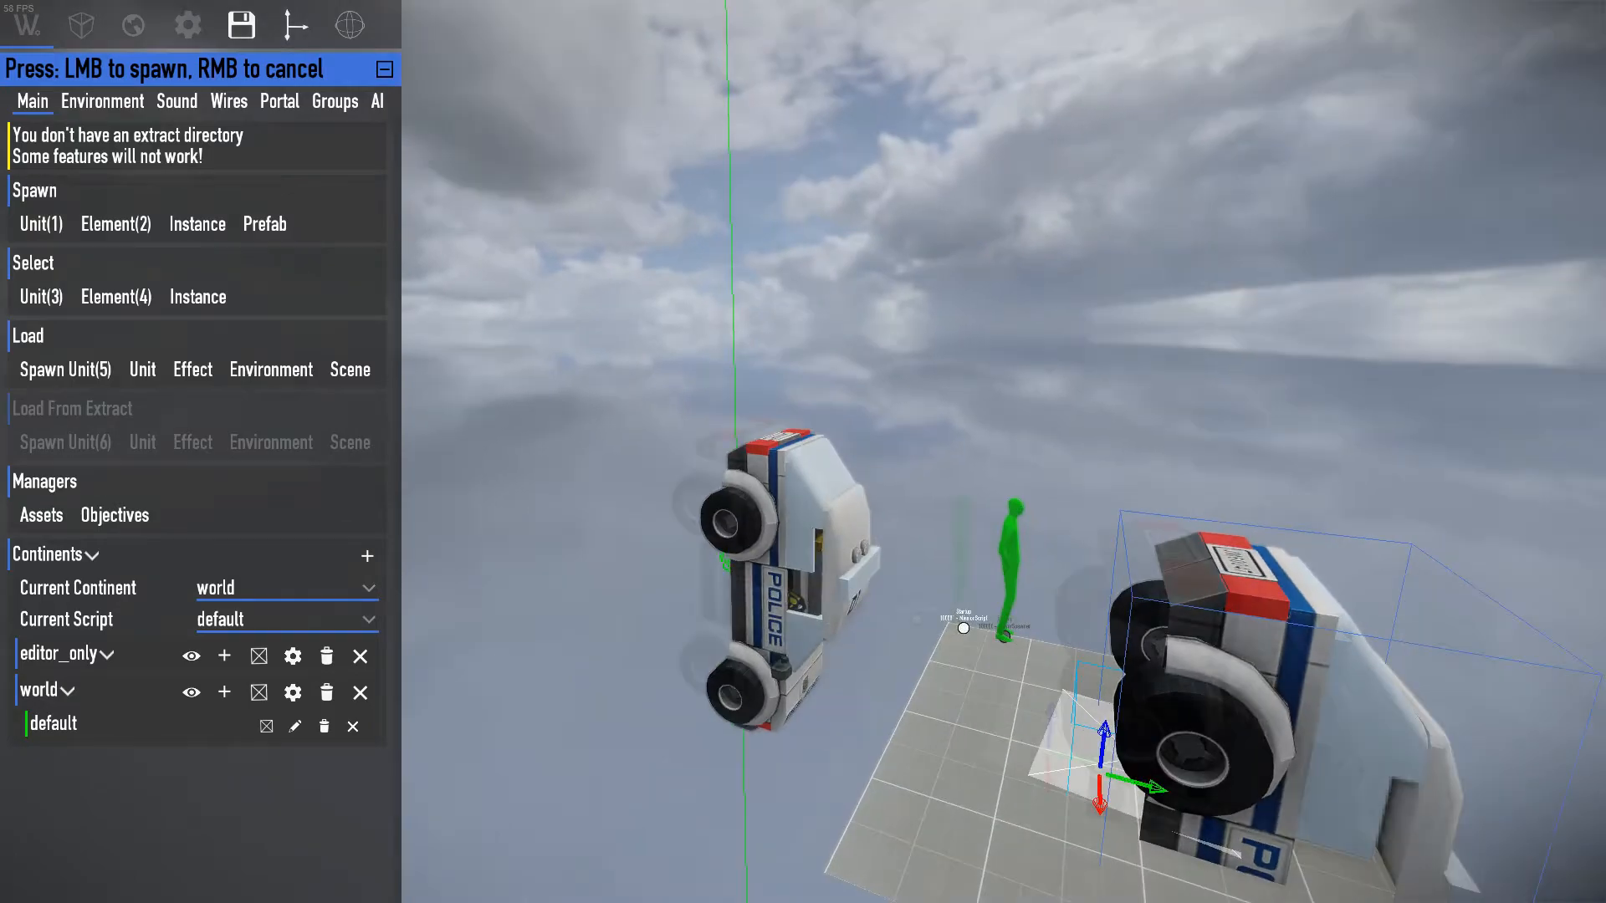
right_click(781, 550)
Raise the spawned police car until it stands fully above the floor tile.
key("d")
key("w")
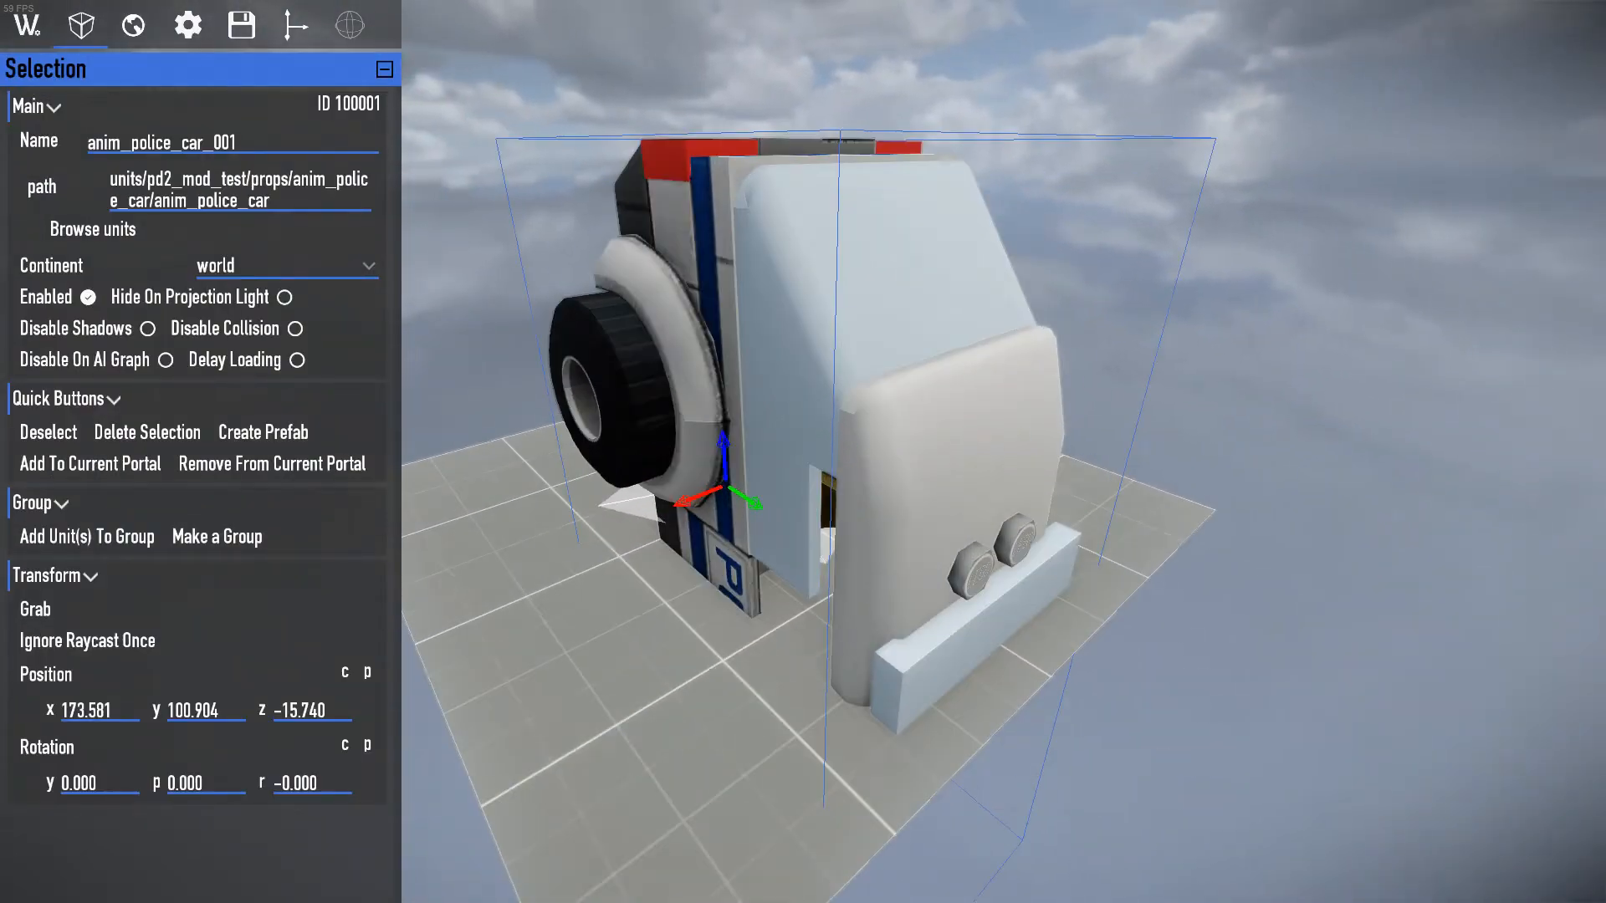
key("a")
key("d")
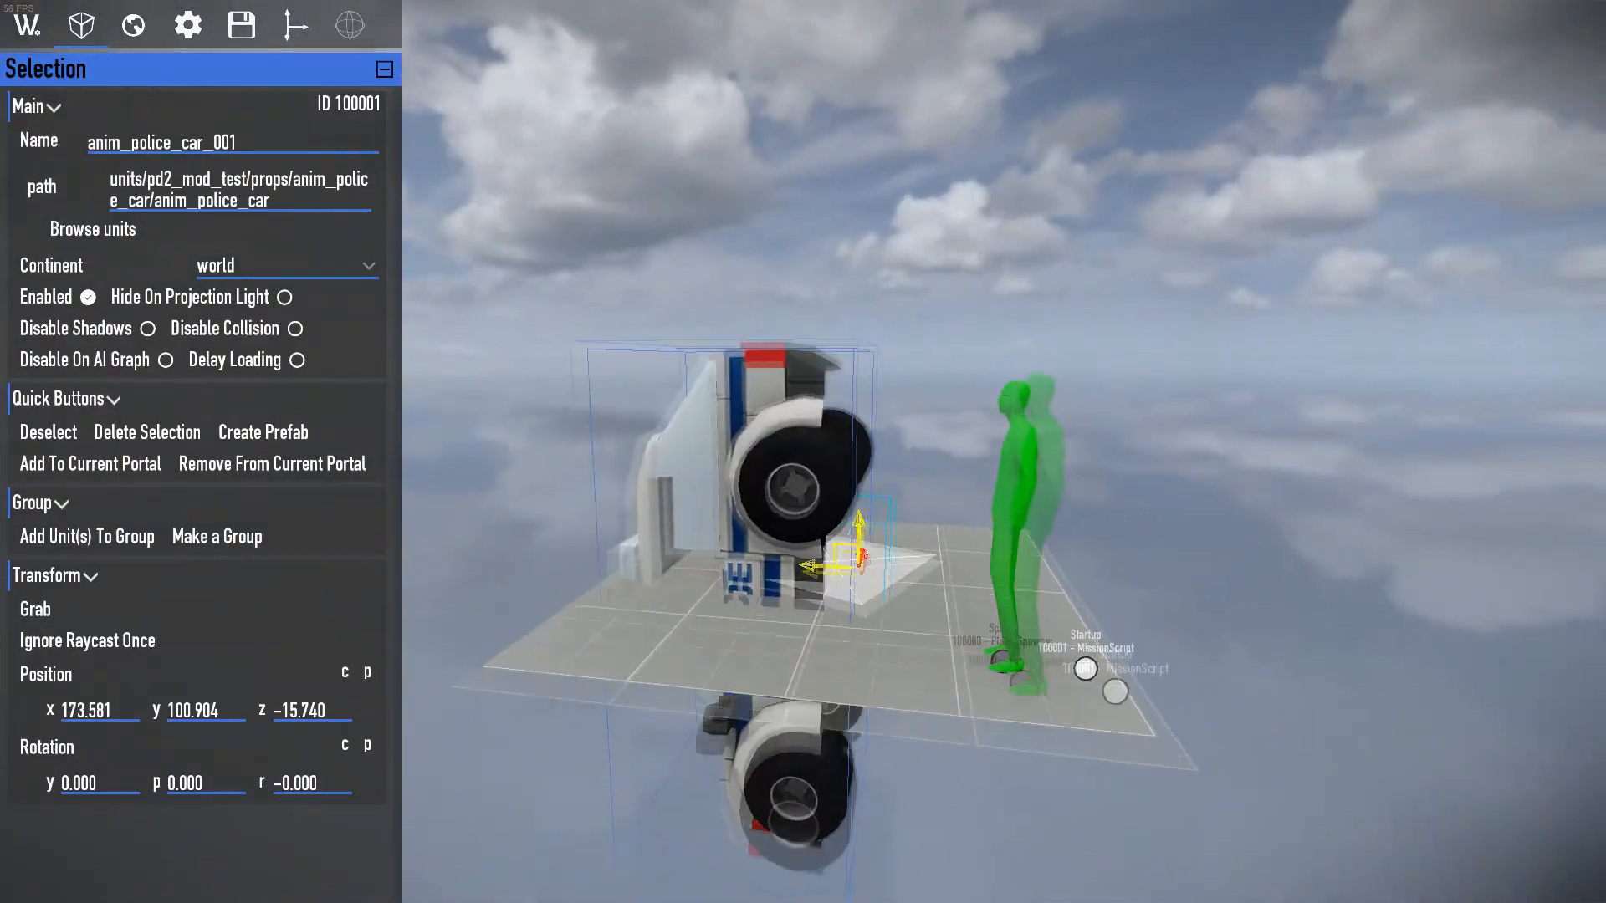
key("w")
left_click_drag(886, 580, 804, 320)
left_click_drag(851, 272, 852, 221)
key("a")
right_click_drag(852, 221, 1179, 188)
key("w")
left_click_drag(834, 520, 835, 558)
Examine the spawned police car's orientation, textures, windows and studs from all sides.
right_click_drag(632, 537, 622, 528)
key("s")
left_click(806, 496)
left_click(810, 484)
right_click_drag(1104, 476, 987, 465)
key("d")
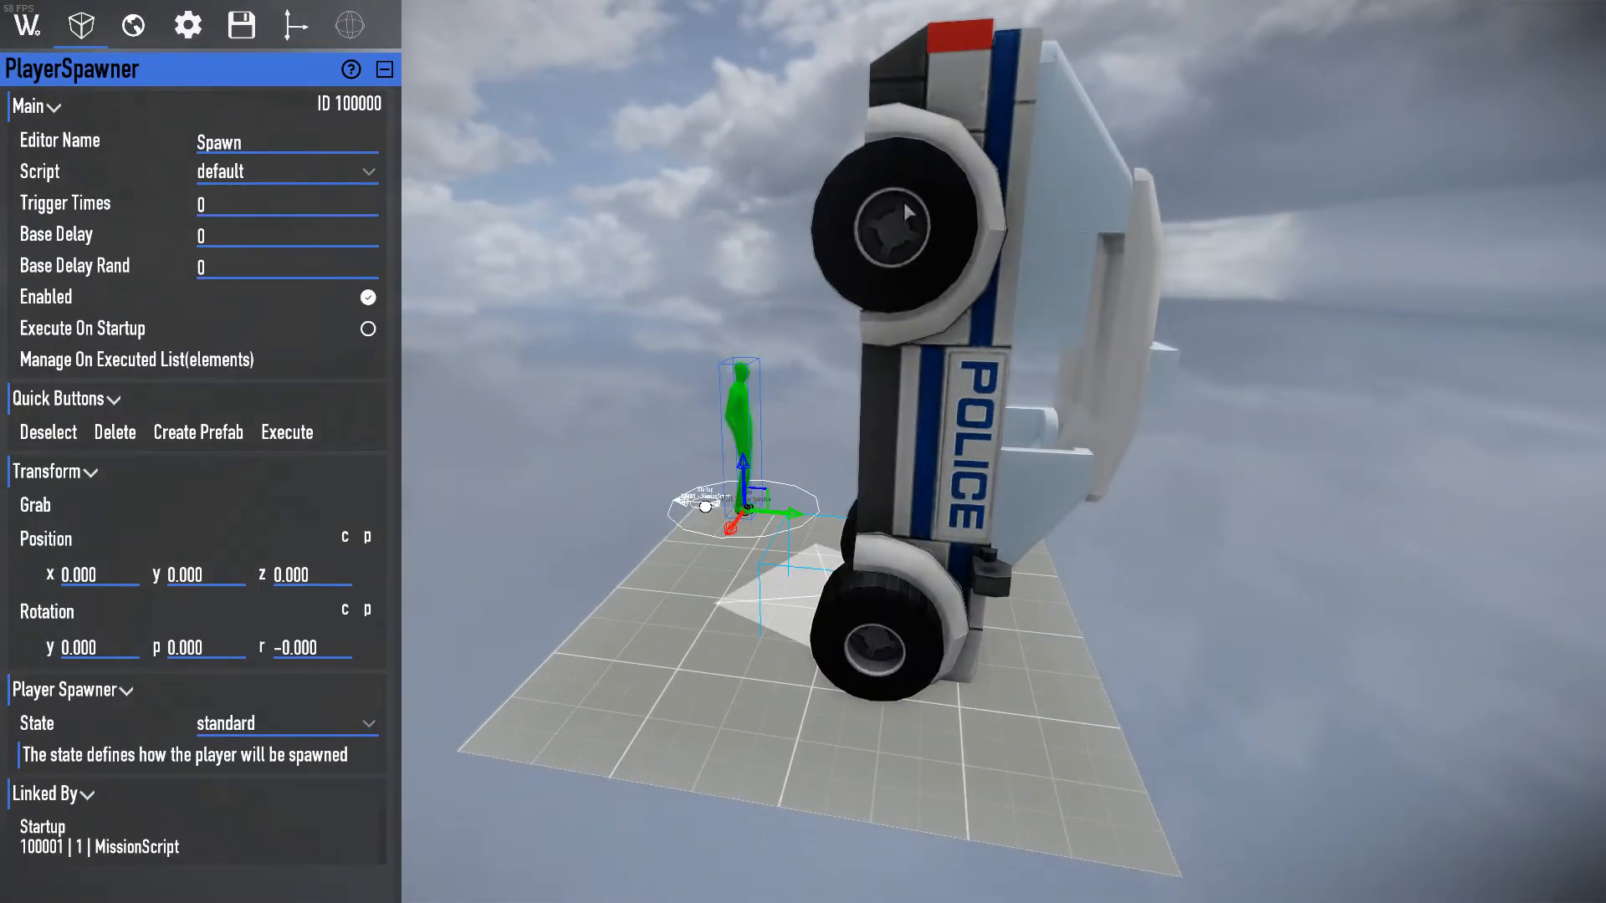
left_click(966, 549)
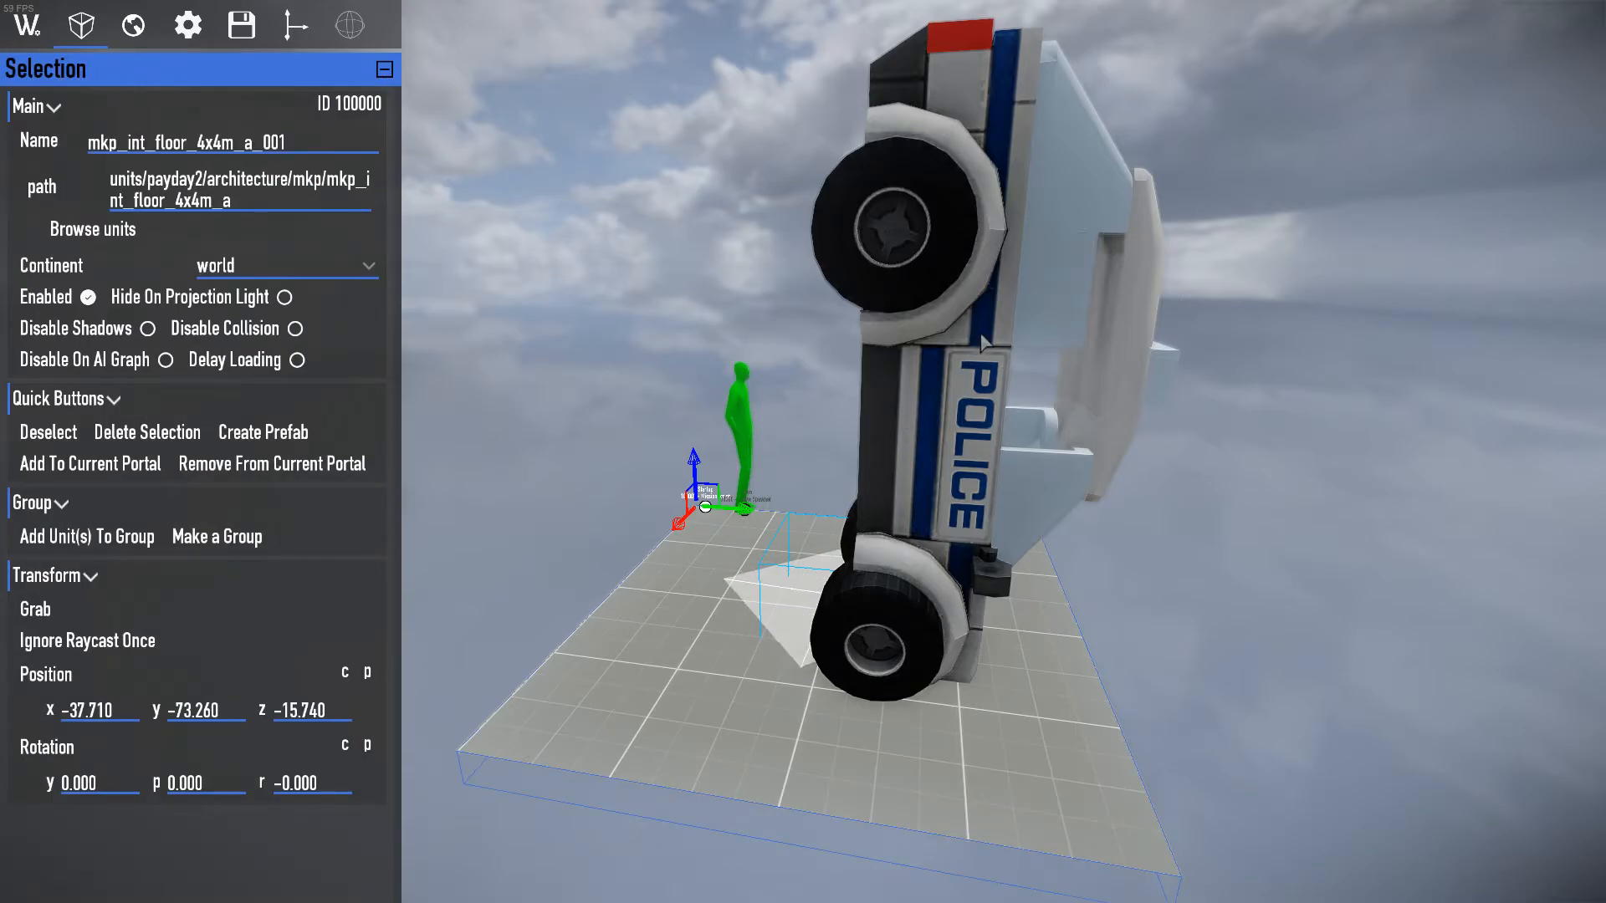
key("w")
right_click_drag(980, 333, 929, 285)
key("s")
key("w")
key("d")
key("w")
key("w")
key("a")
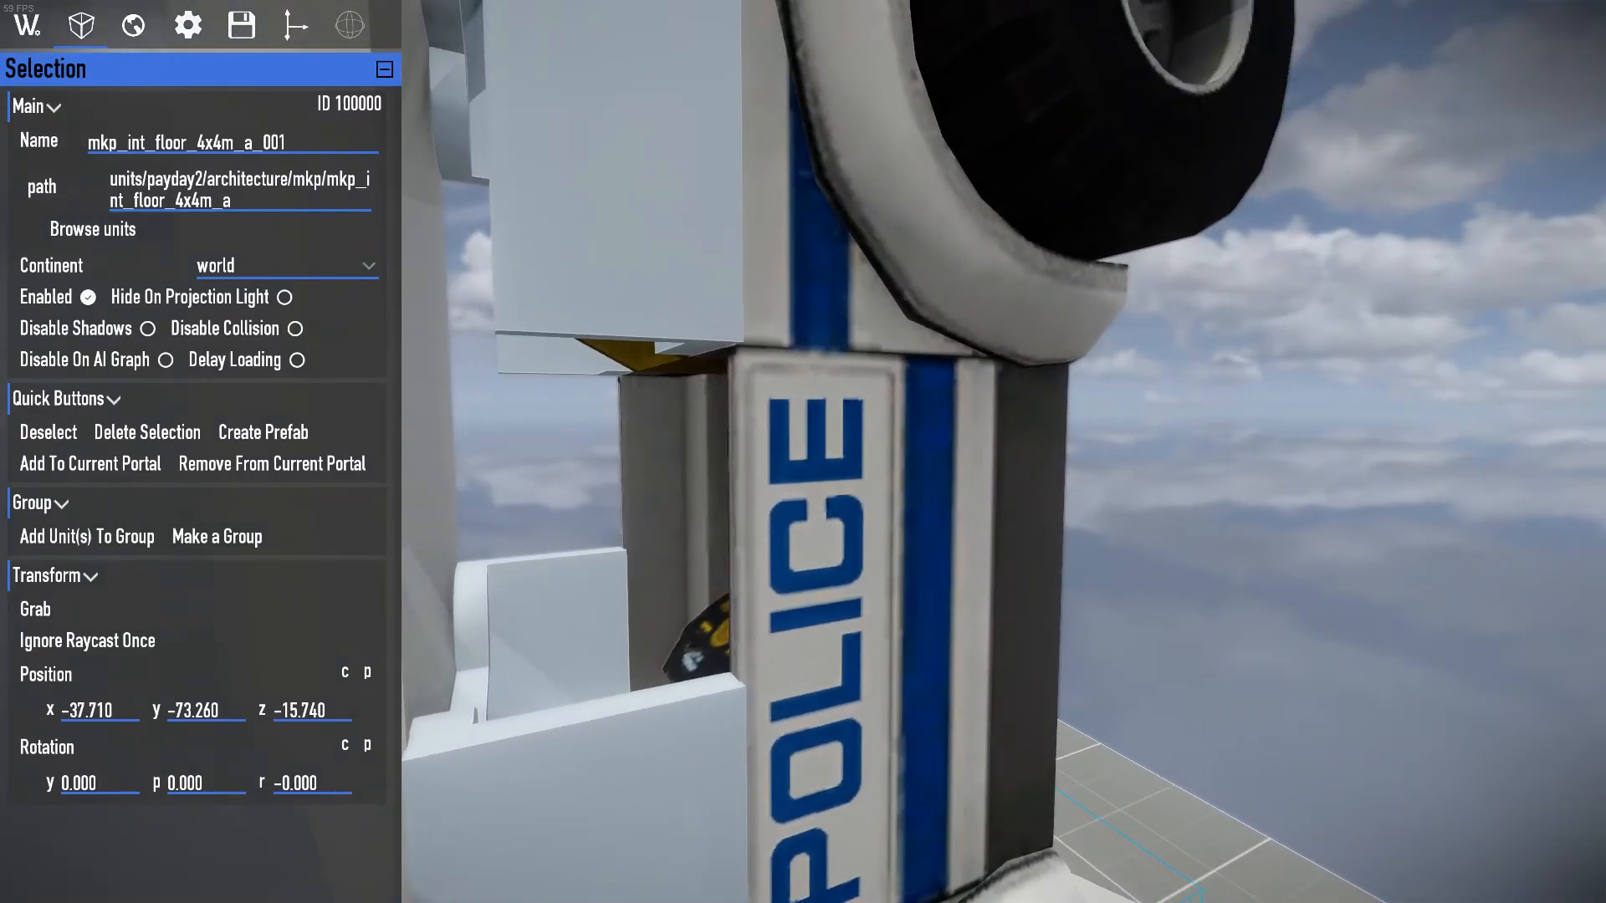
key("s")
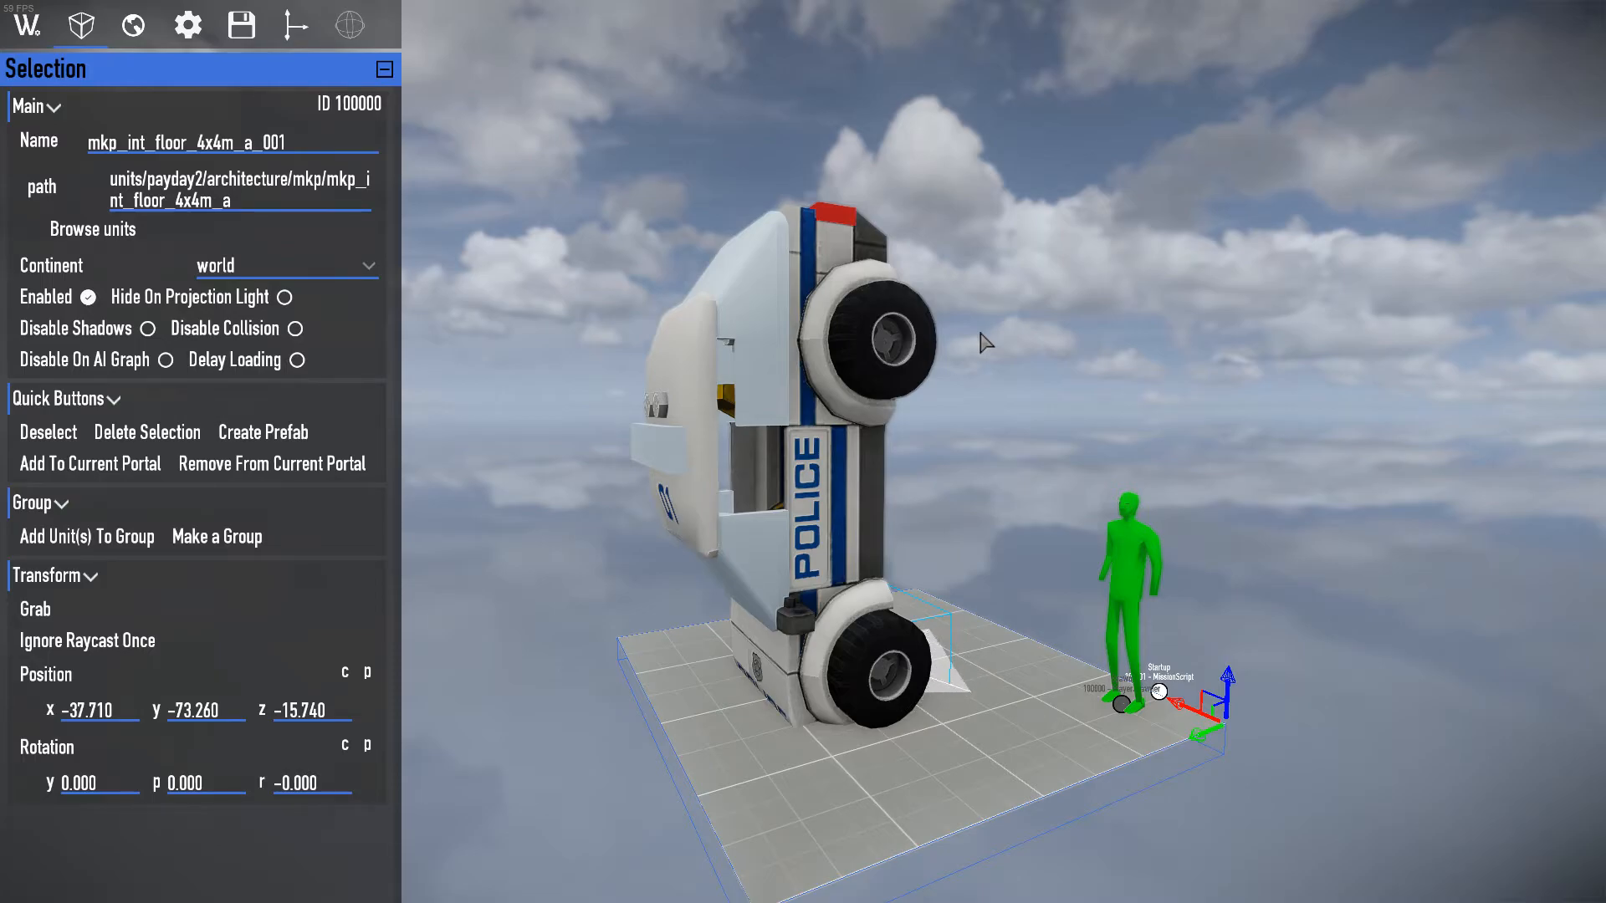
key("a")
right_click_drag(980, 334, 1380, 334)
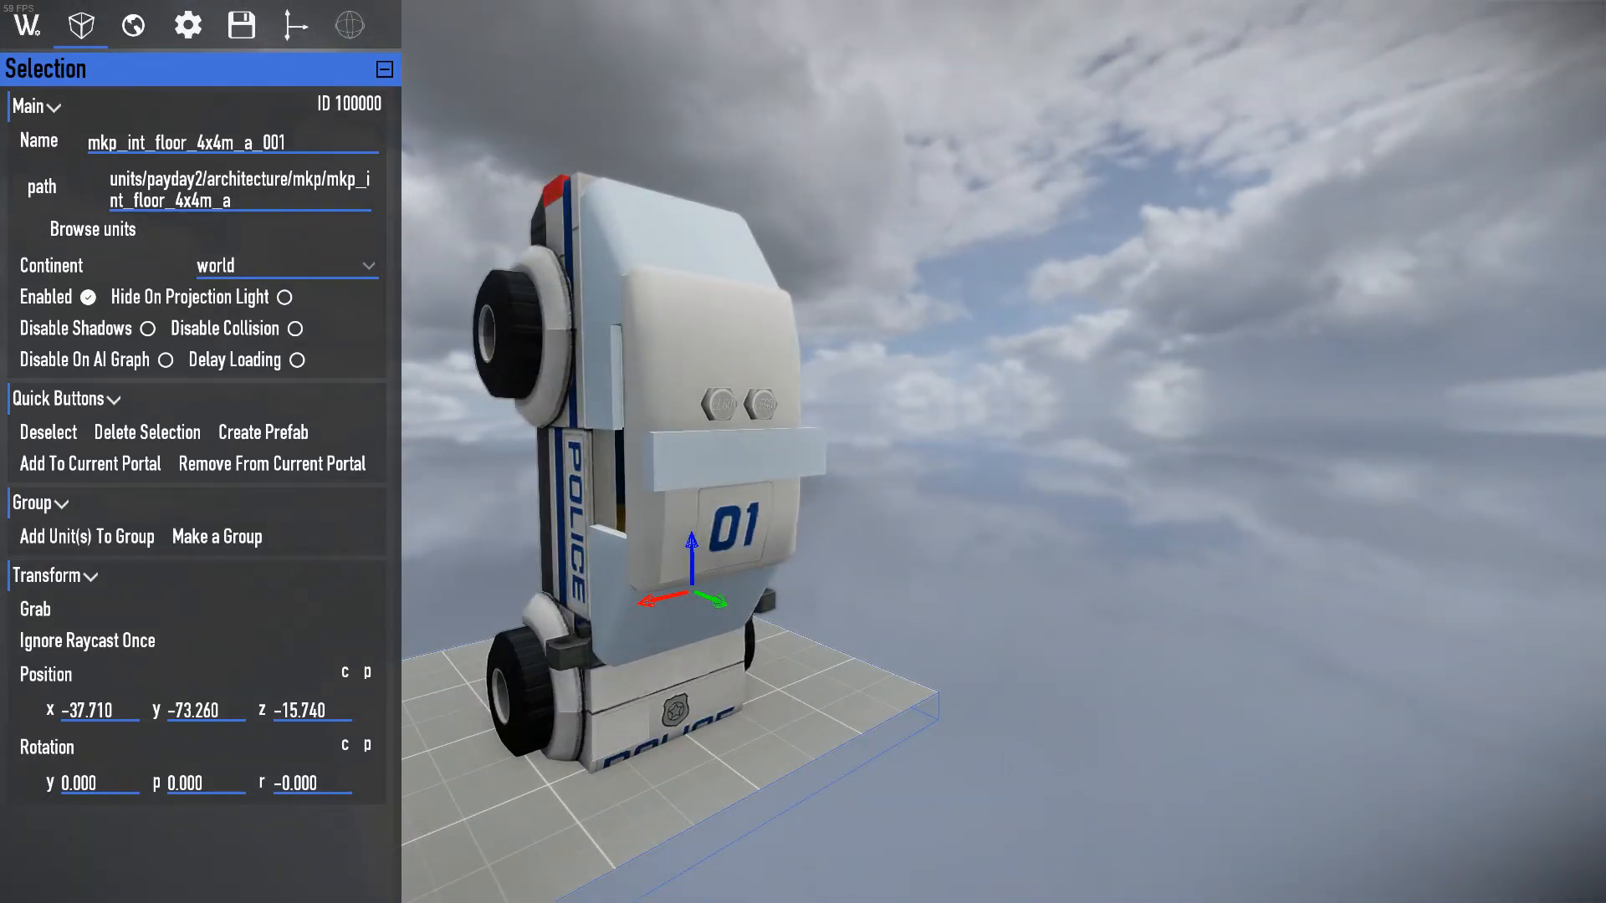
right_click_drag(980, 334, 838, 396)
right_click_drag(980, 334, 1213, 339)
key("a")
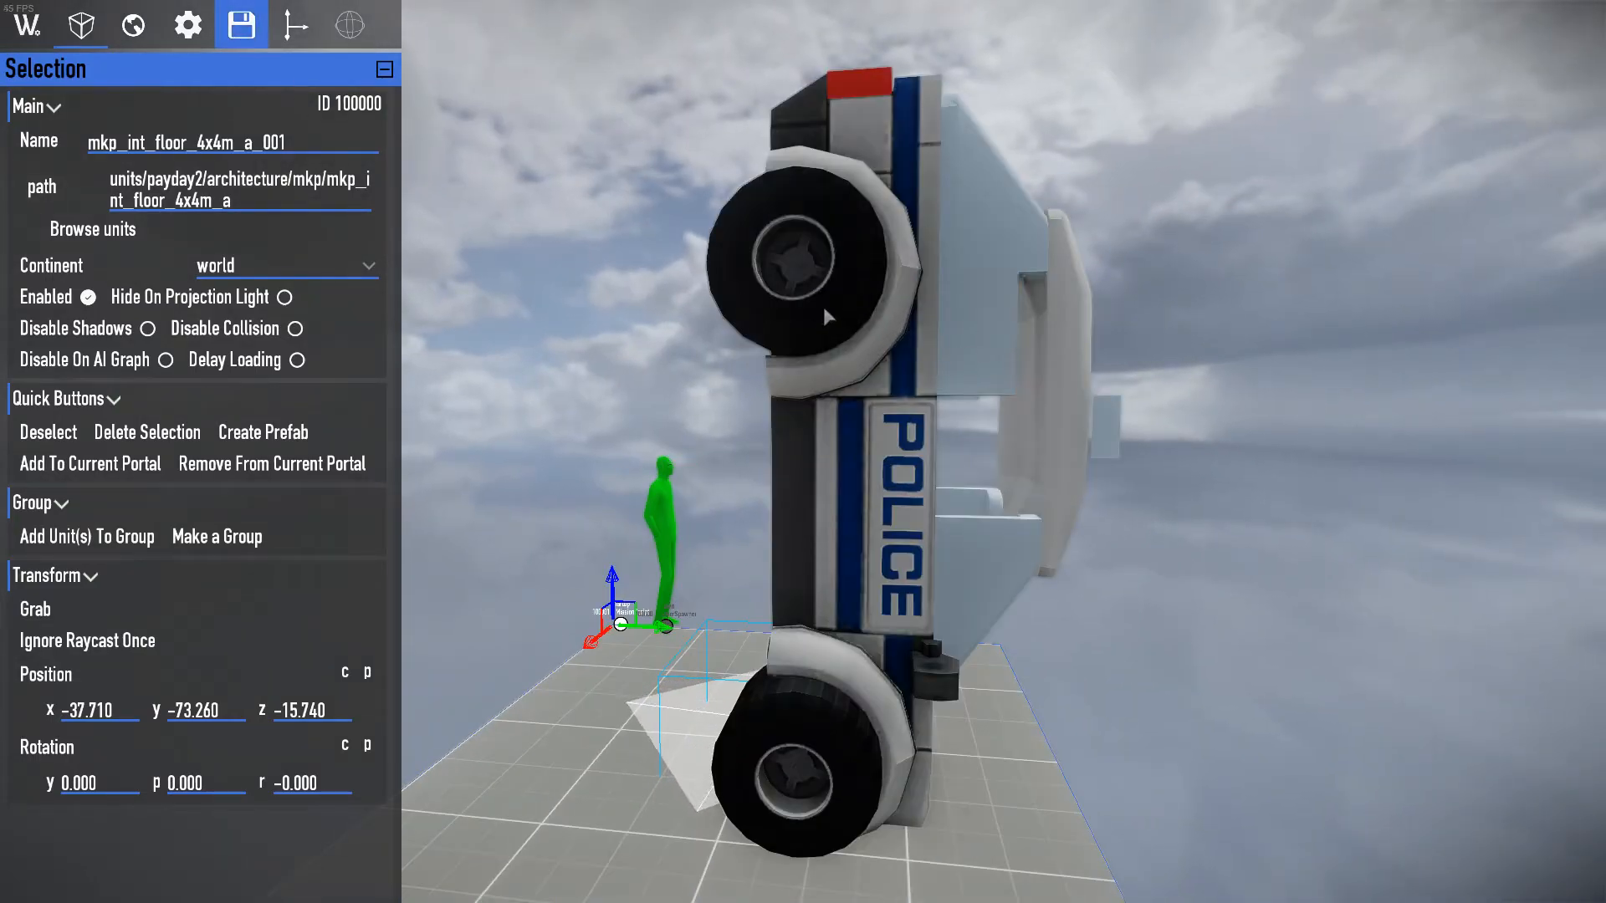
Switch to police_car.blend in Blender, select all of the police car's objects and apply their rotation.
key("alt+Tab")
key("alt+Tab")
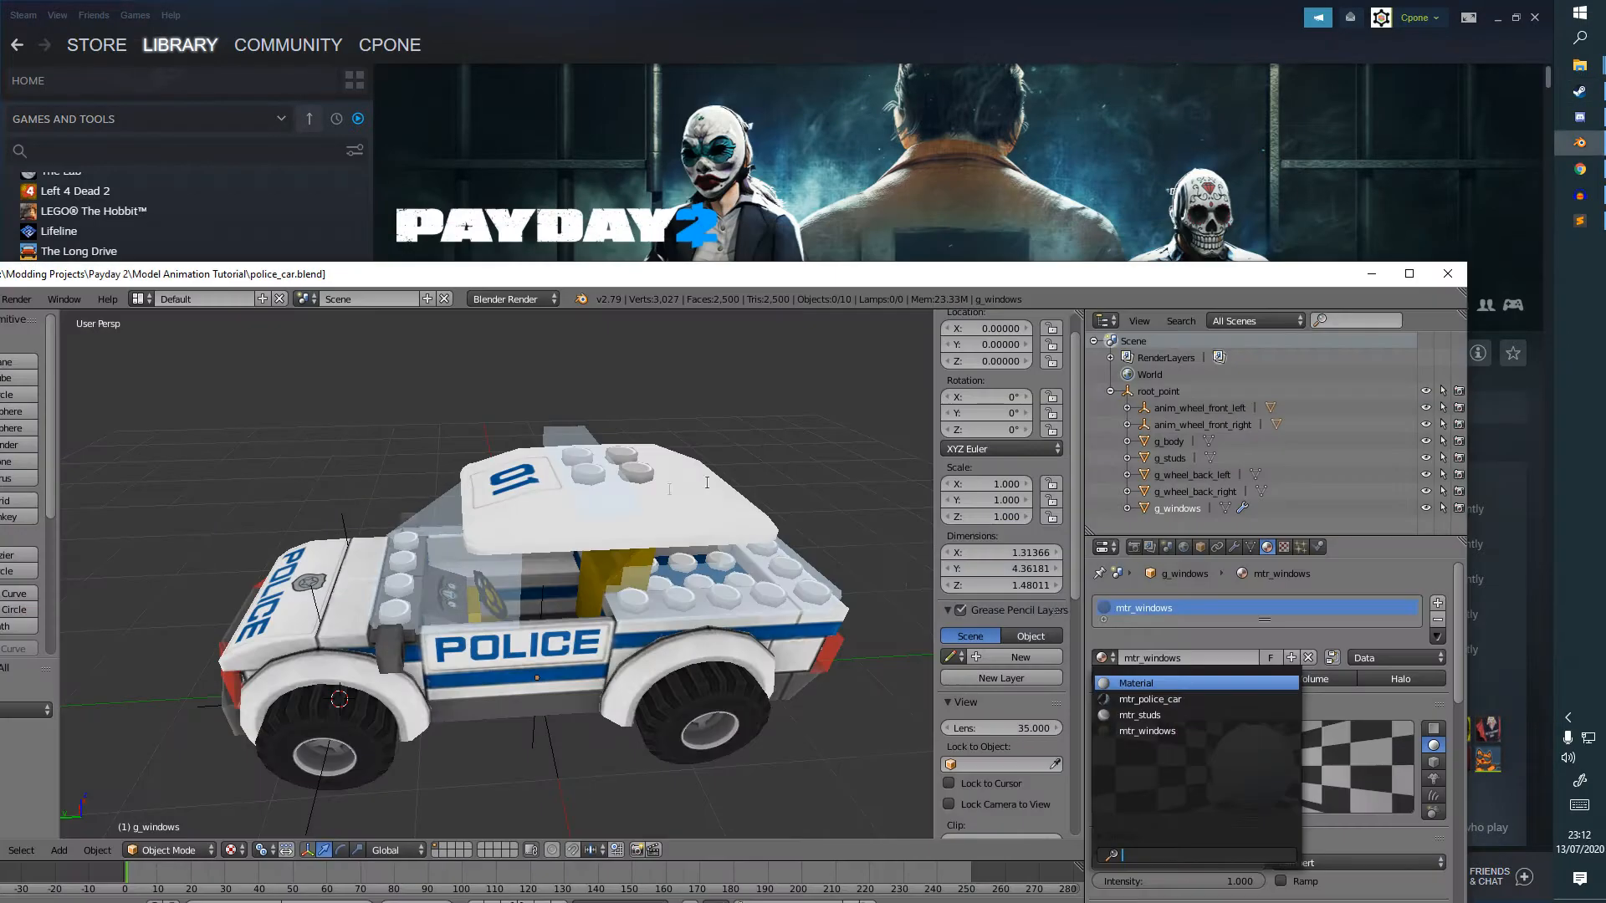
left_click_drag(868, 275, 950, 3)
scroll(747, 382, "down", 2)
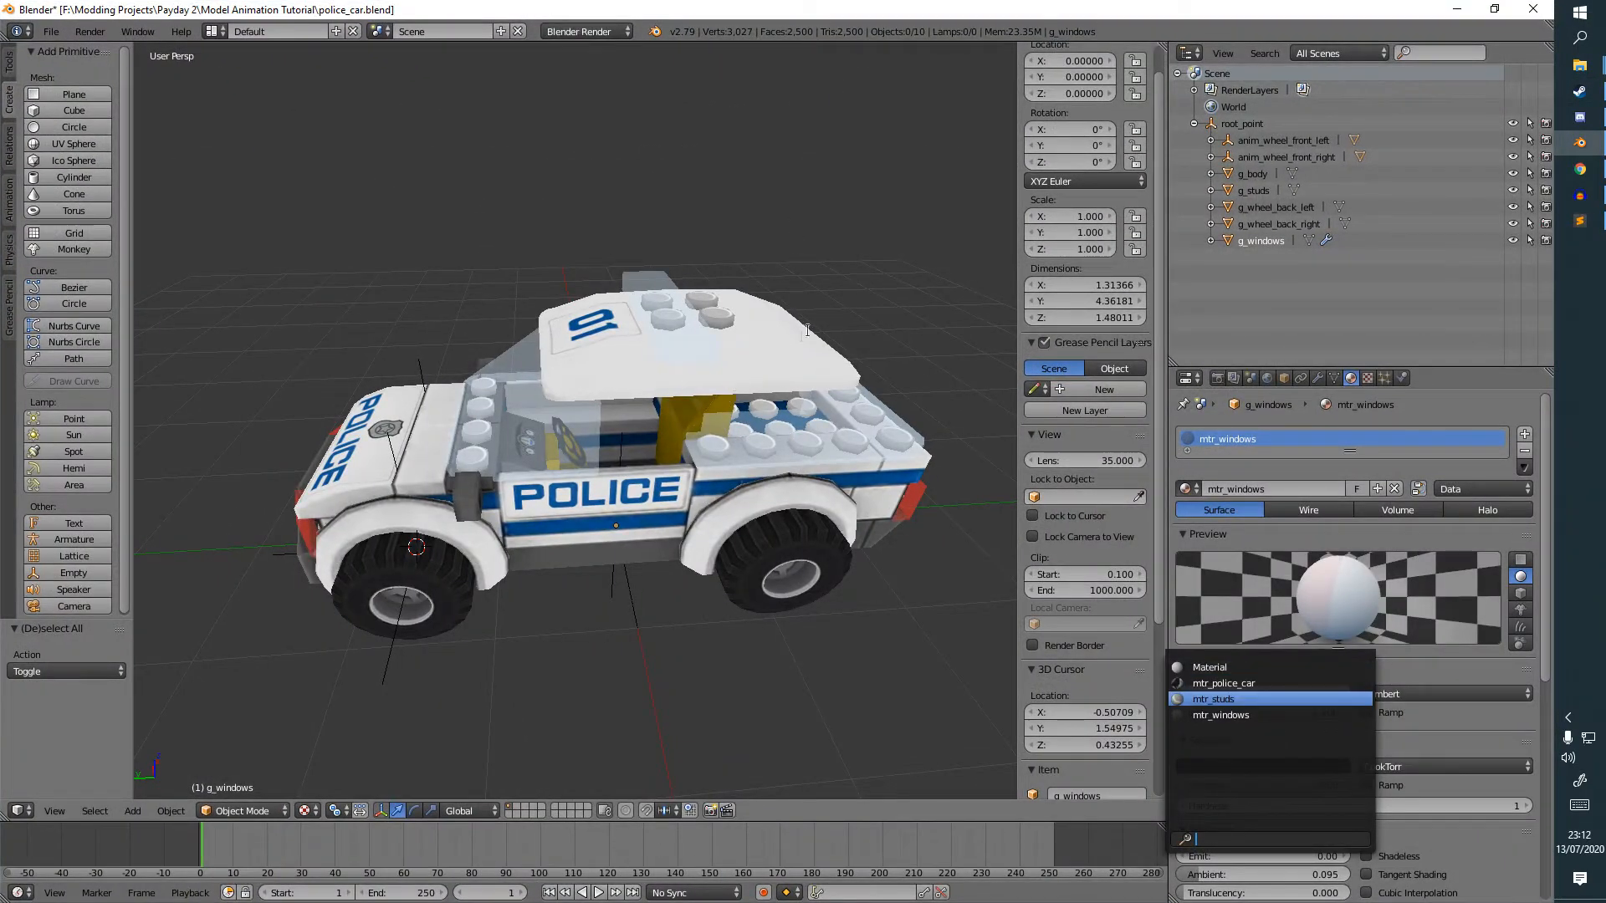
middle_click_drag(649, 536, 643, 489)
right_click(632, 594)
scroll(632, 594, "down", 2)
middle_click_drag(633, 594, 599, 500)
right_click(470, 569)
key("a")
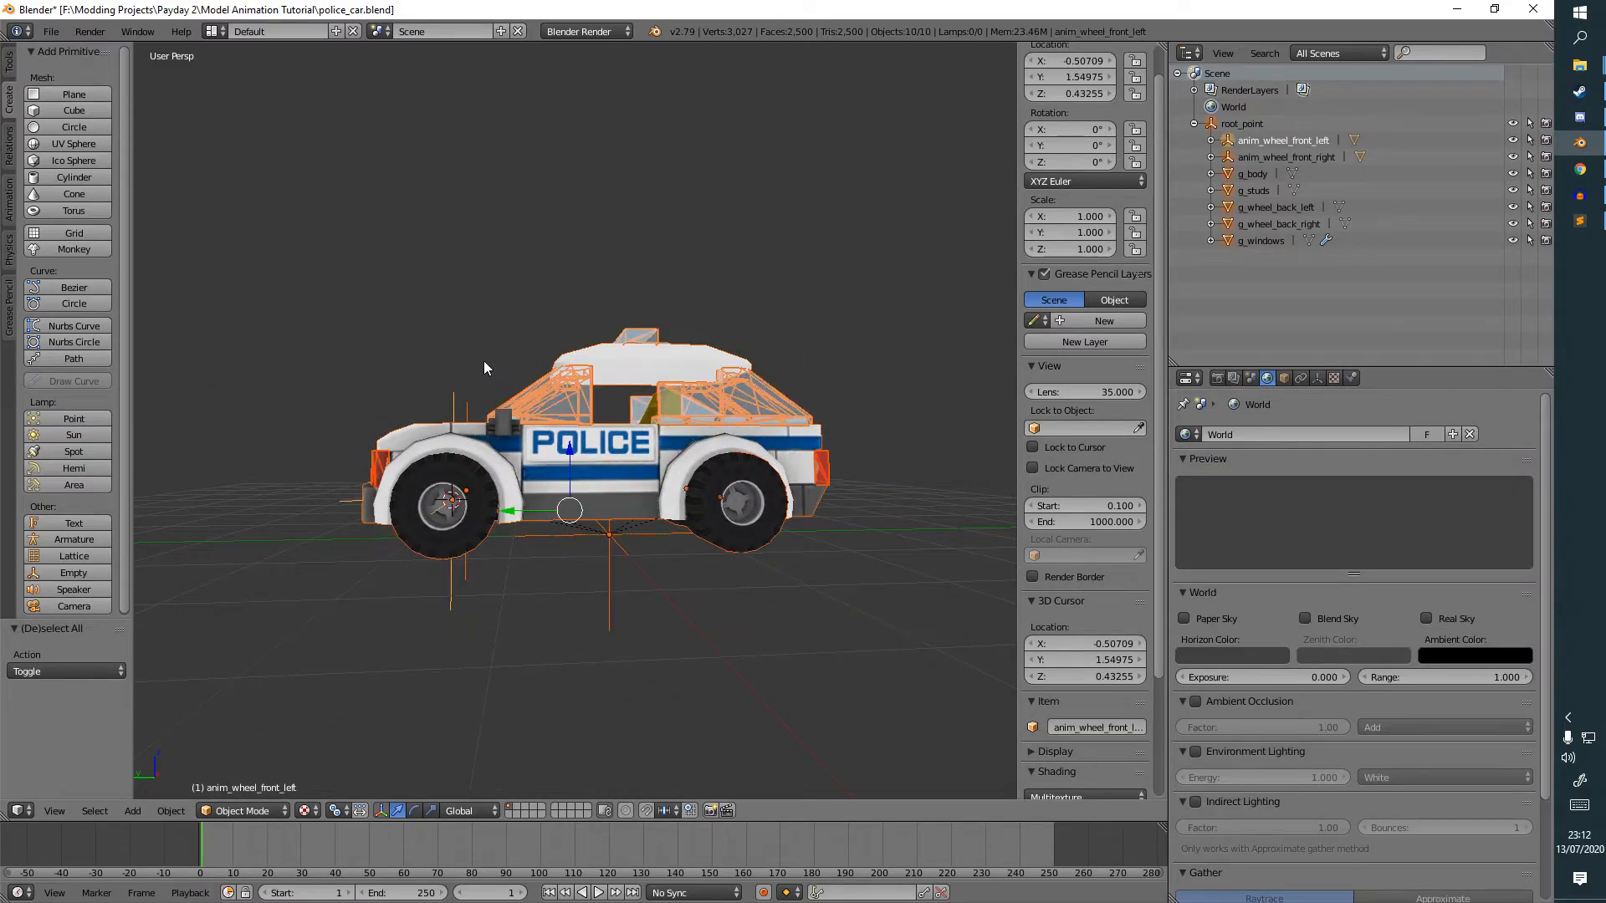
key("ctrl+a")
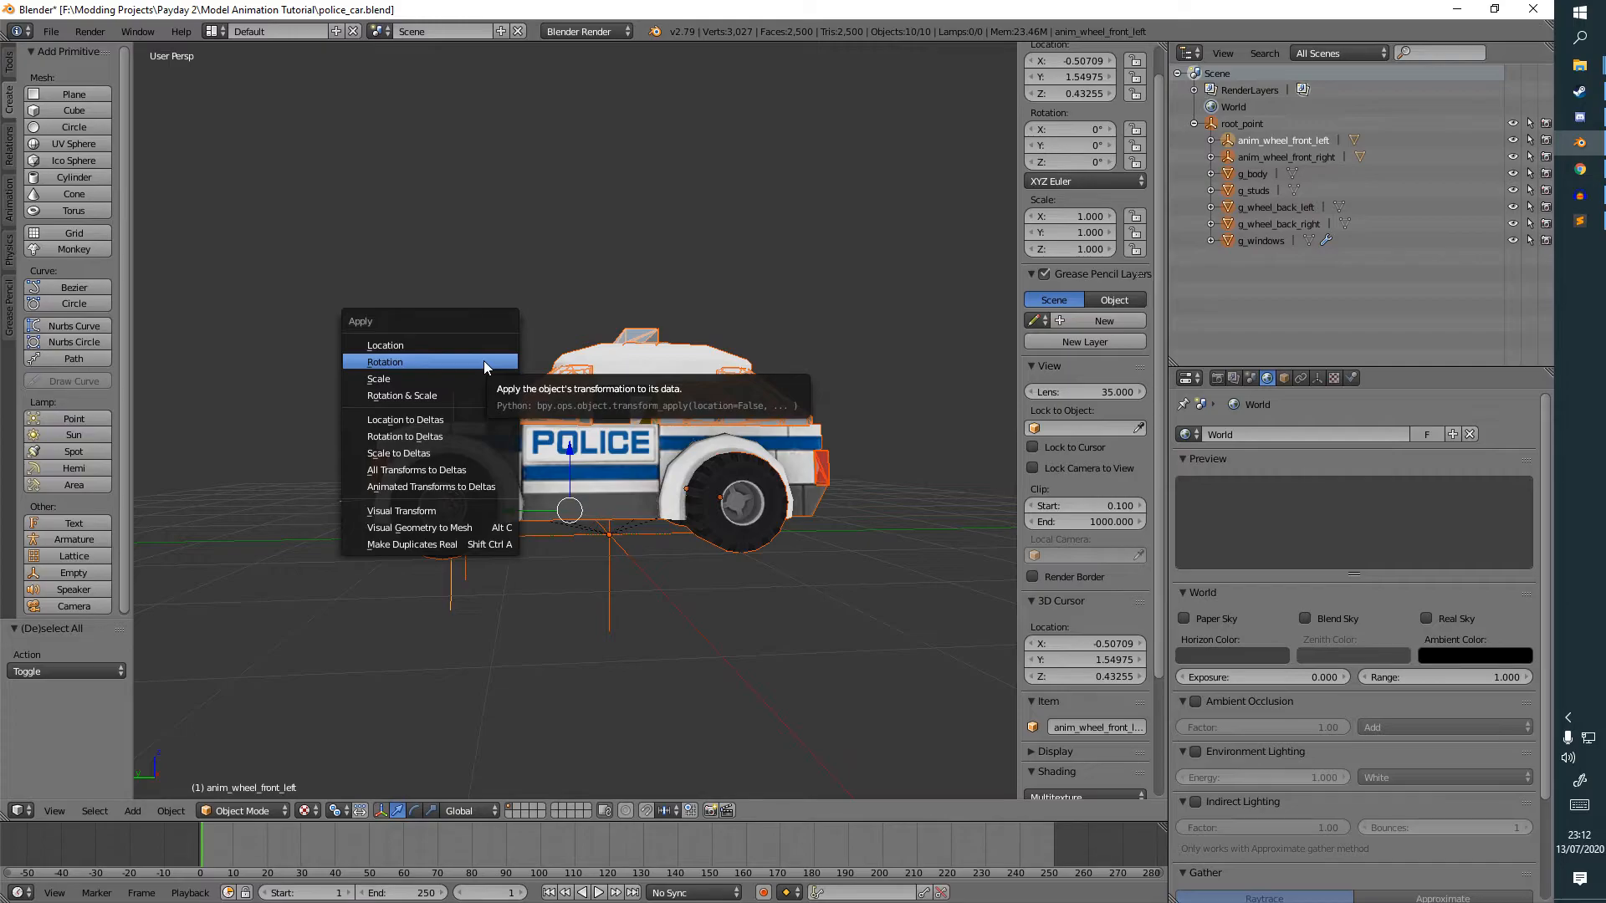
left_click(484, 362)
Save the Blender file and export the scene as glTF 2.0 over the existing police_car.glb.
key("a")
middle_click_drag(581, 308, 518, 548)
key("ctrl+s")
left_click(51, 31)
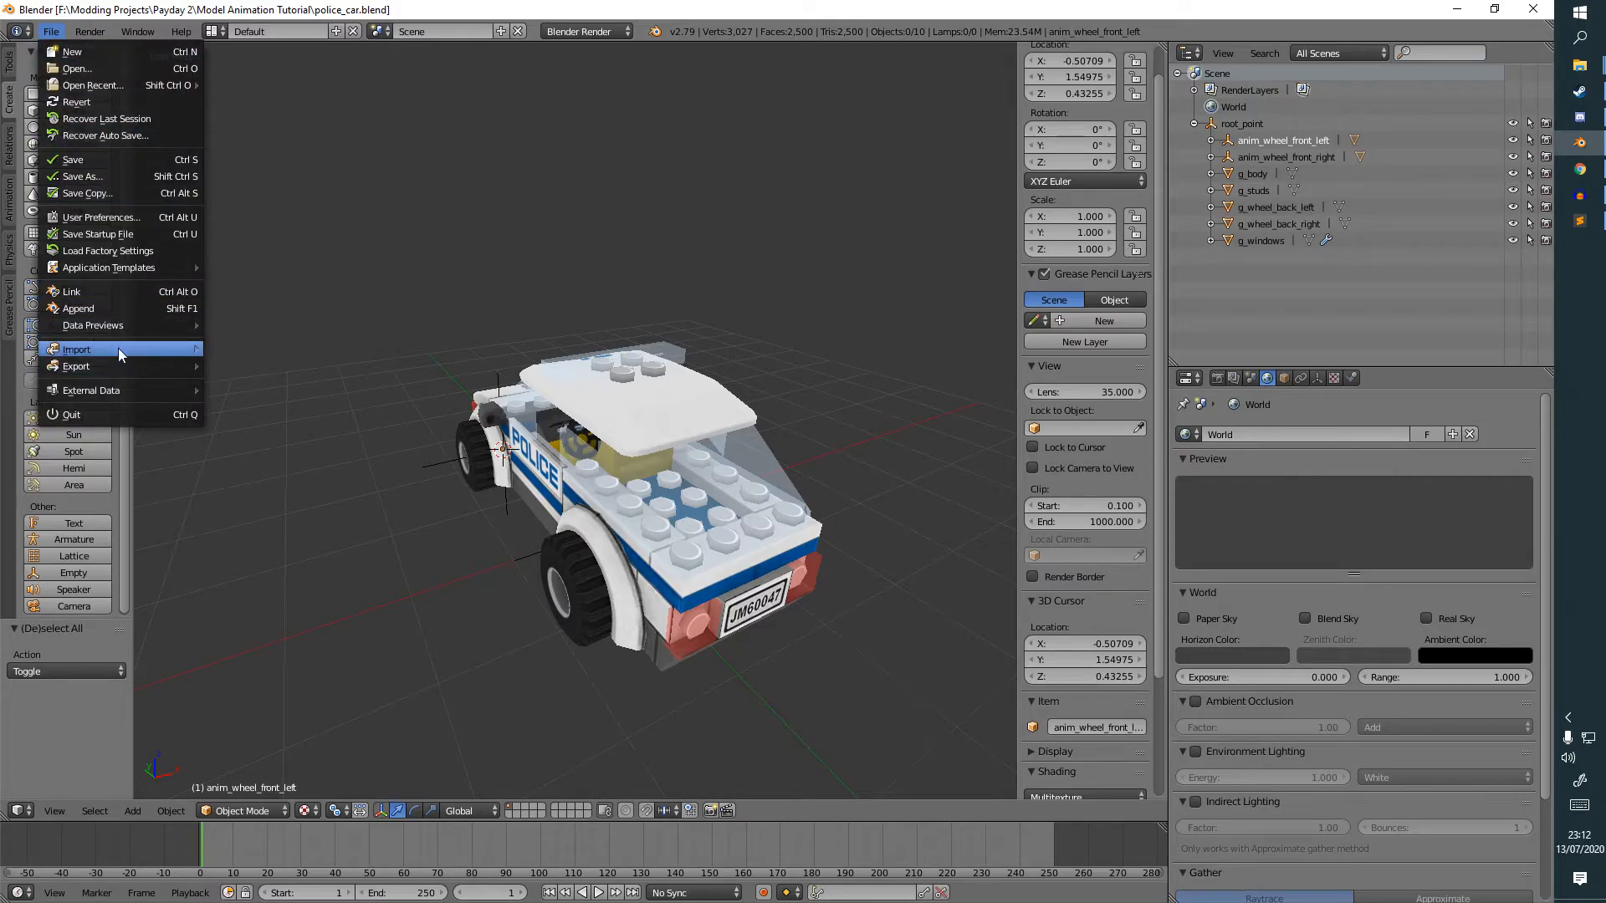
mouse_move(118, 351)
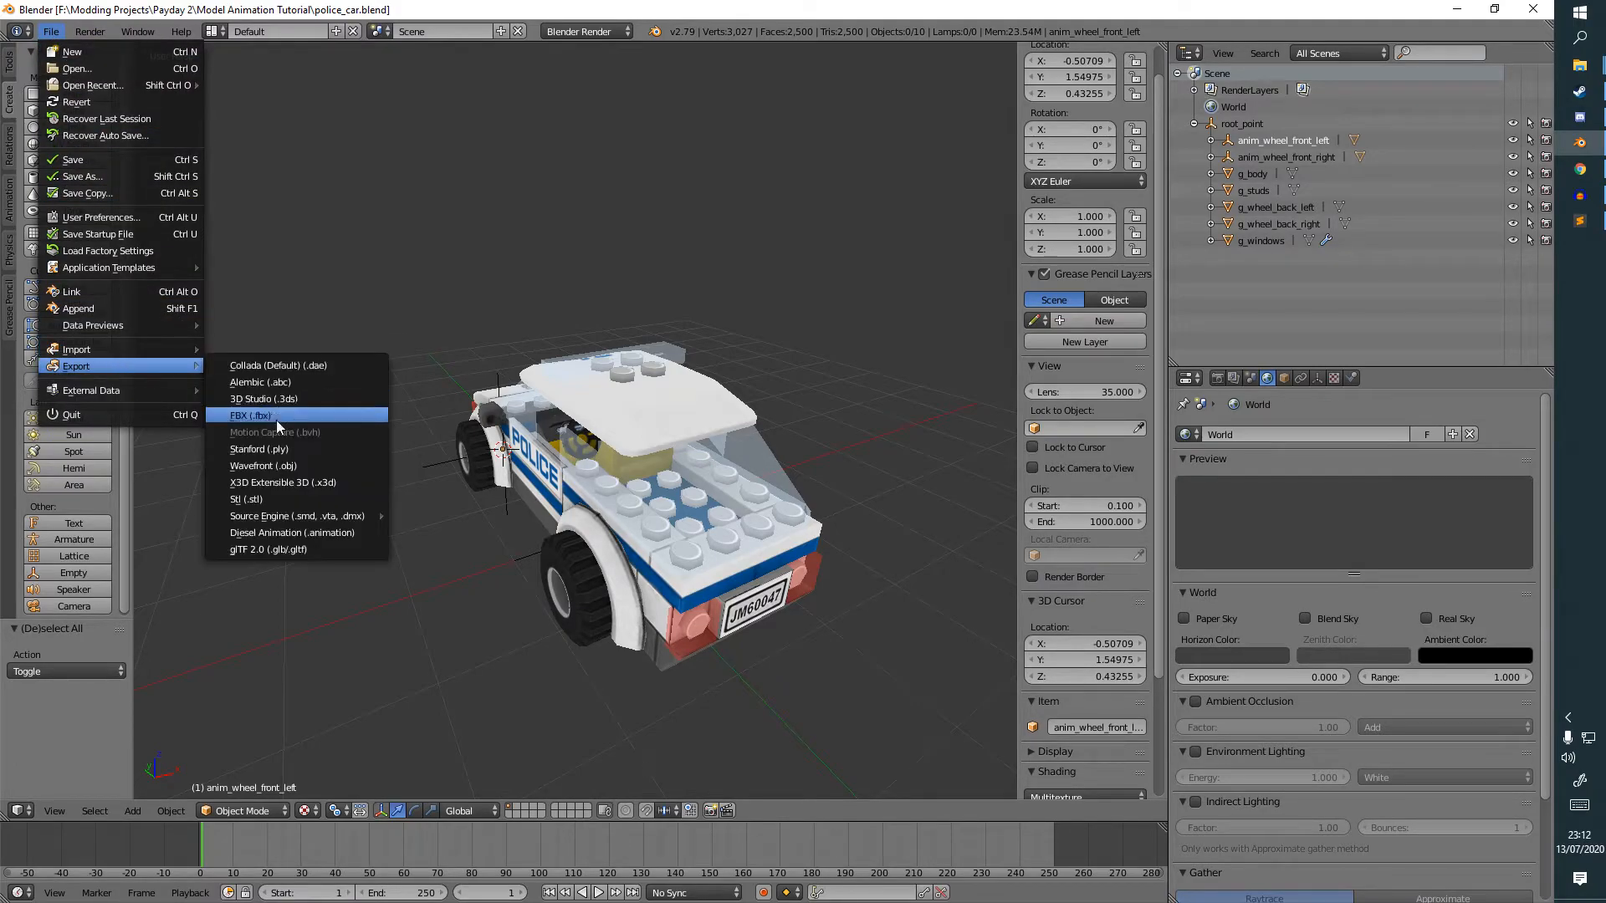
left_click(289, 549)
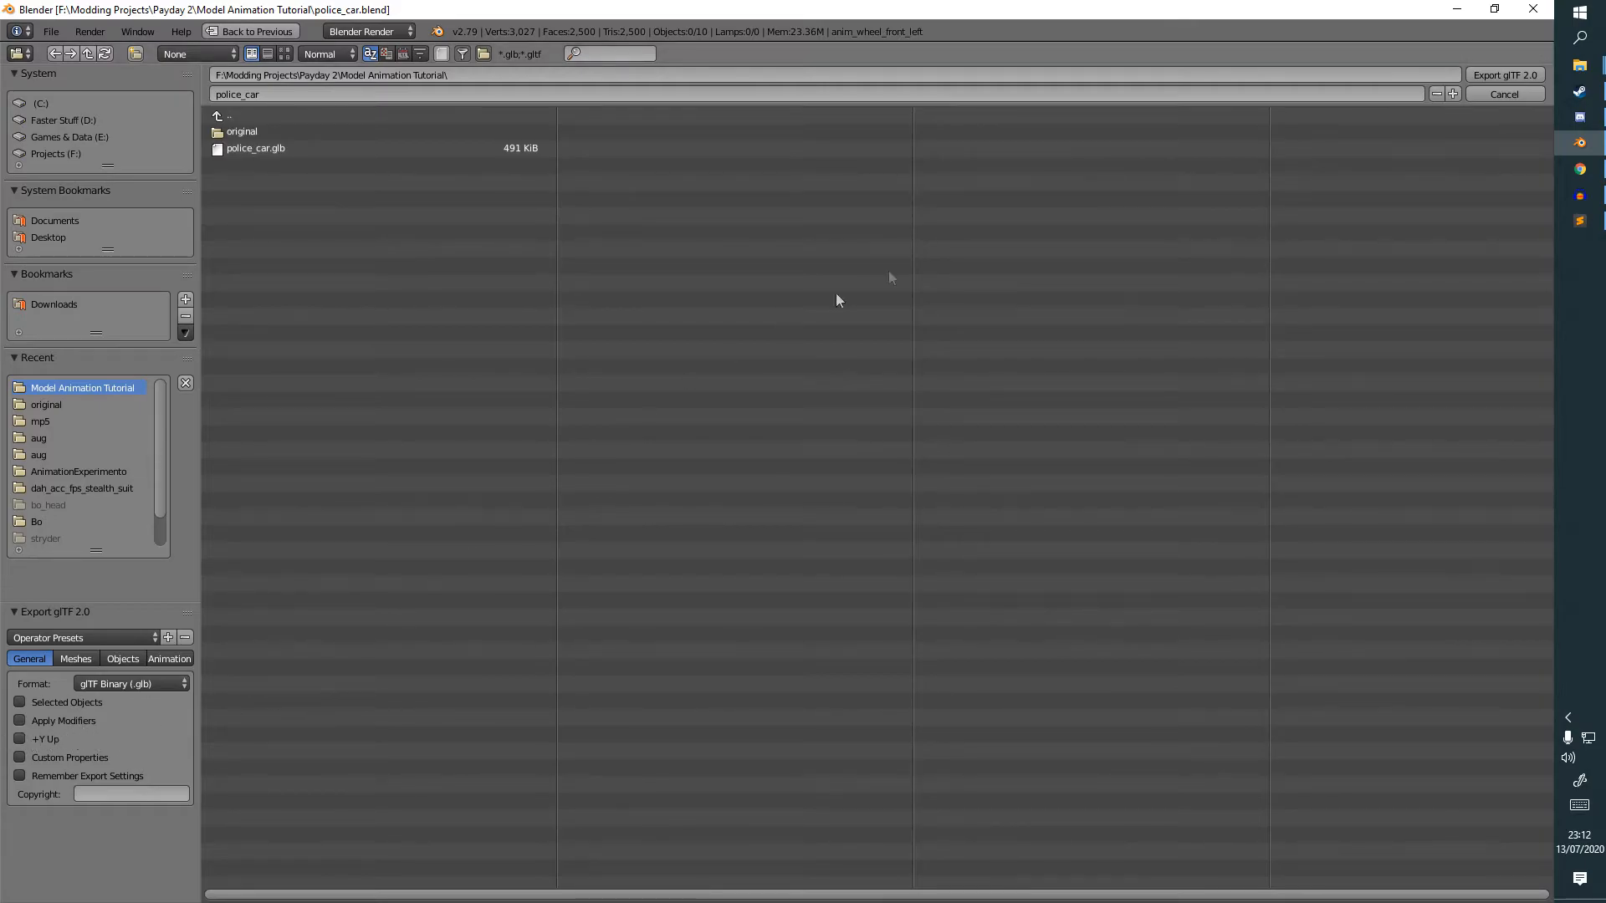
double_click(330, 148)
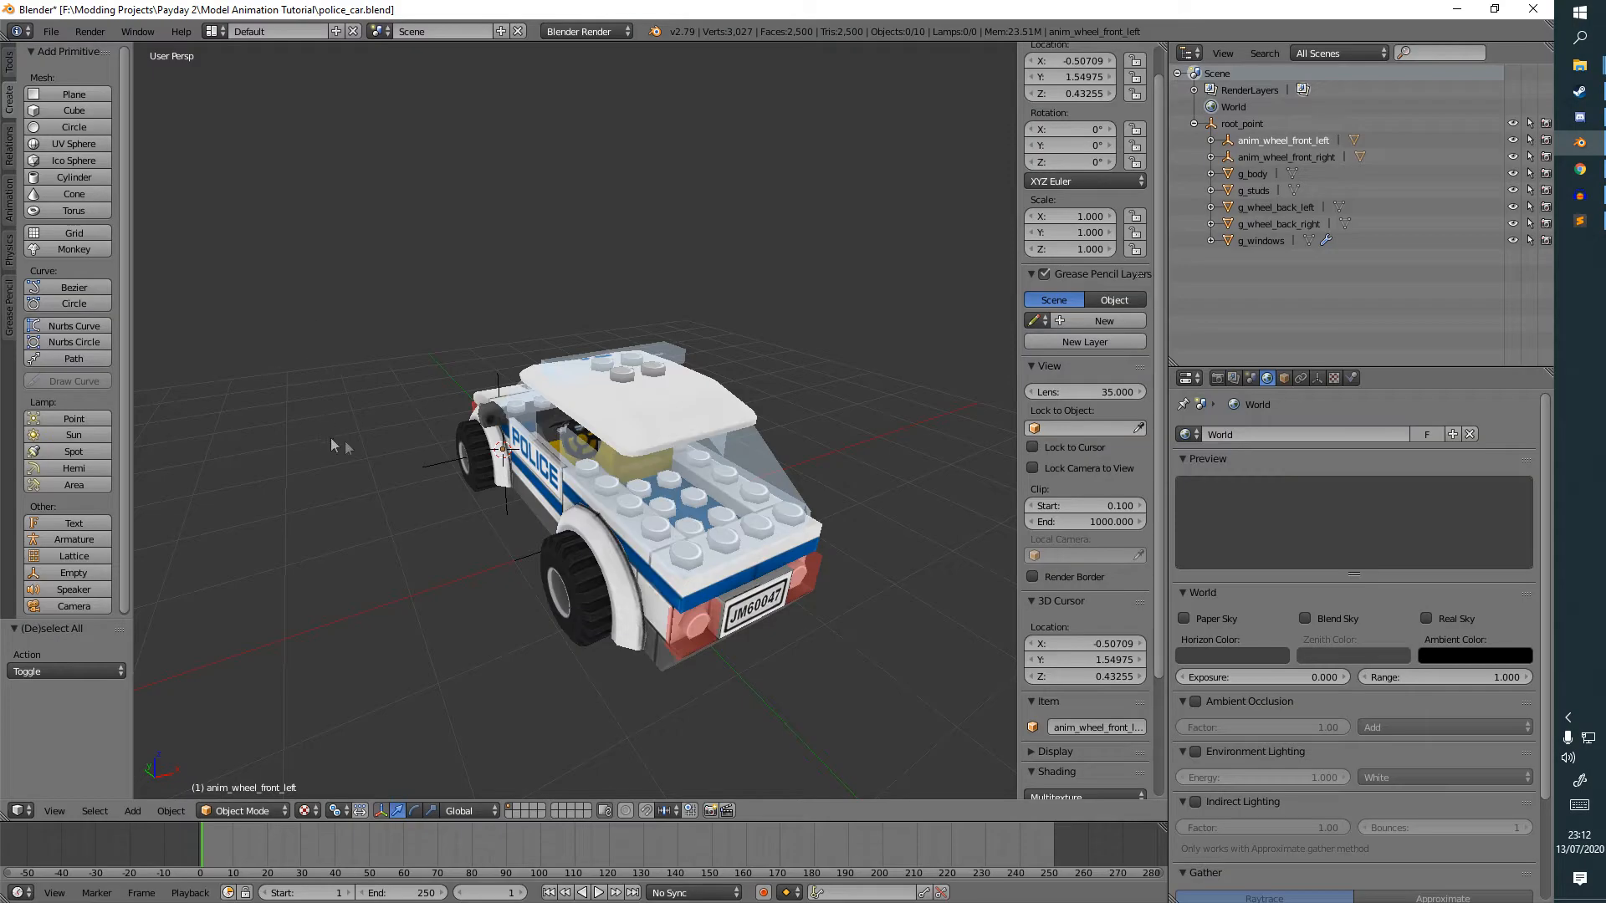
Add a cube mesh to the scene as the base for the car body's collision shape.
middle_click_drag(533, 471, 900, 294)
left_click_drag(1018, 244, 936, 251)
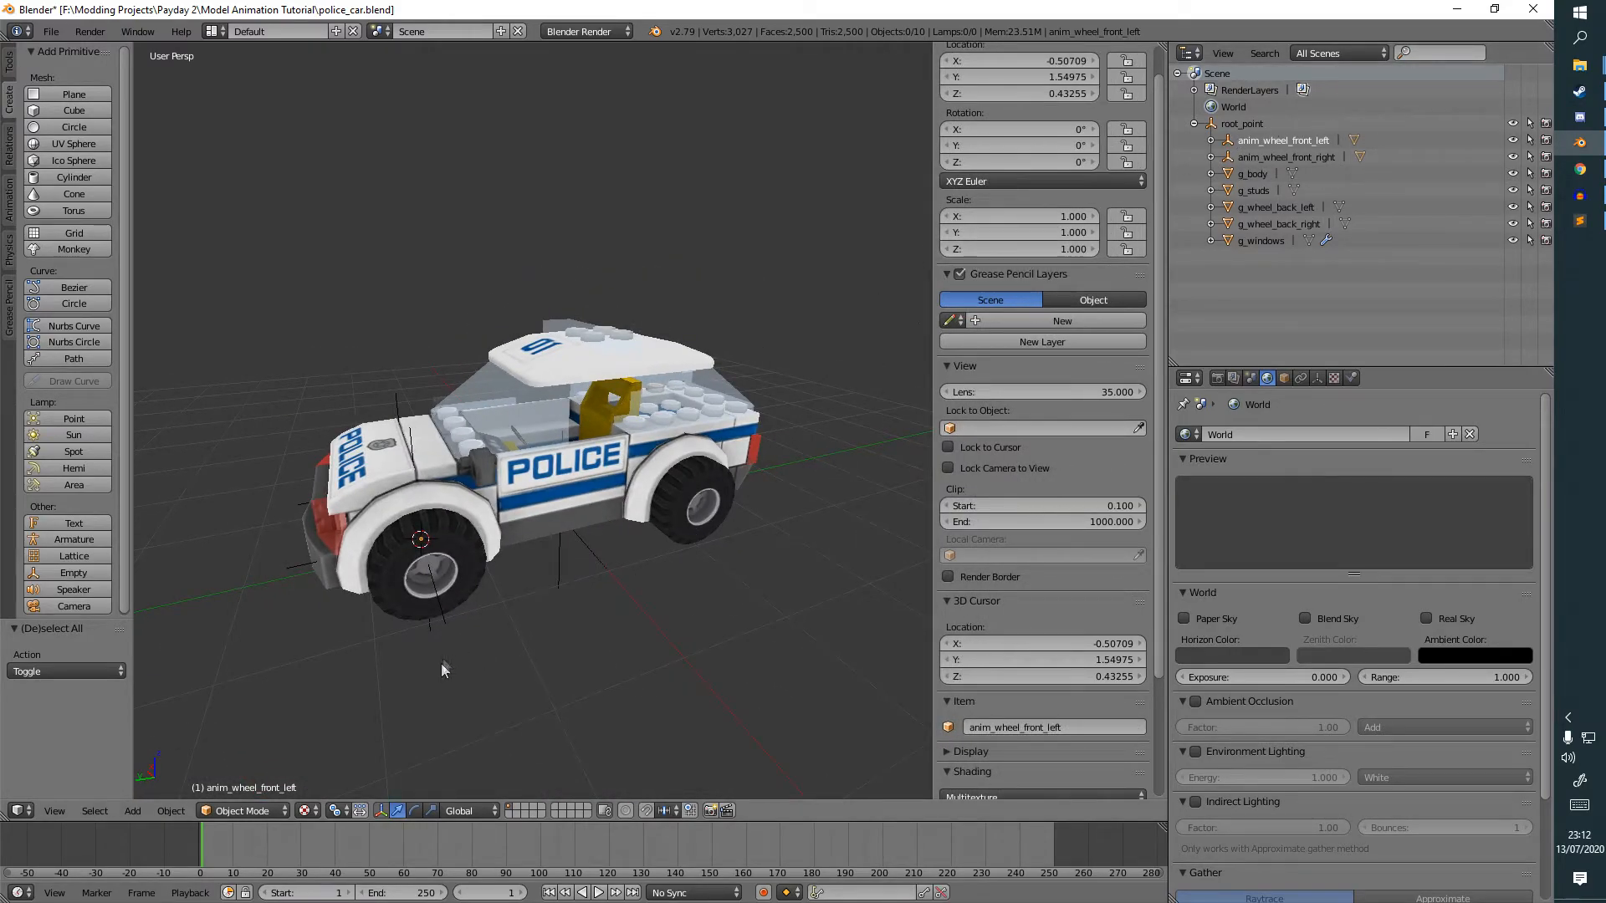
middle_click_drag(443, 659, 235, 713)
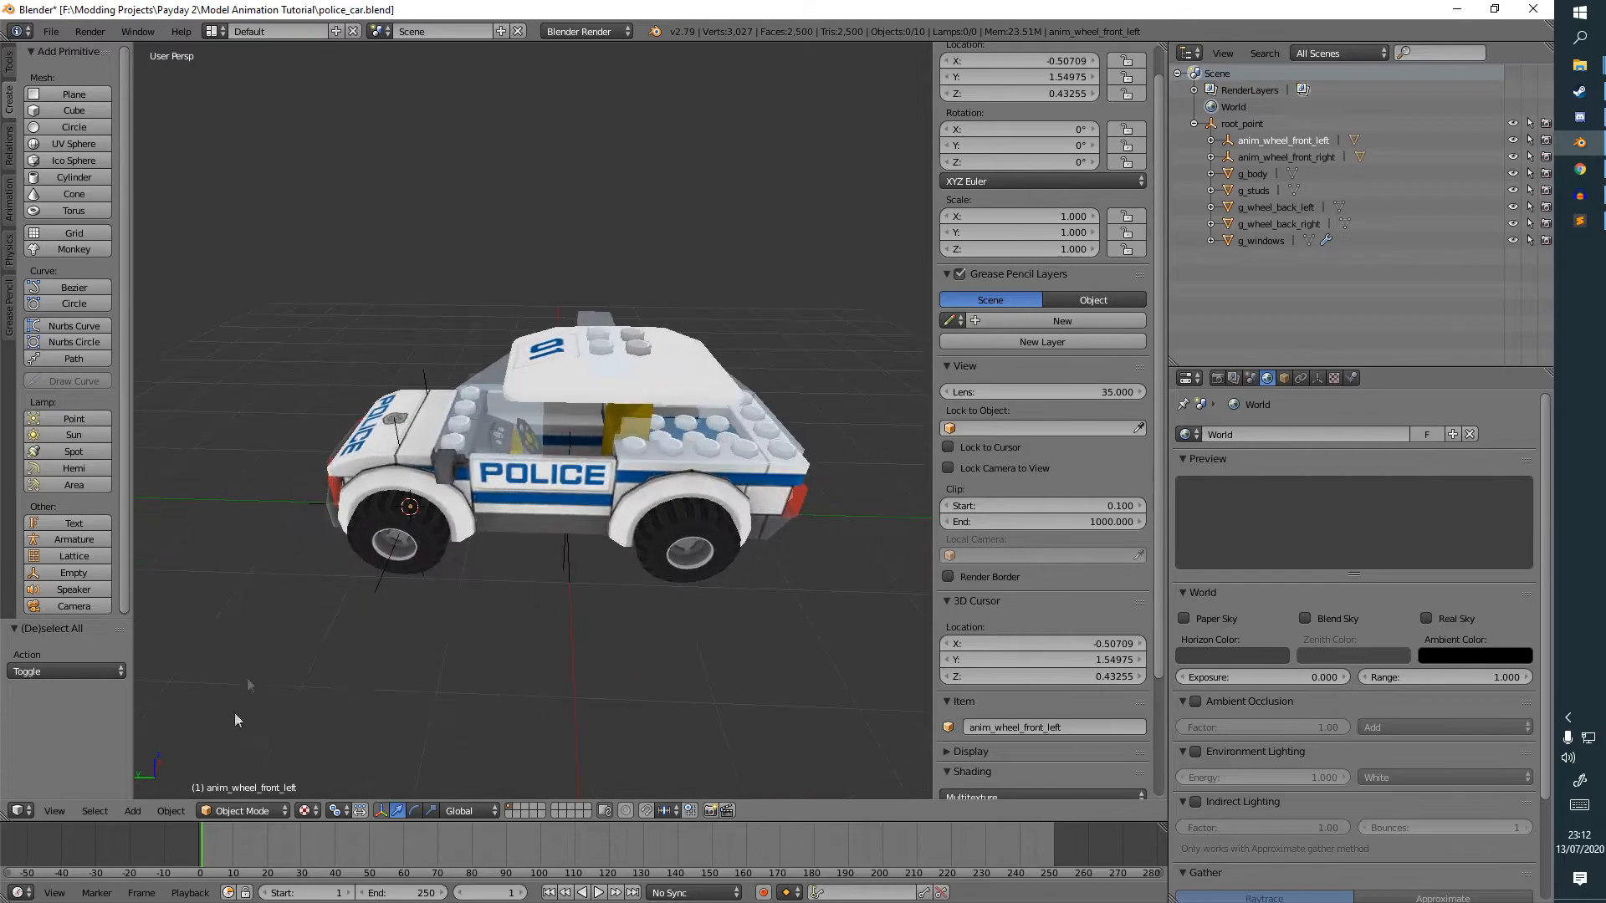
left_click(136, 811)
mouse_move(167, 811)
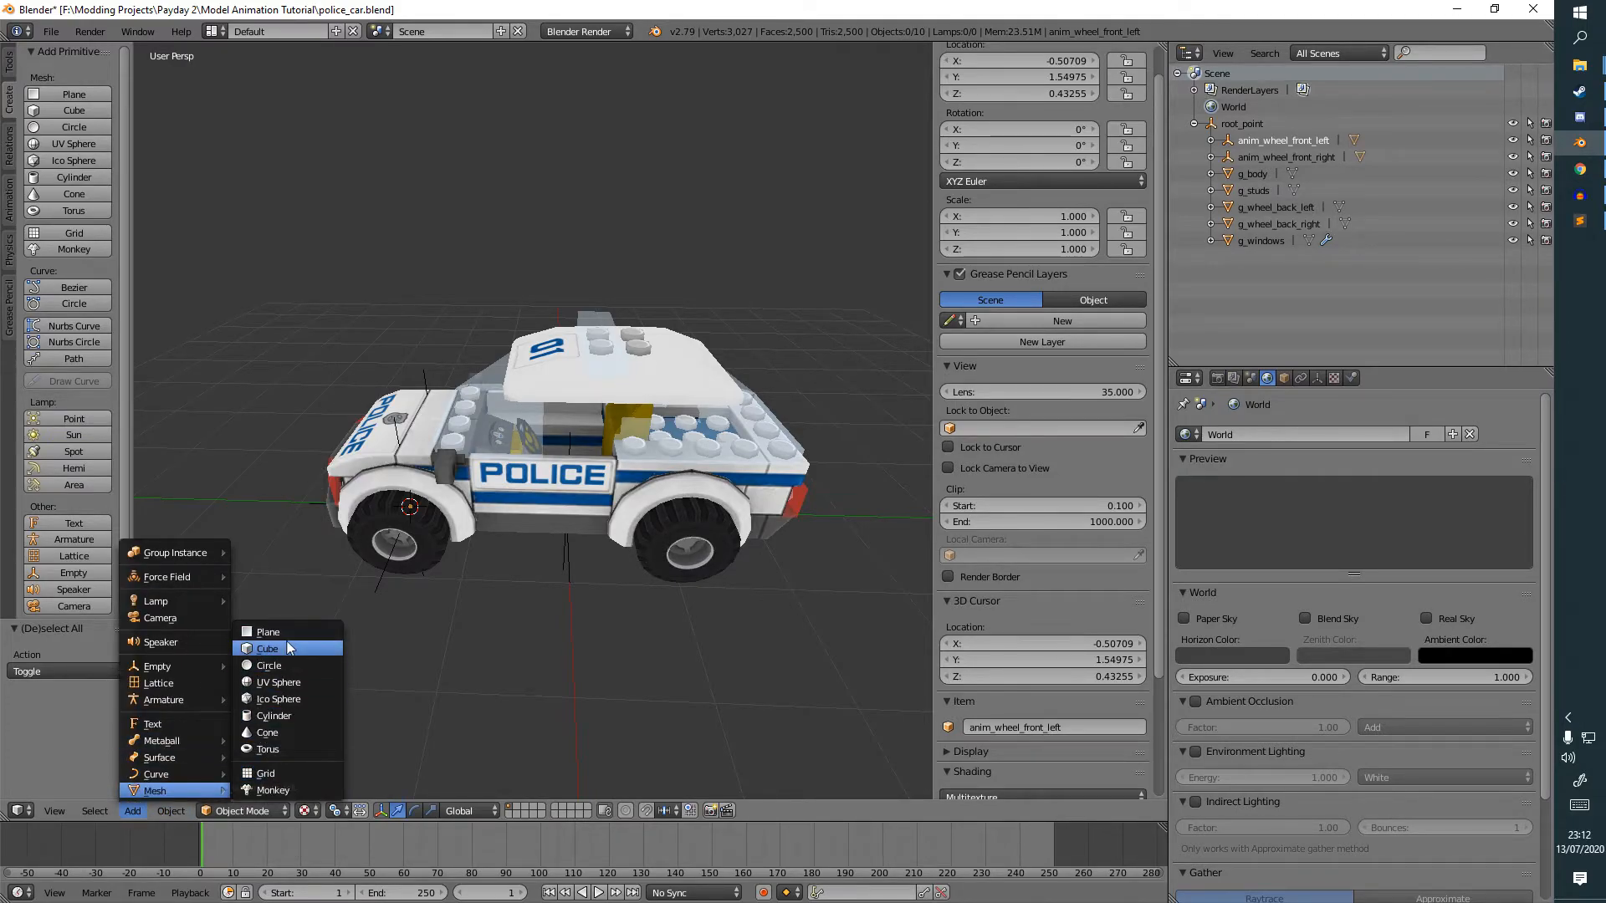
left_click(268, 649)
Set the cube's X, Y and Z location to 0.
middle_click_drag(887, 507, 502, 502)
right_click(655, 498)
right_click(518, 469)
double_click(1246, 503)
type("0")
double_click(1244, 519)
type("0")
key("Return")
double_click(1244, 535)
type("0")
In Edit Mode, raise the cube's top face to the car's roof and shrink it towards the roof's size.
left_click(242, 811)
left_click(243, 771)
key("a")
right_click(502, 447)
key("s")
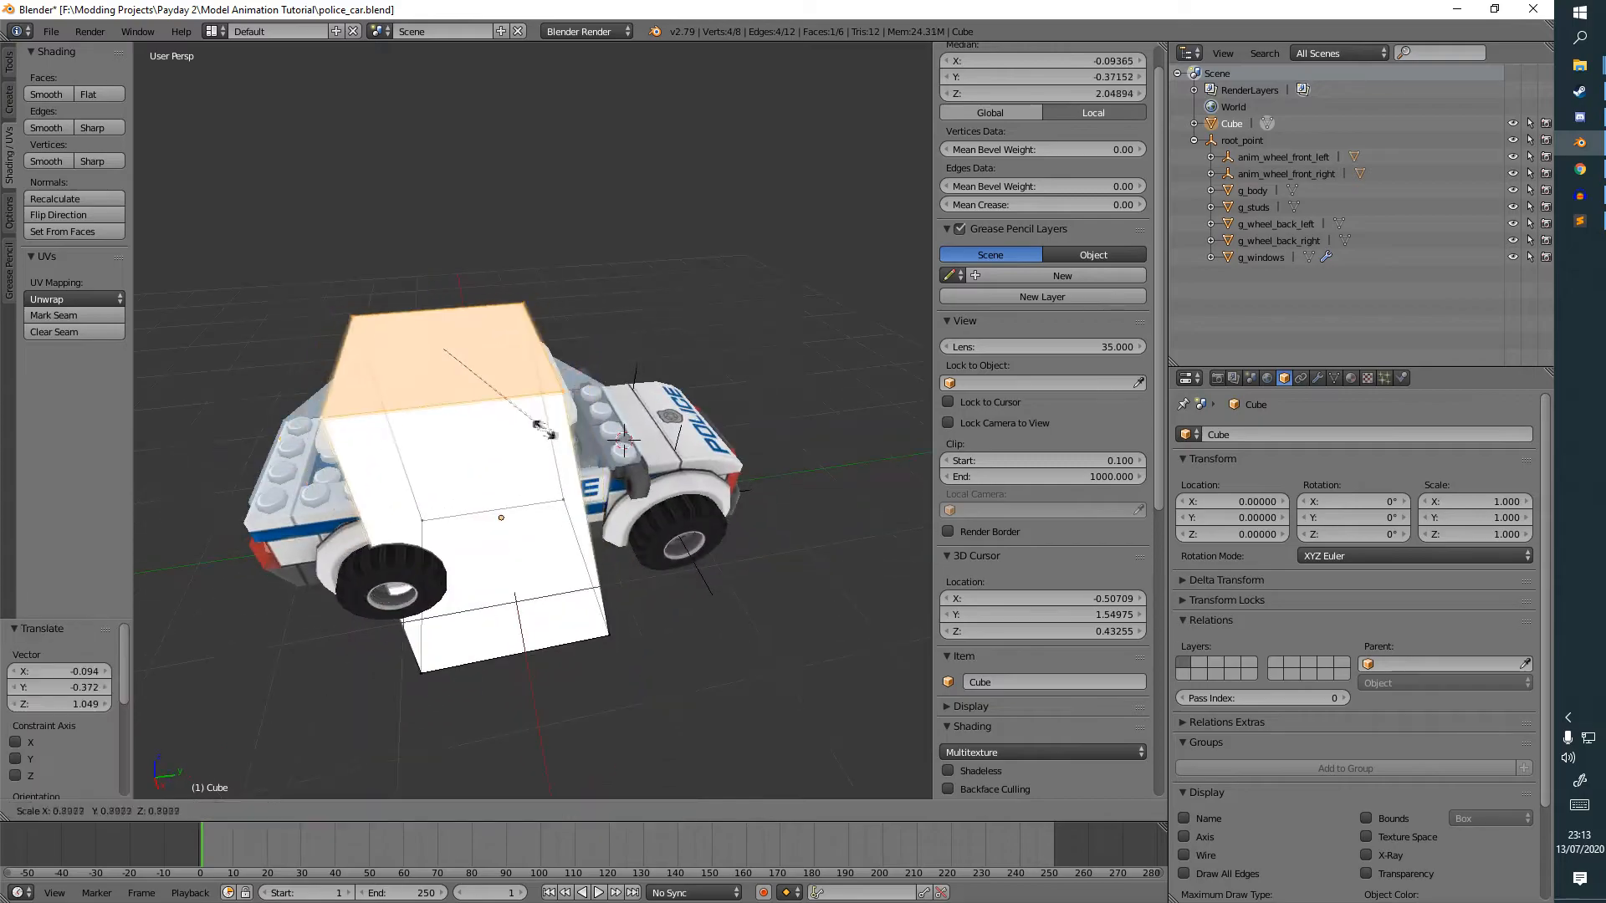
left_click(545, 416)
key("g")
left_click(591, 466)
middle_click_drag(545, 415, 845, 439)
key("g")
left_click(778, 427)
Scale the top face separately along its width and length and shift it to match the car's roof.
key("s")
key("x")
left_click(767, 357)
key("g")
left_click(905, 345)
key("s")
key("y")
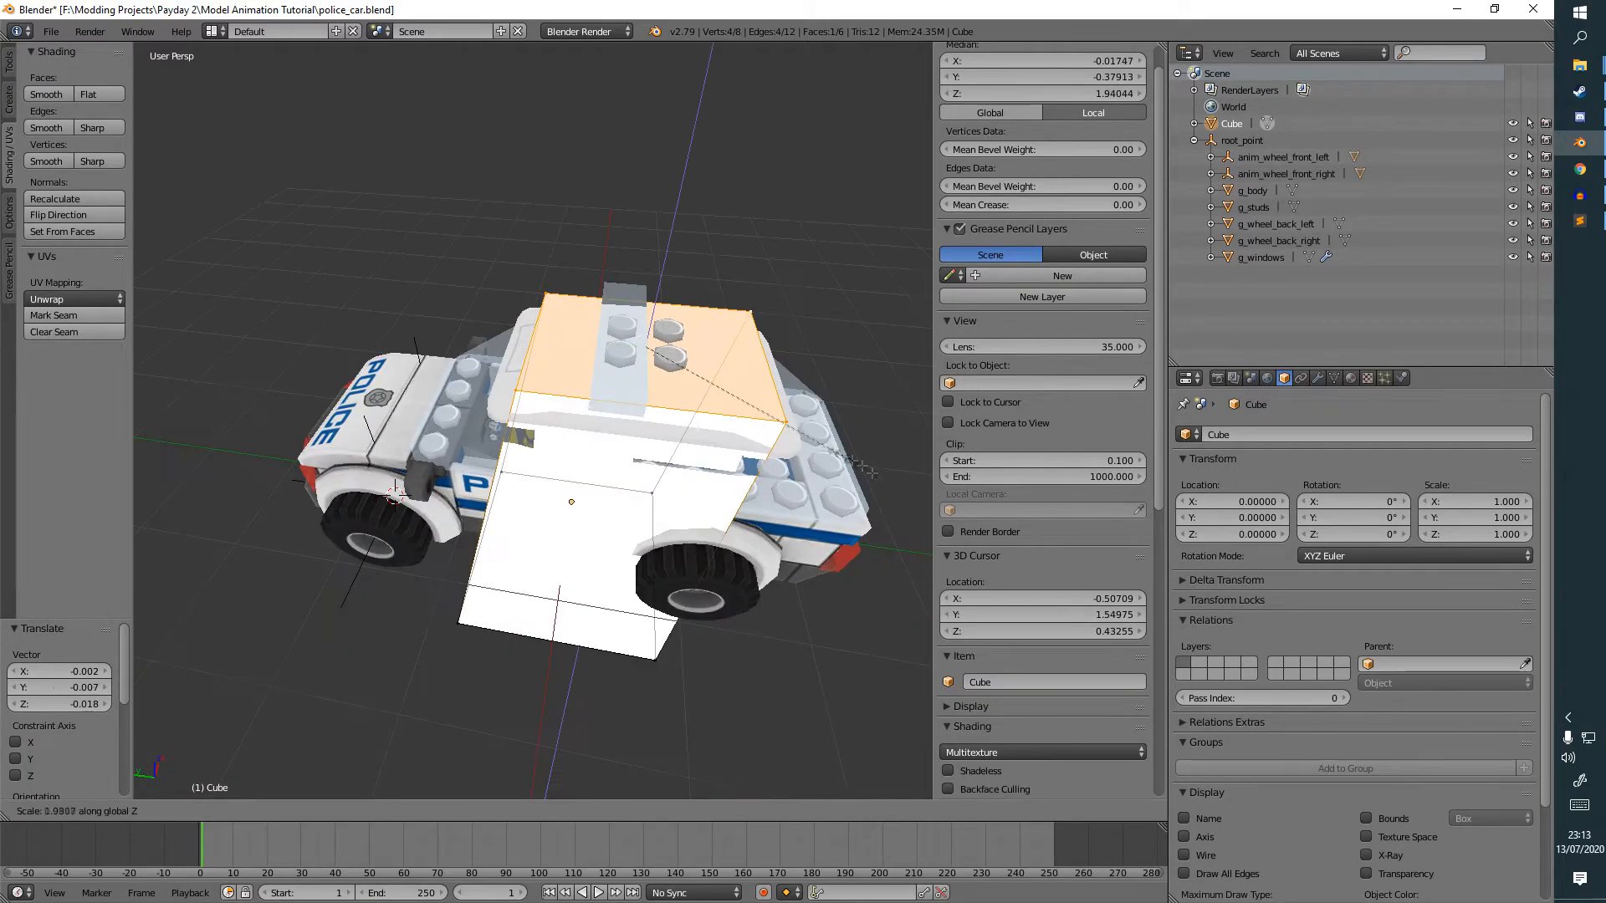
left_click(871, 497)
middle_click_drag(871, 497, 719, 535)
key("g")
left_click(810, 432)
Raise the cube's bottom face to the base of the car's windows, at about Z 1.15.
right_click(734, 704)
right_click(464, 719, "shift")
middle_click_drag(853, 669, 782, 703)
key("g")
left_click(805, 643)
key("g")
middle_click_drag(805, 643, 523, 502)
left_click(627, 569)
Scale the bottom face along X and Y to fit the car's width and cabin length.
key("g")
key("s")
key("x")
left_click(500, 452)
key("s")
key("y")
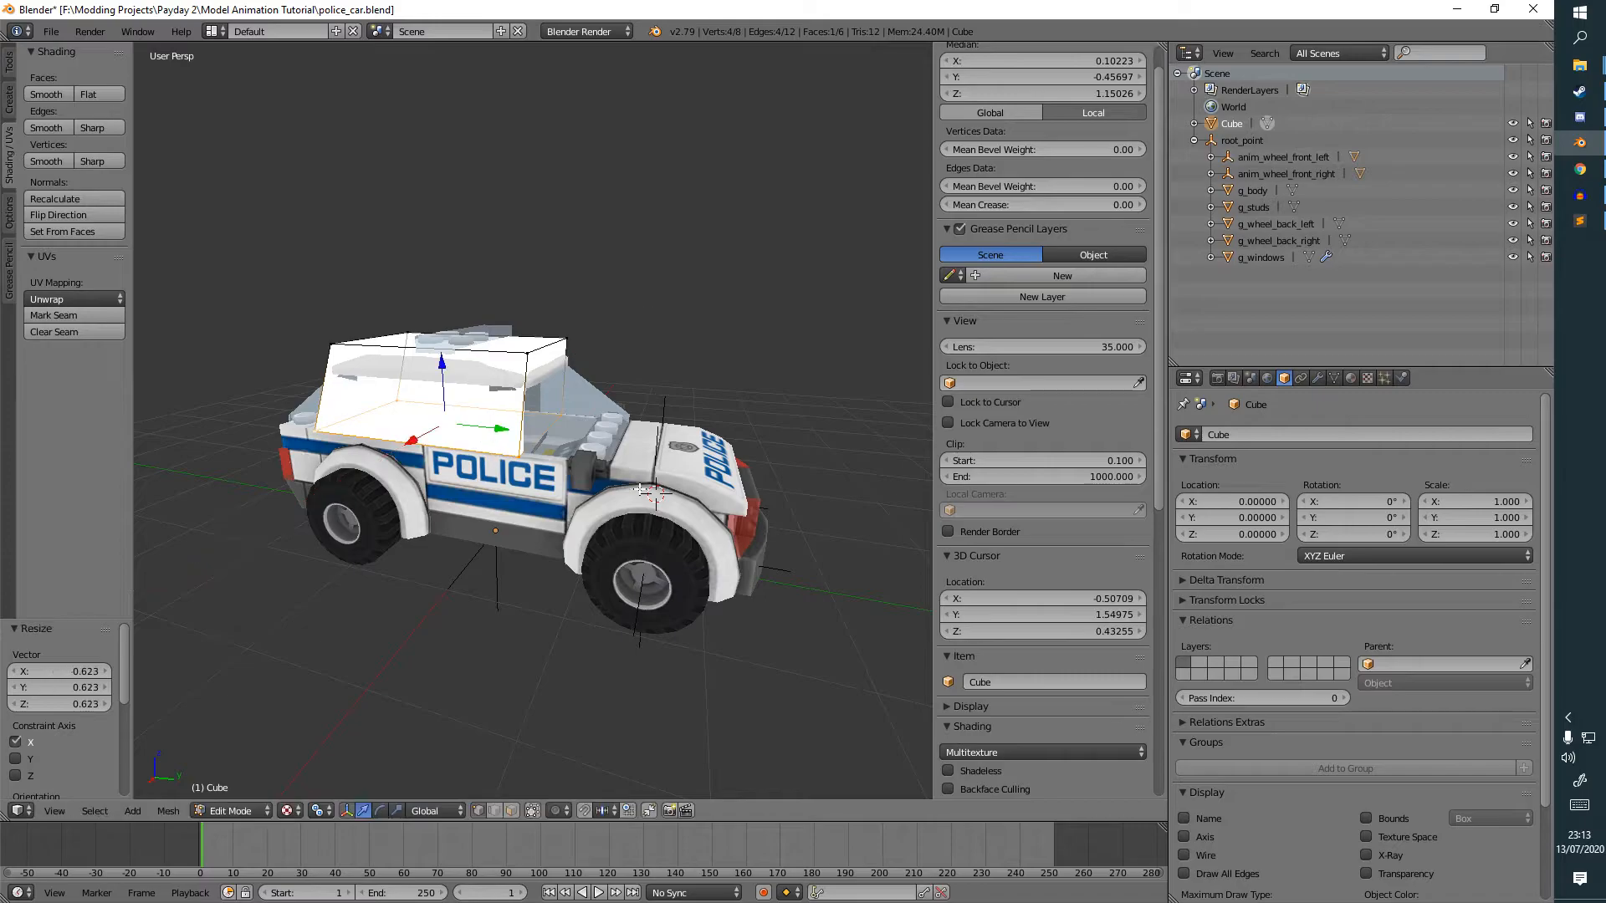
left_click(687, 667)
Adjust the front and rear top edges of the cube to follow the roof's outline.
right_click(526, 353)
right_click(568, 339, "shift")
left_click_drag(549, 288, 550, 299)
middle_click_drag(549, 301, 611, 293)
right_click(310, 355)
right_click(356, 338, "shift")
left_click_drag(384, 350, 422, 367)
left_click_drag(362, 282, 359, 276)
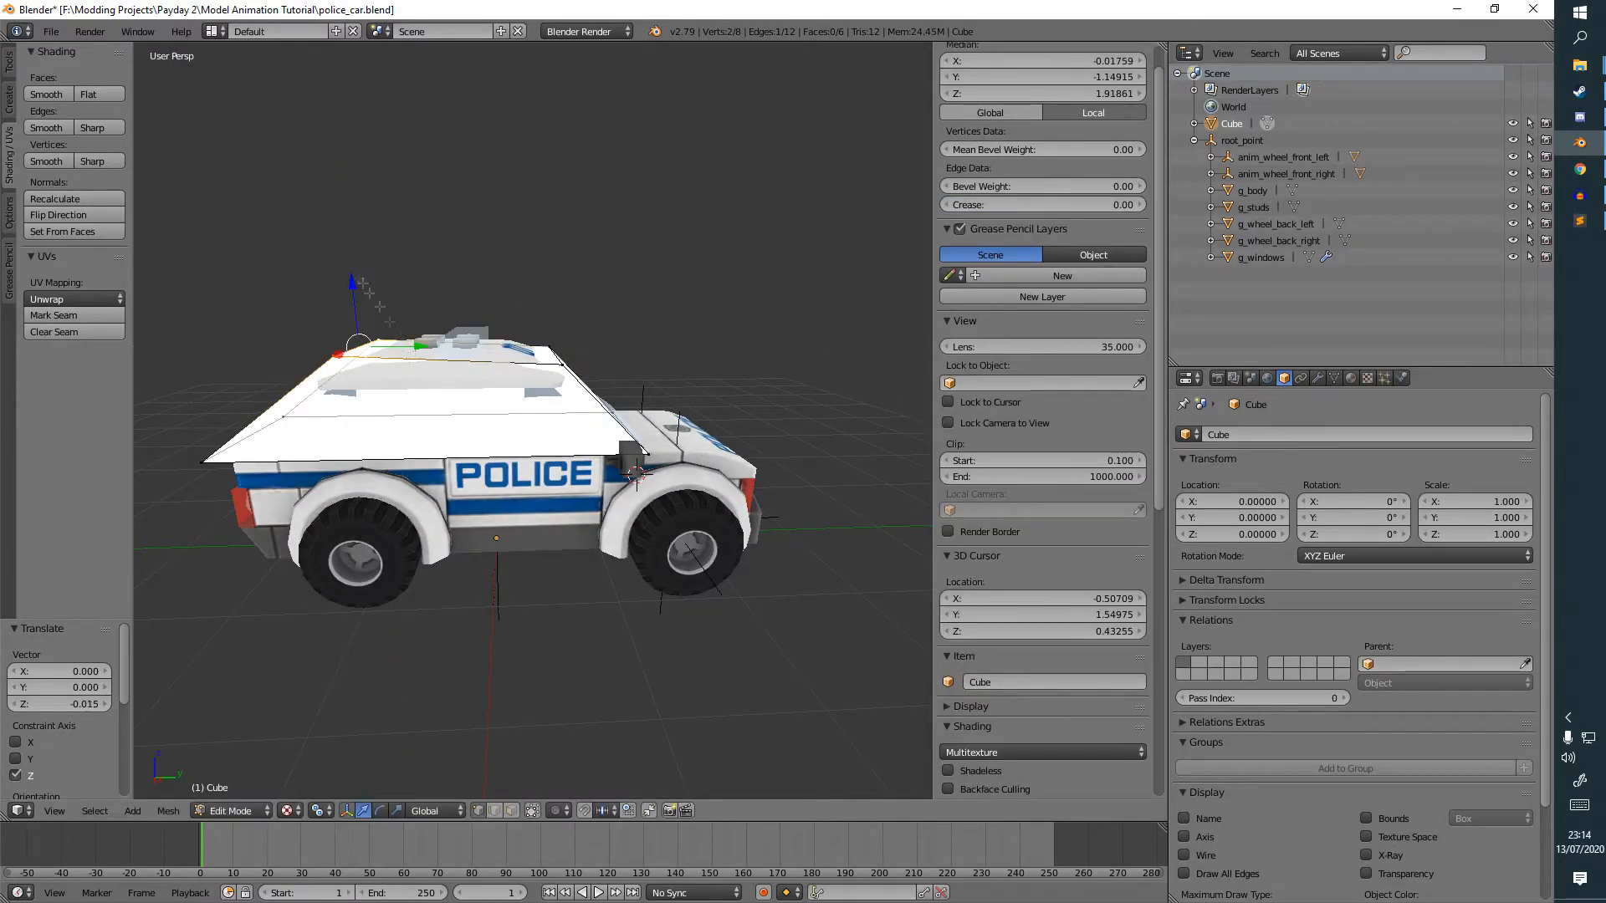
Move the rear and front bottom edges of the cube to line up with the ends of the car's windows.
middle_click_drag(359, 288, 434, 318)
right_click(168, 483)
middle_click_drag(218, 485, 368, 493)
right_click(396, 505, "shift")
left_click_drag(570, 494, 548, 492)
middle_click_drag(535, 492, 766, 448)
left_click_drag(768, 428, 749, 428)
left_click_drag(814, 363, 814, 368)
middle_click_drag(813, 373, 632, 418)
left_click_drag(573, 512, 582, 512)
Extrude the cabin block's bottom face down to the underside of the car.
middle_click_drag(582, 506, 489, 778)
key("a")
left_click(511, 811)
right_click(519, 431)
middle_click_drag(519, 652, 586, 519)
key("e")
left_click(774, 552)
Scale and shift the lower vertices of the extruded block to follow the car's underside.
middle_click_drag(773, 552, 602, 636)
left_click(479, 810)
right_click(600, 547)
right_click(689, 542, "shift")
middle_click_drag(689, 542, 786, 502)
key("s")
left_click_drag(701, 538, 700, 530)
middle_click_drag(377, 535, 452, 753)
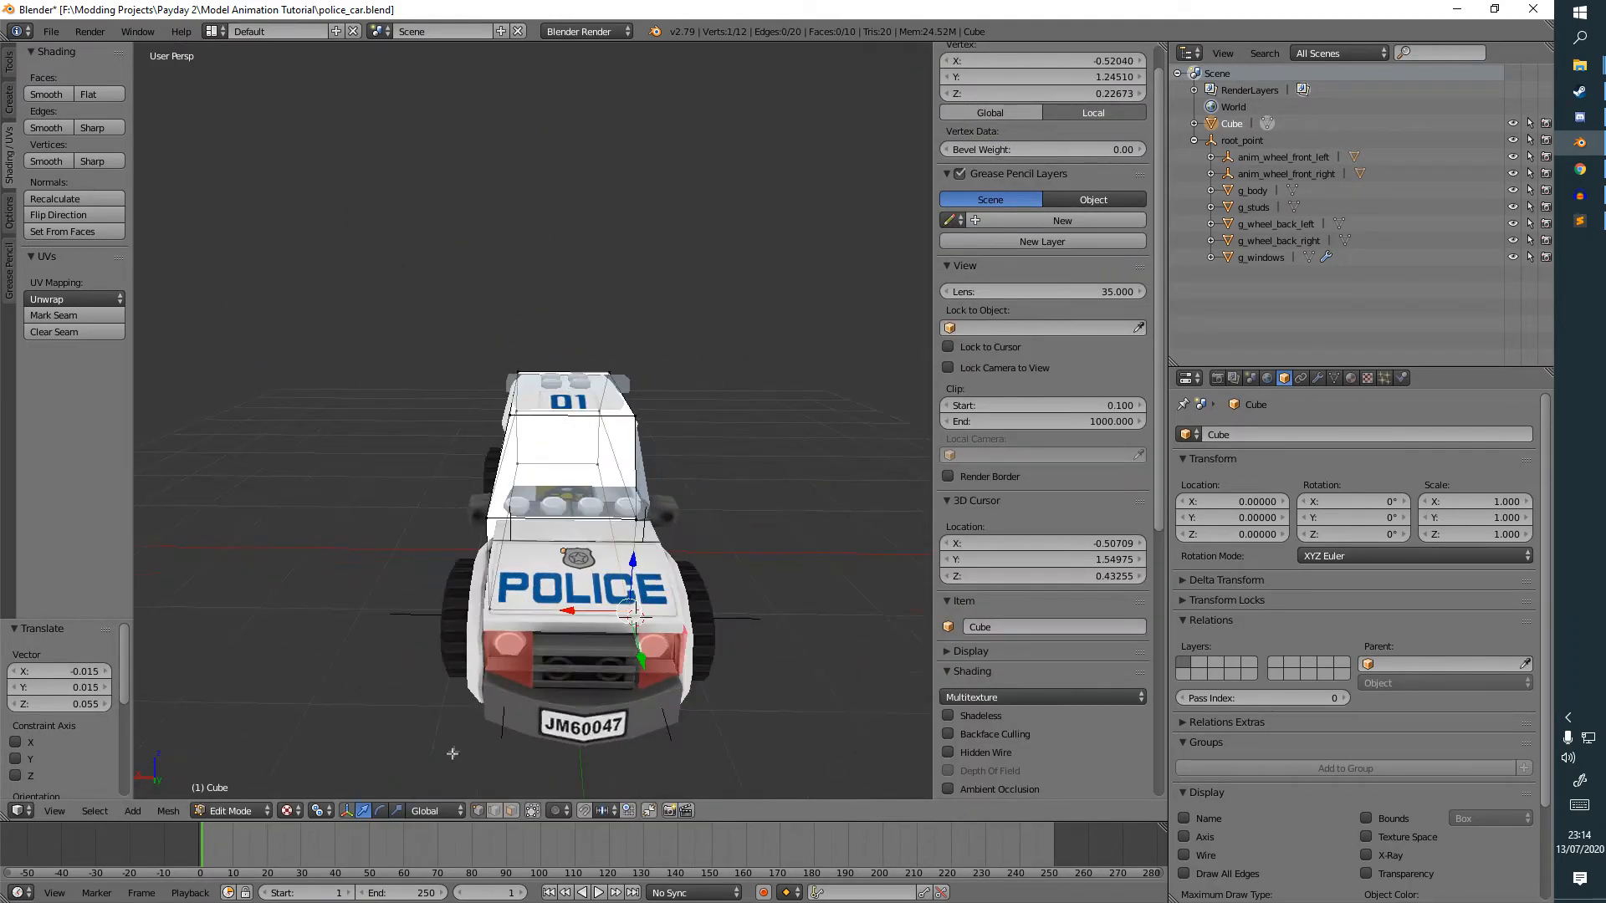
Extrude the lower block's front face forward about 1.21 units to cover the car's bonnet.
left_click(511, 811)
right_click(586, 631)
key("g")
left_click(606, 632)
middle_click_drag(607, 632, 493, 544)
key("e")
left_click(332, 612)
Lower the top front edge of the bonnet block and pull it back to match the car's sloping nose.
left_click(479, 811)
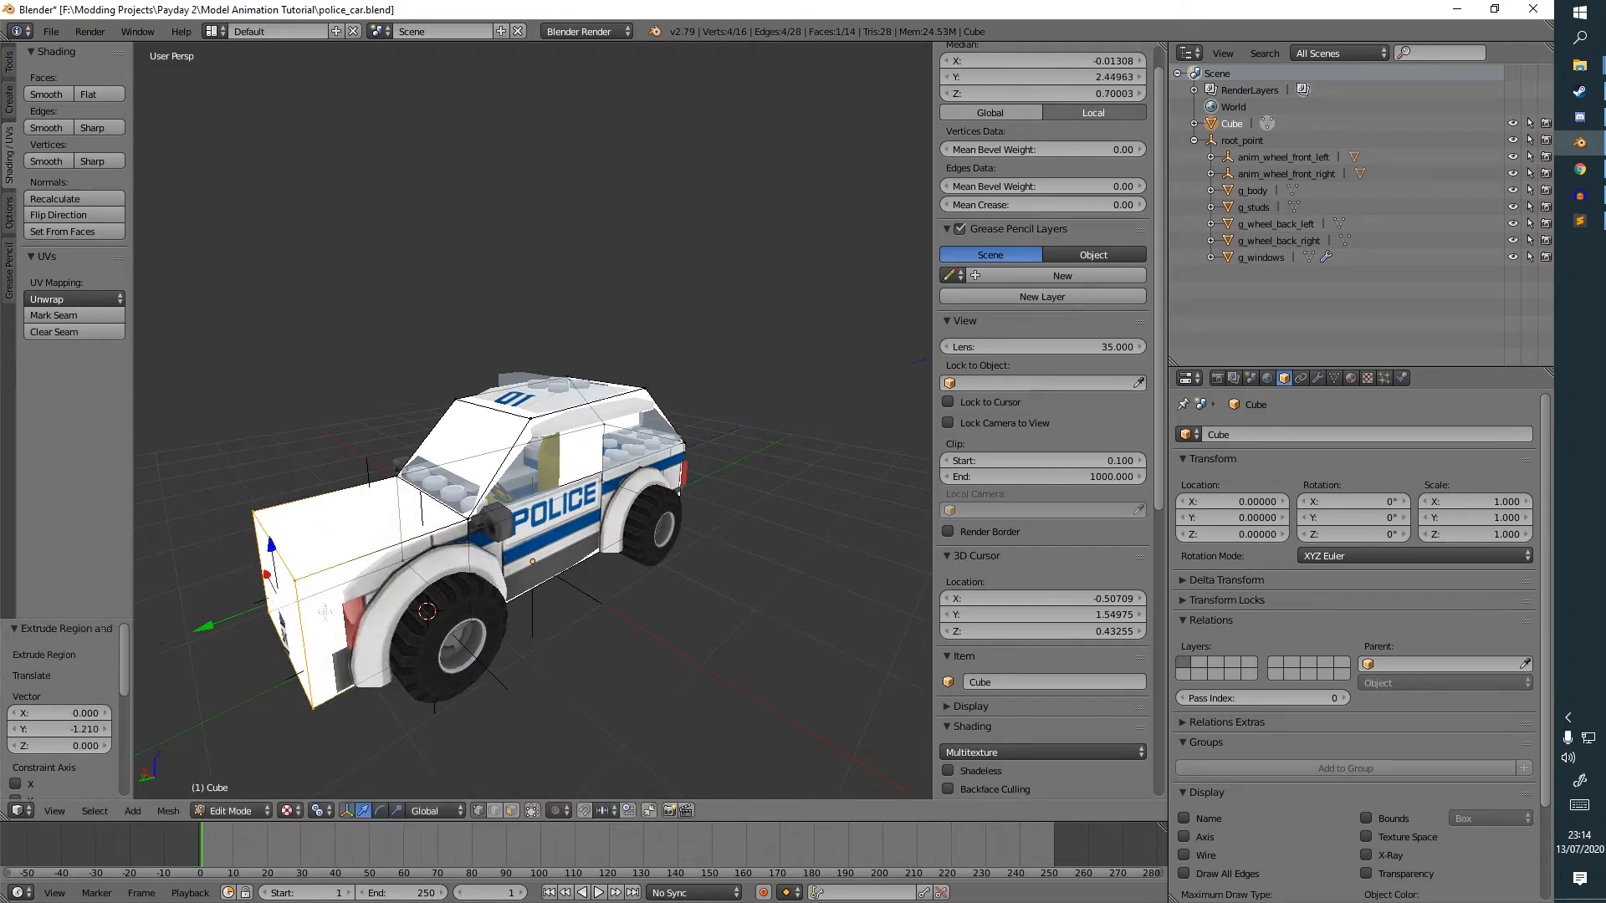
right_click(295, 579)
right_click(254, 512, "shift")
middle_click_drag(276, 535, 468, 468)
left_click_drag(491, 451, 491, 508)
middle_click_drag(491, 509, 310, 493)
left_click_drag(177, 483, 234, 477)
key("a")
Return to Object Mode and examine the collision shape's fit, with g_body temporarily hidden.
middle_click_drag(251, 502, 413, 666)
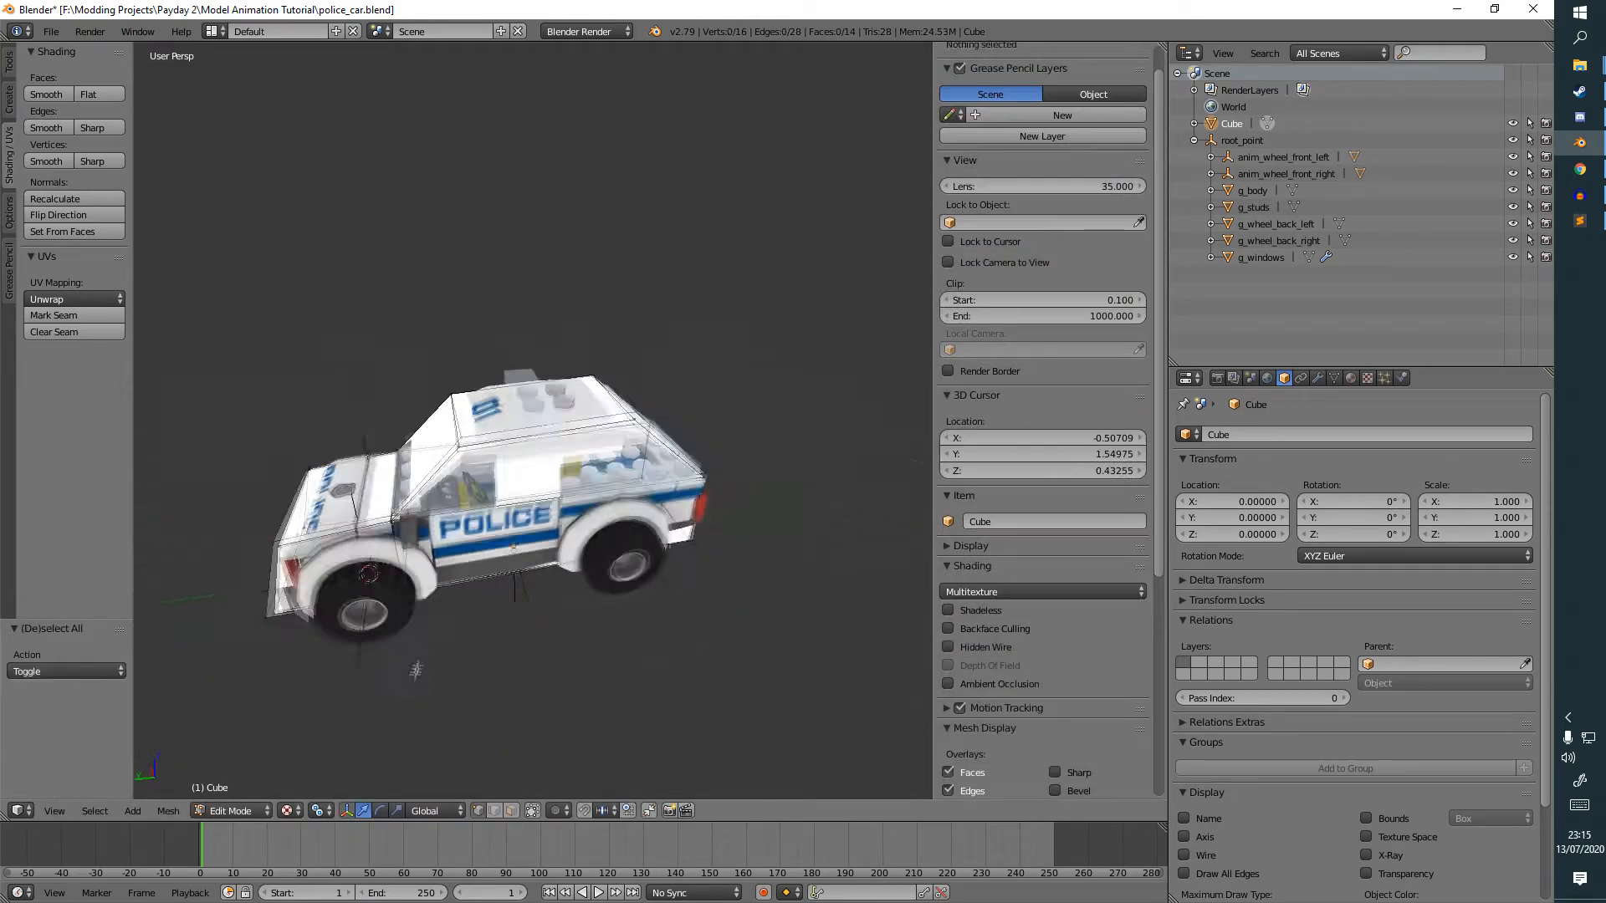
scroll(585, 543, "down", 2)
key("Tab")
key("a")
left_click(1513, 191)
middle_click_drag(642, 552, 669, 559)
middle_click_drag(399, 645, 475, 634)
right_click(478, 544)
middle_click_drag(656, 604, 729, 471)
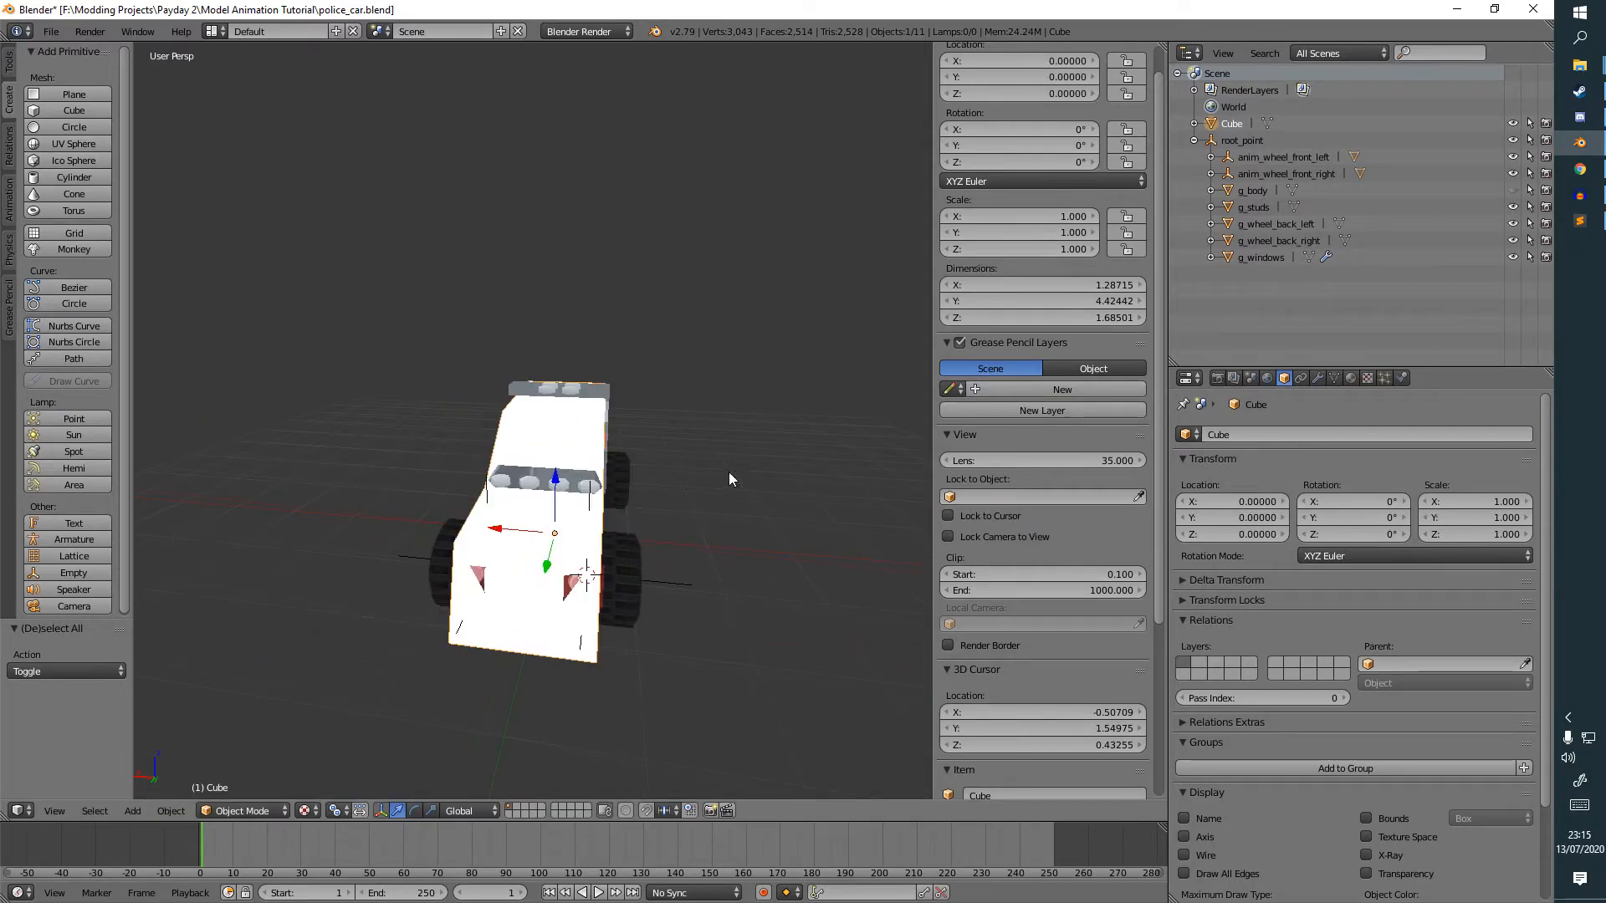
left_click(1513, 191)
middle_click_drag(631, 489, 564, 452)
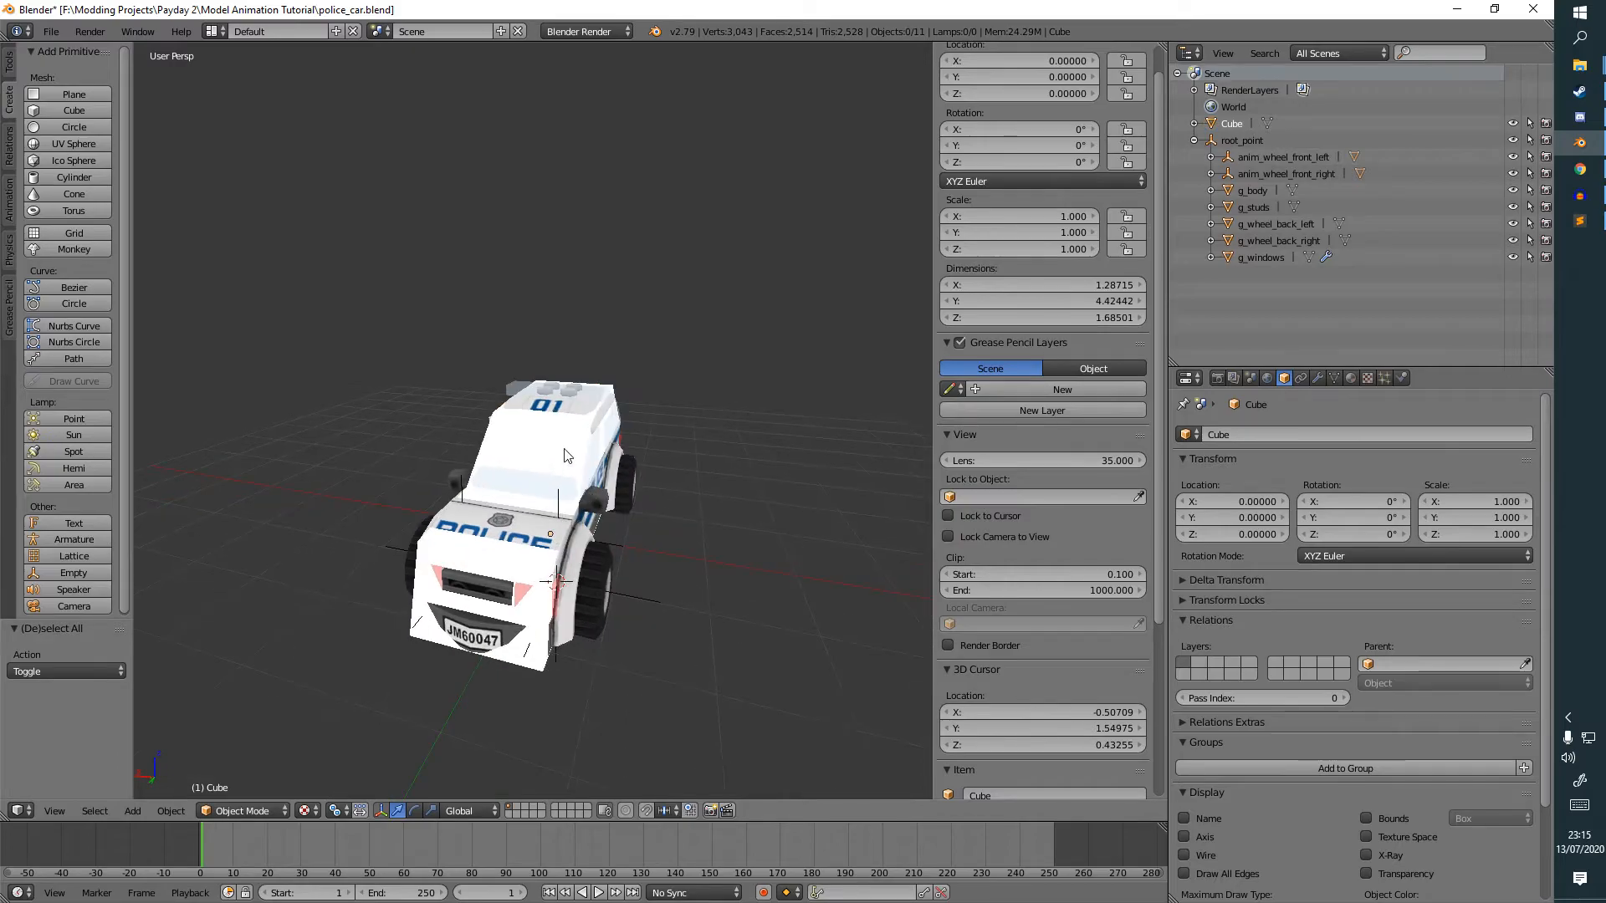
middle_click_drag(579, 520, 695, 629)
key("g")
left_click(637, 453)
middle_click_drag(637, 454, 560, 520)
key("ctrl+z")
Rename the cube to c_body and save the Blender file over the existing one.
key("a")
key("ctrl+s")
left_click(673, 539)
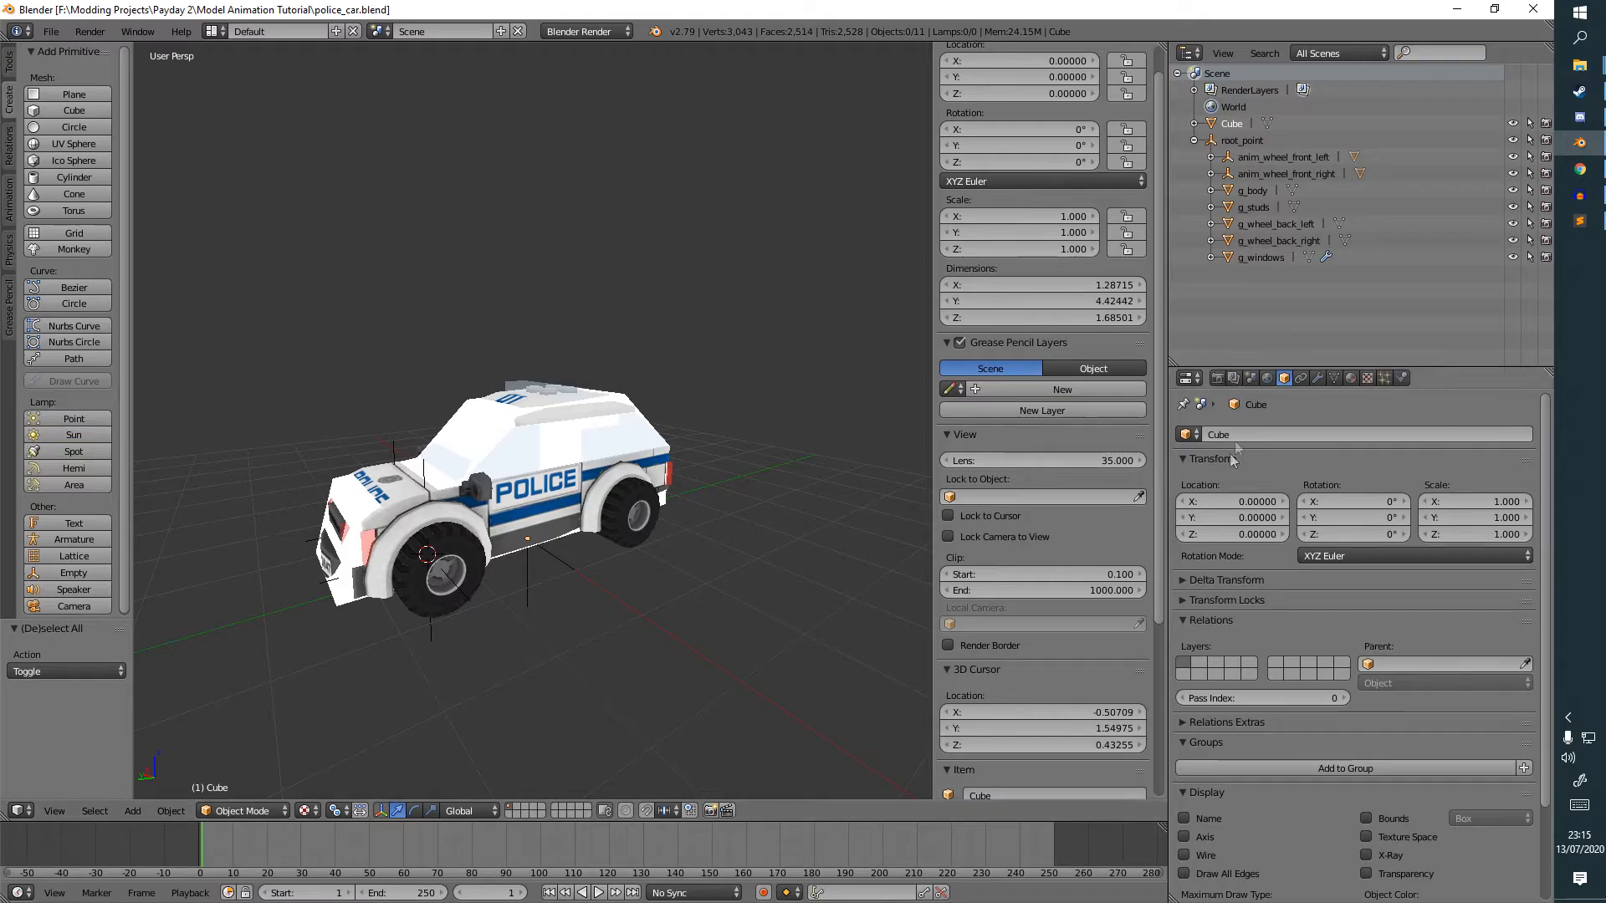
left_click(1255, 430)
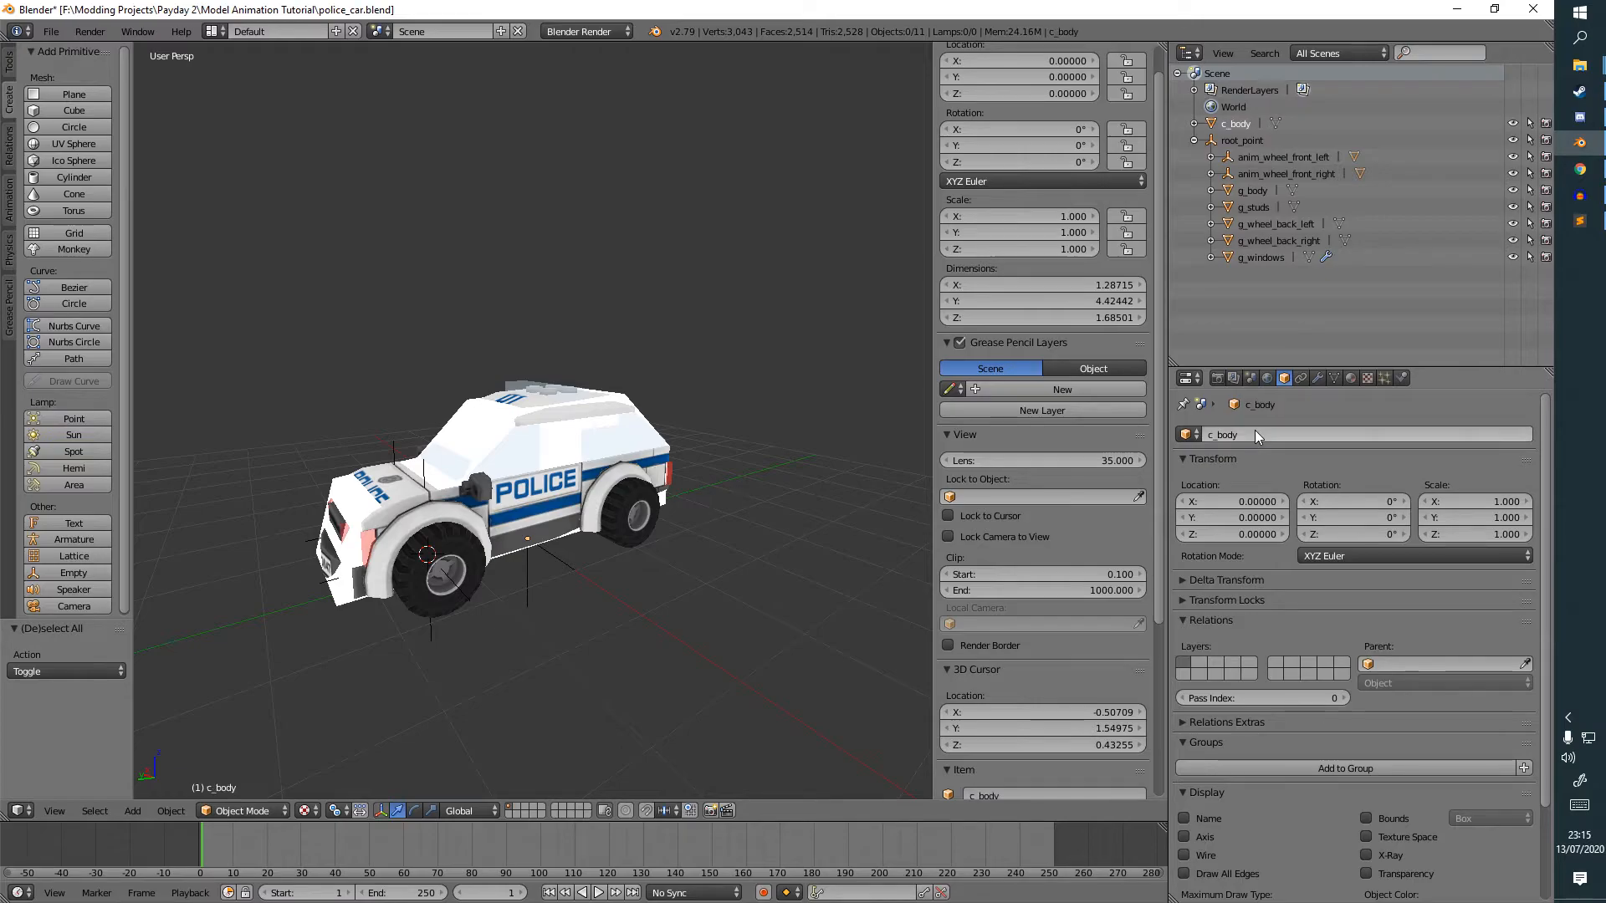
key("ctrl+s")
left_click(1254, 430)
Parent c_body to root_point and save the Blender file.
left_click_drag(1236, 124, 1233, 132)
middle_click_drag(686, 360, 696, 560)
key("ctrl+s")
left_click(498, 608)
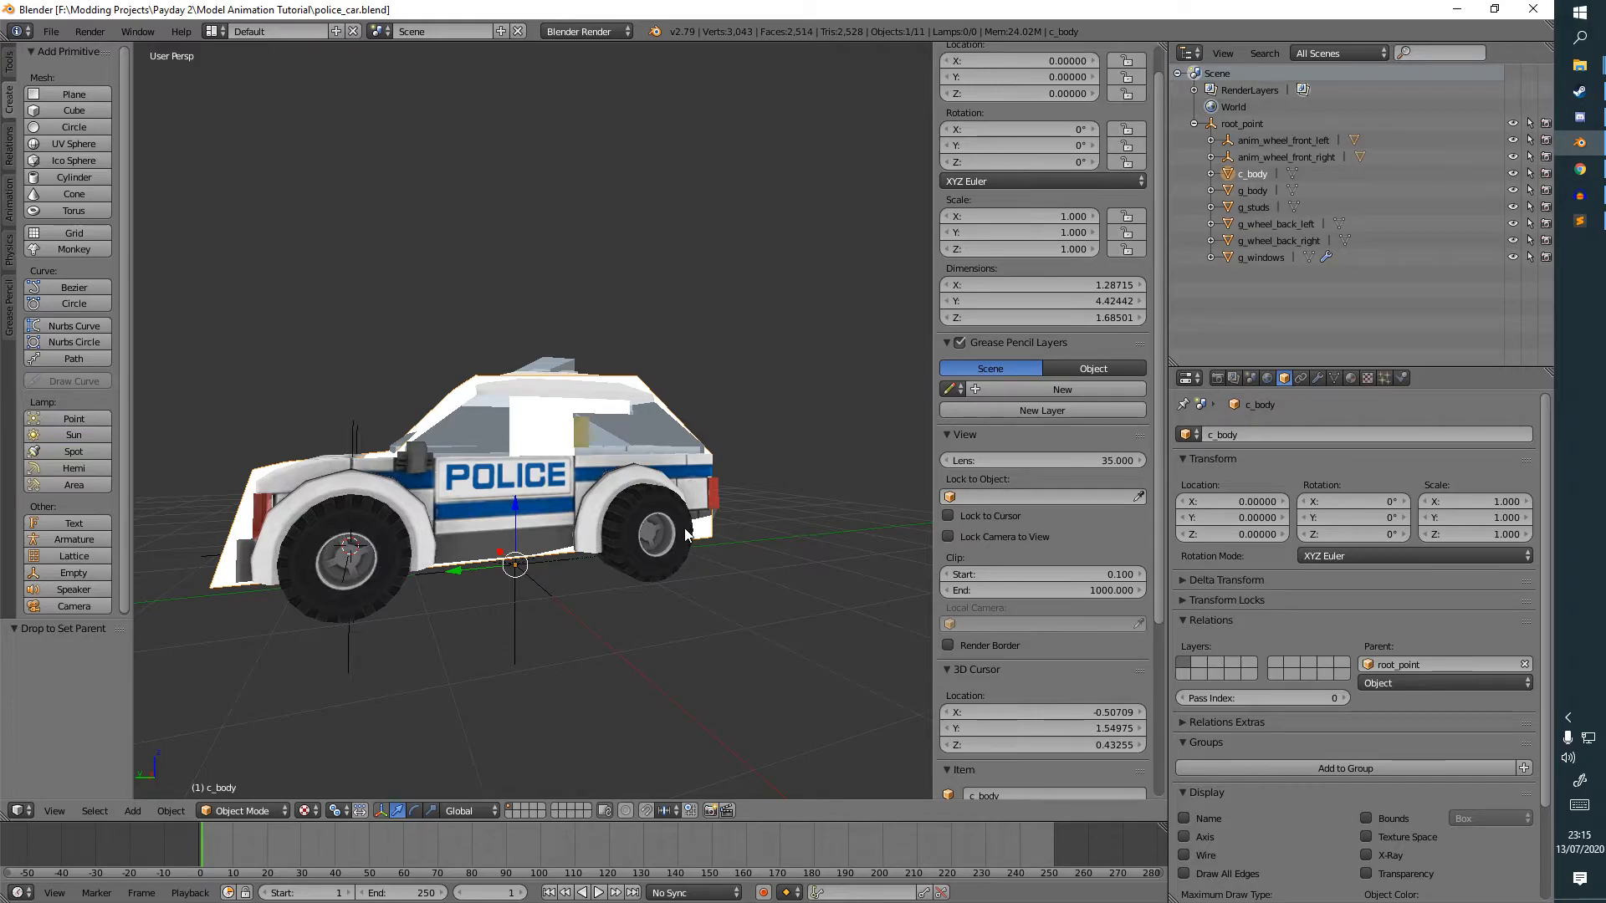
middle_click_drag(708, 549, 741, 579)
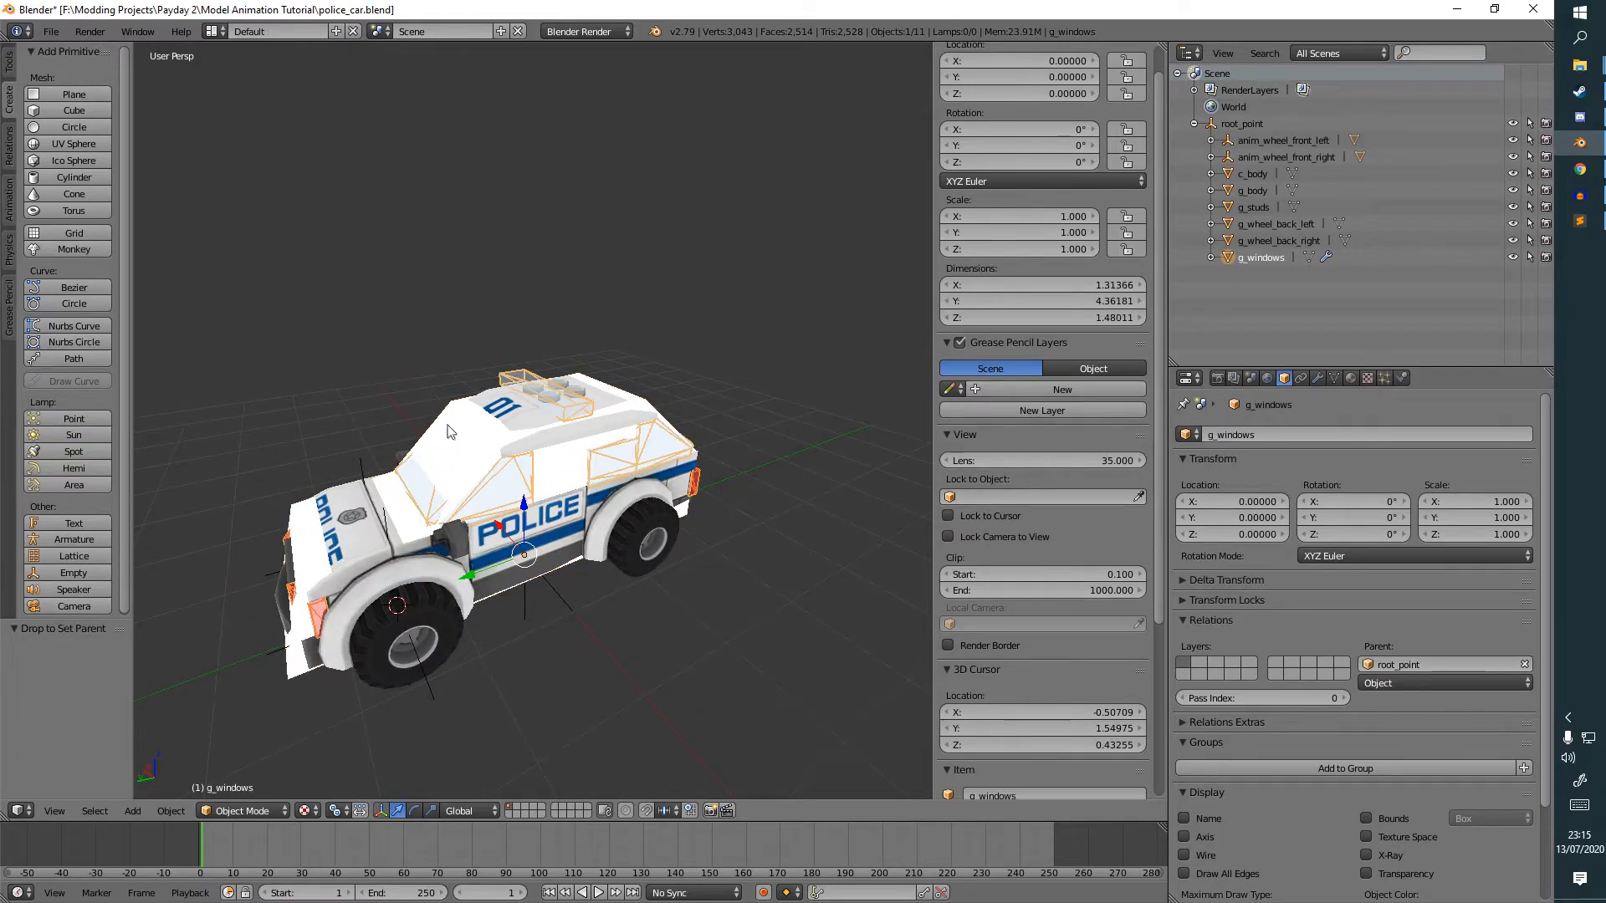
middle_click_drag(490, 472, 542, 600)
key("ctrl+s")
left_click(586, 535)
Deselect everything and add a second cube mesh to the scene.
middle_click_drag(761, 549, 667, 563)
key("a")
left_click(170, 811)
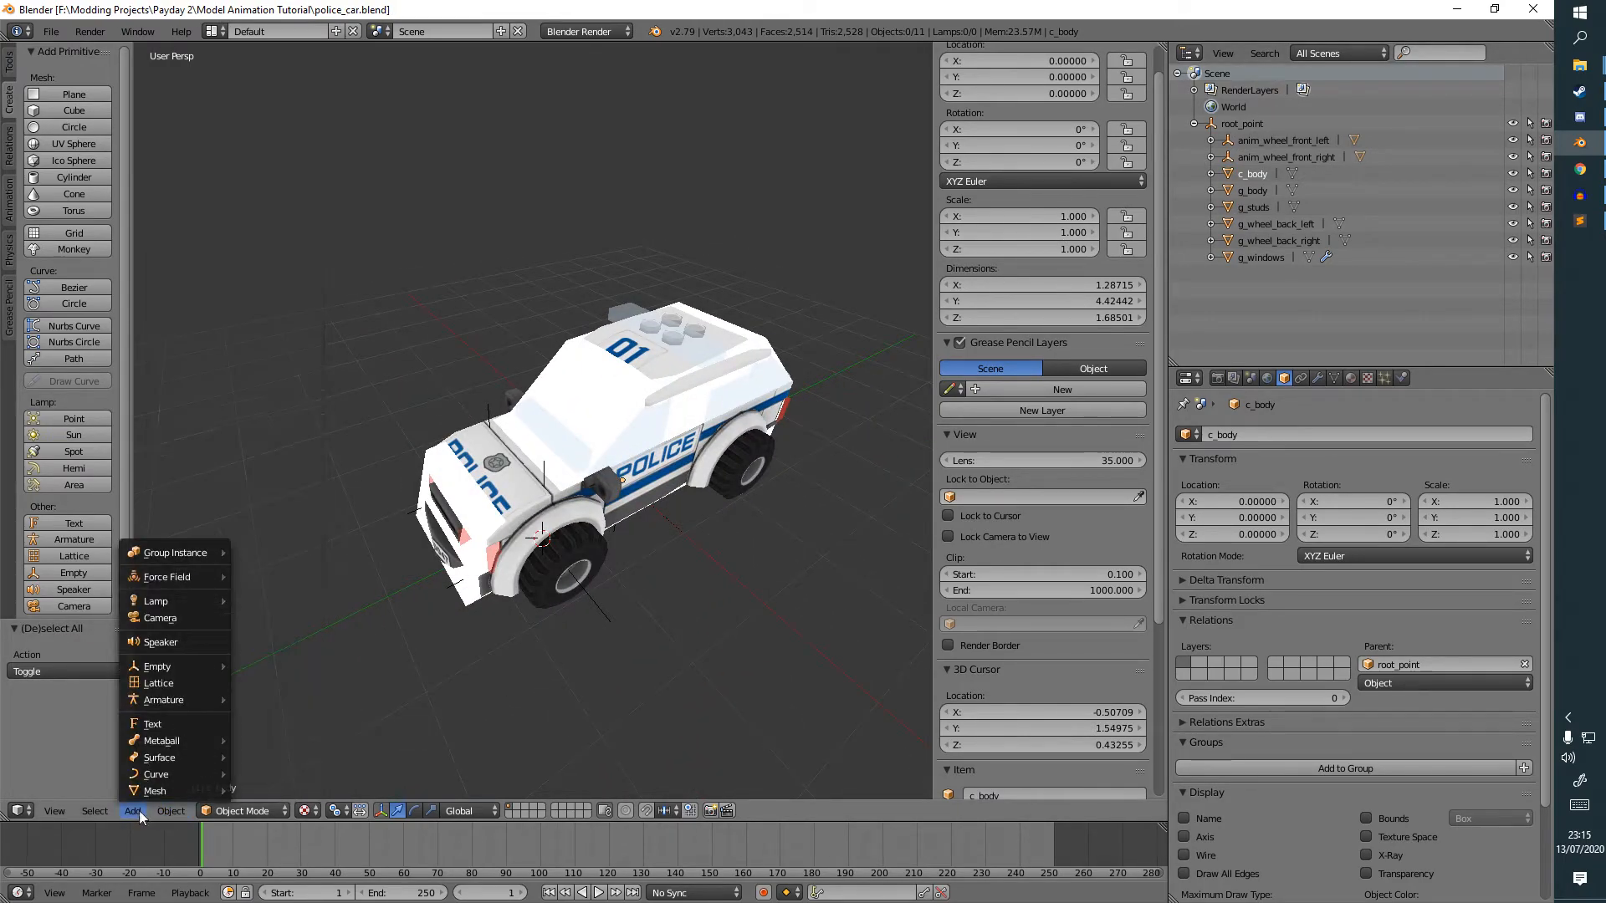
mouse_move(139, 811)
mouse_move(172, 791)
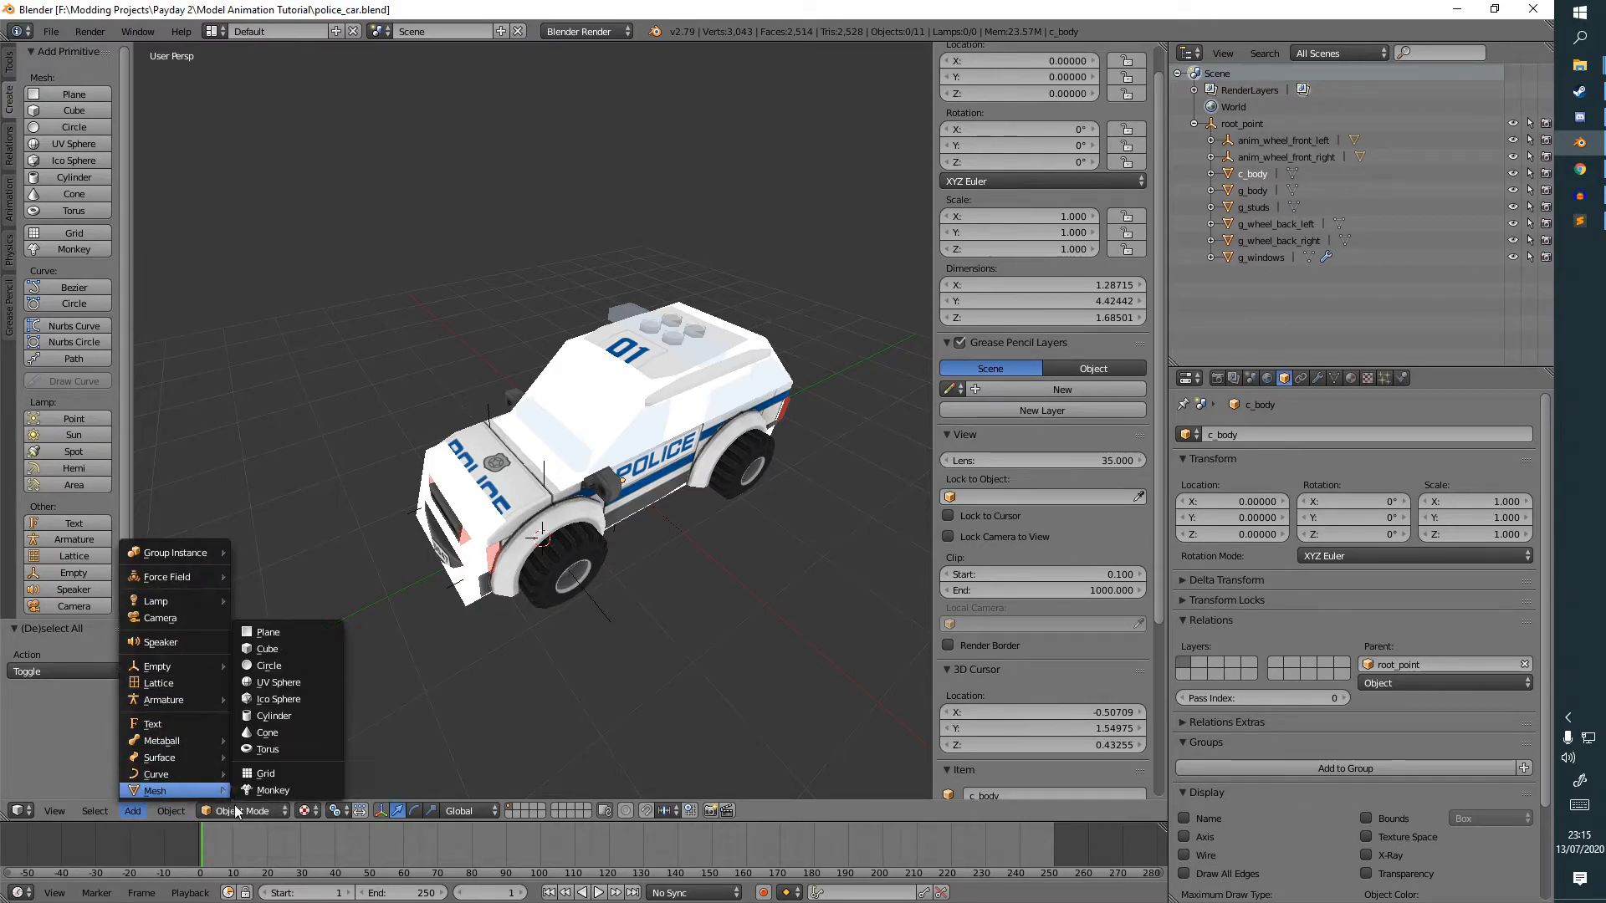
left_click(260, 650)
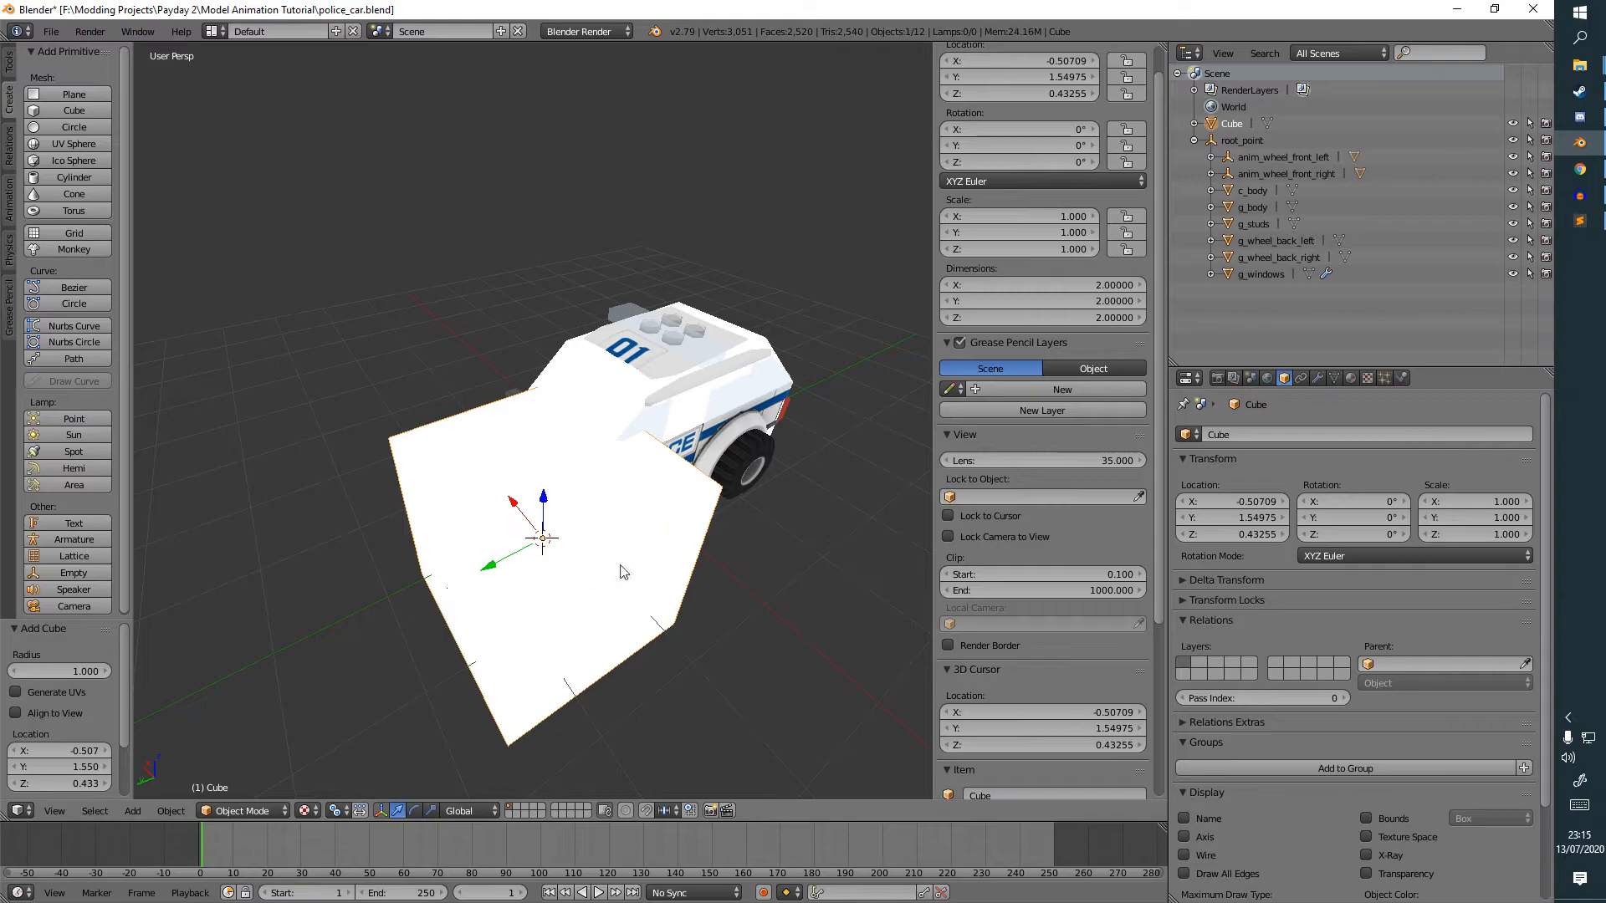
Set the second cube's location to 0 on all three axes.
middle_click_drag(622, 572, 699, 537)
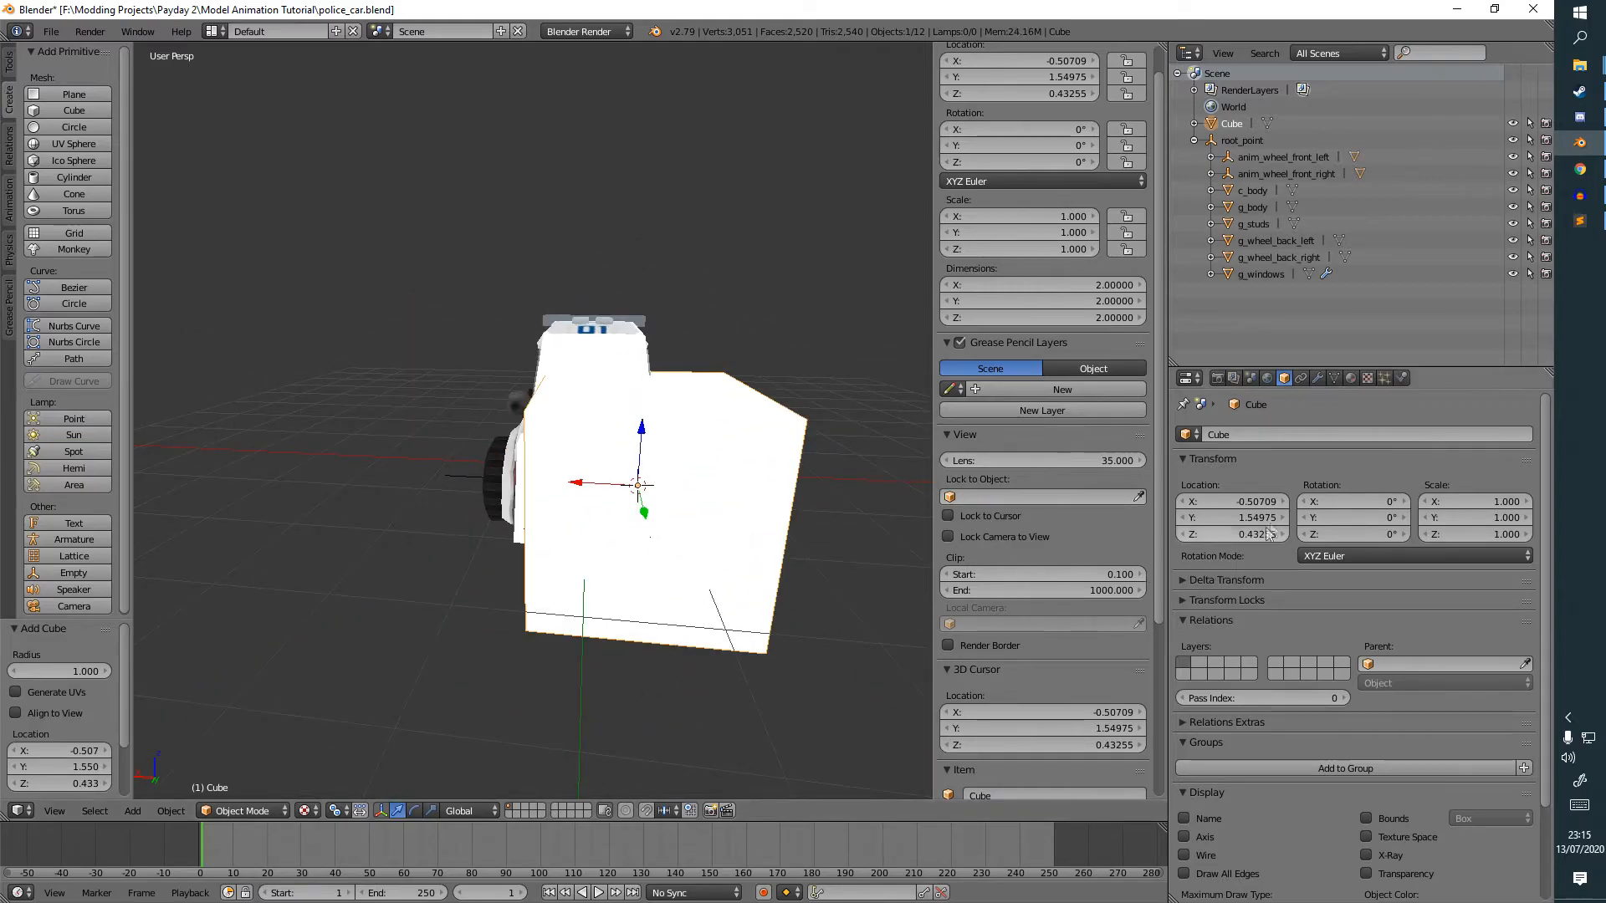
type("0")
key("Tab")
type("0")
key("Tab")
type("0")
key("Return")
Switch the second cube to Edit Mode.
middle_click_drag(757, 519, 351, 652)
left_click(243, 810)
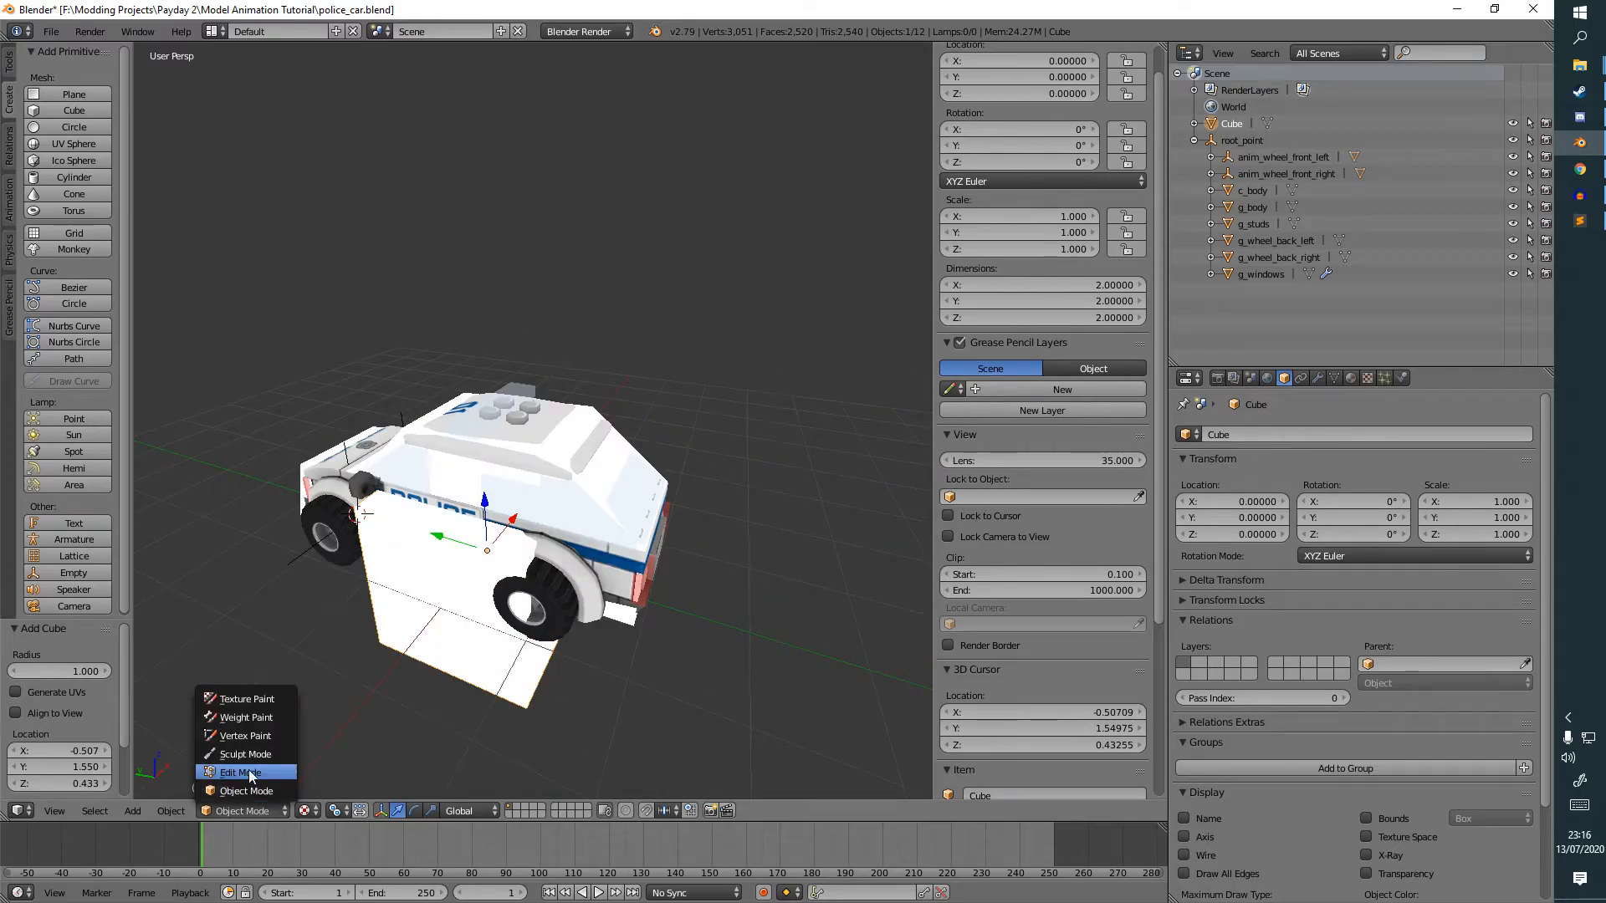
left_click(248, 770)
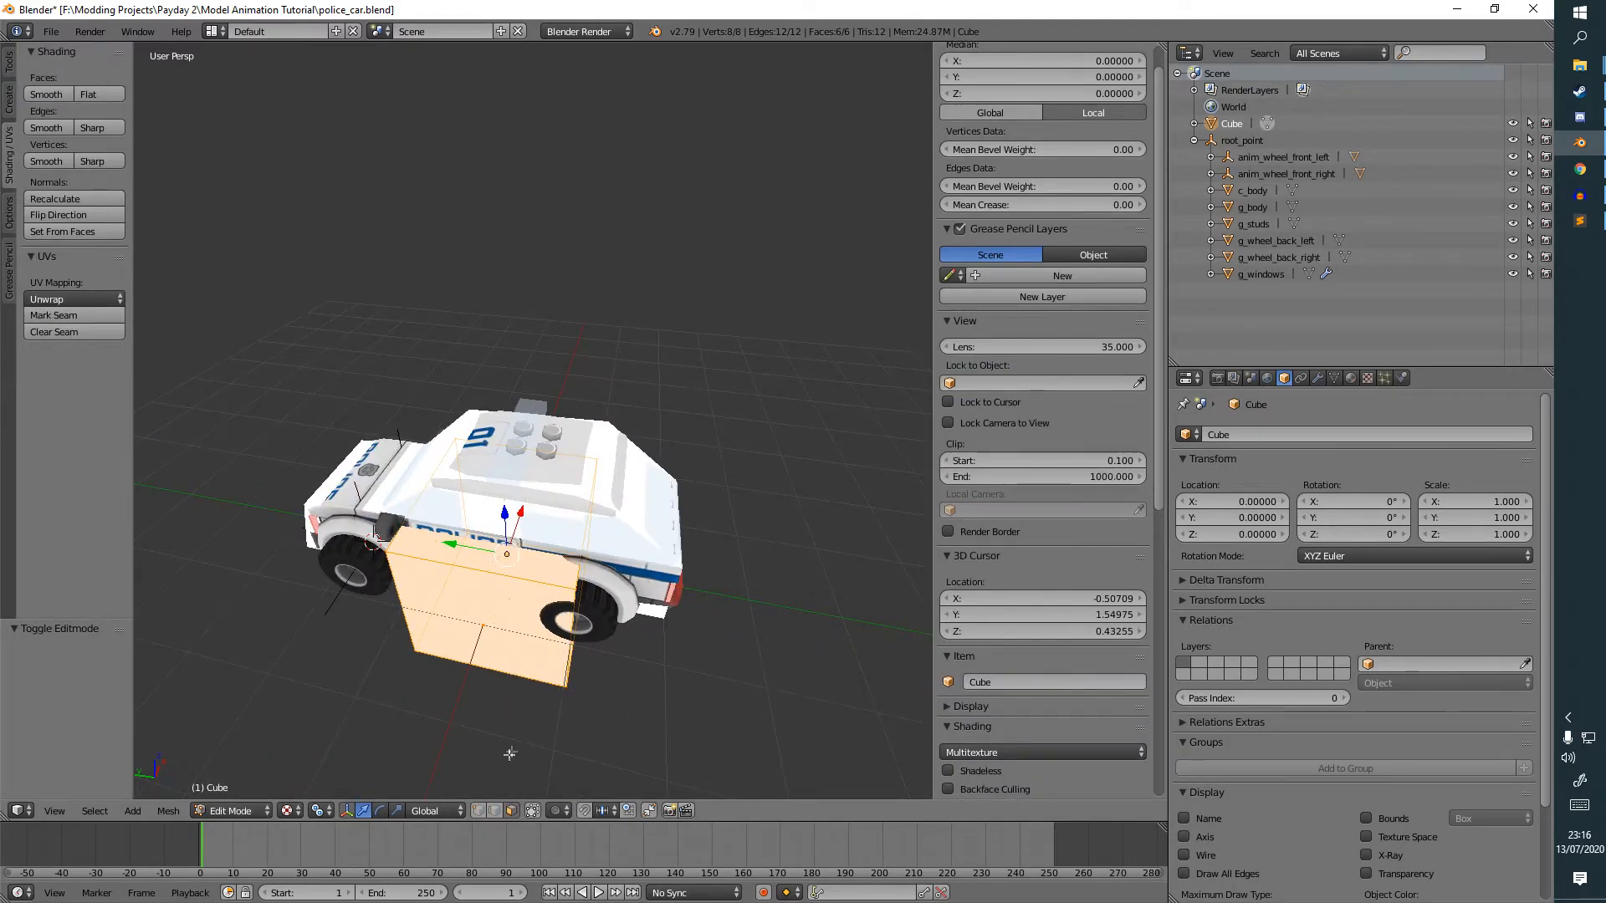
right_click(447, 547)
middle_click_drag(435, 546, 495, 514)
right_click(492, 514)
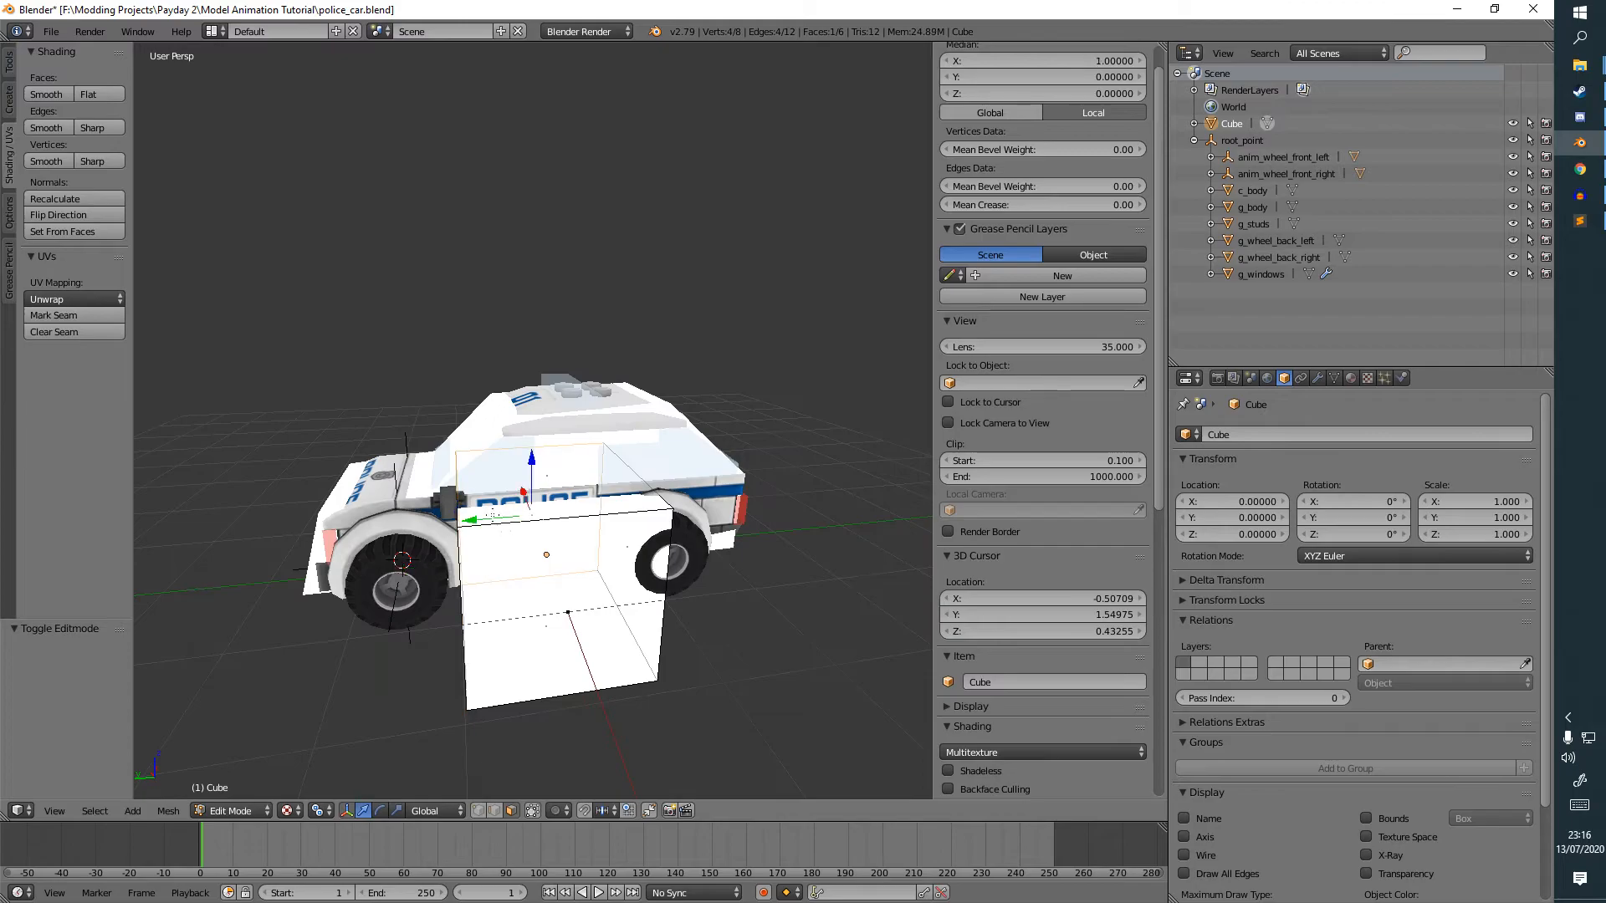
left_click_drag(532, 461, 532, 368)
key("ctrl+z")
Raise the second cube's top face above the roof of the police car.
middle_click_drag(533, 585, 553, 642)
right_click(567, 569)
middle_click_drag(576, 523, 558, 415)
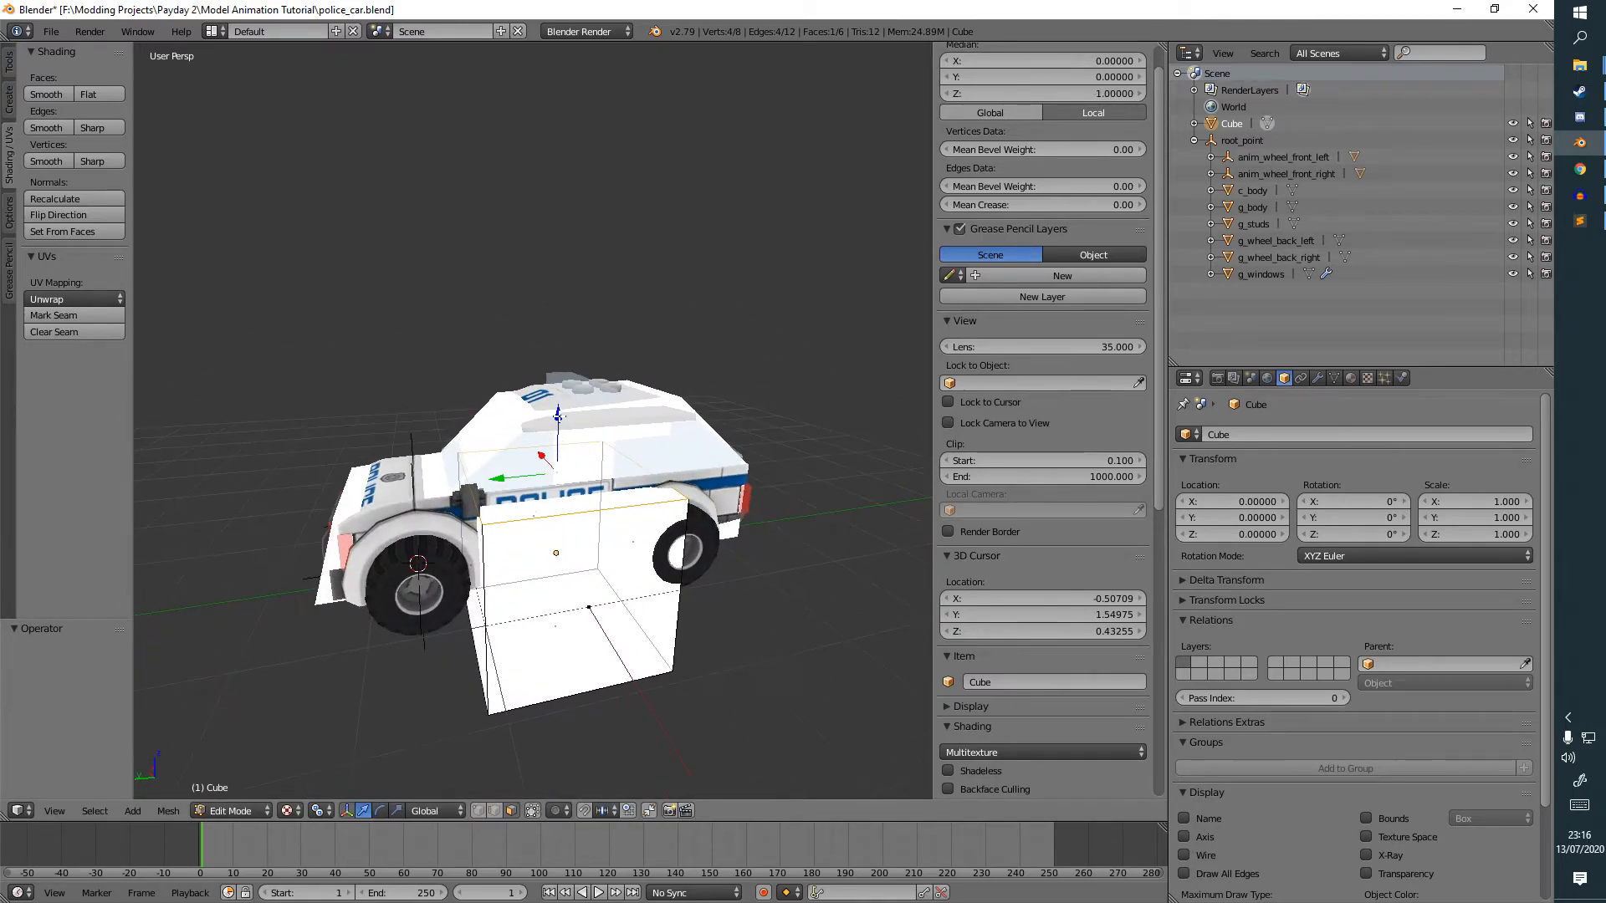
left_click_drag(562, 409, 561, 312)
middle_click_drag(562, 368, 561, 435)
Move the cube's bottom face up to just below the wheels, at about Z -0.14.
middle_click_drag(569, 627, 529, 569)
right_click(588, 447)
left_click_drag(529, 570, 541, 459)
middle_click_drag(540, 459, 368, 520)
right_click(498, 415)
middle_click_drag(498, 414, 489, 363)
left_click_drag(475, 326, 475, 311)
mouse_move(482, 560)
middle_mouse_down()
mouse_move(480, 477)
mouse_move(470, 522)
mouse_move(491, 563)
middle_mouse_up()
left_click_drag(487, 472, 487, 479)
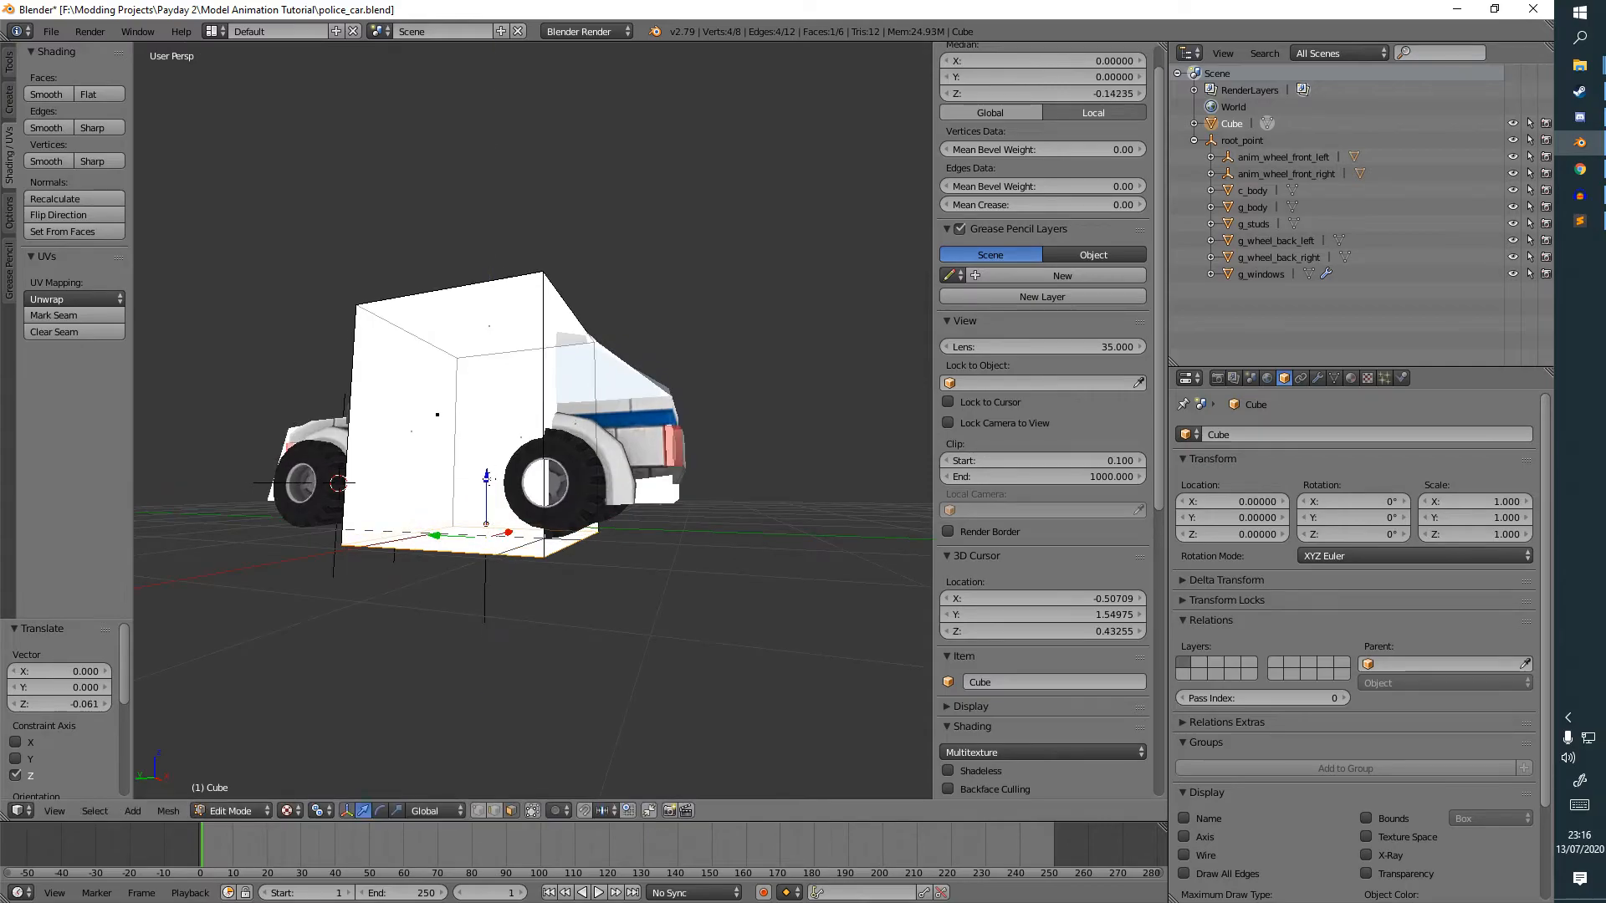
Extend the cube's rear face backwards along Y past the back of the car.
right_click(569, 414)
middle_click_drag(570, 414, 566, 456)
left_click_drag(519, 460, 615, 479)
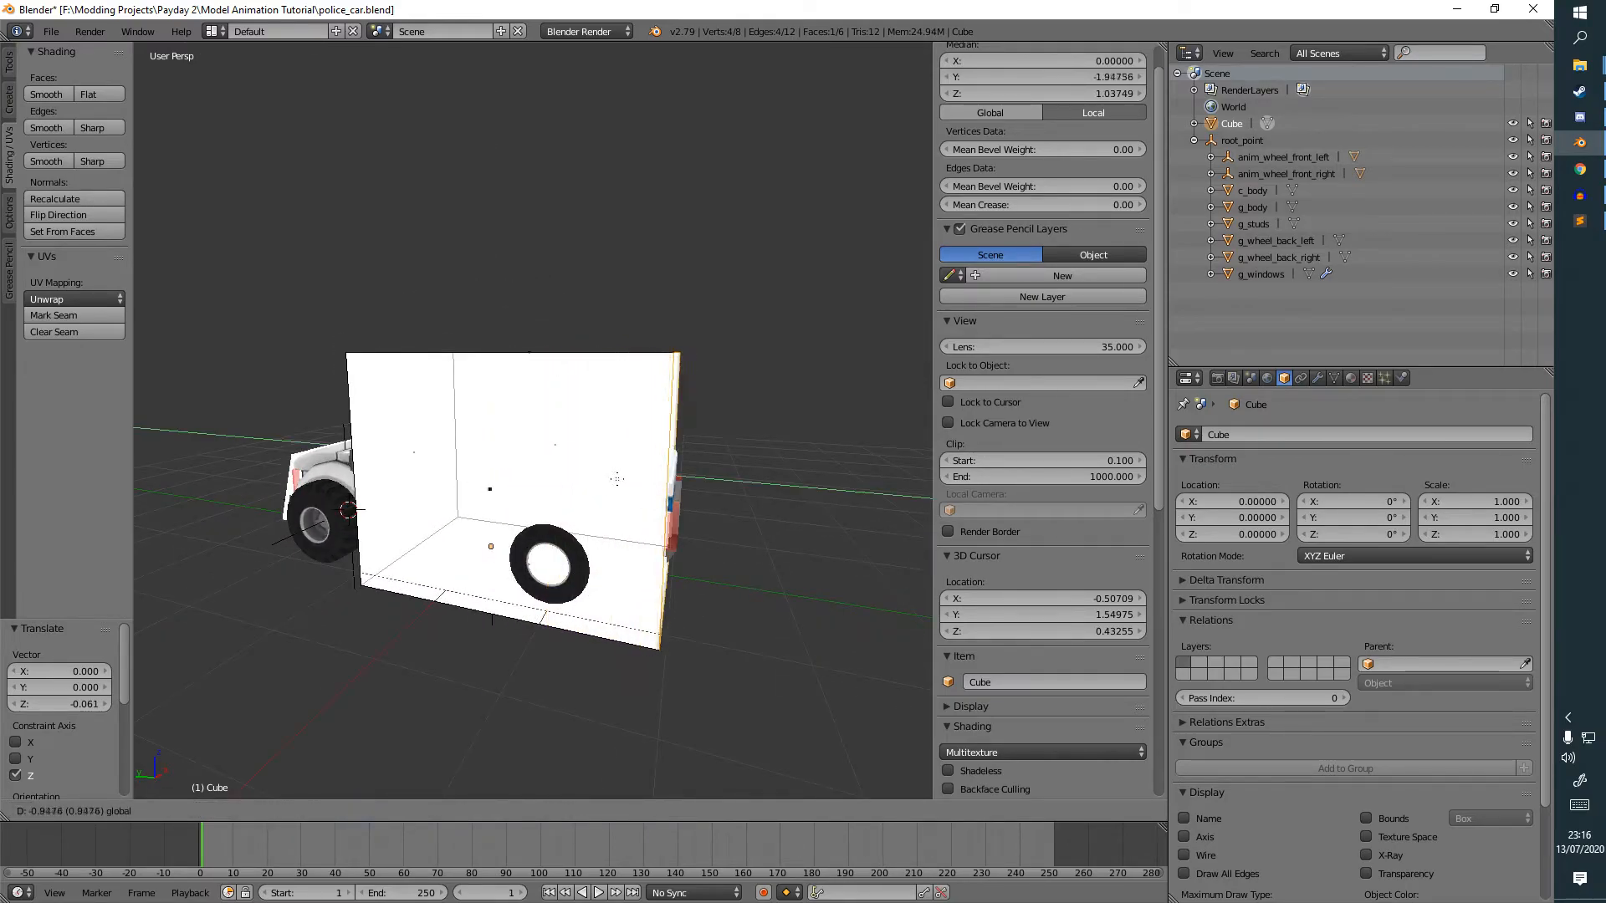
left_click(631, 480)
Move the cube's front and side faces outward to enclose the car, making a box about 2.35 × 4.68 × 2.36.
middle_click_drag(631, 480, 558, 466)
right_click(559, 466)
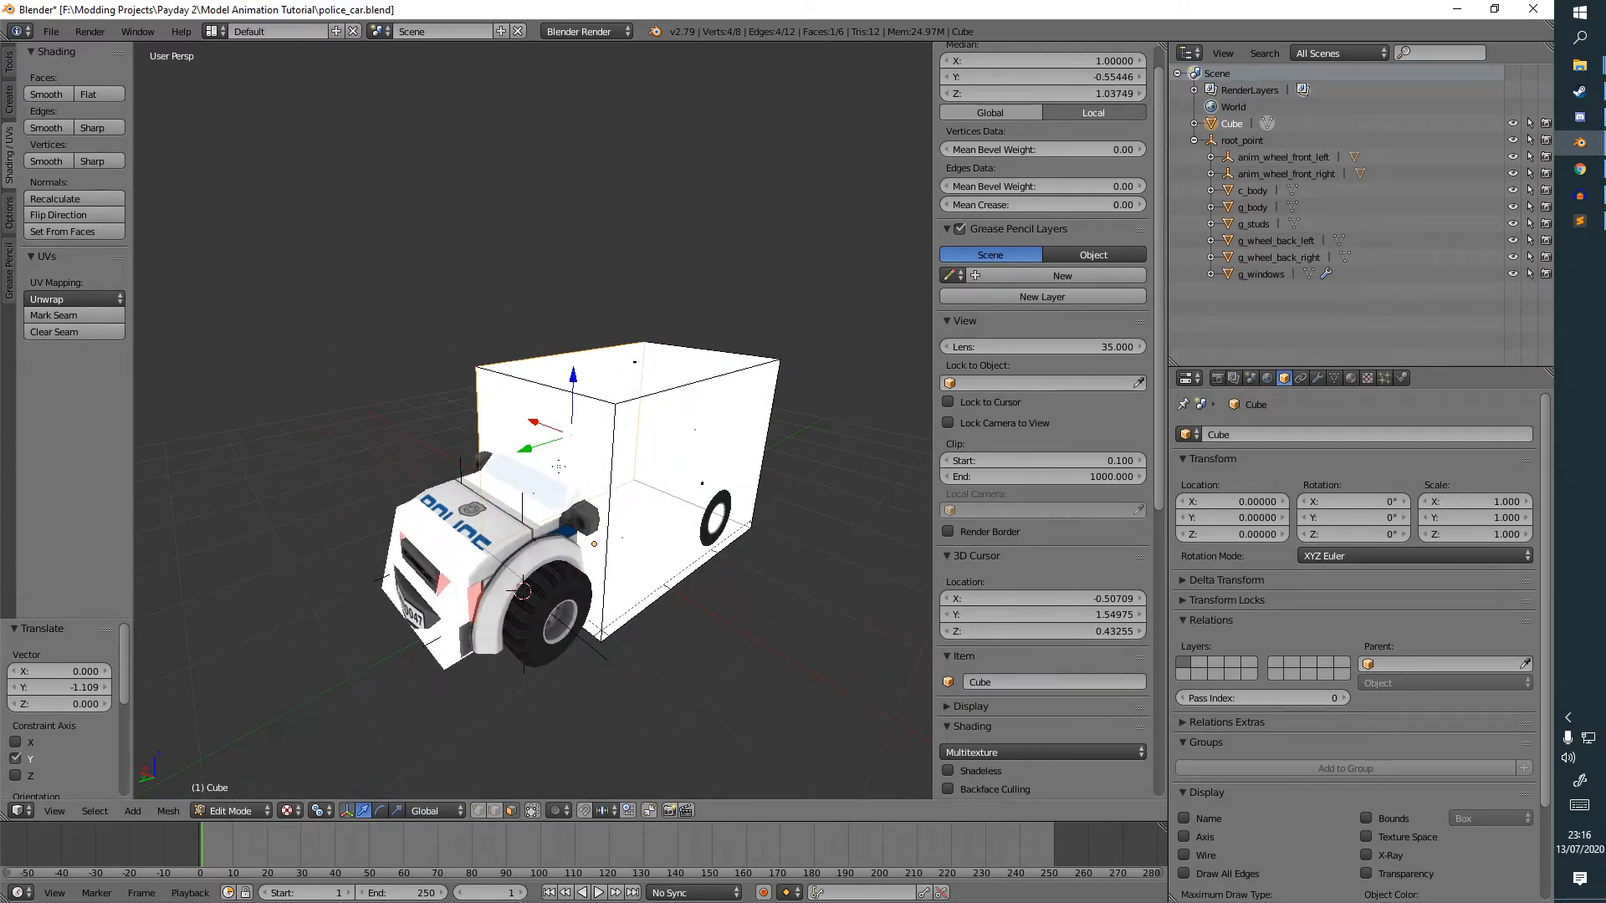
left_click_drag(507, 509, 337, 564)
mouse_move(639, 499)
left_mouse_down()
mouse_move(665, 515)
mouse_move(648, 504)
left_mouse_up()
middle_click_drag(649, 504, 798, 479)
right_click(612, 450)
left_click_drag(498, 446, 482, 448)
middle_click_drag(482, 448, 377, 405)
Deselect the mesh, return to Object Mode and select the enclosing cube.
key("a")
left_click(224, 813)
left_click(240, 791)
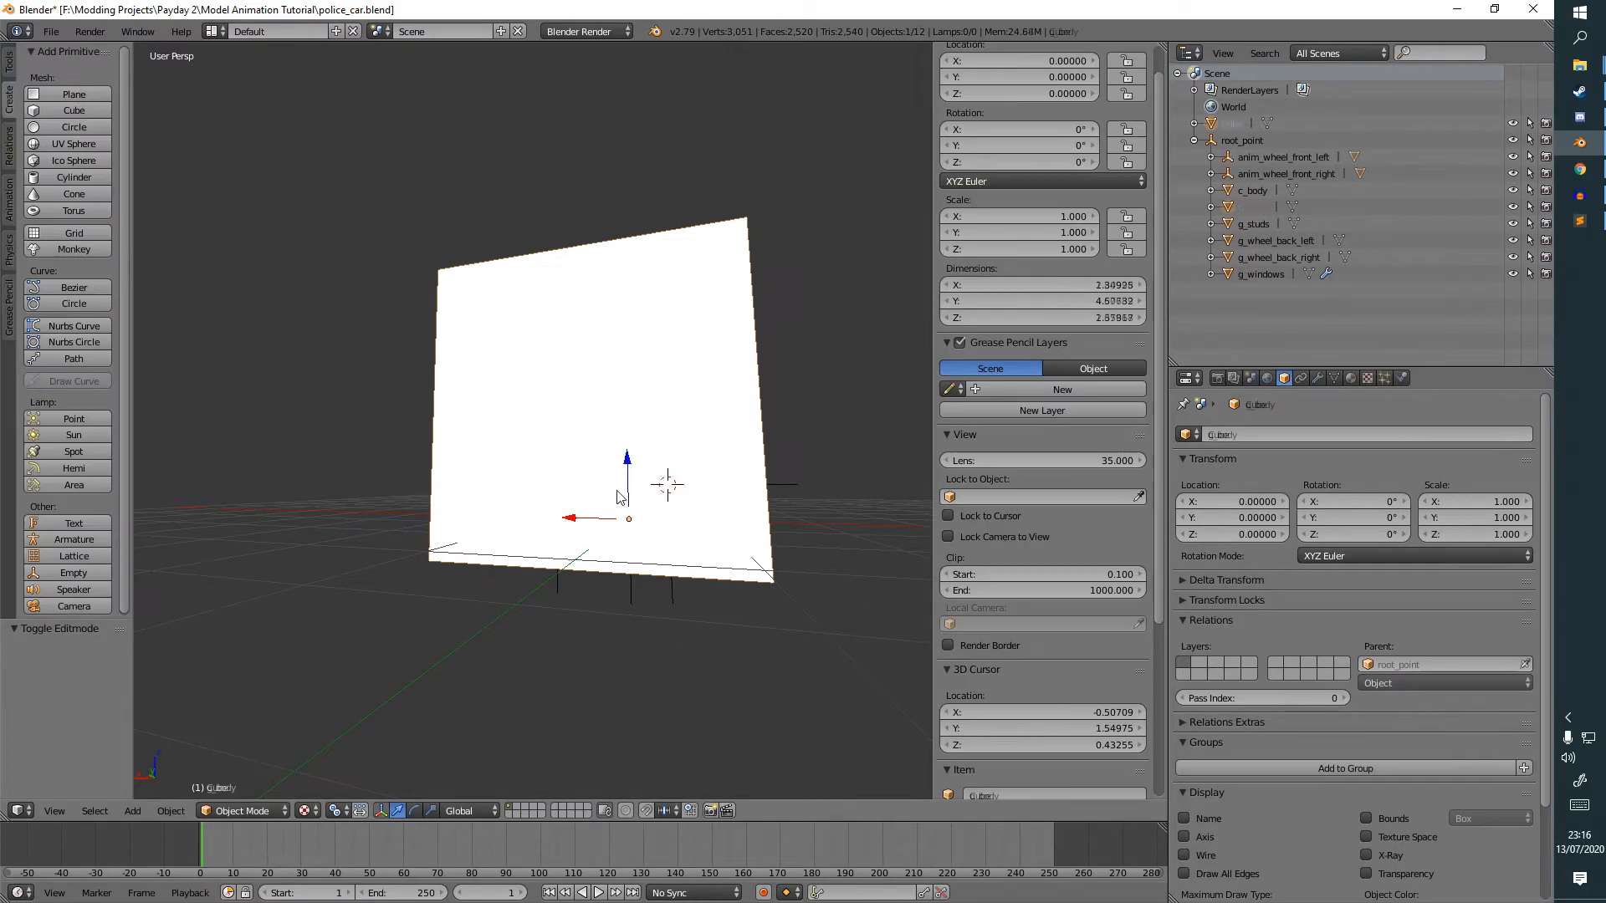
middle_click_drag(518, 552, 601, 606)
key("g")
right_click(342, 407)
middle_click_drag(342, 407, 418, 459)
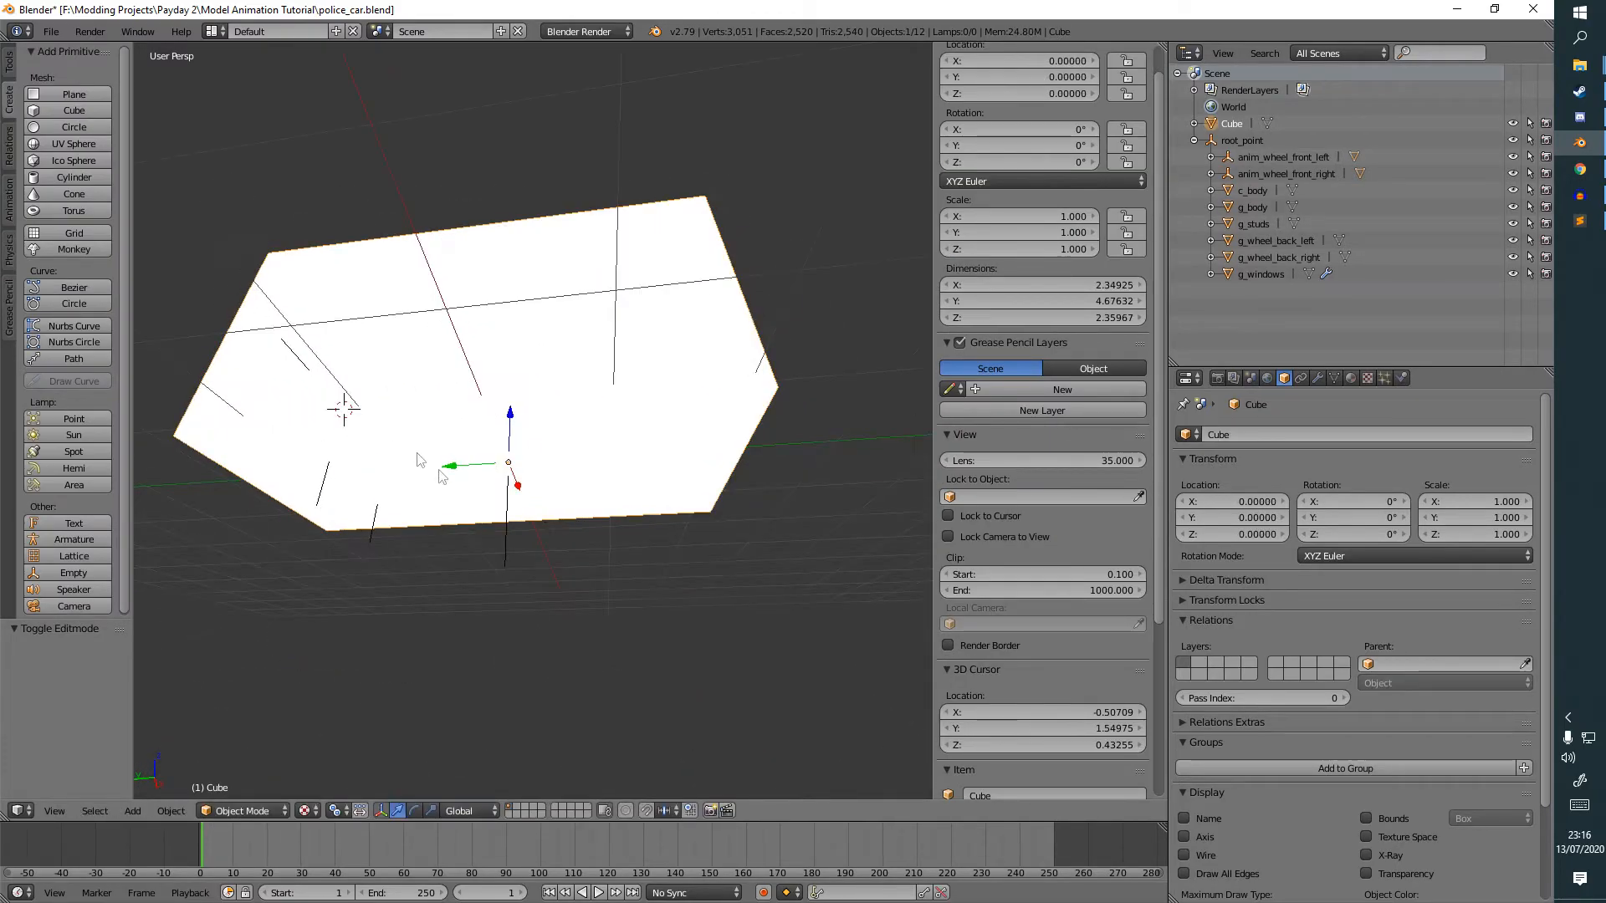
Rename the enclosing cube to co_cull and save the Blender file over the existing one.
scroll(549, 549, "down", 4)
middle_click_drag(523, 468, 679, 626)
key("a")
key("ctrl+s")
left_click(776, 471)
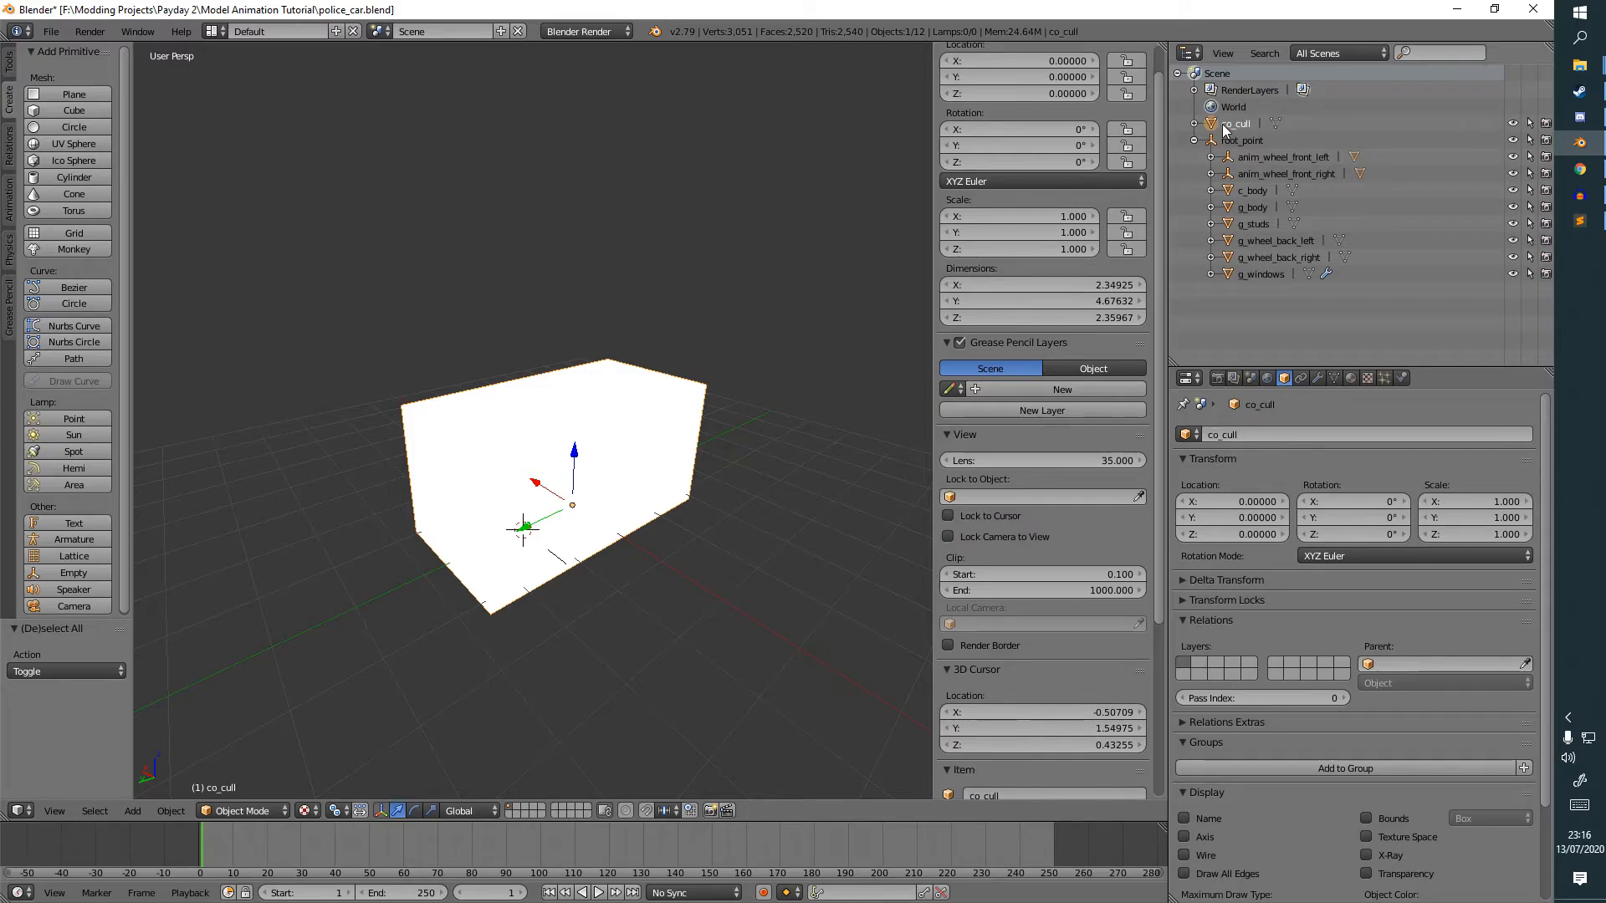
key("ctrl+s")
left_click(699, 309)
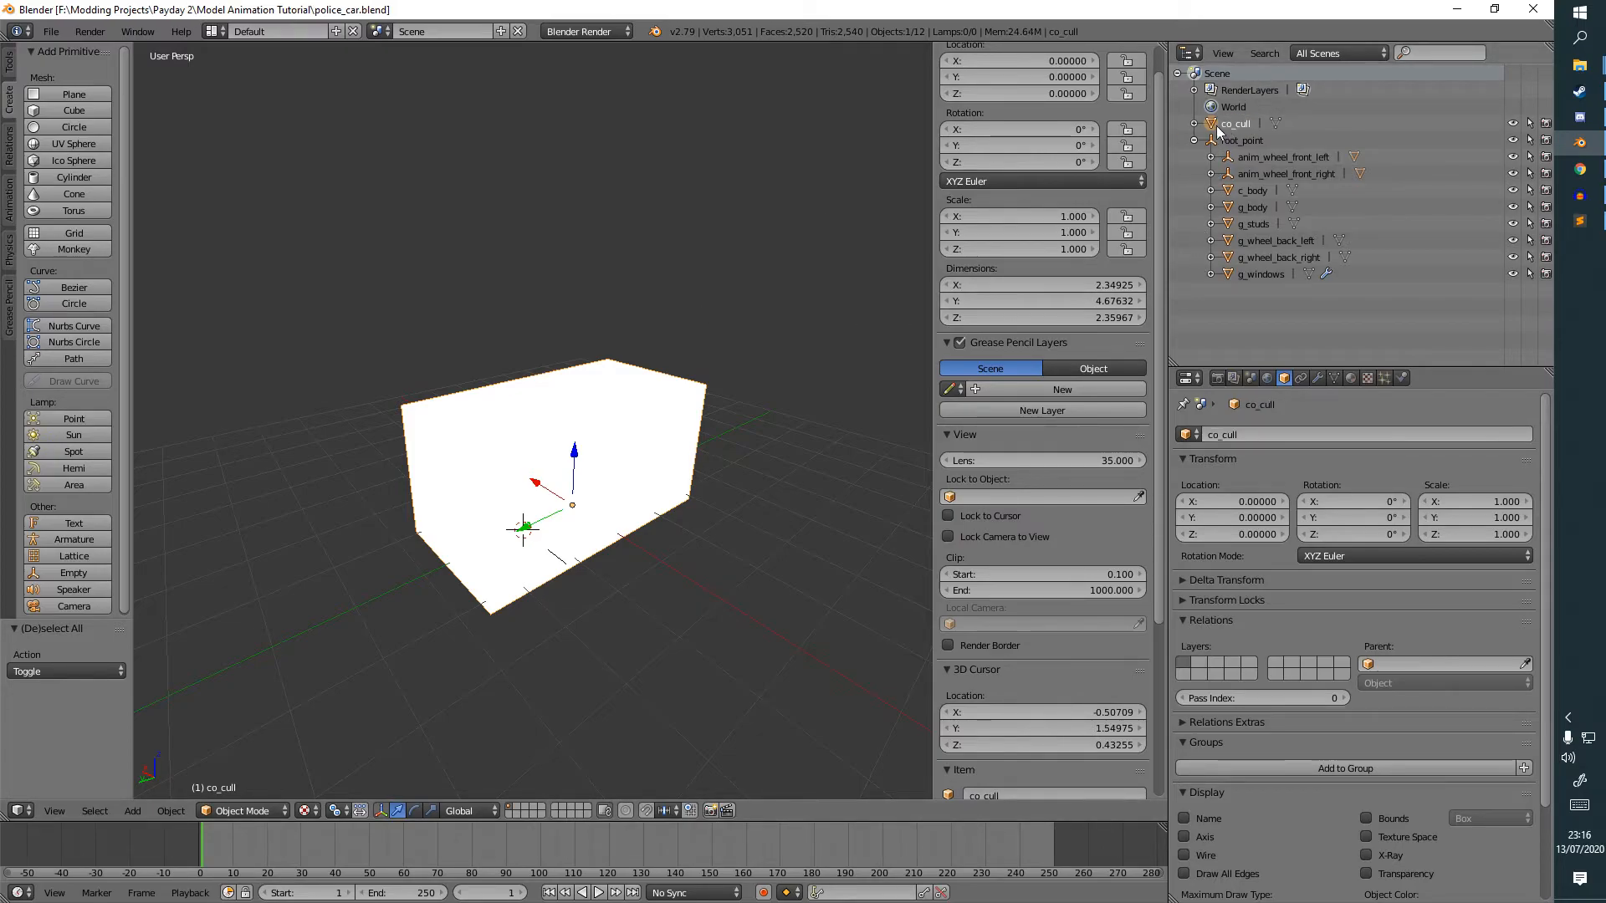
Parent co_cull to root_point and save the Blender file.
left_click_drag(1234, 124, 1242, 141)
key("ctrl+s")
left_click(606, 318)
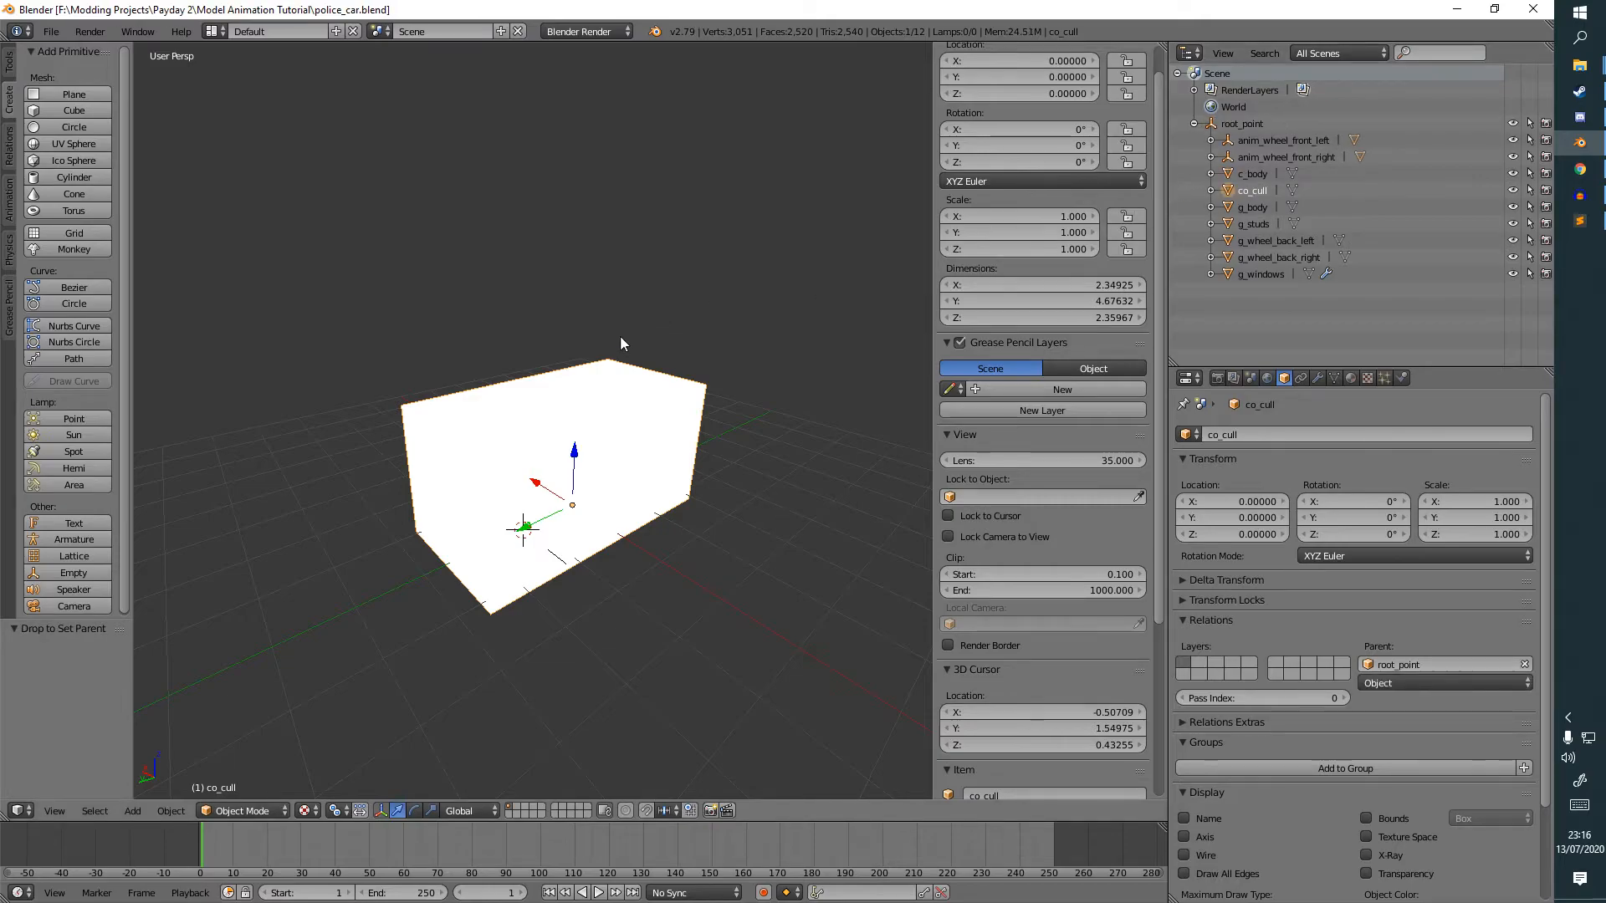
Deselect everything and try to export the scene as glTF 2.0 binary to police_car.glb.
key("a")
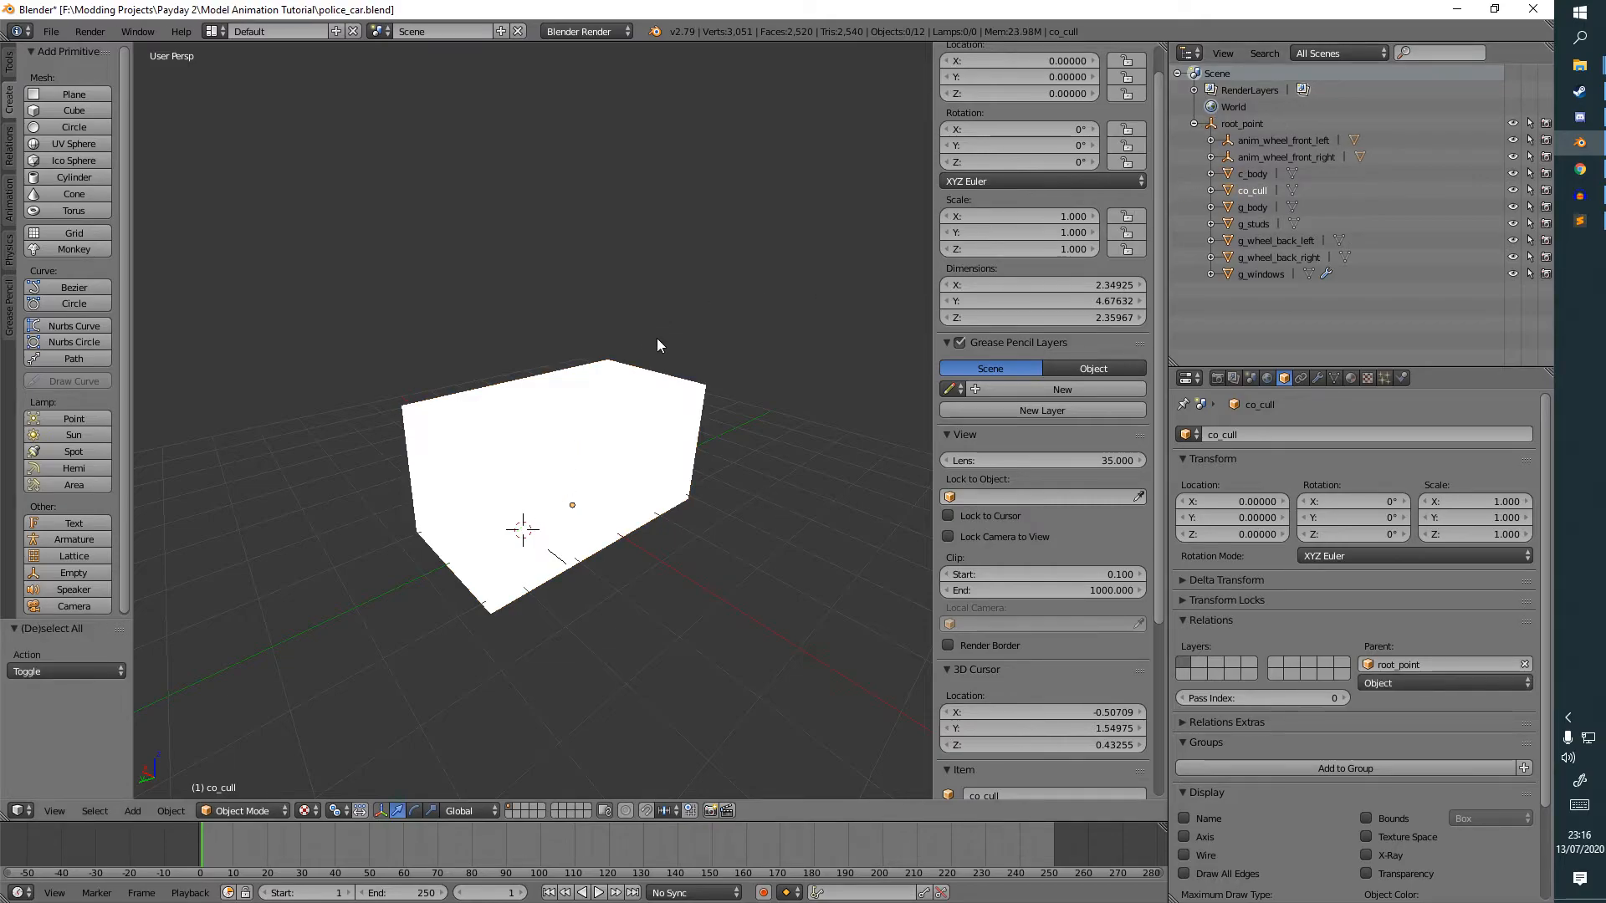
middle_click_drag(657, 344, 660, 395)
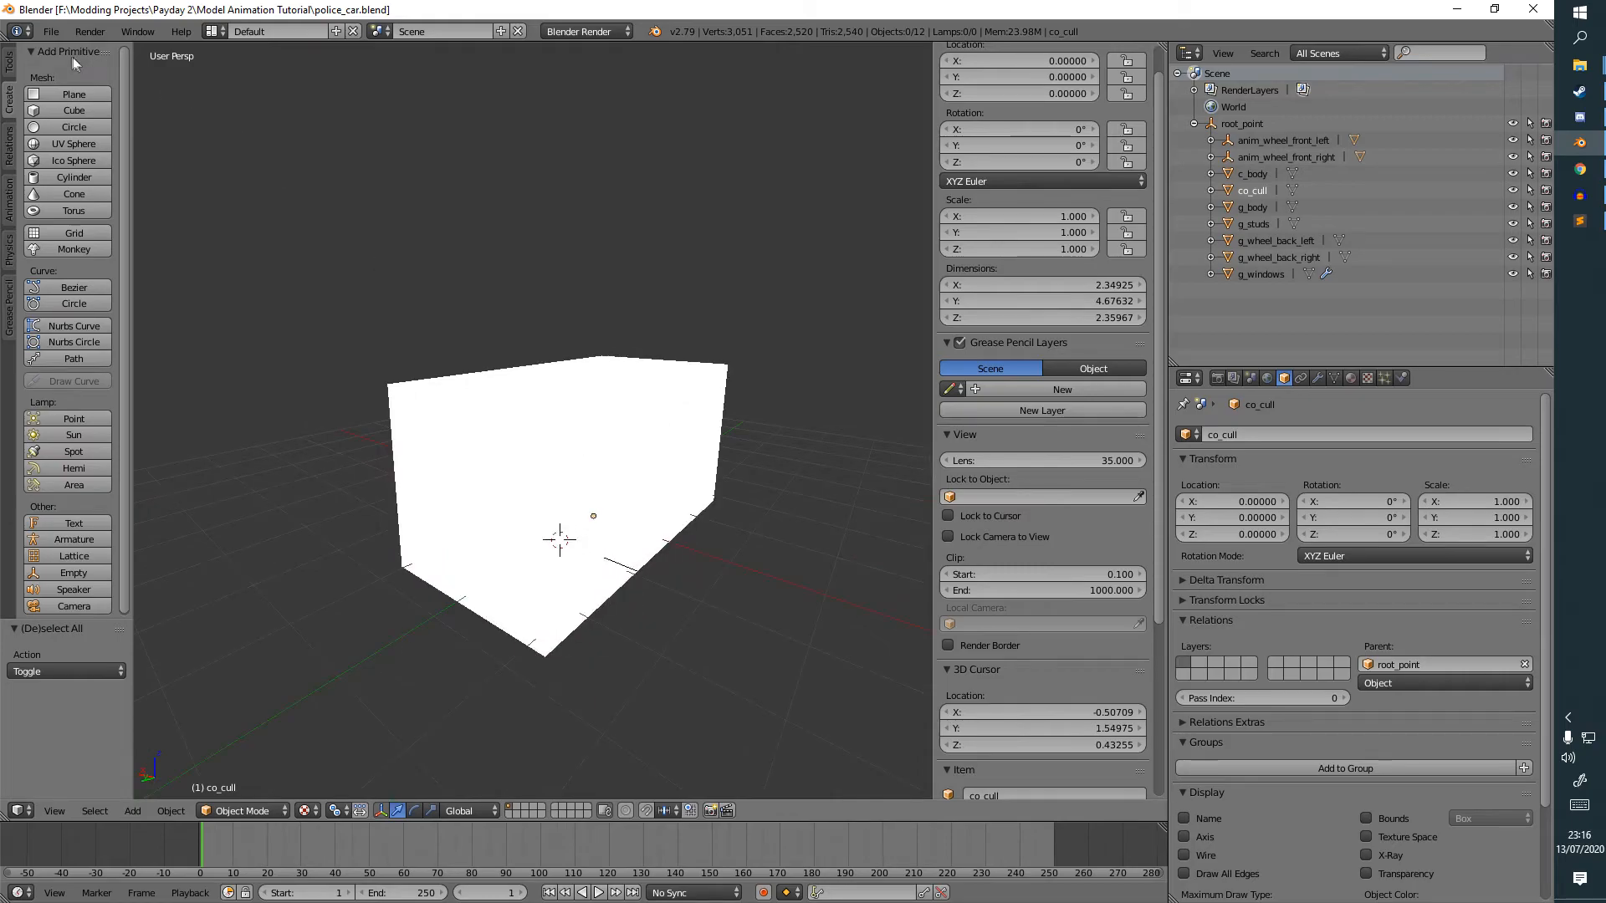
left_click(52, 33)
mouse_move(158, 369)
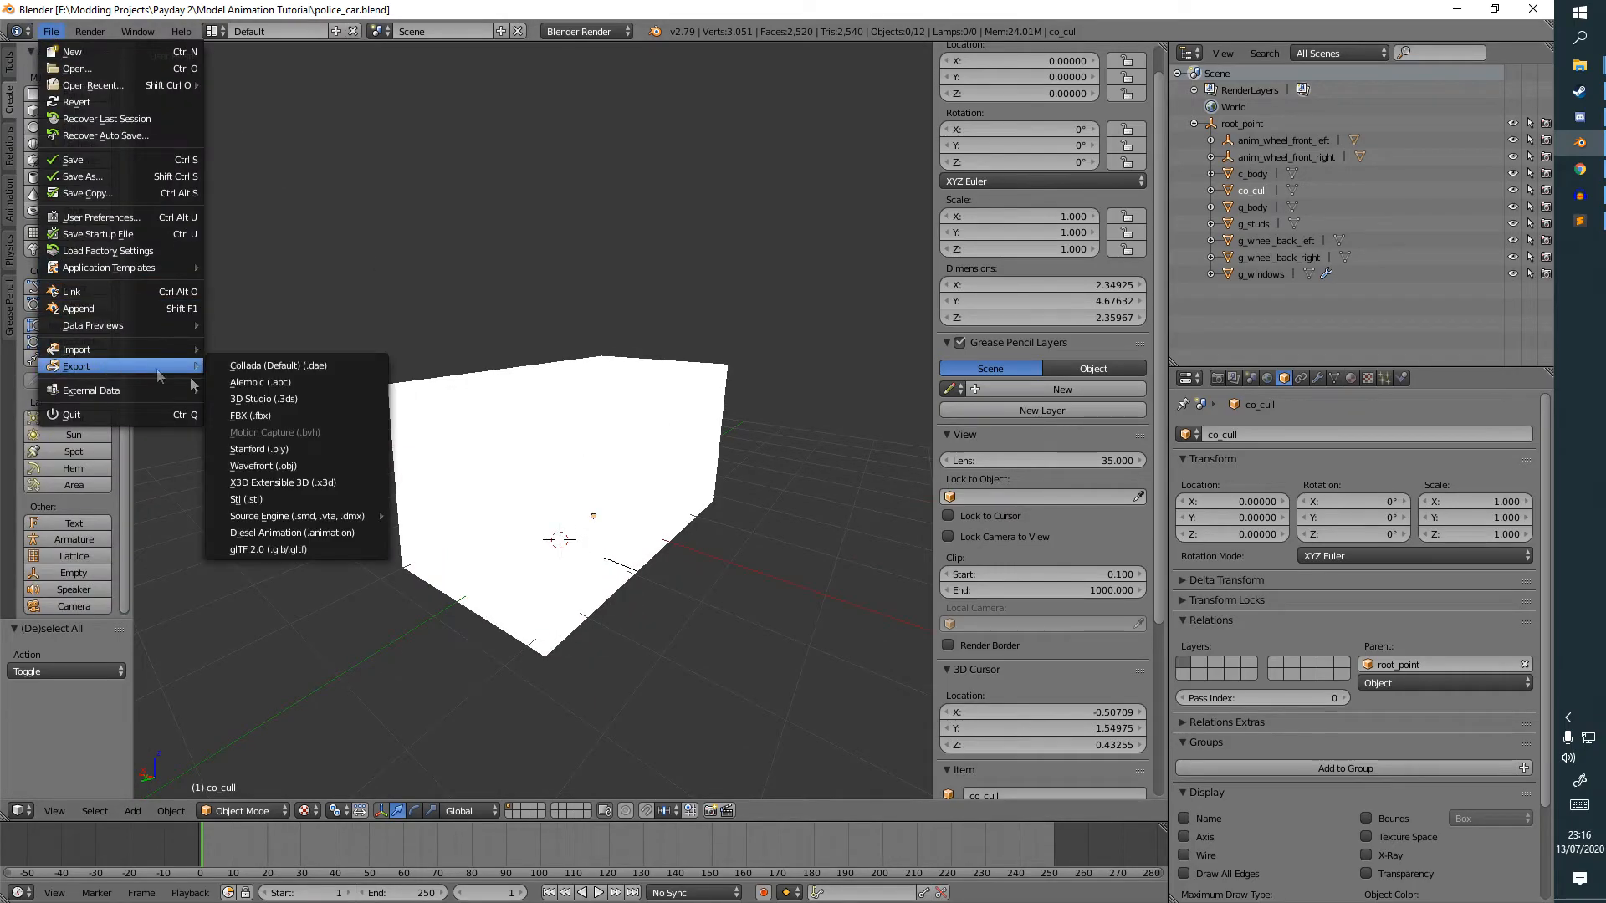
left_click(303, 550)
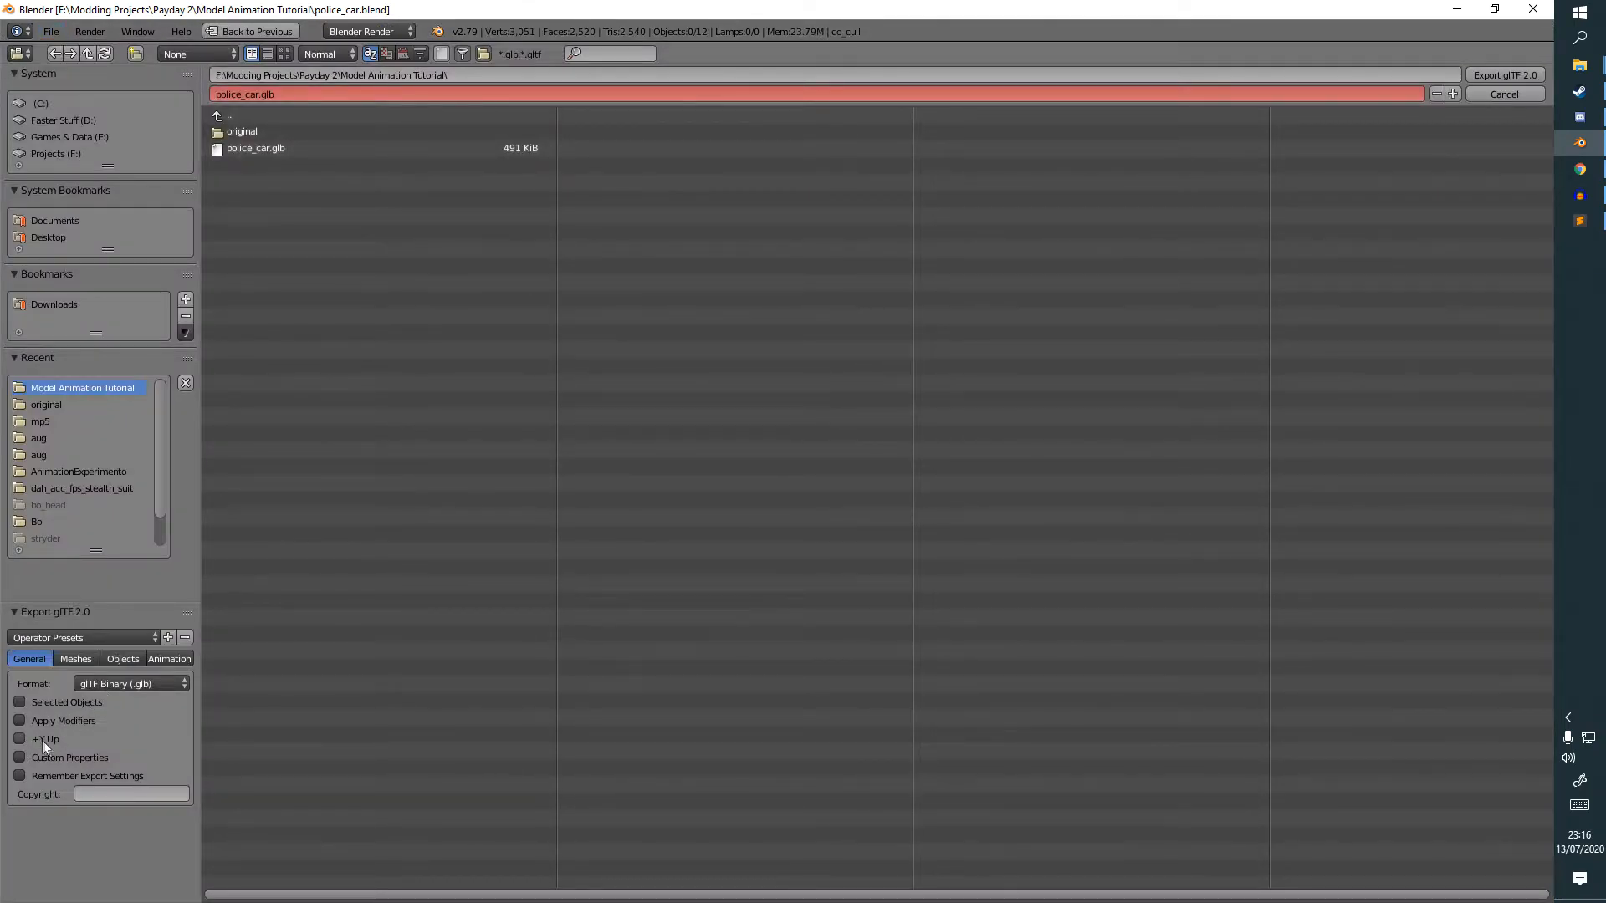
left_click(1505, 76)
middle_click_drag(686, 562, 526, 638)
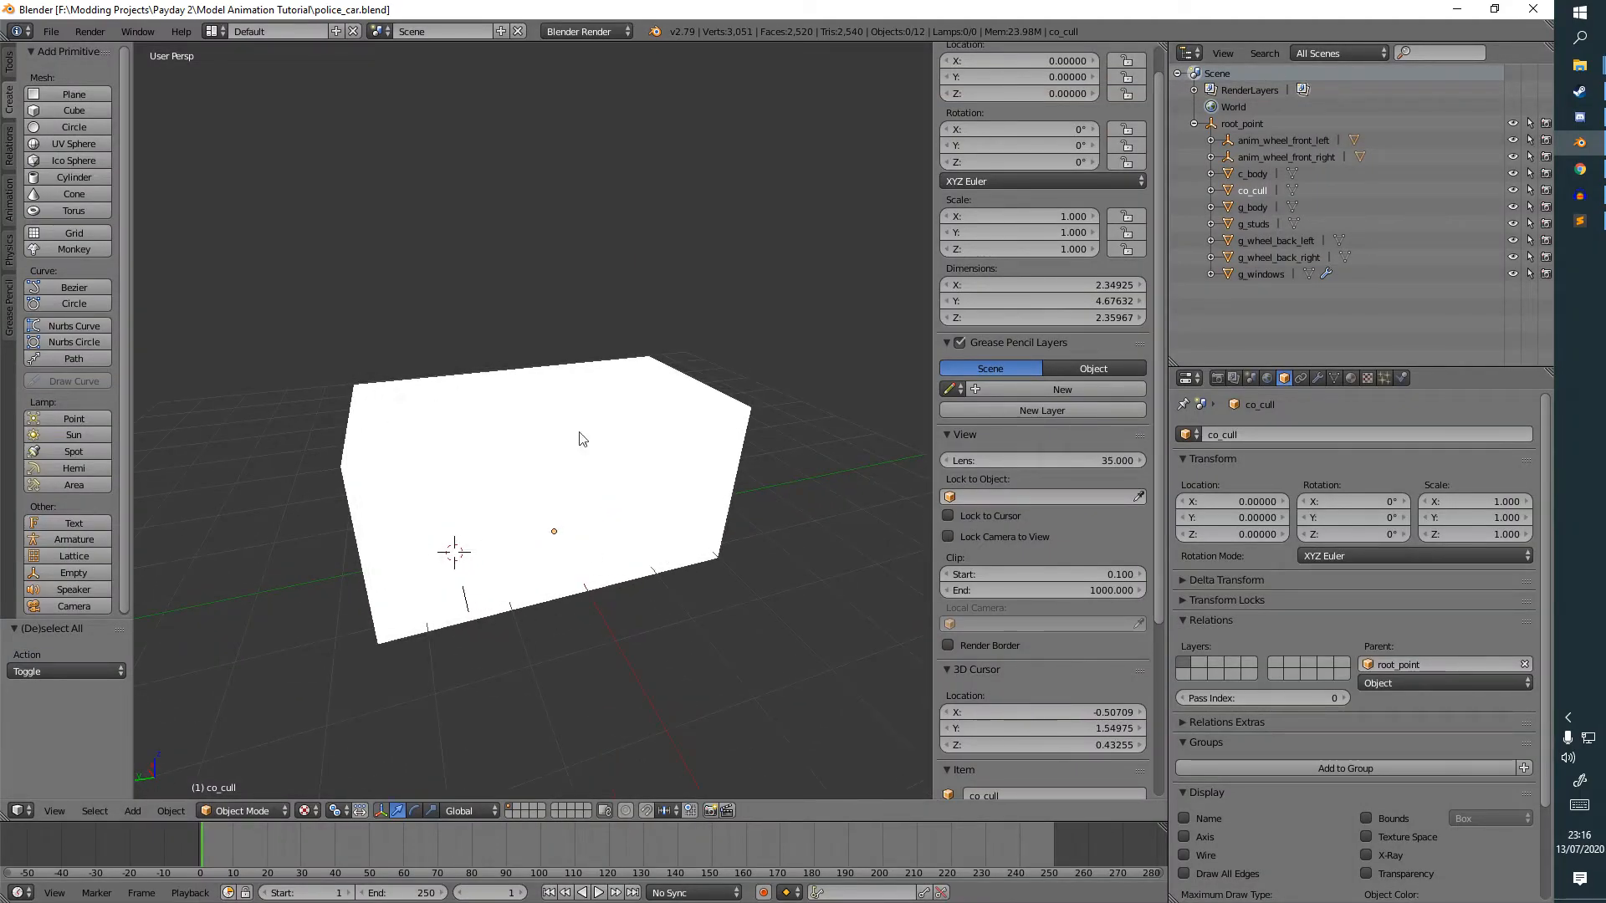
middle_click_drag(624, 695, 516, 508)
middle_click_drag(488, 583, 674, 428)
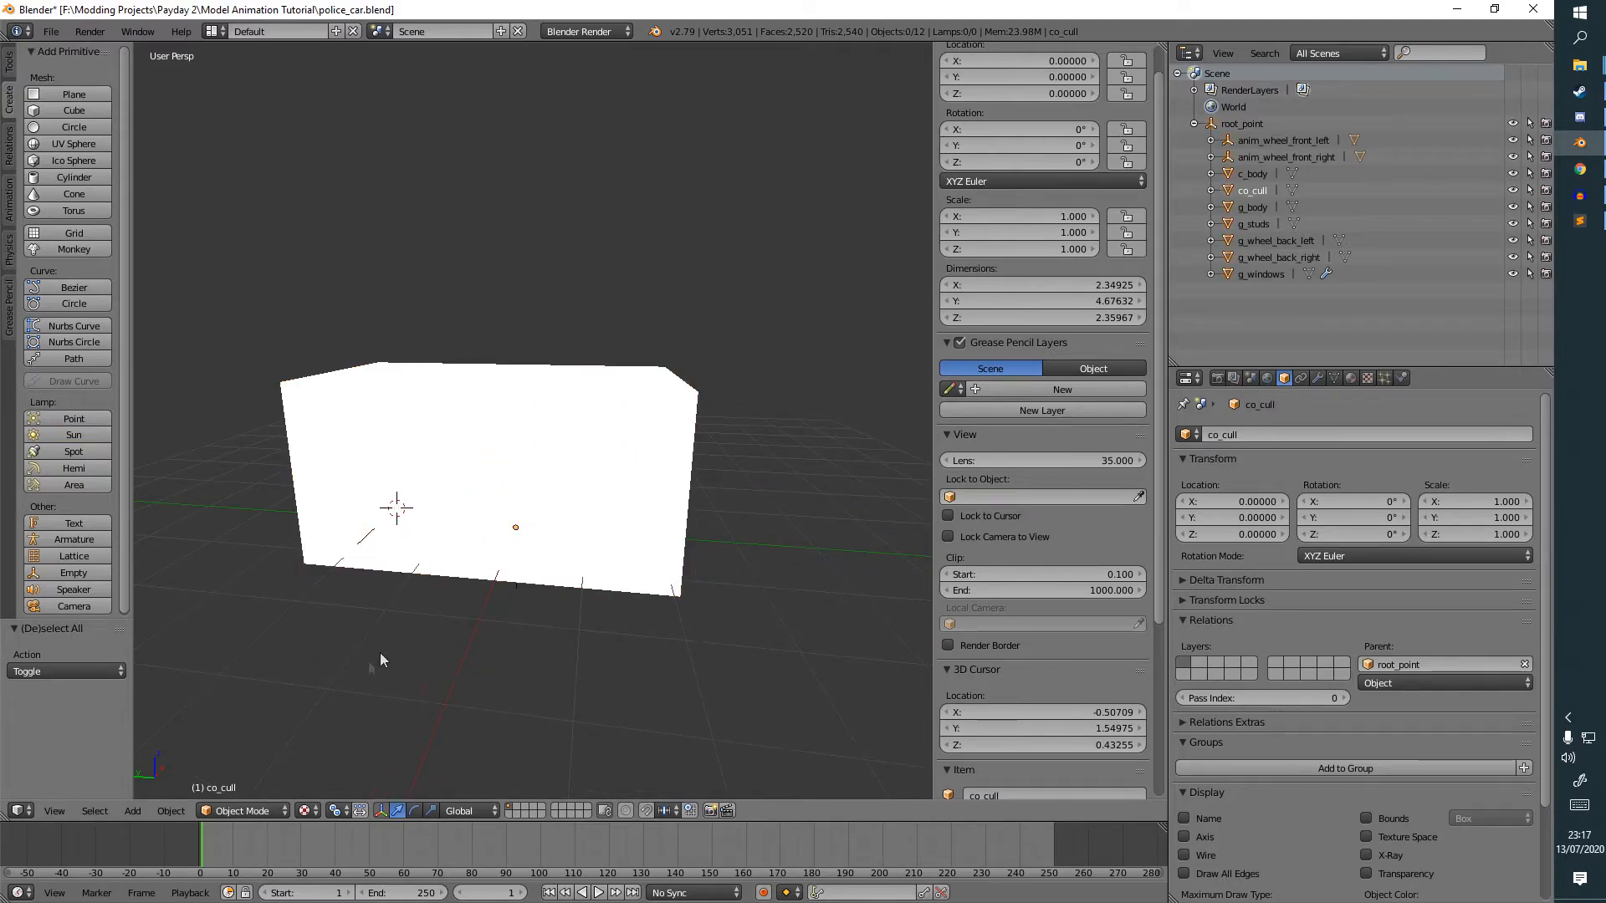
key("a")
key("r")
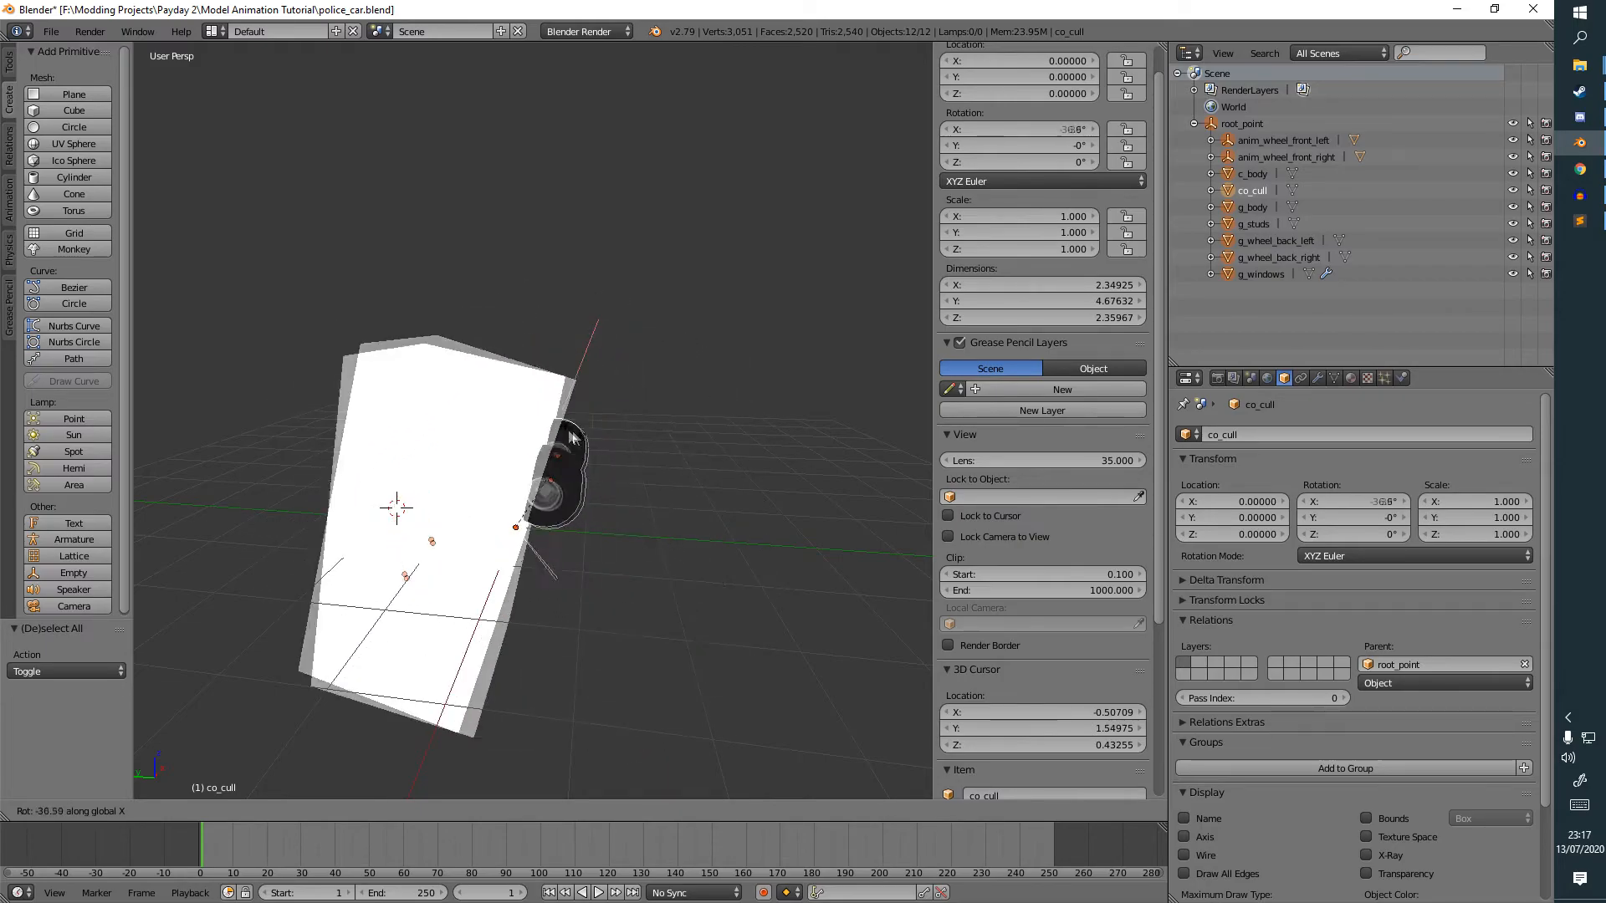
key("Escape")
key("a")
Save the Blender file and export the scene as glTF 2.0 binary over the existing police_car.glb.
key("ctrl+s")
left_click(463, 649)
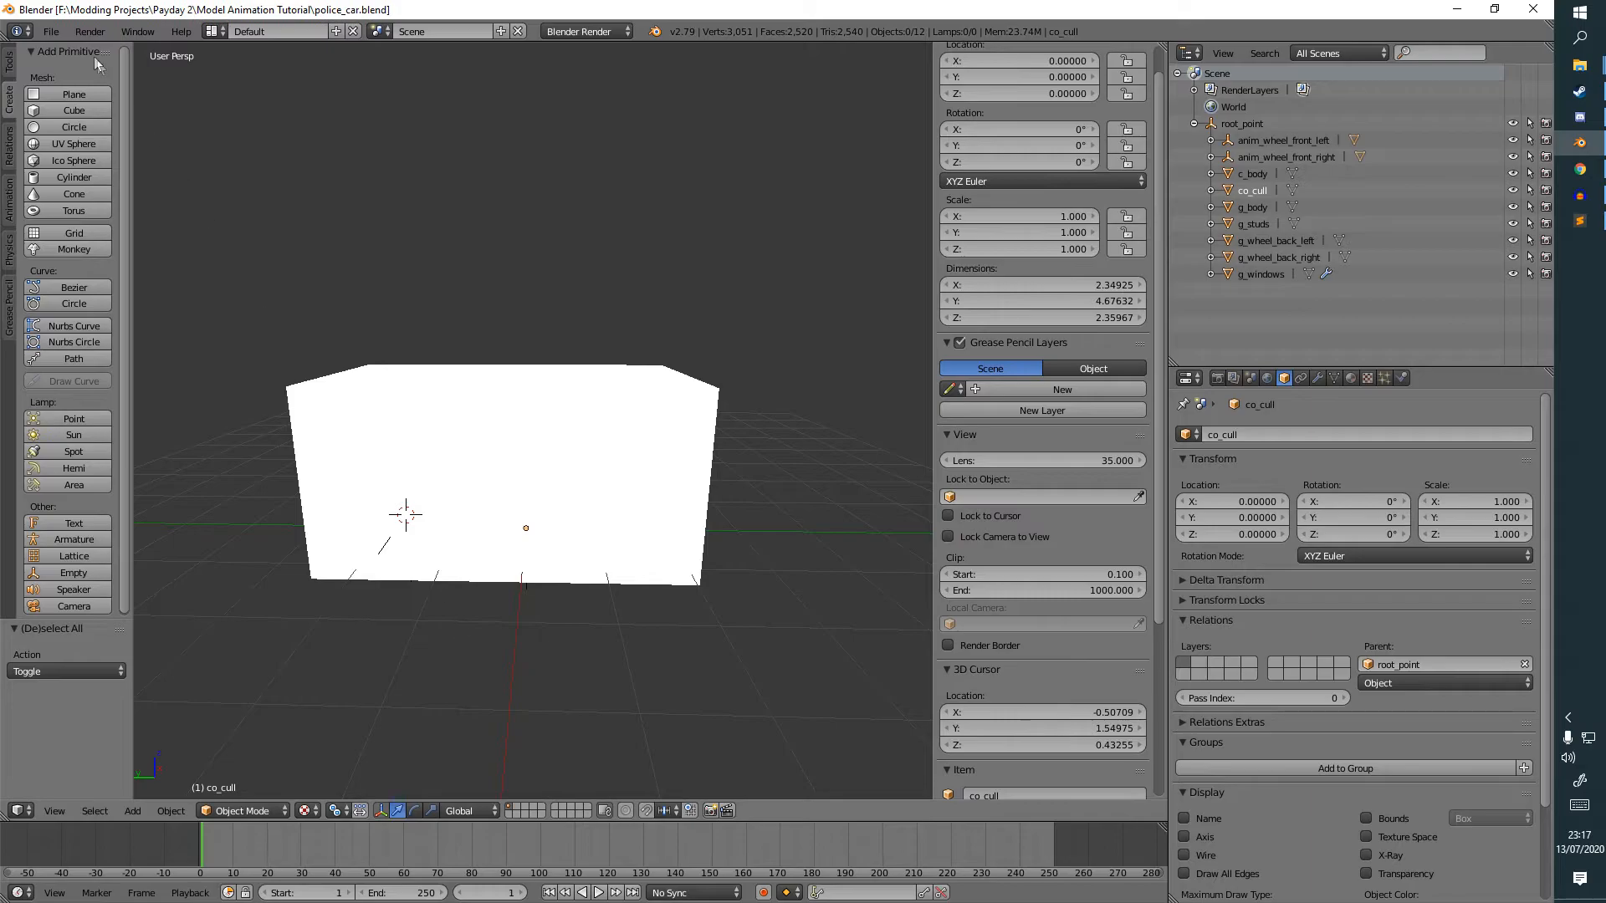
left_click(51, 31)
mouse_move(125, 366)
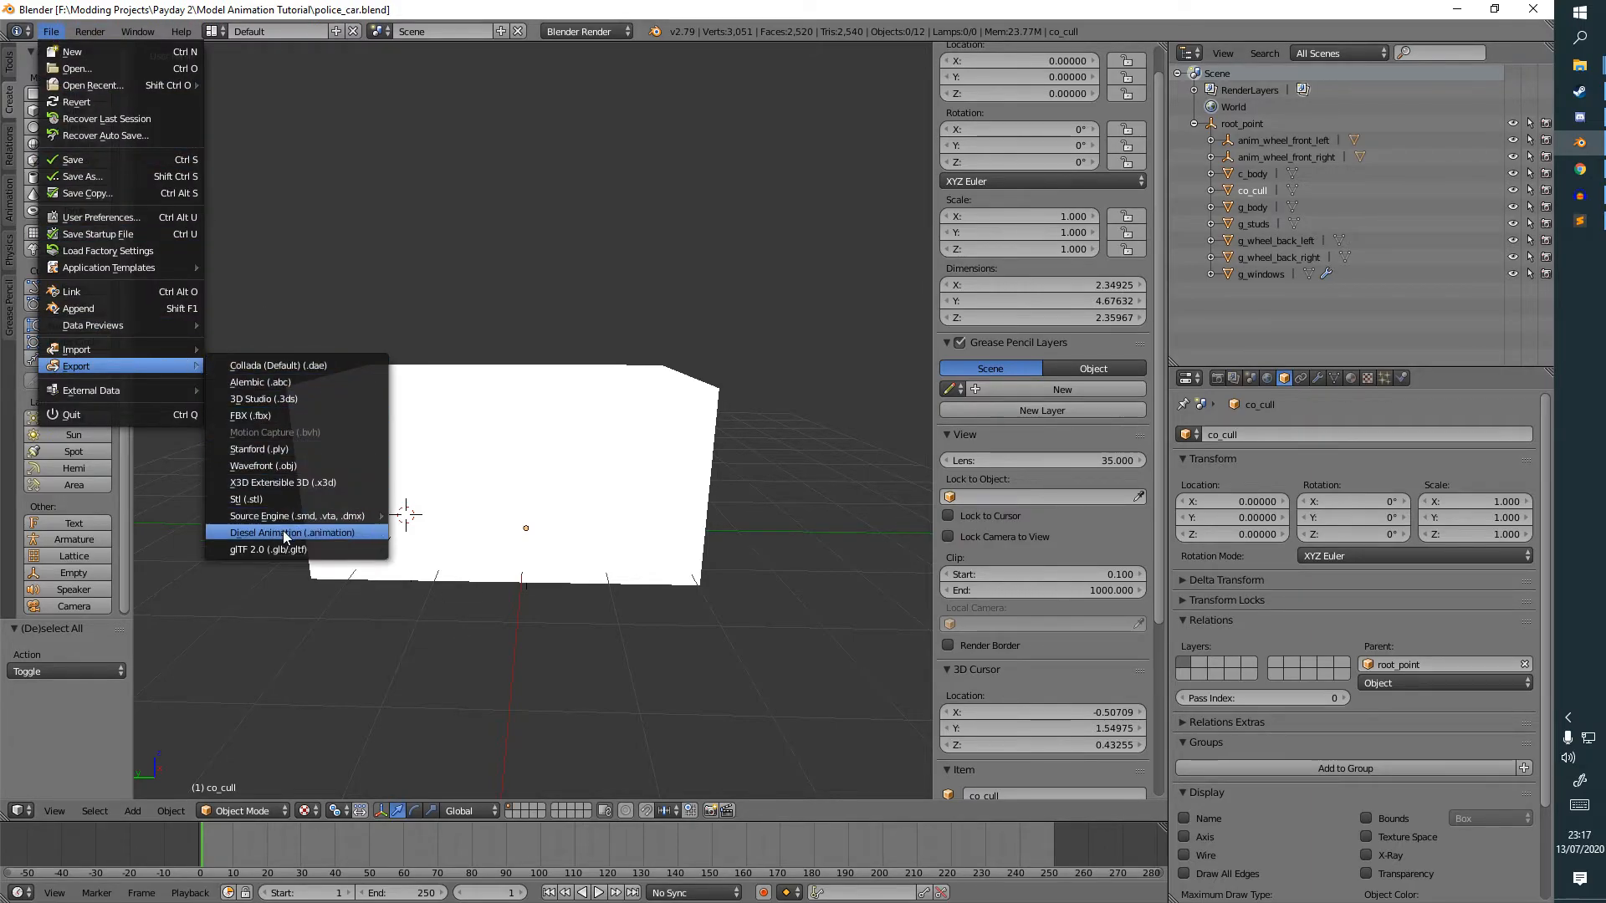
left_click(286, 549)
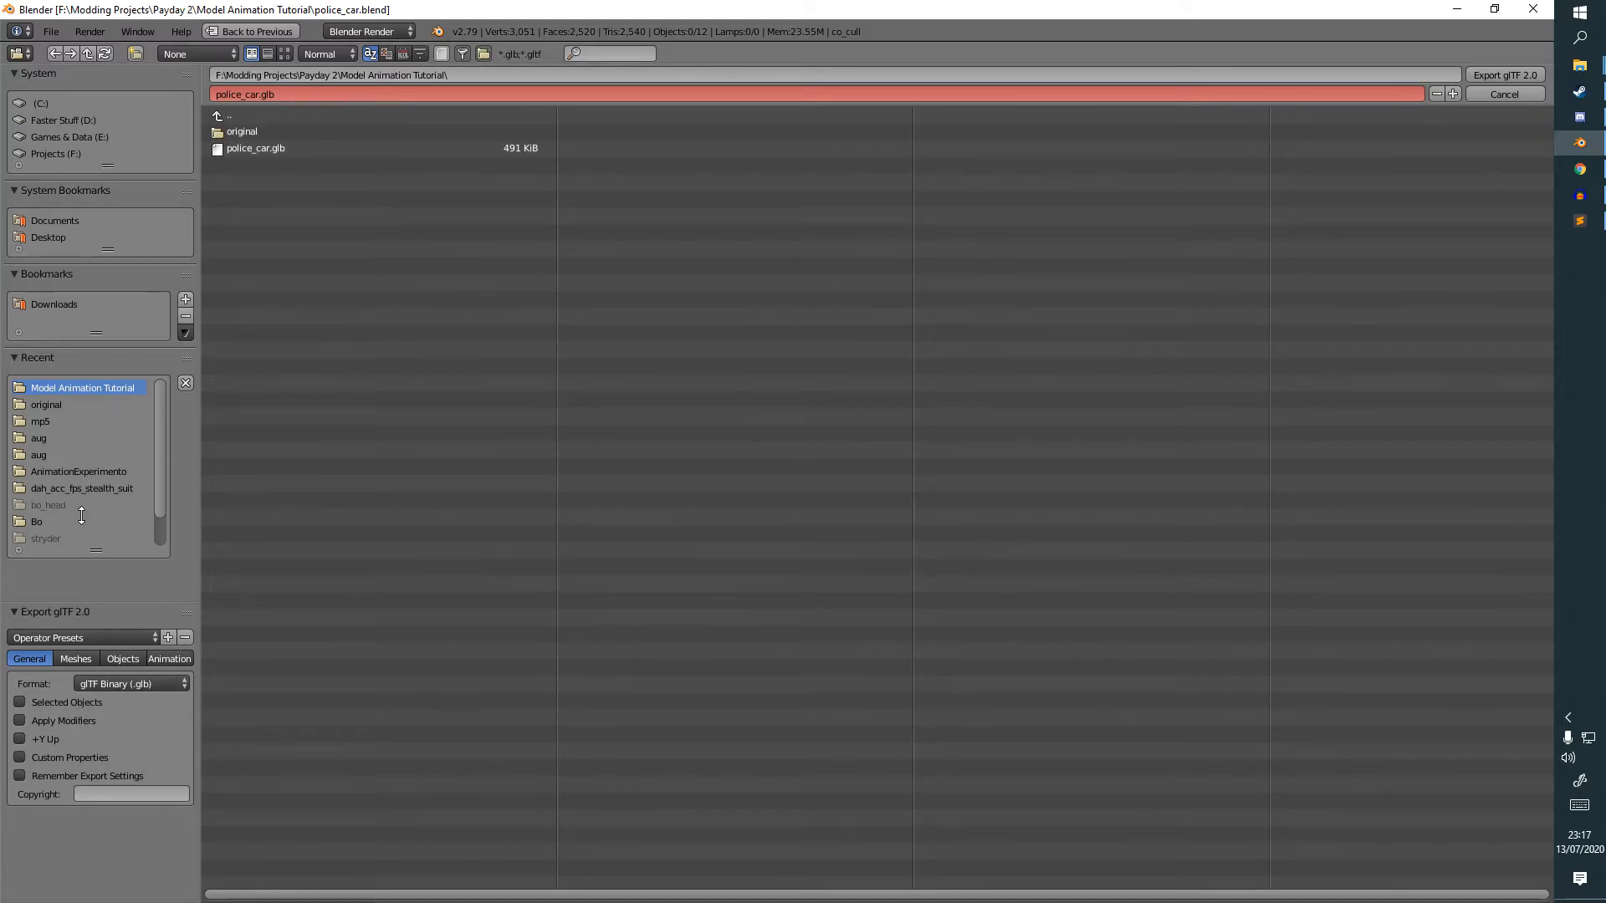
double_click(243, 148)
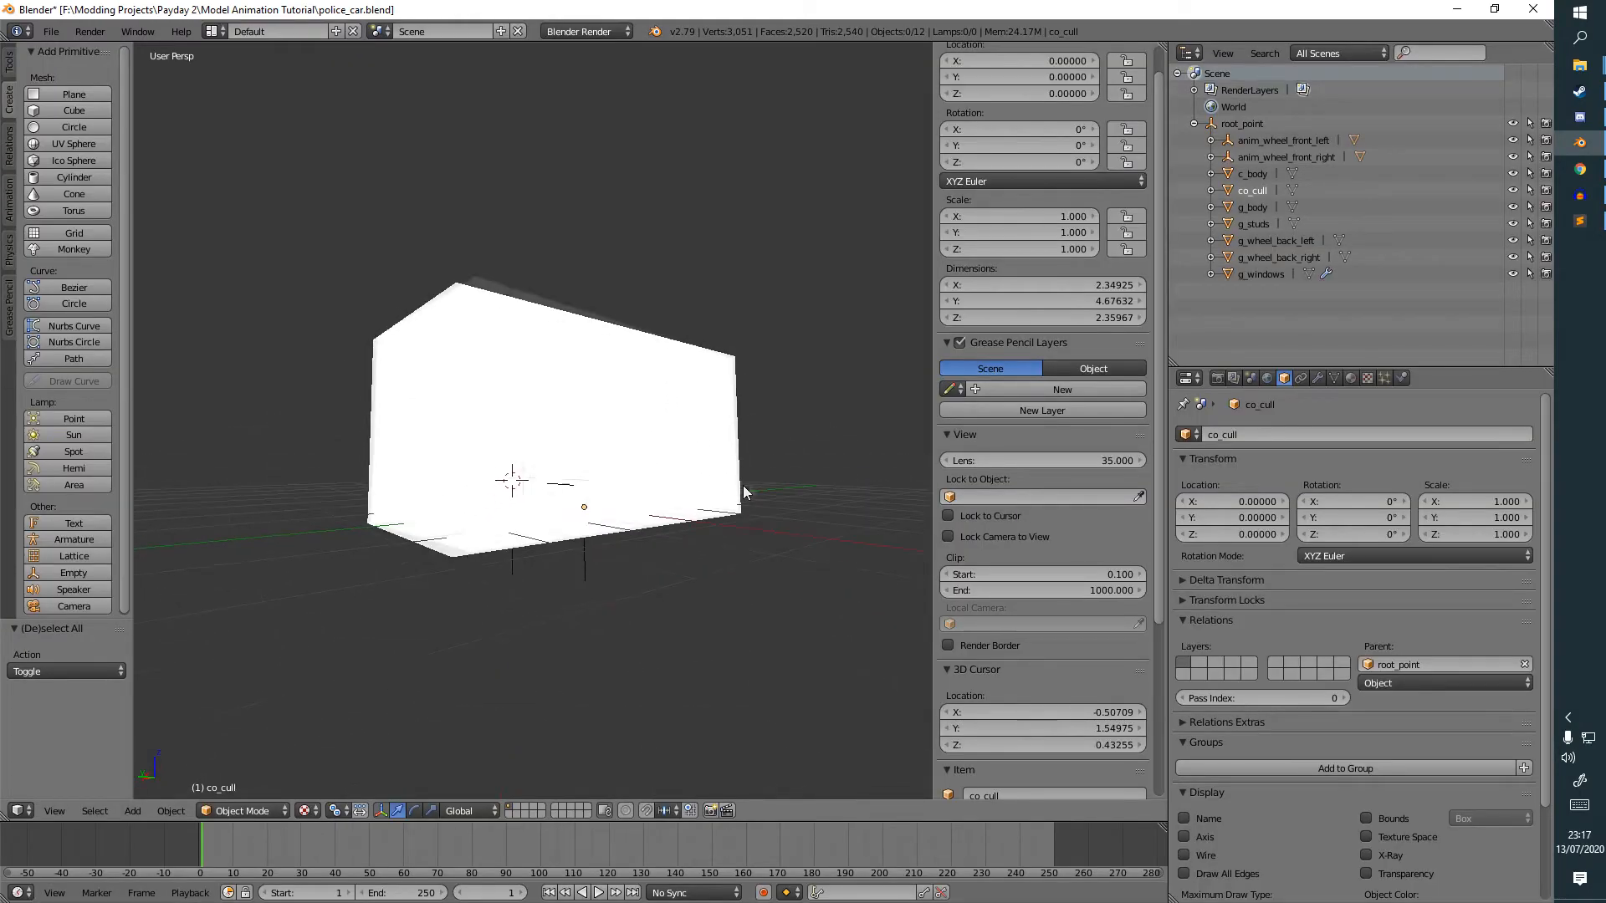
middle_click_drag(742, 489, 681, 509)
middle_click_drag(676, 368, 594, 383)
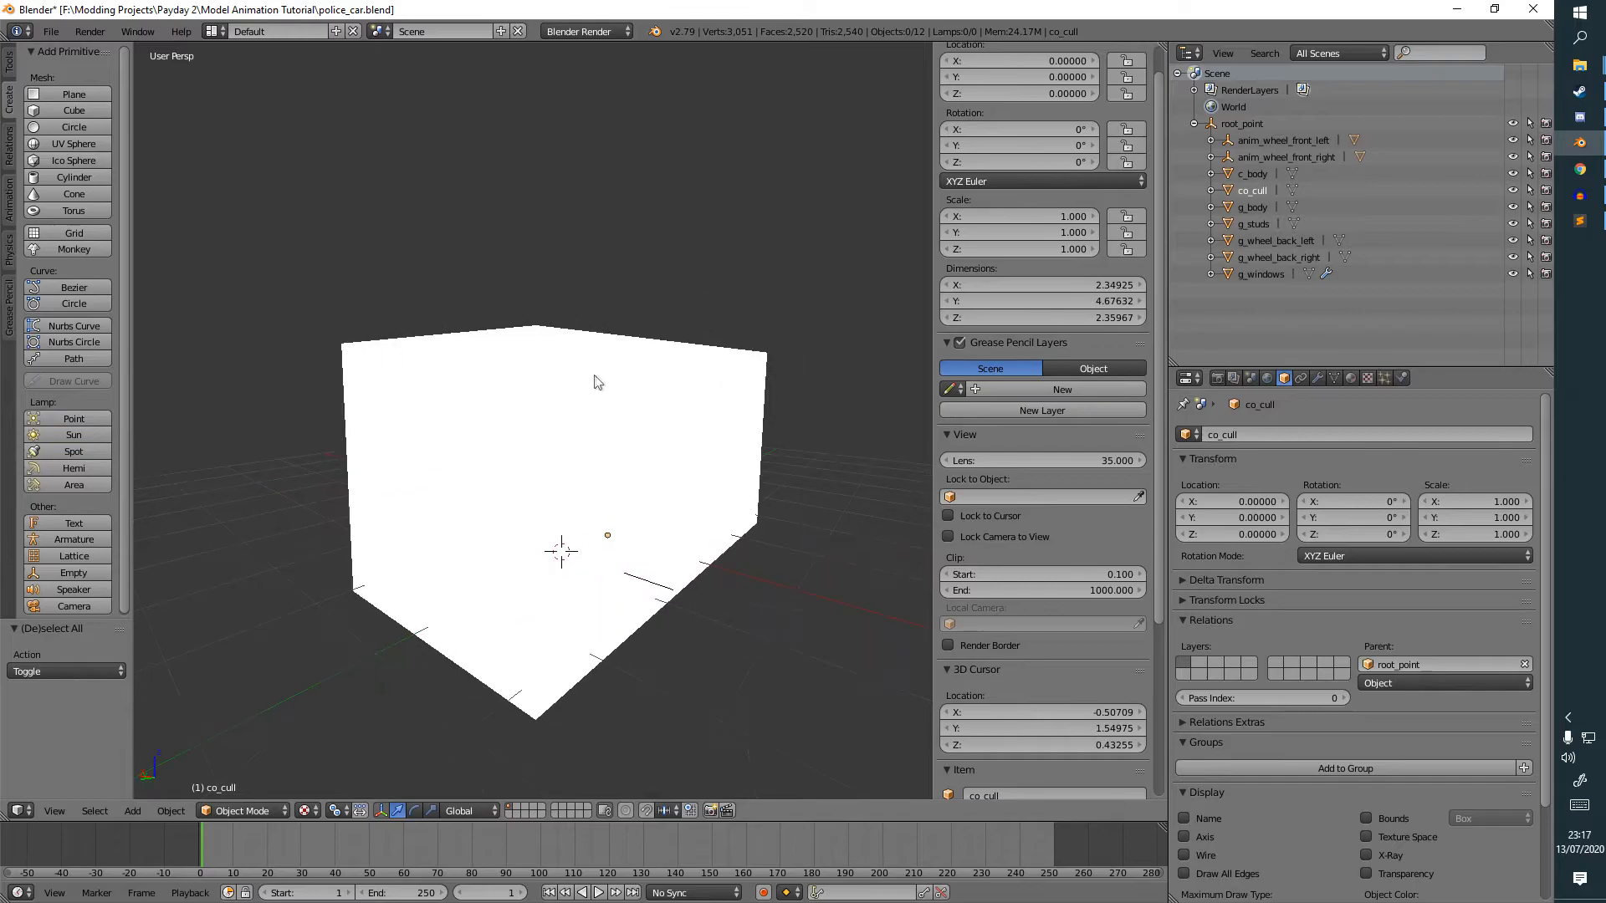
Switch to the PAYDAY 2 Model Tool and choose wpn_upg_dummy.model from the anim_police_car folder as the base model.
left_click(1579, 70)
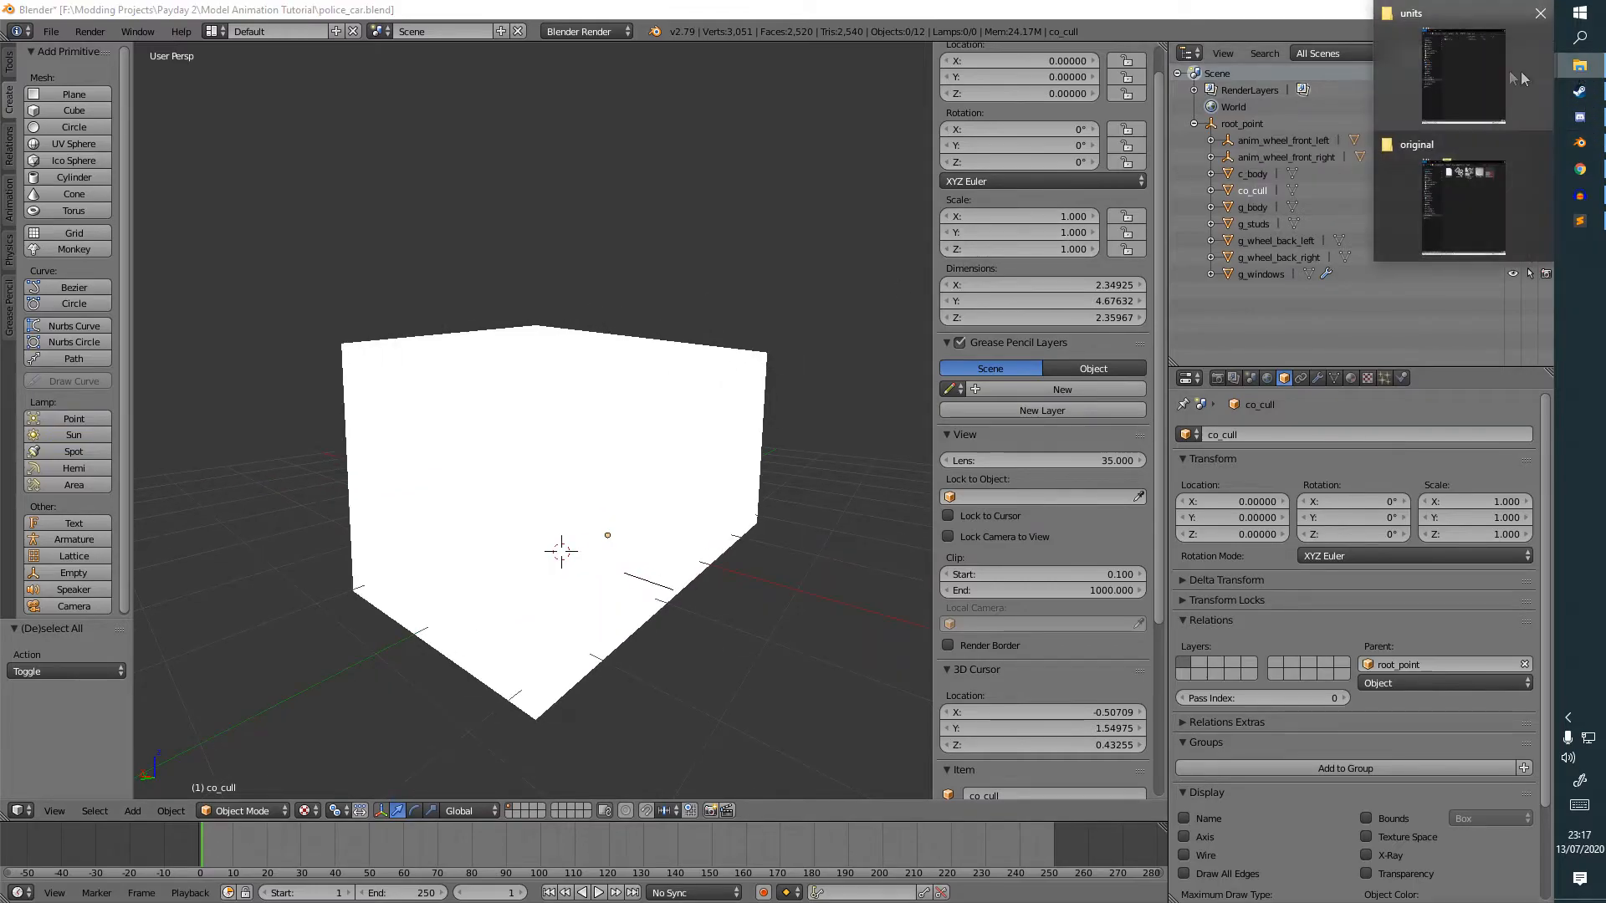
left_click(1484, 74)
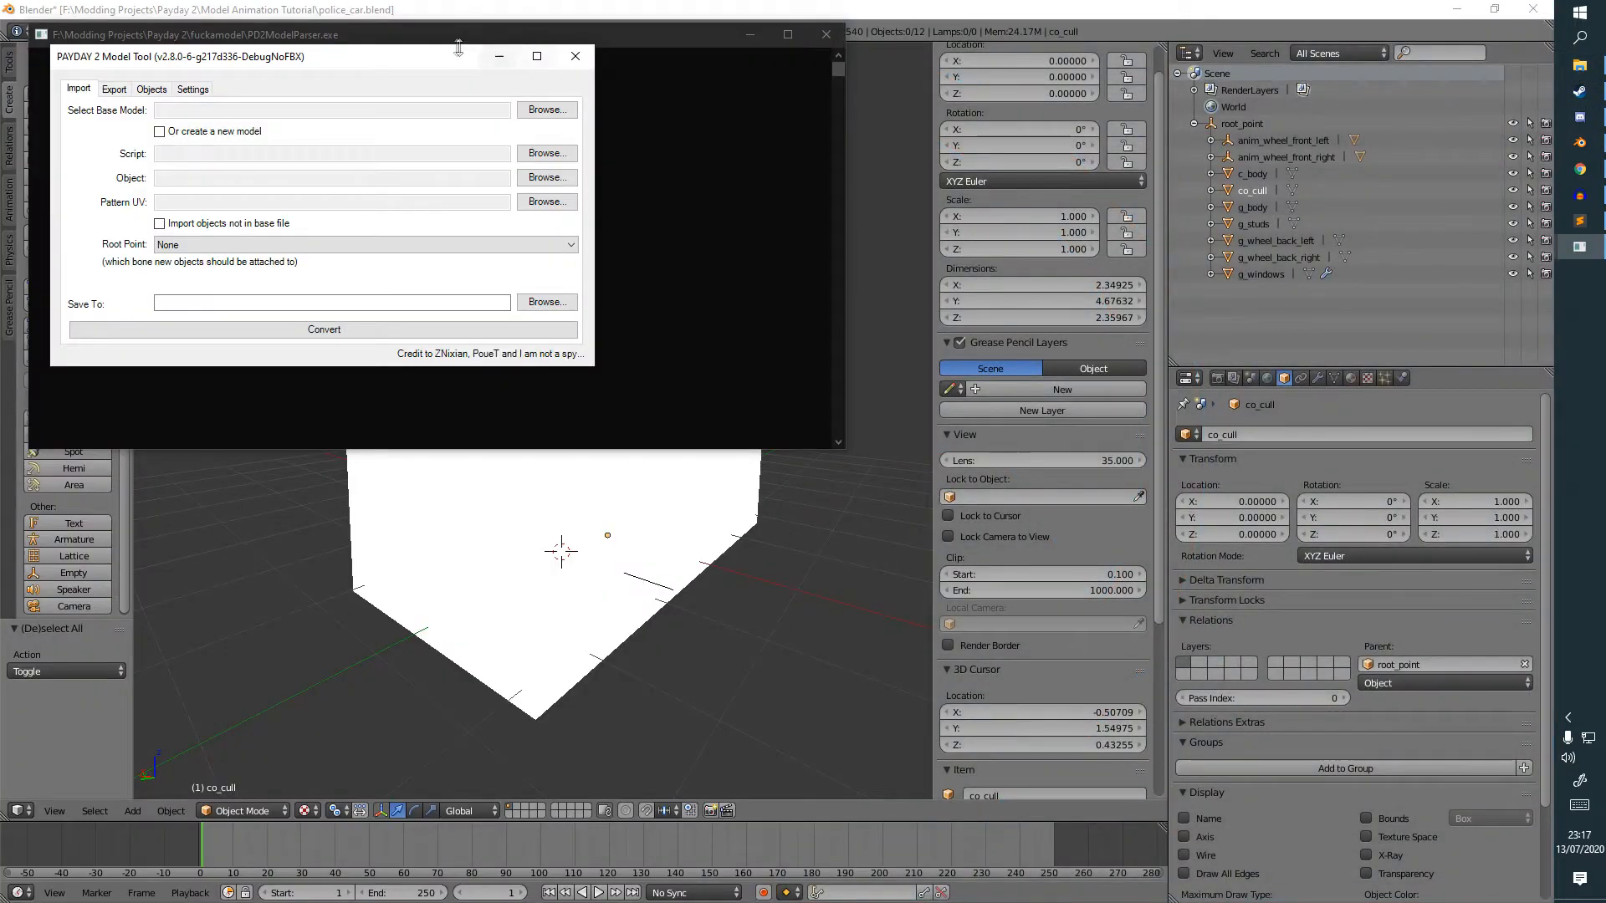
left_click_drag(507, 45, 553, 87)
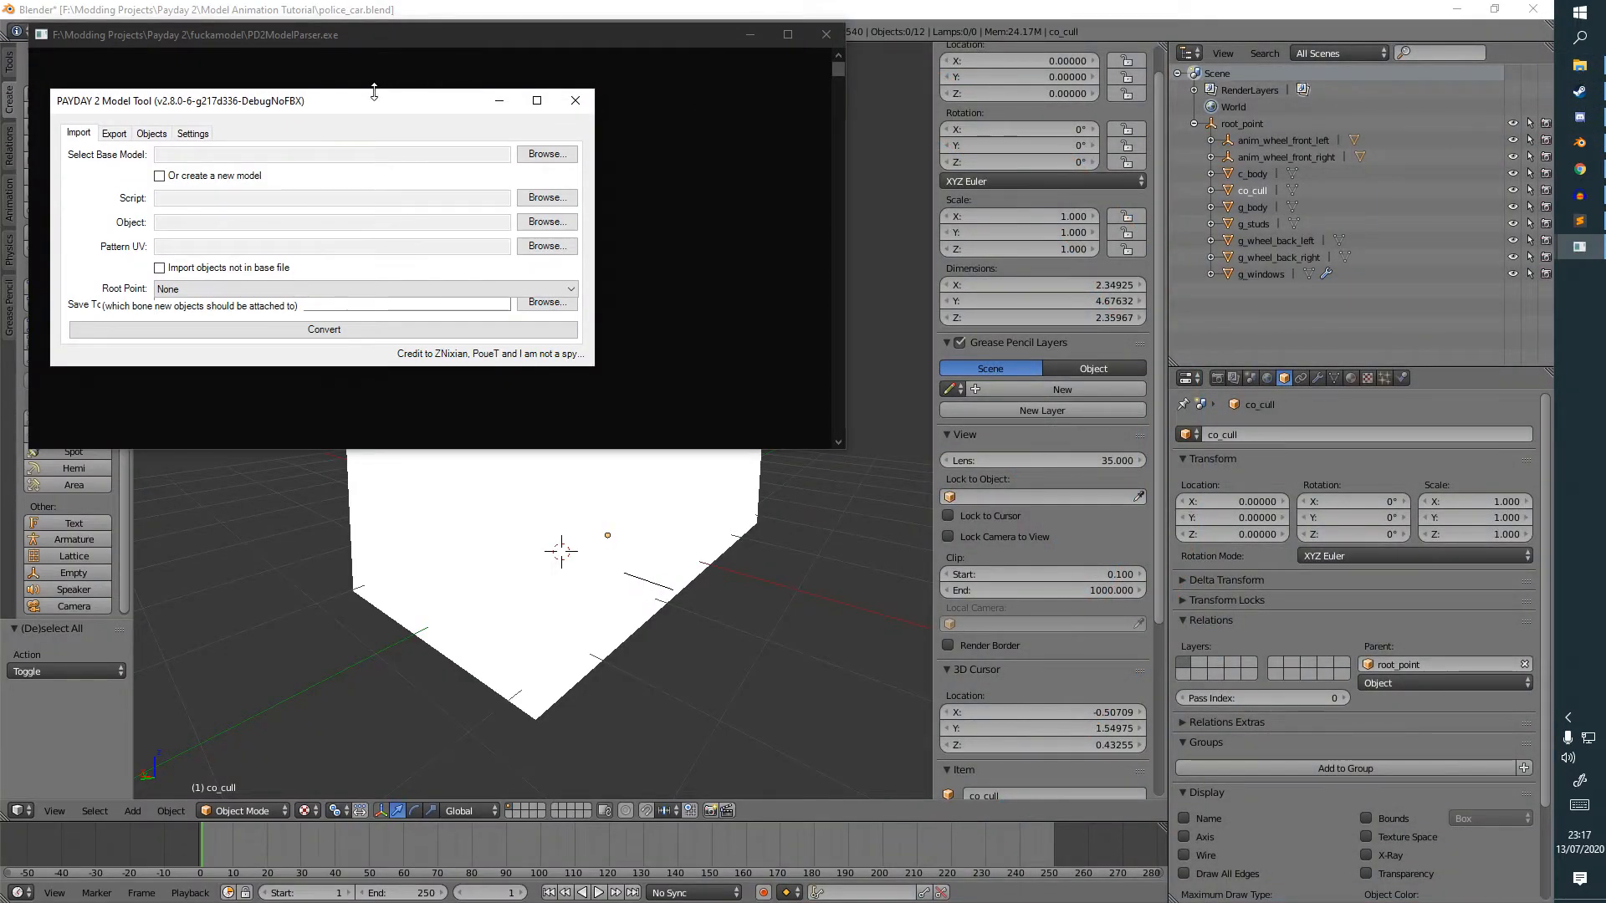
left_click_drag(378, 92, 378, 60)
left_click(547, 121)
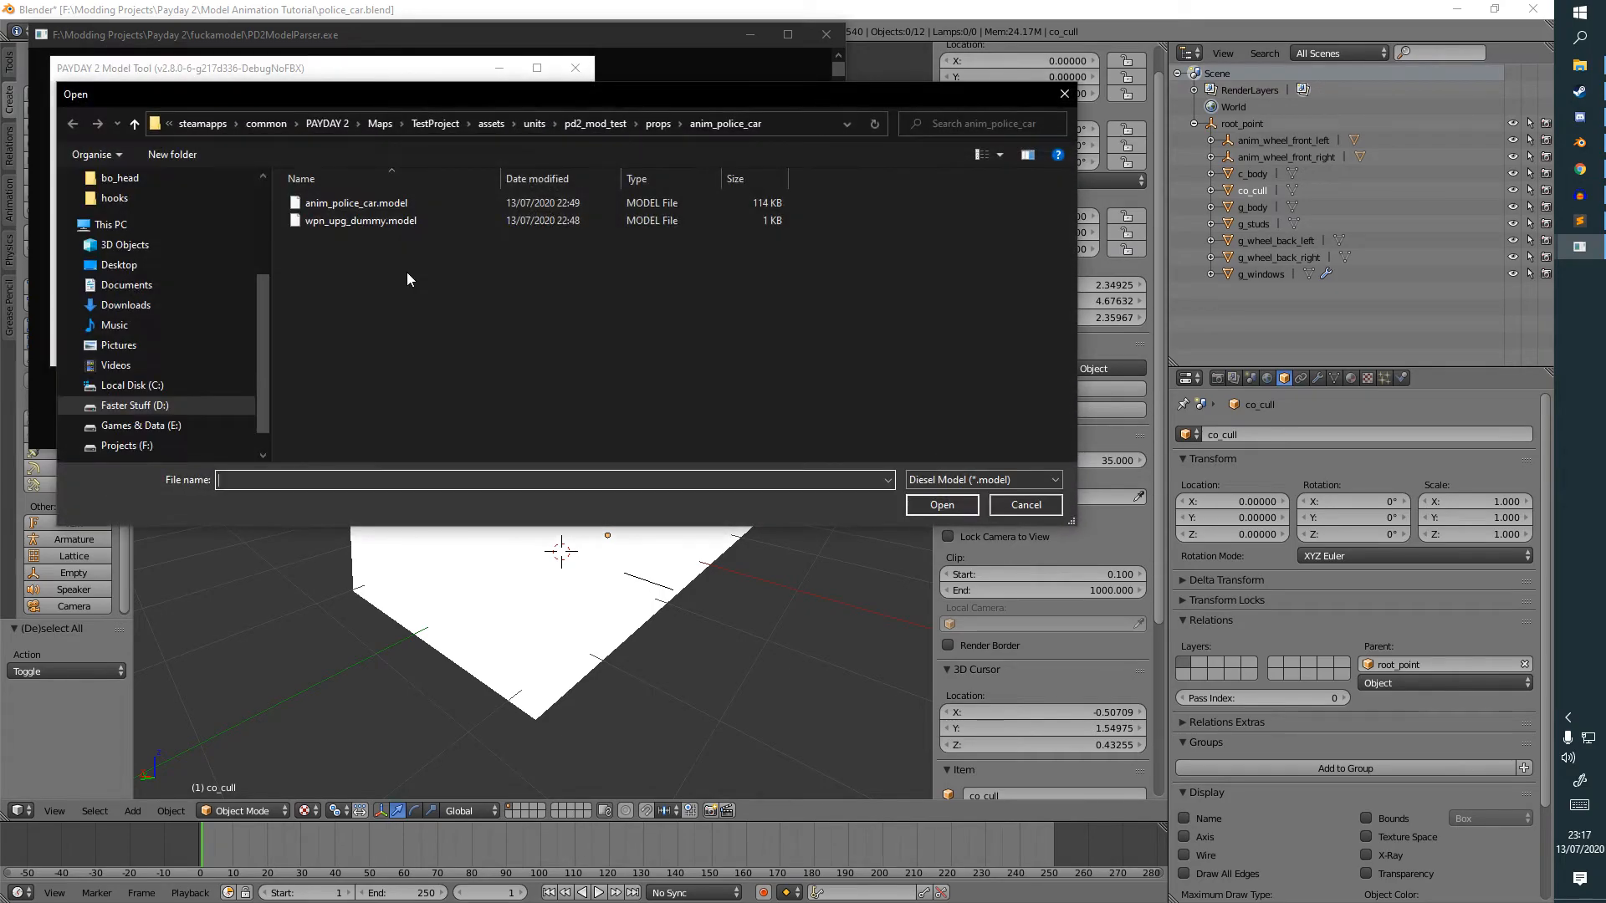
double_click(387, 222)
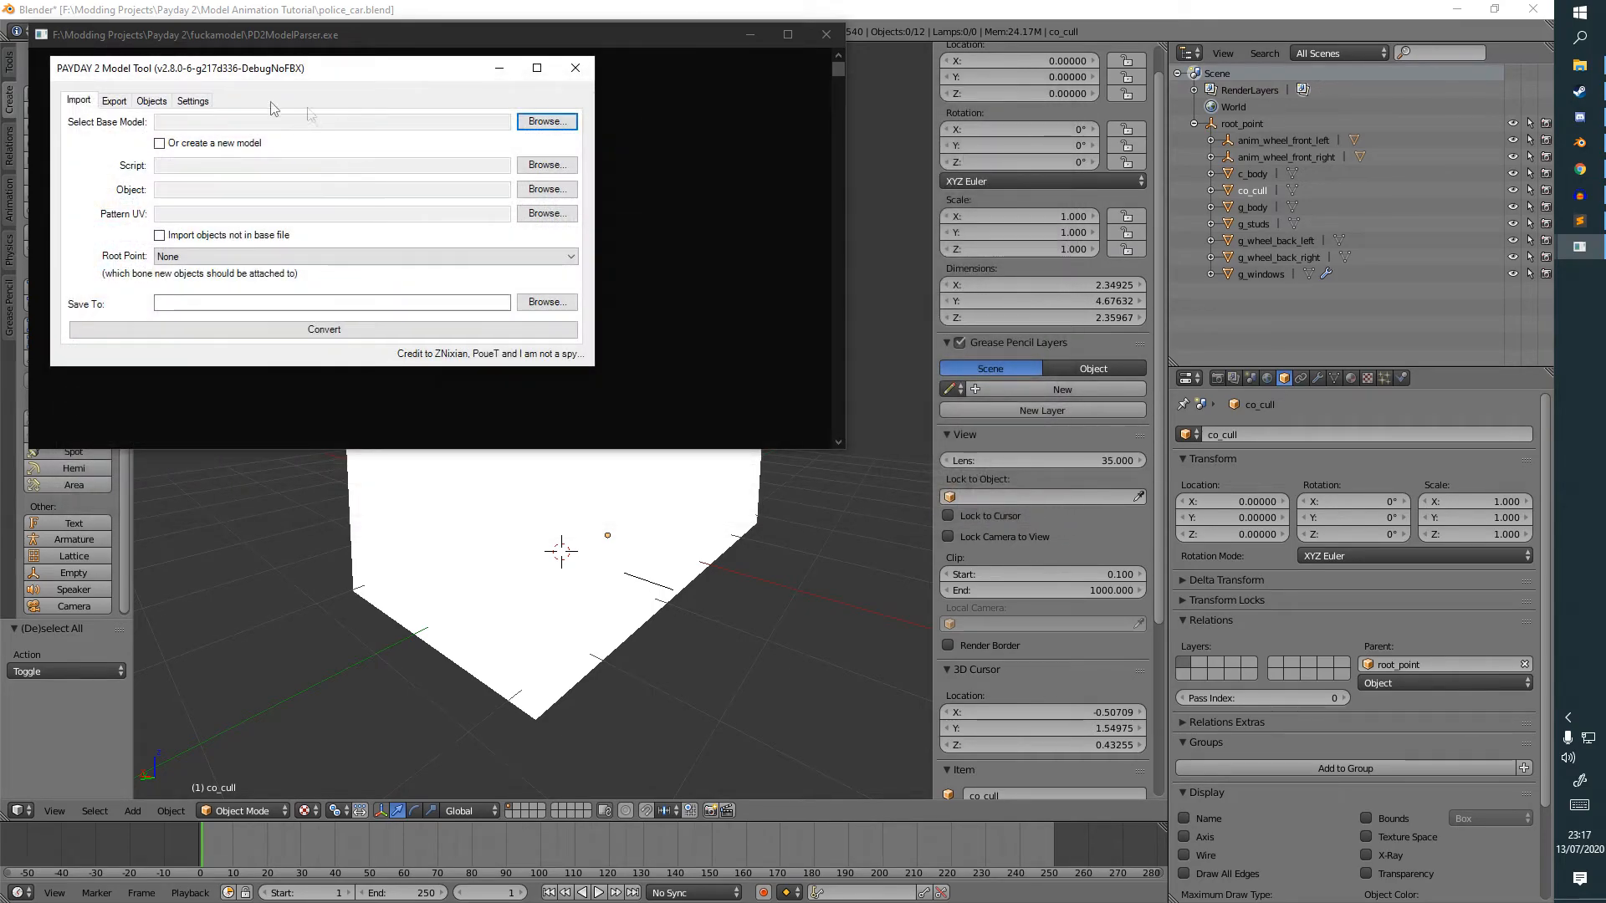
Set the existing anim_police_car.model as the file to save to and accept replacing it.
left_click(535, 302)
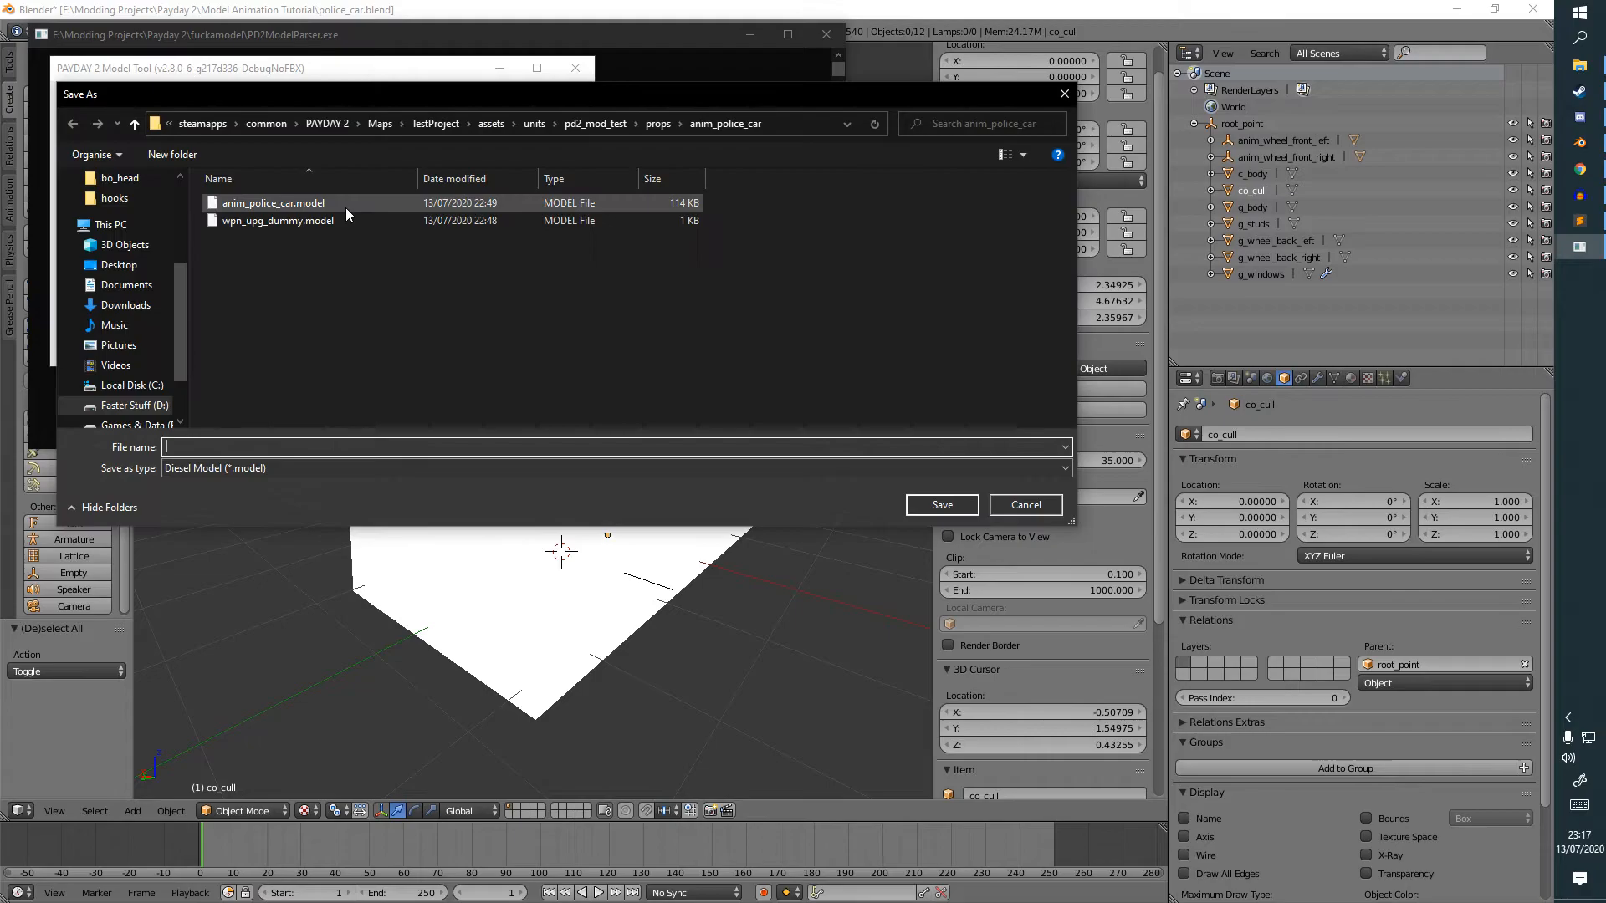
double_click(360, 203)
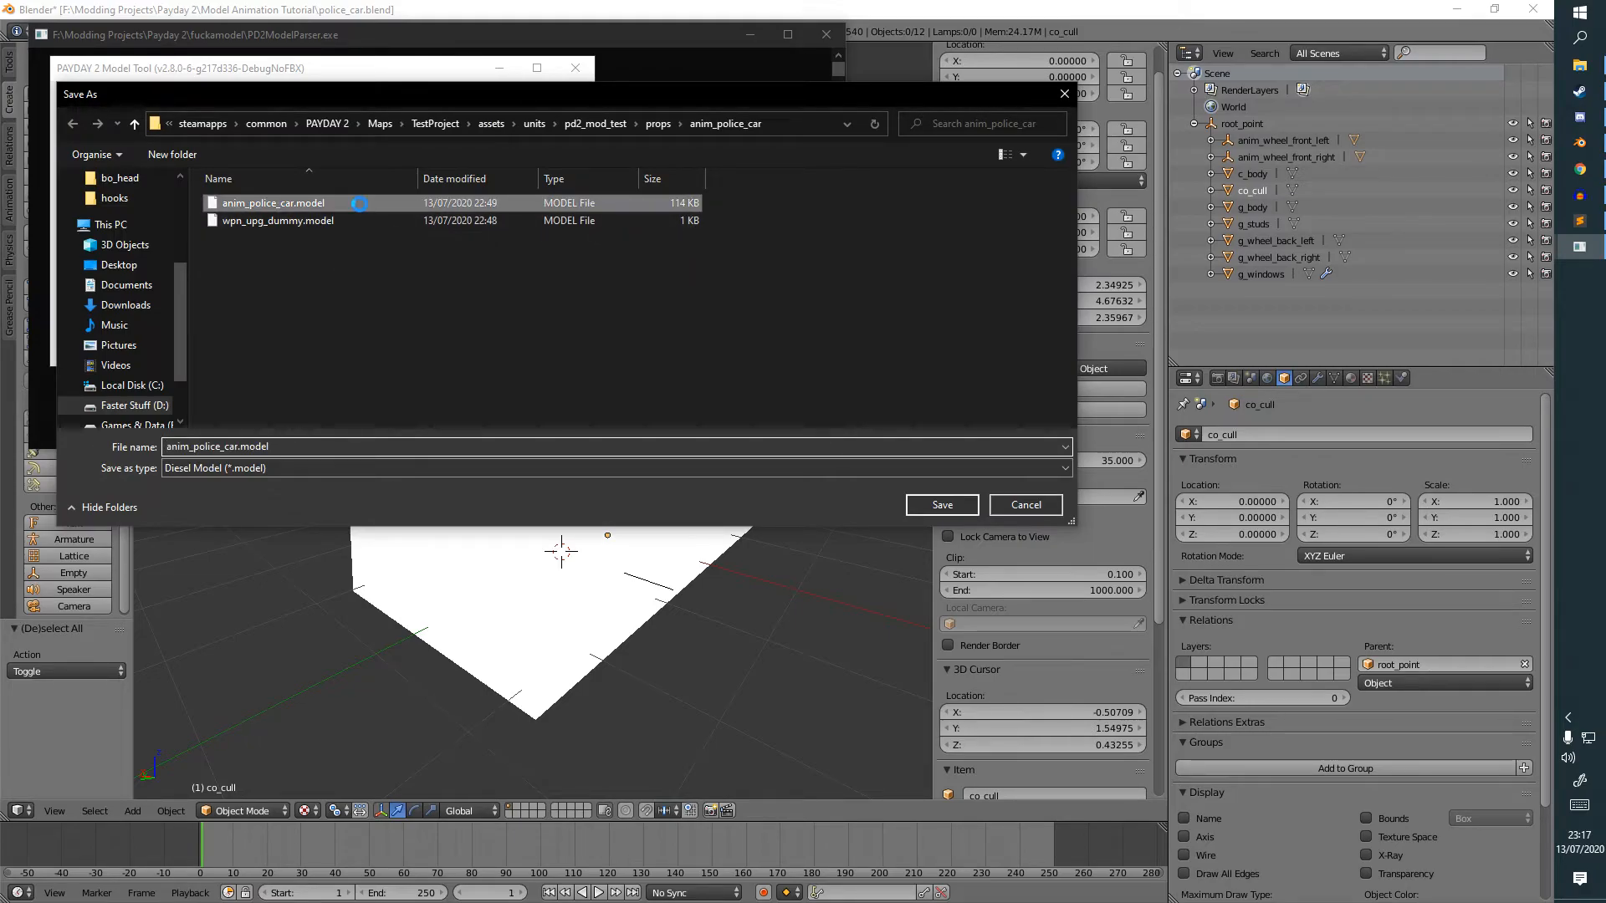
left_click(827, 465)
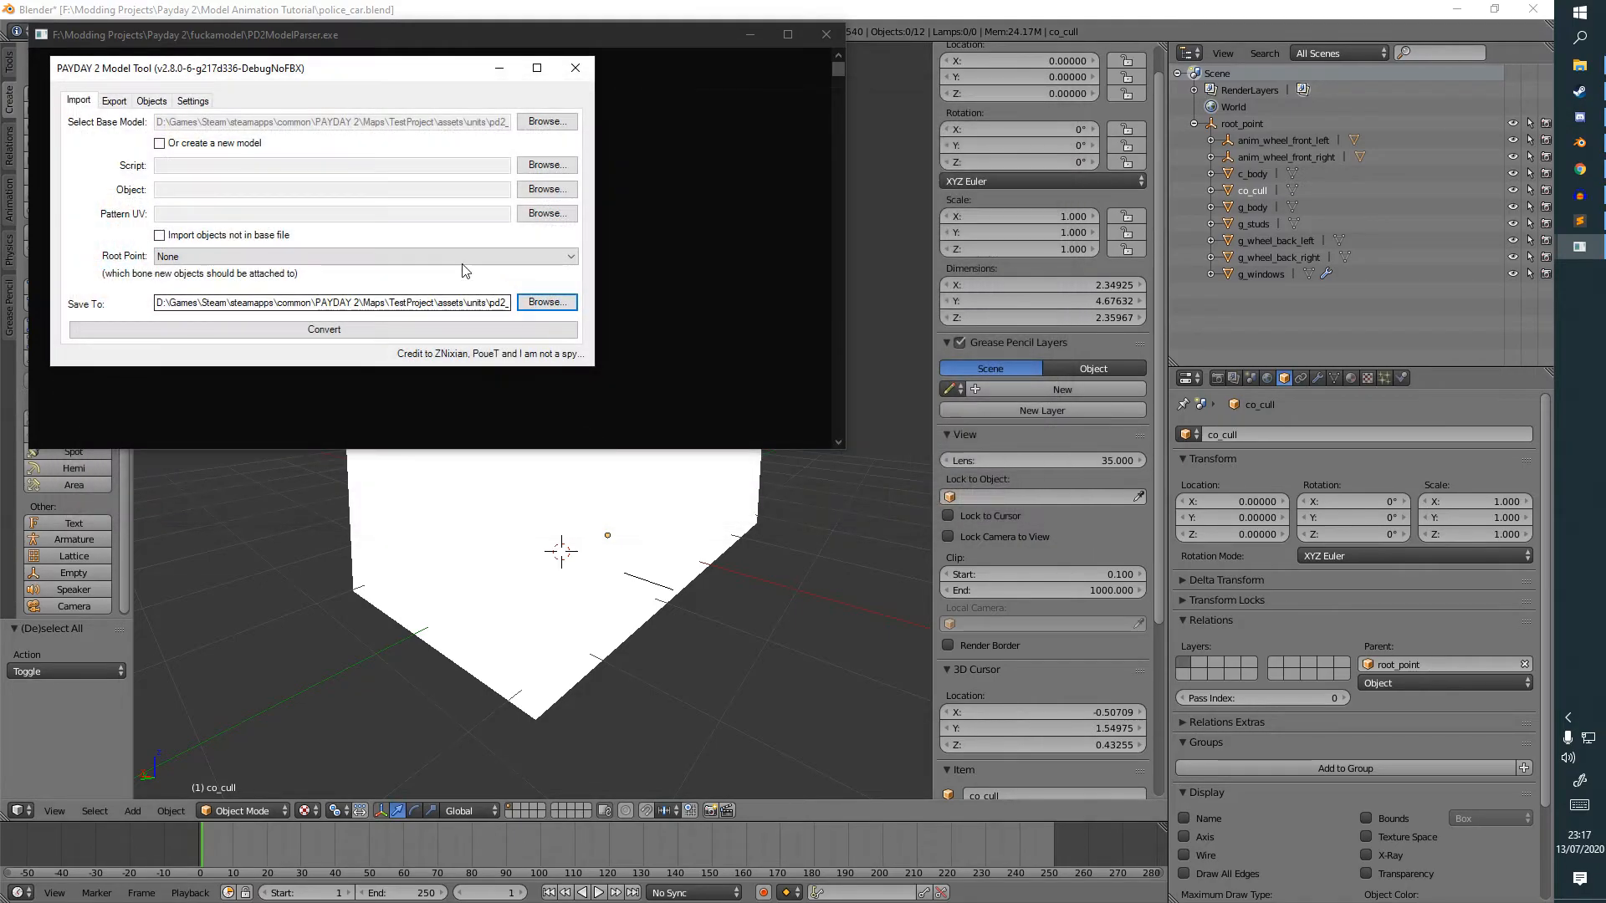
Choose police_car.glb from F:\Modding Projects\Payday 2\Model Animation Tutorial as the object file to import.
left_click(547, 193)
scroll(260, 239, "up", 1)
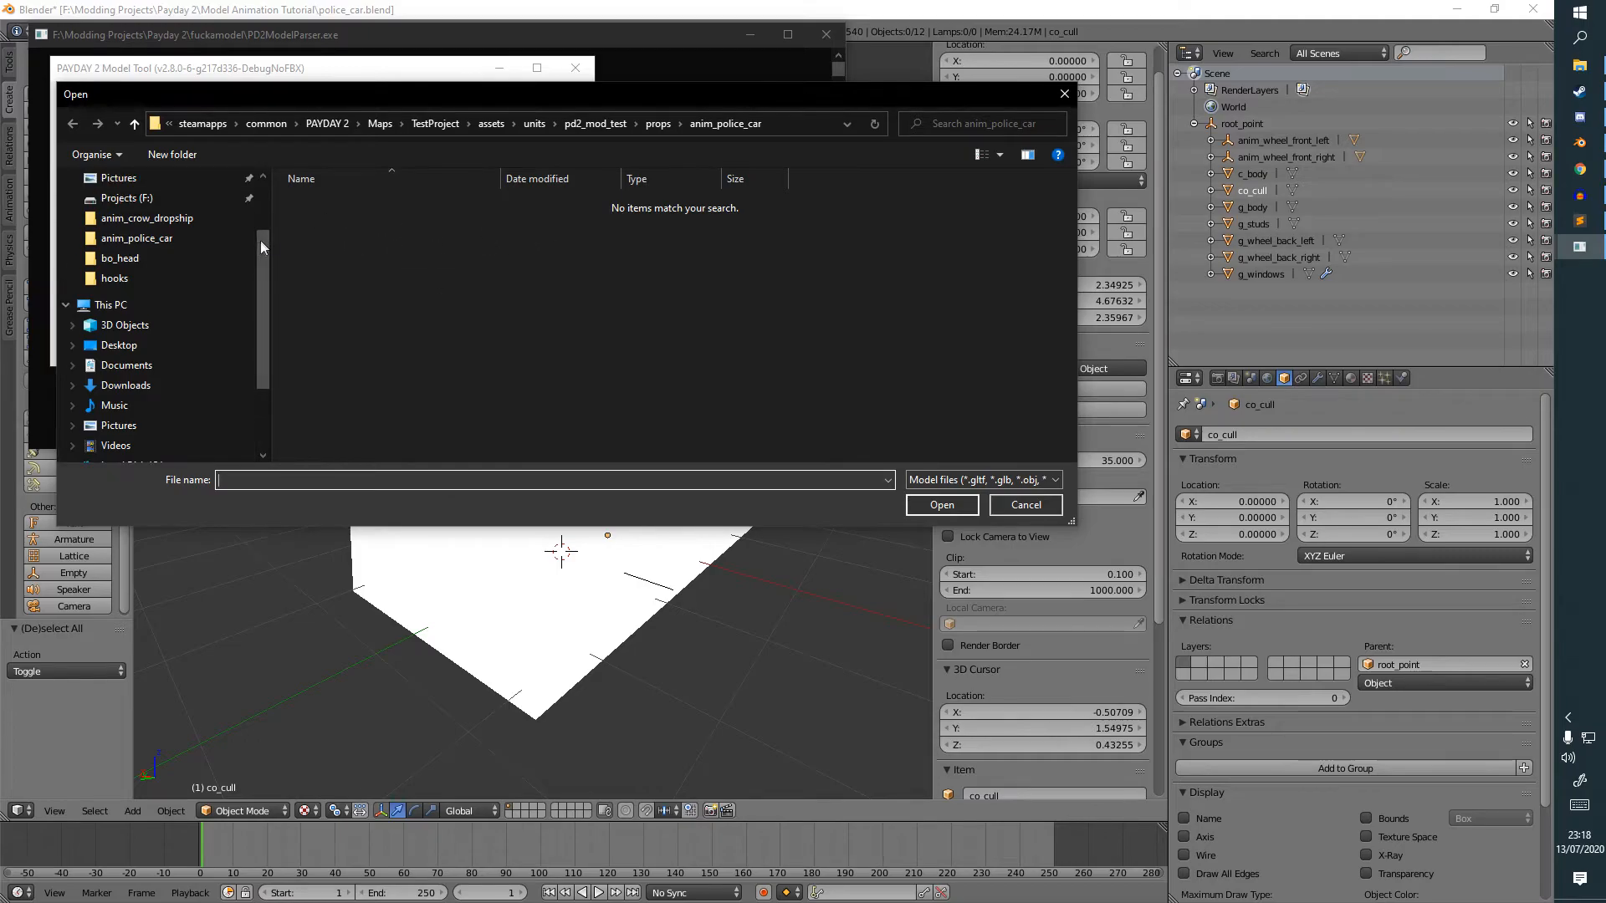
left_click_drag(811, 97, 818, 105)
scroll(188, 341, "down", 2)
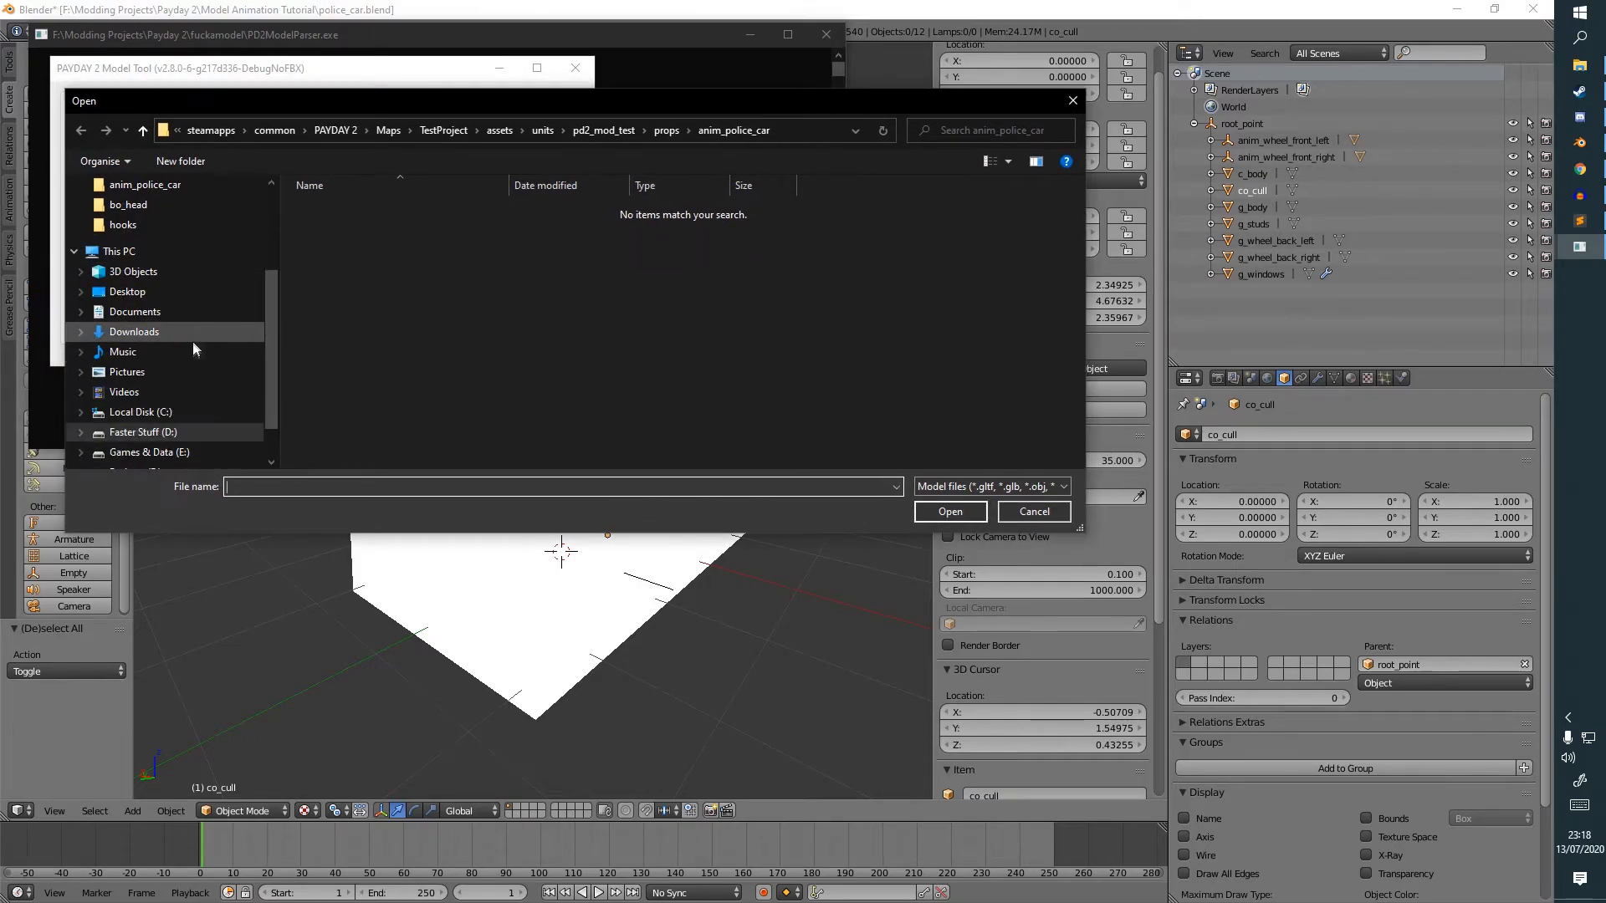
left_click(81, 412)
scroll(88, 401, "down", 2)
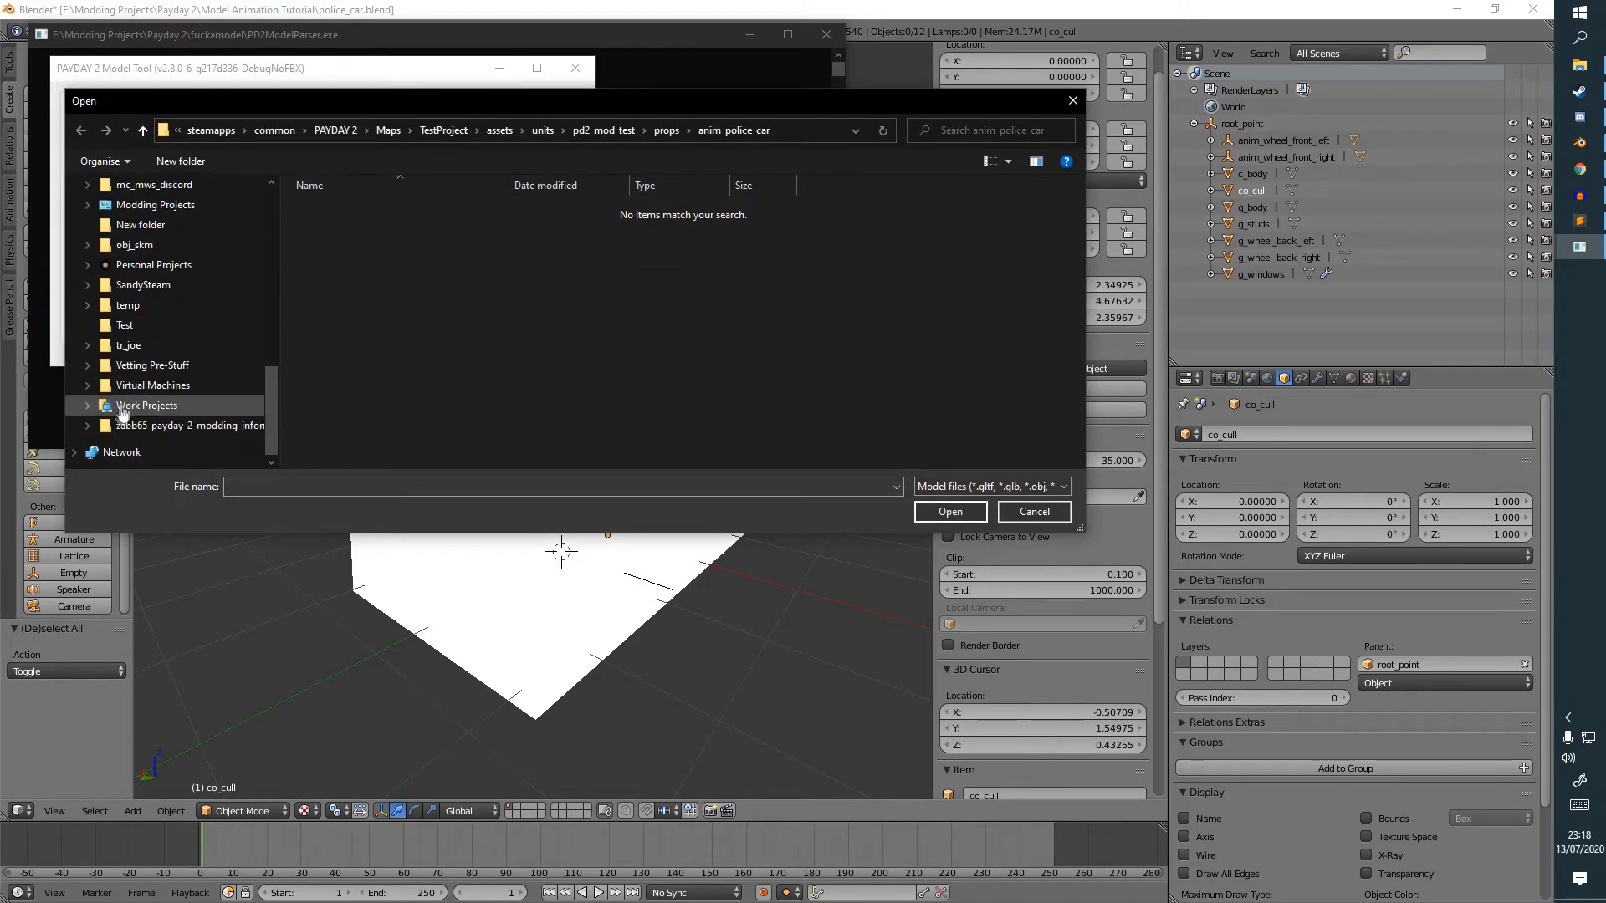
scroll(96, 268, "up", 2)
left_click(92, 245)
scroll(117, 317, "down", 1)
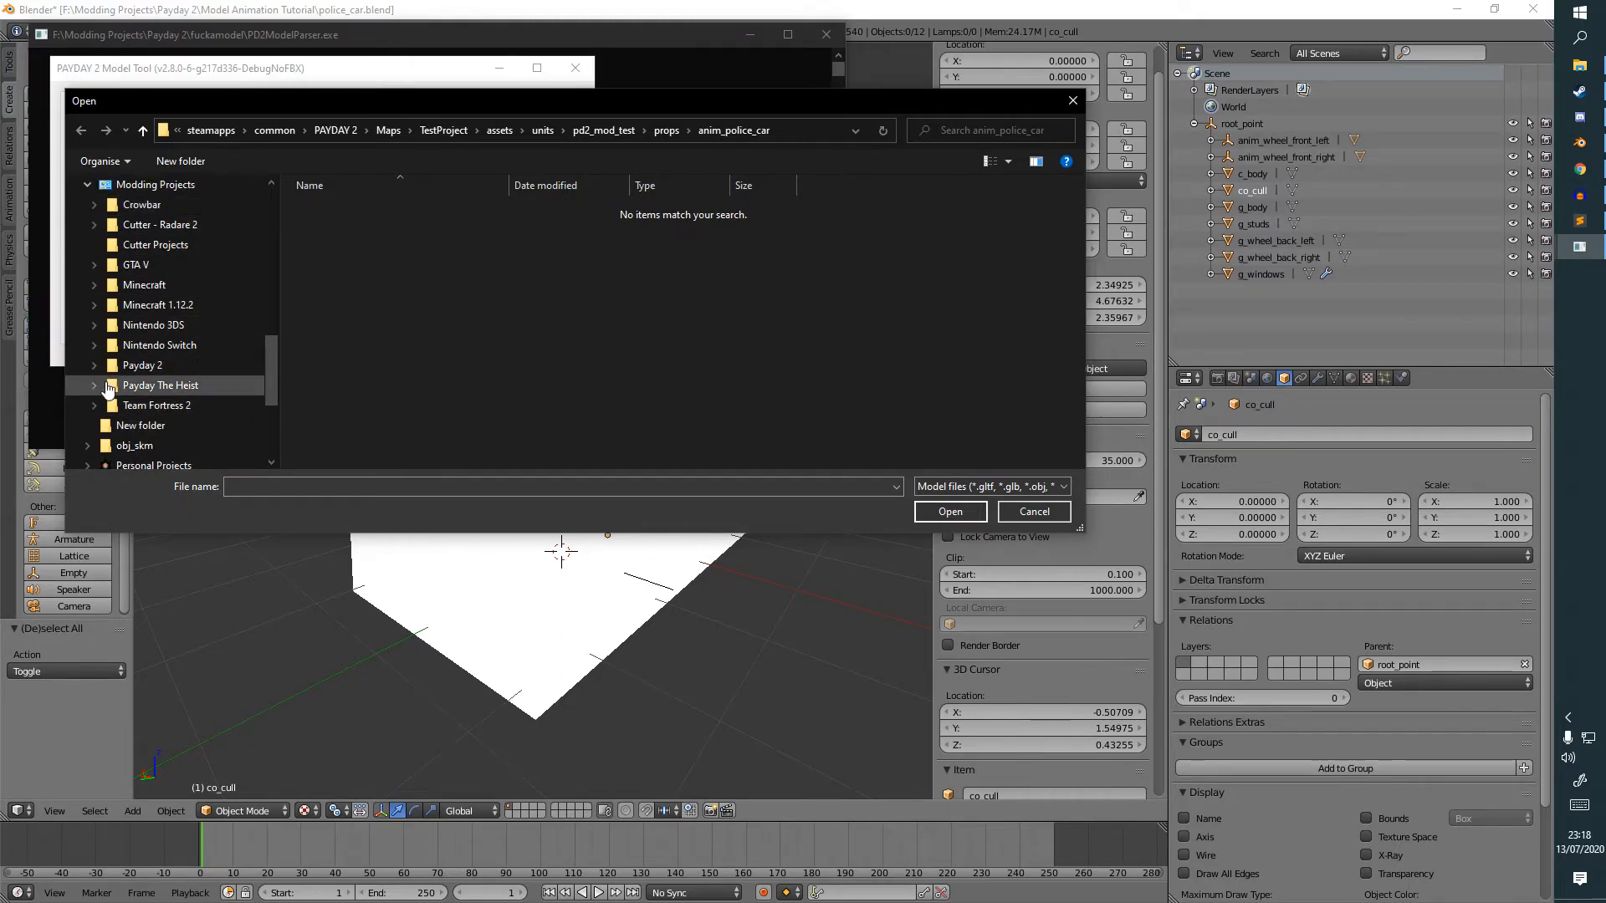
left_click(95, 366)
scroll(171, 355, "down", 1)
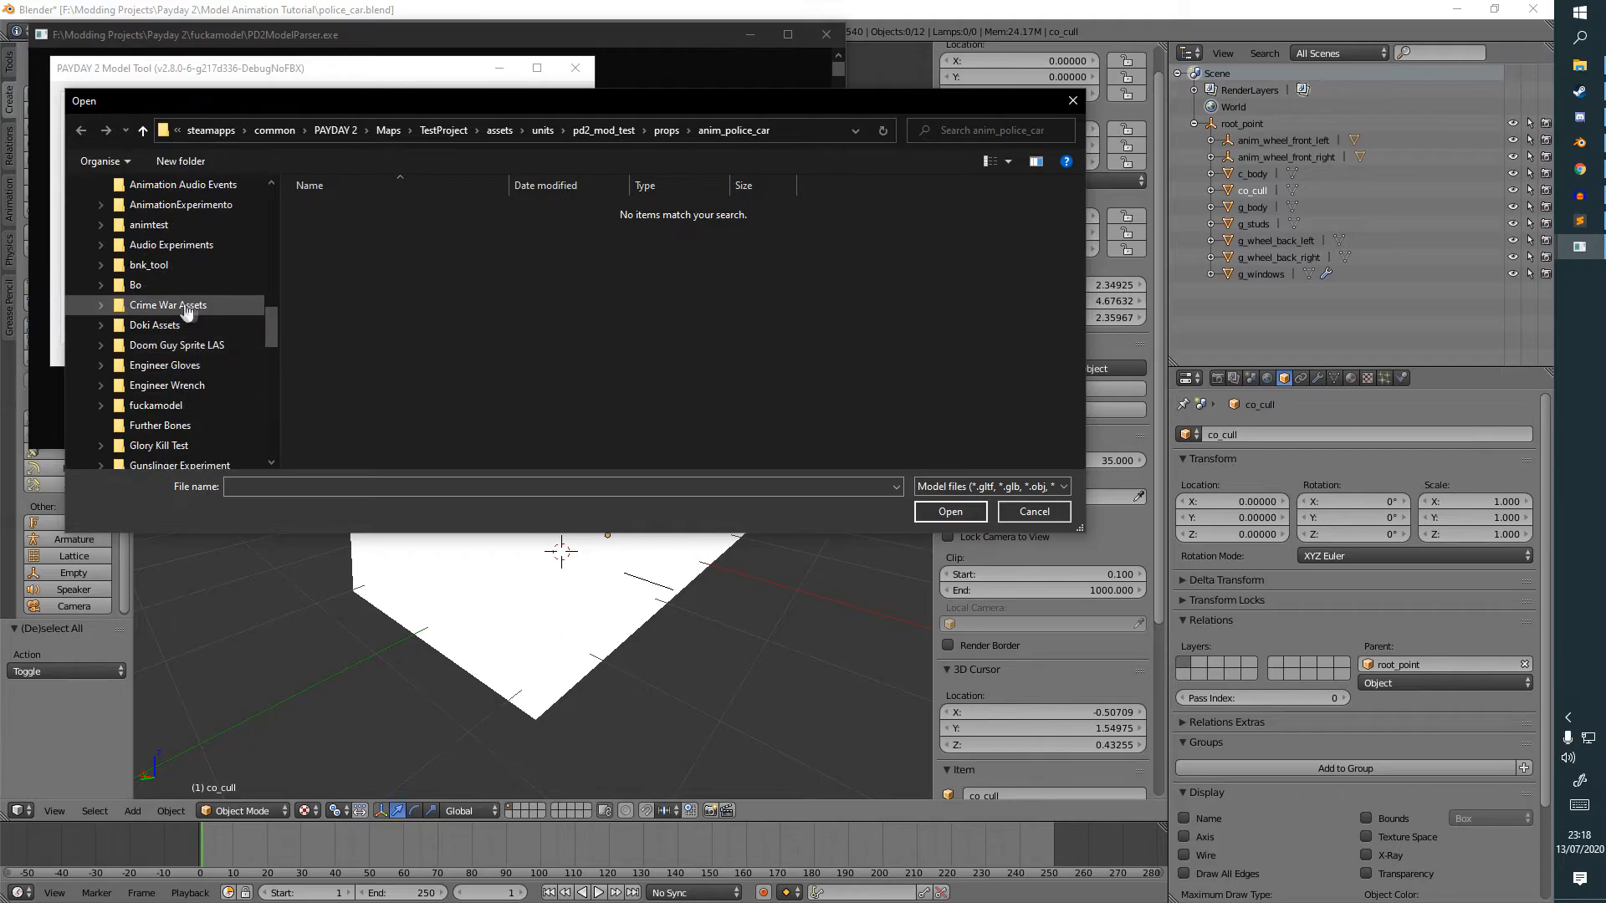
scroll(167, 385, "down", 5)
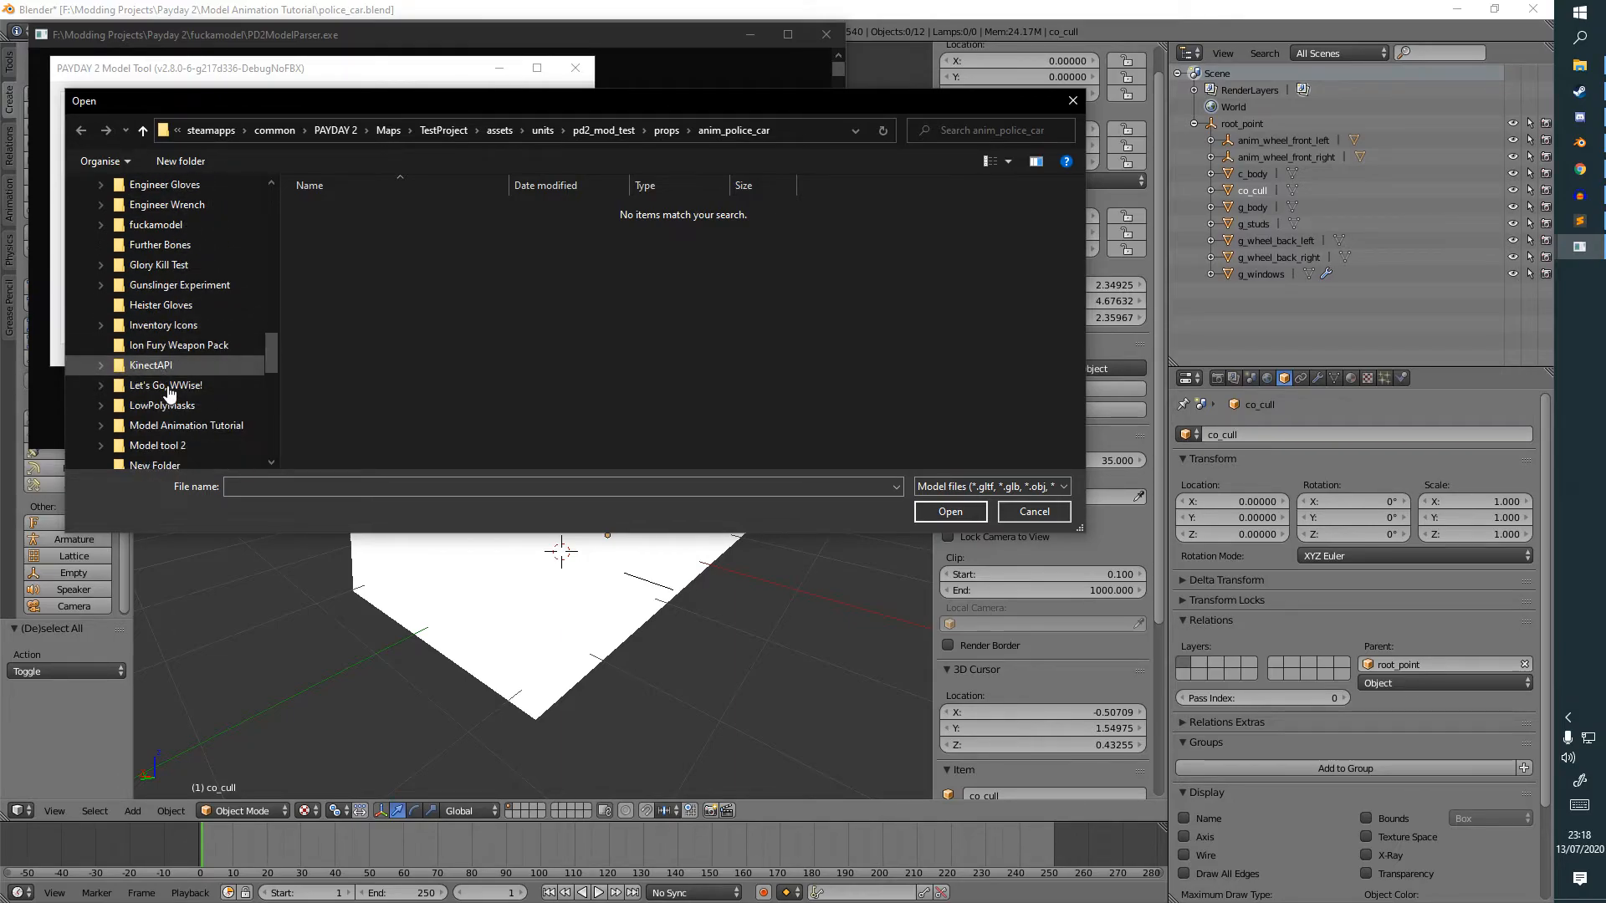
scroll(143, 423, "down", 4)
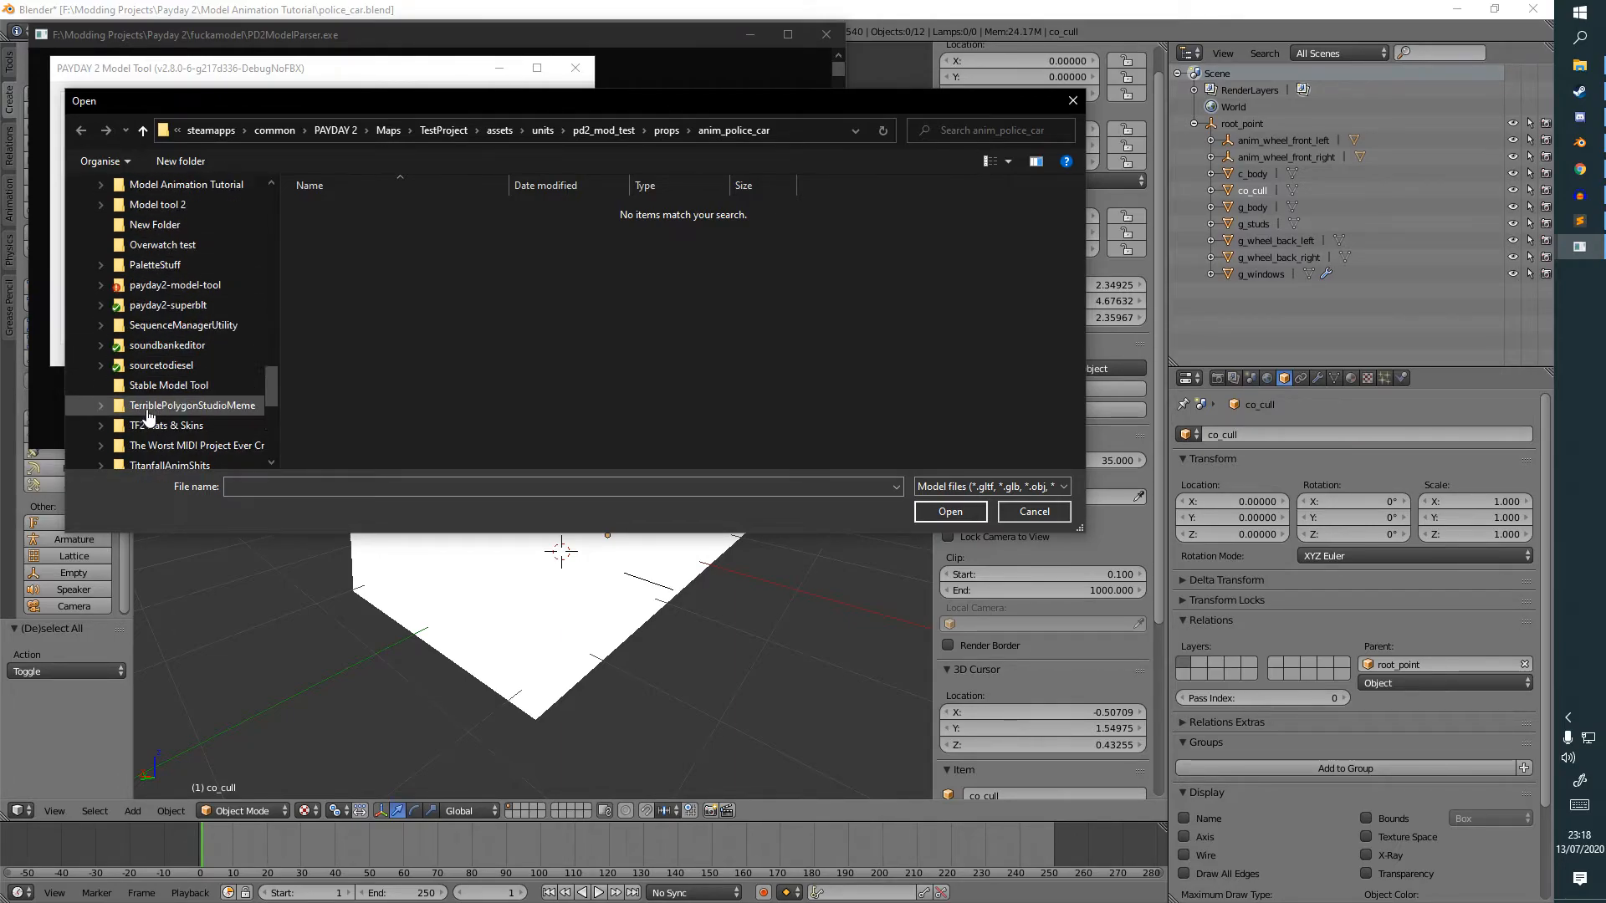
scroll(113, 402, "up", 7)
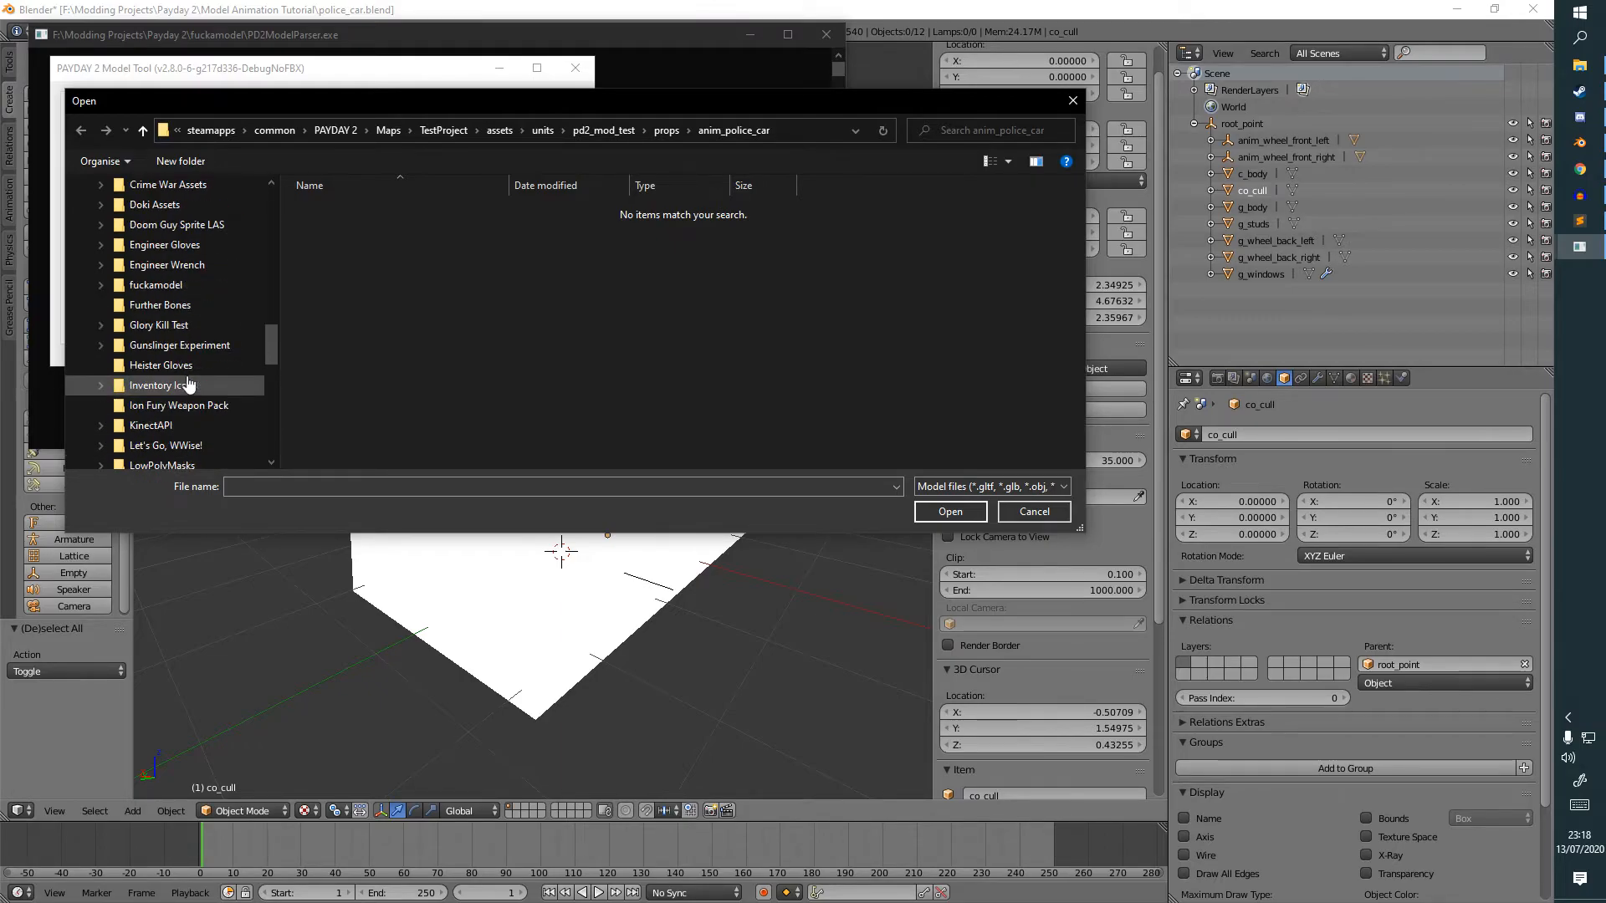
scroll(111, 340, "up", 3)
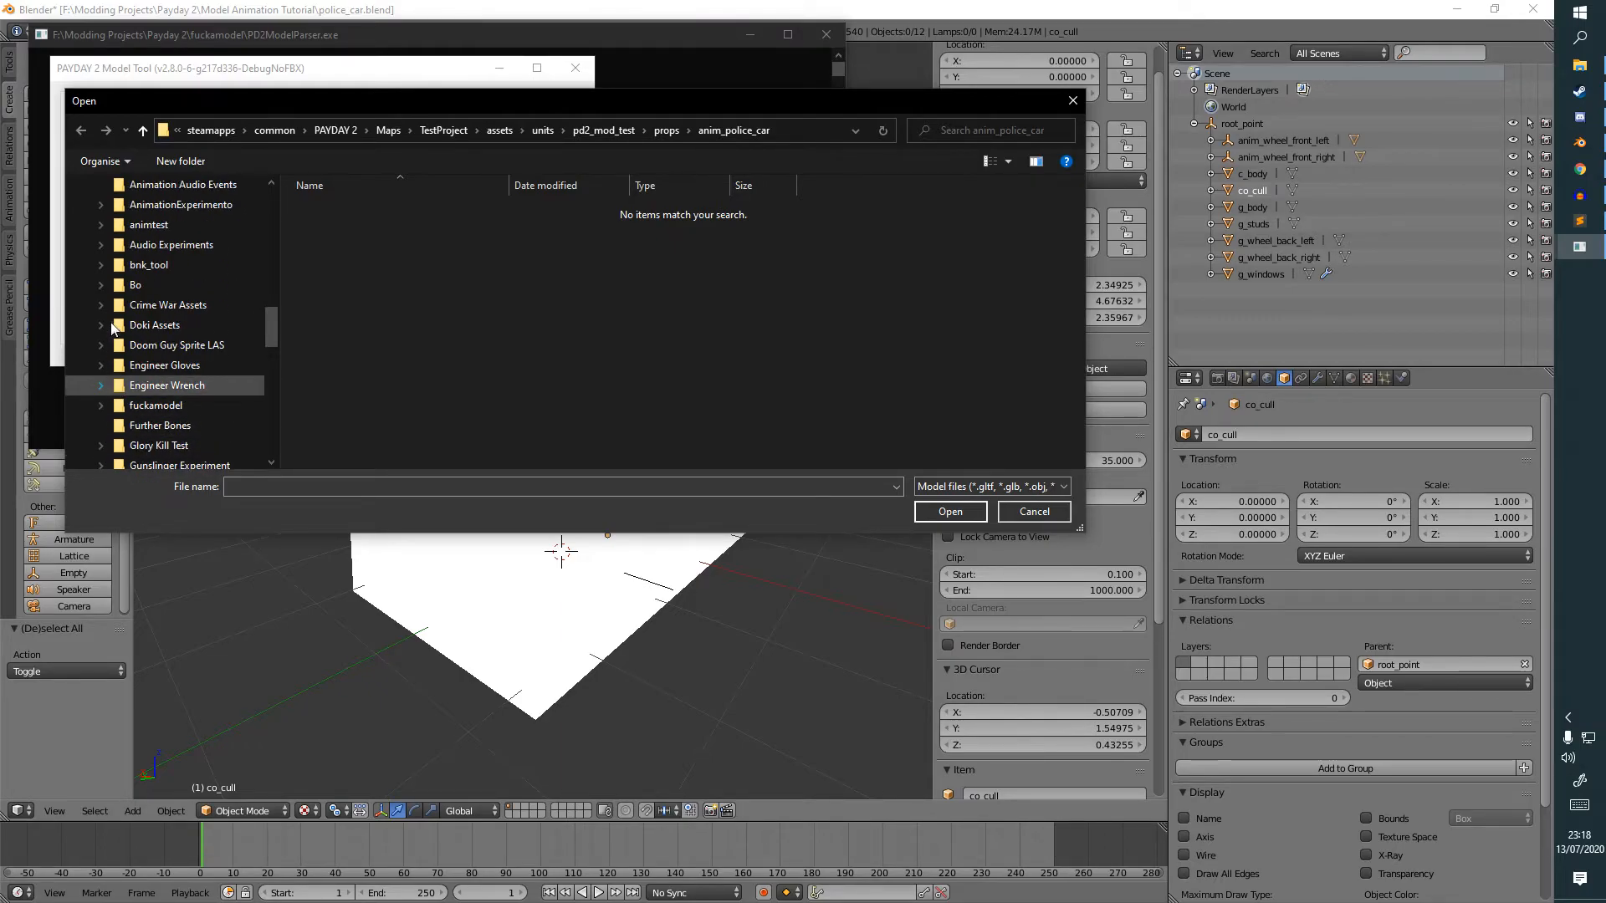
scroll(117, 314, "down", 5)
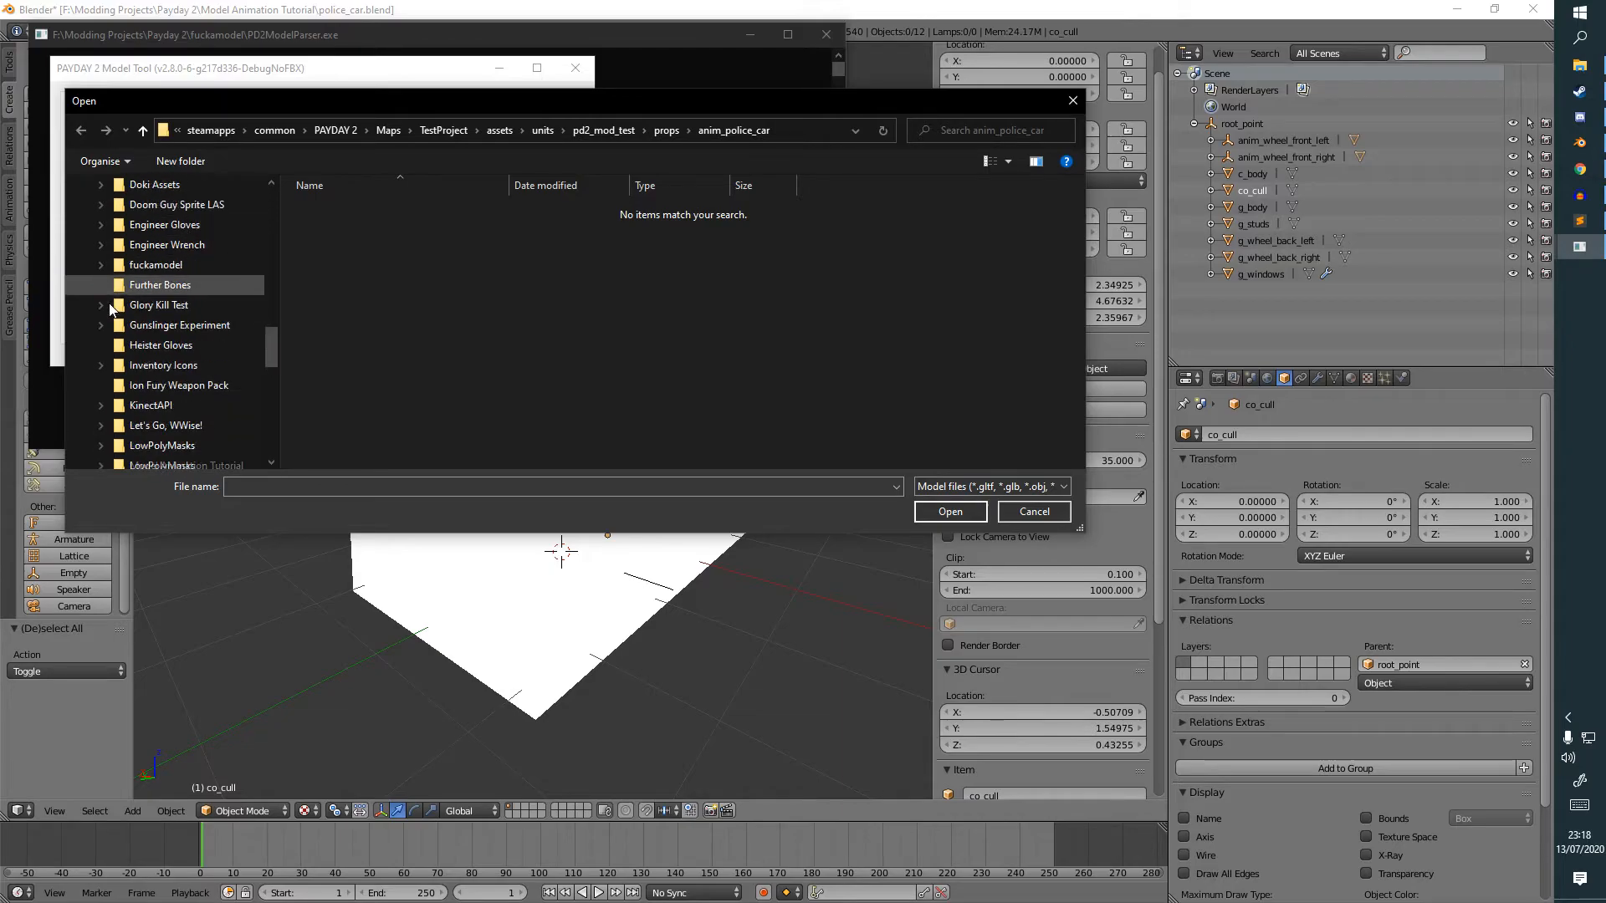
left_click(101, 406)
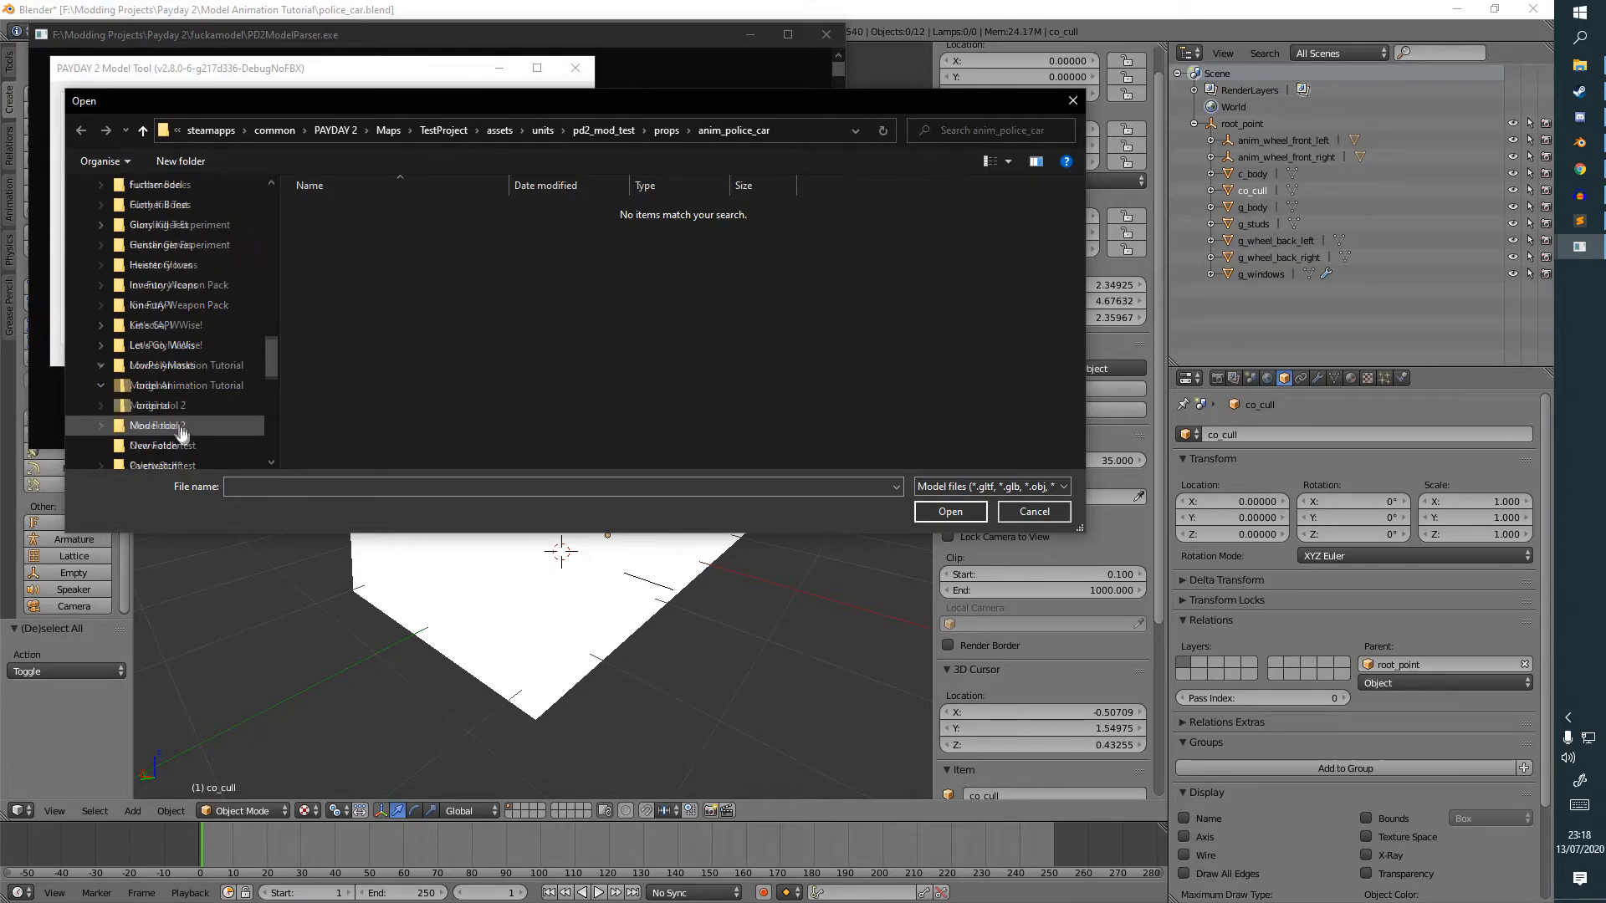
left_click(129, 385)
left_click(129, 367)
double_click(354, 223)
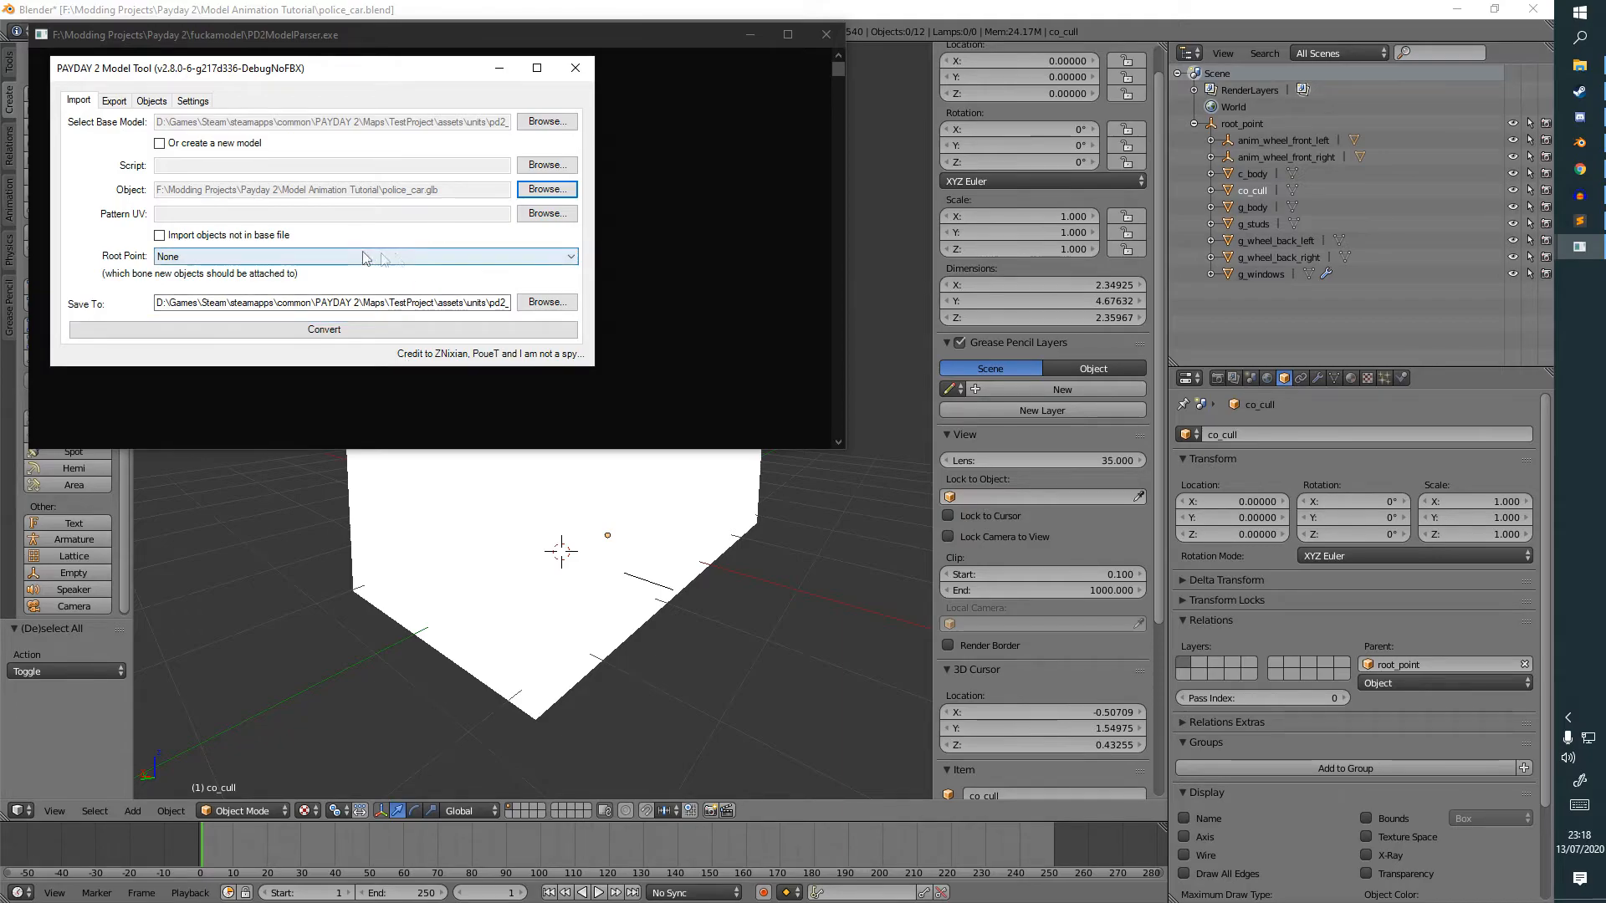
Enable importing objects not in the base file and convert the model.
left_click(251, 235)
left_click(345, 332)
left_click(821, 511)
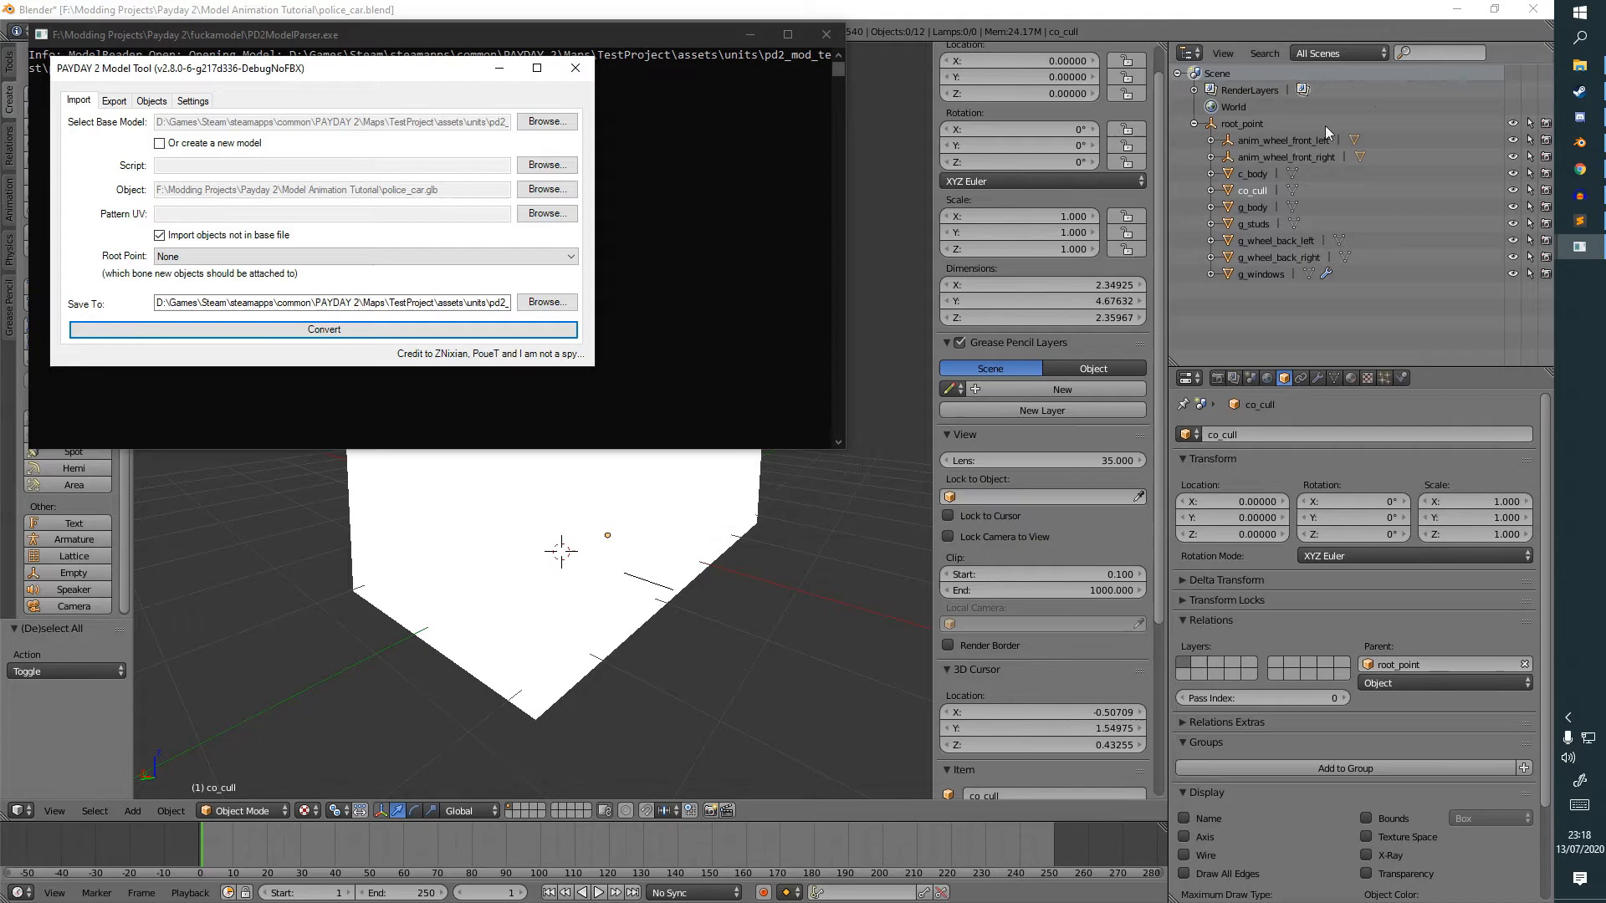
Switch to File Explorer and check the converted anim_police_car.model in the anim_police_car folder.
left_click(1579, 65)
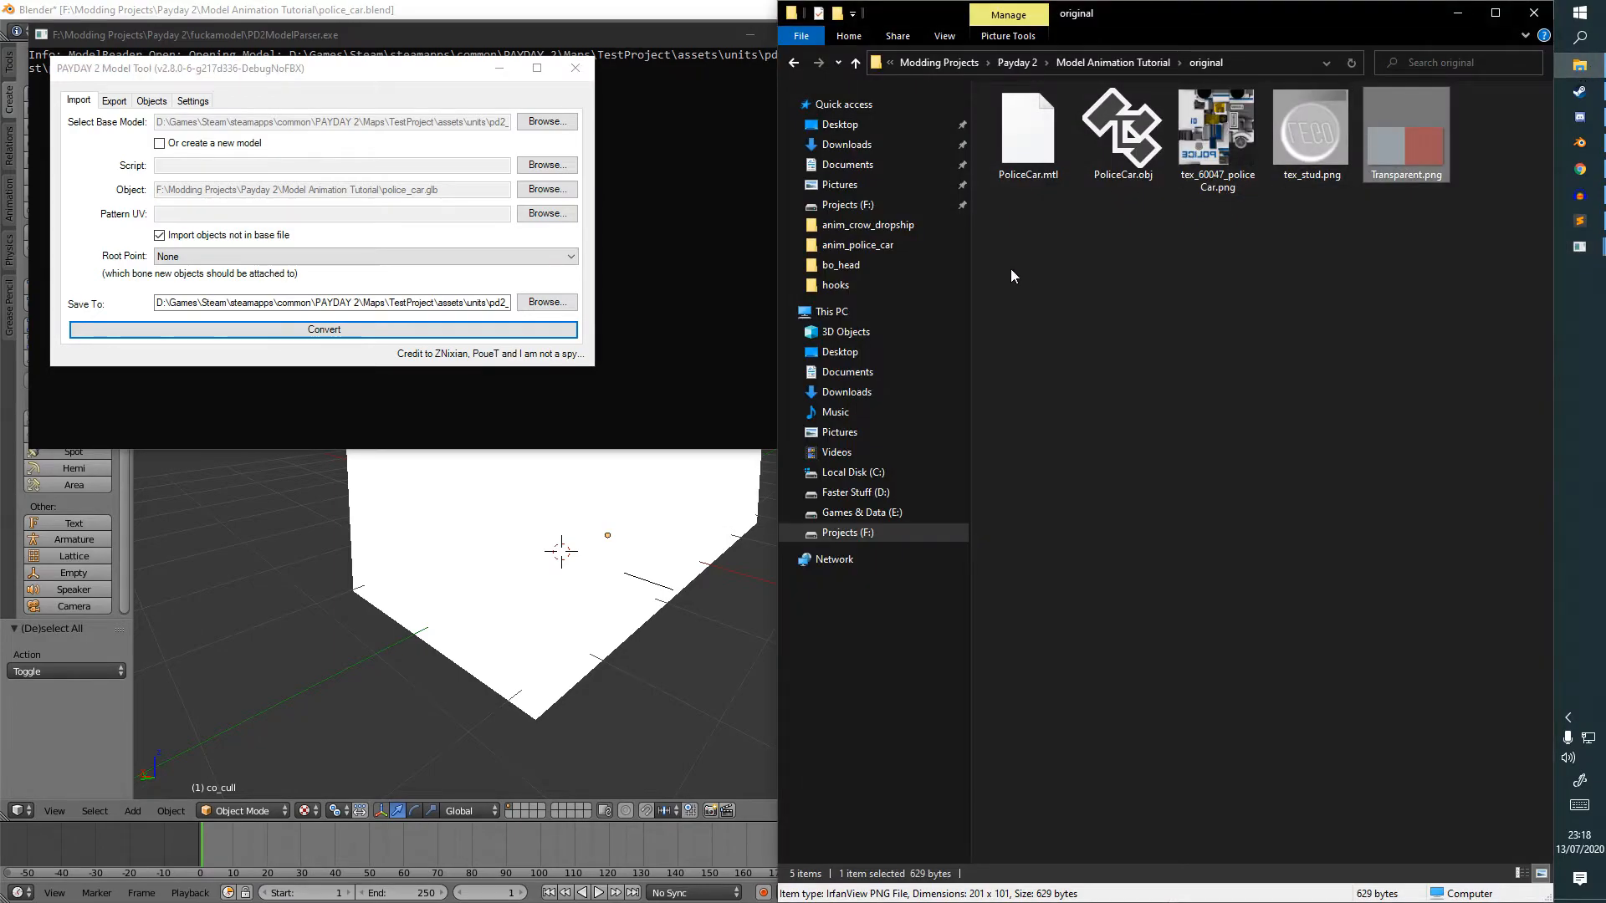
left_click(857, 245)
left_click(1238, 136)
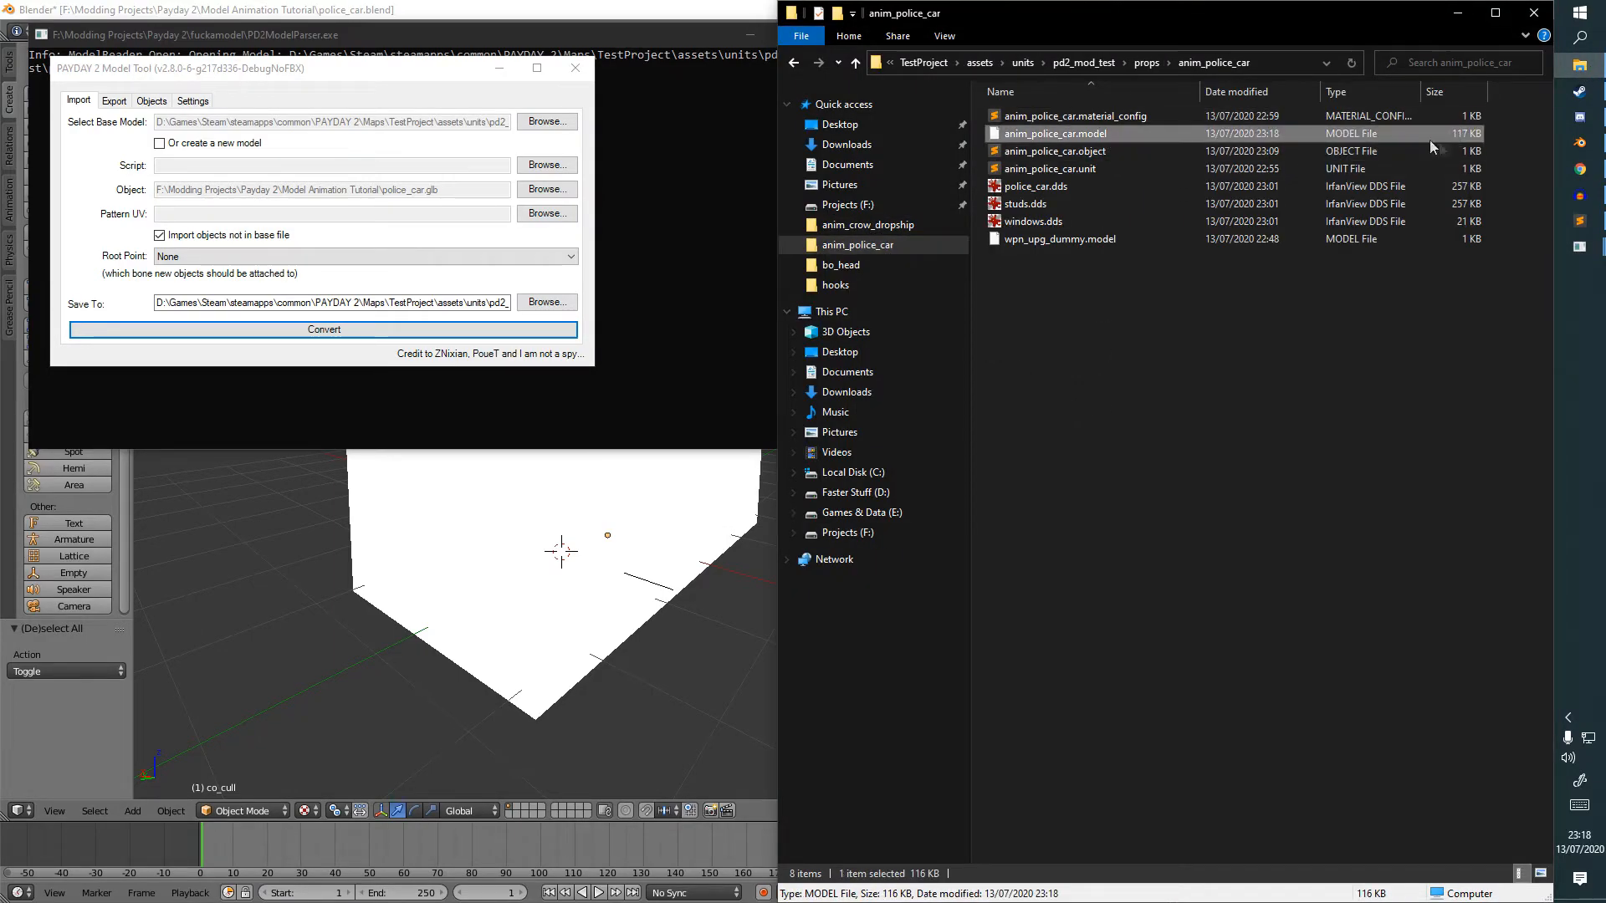
Switch to Blender, try moving the co_cull box up off the police car, and undo the move.
middle_click_drag(620, 483, 583, 493)
right_click(544, 478)
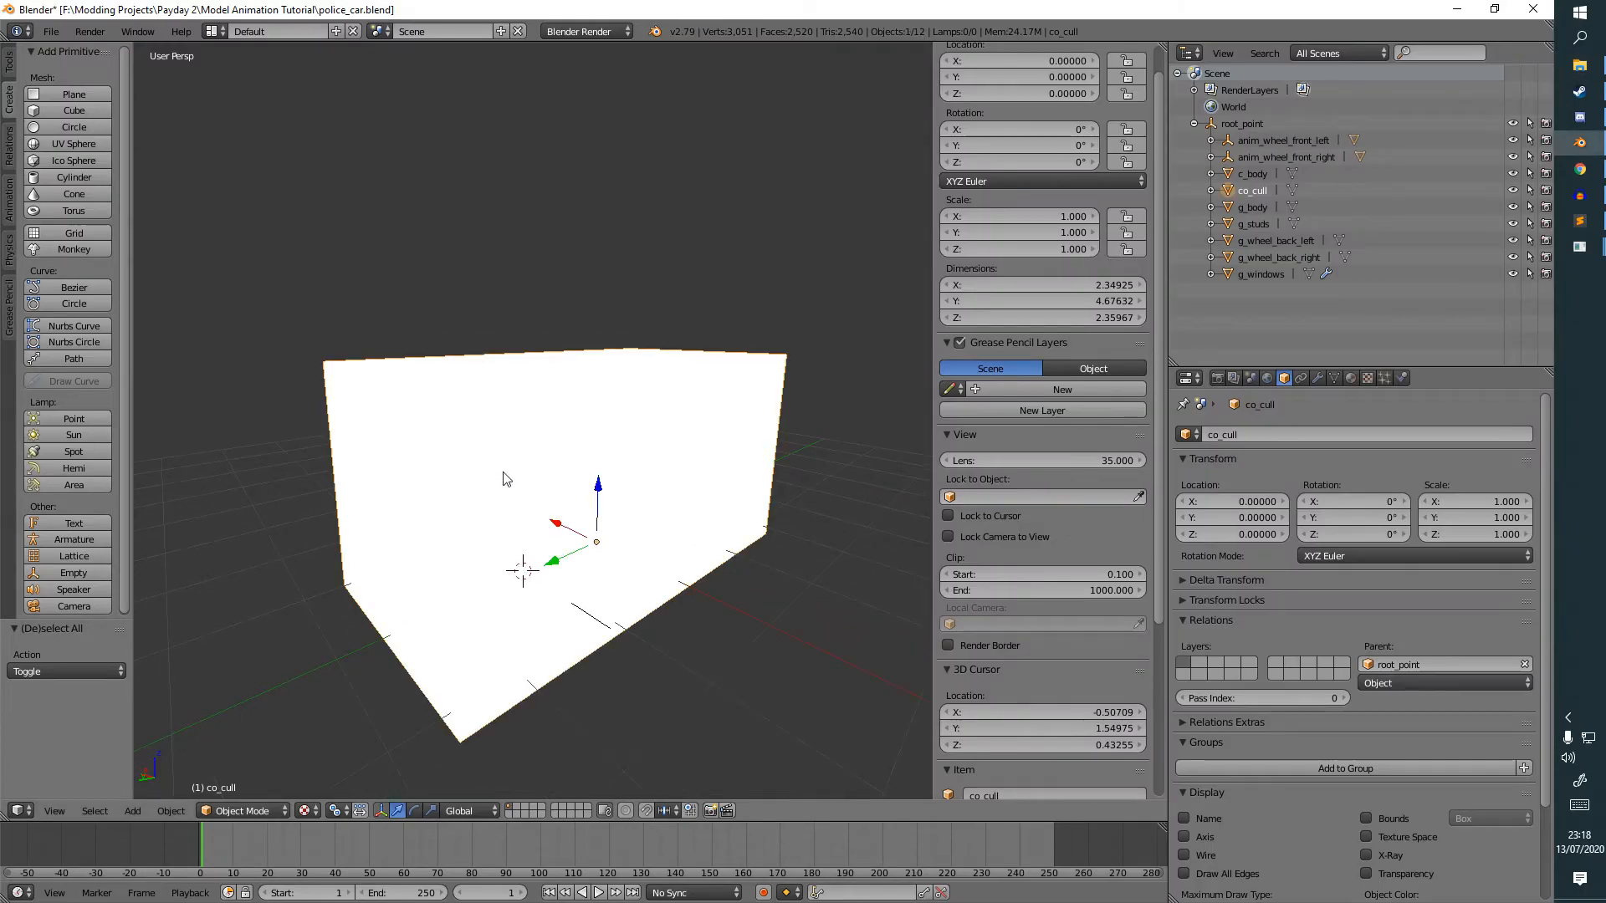
key("g")
left_click(448, 197)
right_click(581, 423)
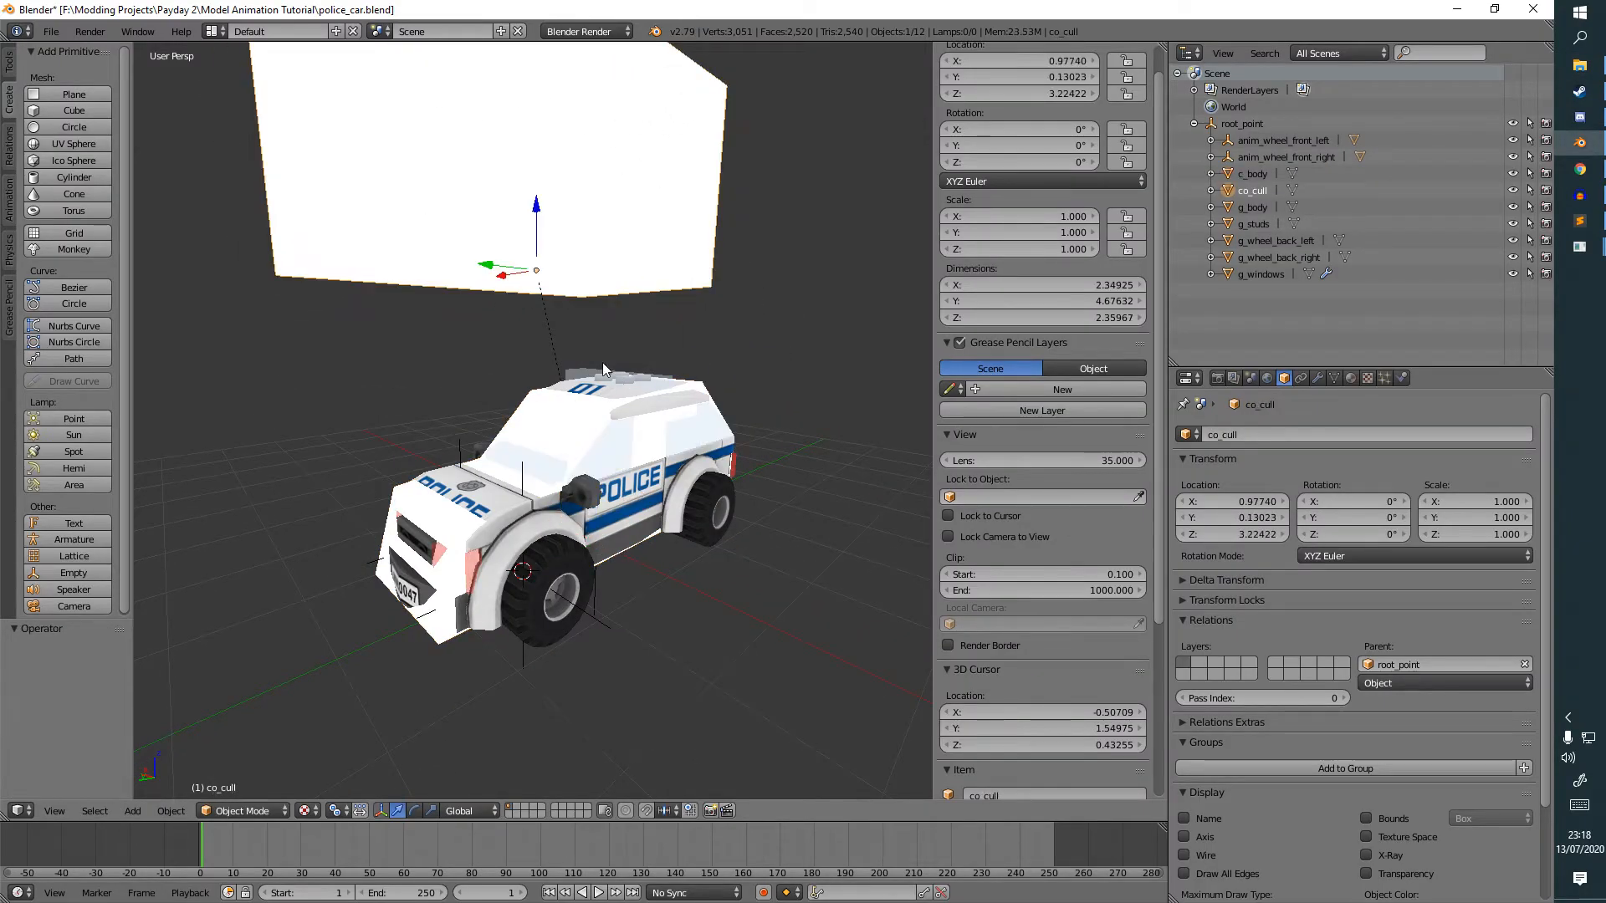
key("ctrl+z")
key("ctrl+z")
Switch back to the anim_police_car folder, open anim_police_car.object in Sublime Text, add blank lines above the graphics block and save.
key("alt+Tab")
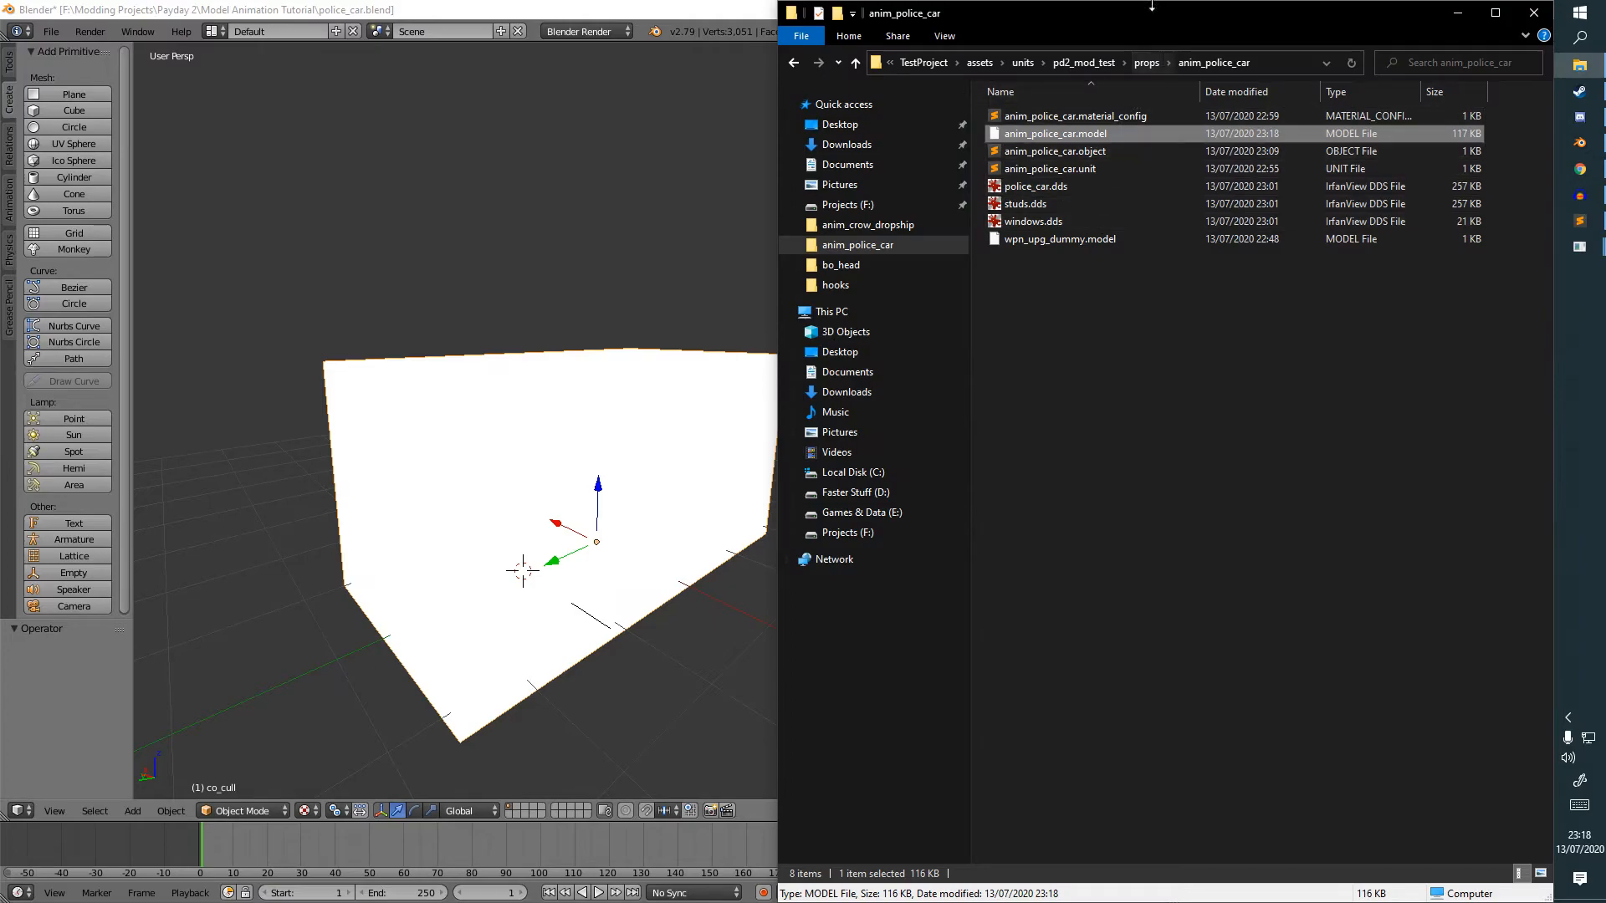
key("super+Up")
key("super+Up")
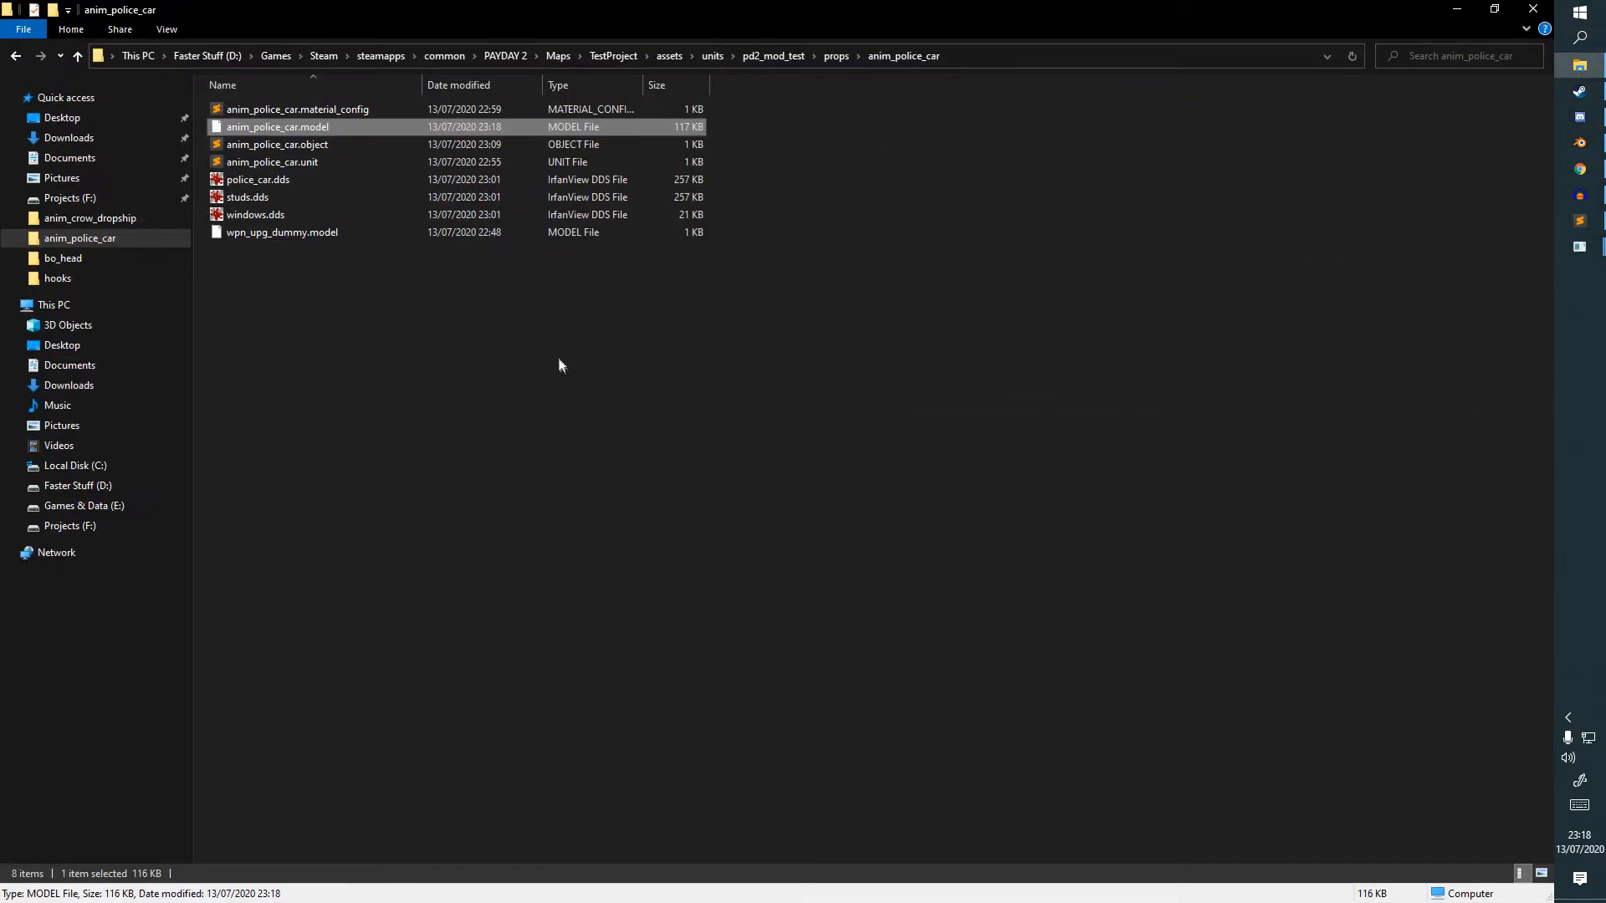
double_click(411, 146)
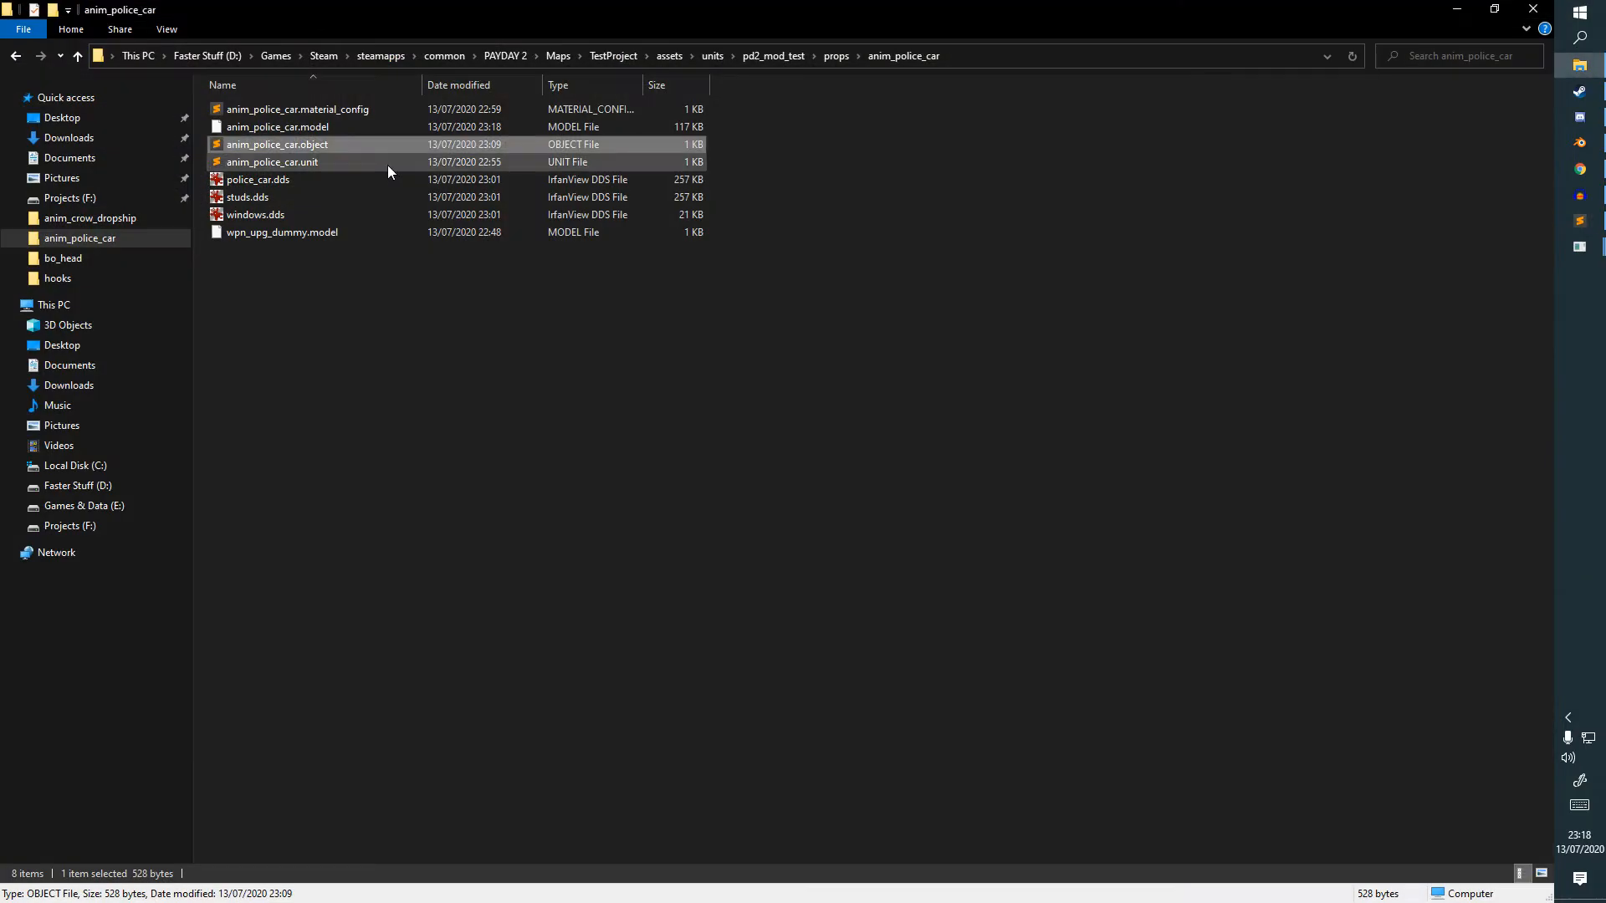
double_click(388, 164)
key("Down")
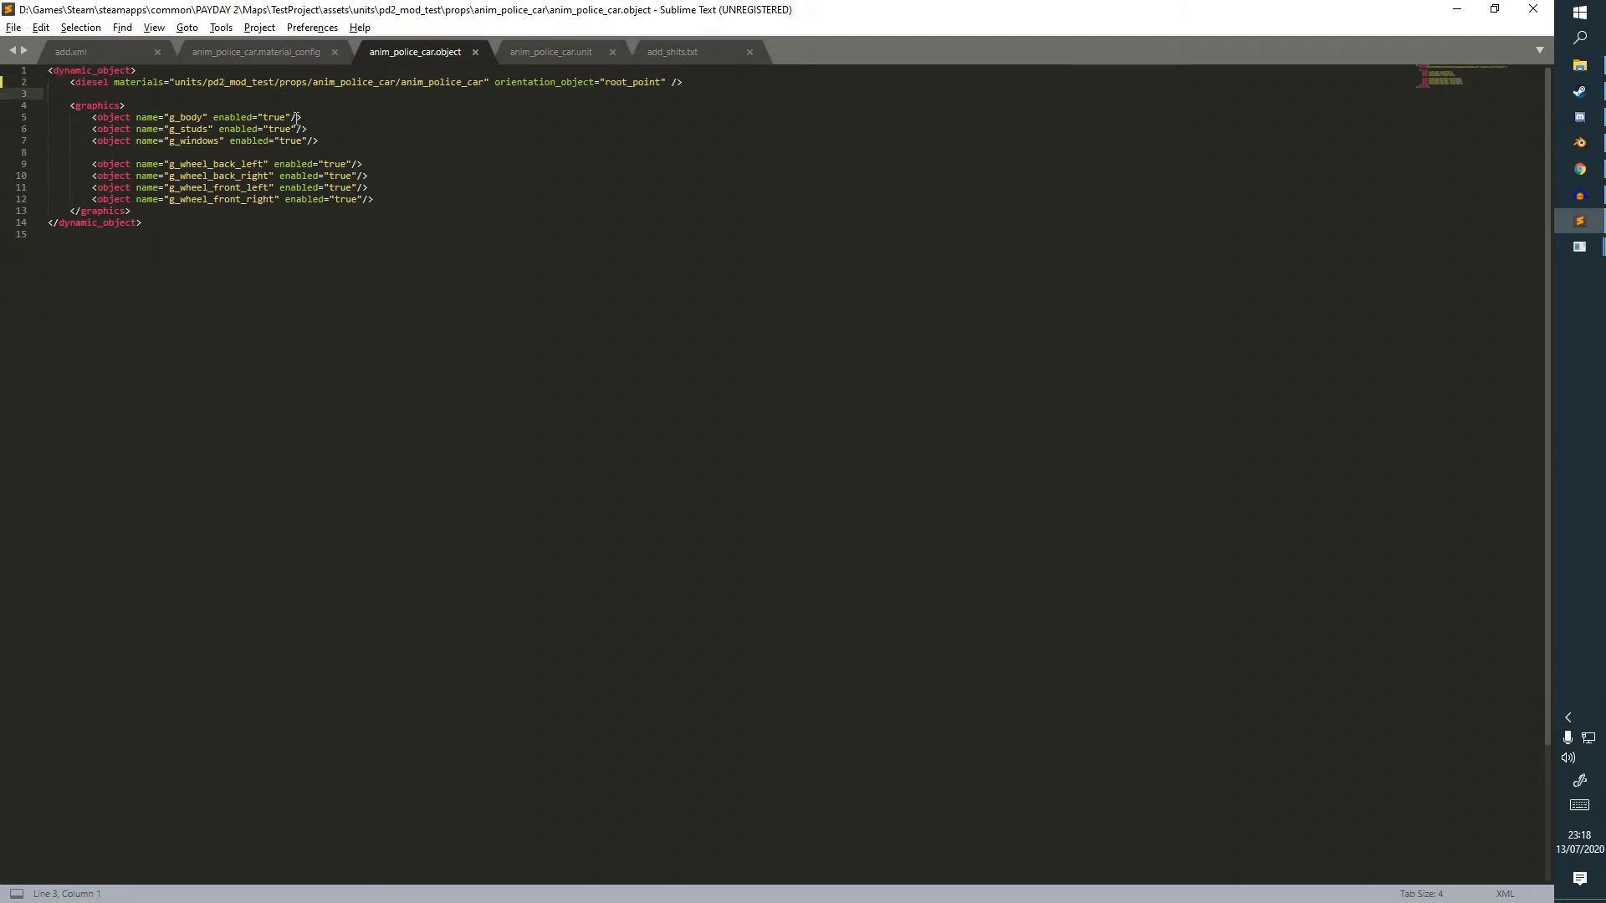
key("Return")
key("Return")
key("ctrl+s")
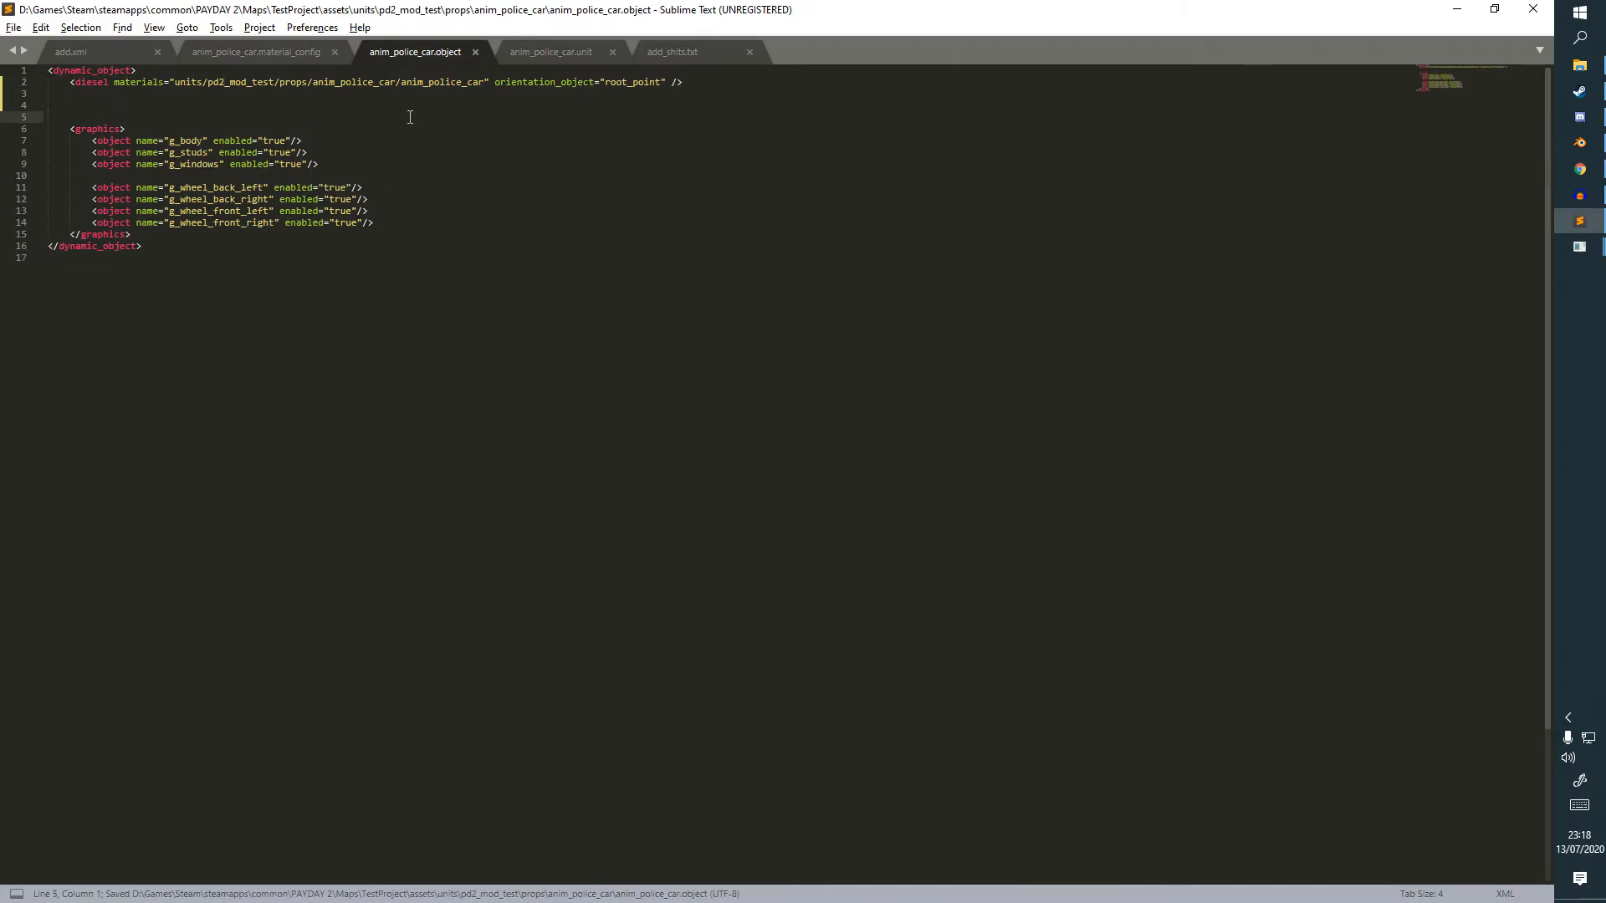
Open anim_crow_dropship.object from the anim_crow_dropship folder and copy its entire bodies block.
key("alt+Tab")
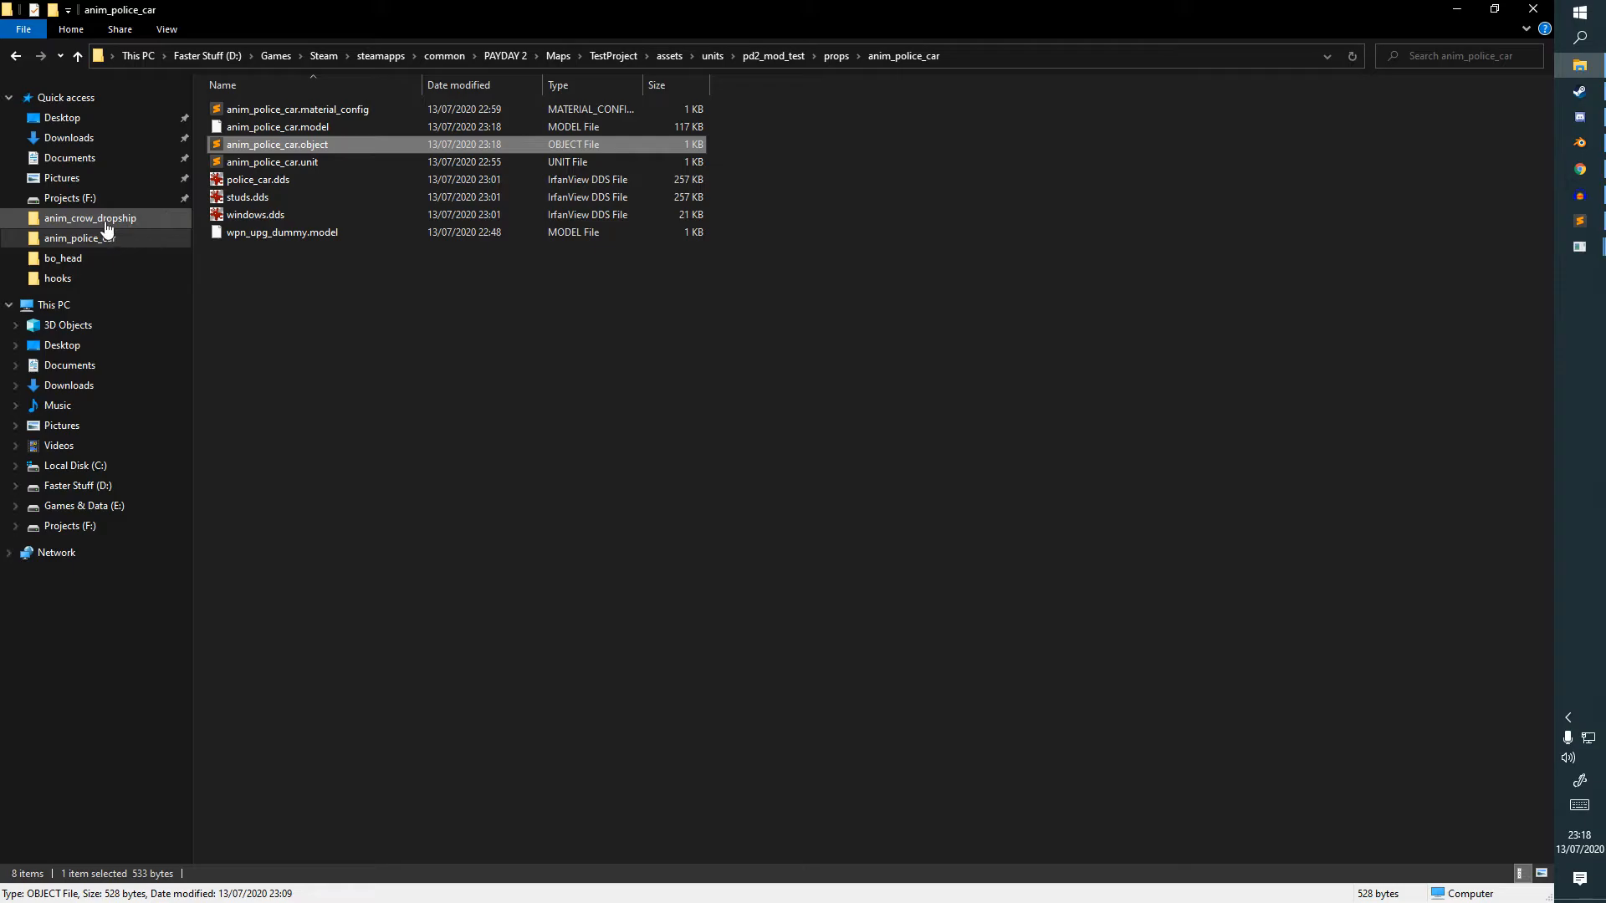
left_click(106, 222)
double_click(353, 158)
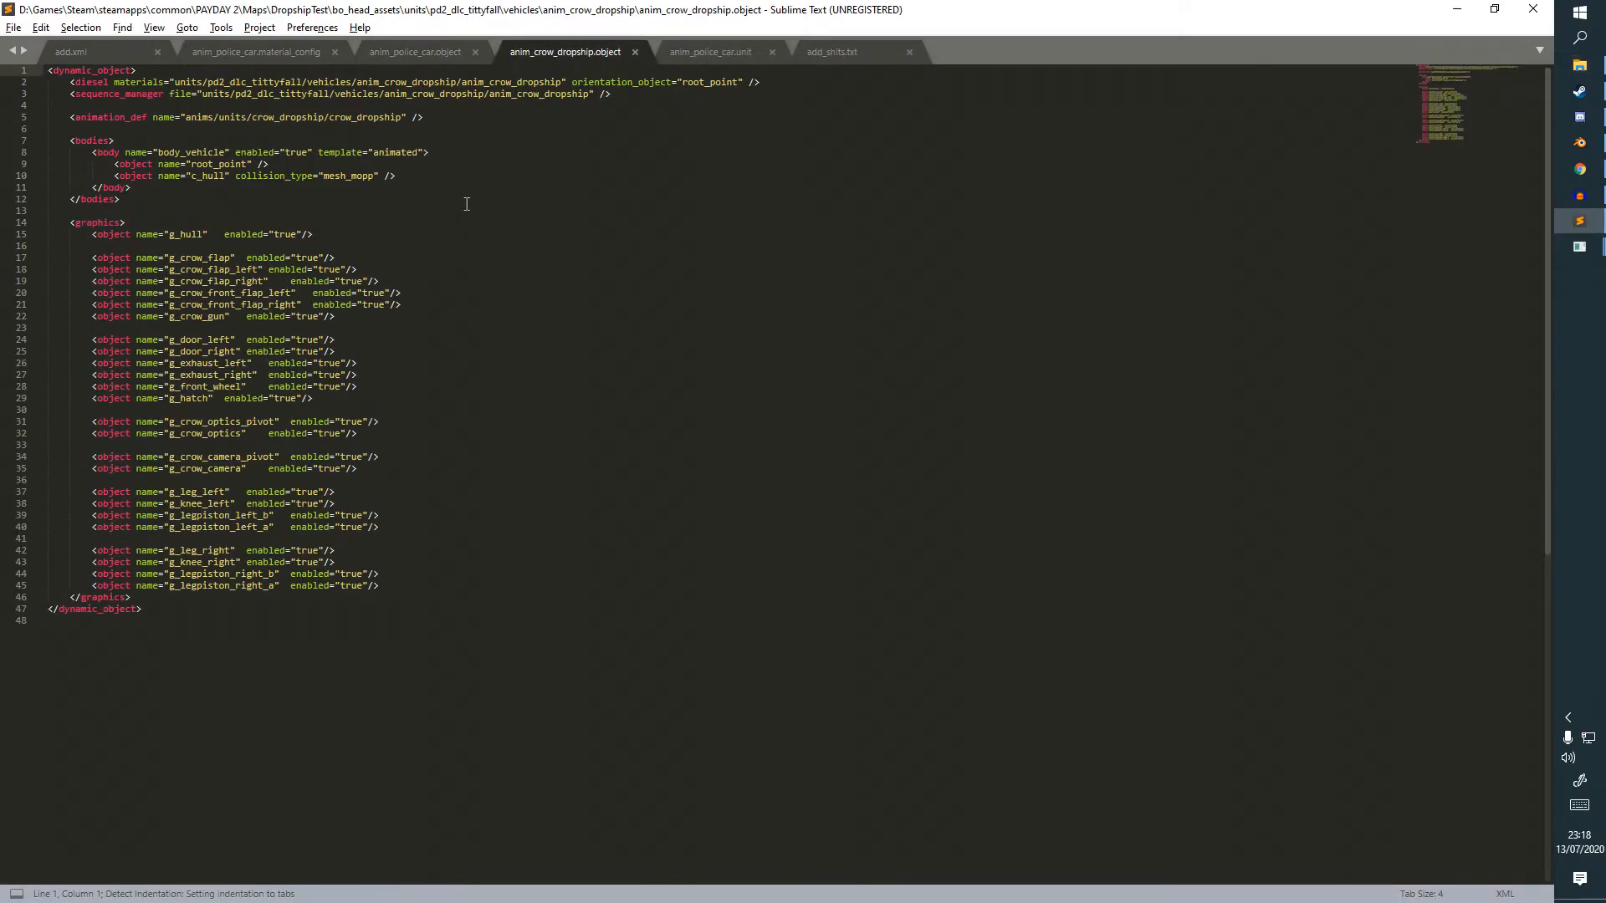
left_click_drag(181, 197, 251, 128)
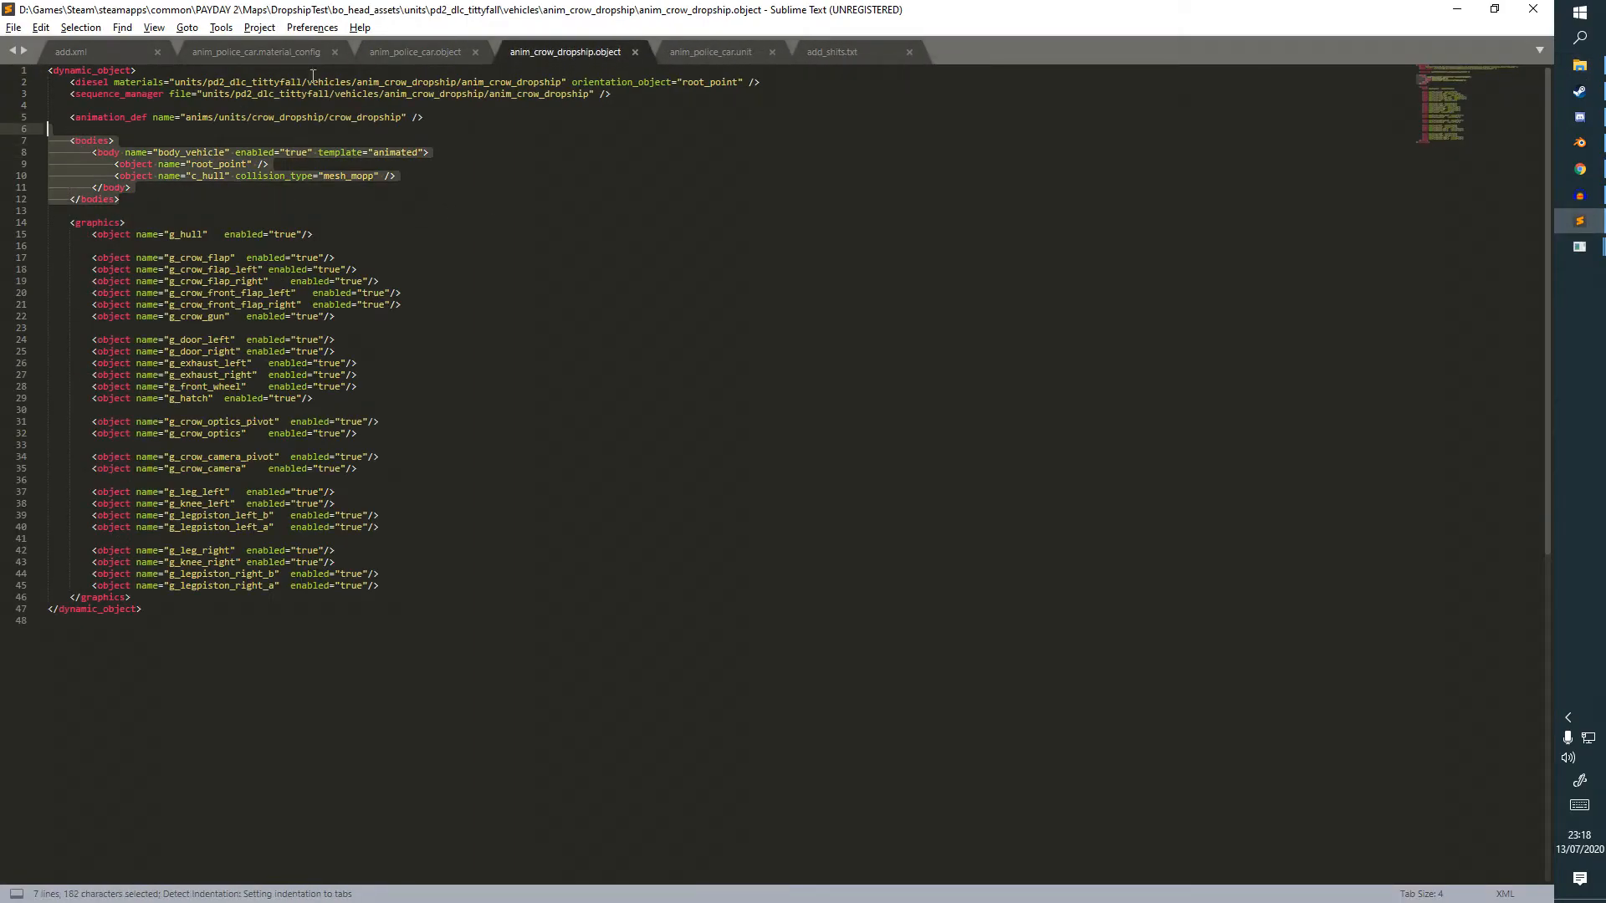
key("shift+Down")
key("shift+Right")
key("ctrl+c")
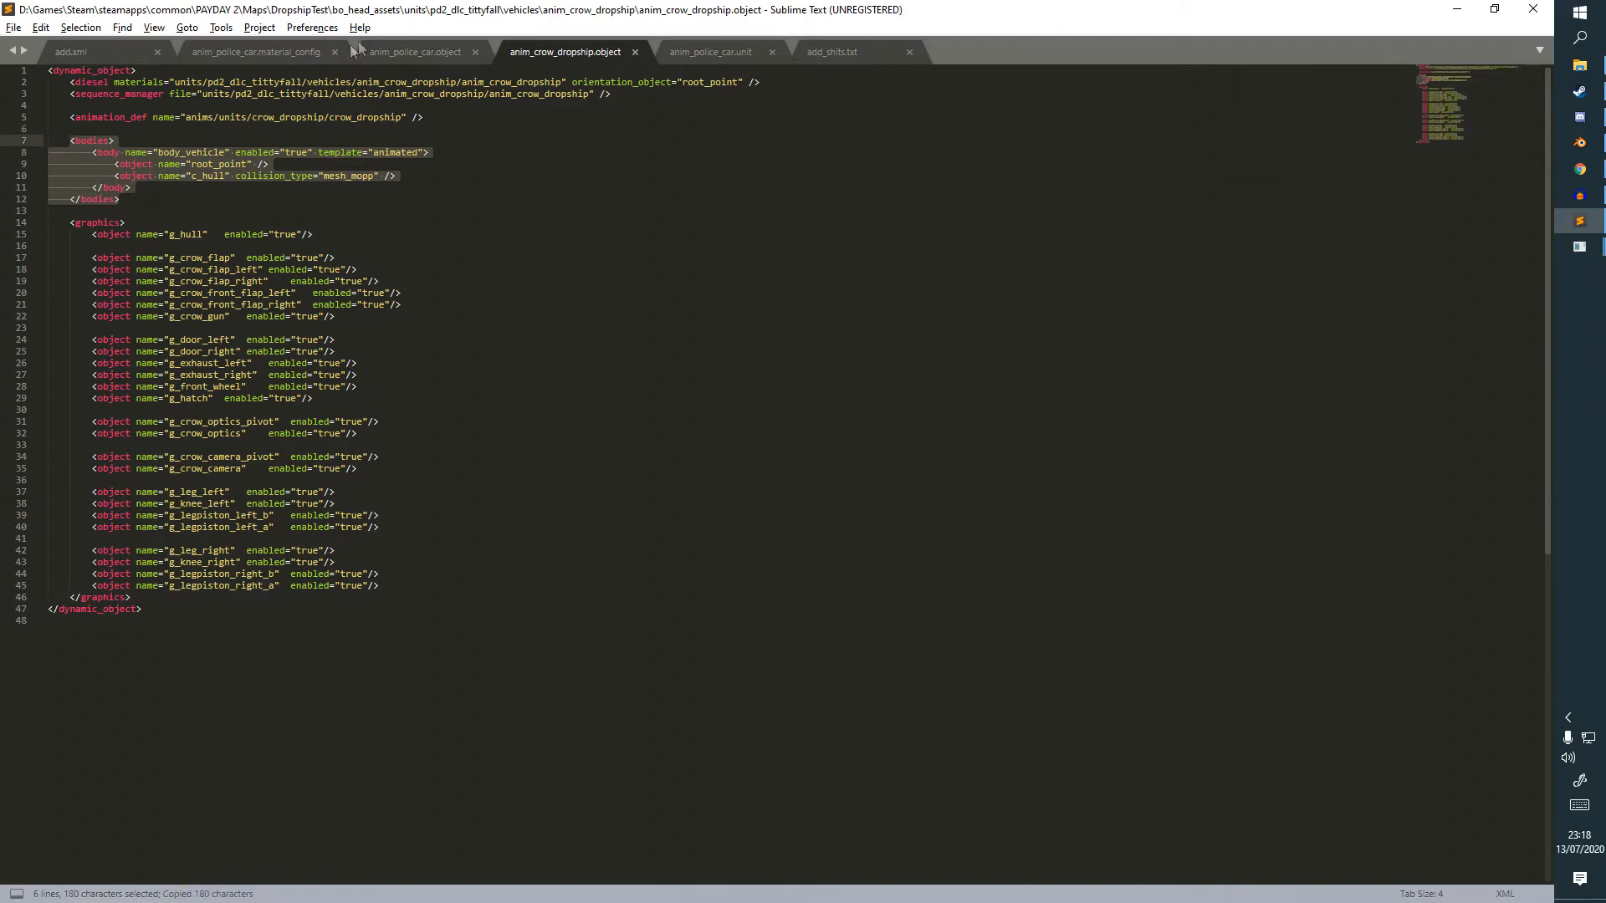
Paste the copied bodies block into anim_police_car.object above the graphics block, indented one level.
left_click(377, 51)
key("Up")
key("Tab")
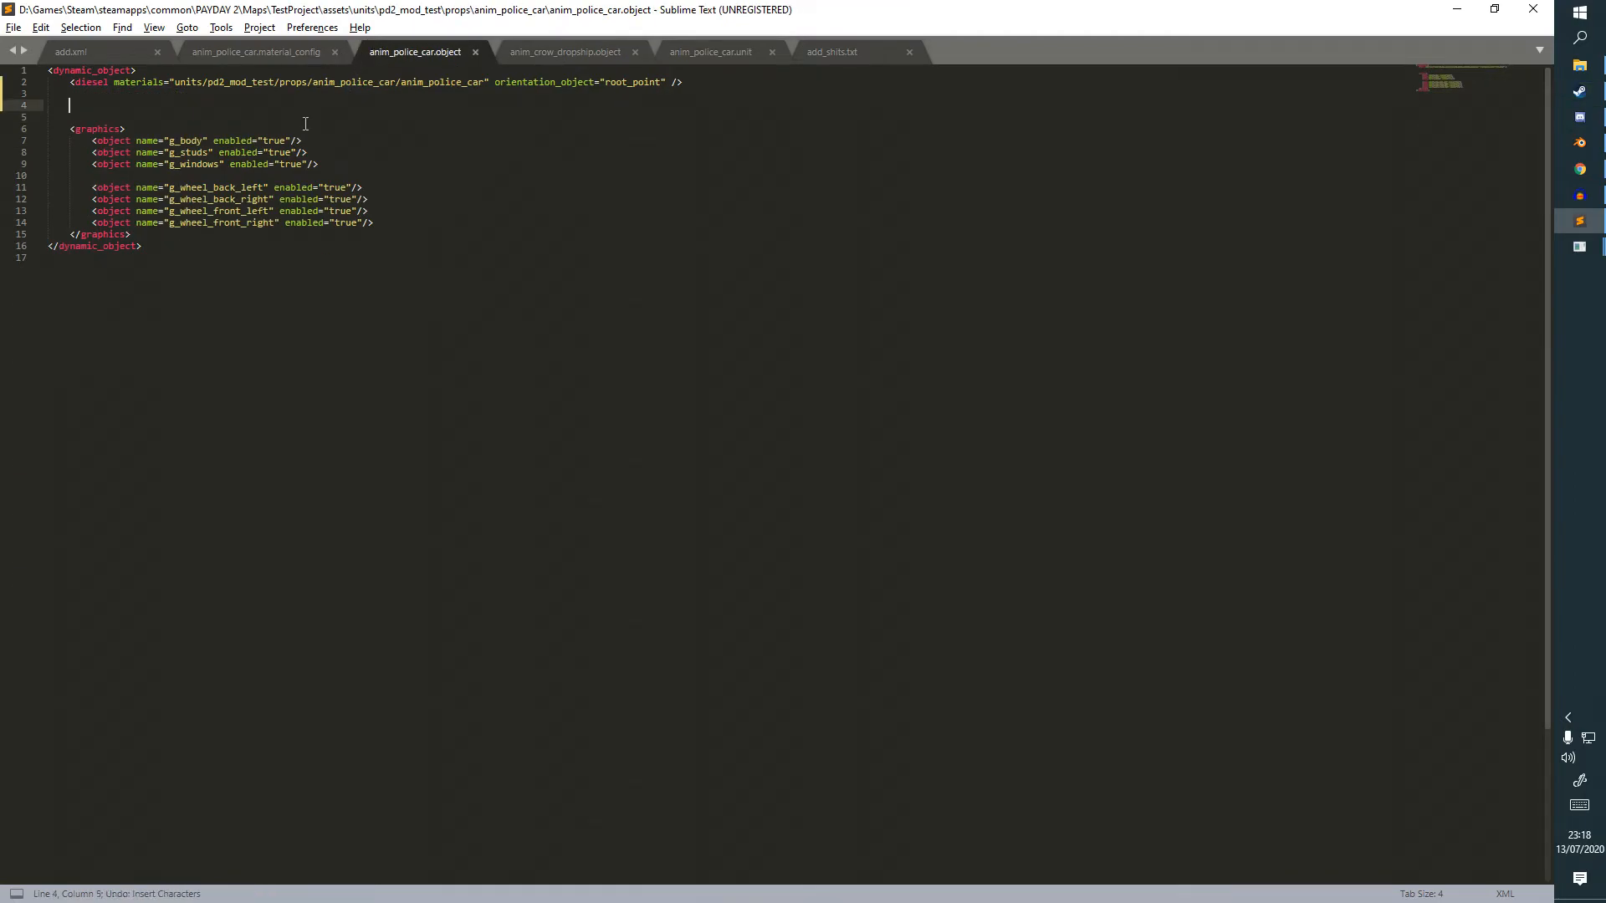
key("ctrl+v")
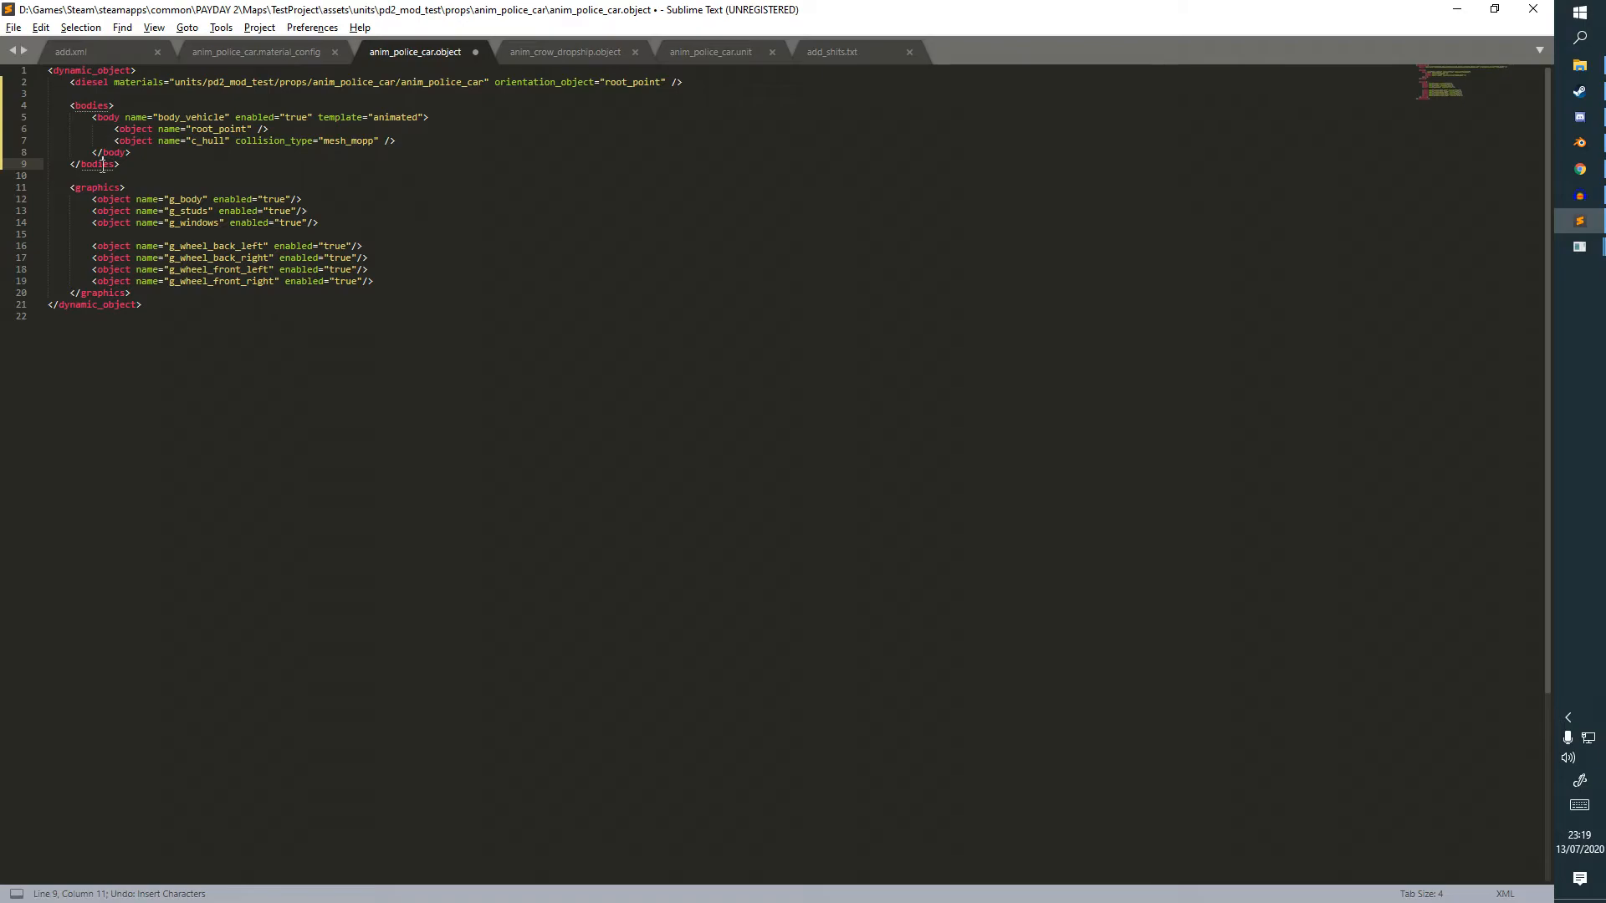
Try removing "vehicle" from the body name body_vehicle, restore it and save the object file.
double_click(107, 117)
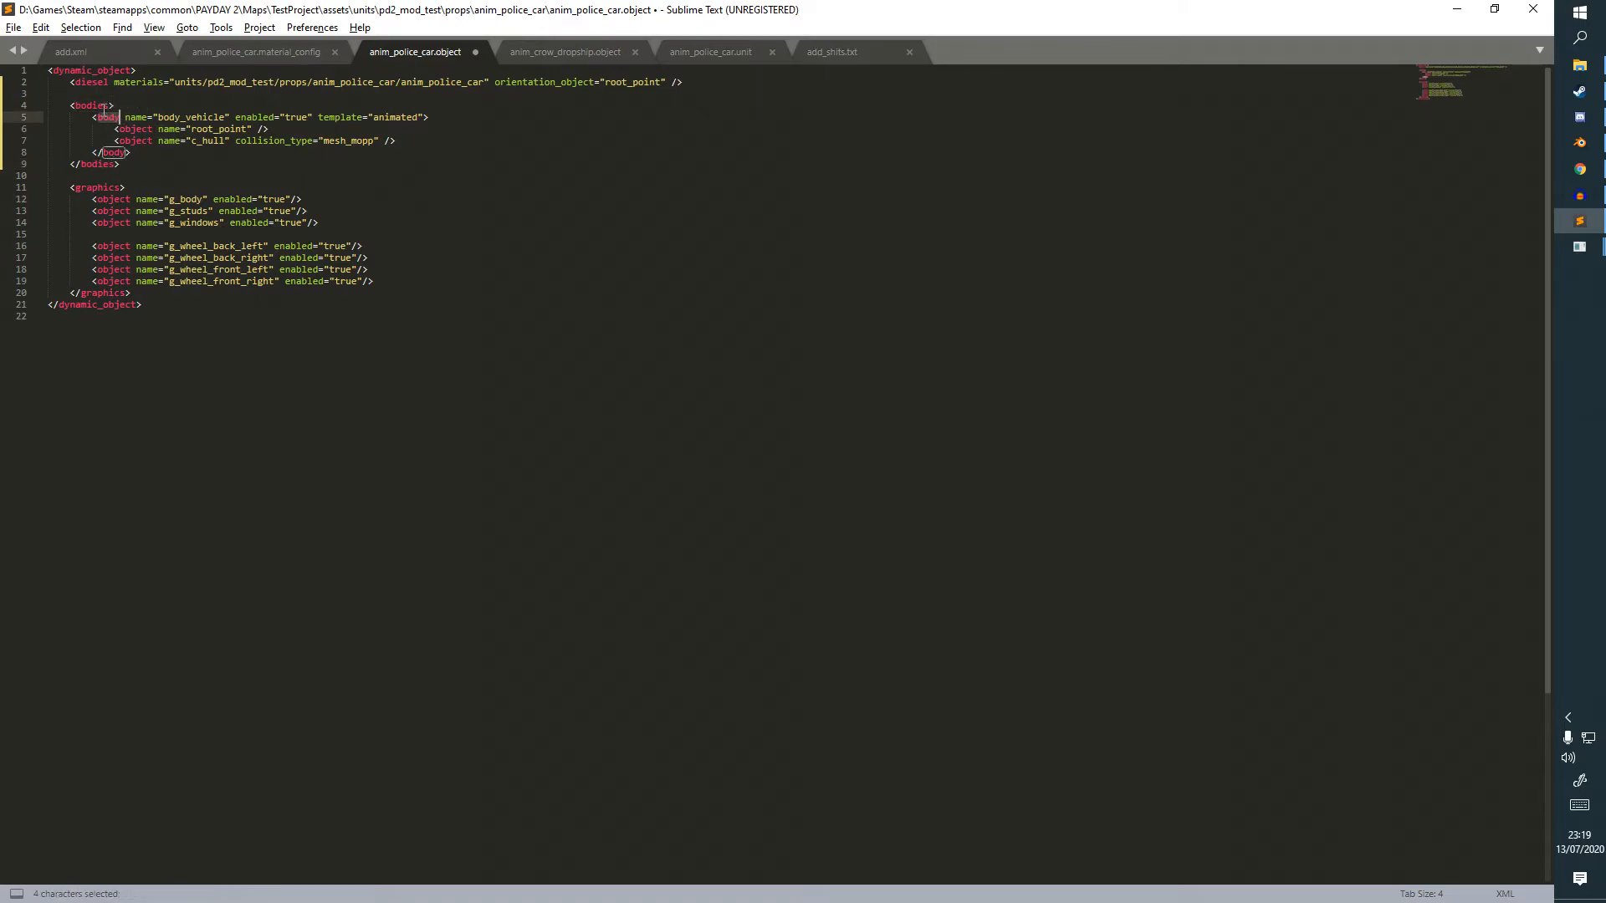
double_click(203, 118)
key("Right")
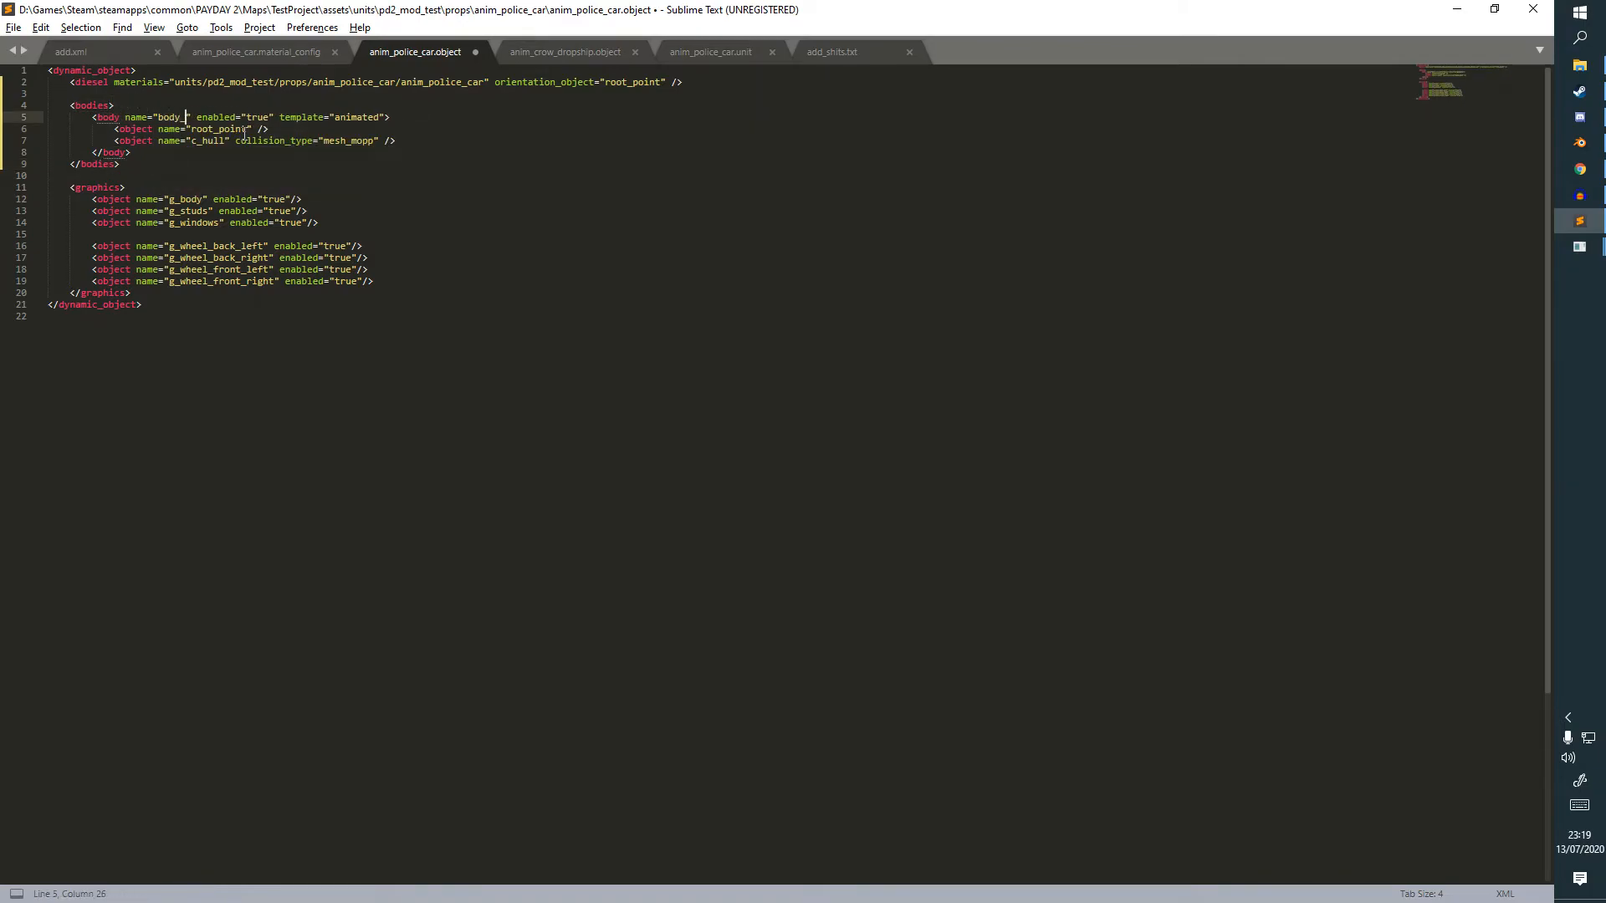
key("ctrl+s")
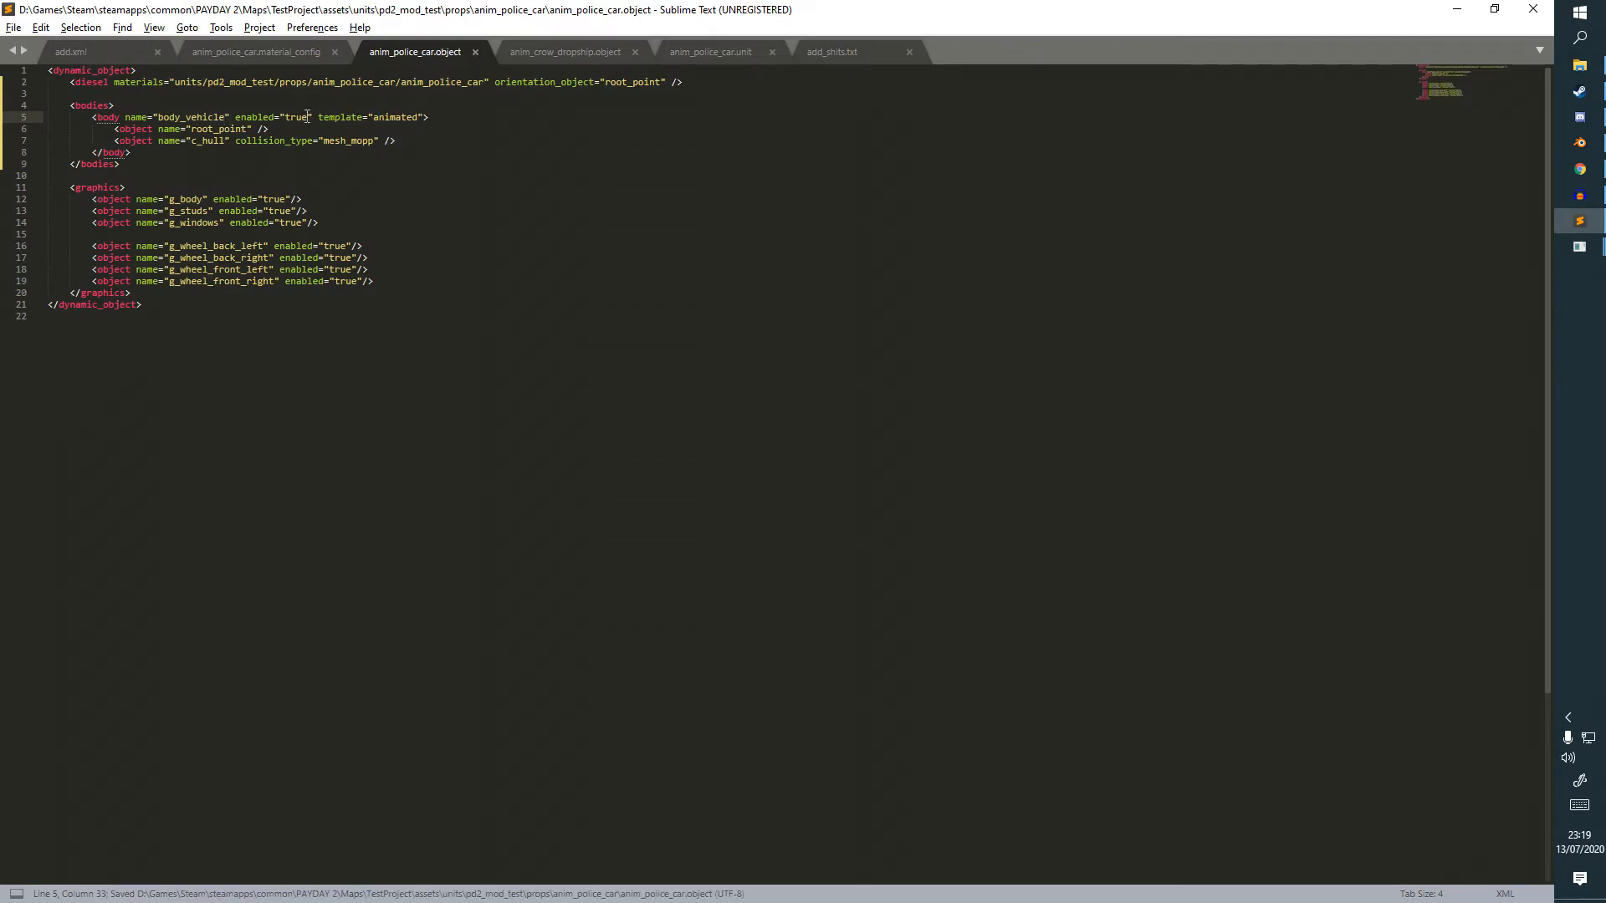
Try removing the template="animated" attribute from the body_vehicle entry, restore it and save the file.
double_click(303, 118)
left_click_drag(341, 118, 418, 118)
double_click(335, 115)
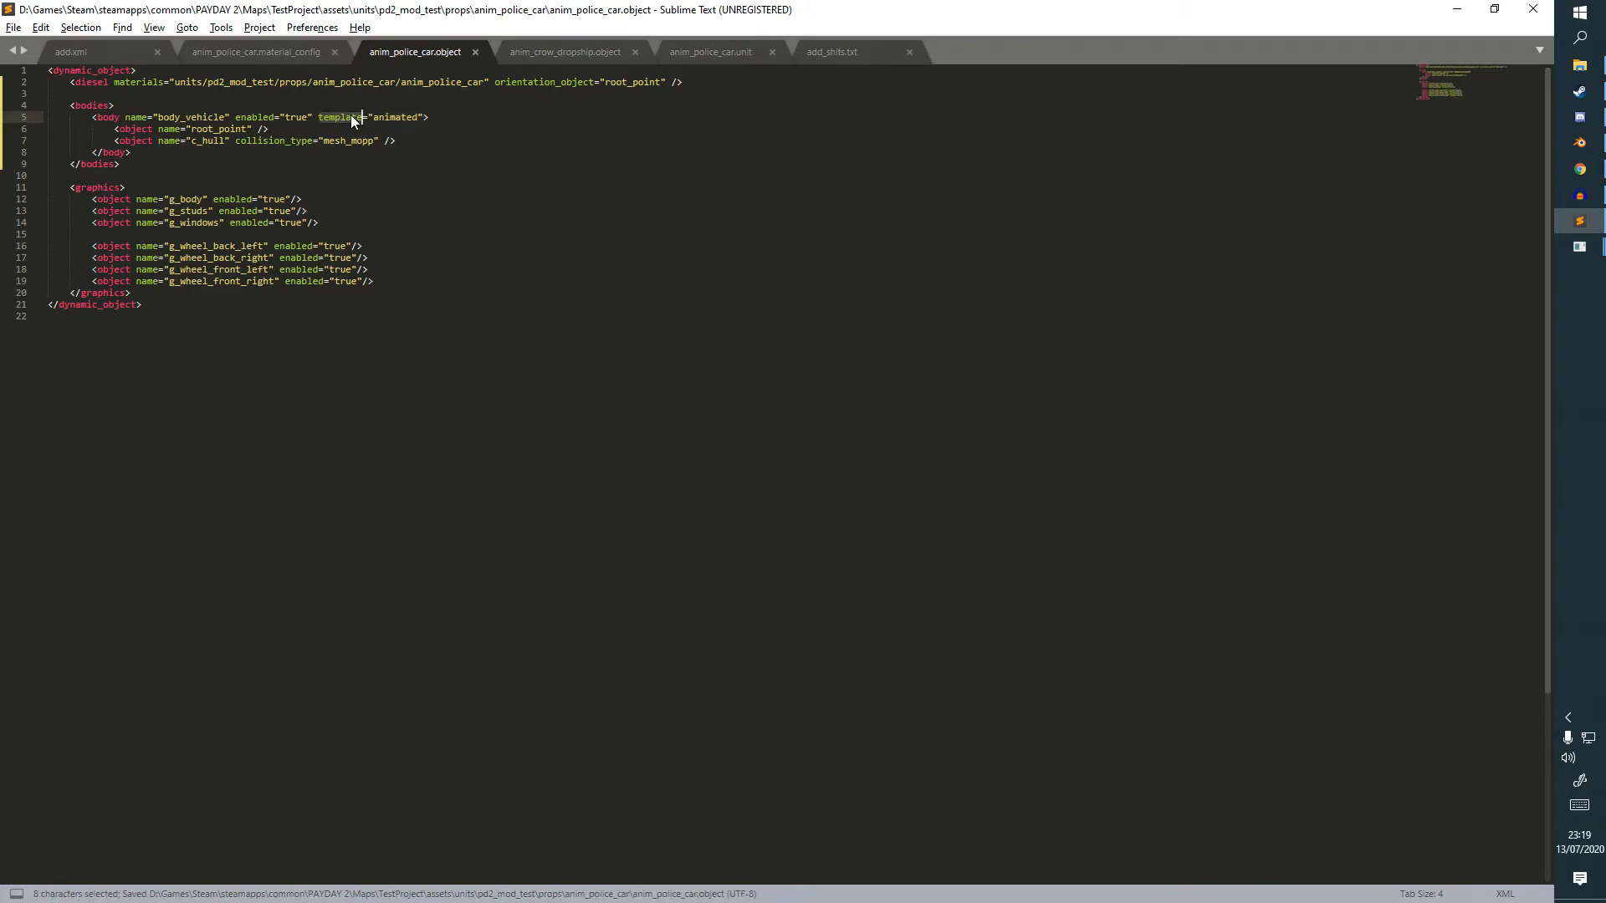
left_click_drag(348, 118, 422, 118)
key("BackSpace")
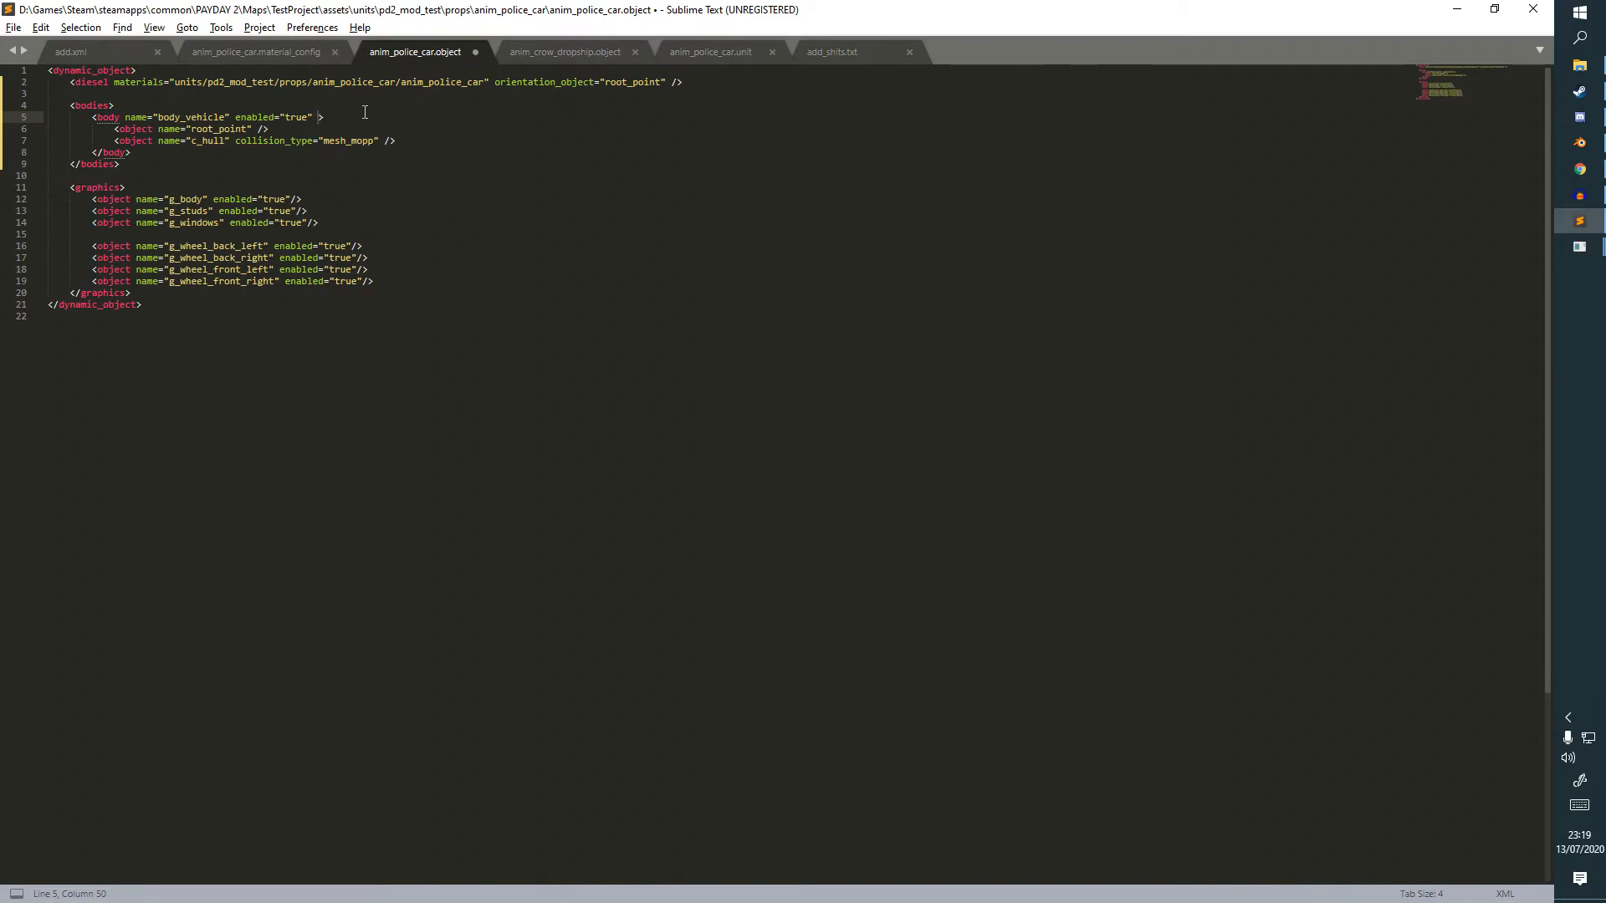
key("ctrl+z")
key("ctrl+s")
Rename the collision object c_hull to c_body in the body_vehicle entry and save anim_police_car.object.
double_click(131, 130)
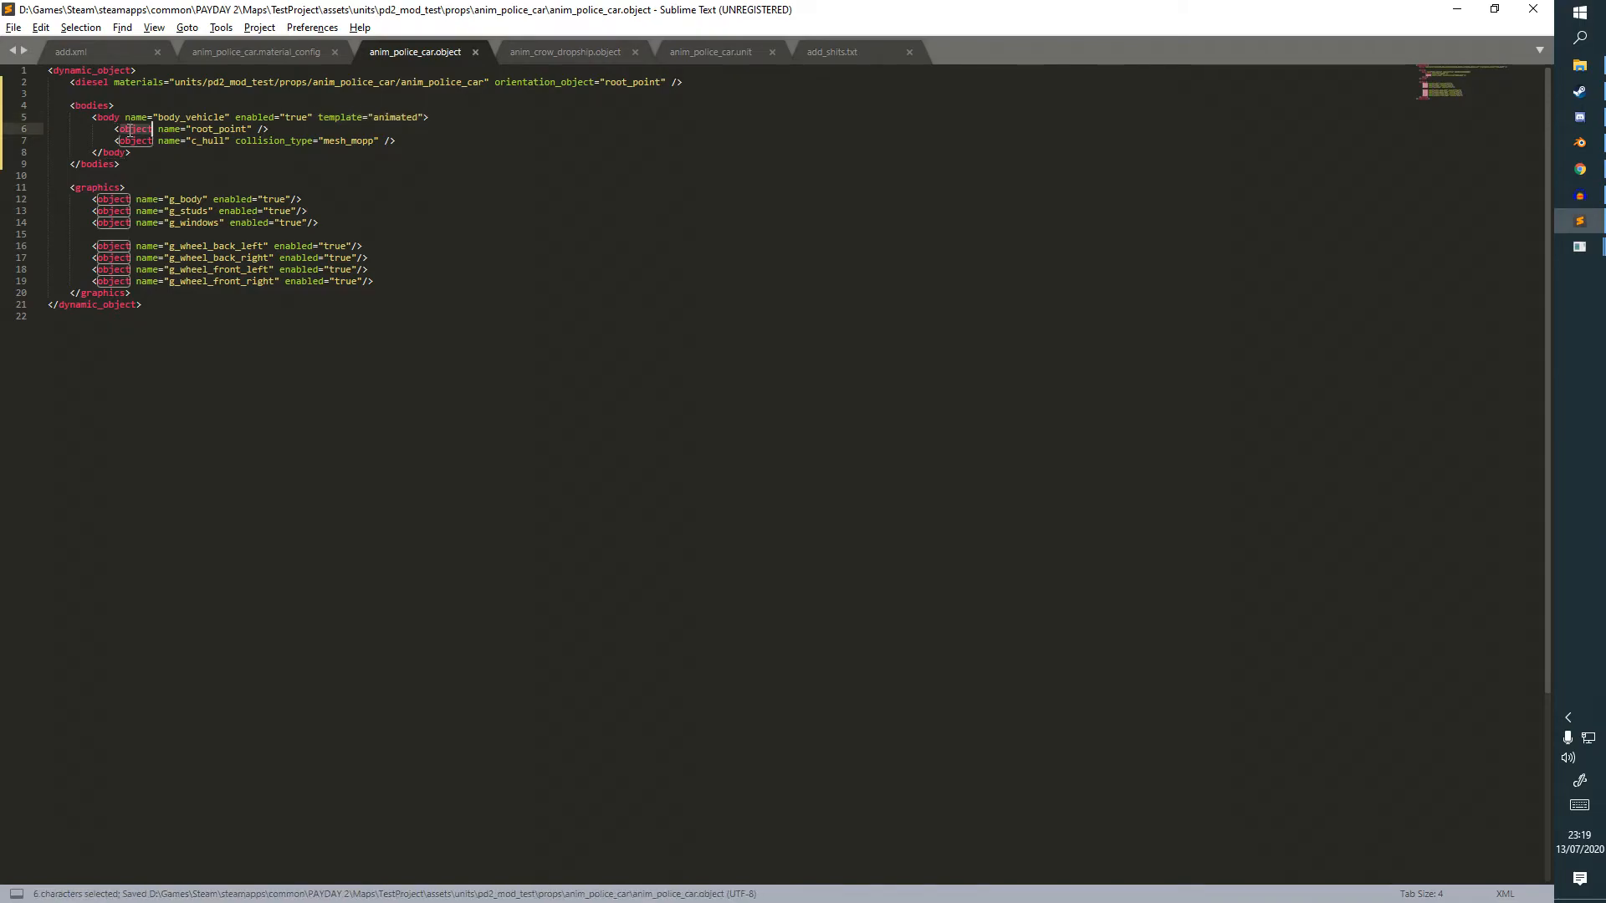
double_click(199, 129)
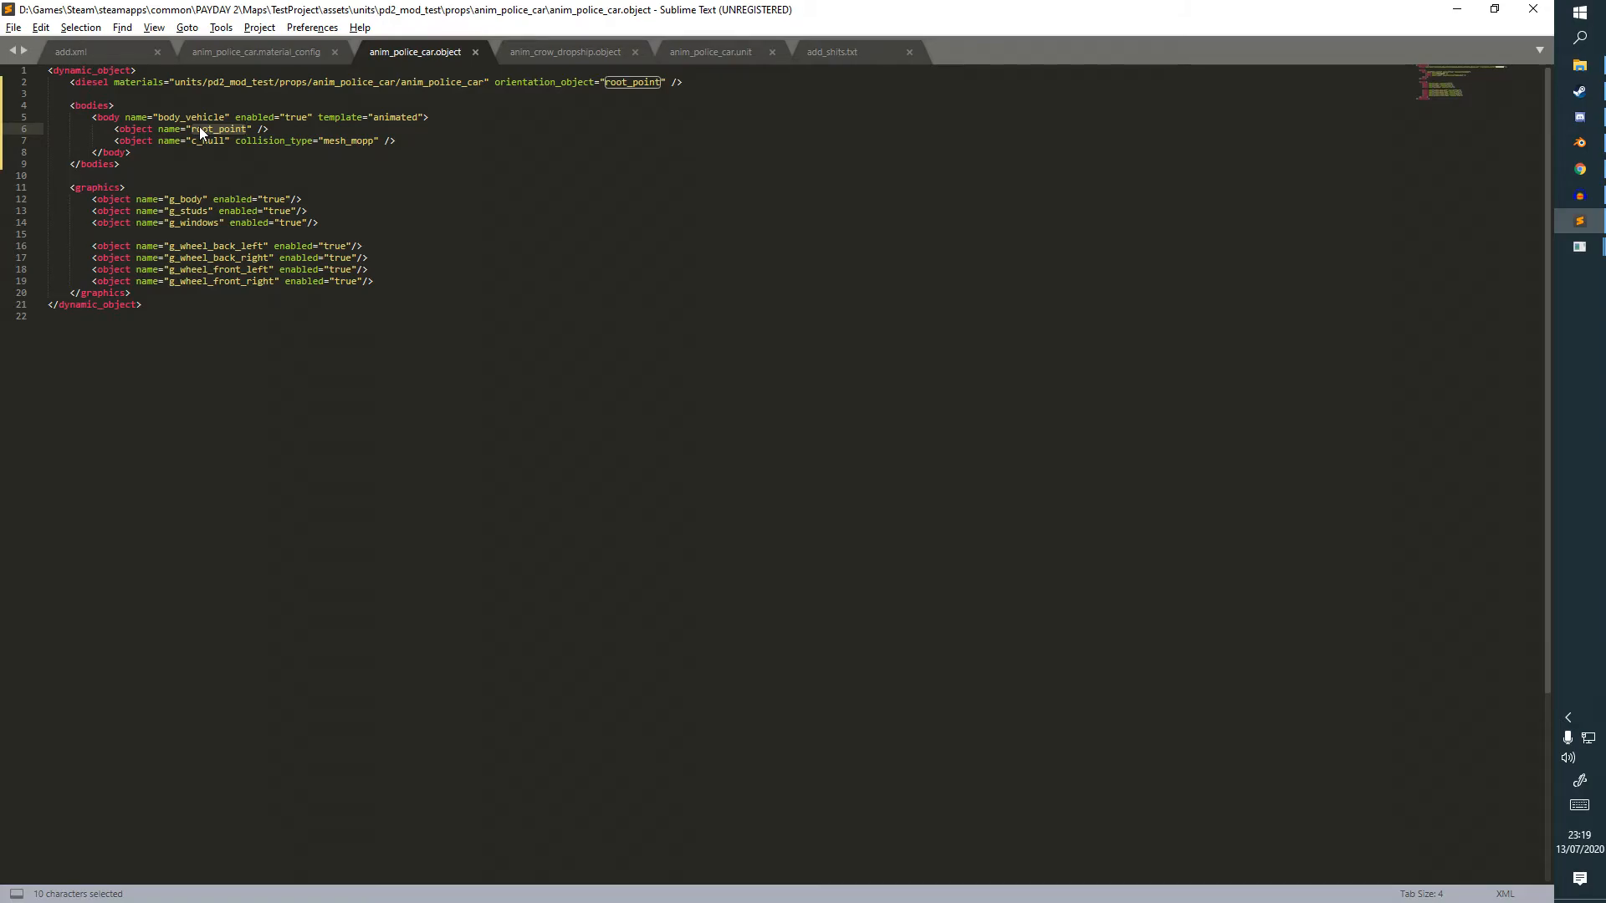
double_click(218, 140)
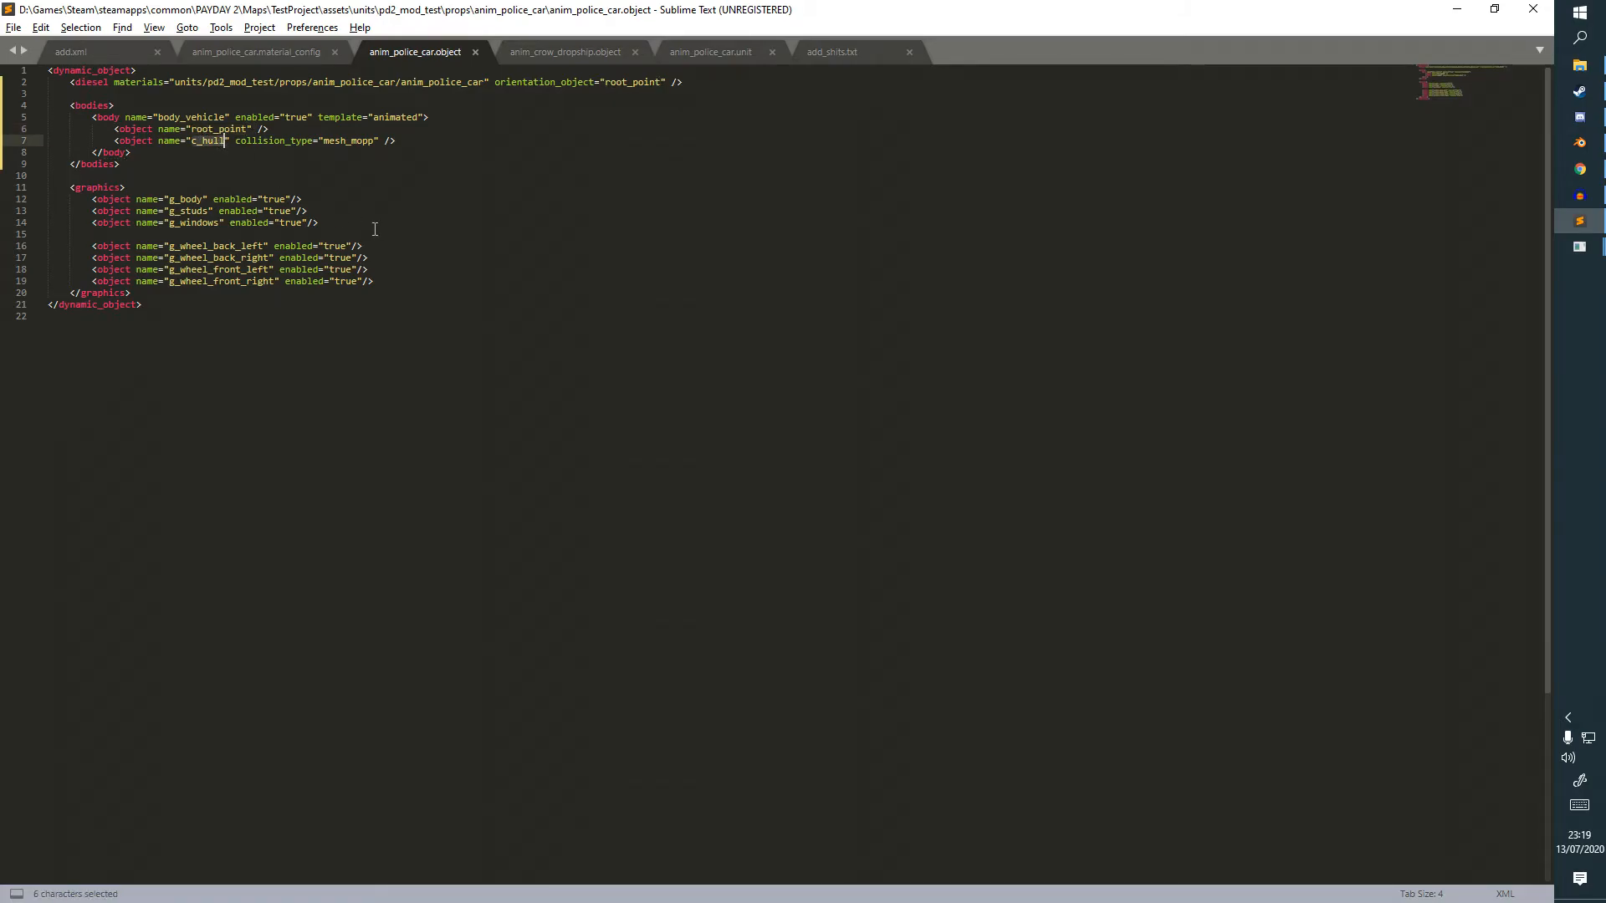
type("c_")
key("alt+Tab")
key("alt+Tab")
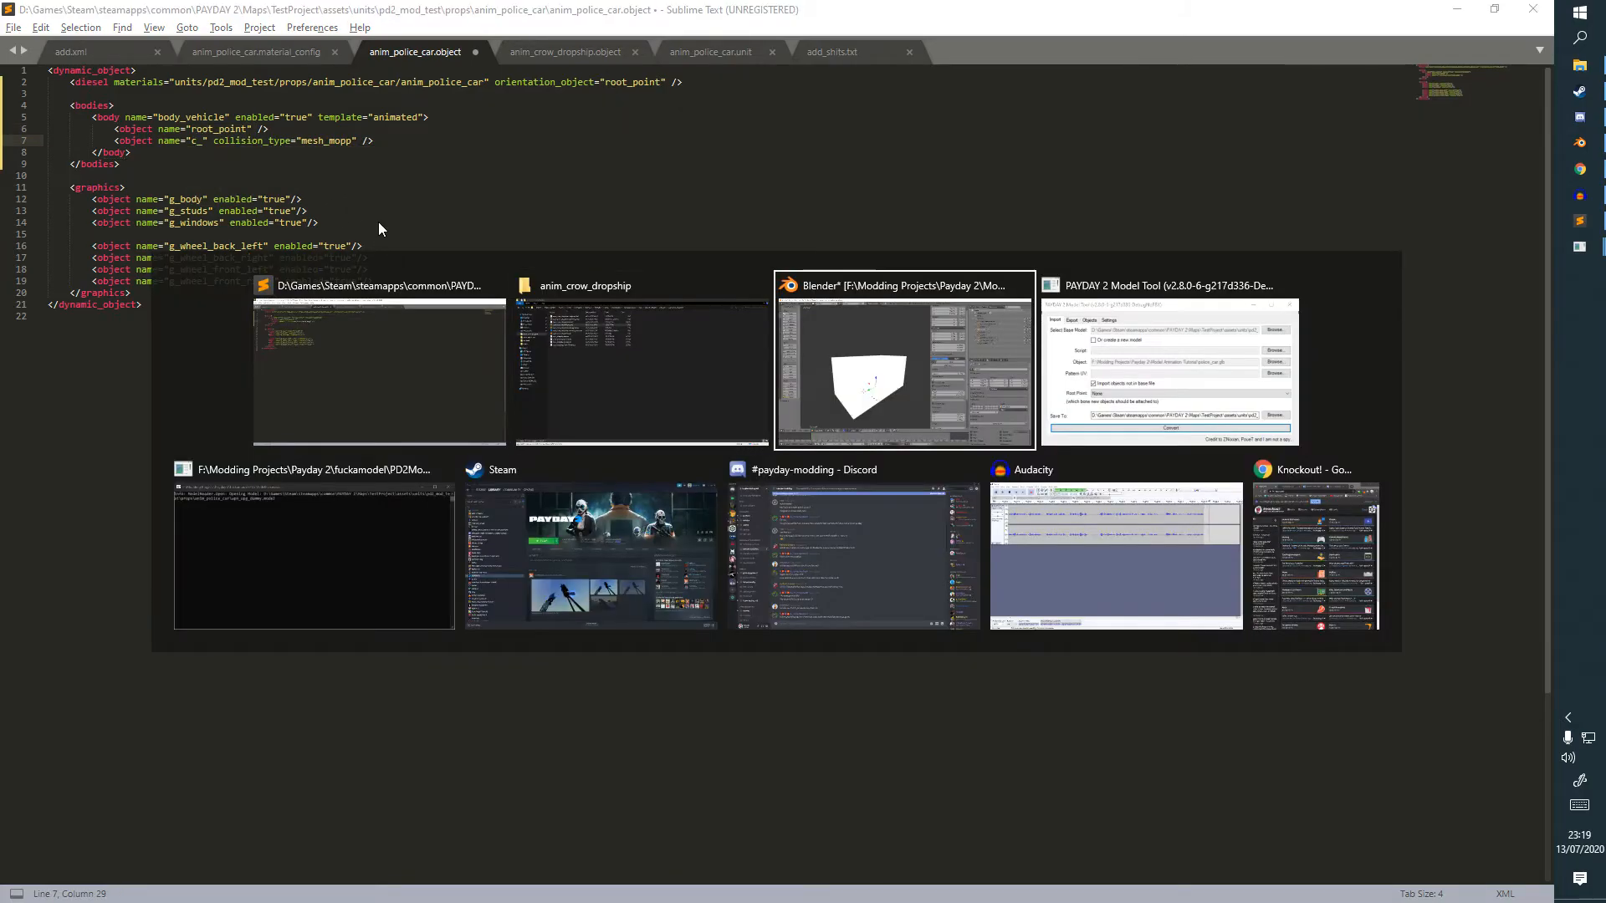
key("alt+Tab")
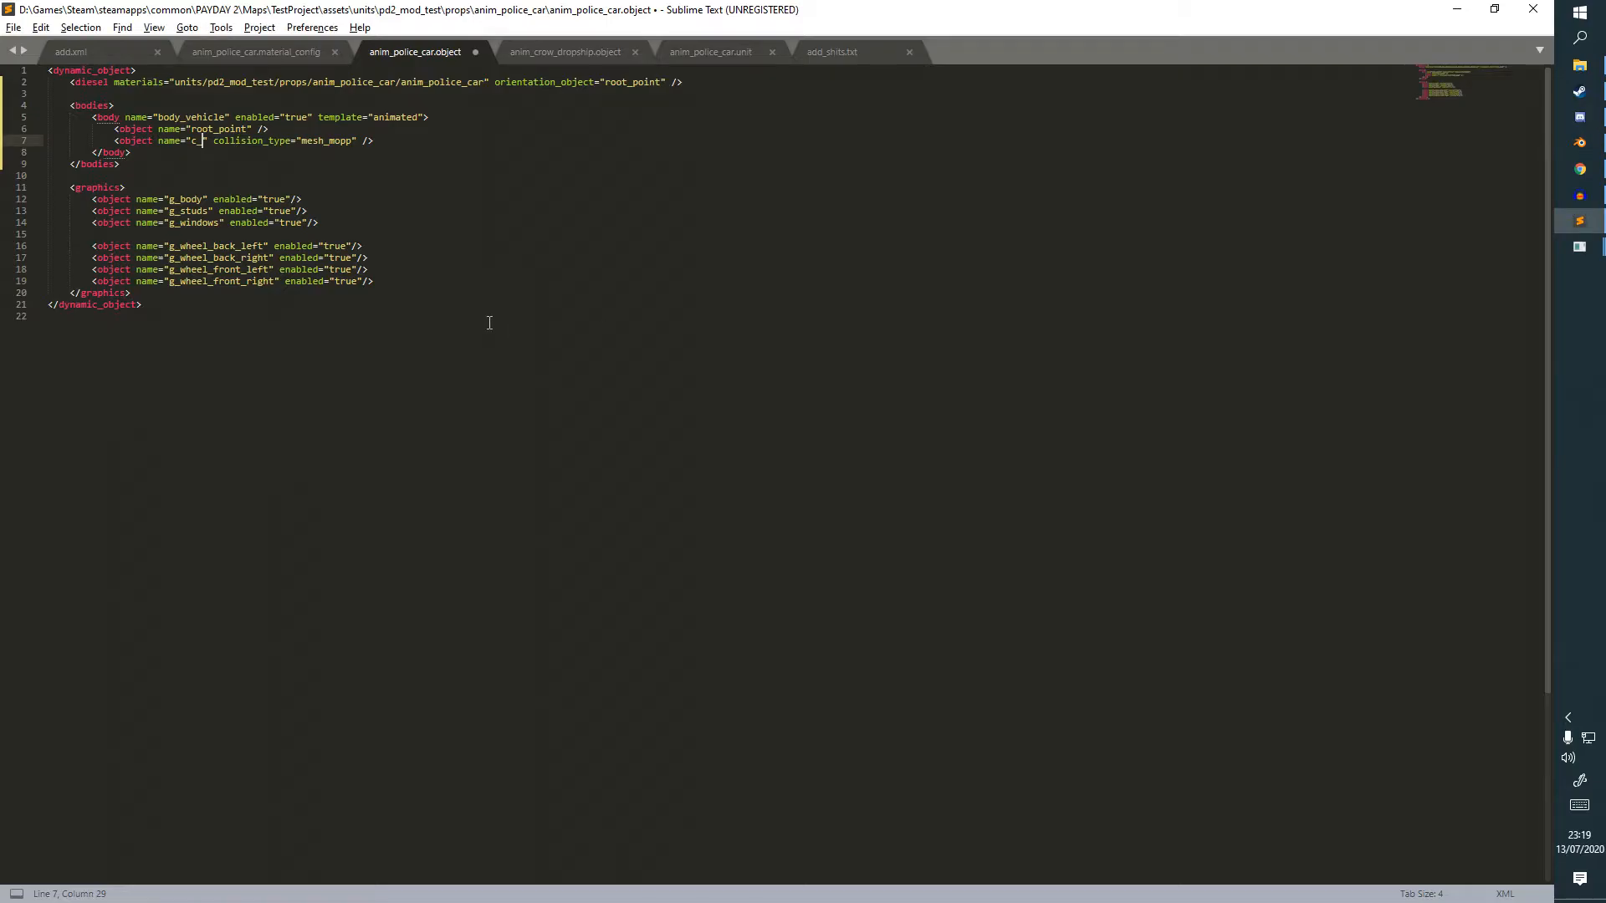
type("body")
key("ctrl+s")
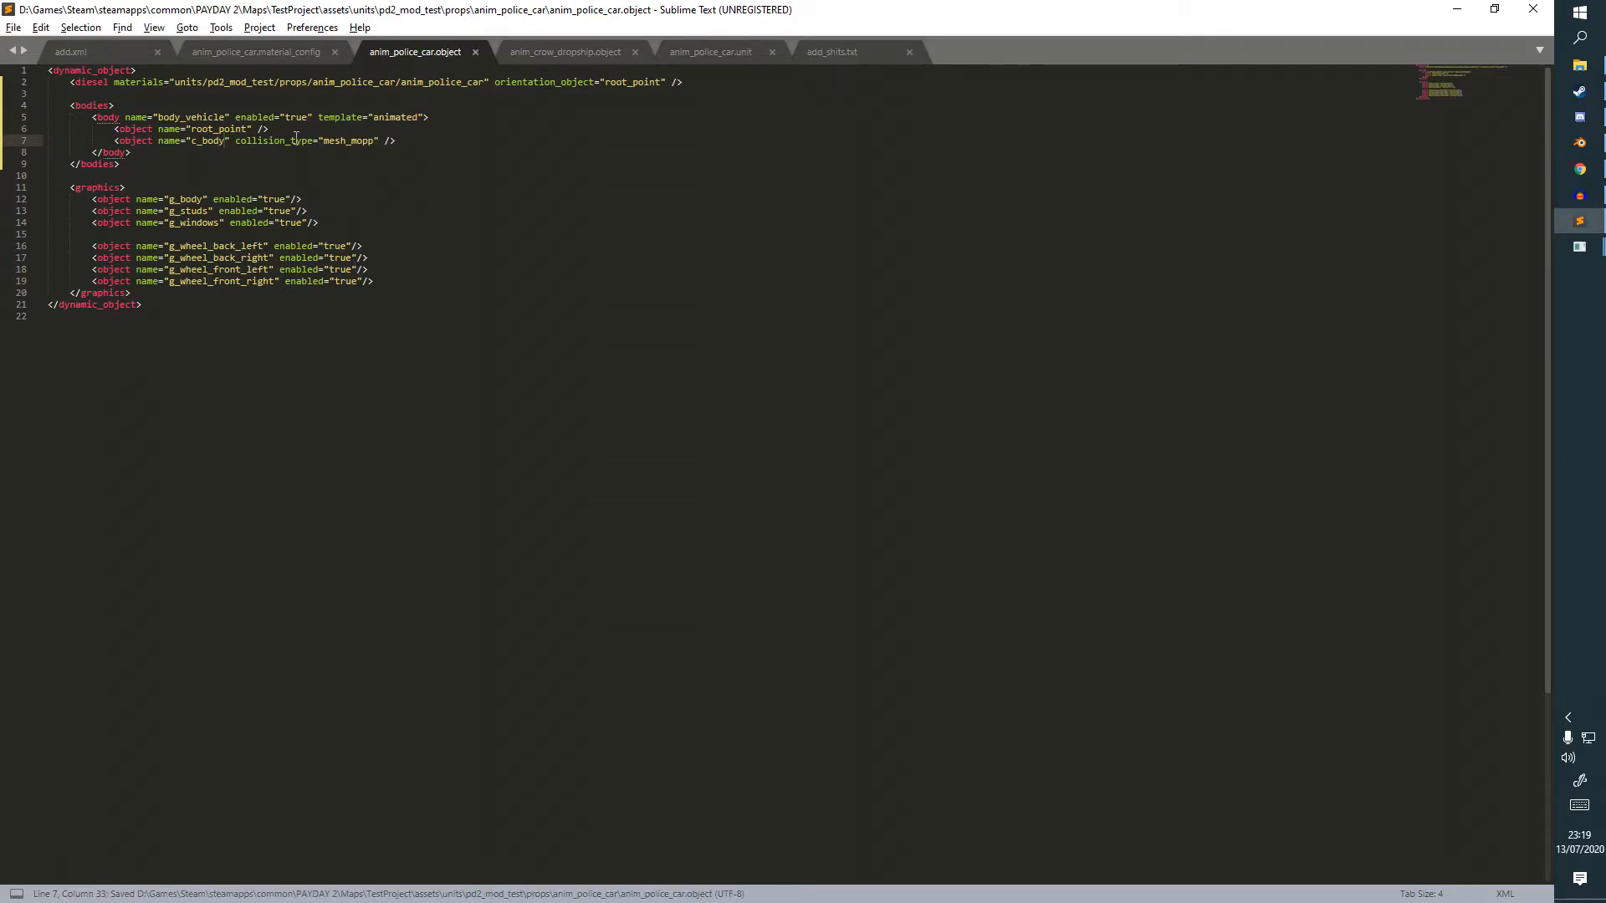
Switch to Blender, try moving an object, undo the move, and return to anim_police_car.object to save it.
double_click(336, 139)
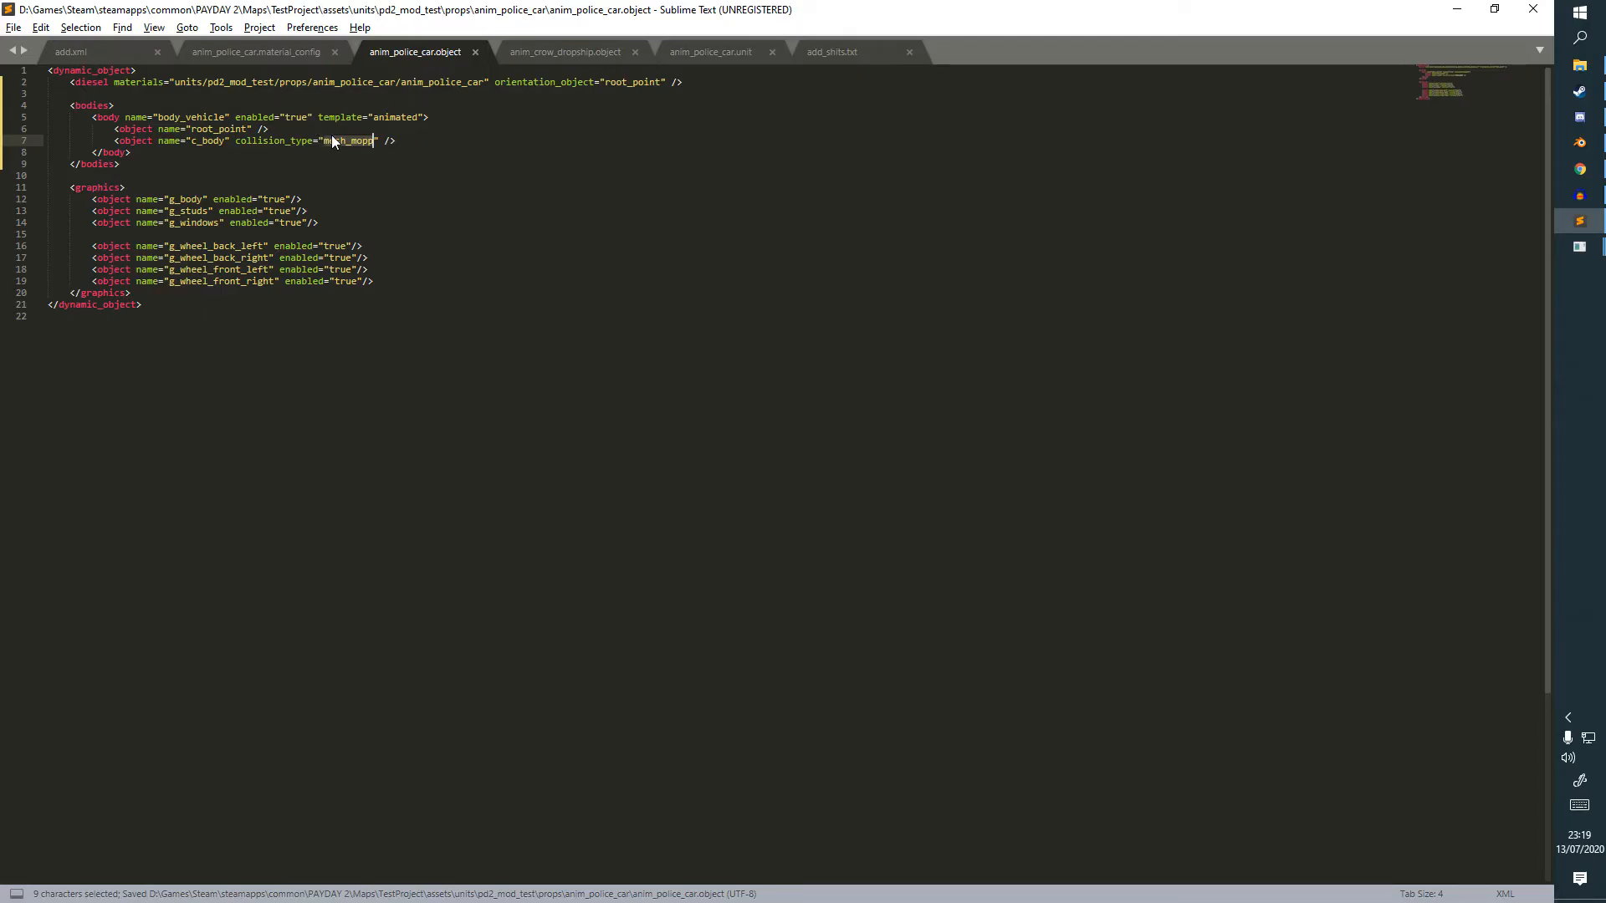
key("alt+Tab")
left_click(1253, 173)
middle_click_drag(627, 410, 782, 401)
key("g")
left_click(769, 176)
middle_click_drag(770, 175, 409, 291)
scroll(535, 246, "down", 2)
key("ctrl+z")
key("alt+Tab")
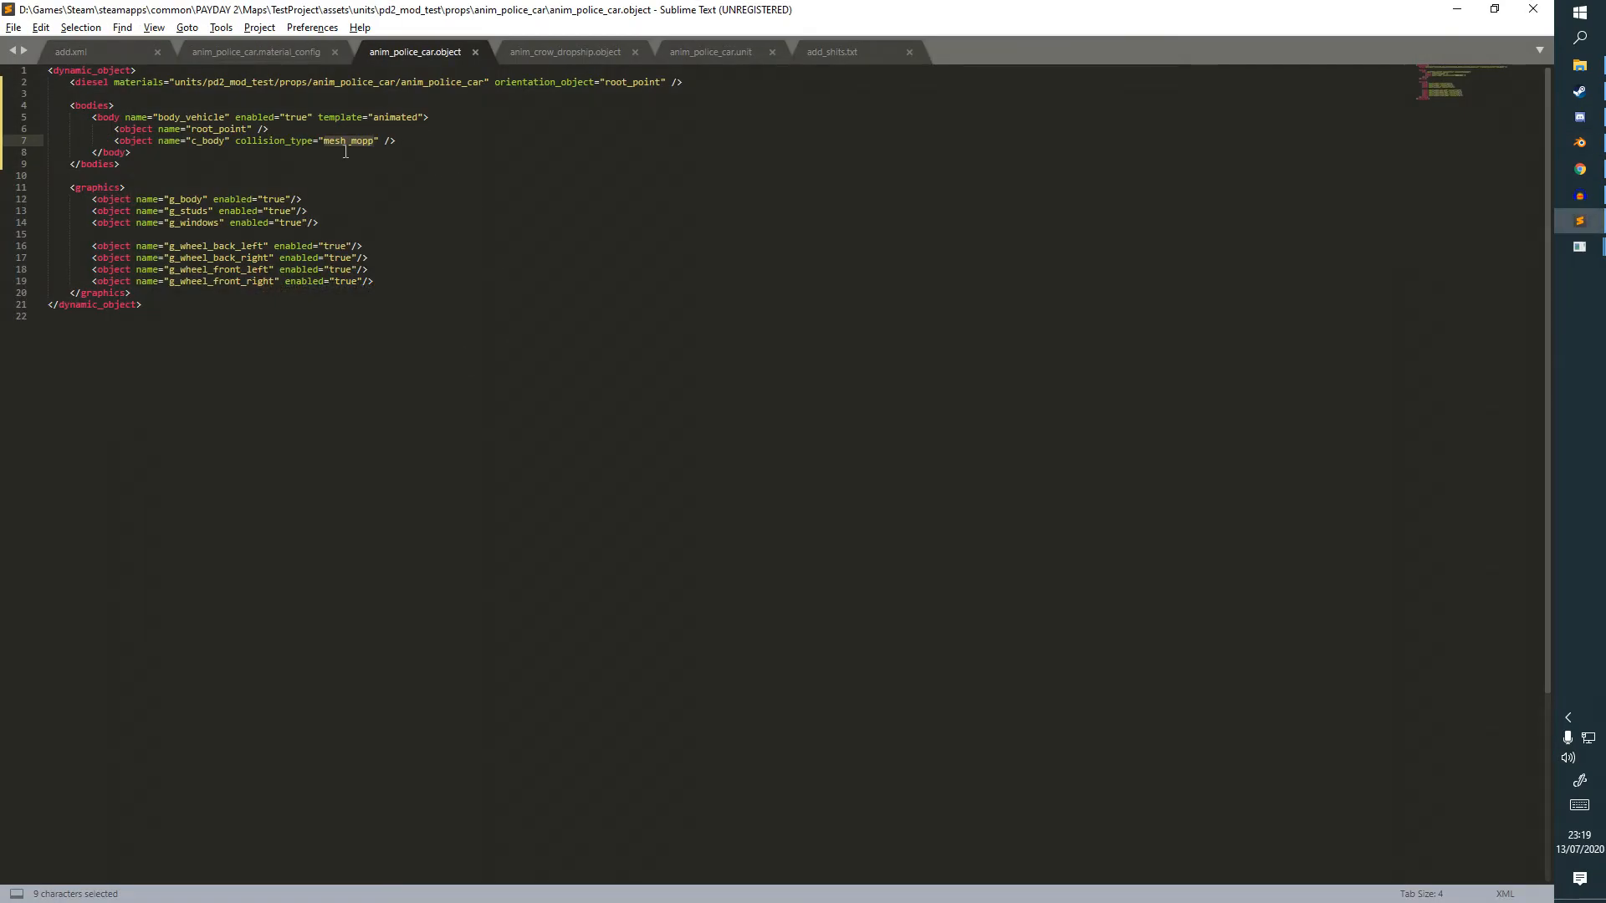
key("ctrl+s")
key("ctrl+s")
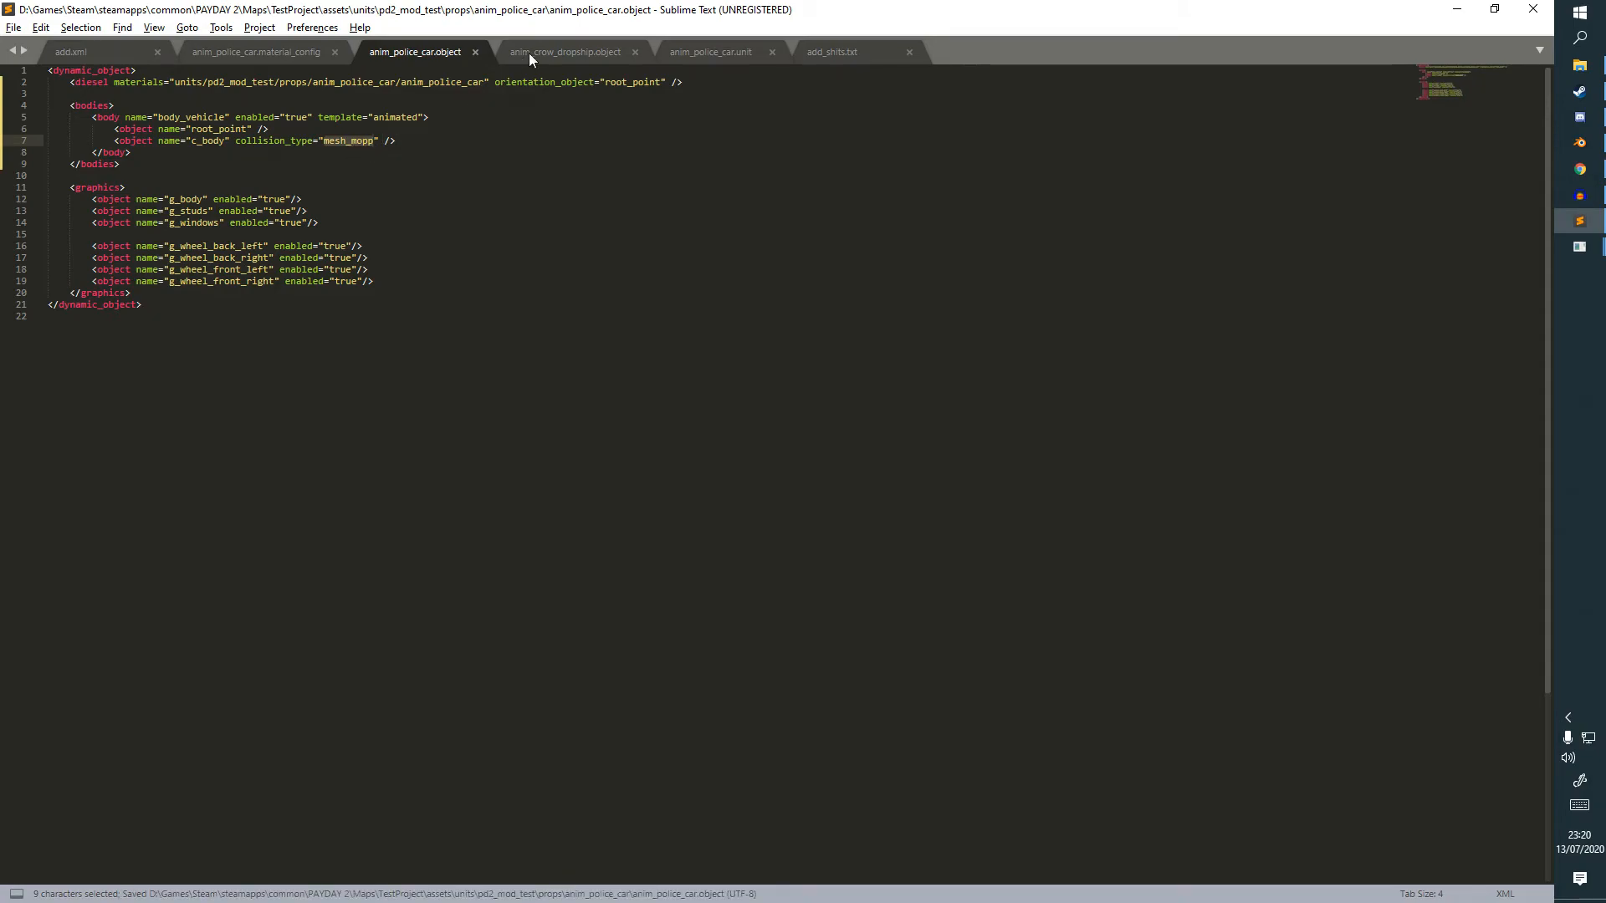
Open anim_stryder.object from the dropship project's vehicles folder, examine its bodies and graphics entries, and close it.
left_click(532, 57)
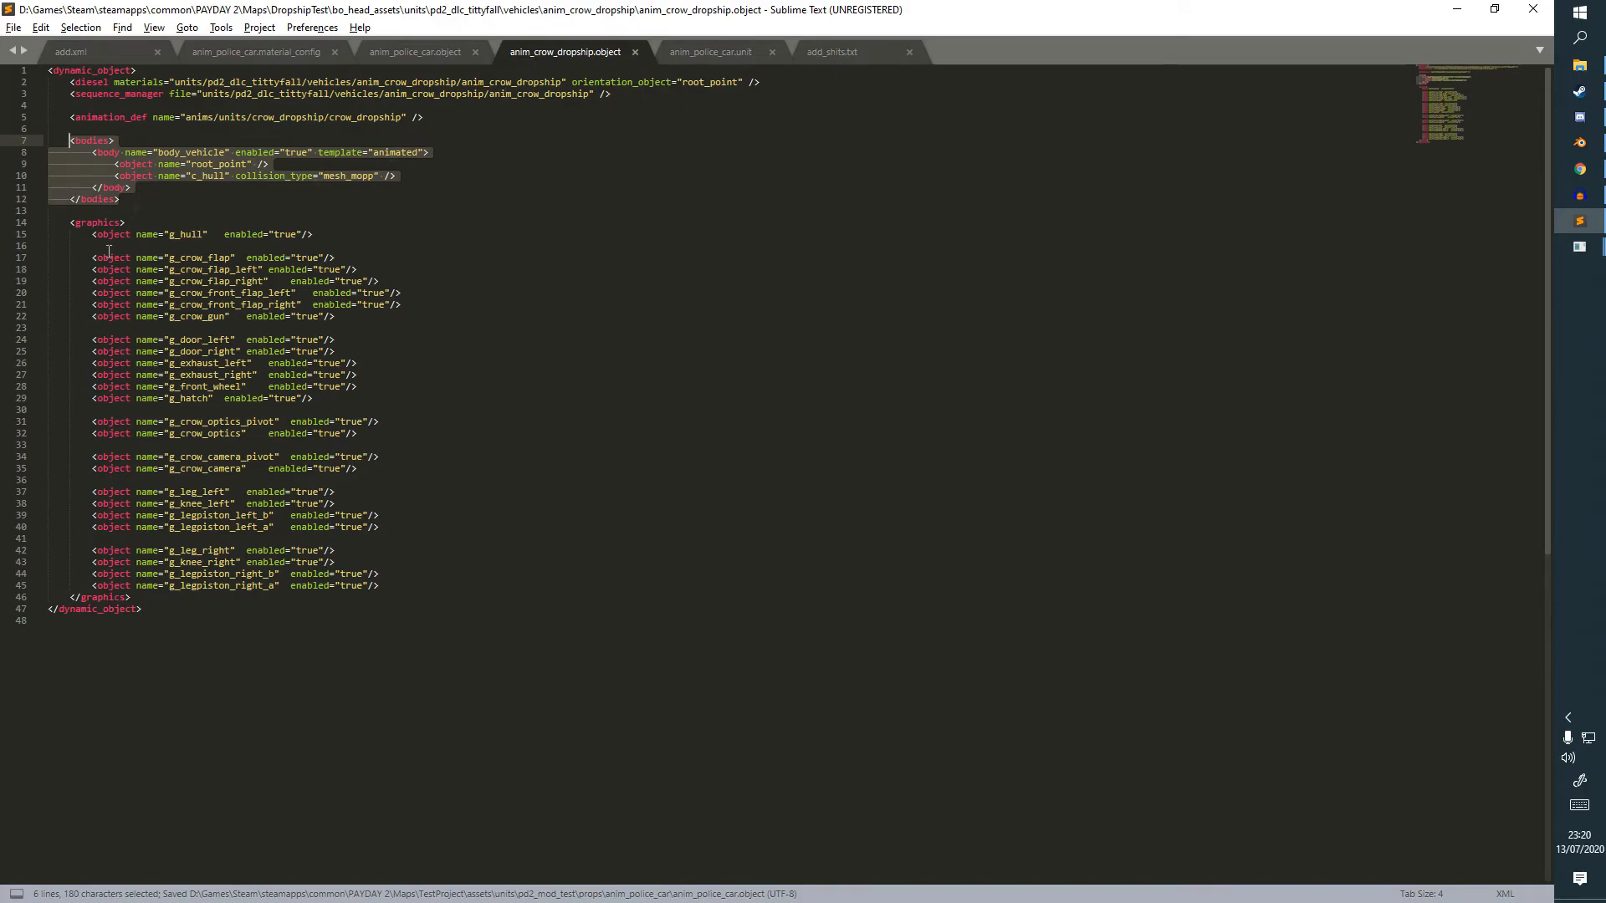
left_click(14, 28)
left_click(33, 61)
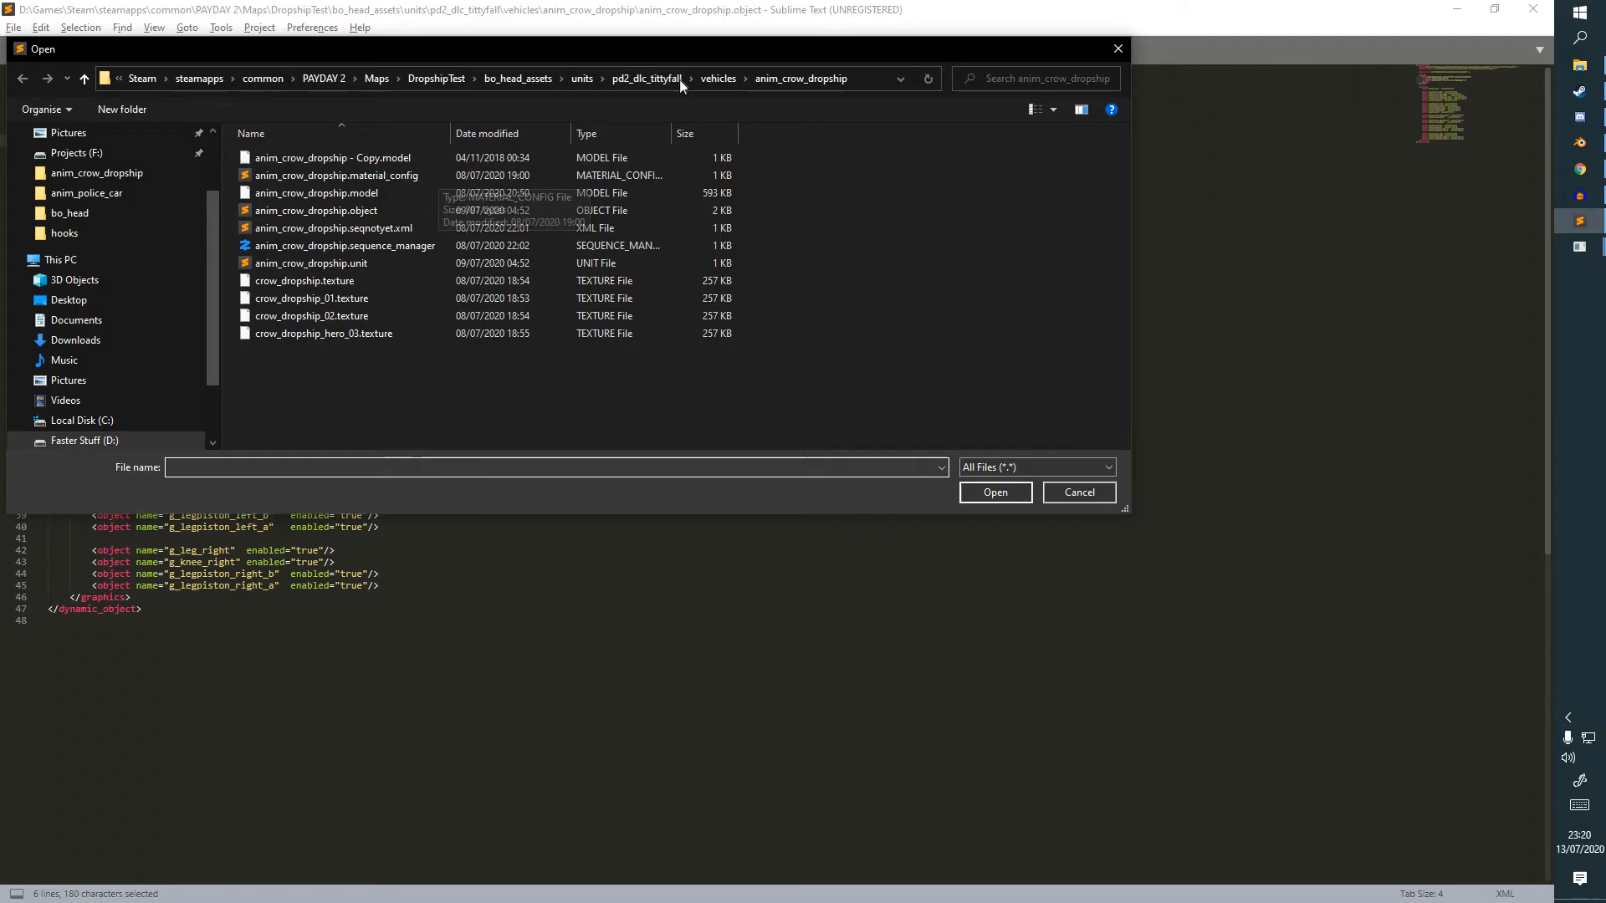
left_click(711, 78)
double_click(418, 179)
double_click(385, 210)
scroll(383, 217, "down", 20)
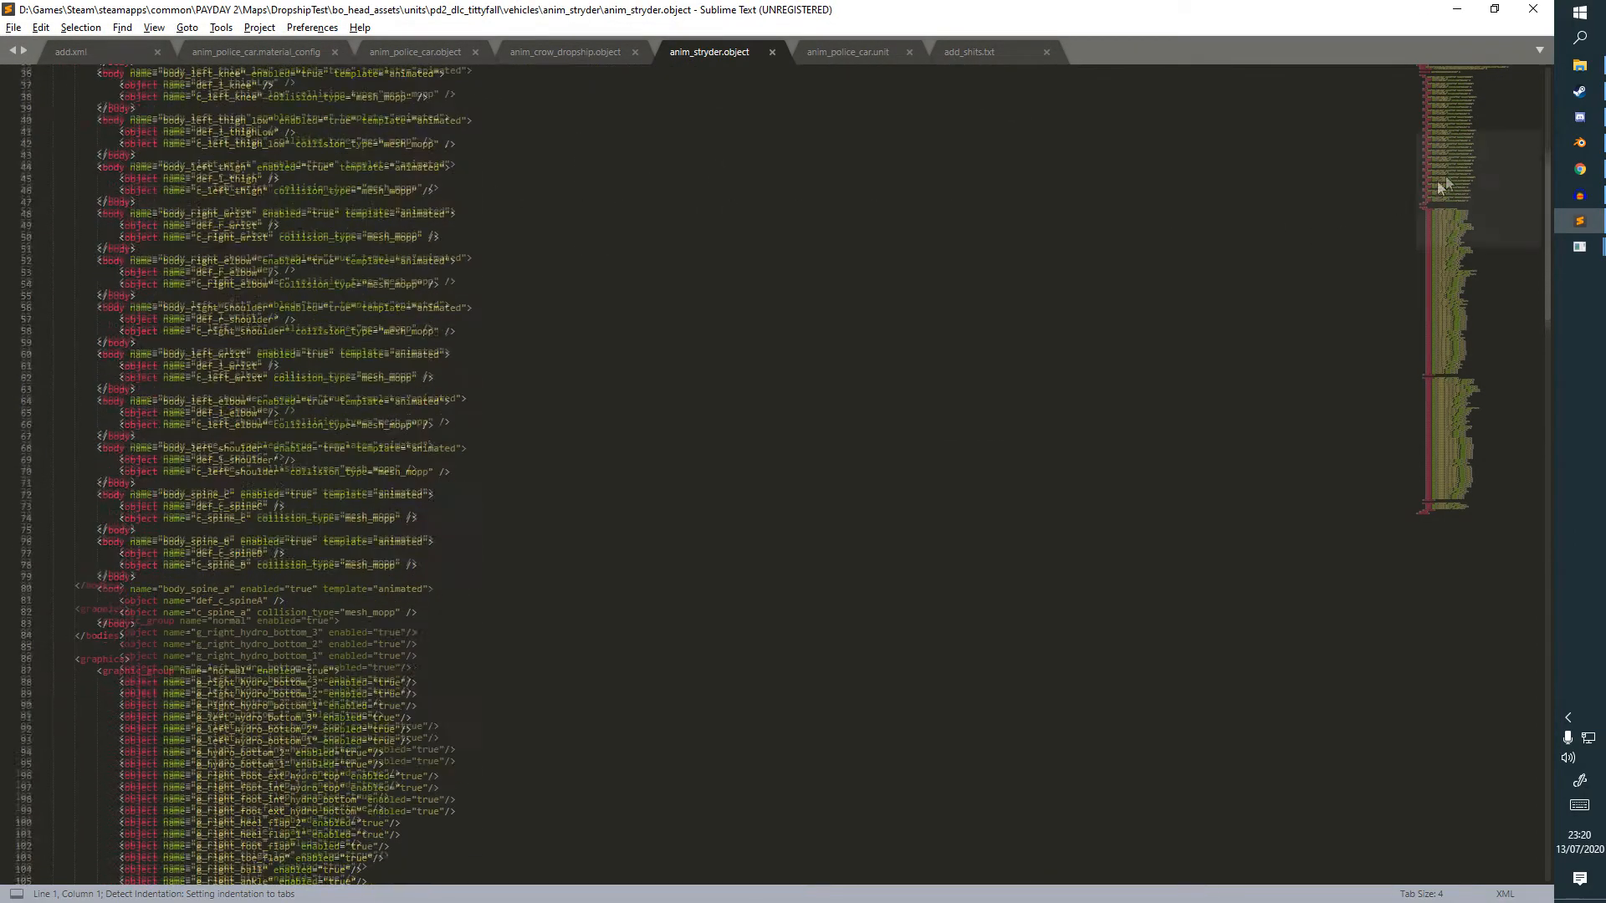
scroll(727, 136, "down", 10)
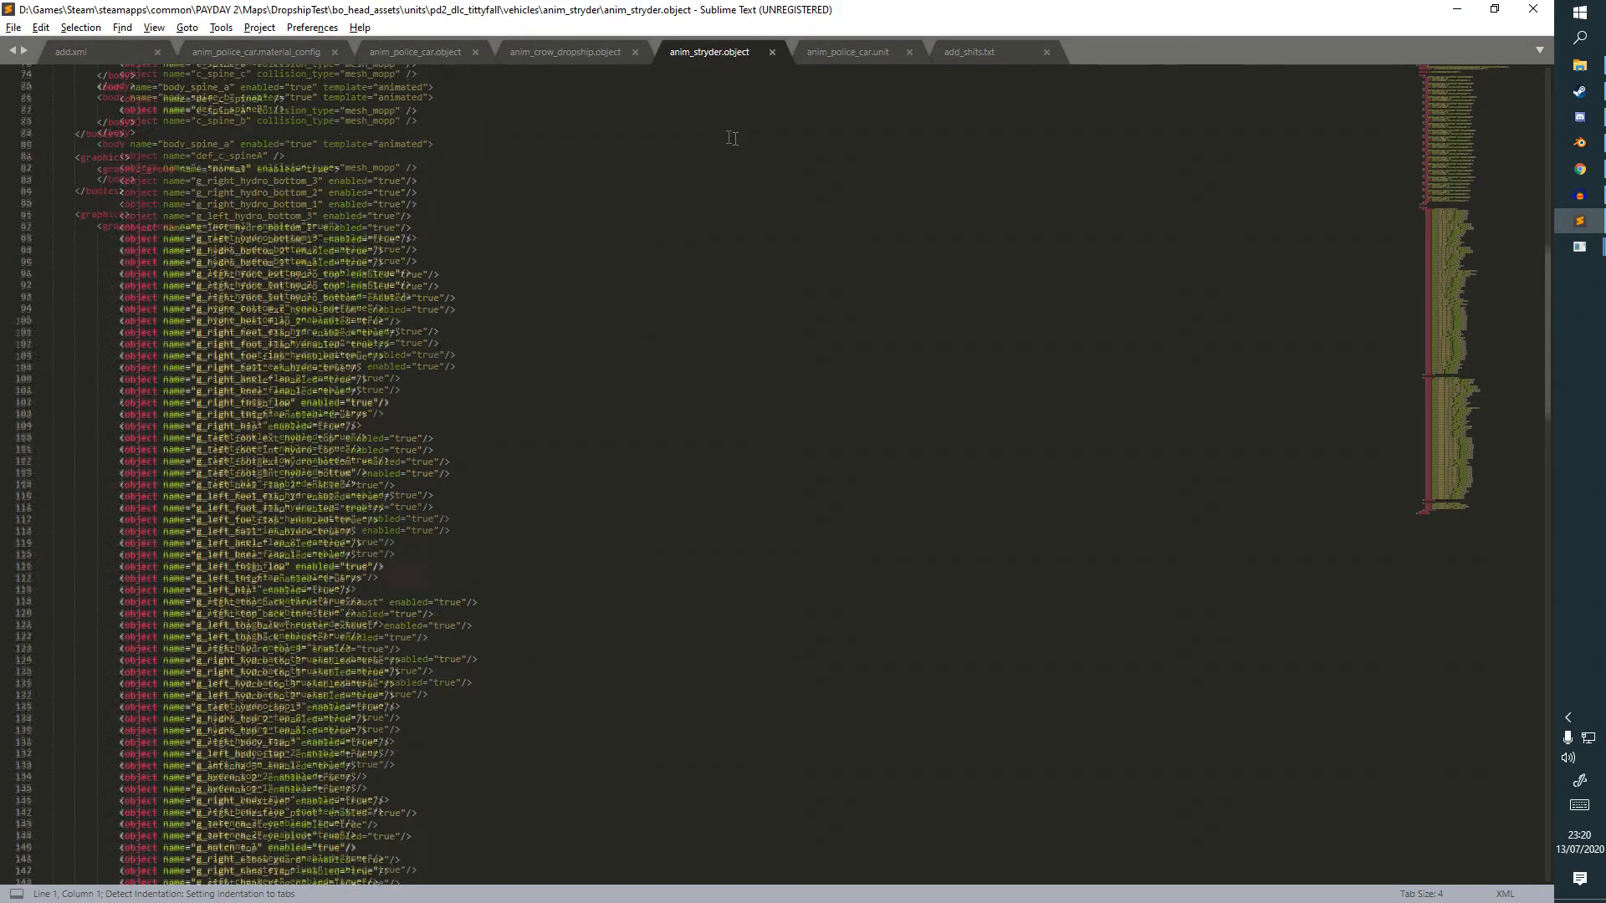
left_click(772, 52)
Open bo_head.object from units/pd2_mod_phys/props, copy its opening graphic_group line and close the file.
left_click(13, 27)
left_click(33, 64)
left_click(133, 231)
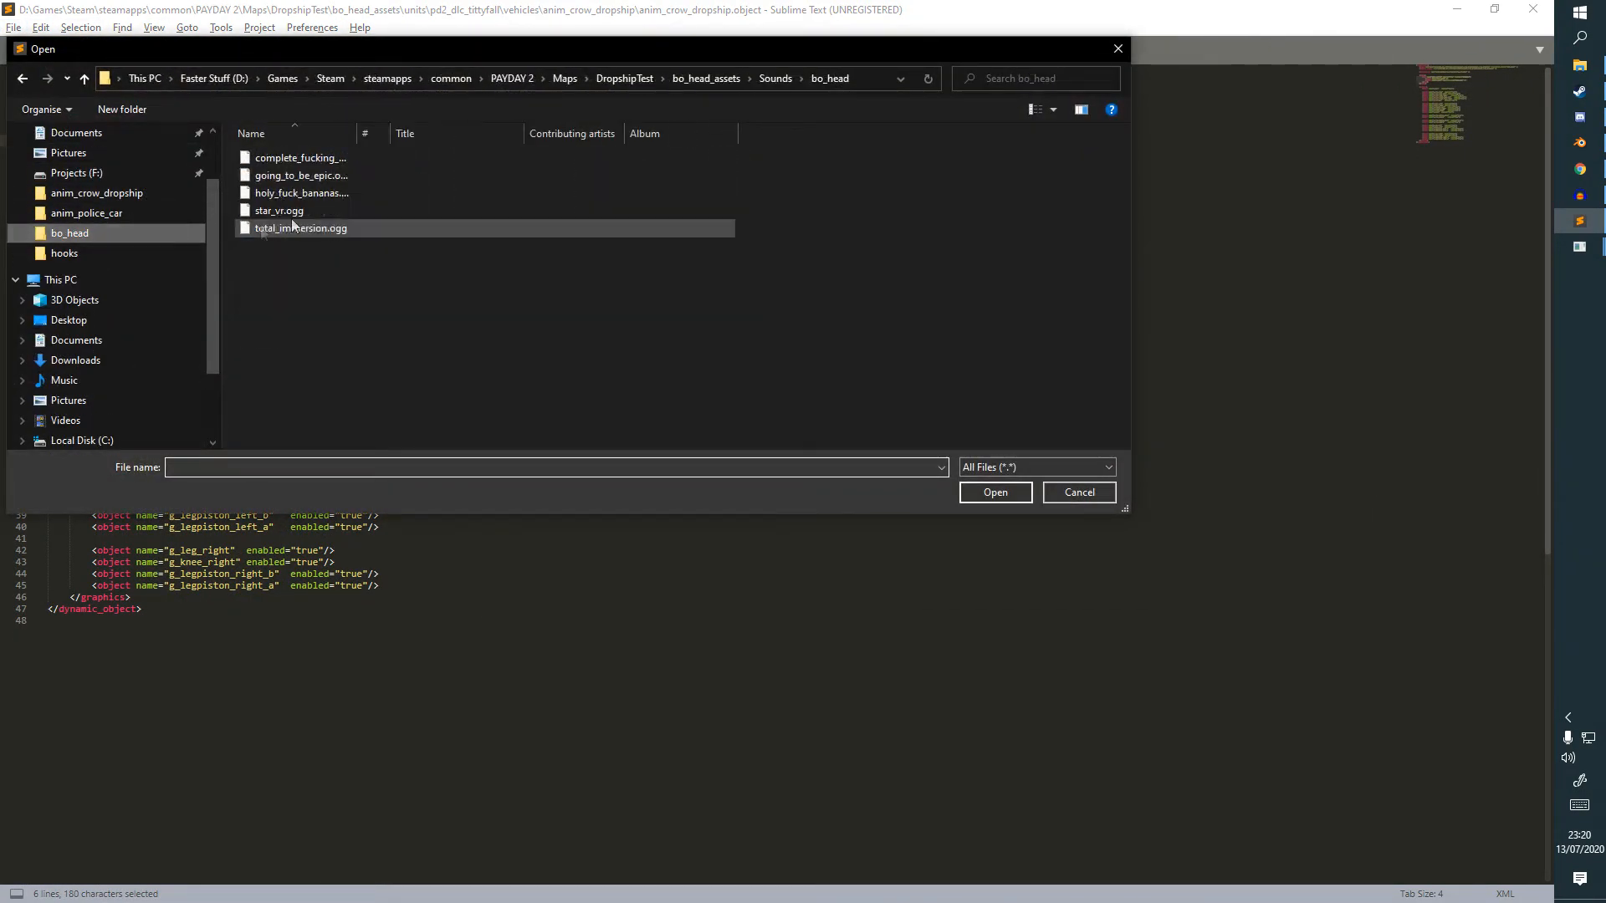
left_click(764, 78)
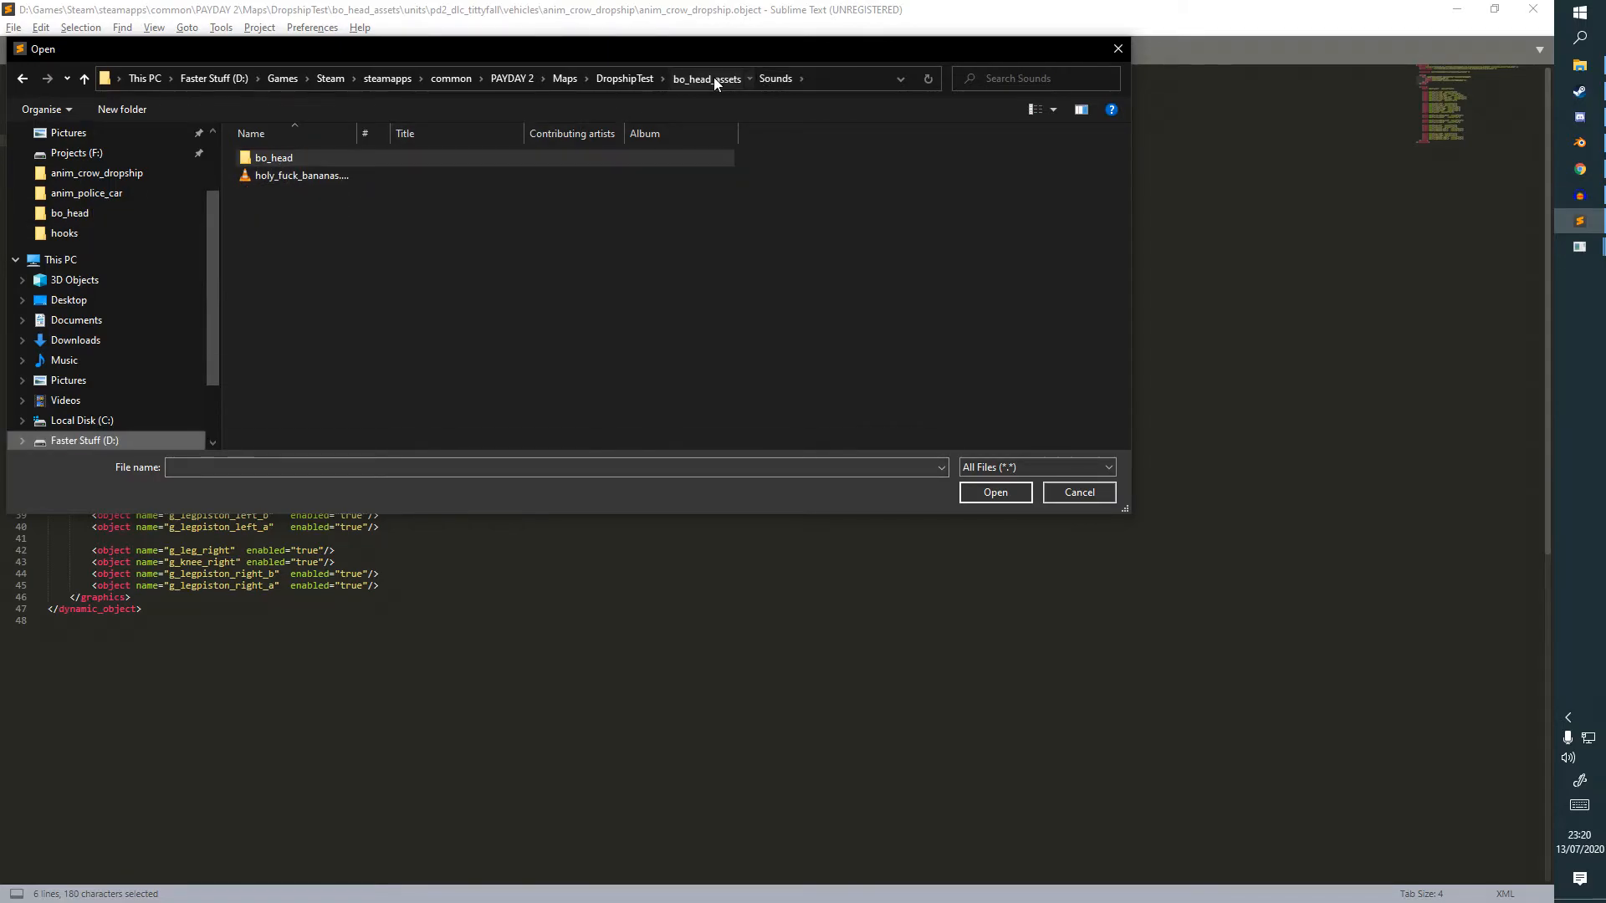
left_click(712, 77)
double_click(335, 173)
double_click(323, 176)
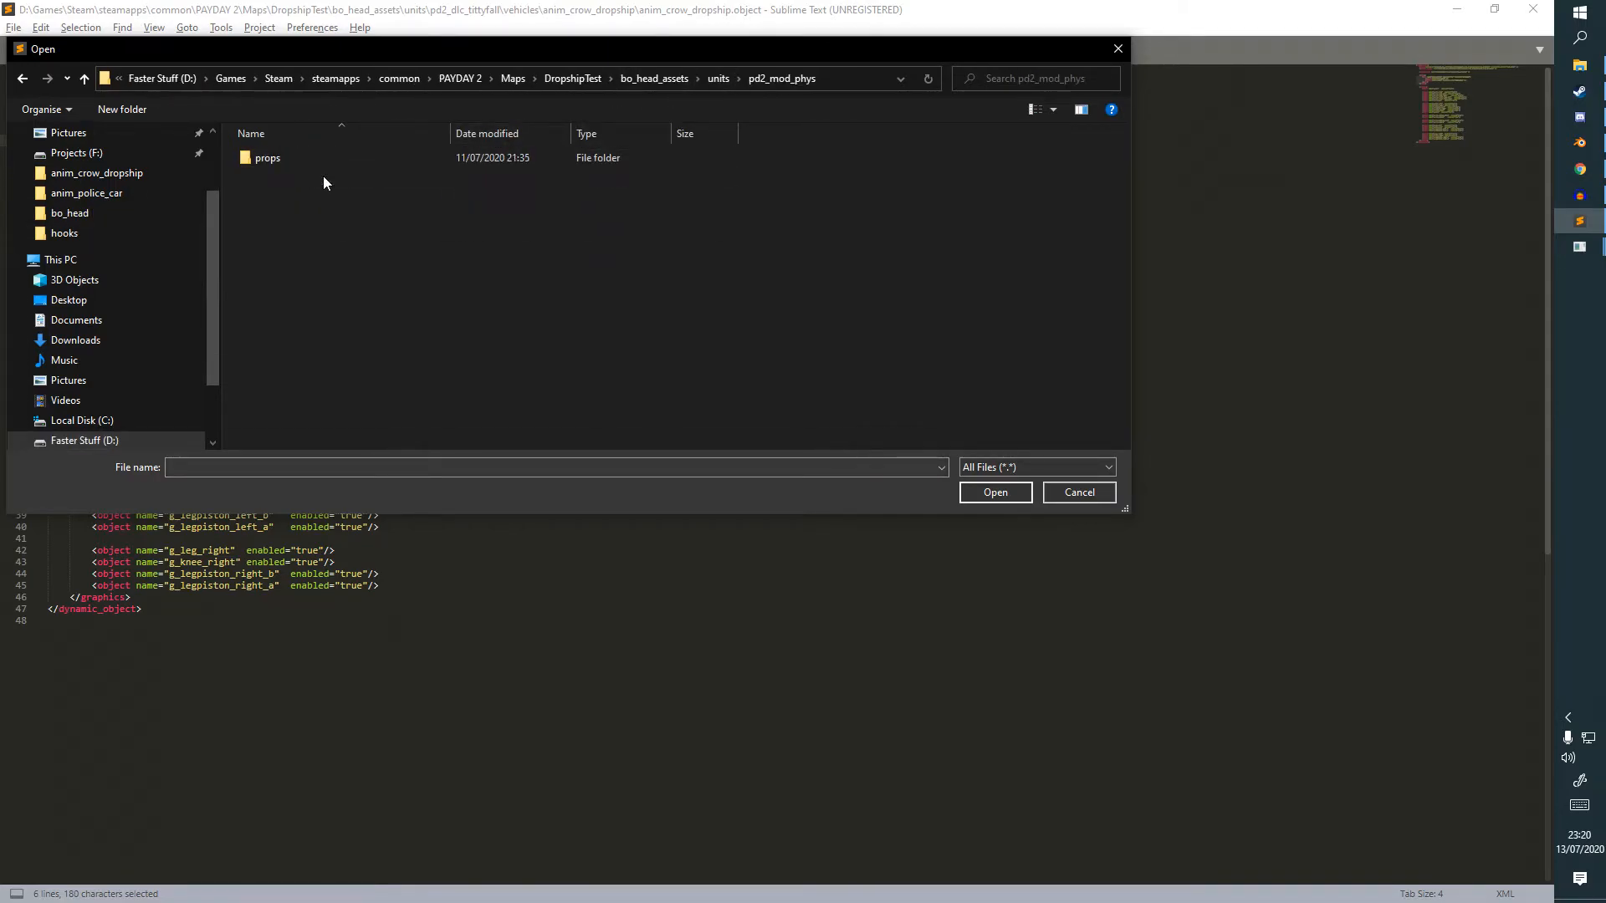
double_click(327, 158)
double_click(333, 194)
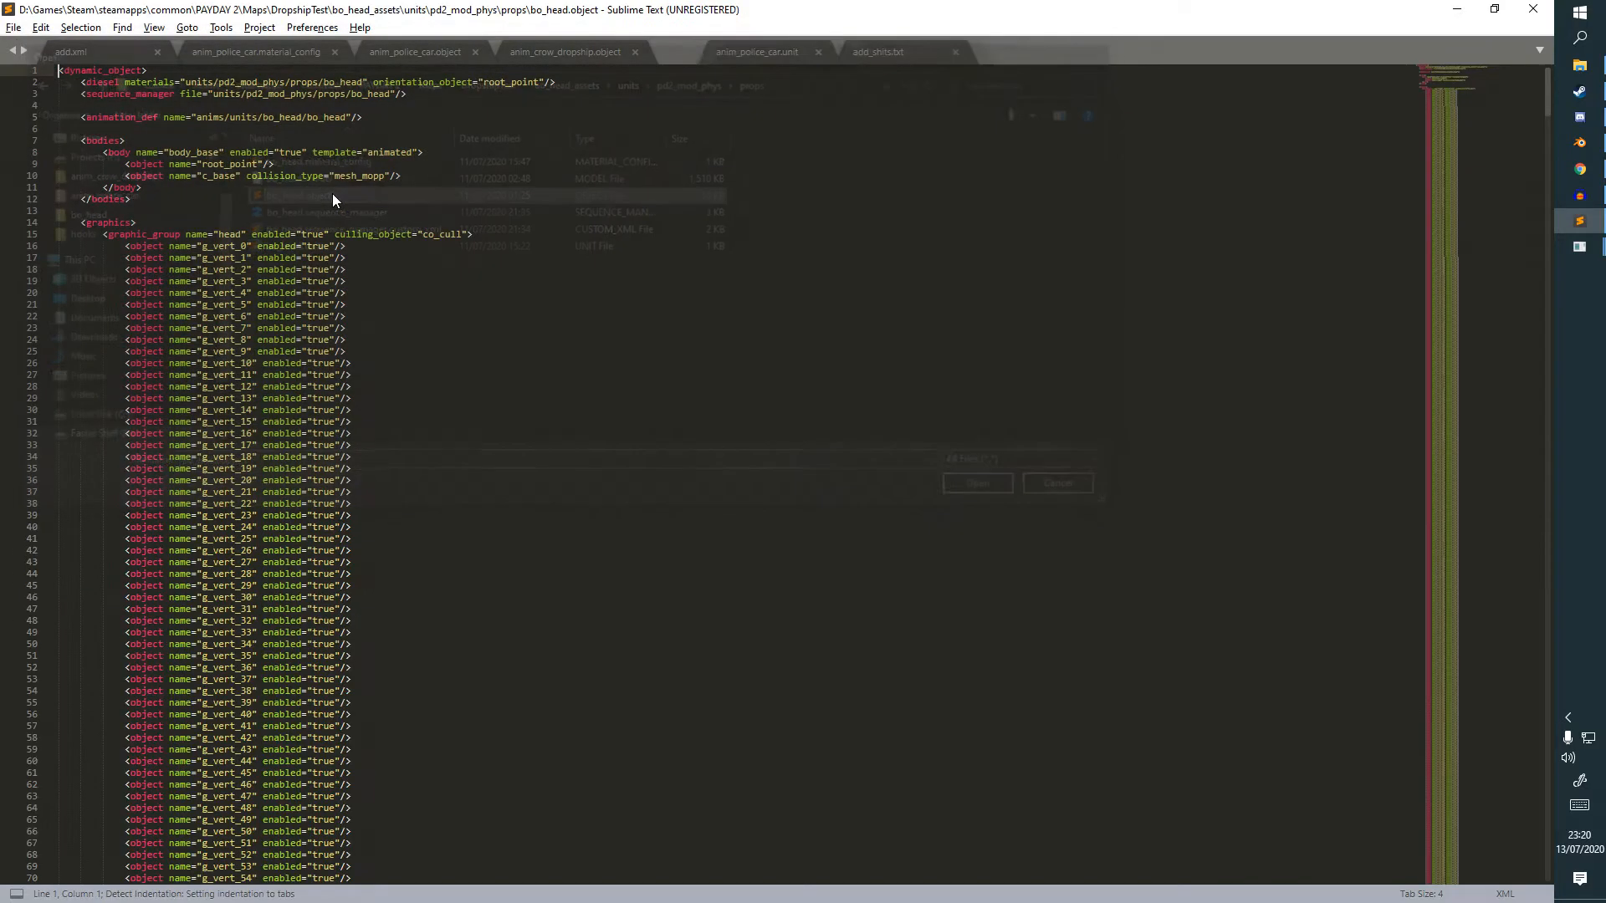
left_click_drag(104, 234, 472, 234)
key("ctrl+c")
left_click(772, 52)
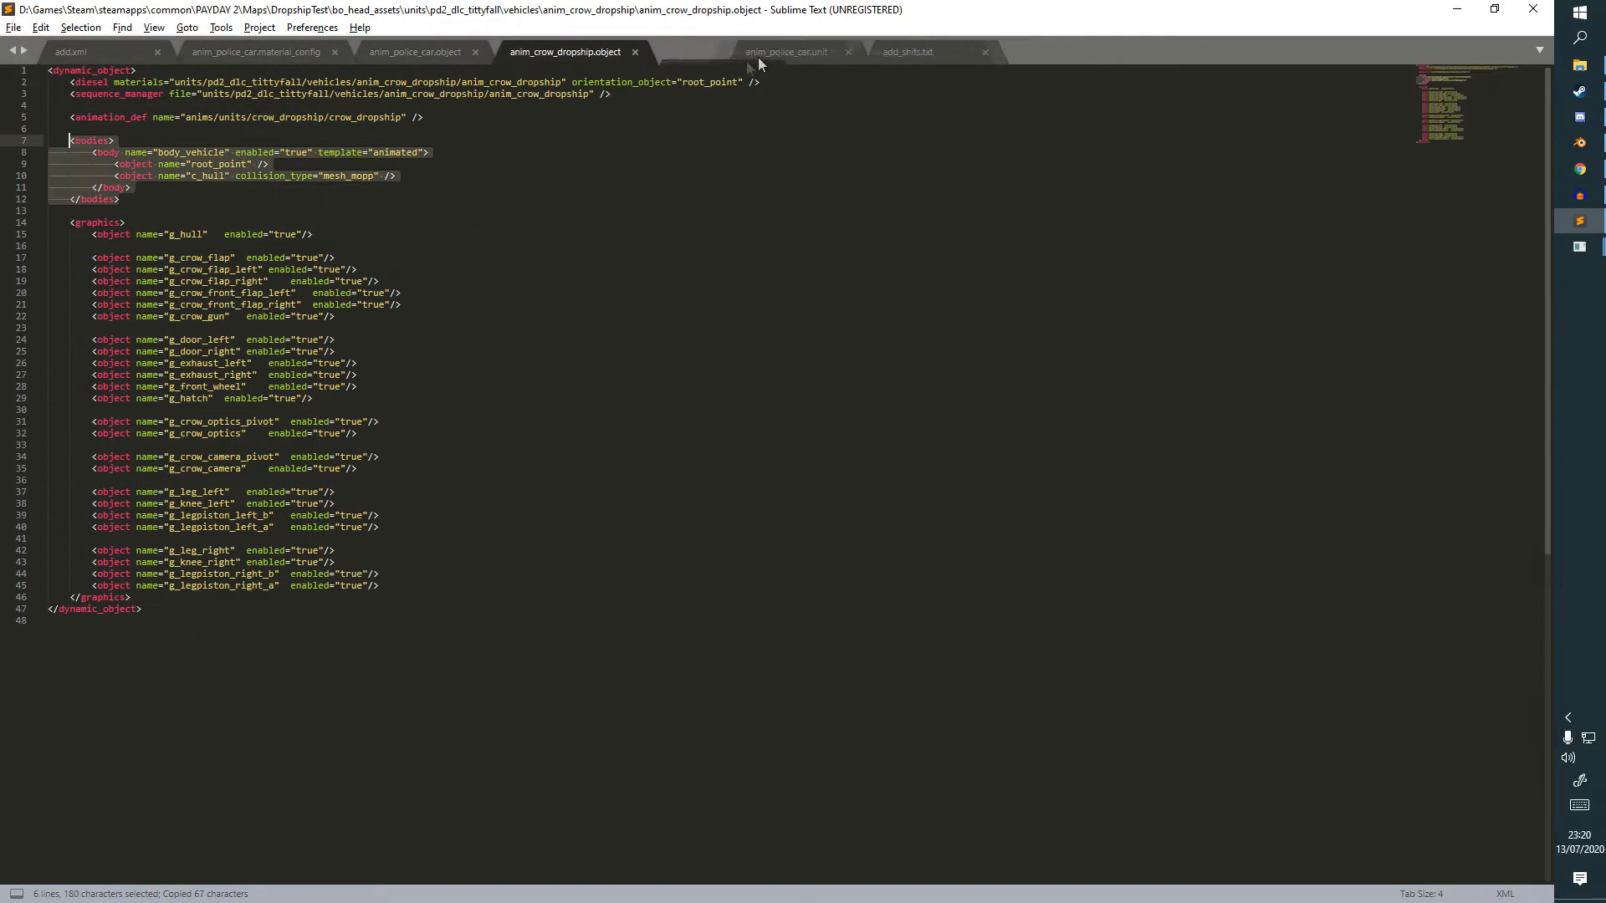
Wrap the graphics objects in anim_police_car.object in the copied graphic_group tag, indenting them one level and adding the closing tag.
left_click(299, 189)
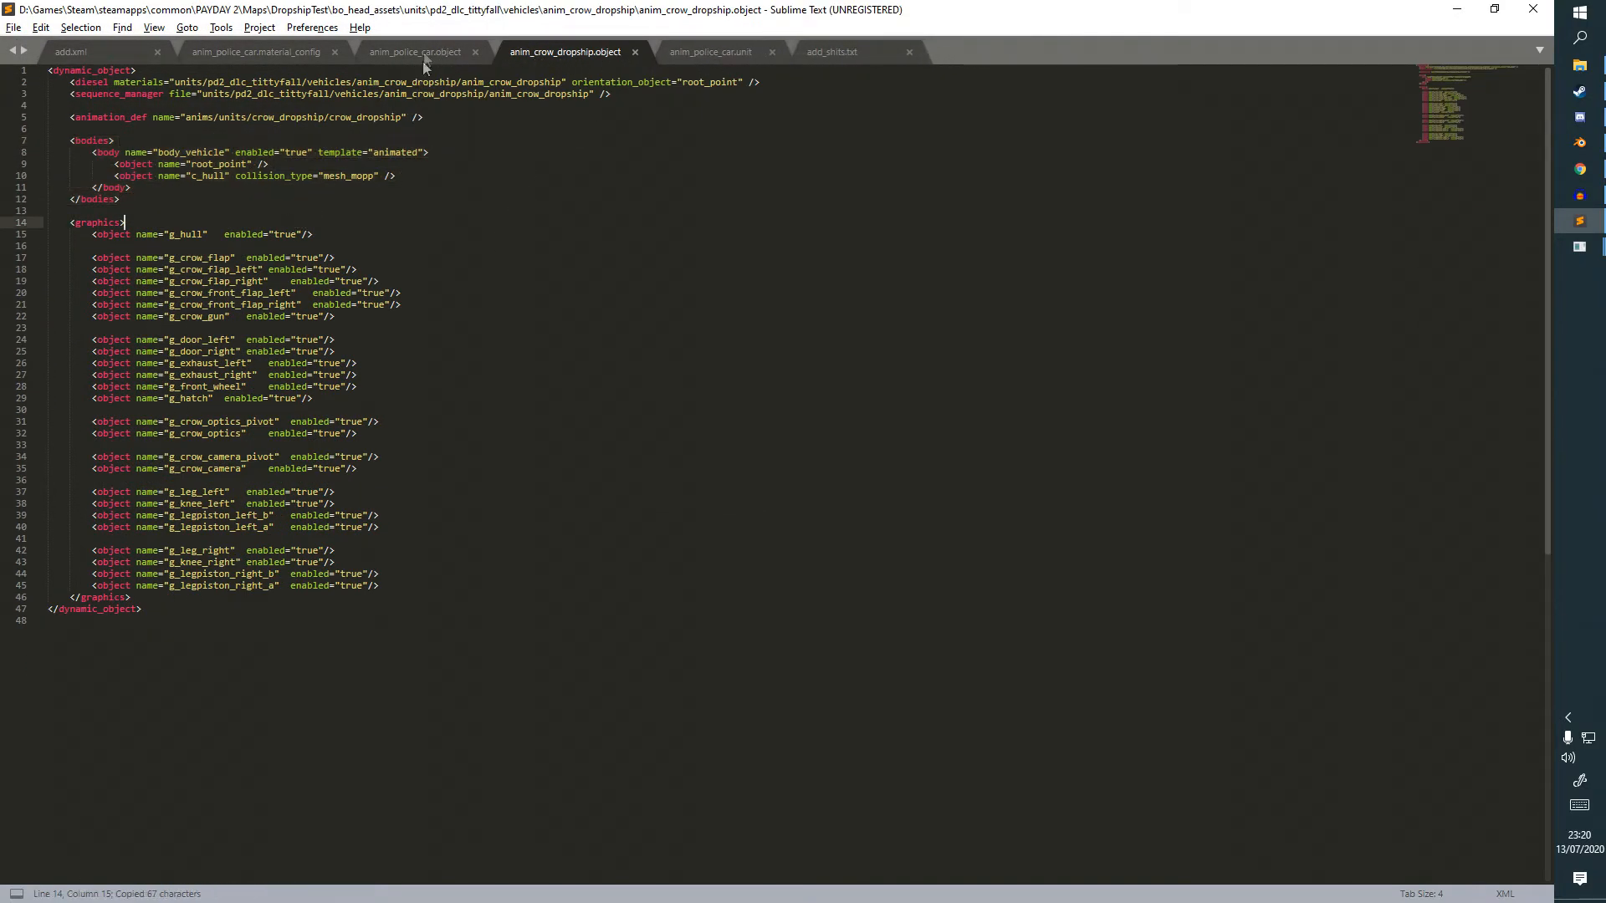
left_click(430, 51)
left_click(312, 187)
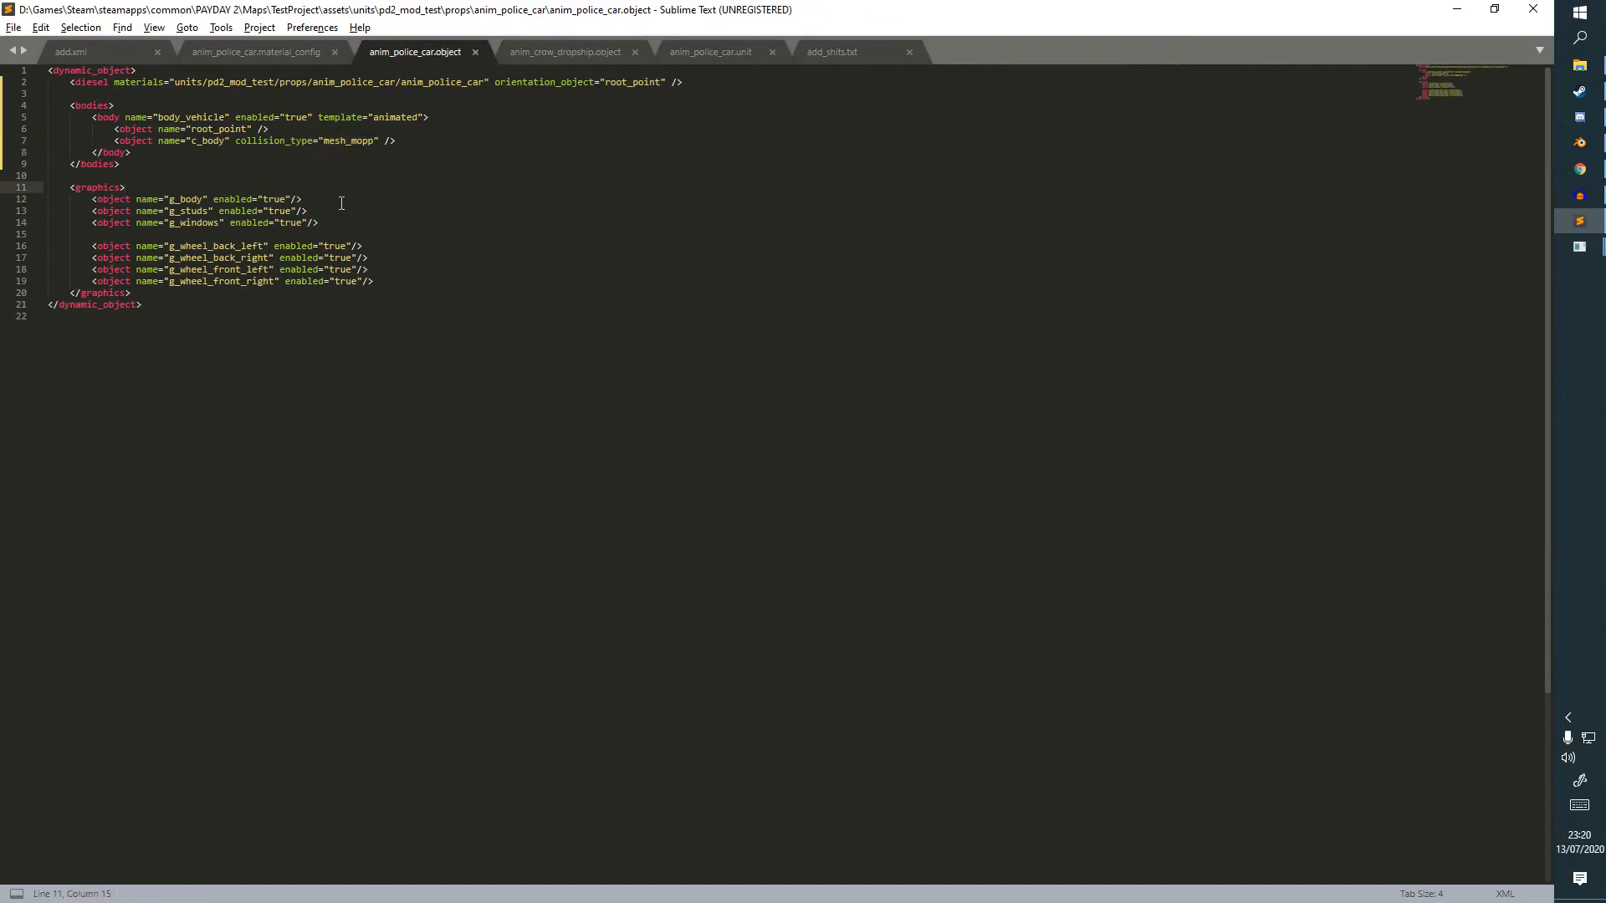
key("Return")
key("ctrl+v")
left_click_drag(87, 215, 475, 297)
key("Tab")
key("Right")
key("Return")
type("<")
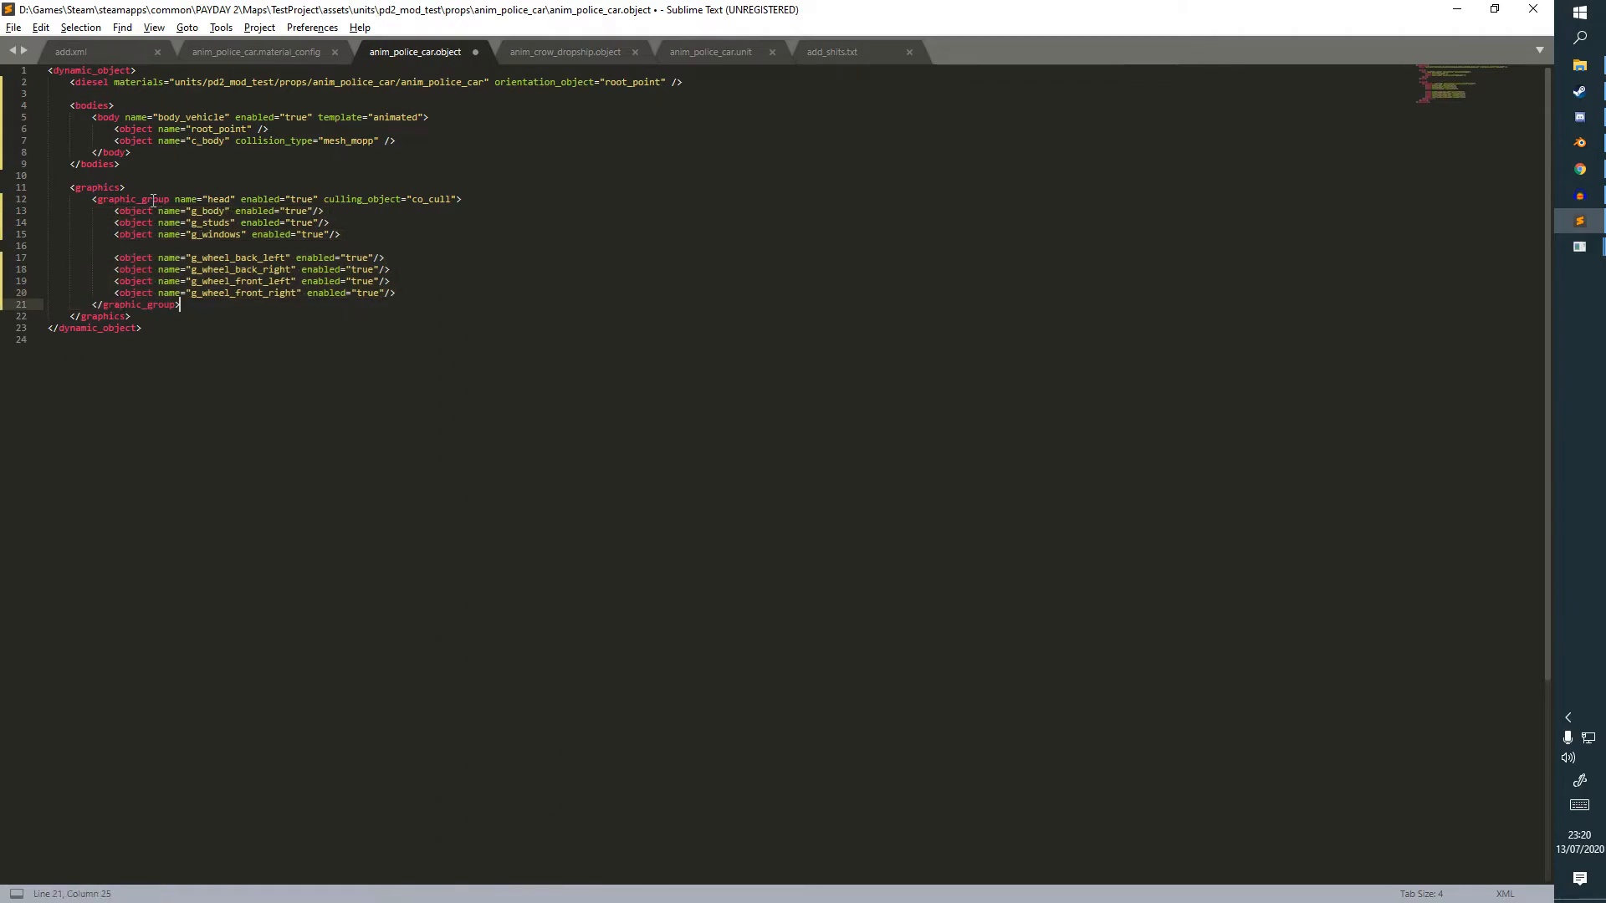
Set the graphic_group name to "vehicle", keep co_cull as its culling object, and save the object file.
double_click(219, 199)
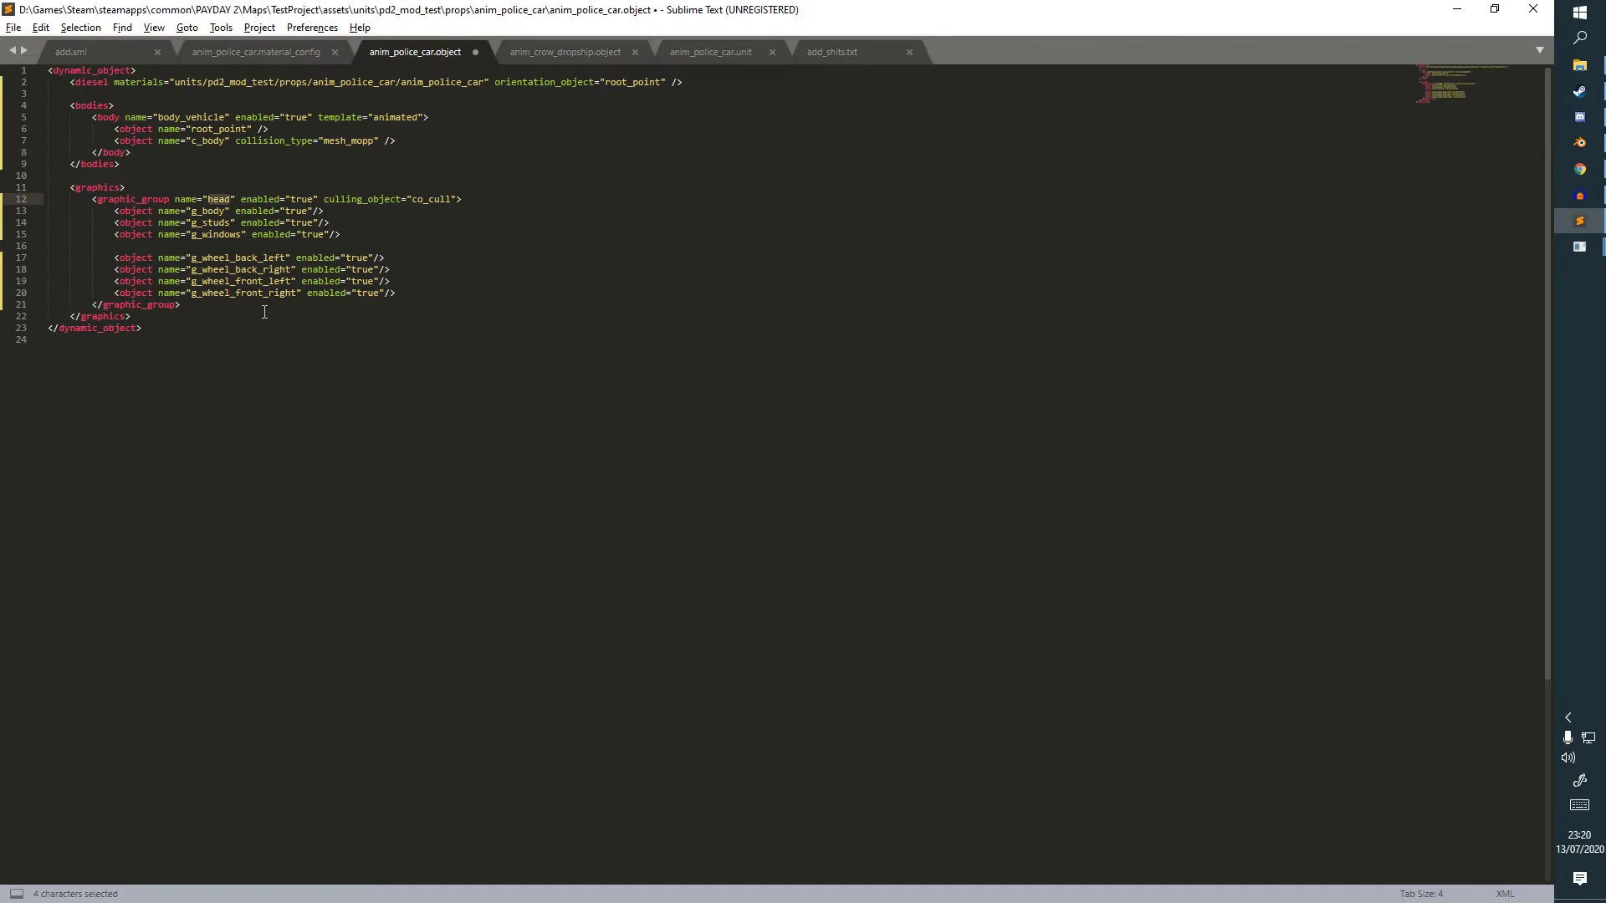
type("vehicle")
key("ctrl+s")
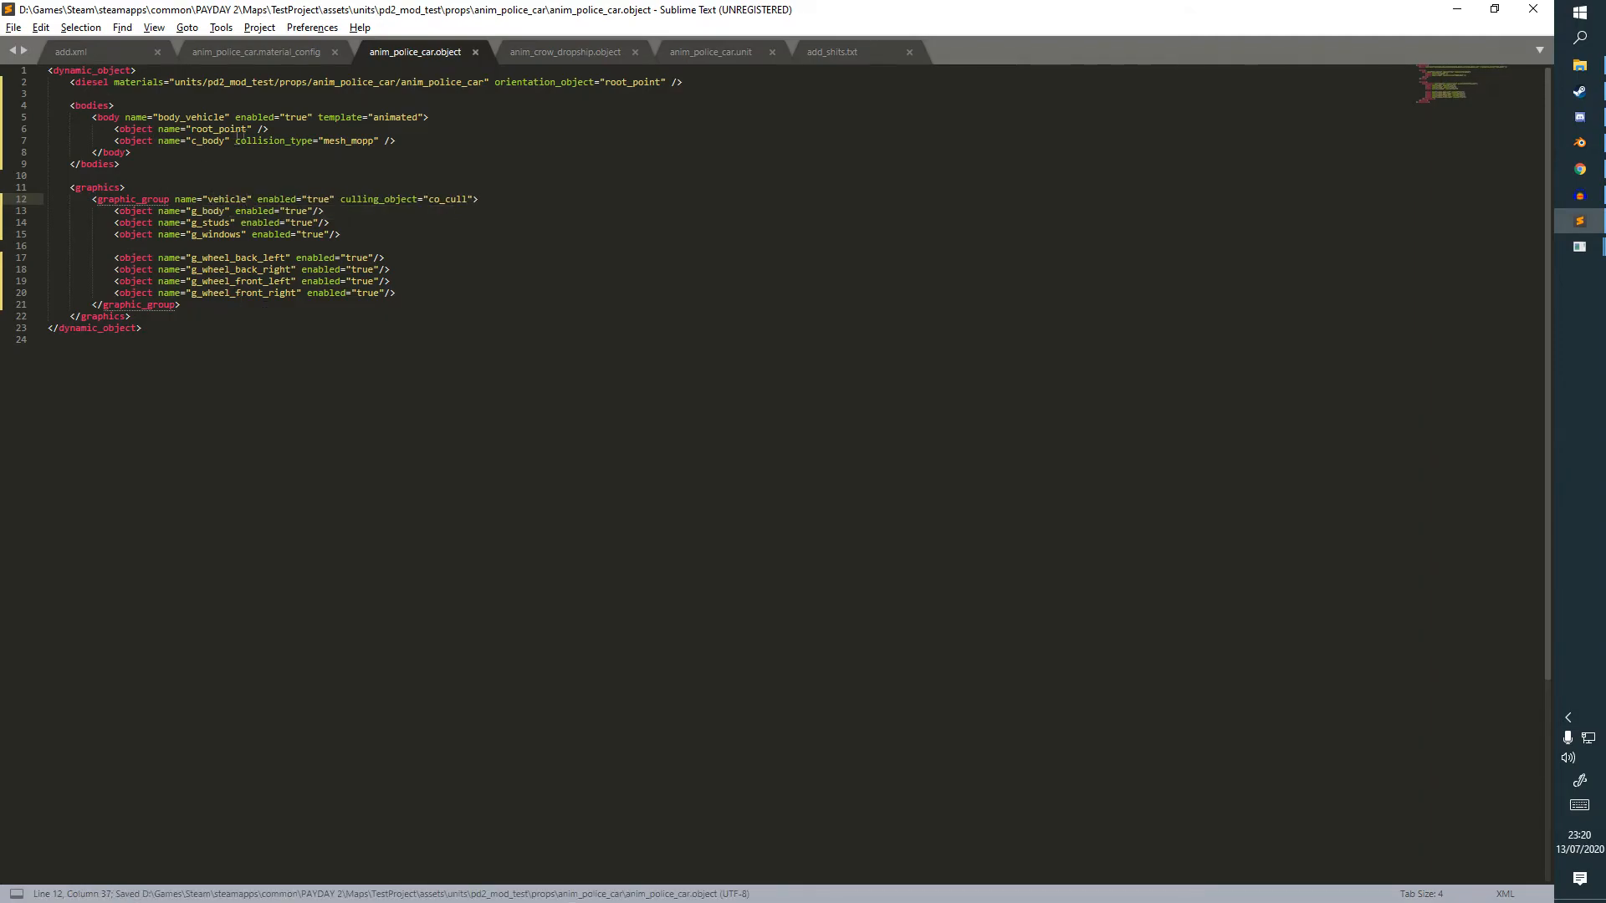
double_click(432, 200)
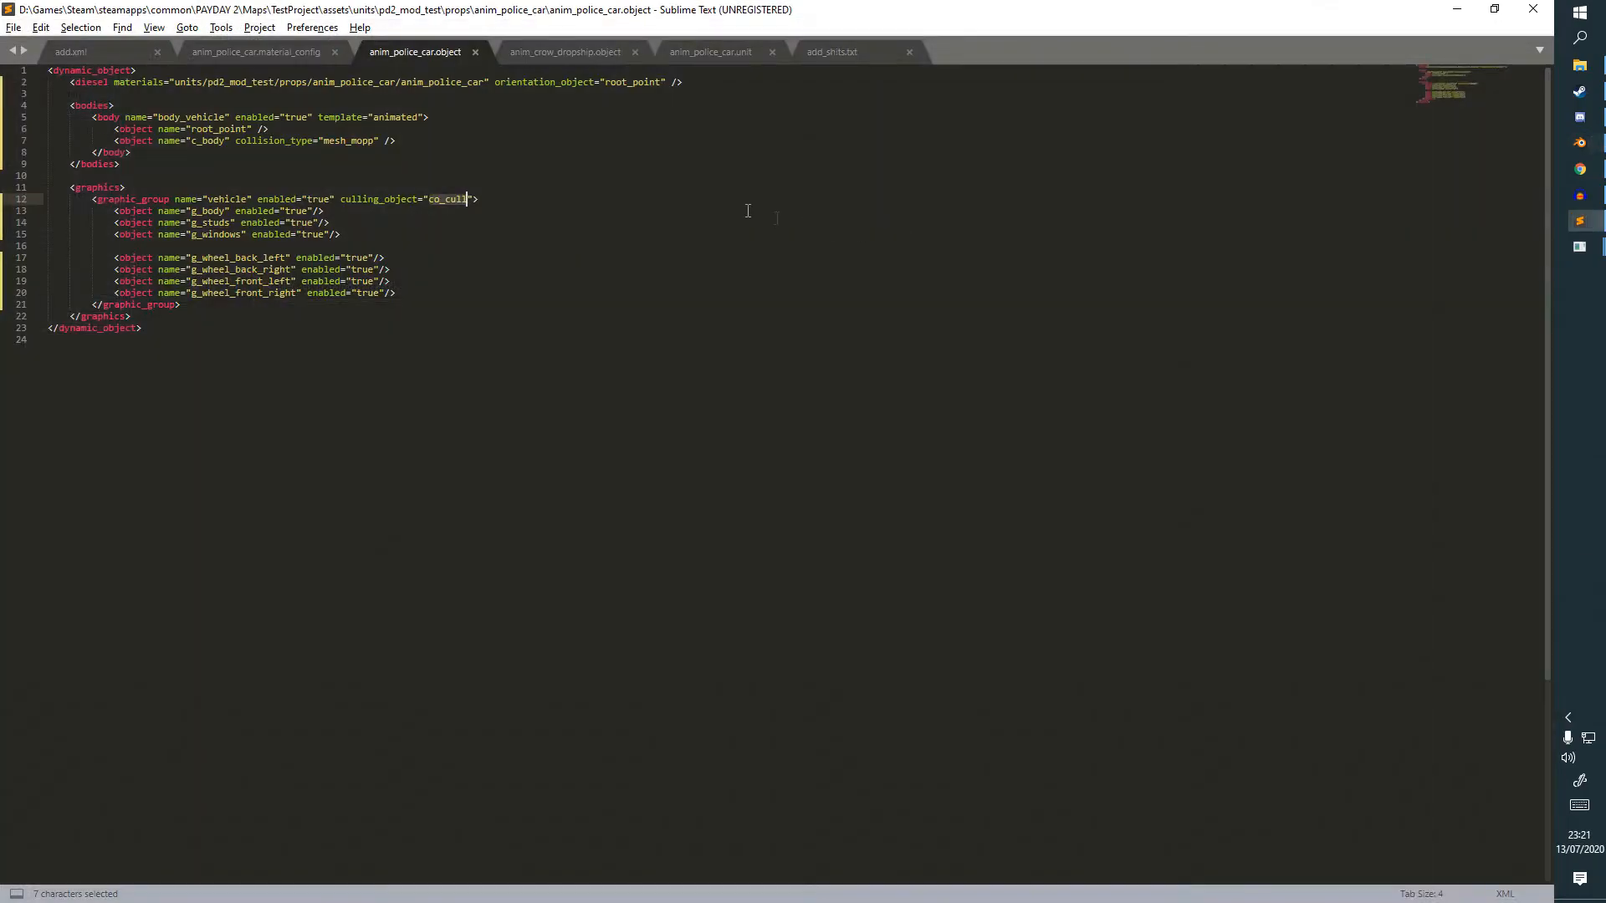
key("ctrl+s")
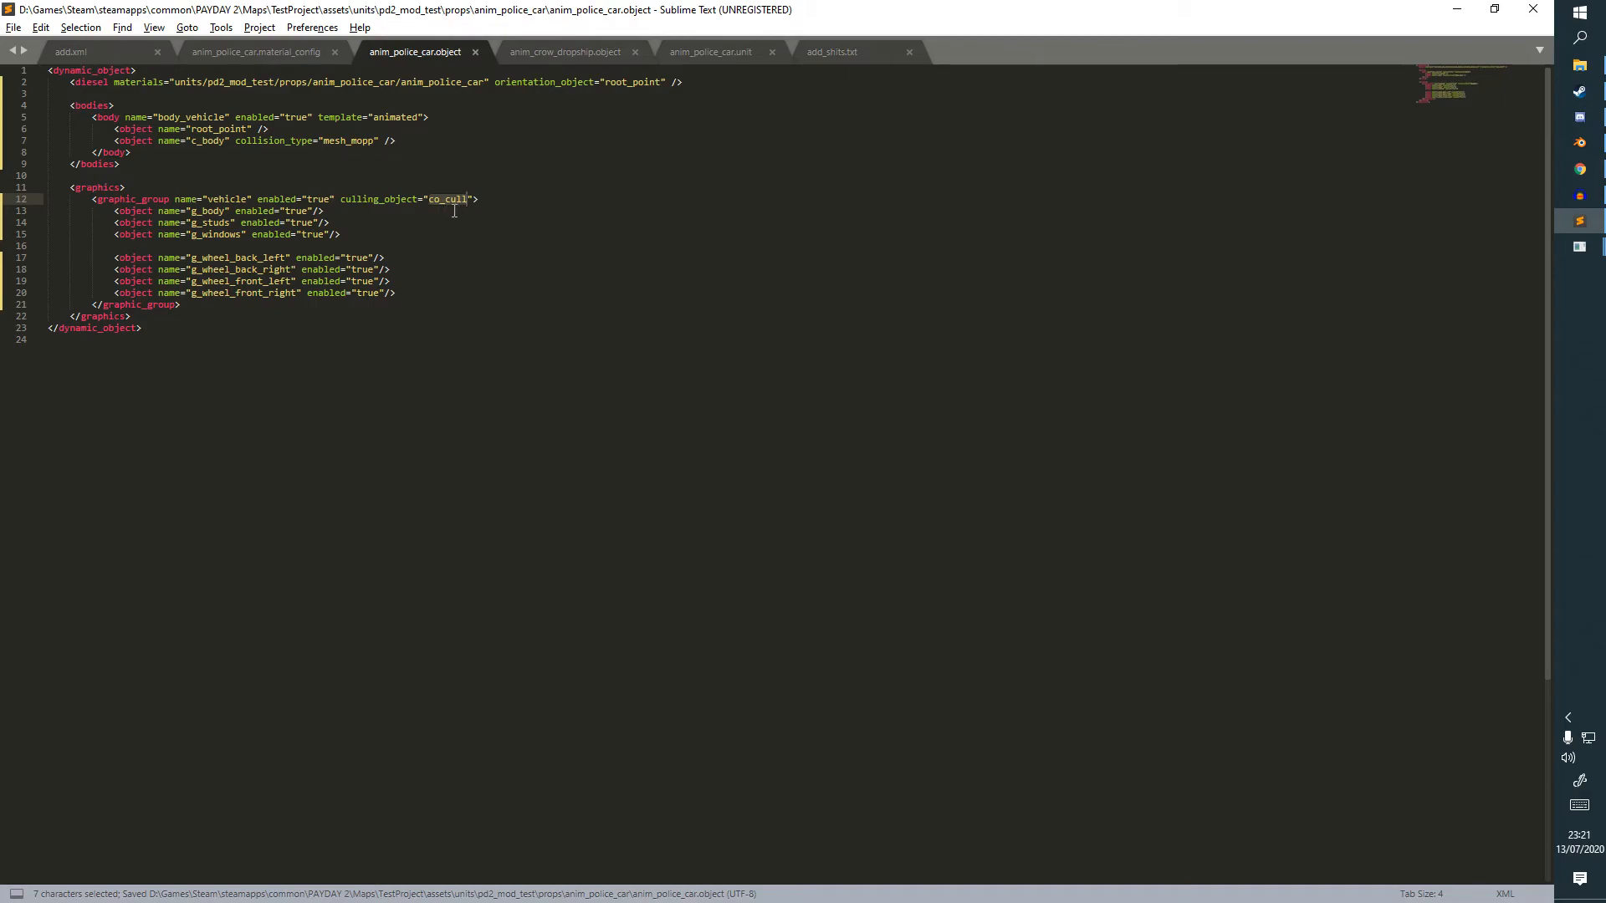
left_click(559, 203)
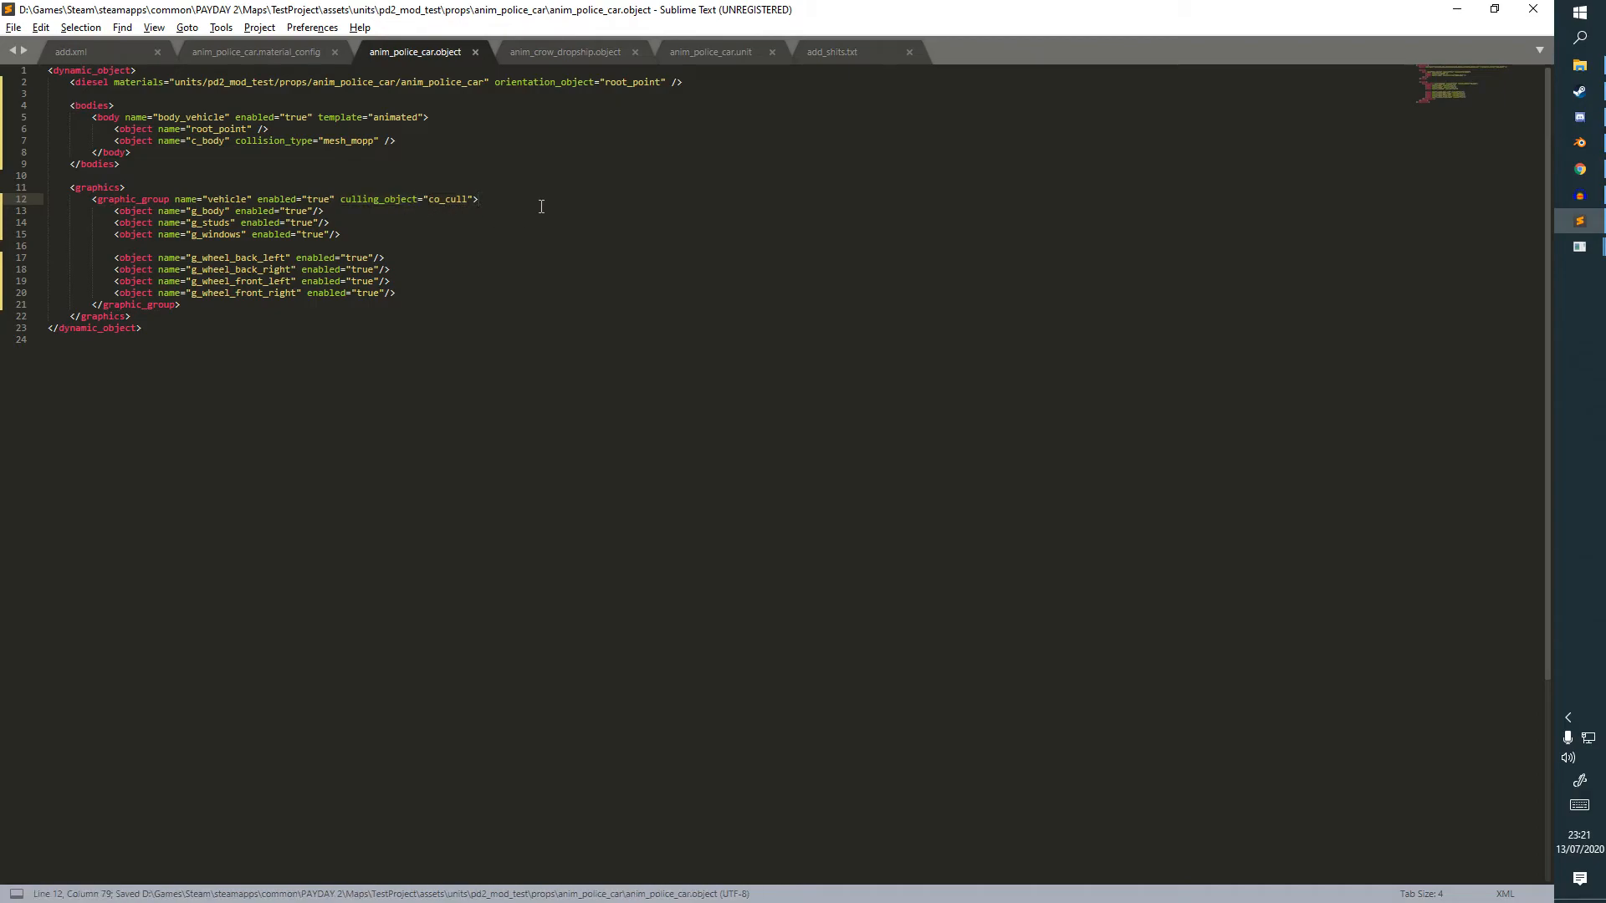
double_click(139, 199)
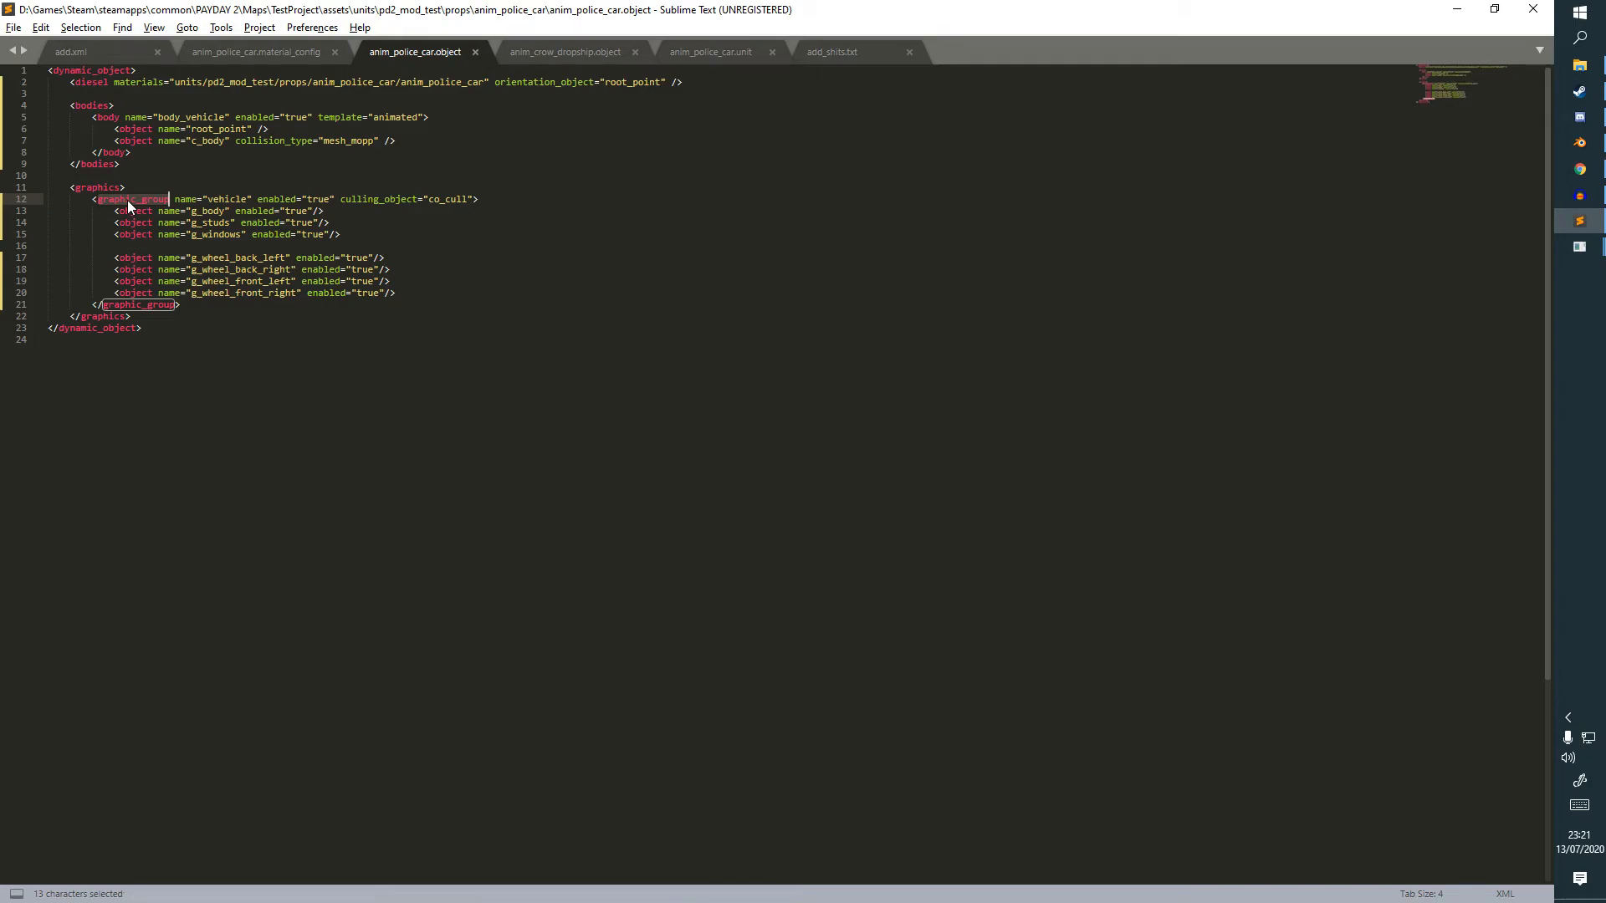
left_click(88, 246)
key("ctrl+s")
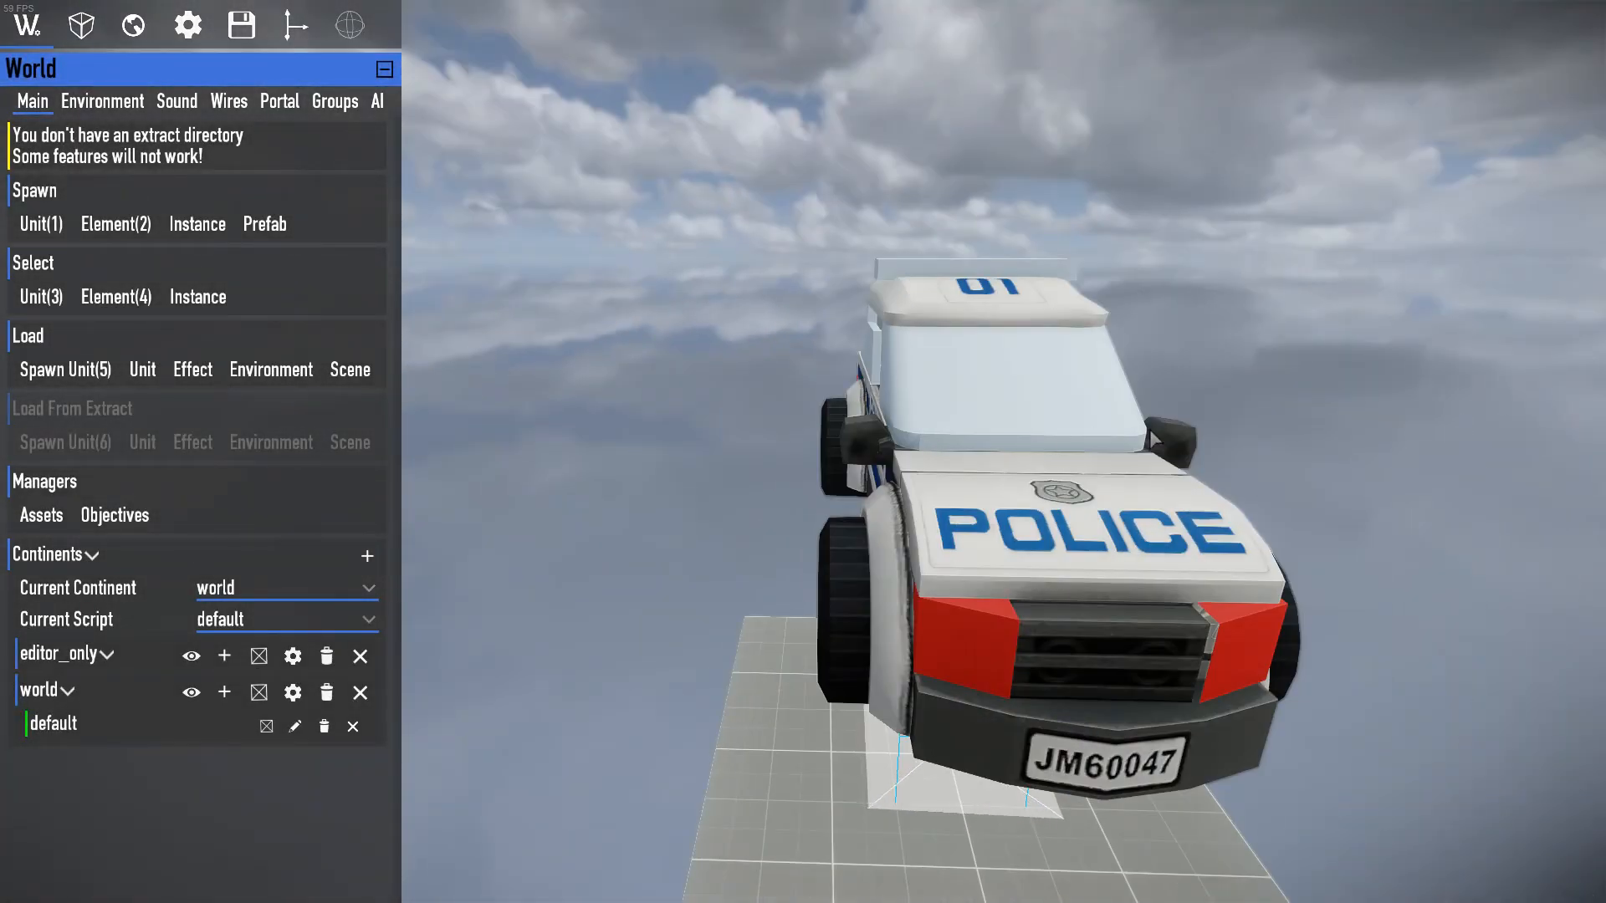
In the PAYDAY 2 level editor, select the floating anim_police_car_001 unit and delete it.
left_click(986, 482)
key("a")
right_click_drag(962, 502, 920, 498)
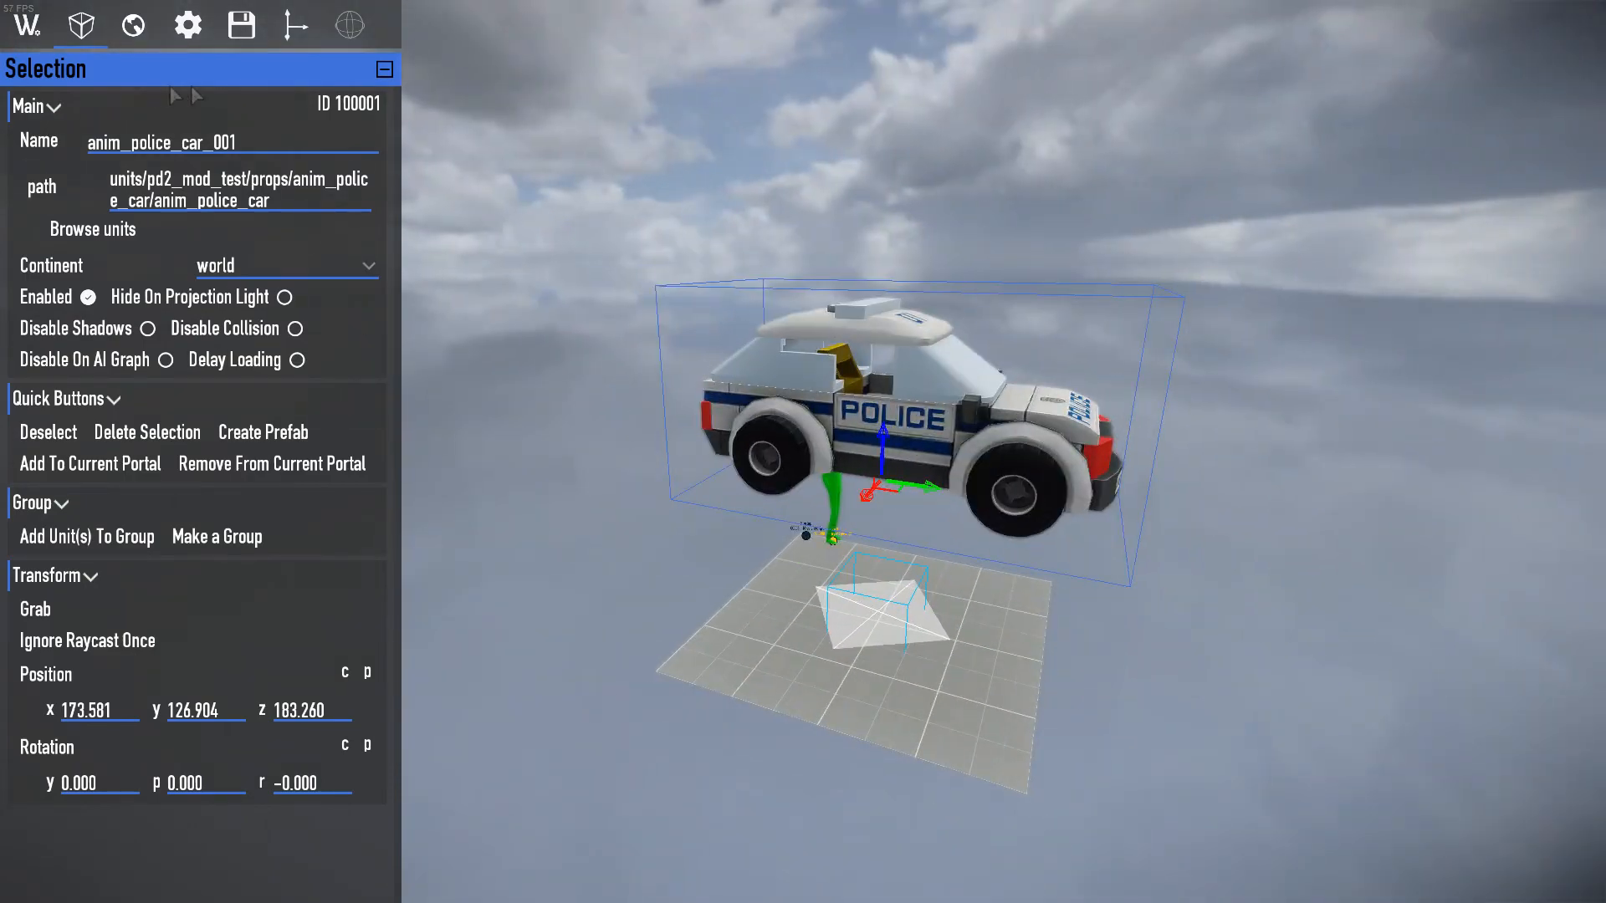
left_click(147, 432)
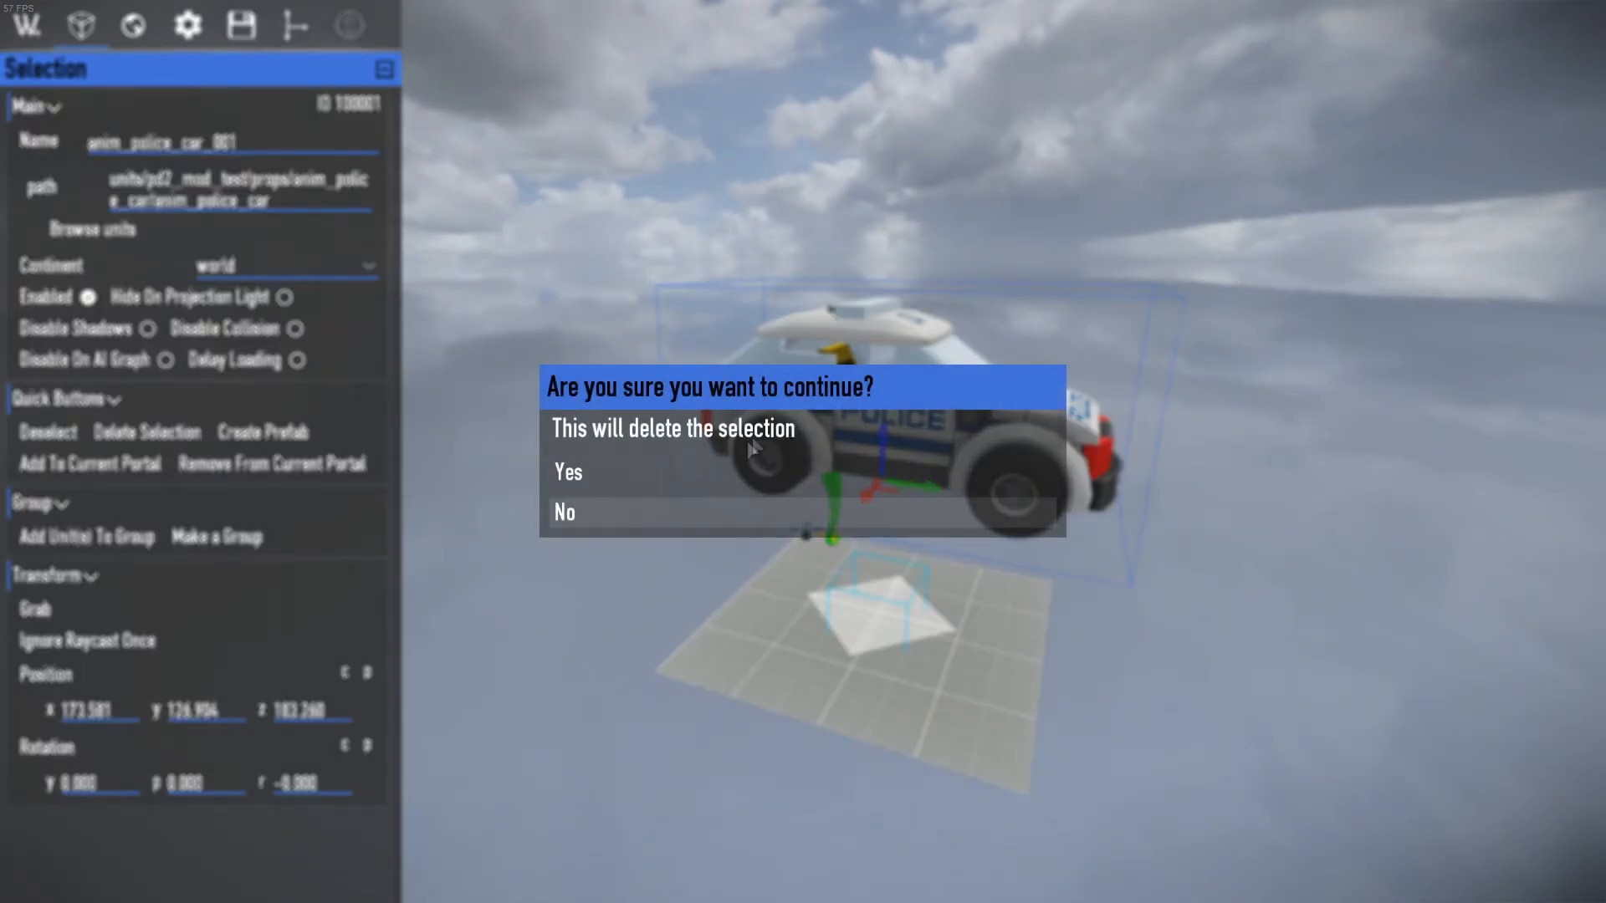
left_click(568, 470)
Search the spawnable units for "anim" and spawn one anim_police_car on the grid platform.
left_click(330, 147)
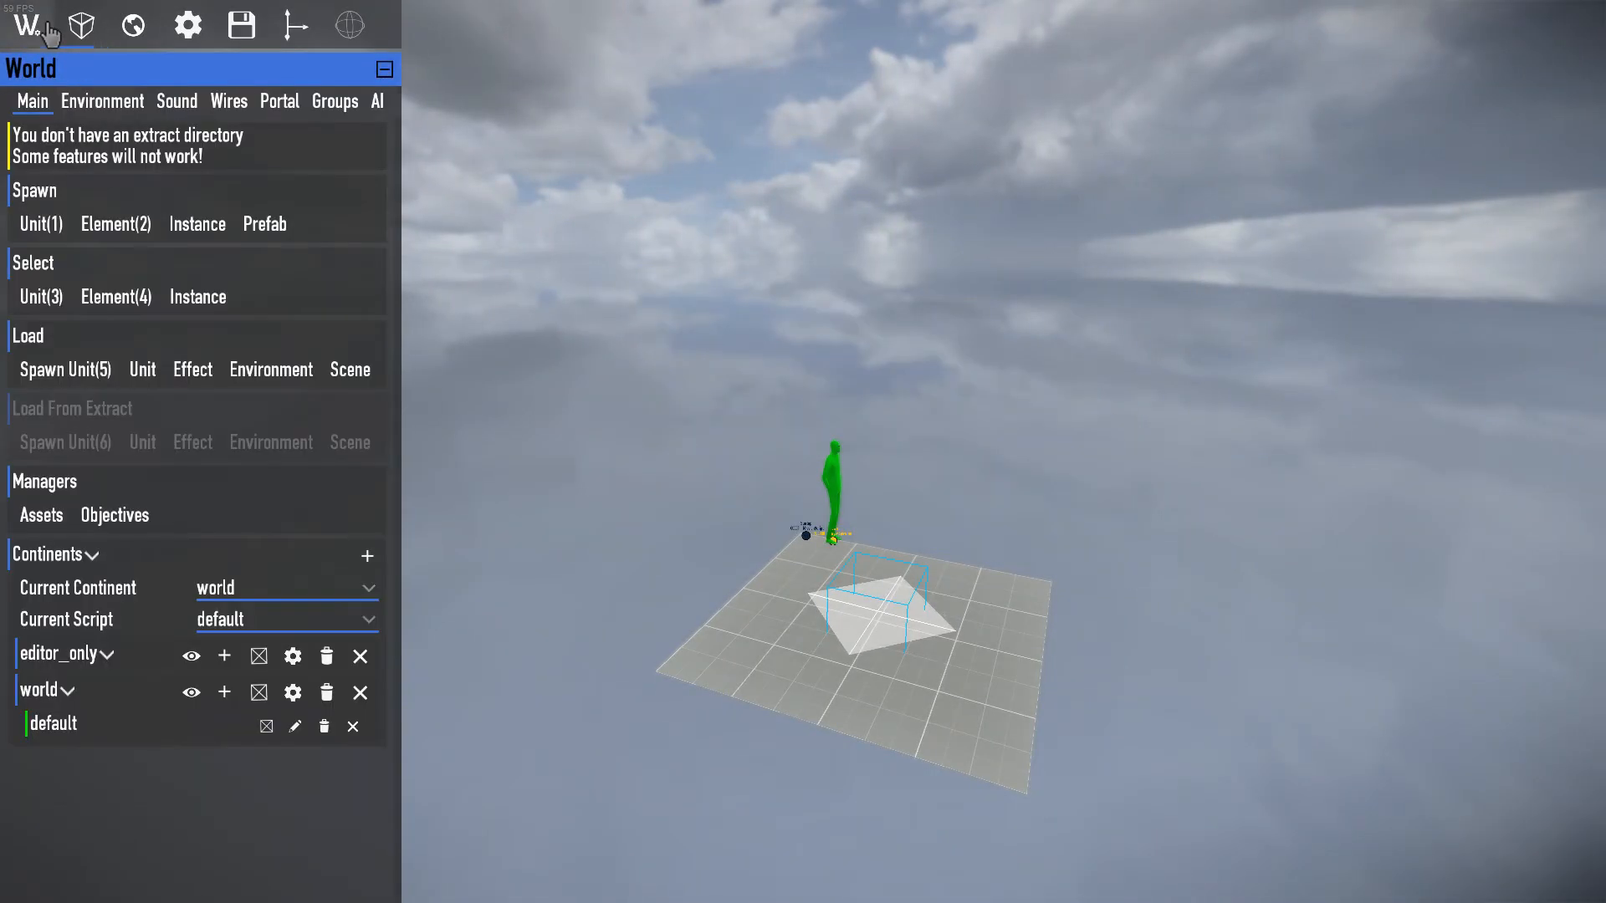
left_click(49, 221)
type("anim")
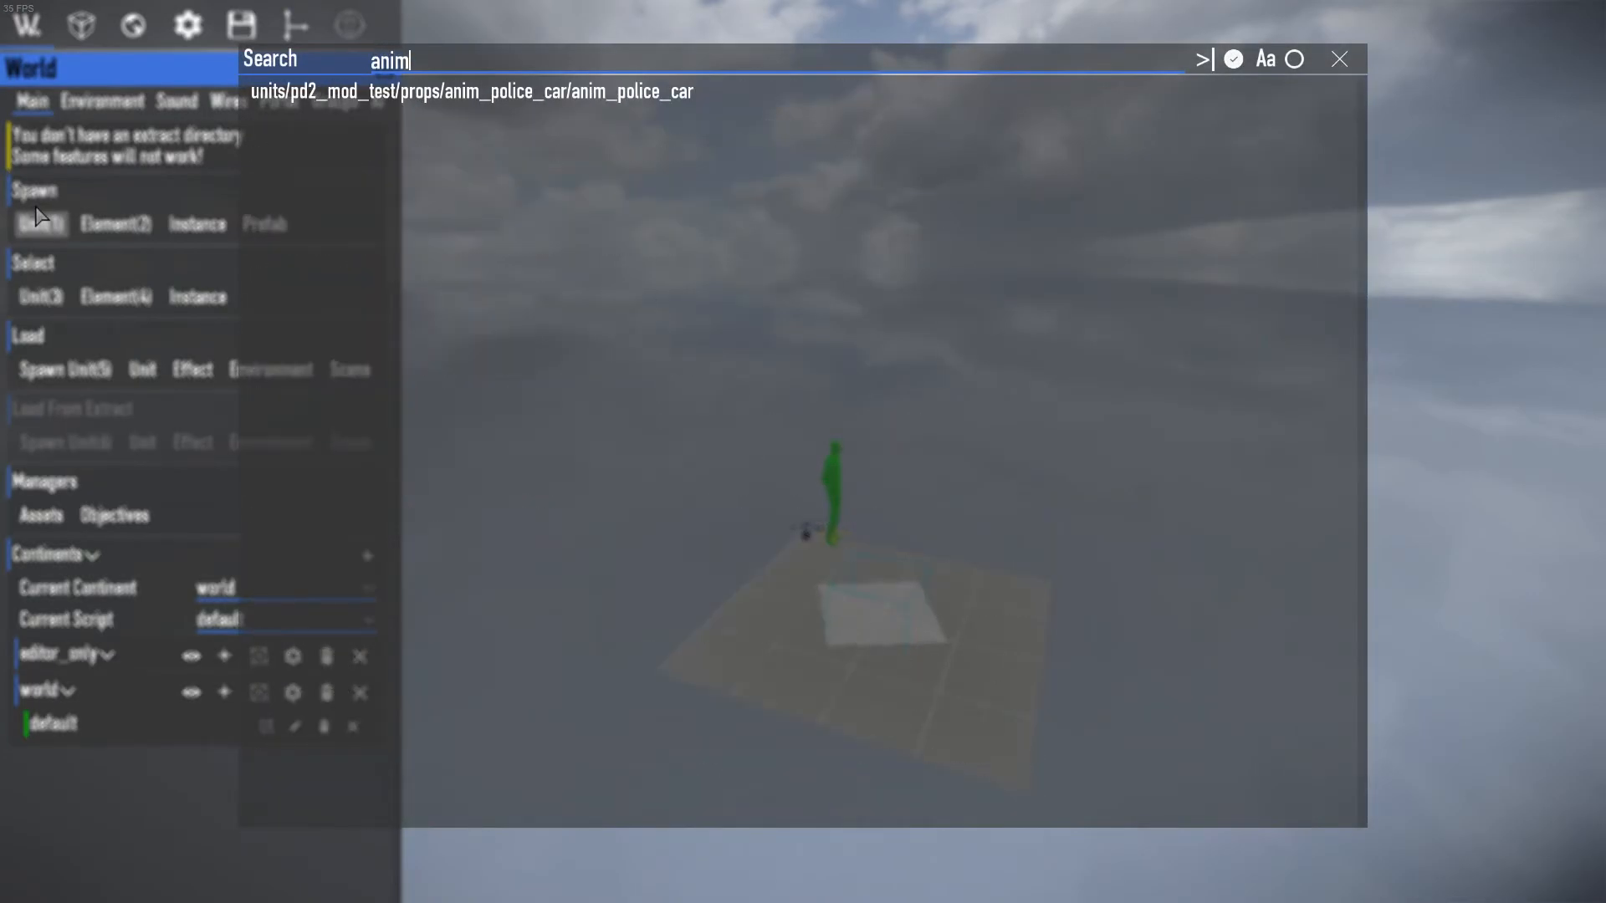
left_click(456, 94)
left_click(848, 680)
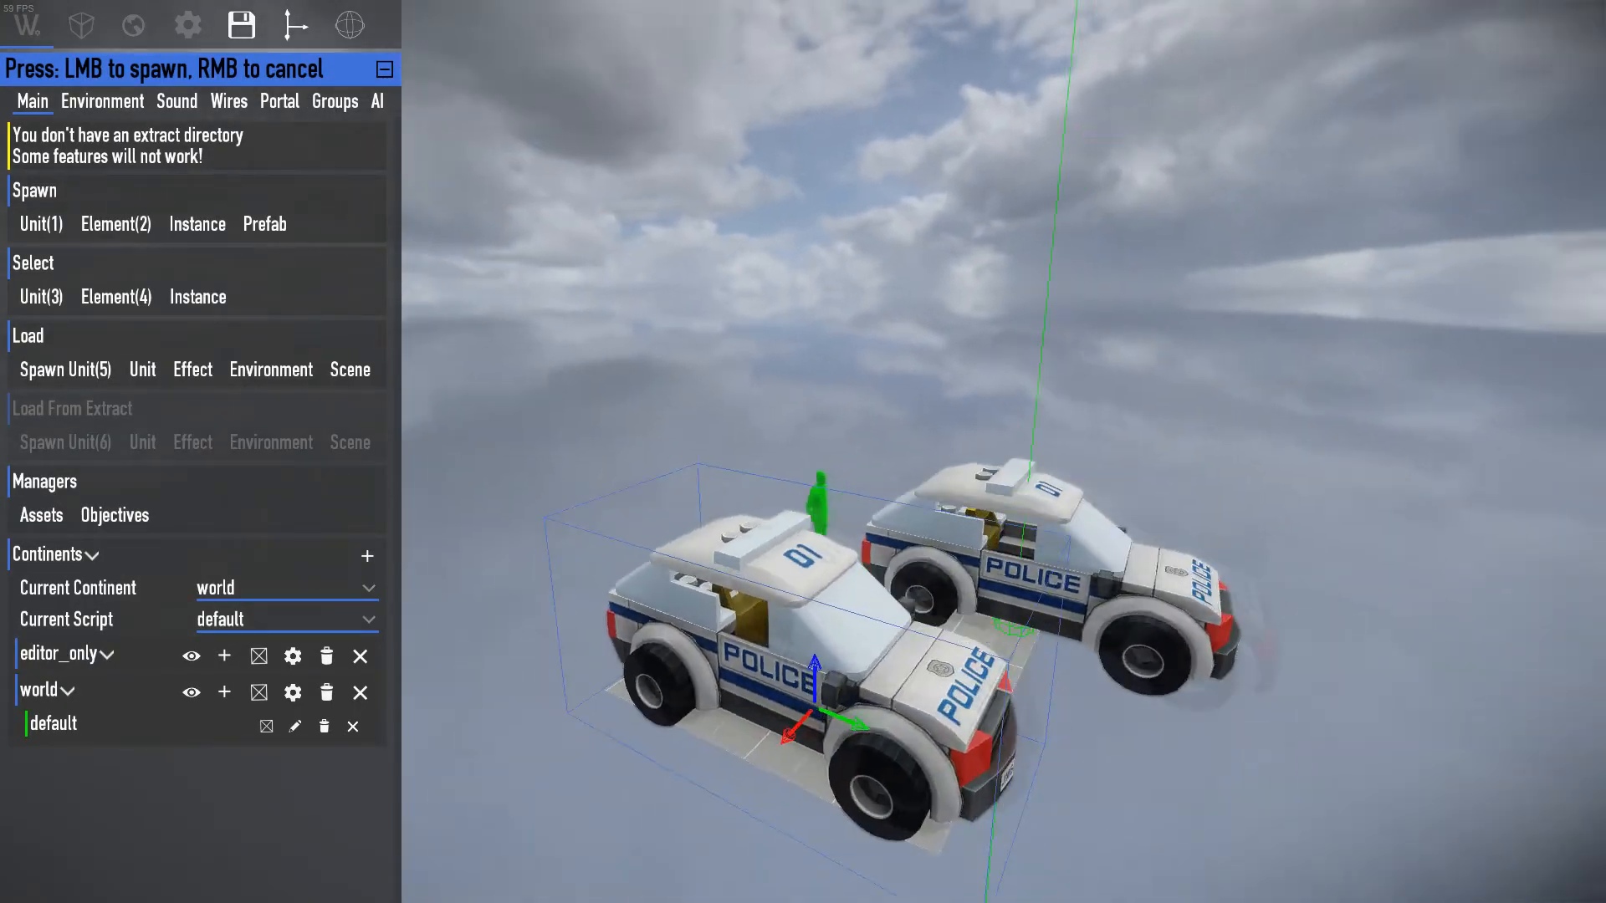
right_click(1073, 647)
Test selecting the spawned police car and examine it from several sides, including next to the green player figure.
right_click_drag(1072, 648, 536, 614)
key("w")
key("a")
key("w")
key("a")
key("s")
key("w")
key("s")
key("d")
key("w")
key("s")
key("a")
left_click(1282, 774)
left_click(1072, 708)
left_click(1040, 676)
left_click(1070, 740)
key("a")
mouse_move(1069, 739)
right_mouse_down()
mouse_move(1305, 703)
mouse_move(1088, 711)
mouse_move(1075, 744)
right_mouse_up()
key("w")
key("a")
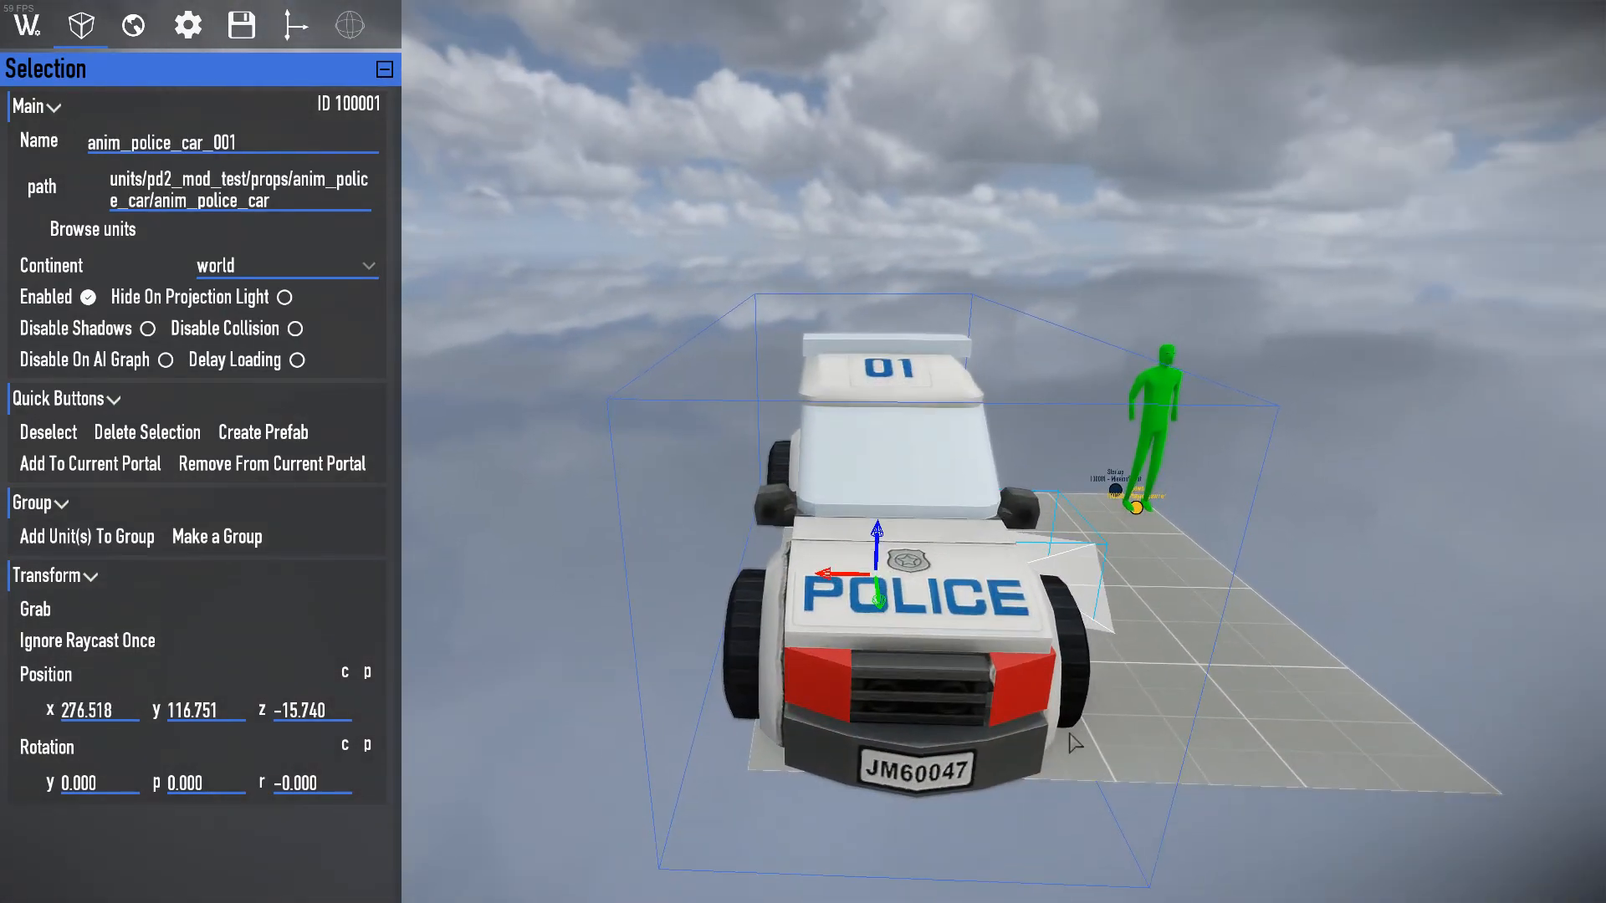
right_click_drag(1171, 873, 1213, 799)
key("a")
key("w")
key("d")
key("s")
key("d")
key("w")
key("d")
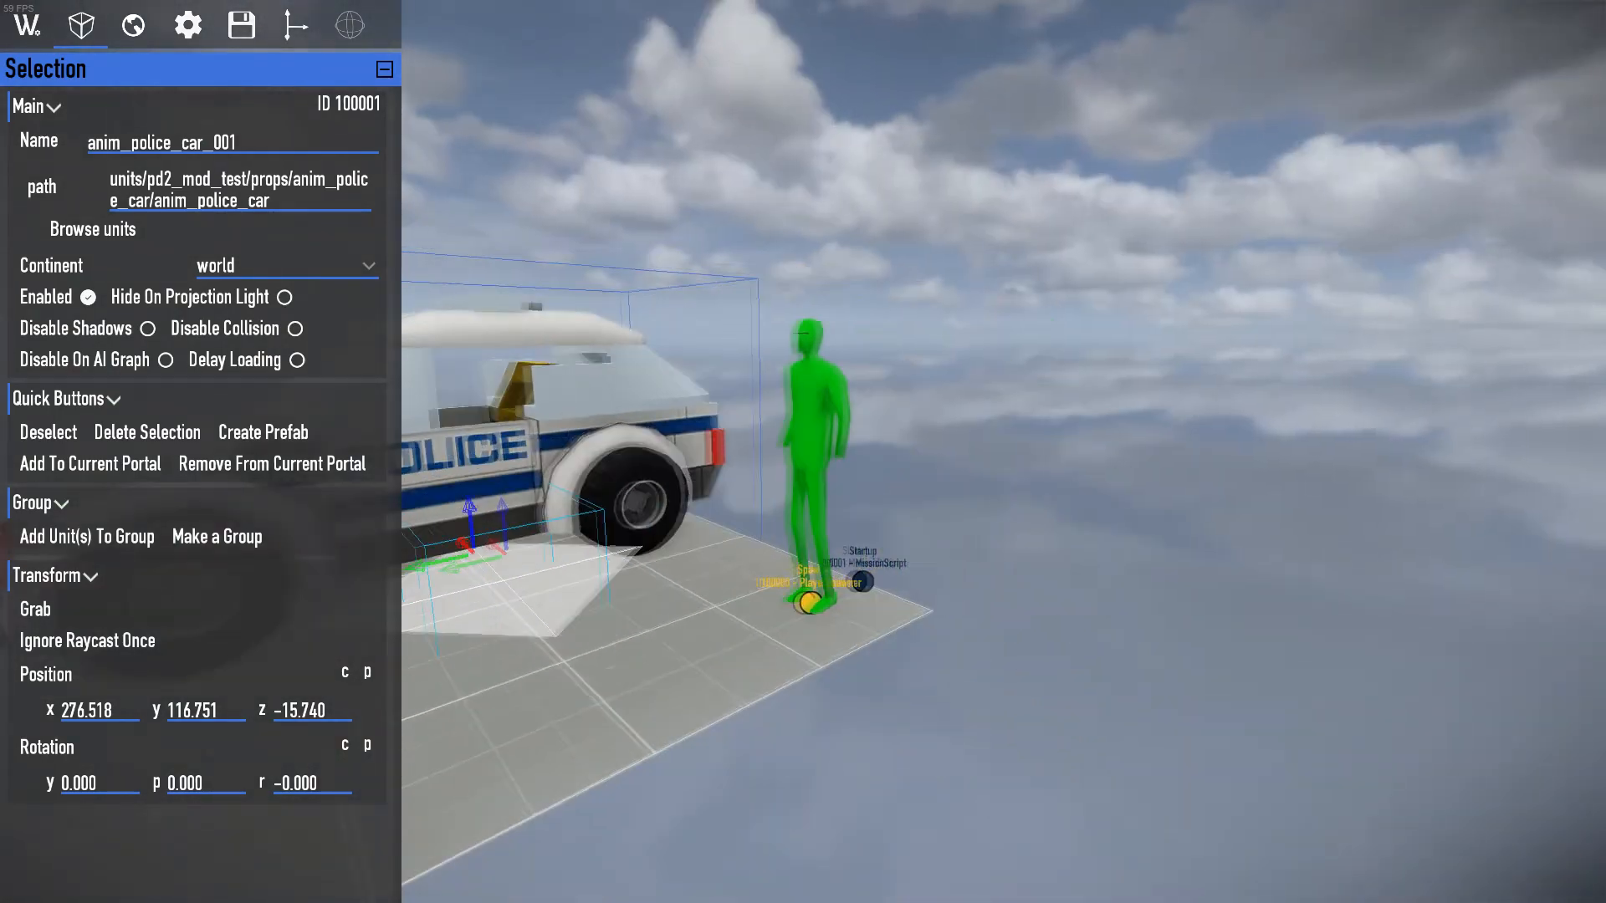
Restart the test heist level to try the spawned police car in actual gameplay.
right_click_drag(1181, 607, 1088, 609)
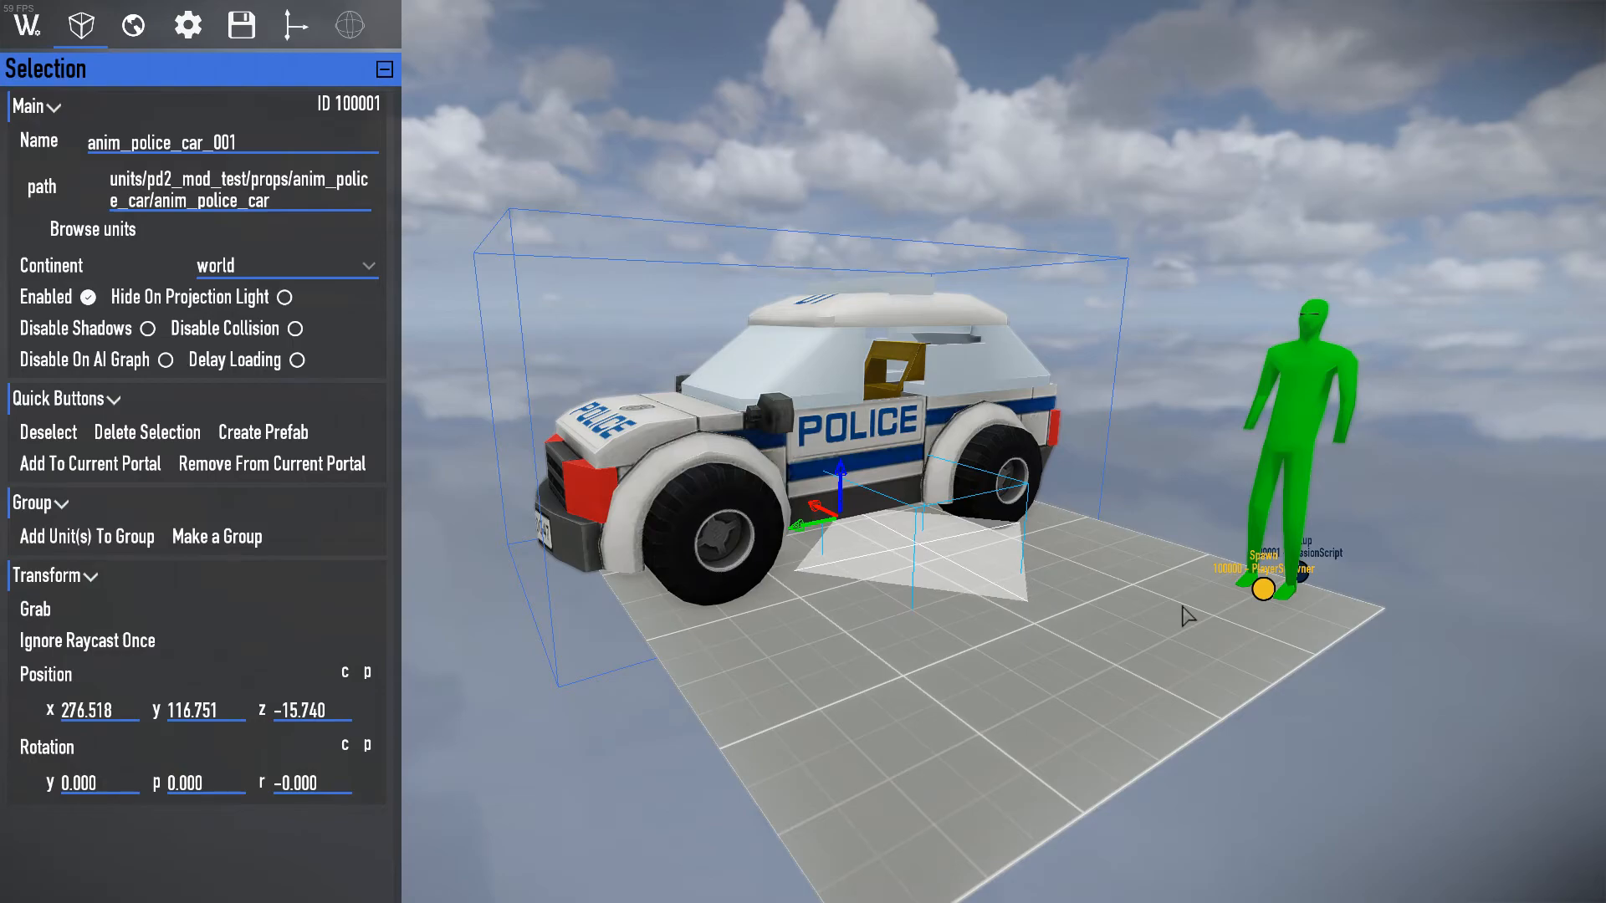
key("a")
right_click_drag(1201, 609, 1322, 602)
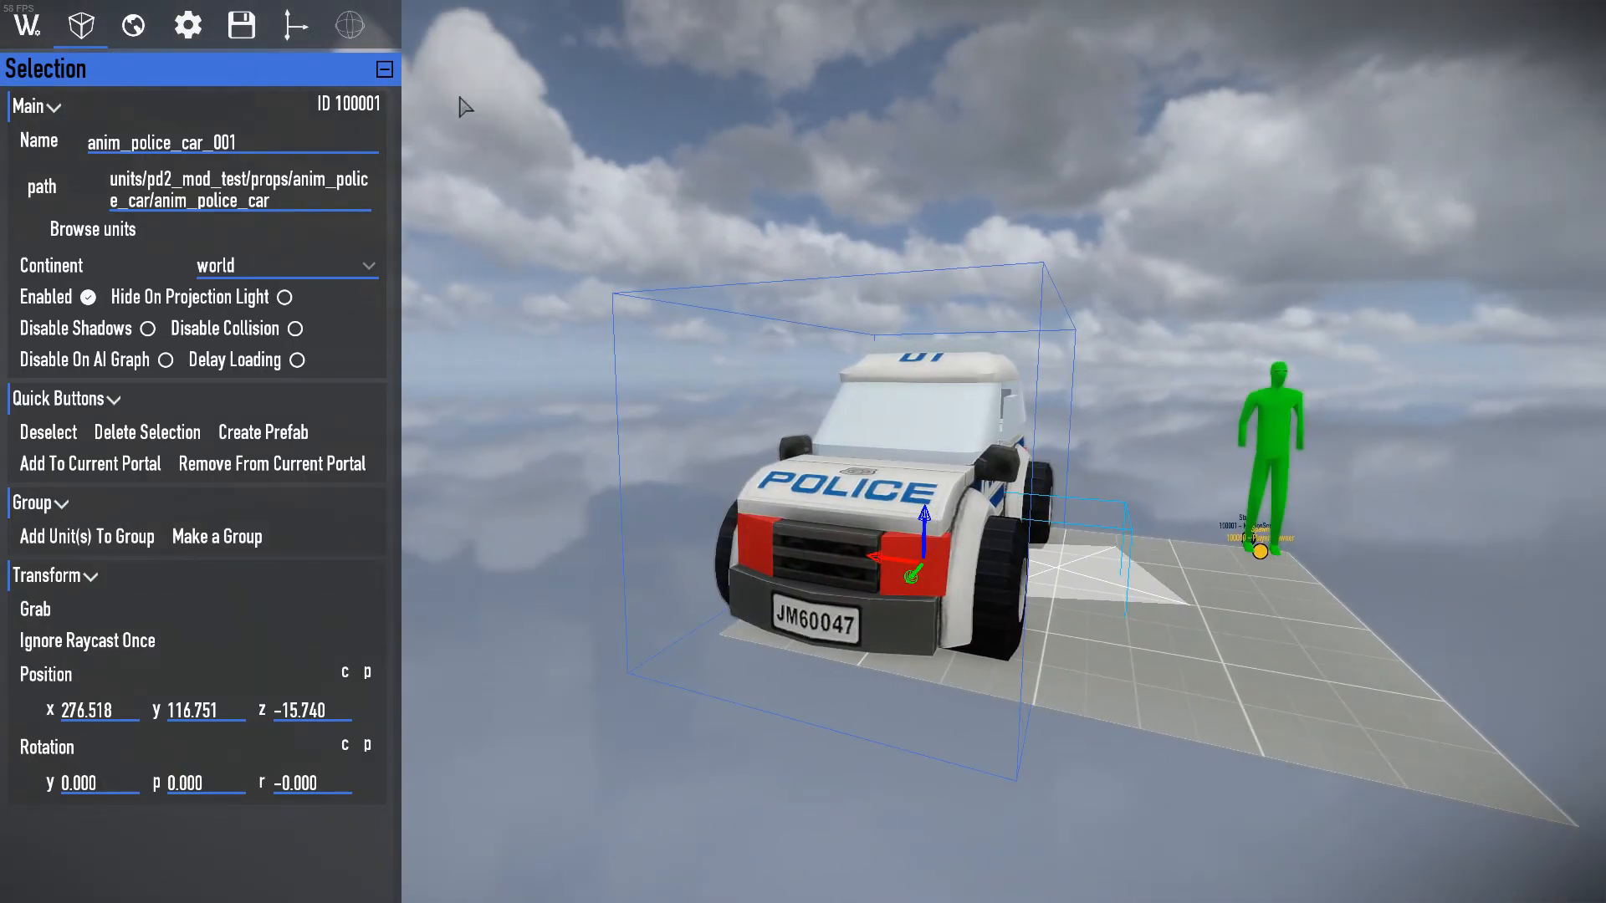
key("Escape")
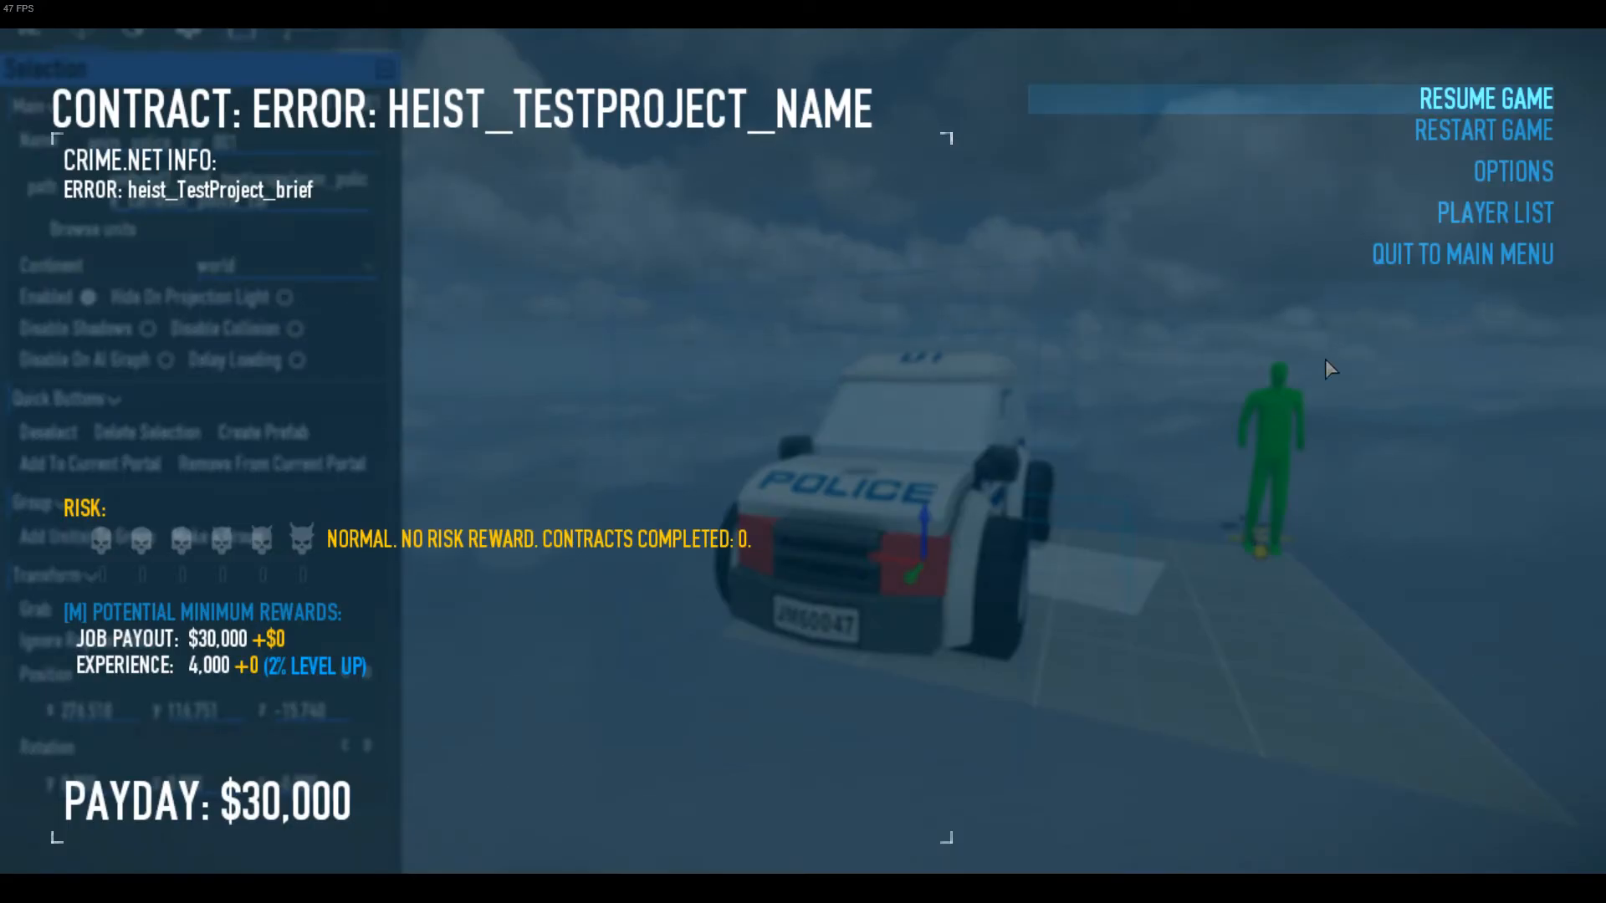
left_click(1338, 253)
left_click(1080, 481)
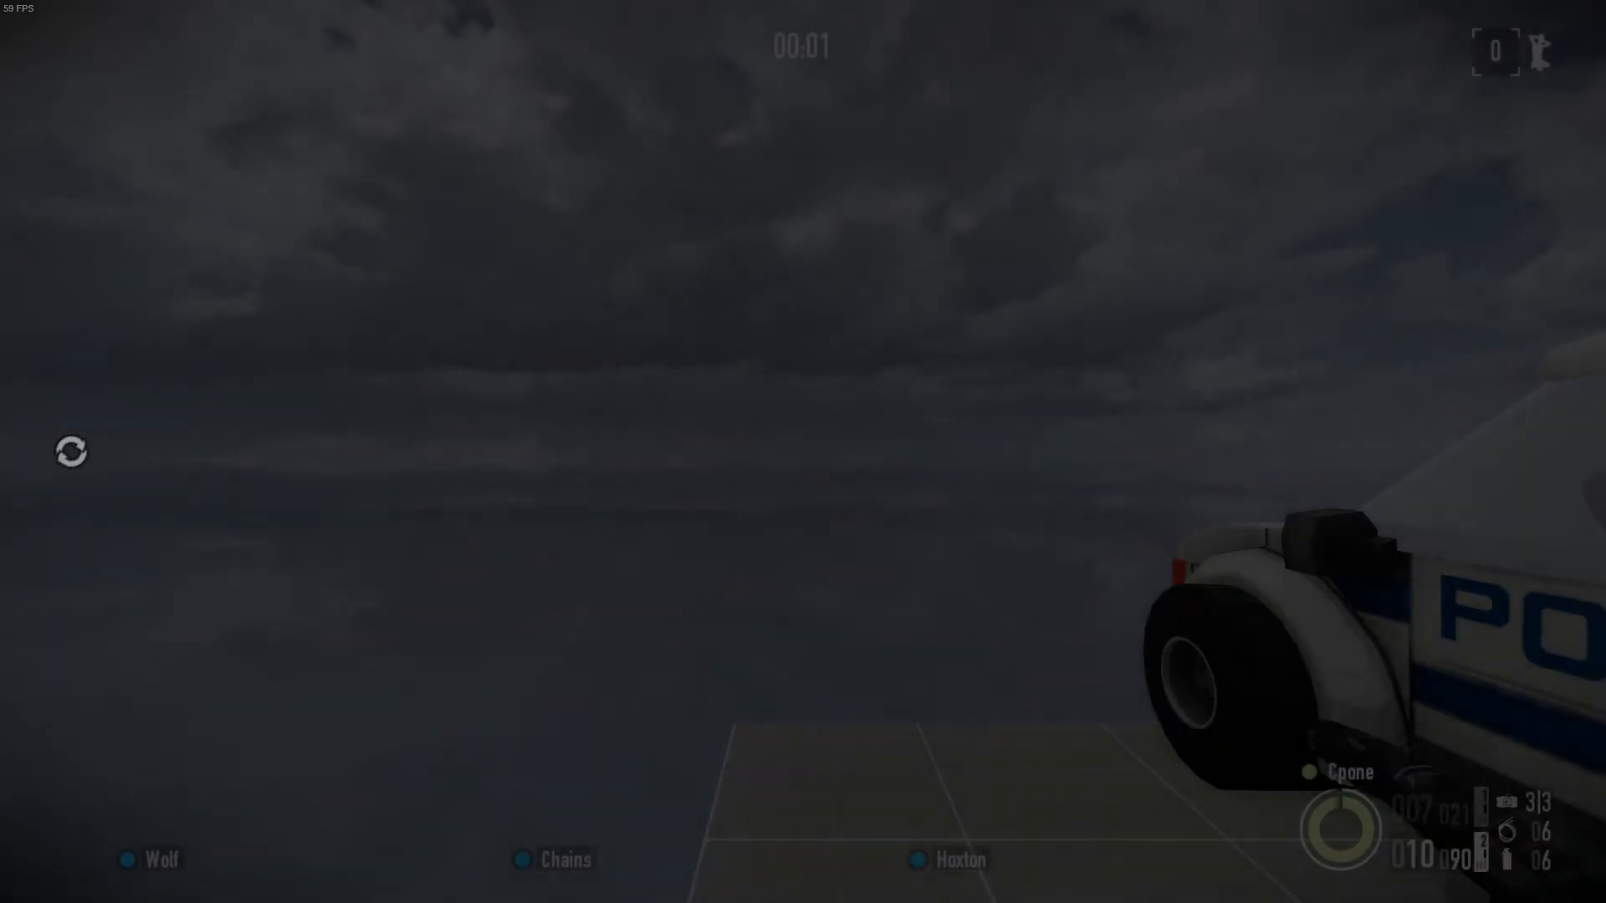
Approach the side of the police car, fire the pistol at its windows to test bullet collision, and reload.
key("w")
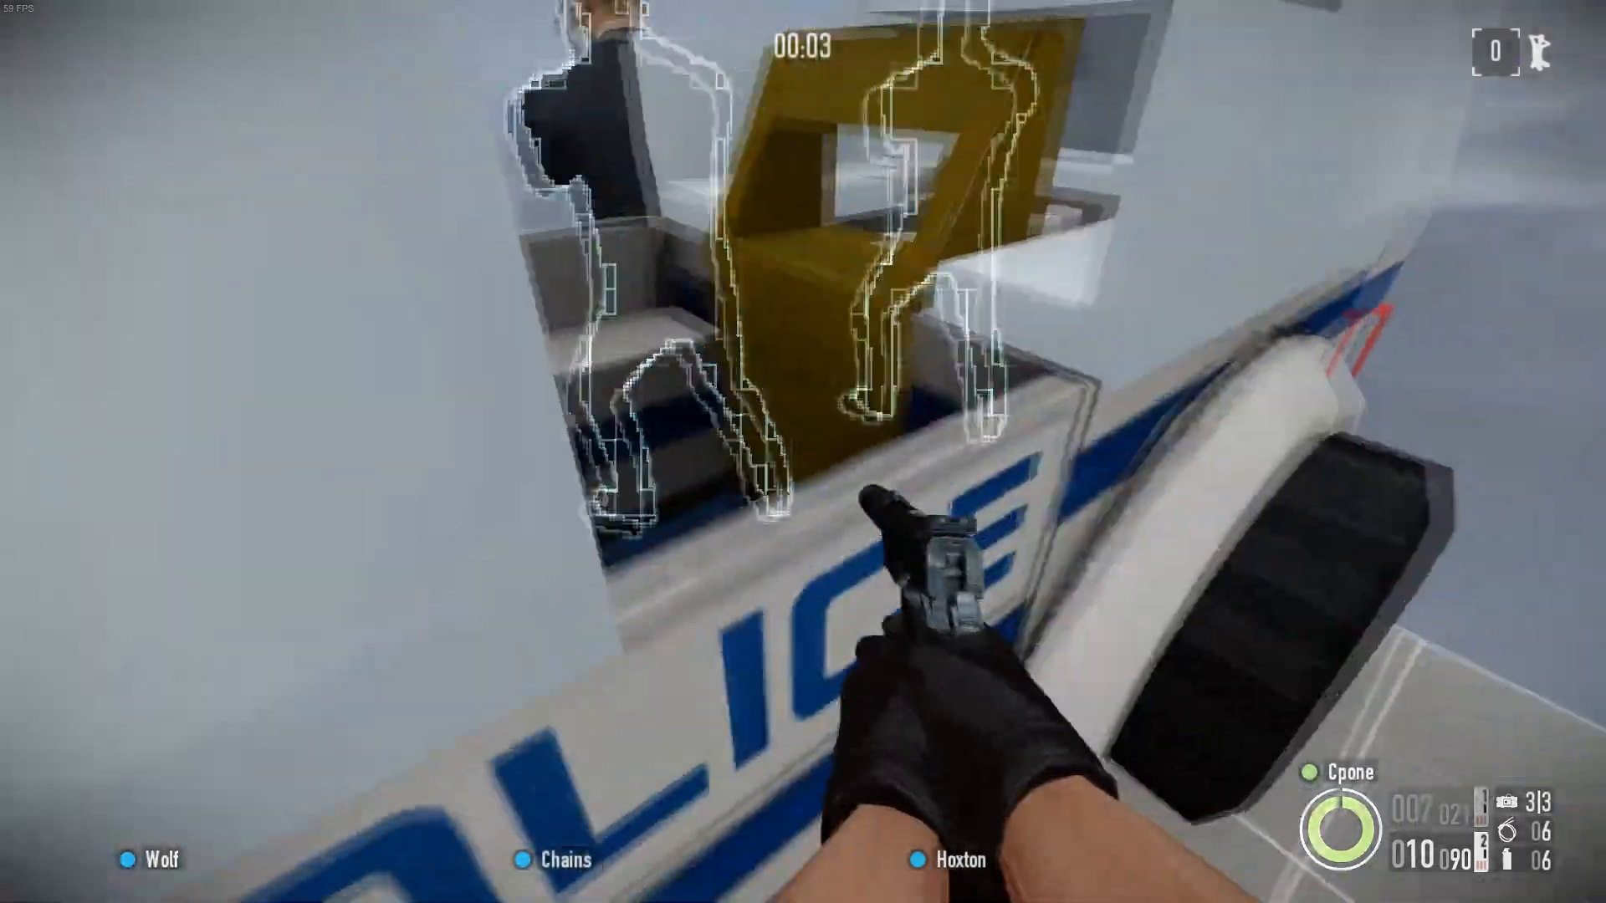
key("a")
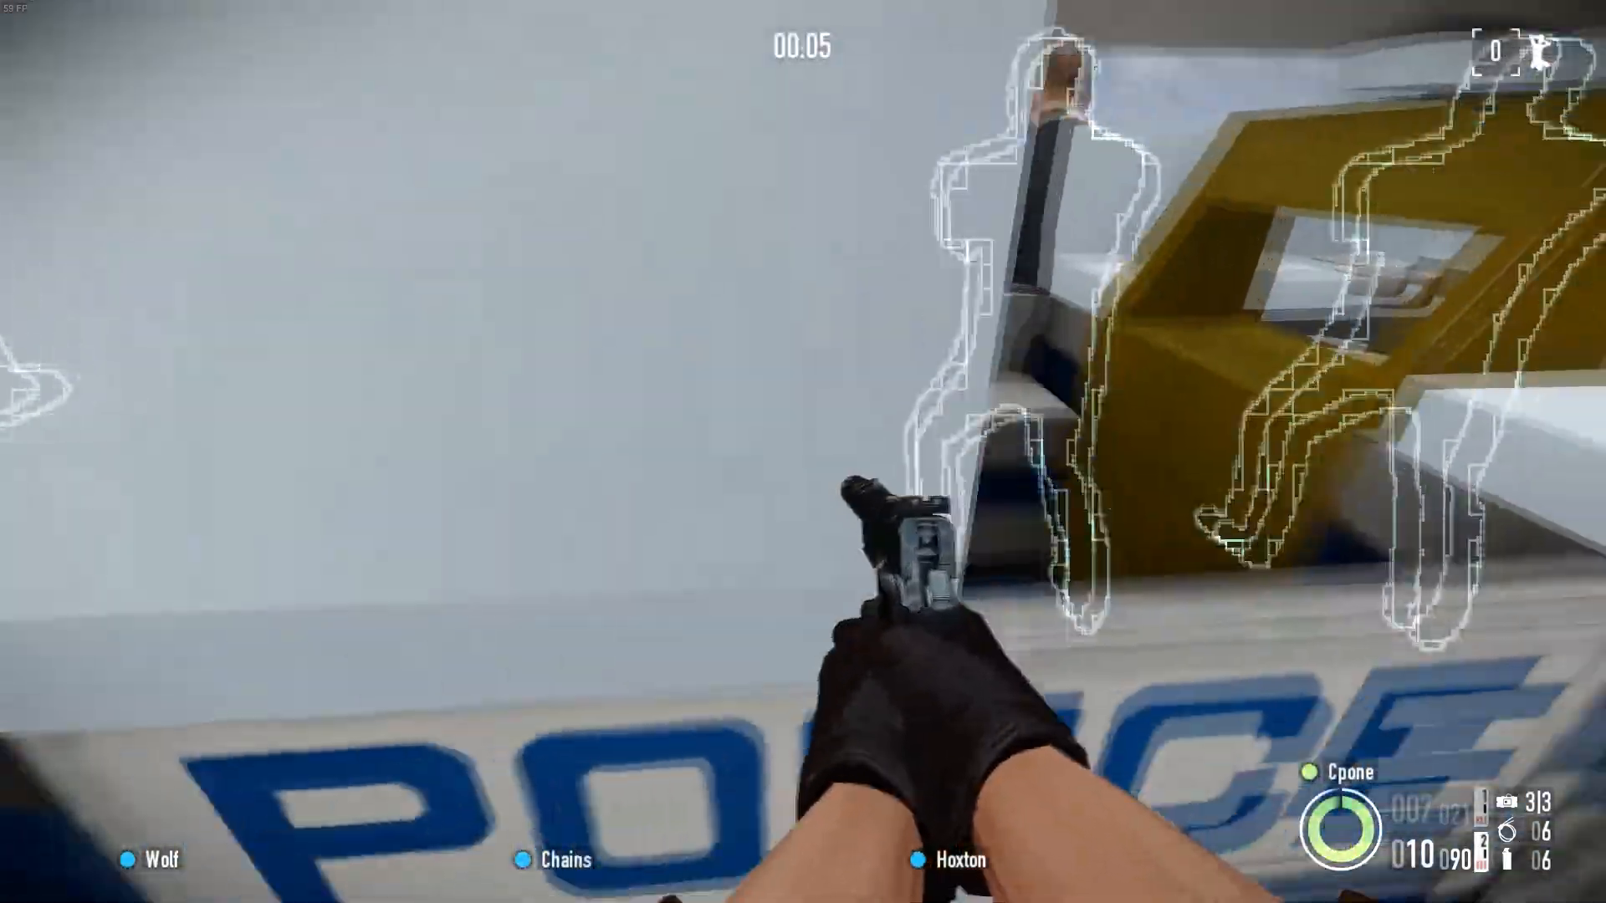
key("v")
key("d")
left_click(803, 452)
left_click(803, 451)
left_click(803, 452)
left_click(803, 452)
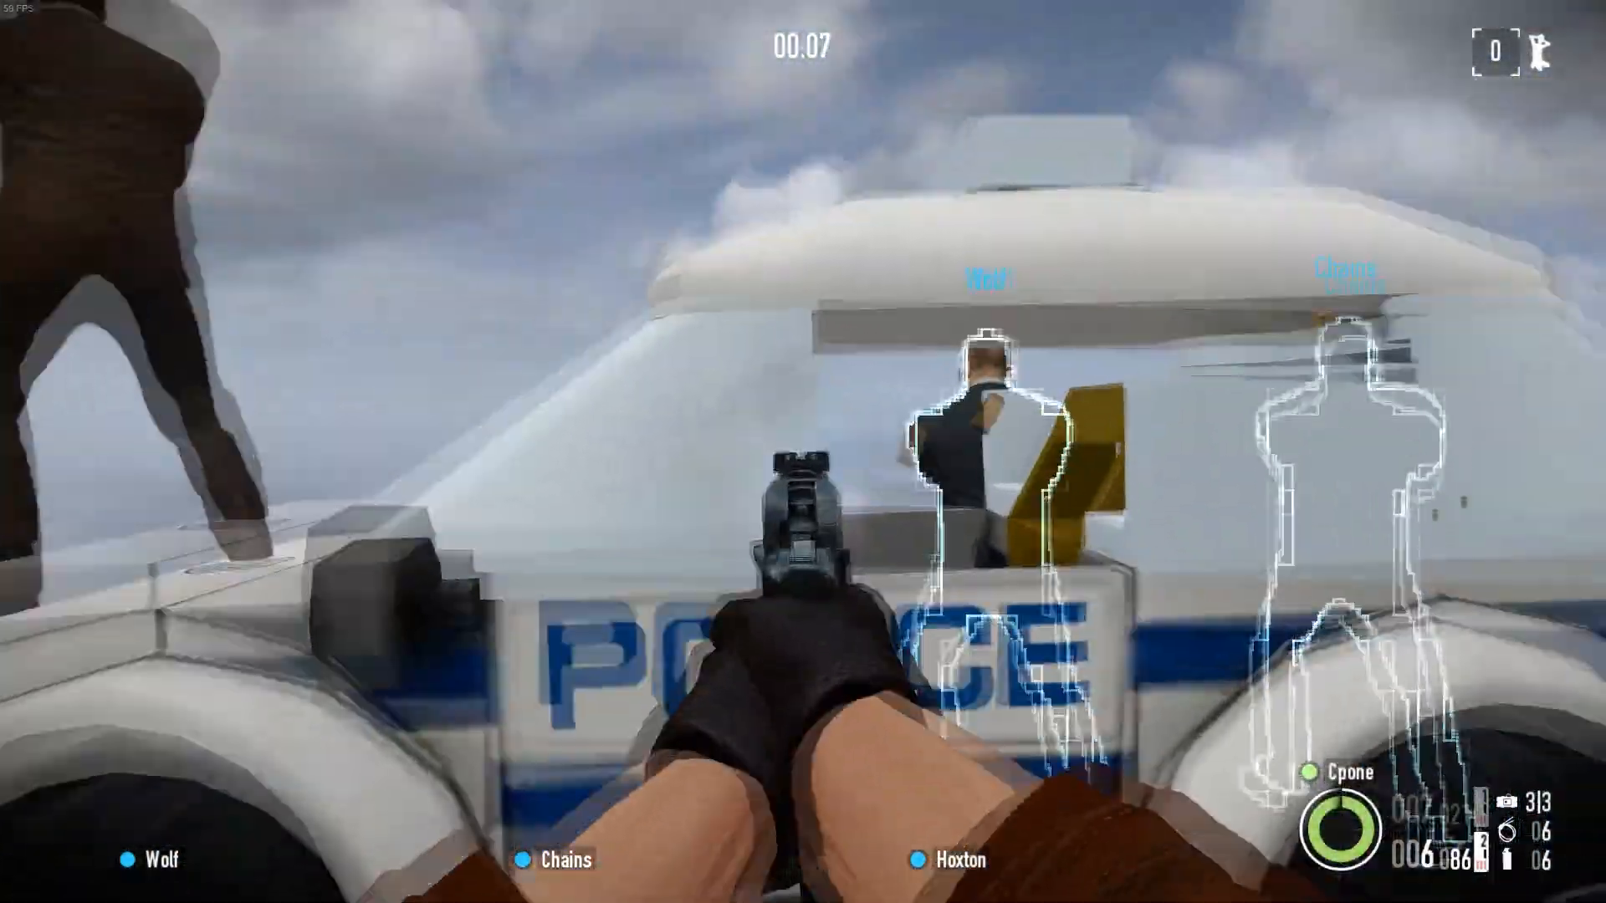
left_click(803, 452)
left_click(803, 452)
left_click(803, 451)
key("r")
key("w")
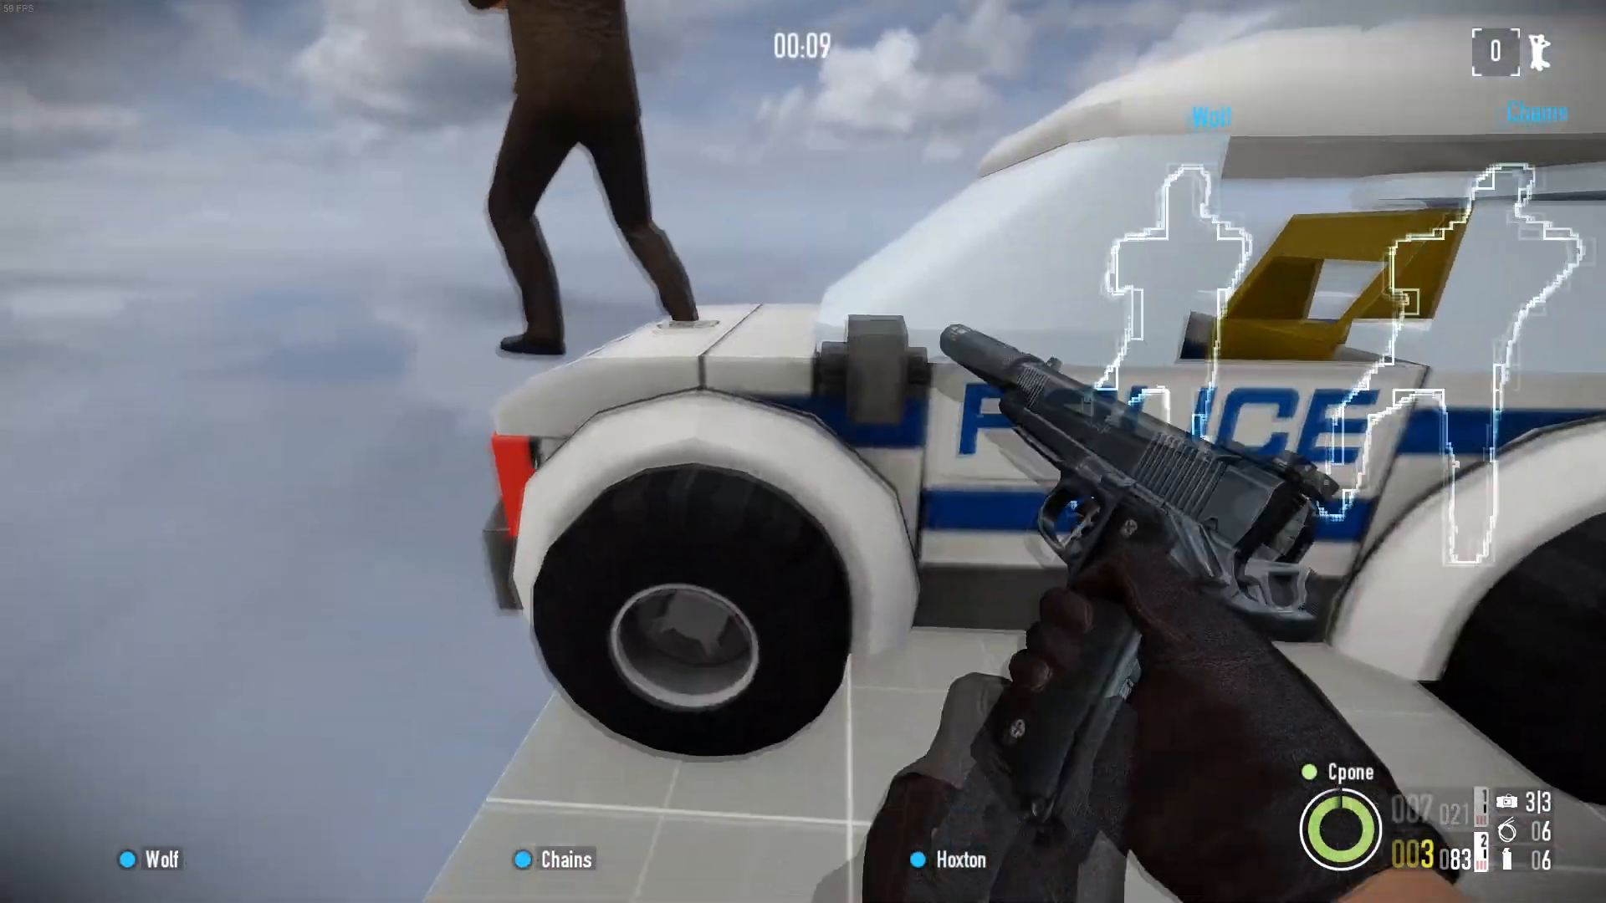
Move around the car and examine its sides and the teammates standing on and around it to check the player collision.
key("space")
key("s")
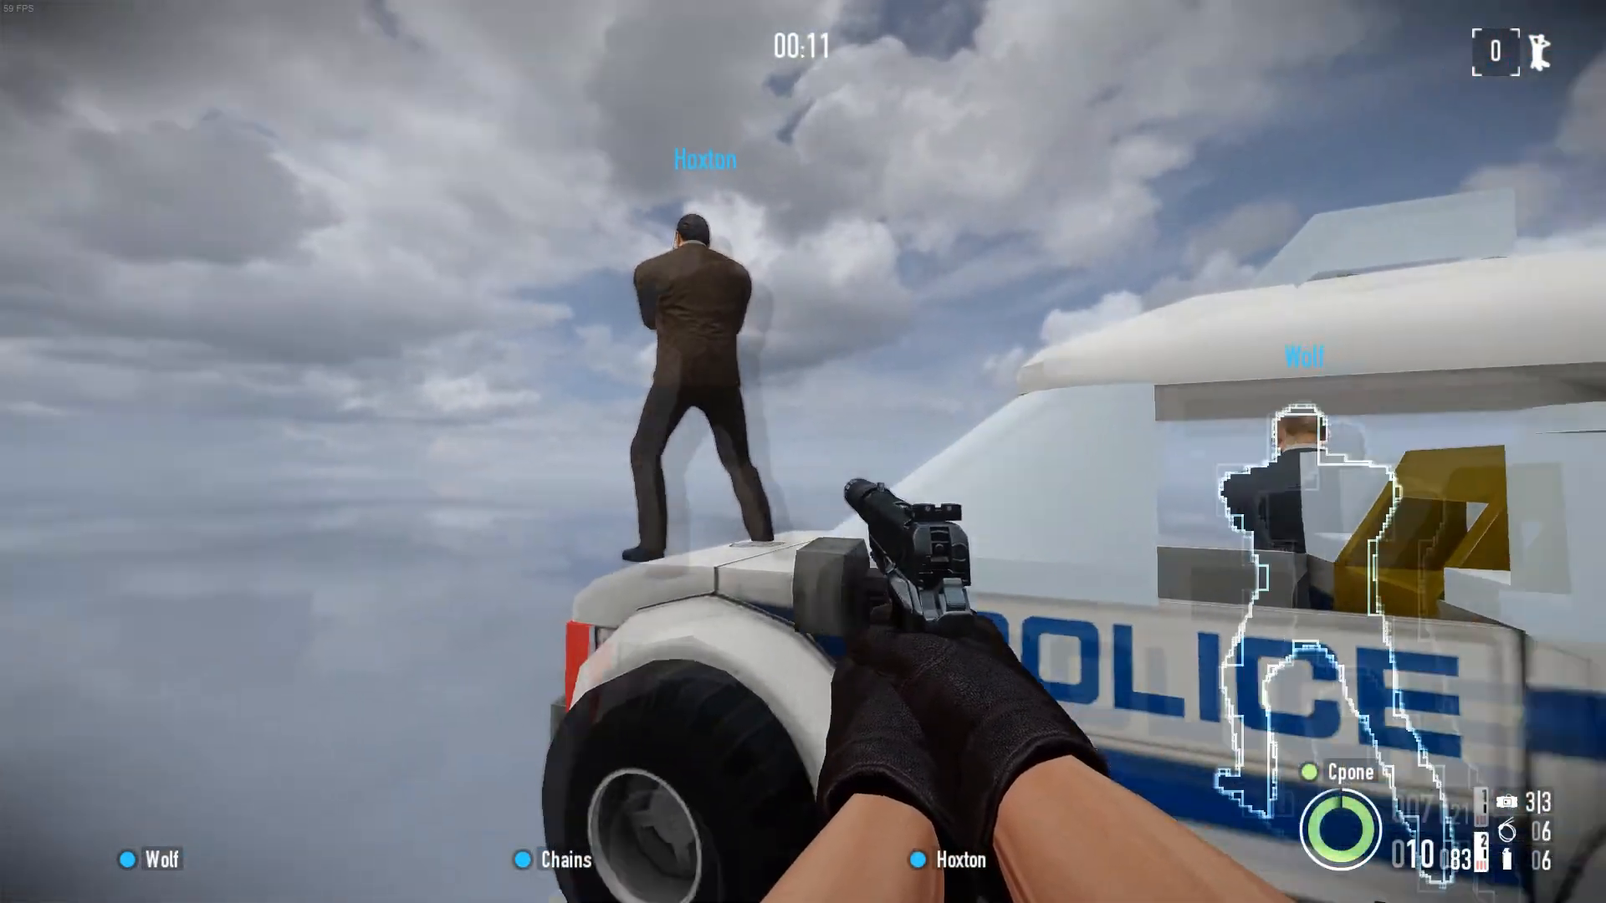
key("a")
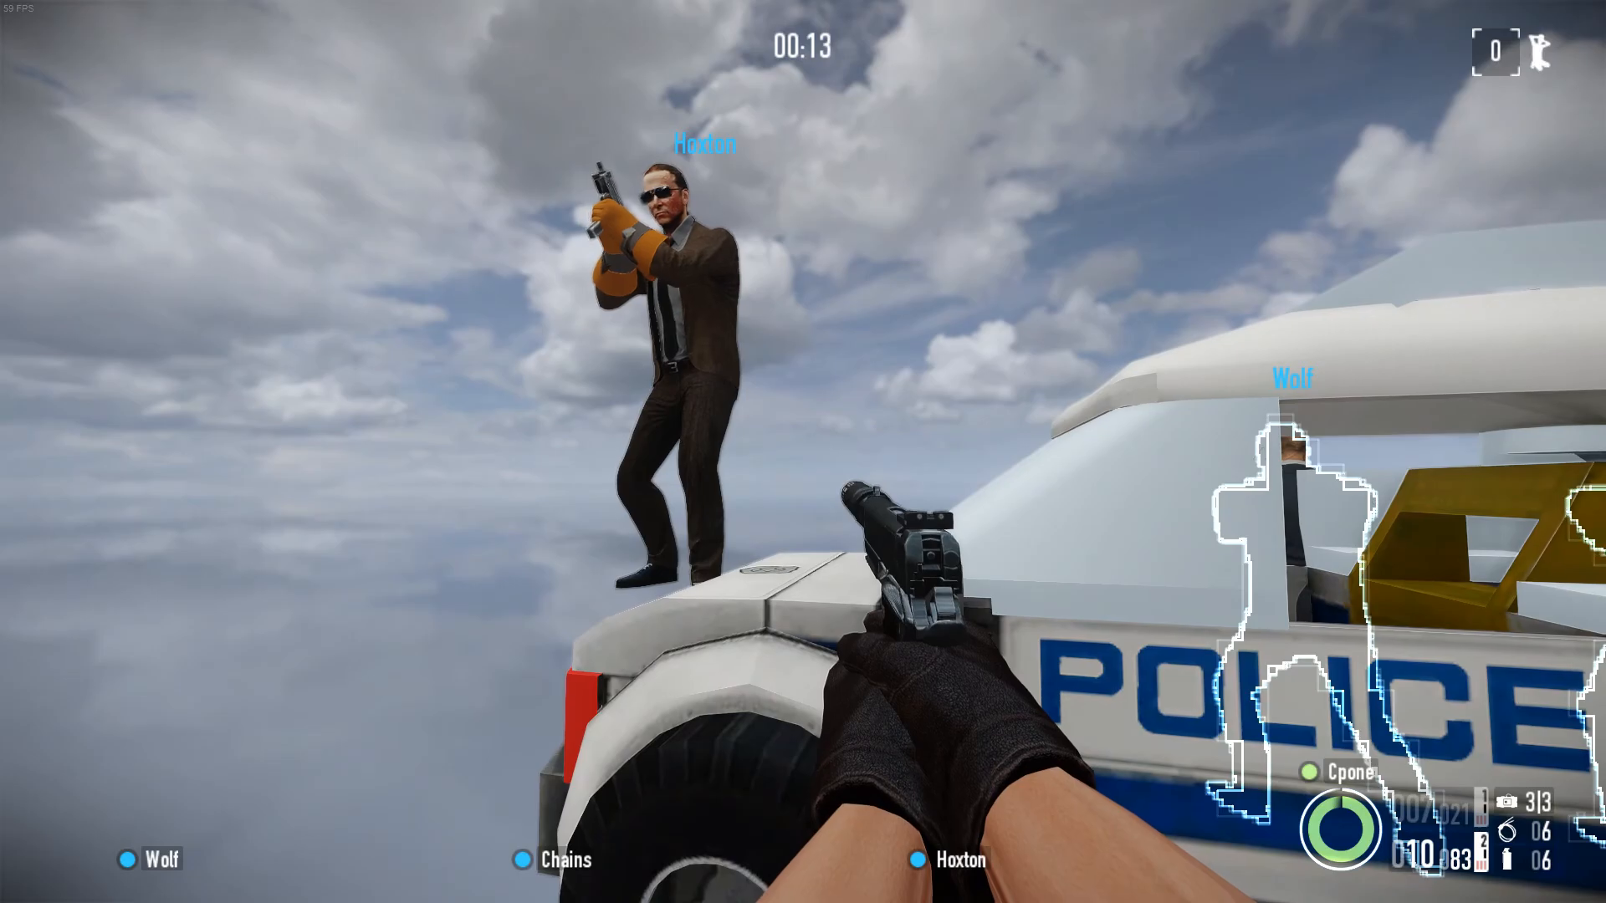
key("s")
key("d")
key("w")
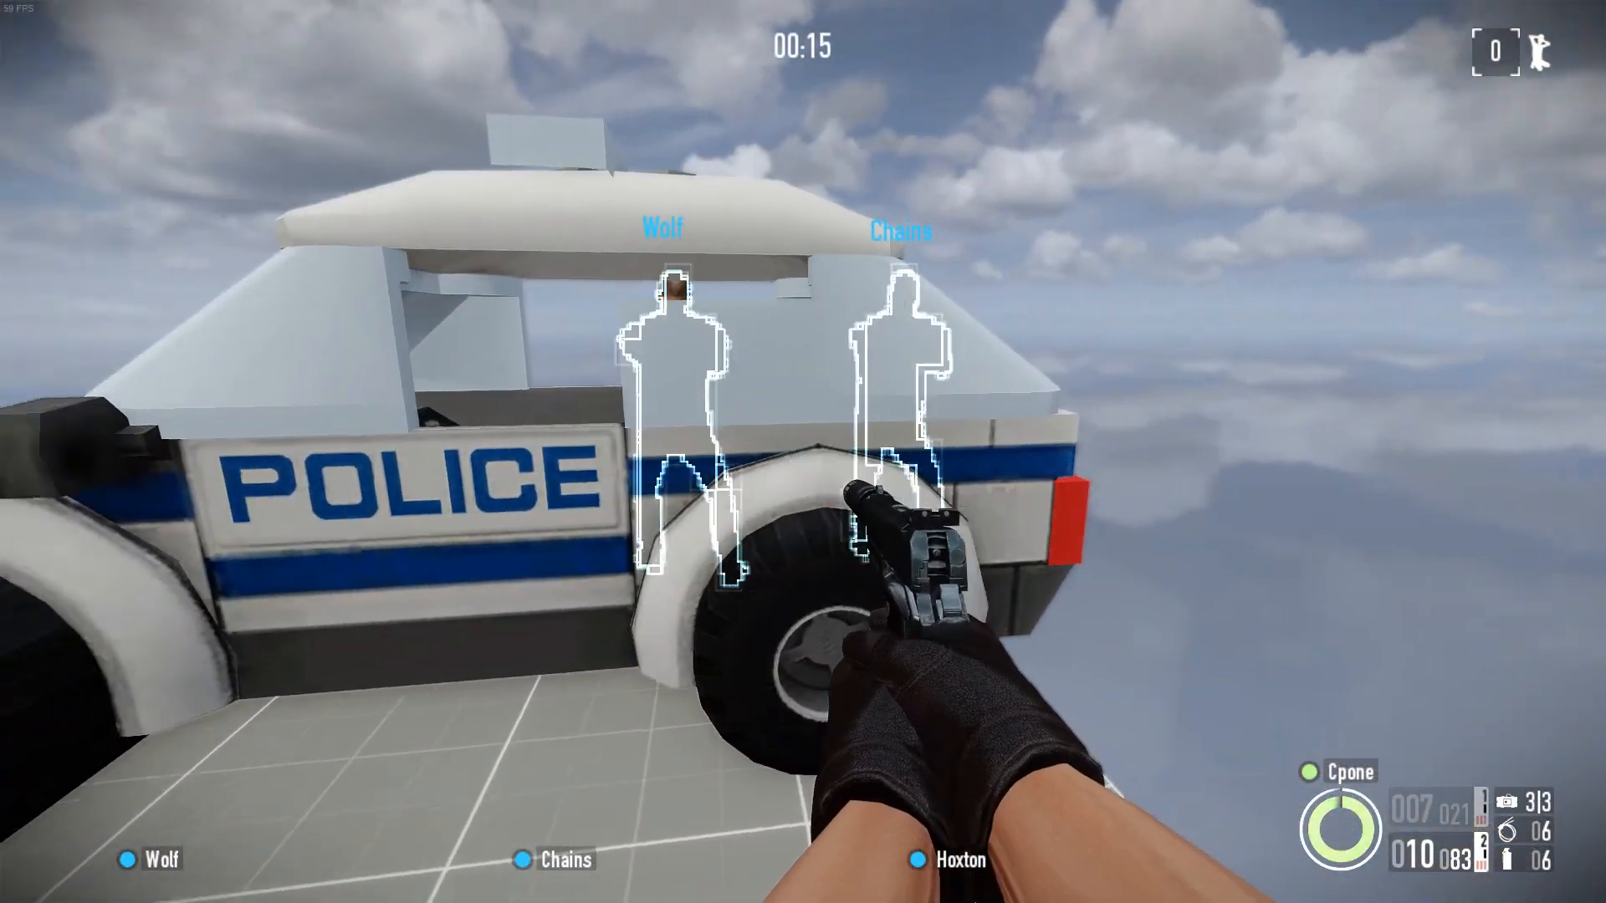
key("s")
key("d")
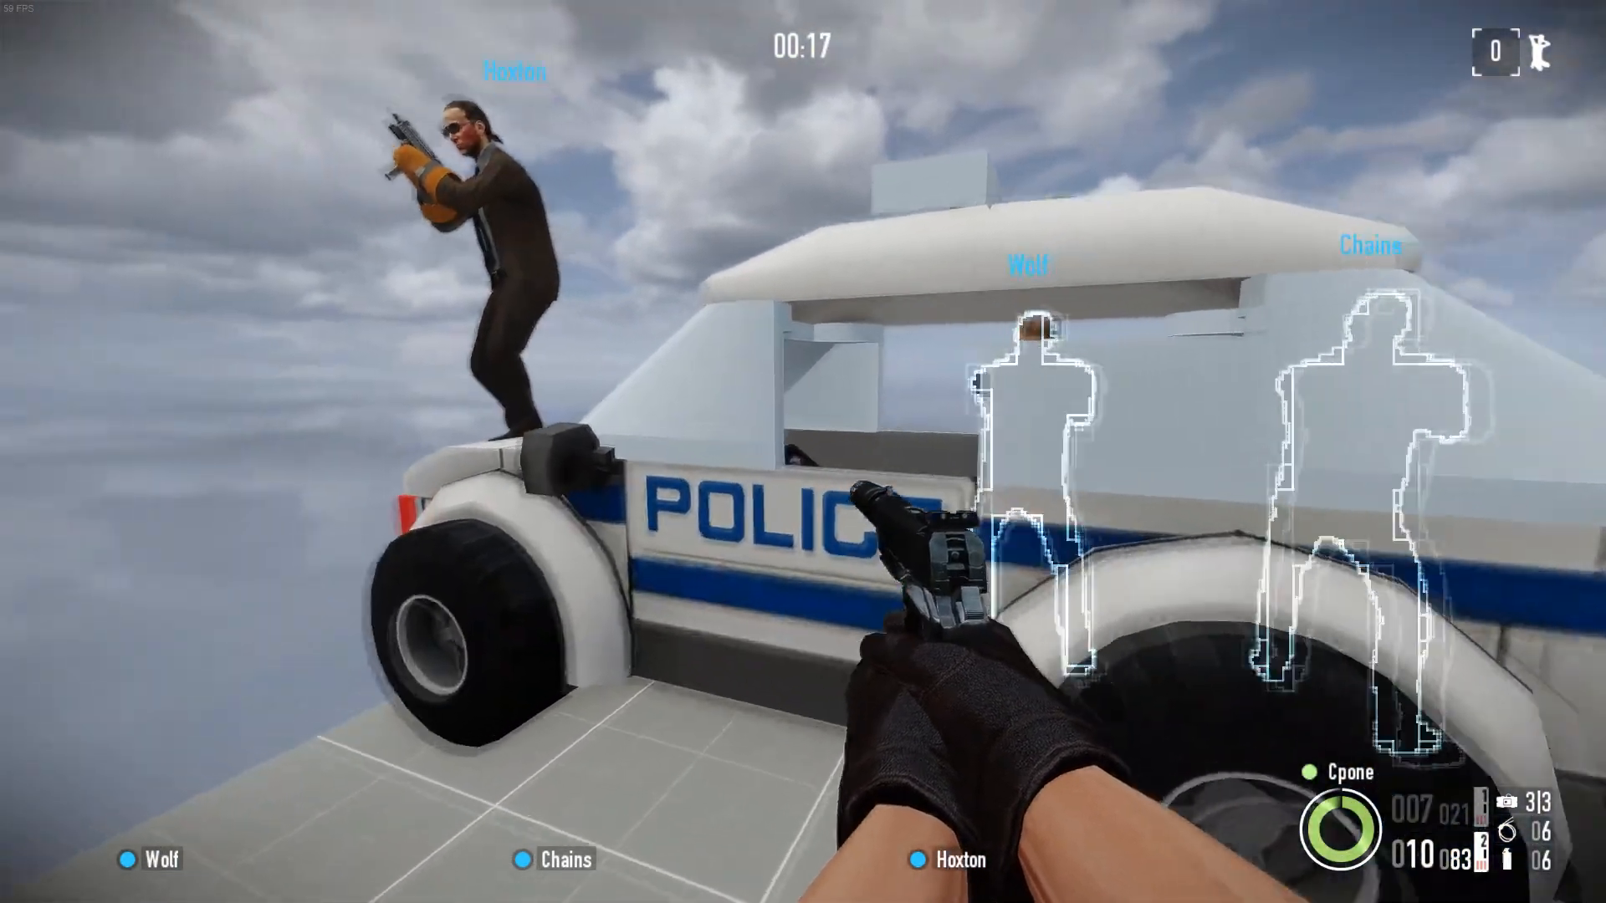
key("w")
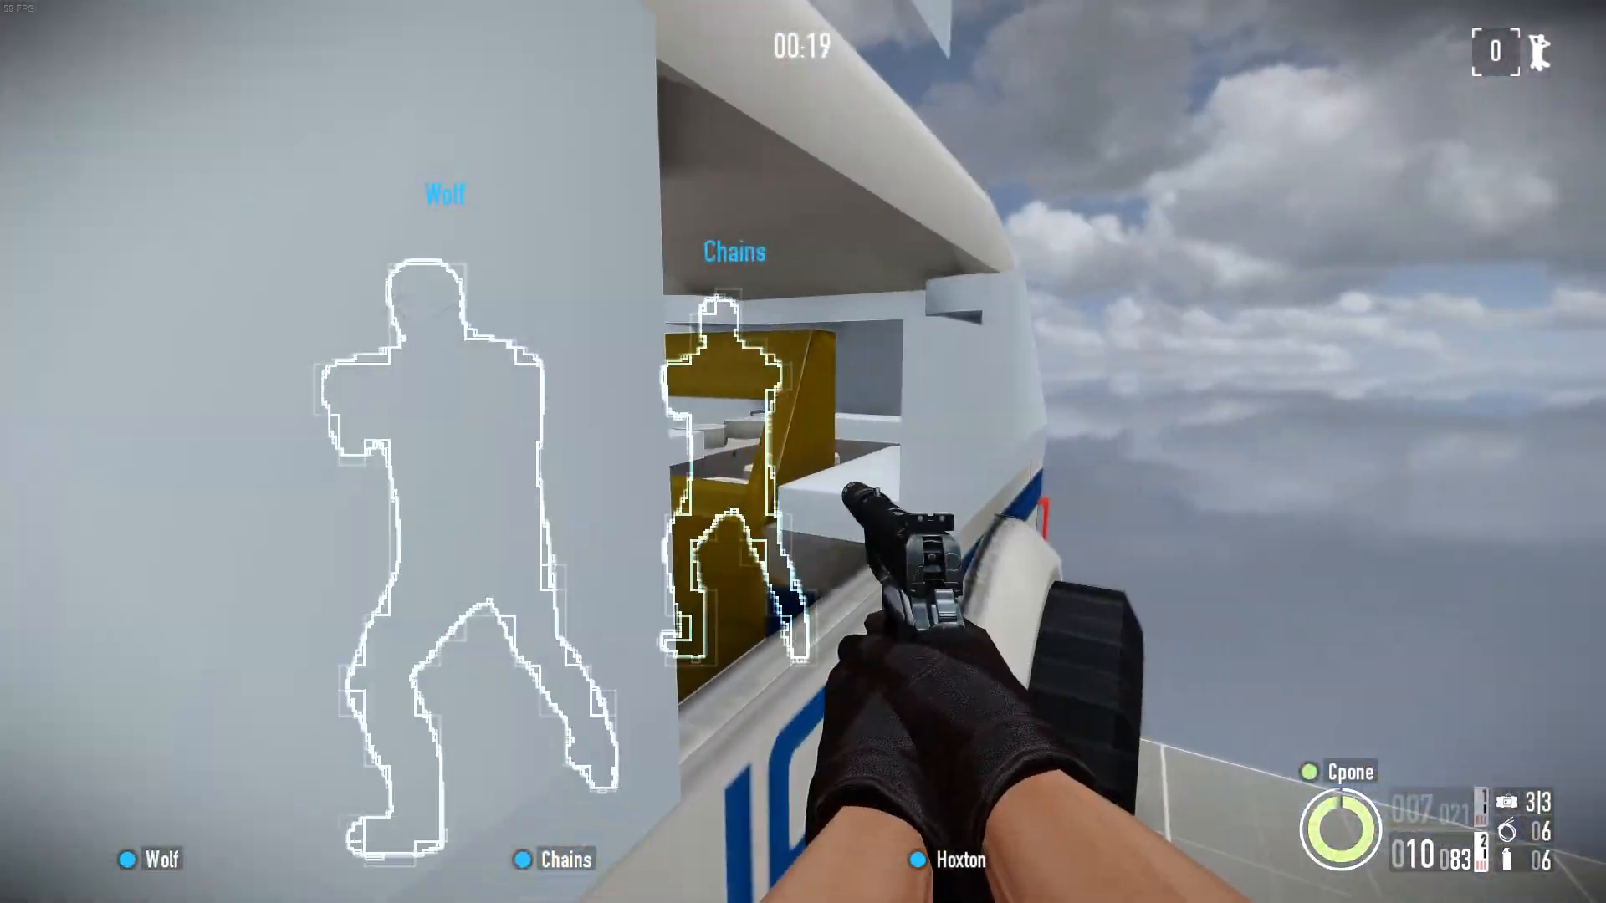
Fire another round of shots at the car's POLICE door side from close range, then reload.
key("s")
key("w")
left_click(803, 451)
left_click(803, 452)
left_click(803, 451)
left_click(803, 451)
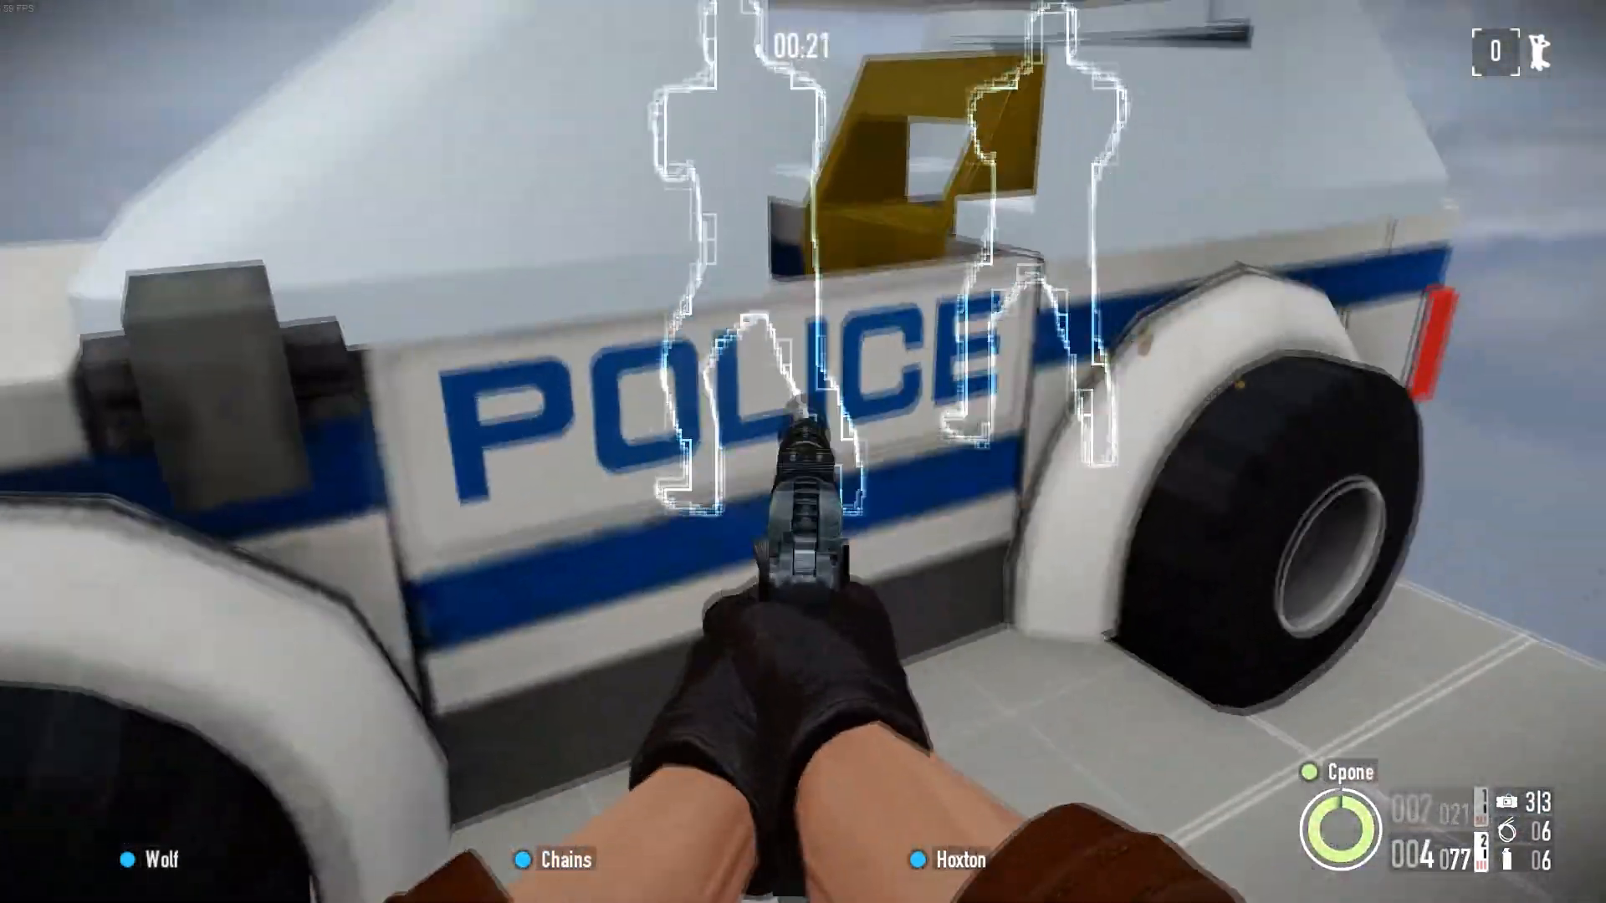
key("r")
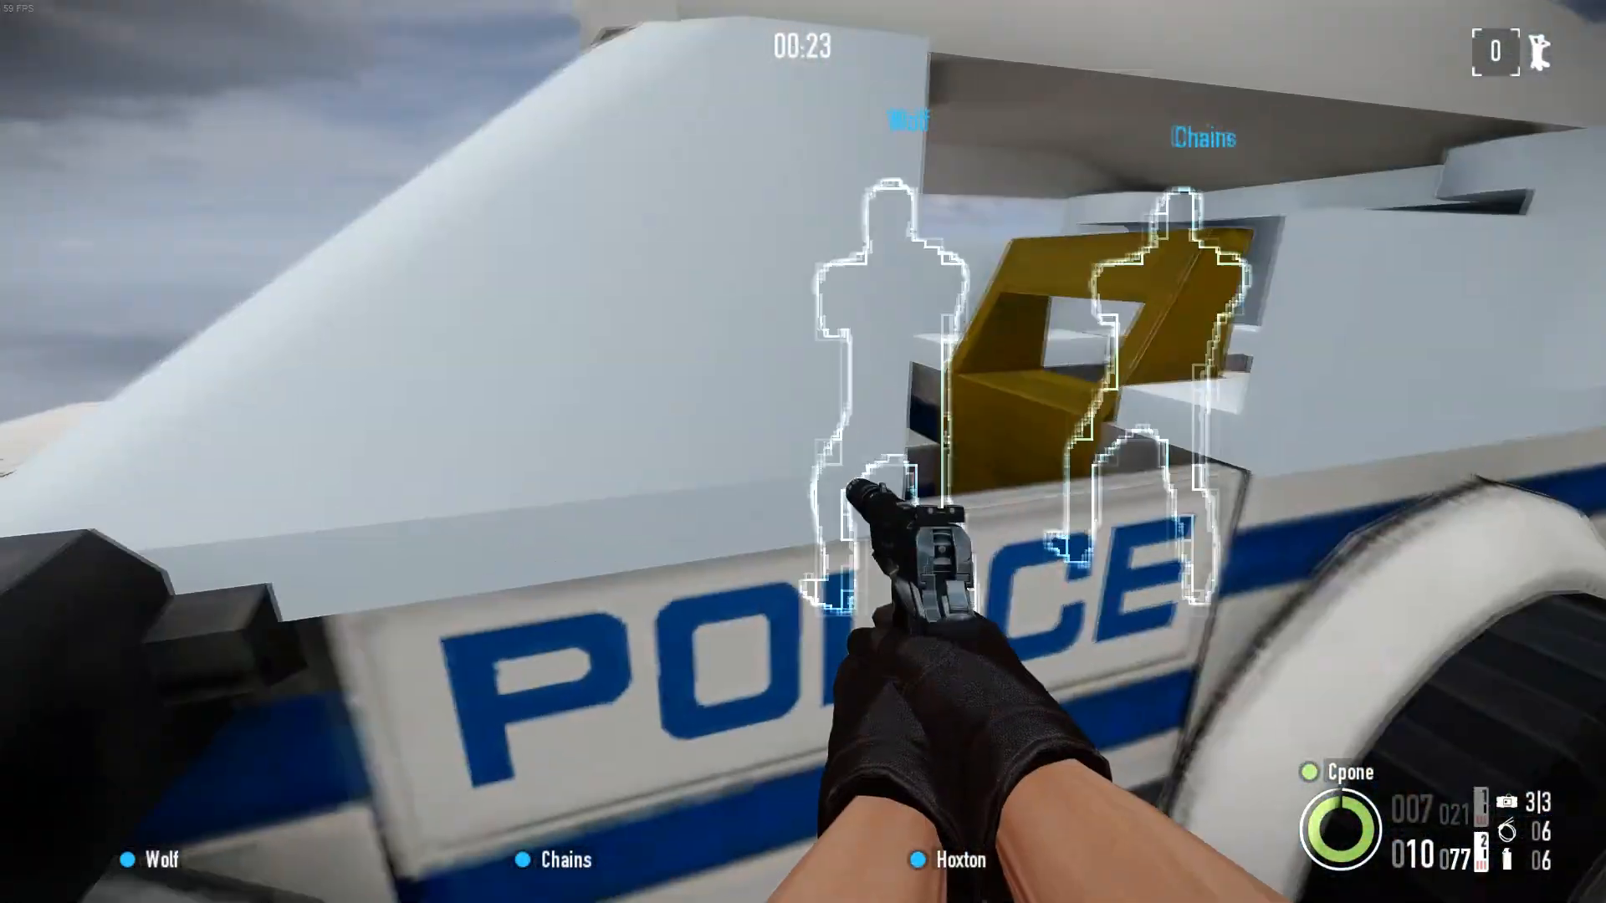
Strike the car's side with the melee weapon, and walk and jump against it to test its collision body.
key("s")
key("w")
key("e")
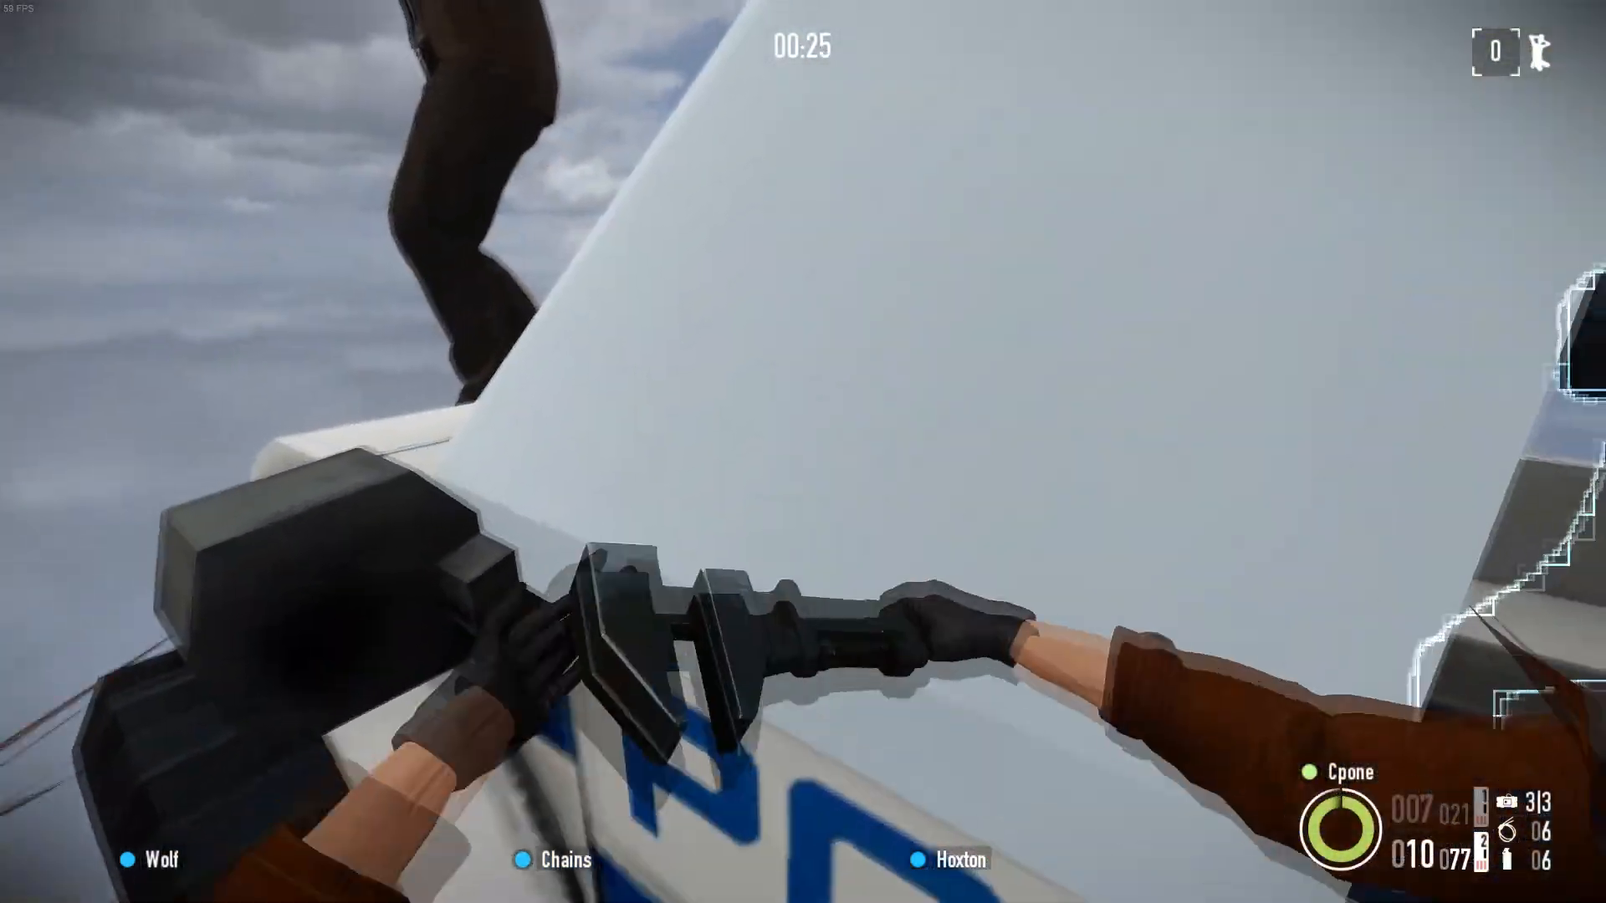
key("s")
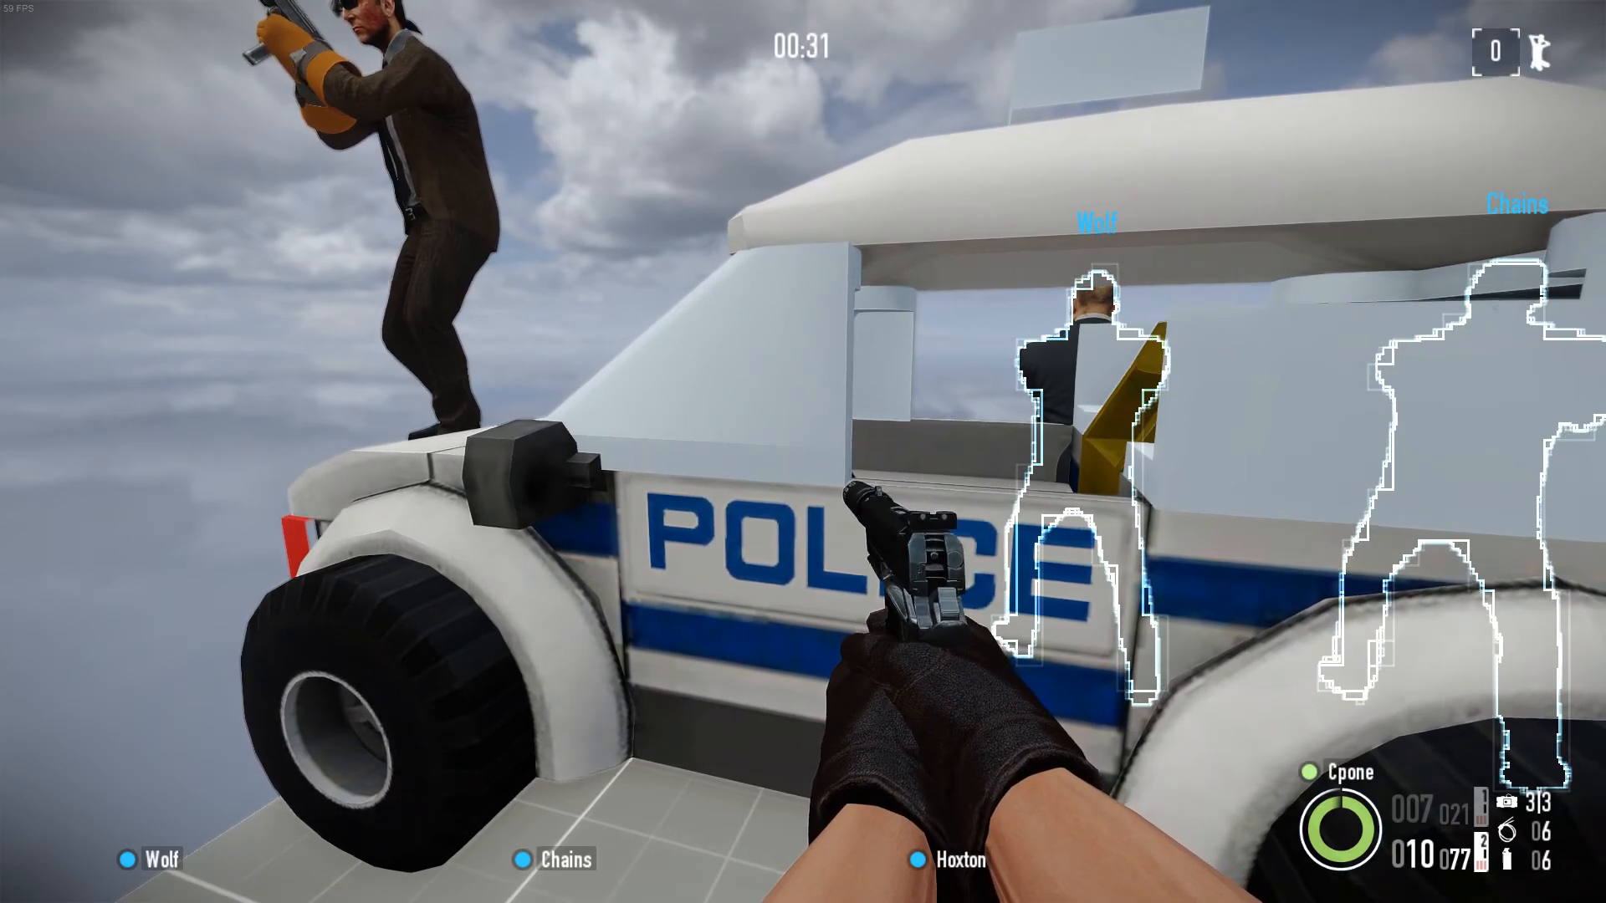
key("w")
key("space")
key("s")
key("w")
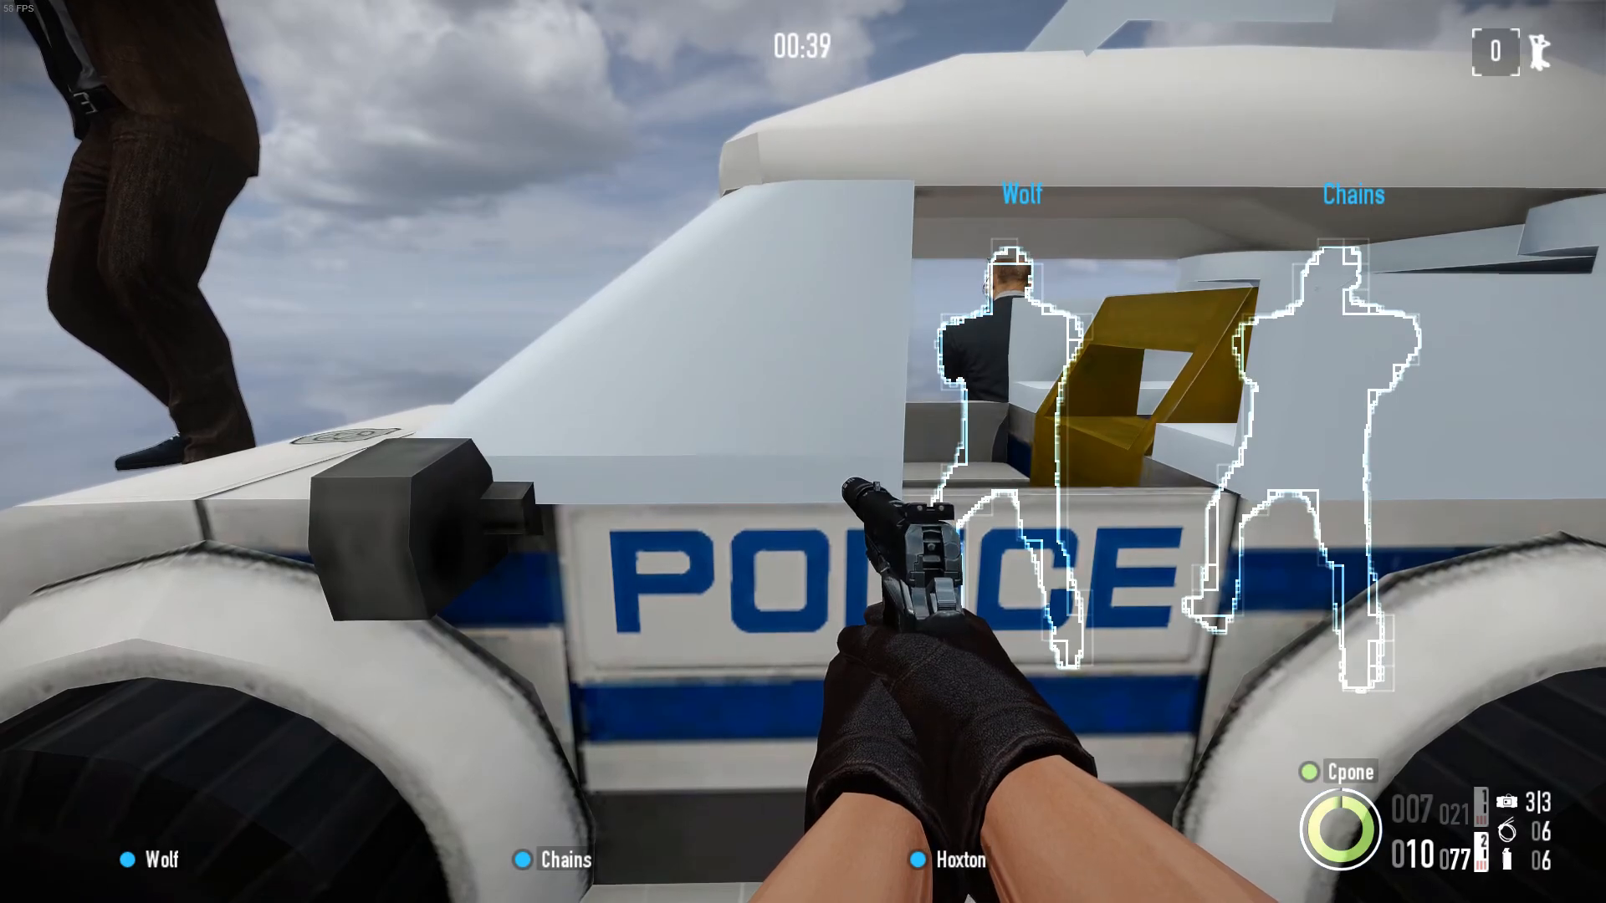
Leave the game for Blender and hide the co_cull and c_body boxes covering the police car model.
key("Escape")
key("Up")
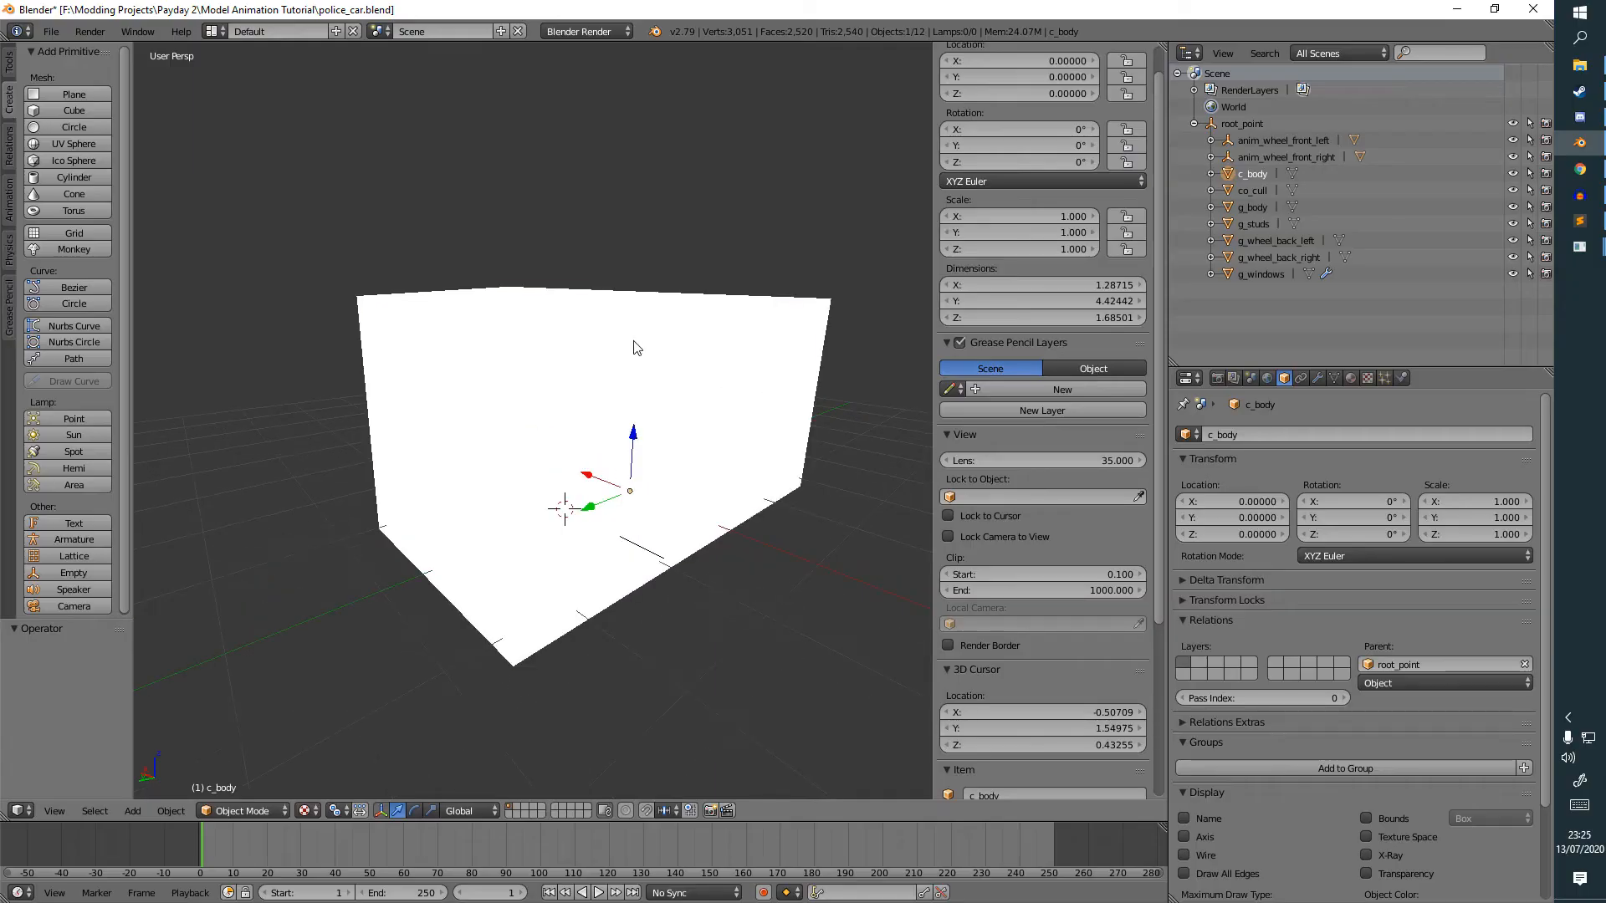
right_click(640, 343)
key("h")
right_click(606, 370)
key("h")
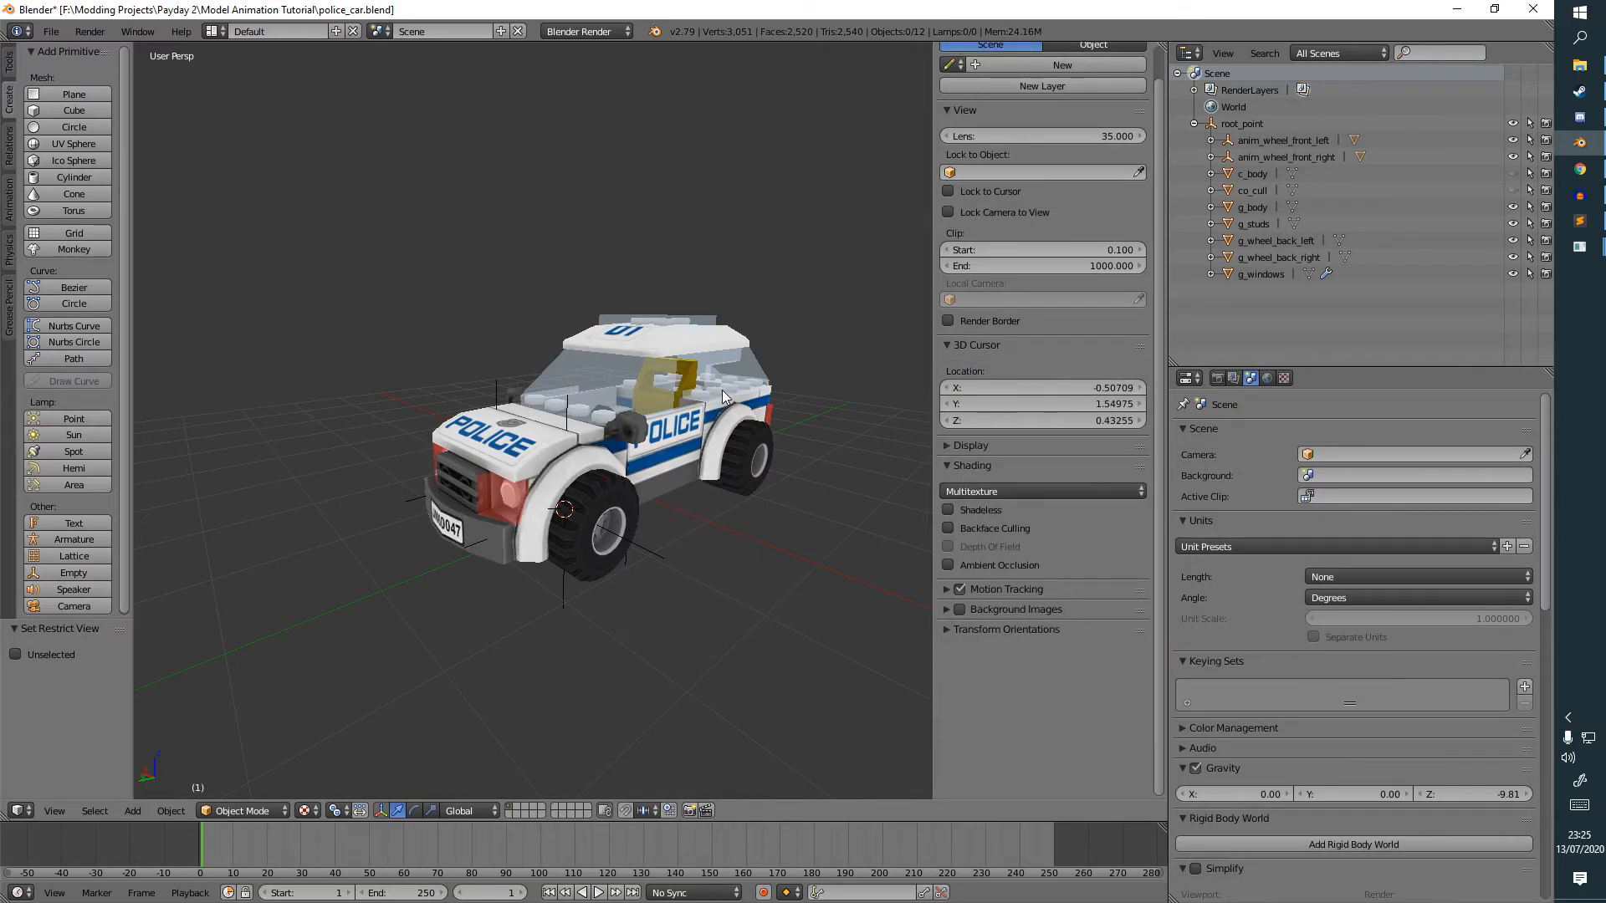
middle_click_drag(721, 389, 539, 433)
scroll(540, 451, "up", 2)
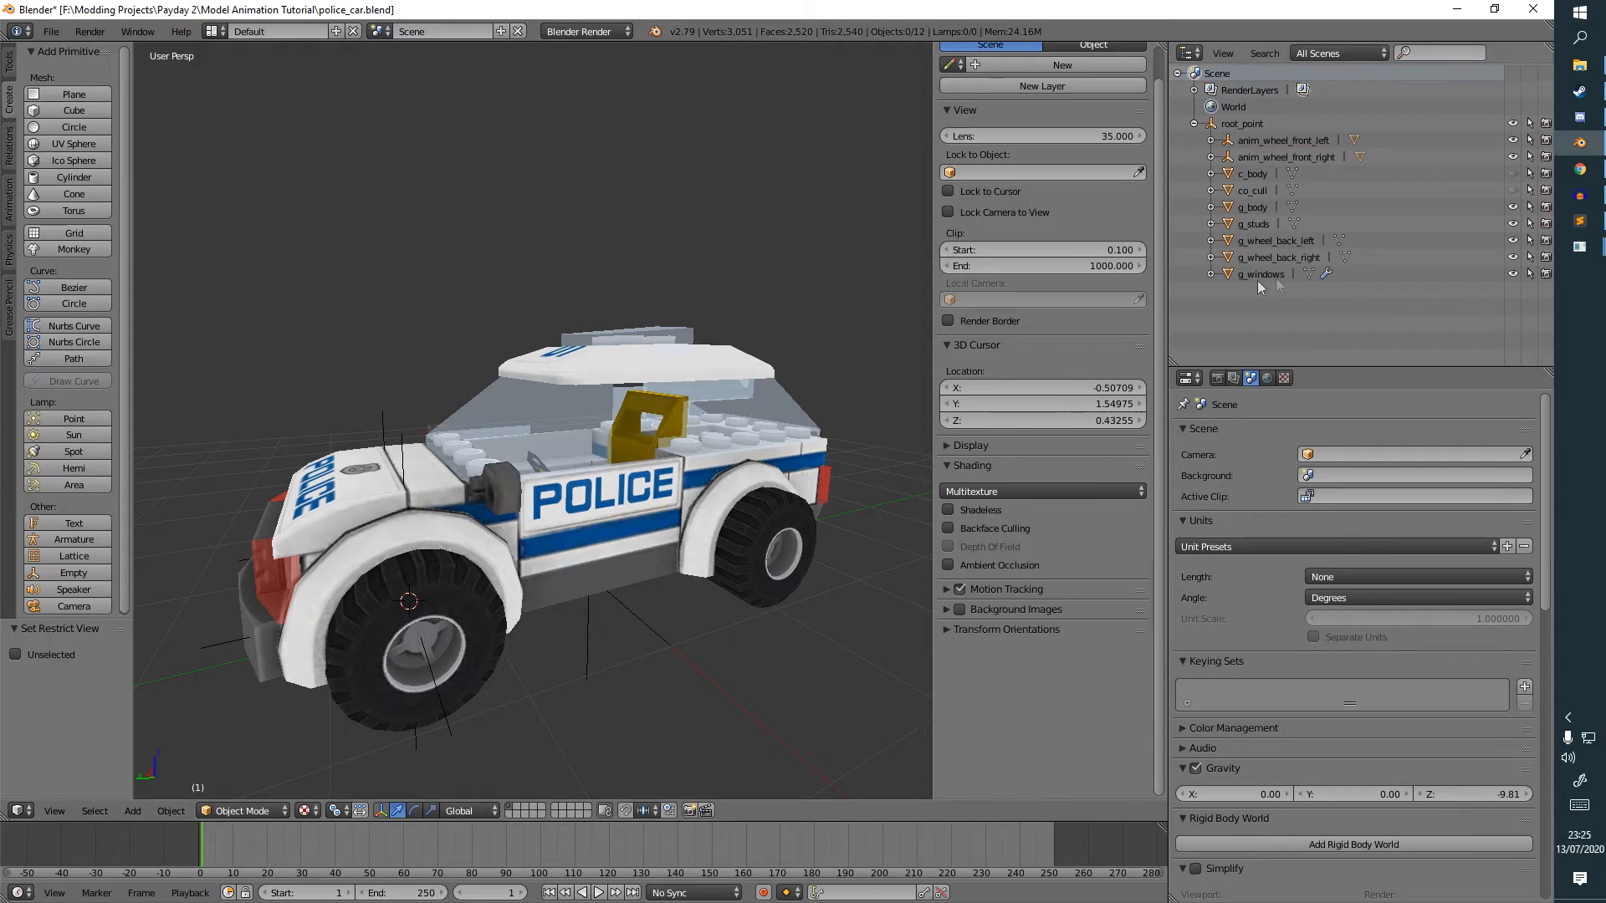
Unhide the c_body collision mesh around the police car.
left_click(1243, 178)
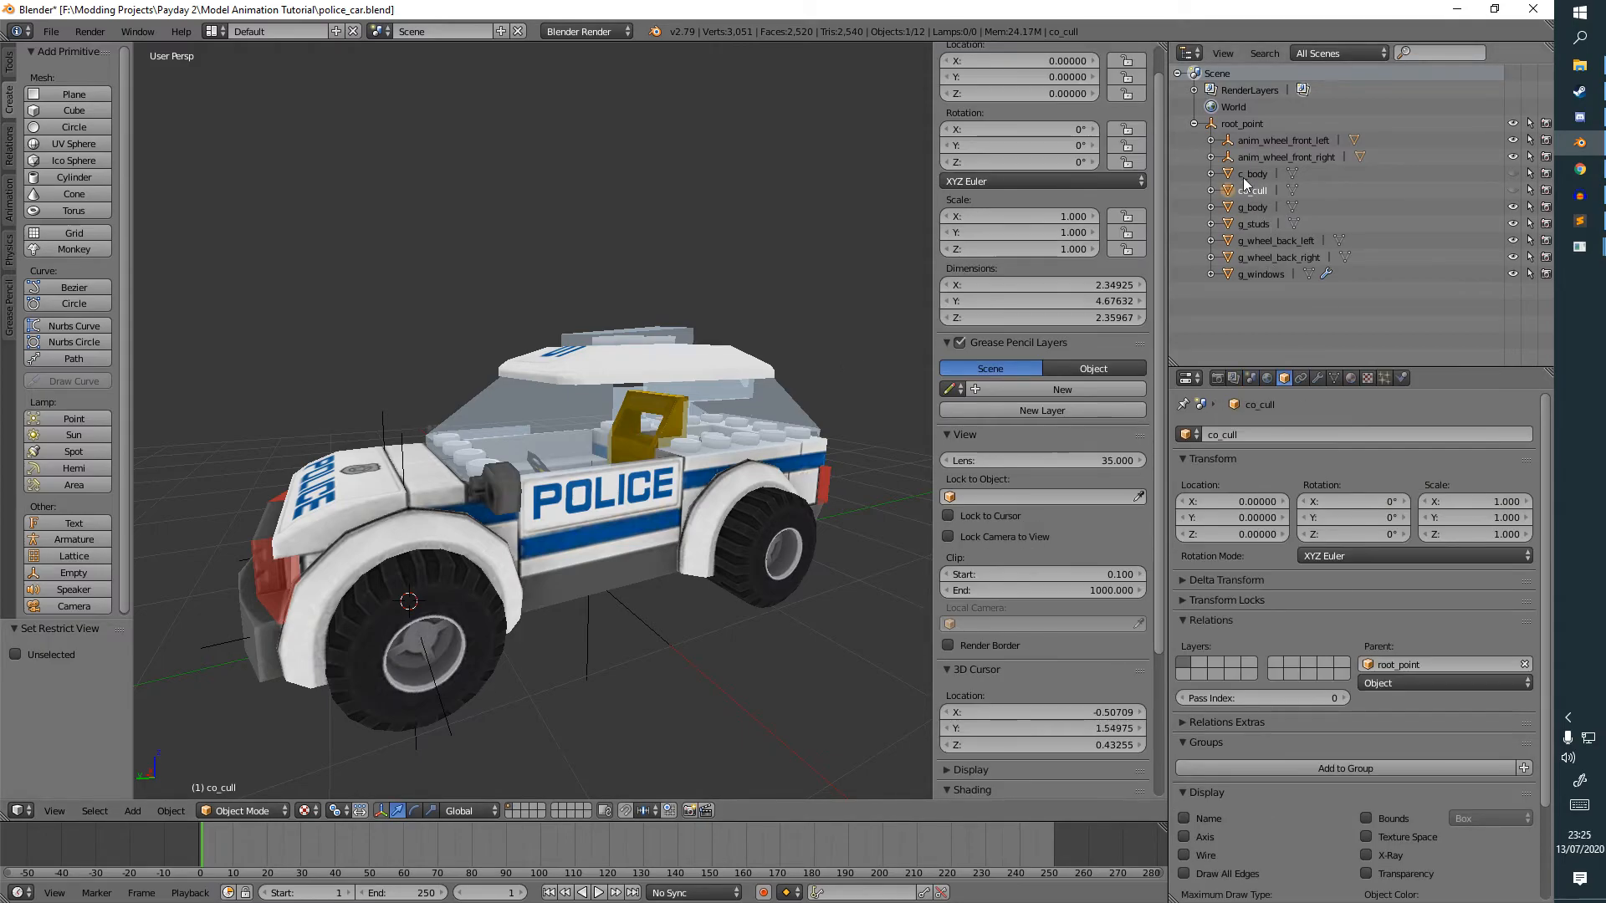
middle_click_drag(644, 351, 644, 389)
key("ctrl+v")
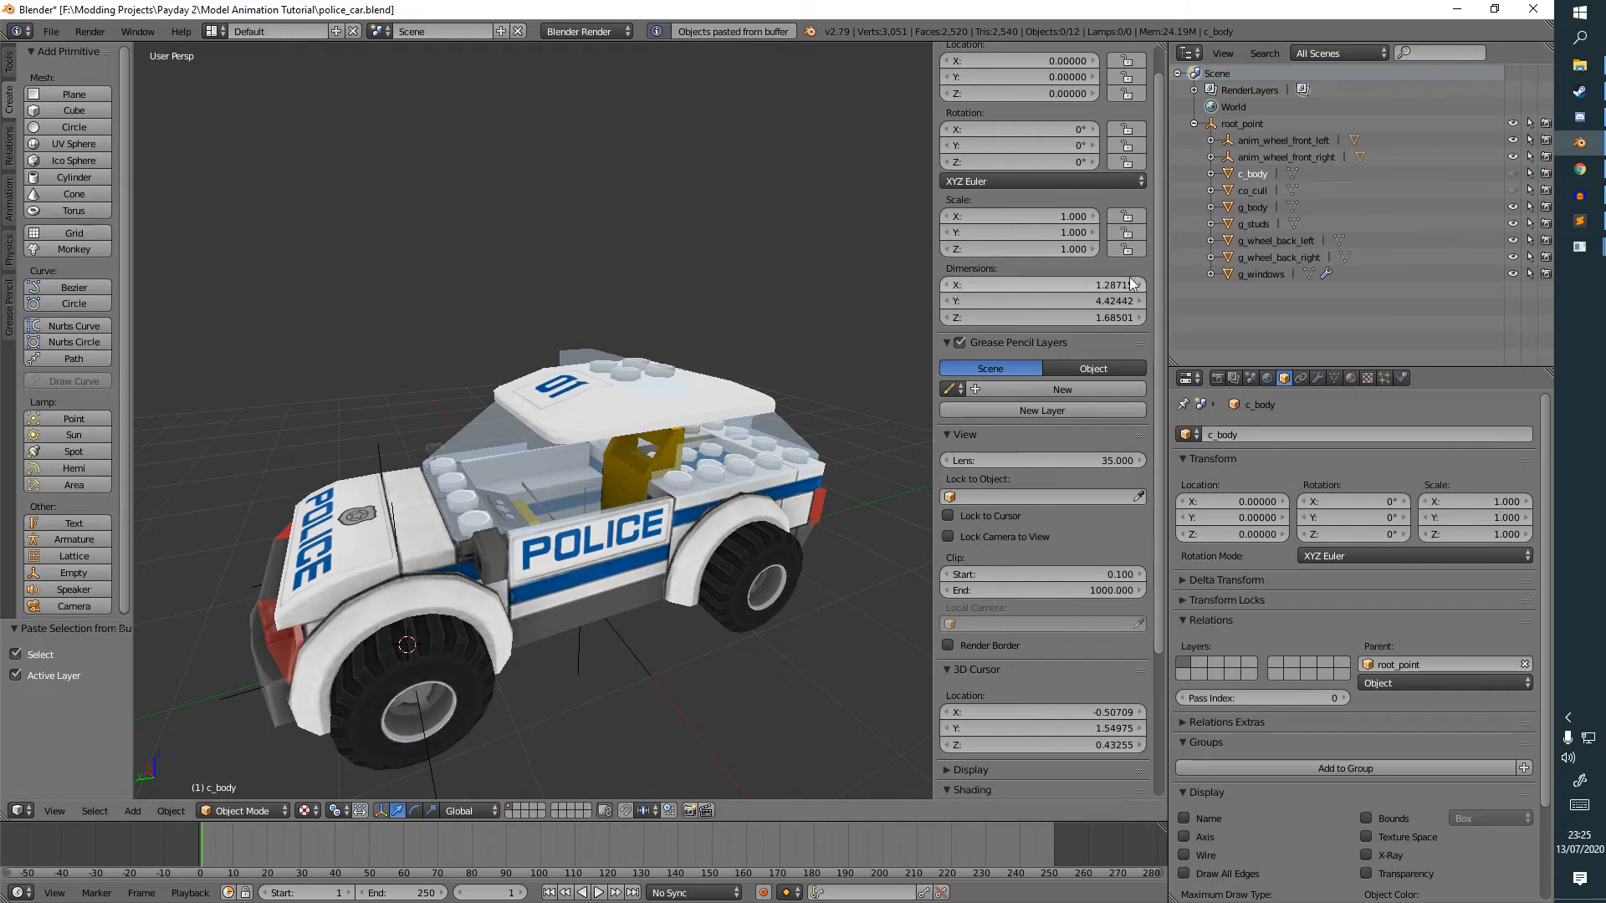
middle_click_drag(757, 433, 719, 422)
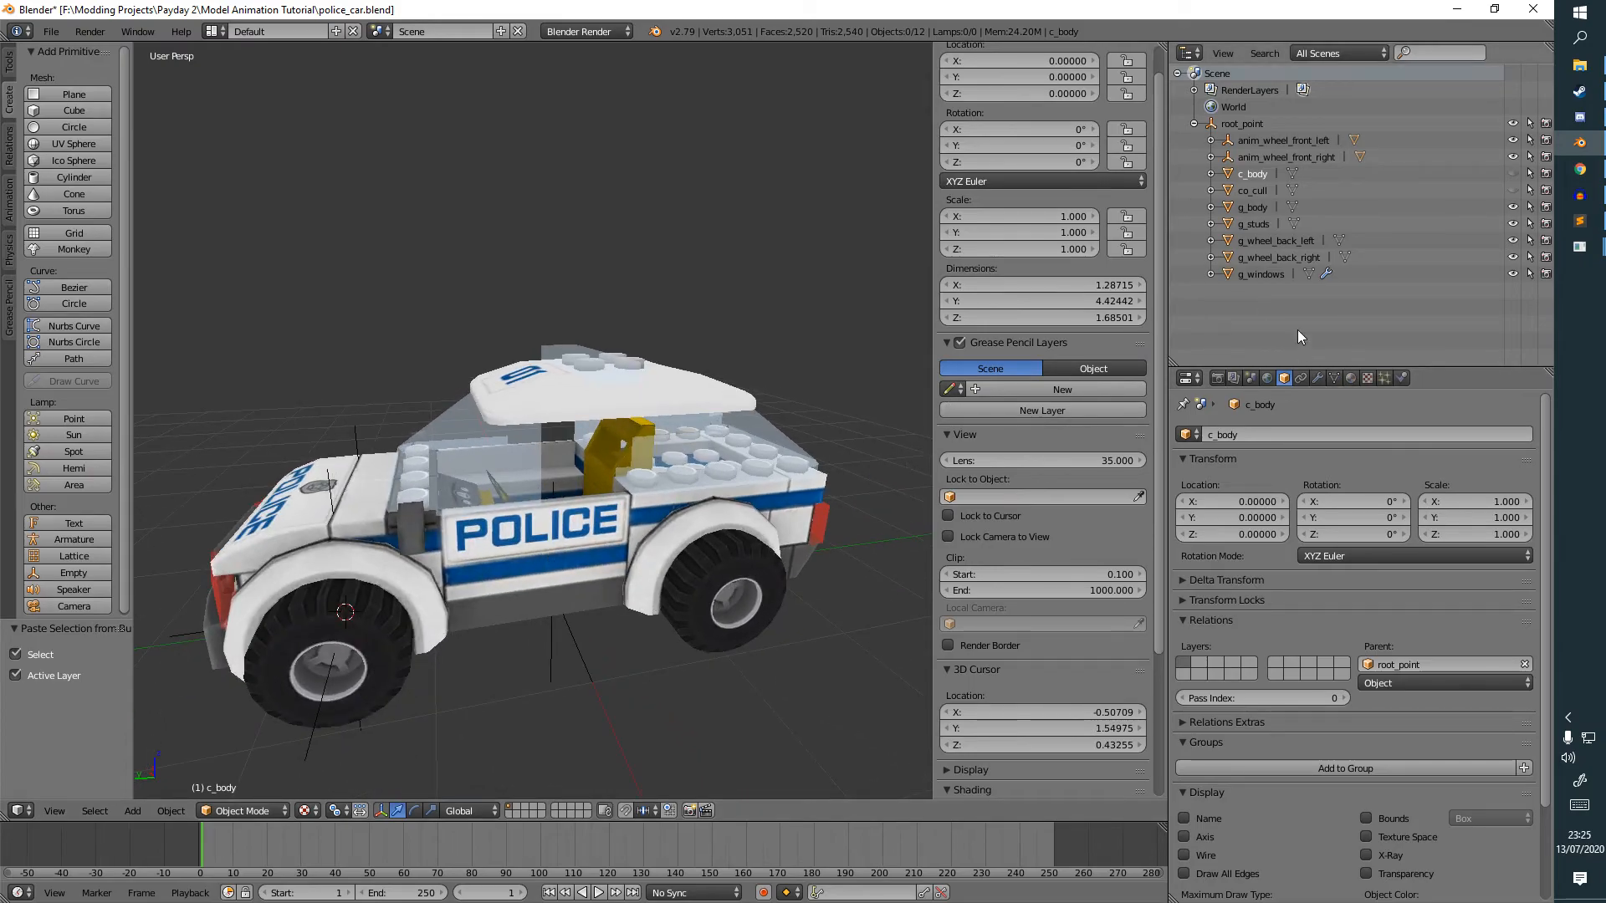
left_click(1512, 173)
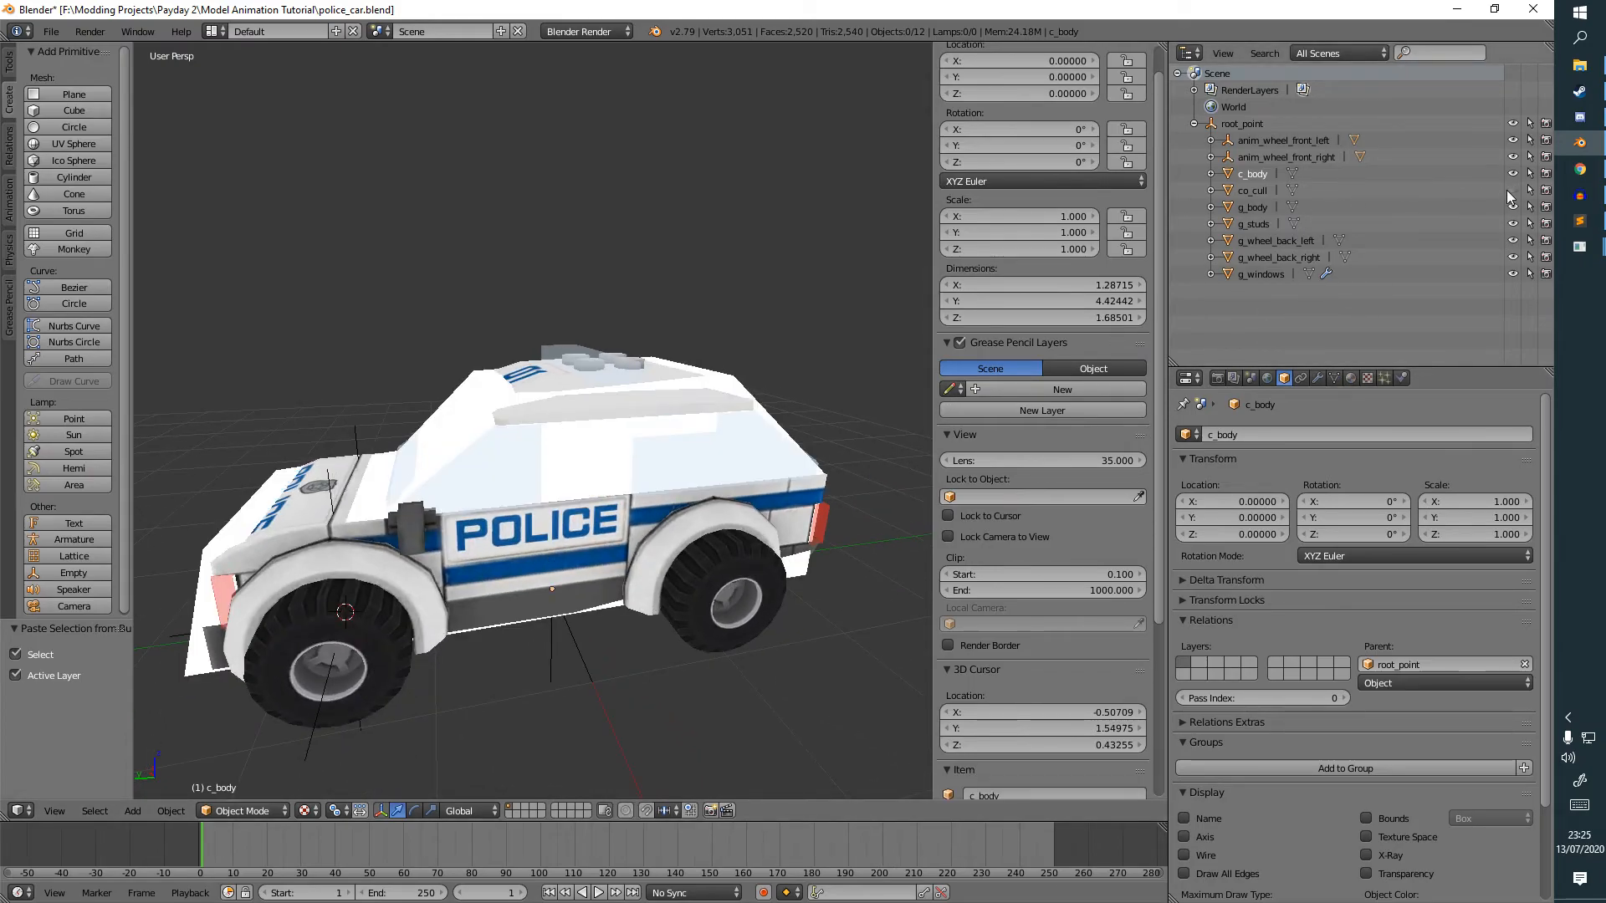
key("ctrl+v")
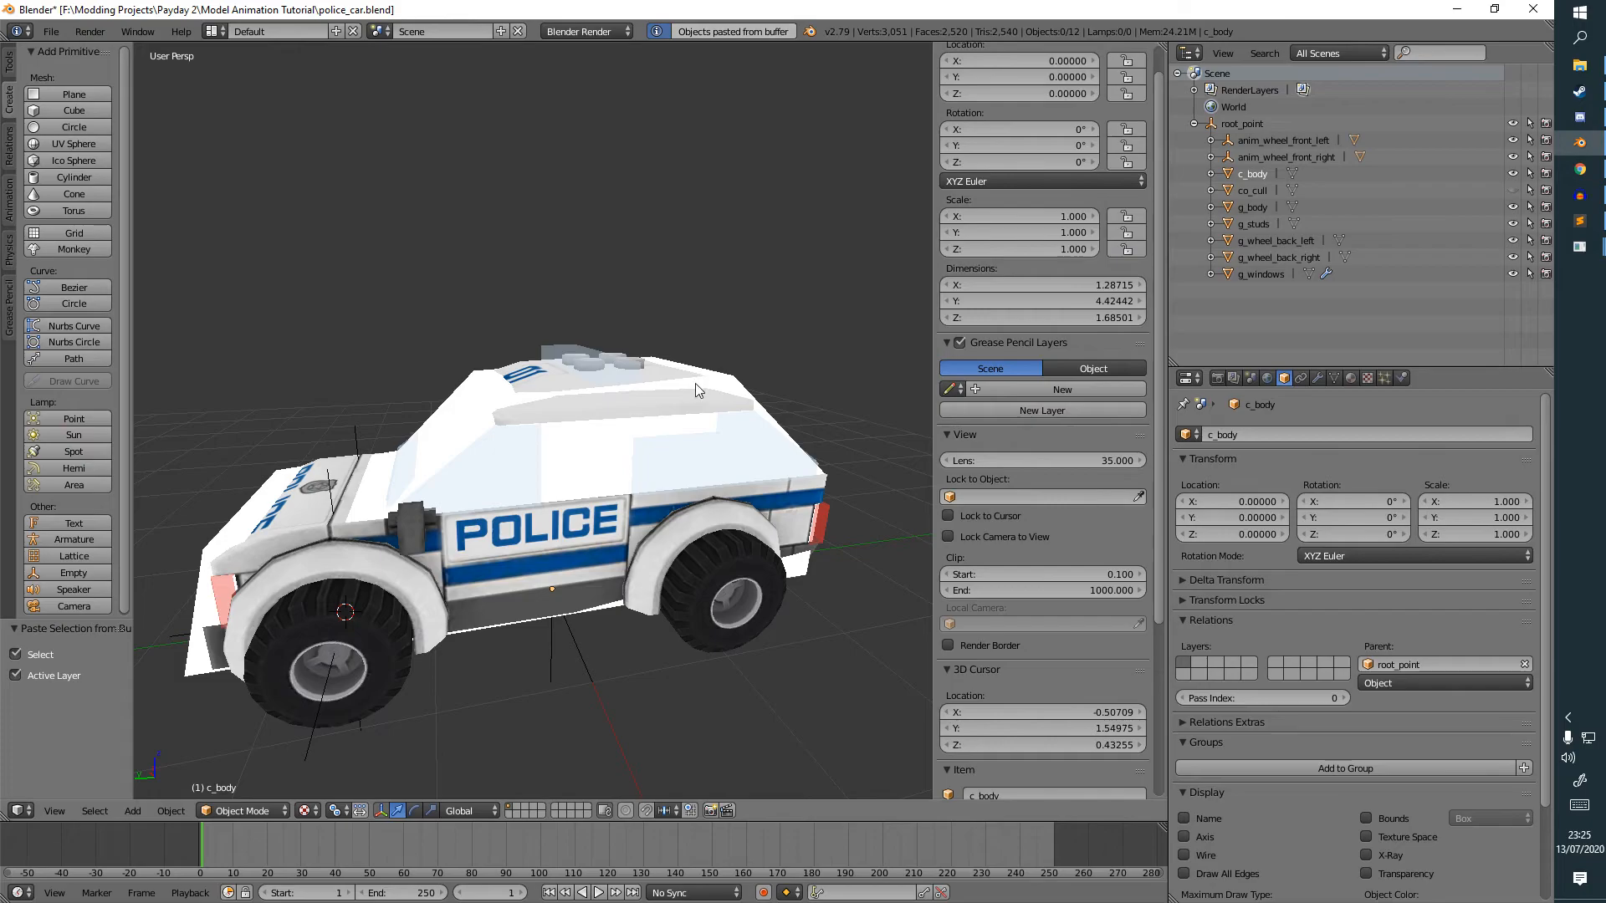
Copy and paste the c_body collision mesh and rename the copy dm_body.
right_click(1247, 171)
middle_click_drag(704, 292, 730, 304)
key("ctrl+c")
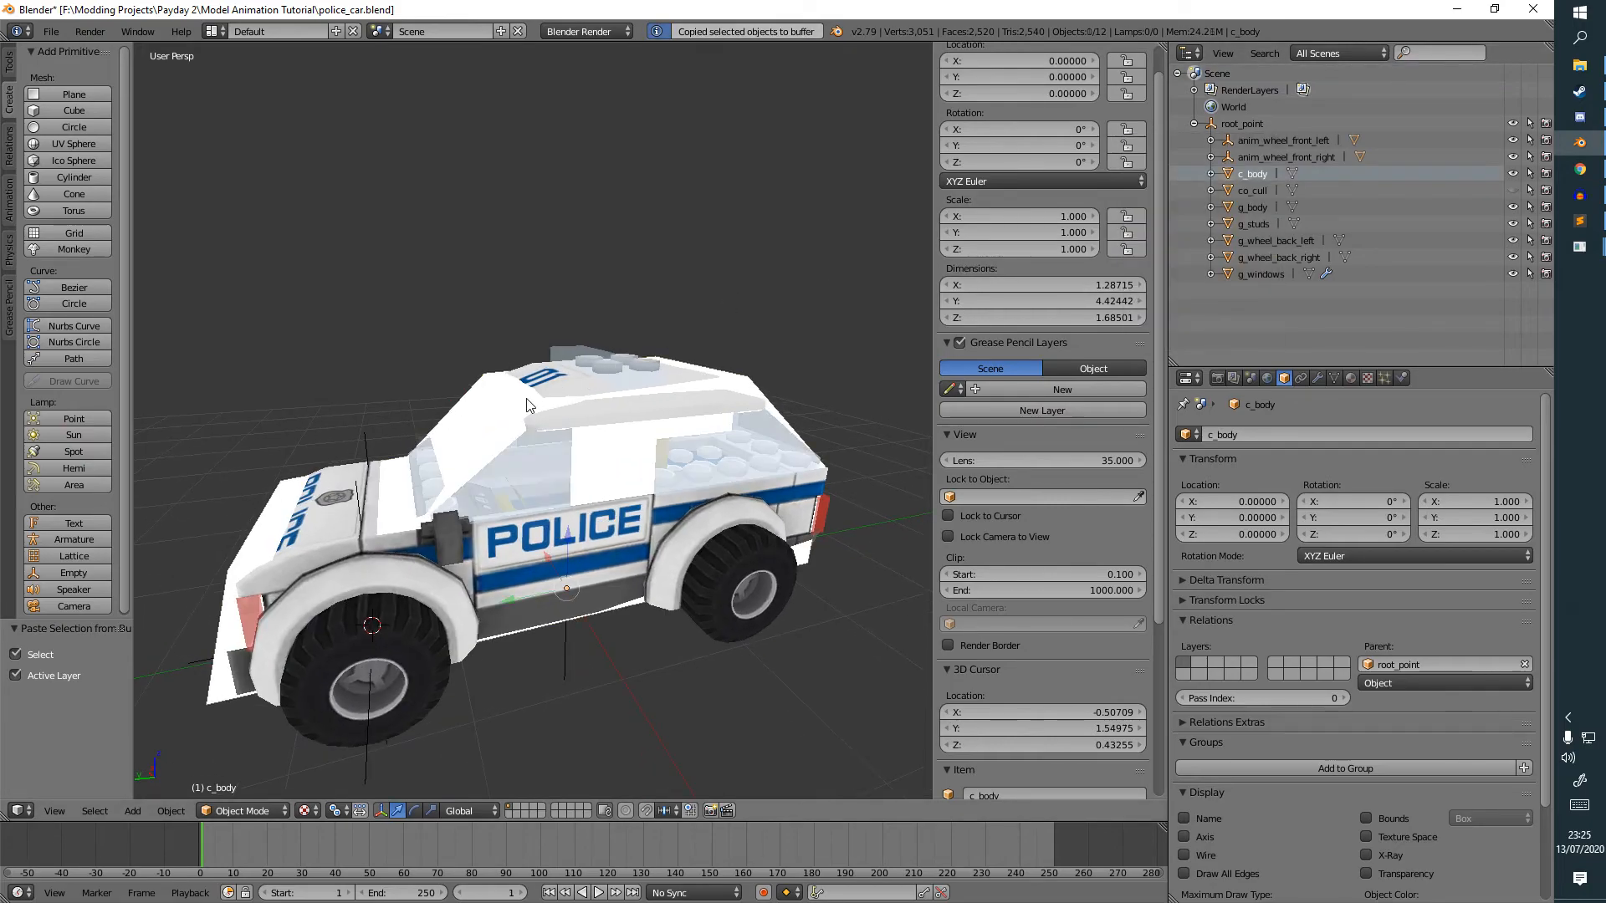
key("ctrl+v")
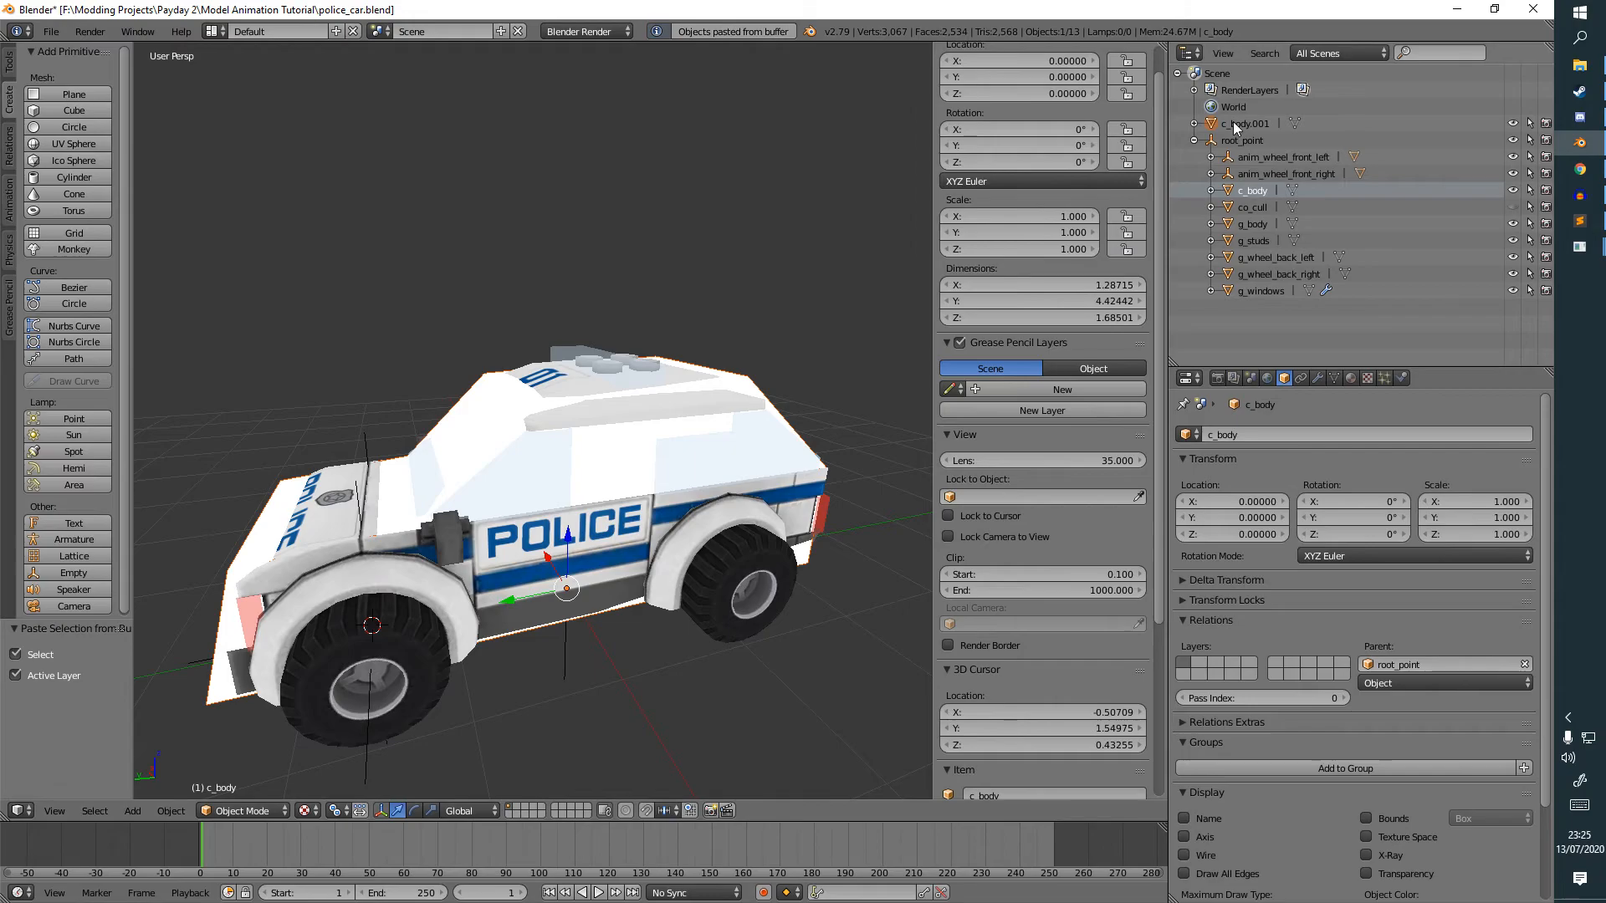
double_click(1233, 122)
type("dm_body")
key("Return")
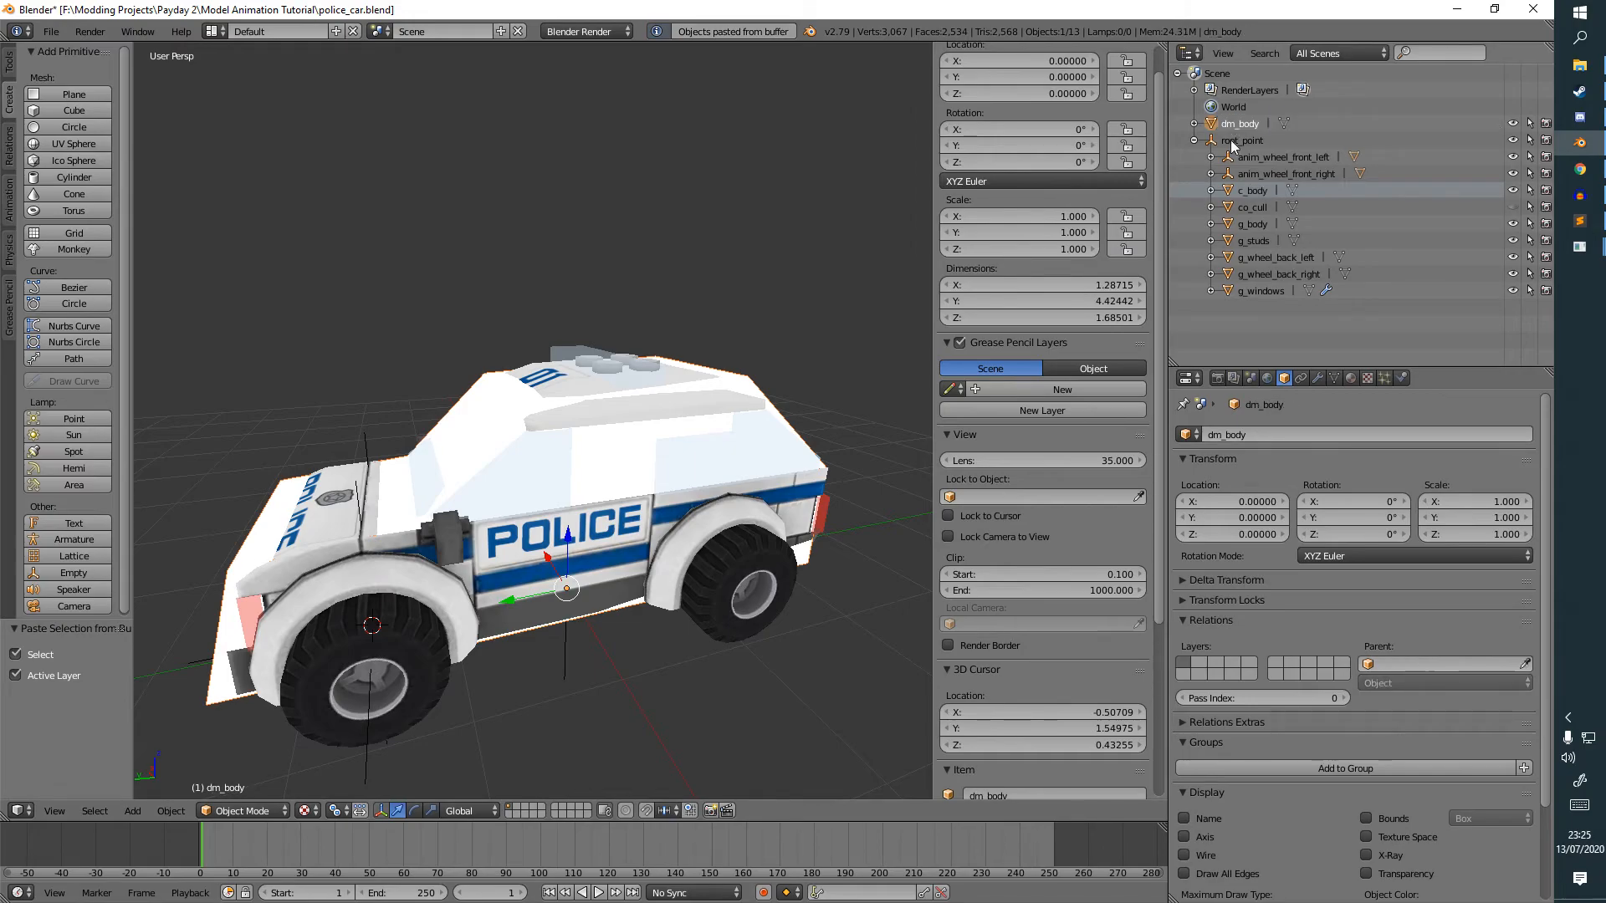
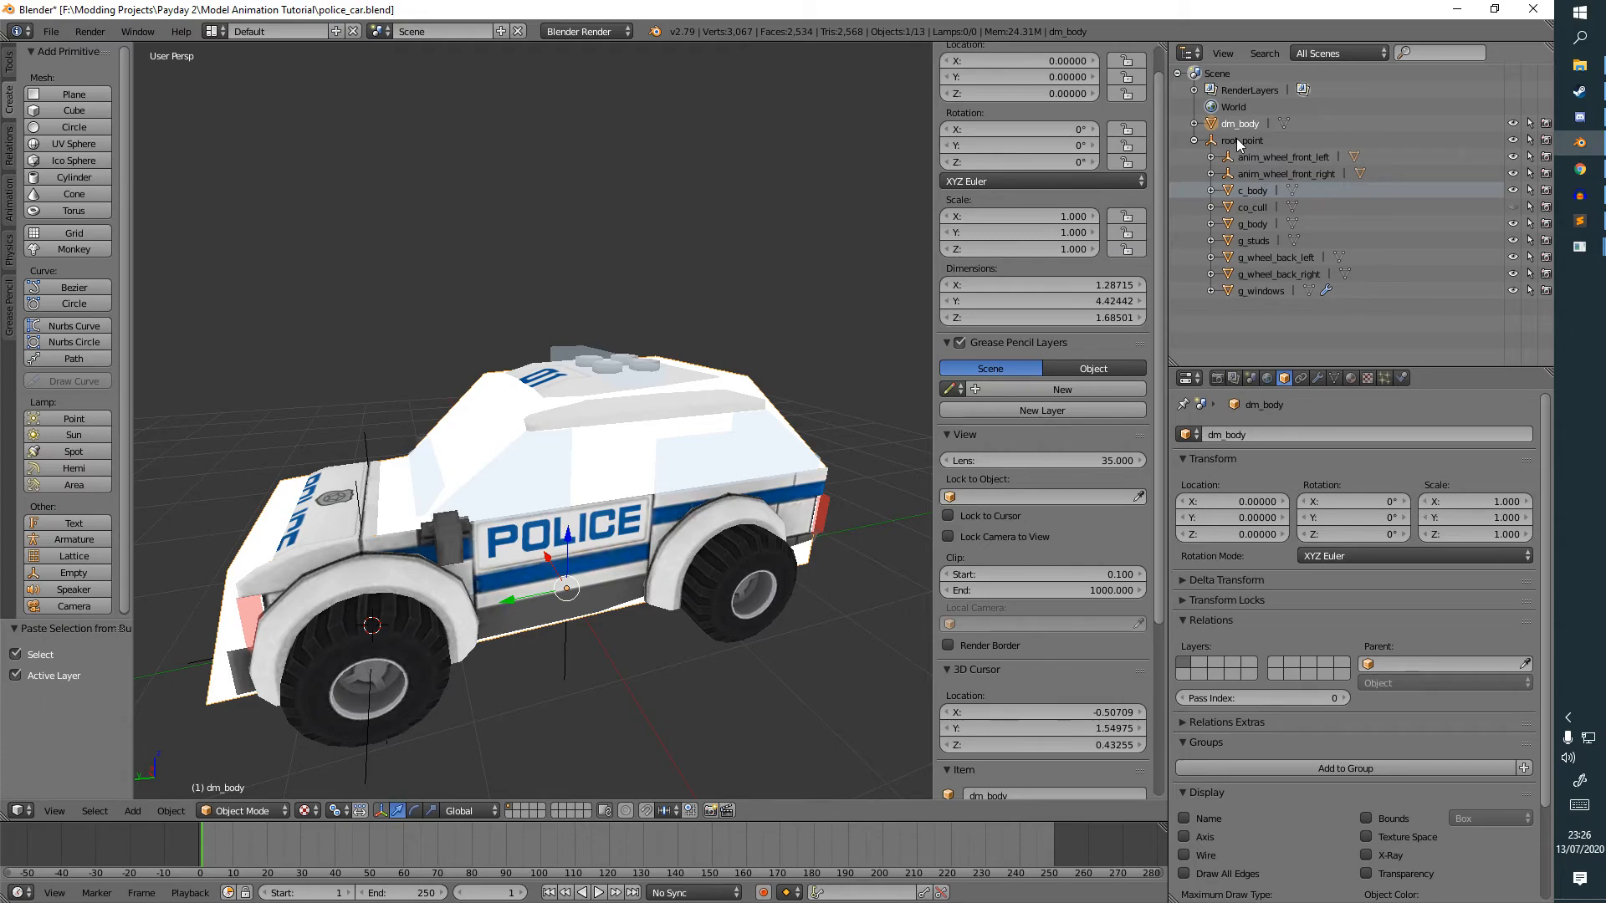
Parent dm_body to root_point, deselect everything, and save the police_car file.
left_click_drag(1207, 121, 1241, 140)
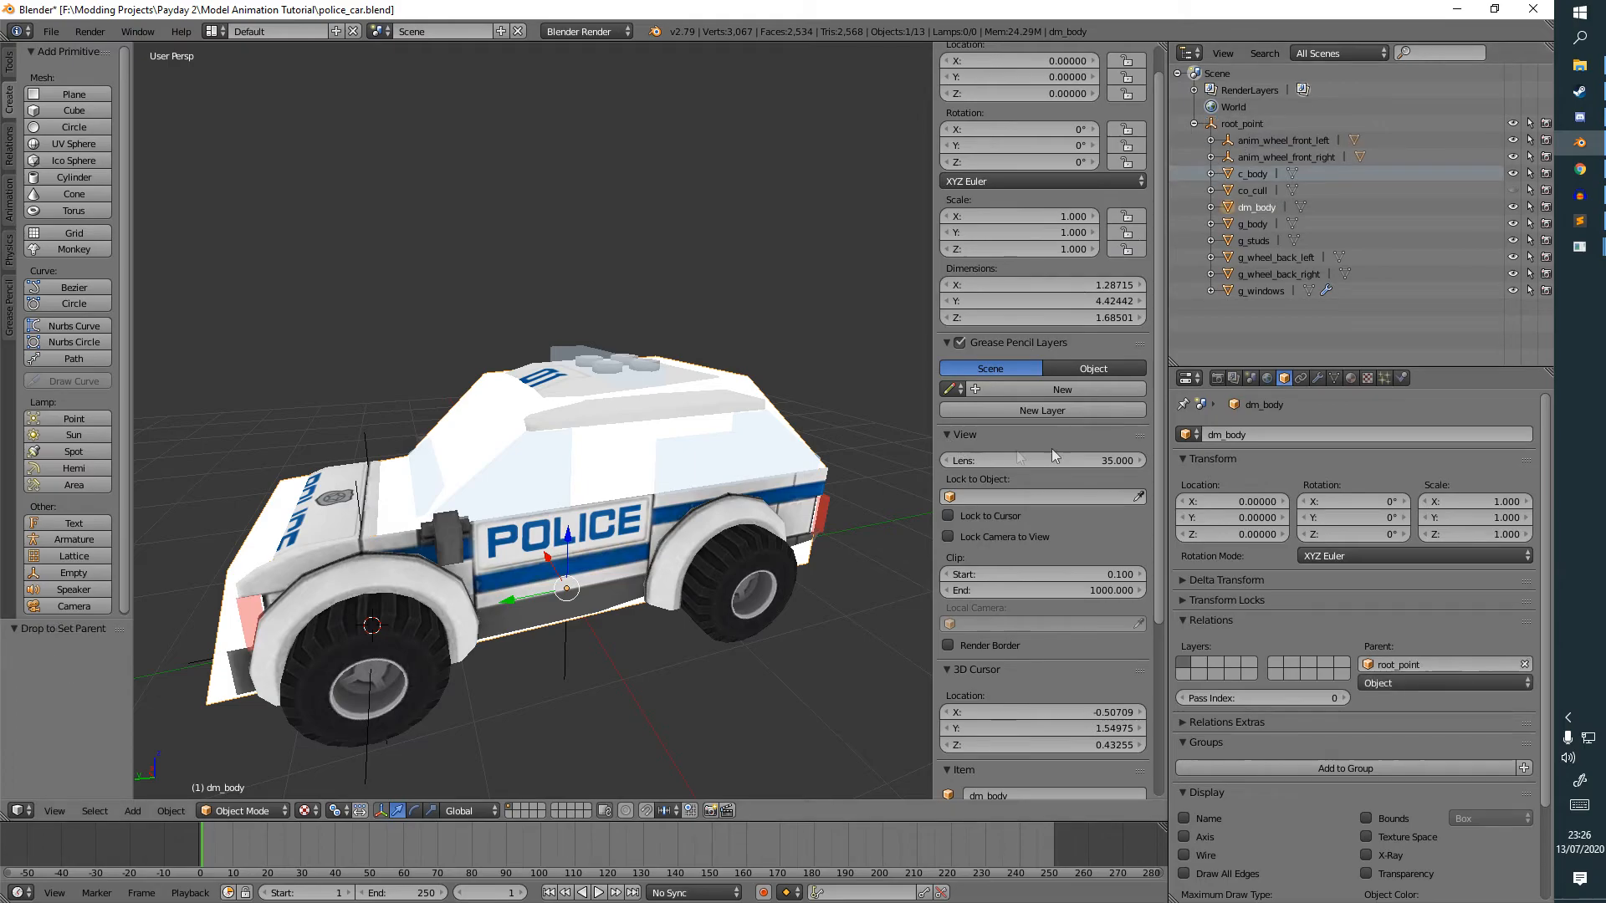
middle_click_drag(747, 254, 765, 253)
left_click(767, 255)
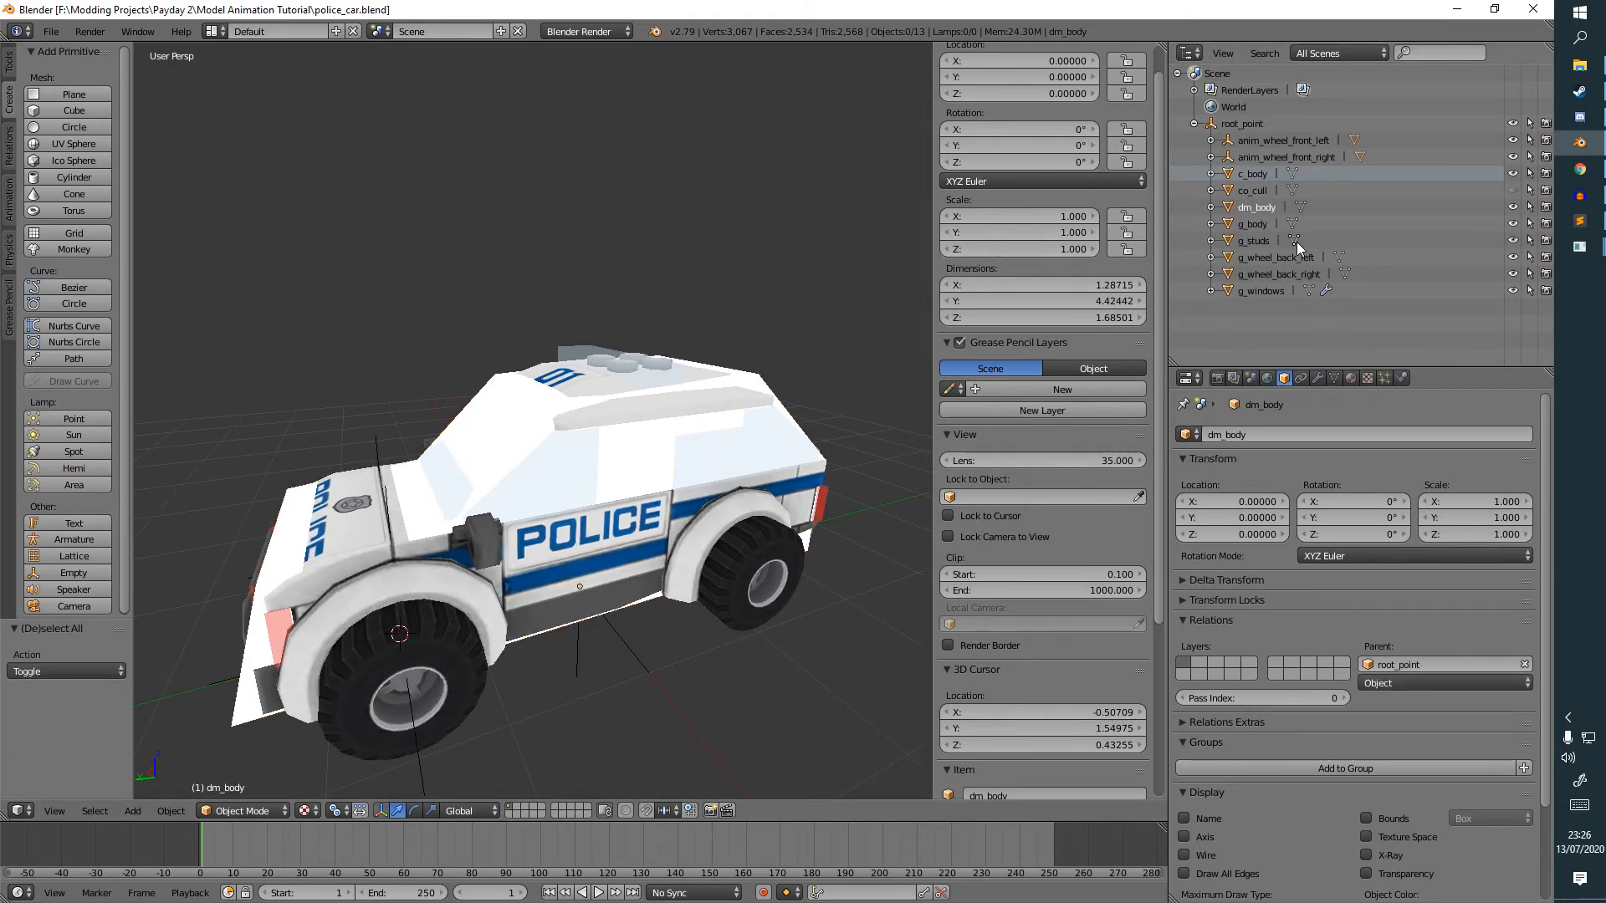
Convert police_car.glb into the car's model file with the PAYDAY 2 Model Tool, then return to Blender.
mouse_move(1579, 247)
left_click(1464, 318)
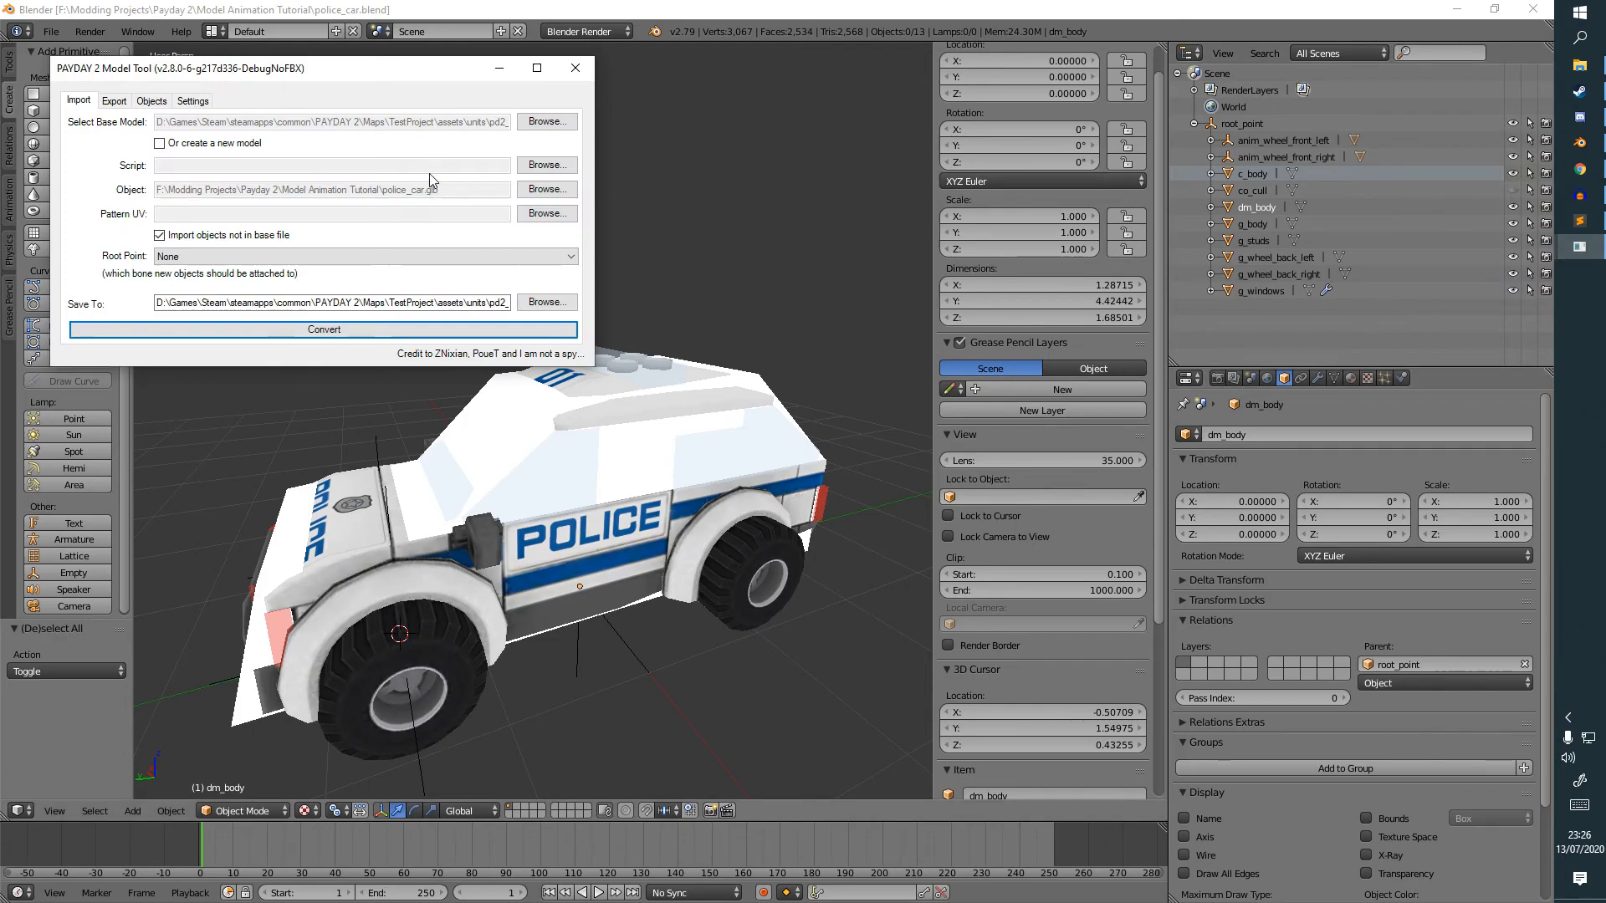
left_click(470, 329)
left_click(831, 516)
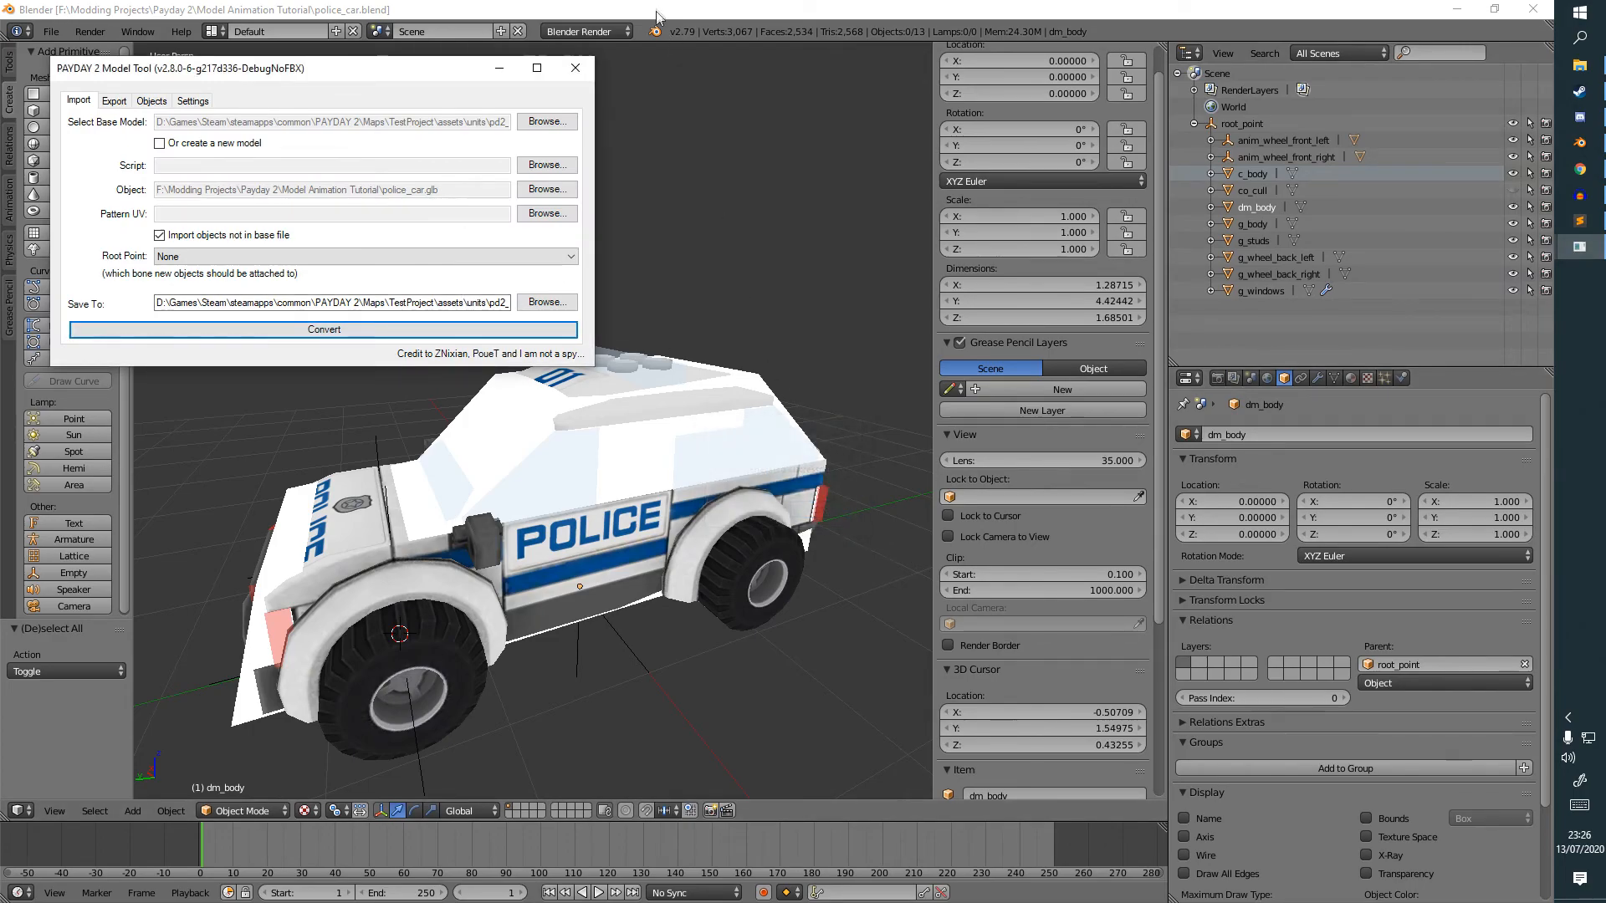
left_click(657, 13)
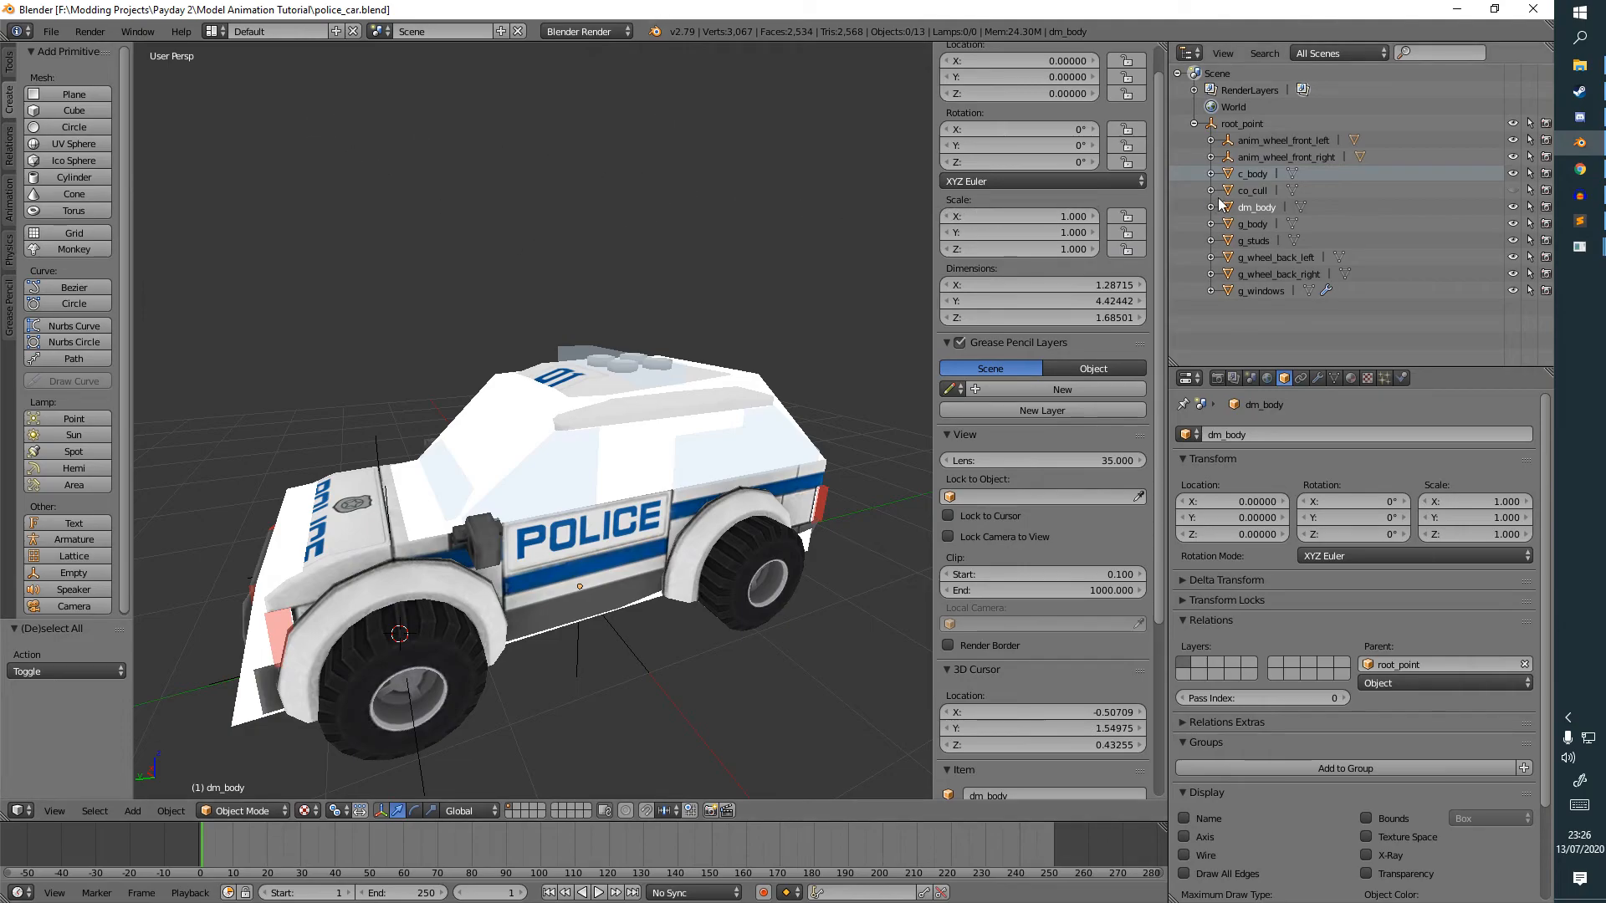
Export the car as glTF 2.0 over police_car.glb and convert it into the car's model file with the PAYDAY 2 Model Tool.
left_click(51, 31)
mouse_move(107, 369)
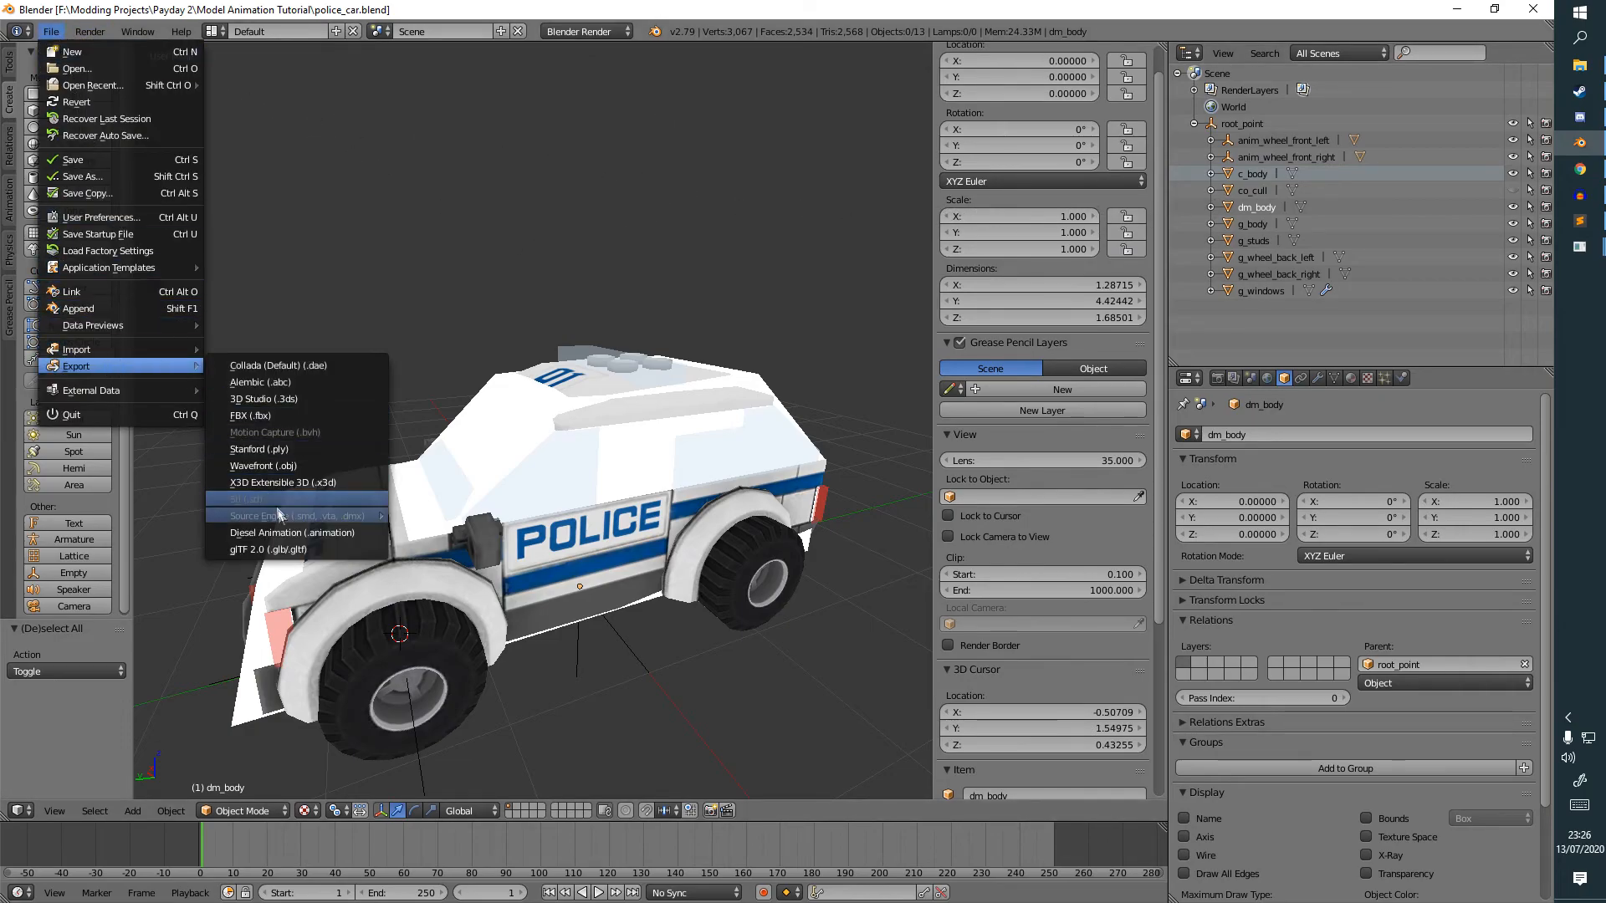
left_click(267, 550)
double_click(290, 147)
key("alt+Tab")
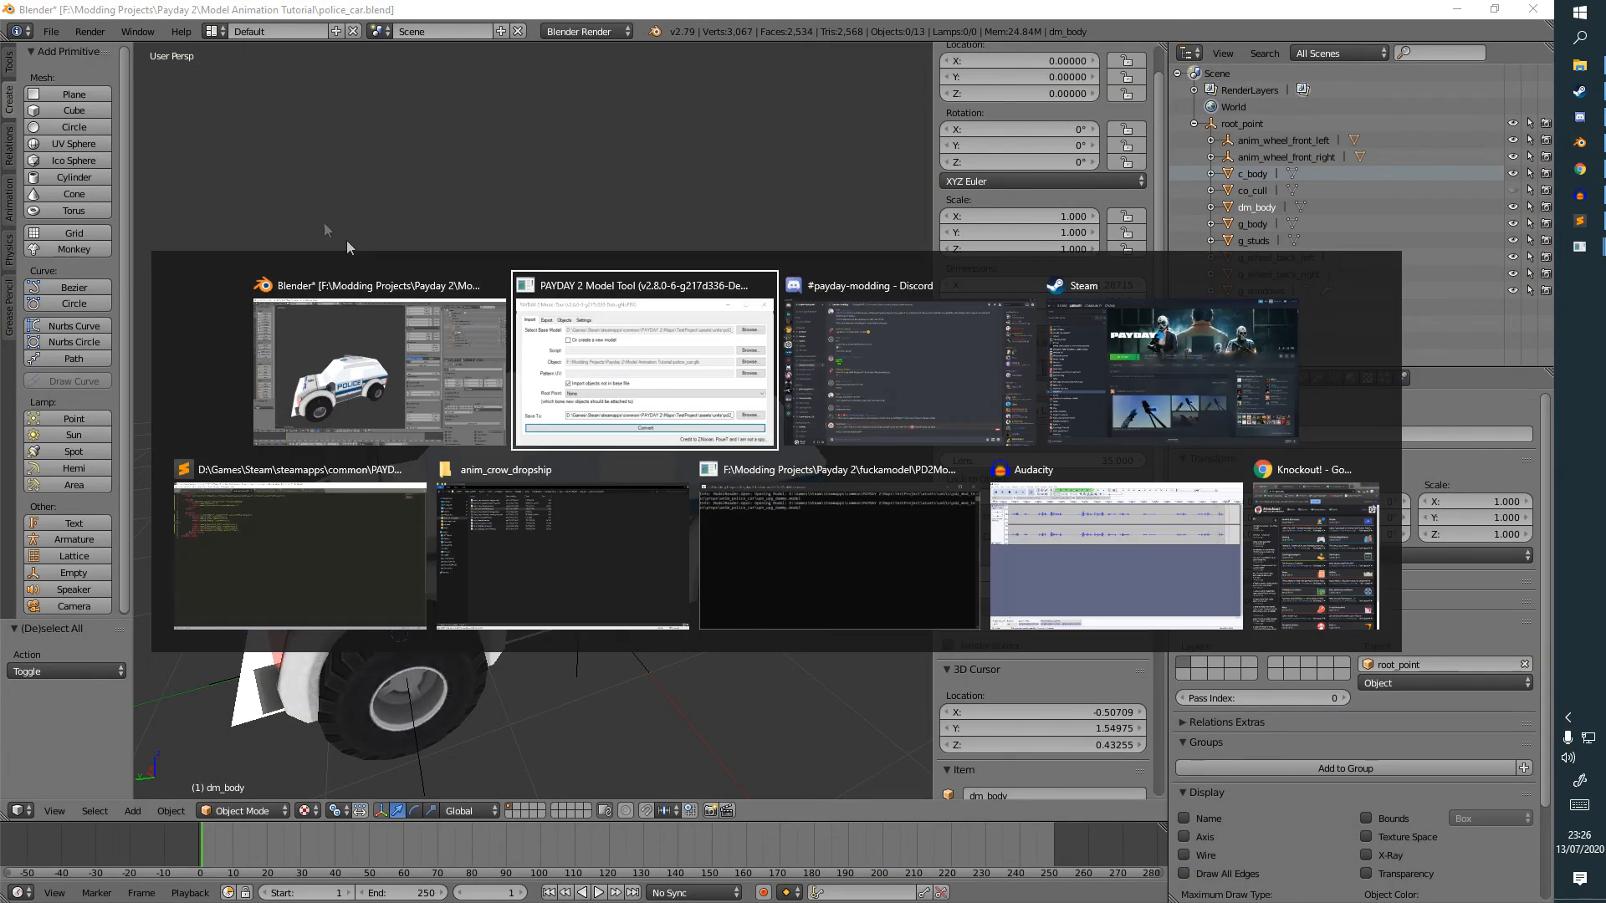
left_click(444, 335)
key("Return")
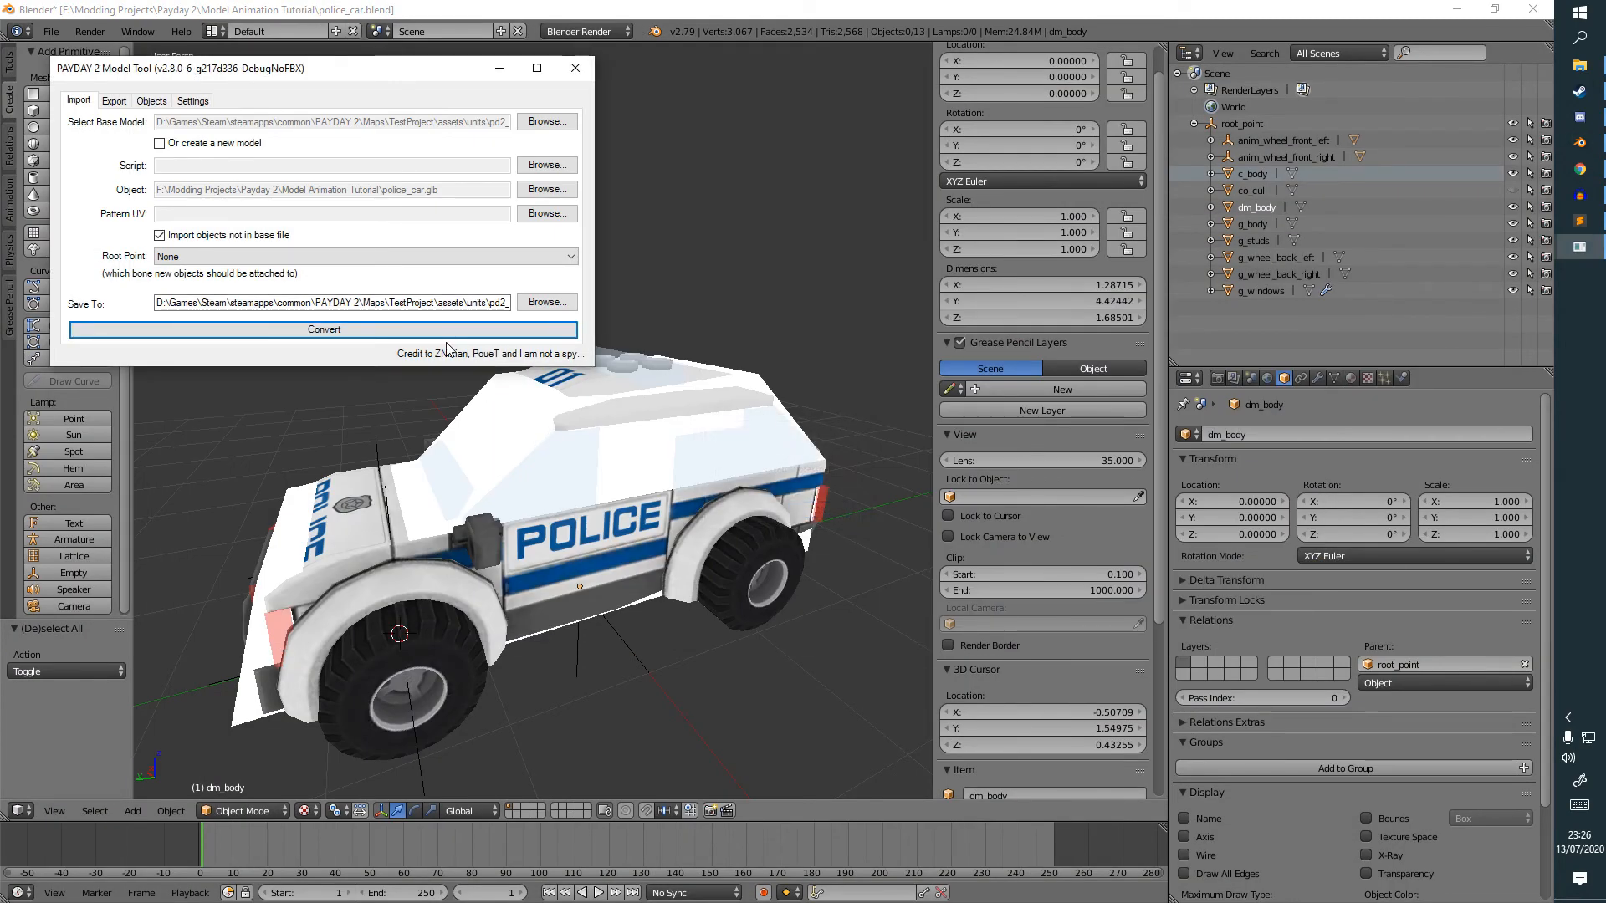
Switch to Sublime Text and start opening a file, browsing to the Payday 2 folder under Game Extraction on the E: drive.
left_click(1595, 240)
left_click(1579, 220)
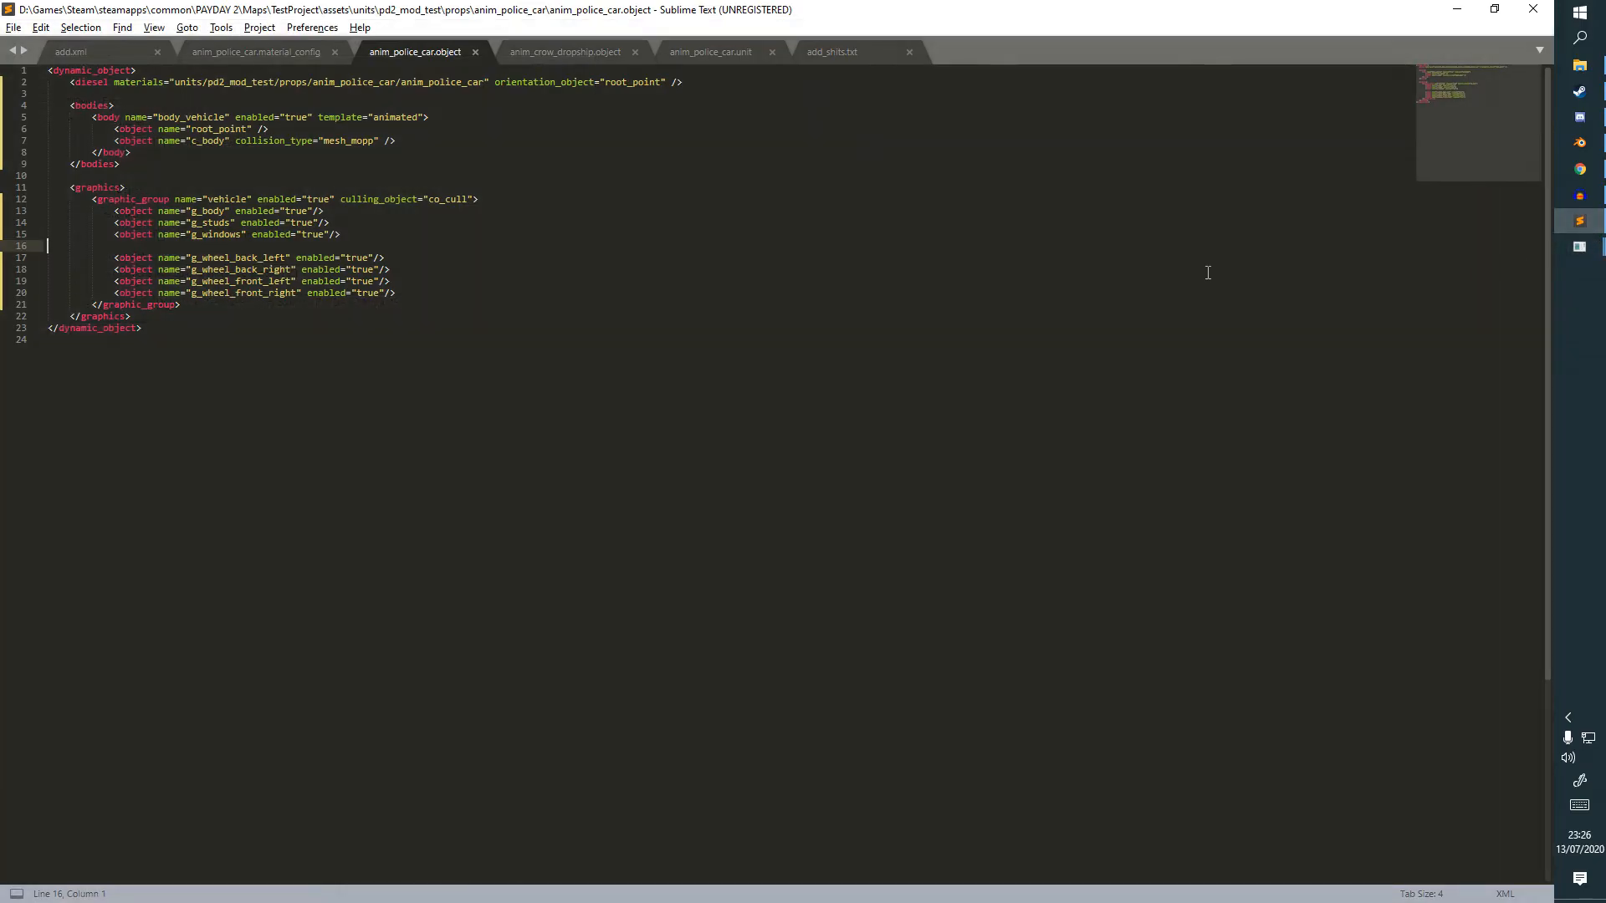
left_click(175, 174)
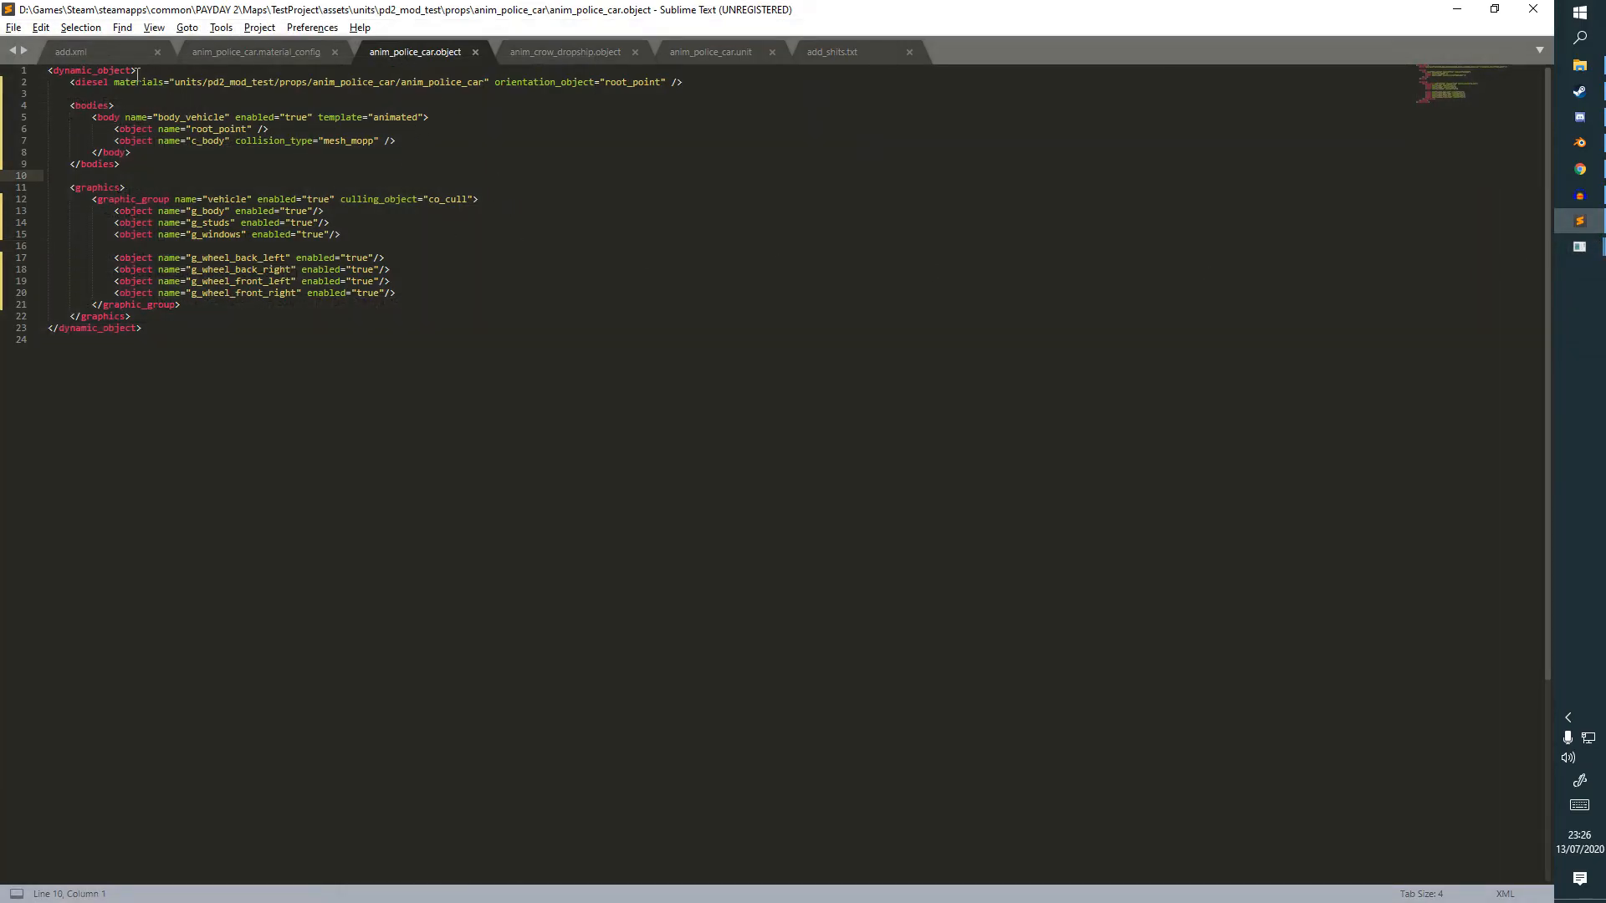
left_click(14, 28)
left_click(50, 61)
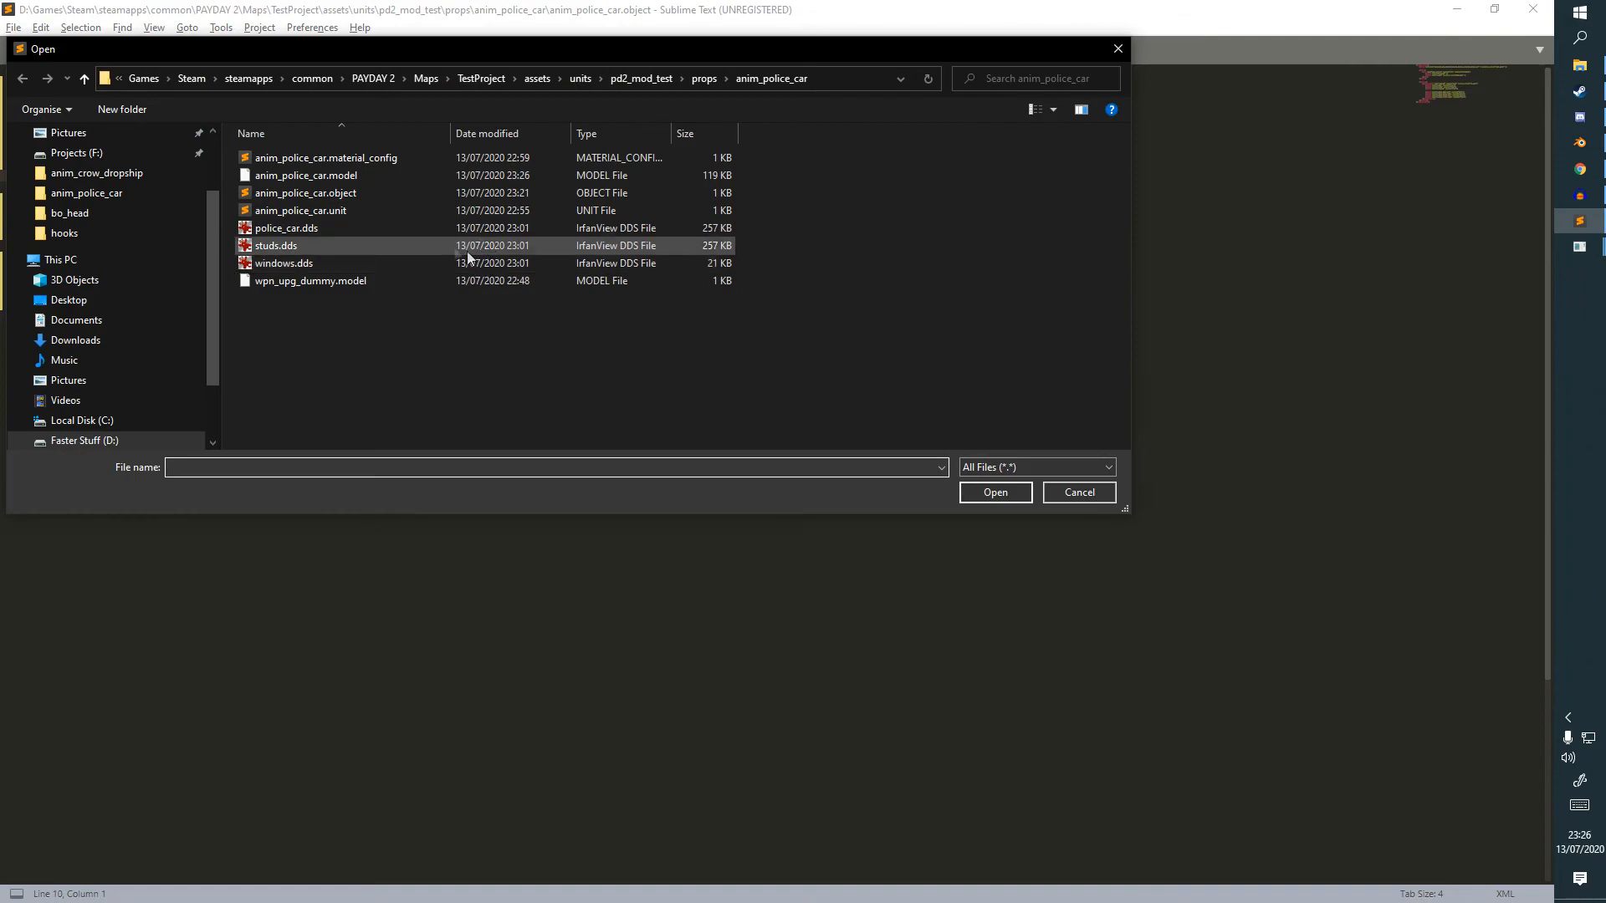
scroll(107, 318, "down", 2)
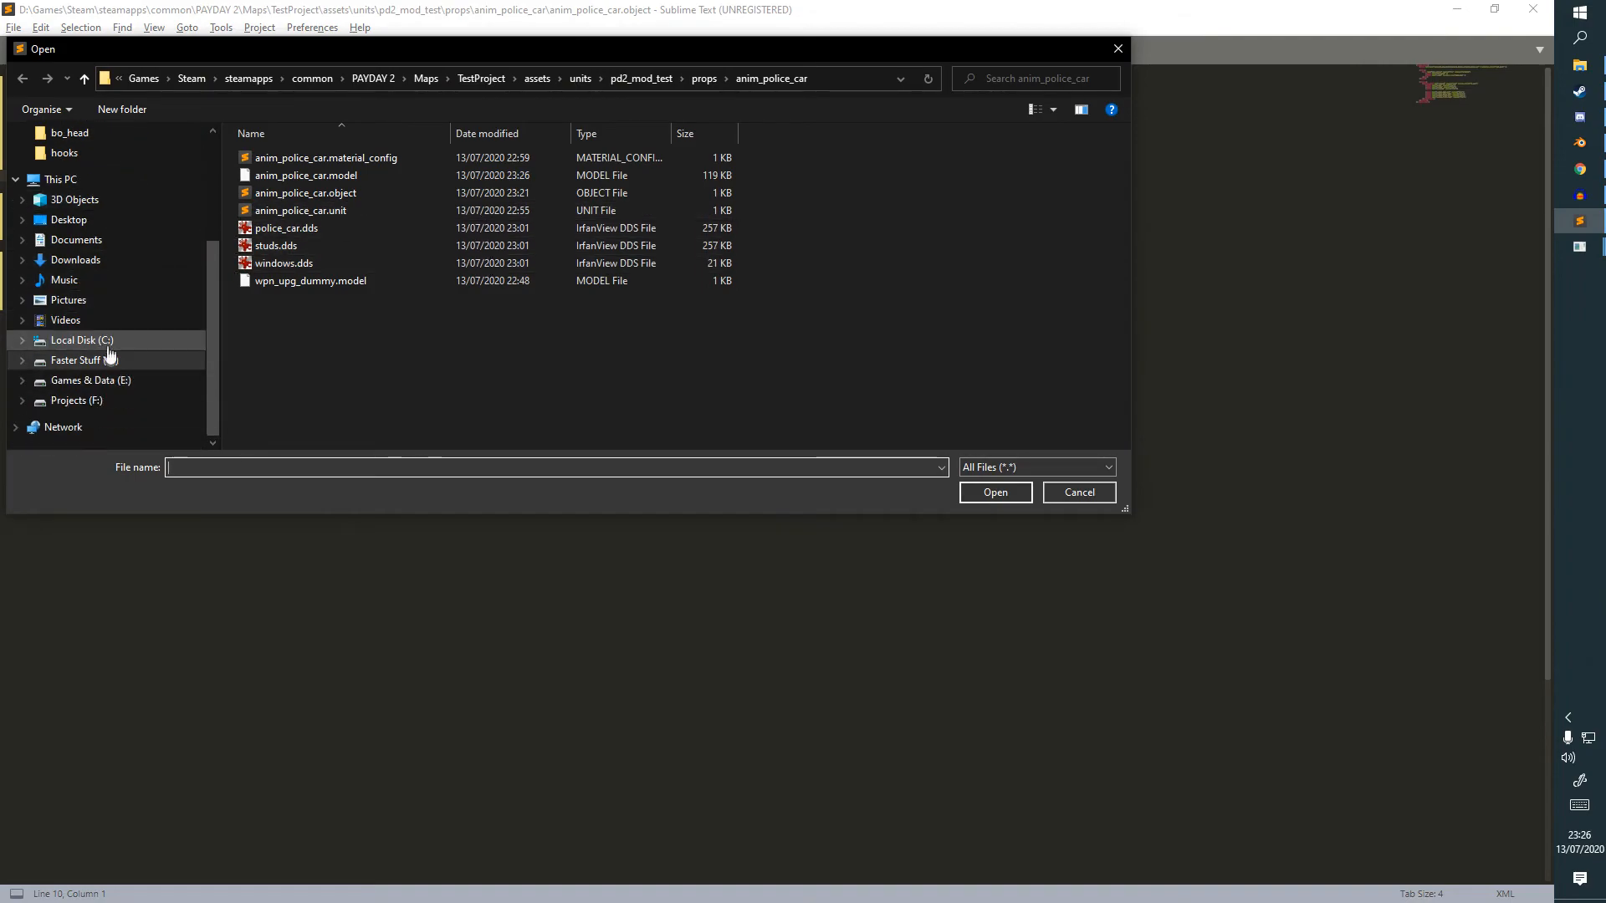
left_click(126, 380)
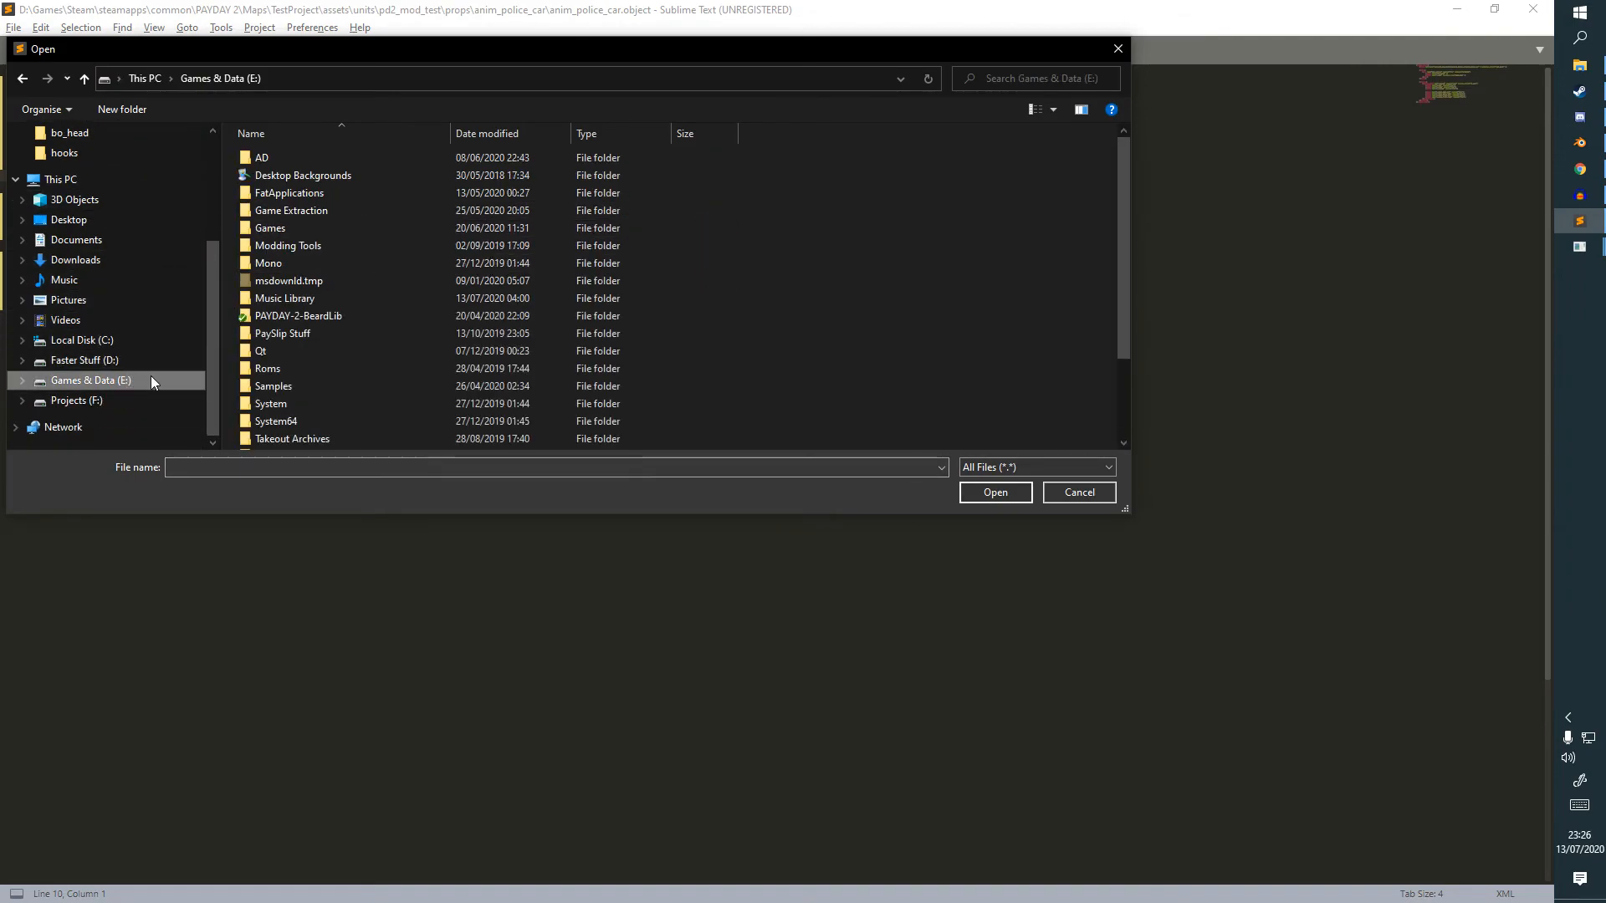
double_click(288, 216)
scroll(368, 251, "down", 1)
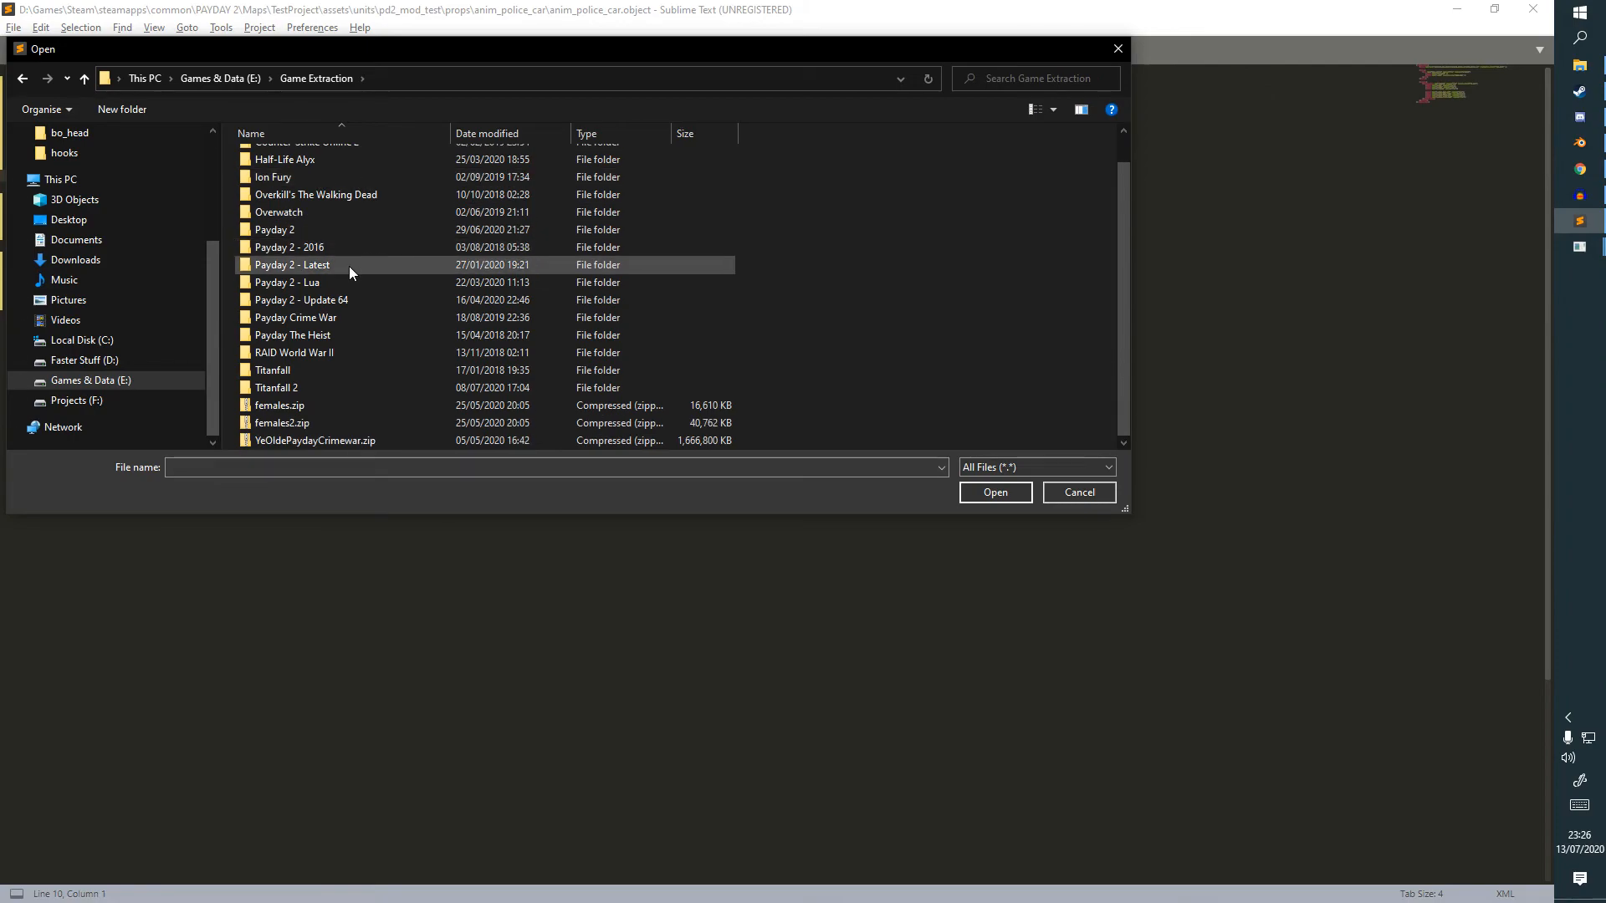
double_click(311, 214)
Open are_prop_hallway_concession_set_juice.object from its prop folder under units/payday2/props as a reference.
key("u")
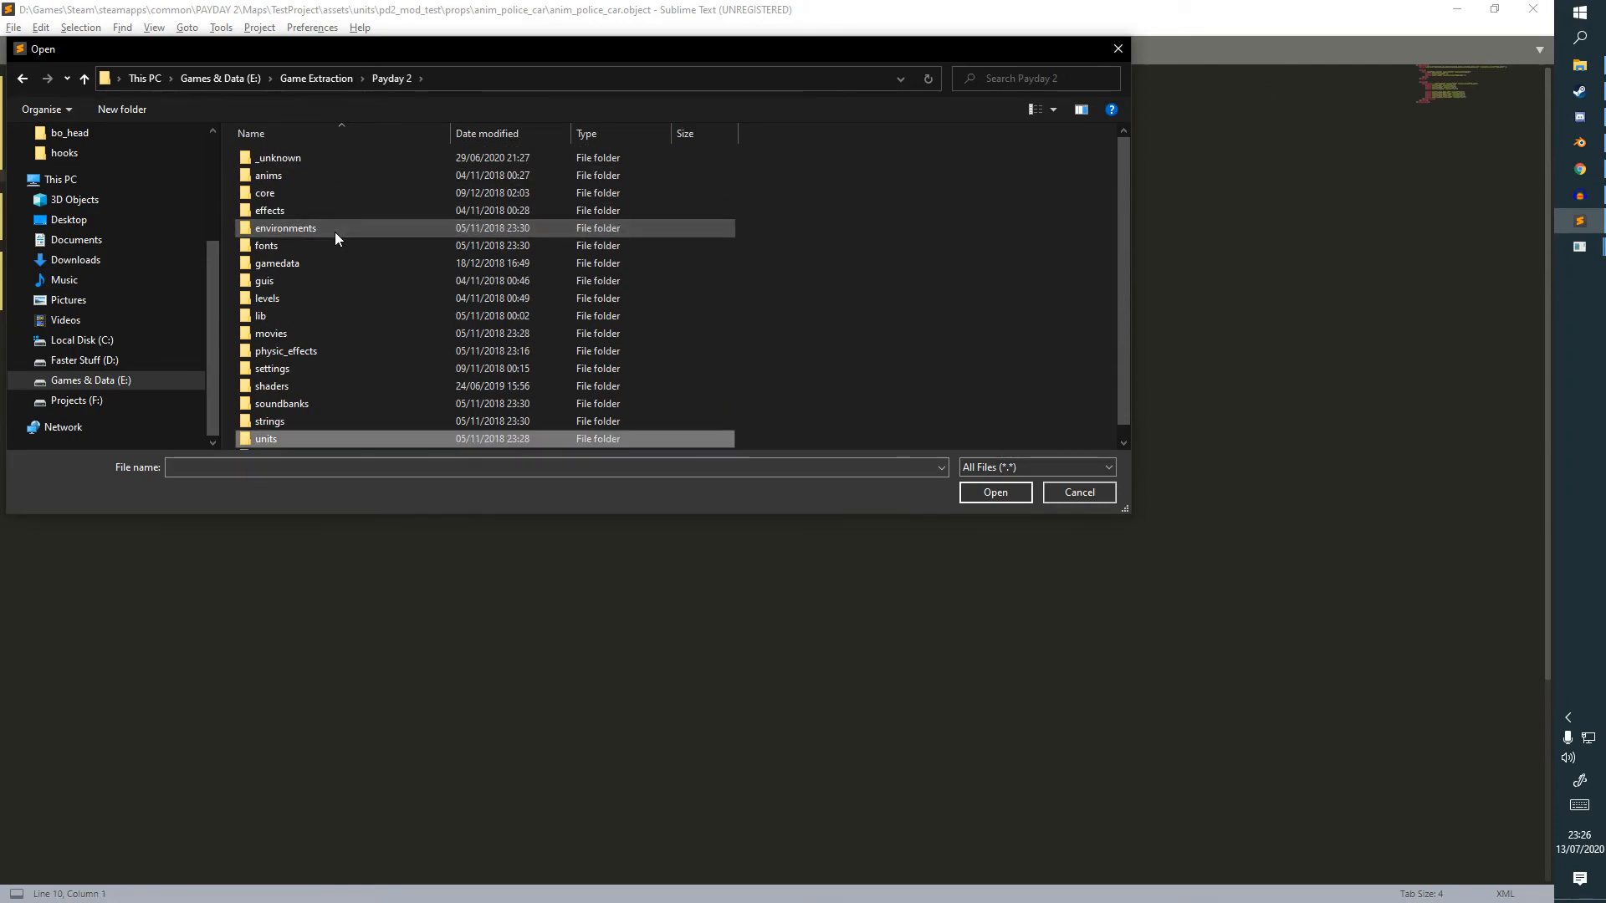
key("Return")
key("c")
key("Return")
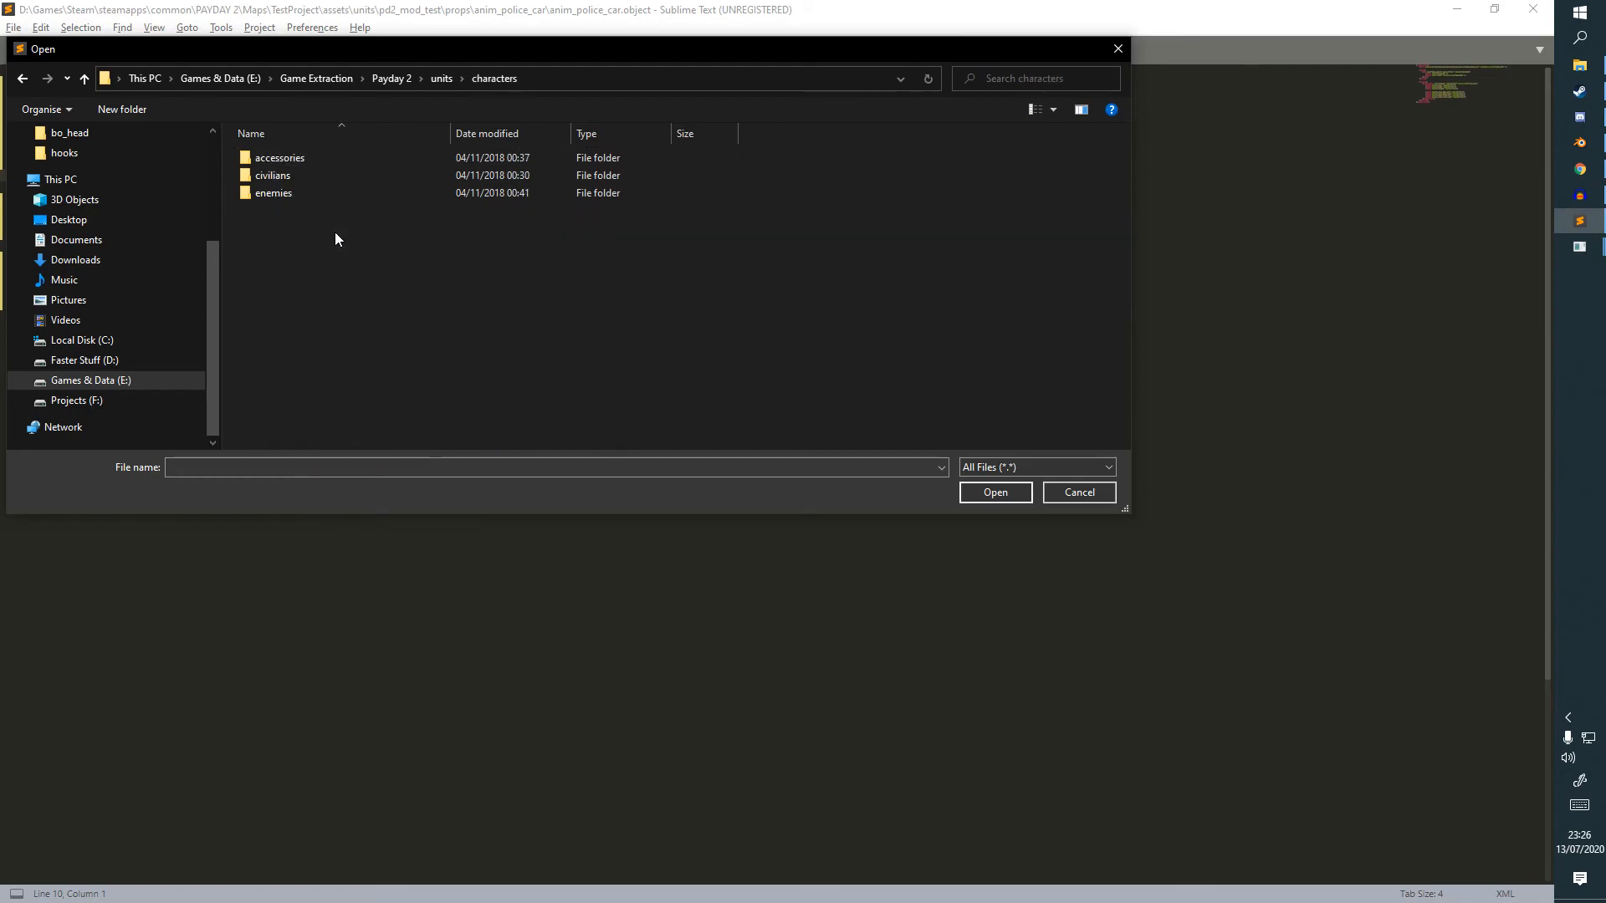
left_click(441, 77)
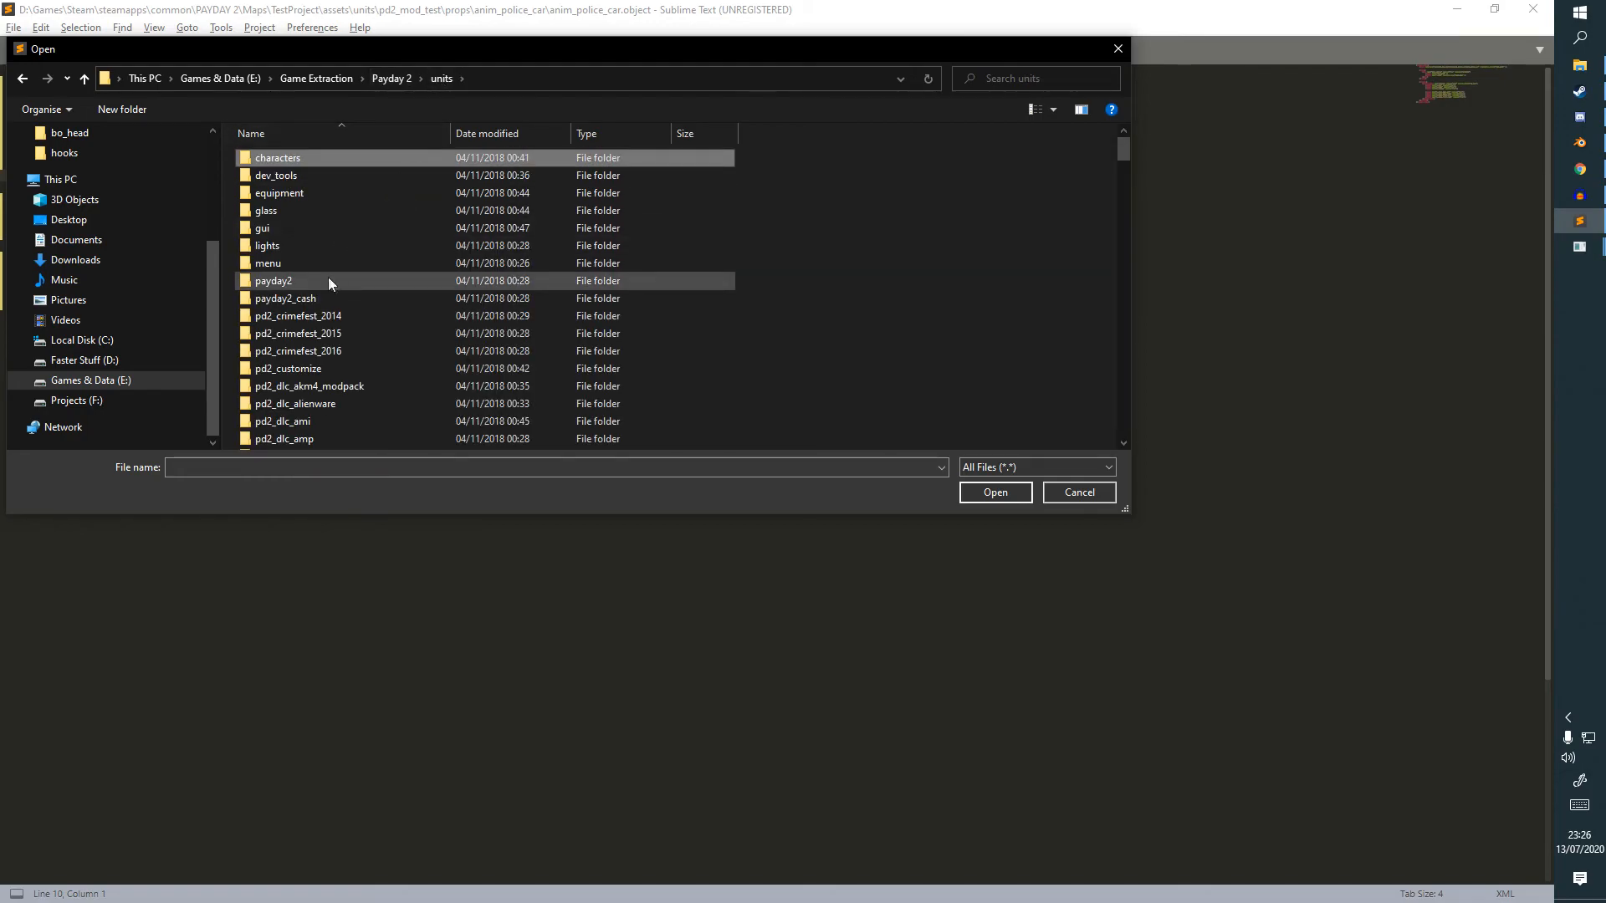
double_click(317, 284)
left_click(325, 281)
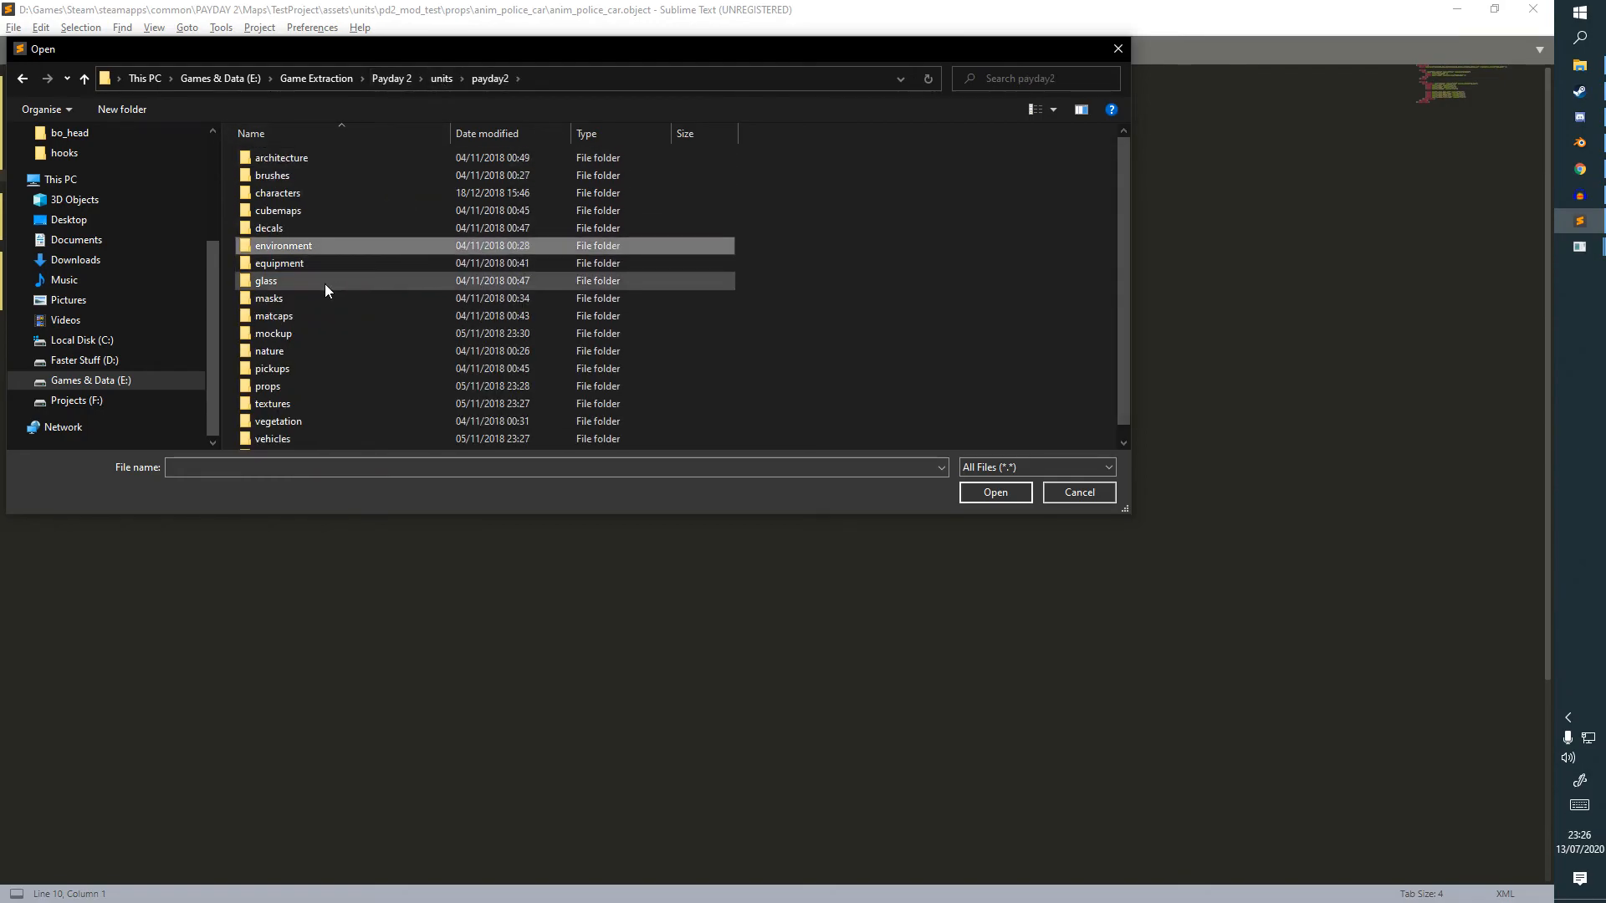
double_click(326, 387)
scroll(328, 344, "down", 10)
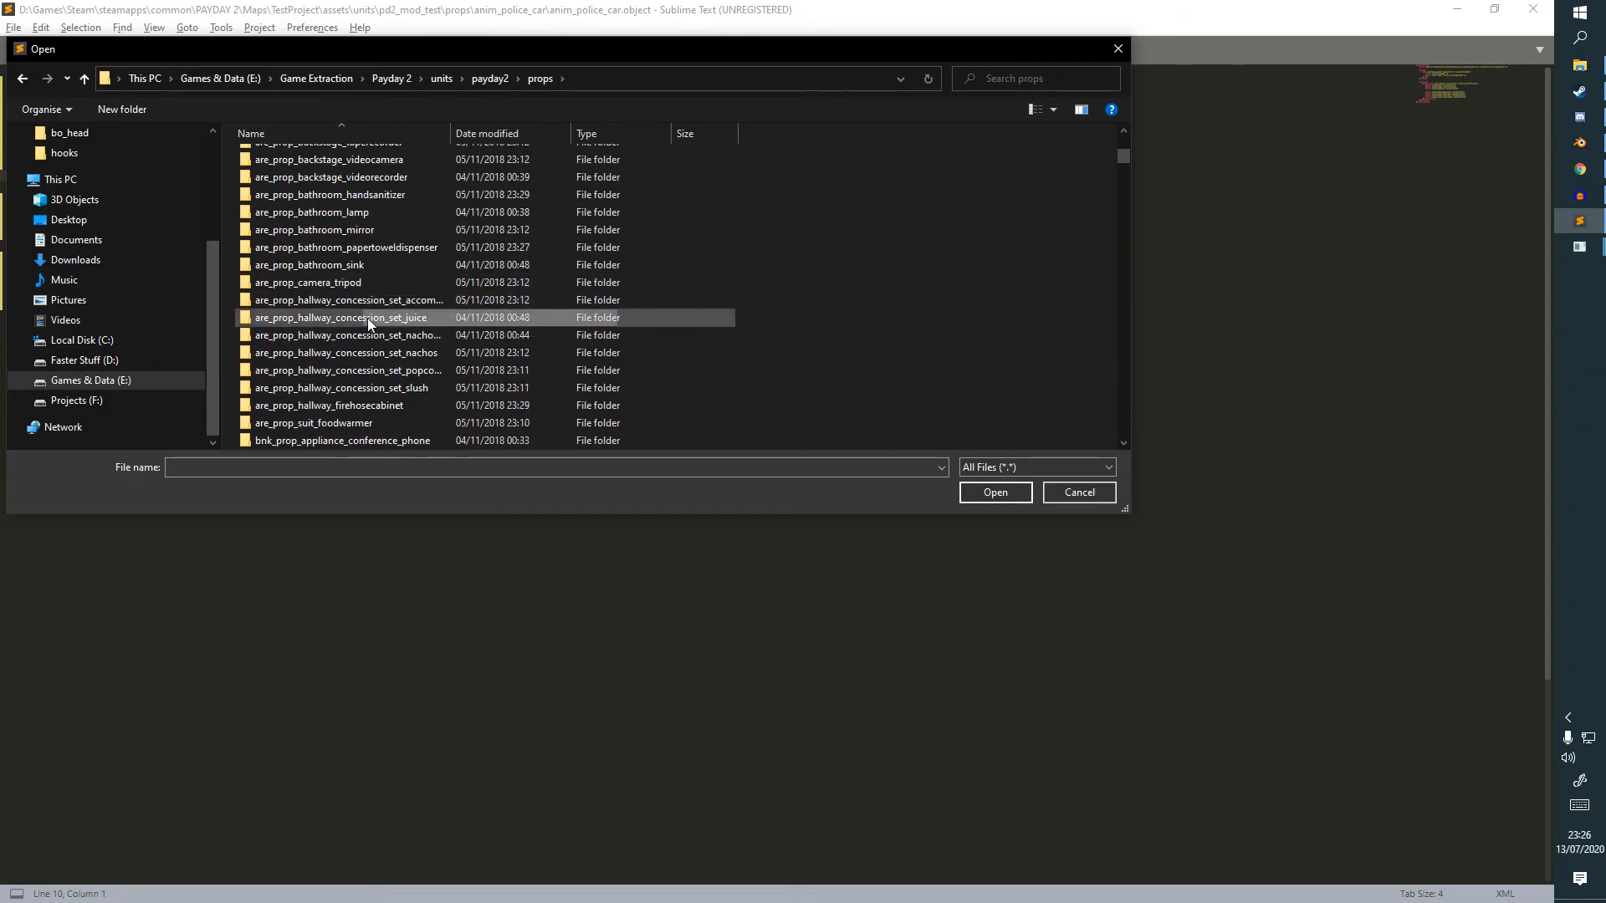
double_click(368, 317)
double_click(354, 246)
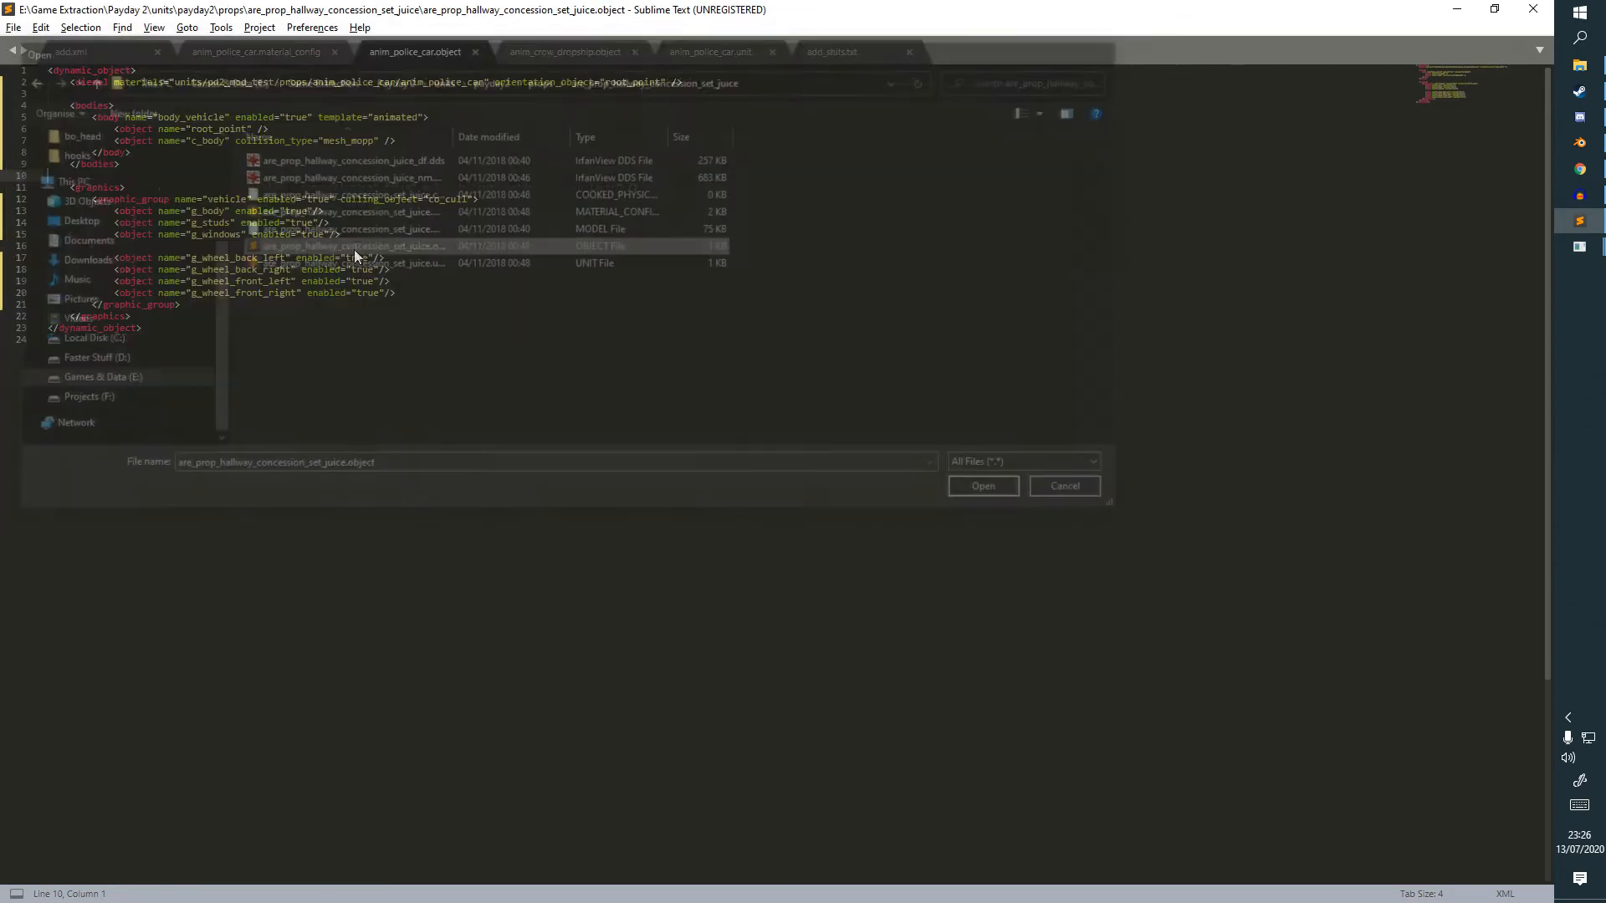
Copy the decal_surfaces block, close the reference file, and paste the block between the bodies and graphics sections of anim_police_car.object.
left_click_drag(164, 211, 70, 176)
key("ctrl+c")
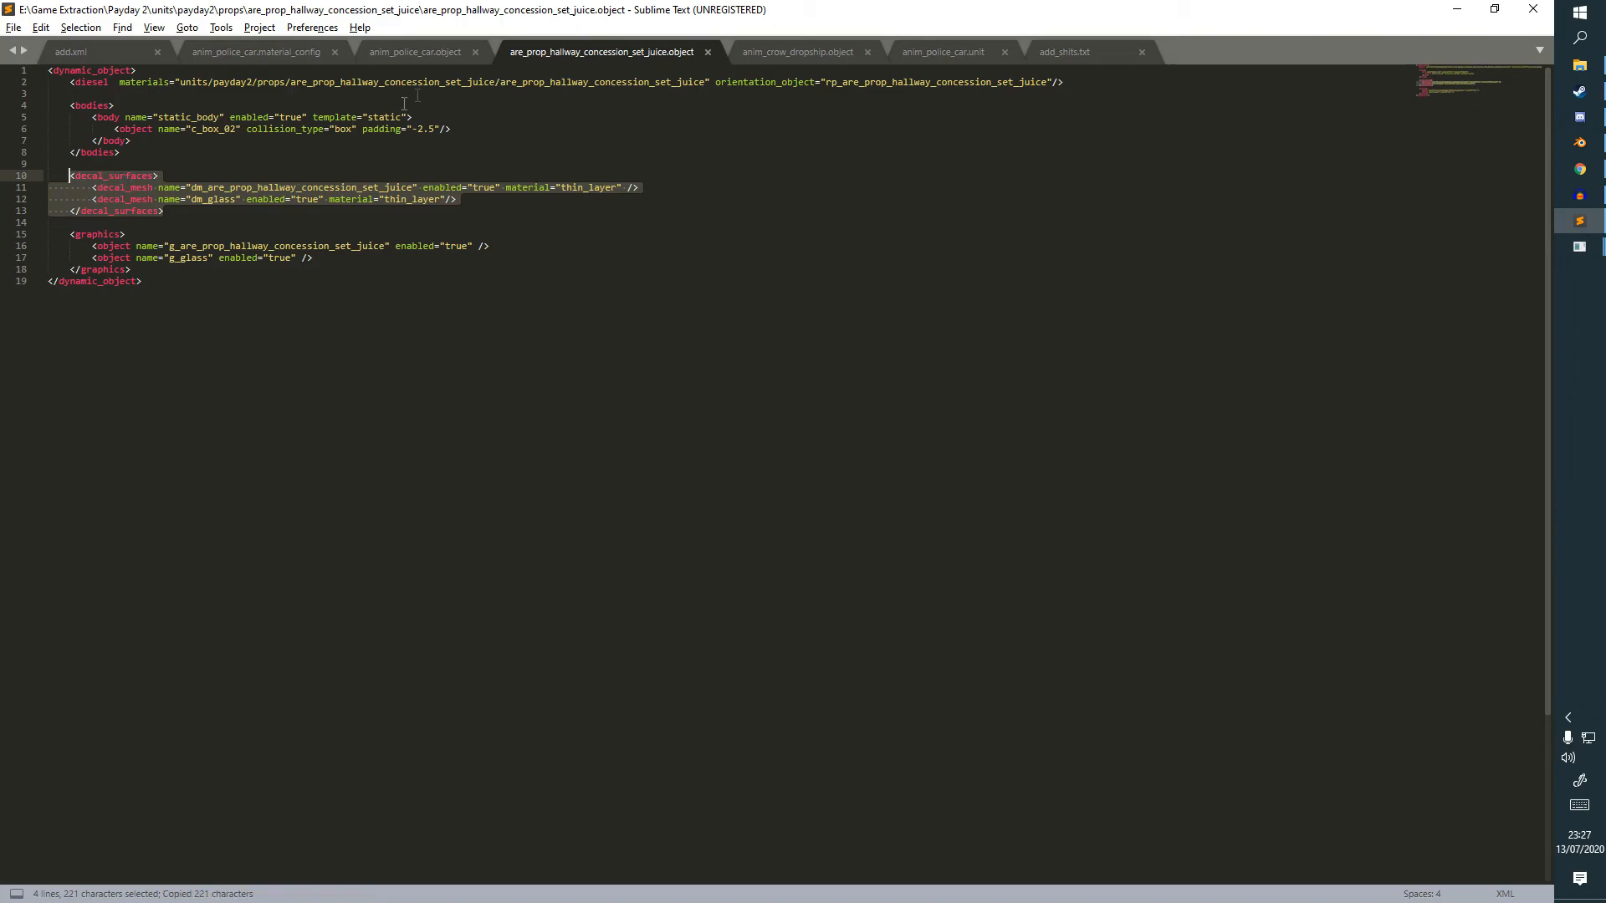
left_click(446, 54)
left_click(707, 52)
key("Return")
key("ctrl+v")
key("Return")
left_click(235, 246)
left_click(227, 236)
Delete the dm_are_prop_hallway_concession_set_juice decal mesh line and tidy the indentation of the remaining line.
left_click_drag(645, 201, 247, 211)
left_click(436, 209)
left_click_drag(743, 194, 44, 197)
key("BackSpace")
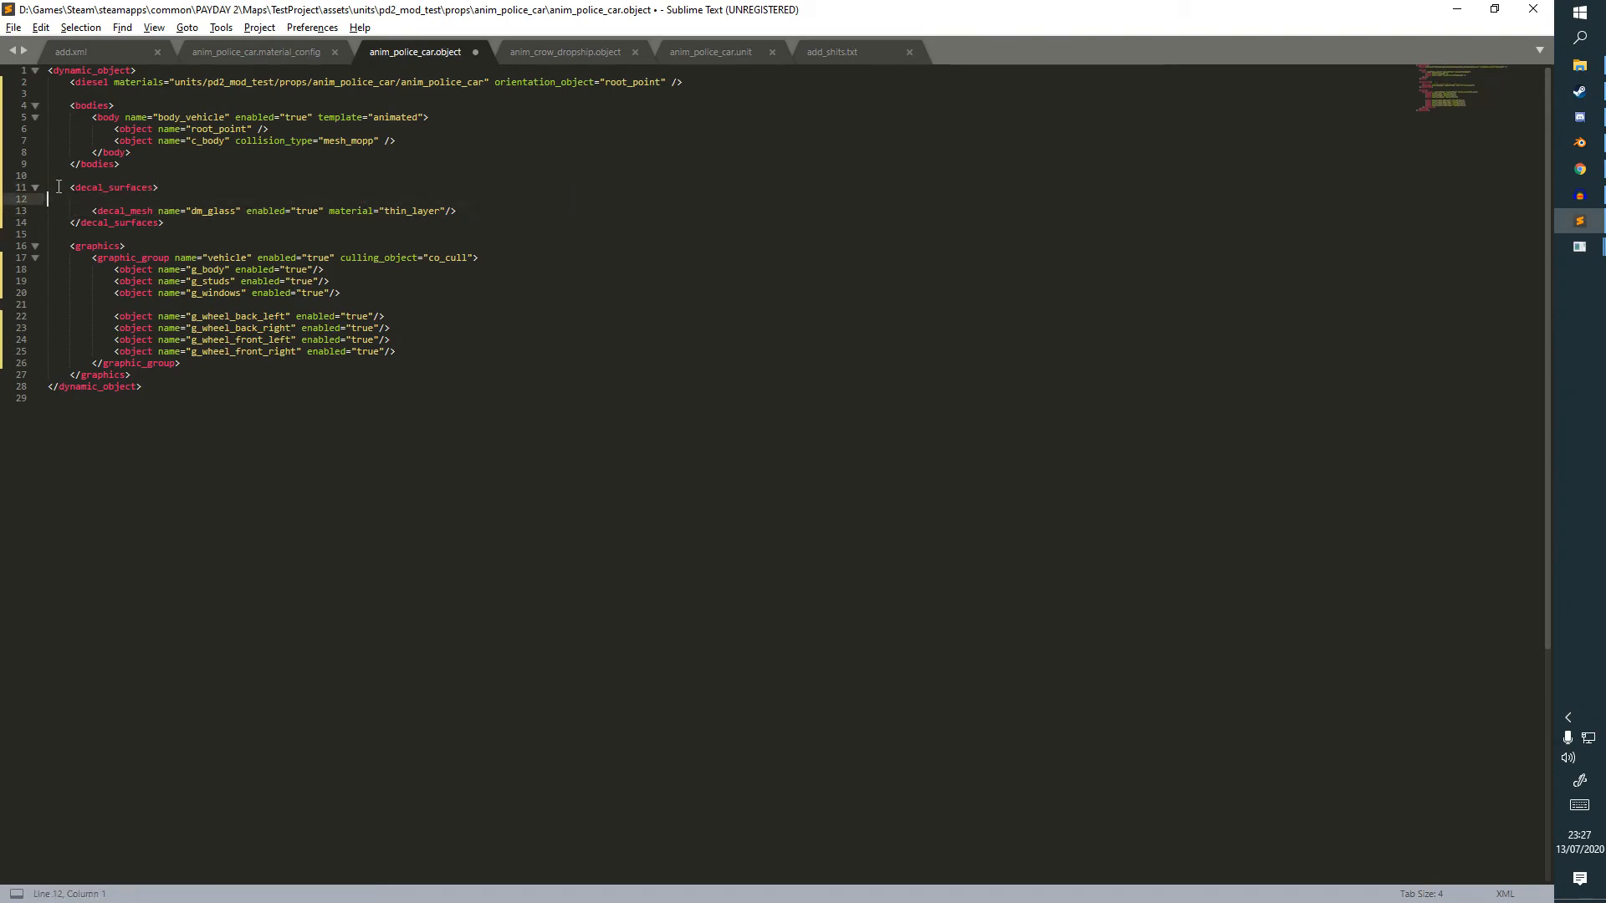
key("BackSpace")
left_click(158, 212)
key("ctrl+a")
left_click(251, 186)
left_click_drag(93, 200, 48, 199)
key("BackSpace")
key("Tab")
key("Tab")
Set the remaining decal mesh's name to dm_body and save anim_police_car.object.
left_click(188, 188)
type("a")
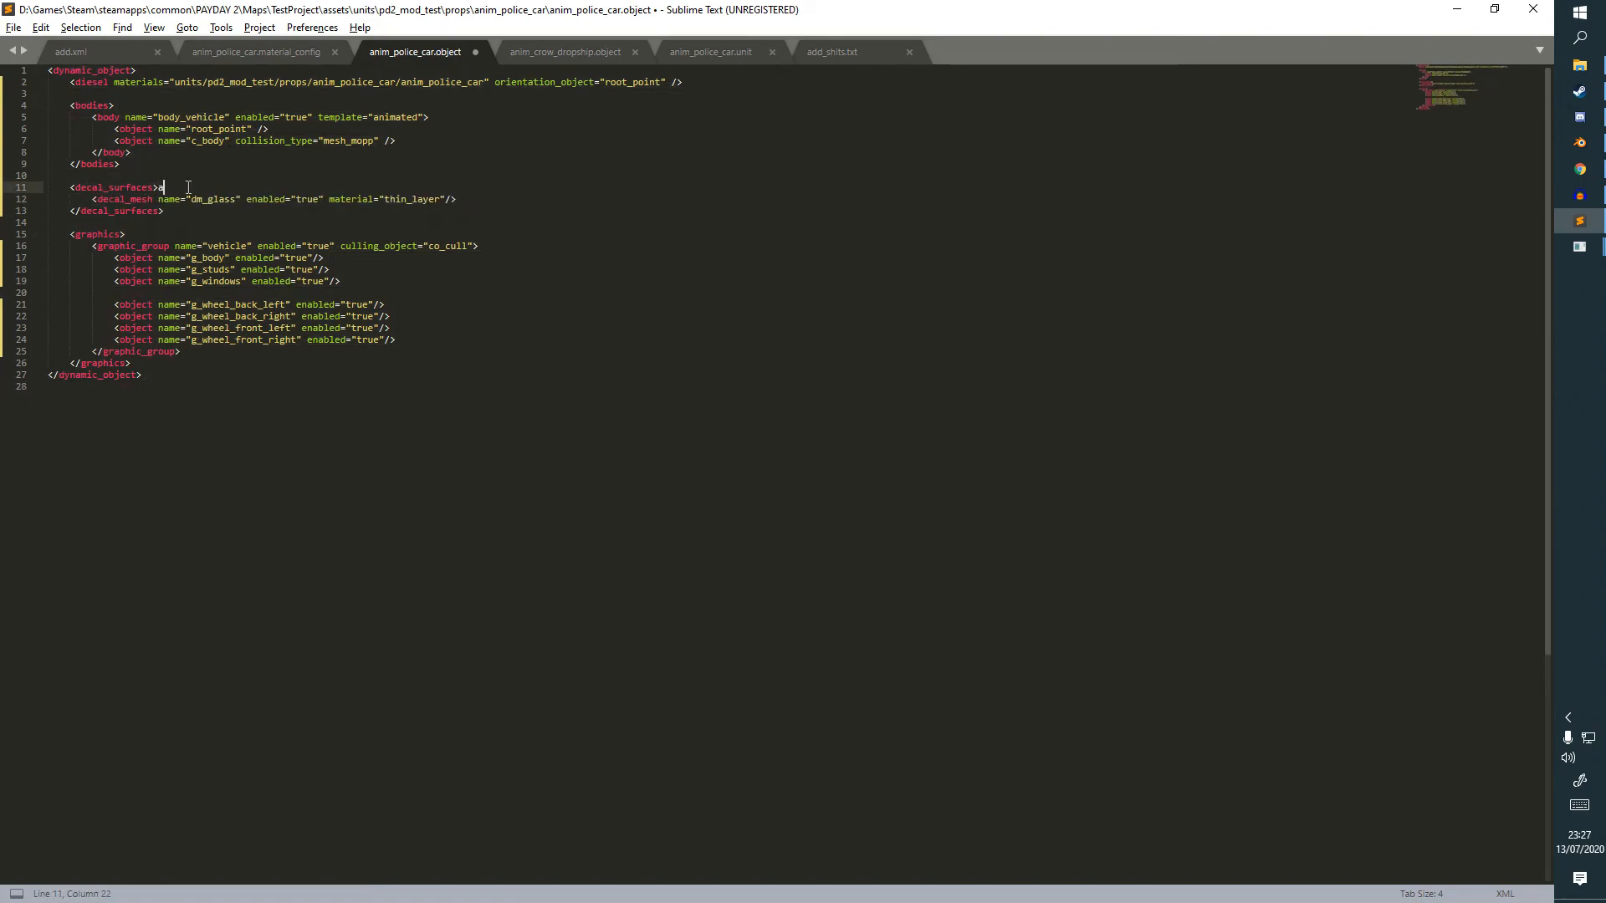
key("ctrl+d")
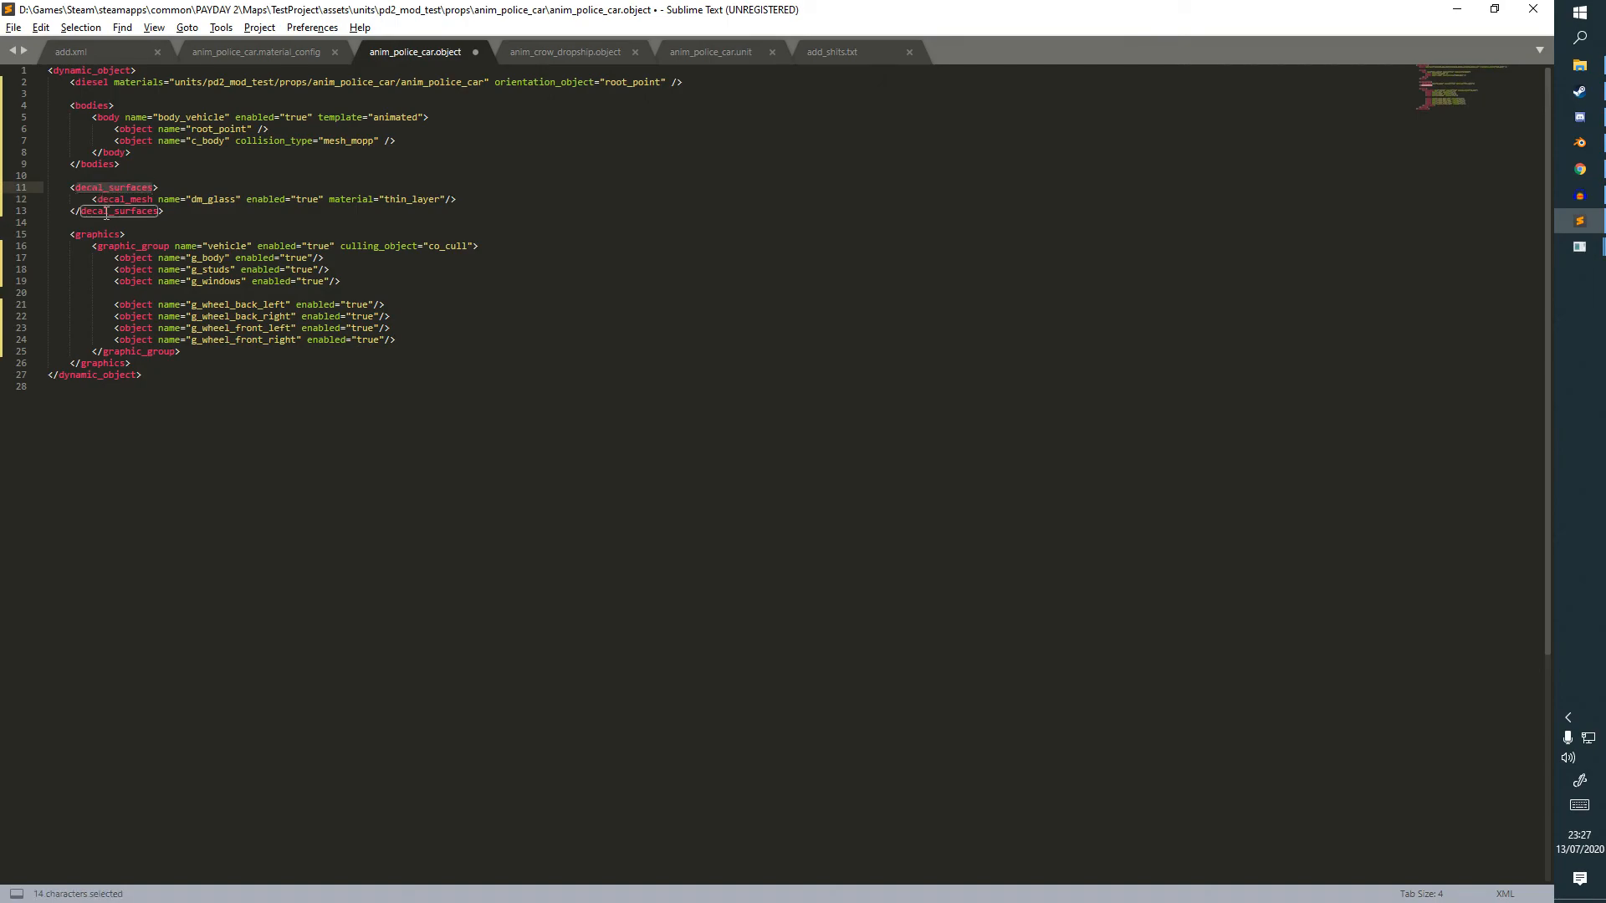
double_click(117, 200)
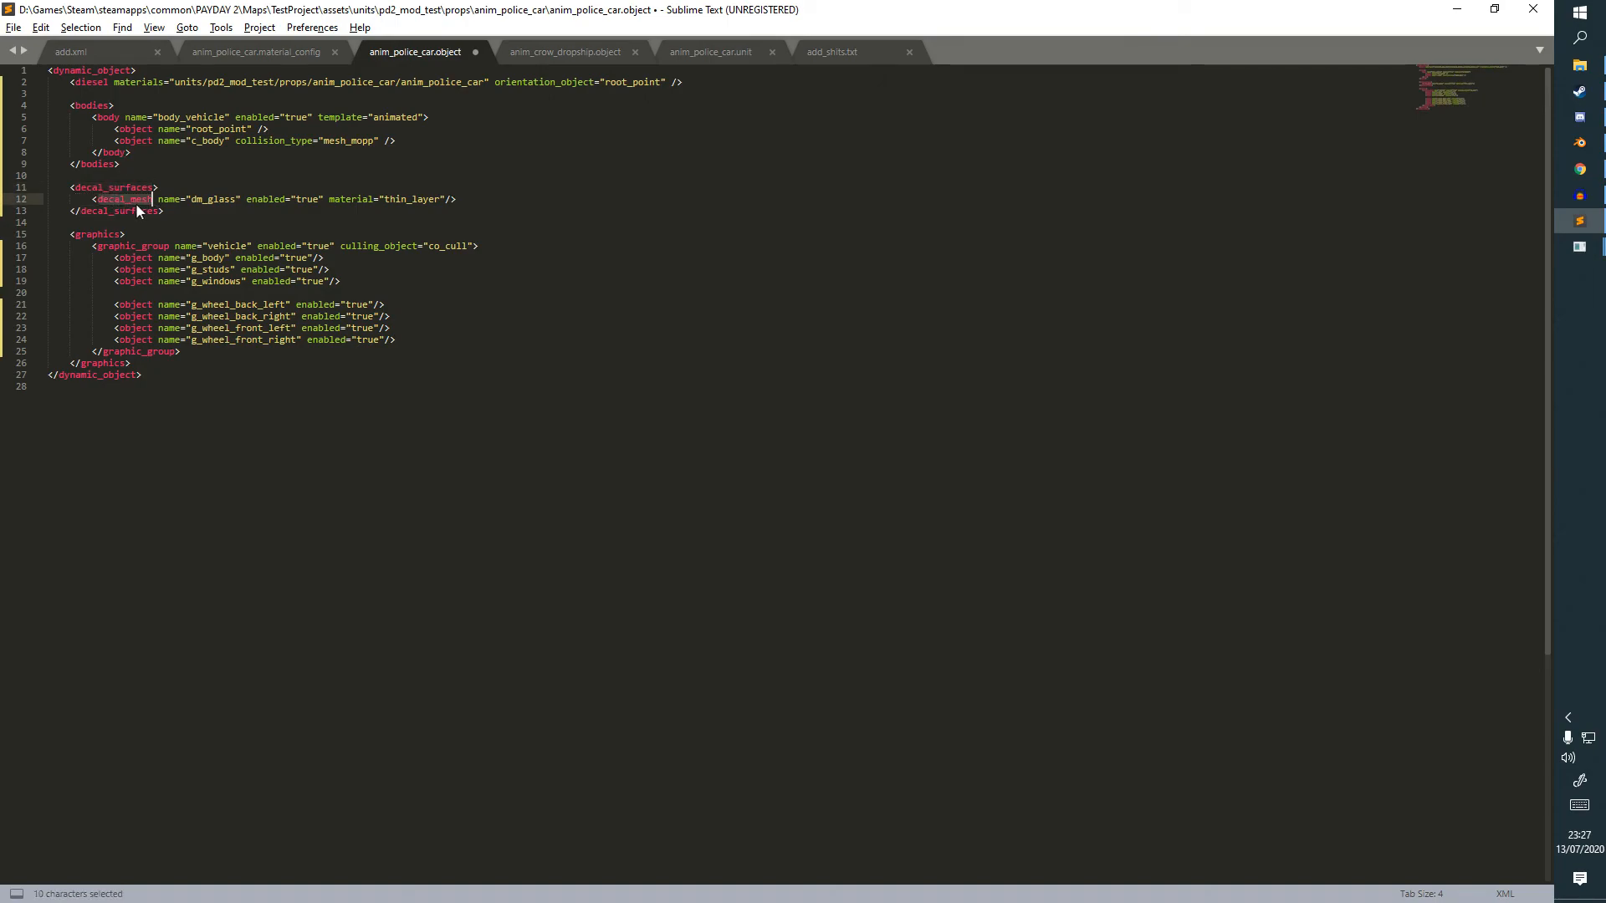
double_click(201, 199)
key("alt+Tab")
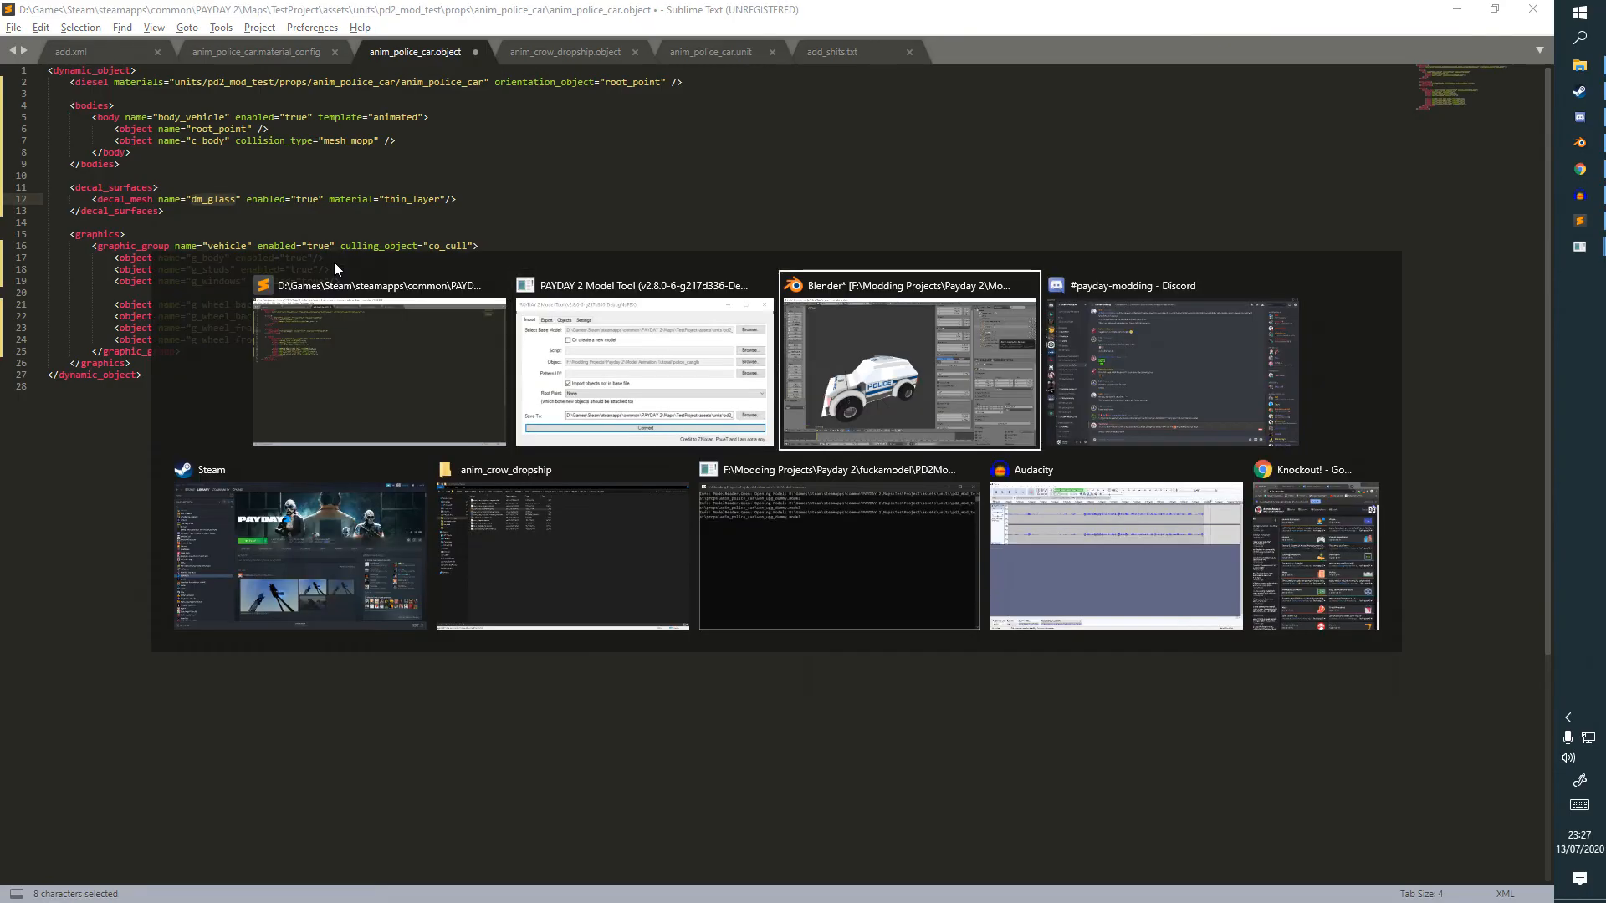
key("alt+Tab")
type("dm_body")
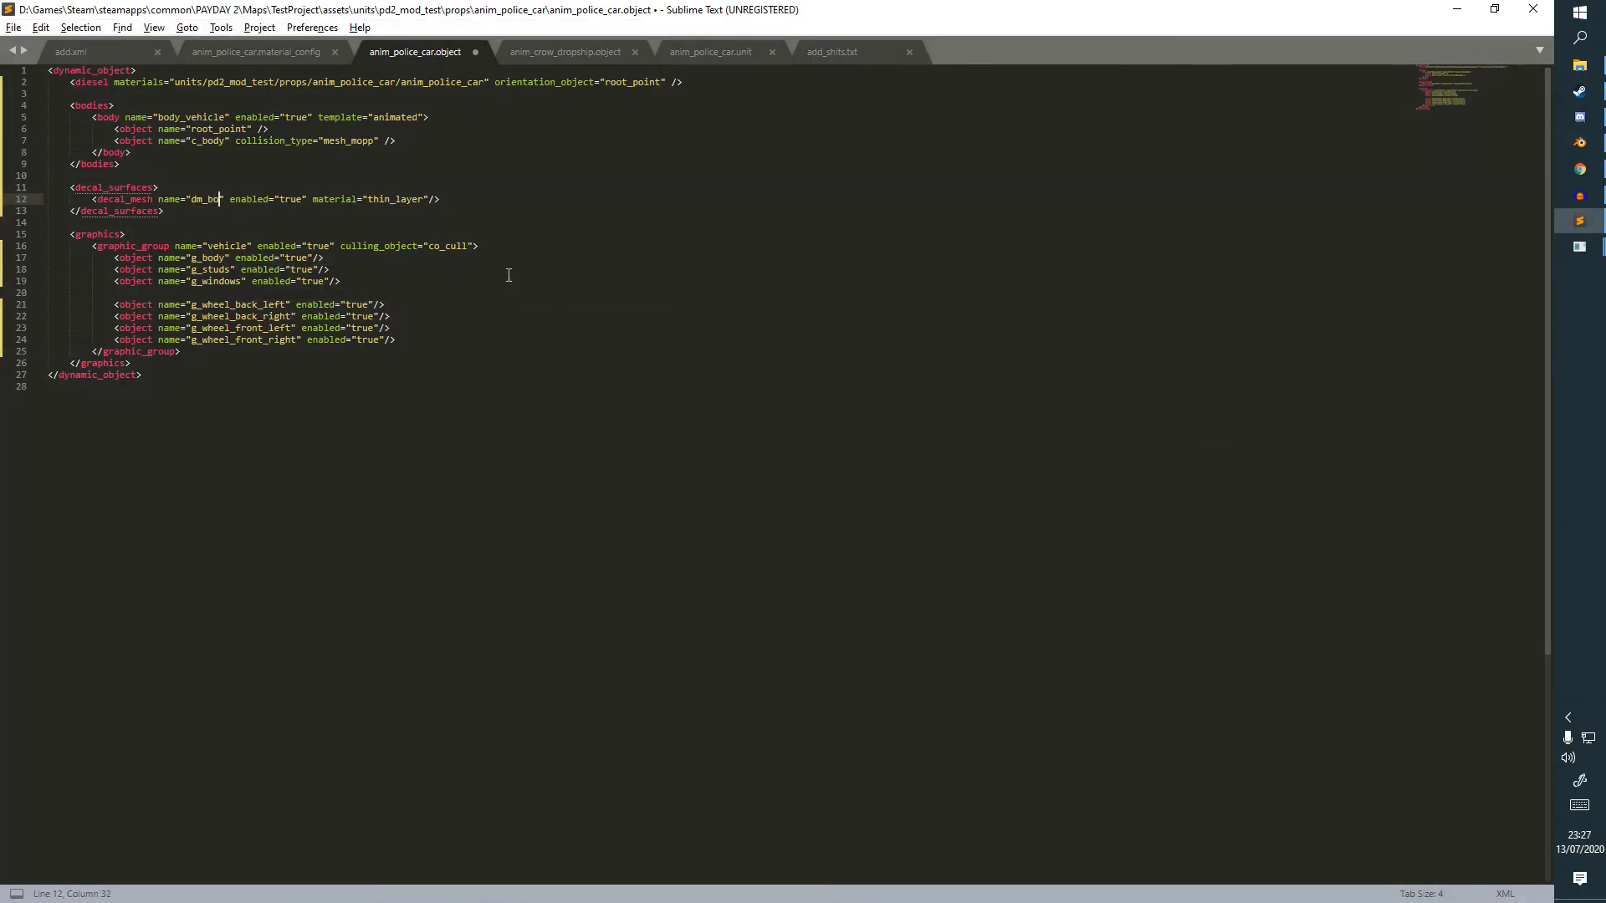
double_click(408, 201)
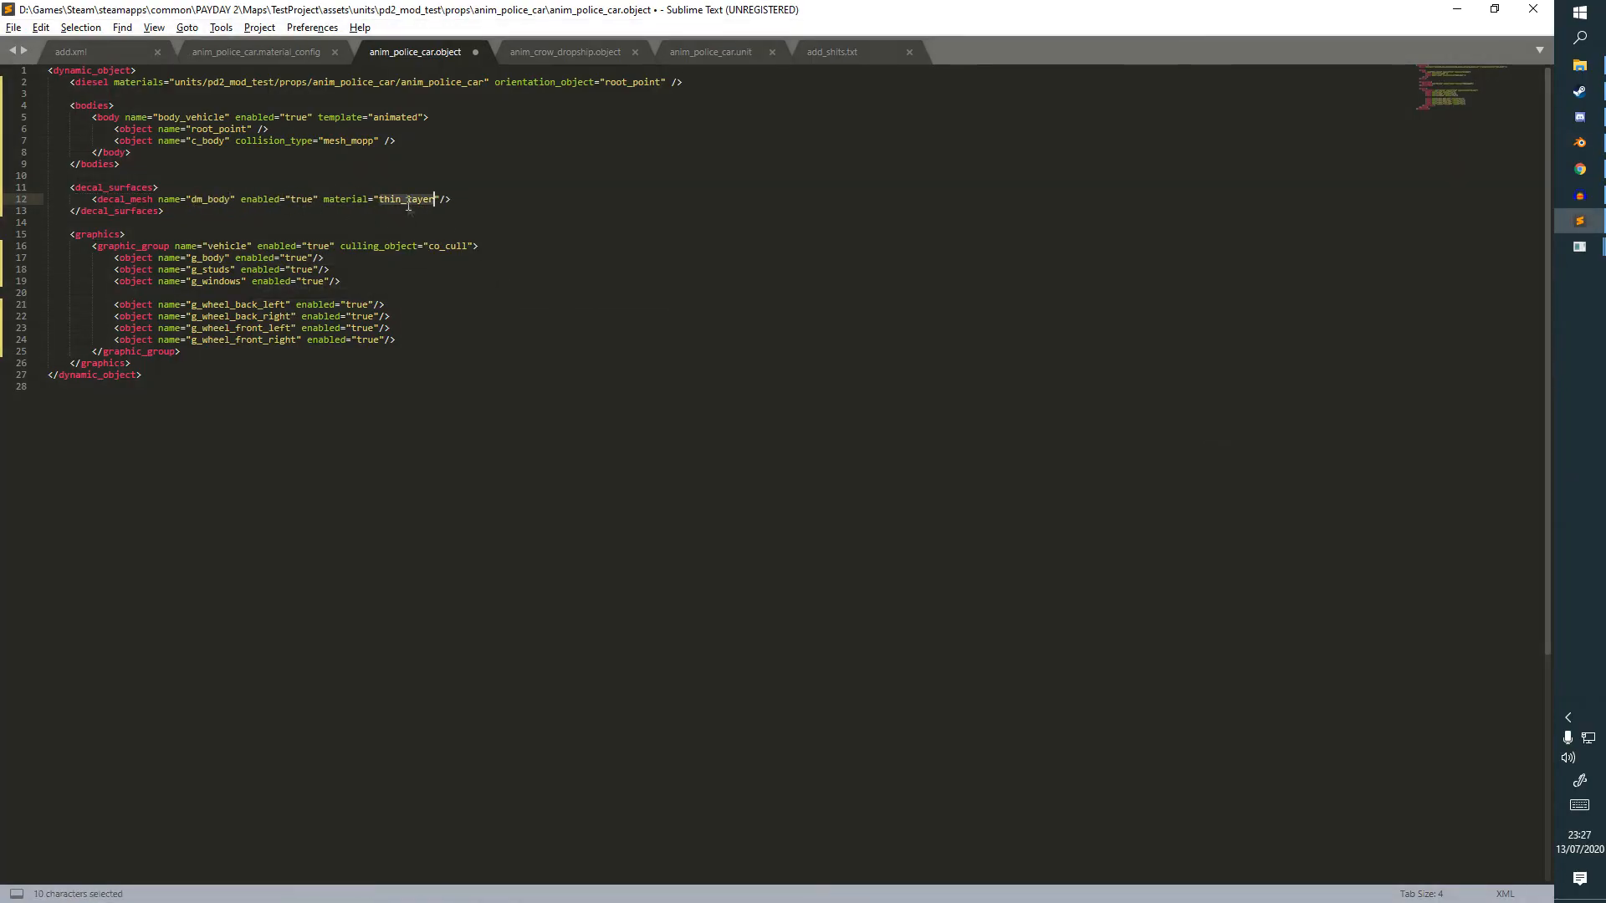
key("ctrl+s")
key("ctrl+s")
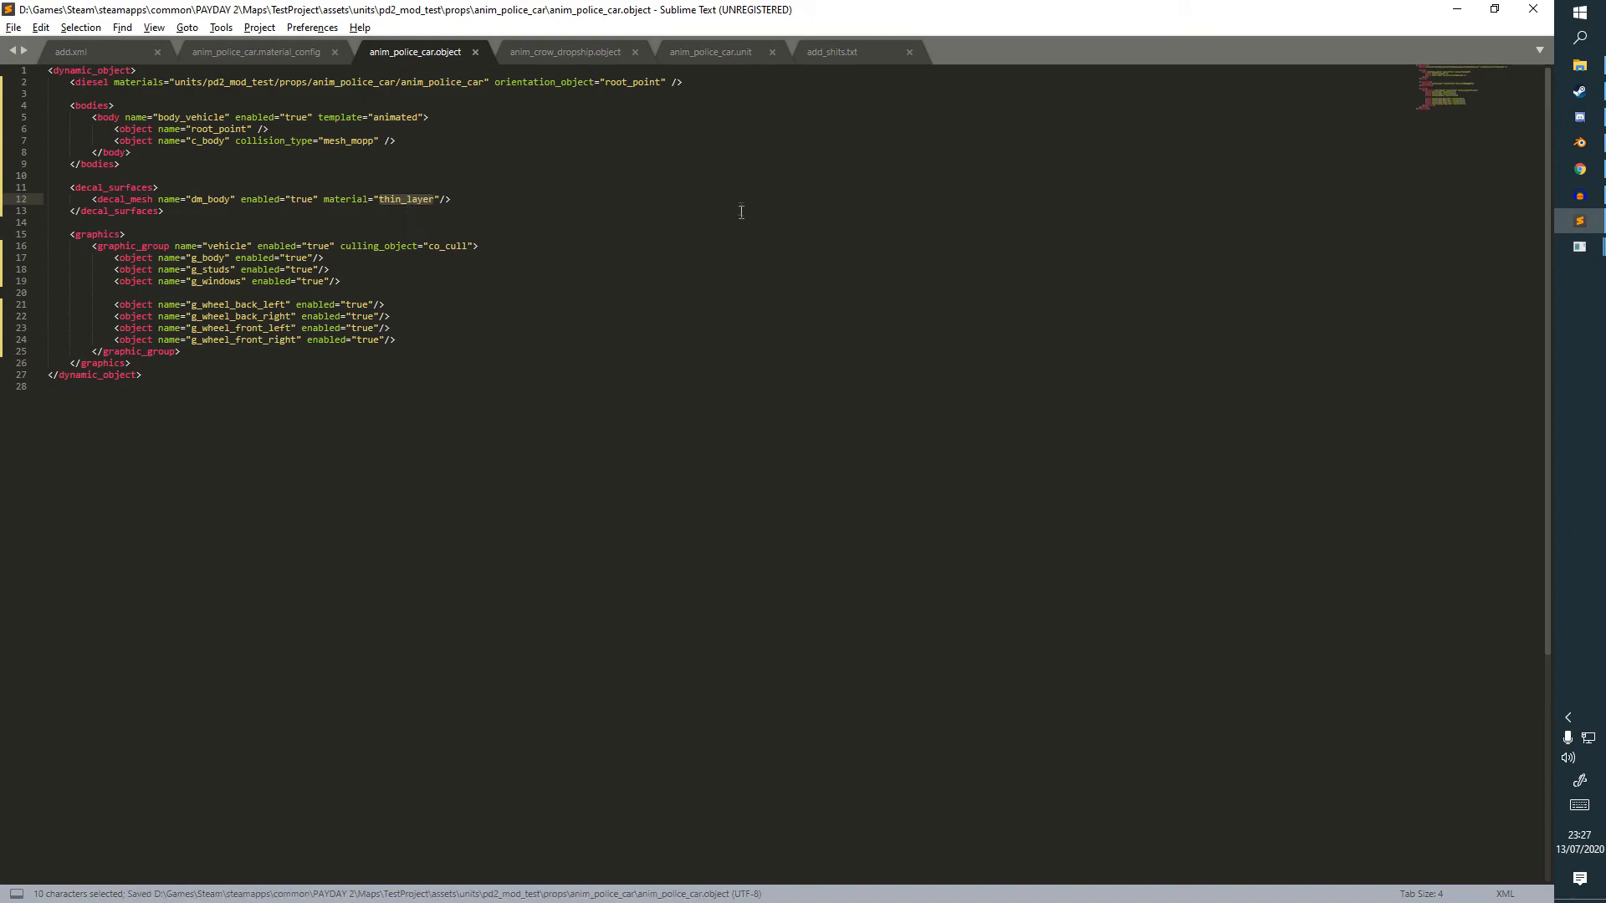
Switch to Steam and launch PAYDAY 2 from the library.
left_click(1579, 91)
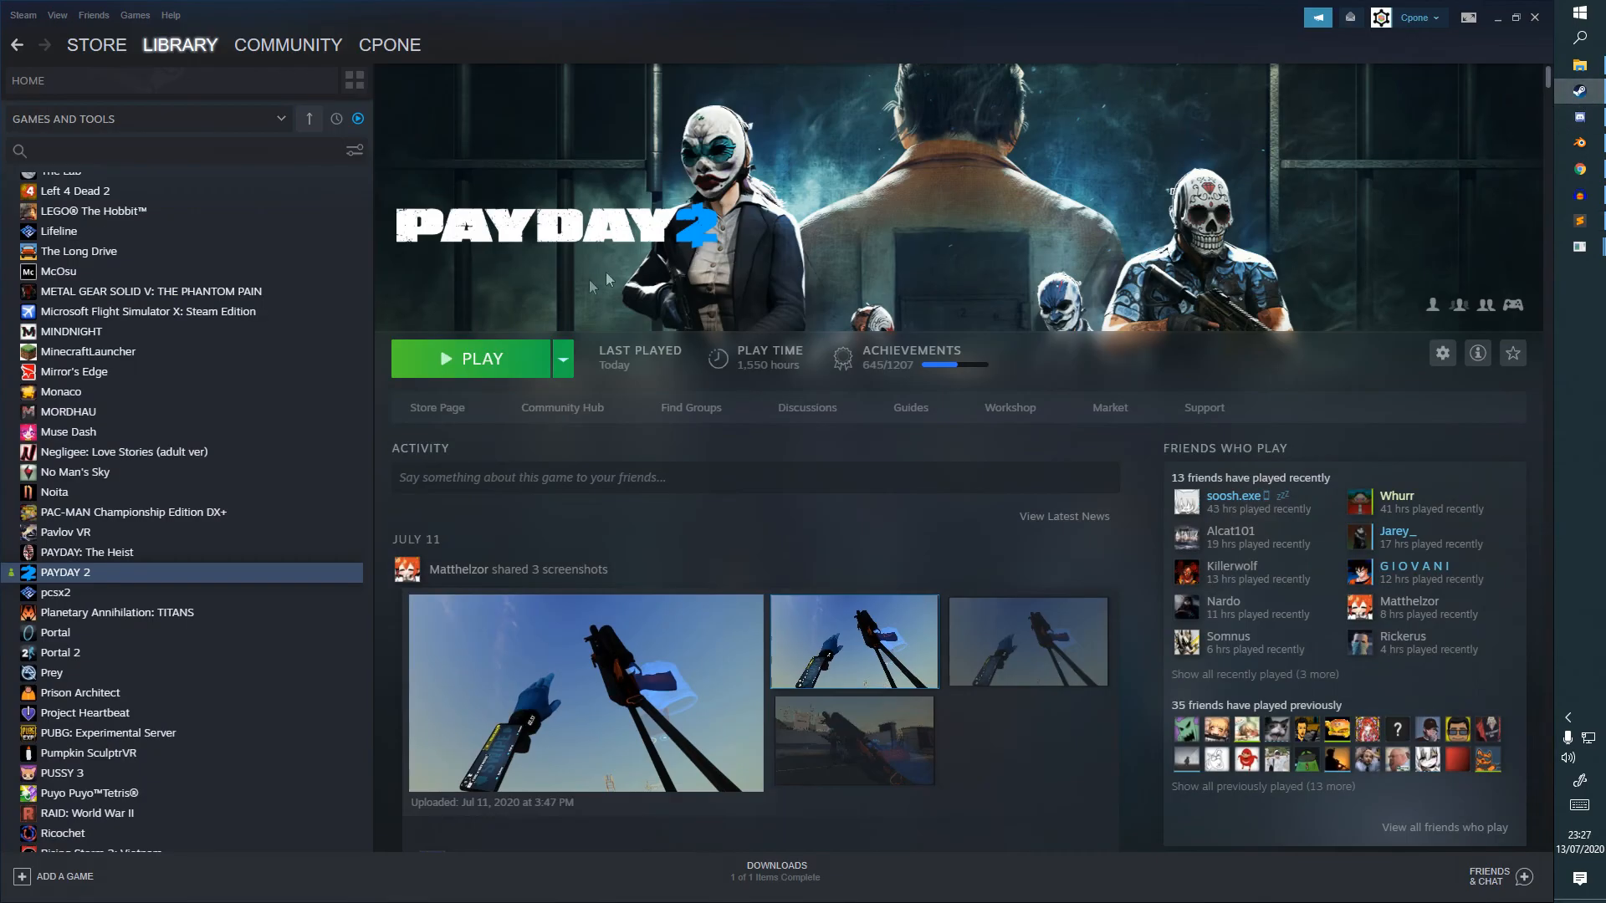
left_click(466, 359)
left_click(778, 505)
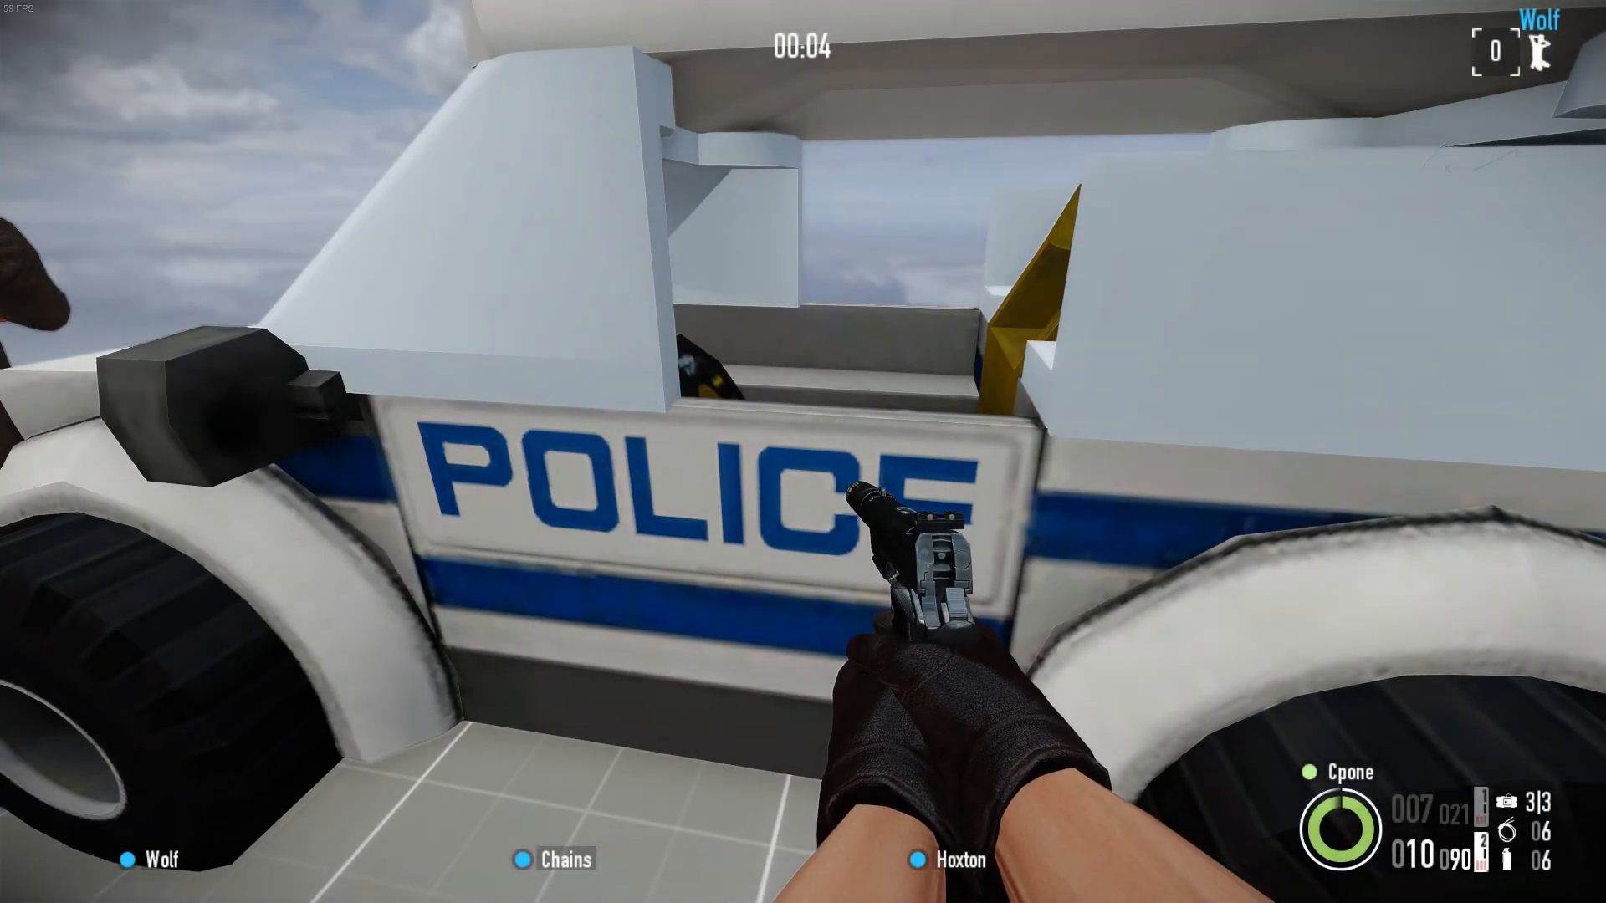
Fire the pistol repeatedly at the police car's POLICE door panel to test bullet decals, and reload.
right_click(803, 452)
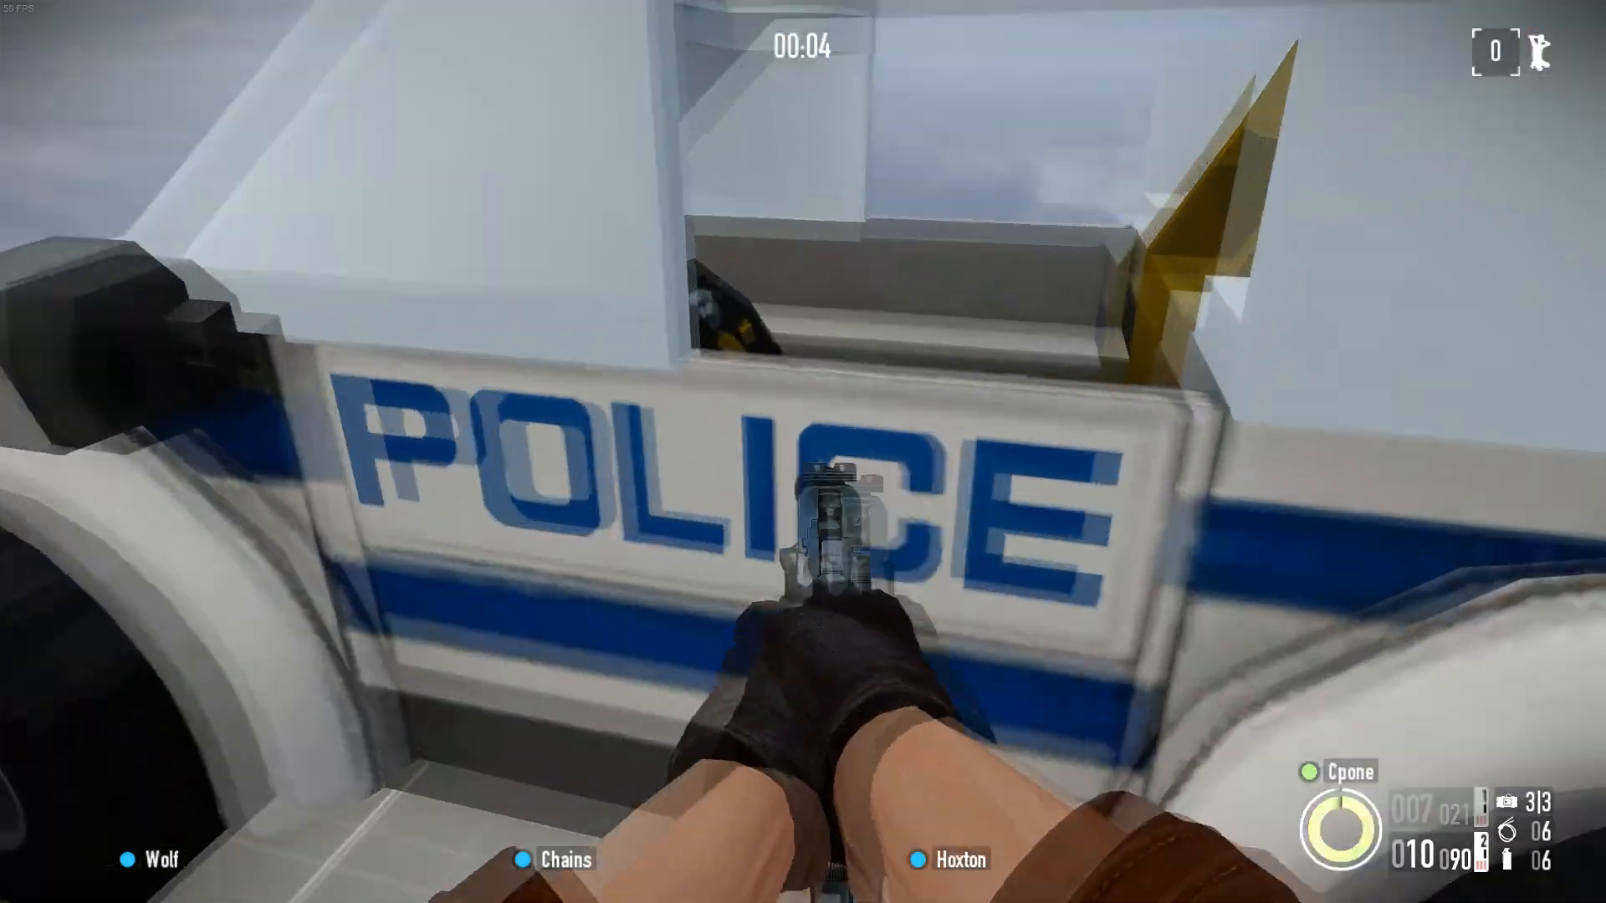
left_click(803, 451)
left_click(803, 452)
left_click(803, 451)
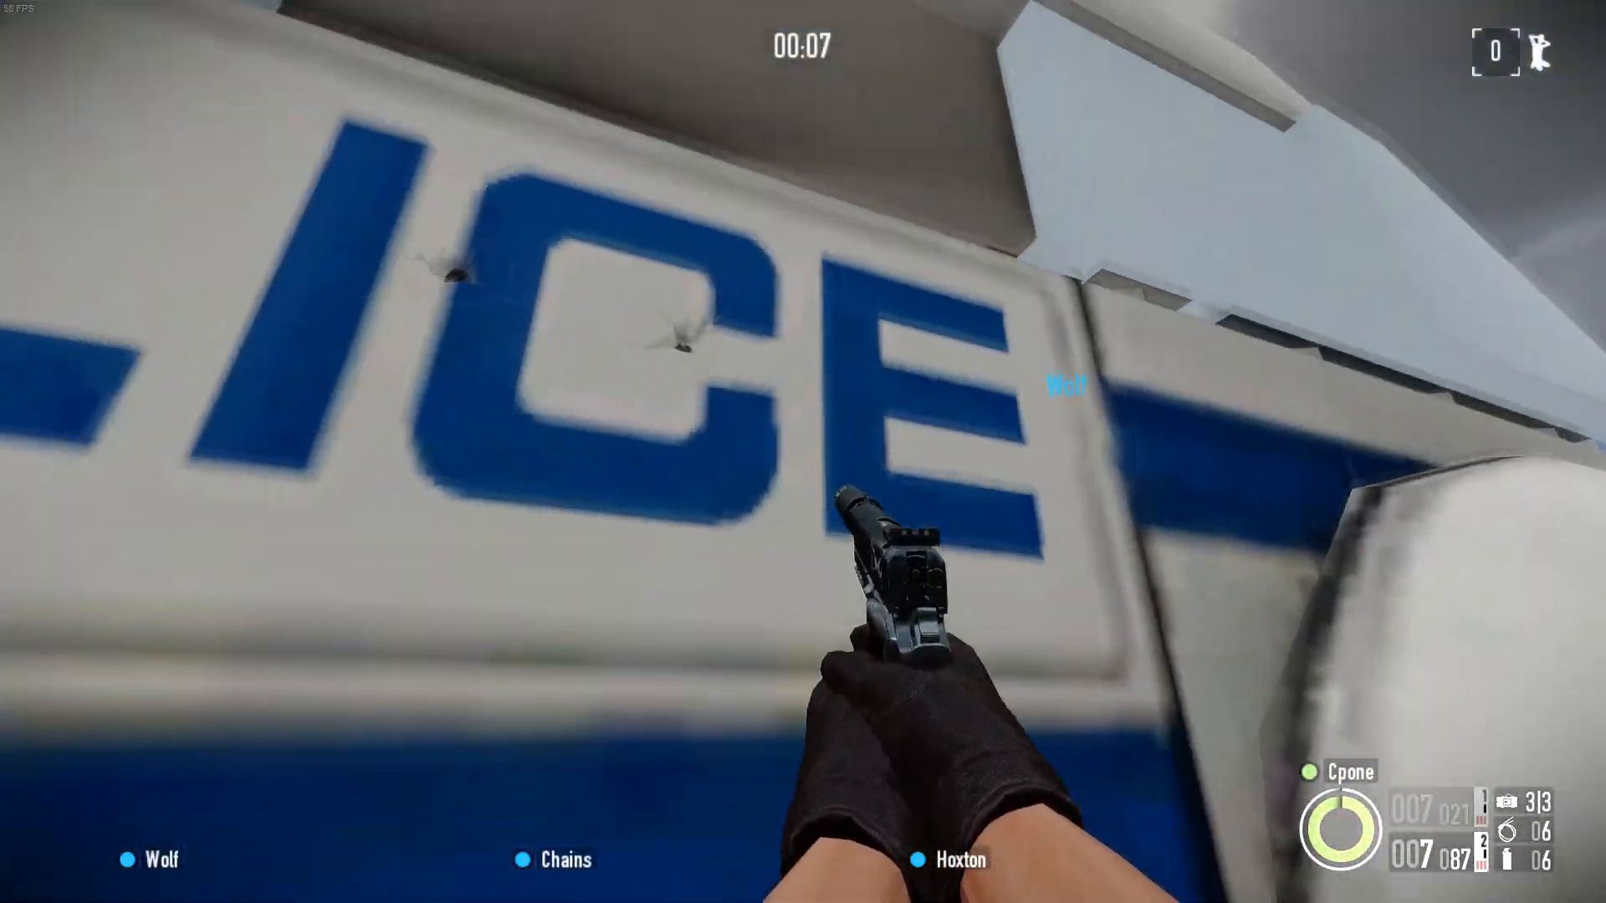
left_click(803, 452)
left_click(803, 452)
left_click(803, 452)
left_click(803, 451)
left_click(803, 452)
key("r")
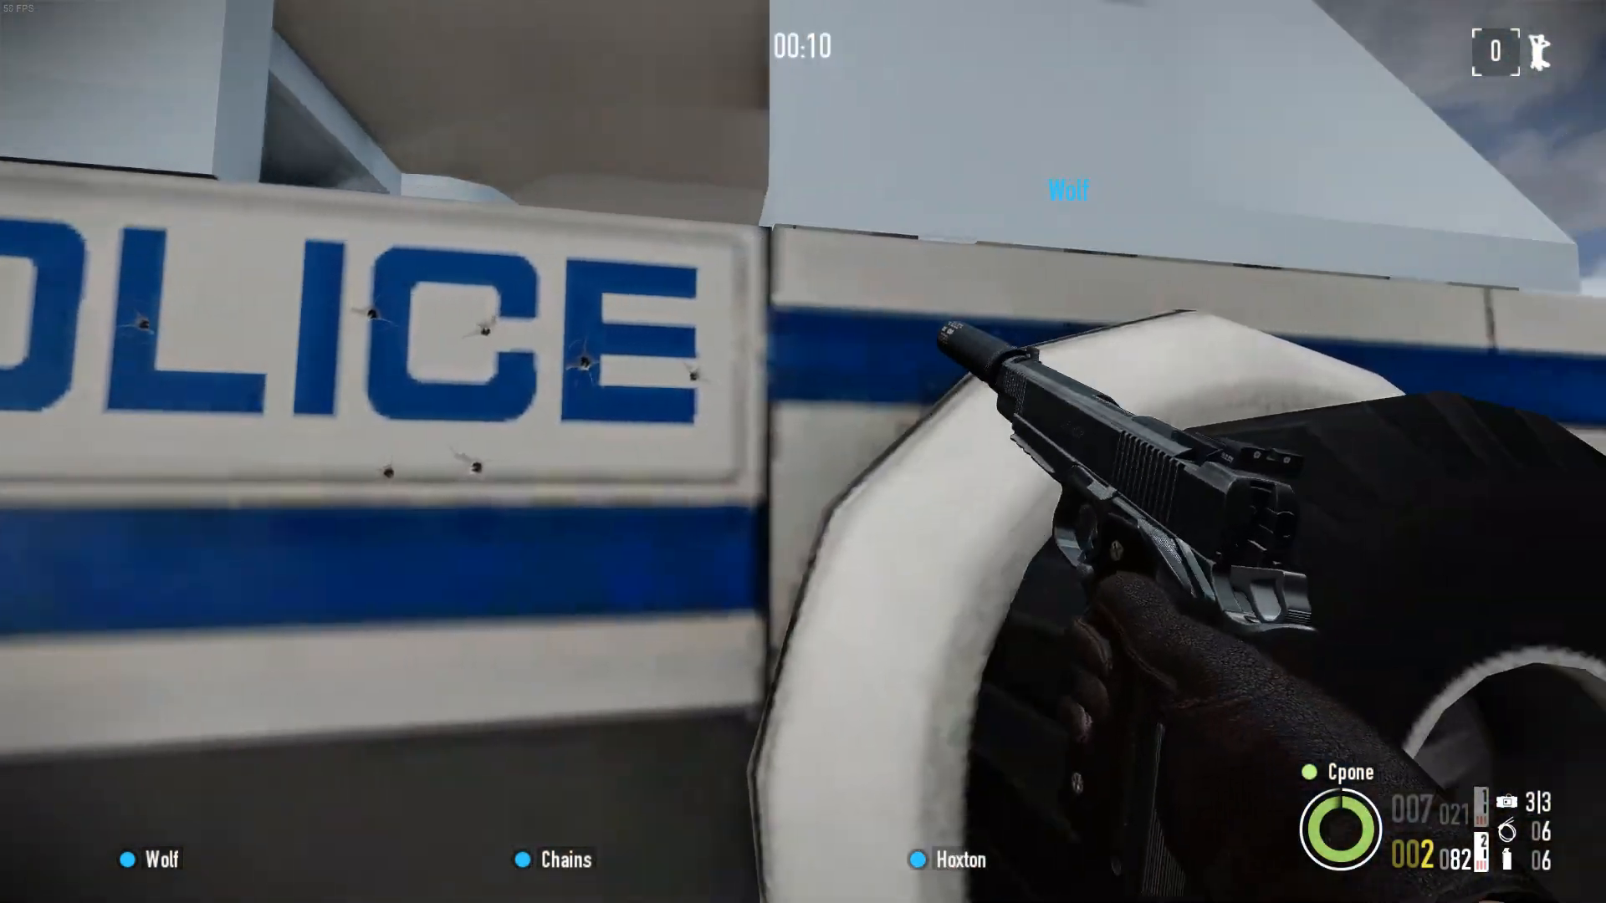
Examine the bullet holes on the police car's door panel up close and from different angles.
key("w")
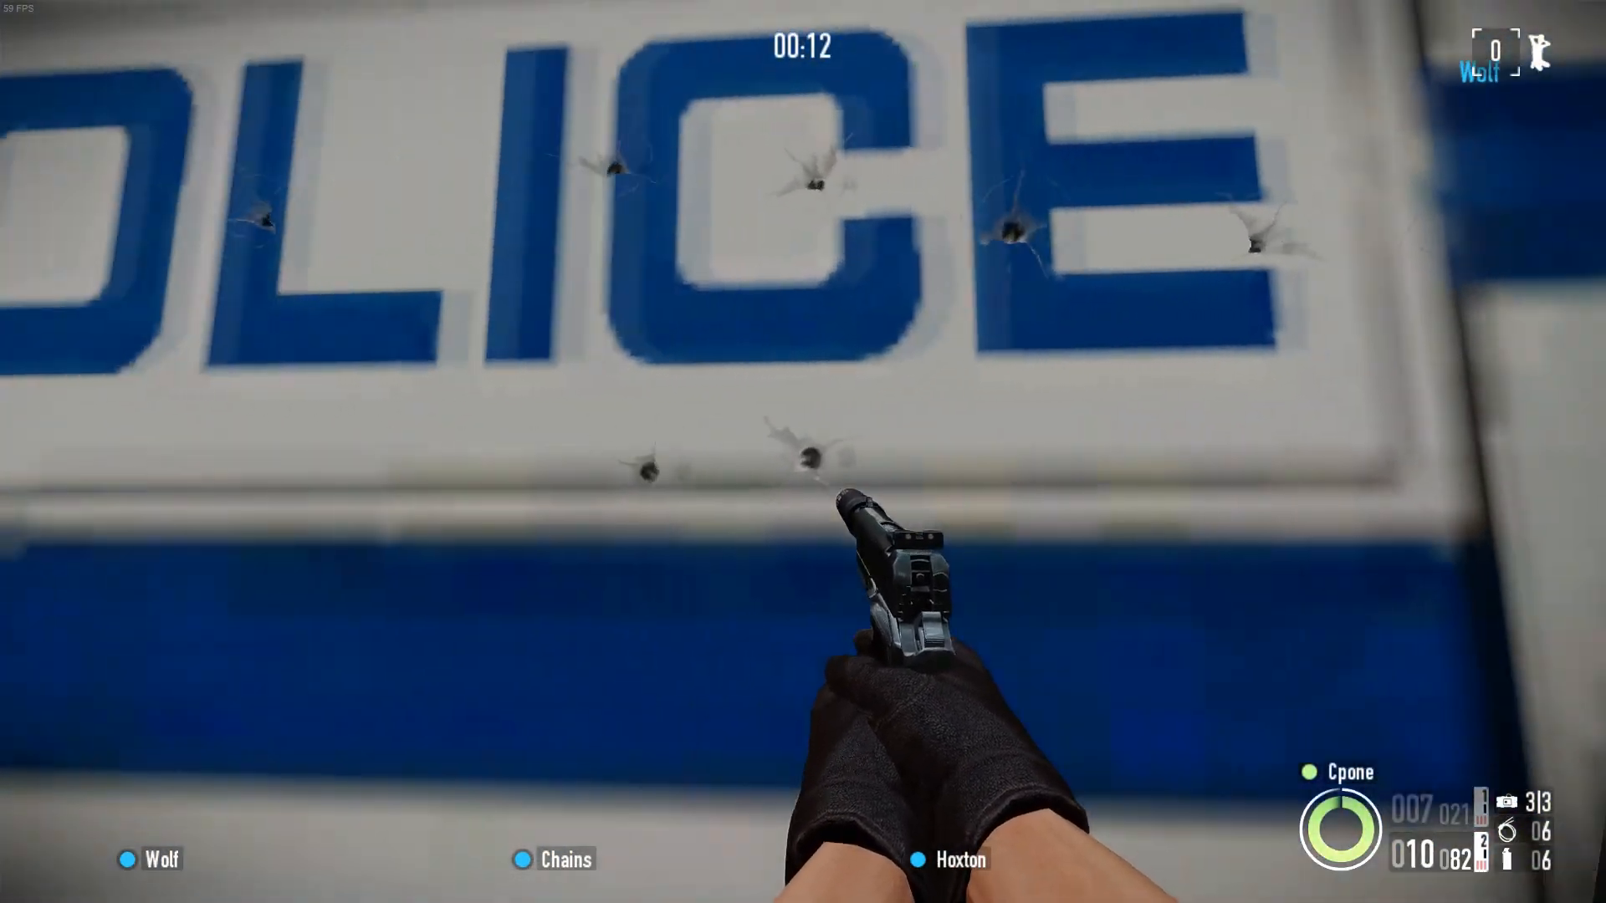
key("a")
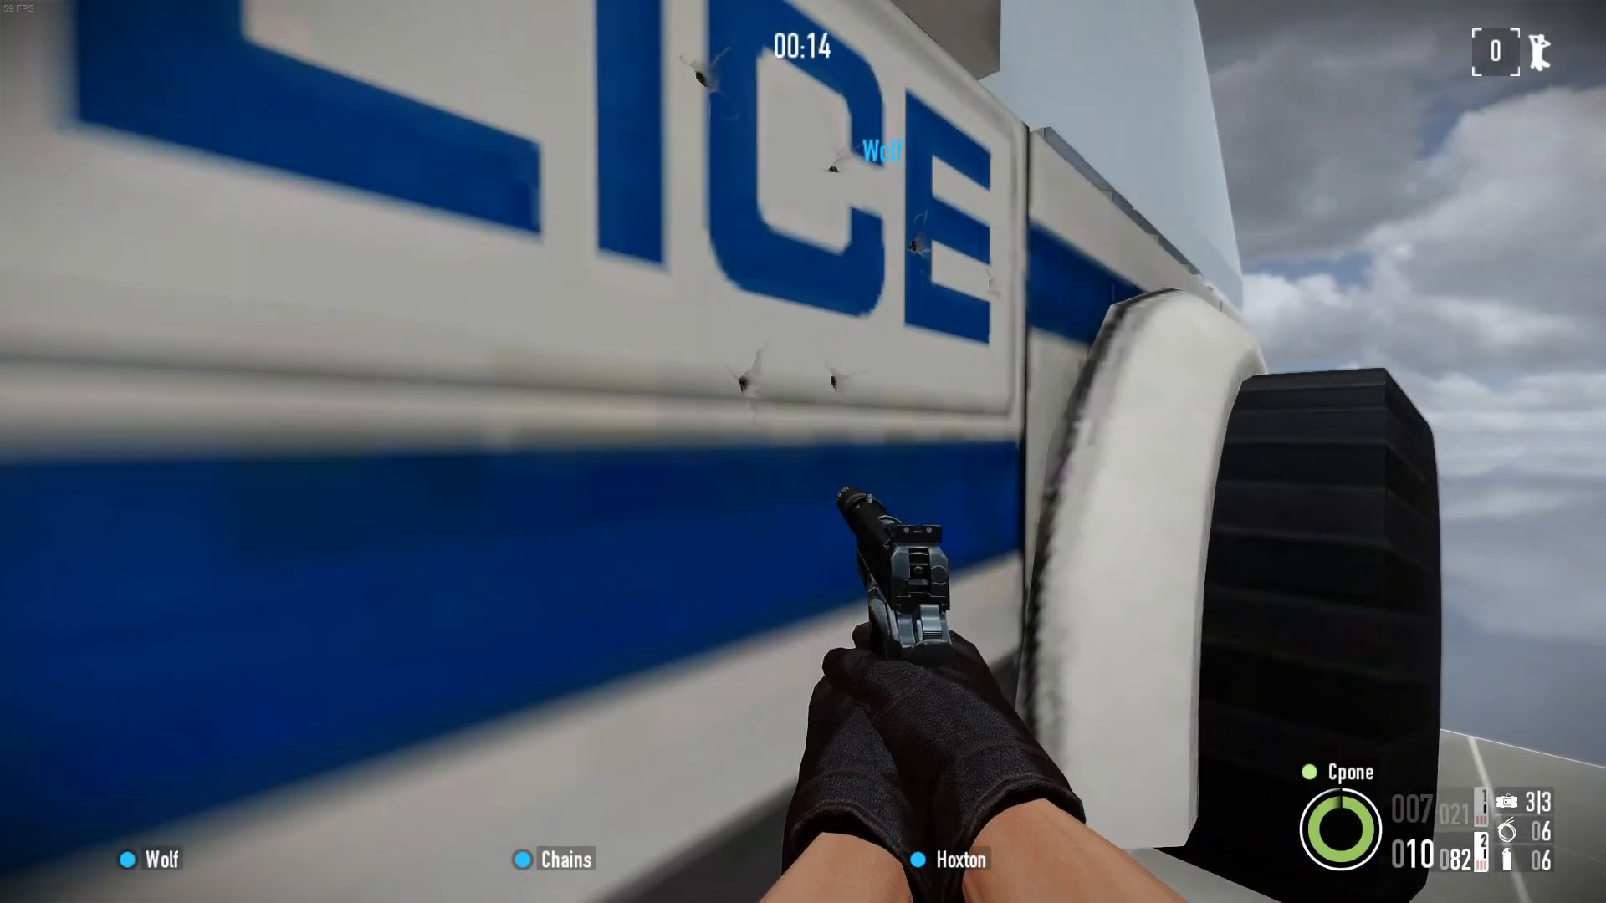
key("d")
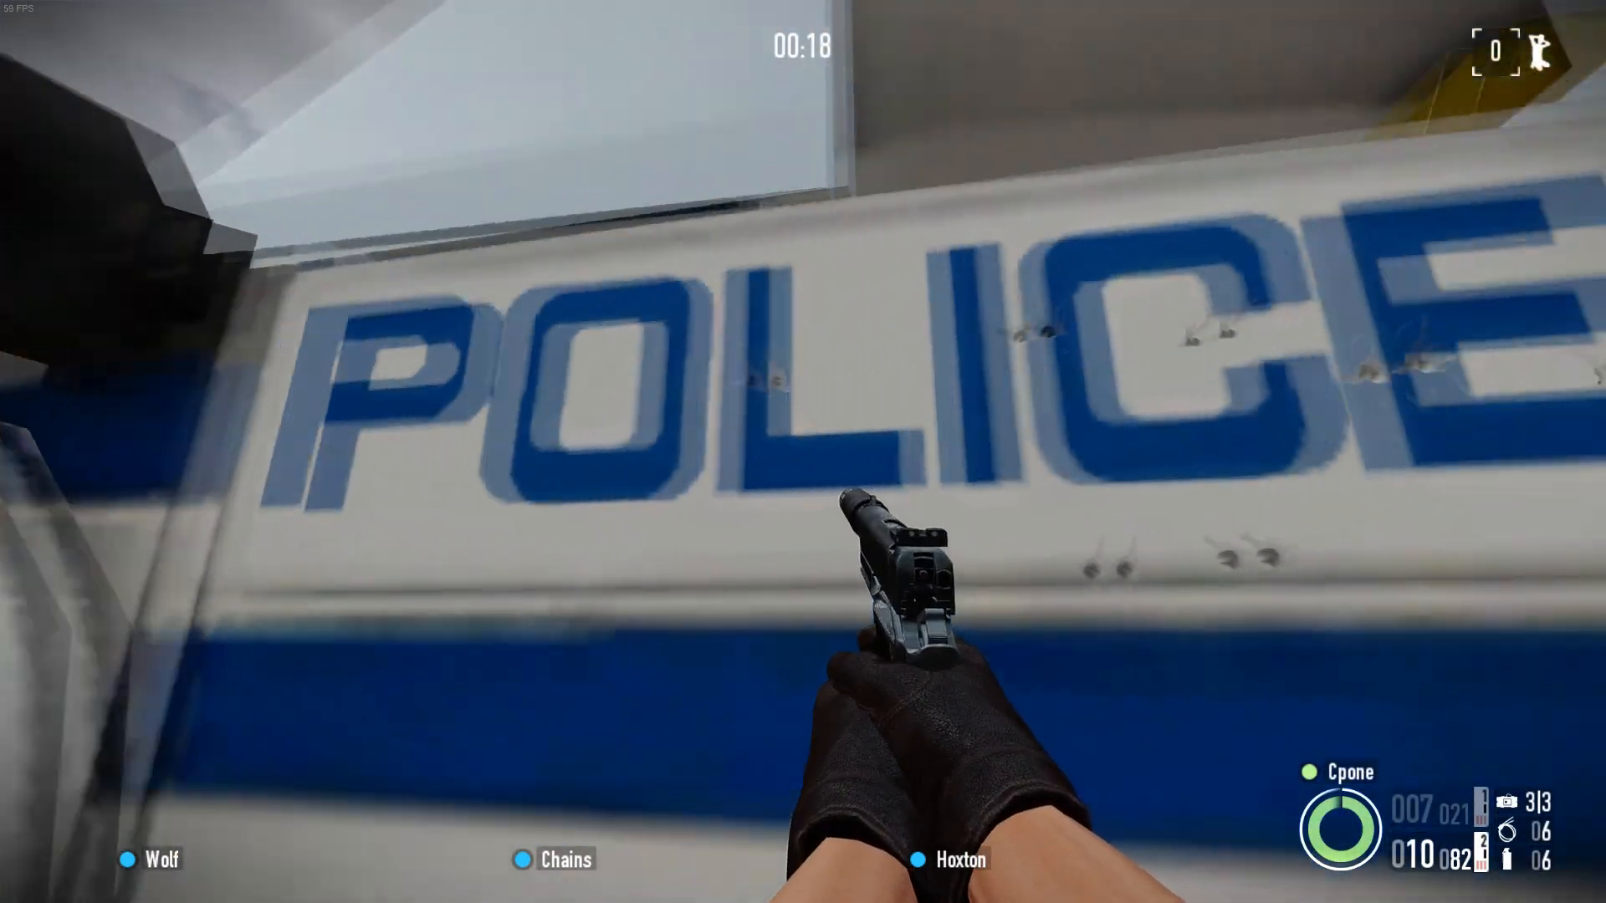
key("w")
Test bullet impacts on the car's window sections with the pistol and the shotgun.
key("4")
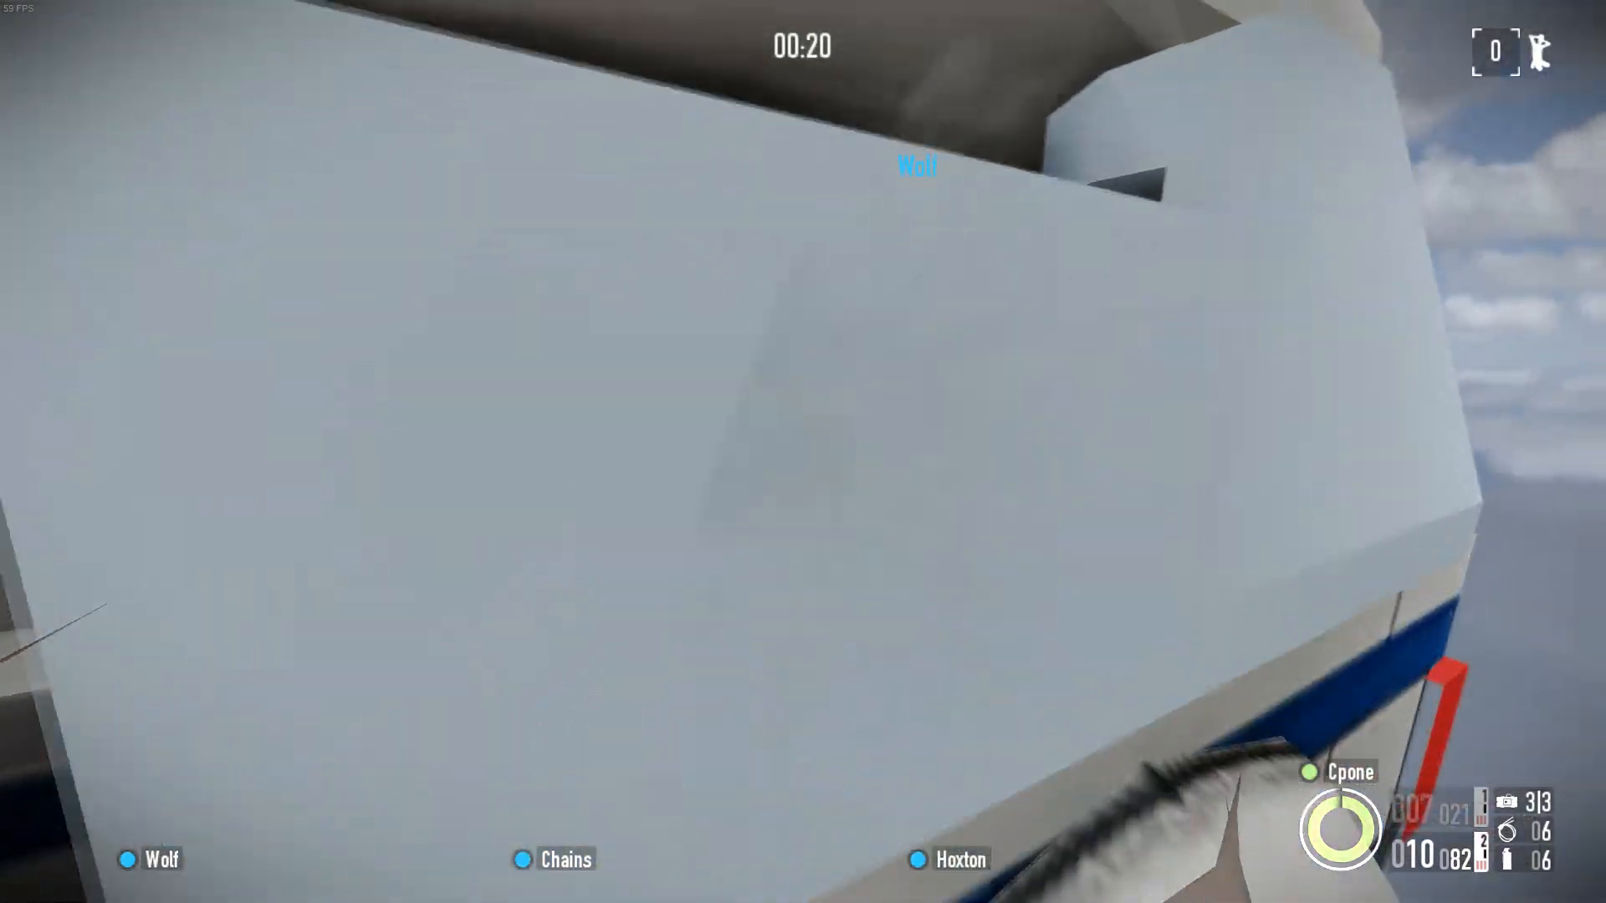
key("s")
key("s")
key("1")
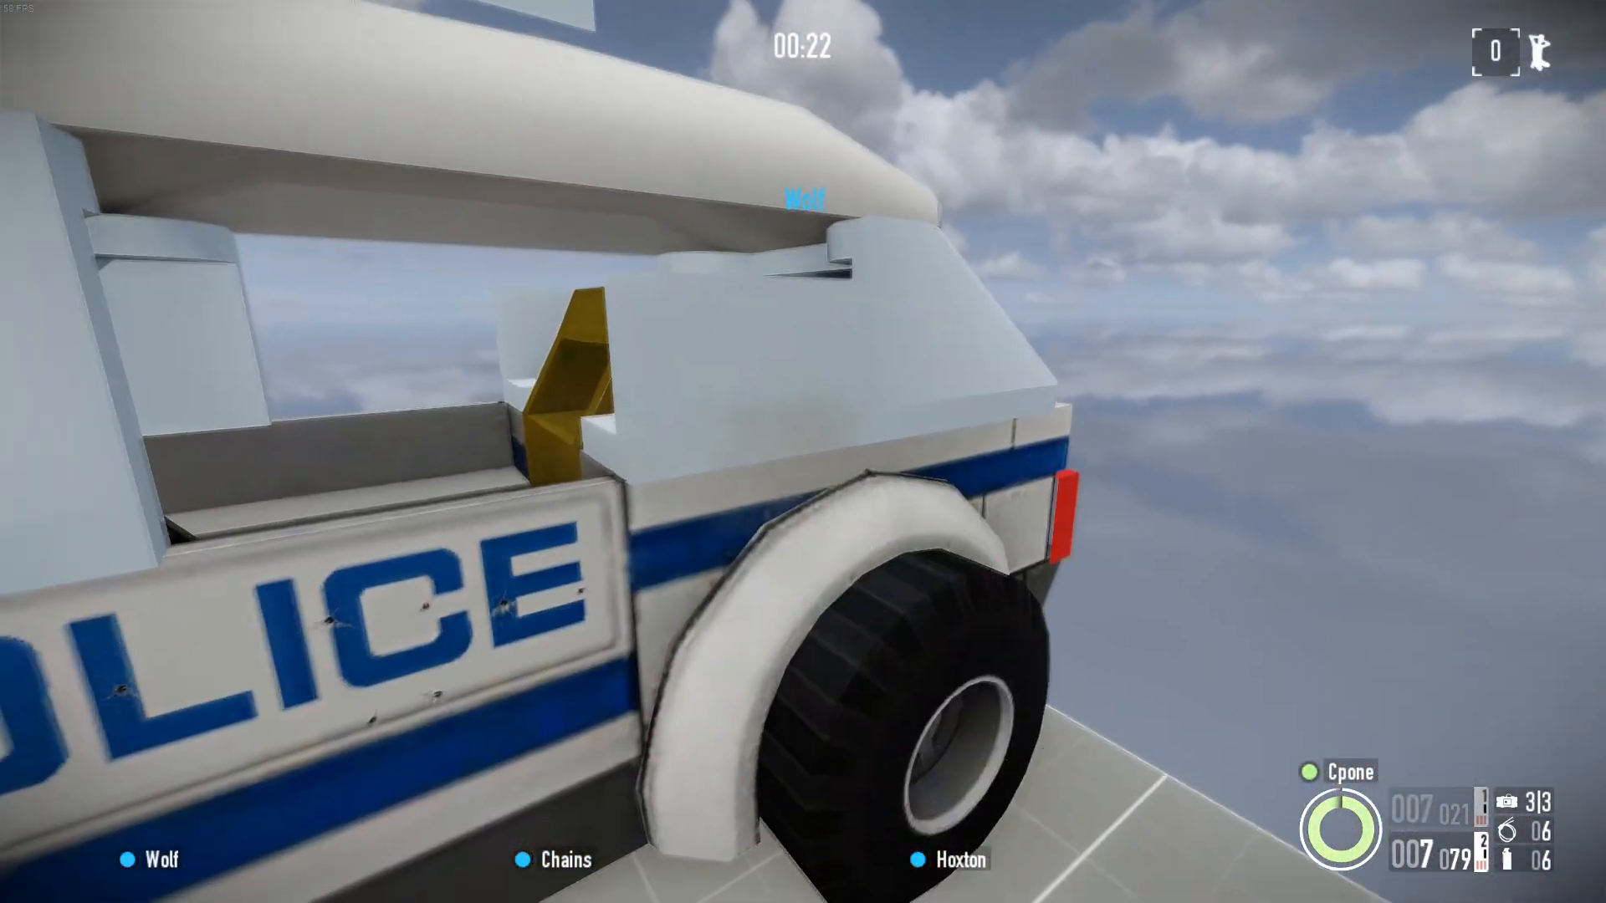
left_click(803, 451)
key("w")
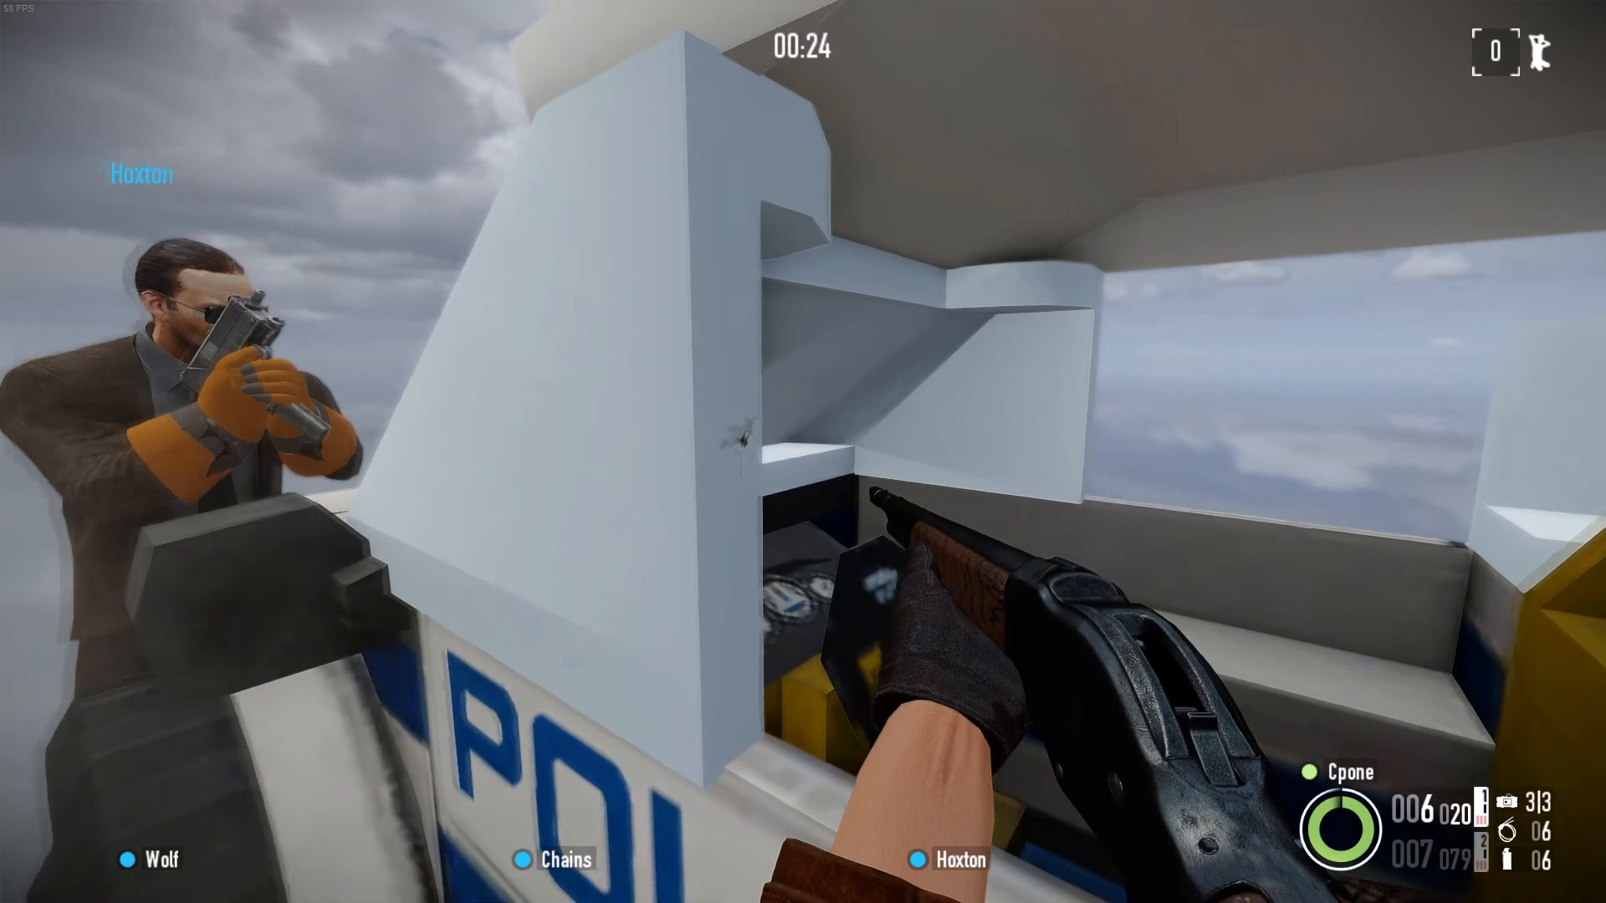
Back away from the police car and examine its whole side, from the front wheel to the tail light, from several angles.
key("s")
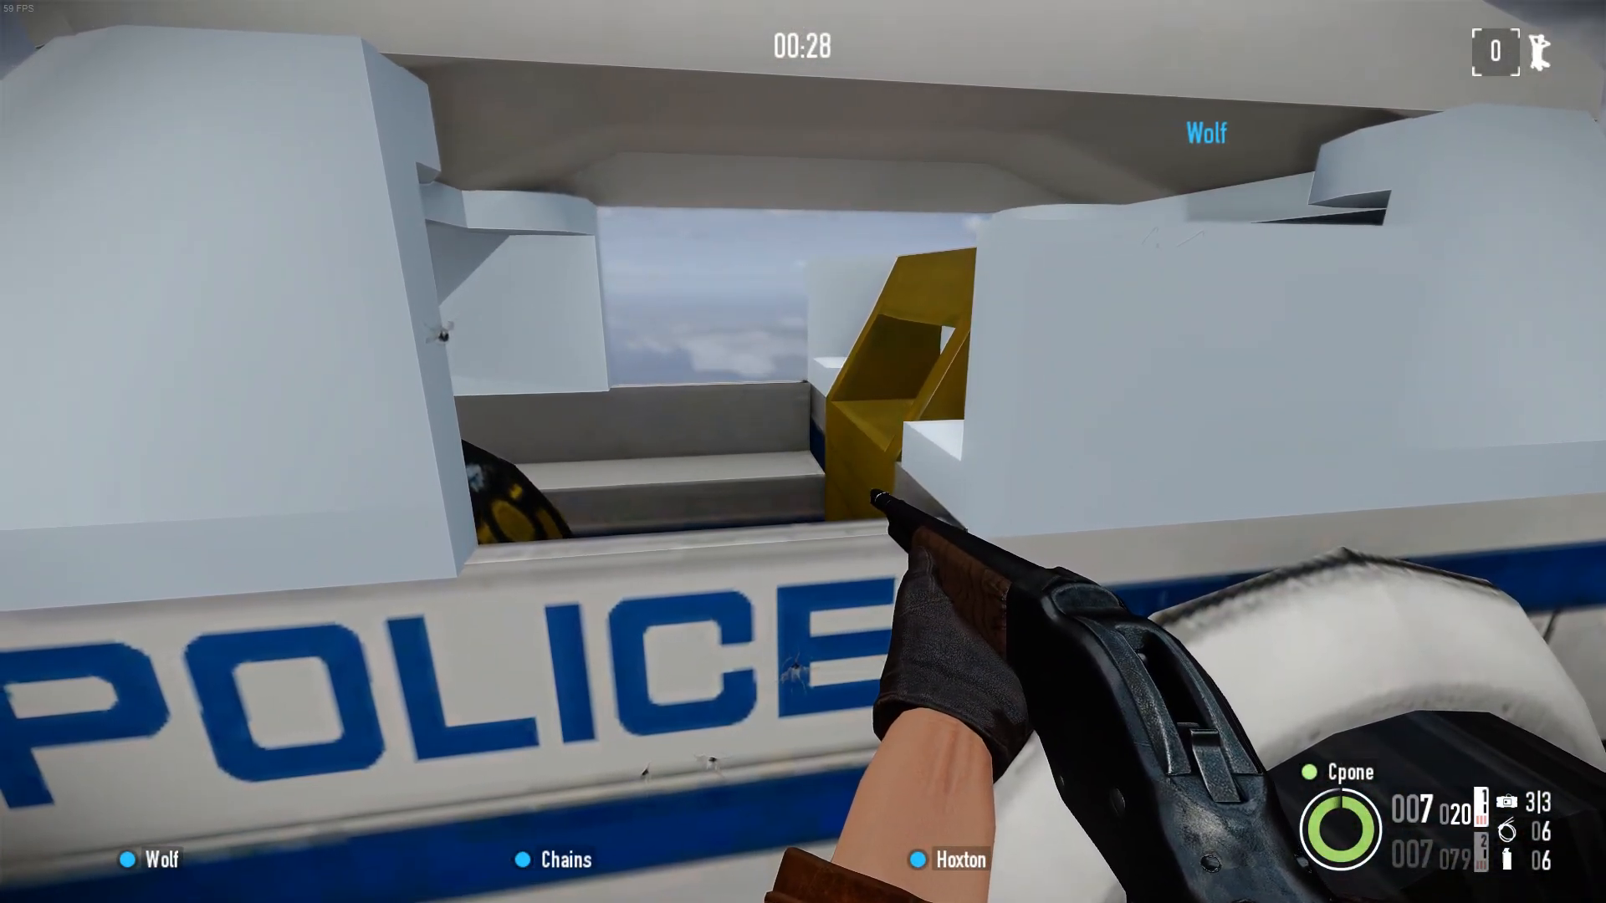
key("s")
key("s")
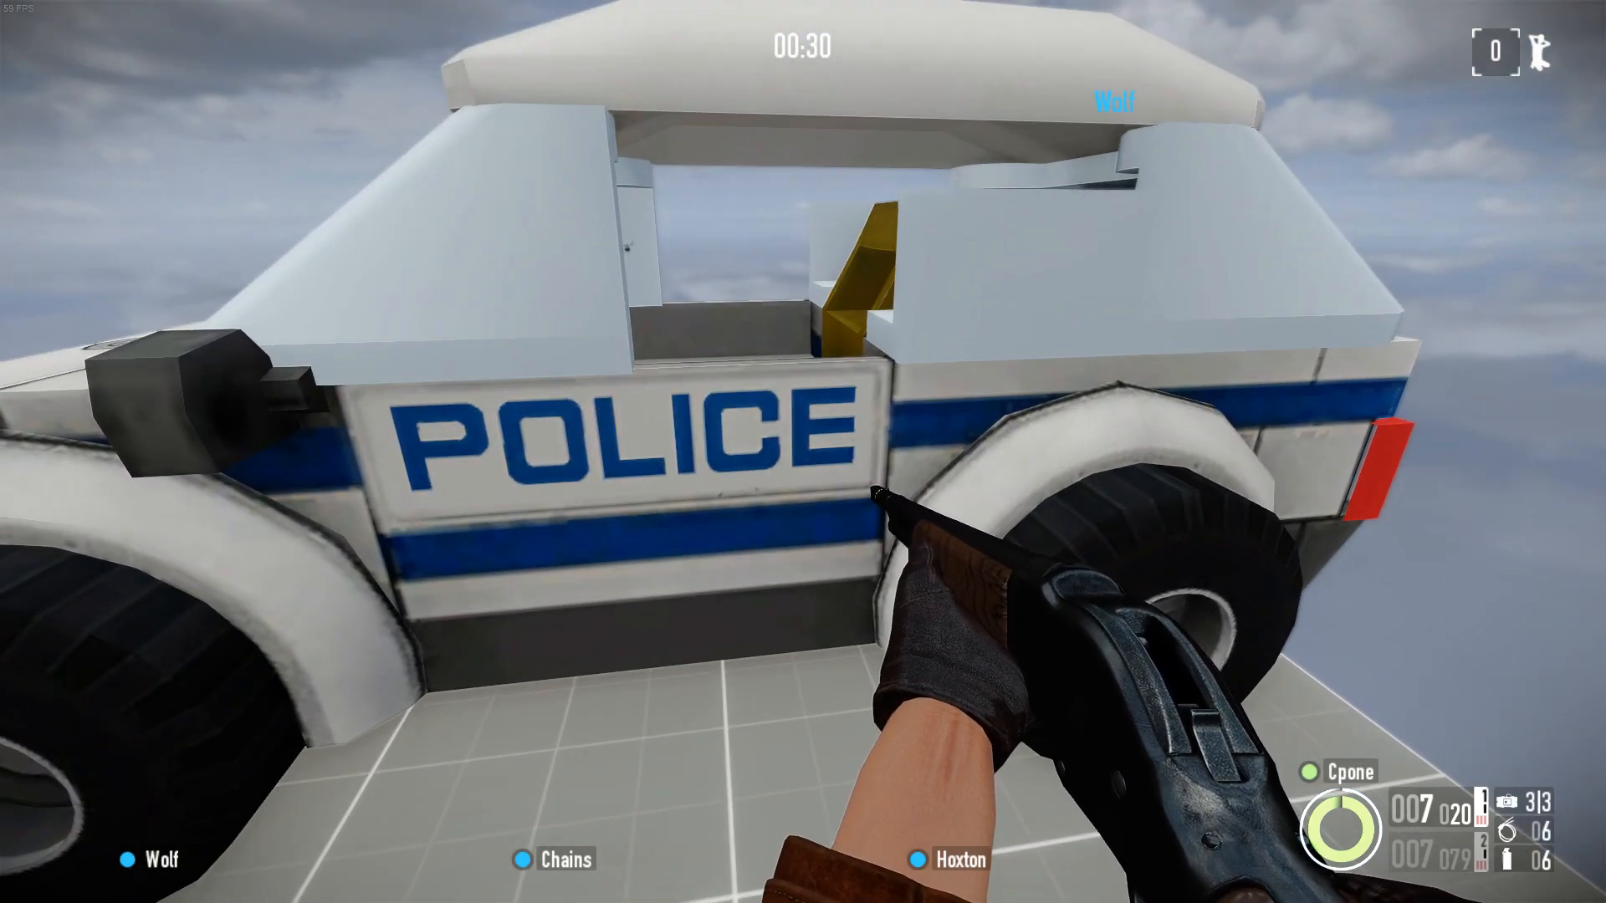
key("s")
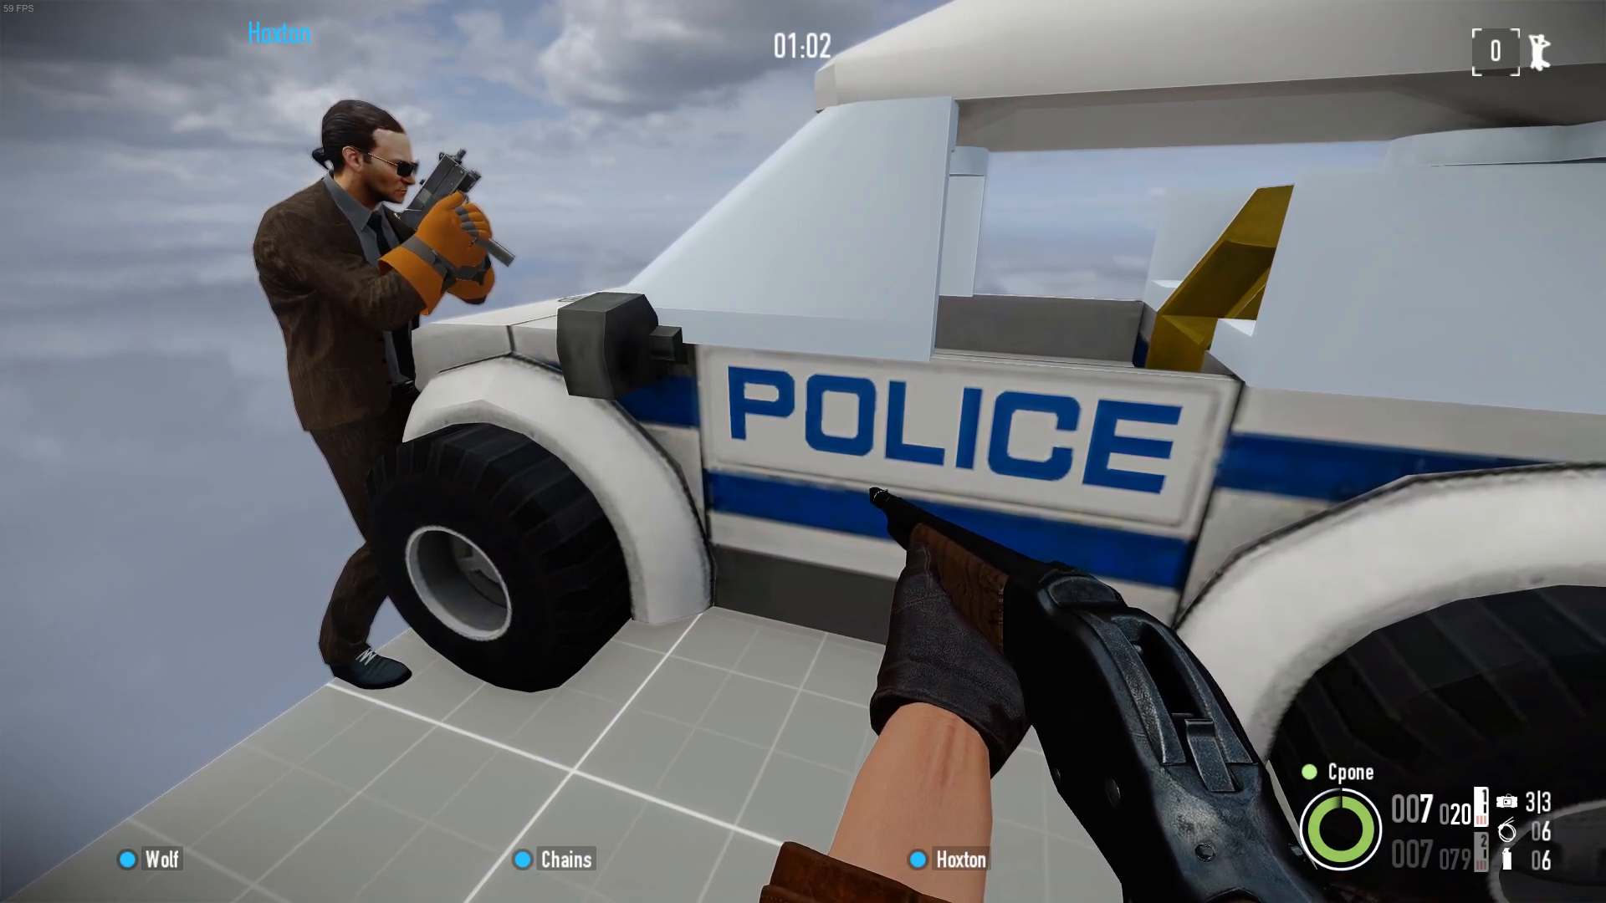
key("a")
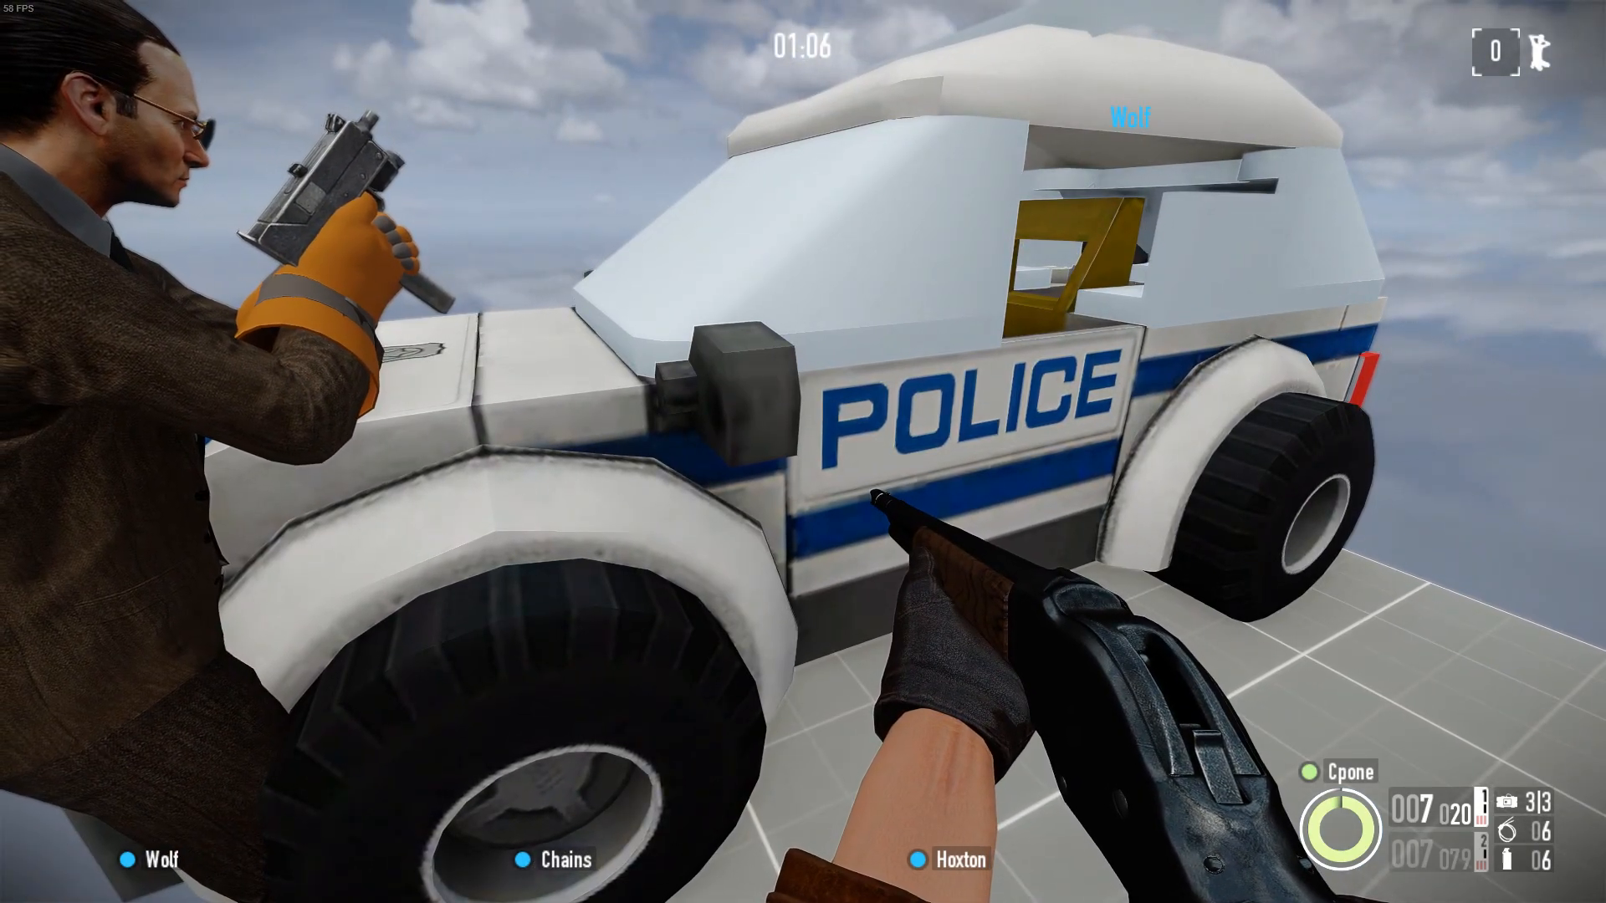
key("d")
key("d")
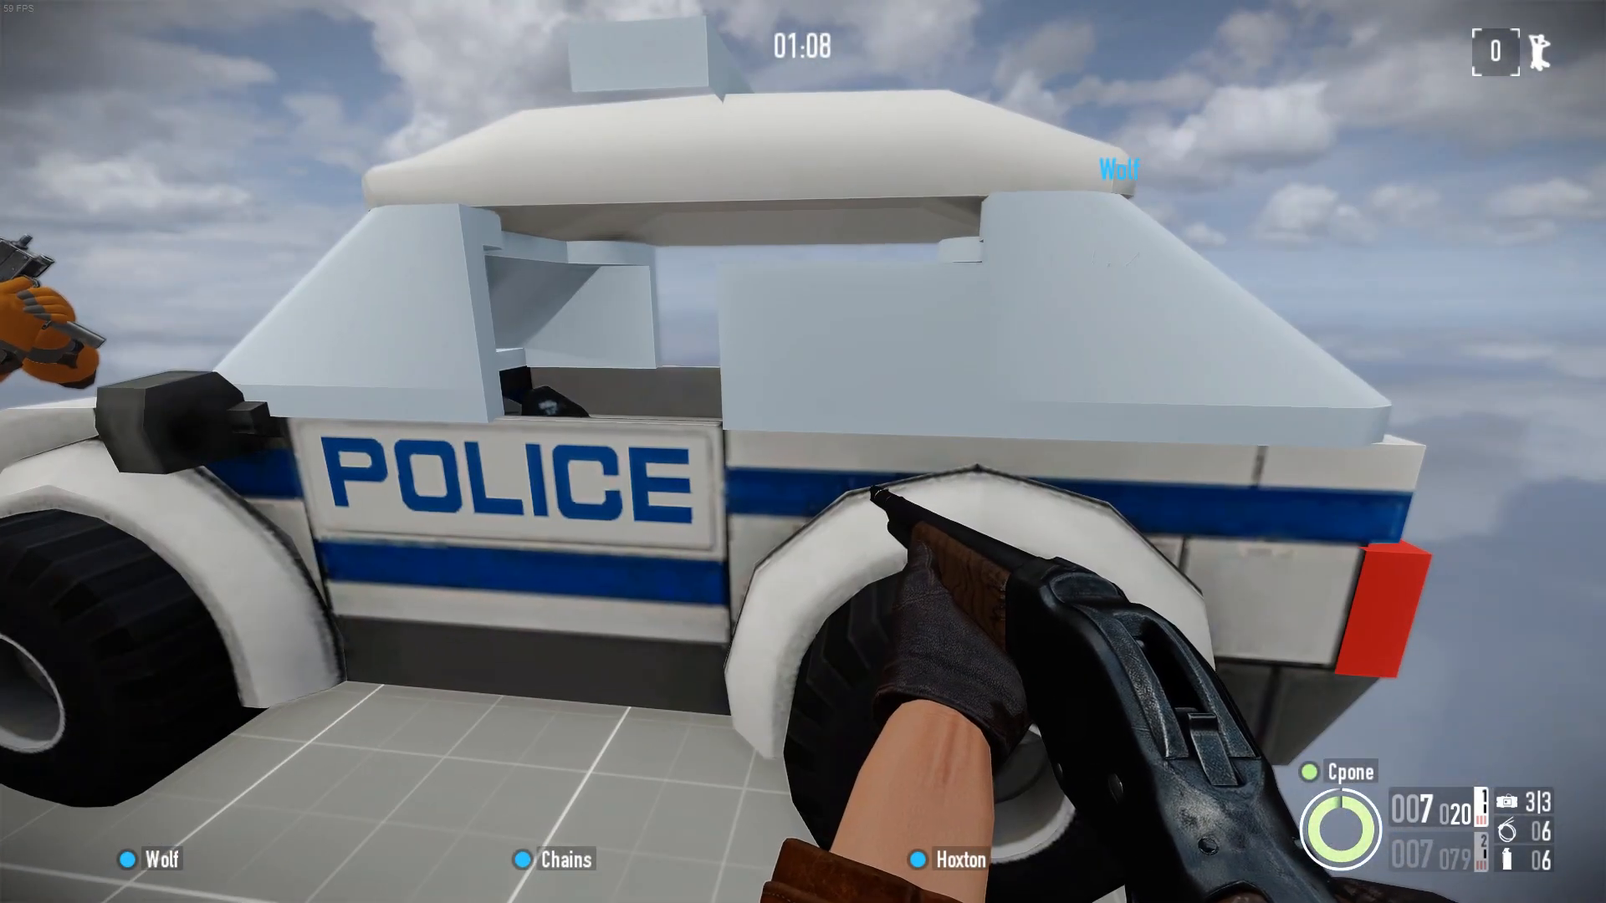
key("a")
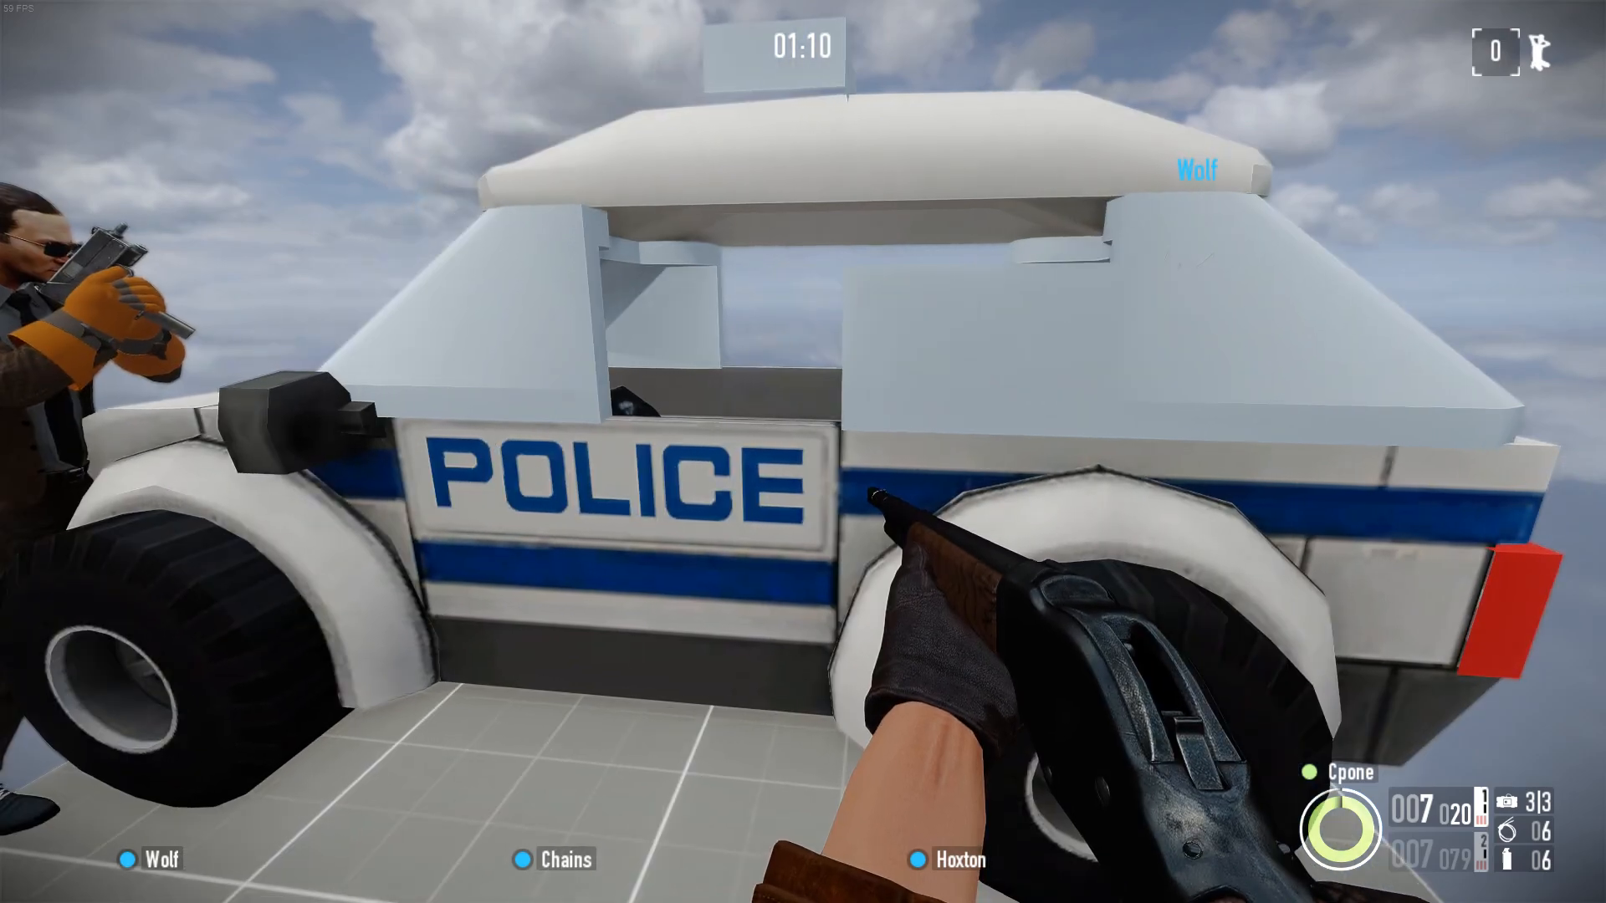